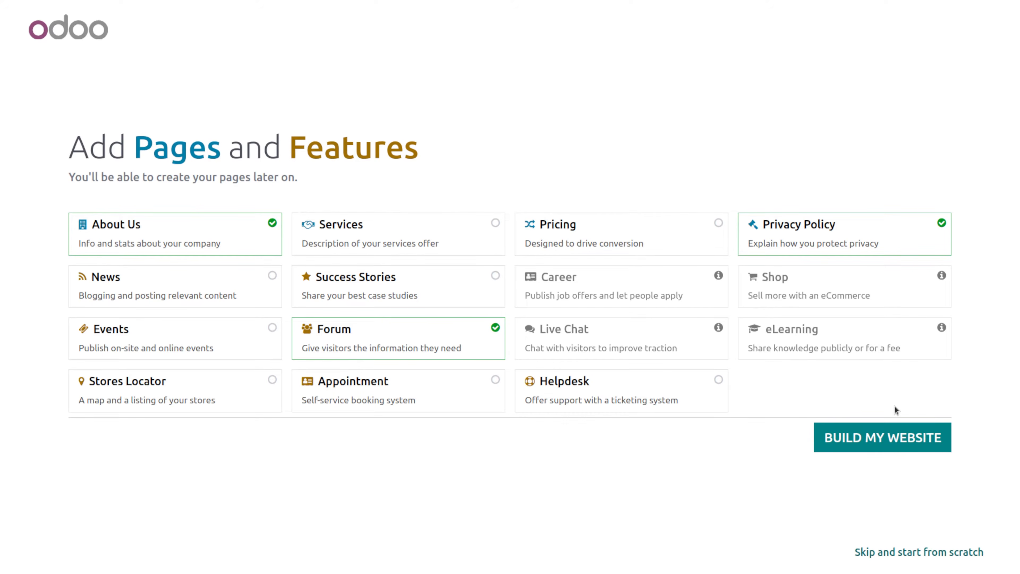
# - Build the website with the selected pages and features, and scroll through the generated homepage
pyautogui.click(872, 429)
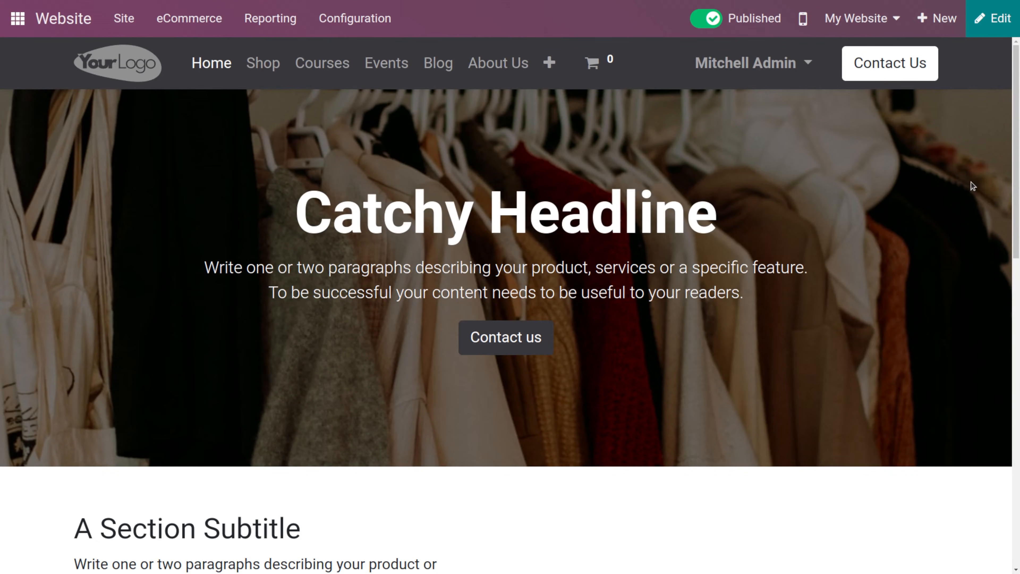
pyautogui.scroll(-5, 973, 185)
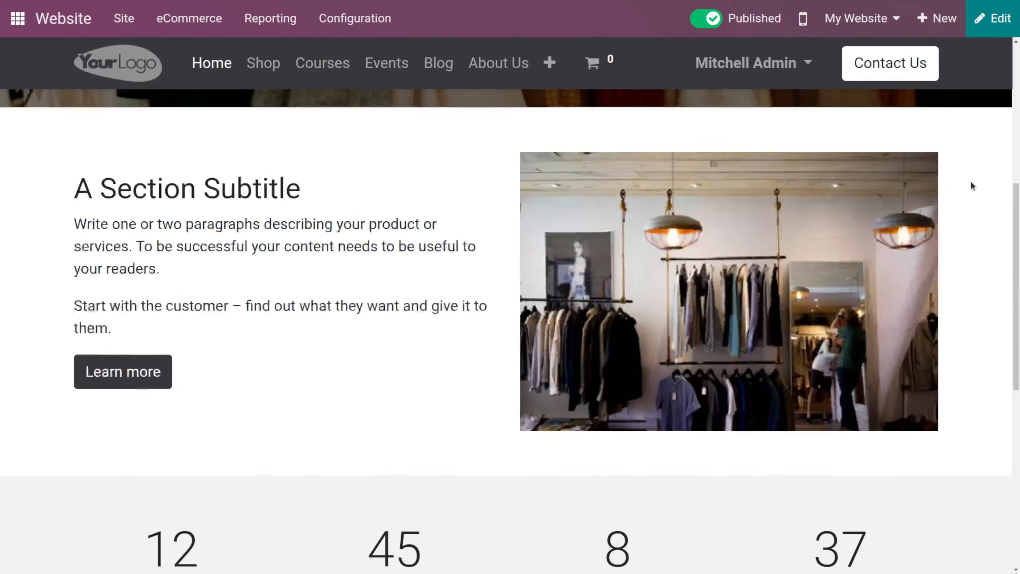
pyautogui.scroll(5, 973, 186)
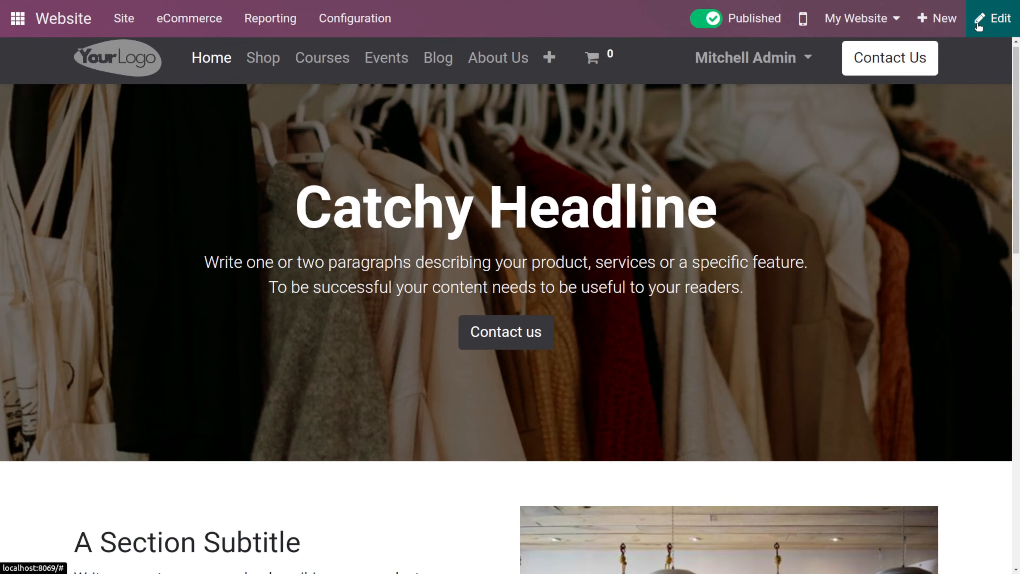
# - Open the page editor to browse the building blocks, then discard edit mode without changes
pyautogui.click(979, 25)
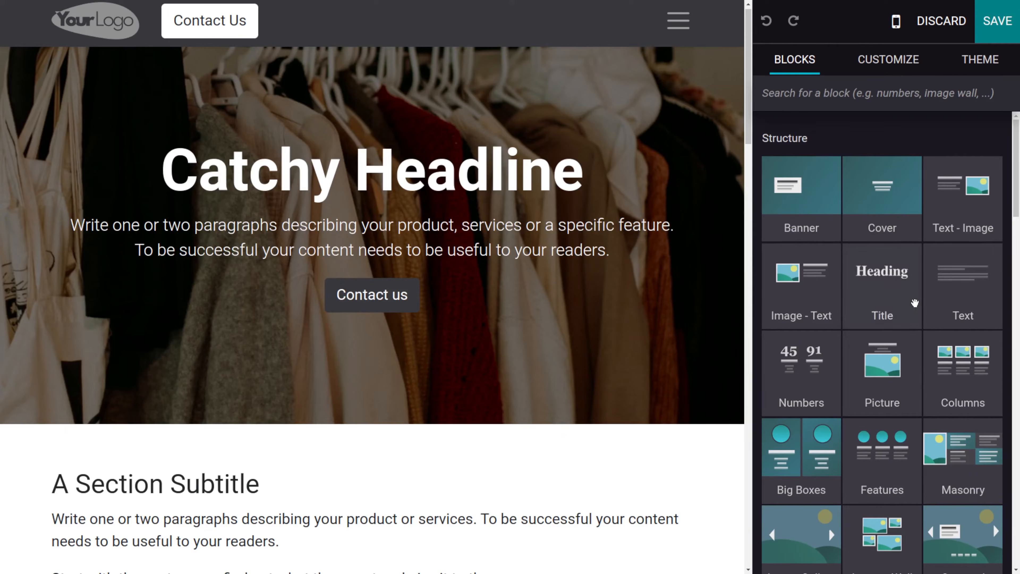
pyautogui.scroll(-8, 869, 366)
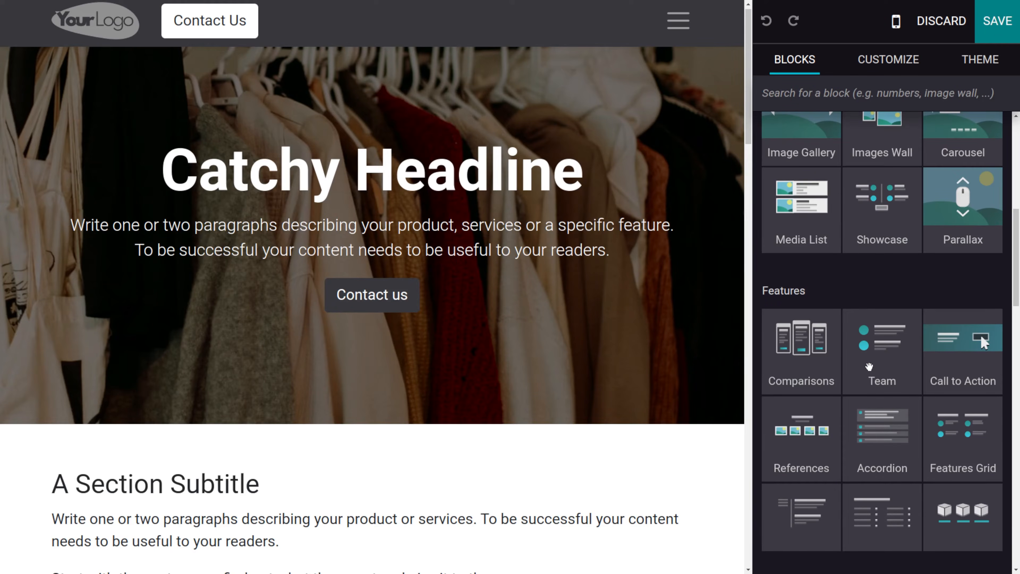
pyautogui.scroll(8, 869, 366)
pyautogui.click(942, 24)
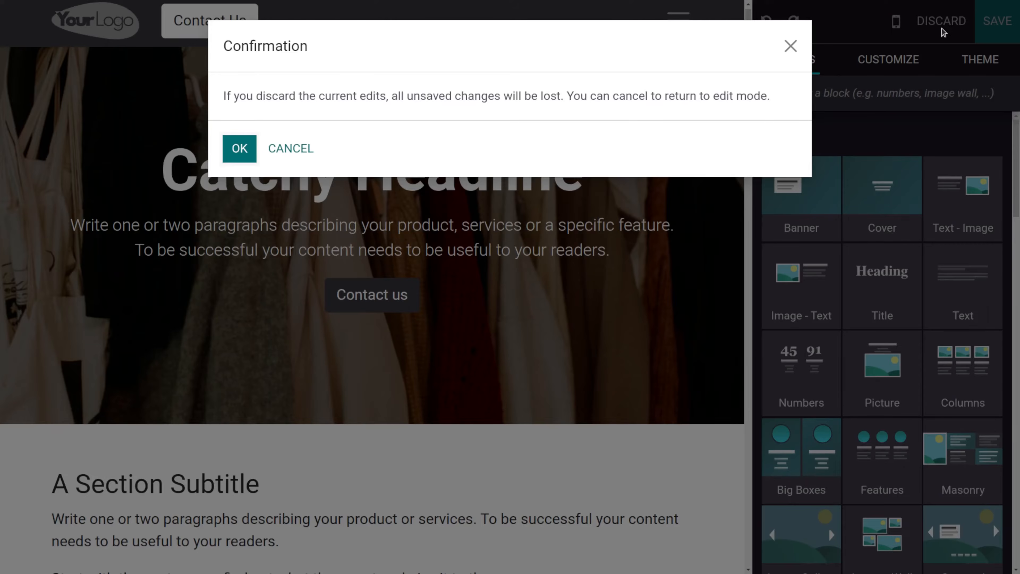
pyautogui.click(240, 148)
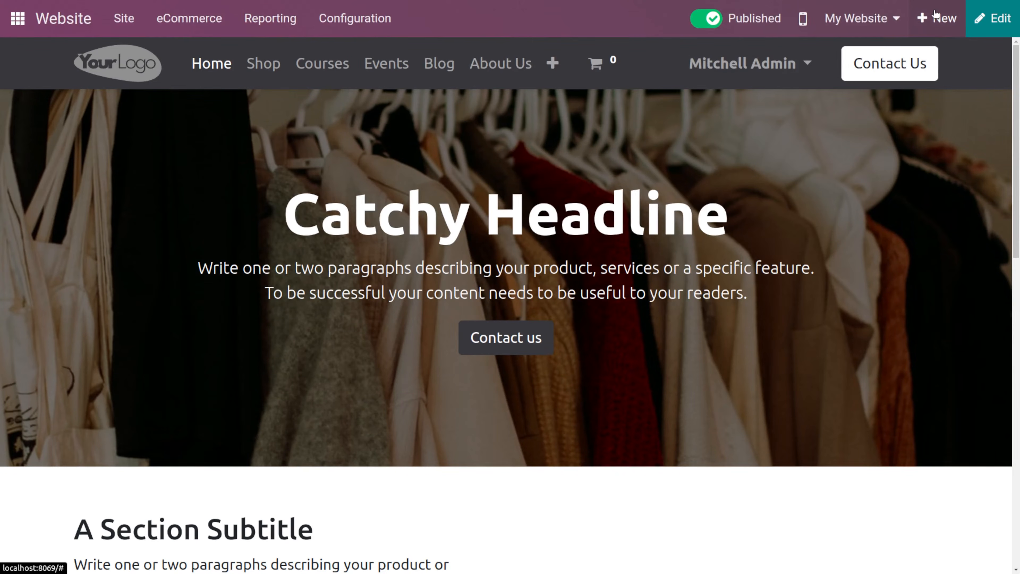
# - Open the new-content menu and the website switcher to view the available options
pyautogui.click(937, 15)
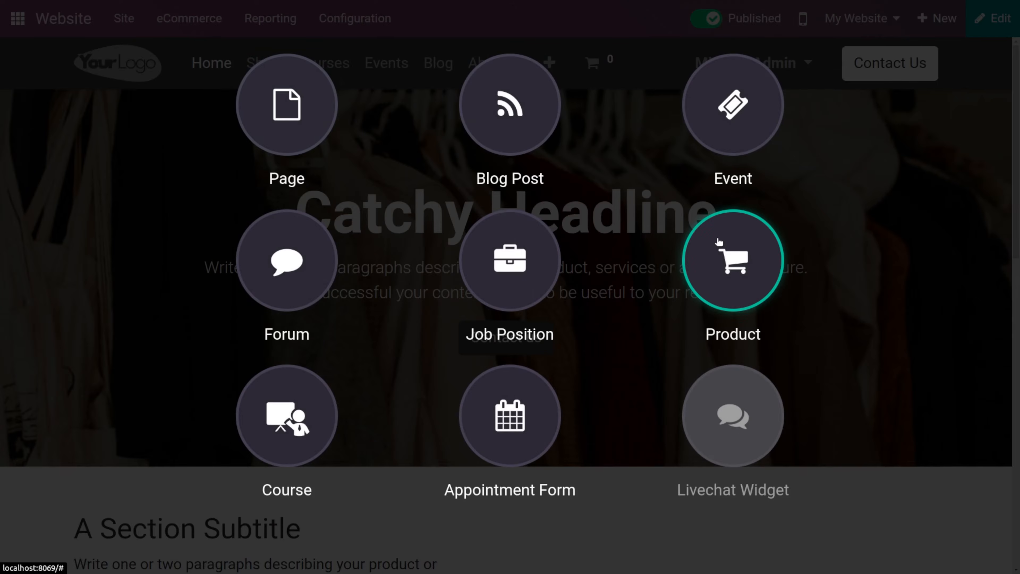
pyautogui.click(920, 302)
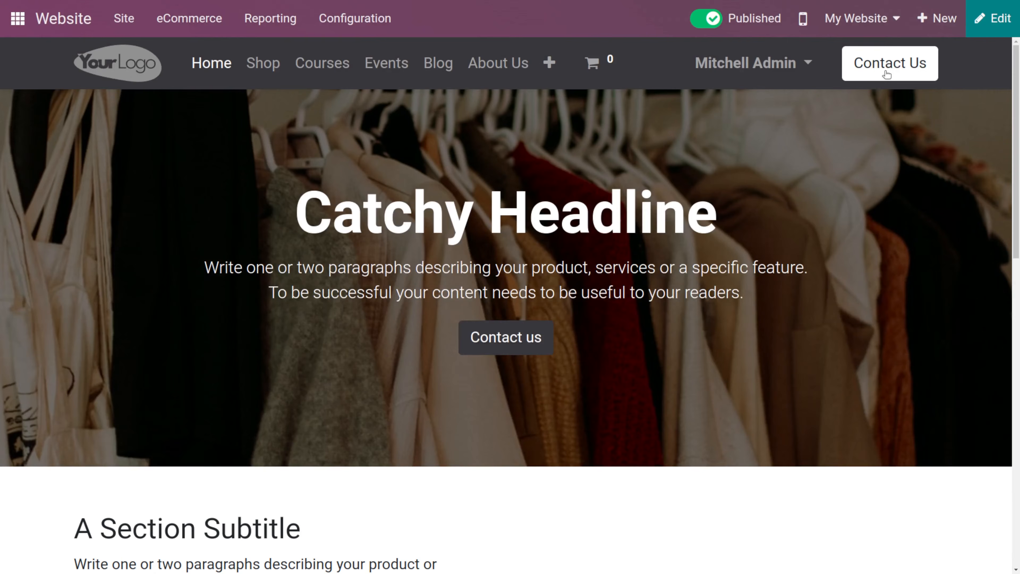
pyautogui.click(873, 16)
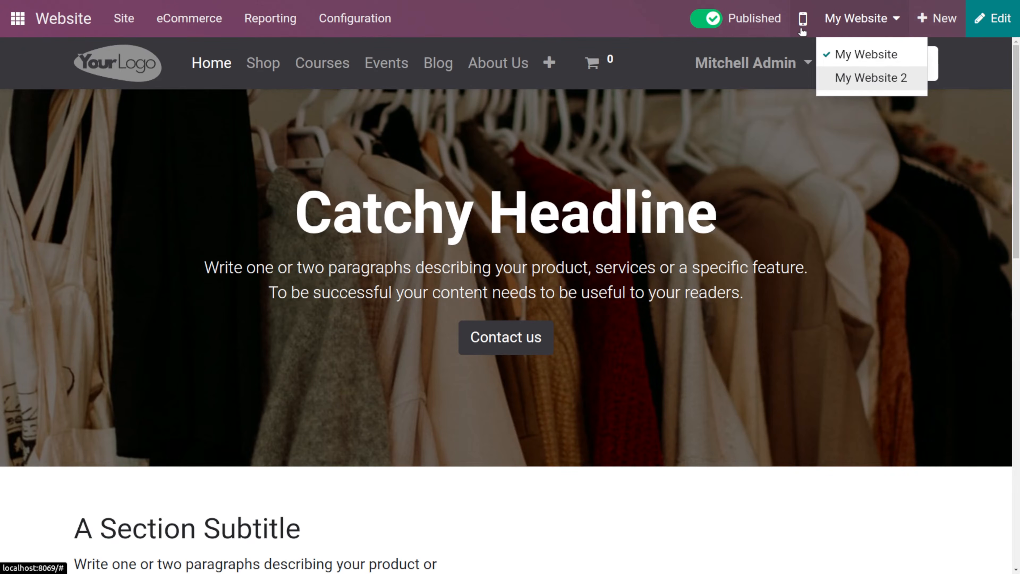
# - Preview the homepage in mobile view, scroll through it, and switch back to desktop view
pyautogui.click(803, 19)
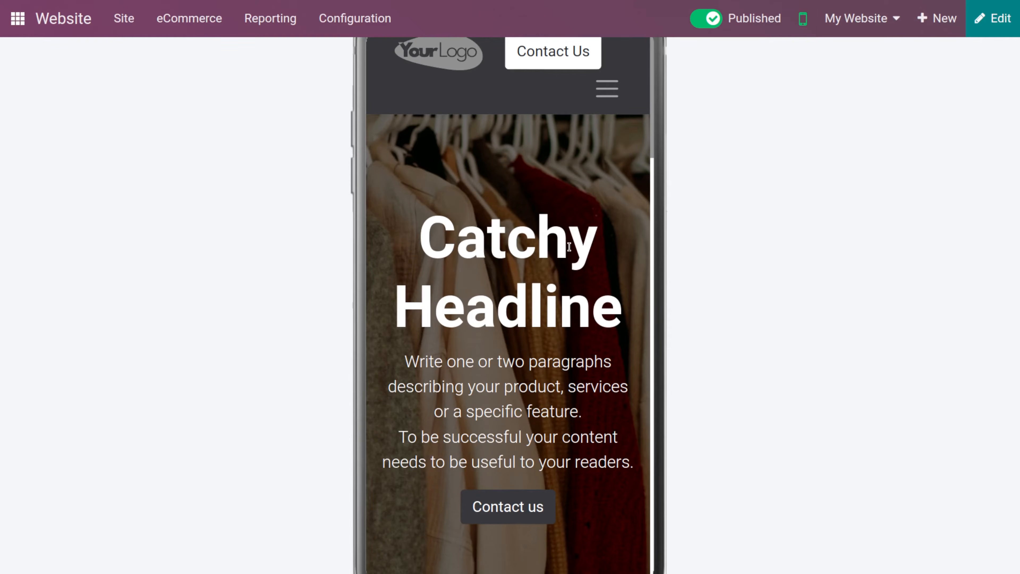
pyautogui.scroll(-5, 531, 313)
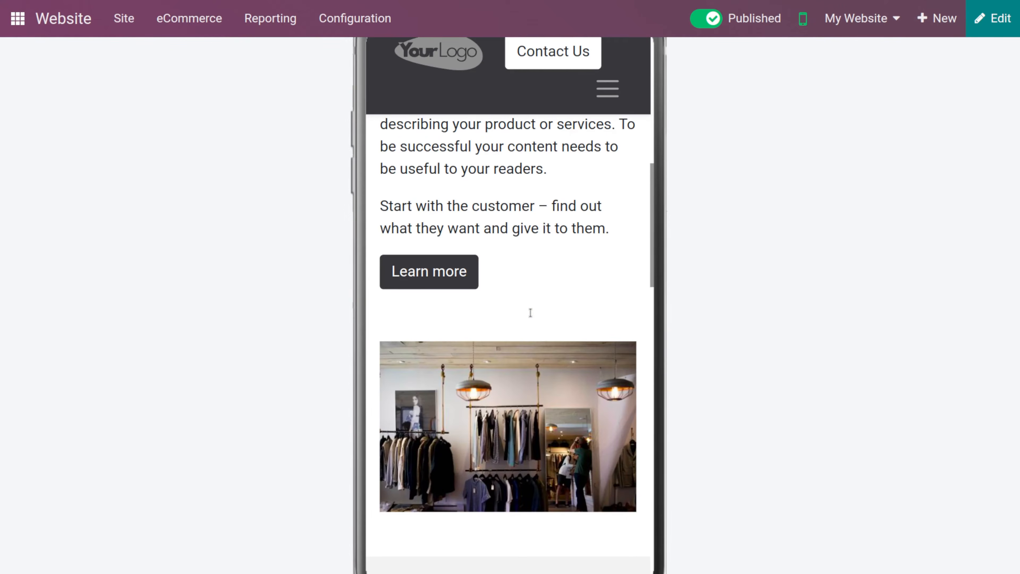
pyautogui.scroll(5, 531, 316)
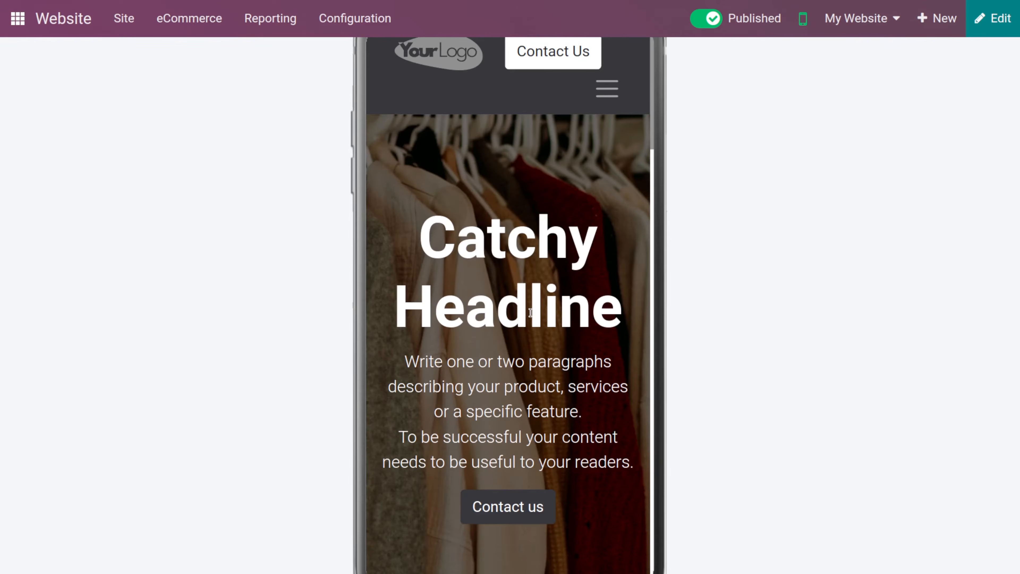
pyautogui.scroll(-5, 530, 313)
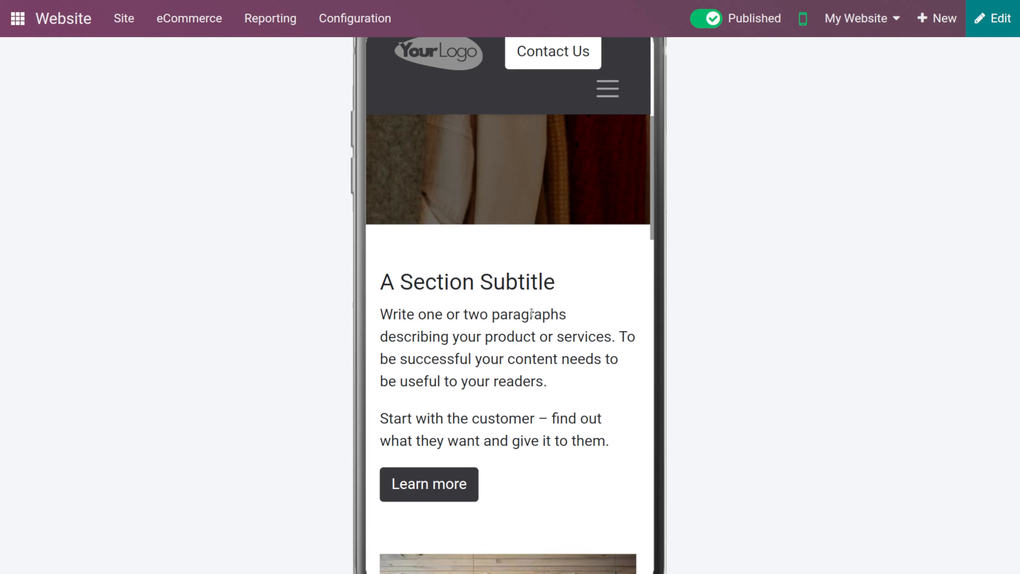
pyautogui.scroll(5, 531, 313)
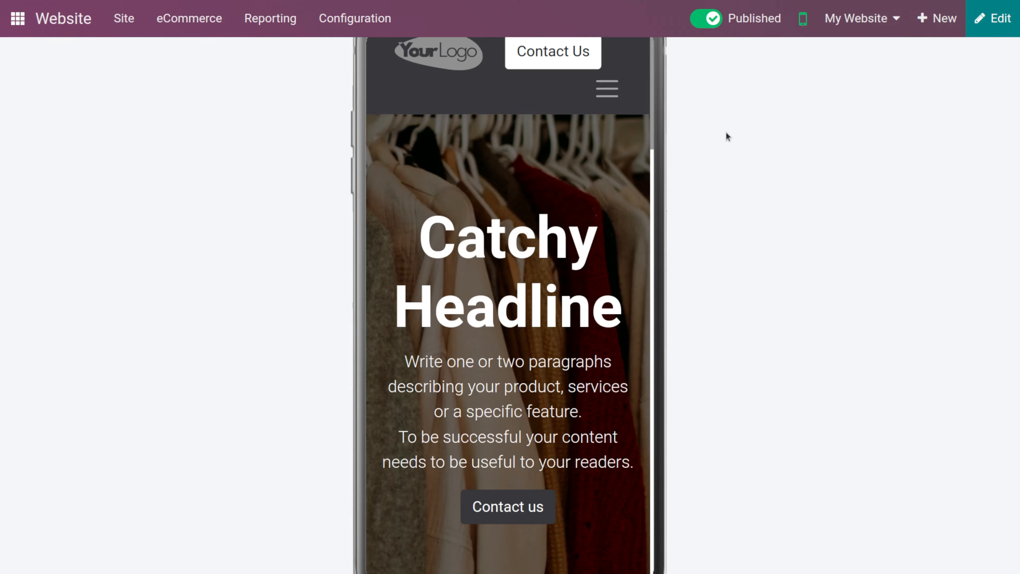
pyautogui.click(801, 20)
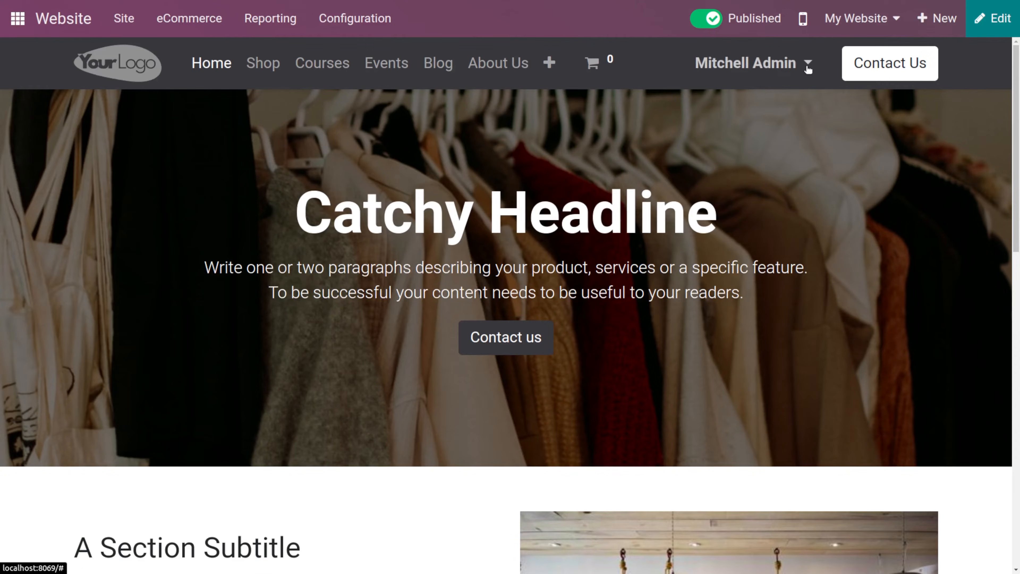
# - Open the Contact Us page to review its form, then return to the homepage
pyautogui.click(861, 65)
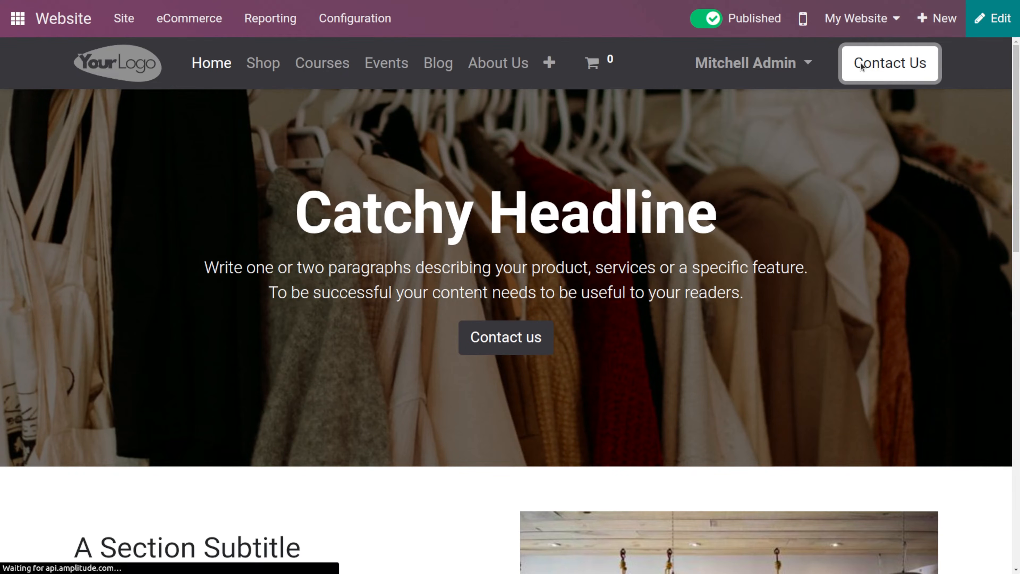
pyautogui.scroll(-7, 217, 483)
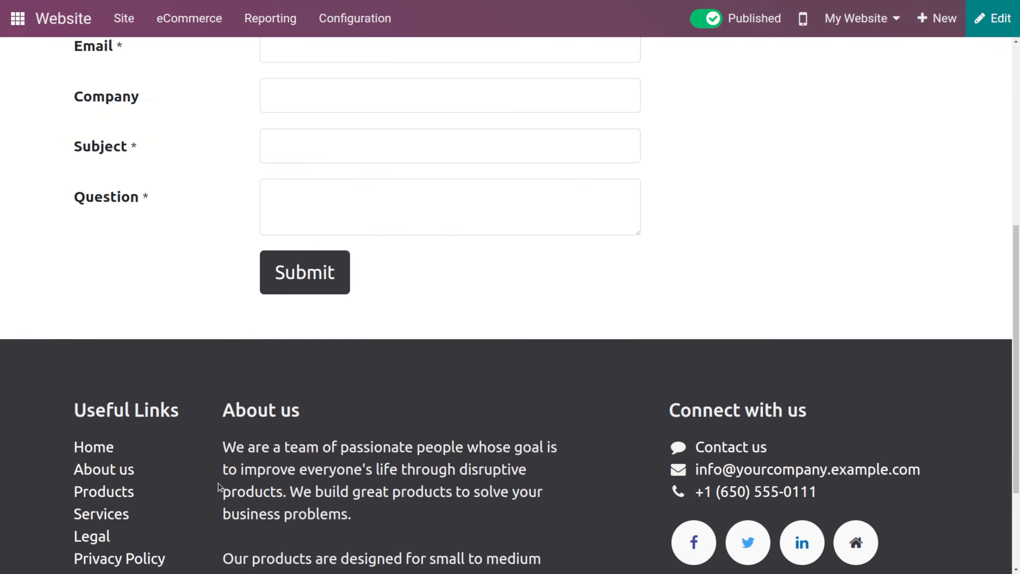
pyautogui.scroll(7, 217, 483)
pyautogui.scroll(-5, 218, 483)
pyautogui.scroll(1, 218, 483)
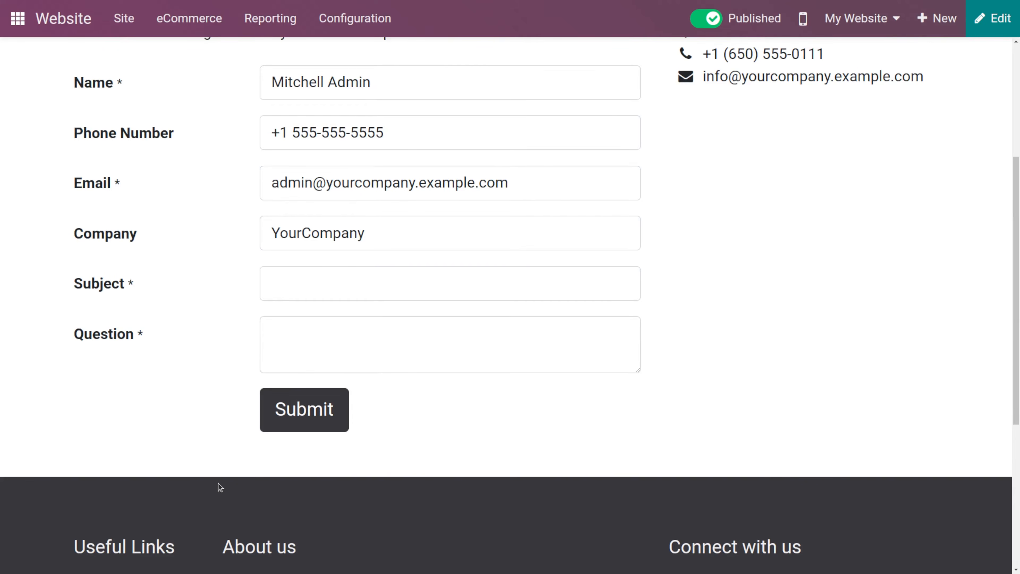
pyautogui.scroll(5, 919, 147)
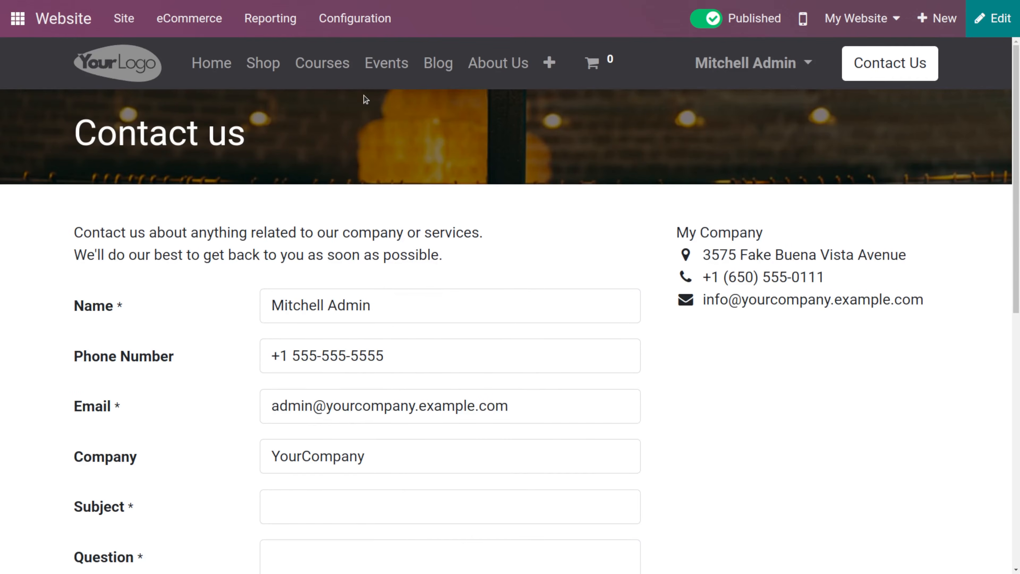
pyautogui.click(80, 25)
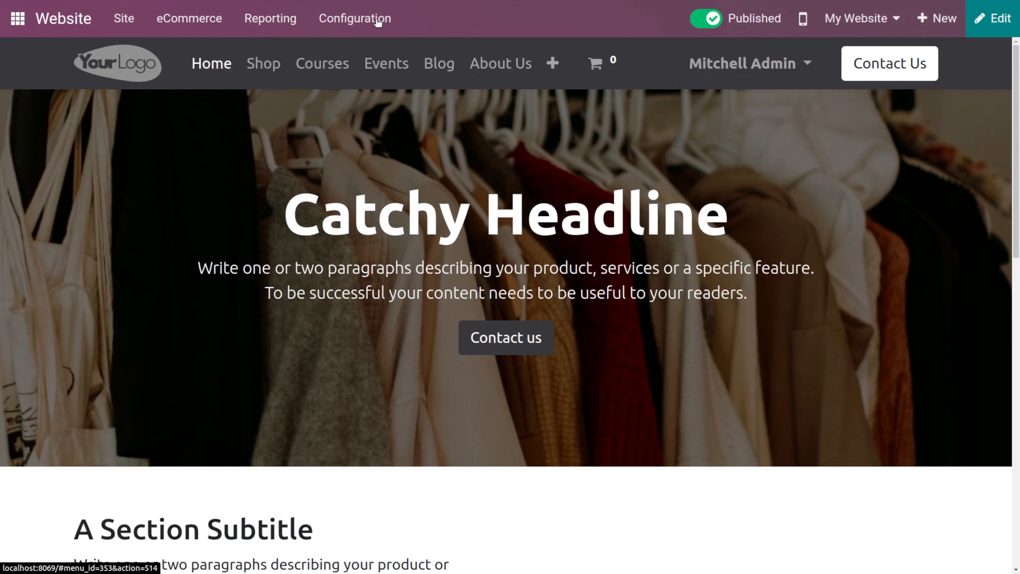
# - Open the website apps list from Configuration and browse the available modules
pyautogui.click(377, 25)
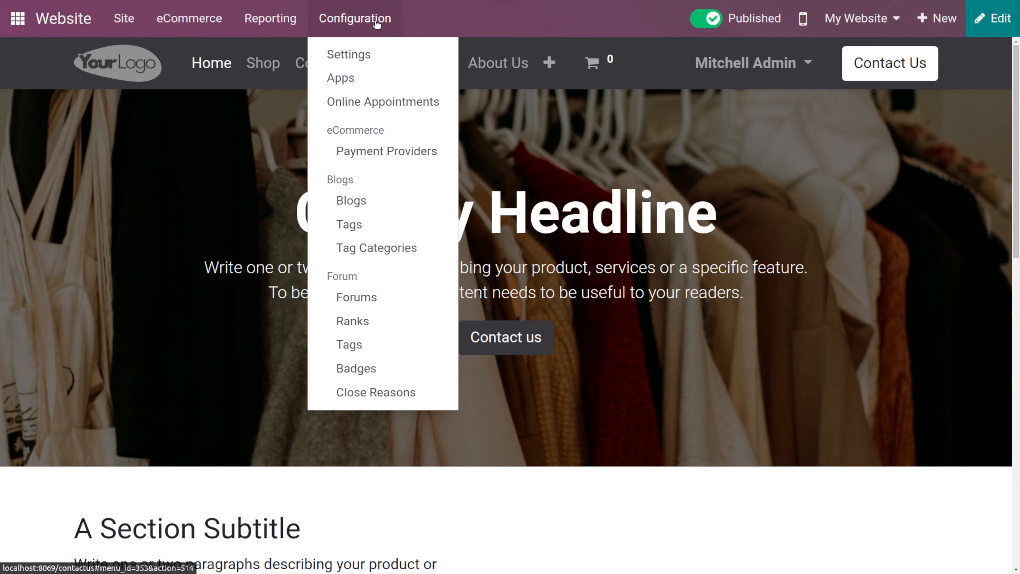
pyautogui.click(352, 80)
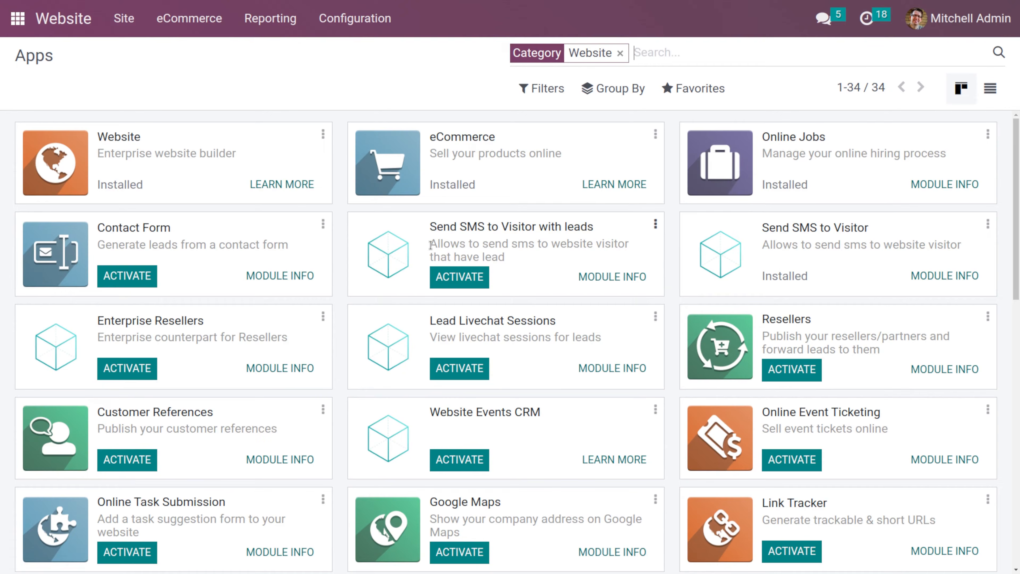
pyautogui.scroll(-15, 431, 245)
pyautogui.scroll(1, 430, 245)
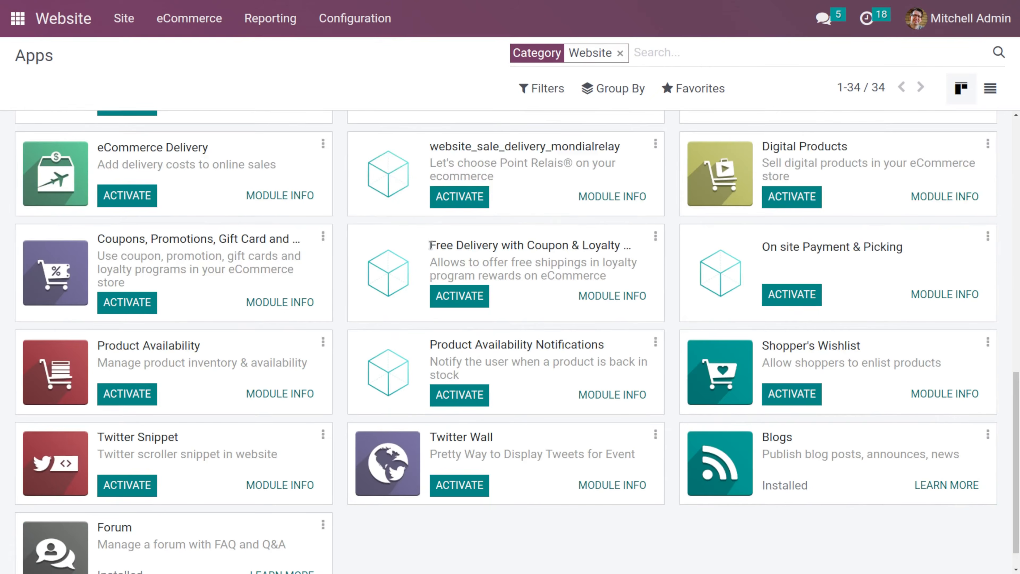
pyautogui.scroll(15, 431, 245)
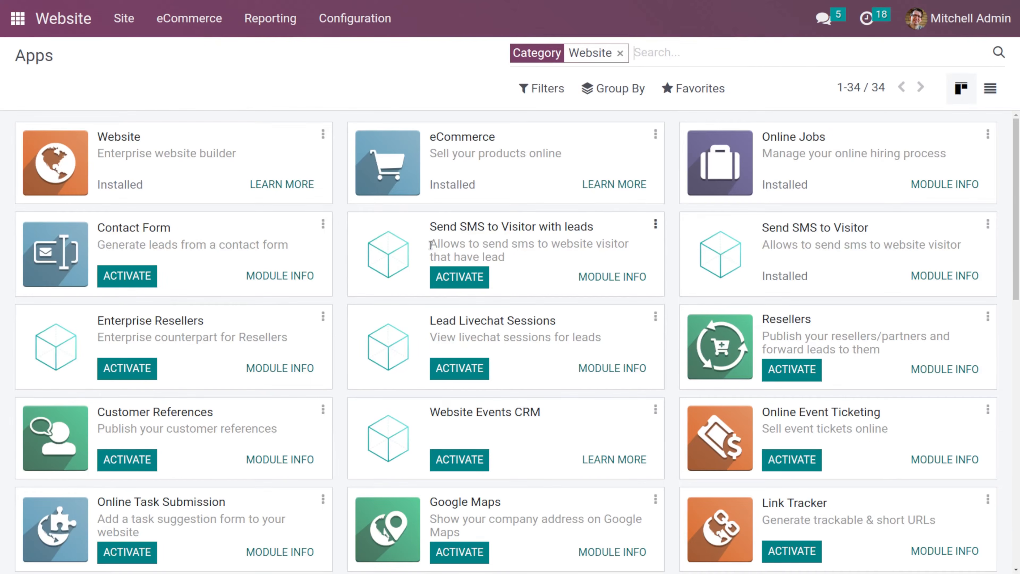
# - Create a new online appointment type titled Technical demo
pyautogui.click(353, 20)
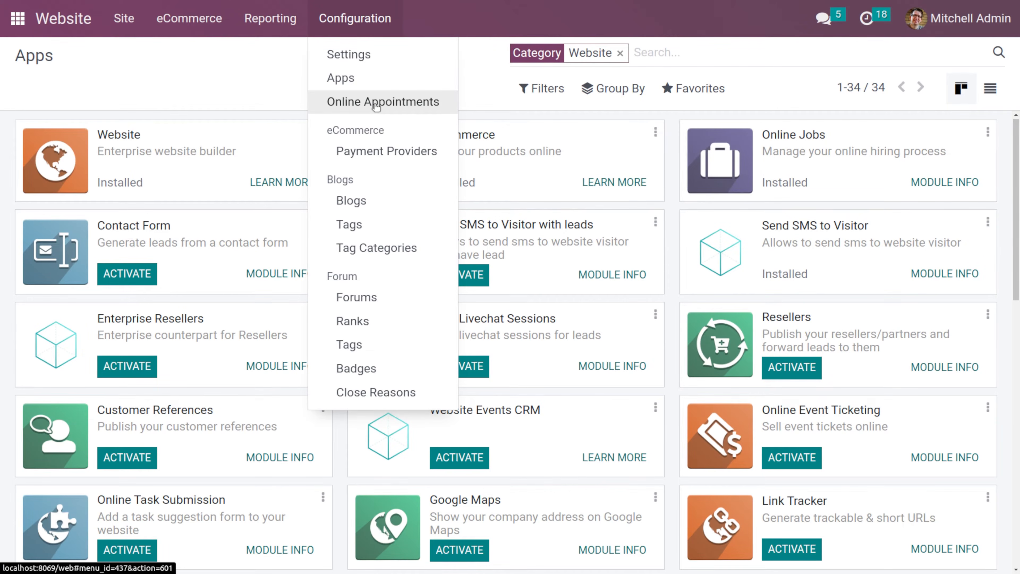
pyautogui.click(376, 104)
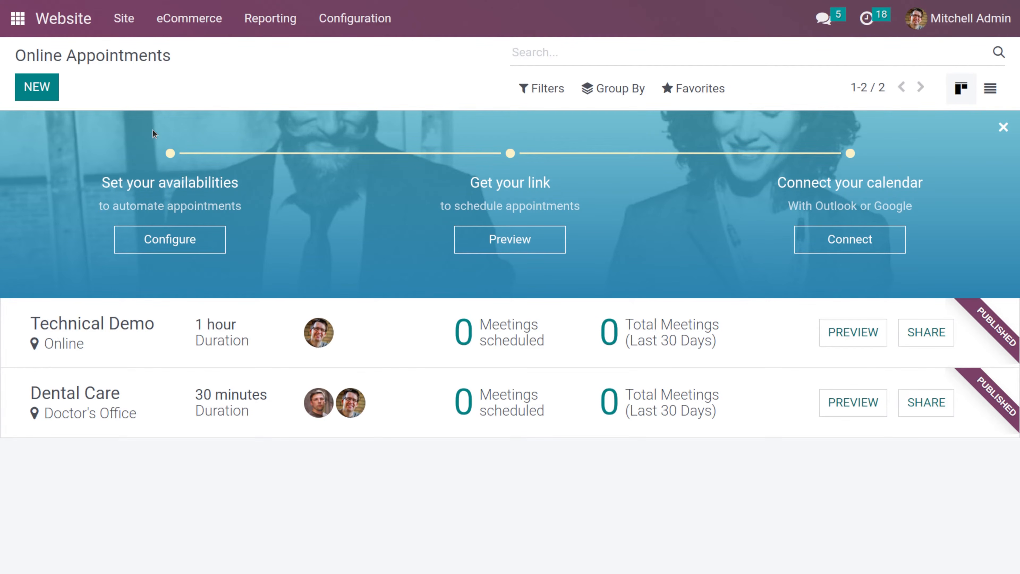
pyautogui.click(52, 93)
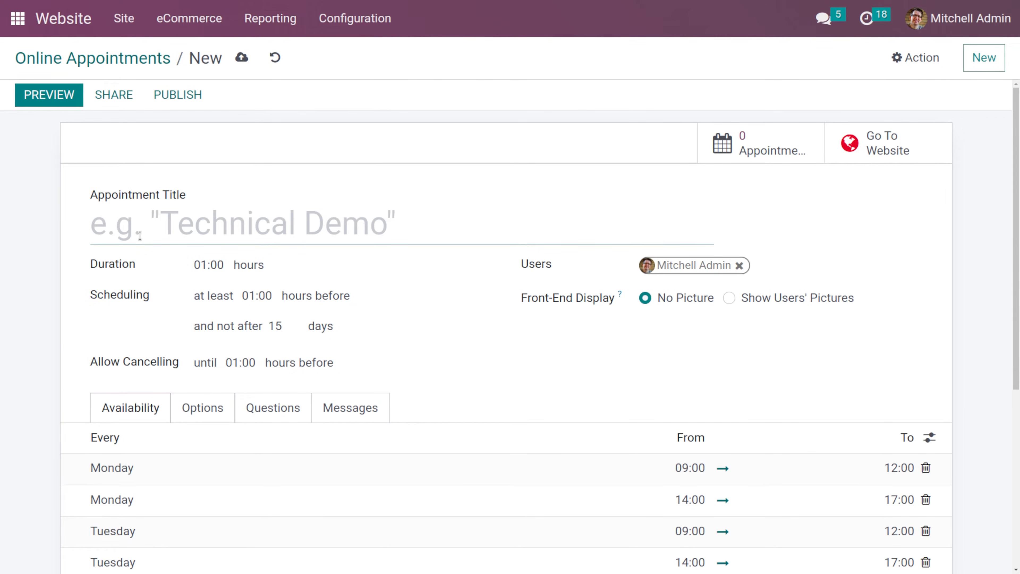
pyautogui.write('Tec')
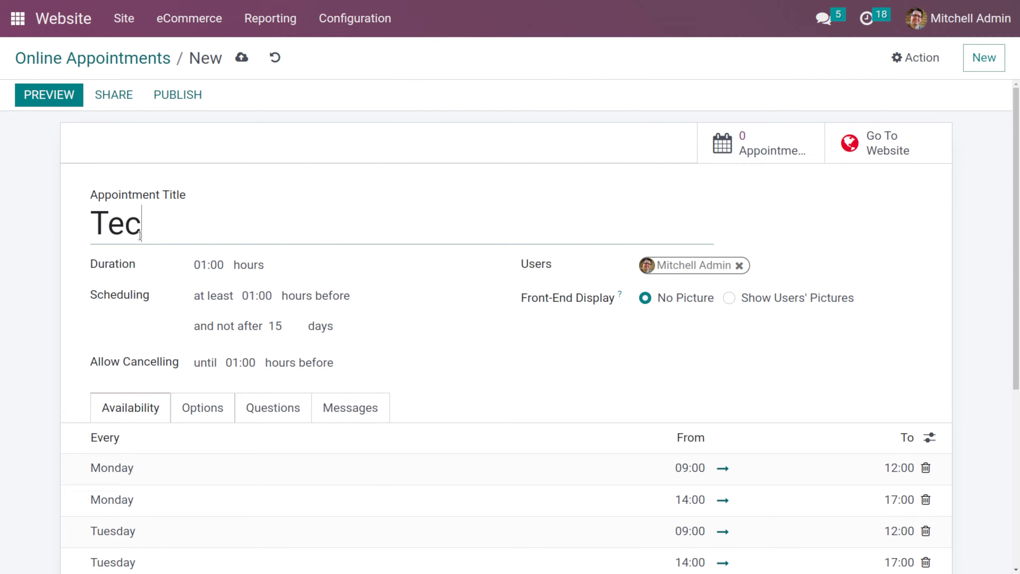
pyautogui.write('hnicl')
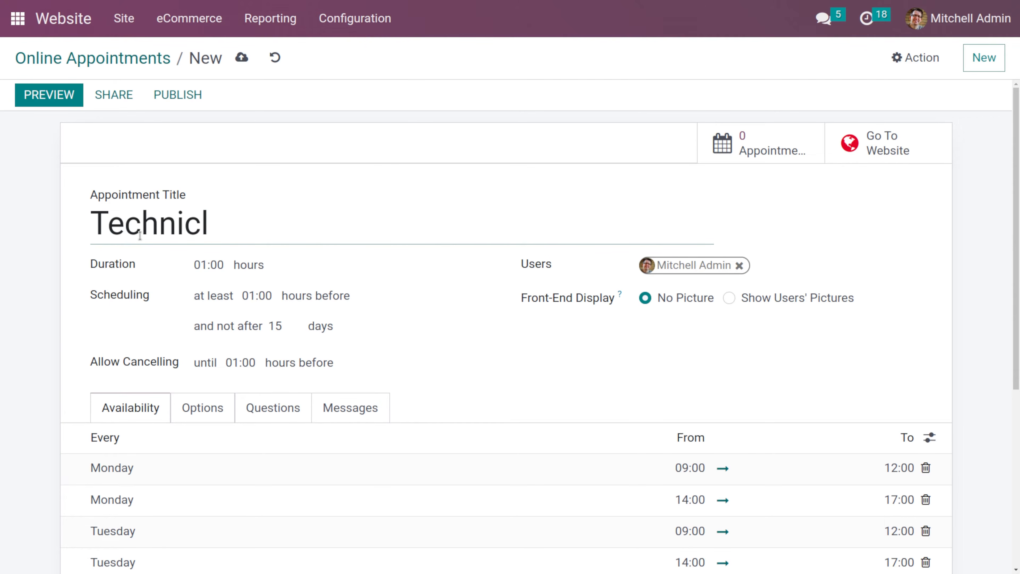
pyautogui.press('BackSpace')
pyautogui.write('al demo')
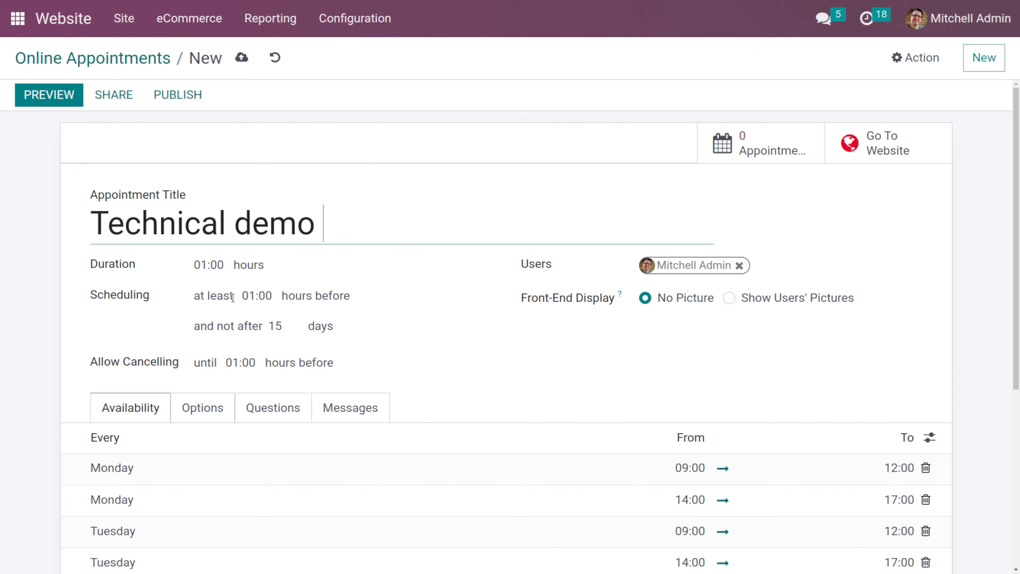
# - Set the appointment's minimum scheduling notice to 00:30 hours before
pyautogui.scroll(-3, 225, 289)
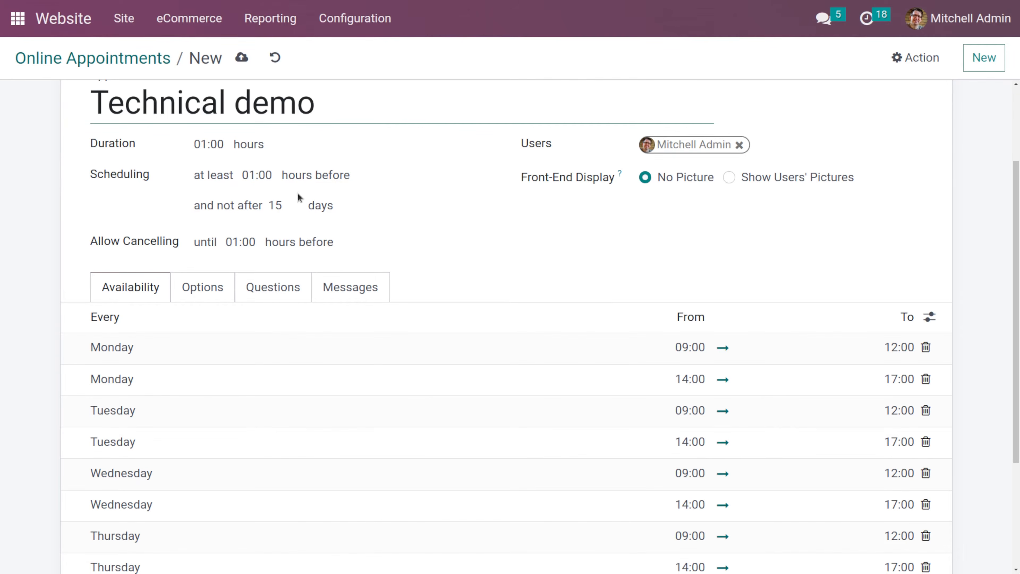
pyautogui.click(256, 177)
pyautogui.moveTo(270, 176); pyautogui.dragTo(231, 171)
pyautogui.press('BackSpace')
pyautogui.write('0')
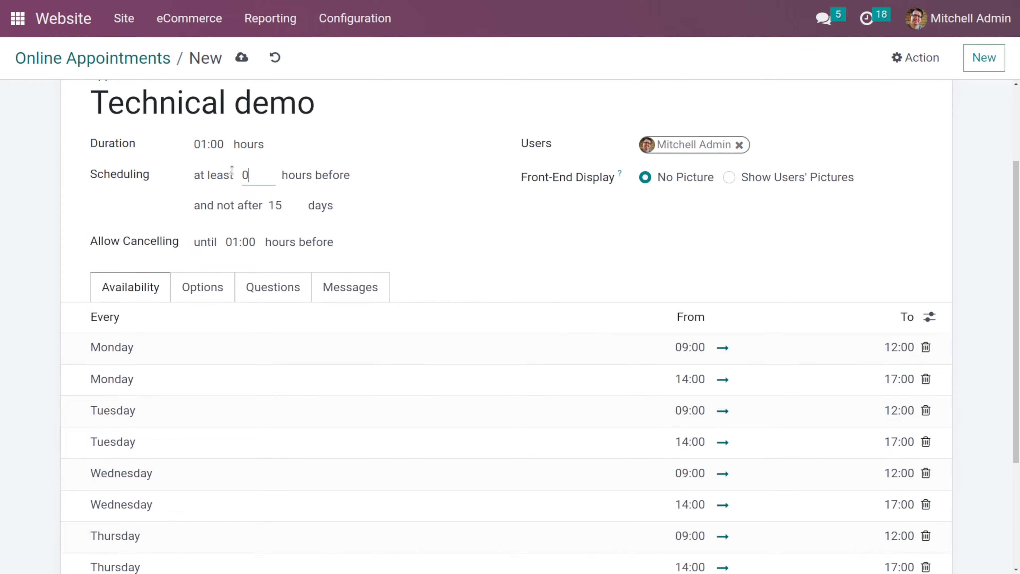
pyautogui.write('0:30')
pyautogui.click(305, 173)
pyautogui.scroll(1, 286, 193)
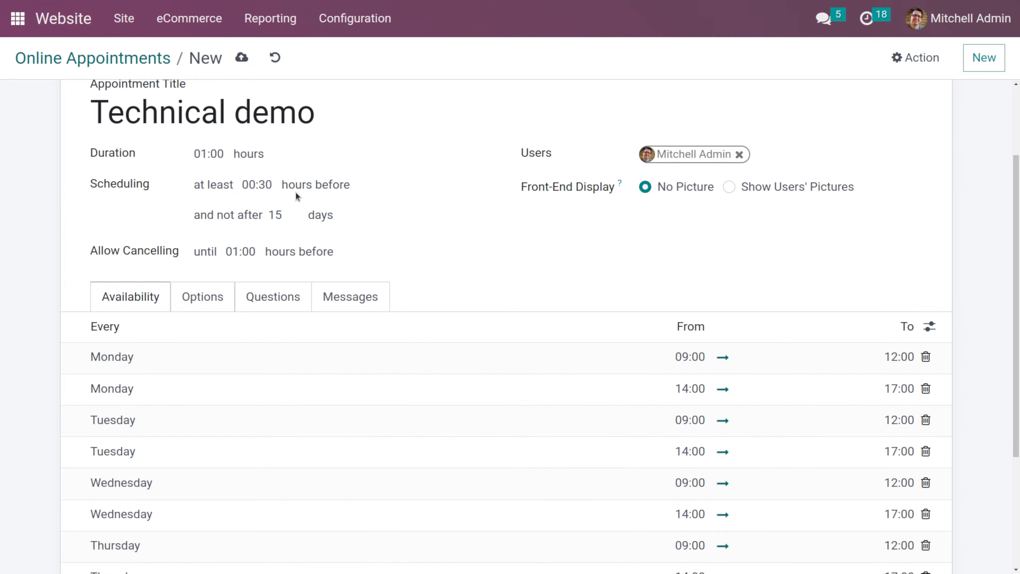
pyautogui.scroll(-1, 297, 196)
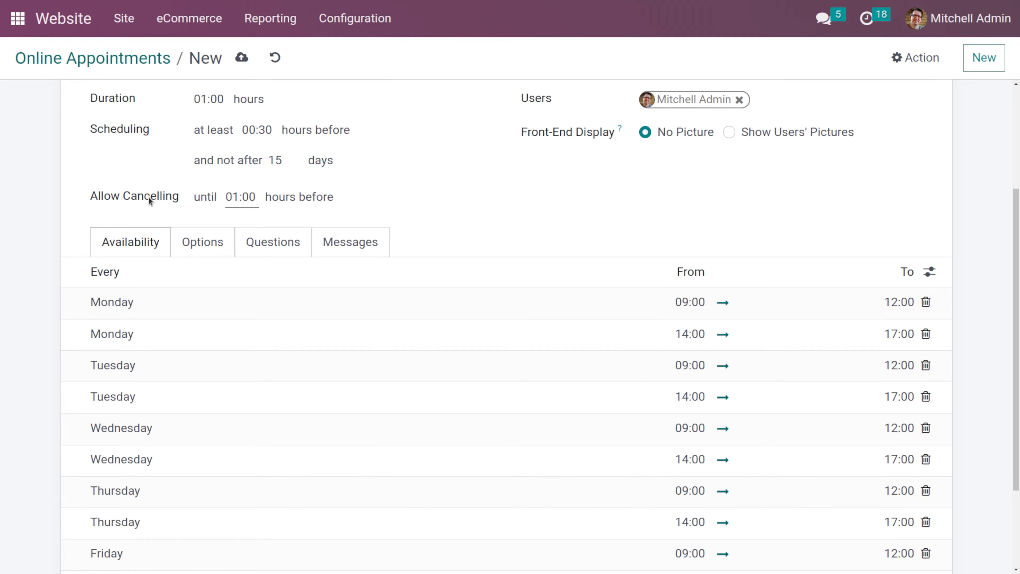
# - Set the appointment's front-end display to show users' pictures
pyautogui.doubleClick(243, 200)
pyautogui.click(230, 201)
pyautogui.scroll(5, 228, 200)
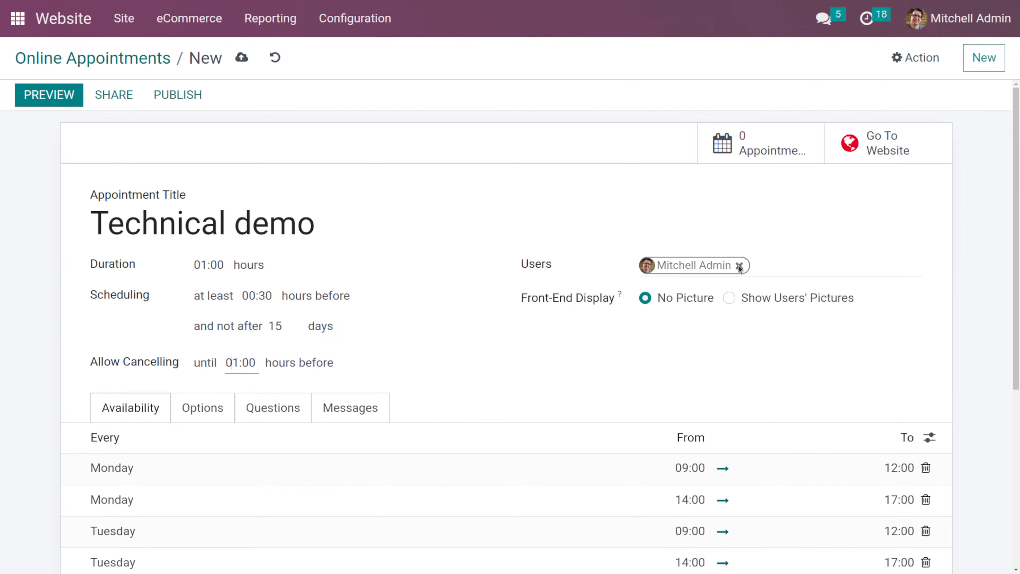
pyautogui.click(791, 263)
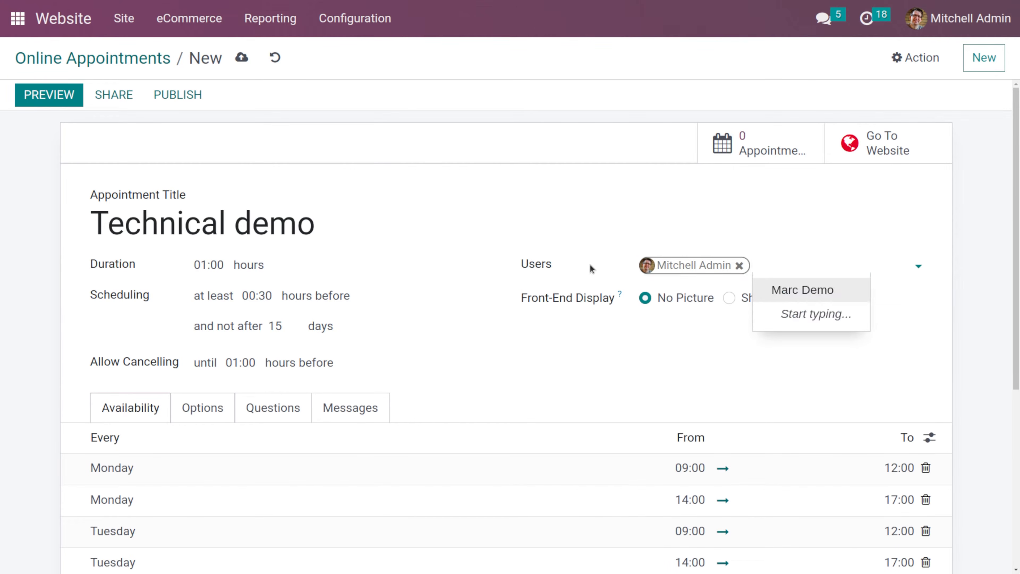
pyautogui.click(747, 200)
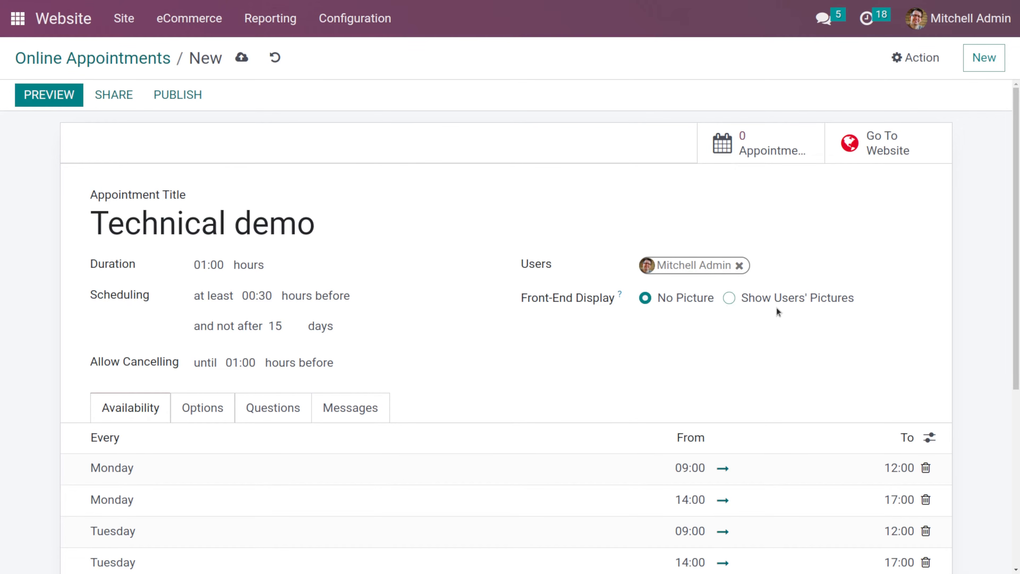
pyautogui.click(730, 300)
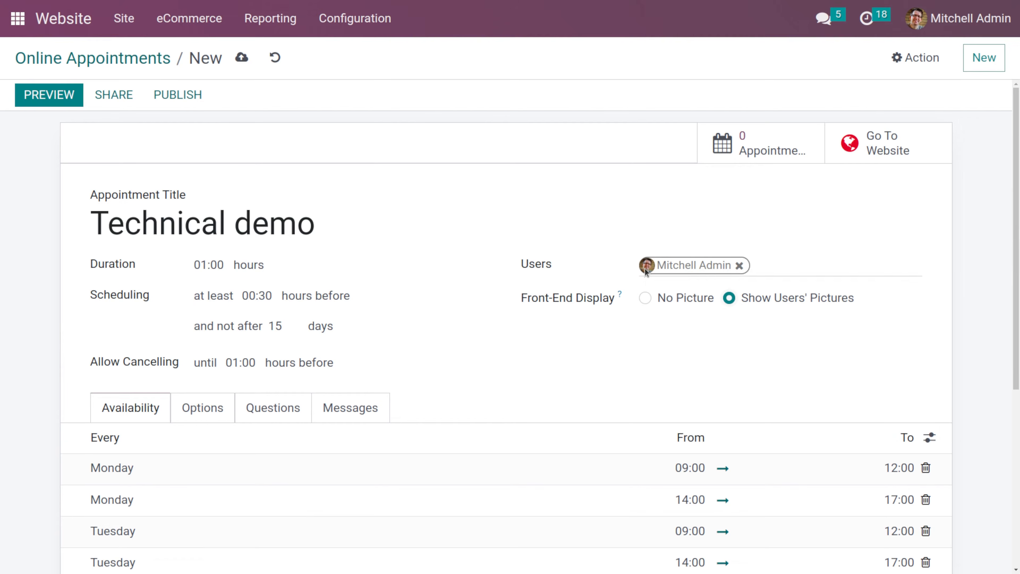
# - Enable Limit to Work Hours in the appointment's options
pyautogui.scroll(-2, 706, 296)
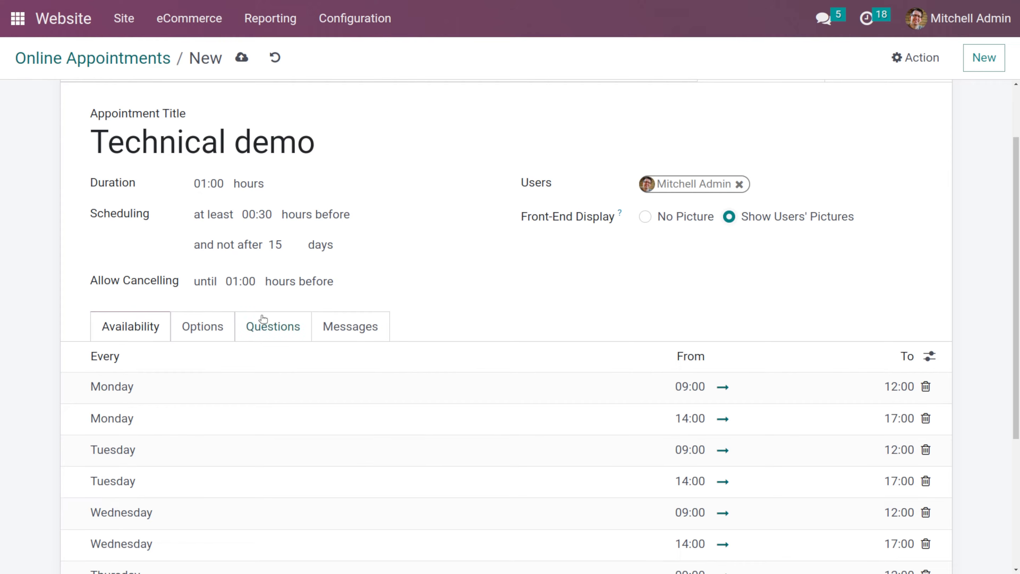
pyautogui.scroll(-3, 262, 321)
pyautogui.scroll(-2, 235, 299)
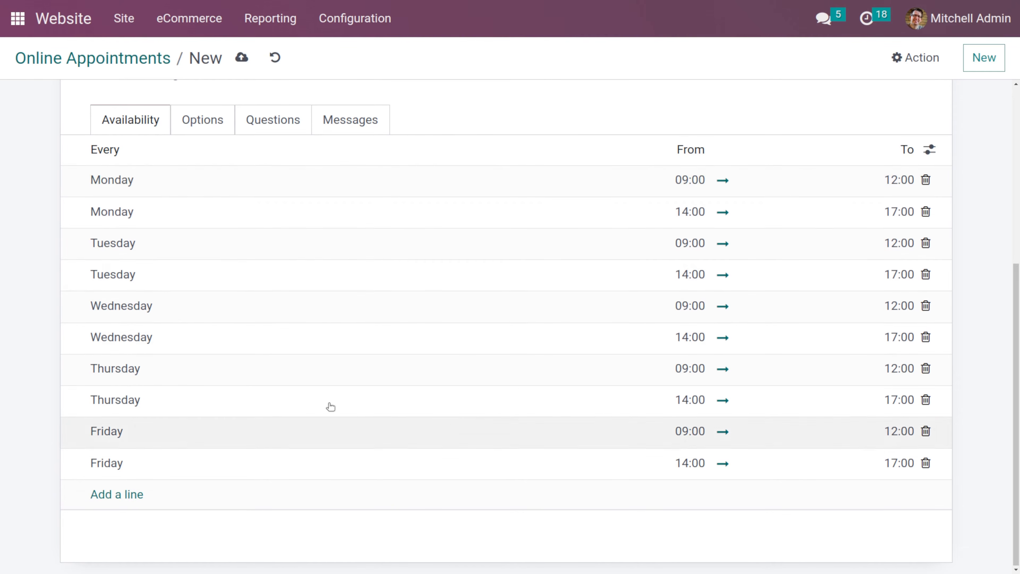
pyautogui.click(198, 123)
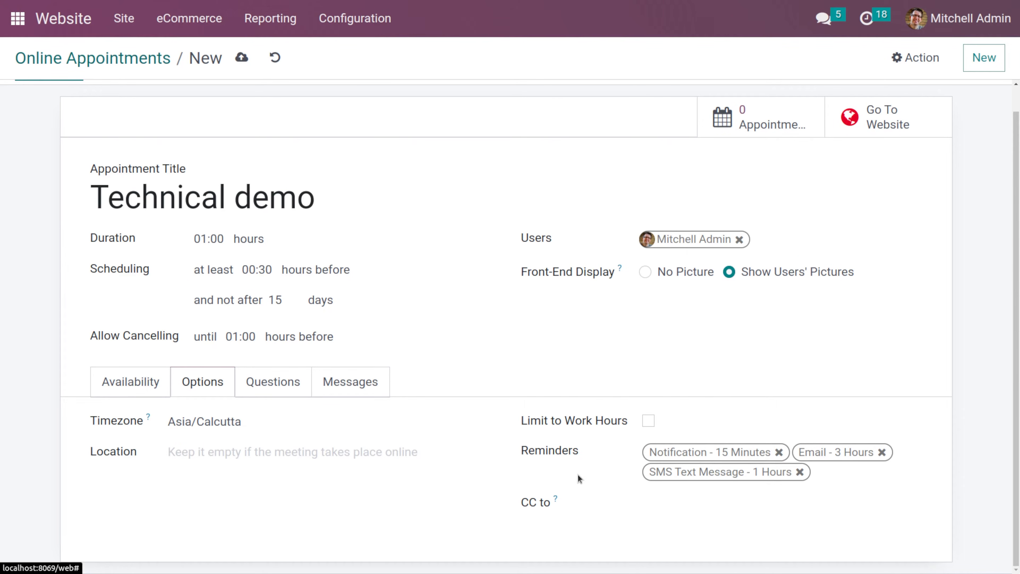
pyautogui.click(649, 421)
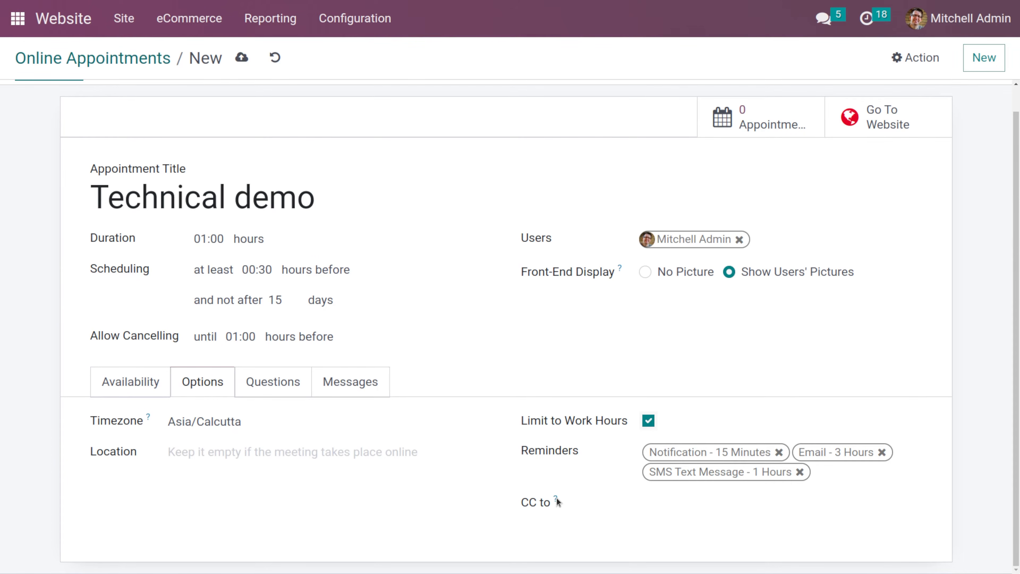
pyautogui.click(696, 503)
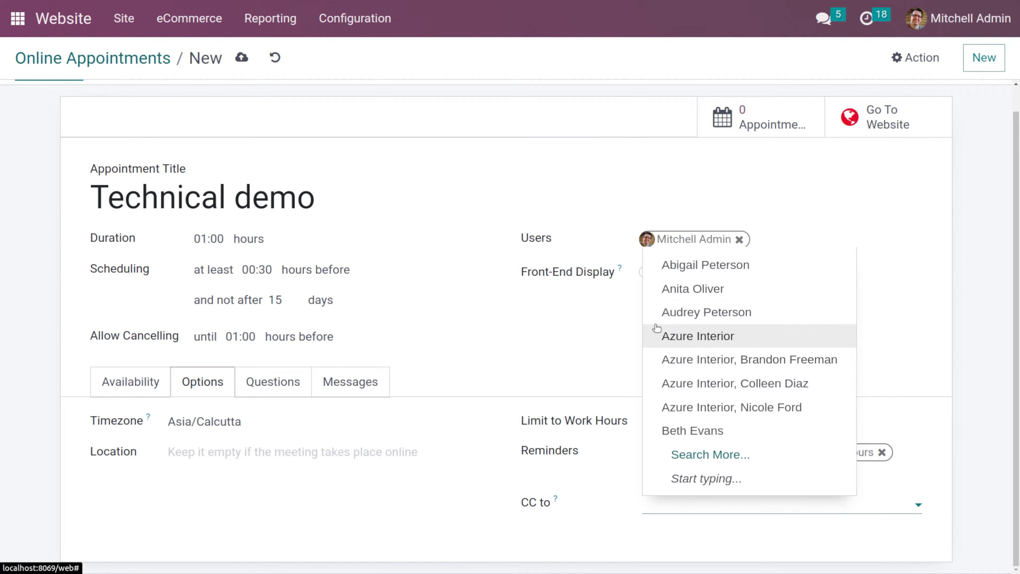
pyautogui.click(595, 334)
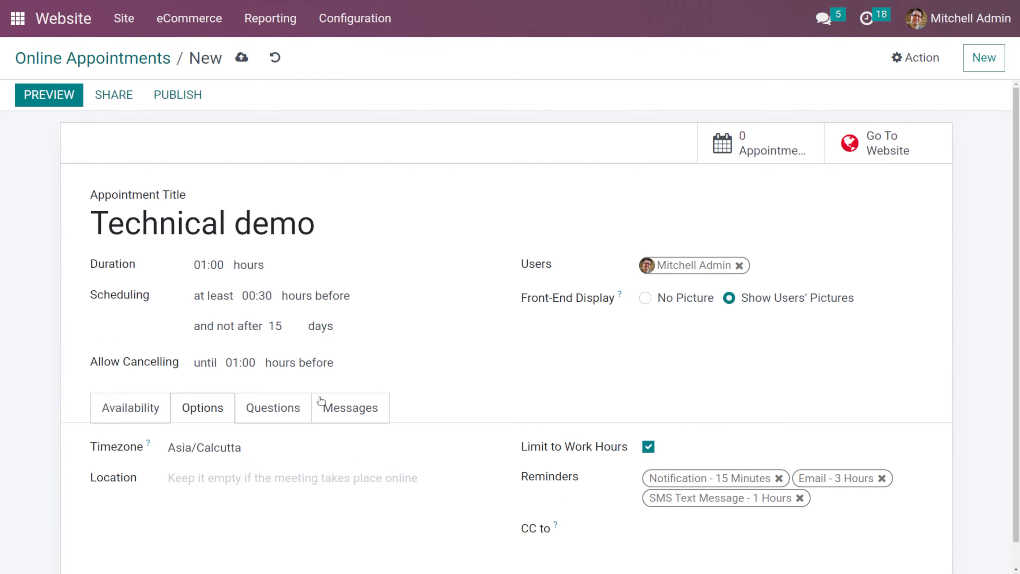
# - Add a single-line text question "what's your business" to the appointment
pyautogui.click(292, 409)
pyautogui.scroll(-1, 292, 408)
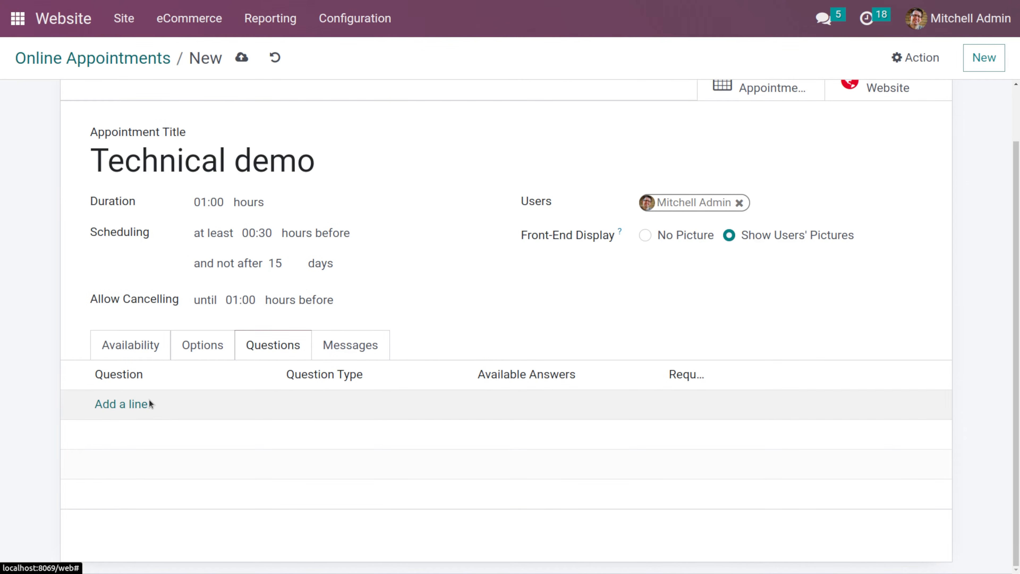
pyautogui.click(111, 410)
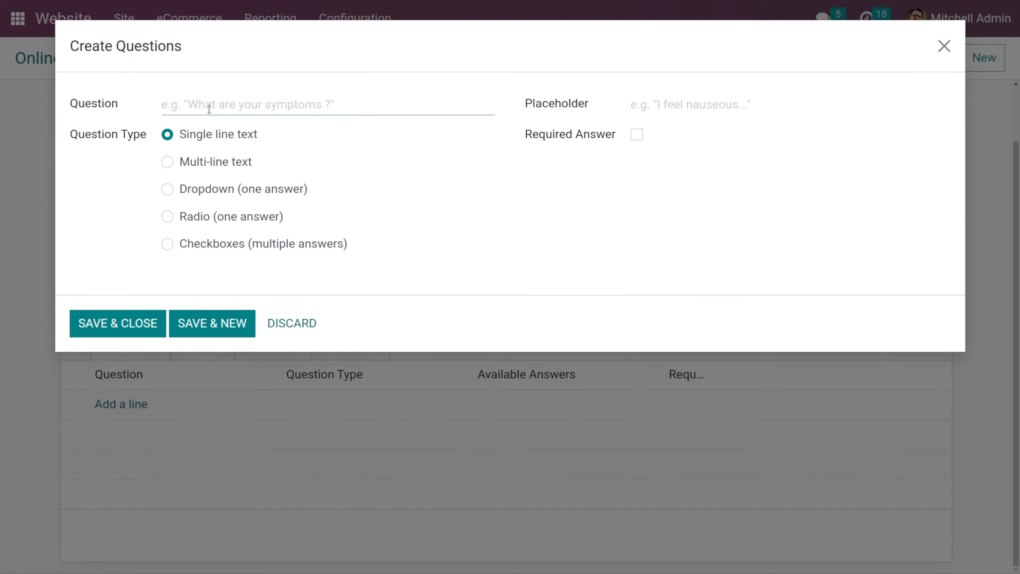
pyautogui.write('what')
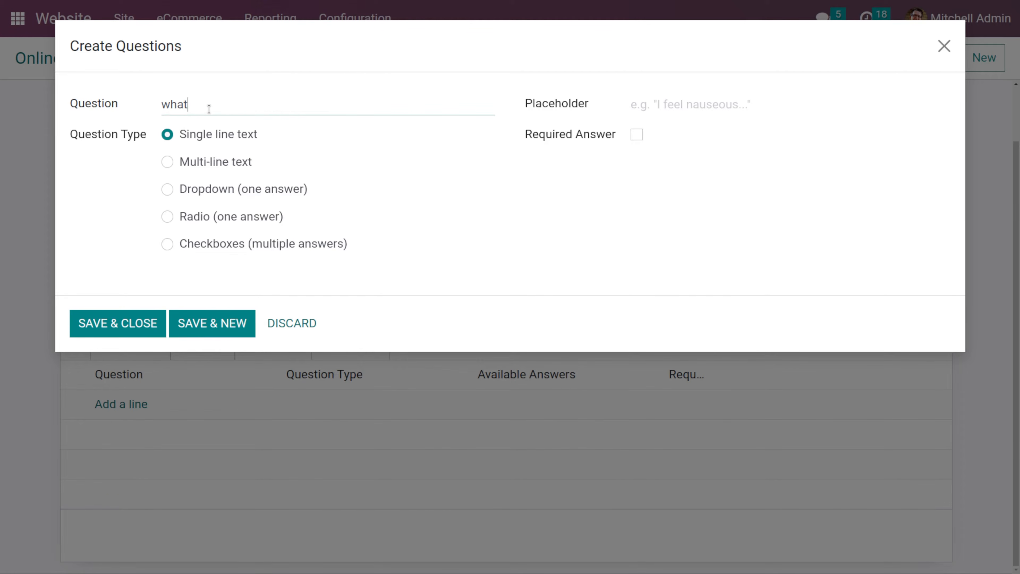
pyautogui.write("'s your business")
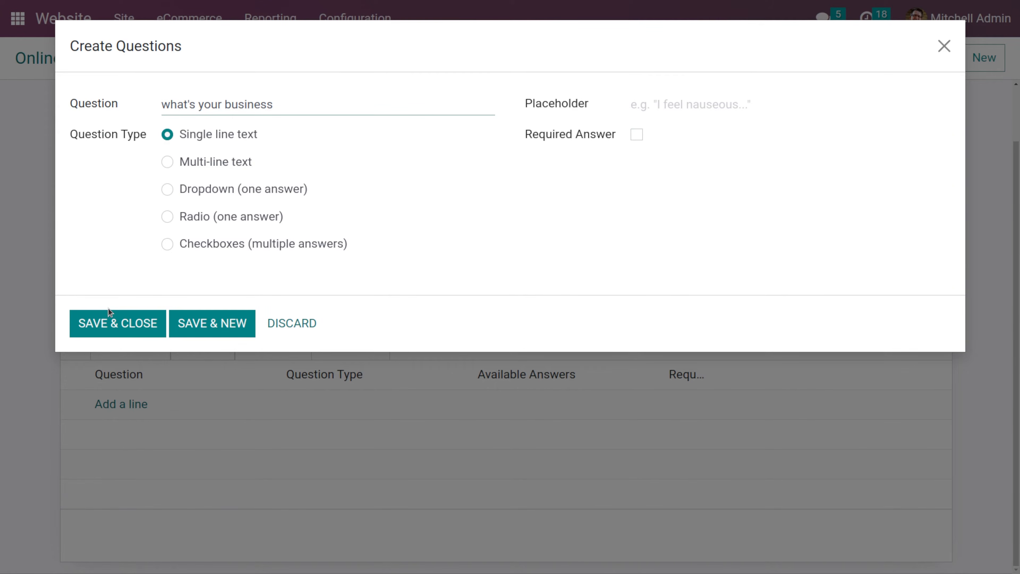
pyautogui.click(106, 323)
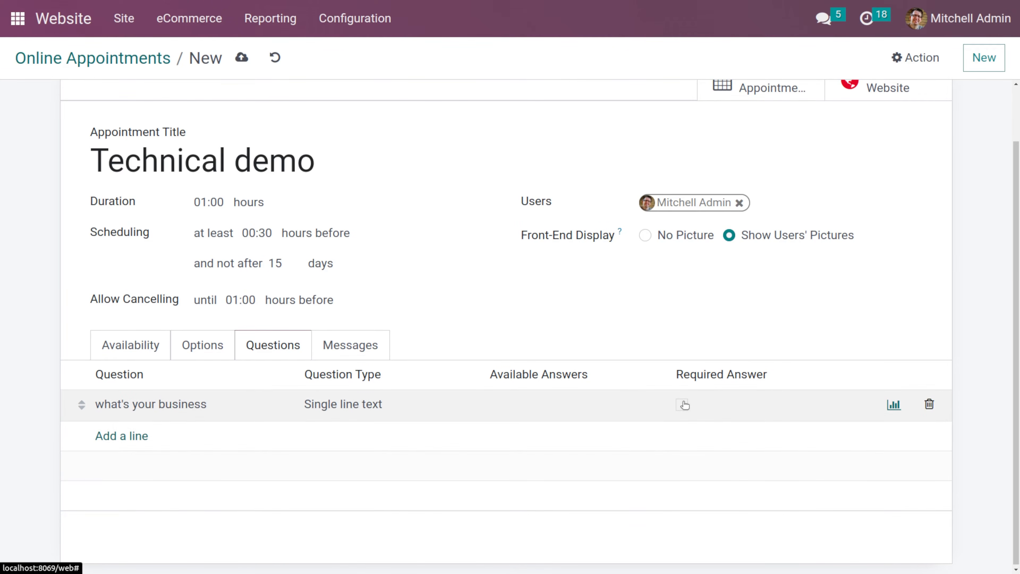
# - Make the "what's your business" question a required answer
pyautogui.click(683, 404)
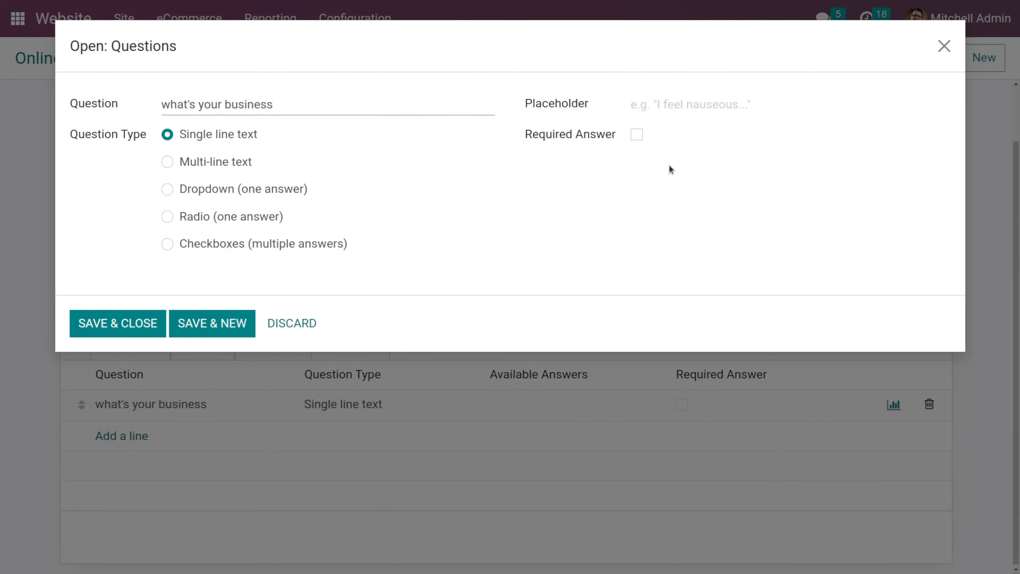
pyautogui.click(637, 135)
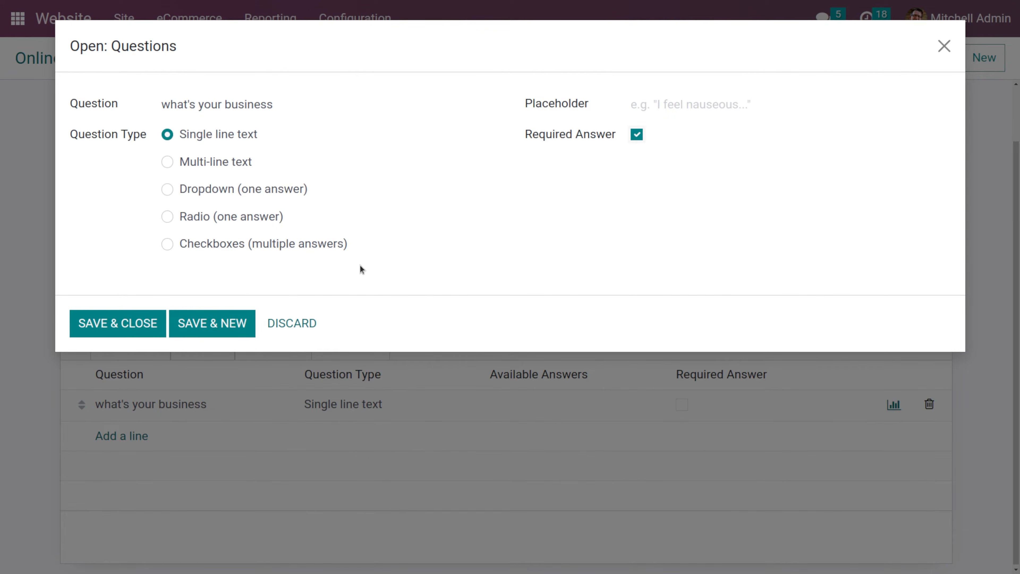
pyautogui.click(112, 327)
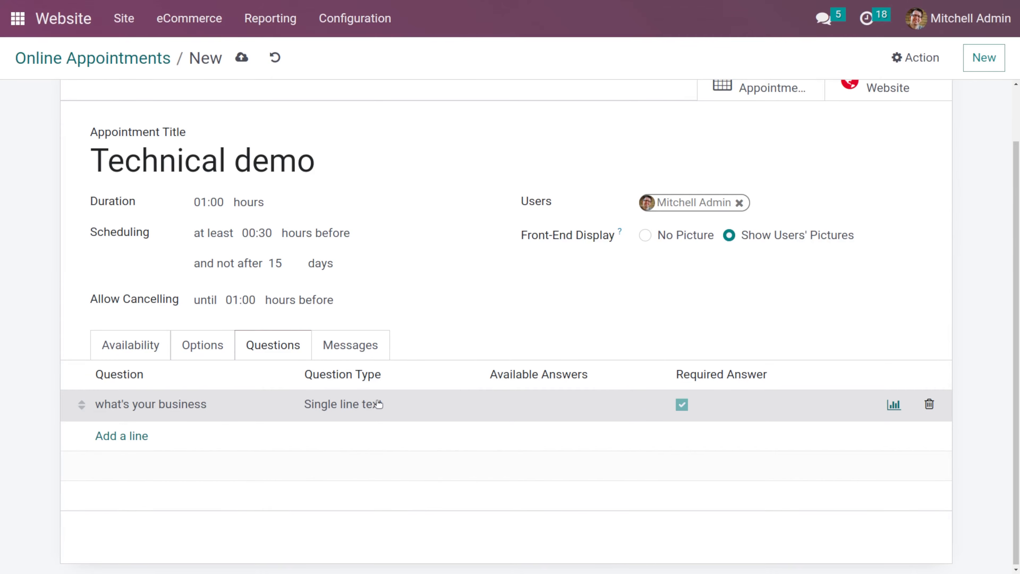
# - Check the appointment's messages and publish the Technical demo appointment type
pyautogui.click(349, 339)
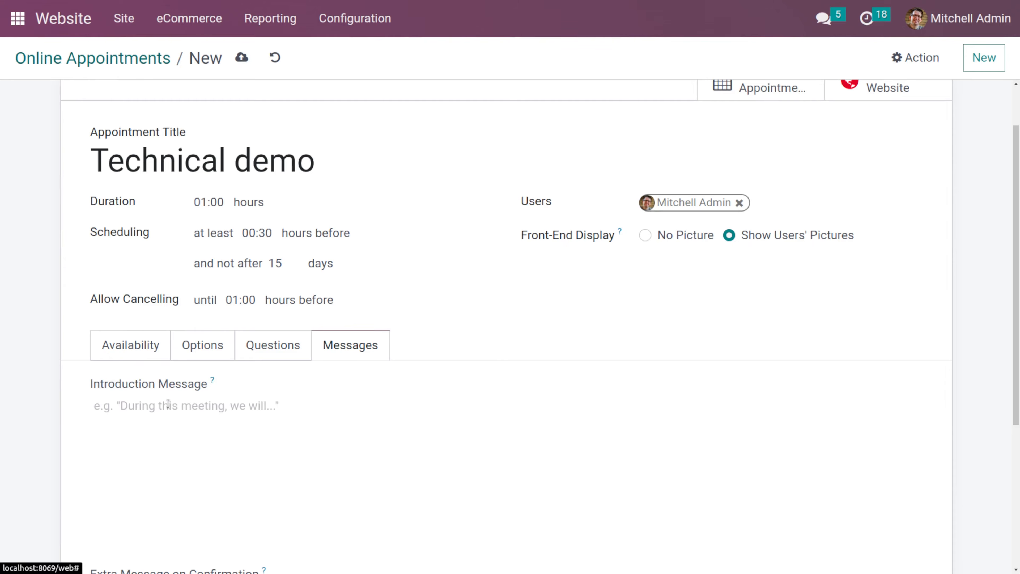
pyautogui.scroll(-5, 195, 420)
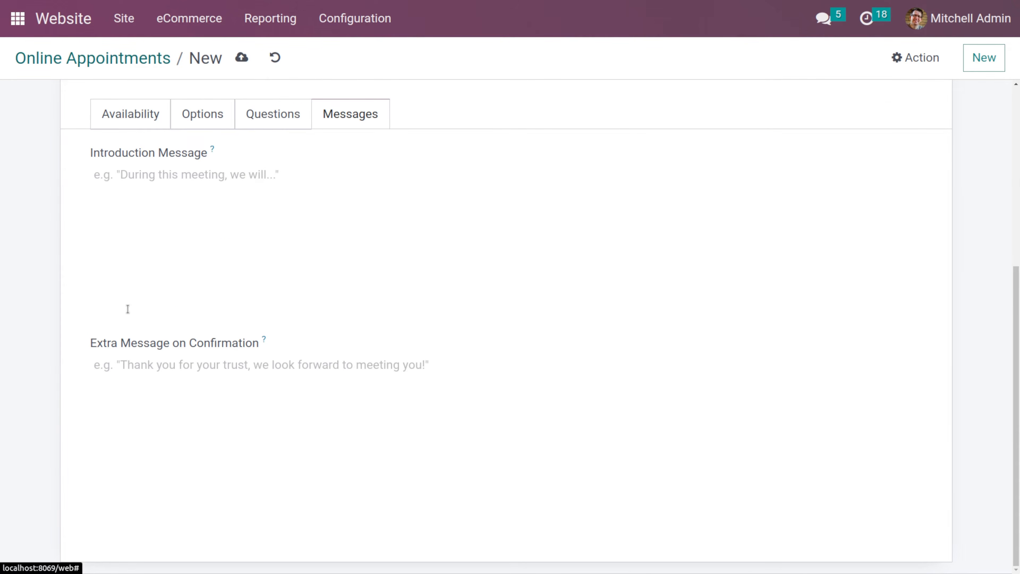
pyautogui.scroll(5, 227, 199)
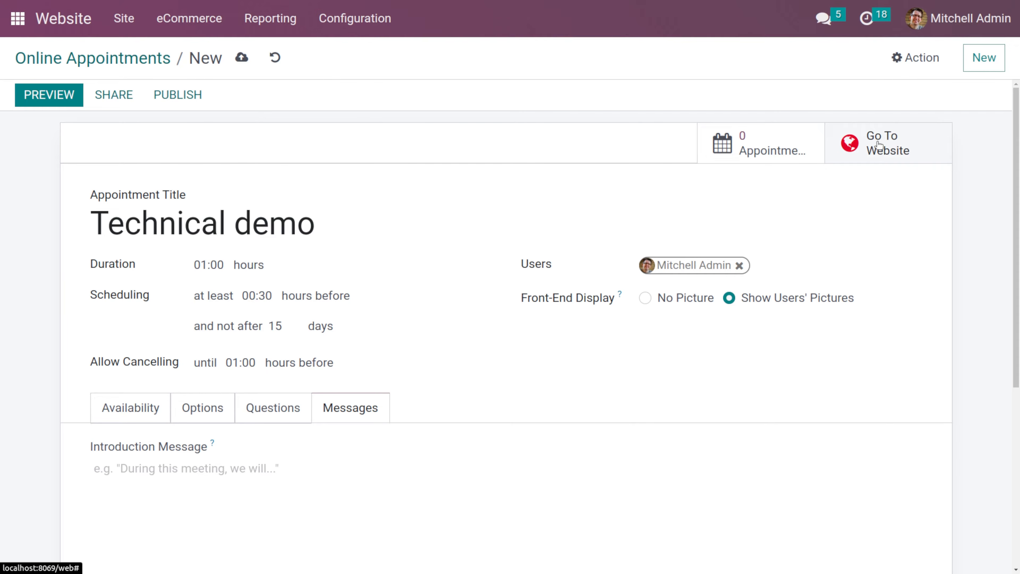
pyautogui.click(170, 100)
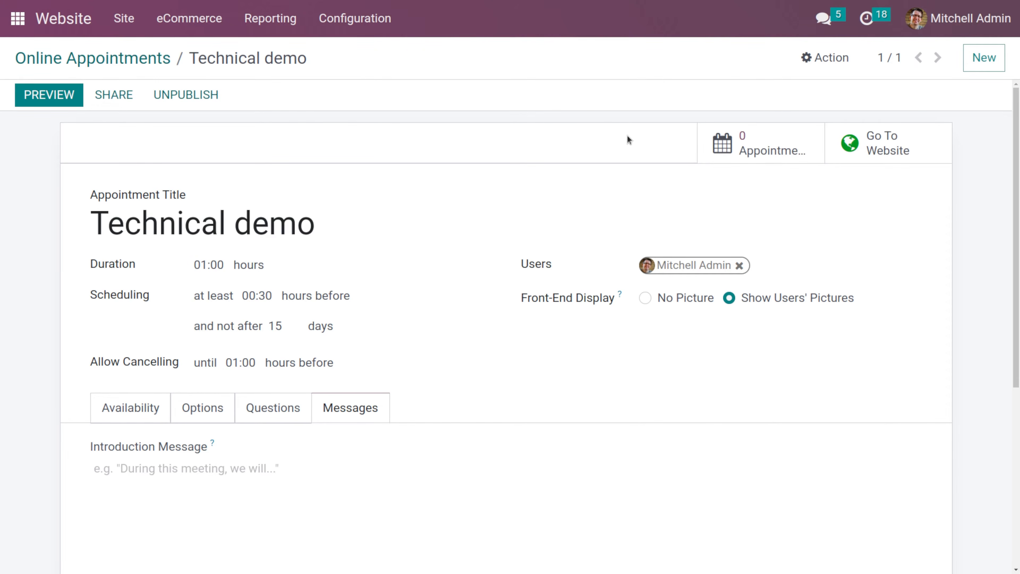
# - Open the appointment's website booking page and pick the 2:00 PM slot on Monday 5 June 2023
pyautogui.click(856, 156)
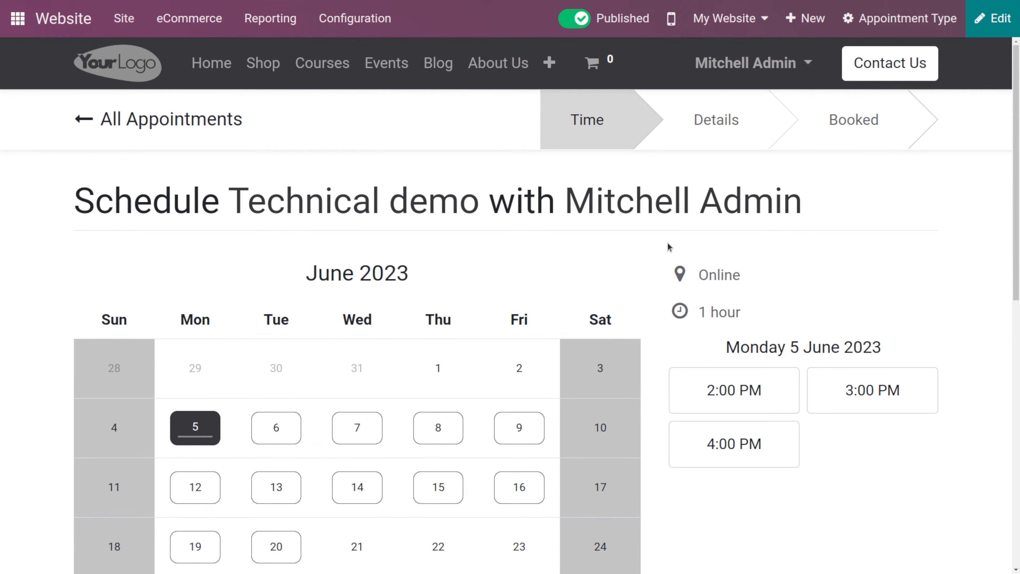
pyautogui.scroll(-3, 667, 243)
pyautogui.scroll(3, 667, 244)
pyautogui.scroll(-9, 668, 245)
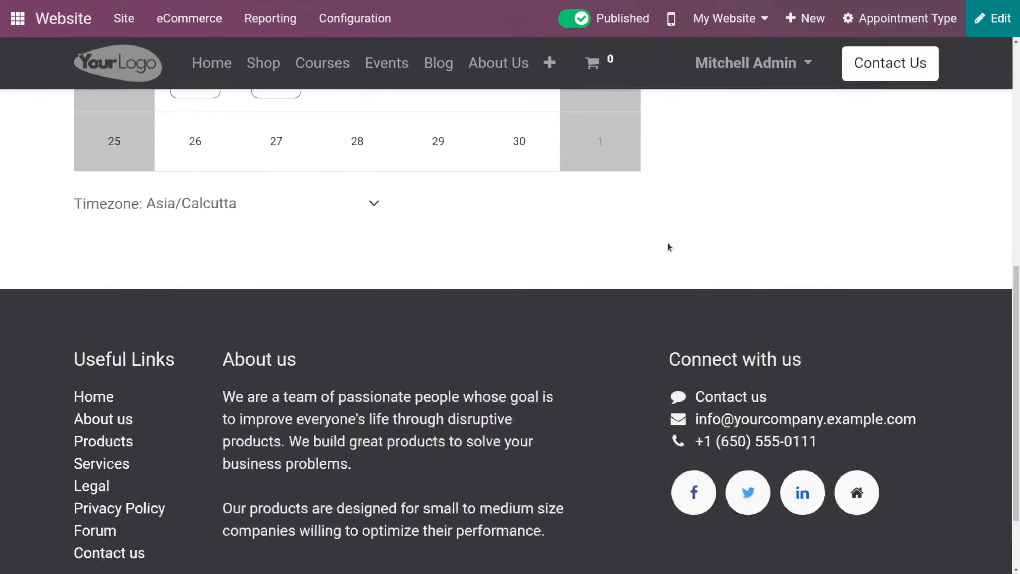
pyautogui.scroll(10, 667, 244)
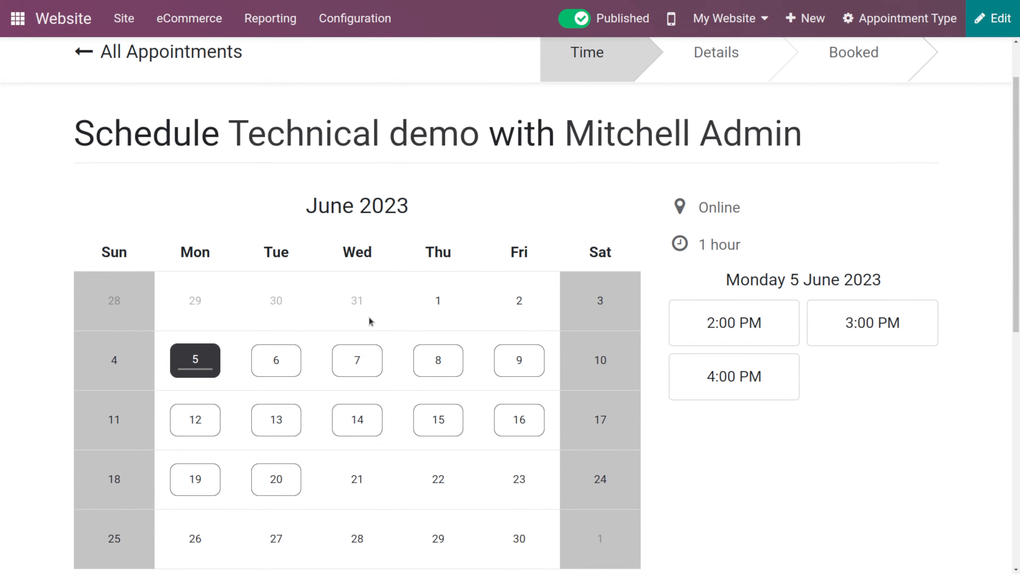
pyautogui.click(719, 336)
pyautogui.click(713, 341)
pyautogui.click(438, 359)
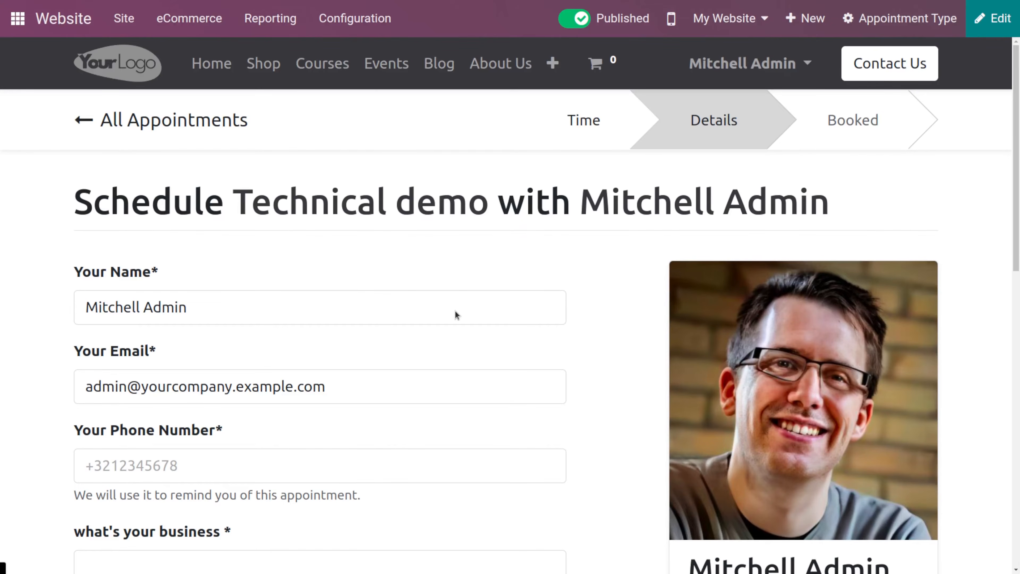
# - Enter a phone number in the booking form
pyautogui.scroll(-3, 537, 355)
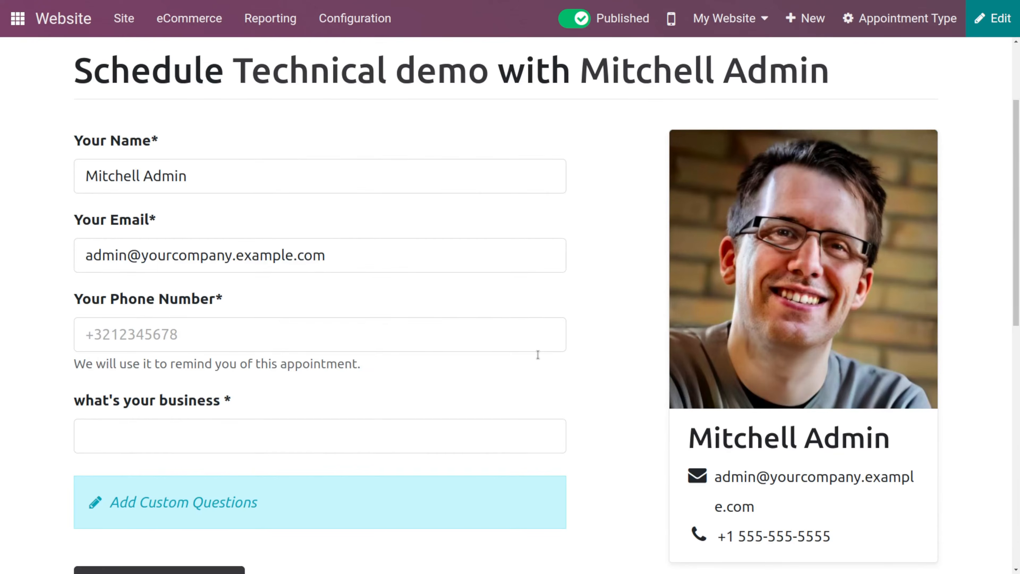
pyautogui.scroll(-2, 730, 268)
pyautogui.scroll(2, 816, 251)
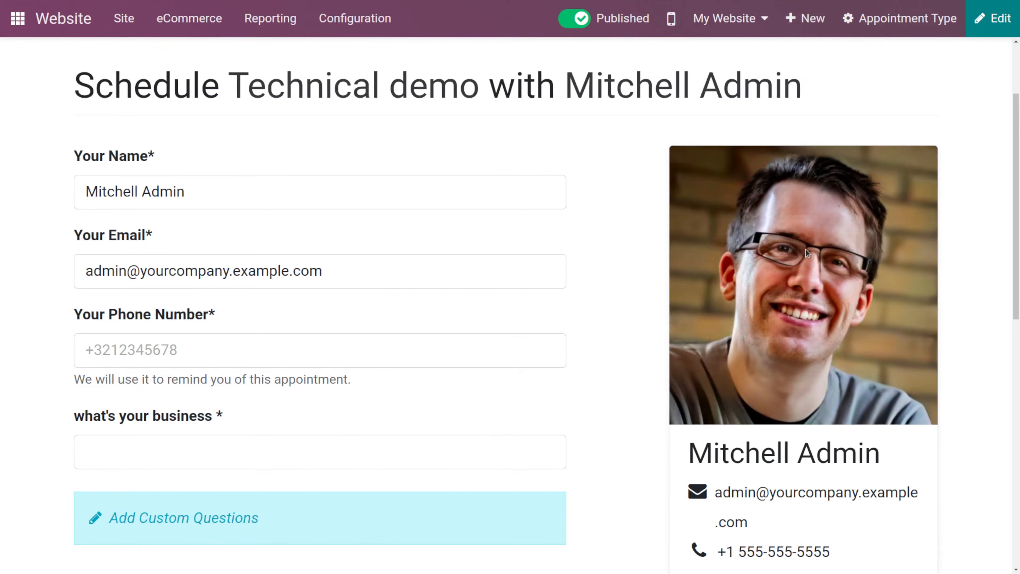
pyautogui.click(298, 351)
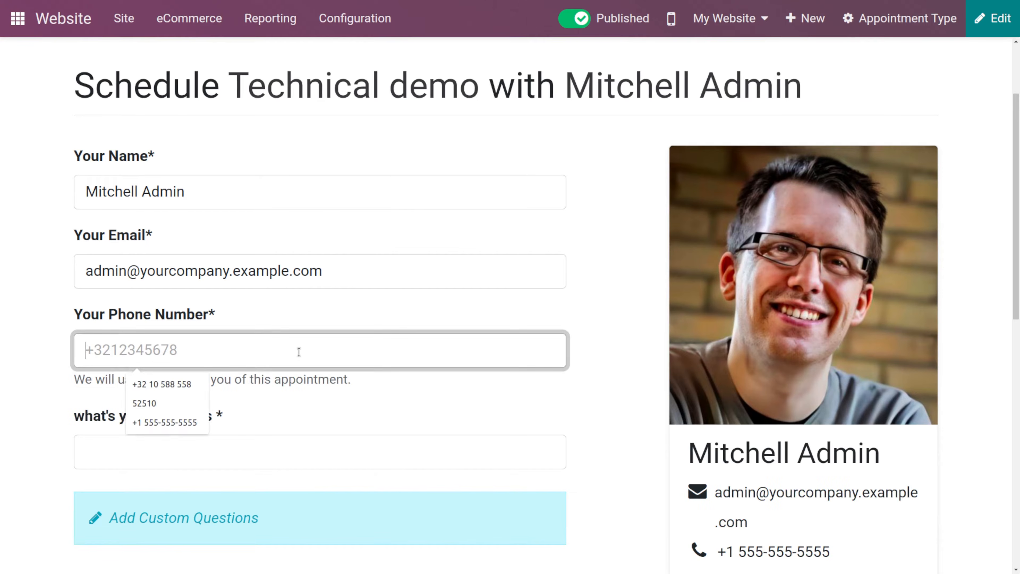
pyautogui.write('14862')
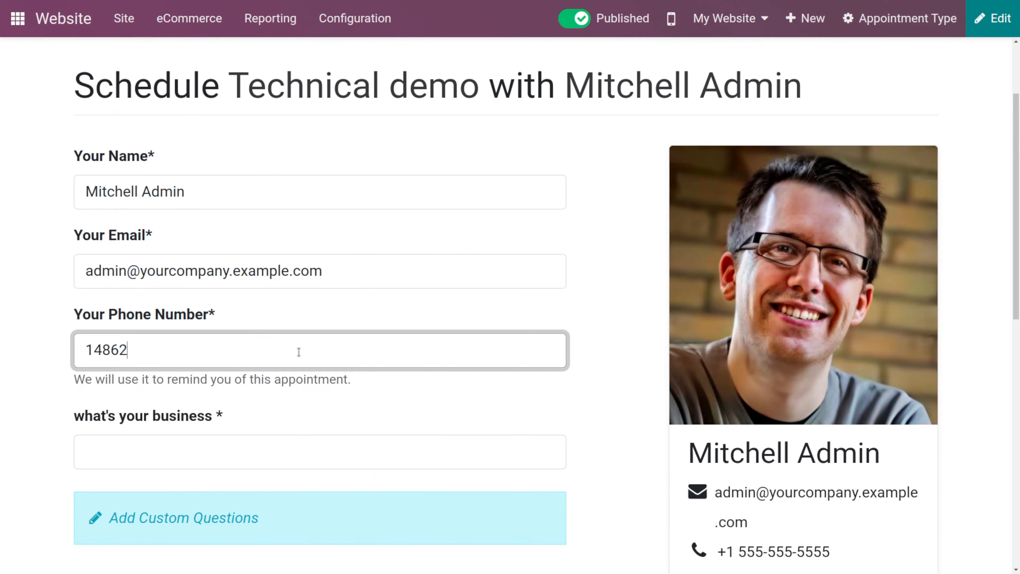
# - Answer the business question with "clothing store" and confirm the appointment booking
pyautogui.click(153, 444)
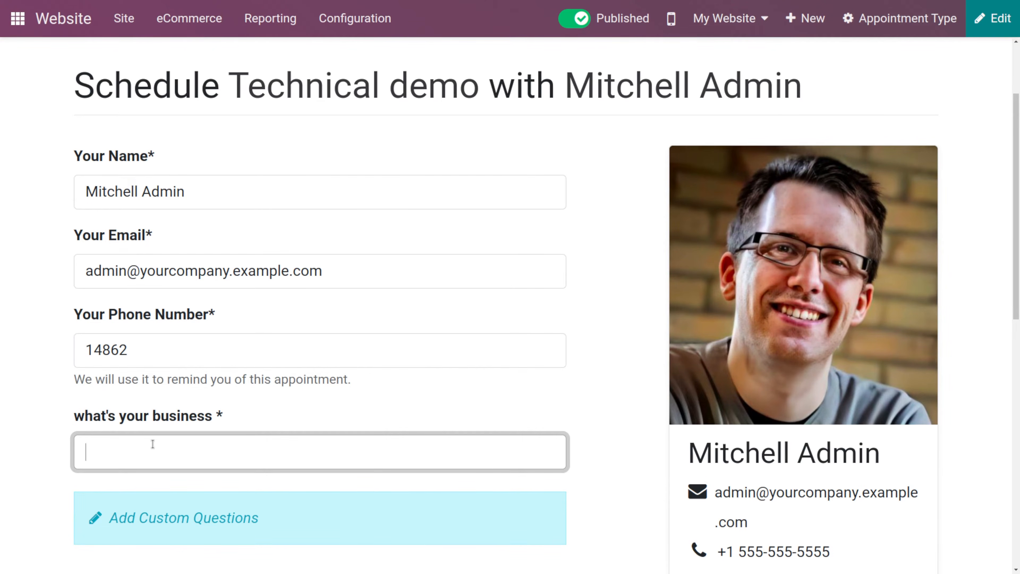
pyautogui.write('clothing store')
pyautogui.scroll(-6, 150, 497)
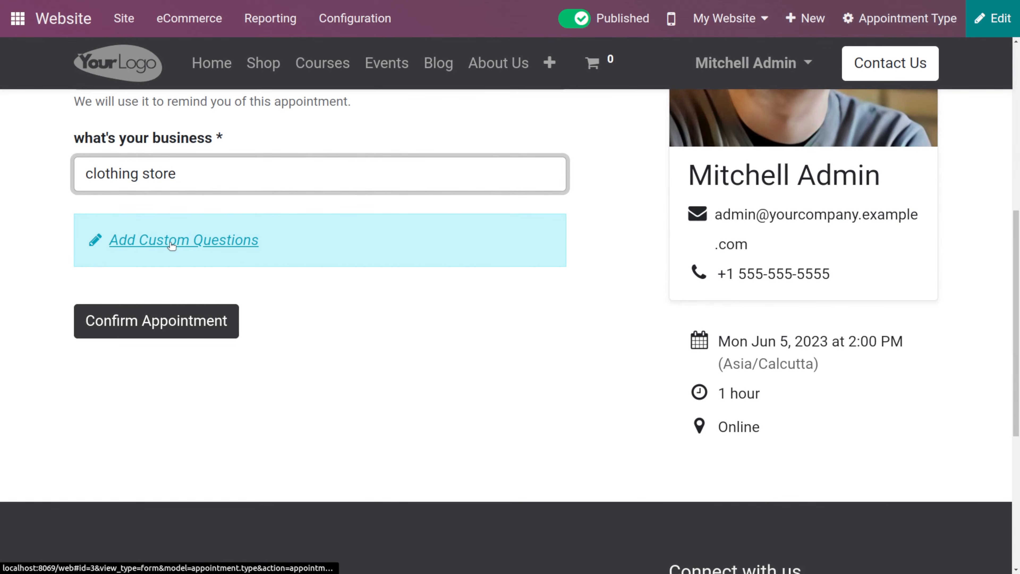
pyautogui.click(171, 320)
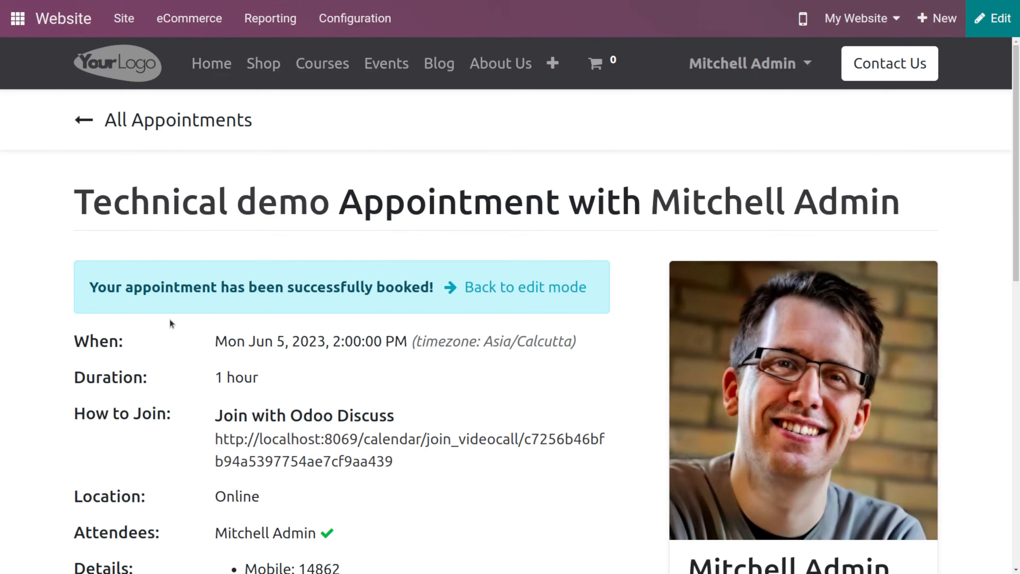
pyautogui.scroll(-8, 170, 319)
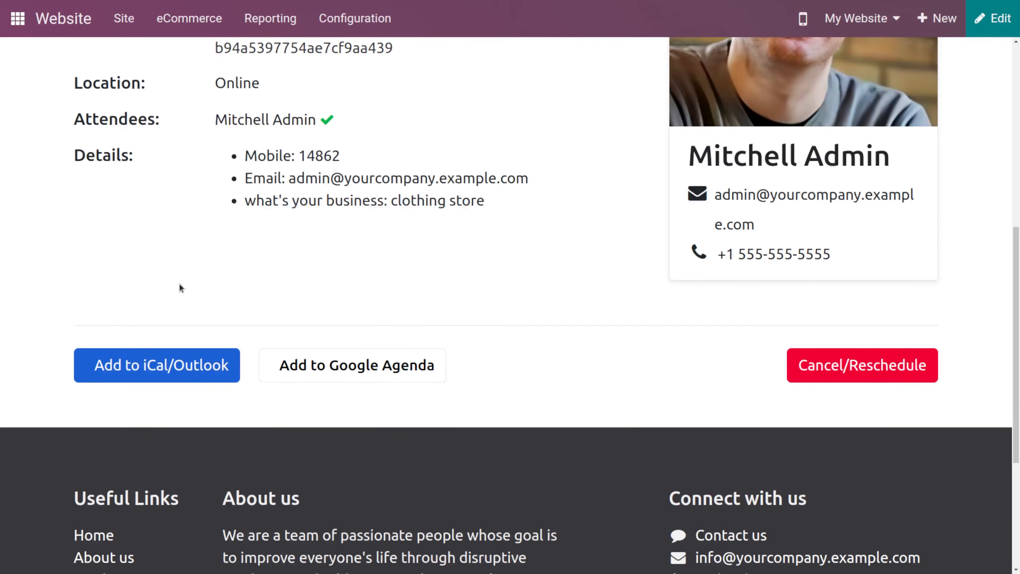
pyautogui.scroll(5, 262, 333)
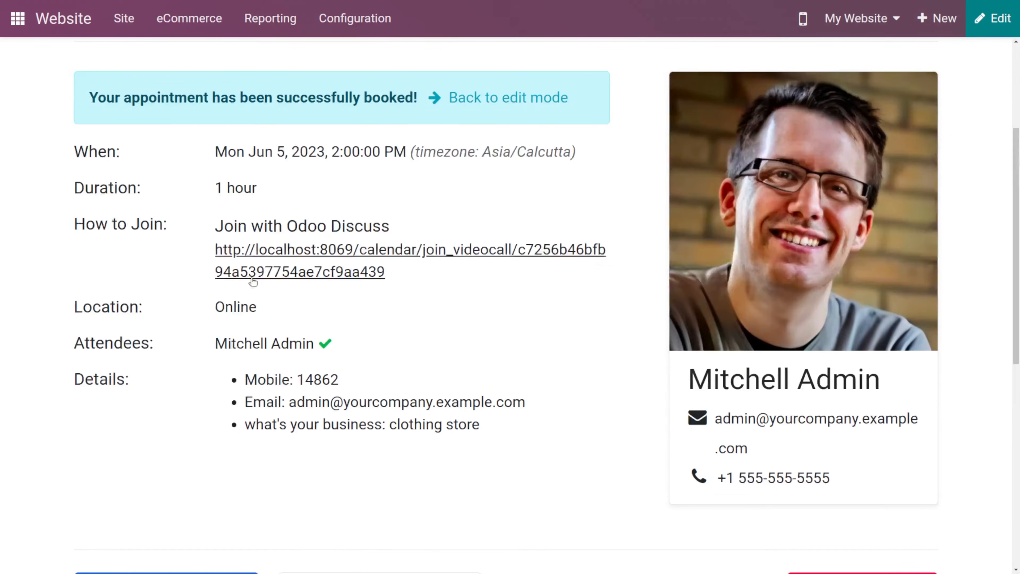
# - Review the booking confirmation details for the Technical demo appointment
pyautogui.scroll(2, 248, 182)
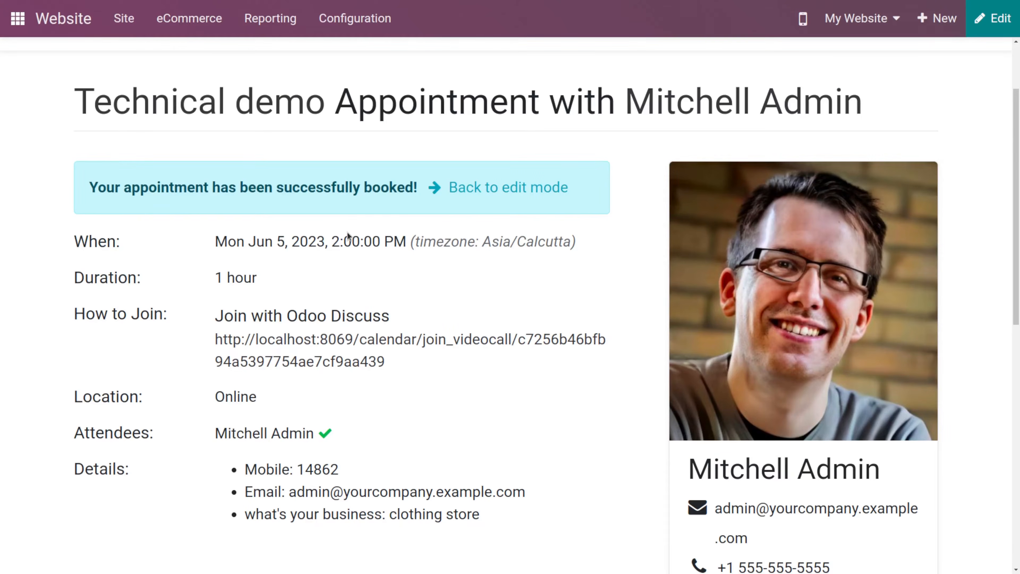
pyautogui.scroll(-10, 348, 235)
pyautogui.scroll(3, 268, 248)
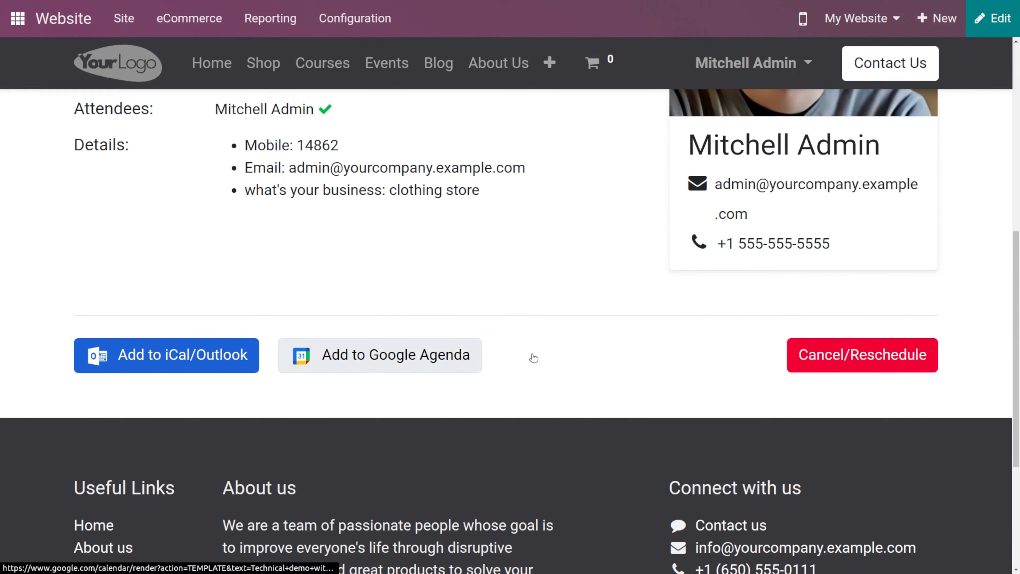
pyautogui.scroll(1, 882, 356)
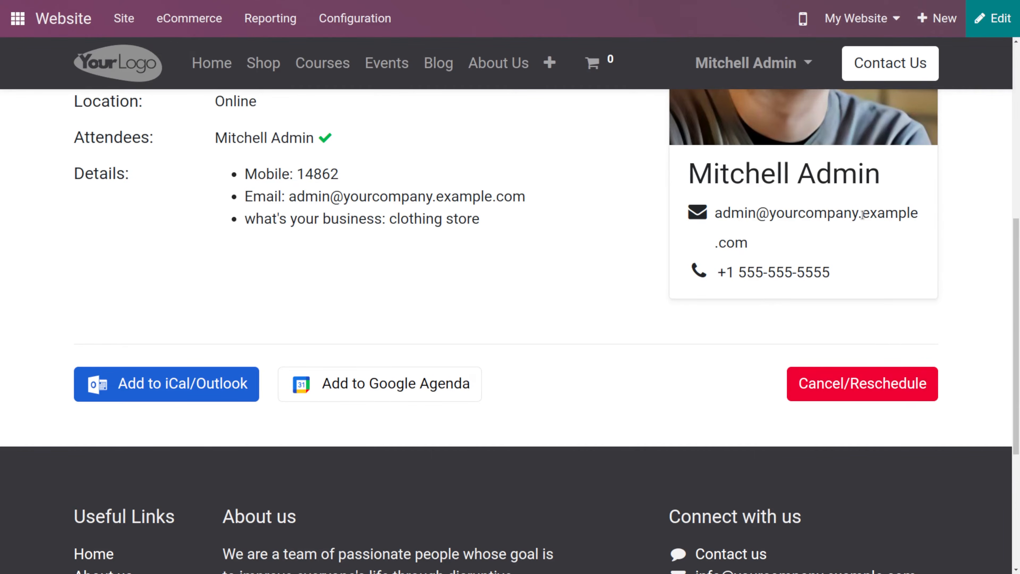
pyautogui.scroll(5, 864, 217)
pyautogui.scroll(-5, 863, 219)
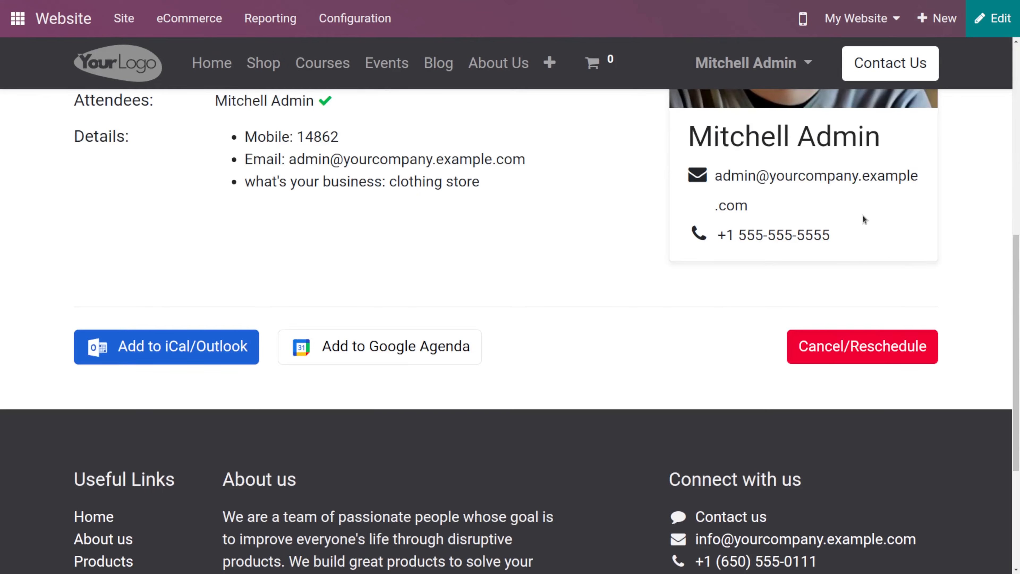
pyautogui.scroll(5, 859, 346)
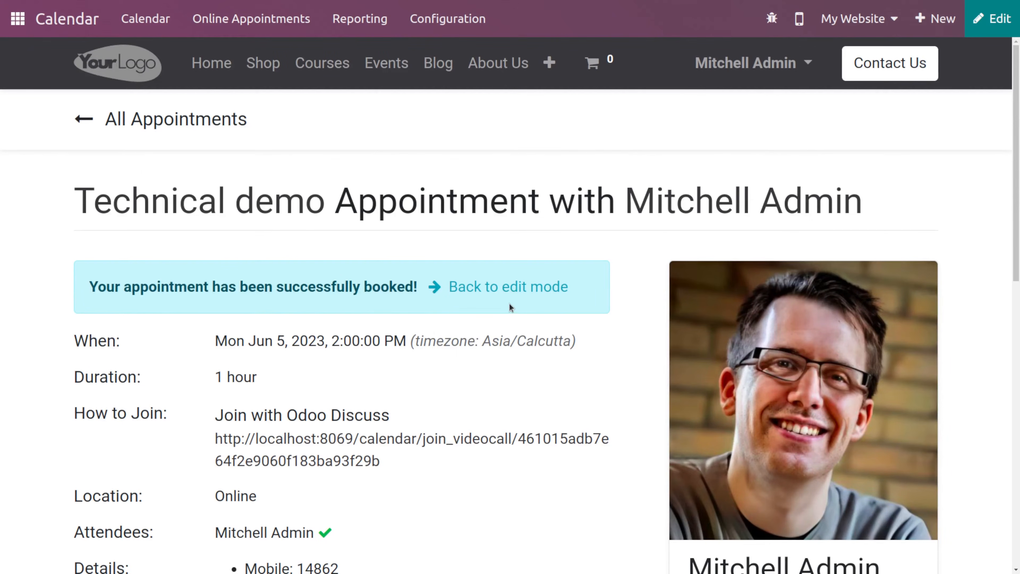
# - Return to the Technical demo appointment type and open its booked meeting record in list view
pyautogui.click(505, 295)
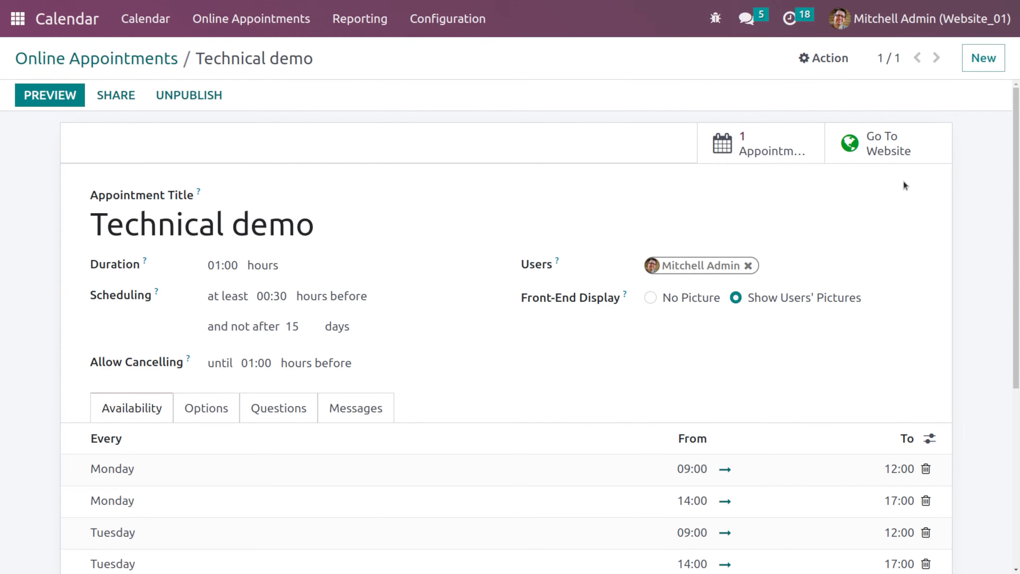
pyautogui.click(780, 145)
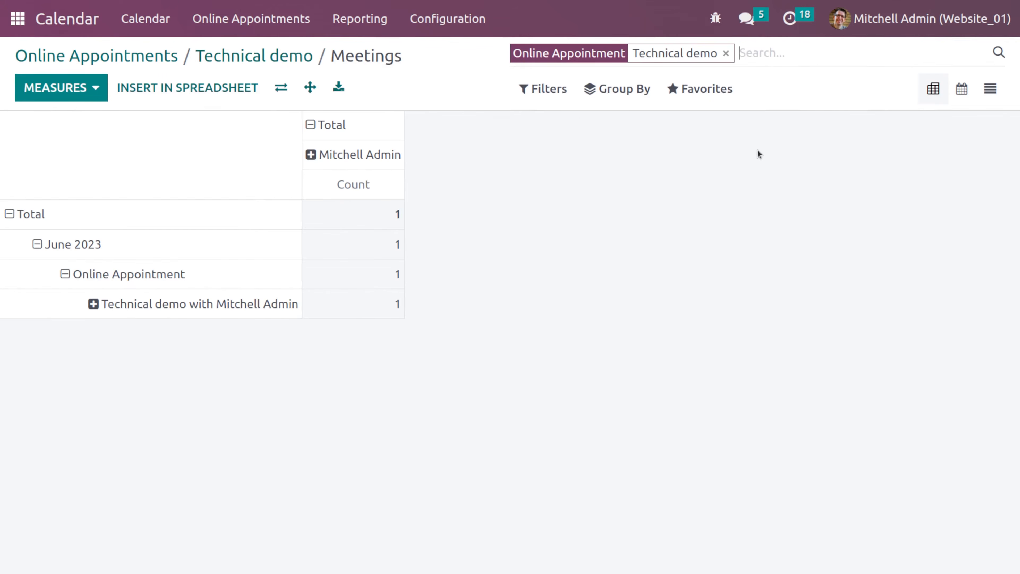
pyautogui.click(994, 97)
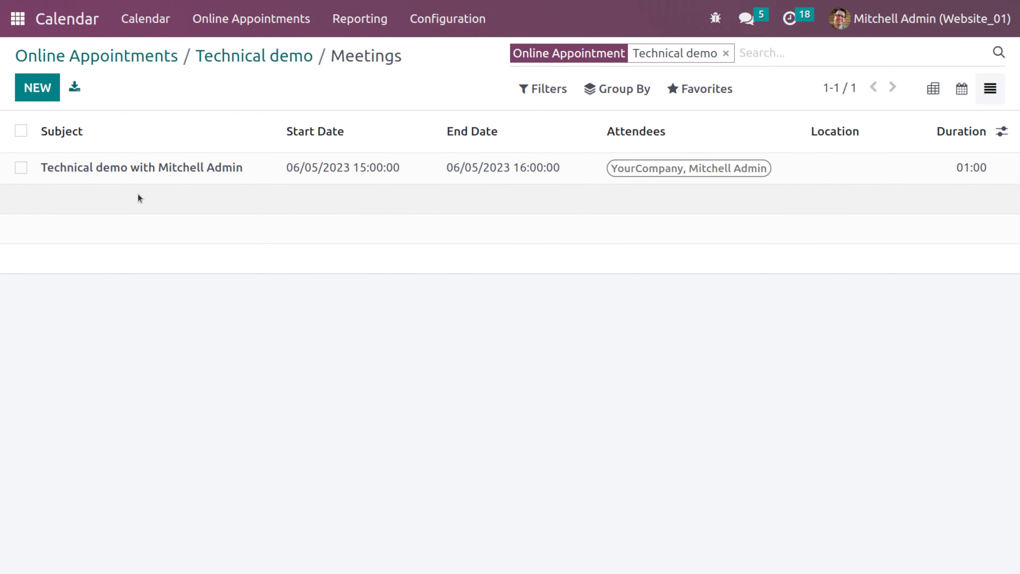
pyautogui.click(237, 171)
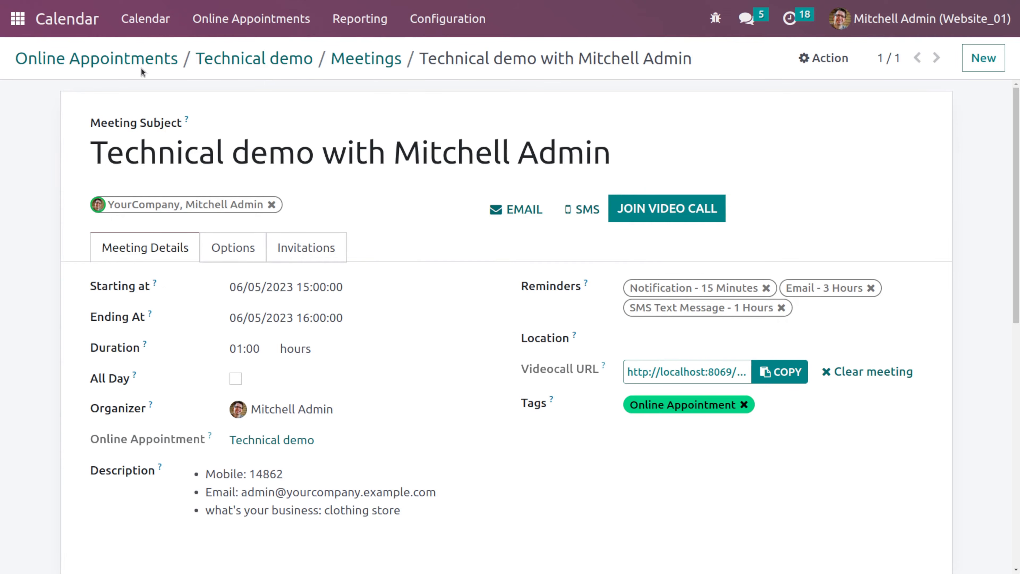
# - Create a new website redirect with the 404 Not Found action
pyautogui.click(95, 61)
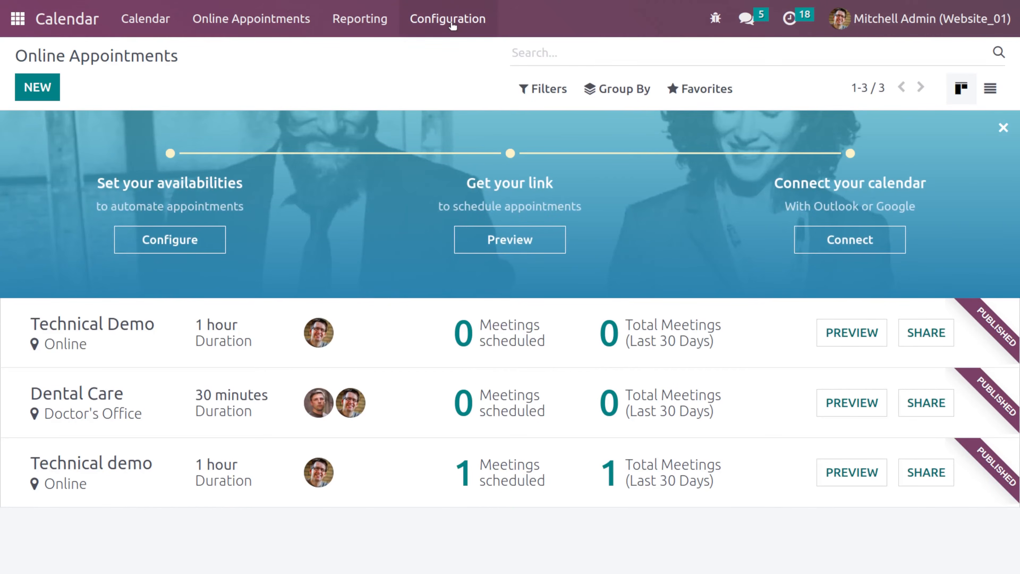
pyautogui.click(499, 18)
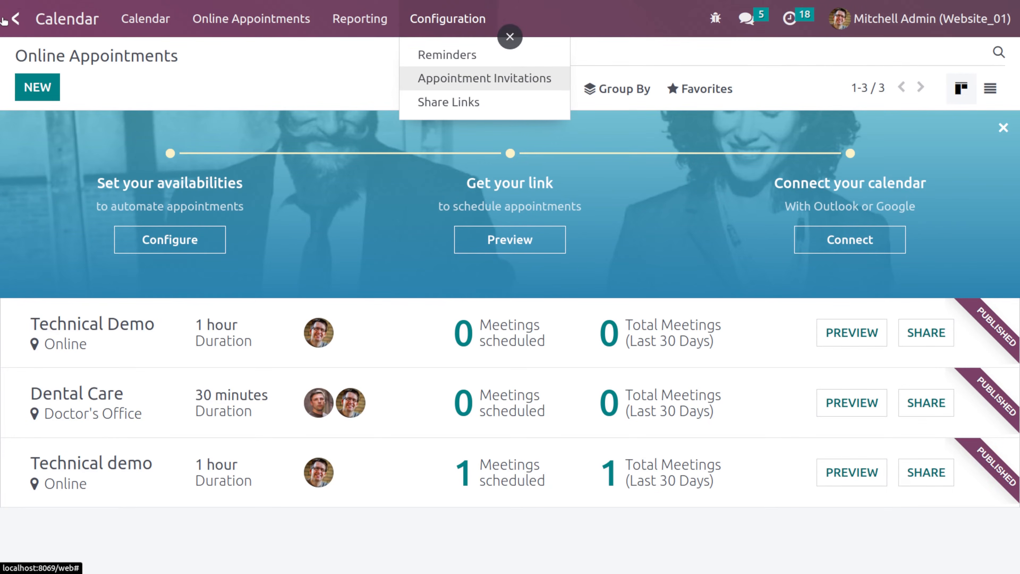
pyautogui.click(4, 19)
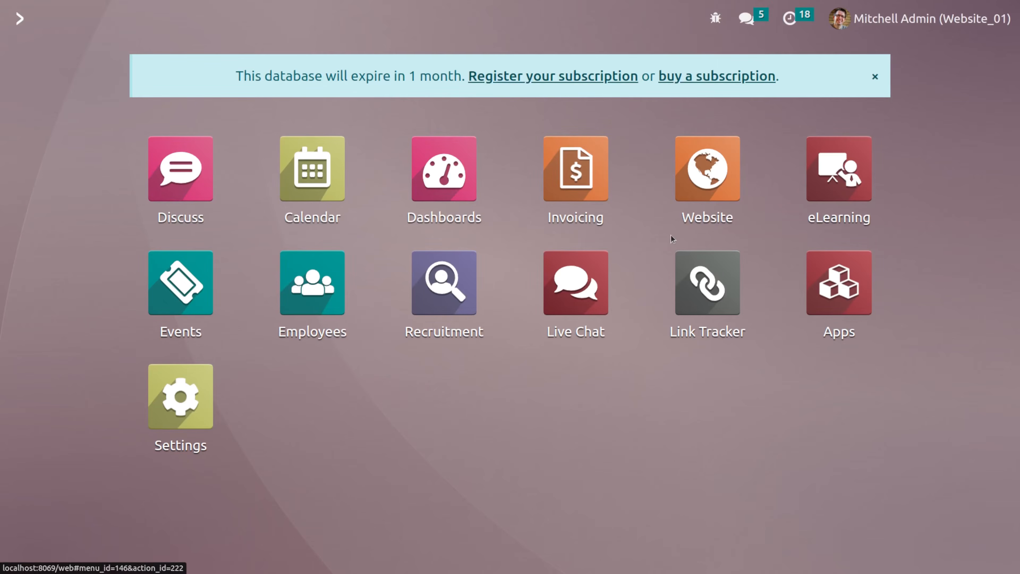
pyautogui.click(696, 168)
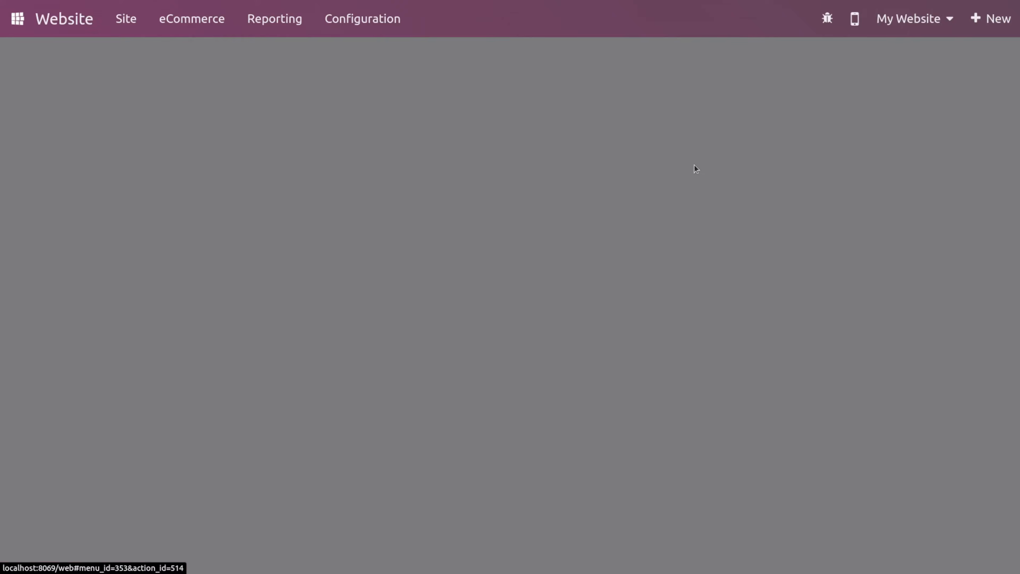
pyautogui.click(364, 18)
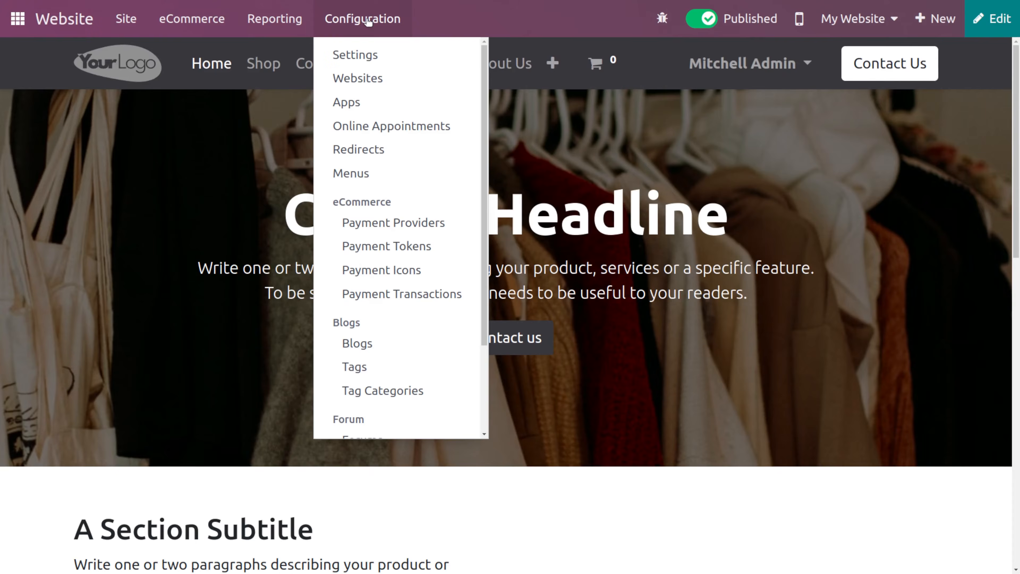
pyautogui.click(408, 155)
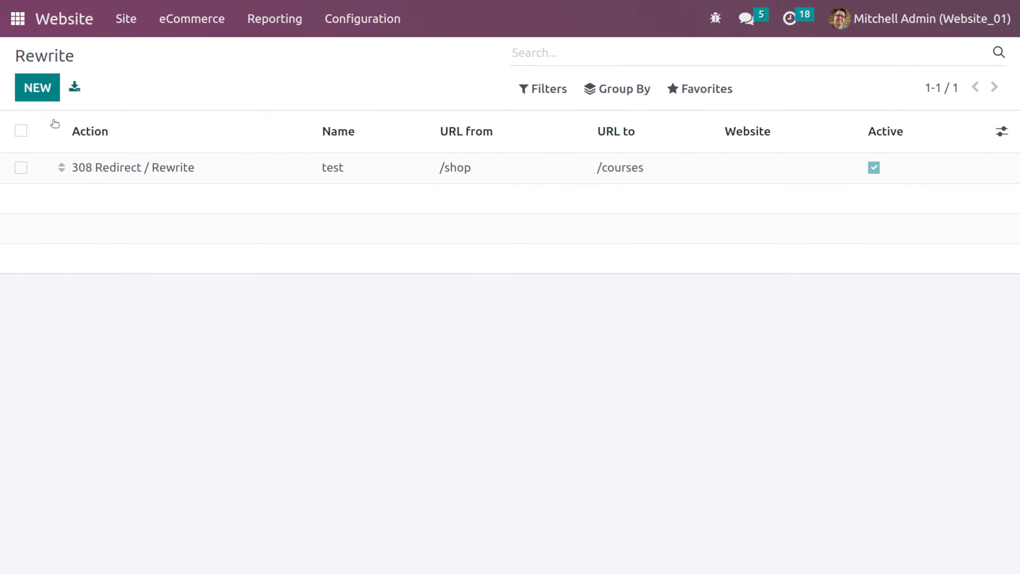
pyautogui.click(28, 92)
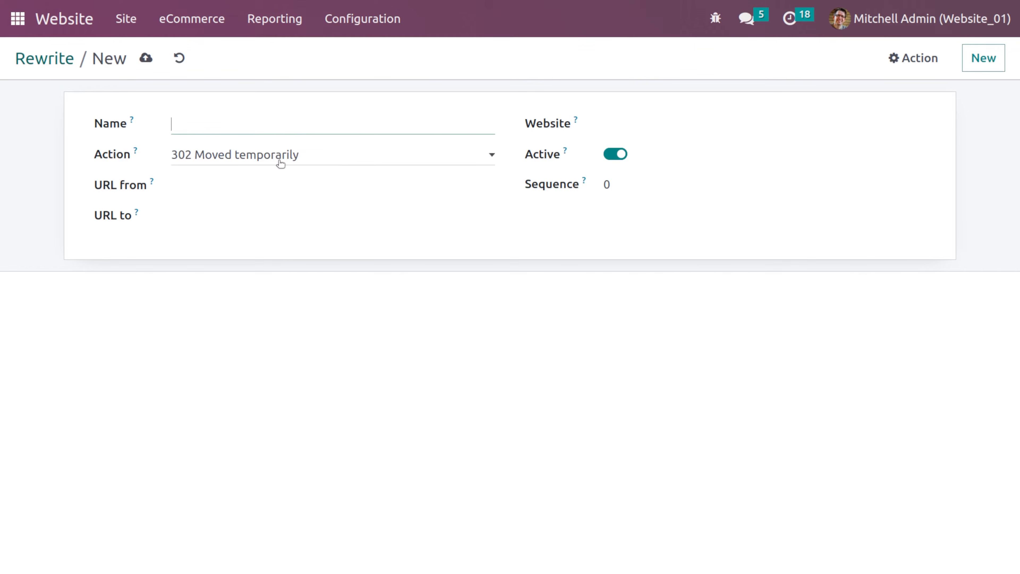
pyautogui.click(280, 163)
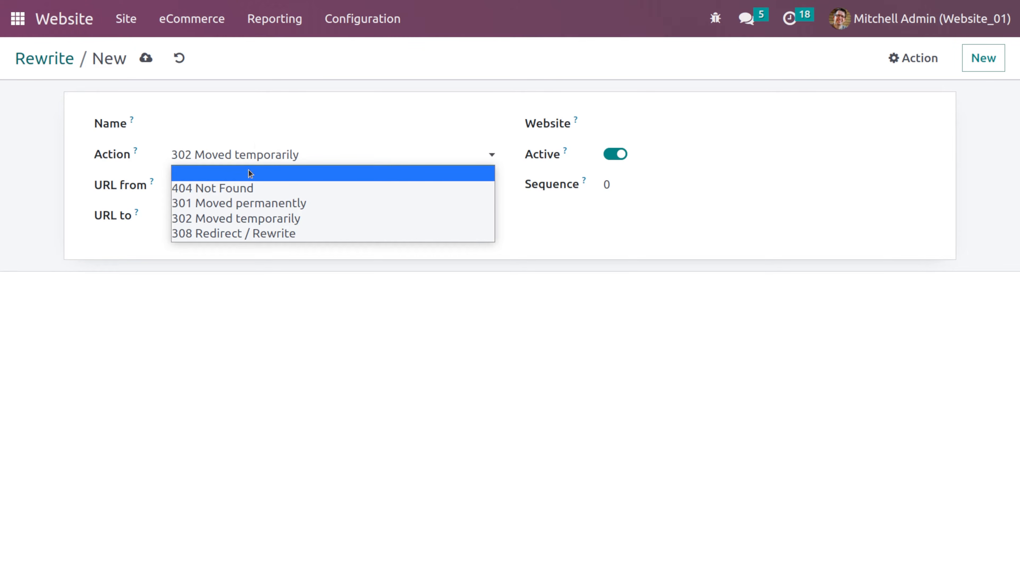
pyautogui.click(253, 188)
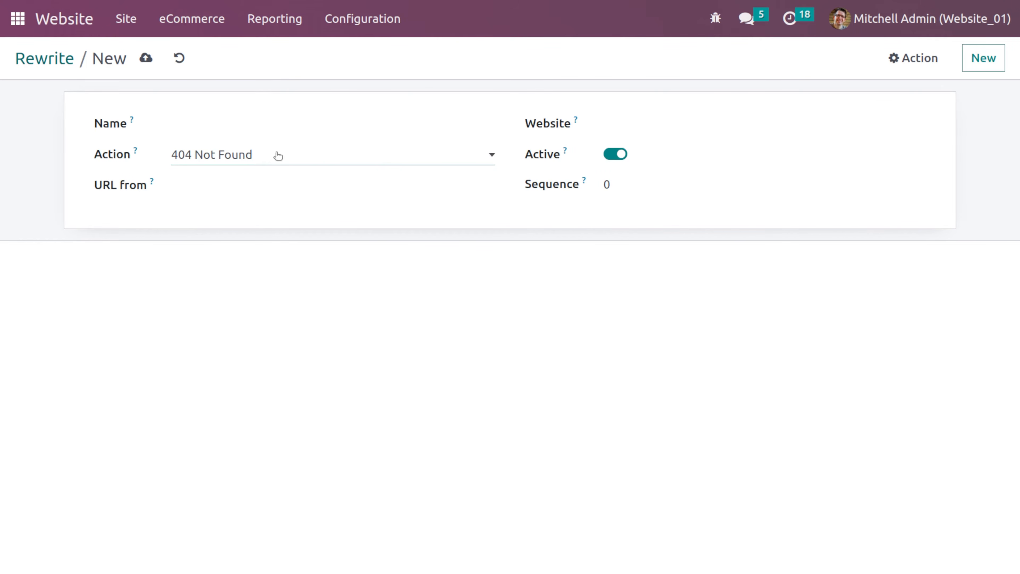
# - Name the redirect demo, set its URL from to /shop, and save it
pyautogui.click(210, 122)
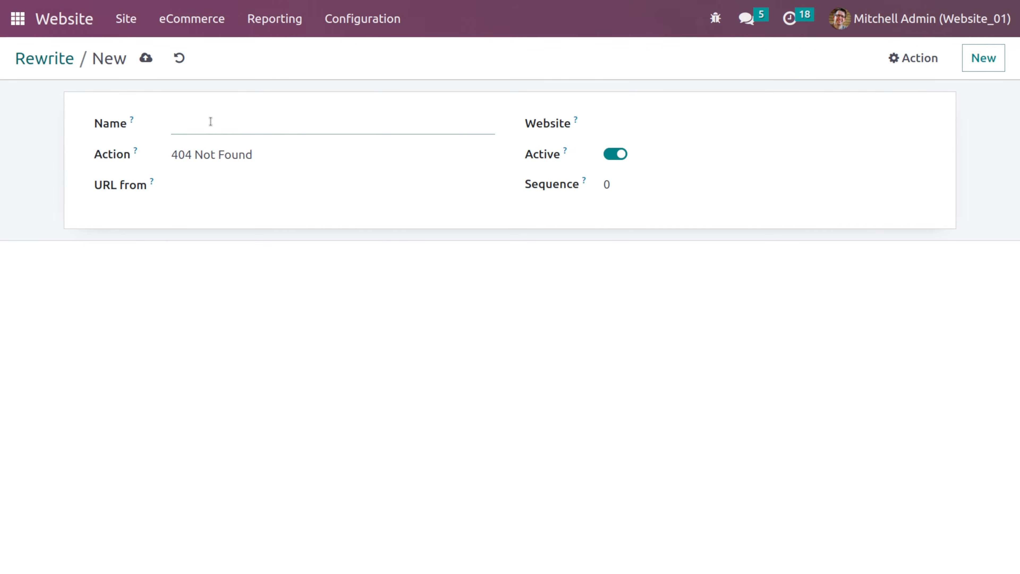
pyautogui.write('demo')
pyautogui.click(211, 186)
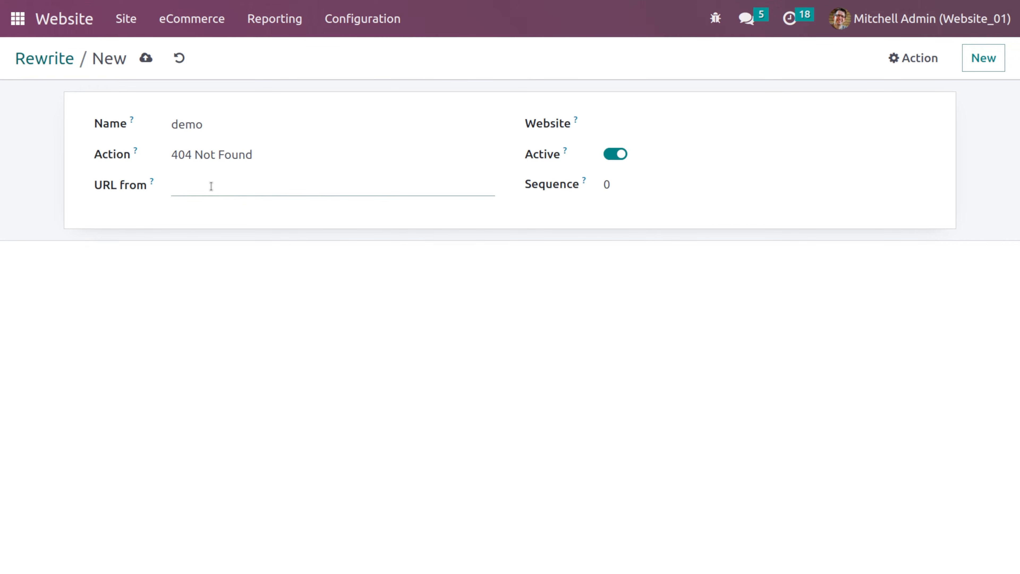
pyautogui.write('/shop')
pyautogui.click(624, 126)
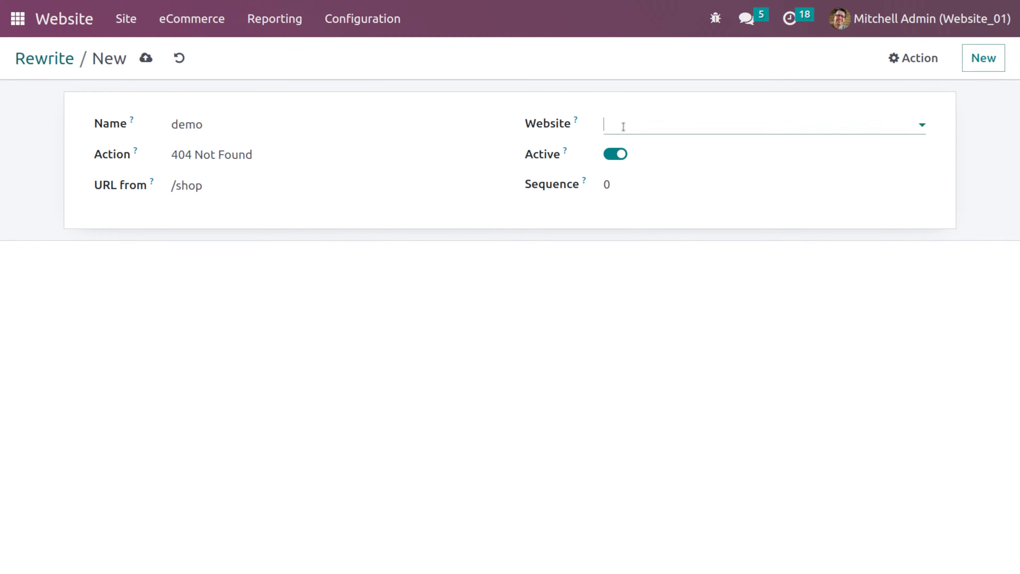
pyautogui.click(654, 152)
pyautogui.click(146, 59)
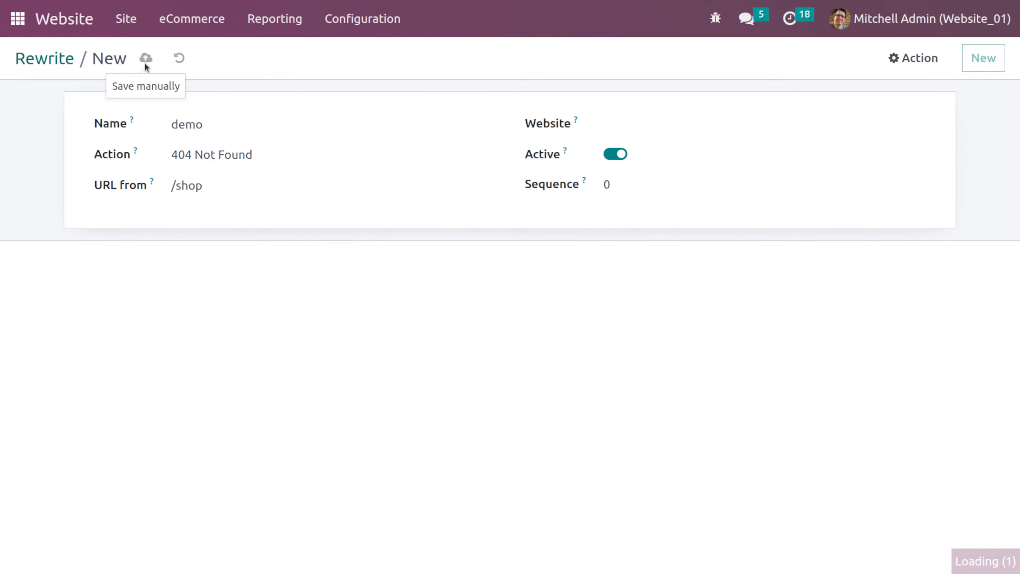
# - Open the website's Shop page to test the redirect
pyautogui.click(78, 22)
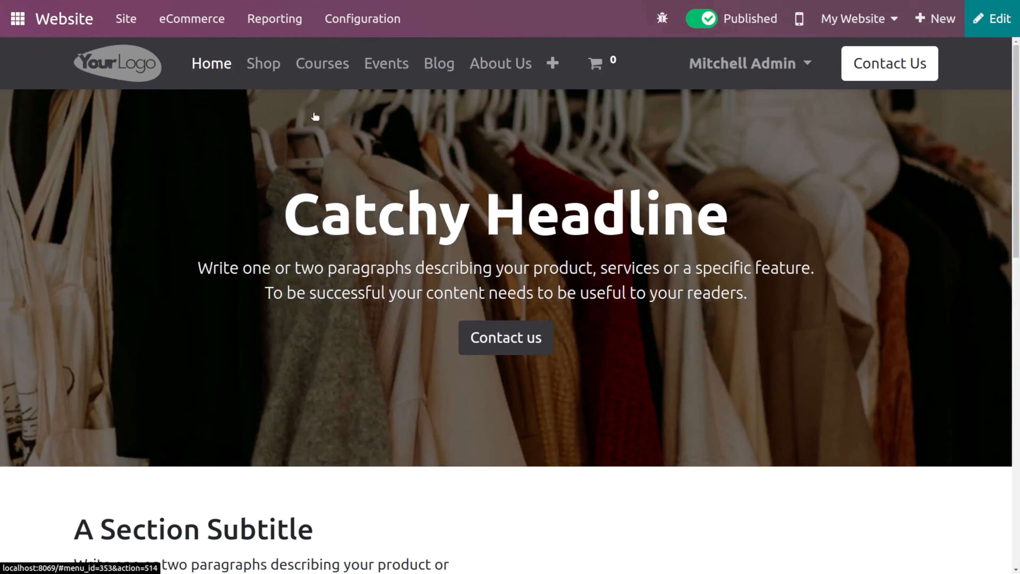
pyautogui.click(265, 70)
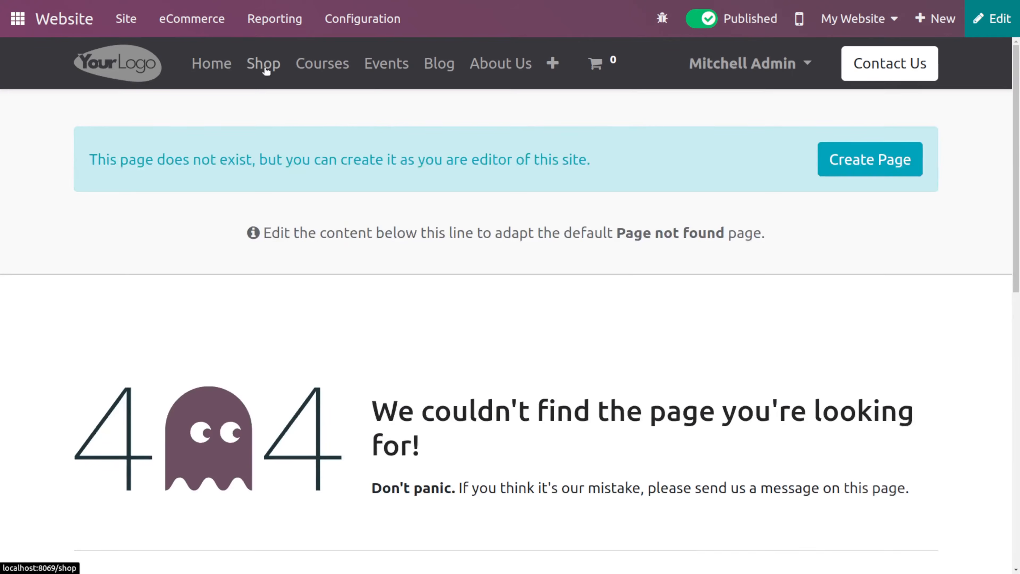
pyautogui.scroll(-5, 579, 462)
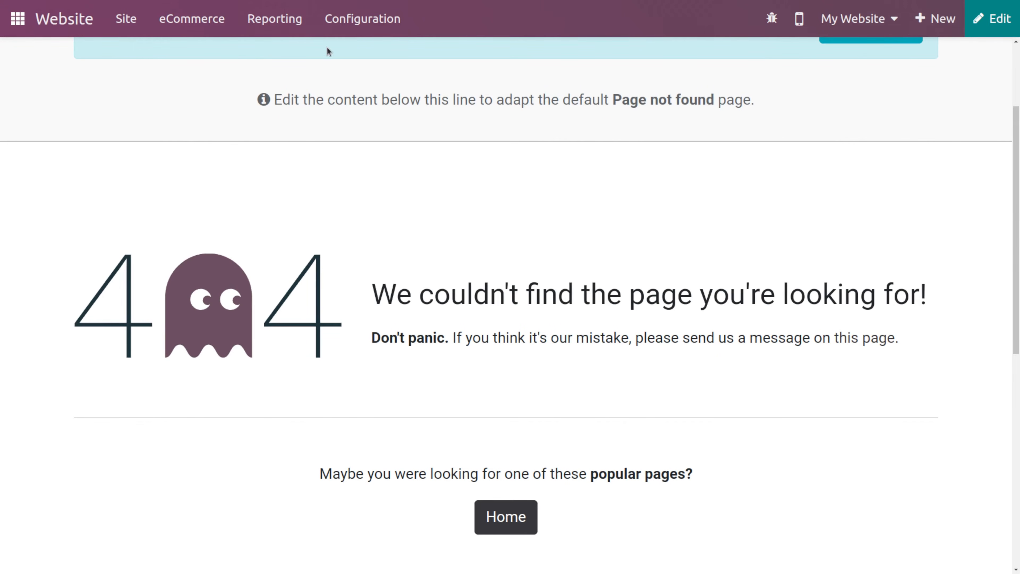
# - Reopen the demo redirect and examine its action options
pyautogui.click(356, 31)
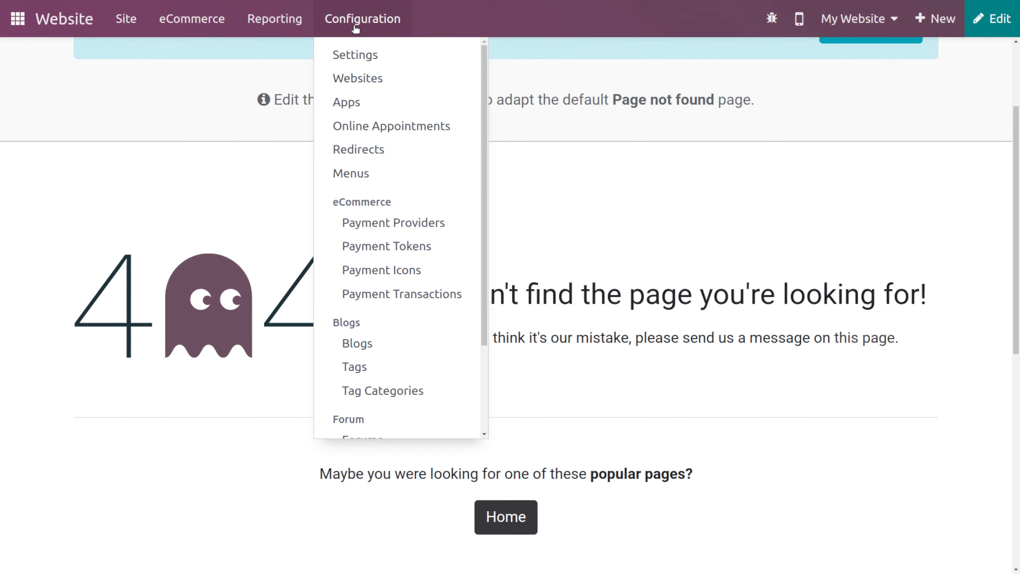
pyautogui.click(374, 155)
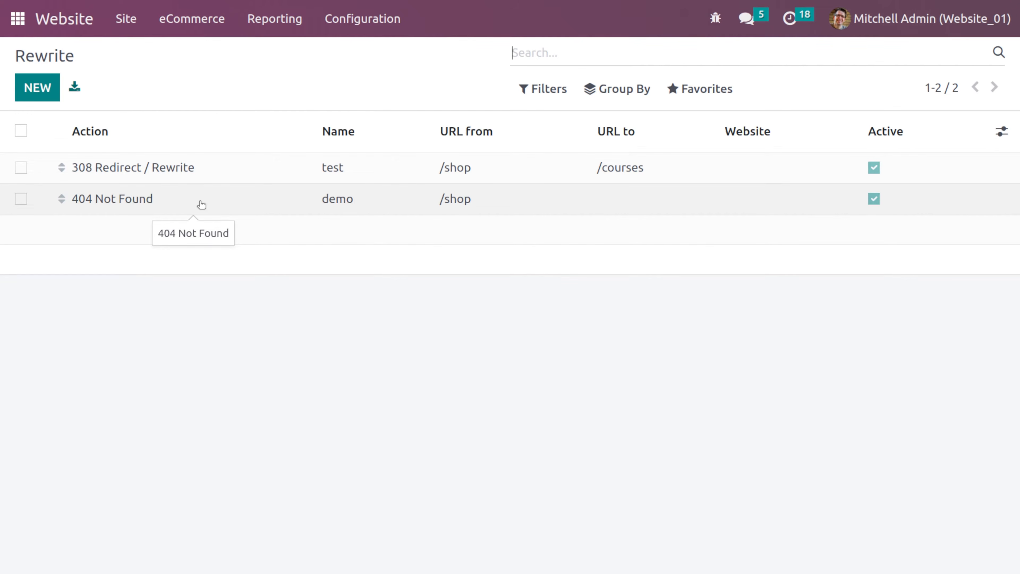
pyautogui.click(201, 205)
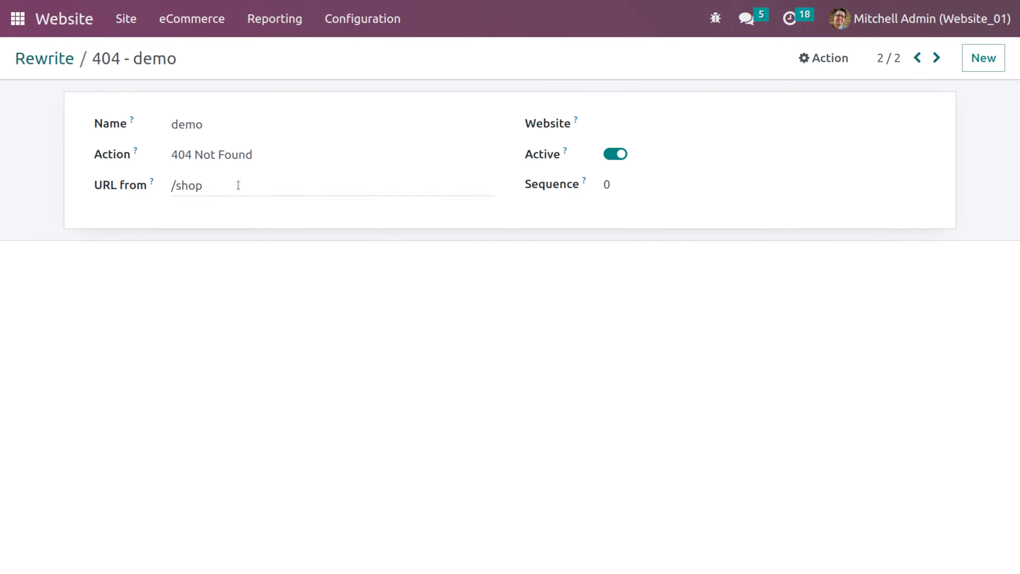
pyautogui.click(232, 160)
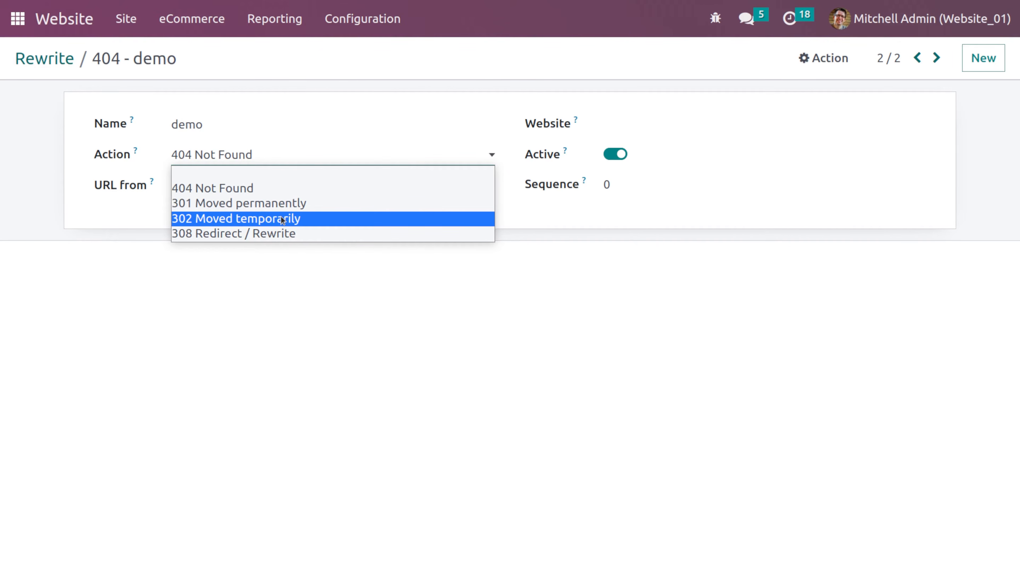
pyautogui.click(349, 294)
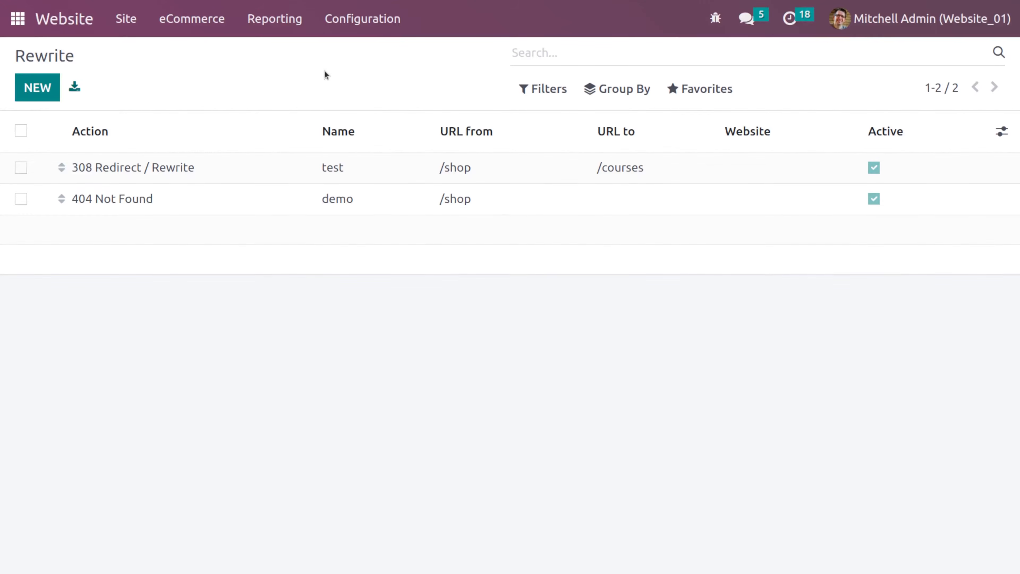
# - Create a new website menu named career with the URL /career
pyautogui.click(370, 19)
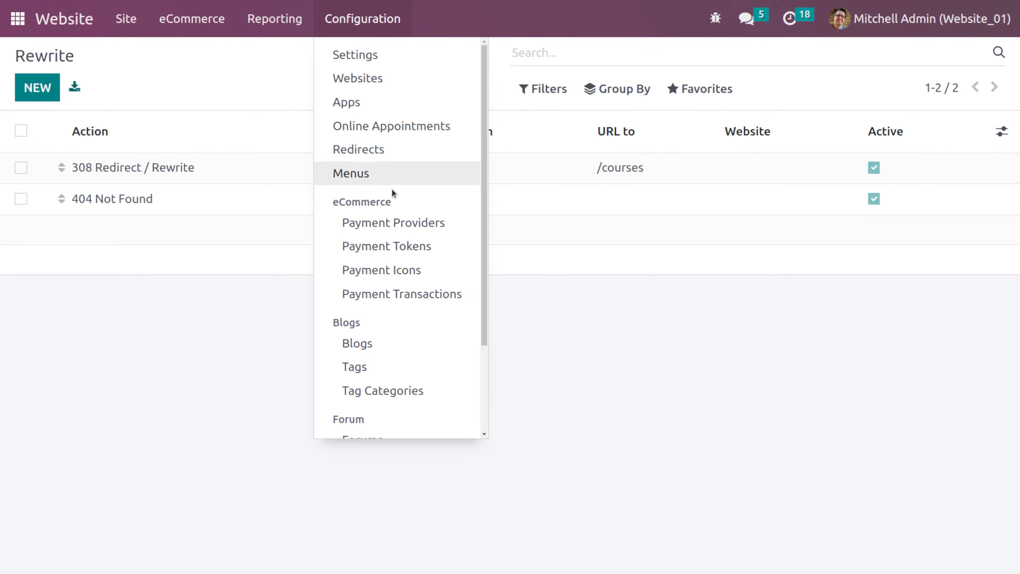
pyautogui.click(367, 182)
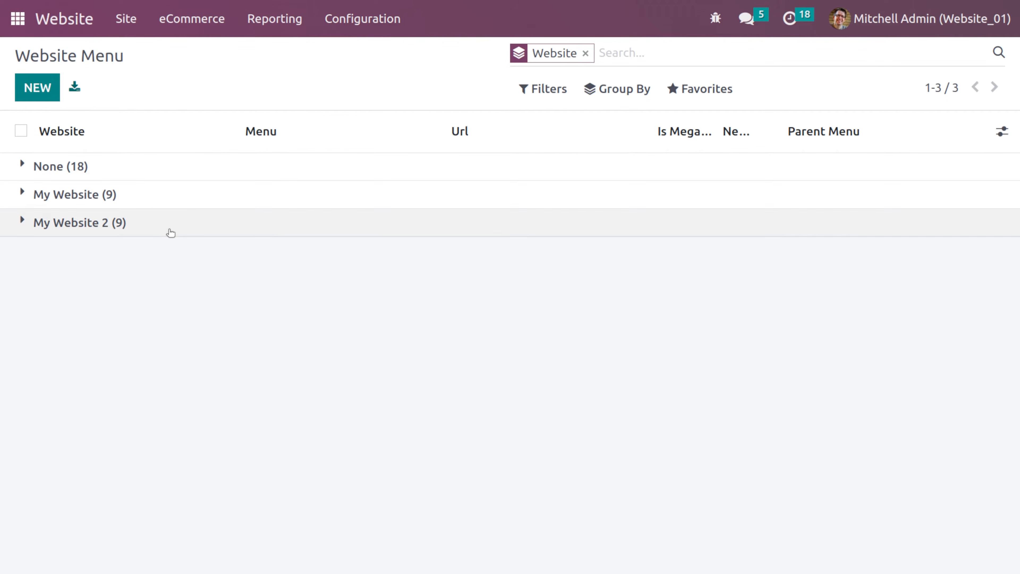
pyautogui.click(41, 94)
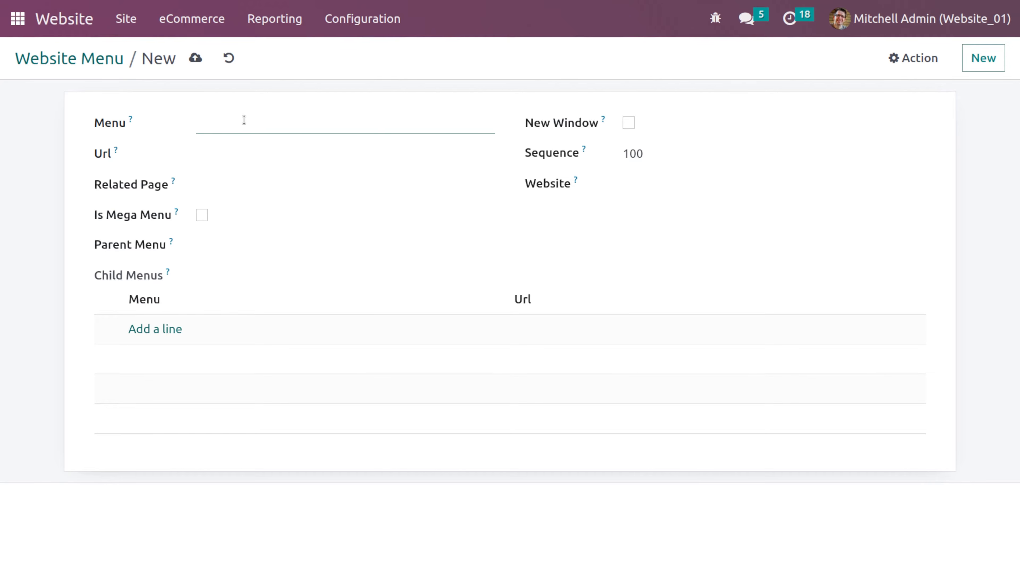
pyautogui.write('career')
pyautogui.click(241, 154)
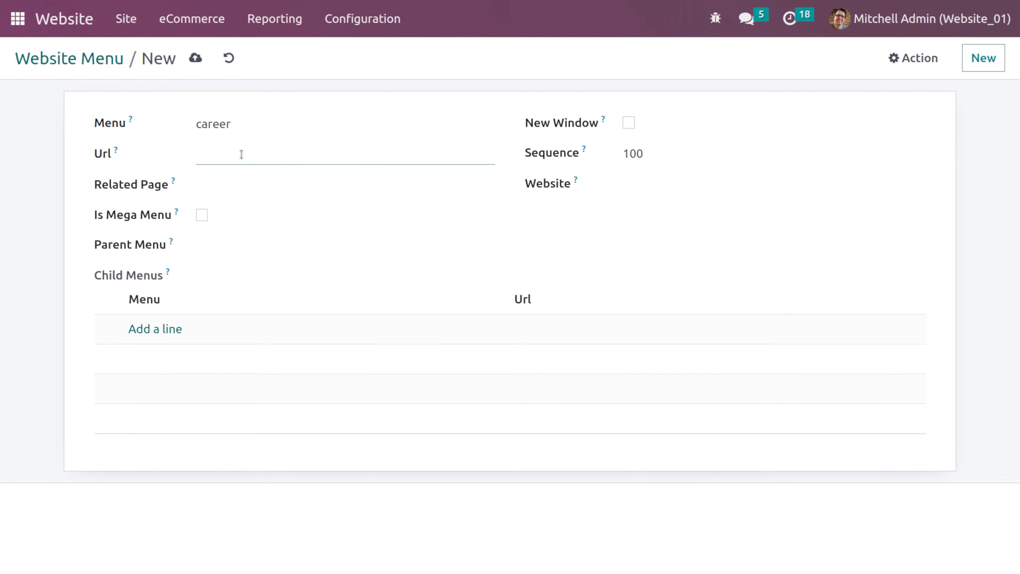
pyautogui.write('/career')
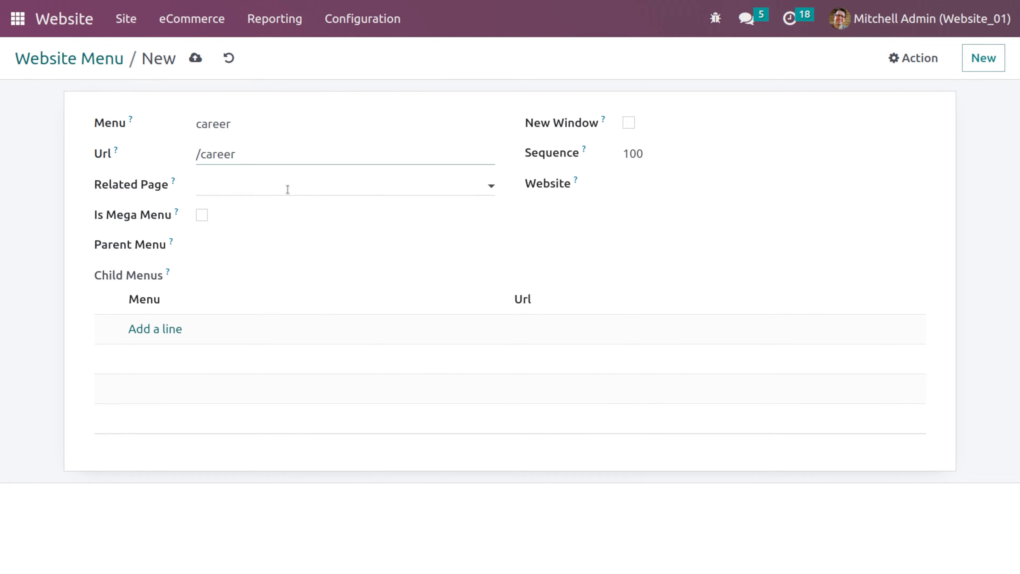
# - Set the menu's related page to Home and its website to My Website
pyautogui.click(288, 189)
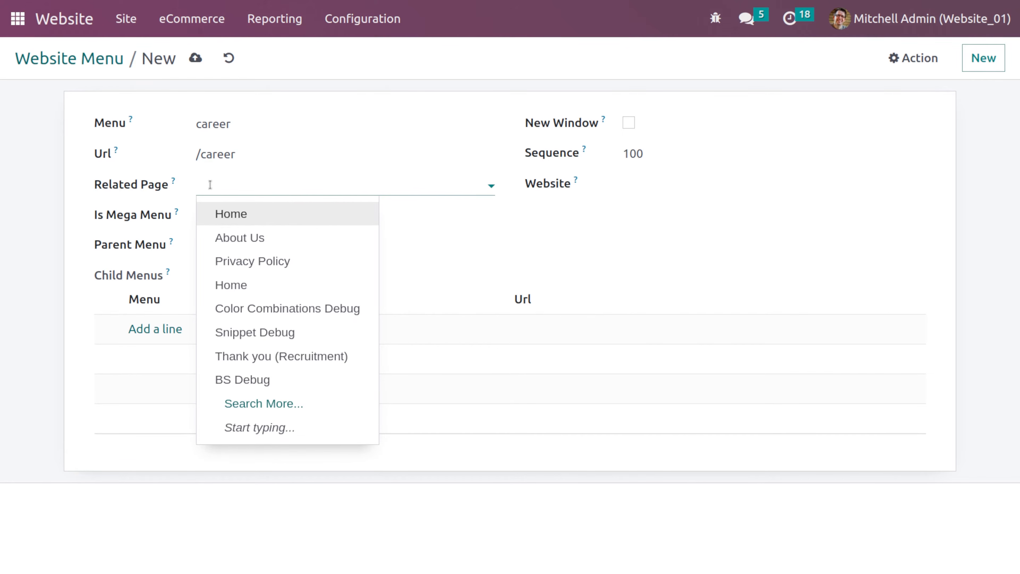
pyautogui.click(265, 212)
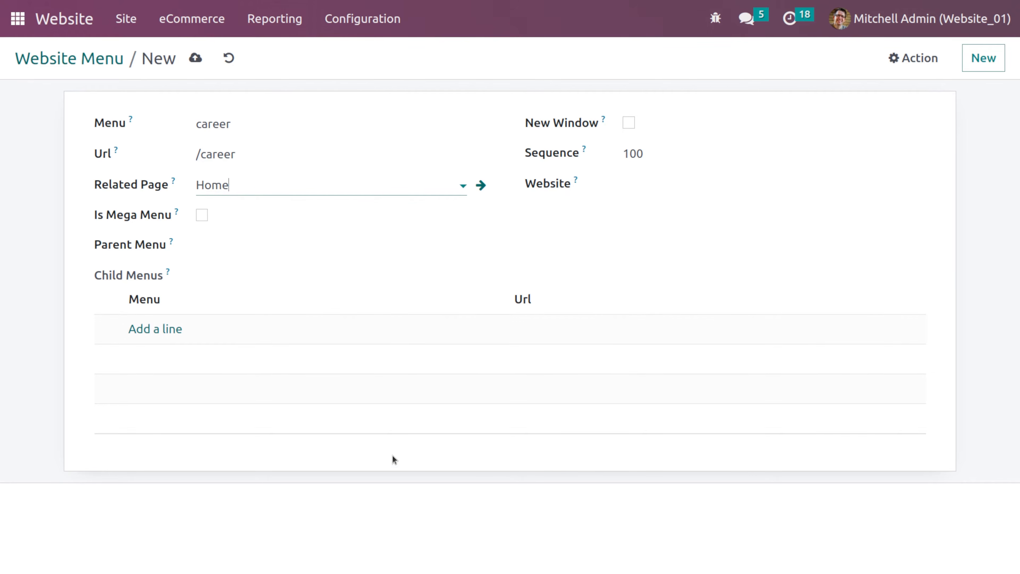
pyautogui.click(630, 125)
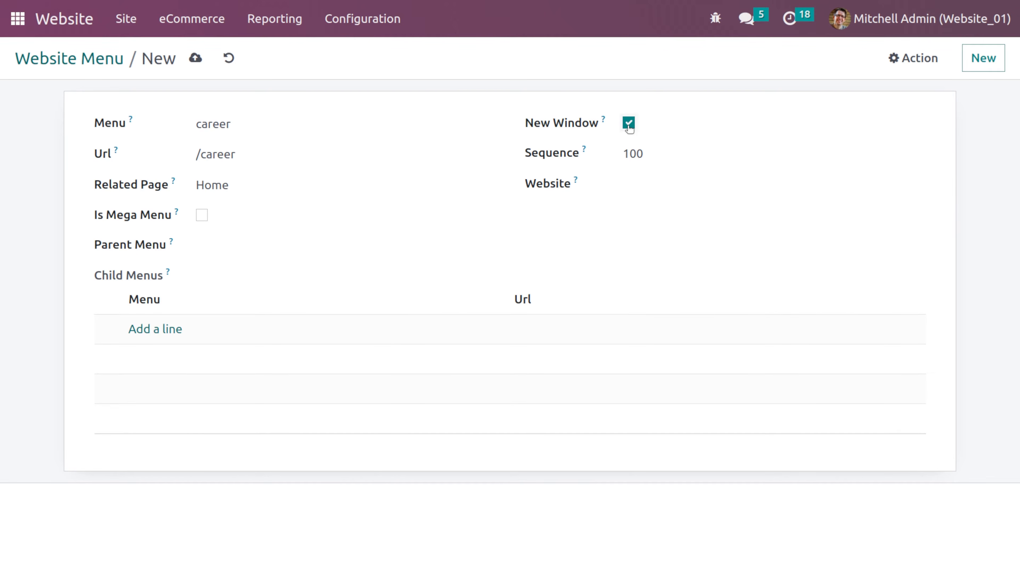
pyautogui.click(629, 124)
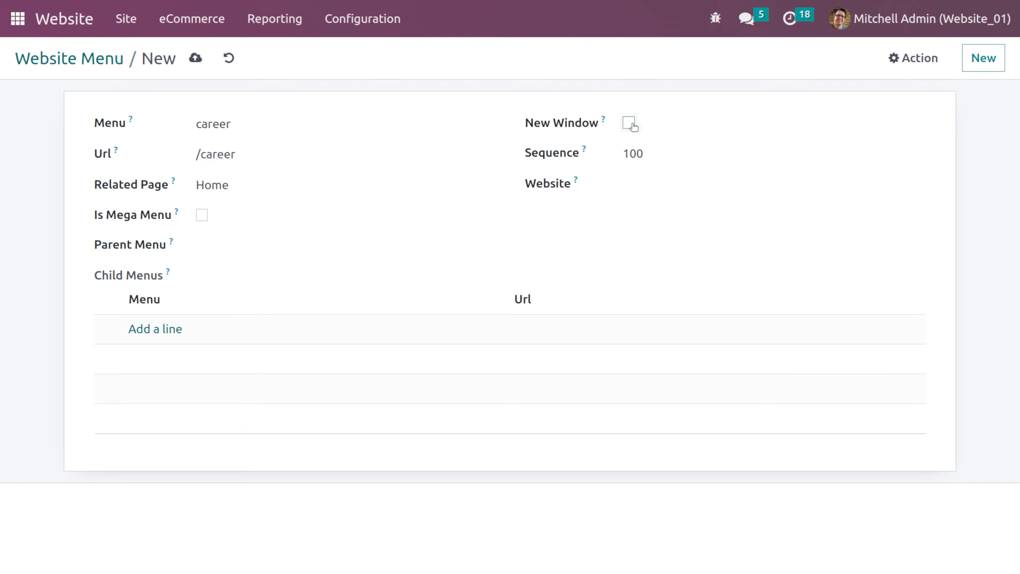
pyautogui.click(628, 157)
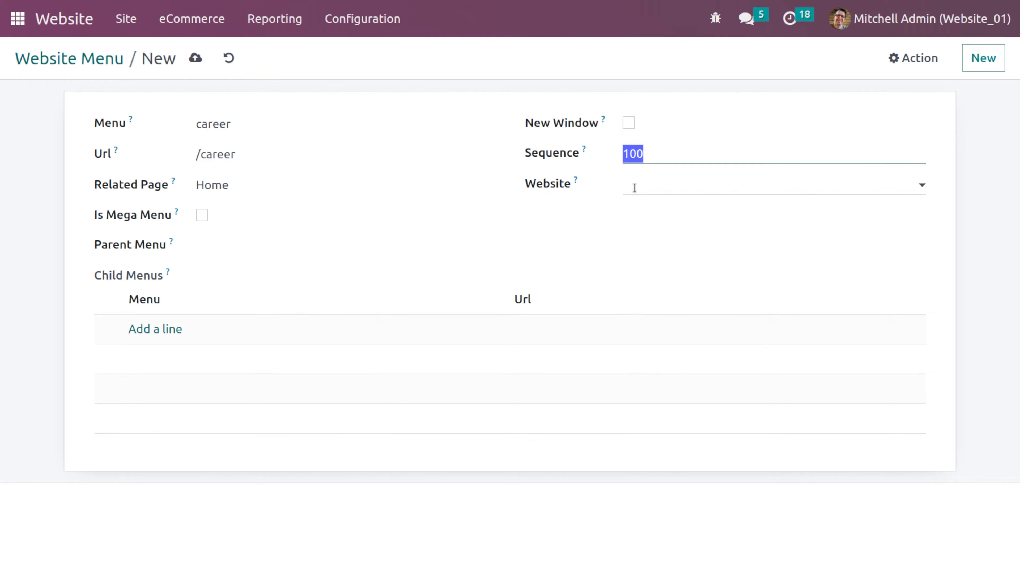
pyautogui.click(635, 187)
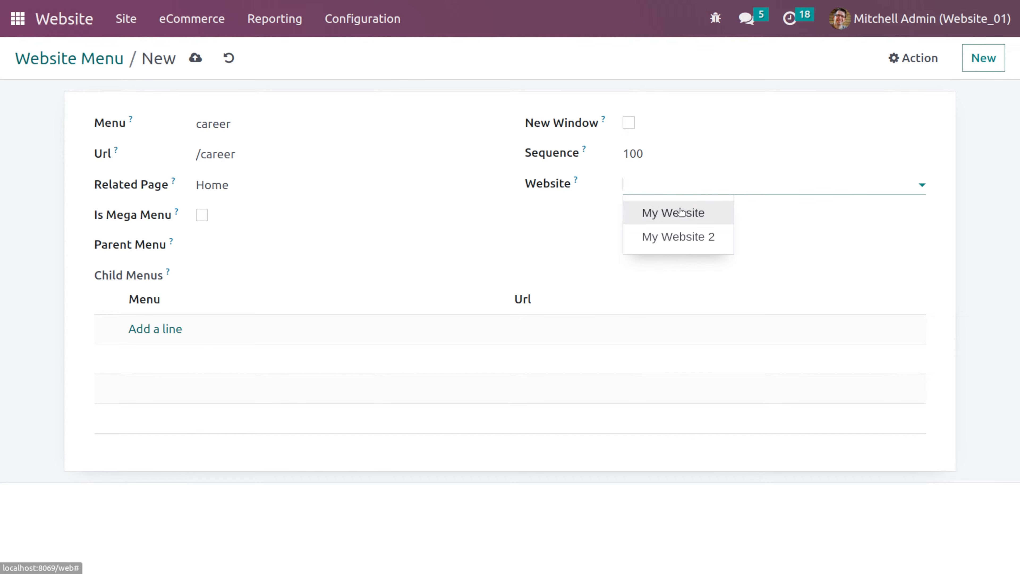
pyautogui.click(648, 221)
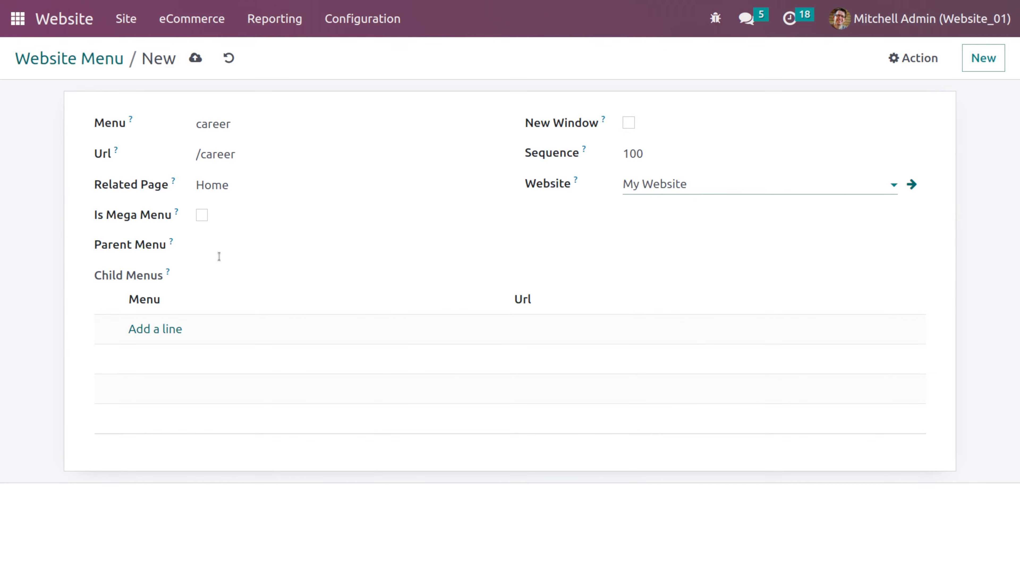
# - Set the parent menu to Top Menu for Website 1 [My Website] and save the menu
pyautogui.click(233, 245)
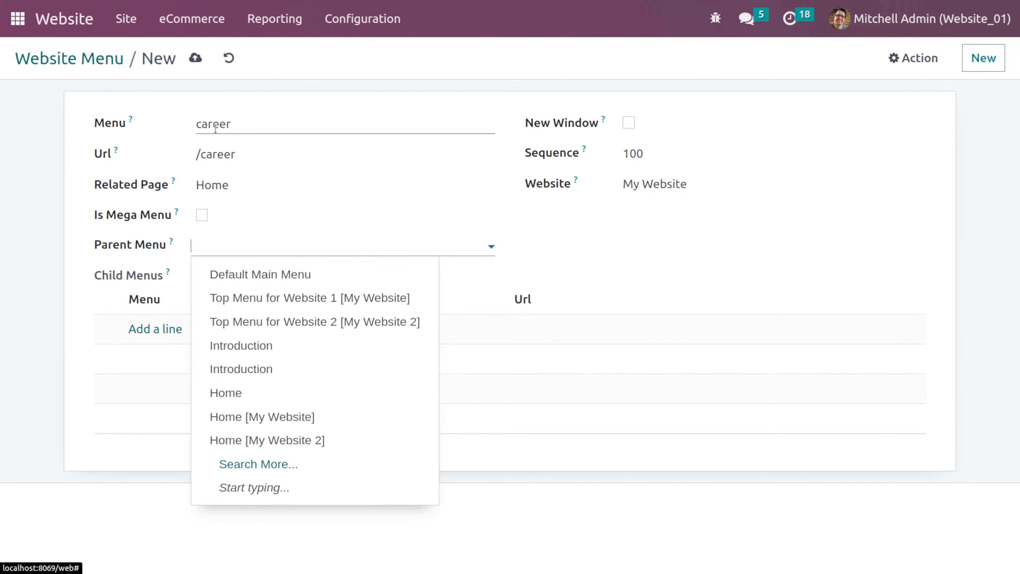
pyautogui.click(236, 279)
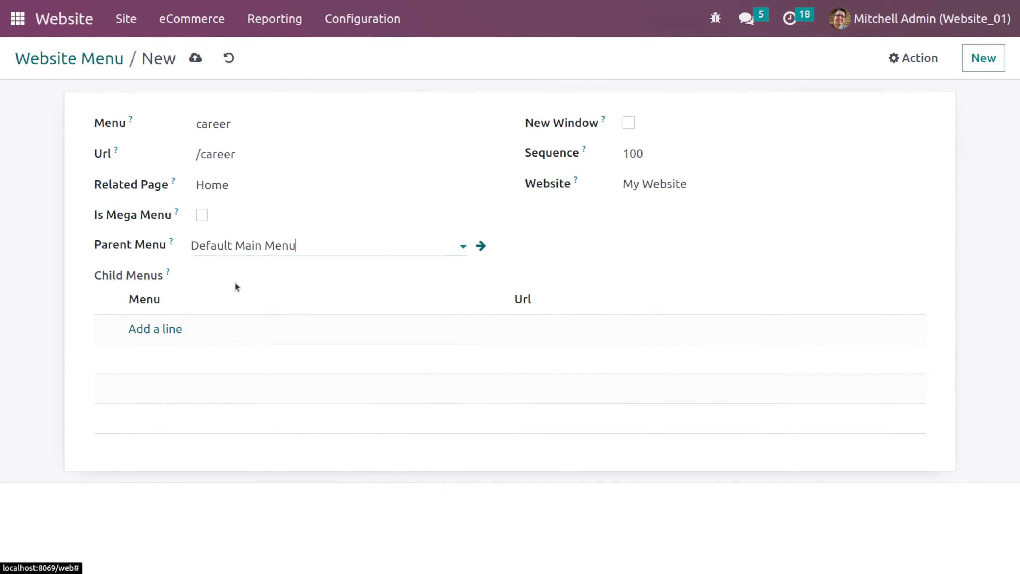
pyautogui.click(289, 253)
pyautogui.click(312, 250)
pyautogui.click(312, 251)
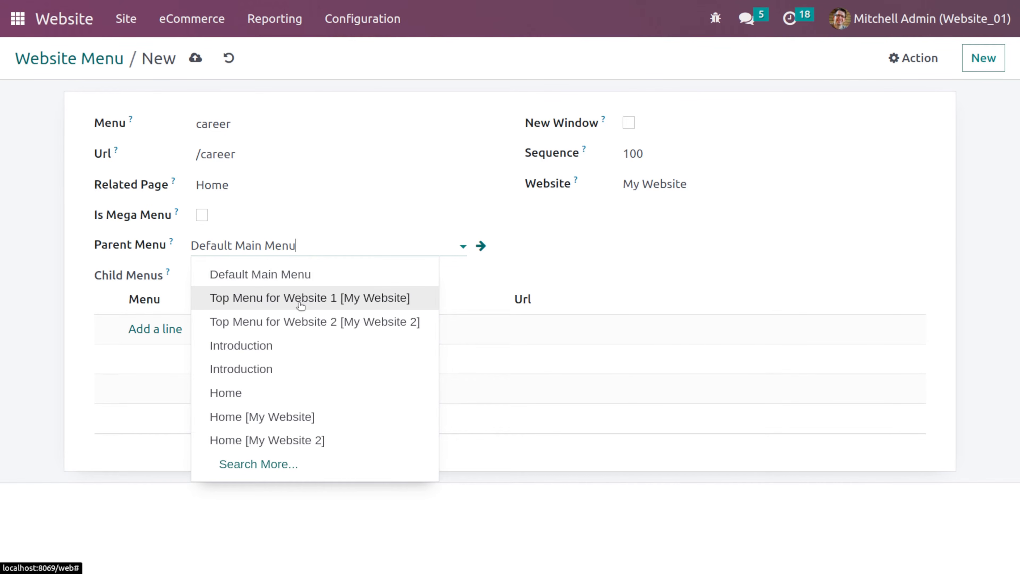
pyautogui.click(357, 302)
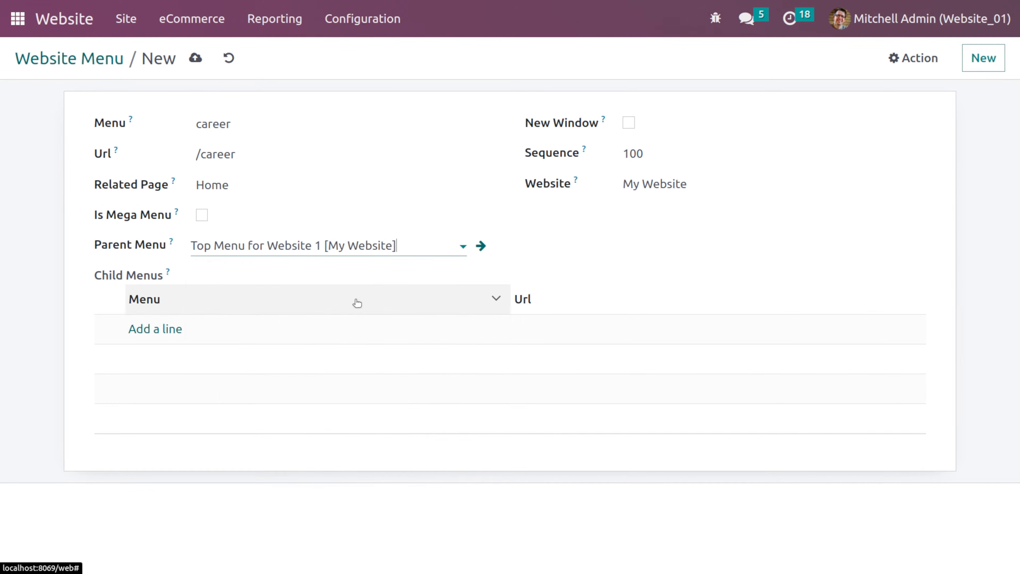
pyautogui.click(197, 58)
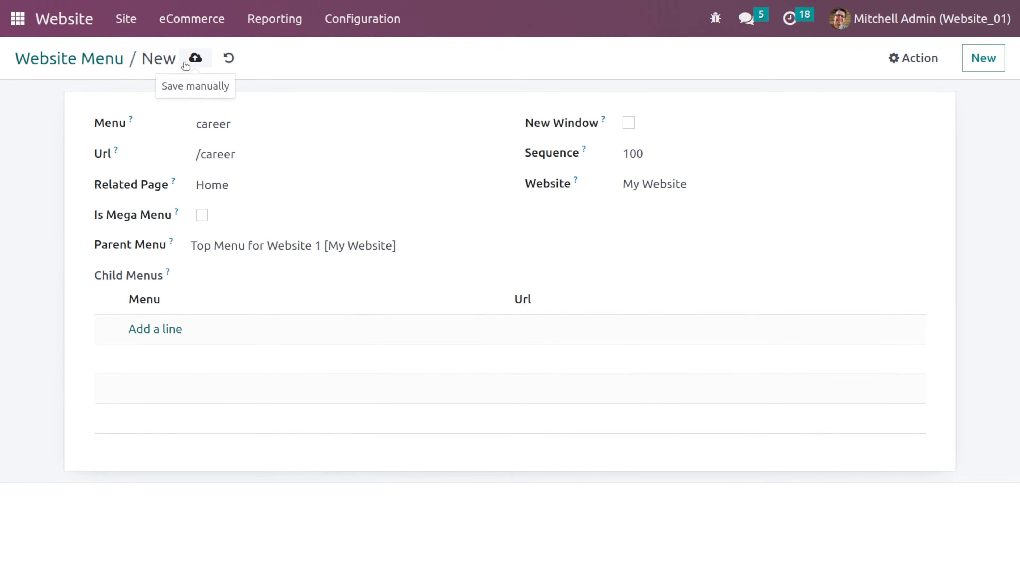
# - Open the website front end and check the career entry under the + menu
pyautogui.click(86, 27)
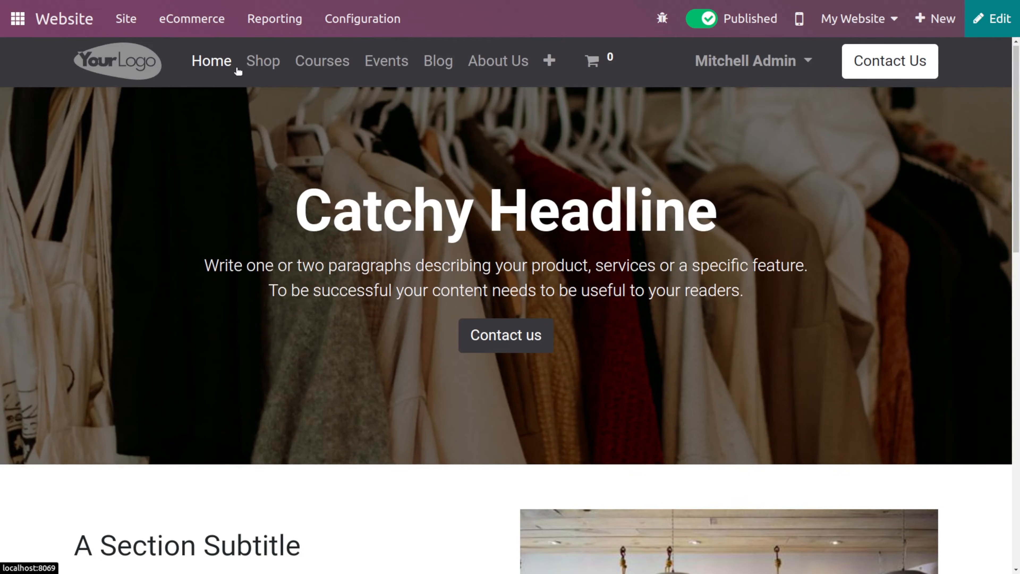
pyautogui.click(542, 64)
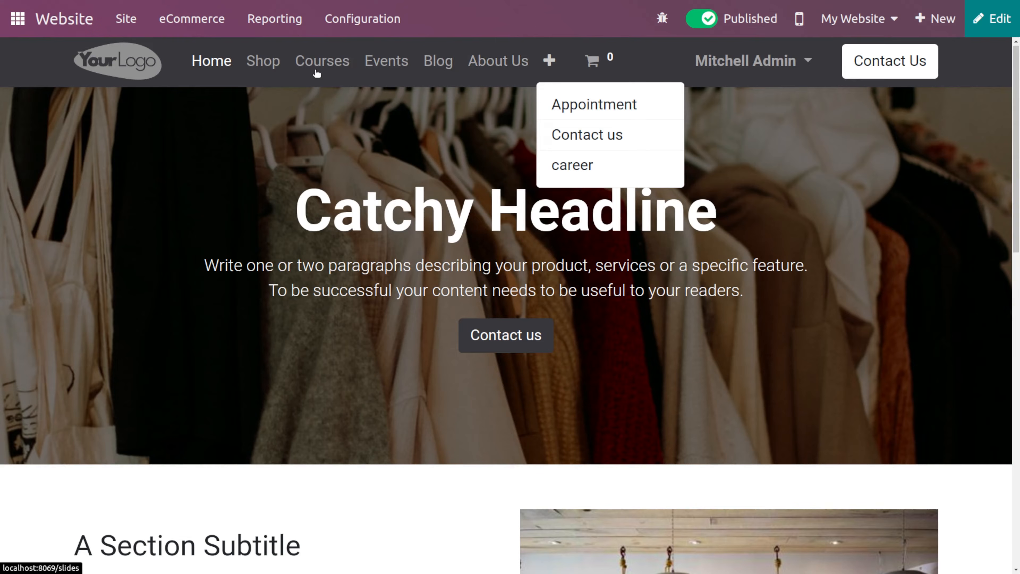
pyautogui.click(567, 165)
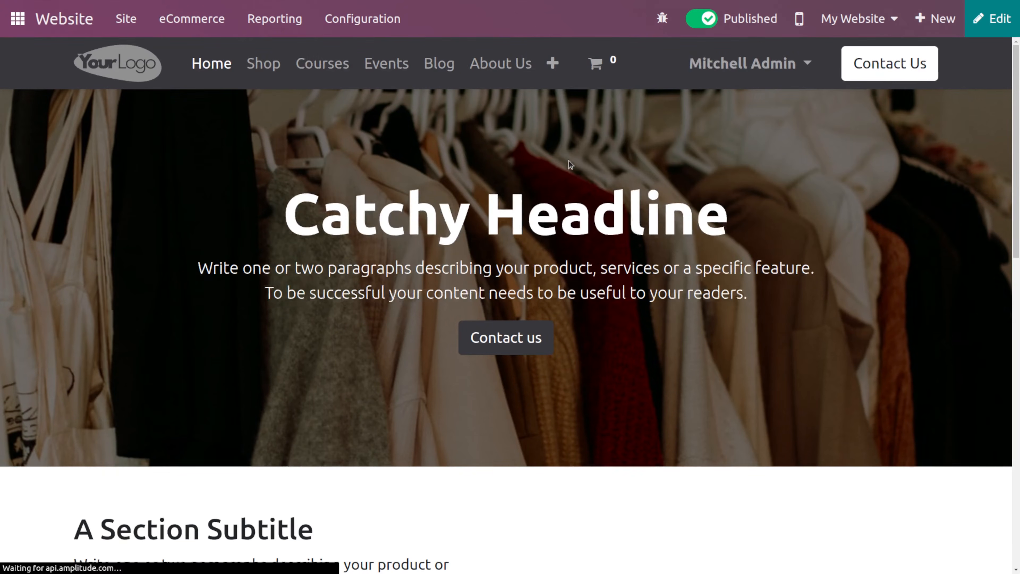
pyautogui.scroll(-8, 667, 242)
pyautogui.scroll(8, 667, 243)
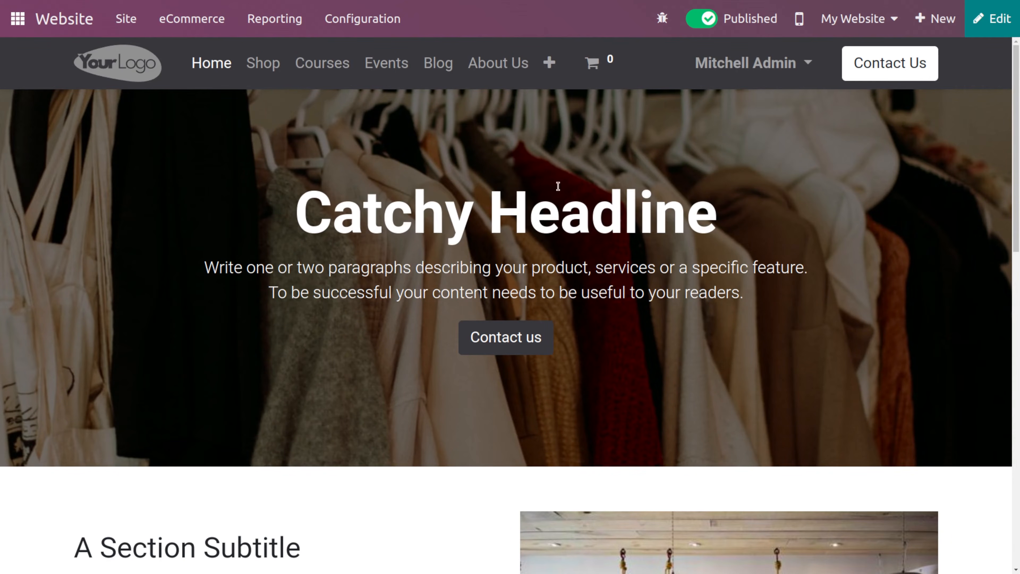
pyautogui.click(549, 67)
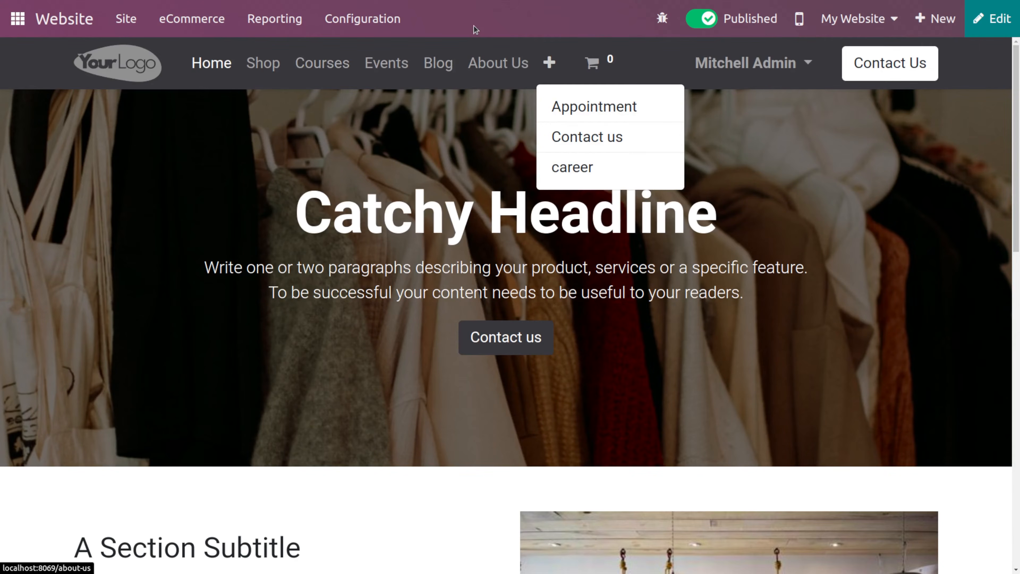
pyautogui.click(546, 61)
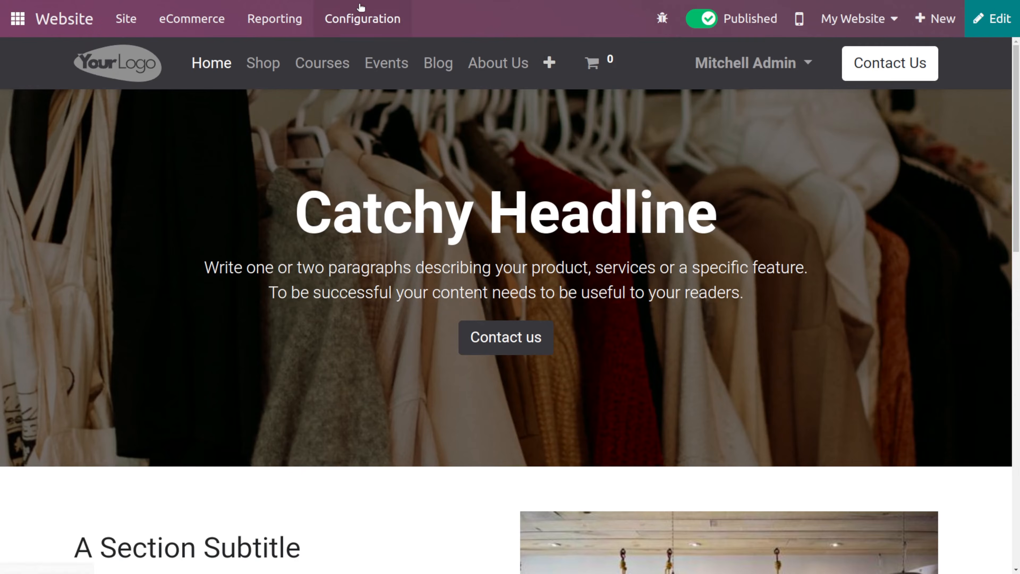
# - Open the payment providers and install the Demo provider
pyautogui.click(361, 12)
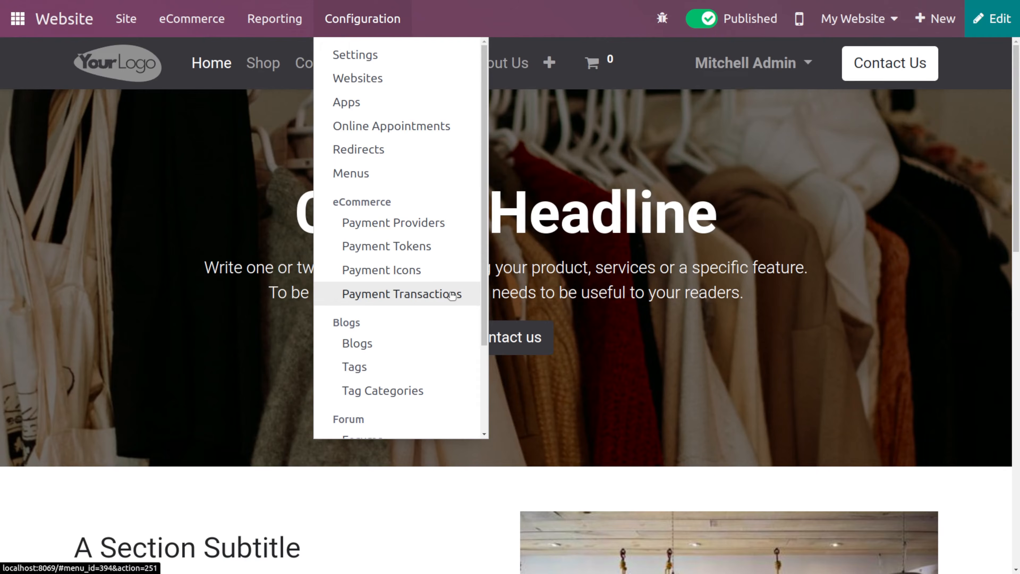
pyautogui.click(441, 235)
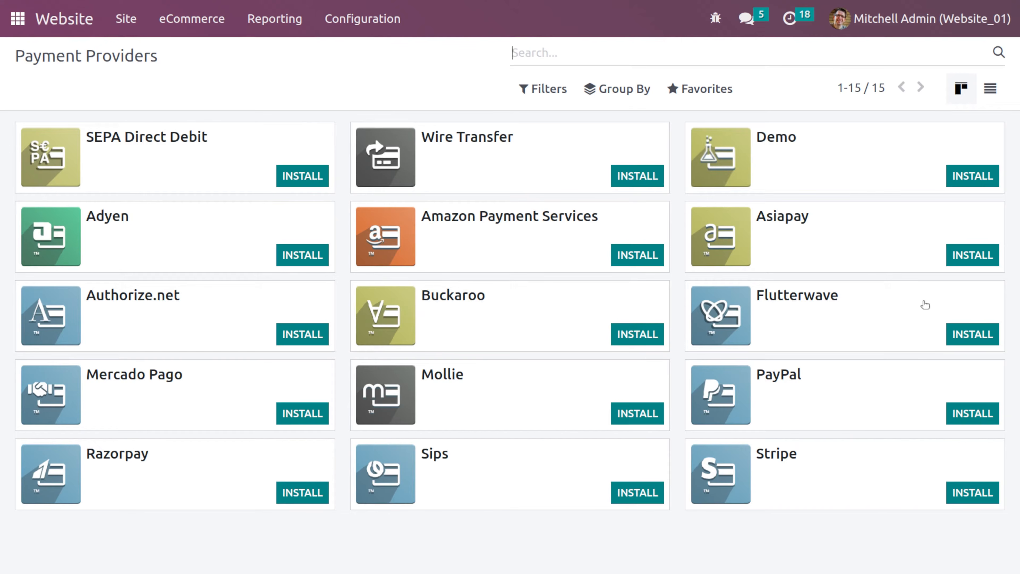
pyautogui.click(801, 180)
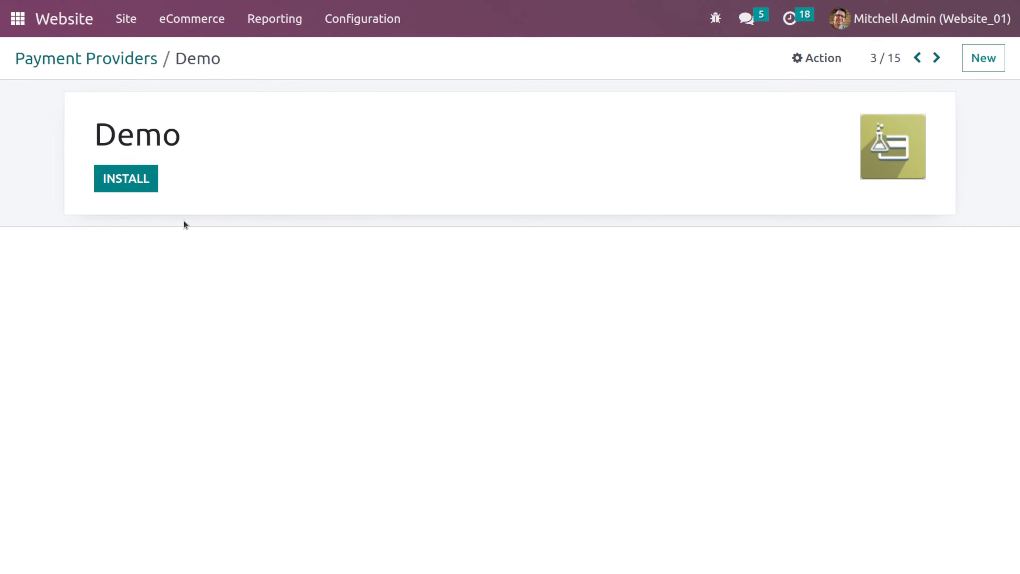
pyautogui.click(143, 189)
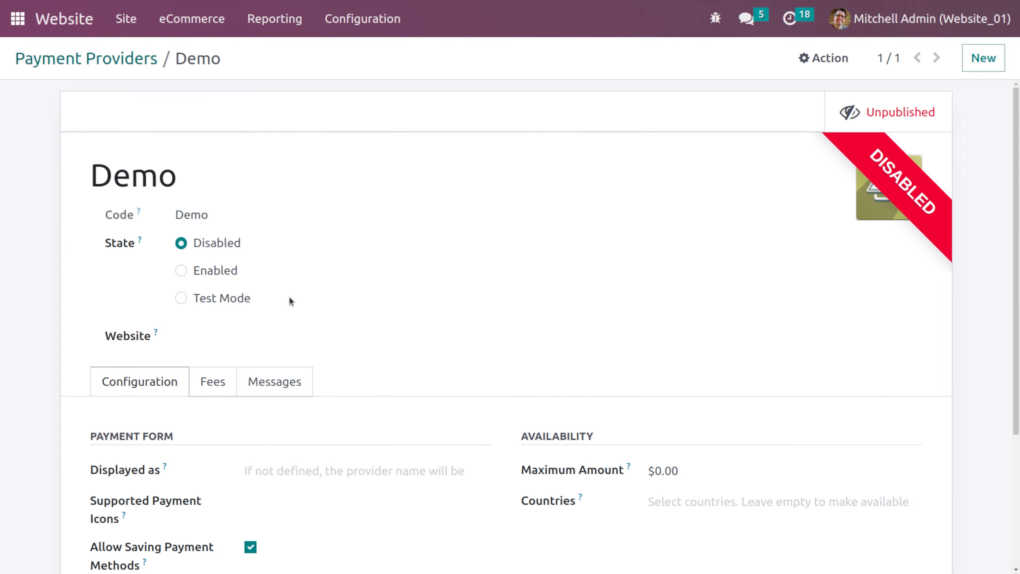
# - Set the Demo provider's state to Test Mode
pyautogui.scroll(-2, 289, 300)
pyautogui.scroll(1, 289, 301)
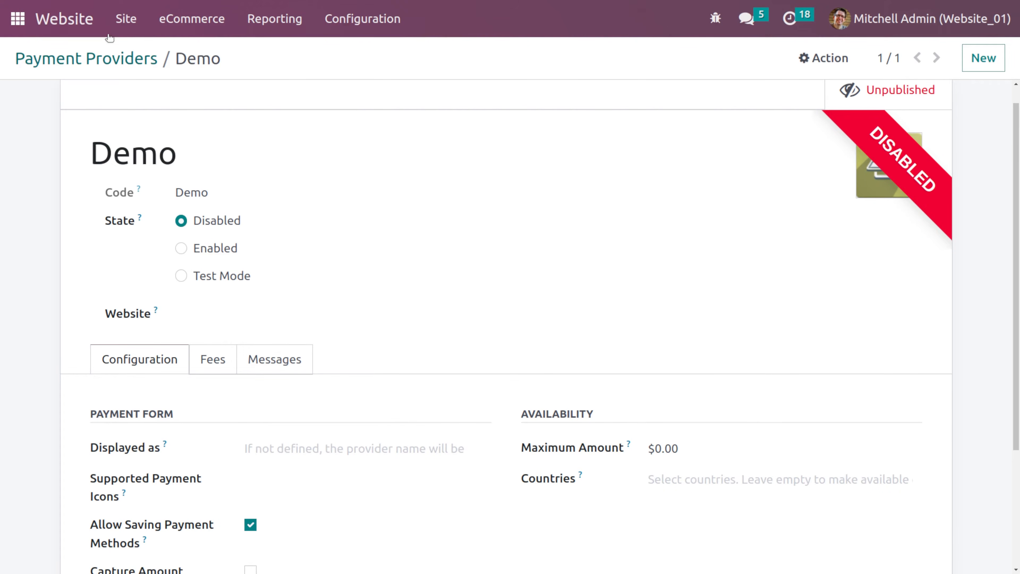
pyautogui.click(216, 274)
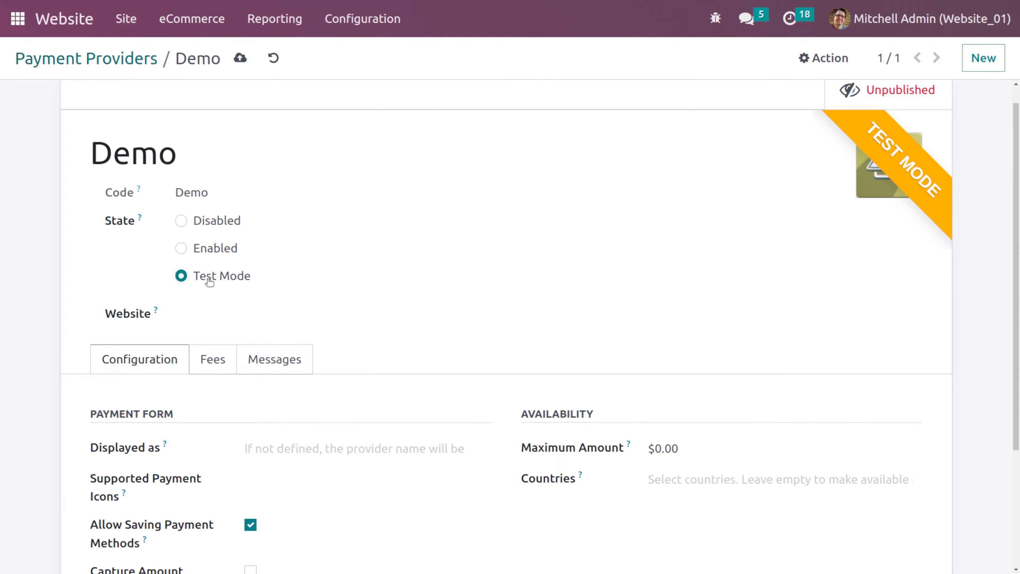
# - Examine the Website and Supported Payment Icons options on the Demo provider's Configuration tab
pyautogui.scroll(-3, 217, 278)
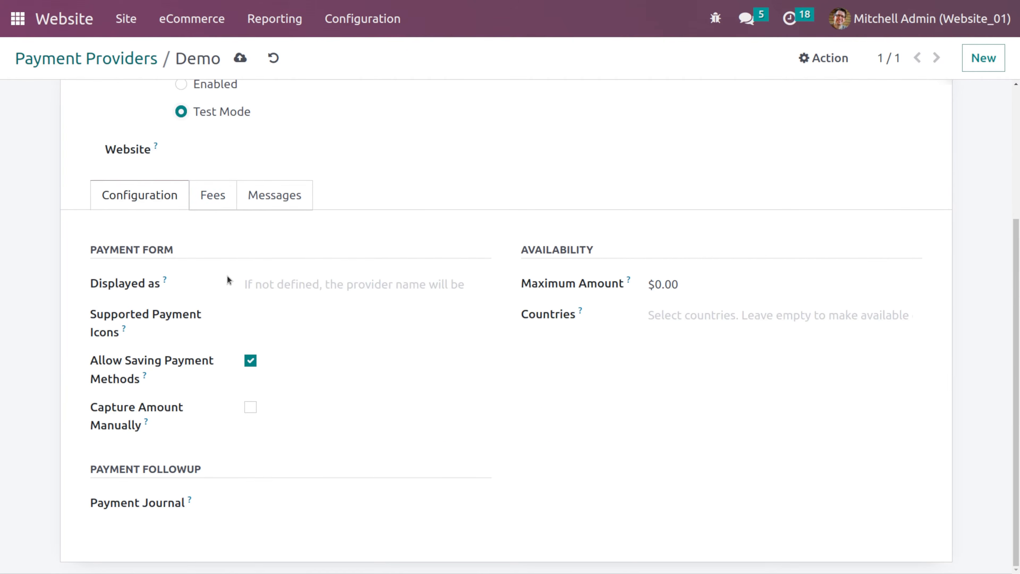
pyautogui.click(233, 151)
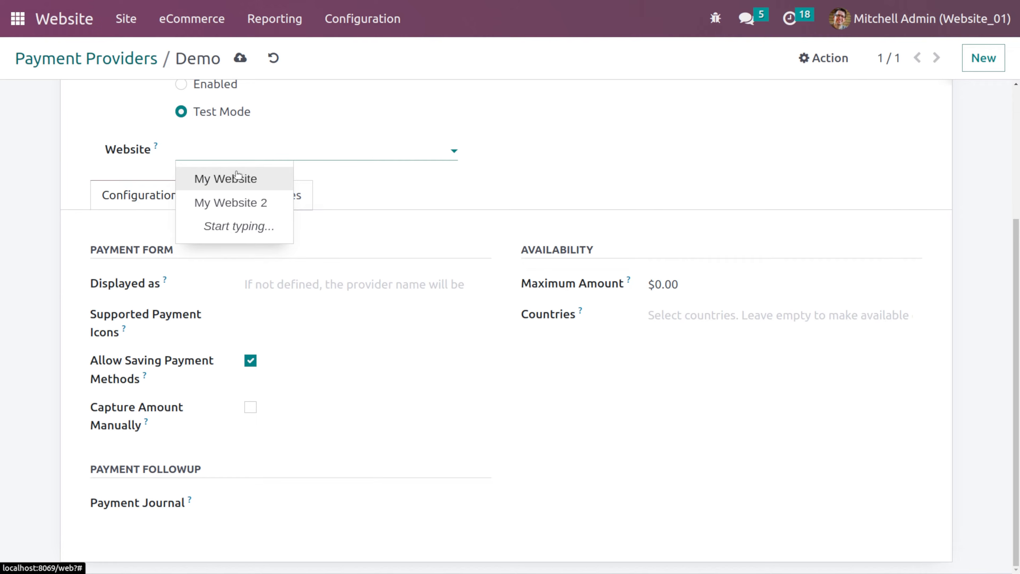
pyautogui.click(159, 161)
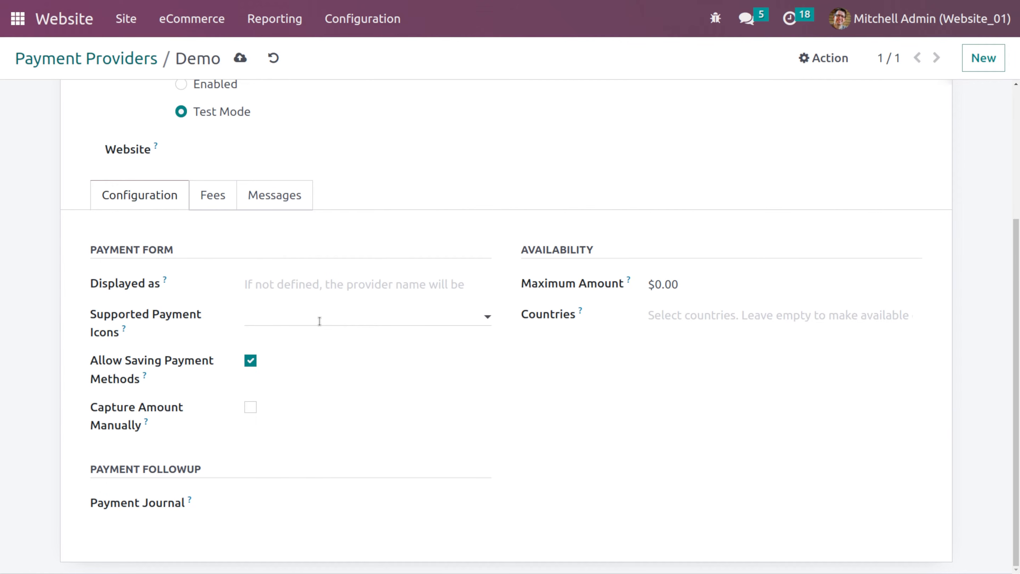
pyautogui.click(320, 322)
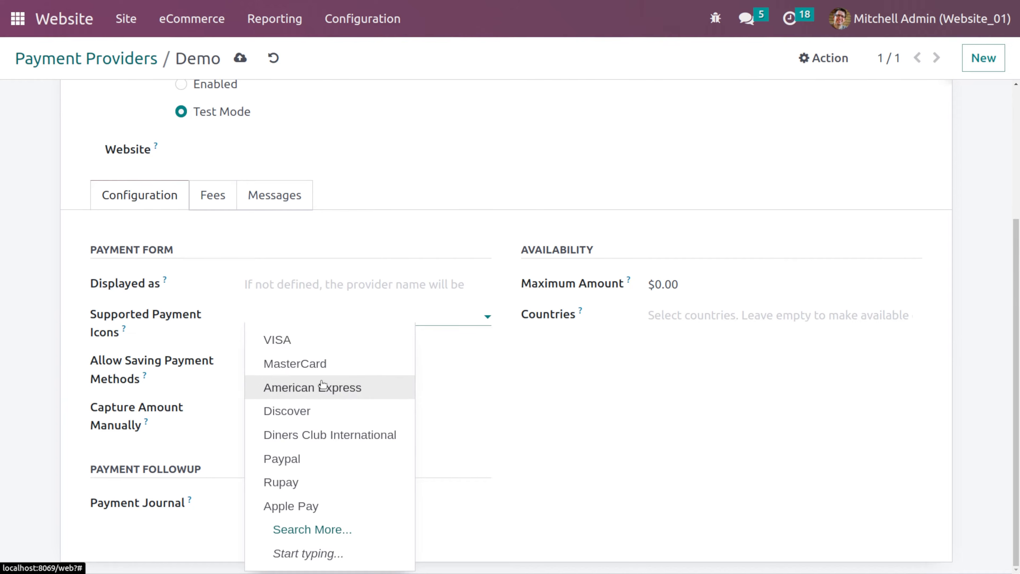
pyautogui.click(210, 316)
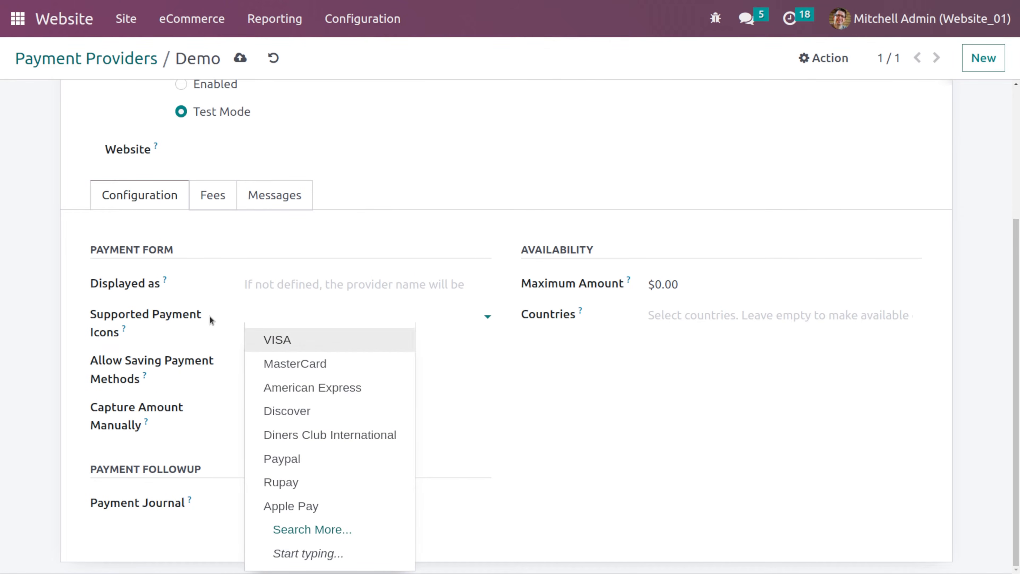
pyautogui.click(219, 340)
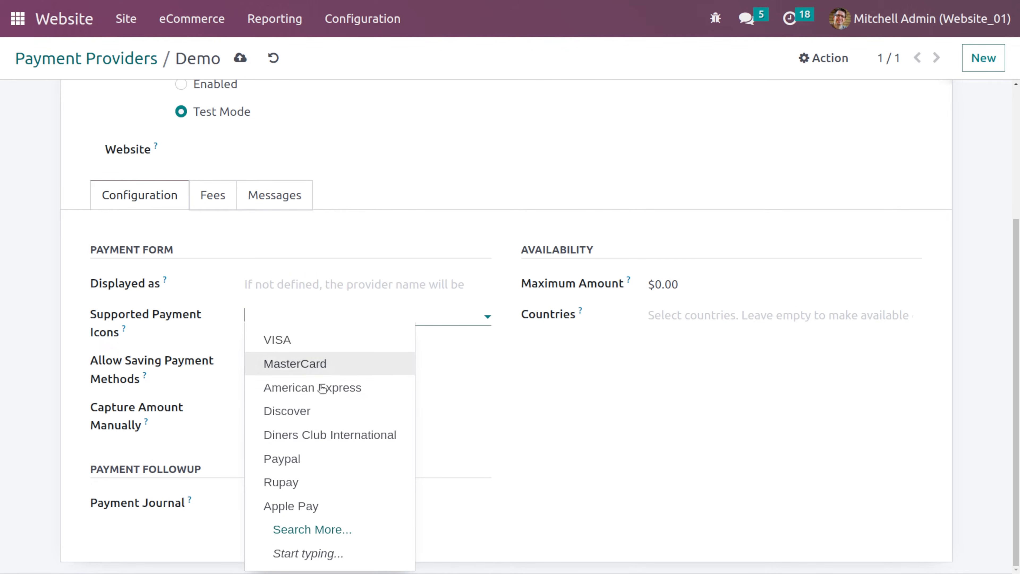
pyautogui.click(164, 396)
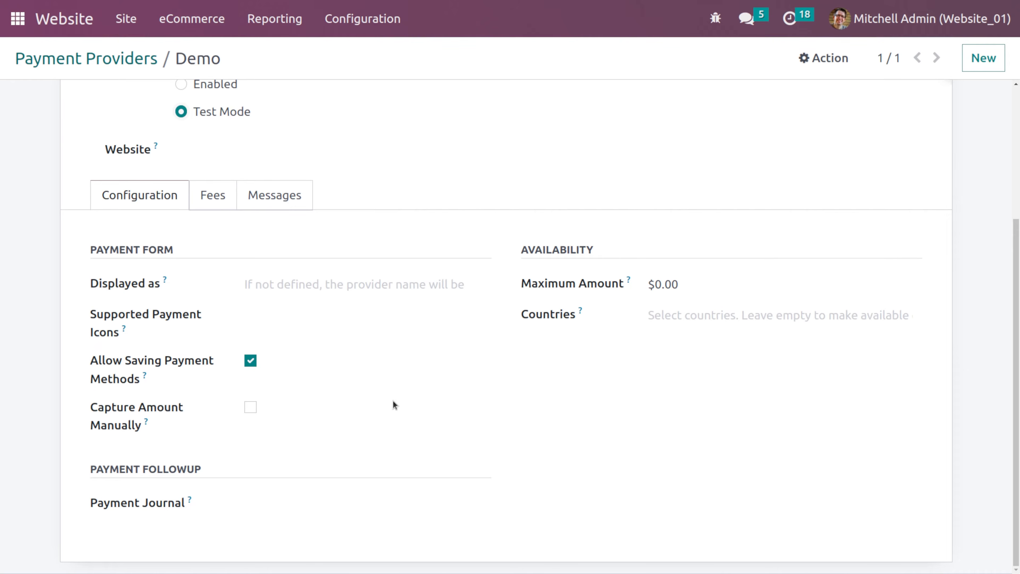
# - Examine the Payment Journal options for the Demo provider
pyautogui.click(252, 505)
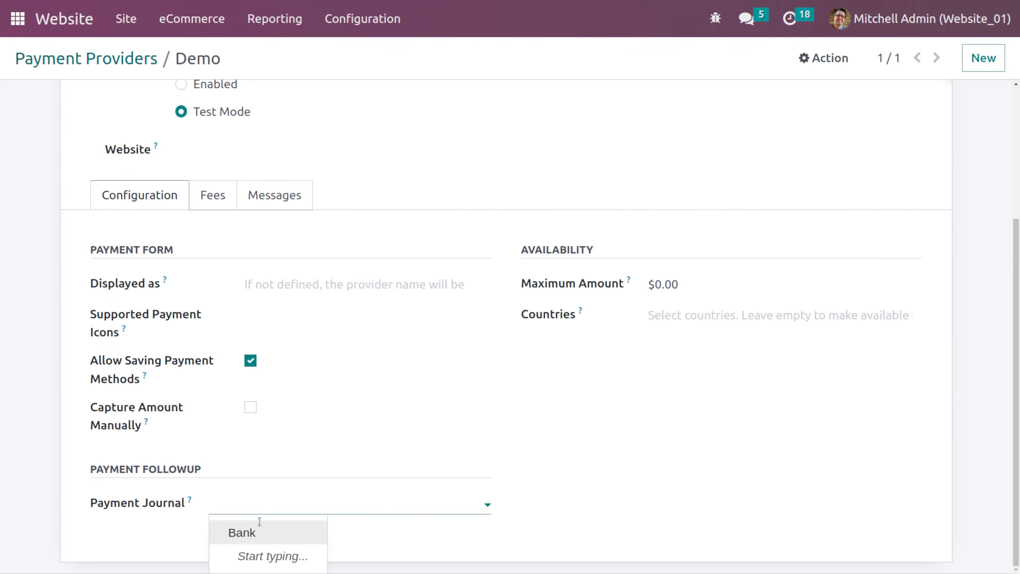
pyautogui.click(262, 539)
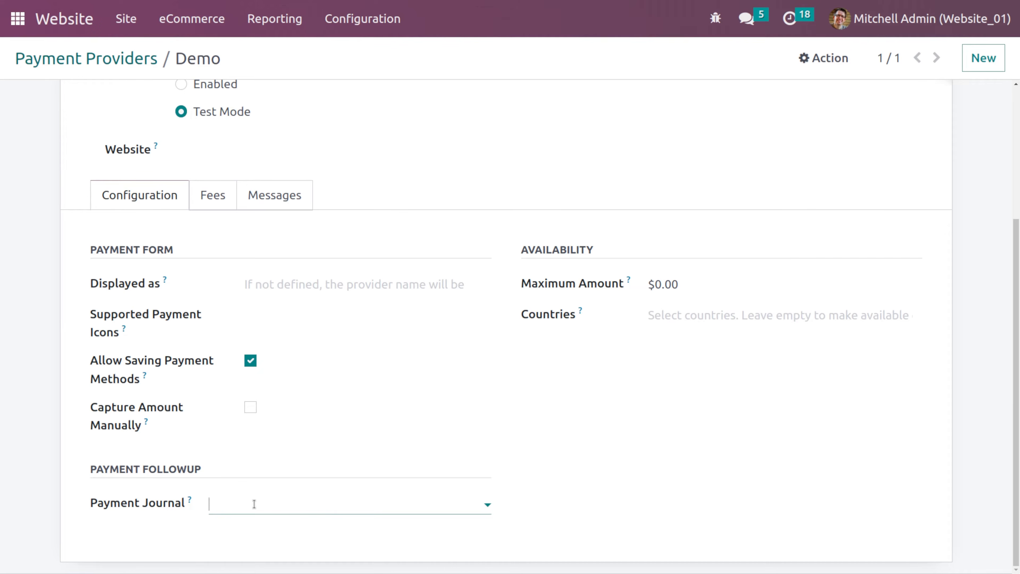
pyautogui.click(254, 504)
pyautogui.click(267, 533)
pyautogui.click(321, 510)
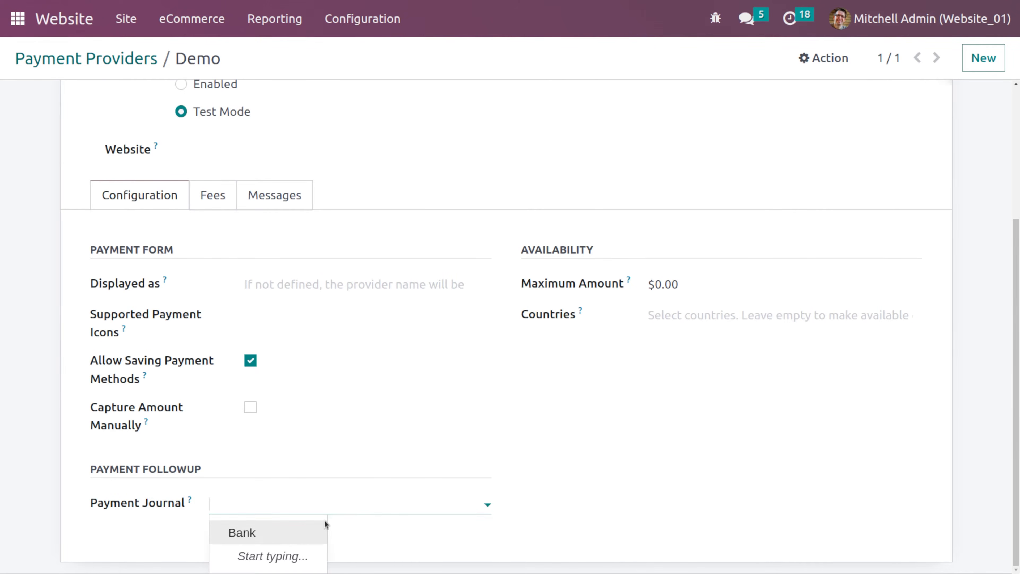
pyautogui.click(285, 535)
pyautogui.scroll(2, 719, 290)
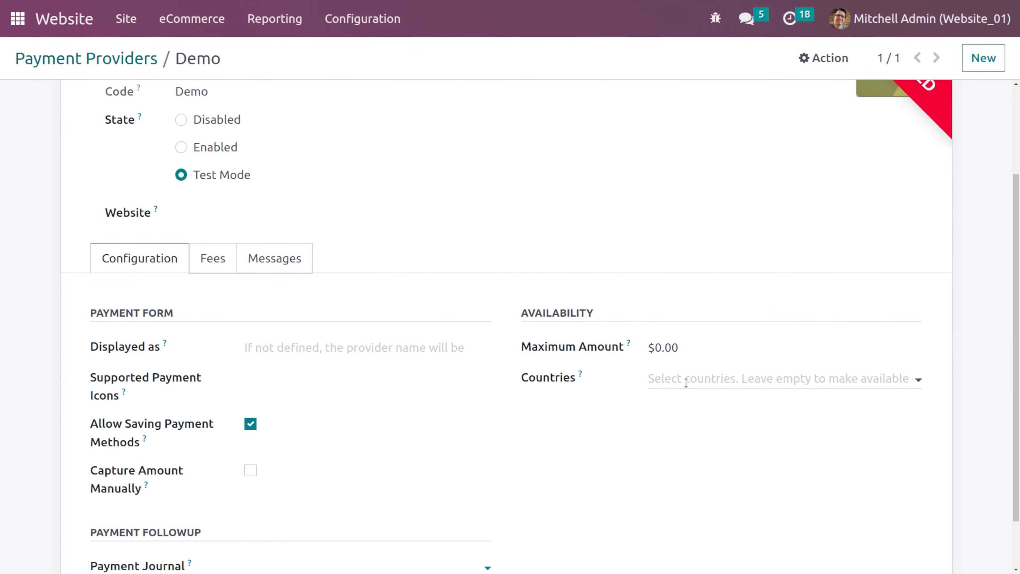
pyautogui.scroll(-2, 422, 482)
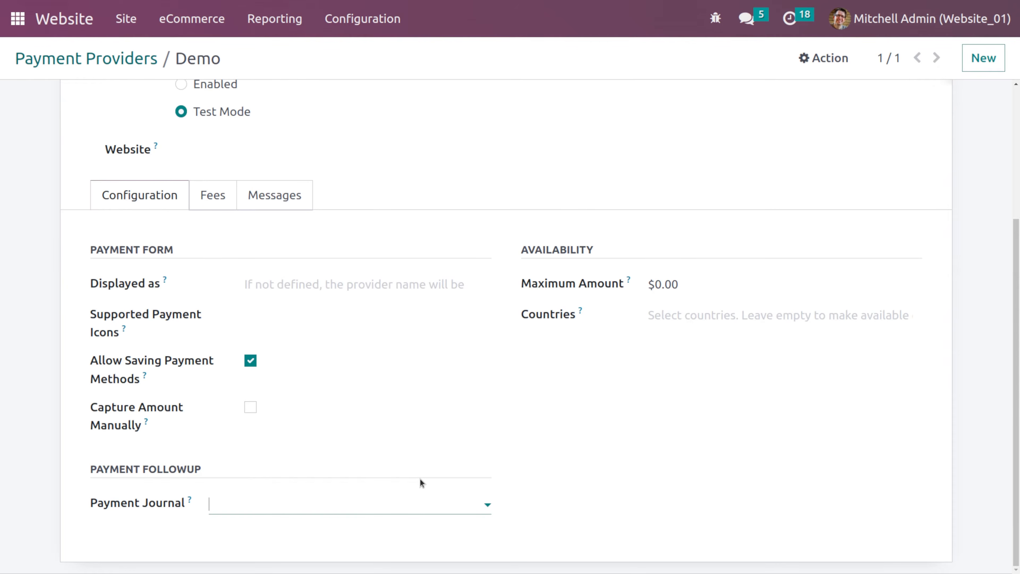
# - Tick and untick Add Extra Fees on the Demo provider's Fees tab
pyautogui.click(220, 203)
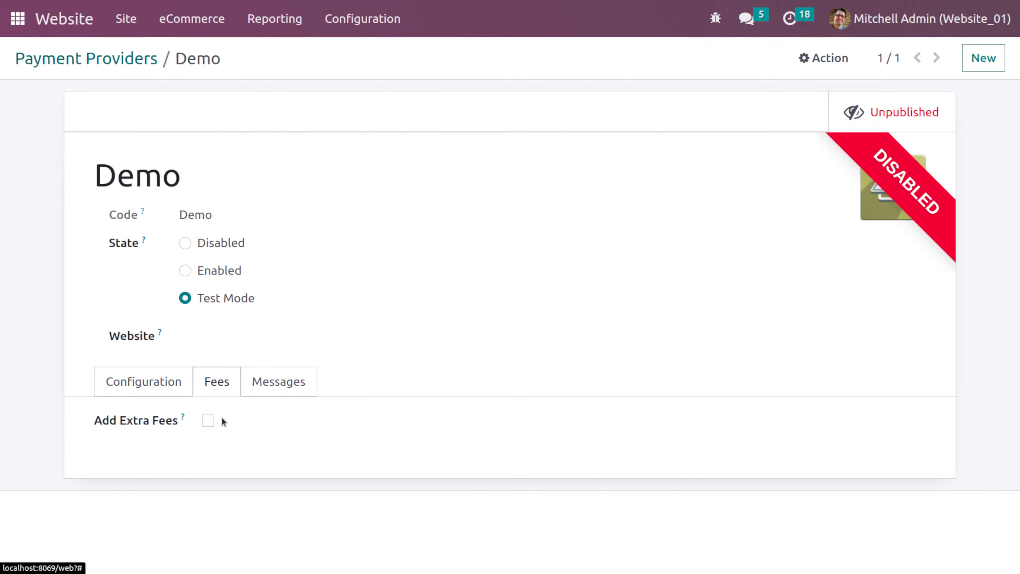
pyautogui.click(208, 421)
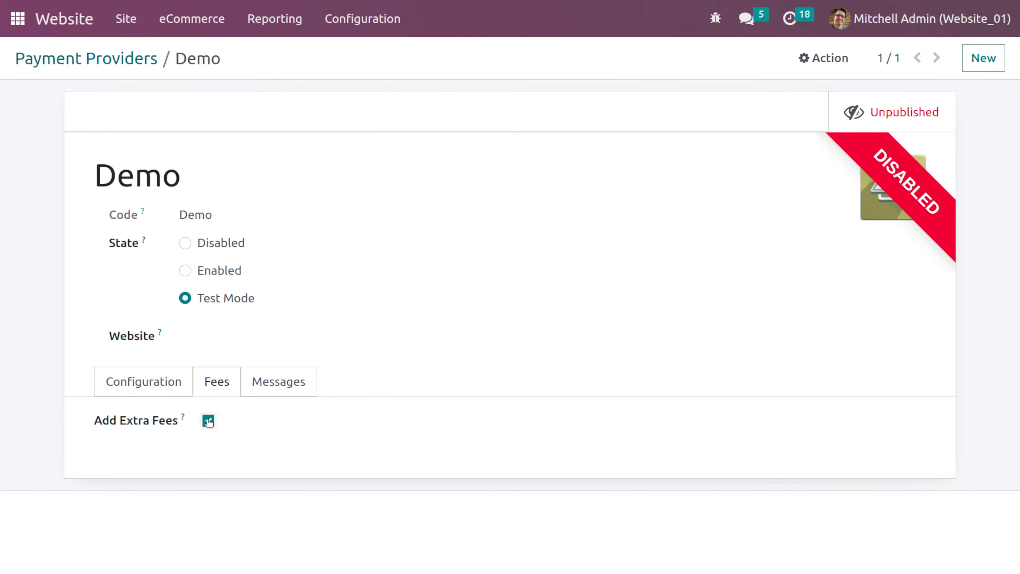
pyautogui.click(208, 422)
# - Review the payment status messages on the Messages tab
pyautogui.click(280, 382)
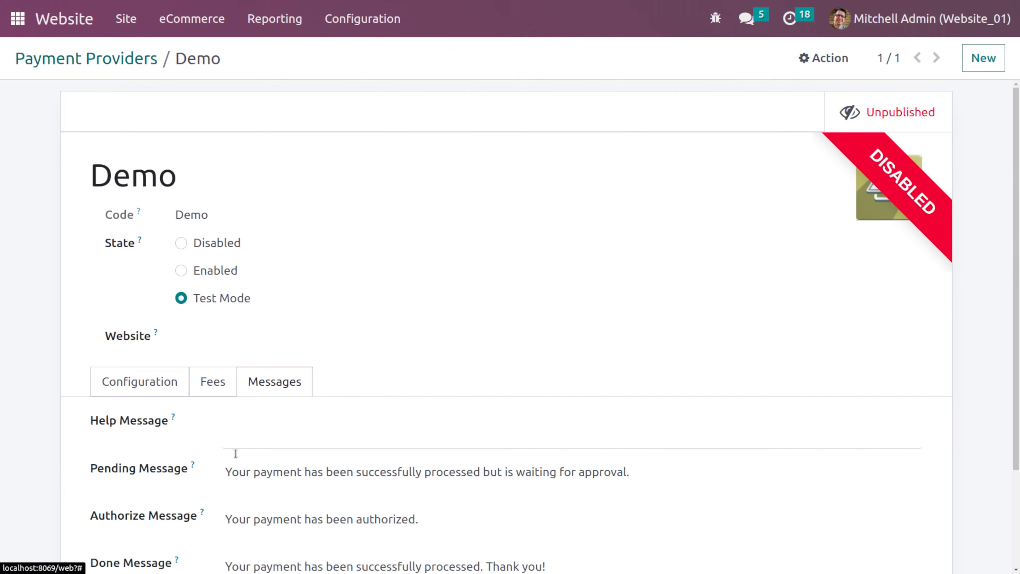
pyautogui.scroll(-3, 236, 453)
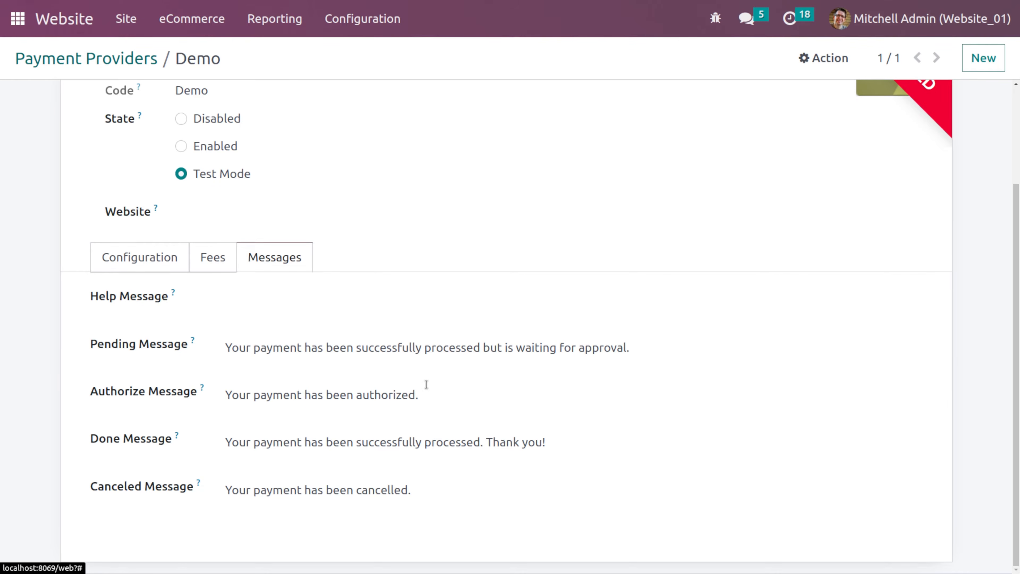
pyautogui.scroll(3, 436, 378)
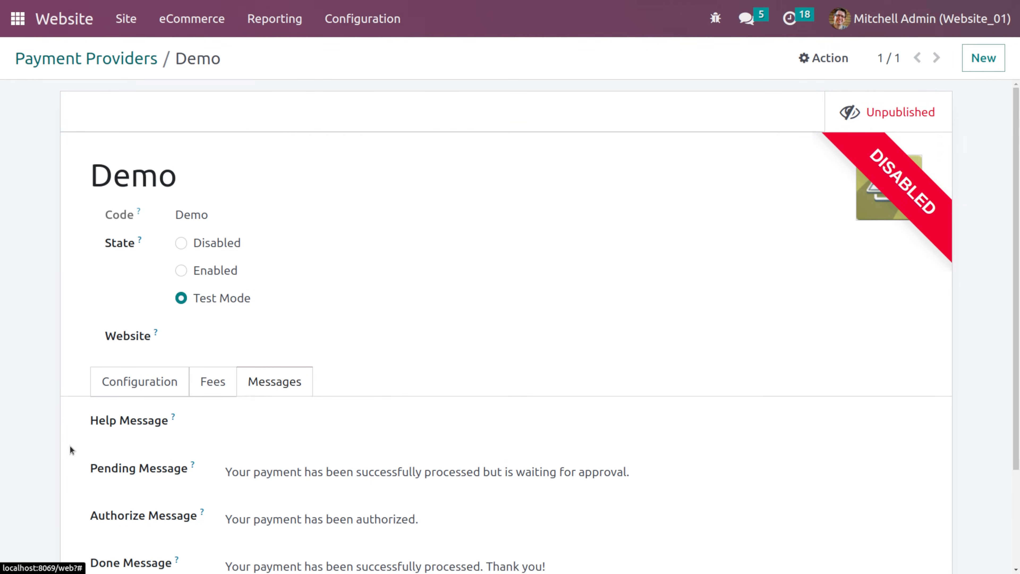
# - Publish the Demo payment provider on the website
pyautogui.click(870, 112)
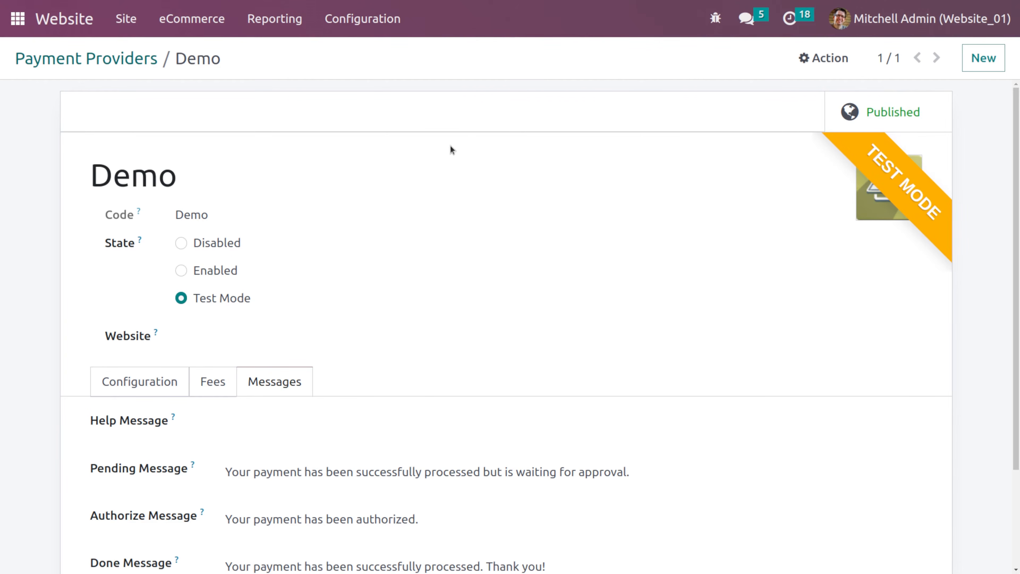
pyautogui.scroll(-3, 296, 398)
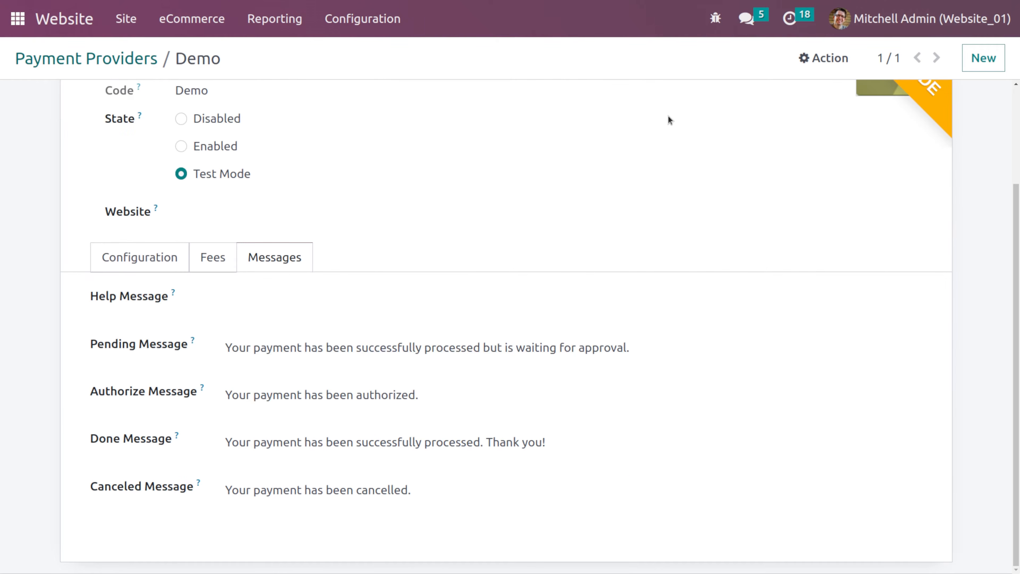
pyautogui.scroll(3, 312, 330)
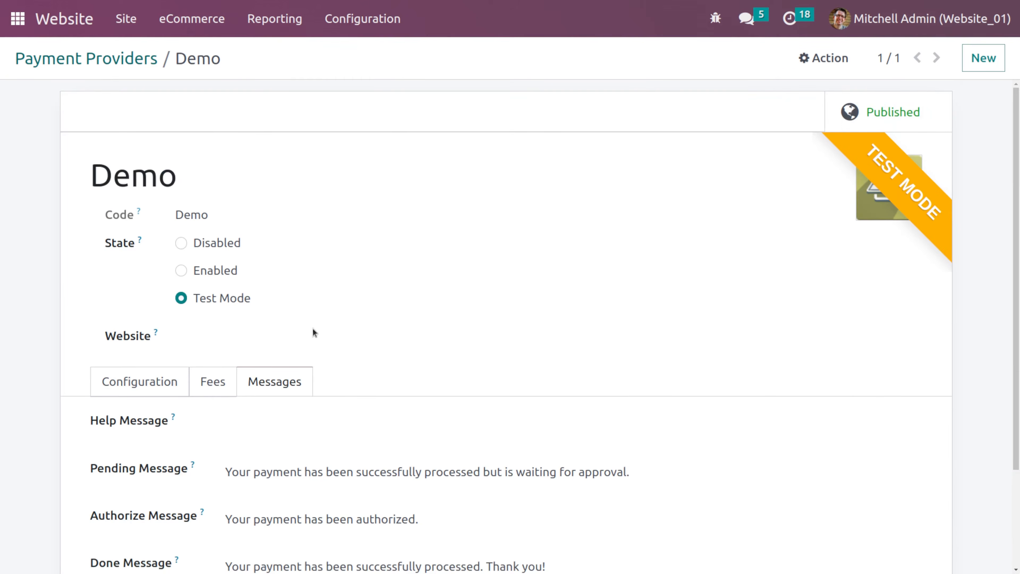
pyautogui.click(130, 389)
pyautogui.scroll(-2, 365, 118)
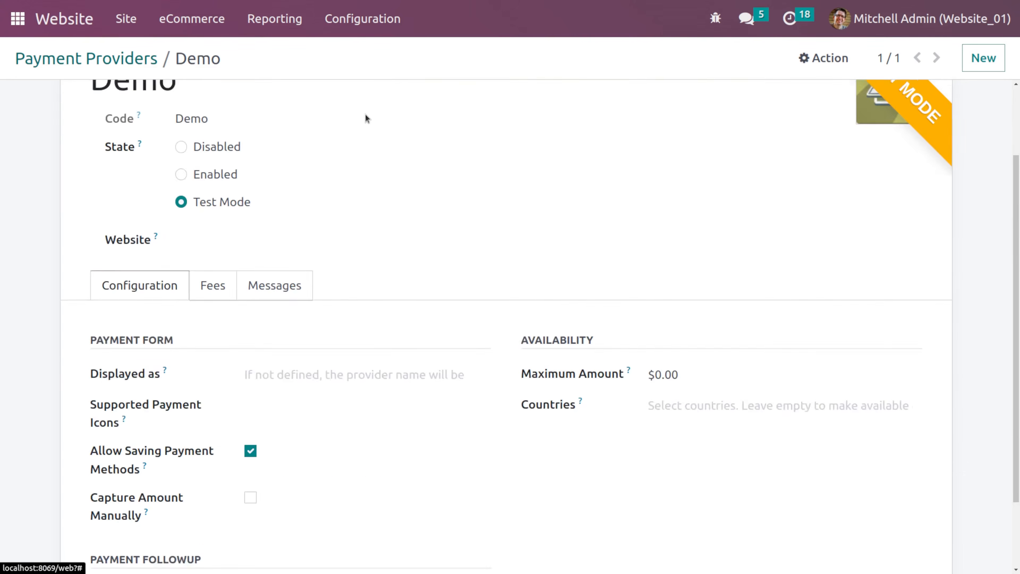
pyautogui.scroll(-2, 365, 114)
pyautogui.scroll(5, 366, 114)
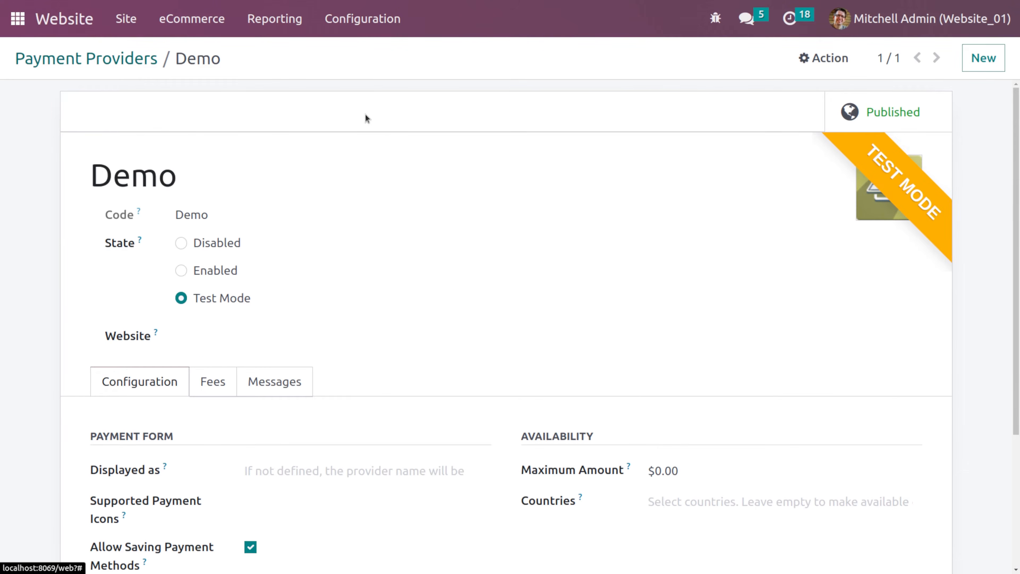
# - Open the website front end and visit the Shop page to test the redirect
pyautogui.click(61, 31)
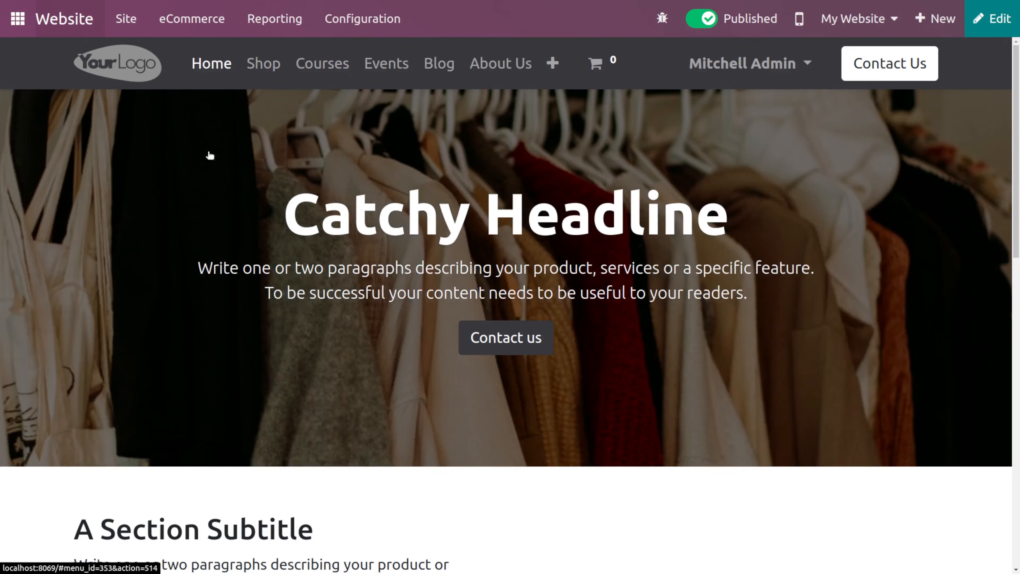
pyautogui.click(268, 71)
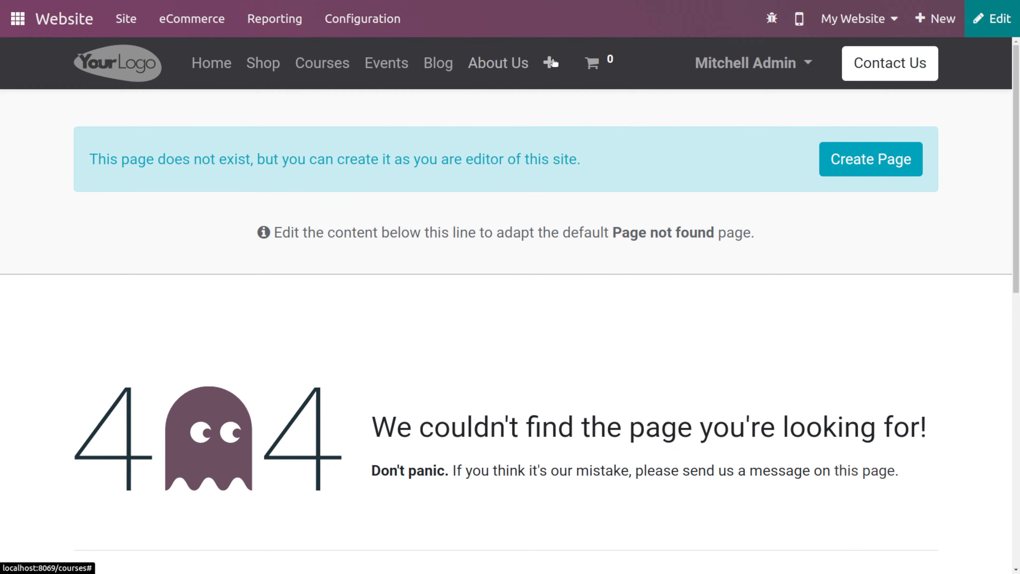
# - Deactivate the 404 Not Found redirect rule named demo for /shop
pyautogui.click(352, 25)
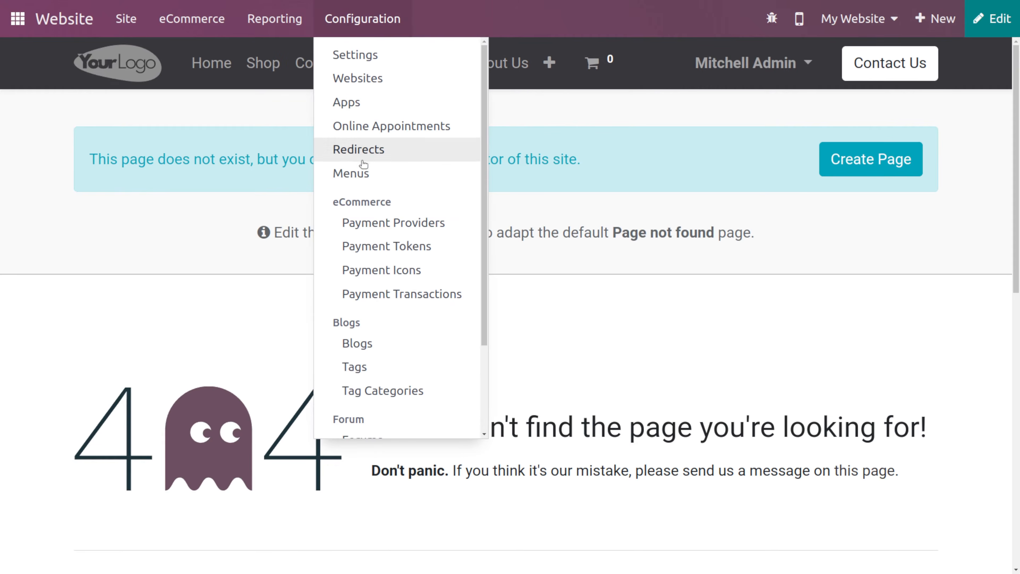
pyautogui.click(372, 150)
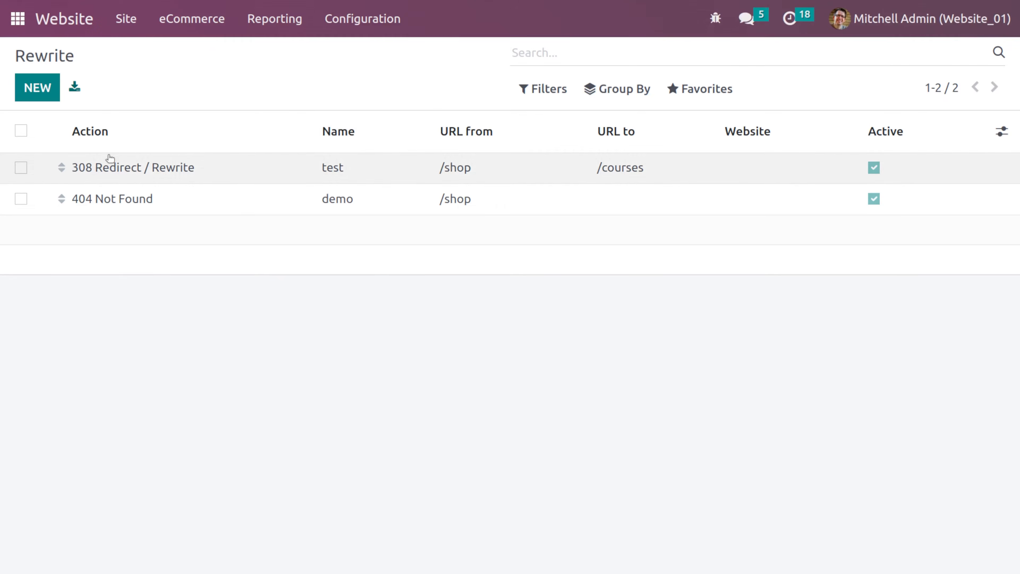
pyautogui.click(118, 198)
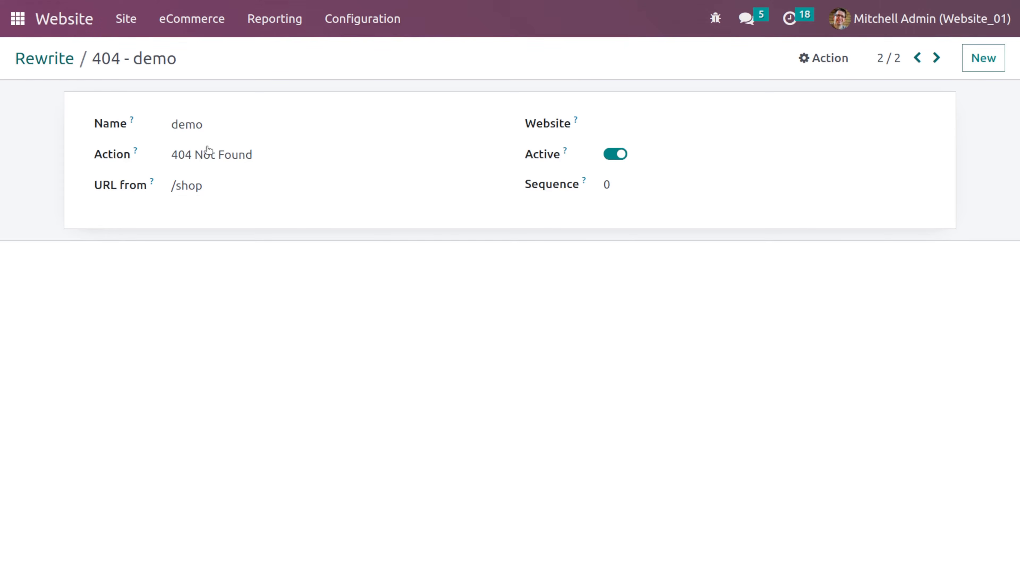
pyautogui.click(619, 156)
pyautogui.click(42, 66)
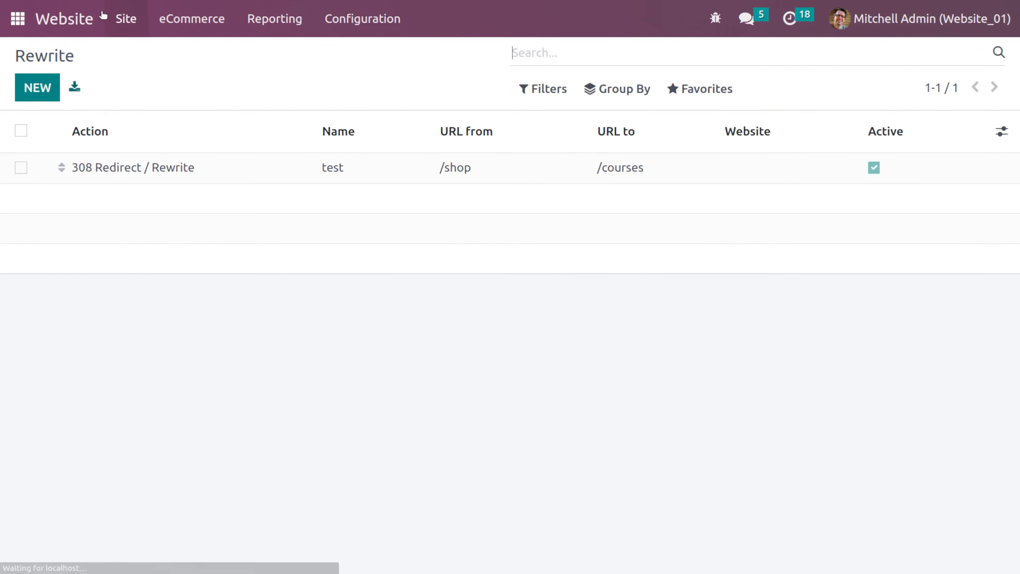
# - Open the shop, add the Customizable Desk to the cart and proceed to checkout
pyautogui.click(73, 21)
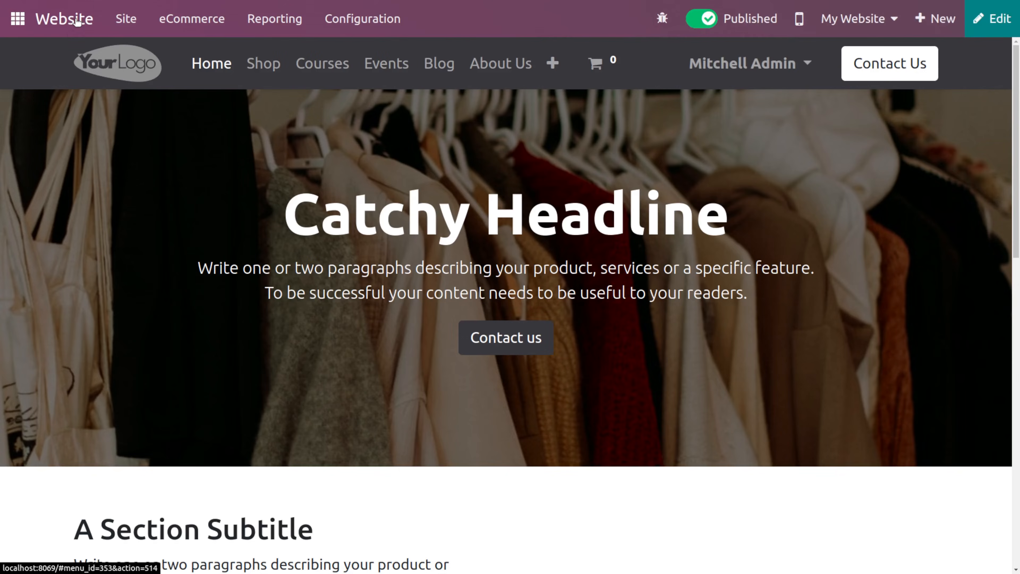
pyautogui.click(275, 58)
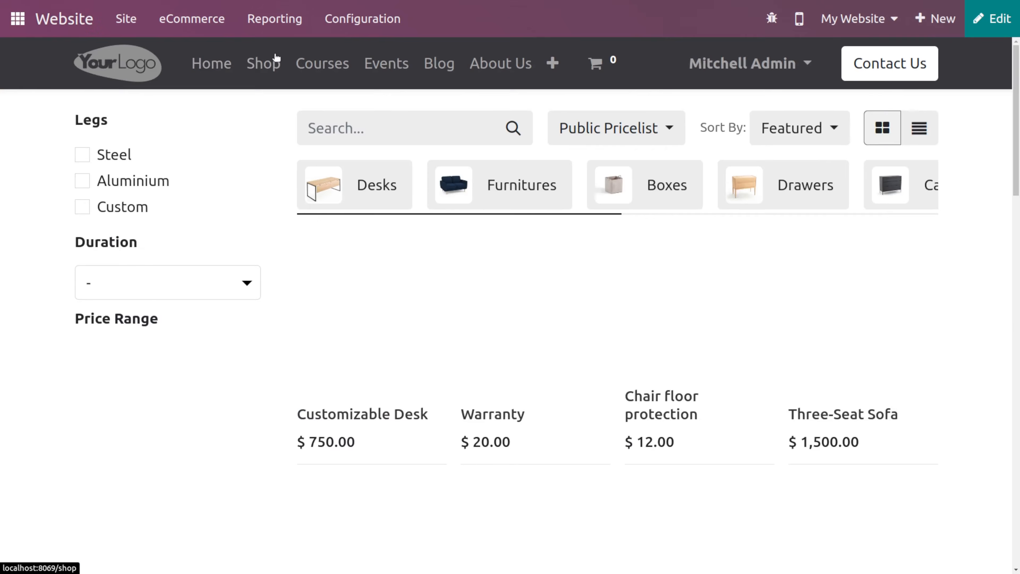
pyautogui.scroll(-4, 522, 360)
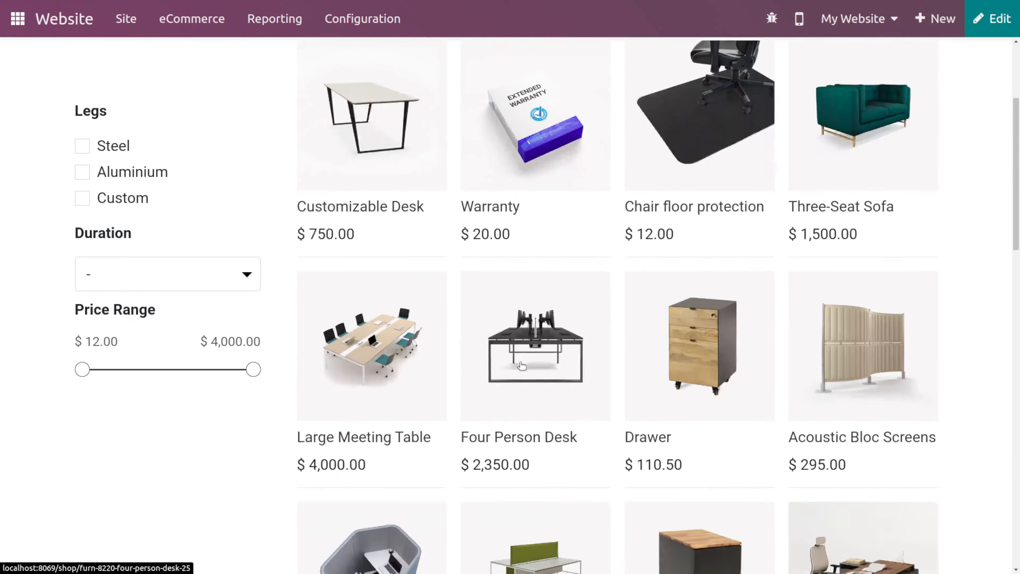
pyautogui.scroll(3, 521, 365)
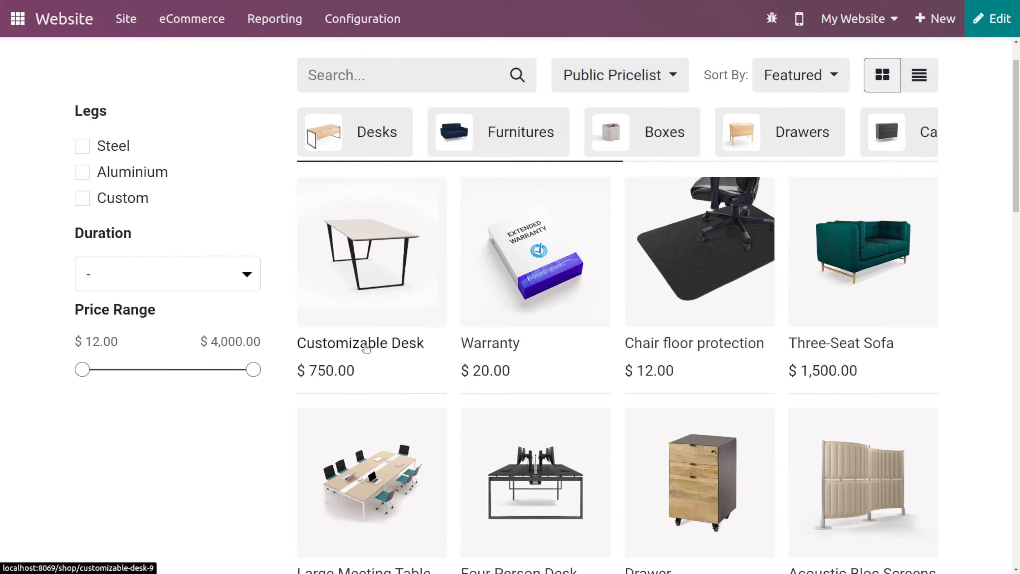
pyautogui.click(366, 305)
pyautogui.scroll(-5, 577, 414)
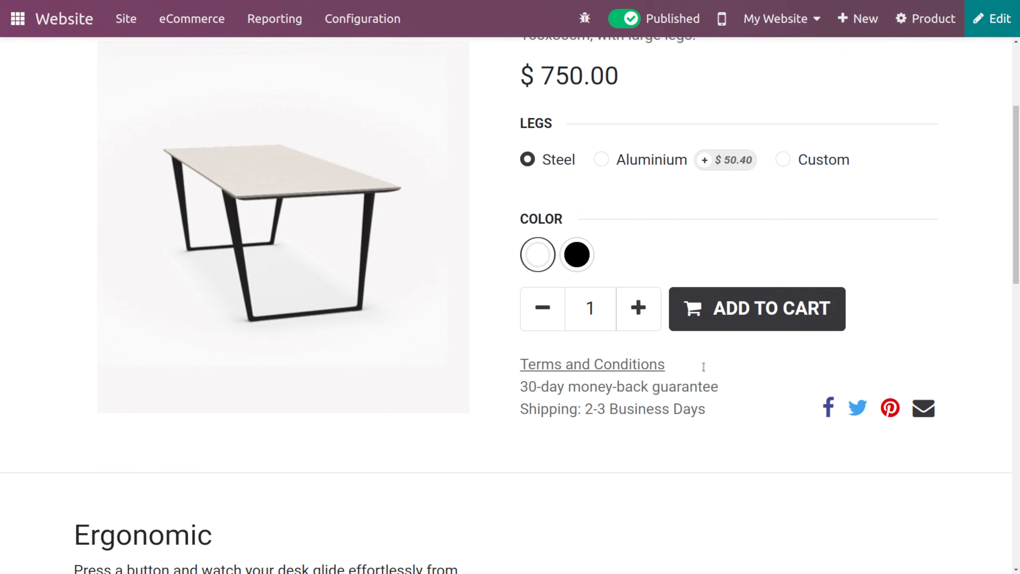
pyautogui.click(749, 308)
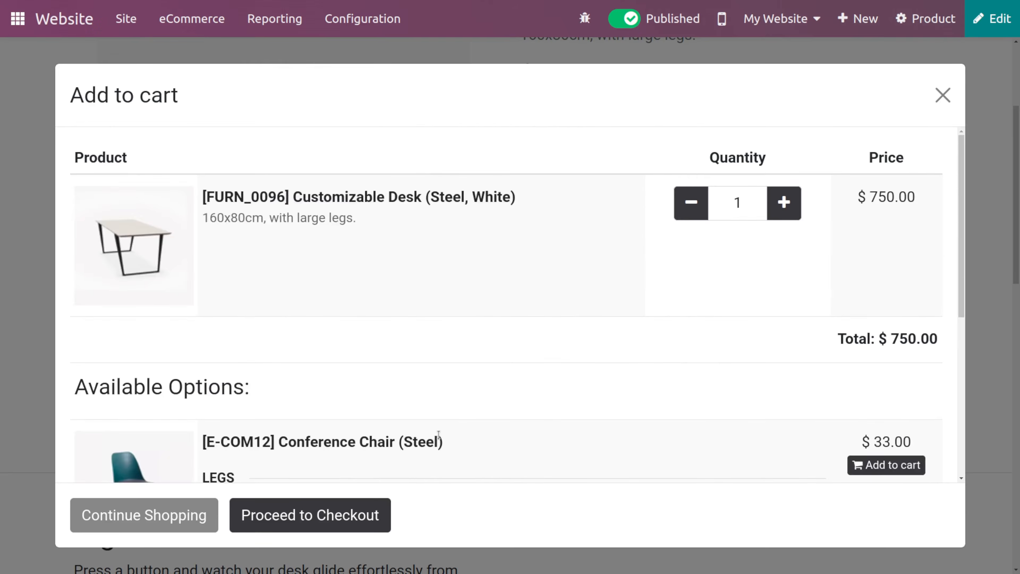
pyautogui.click(316, 516)
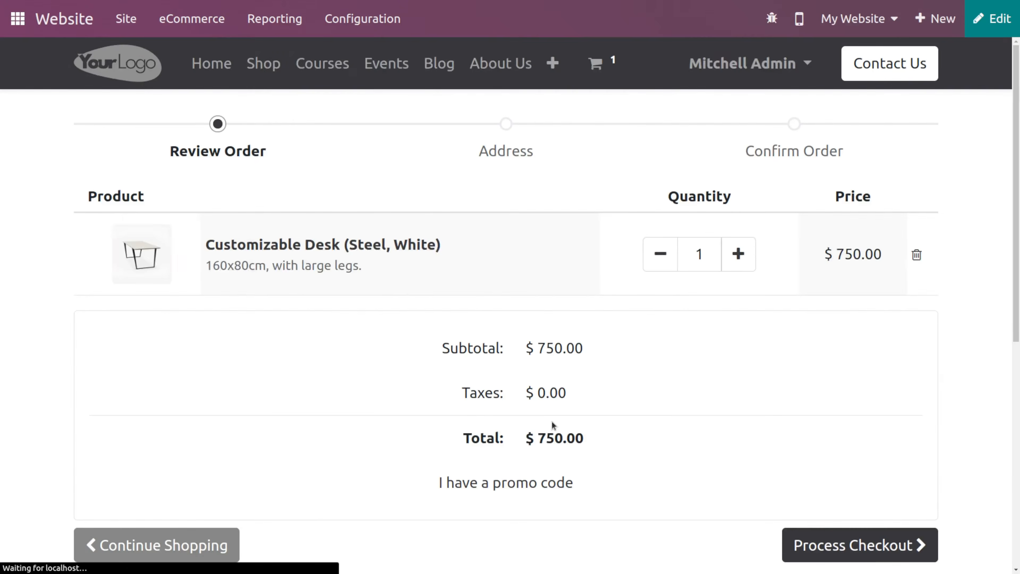
# - Proceed from the cart review to the payment step of checkout
pyautogui.click(826, 549)
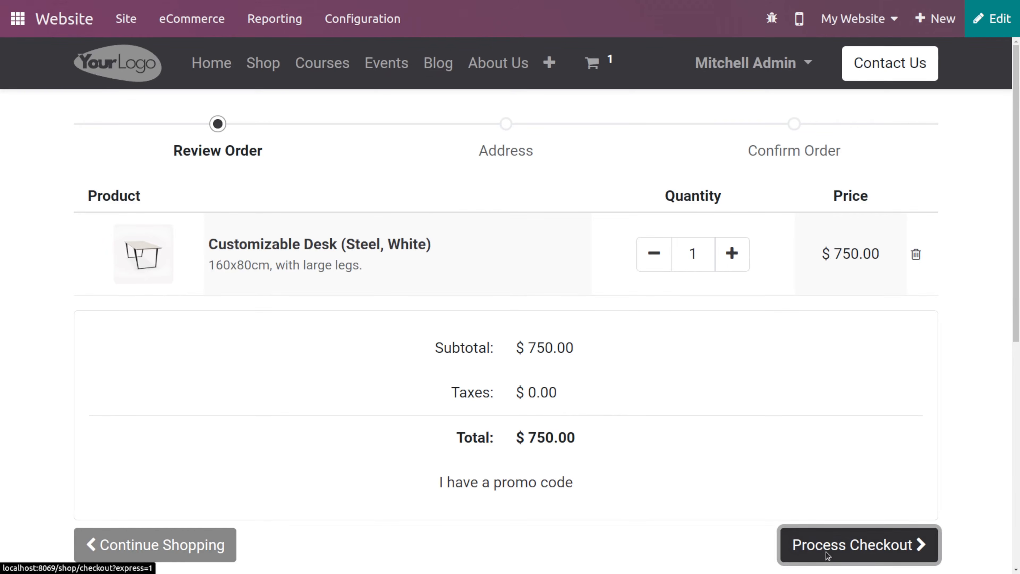
pyautogui.scroll(-1, 697, 486)
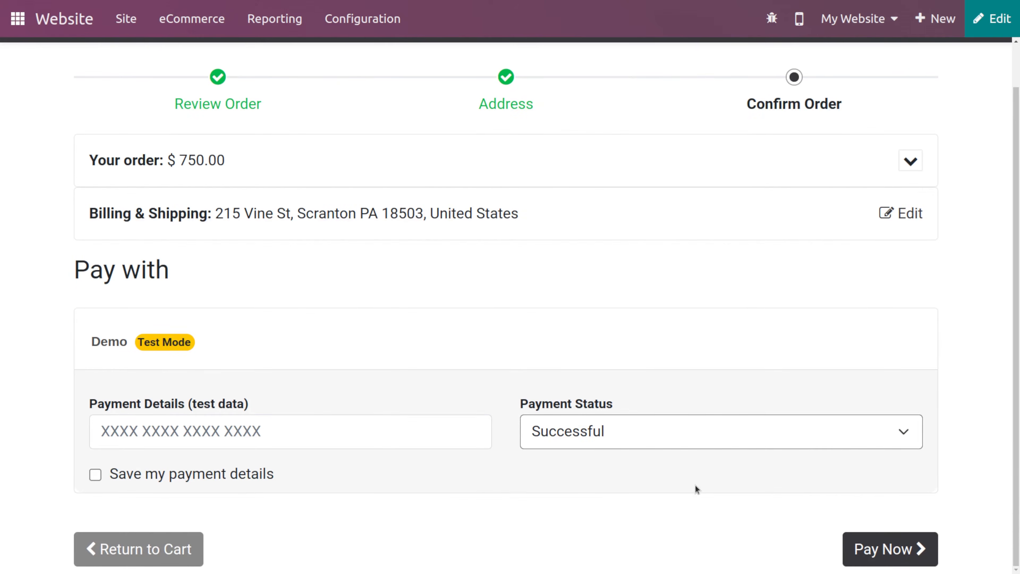
pyautogui.scroll(1, 189, 264)
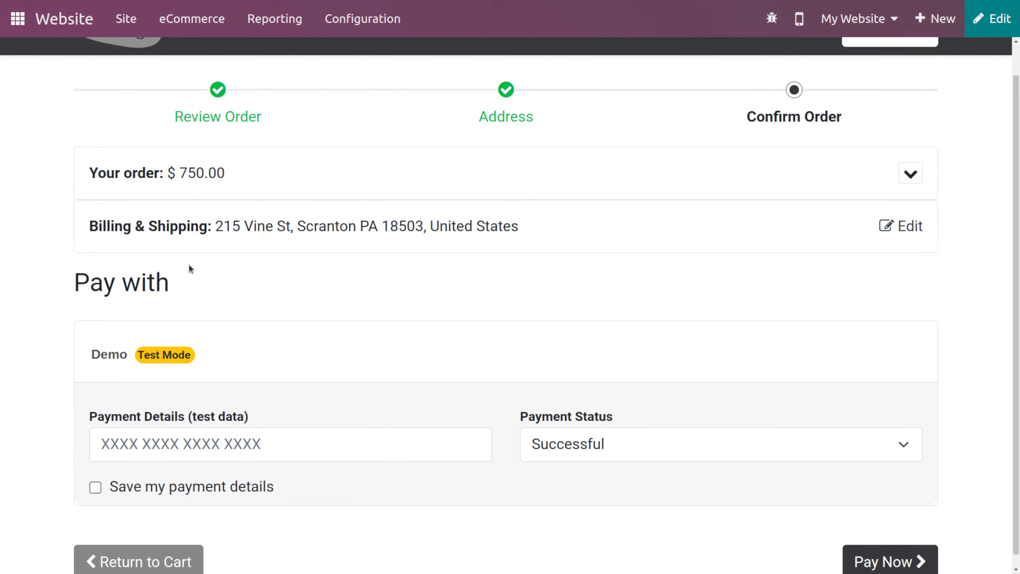
pyautogui.scroll(-1, 189, 265)
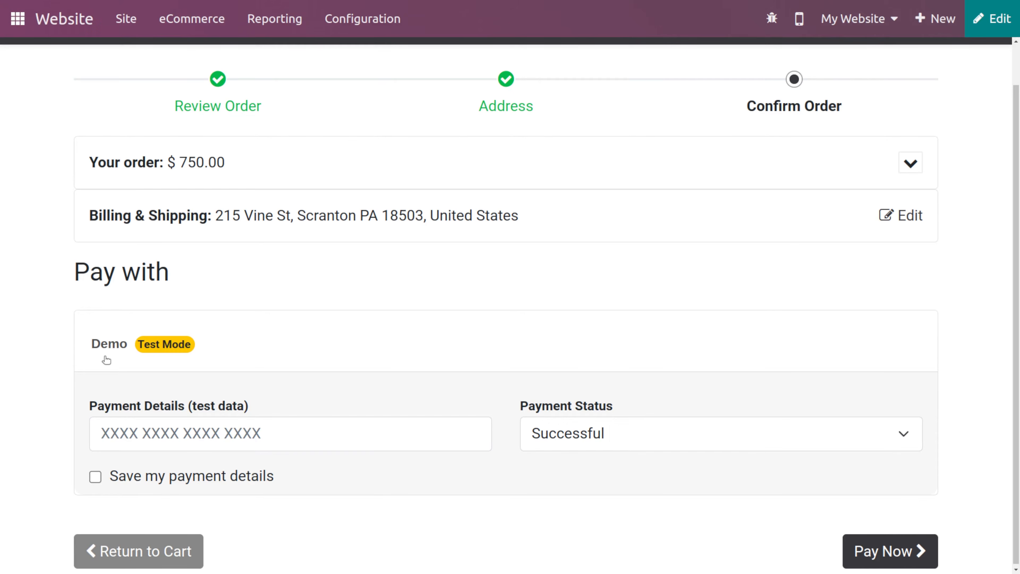
pyautogui.scroll(-1, 378, 304)
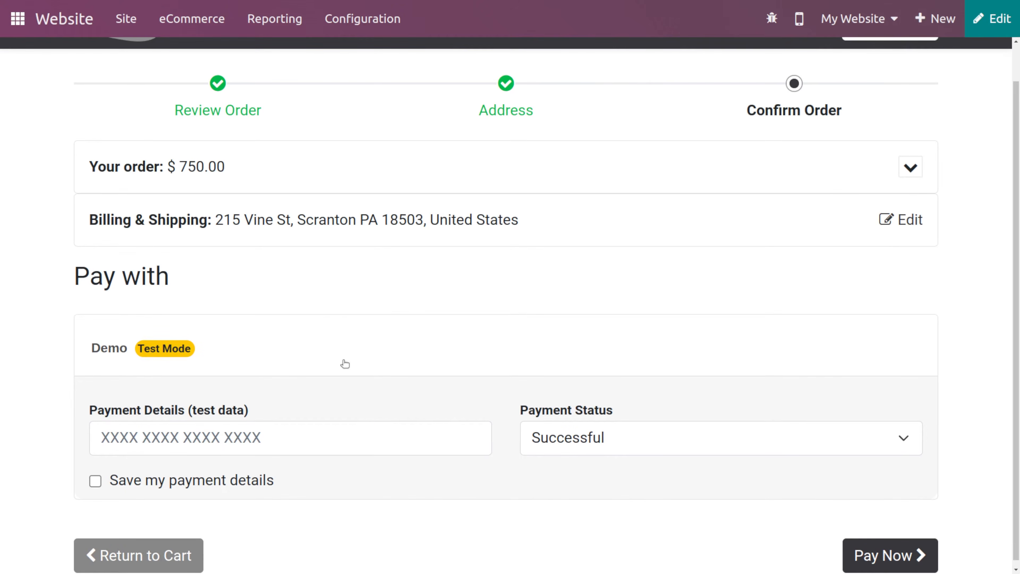
pyautogui.scroll(-1, 341, 360)
# - Fill in the Demo test card number as payment details, keep status Successful, save the payment details and pay
pyautogui.click(163, 434)
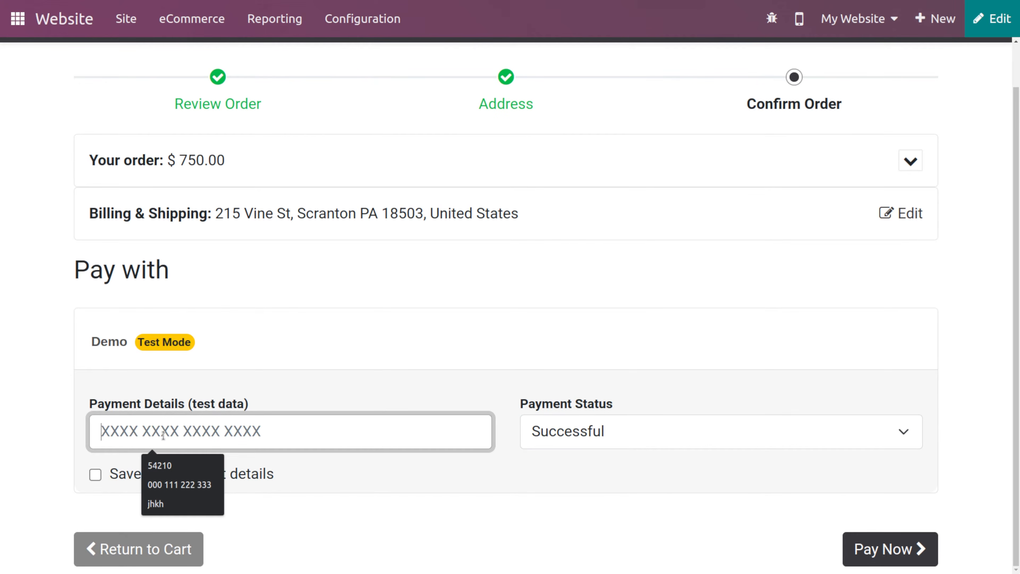
pyautogui.click(176, 484)
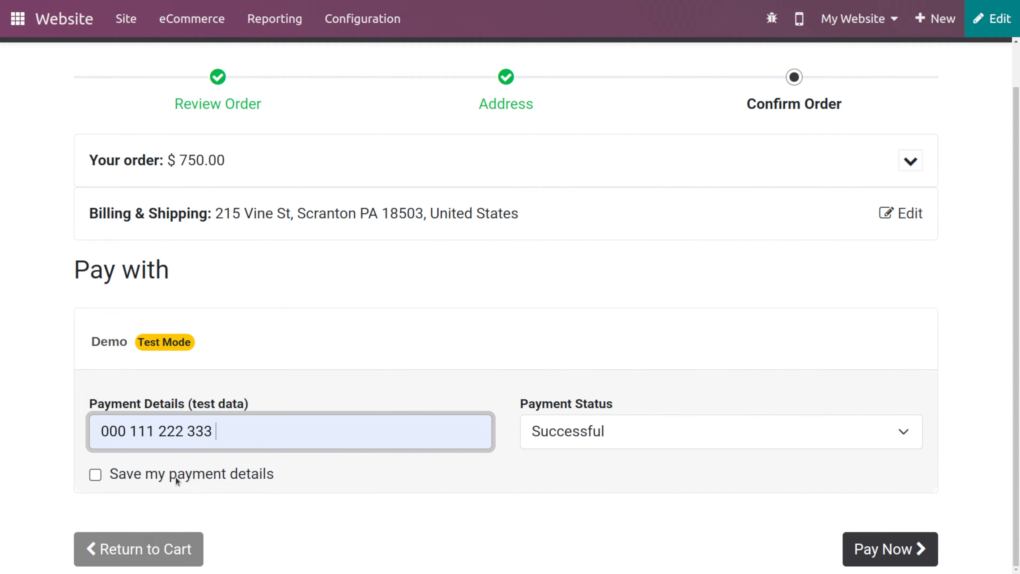
pyautogui.click(574, 433)
pyautogui.click(571, 430)
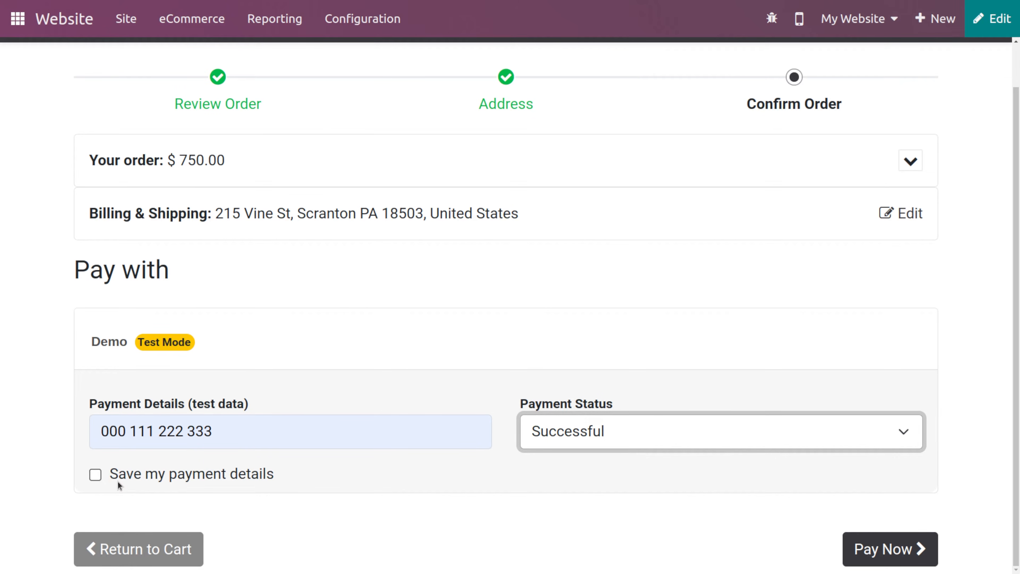
pyautogui.click(98, 474)
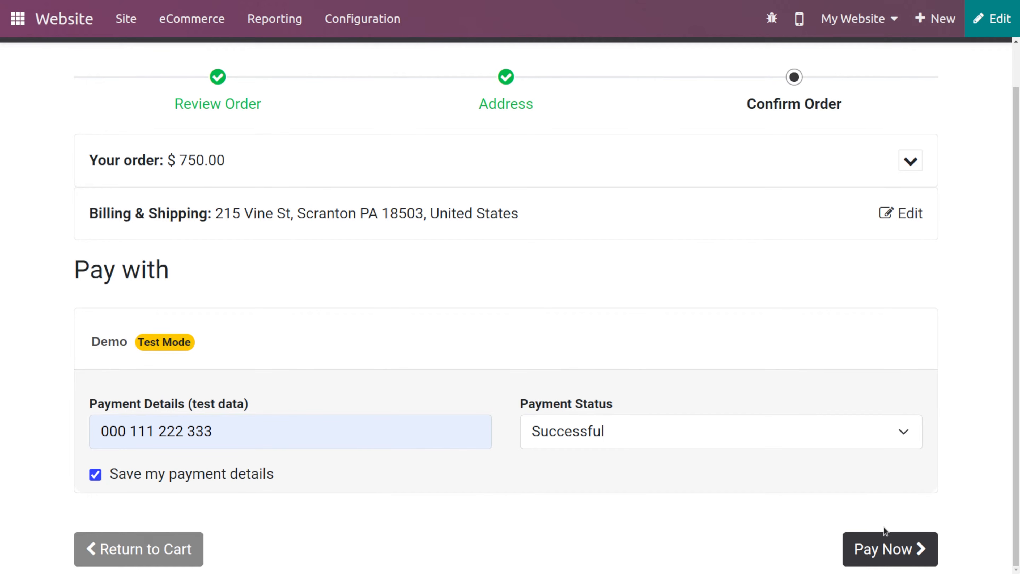
pyautogui.click(892, 546)
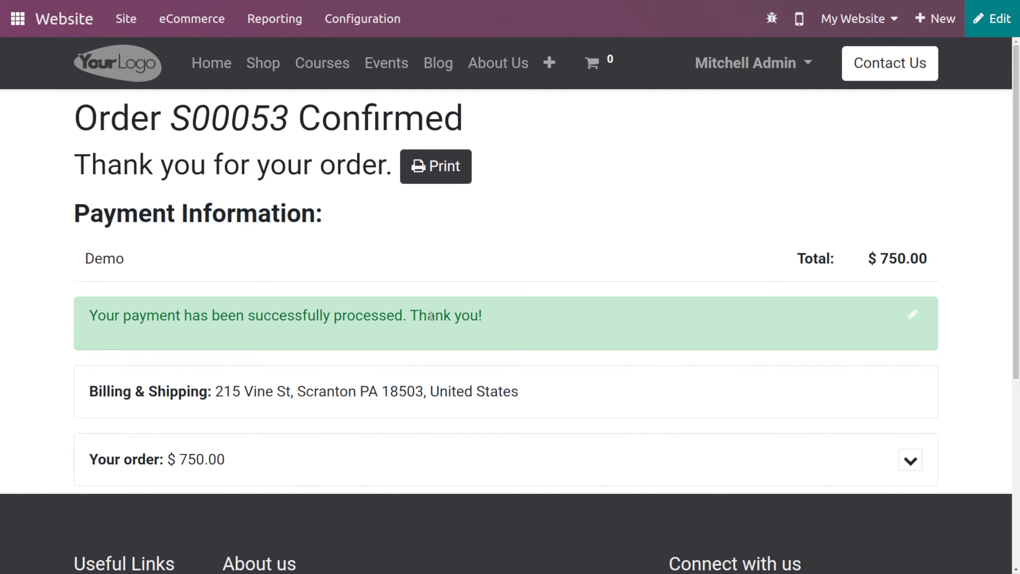
# - Open the Payment Tokens list from the website configuration
pyautogui.scroll(-7, 528, 291)
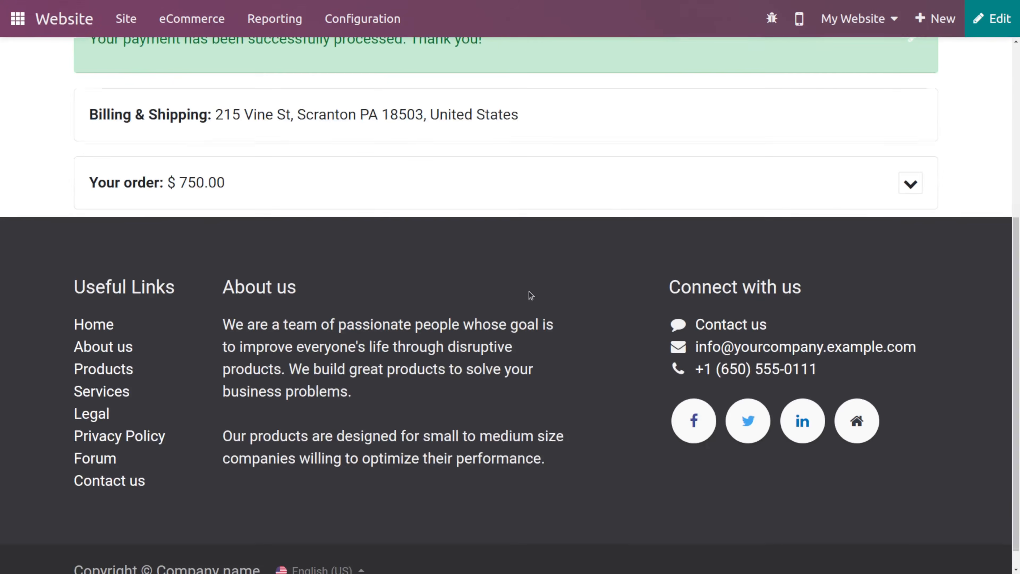
pyautogui.scroll(7, 530, 294)
pyautogui.click(377, 17)
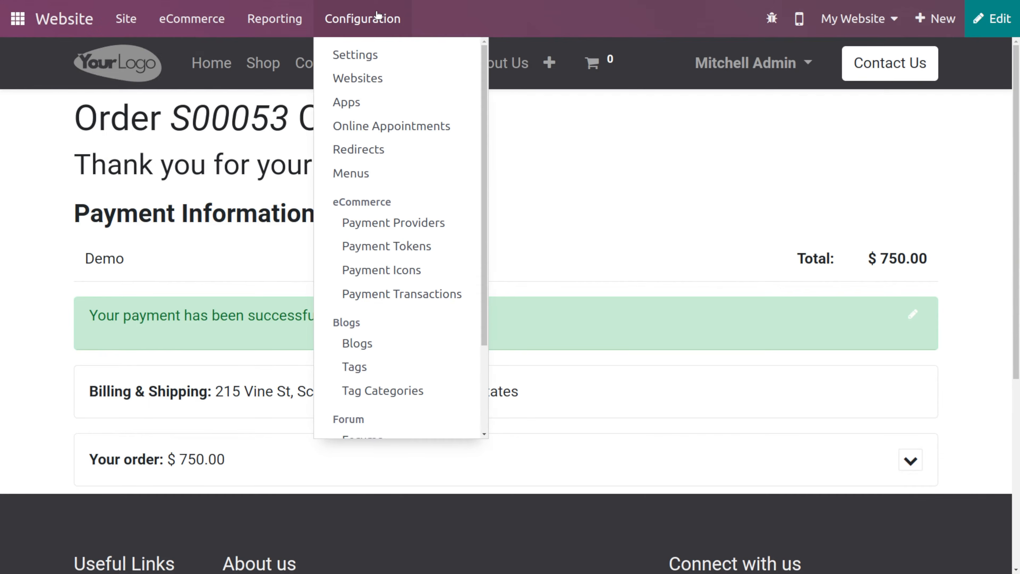
pyautogui.click(400, 248)
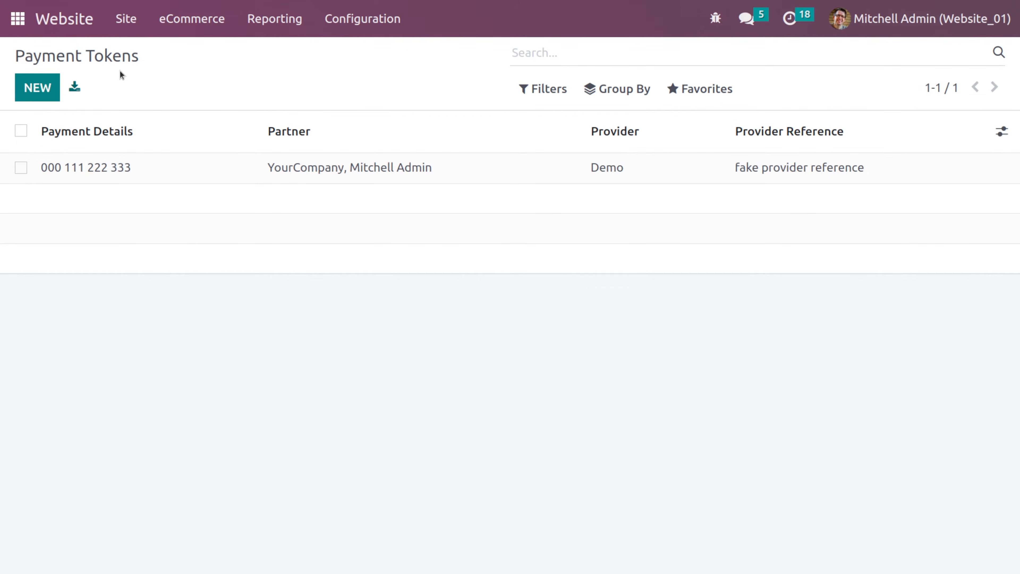
# - Create a new payment token with test card payment details and the Demo provider, and try to save it
pyautogui.moveTo(185, 118)
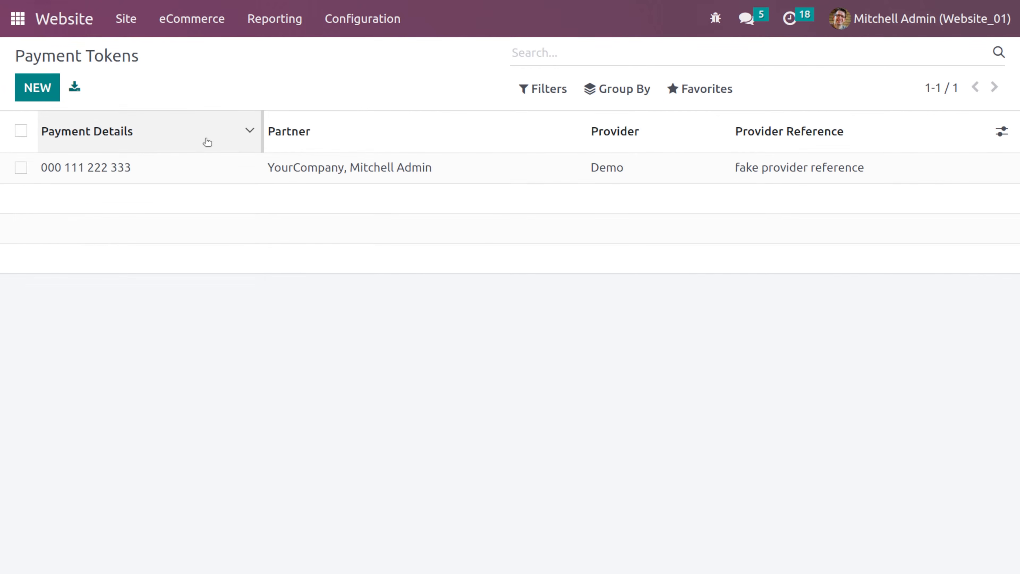
pyautogui.moveTo(207, 141)
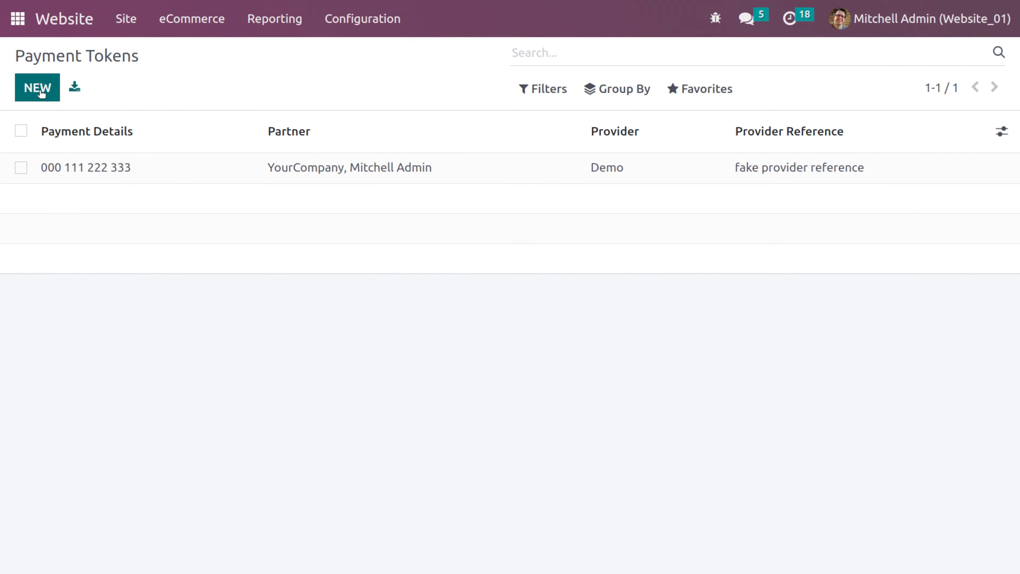
pyautogui.click(38, 88)
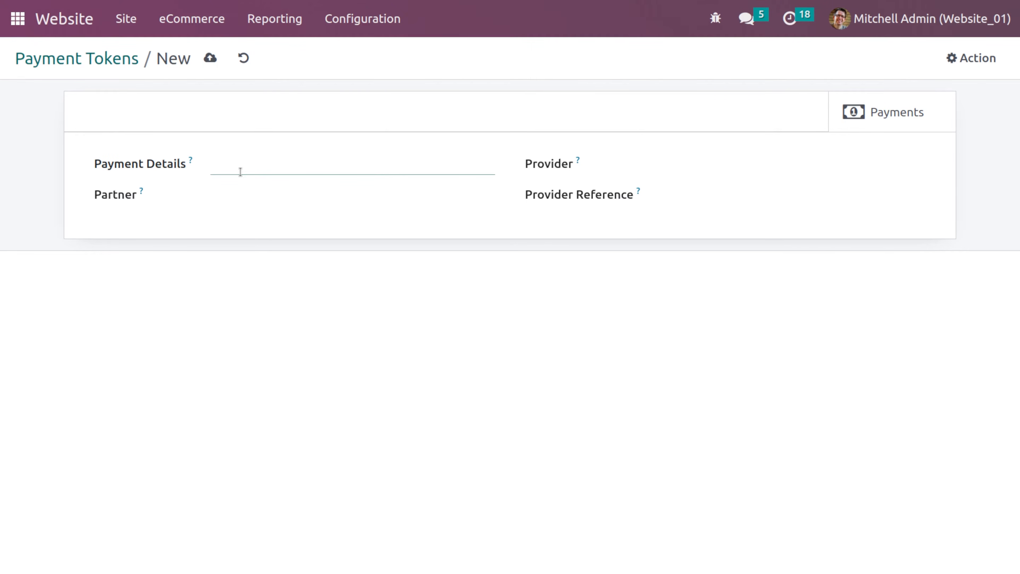
pyautogui.write('123456789')
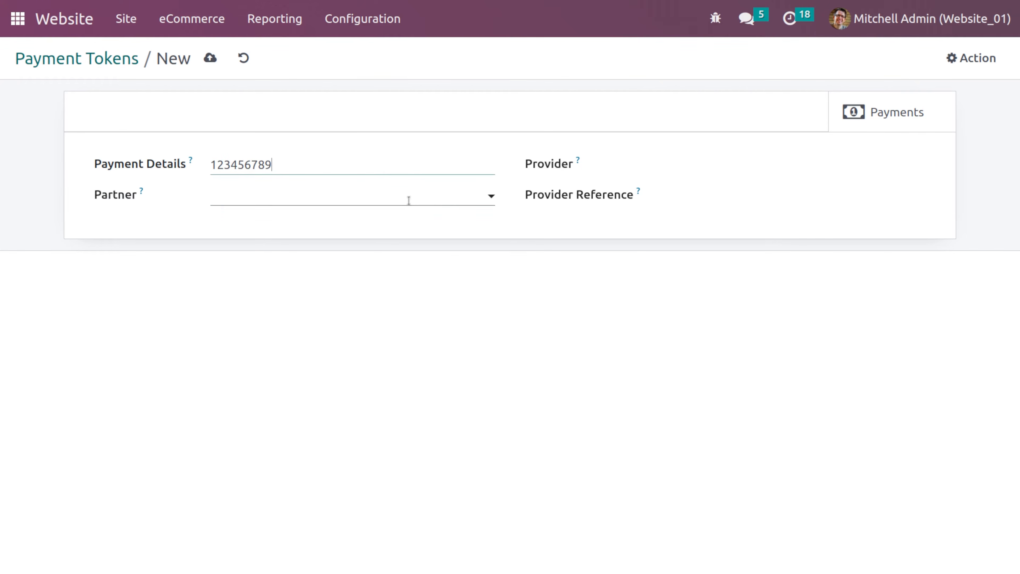
pyautogui.click(390, 198)
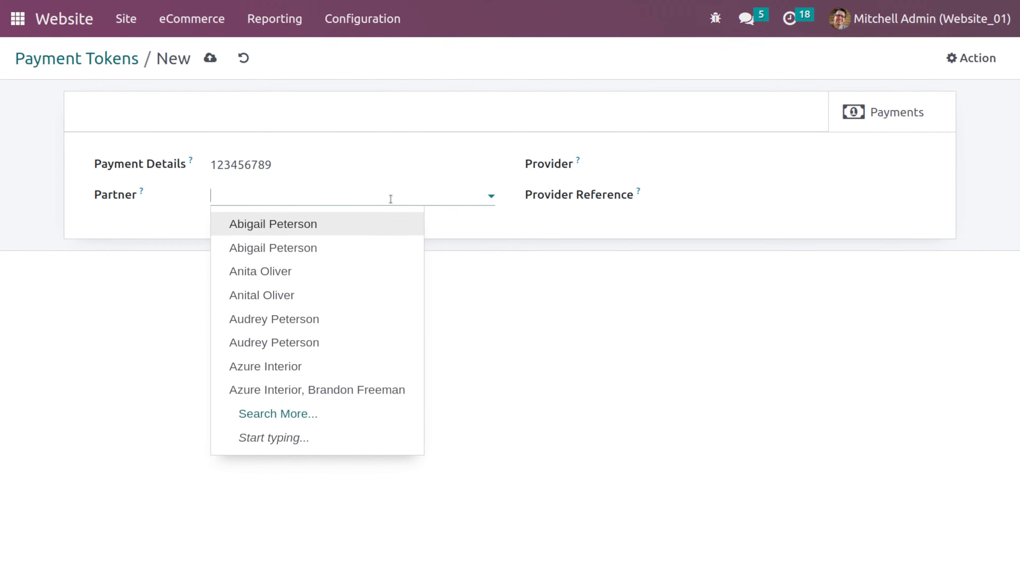
pyautogui.click(553, 306)
pyautogui.click(720, 168)
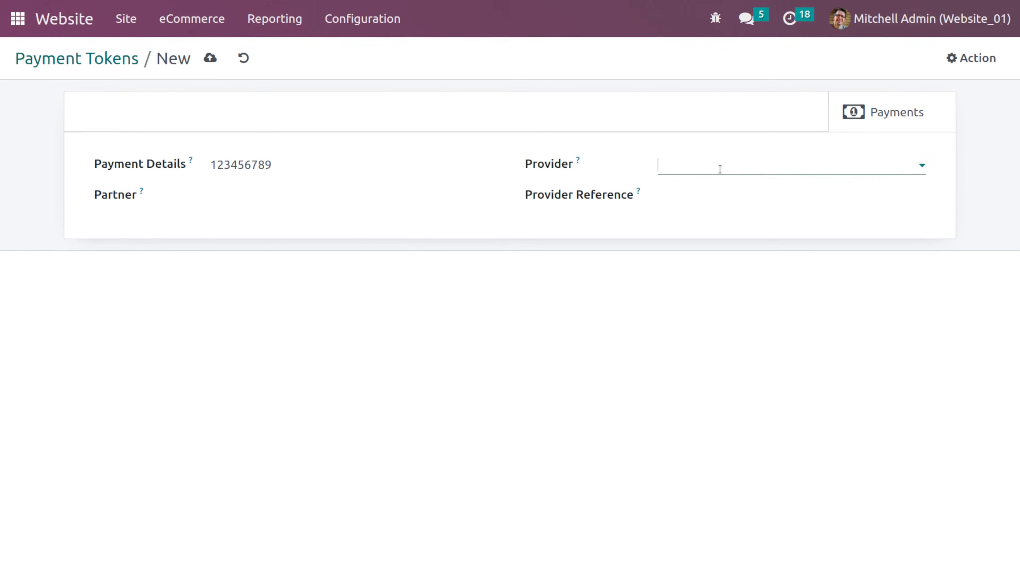
pyautogui.click(715, 200)
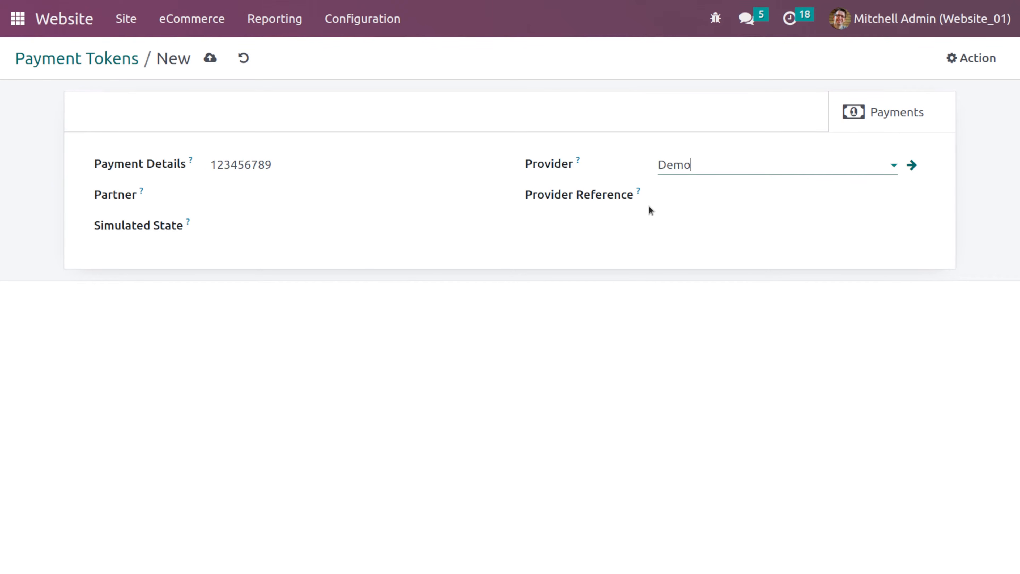
pyautogui.click(210, 68)
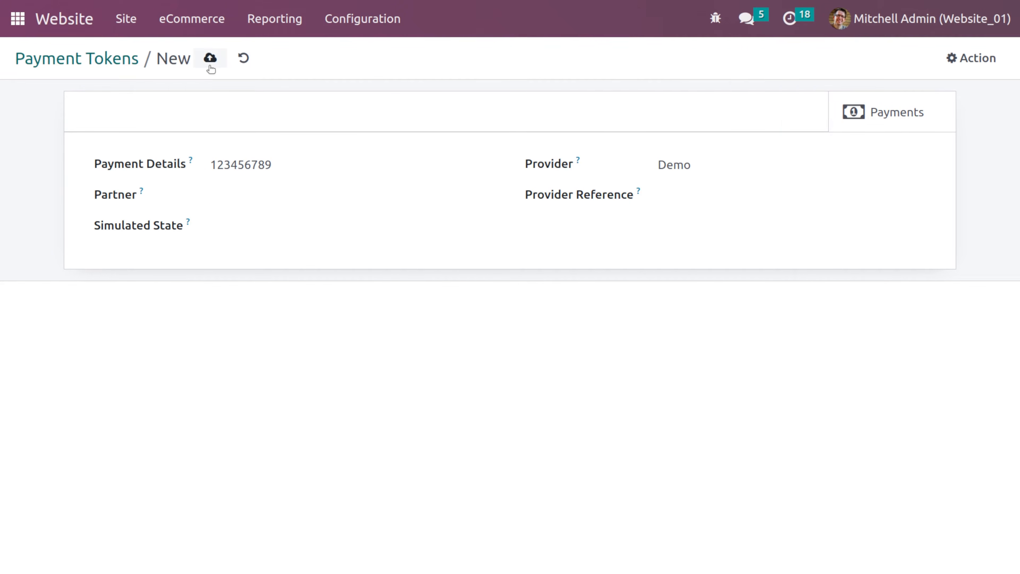
# - Set the token's partner to a customer, simulated state to Confirmed and provider reference to 000, then save
pyautogui.click(267, 198)
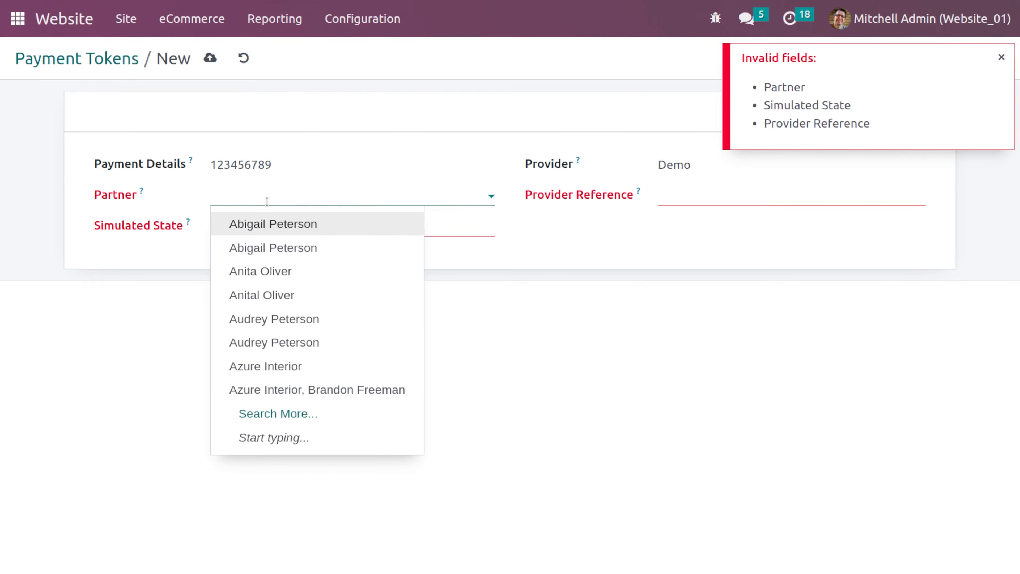
pyautogui.click(289, 276)
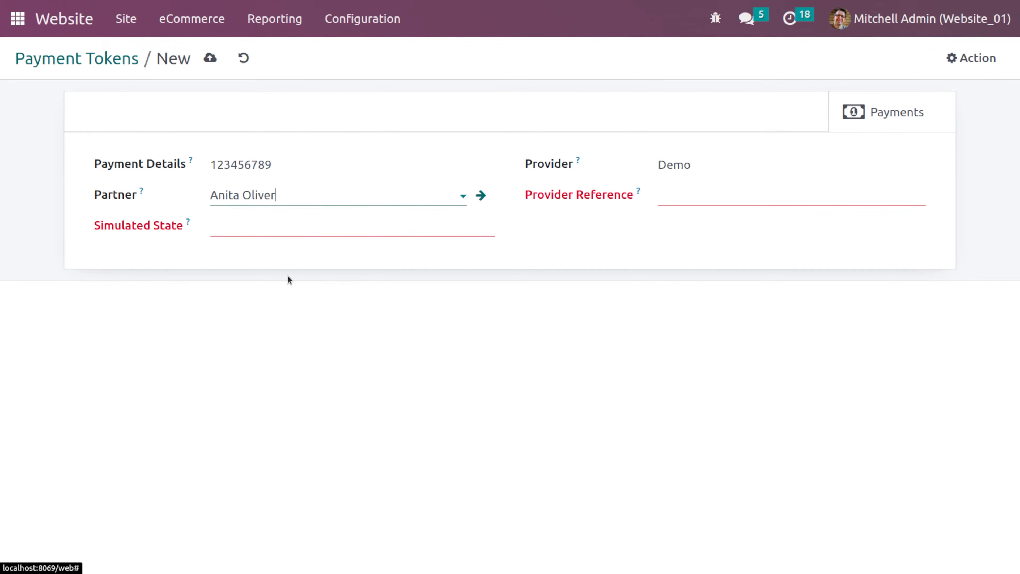
pyautogui.click(302, 232)
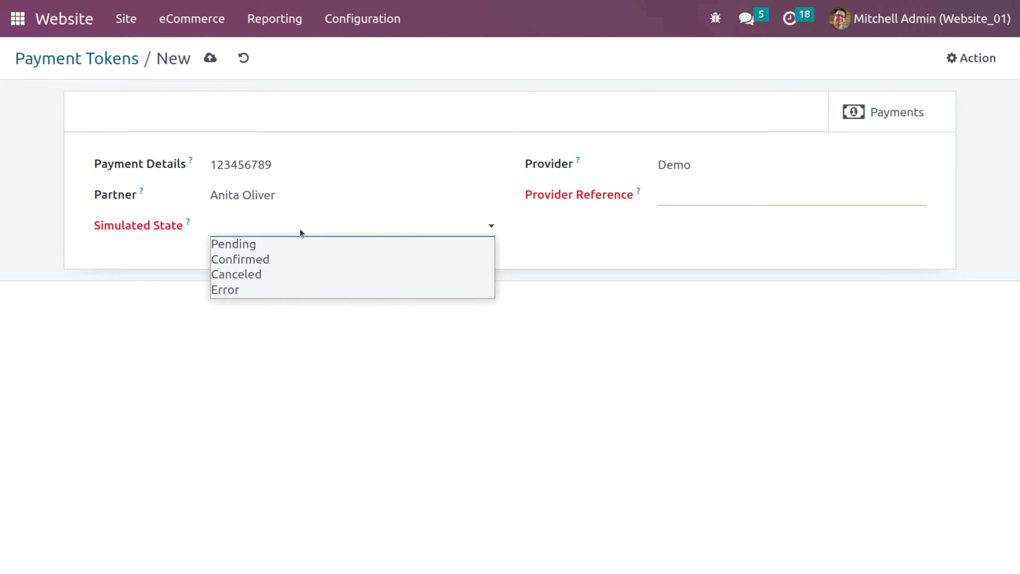
pyautogui.click(288, 264)
pyautogui.click(727, 197)
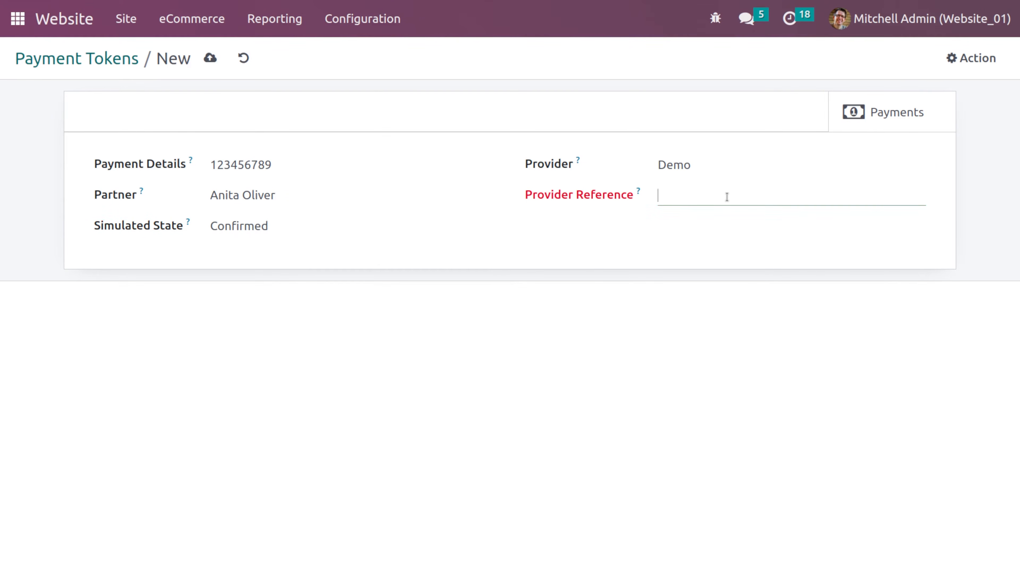
pyautogui.write('000')
pyautogui.click(214, 64)
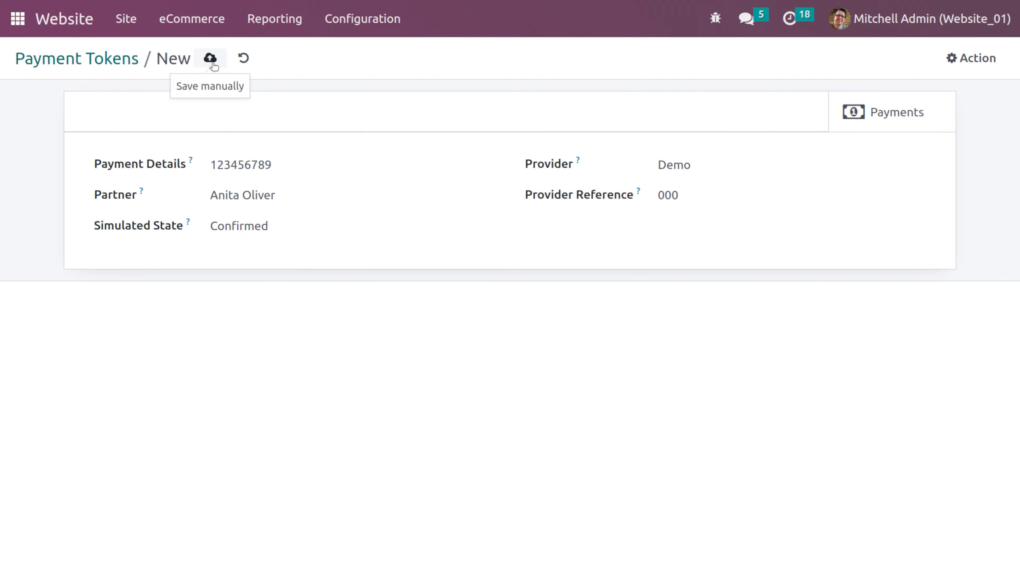
# - Return to the website, add the Customizable Desk to the cart and proceed to the payment step
pyautogui.click(92, 69)
pyautogui.click(75, 22)
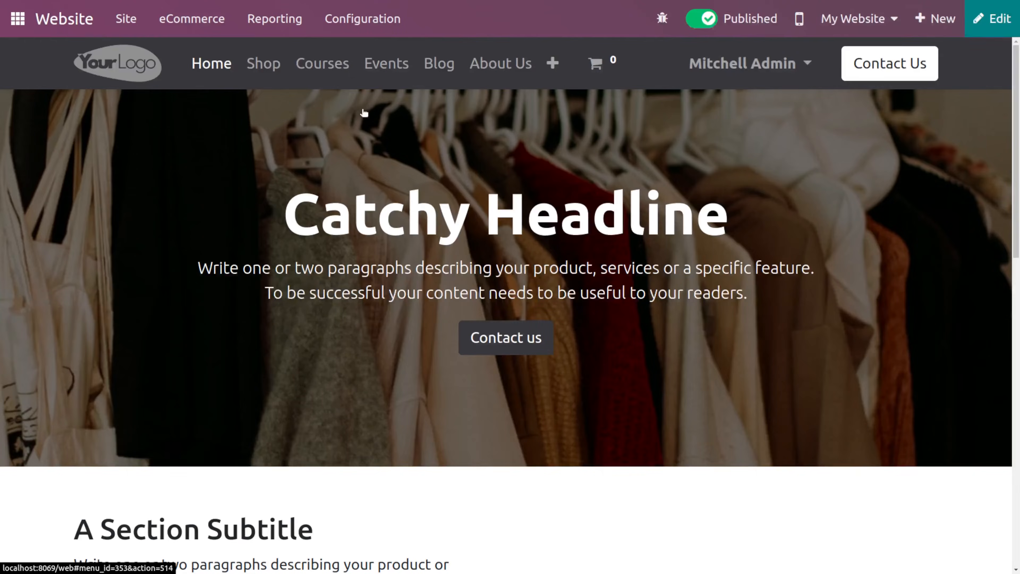
pyautogui.click(254, 66)
pyautogui.click(399, 366)
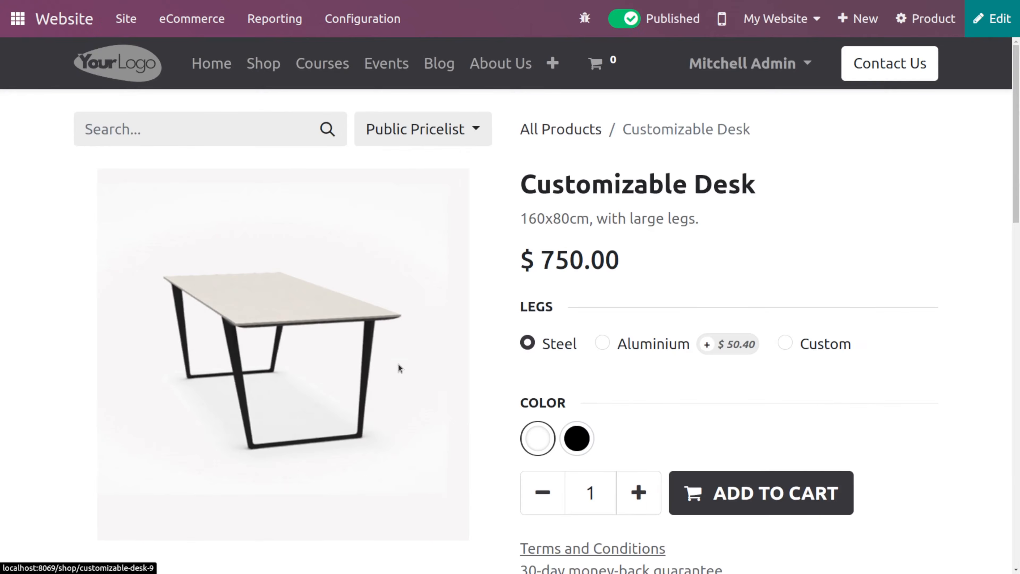
pyautogui.click(734, 498)
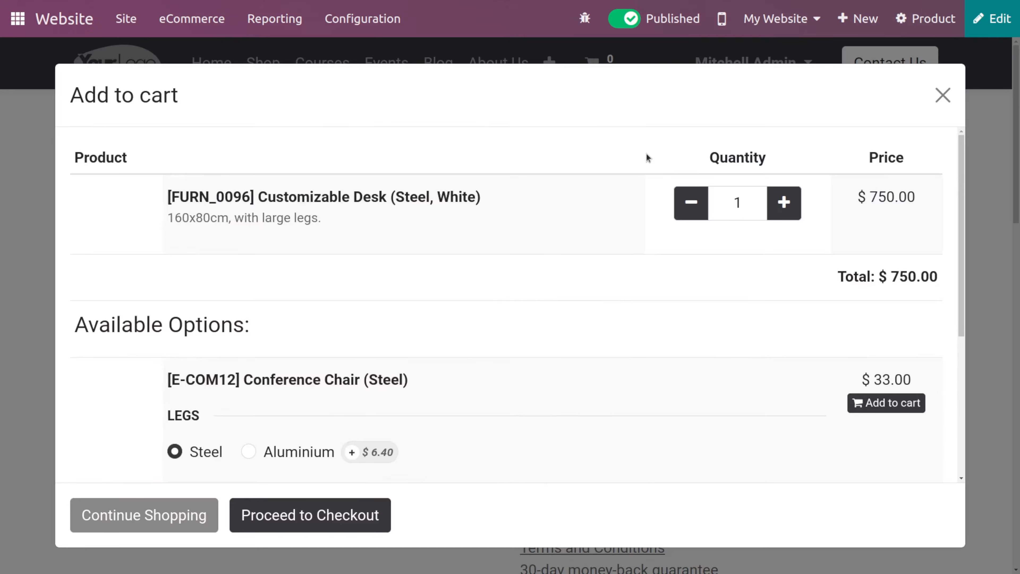
pyautogui.click(322, 516)
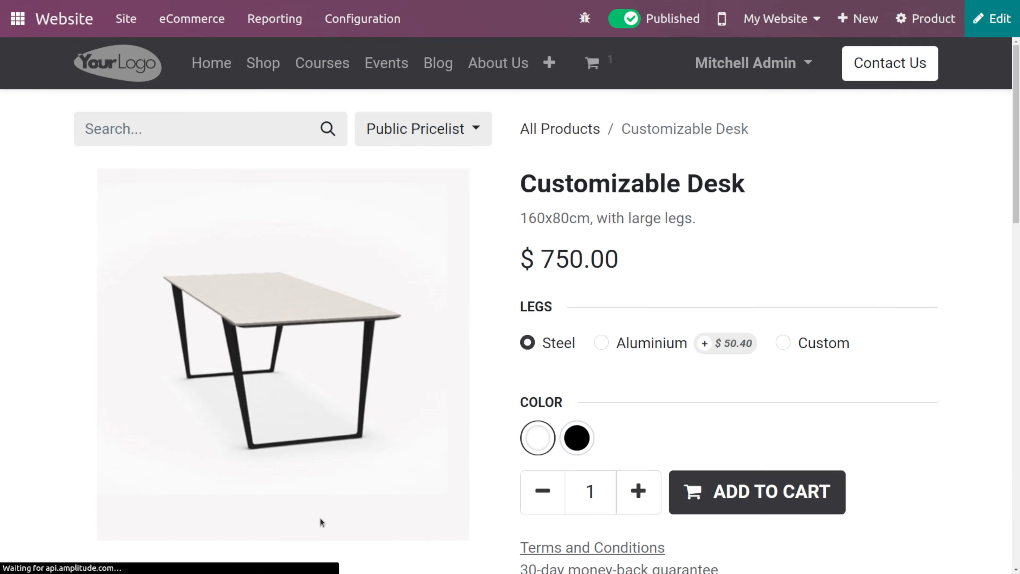
pyautogui.scroll(-5, 624, 443)
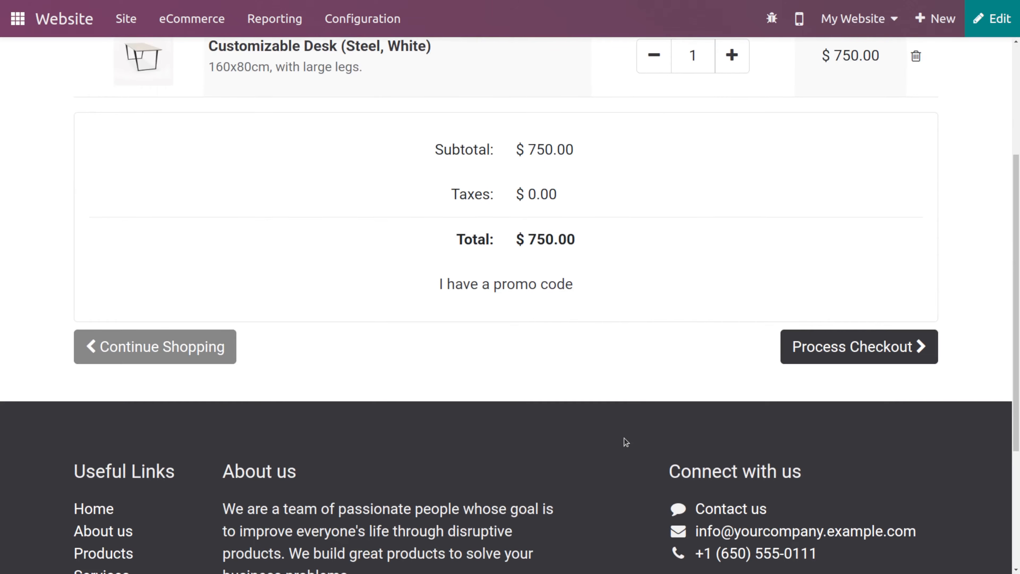
pyautogui.click(879, 351)
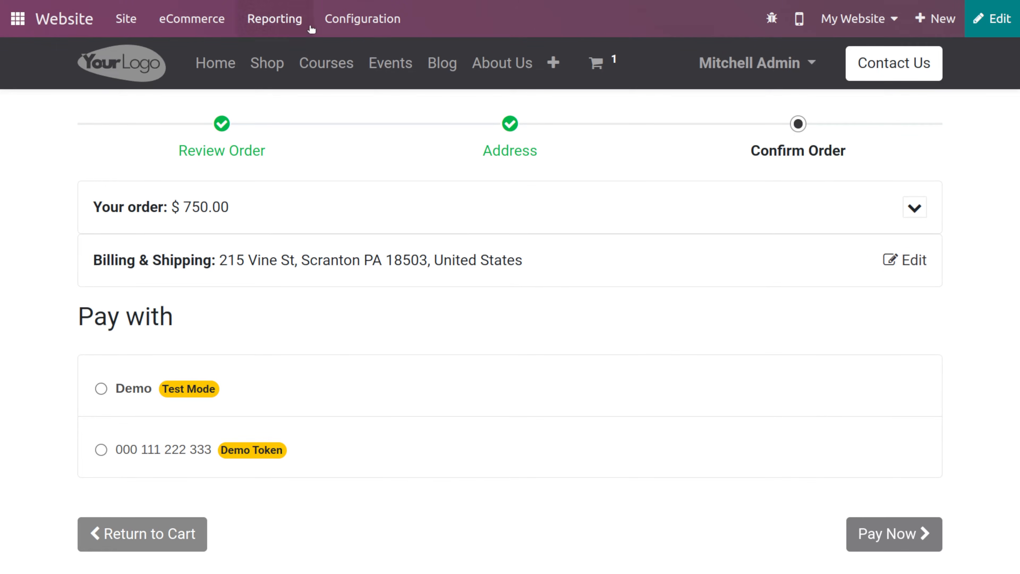
# - Open the Payment Icons list from the website configuration
pyautogui.click(83, 21)
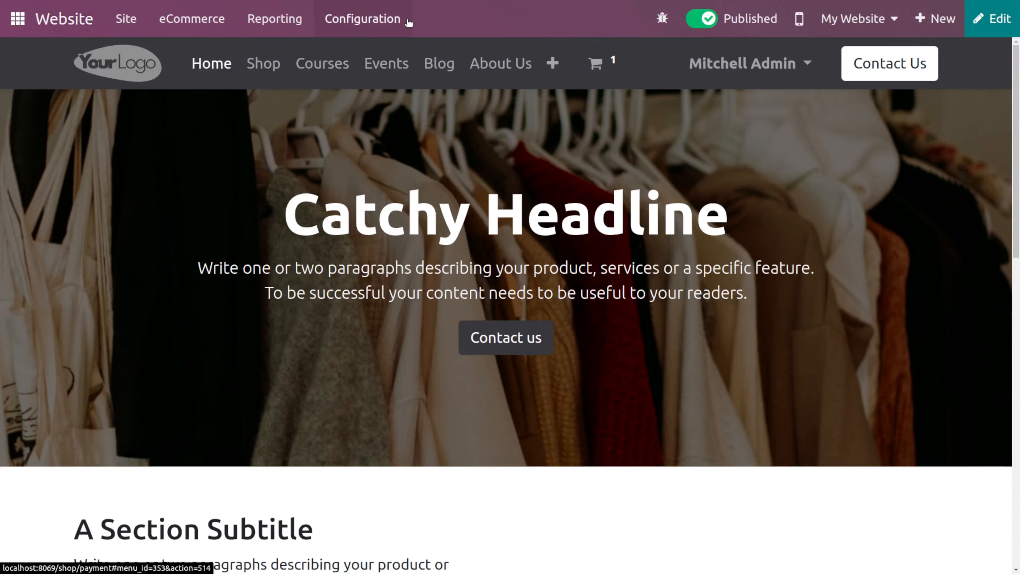
pyautogui.click(402, 19)
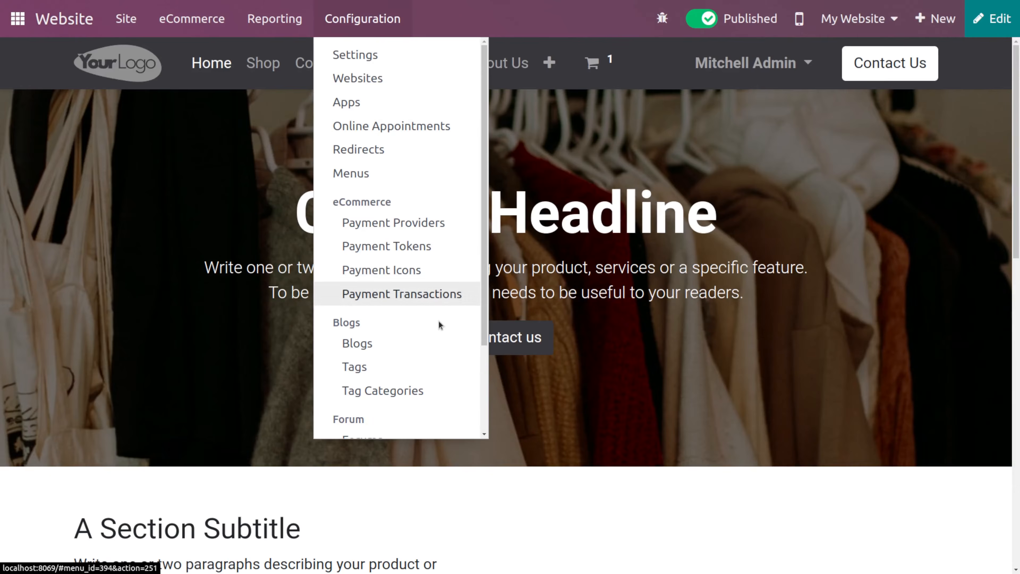
pyautogui.click(402, 273)
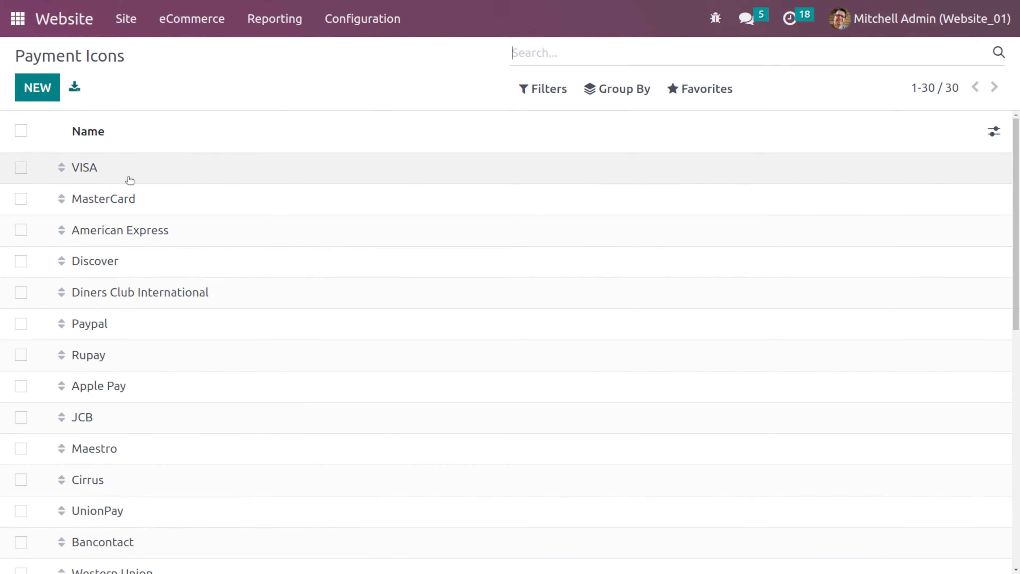
# - Scroll through the list of payment icons
pyautogui.scroll(-6, 129, 180)
pyautogui.scroll(5, 128, 180)
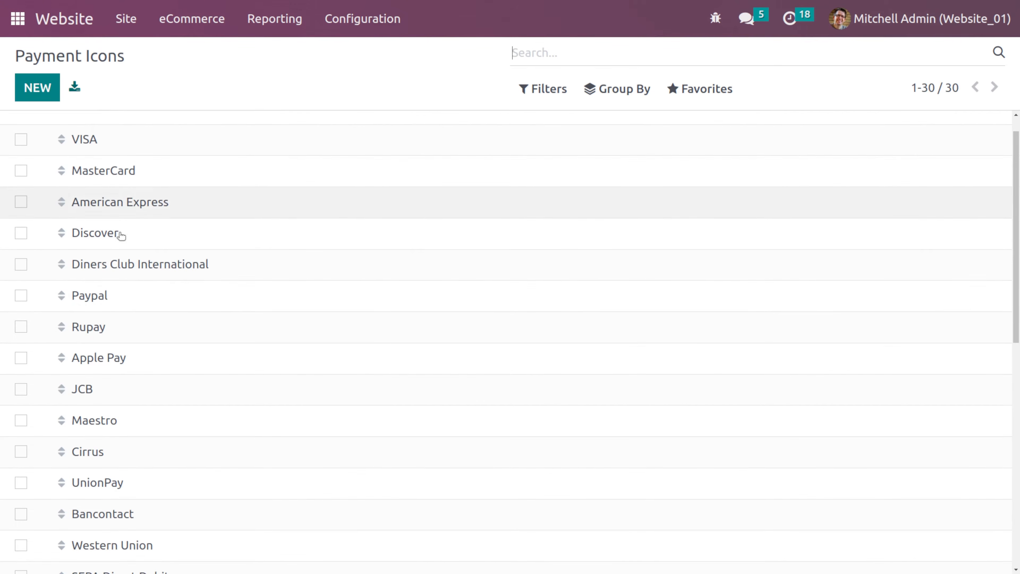
pyautogui.scroll(-10, 119, 412)
pyautogui.scroll(6, 154, 144)
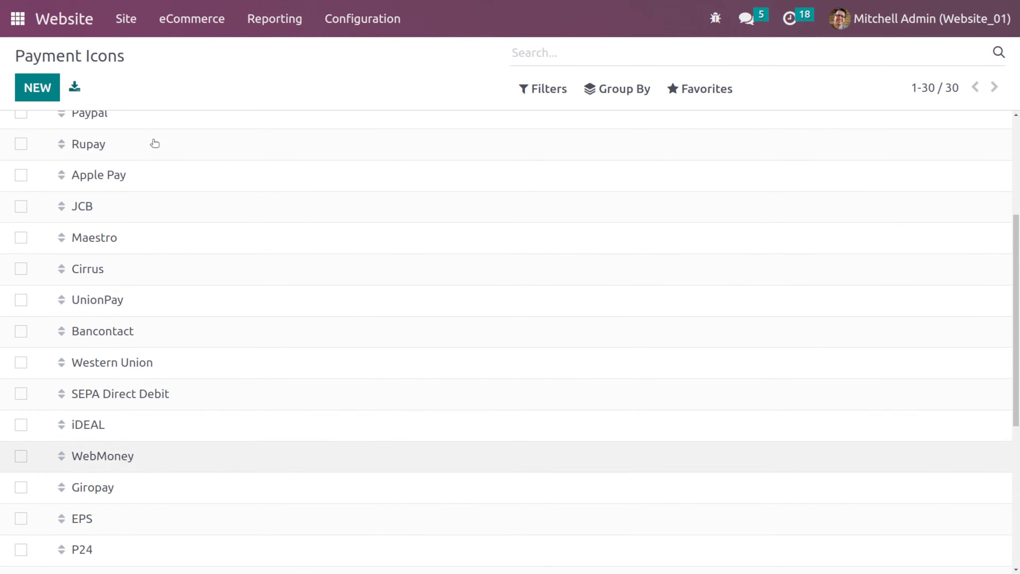
pyautogui.scroll(5, 136, 172)
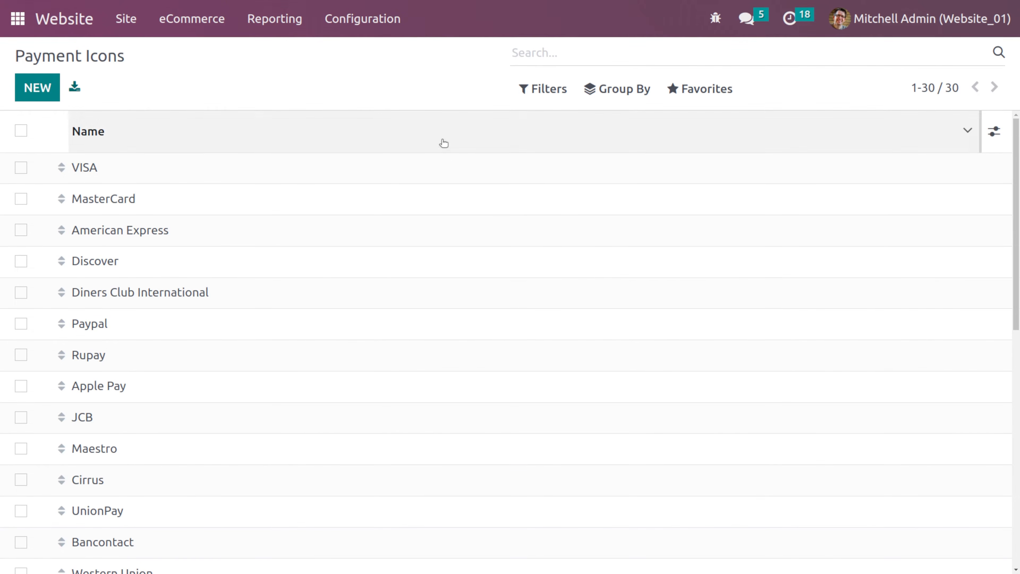
# - Open the payment transactions and view the confirmed Demo transaction
pyautogui.click(346, 35)
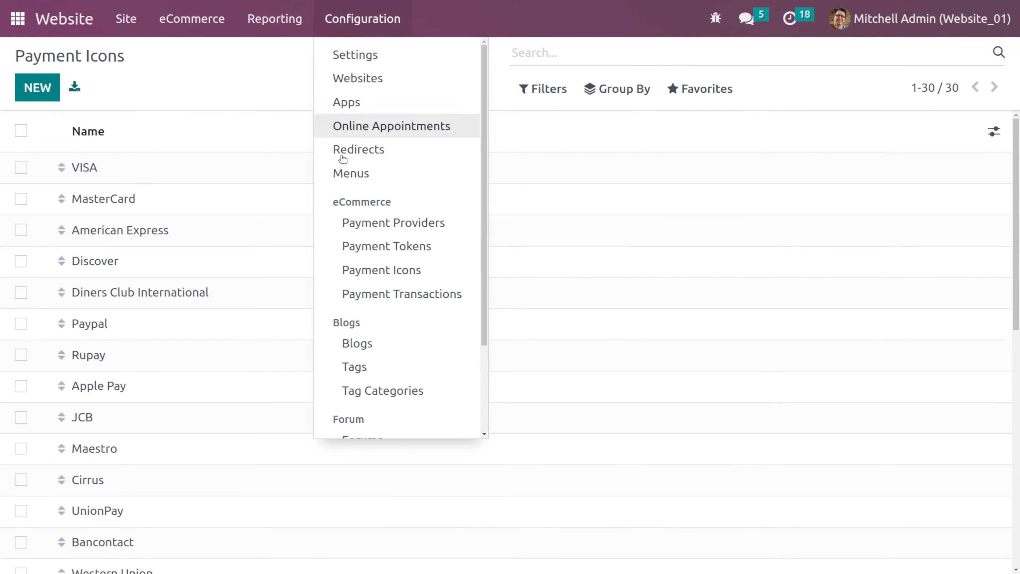
pyautogui.click(369, 293)
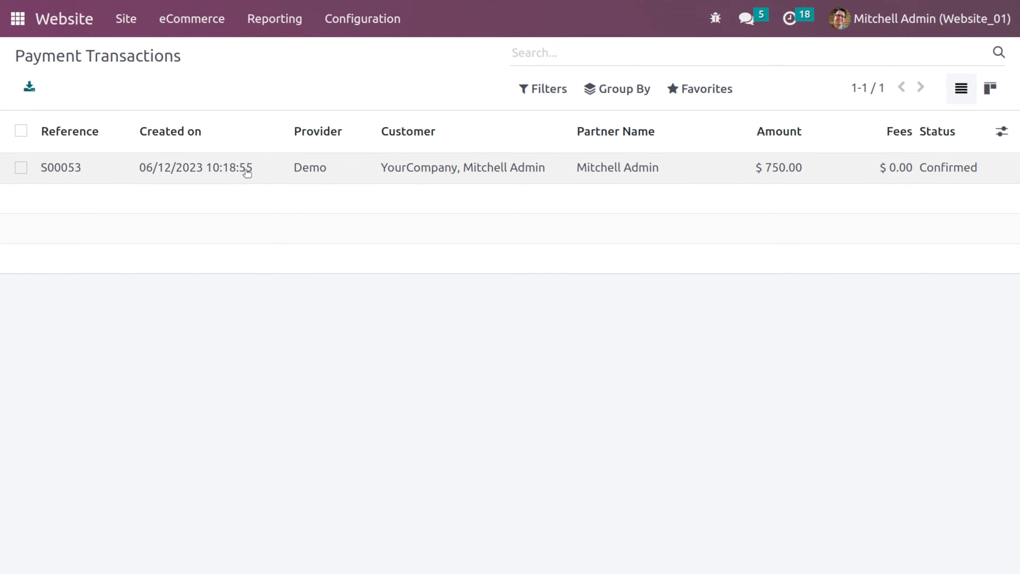
pyautogui.click(132, 180)
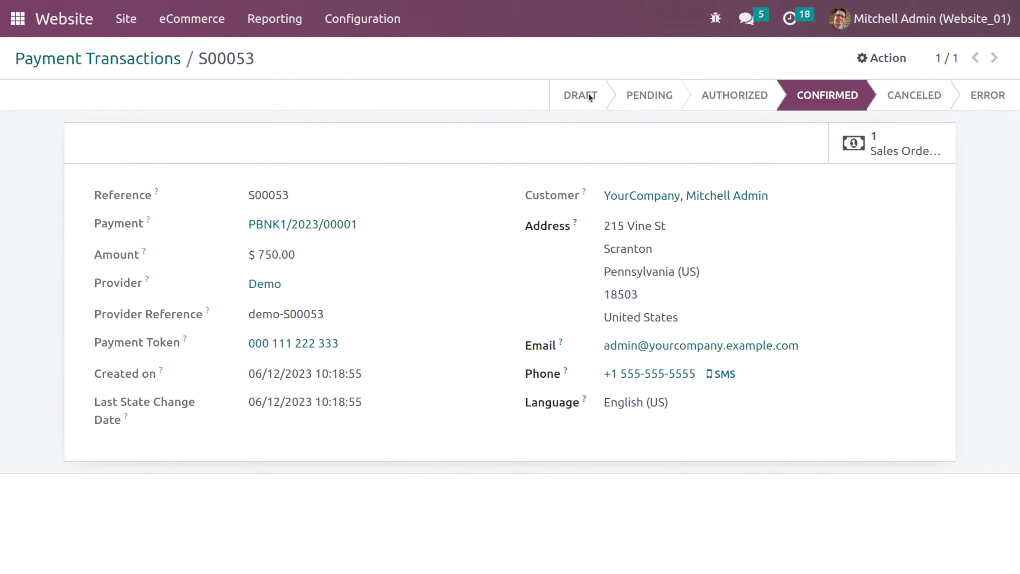
# - Open the Blogs list from the website configuration and create a new blog named Clothing Trends
pyautogui.click(384, 28)
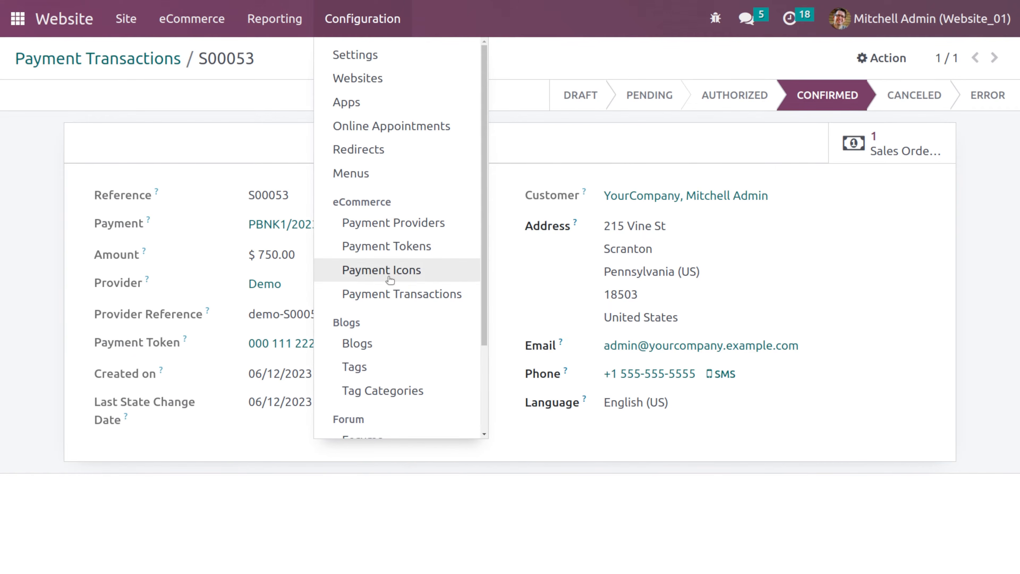
pyautogui.scroll(-3, 387, 301)
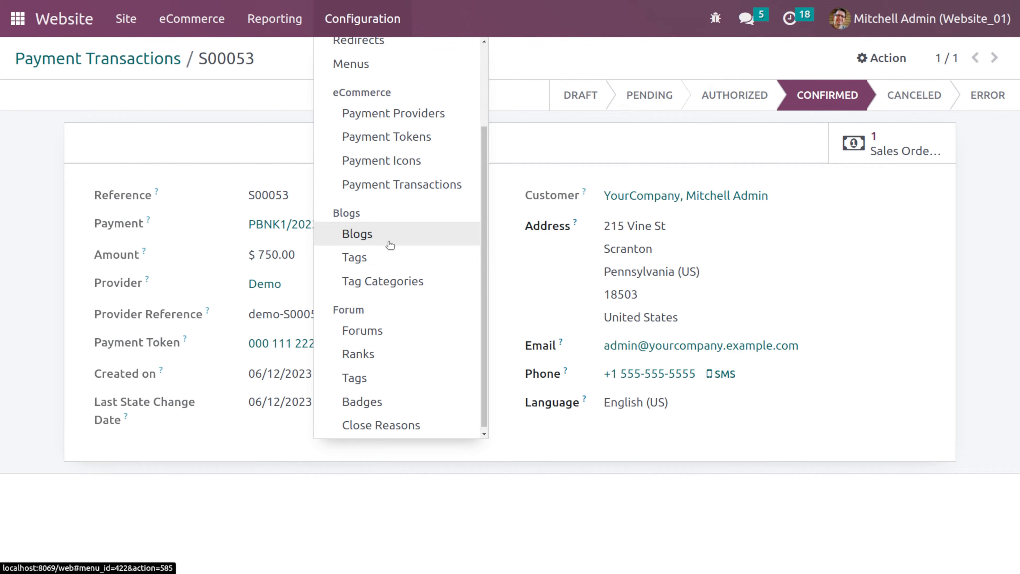
pyautogui.click(389, 244)
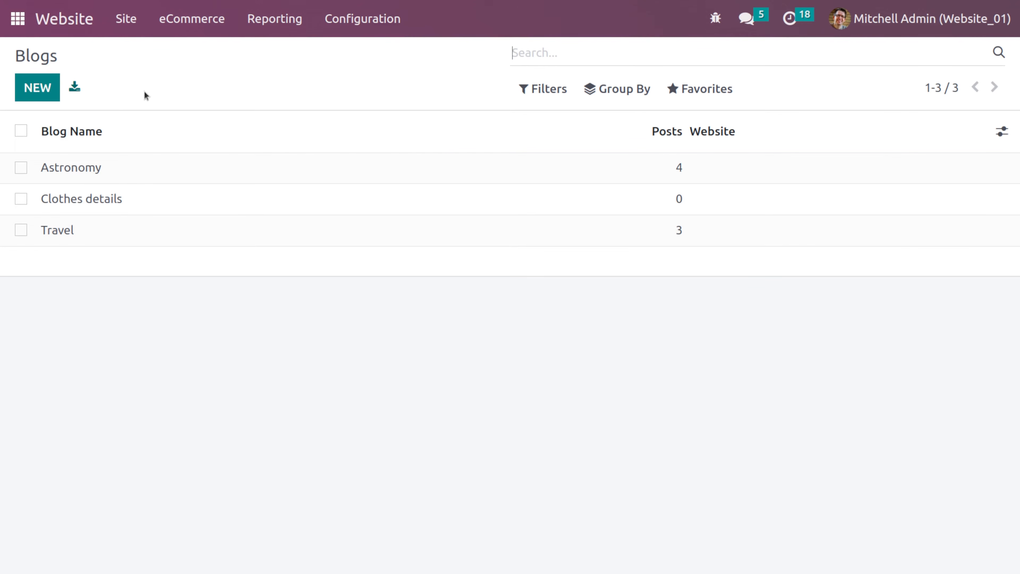
pyautogui.moveTo(120, 144)
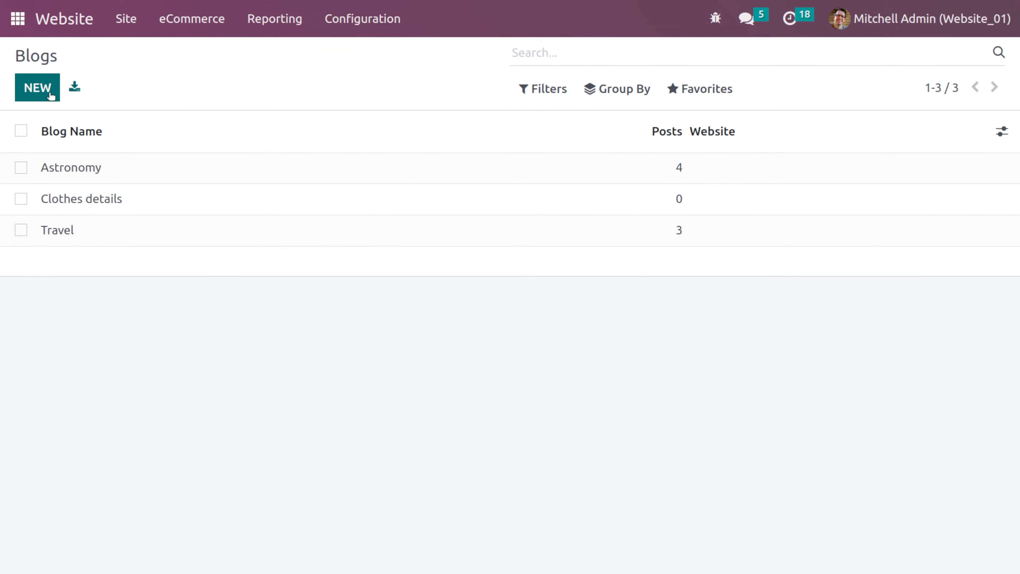
pyautogui.click(37, 88)
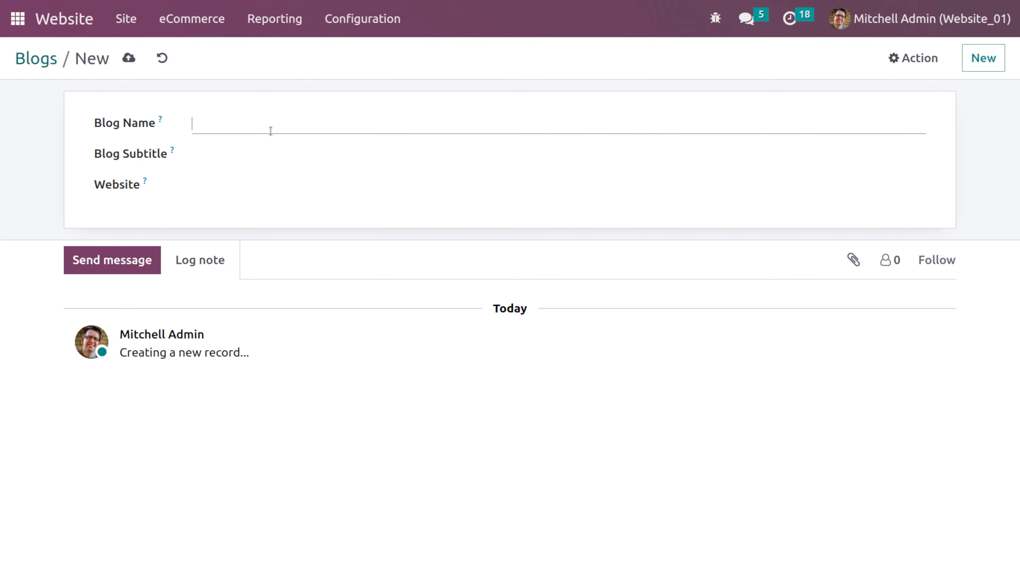
pyautogui.write('Clothing Trends')
# - Set the blog subtitle to Trends and its website to My Website, then save
pyautogui.click(283, 157)
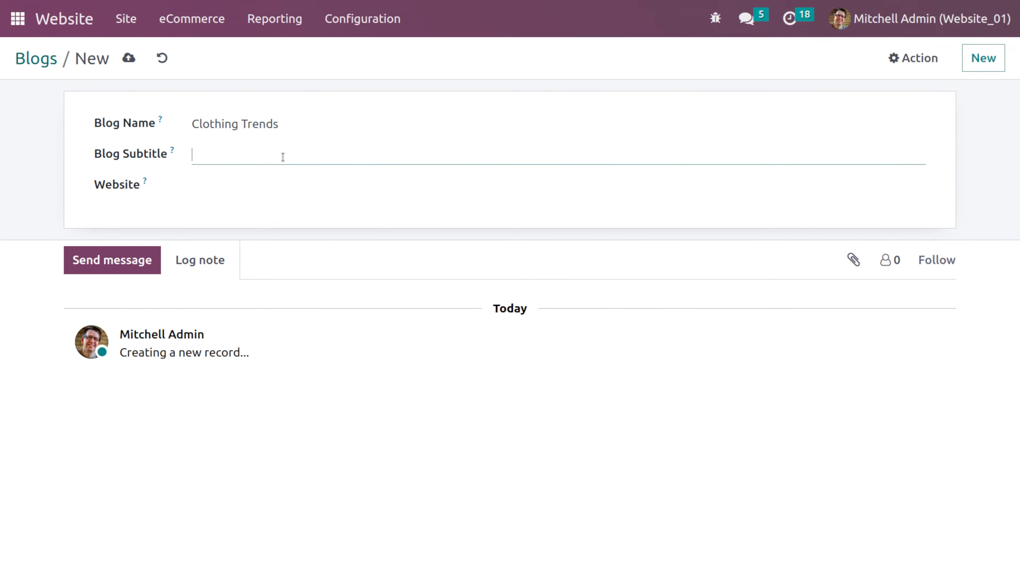
pyautogui.write('Trends')
pyautogui.click(248, 182)
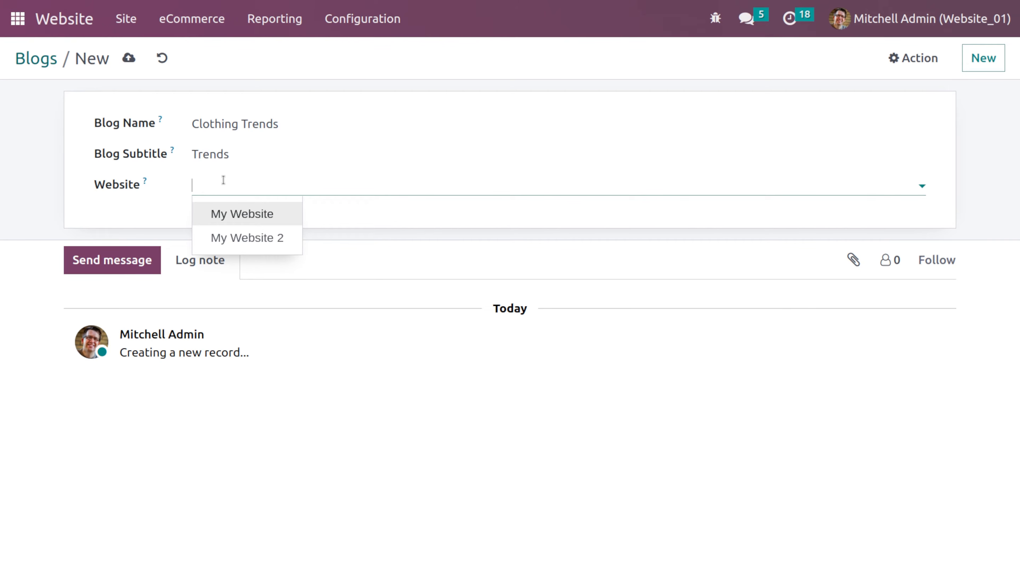
pyautogui.click(253, 213)
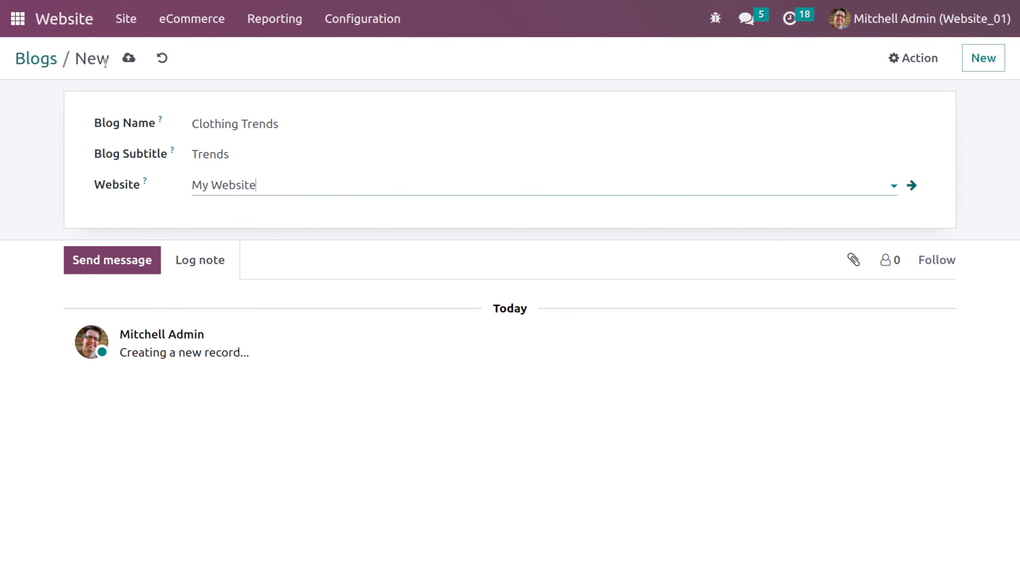
pyautogui.click(127, 58)
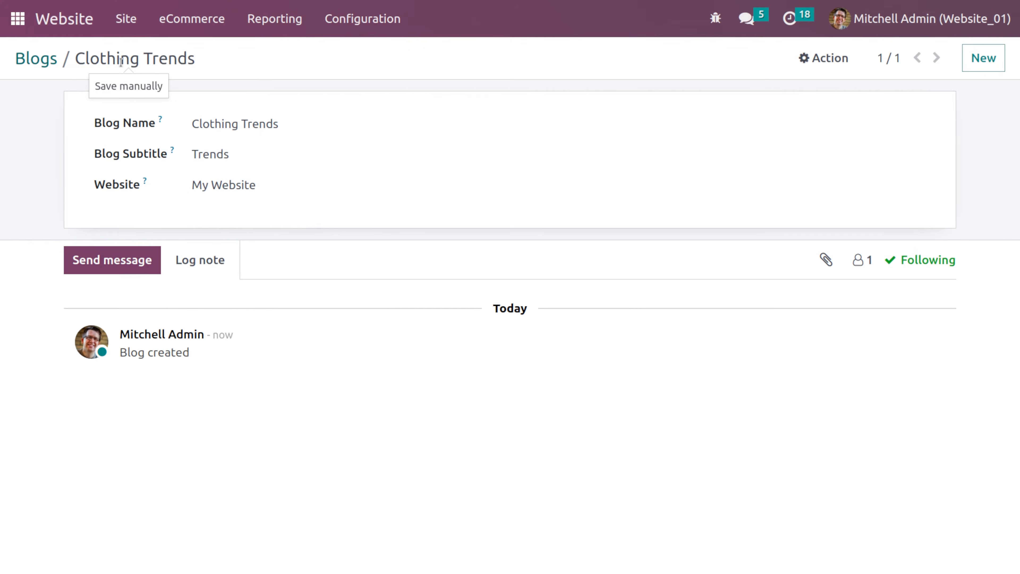
# - Go to the website's blog page and open the Clothing Trends blog
pyautogui.click(37, 59)
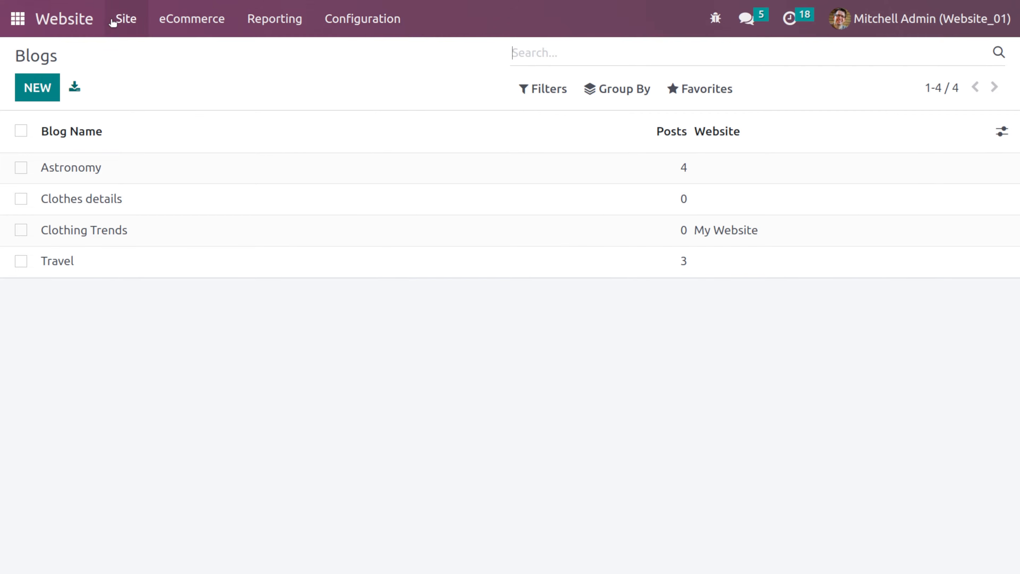
pyautogui.click(83, 19)
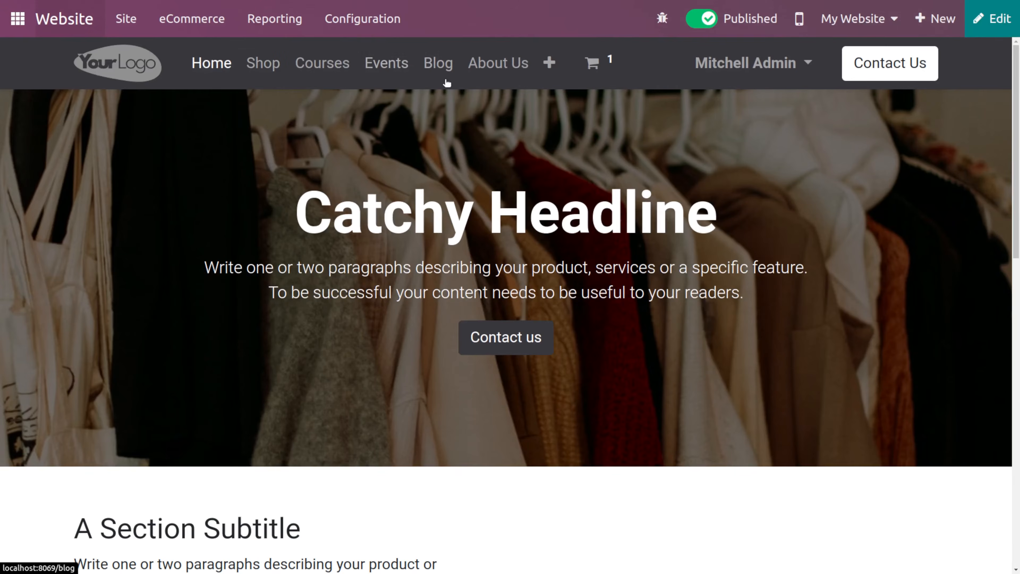
pyautogui.click(438, 63)
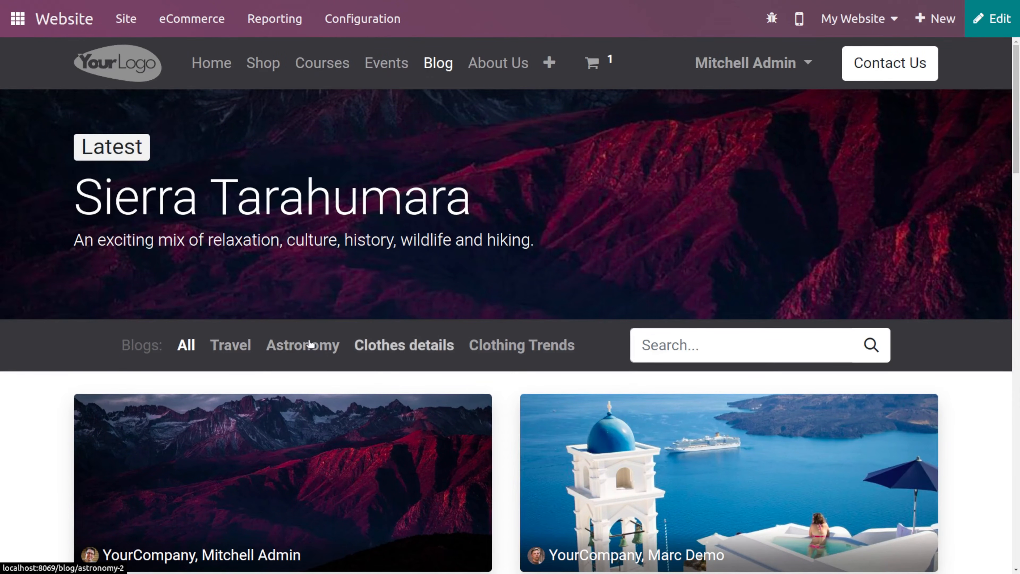
pyautogui.click(536, 345)
pyautogui.scroll(-5, 536, 348)
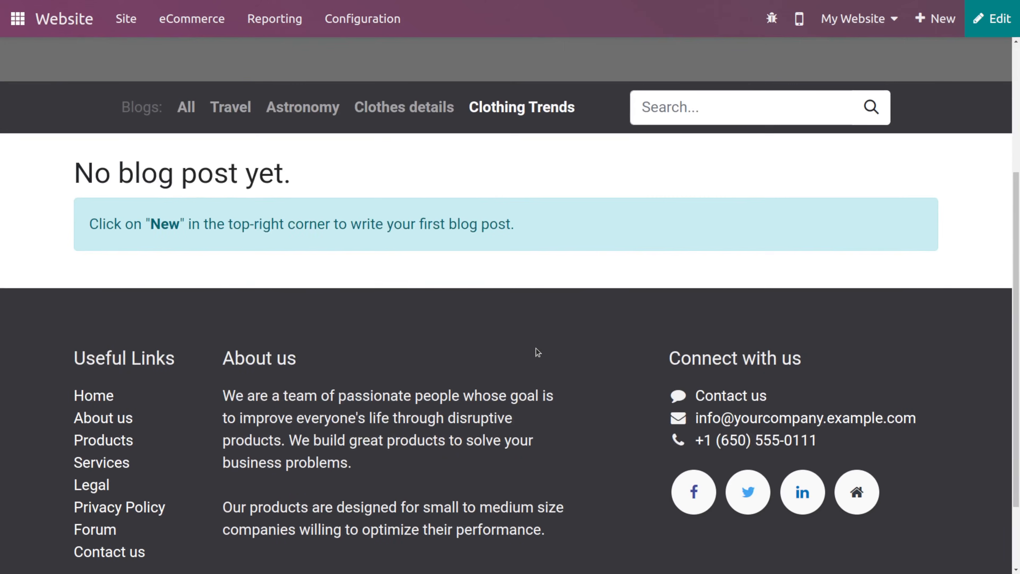
pyautogui.scroll(3, 391, 281)
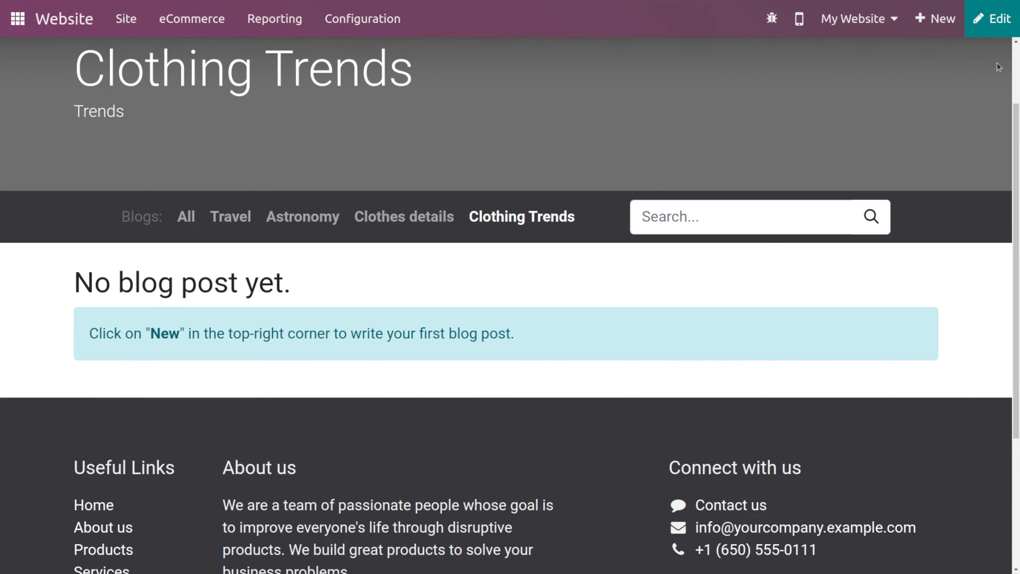
# - Create a new blog post titled testing in the Clothing Trends blog
pyautogui.click(939, 18)
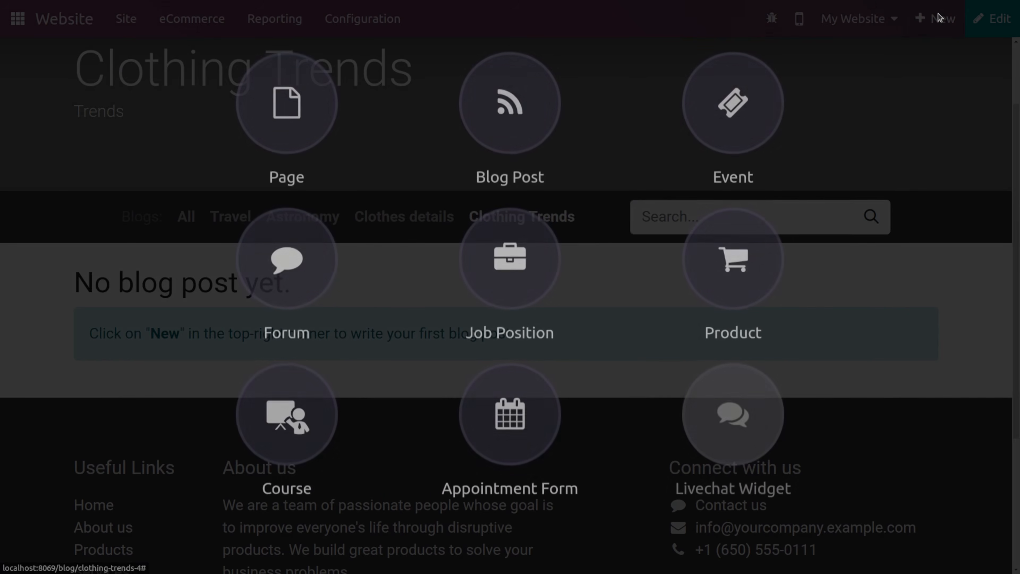
pyautogui.click(504, 133)
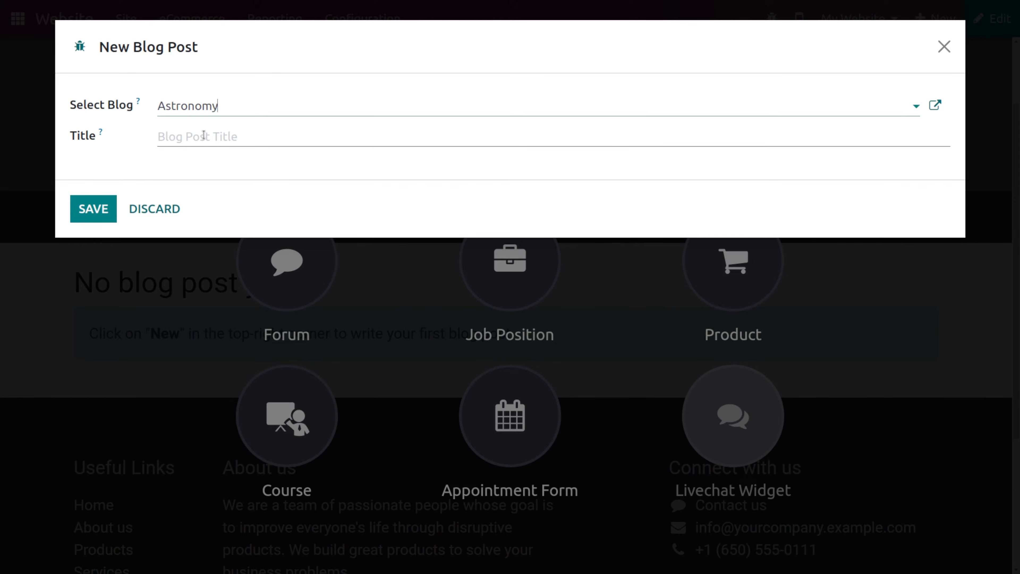
pyautogui.click(204, 135)
pyautogui.click(245, 97)
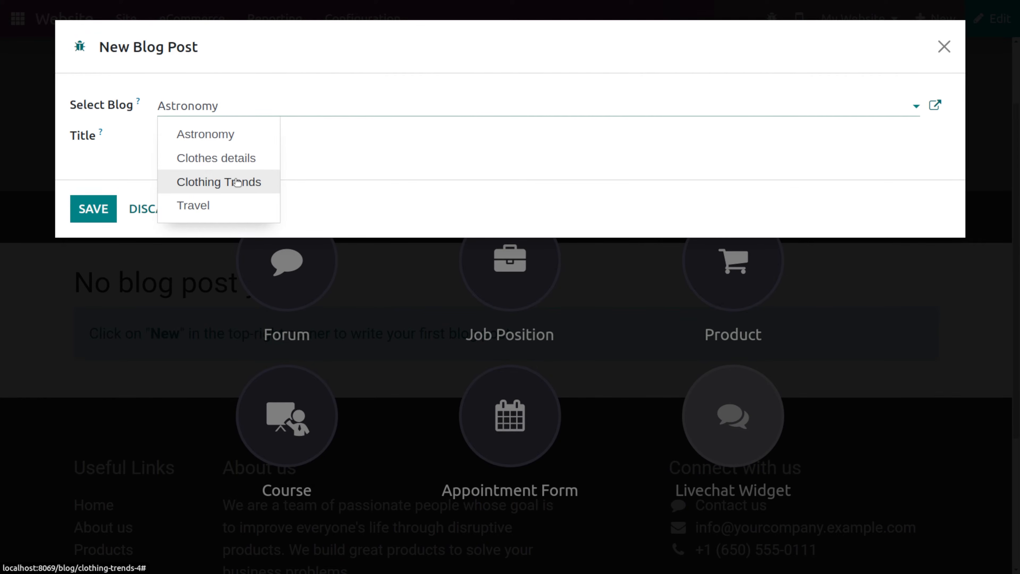
pyautogui.click(235, 182)
pyautogui.click(214, 137)
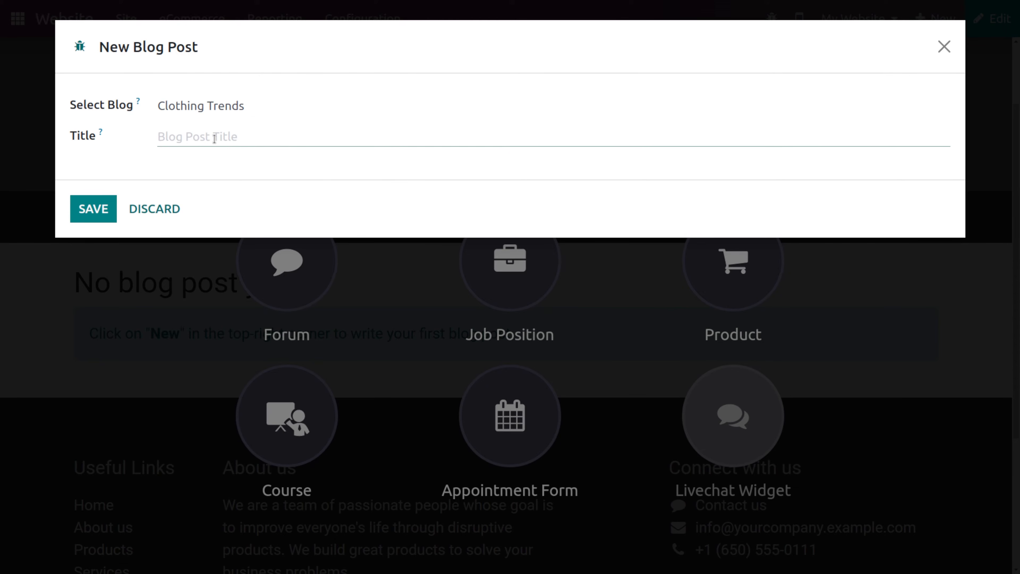
pyautogui.write('testing')
pyautogui.click(93, 207)
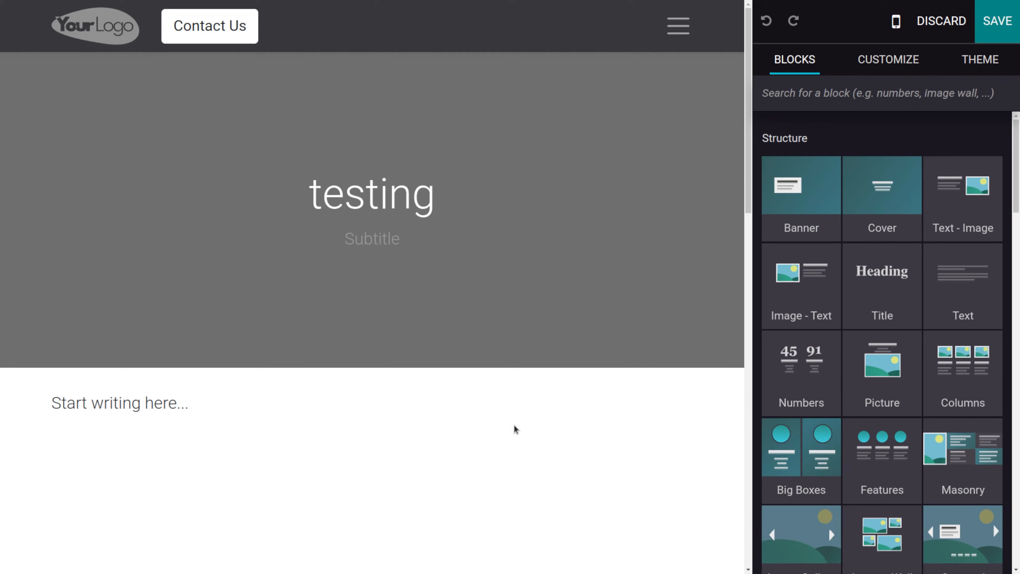
# - Save the blog post and publish it
pyautogui.click(996, 17)
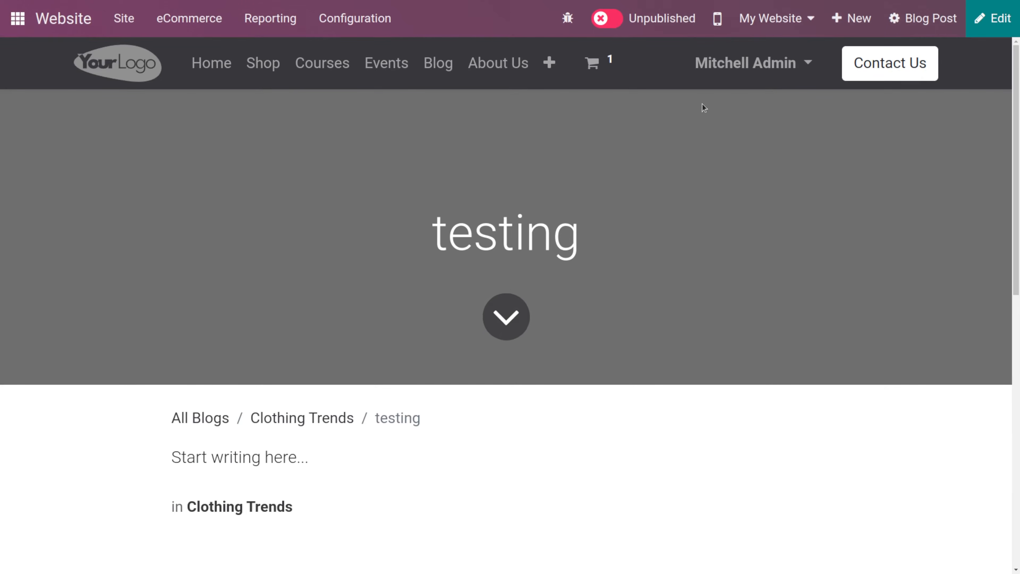
pyautogui.click(608, 24)
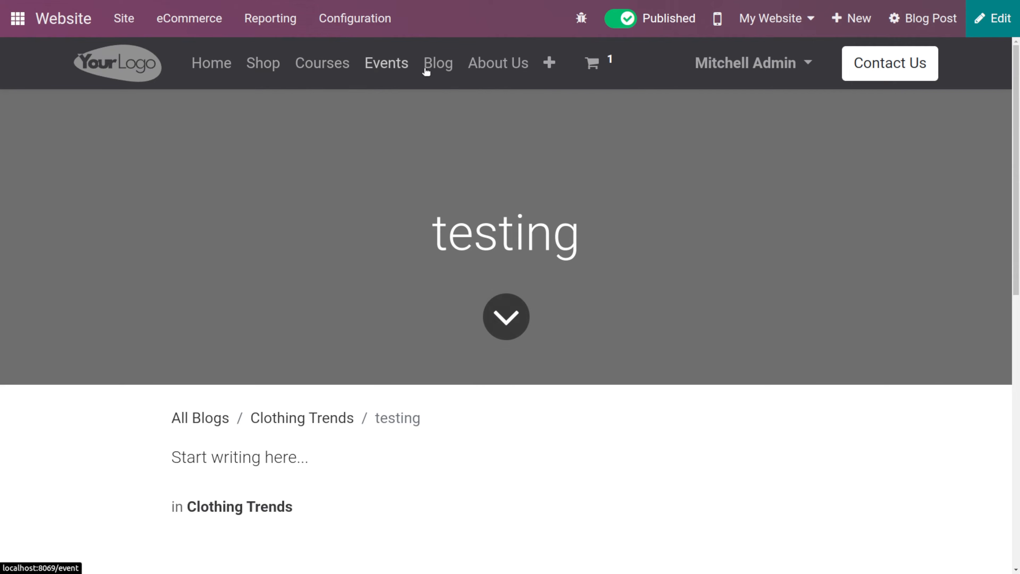
# - View the posts listed under the Clothing Trends blog on the website
pyautogui.click(438, 72)
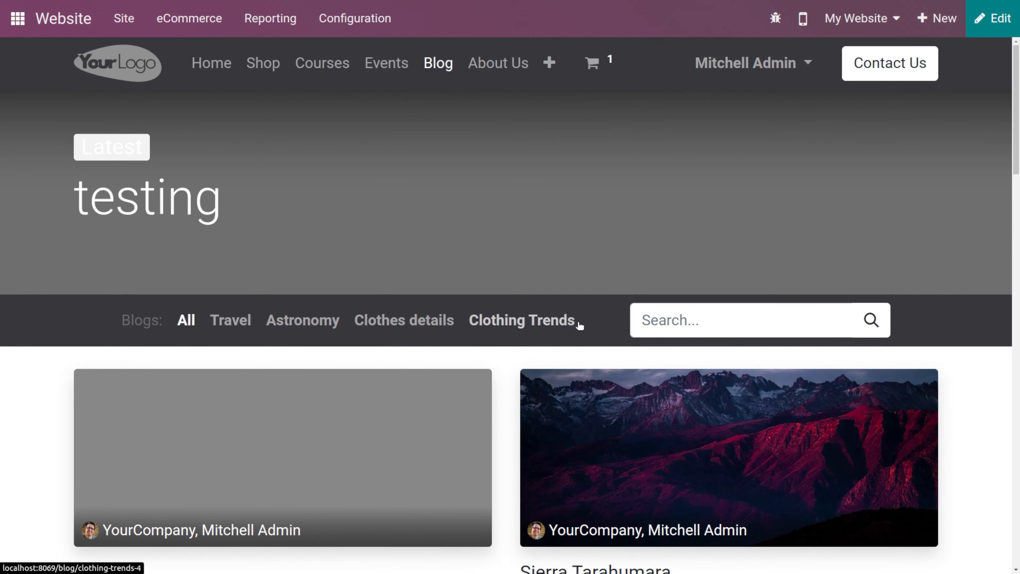
pyautogui.click(519, 323)
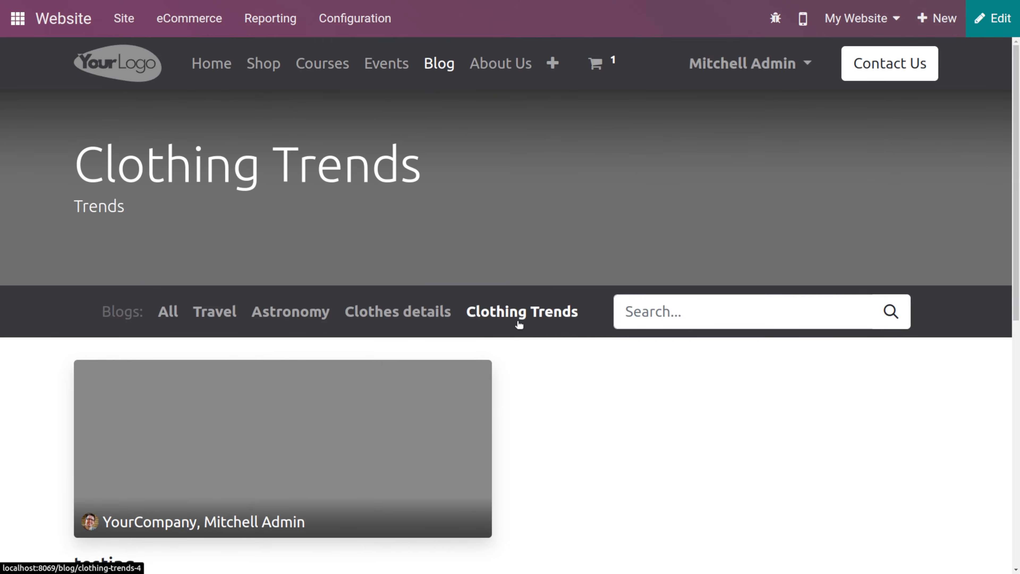
pyautogui.scroll(-1, 540, 444)
pyautogui.scroll(-9, 540, 443)
pyautogui.scroll(6, 540, 444)
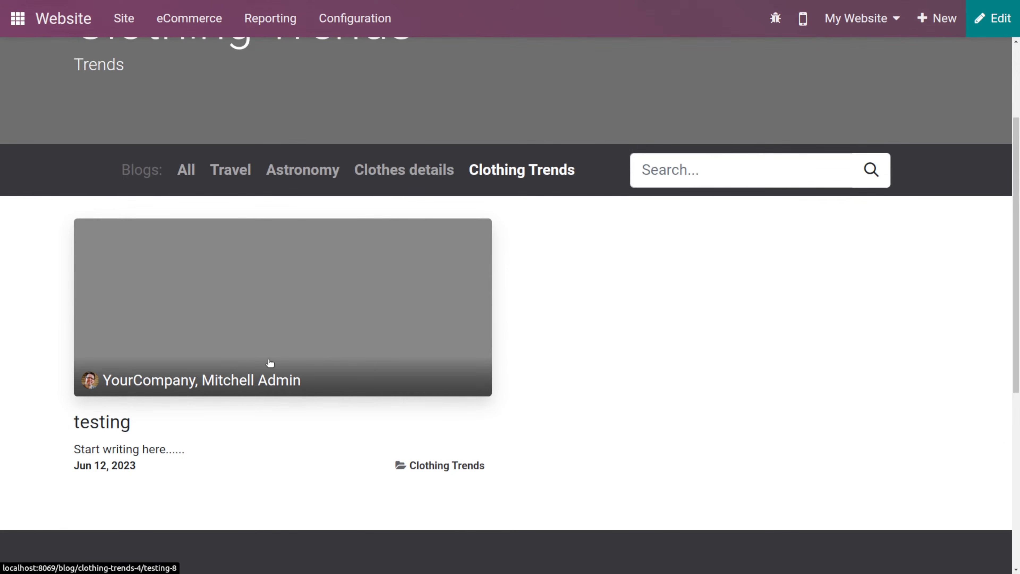
pyautogui.scroll(4, 271, 364)
pyautogui.scroll(-6, 299, 465)
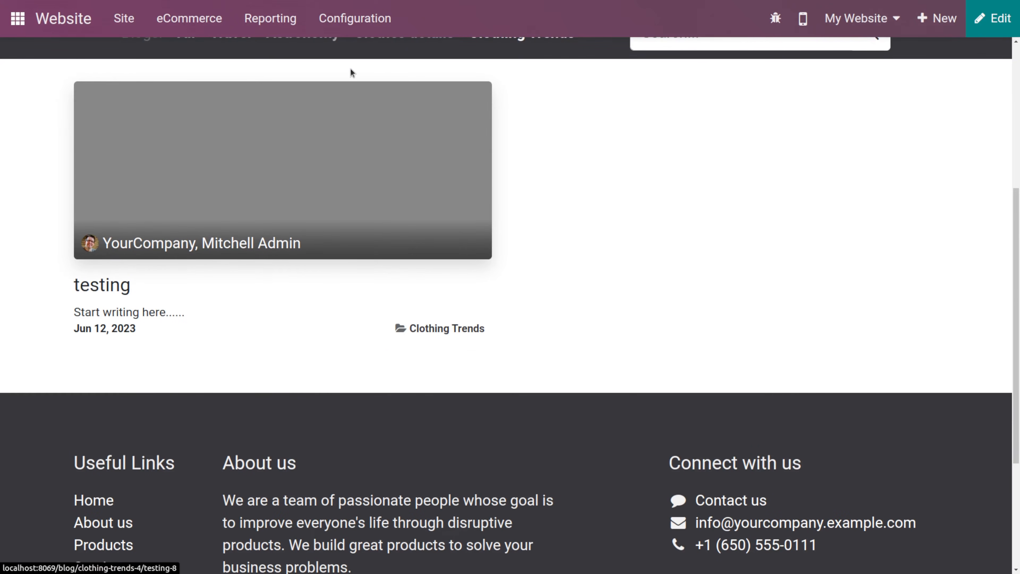
# - Create a new blog tag named clothing and save it
pyautogui.click(357, 27)
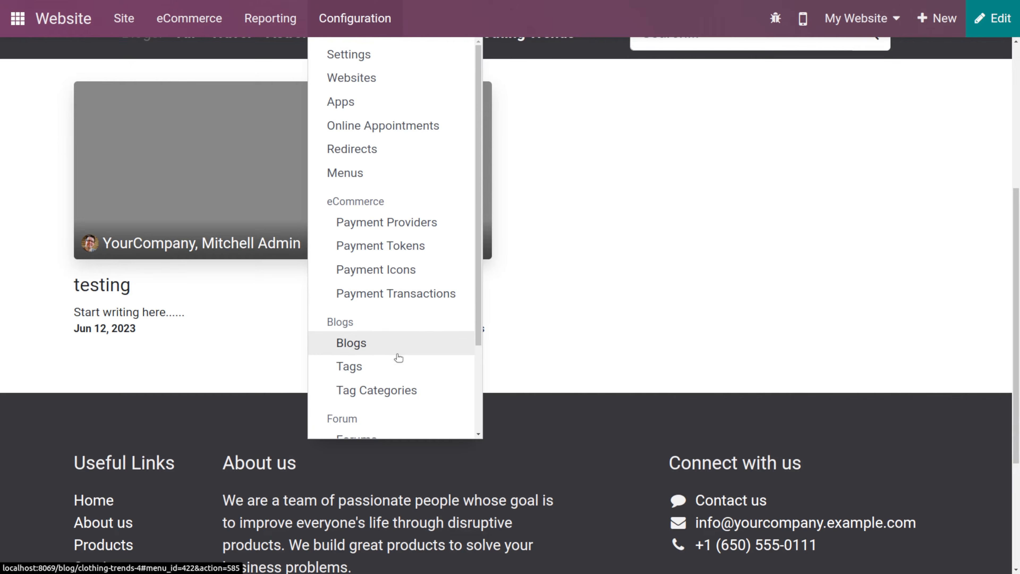
pyautogui.click(398, 367)
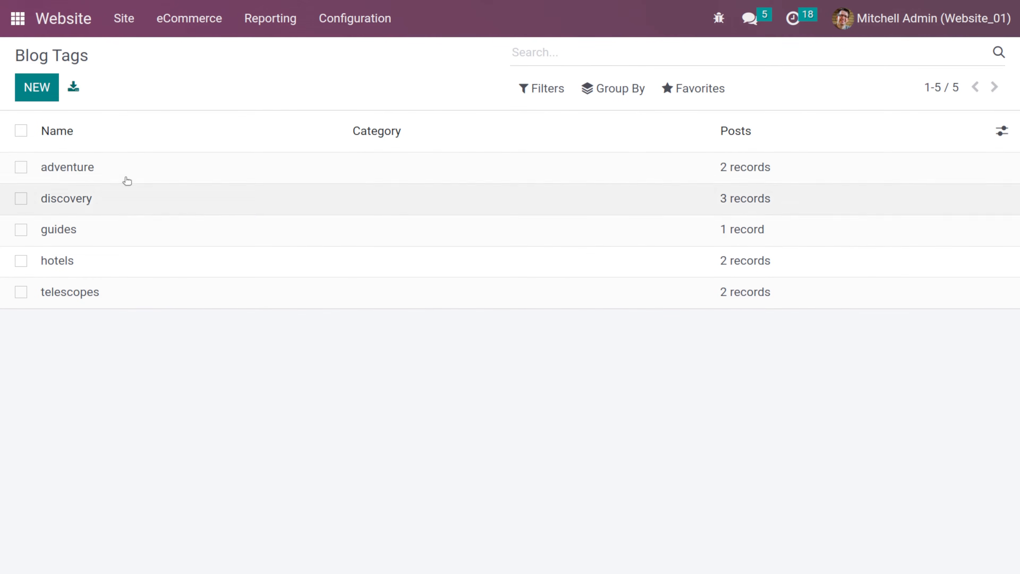
pyautogui.click(43, 85)
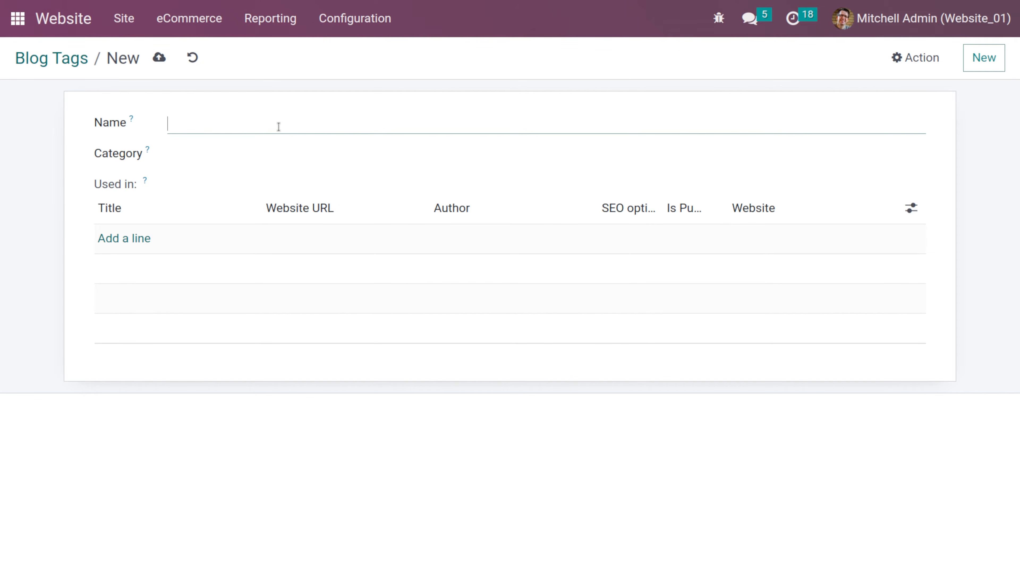
pyautogui.write('clothing')
pyautogui.click(221, 153)
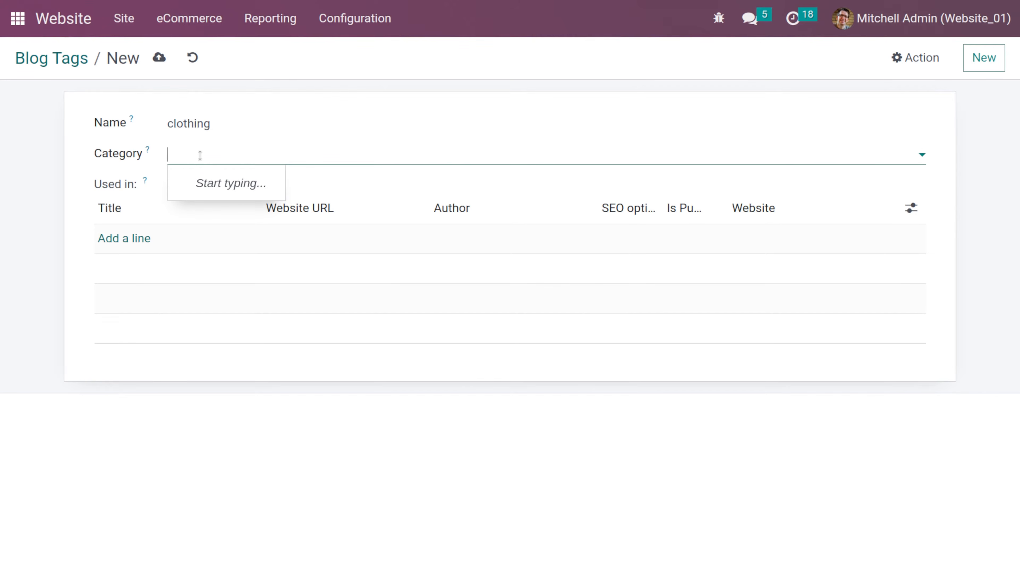
pyautogui.click(116, 241)
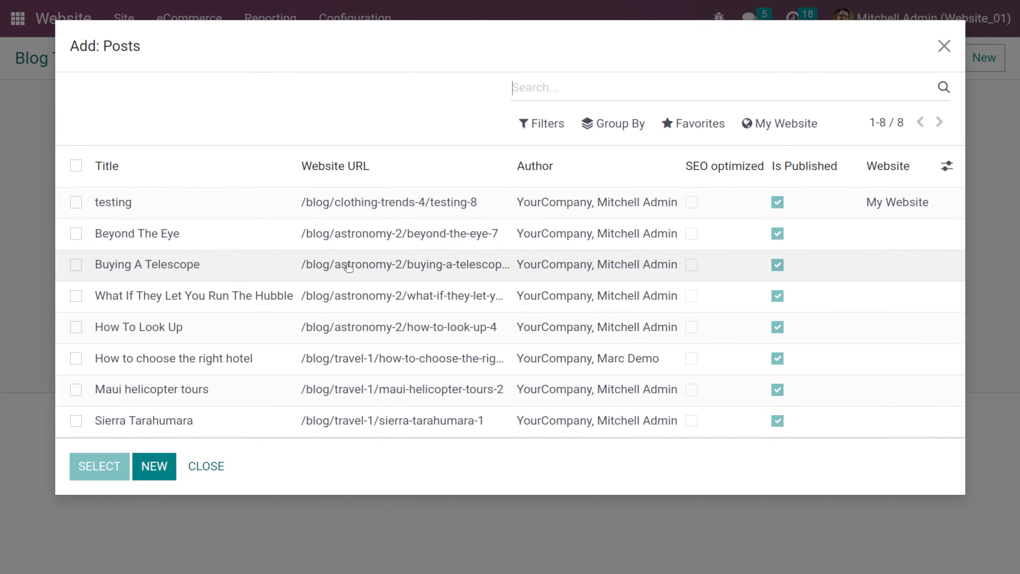
pyautogui.click(218, 468)
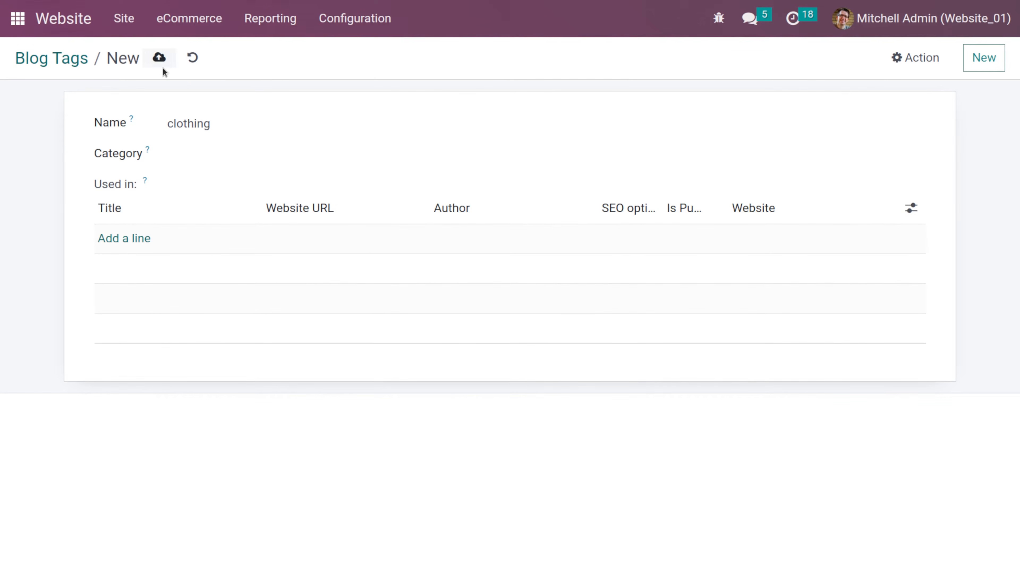
pyautogui.click(161, 67)
pyautogui.click(73, 61)
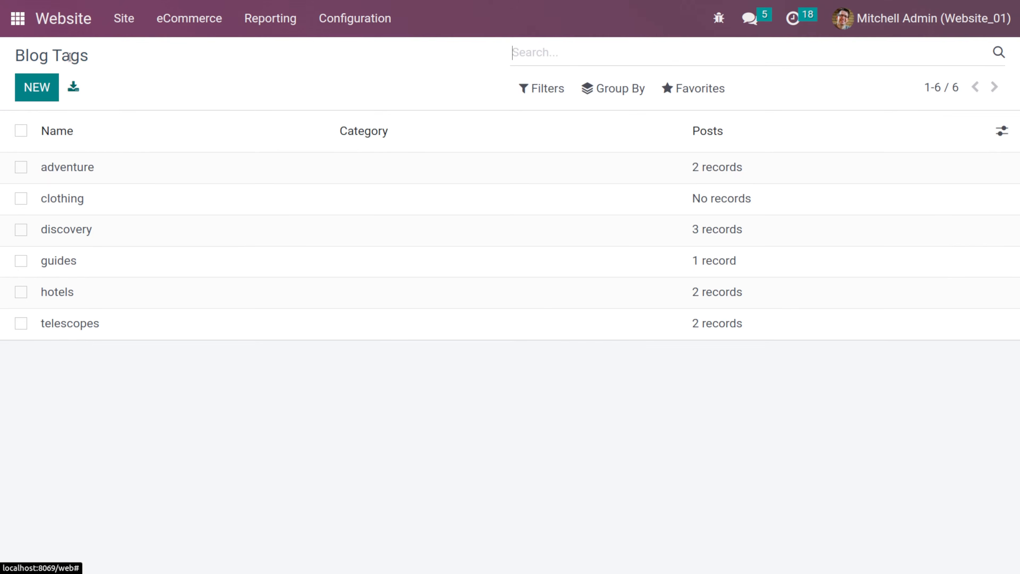
# - Create a new blog tag category named demo and save it
pyautogui.click(367, 22)
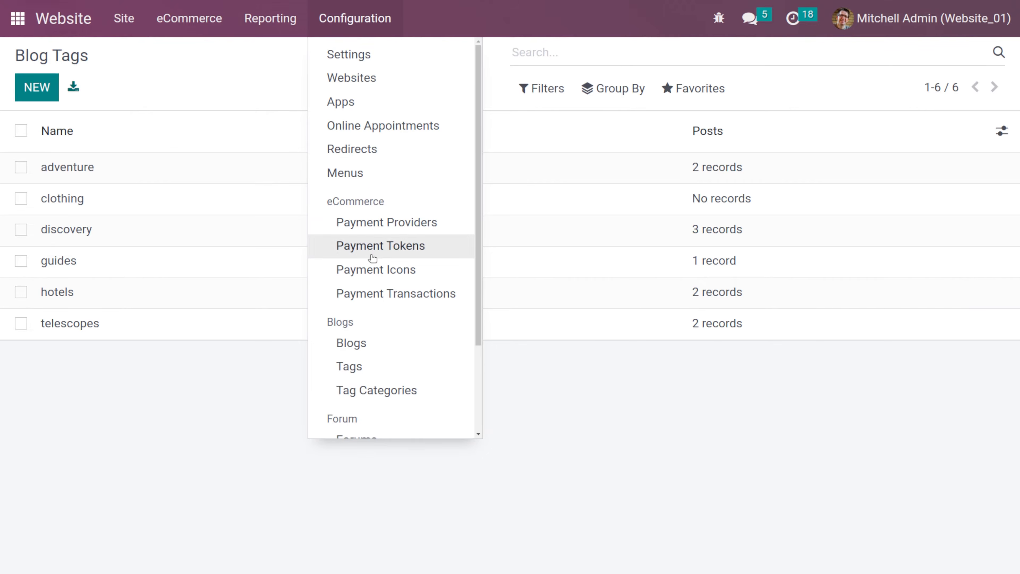
pyautogui.click(366, 394)
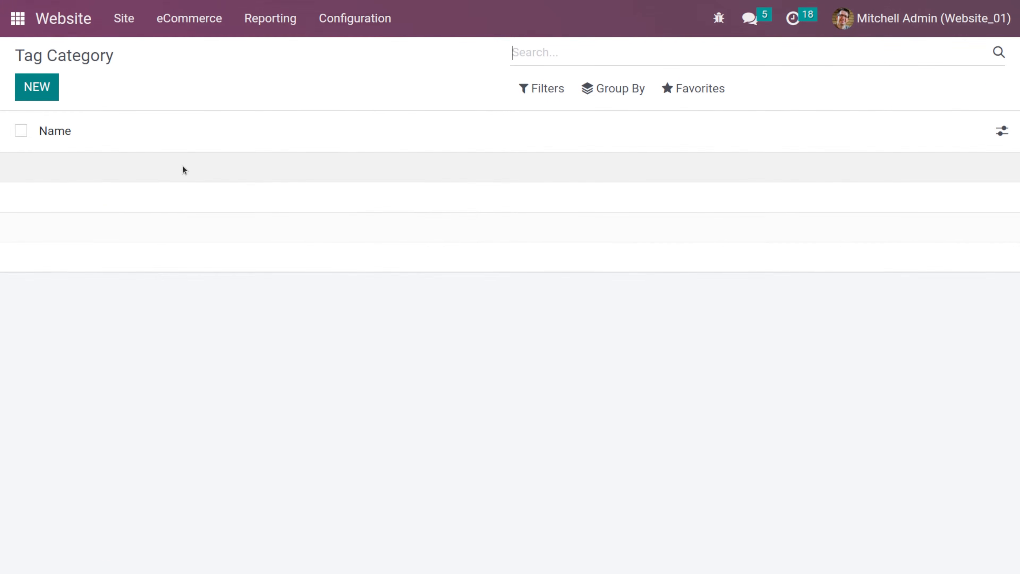
pyautogui.click(53, 92)
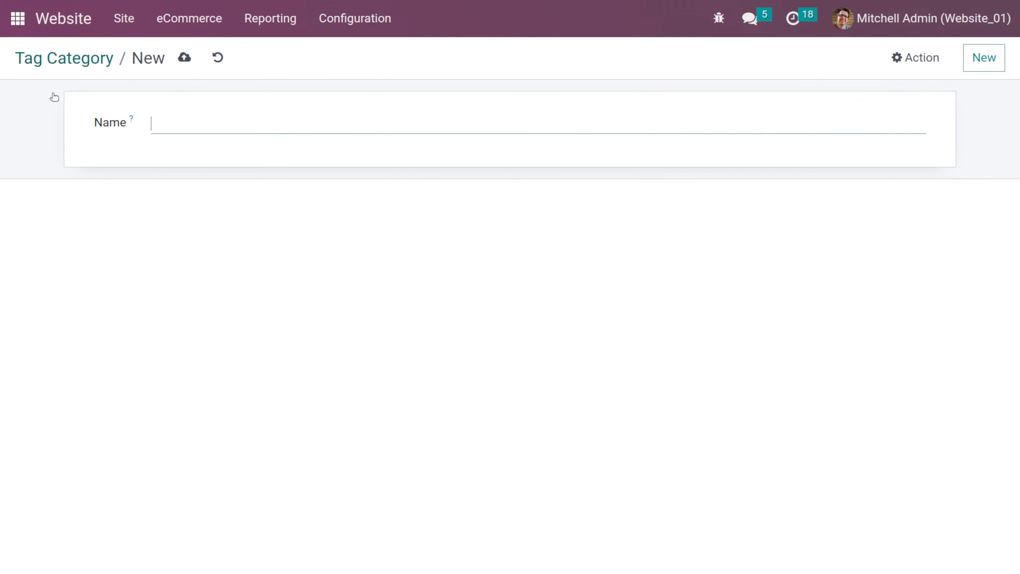
pyautogui.write('demo')
pyautogui.click(184, 58)
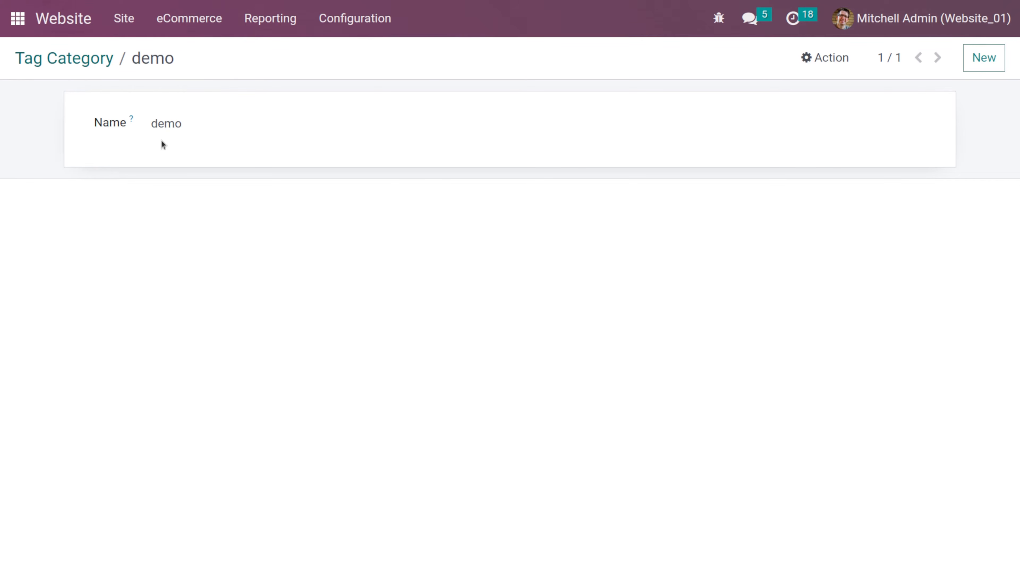
pyautogui.click(66, 48)
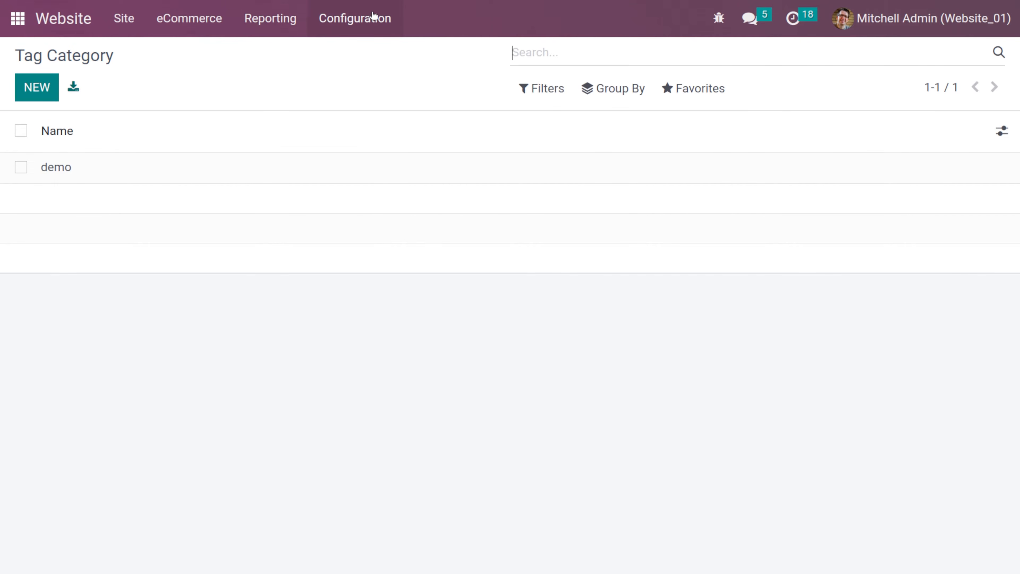
# - Open the clothing blog tag, set its category to demo, and save
pyautogui.click(380, 18)
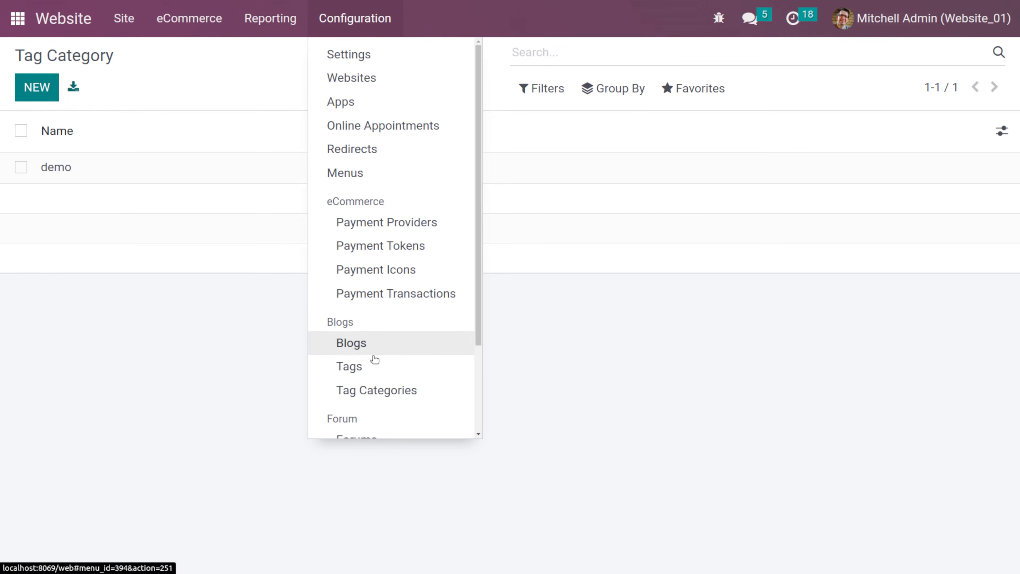
pyautogui.click(373, 365)
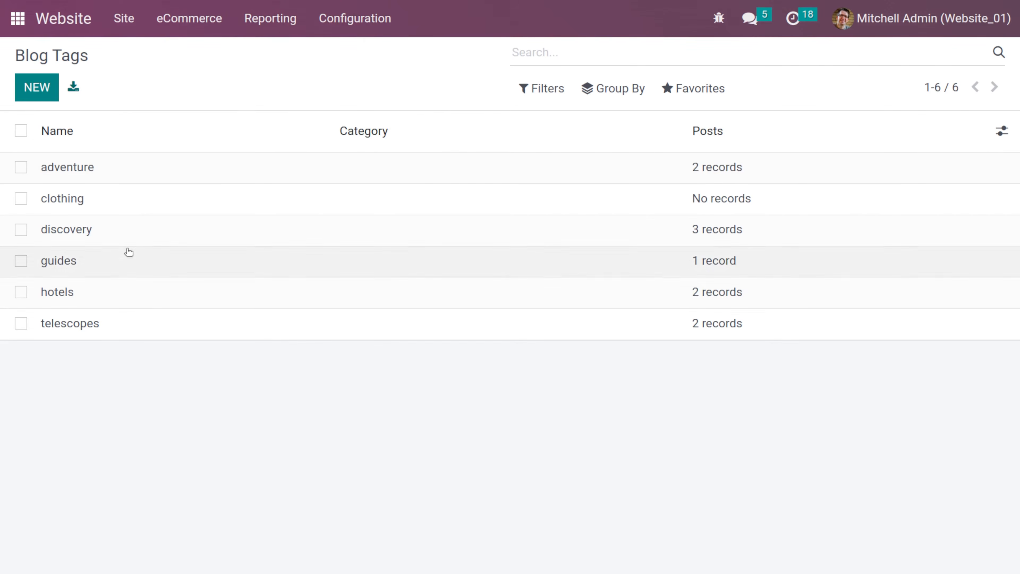
pyautogui.click(128, 201)
pyautogui.click(216, 155)
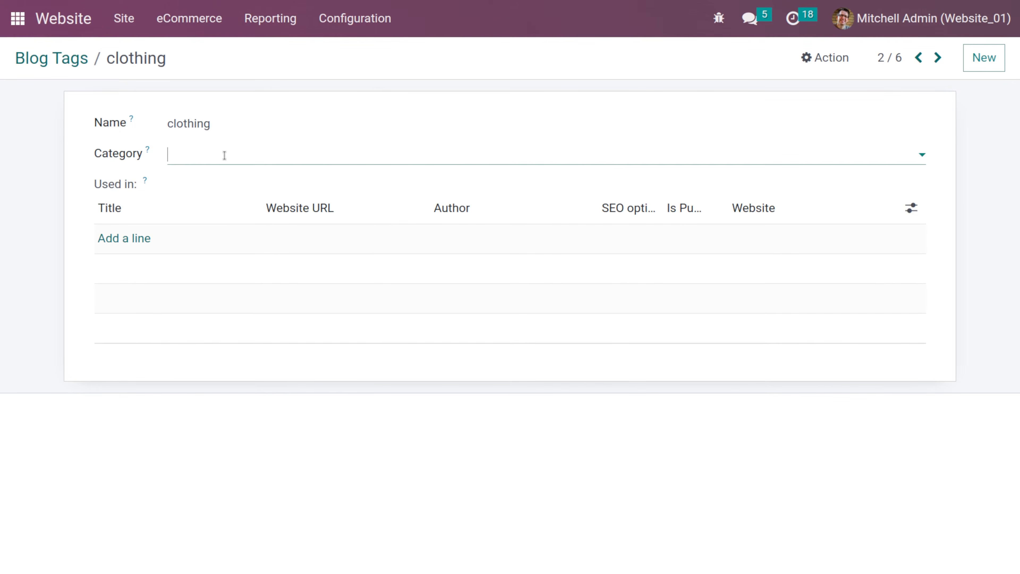
pyautogui.click(225, 182)
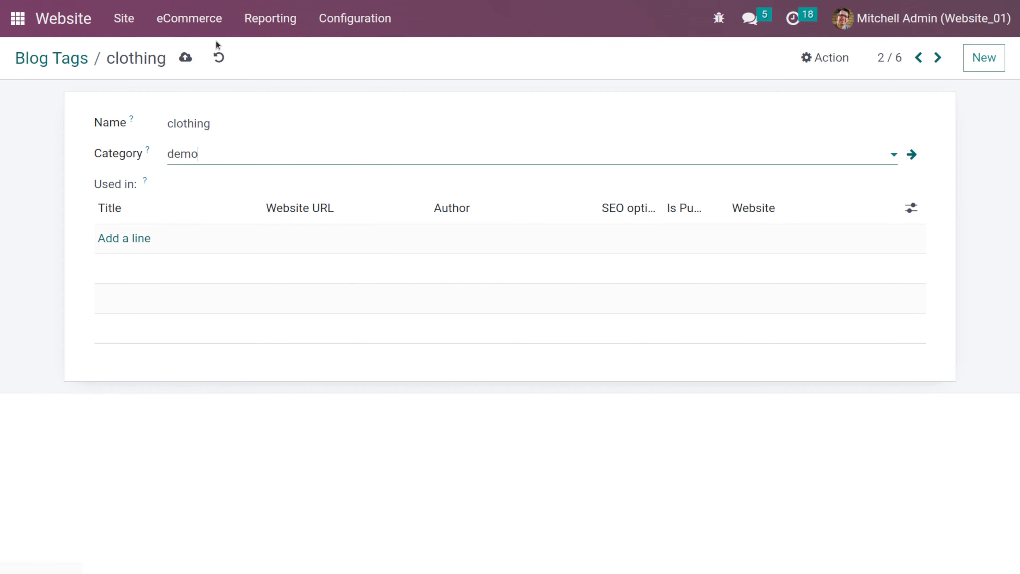
pyautogui.click(190, 56)
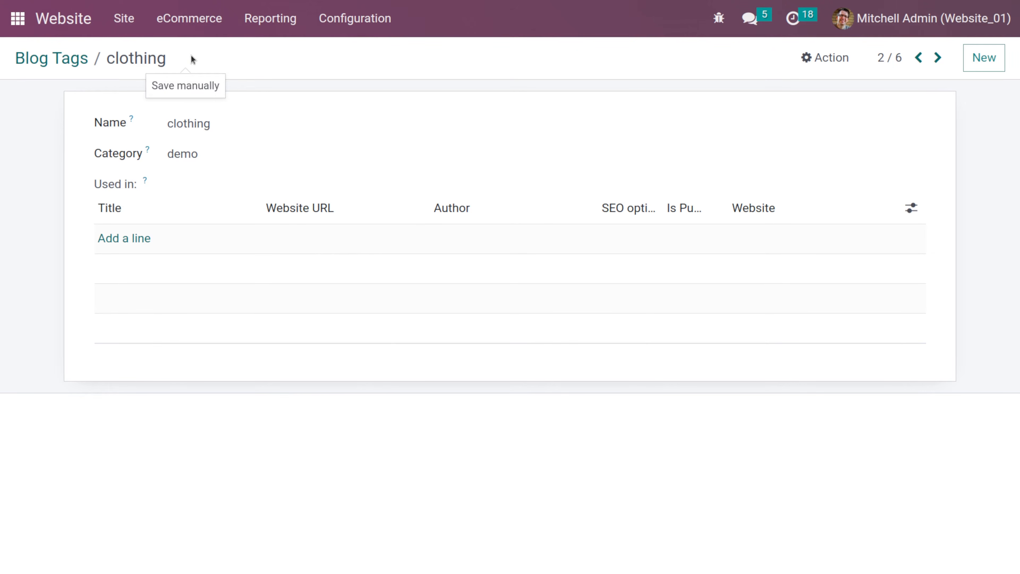
# - Start a new forum and name it Clothing brands
pyautogui.click(371, 28)
pyautogui.scroll(-3, 384, 402)
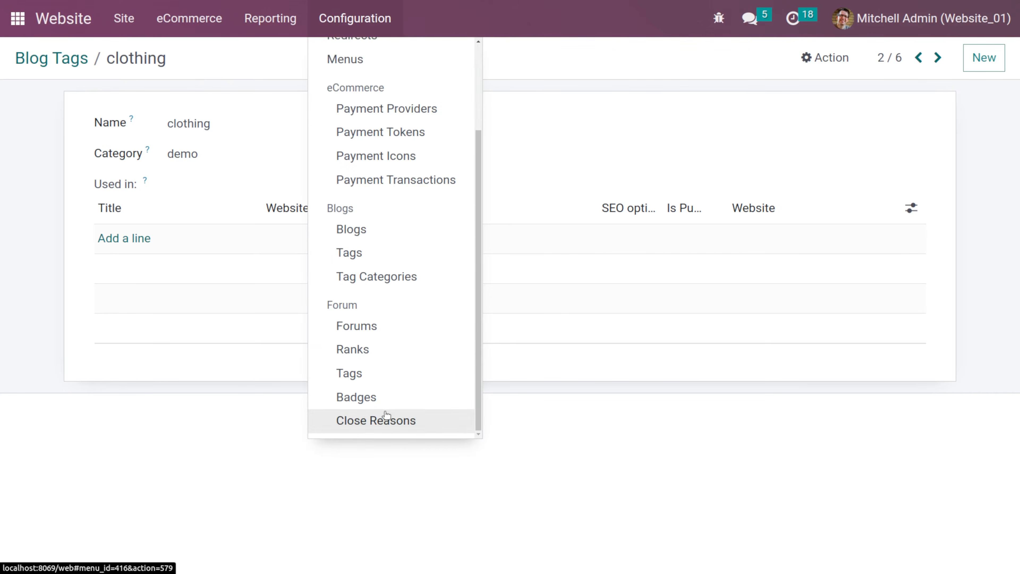
pyautogui.click(408, 339)
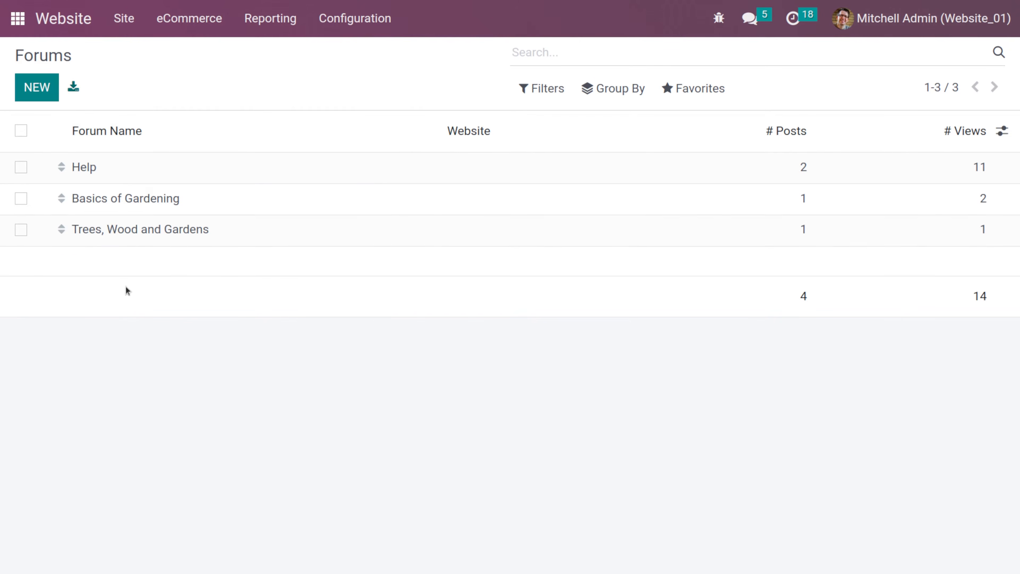
pyautogui.click(45, 94)
pyautogui.scroll(-2, 192, 206)
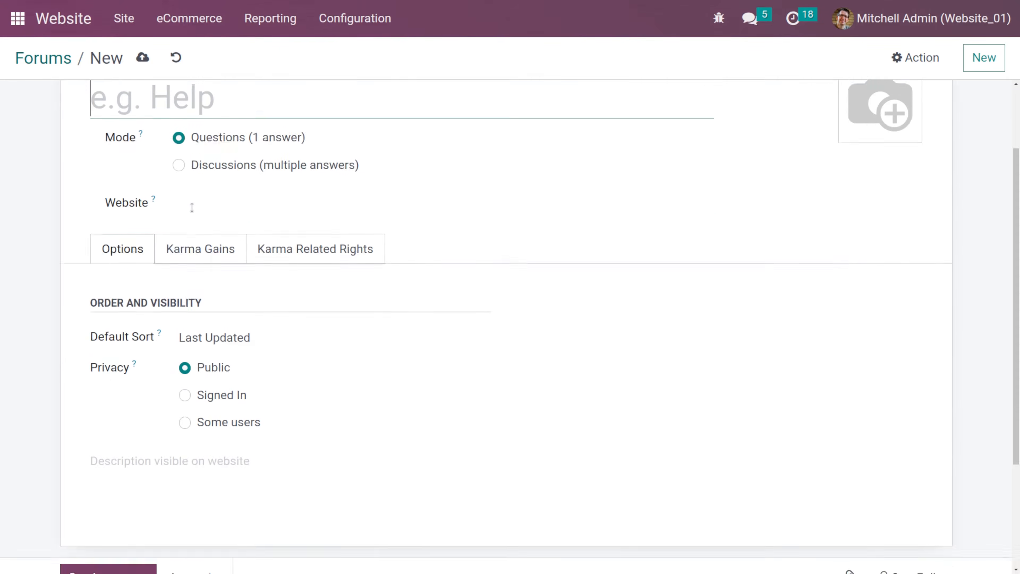
pyautogui.scroll(2, 194, 210)
pyautogui.click(188, 188)
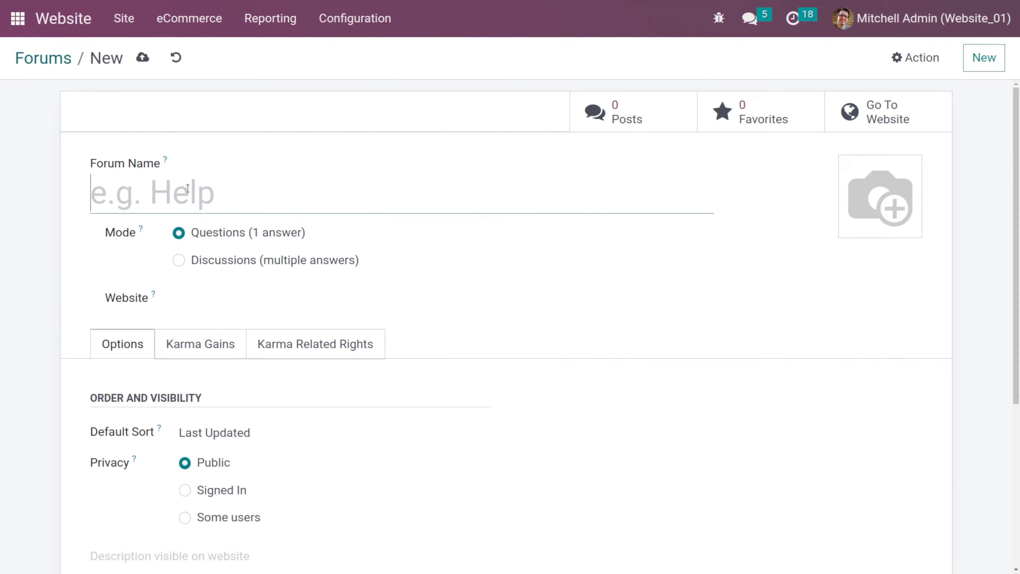
pyautogui.write('Lothing')
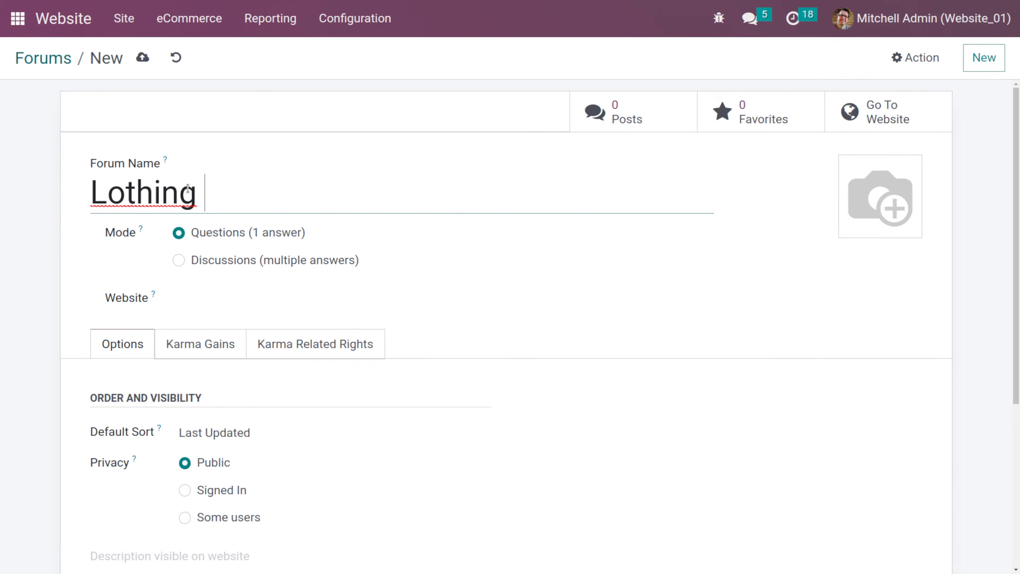
pyautogui.hotkey('ctrl', 'a')
pyautogui.press('BackSpace')
pyautogui.write('C')
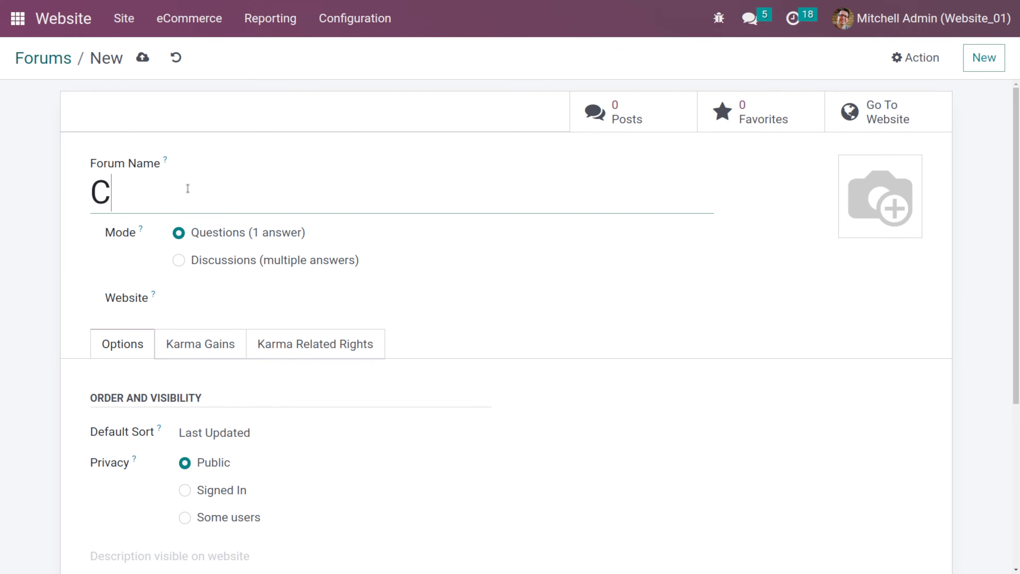
pyautogui.write('lothing ')
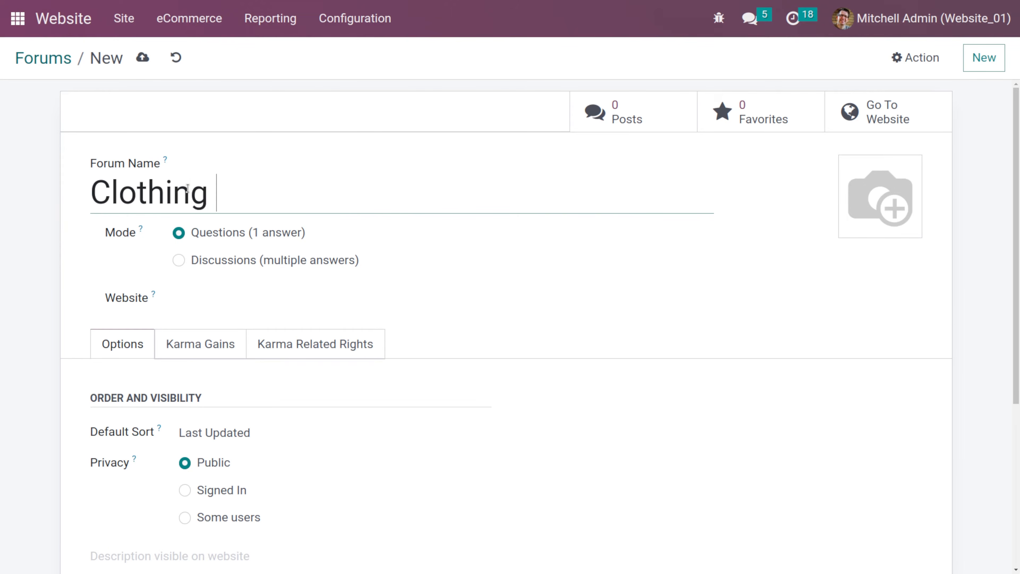
pyautogui.write('brands')
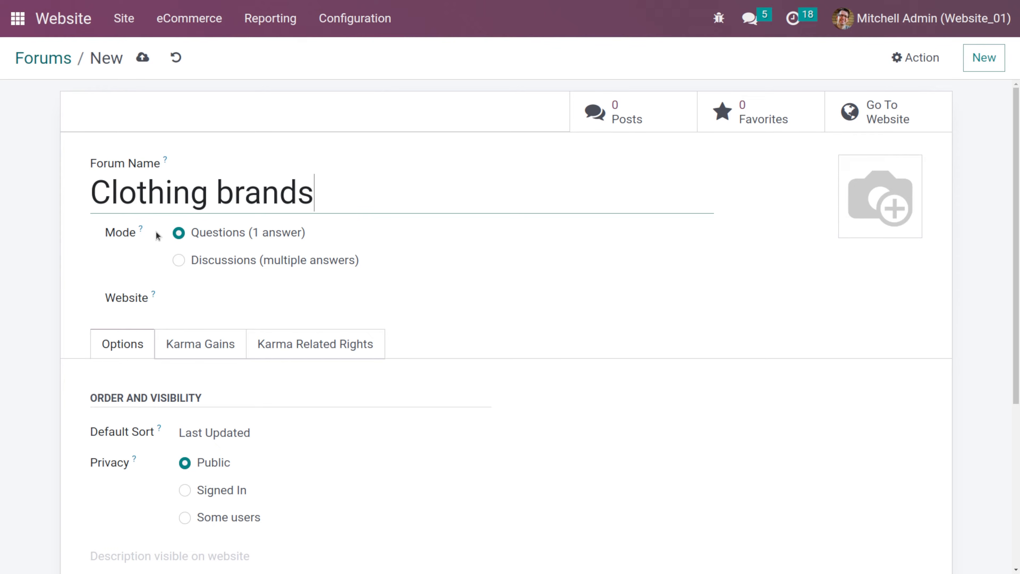
# - Try the forum's Discussions mode and Signed In and Some users privacy options, returning to Questions and Public
pyautogui.click(235, 265)
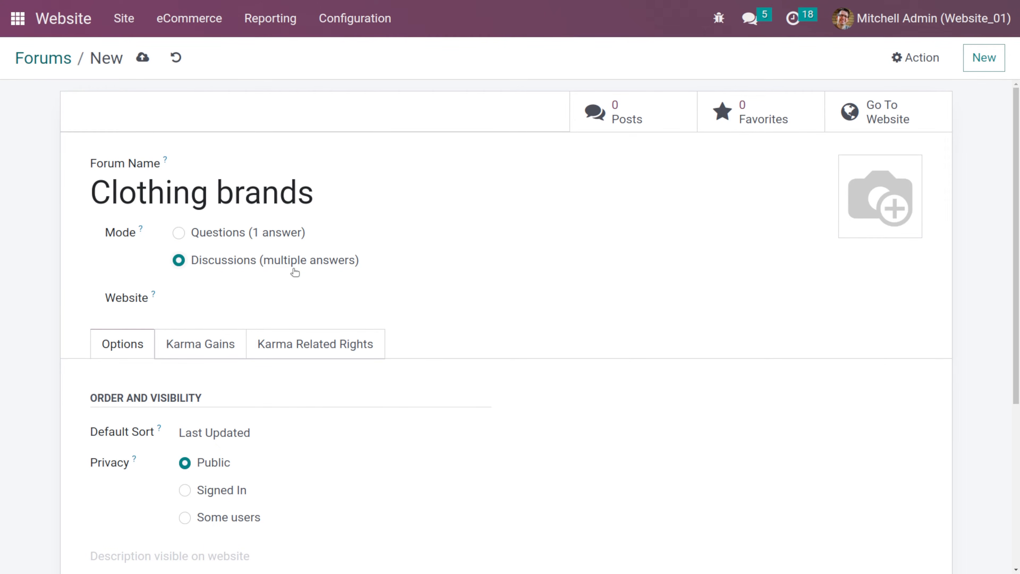
pyautogui.click(207, 235)
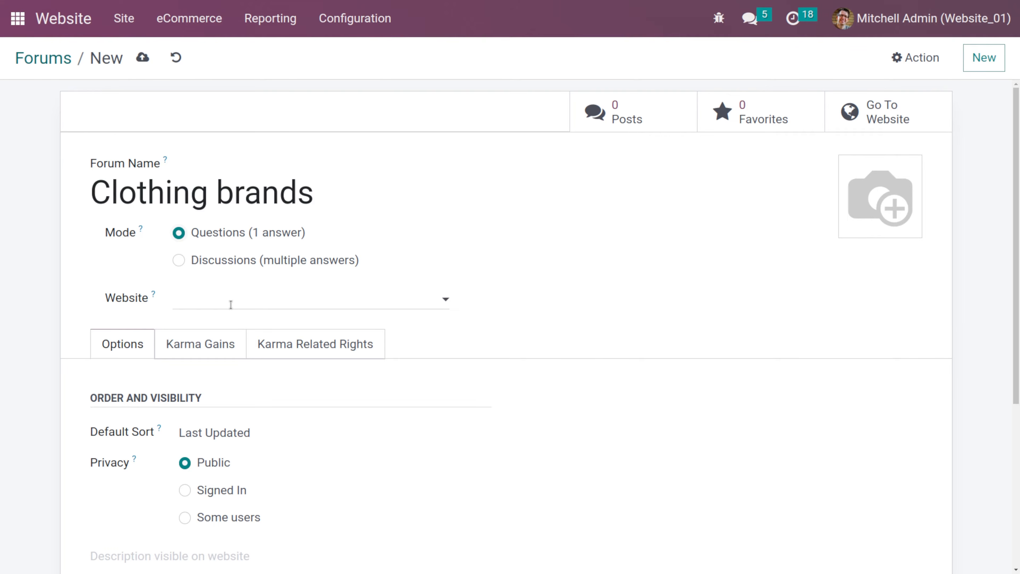
pyautogui.scroll(-4, 146, 334)
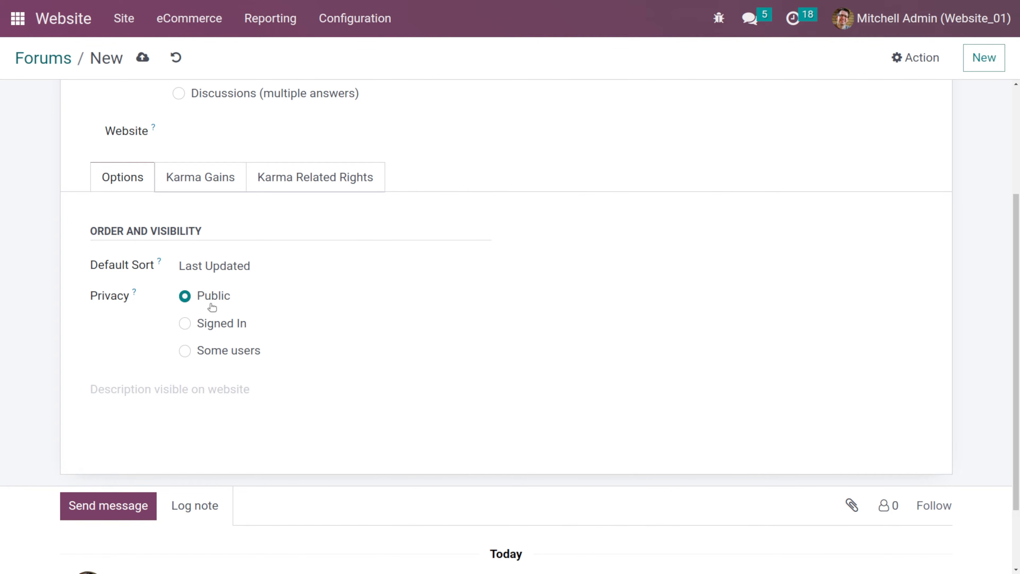
pyautogui.click(184, 326)
pyautogui.click(184, 352)
pyautogui.click(246, 386)
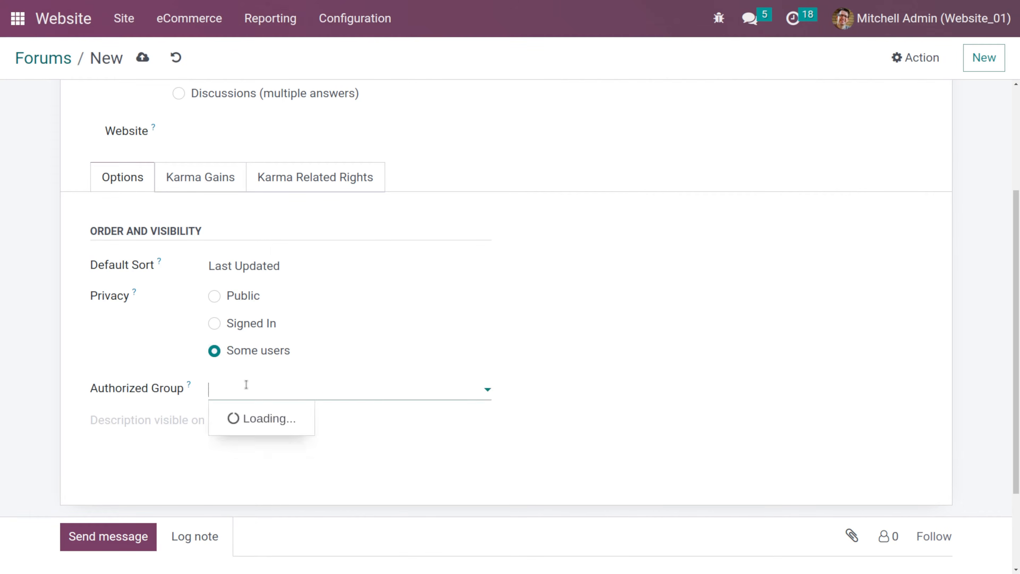
pyautogui.click(269, 394)
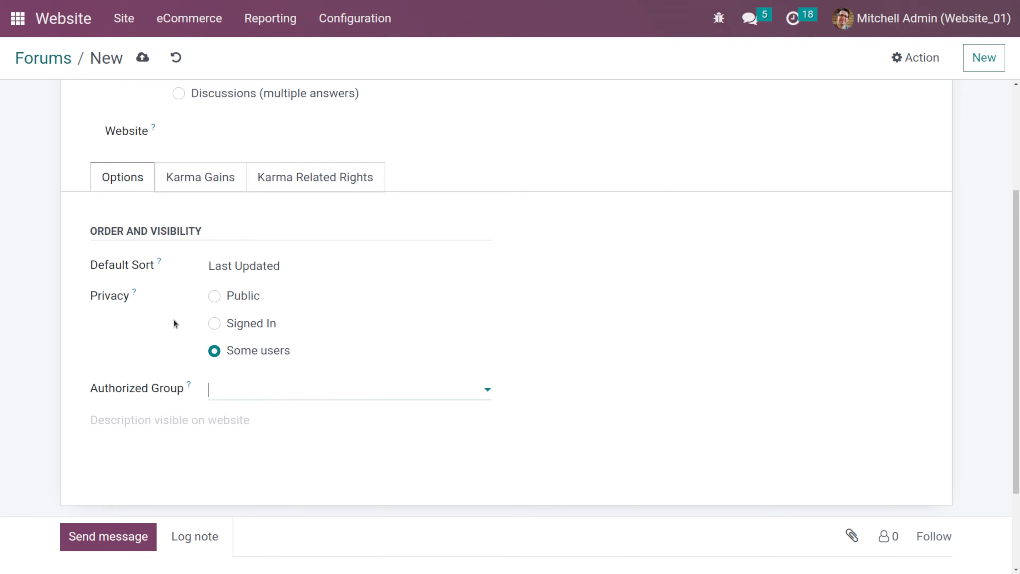
pyautogui.click(213, 304)
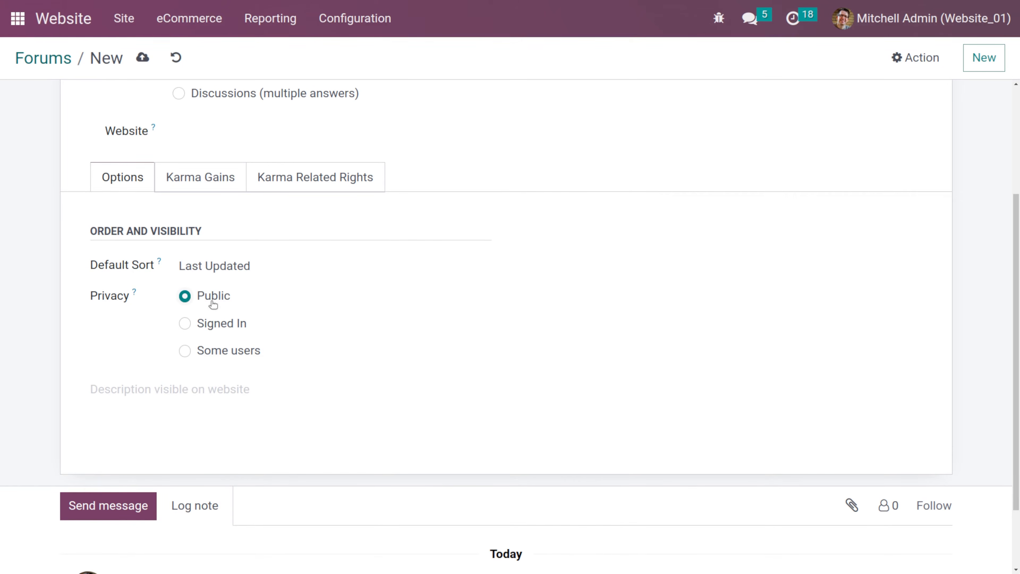
# - Open the forum's Karma Gains settings
pyautogui.click(175, 403)
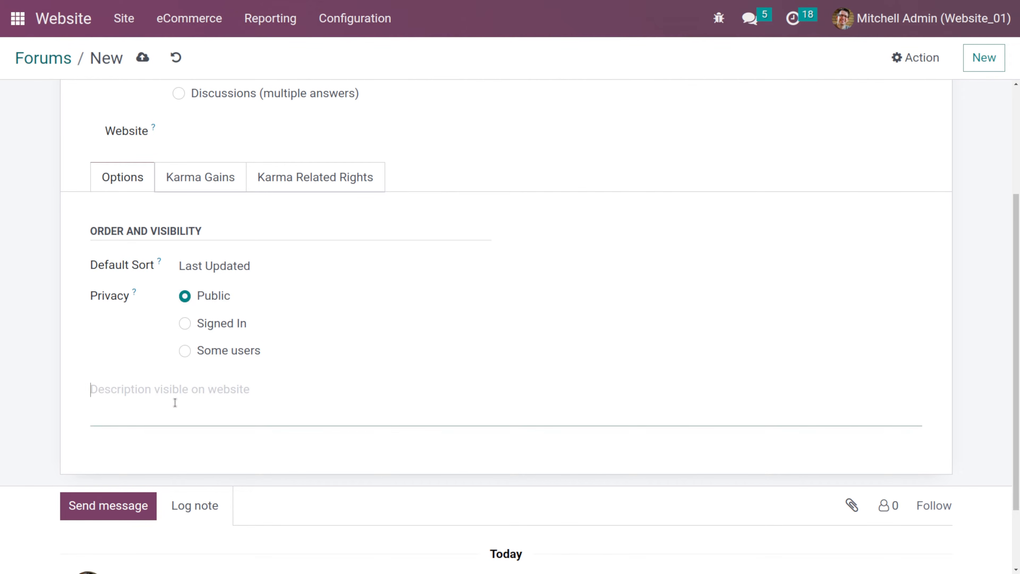
pyautogui.click(191, 192)
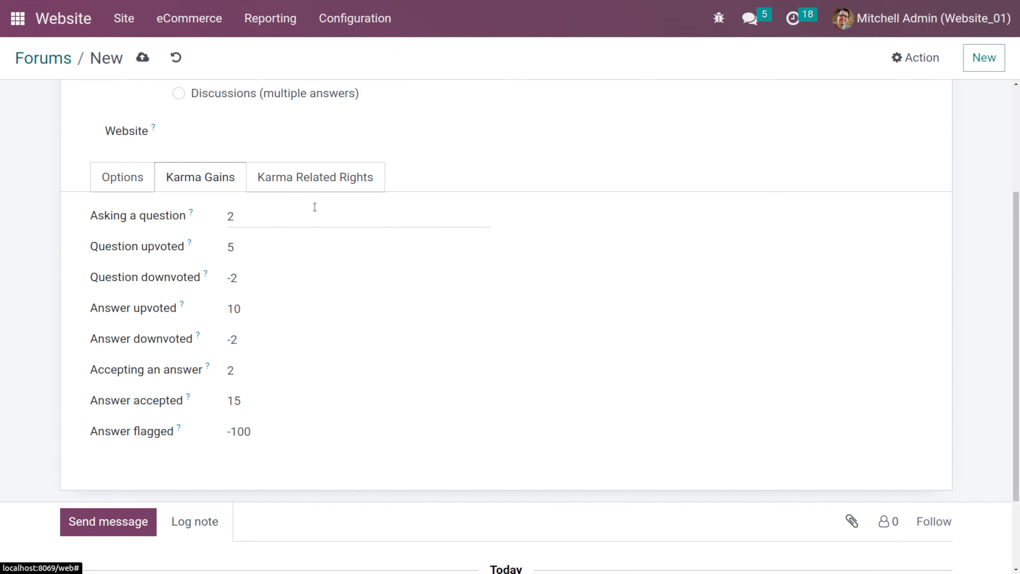
# - Review the forum's Karma Related Rights settings
pyautogui.click(315, 191)
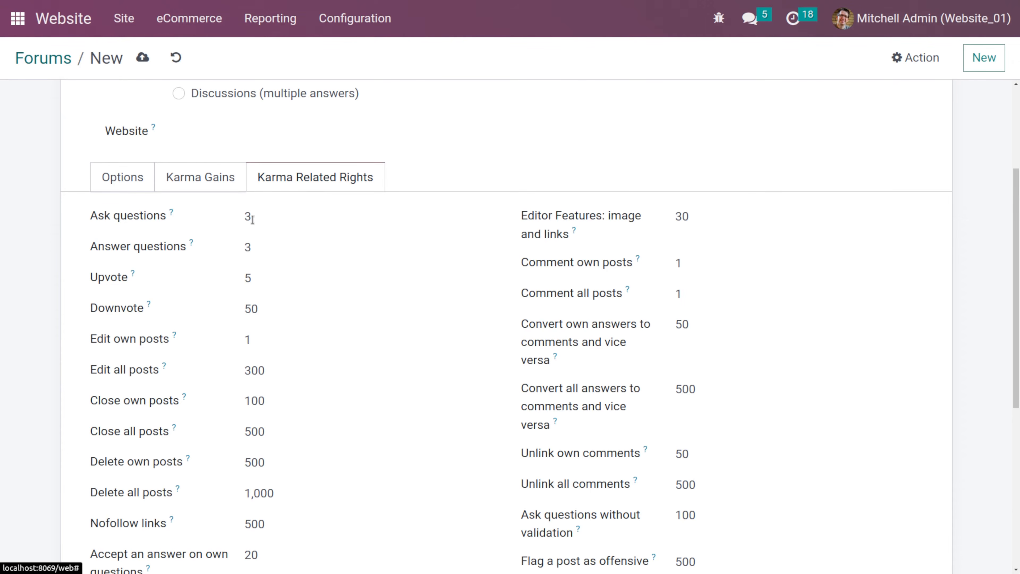
pyautogui.scroll(-5, 371, 375)
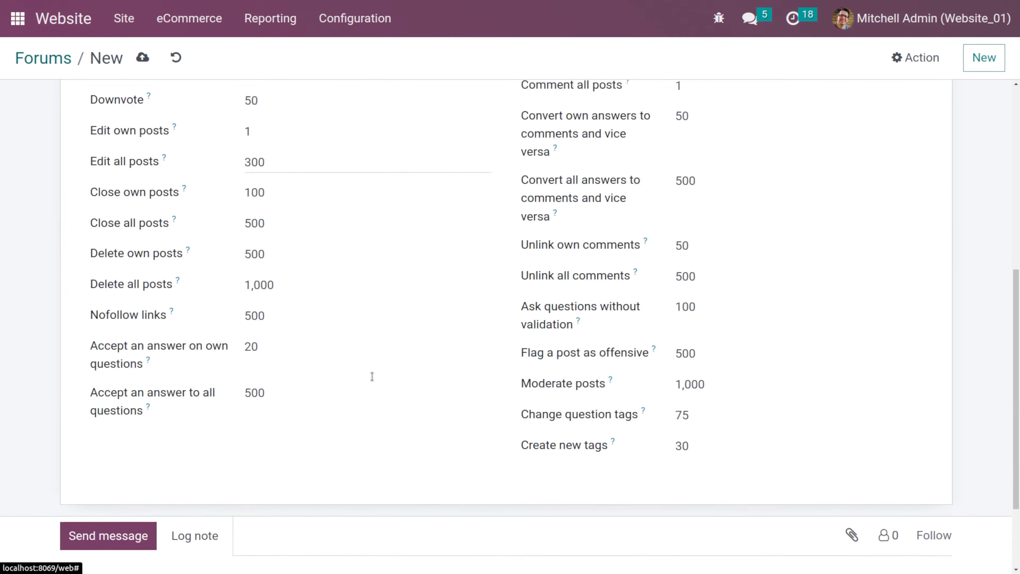
pyautogui.scroll(10, 371, 376)
pyautogui.scroll(-3, 140, 384)
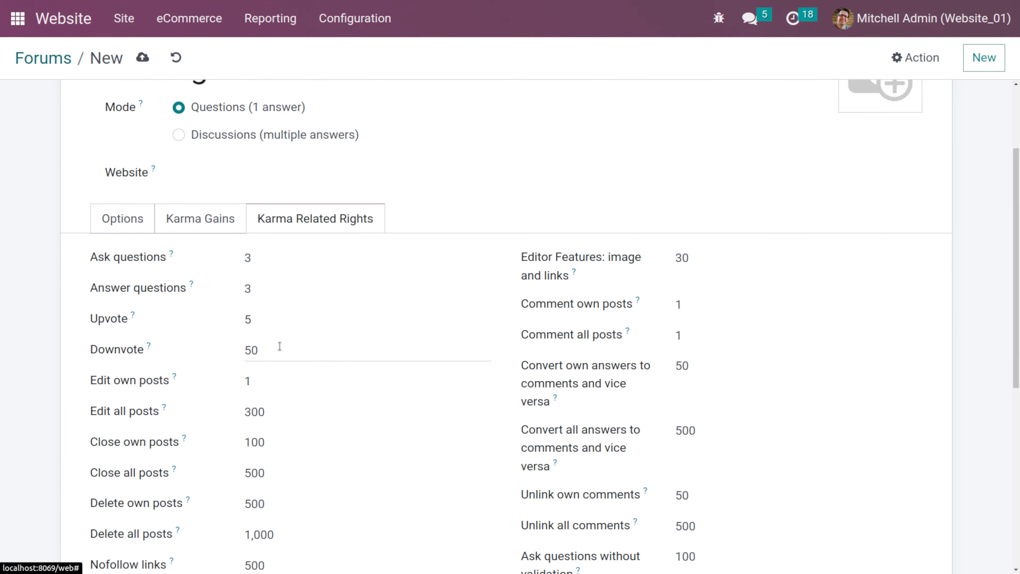
pyautogui.scroll(-4, 278, 346)
pyautogui.scroll(5, 434, 375)
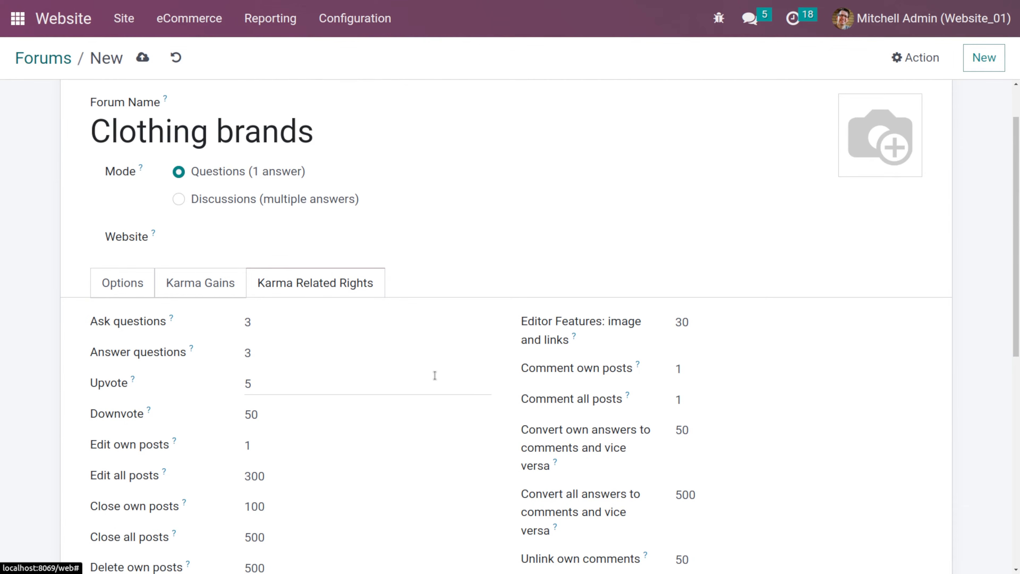
pyautogui.scroll(-10, 435, 375)
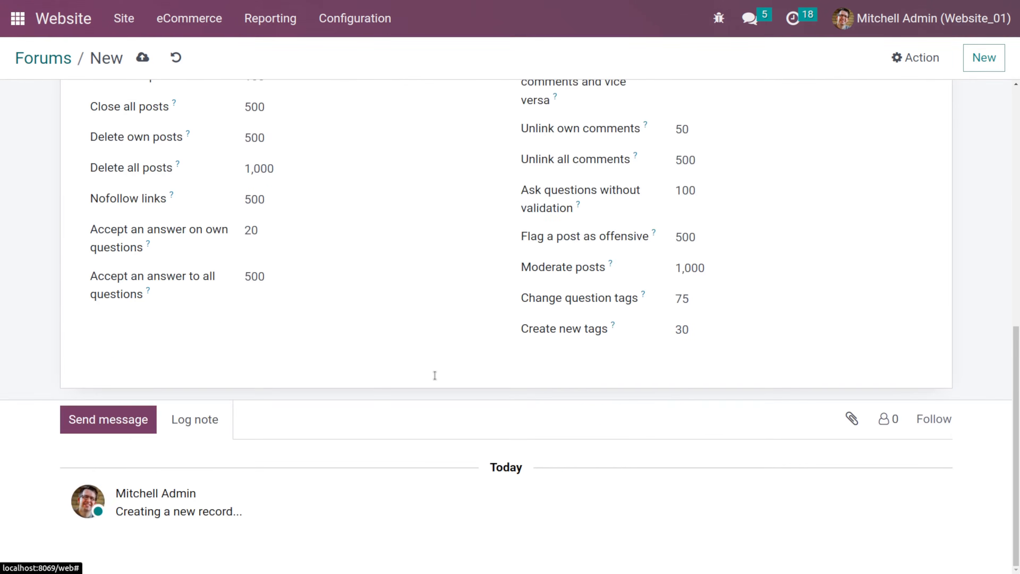
pyautogui.scroll(10, 435, 374)
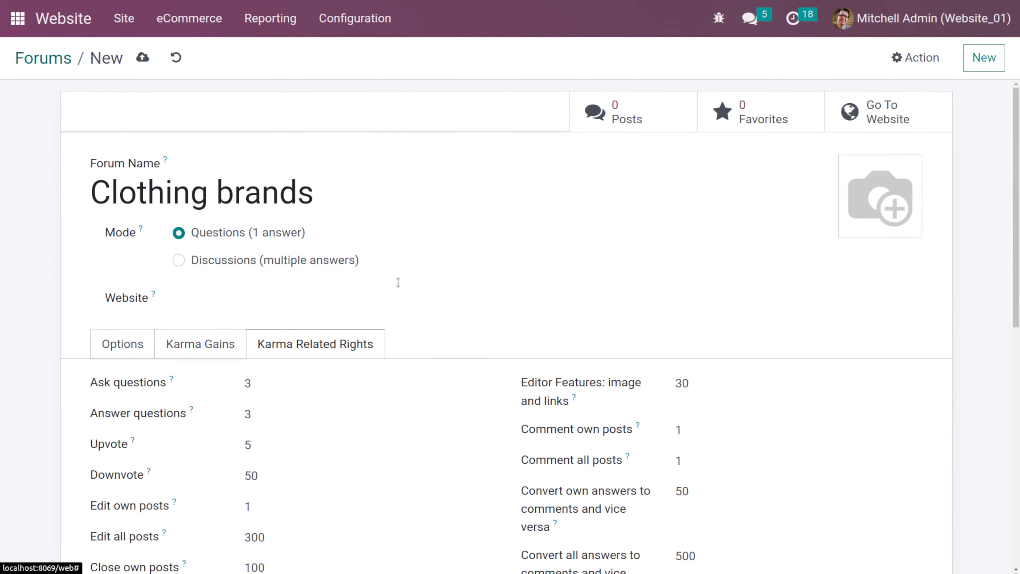
# - Save the Clothing brands forum and open it on the website
pyautogui.click(141, 64)
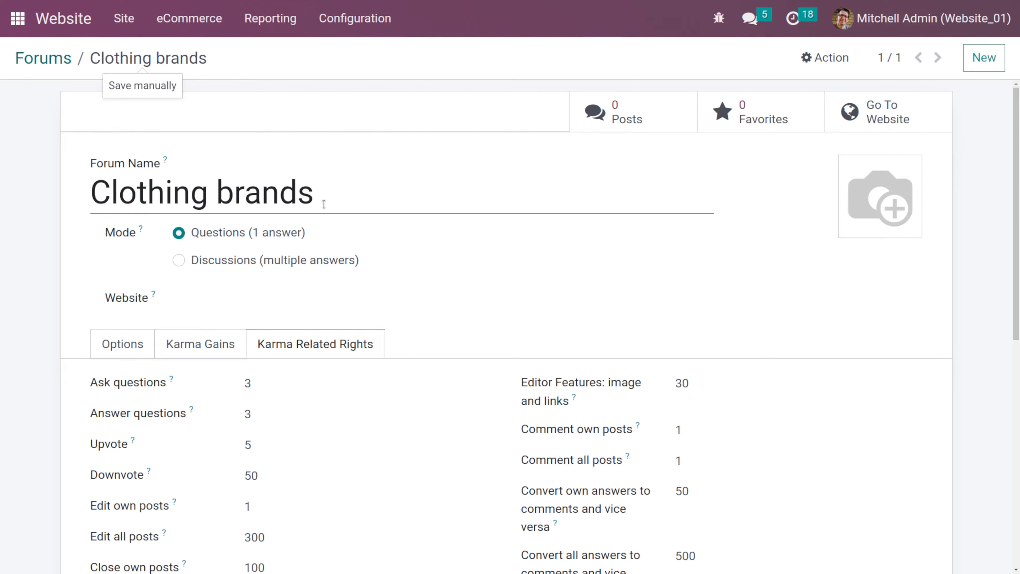
pyautogui.click(126, 344)
pyautogui.scroll(-4, 360, 411)
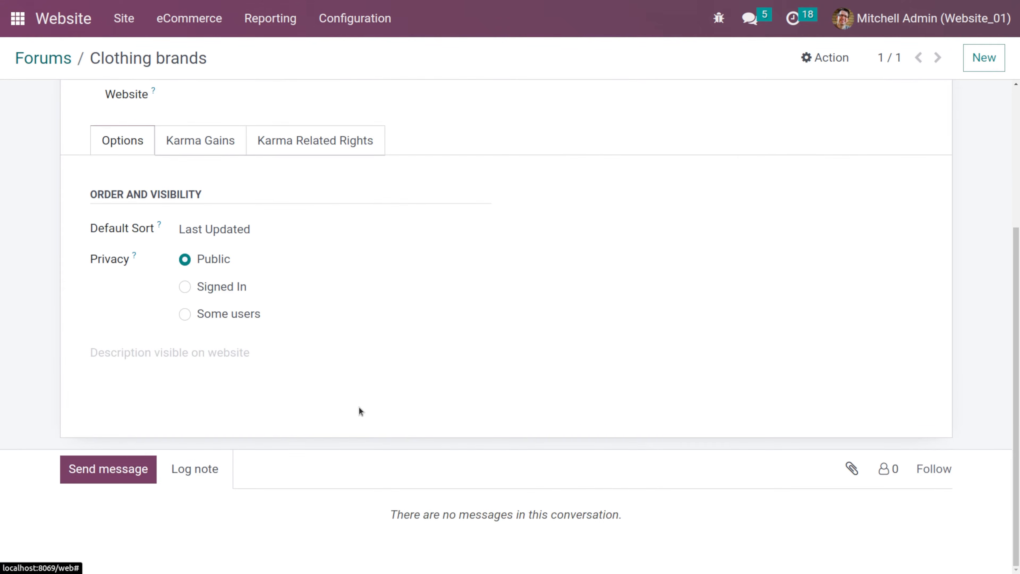
pyautogui.scroll(5, 360, 410)
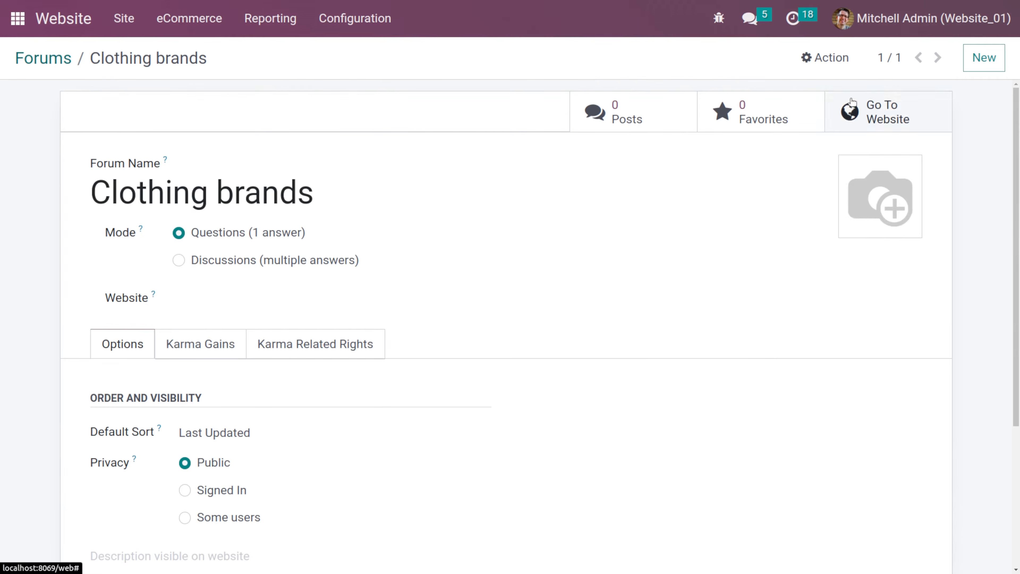
pyautogui.click(852, 104)
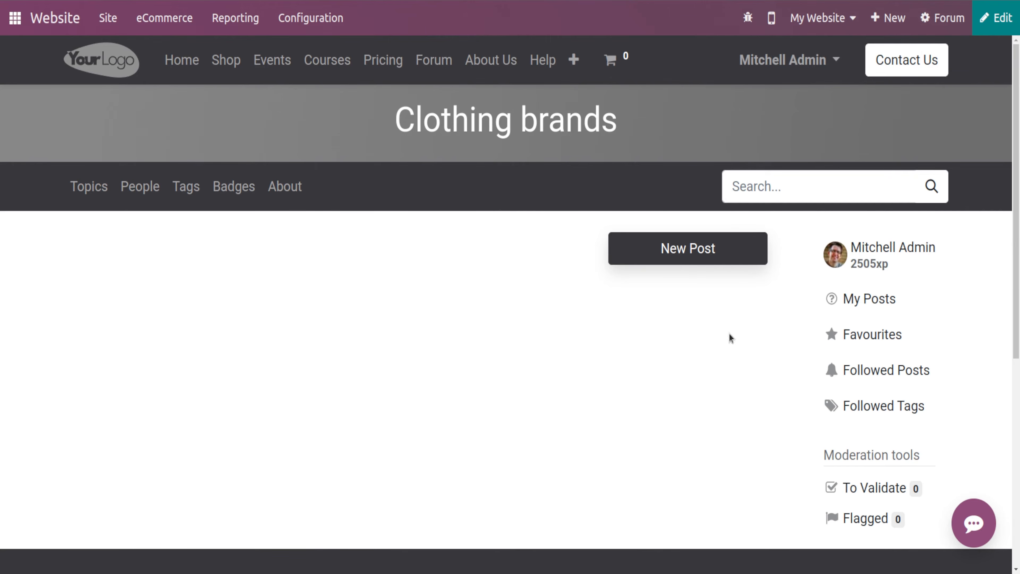
# - Start a new forum post titled Materials
pyautogui.scroll(-3, 826, 332)
pyautogui.scroll(2, 691, 293)
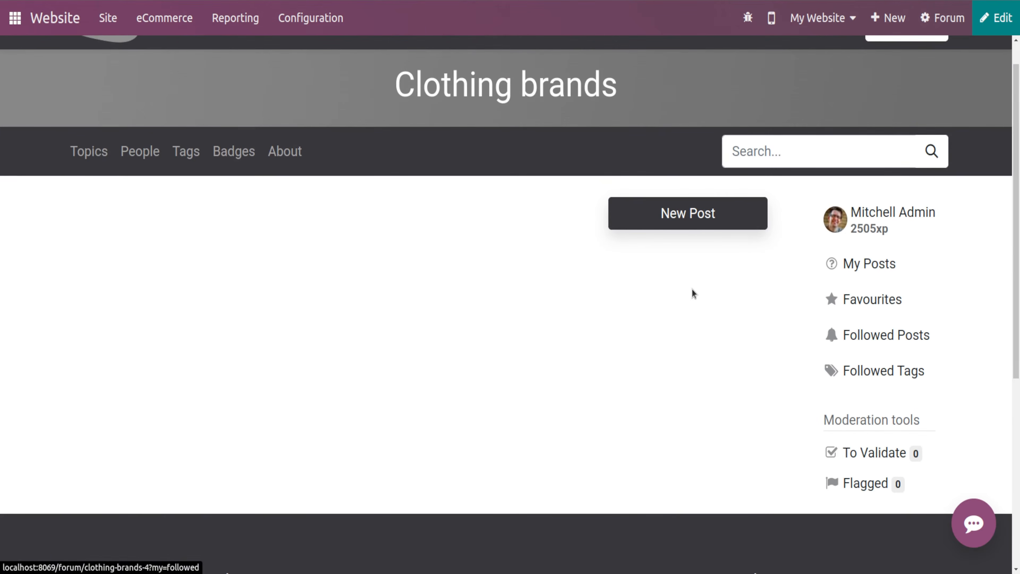
pyautogui.click(674, 220)
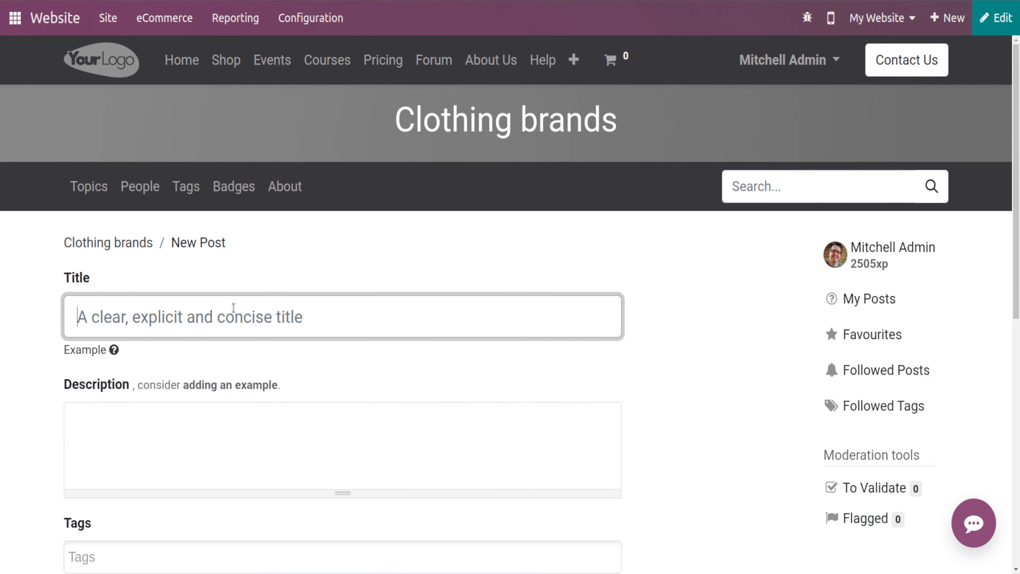
pyautogui.write('Mat')
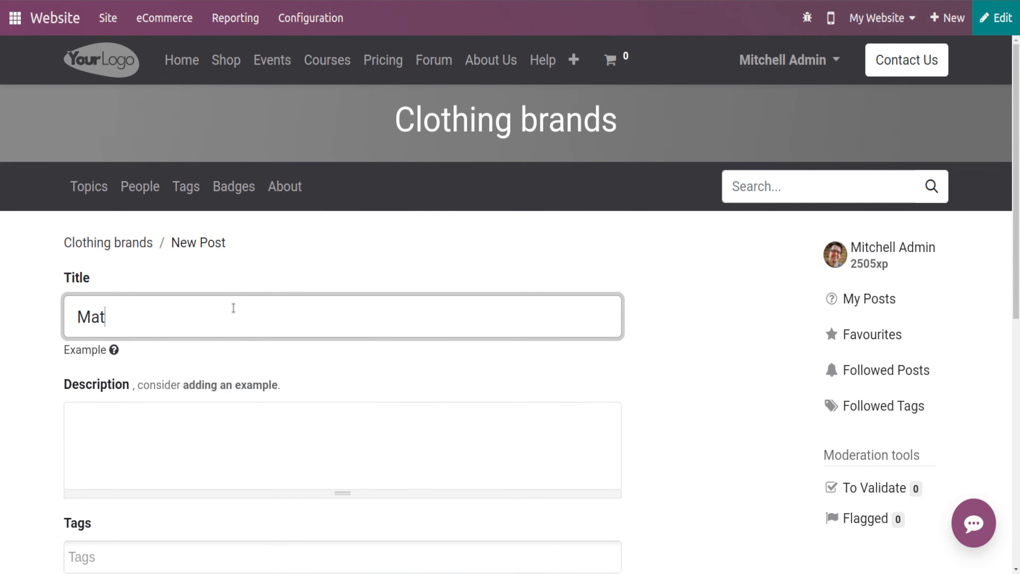
pyautogui.write('erials')
# - Enter the post description Best materials in the market!!
pyautogui.click(126, 425)
pyautogui.scroll(-2, 127, 426)
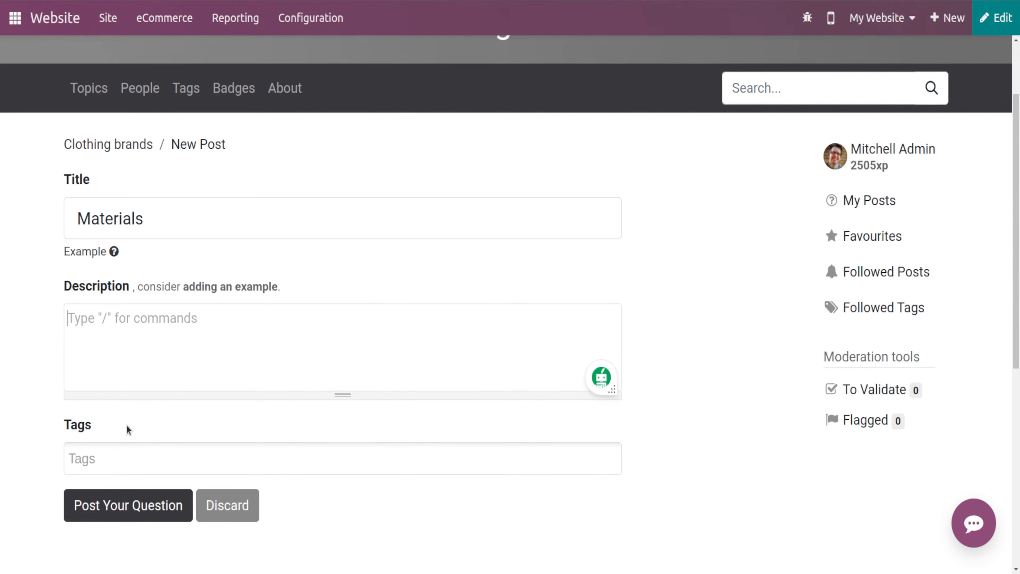
pyautogui.write('Be')
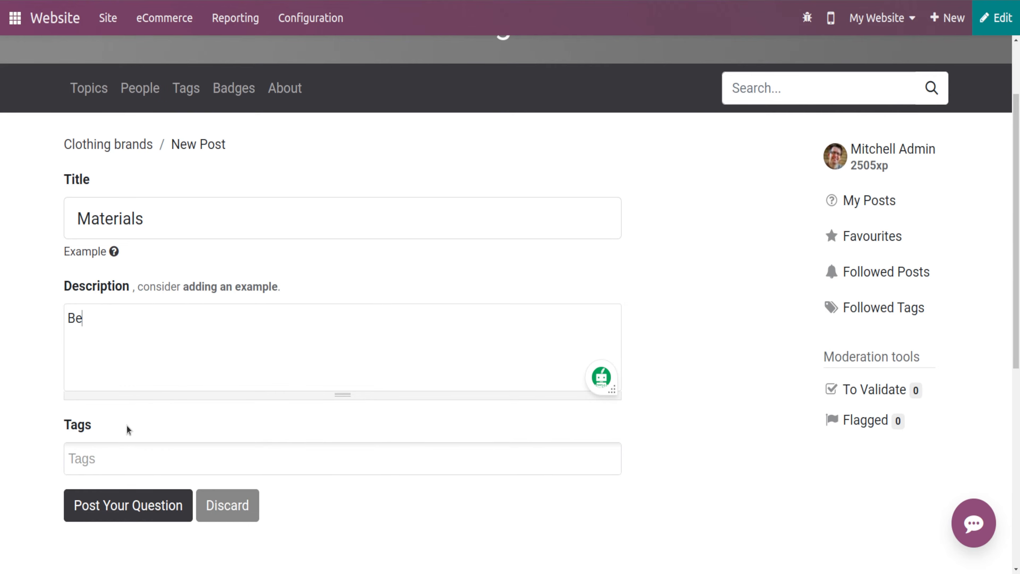
pyautogui.write('st materials in ')
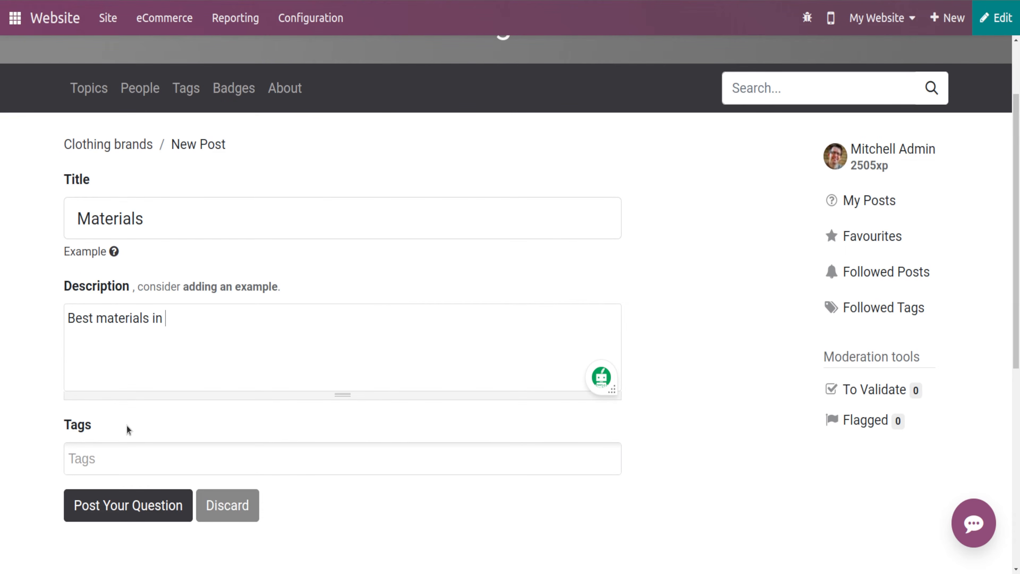
pyautogui.write('the market')
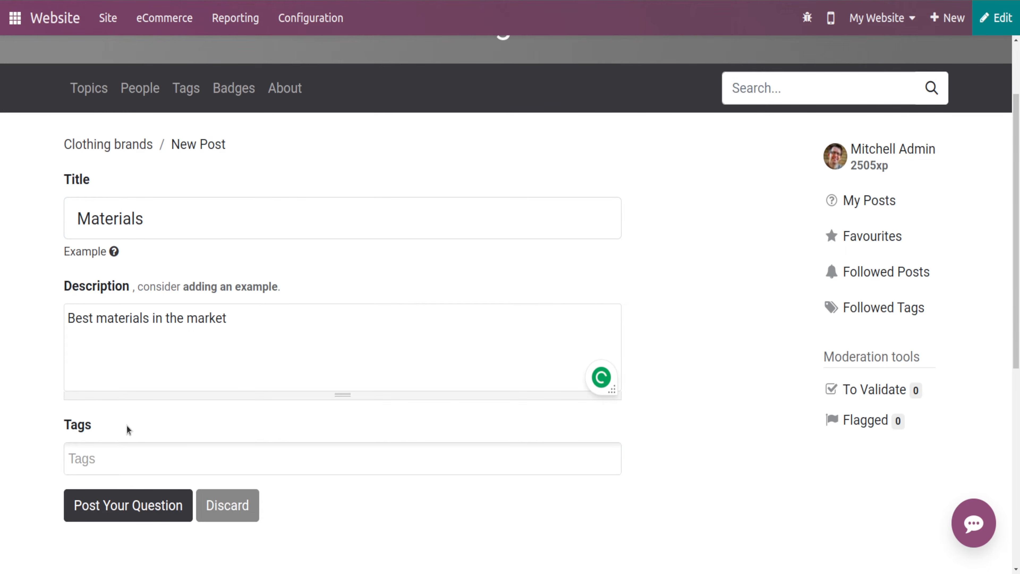
pyautogui.write('!!')
# - Add the new tags clothing and material to the post
pyautogui.scroll(-3, 150, 320)
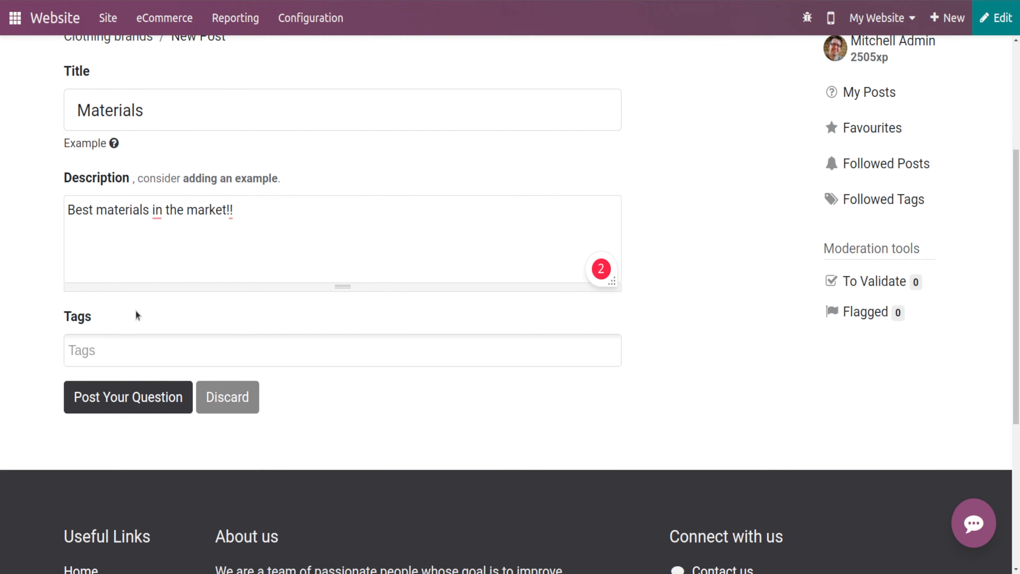
pyautogui.click(116, 350)
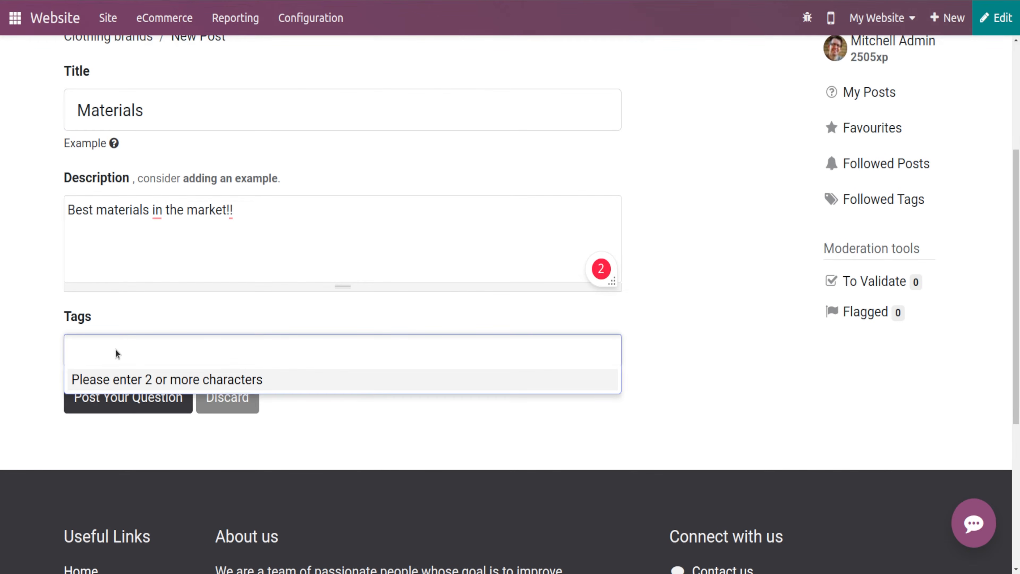
pyautogui.write('clothing')
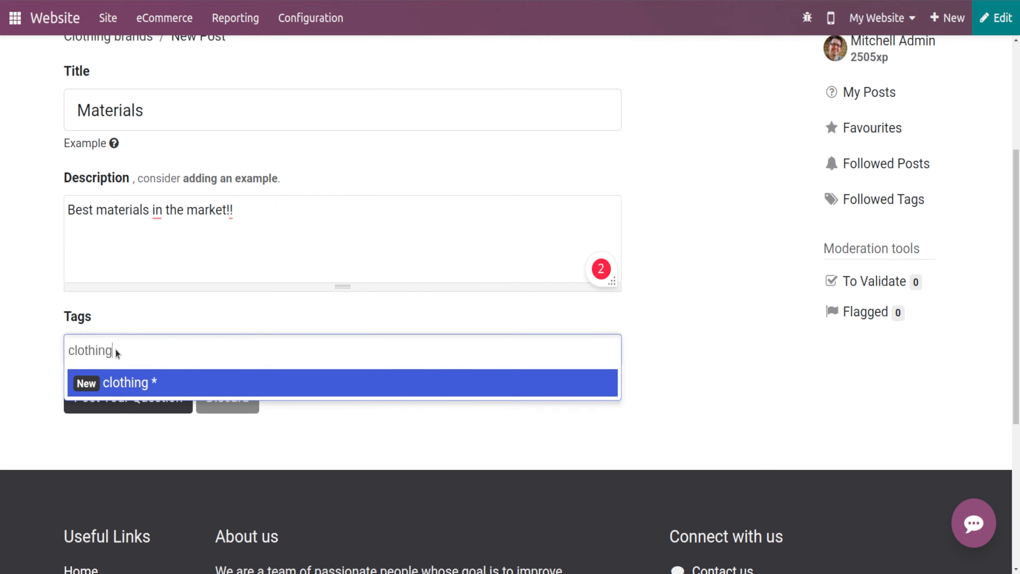
pyautogui.click(146, 383)
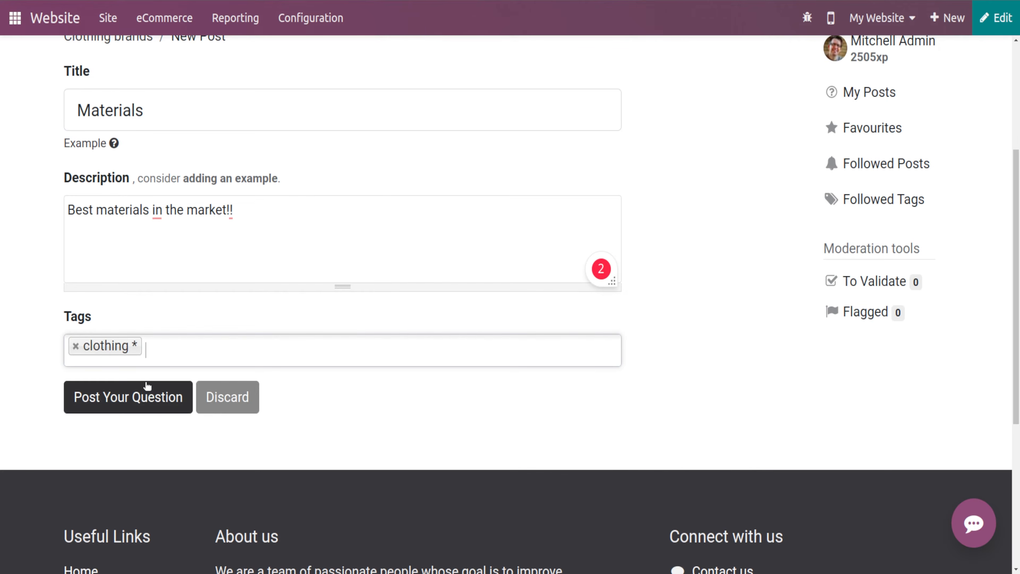
pyautogui.write('mater')
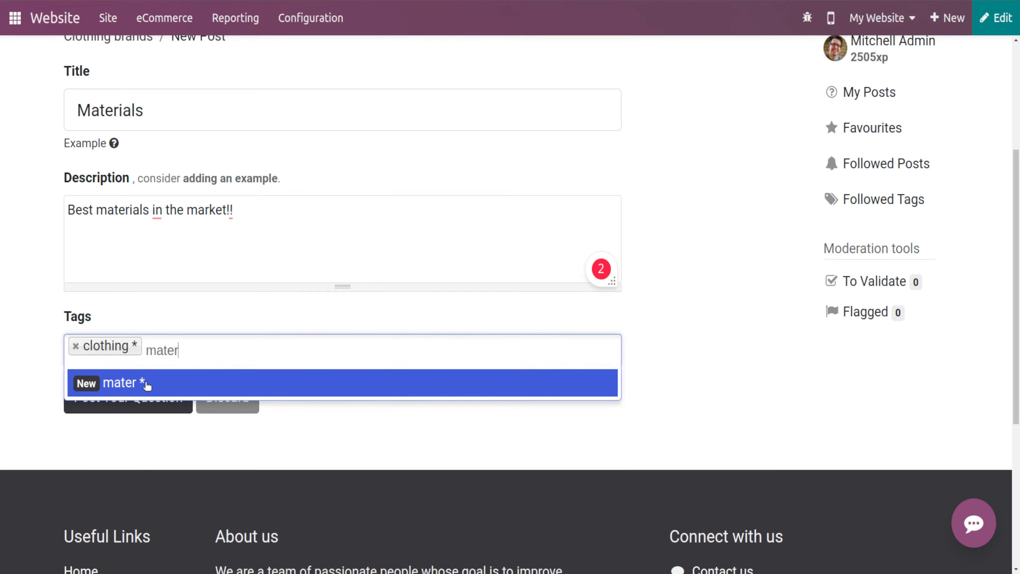
pyautogui.write('ial')
pyautogui.click(142, 378)
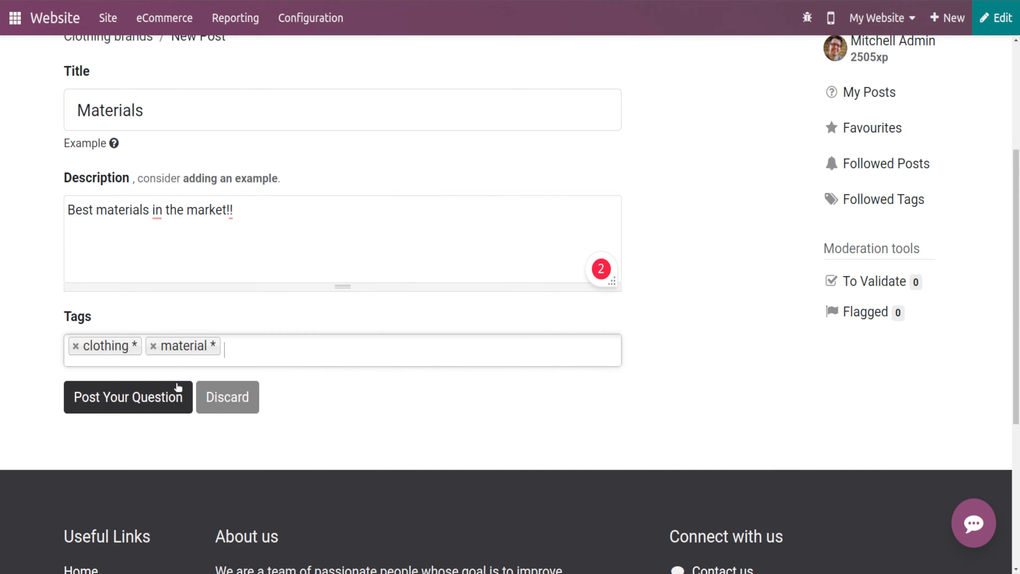
# - Post the question and close the thank-you dialog
pyautogui.scroll(-2, 109, 316)
pyautogui.click(110, 316)
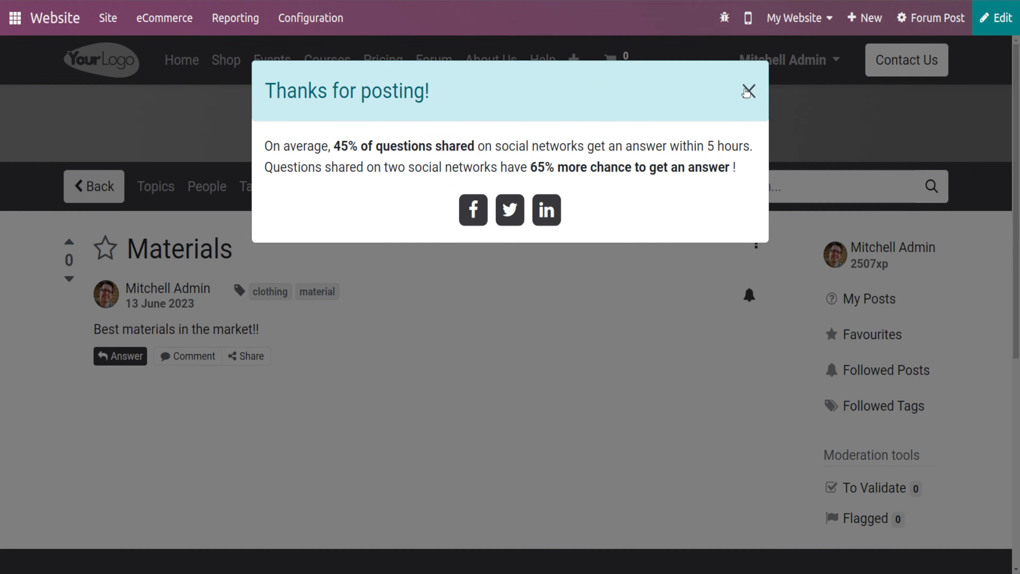
pyautogui.click(746, 92)
# - Post the comment demo on the Materials question
pyautogui.scroll(-2, 268, 320)
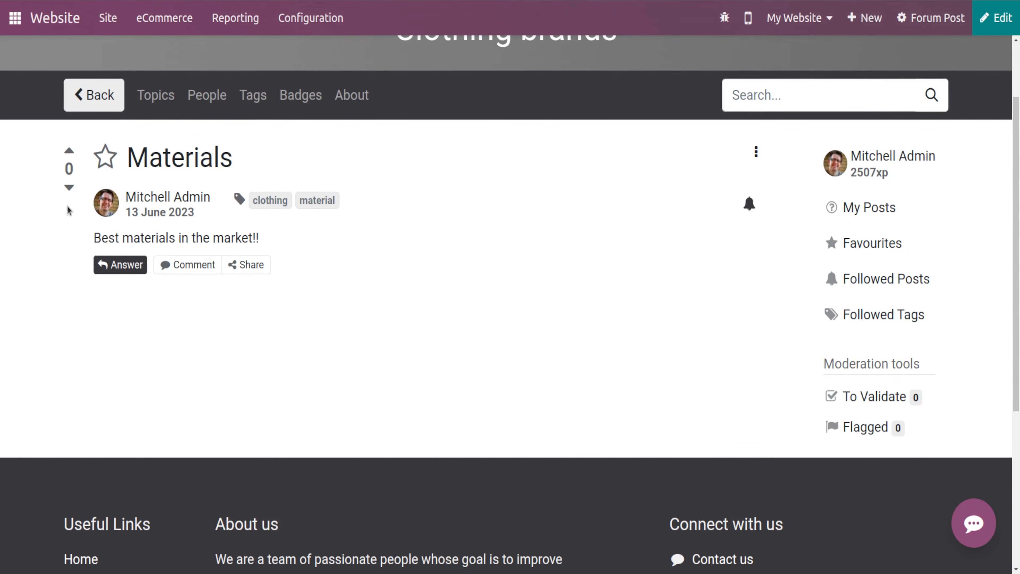
pyautogui.scroll(2, 167, 261)
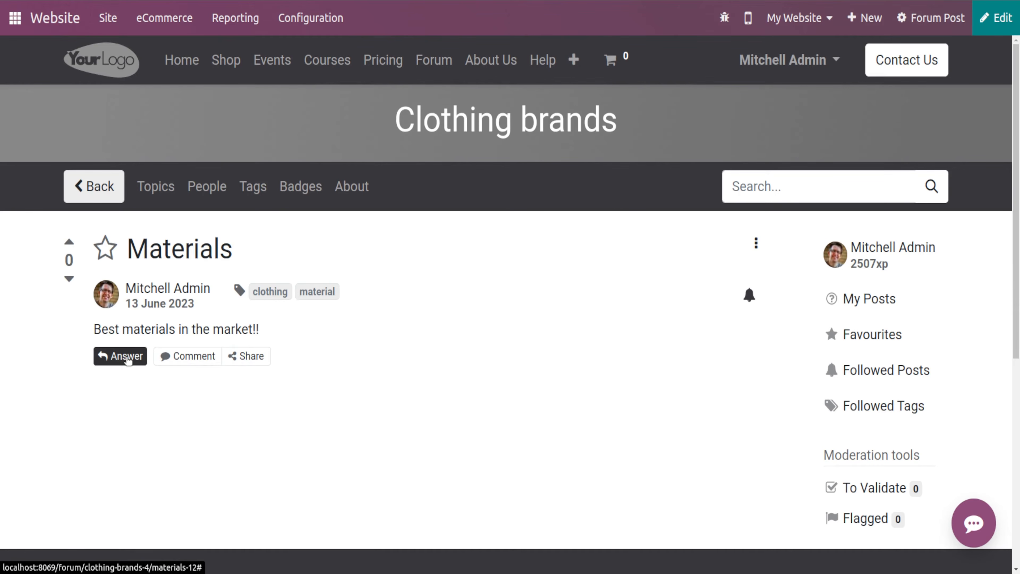
pyautogui.click(127, 359)
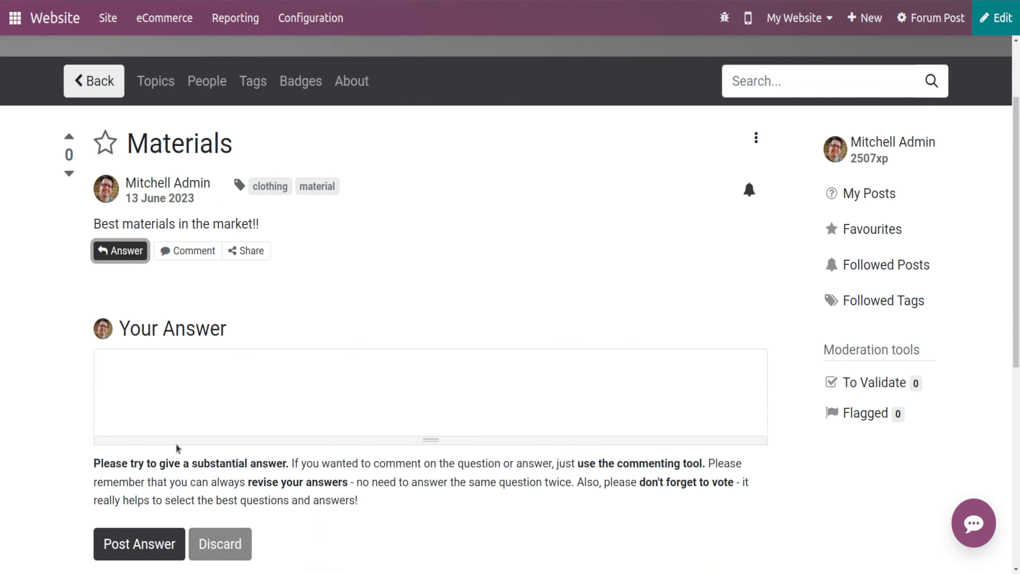
pyautogui.click(172, 389)
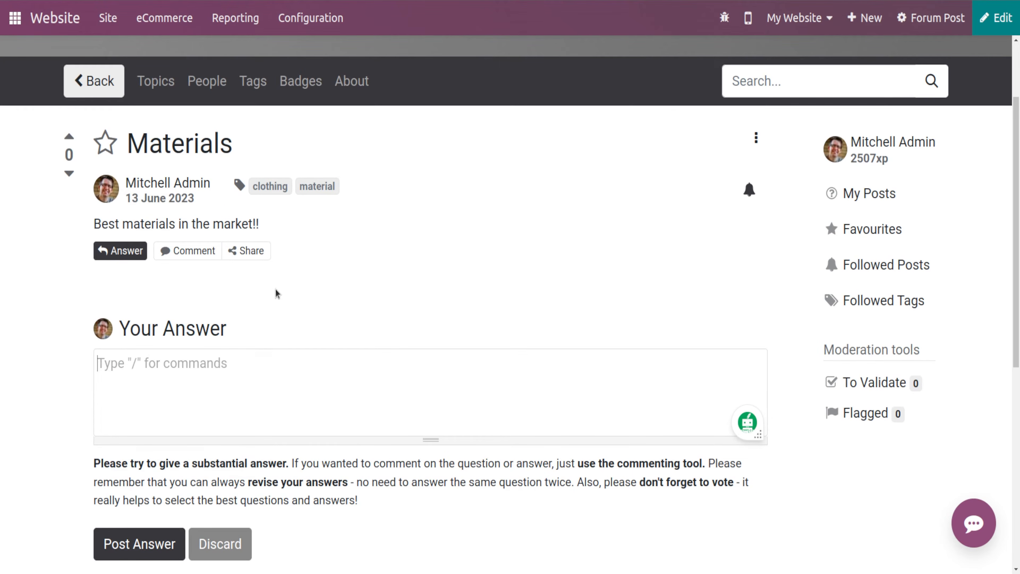
pyautogui.click(182, 256)
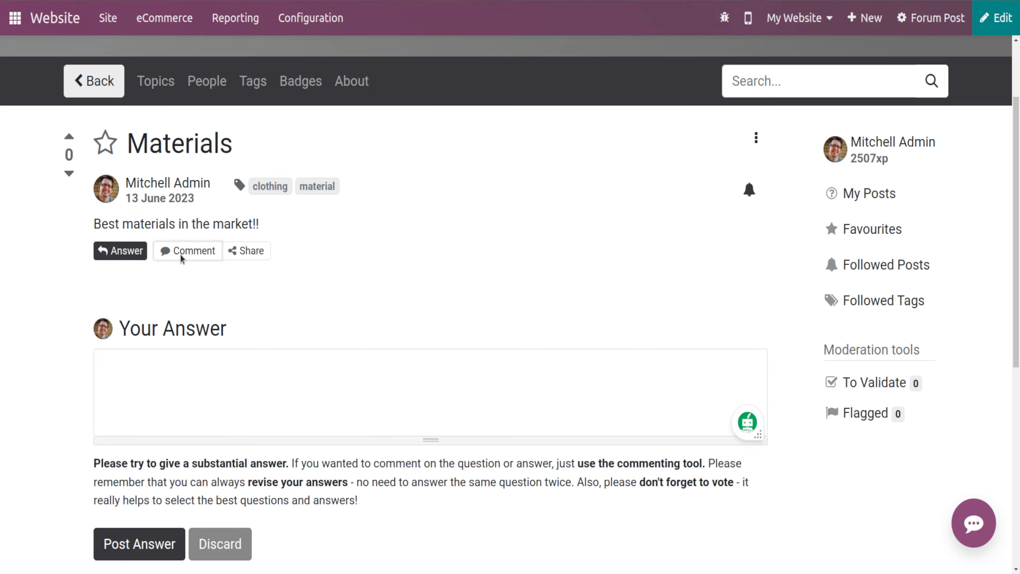
pyautogui.click(182, 255)
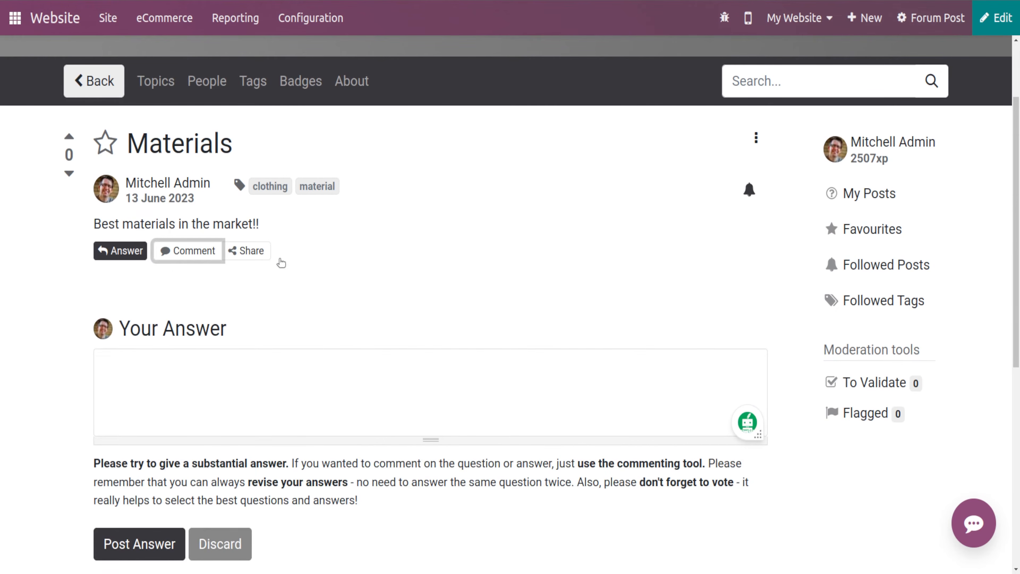
pyautogui.click(170, 258)
pyautogui.click(228, 325)
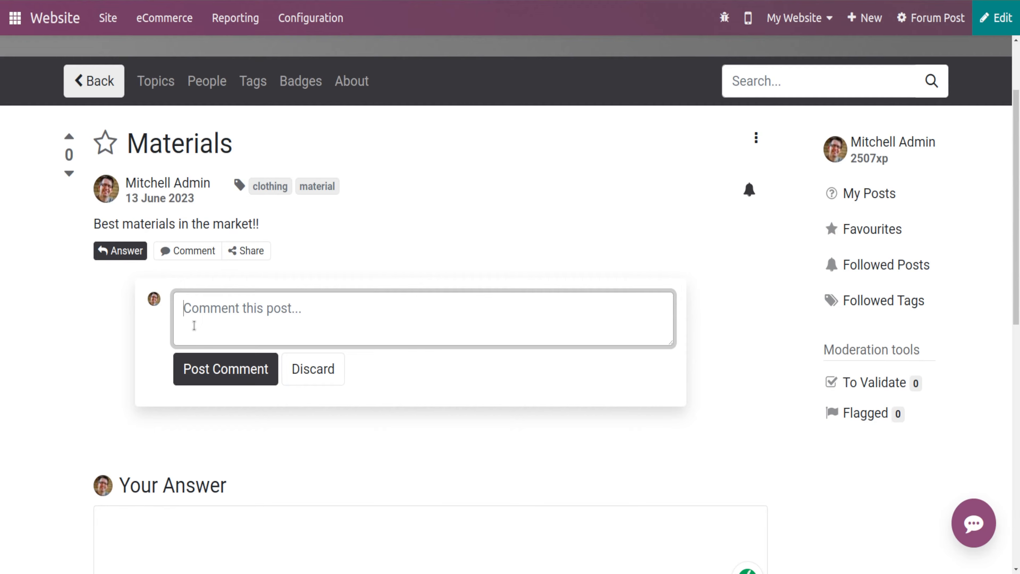
pyautogui.write('demo')
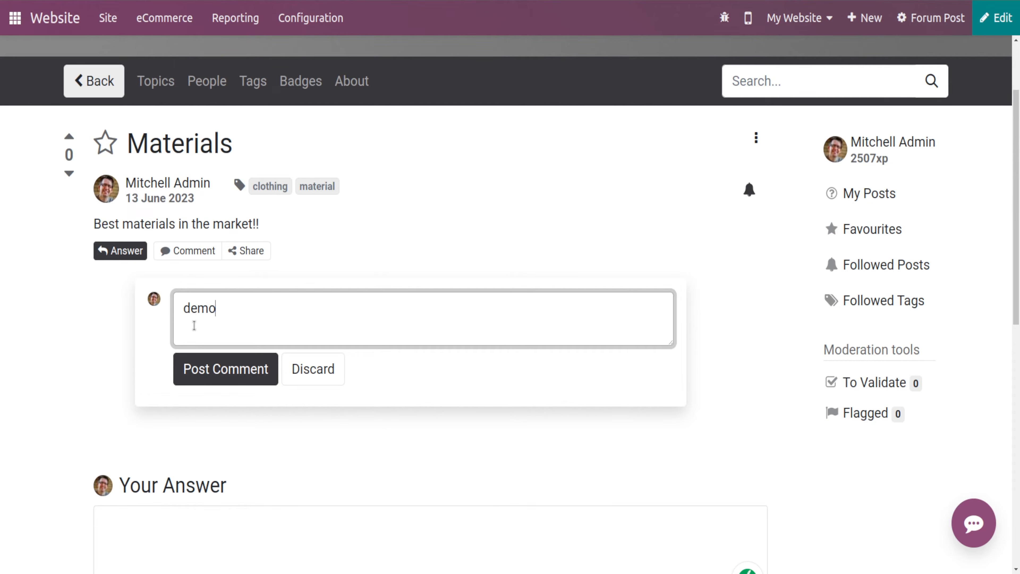
pyautogui.click(219, 376)
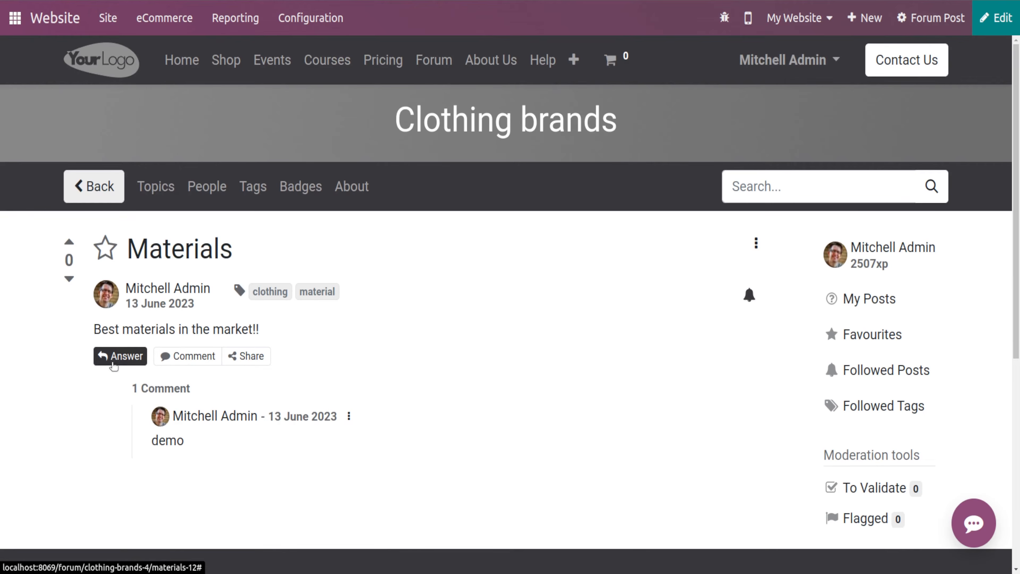
# - Post the answer demo to the Materials question
pyautogui.click(114, 357)
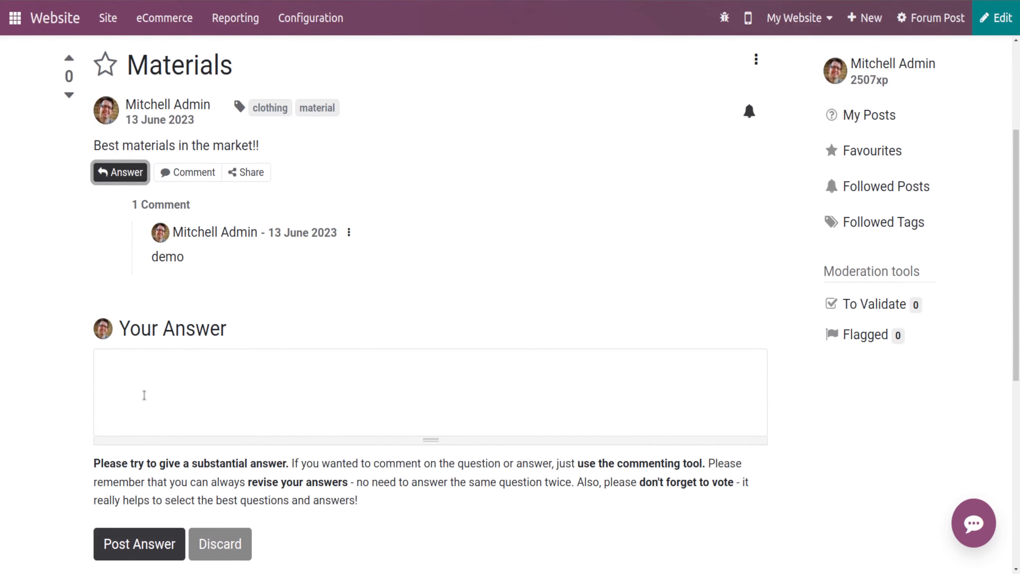
pyautogui.click(144, 395)
pyautogui.write('demo')
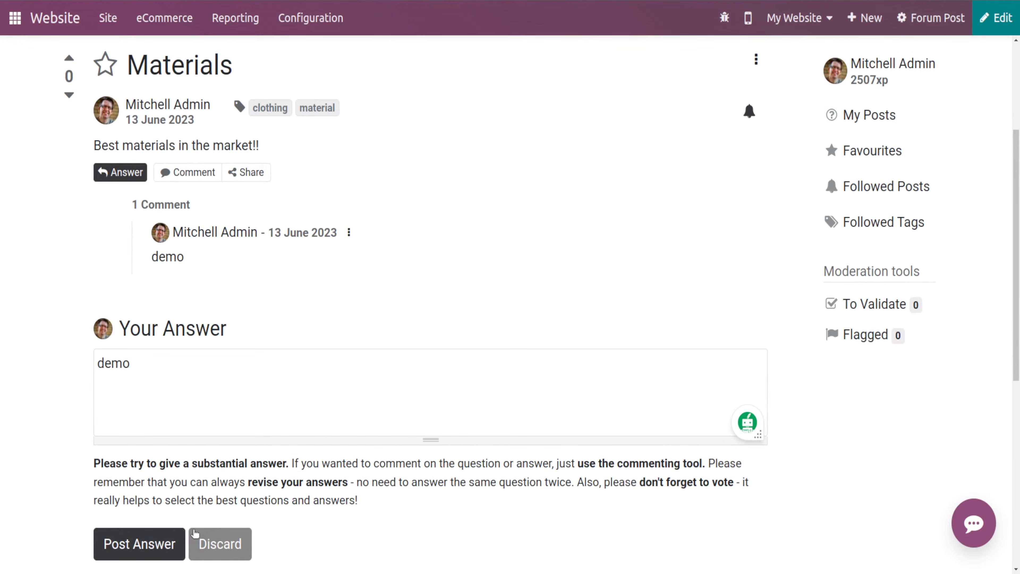
pyautogui.click(141, 542)
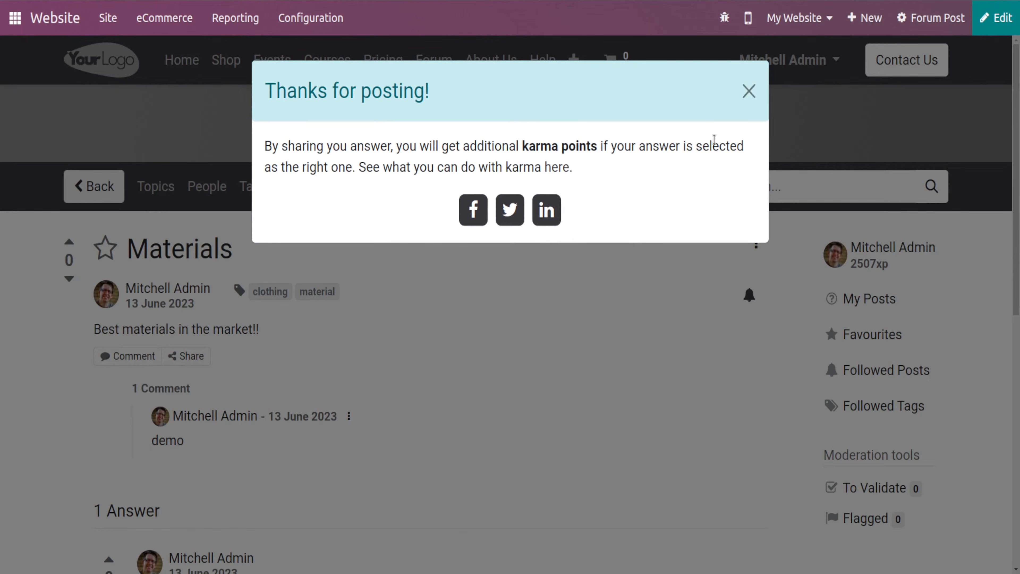
# - Close the thank-you dialog and review the Materials question with its comment and answer
pyautogui.click(749, 92)
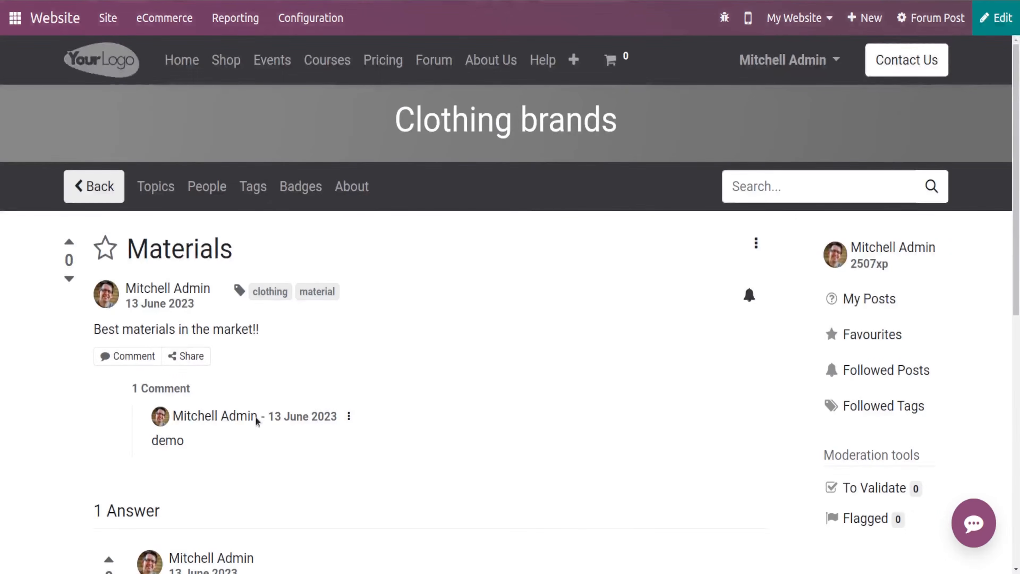
pyautogui.scroll(-2, 258, 418)
pyautogui.scroll(-4, 189, 334)
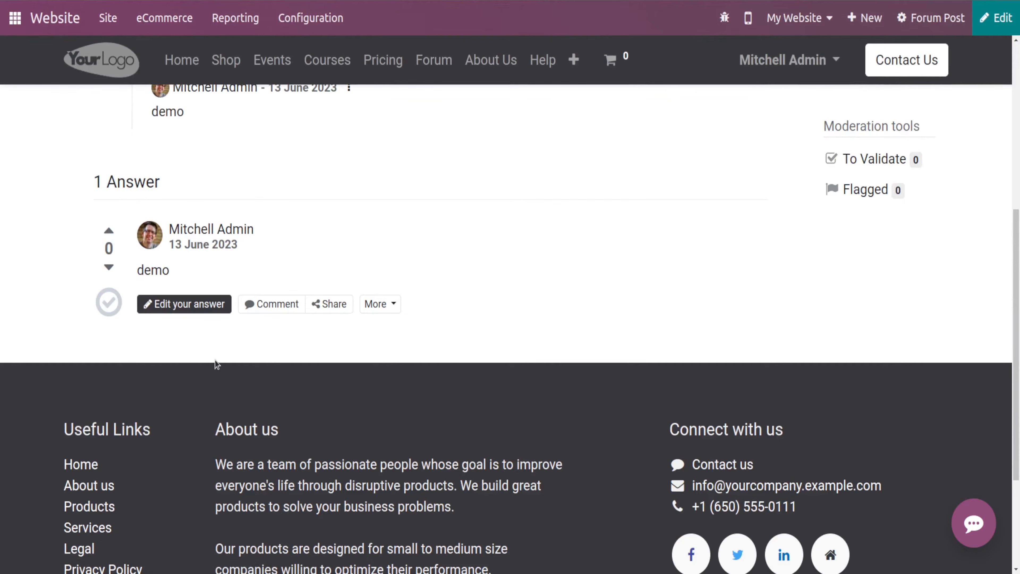
pyautogui.scroll(3, 217, 362)
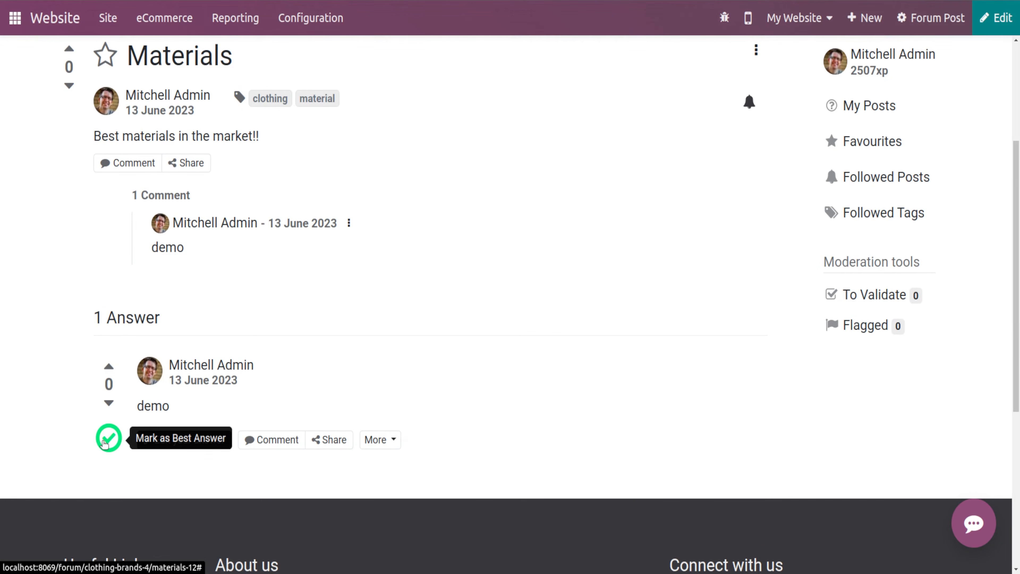
pyautogui.scroll(5, 441, 294)
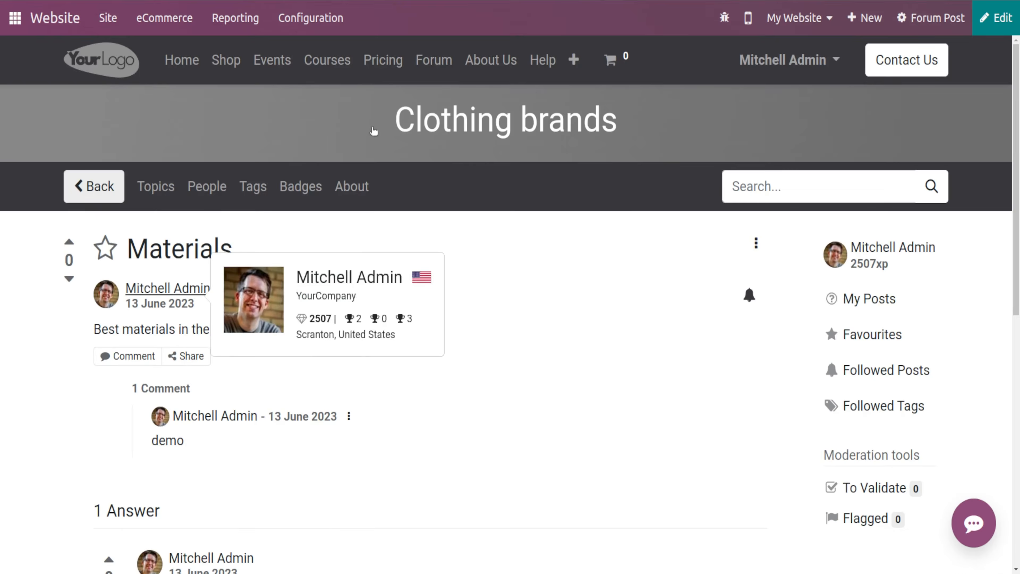
pyautogui.scroll(-2, 246, 385)
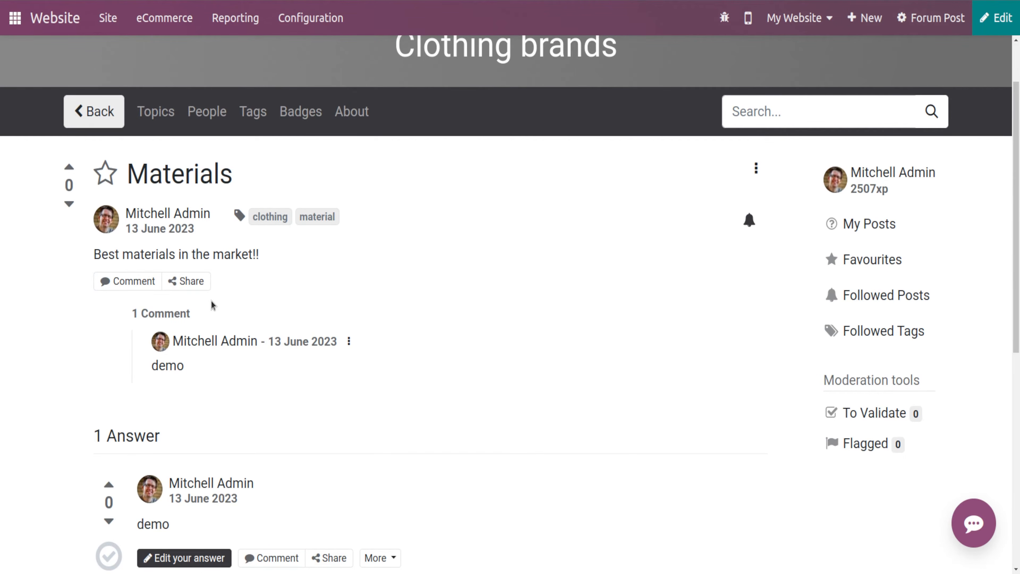
pyautogui.scroll(-5, 212, 306)
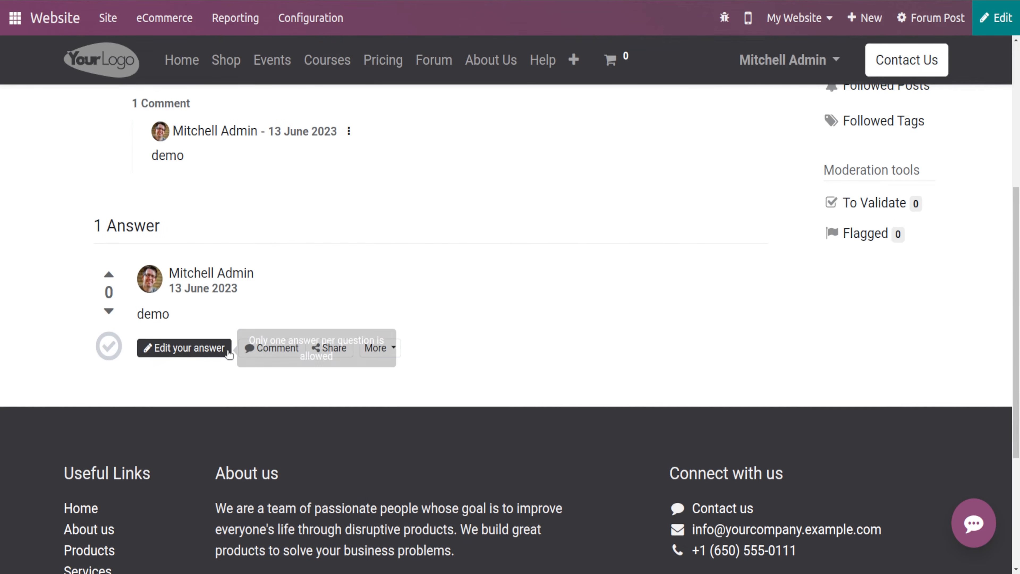
pyautogui.scroll(1, 253, 356)
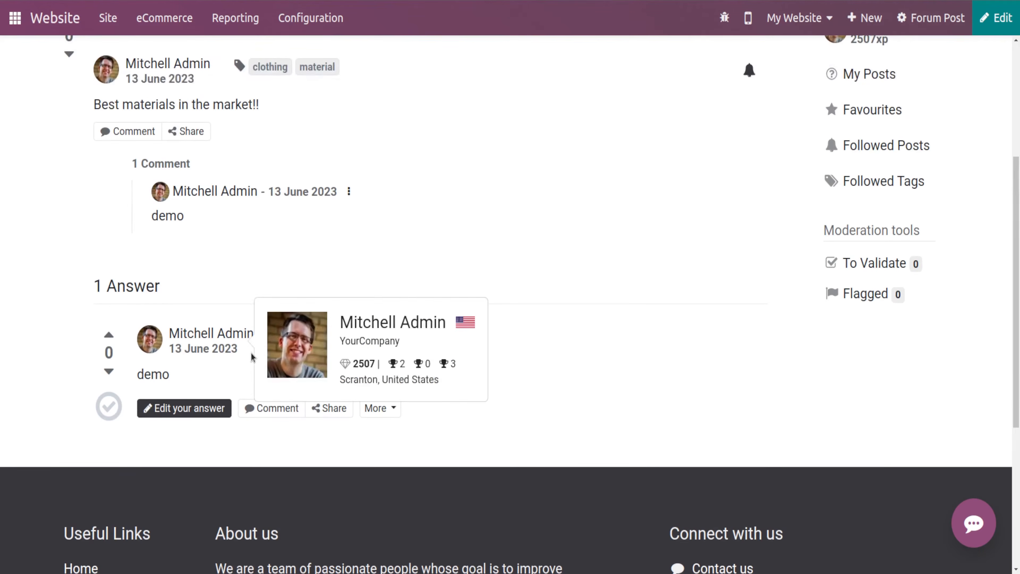
# - Mark the demo answer on the Materials question as the best answer
pyautogui.click(388, 408)
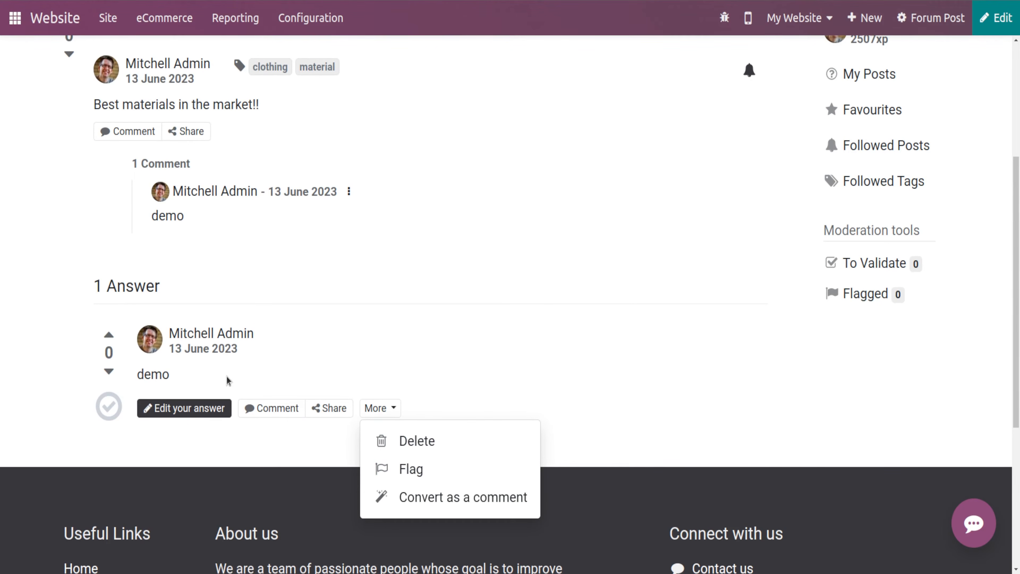
pyautogui.scroll(2, 149, 410)
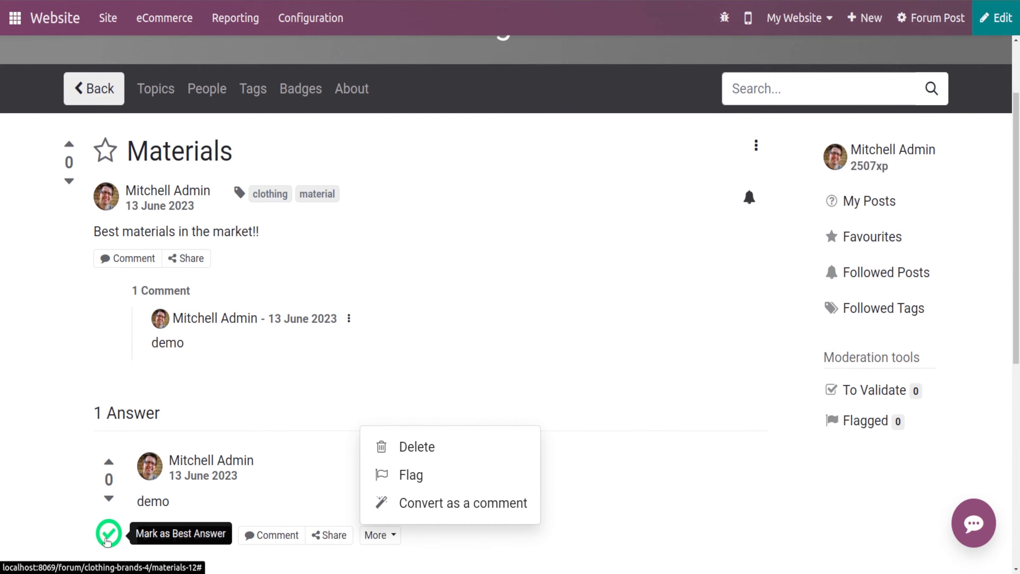
pyautogui.click(108, 535)
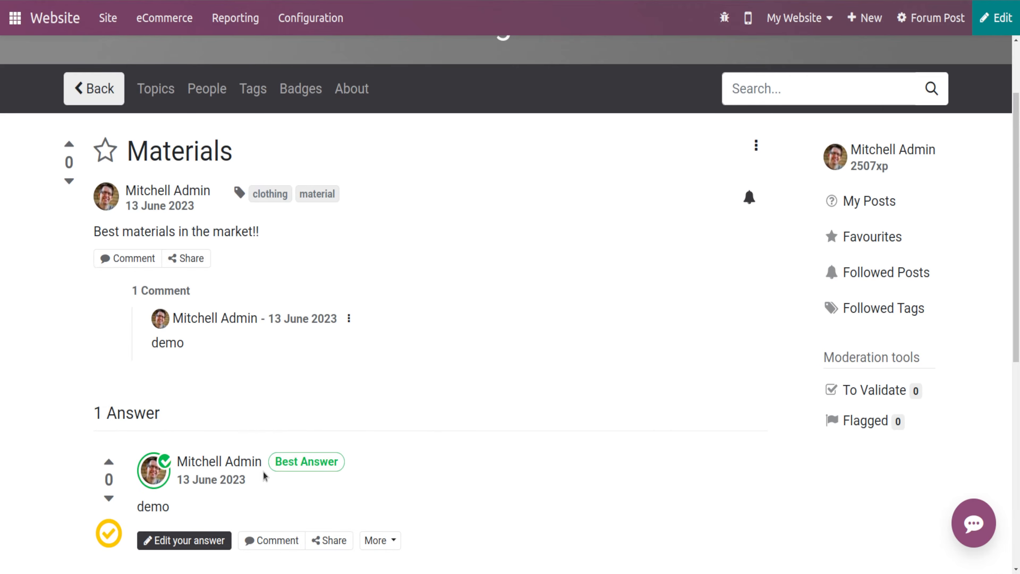
# - Flag the demo answer and open the forum's Flagged moderation queue
pyautogui.scroll(-4, 301, 406)
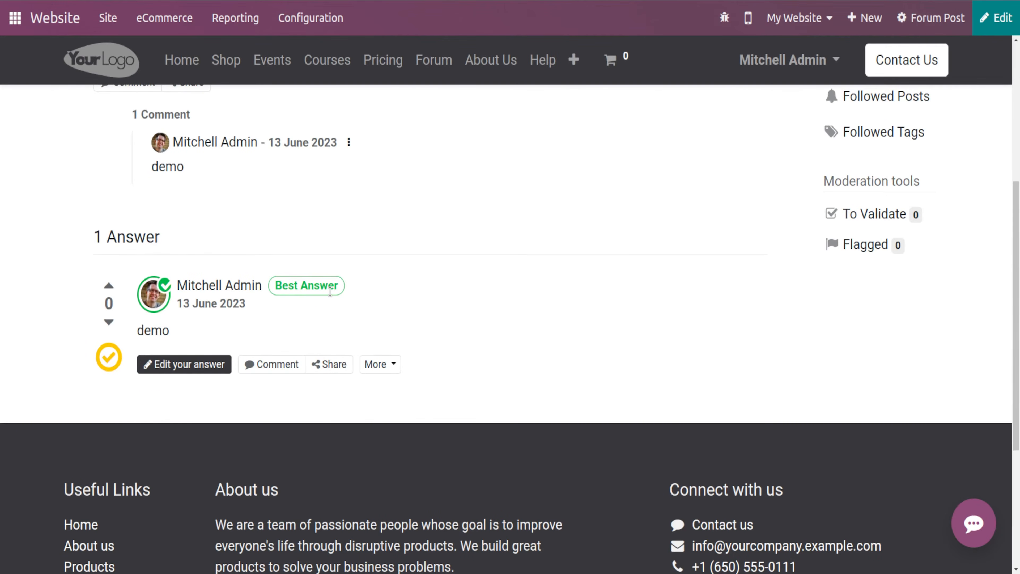
pyautogui.scroll(4, 331, 292)
pyautogui.click(384, 521)
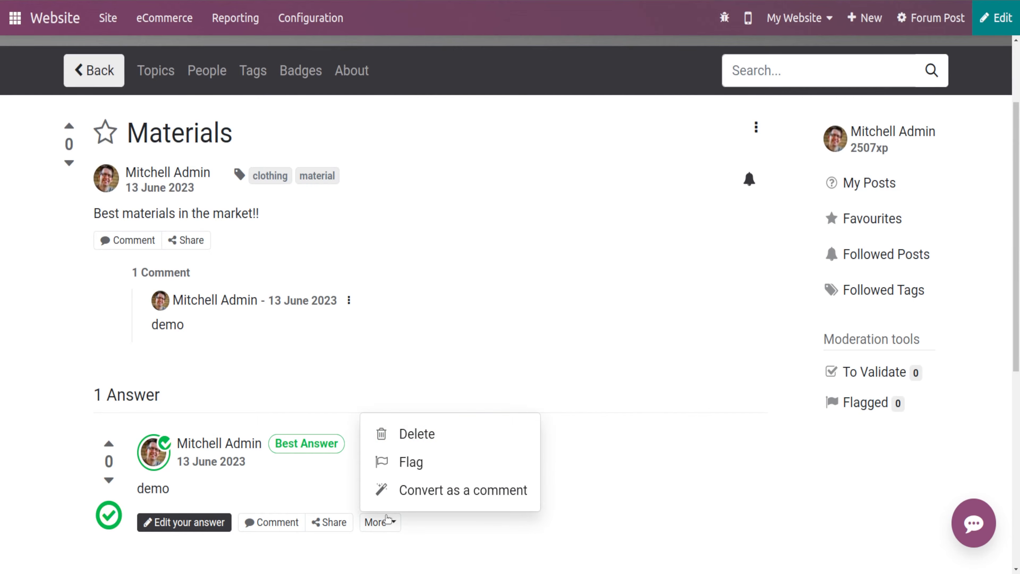
pyautogui.click(412, 462)
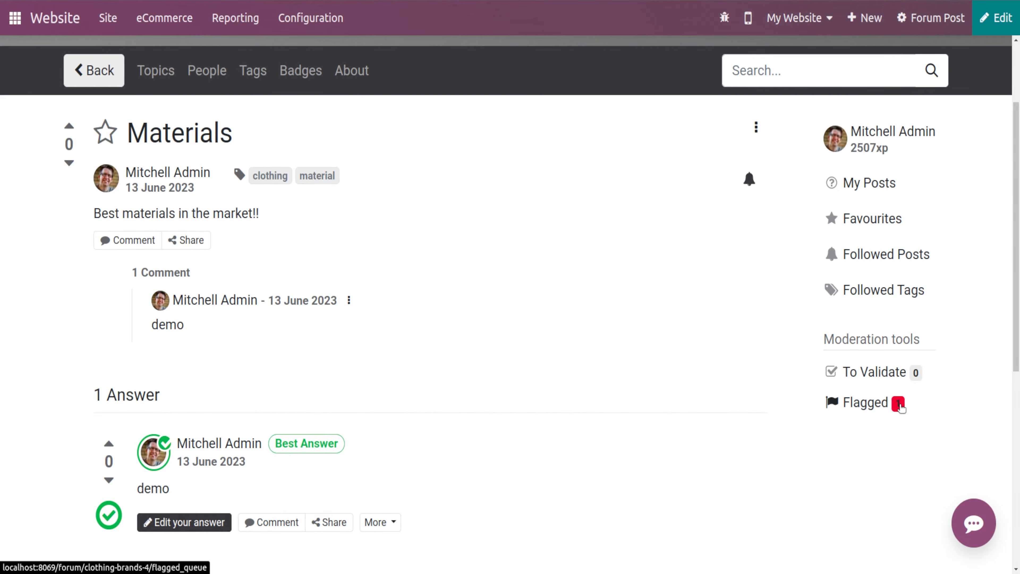
pyautogui.click(888, 403)
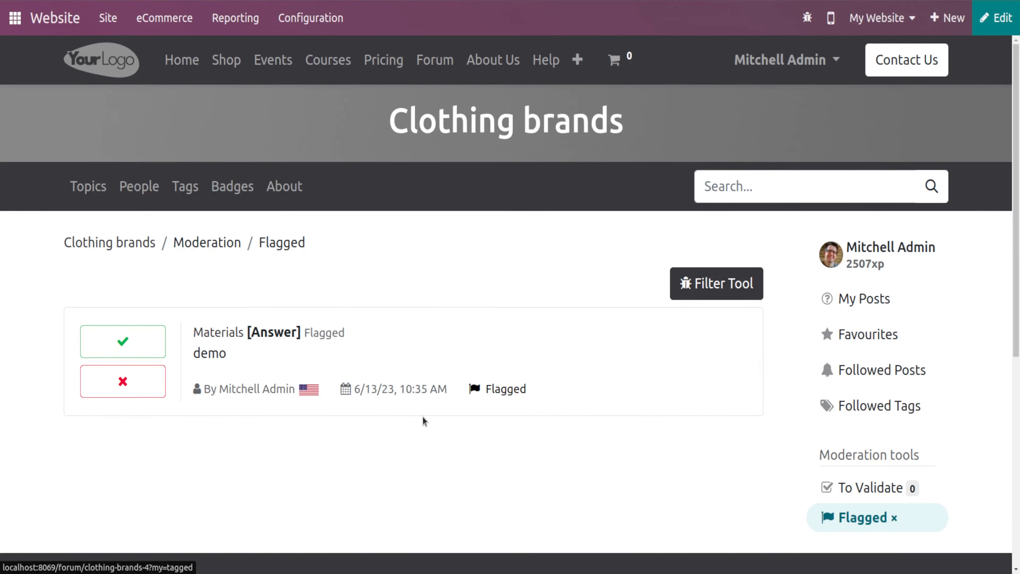
# - Return to the Clothing brands forum's topic list
pyautogui.scroll(-4, 422, 416)
pyautogui.scroll(3, 423, 416)
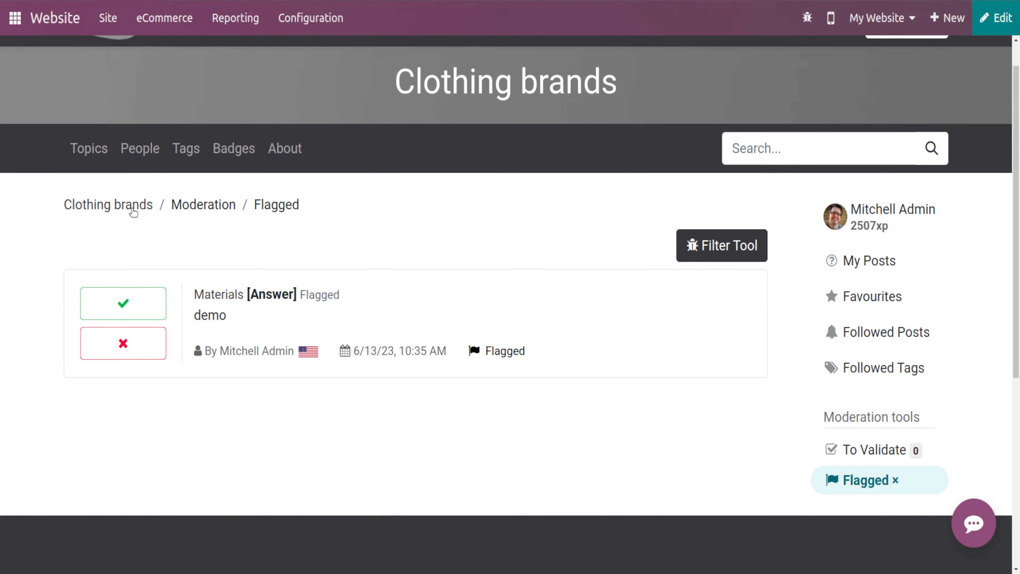
pyautogui.click(106, 205)
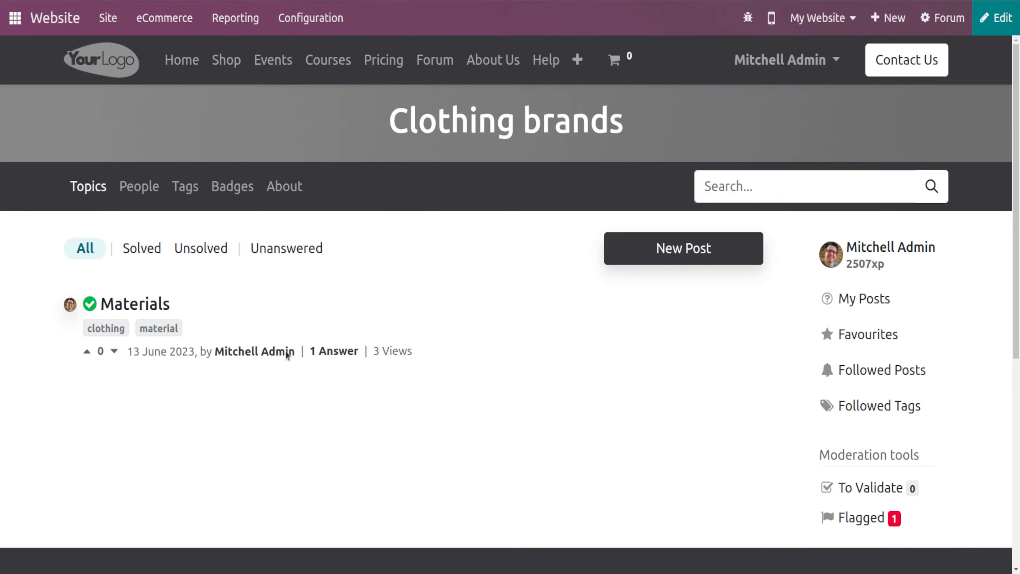
pyautogui.scroll(-4, 256, 421)
pyautogui.scroll(2, 257, 421)
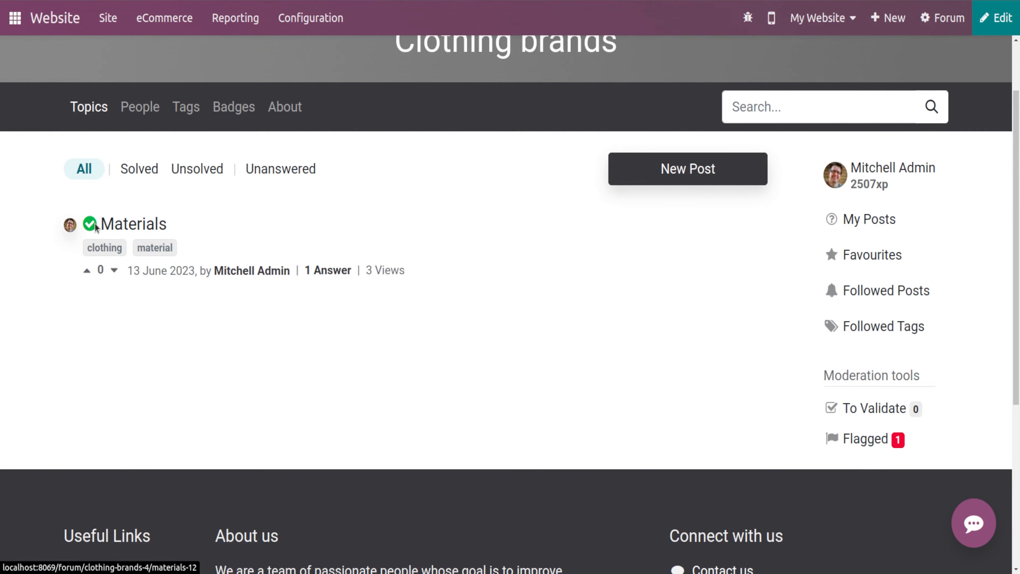
pyautogui.scroll(2, 472, 192)
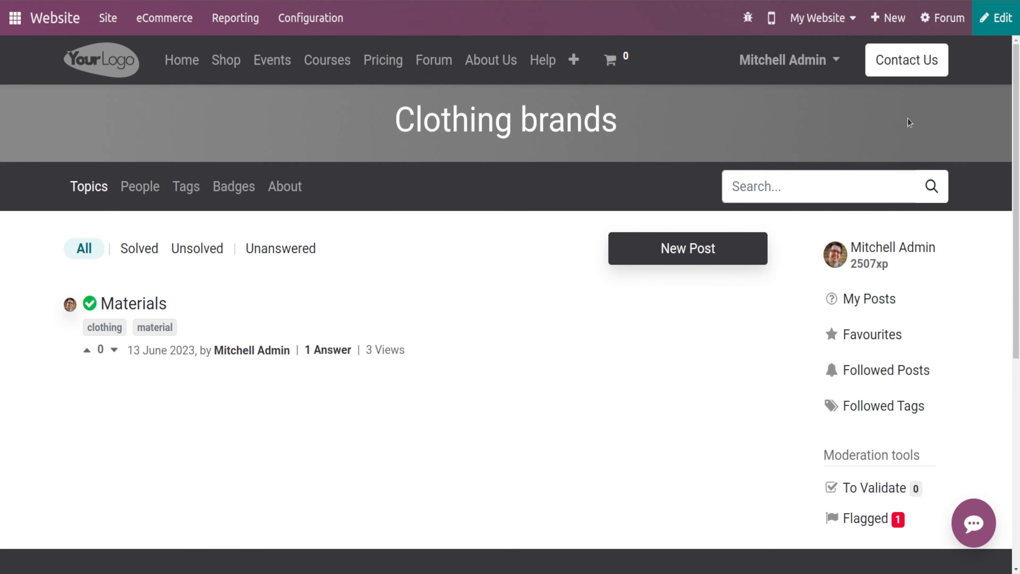
# - Open the Clothing brands forum's posts list and open the Materials post on the website
pyautogui.click(941, 16)
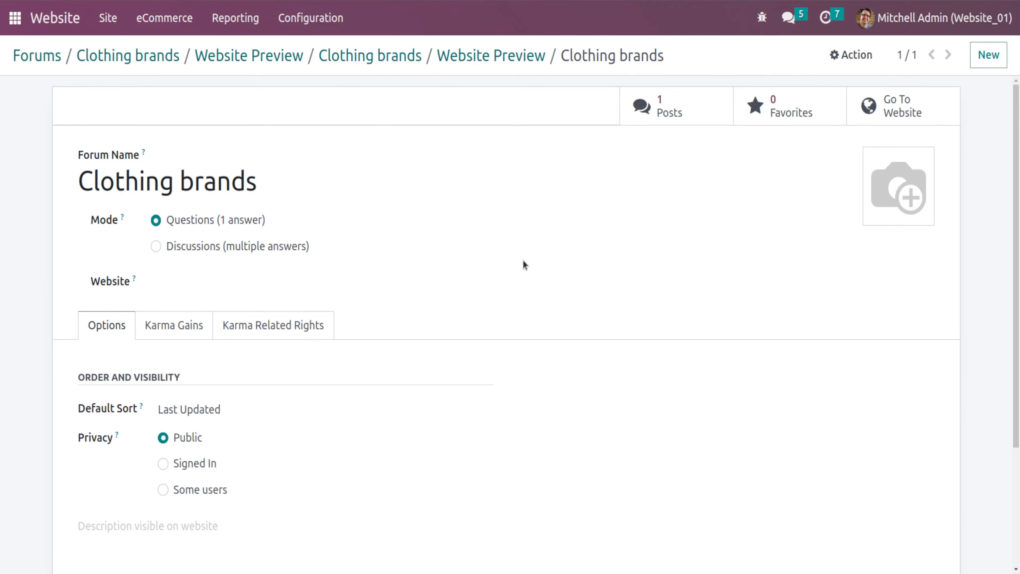
pyautogui.click(658, 114)
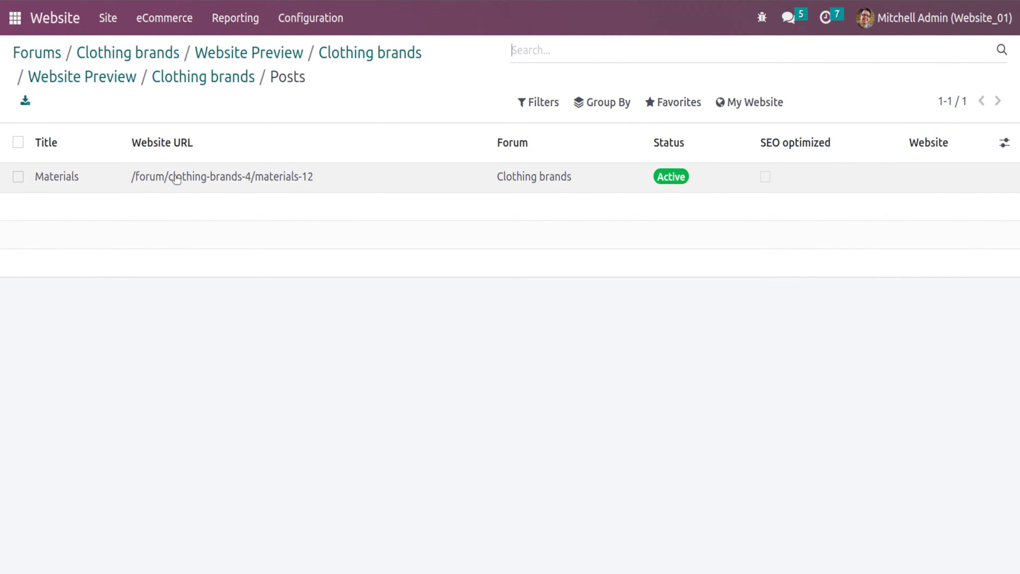
pyautogui.click(351, 175)
# - Return to the website home page
pyautogui.scroll(-5, 321, 358)
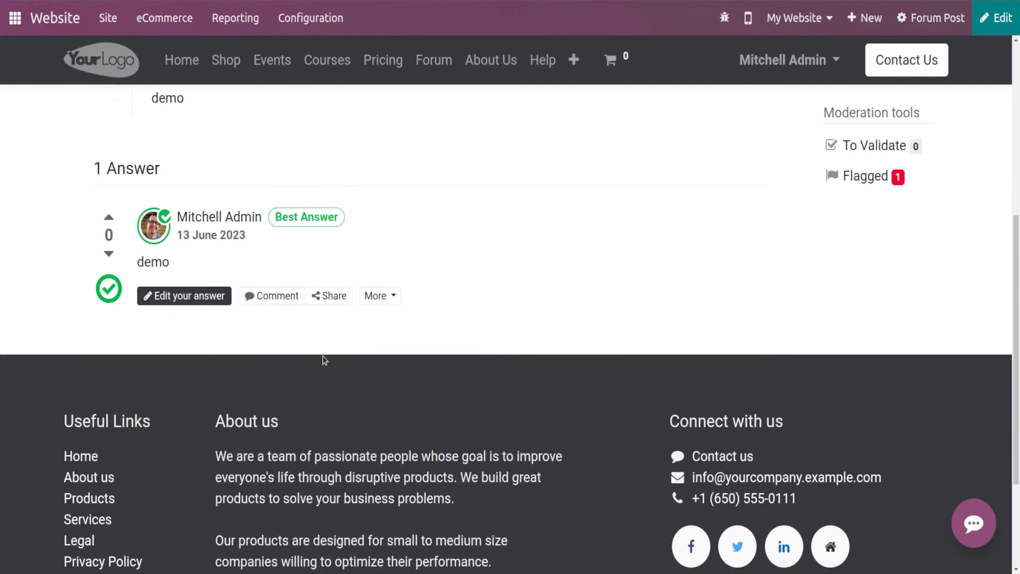
pyautogui.scroll(5, 777, 161)
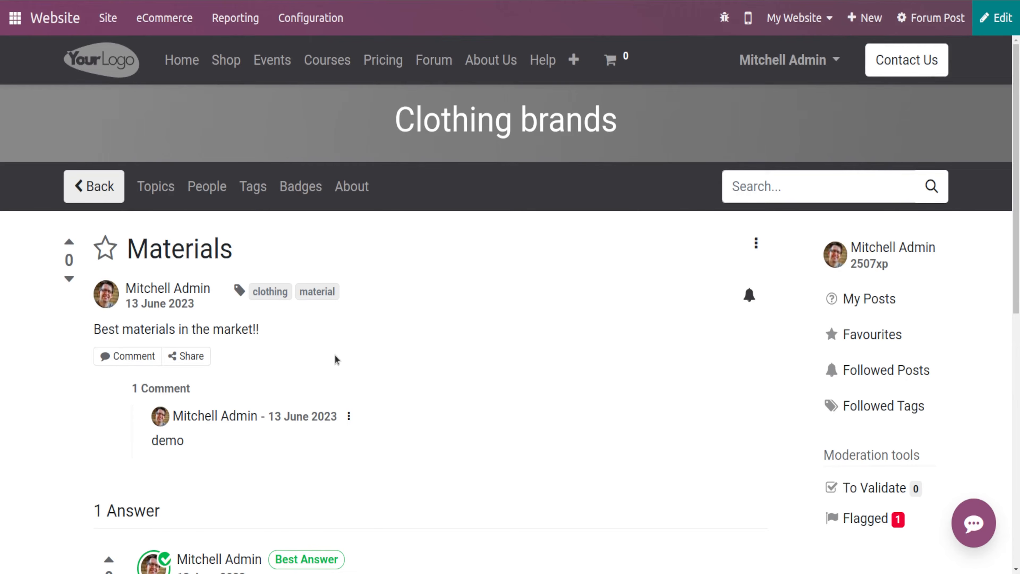
pyautogui.scroll(-2, 262, 358)
pyautogui.scroll(2, 260, 356)
pyautogui.click(60, 28)
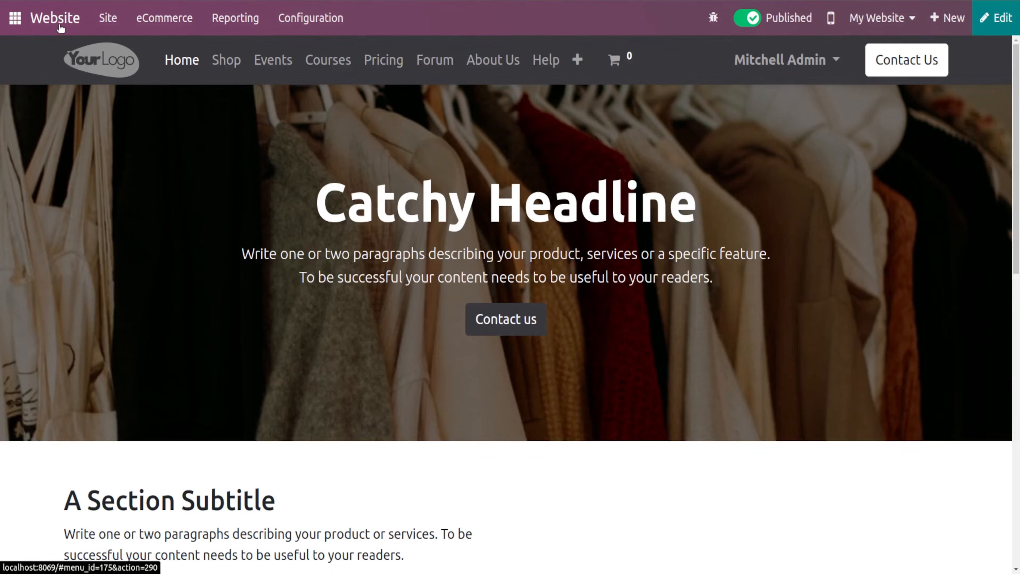
# - Browse the forum Ranks and forum Tags configuration lists
pyautogui.click(275, 27)
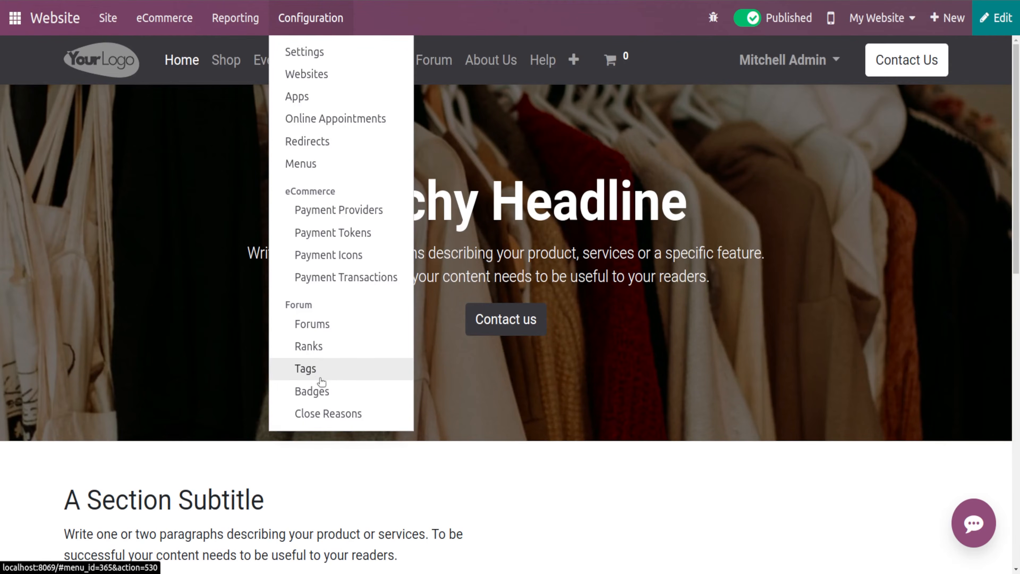
pyautogui.click(308, 347)
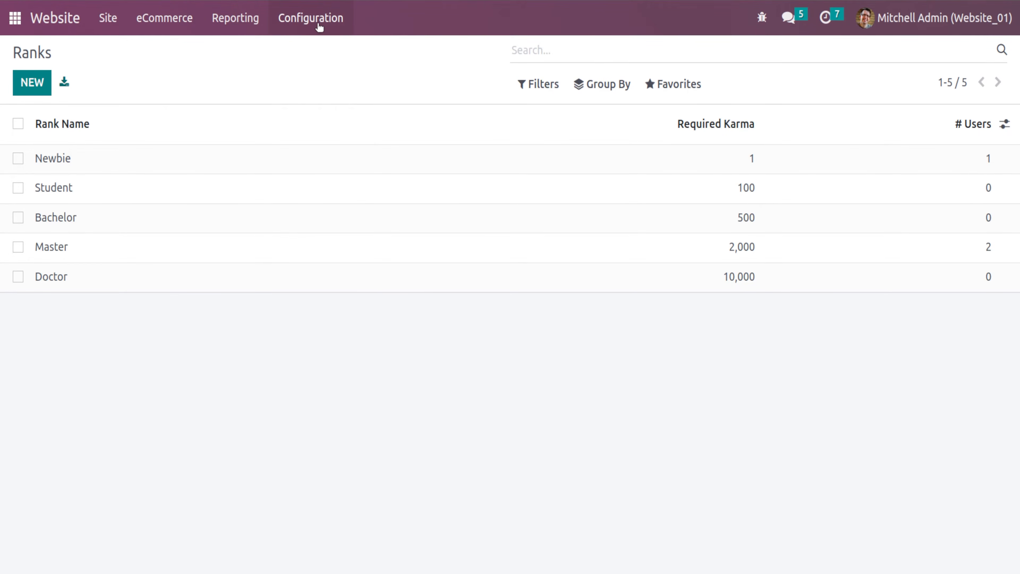
pyautogui.click(319, 26)
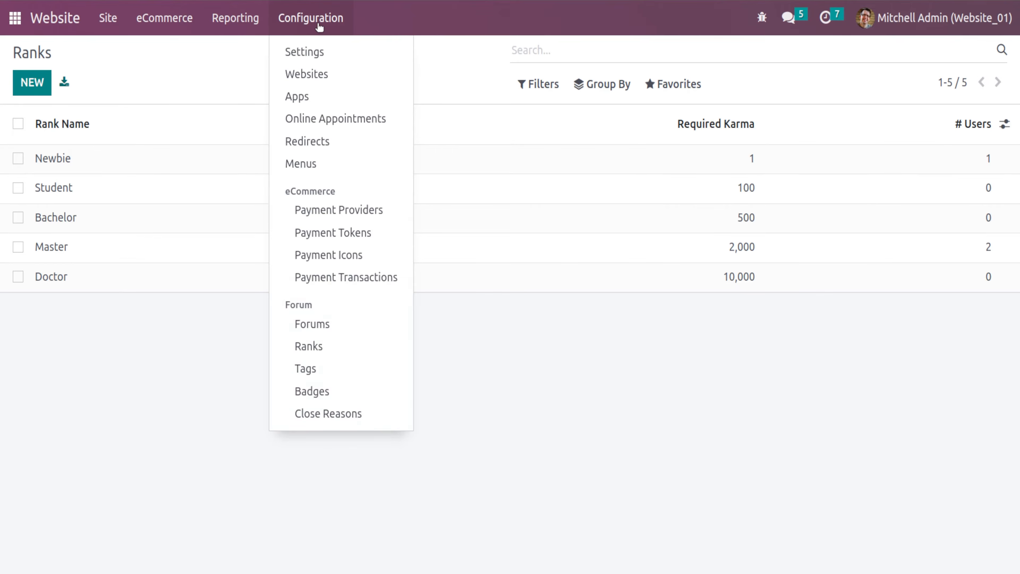
pyautogui.click(378, 367)
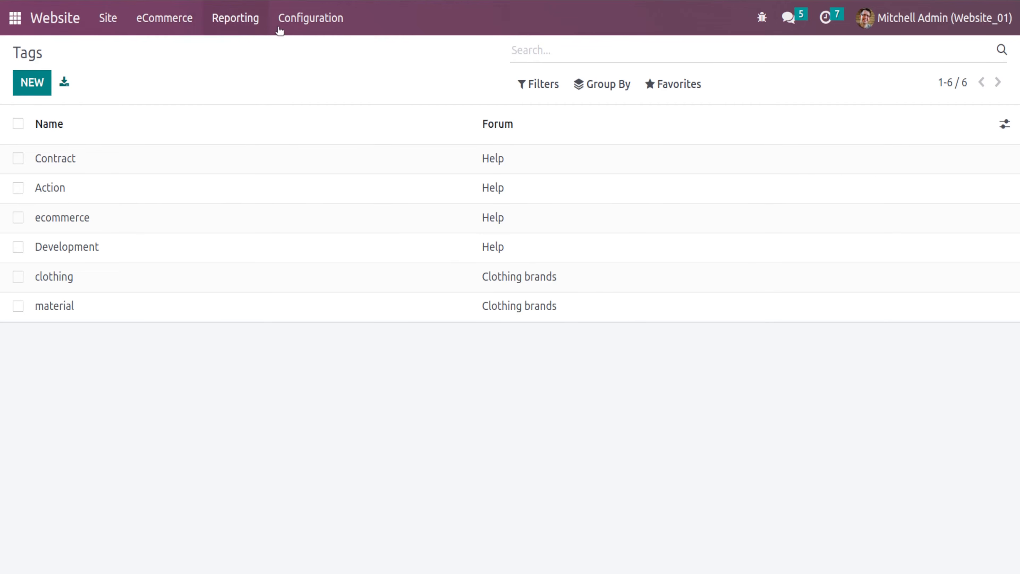
# - Open the forum Badges configuration and browse the available badges
pyautogui.click(312, 17)
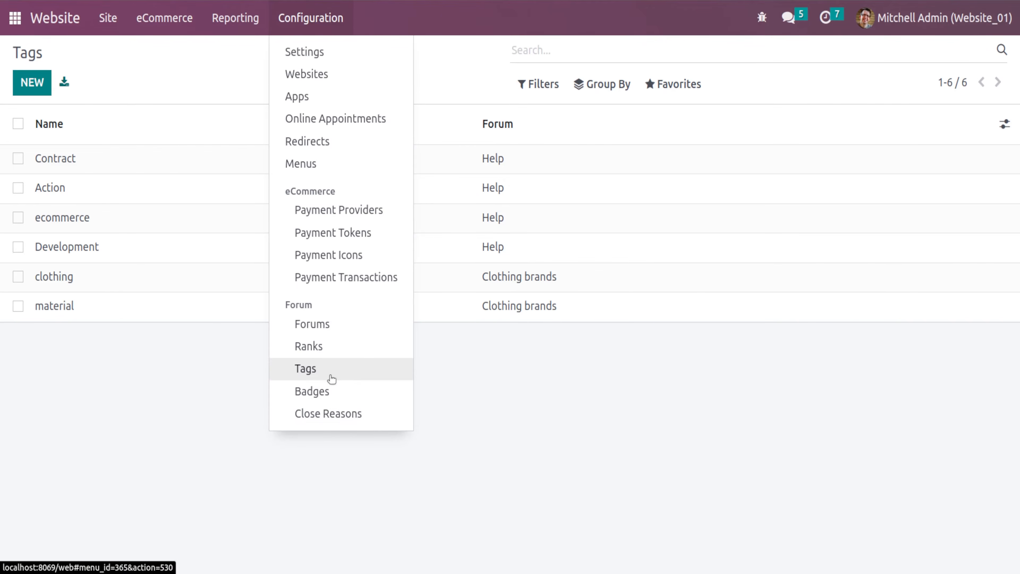
pyautogui.click(321, 390)
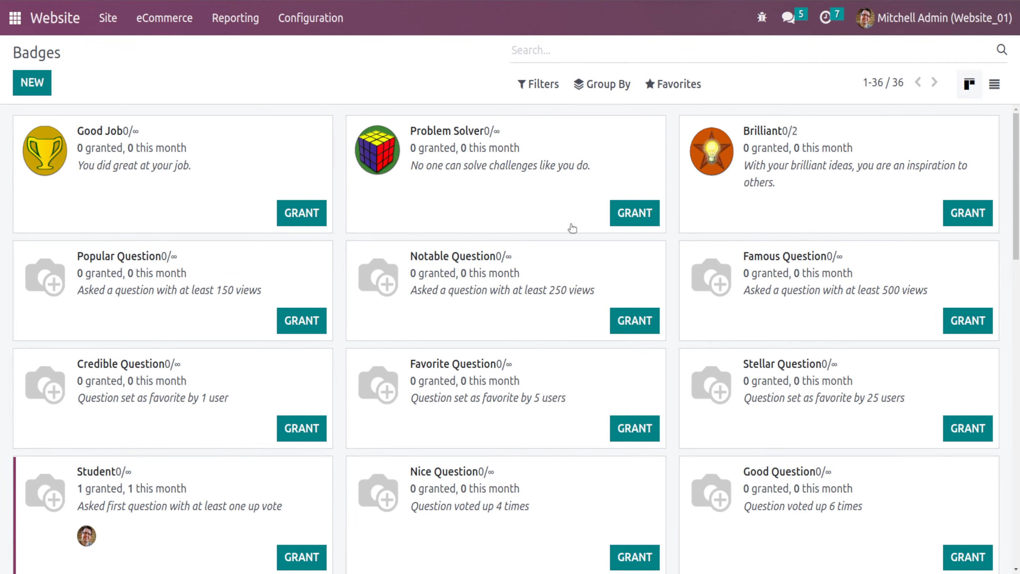
pyautogui.scroll(-6, 572, 228)
pyautogui.scroll(-2, 574, 229)
pyautogui.scroll(8, 572, 230)
# - Grant the Good Job badge to the demo user
pyautogui.click(316, 218)
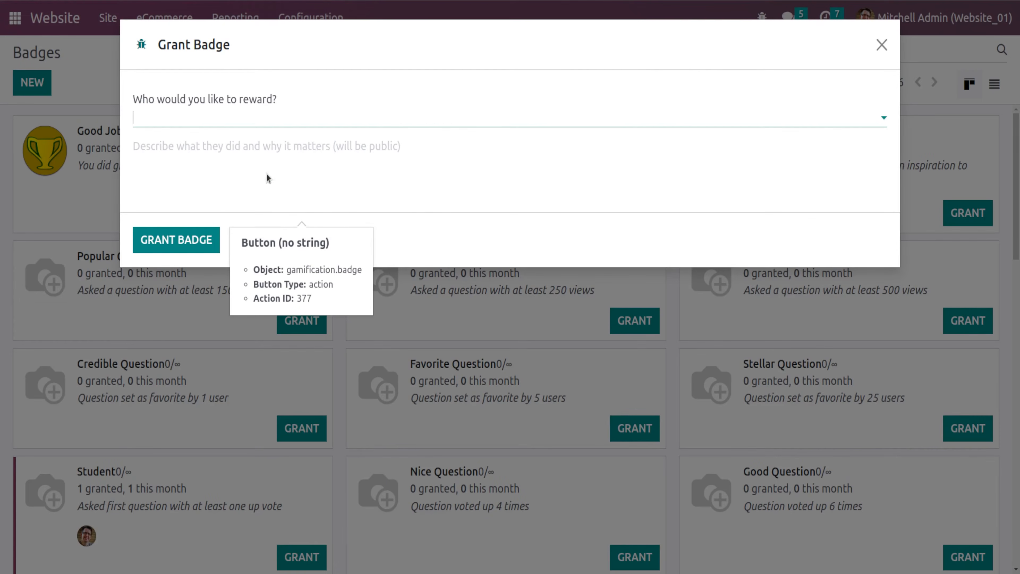
pyautogui.click(205, 120)
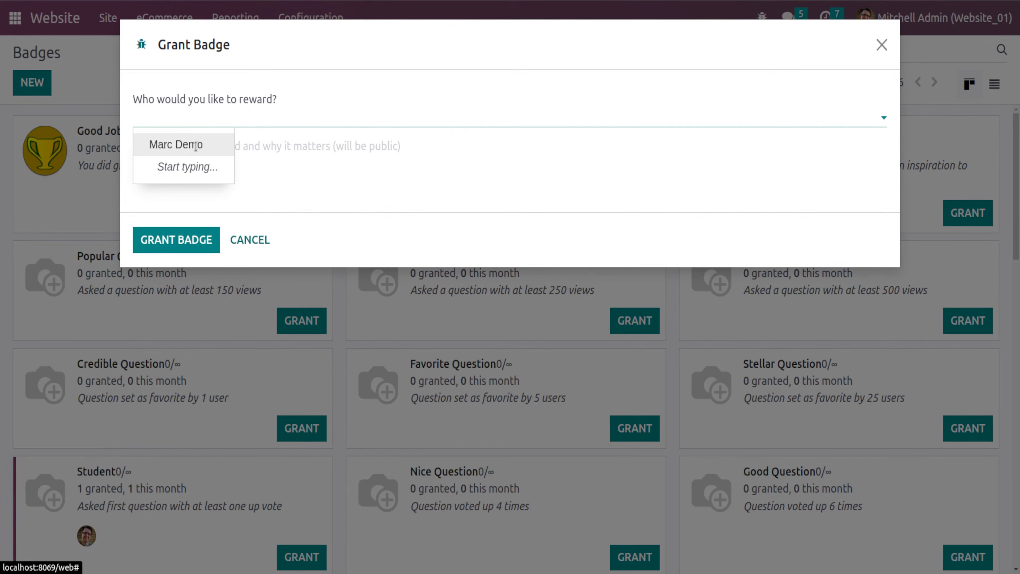
pyautogui.click(198, 146)
pyautogui.click(160, 243)
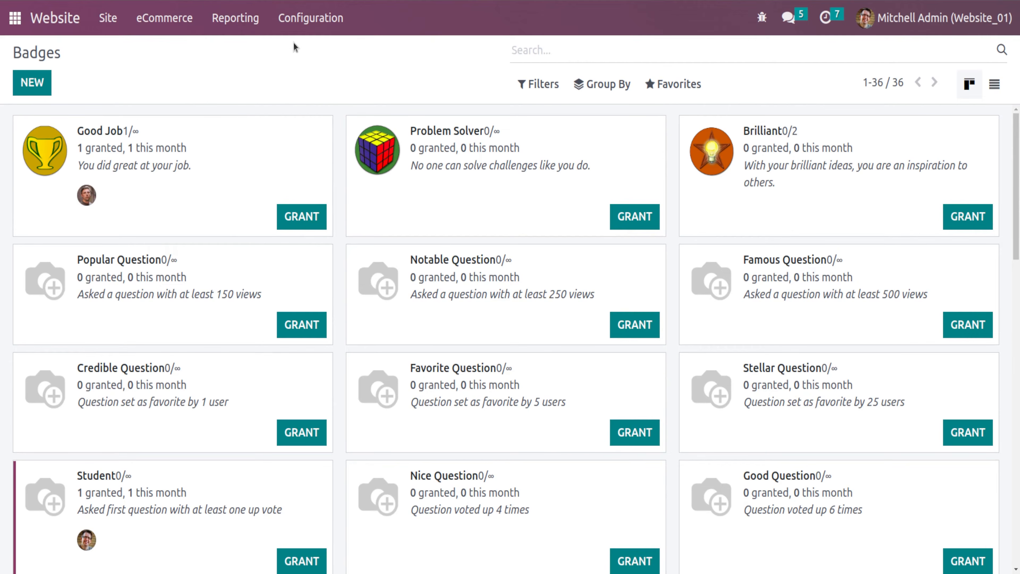
# - Return to the website and open the Clothing brands forum
pyautogui.click(292, 24)
pyautogui.click(49, 24)
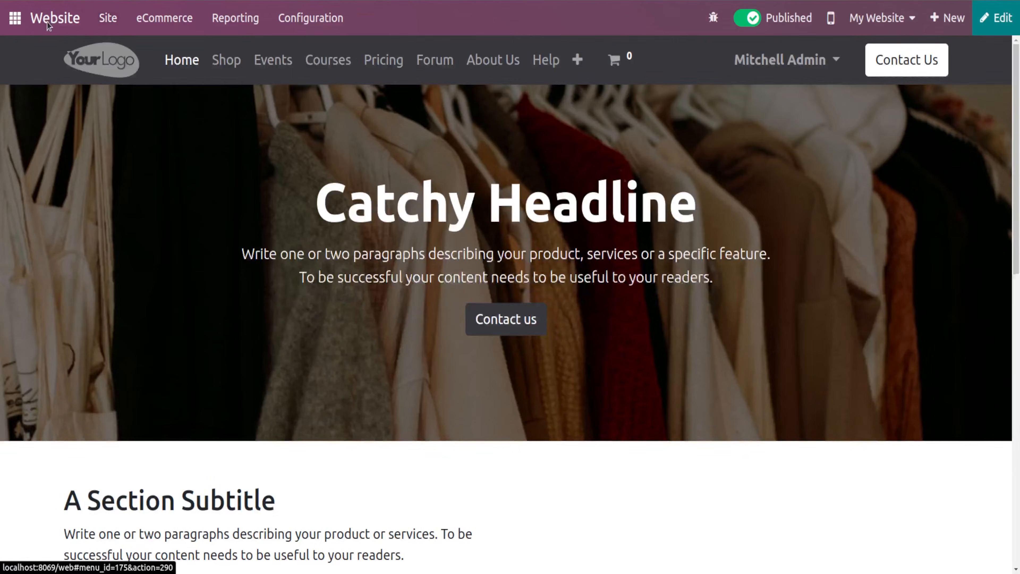
pyautogui.click(417, 69)
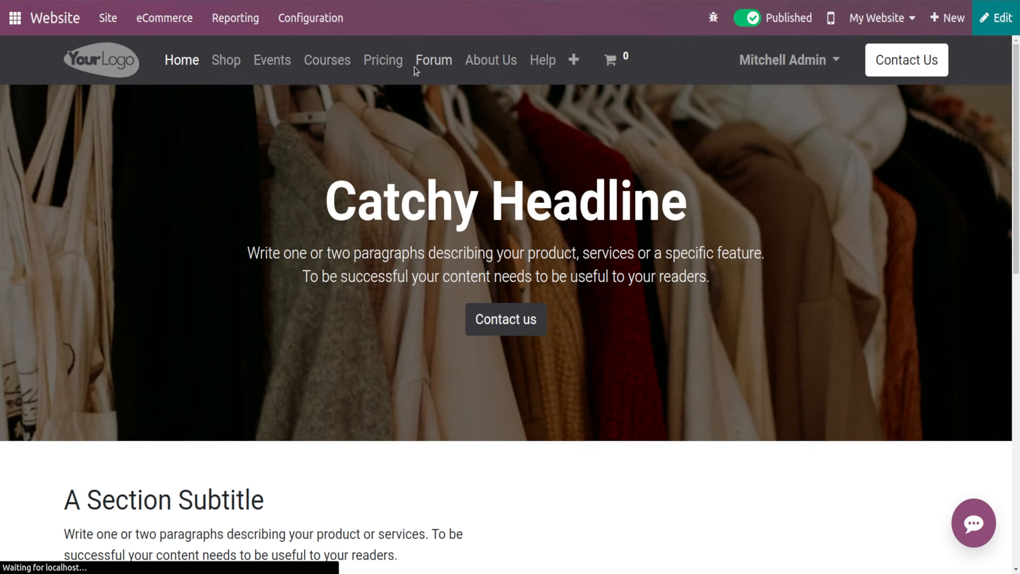
pyautogui.scroll(-3, 516, 362)
pyautogui.scroll(3, 515, 359)
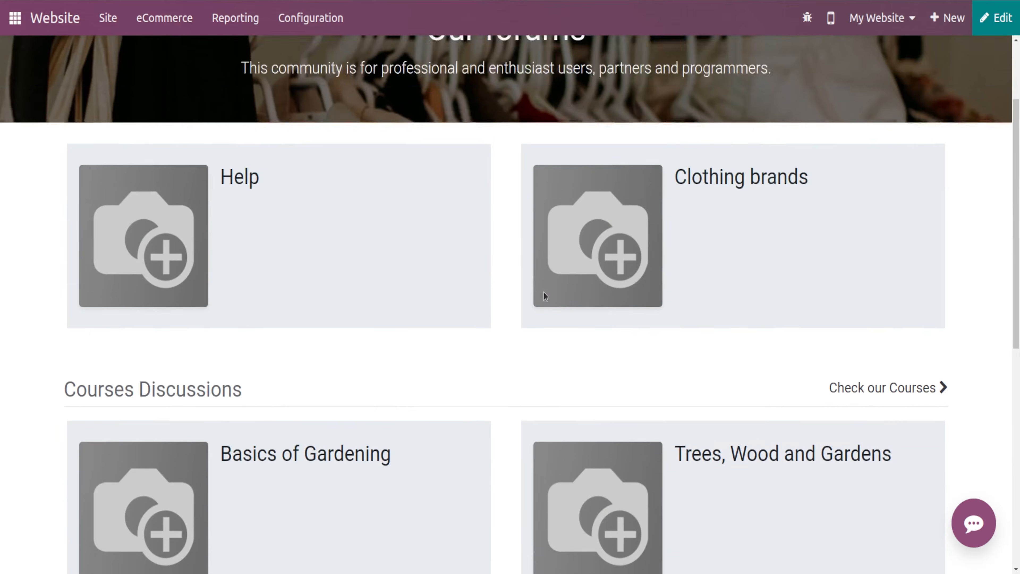
pyautogui.click(613, 338)
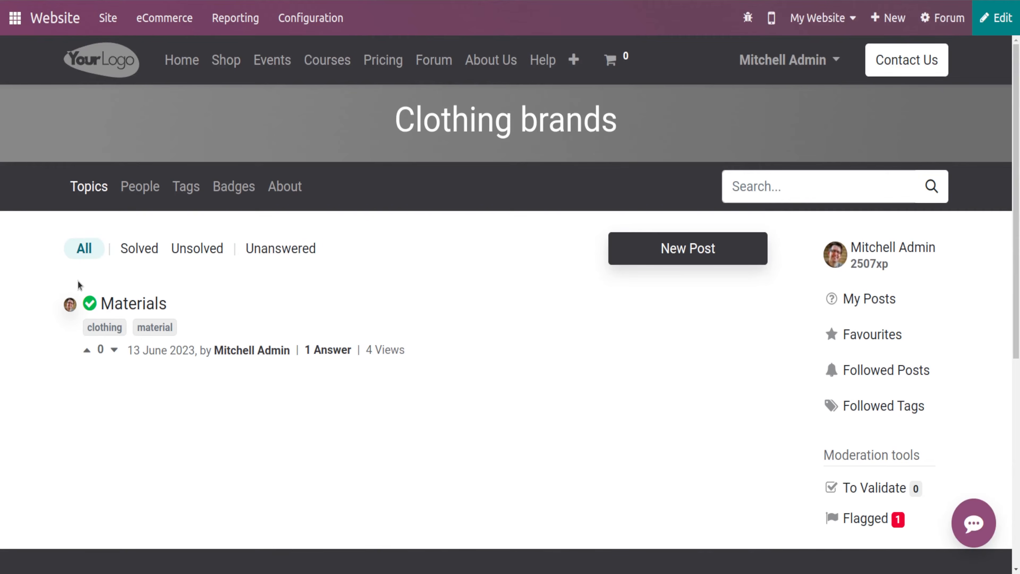
# - Open the demo user's profile from the forum's people list and review its rank and badges
pyautogui.click(142, 191)
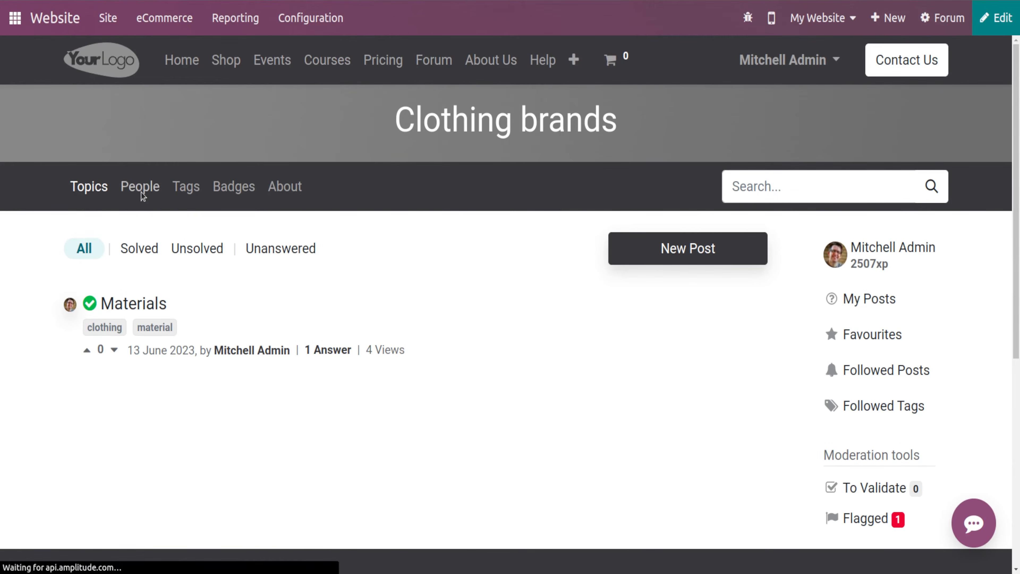
pyautogui.click(501, 350)
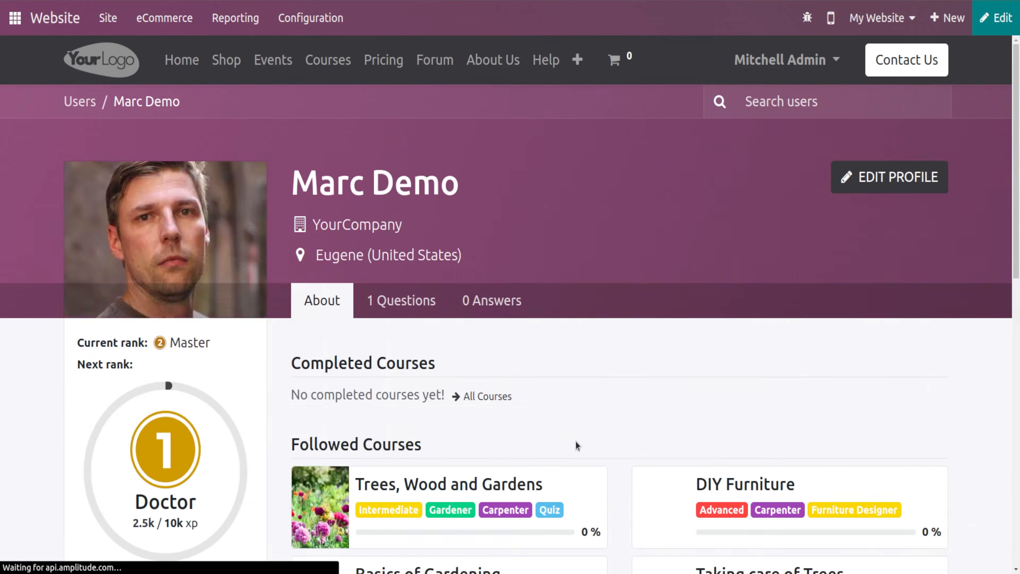
pyautogui.scroll(-3, 423, 373)
pyautogui.scroll(-5, 424, 373)
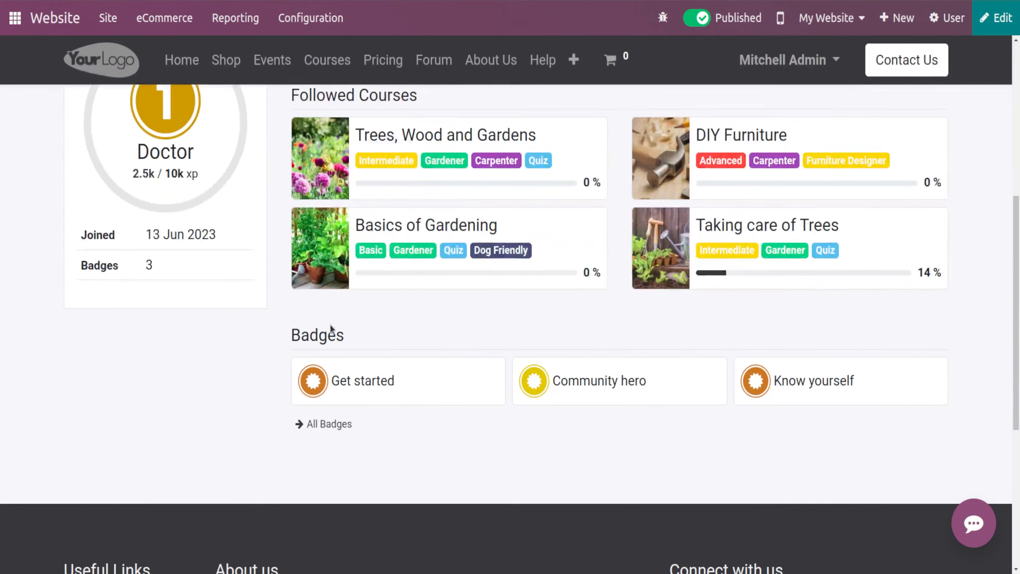
pyautogui.scroll(4, 330, 325)
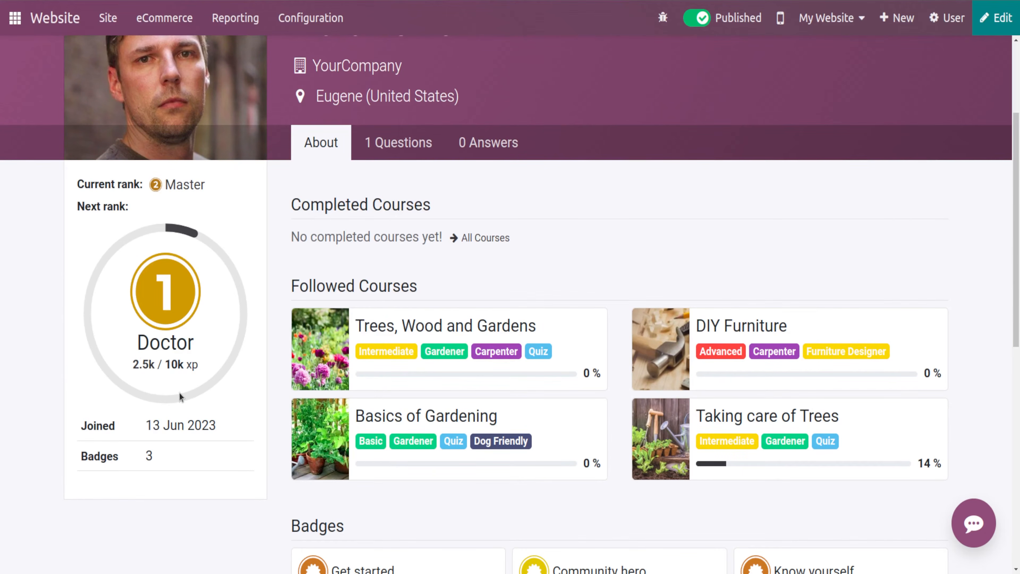
pyautogui.scroll(-3, 130, 380)
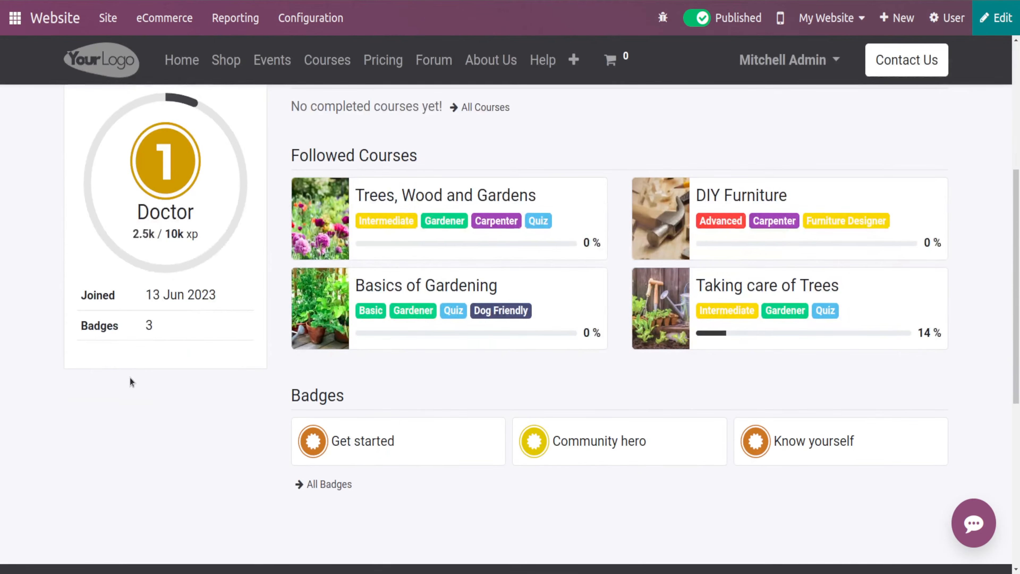
pyautogui.scroll(1, 240, 440)
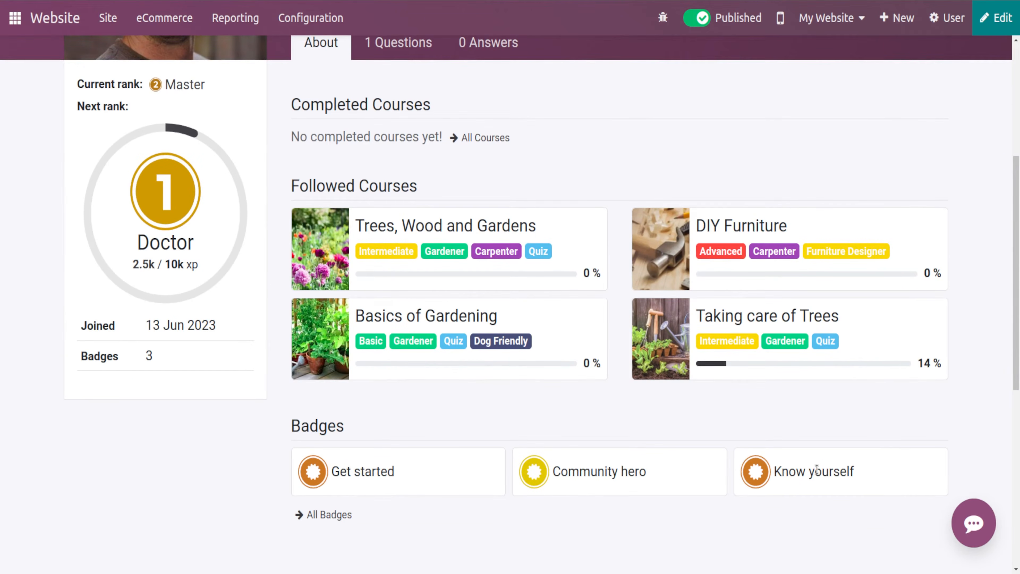
# - Open the demo user's All Badges page and review the ranks and badges listed
pyautogui.click(331, 514)
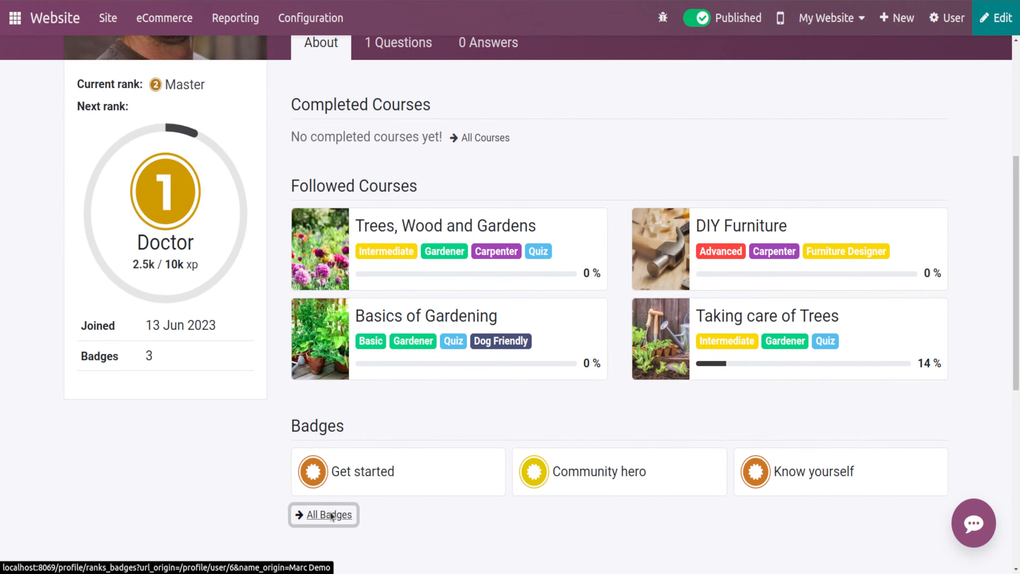
pyautogui.scroll(-5, 446, 409)
pyautogui.scroll(5, 446, 409)
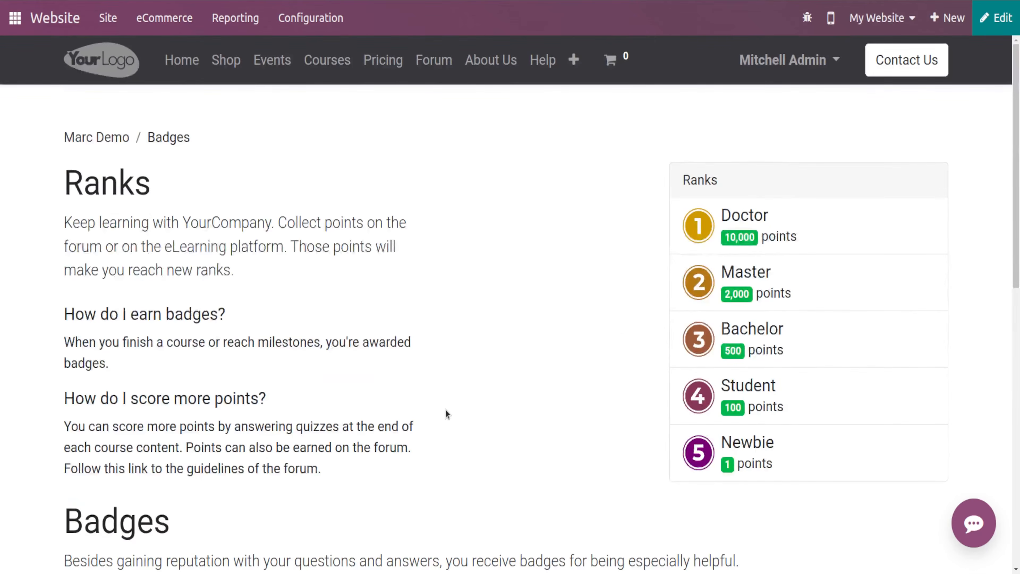
pyautogui.scroll(-8, 258, 400)
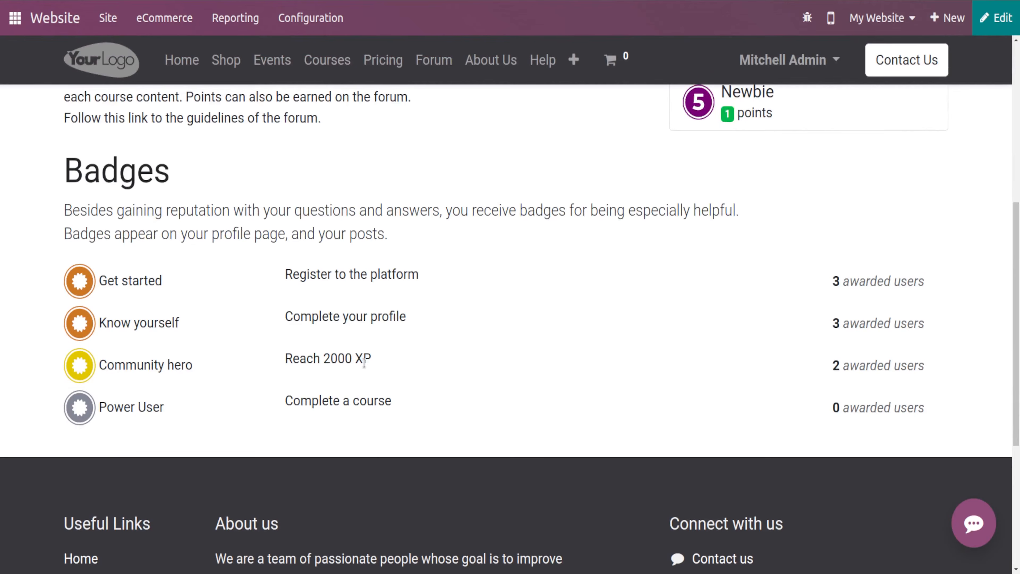
pyautogui.scroll(8, 212, 206)
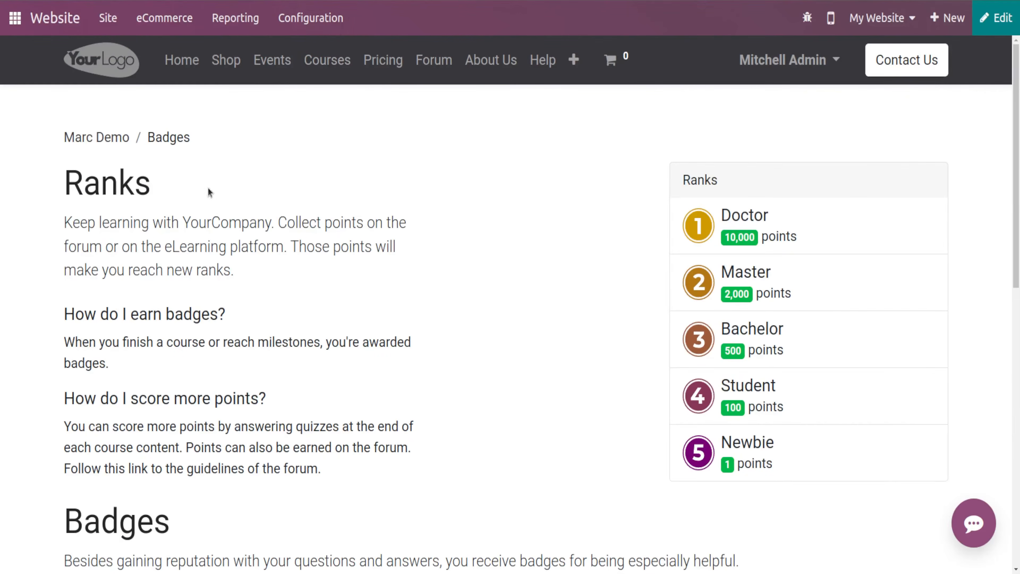
# - Add a forum close reason named Duplication occurs with reason type Basic and save it
pyautogui.click(310, 17)
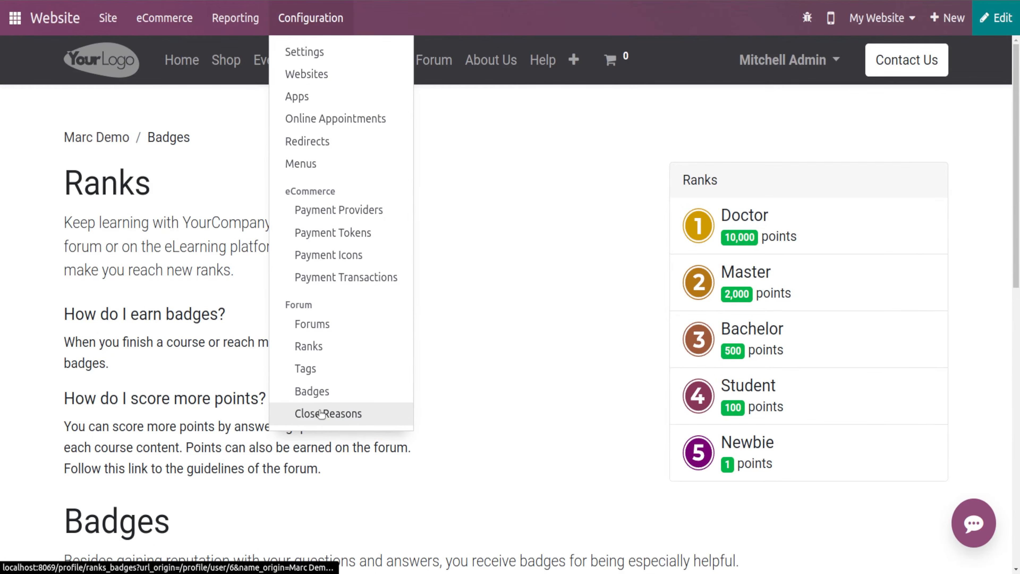
pyautogui.click(328, 375)
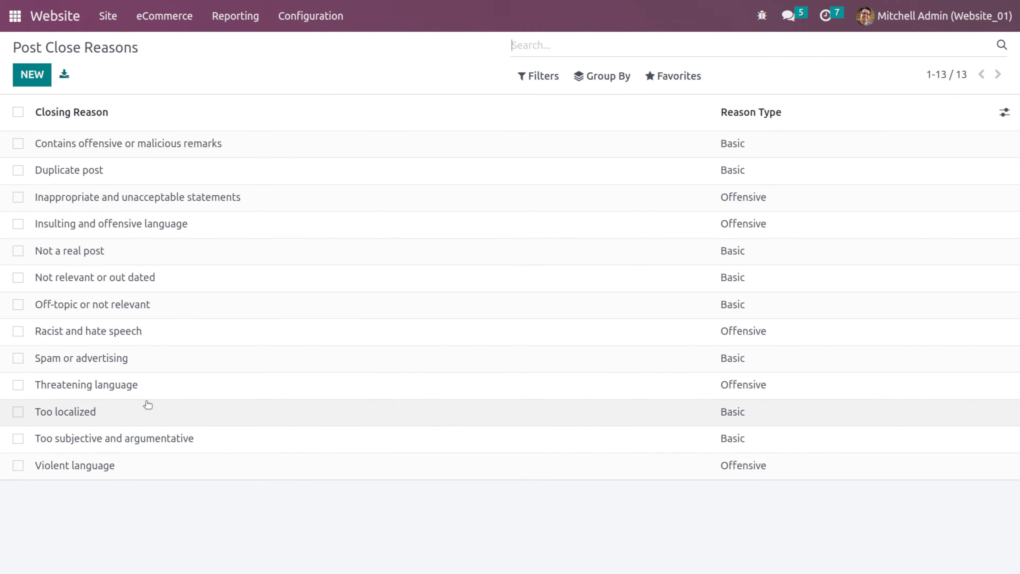
pyautogui.click(44, 75)
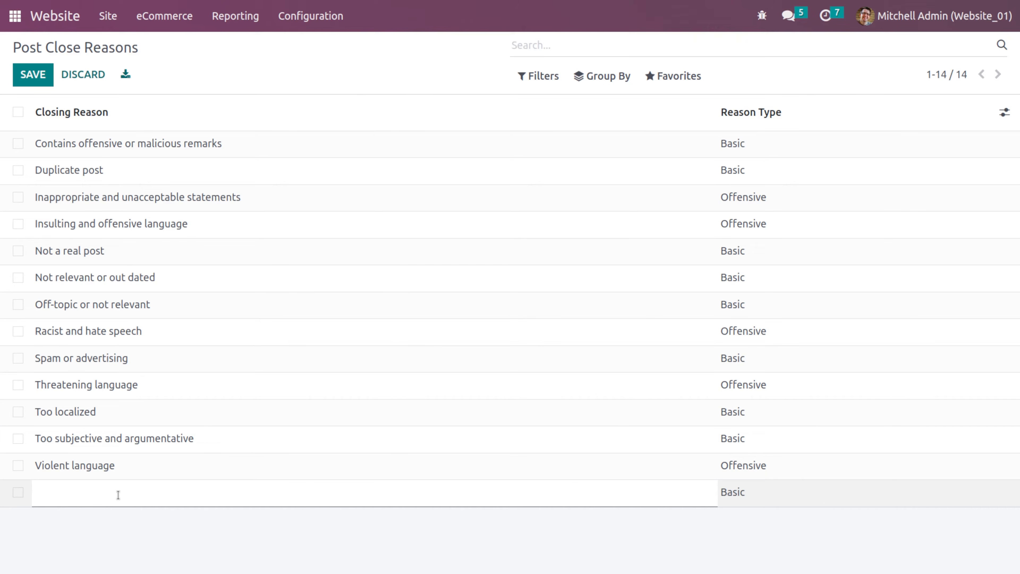
pyautogui.write('Duplication occurs')
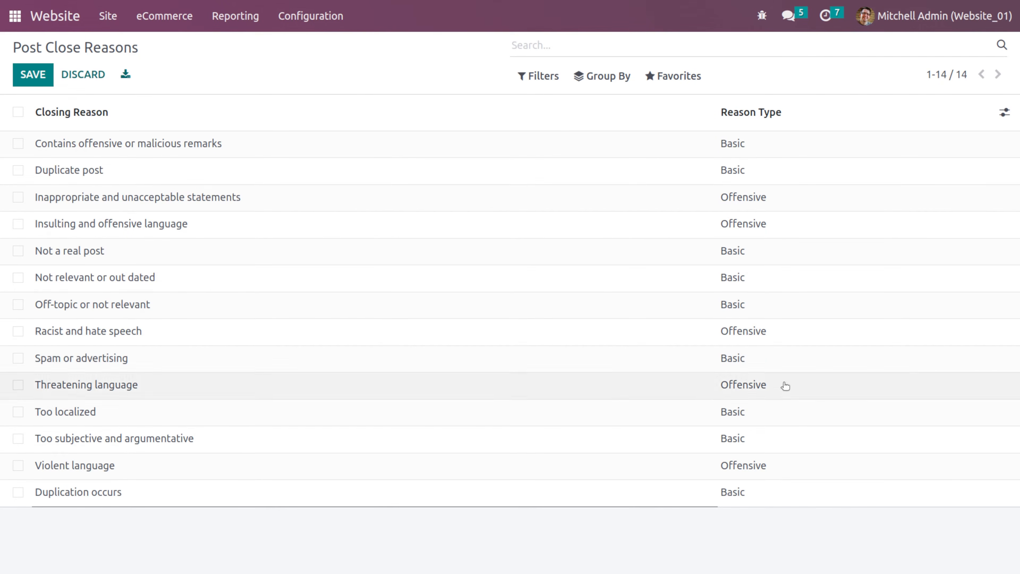
pyautogui.click(761, 498)
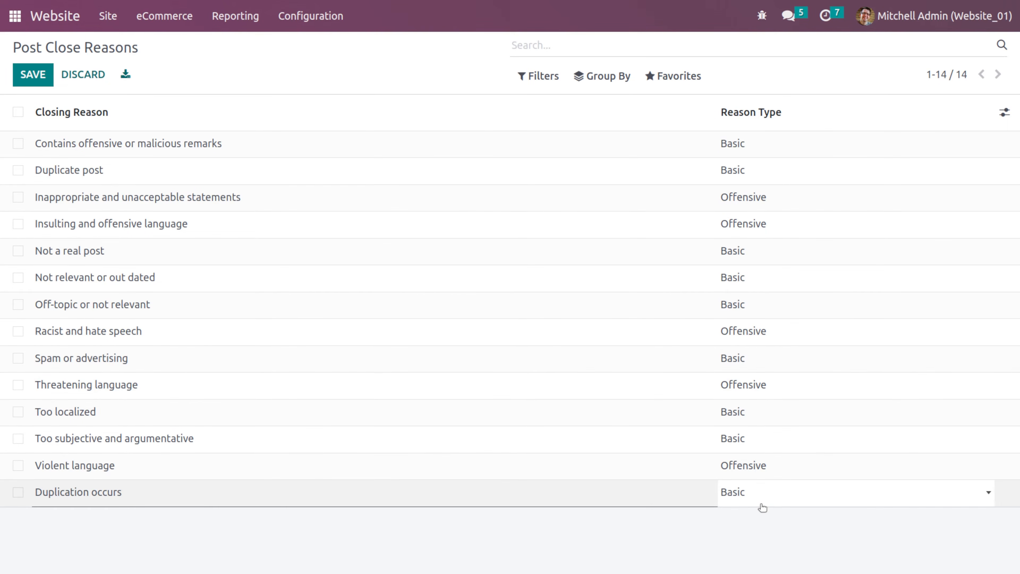
pyautogui.click(760, 494)
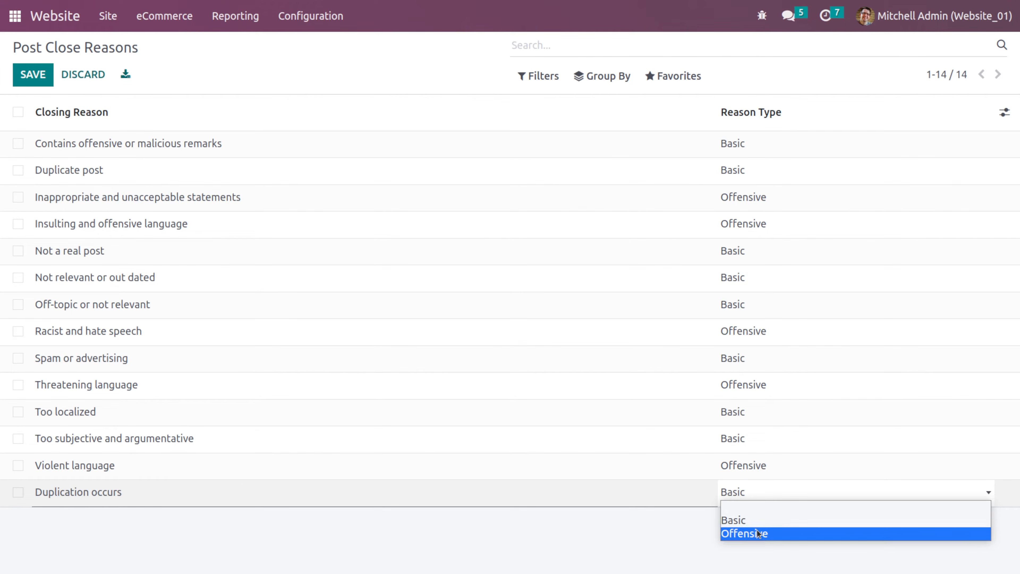
pyautogui.click(755, 521)
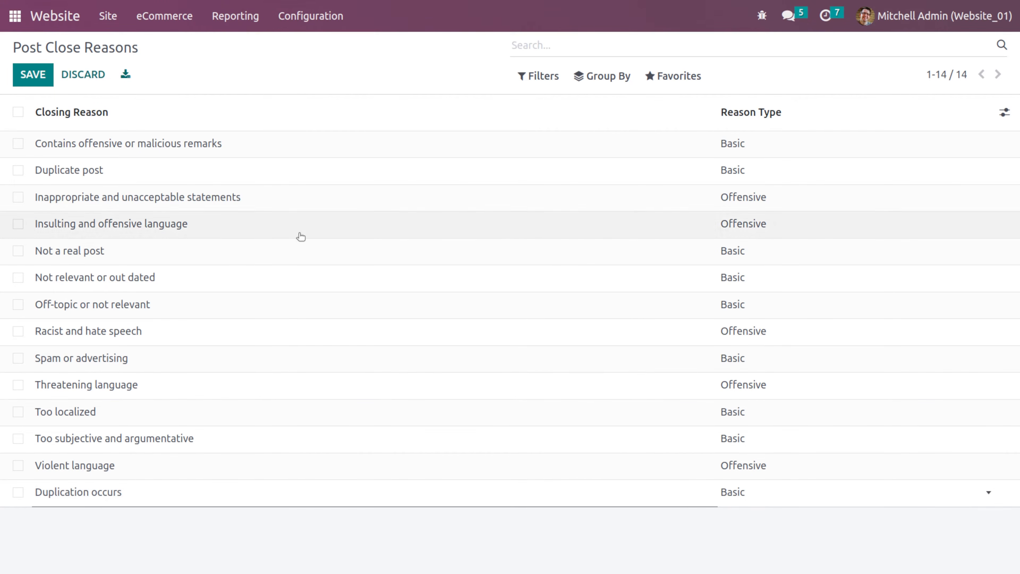
pyautogui.click(25, 78)
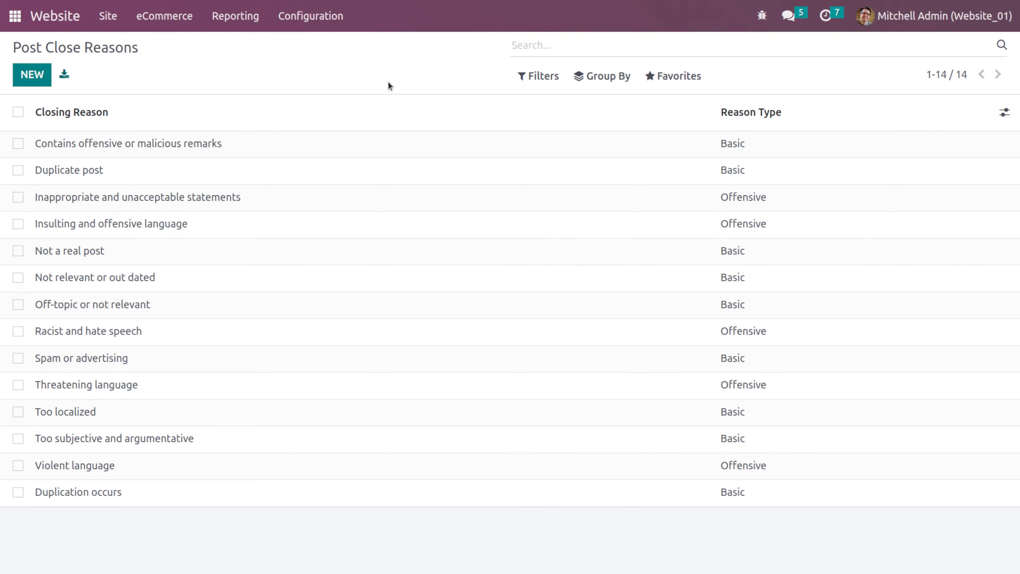
# - Close the Materials post in the Clothing brands forum with the reason Duplication occurs
pyautogui.click(55, 16)
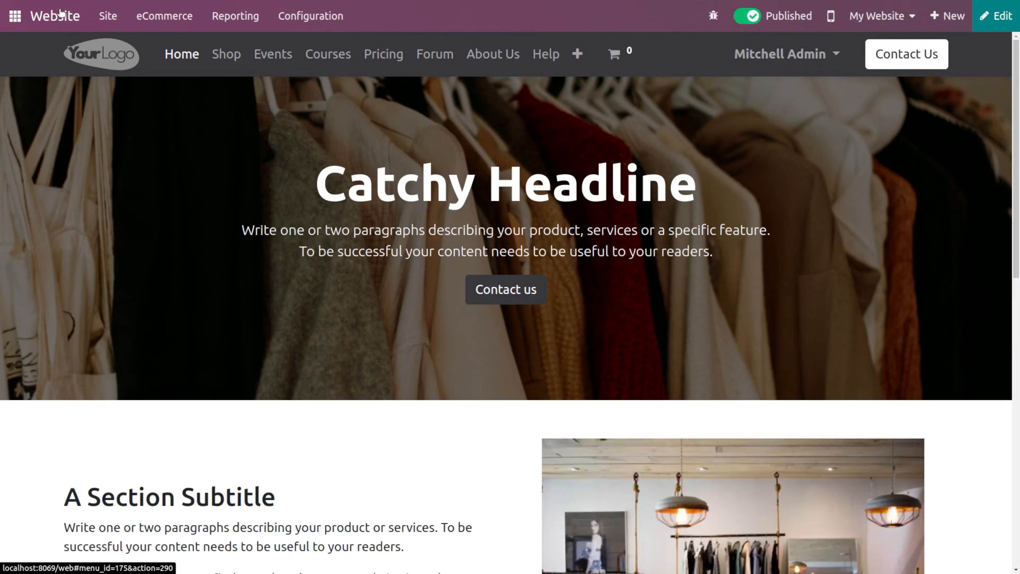
pyautogui.click(436, 60)
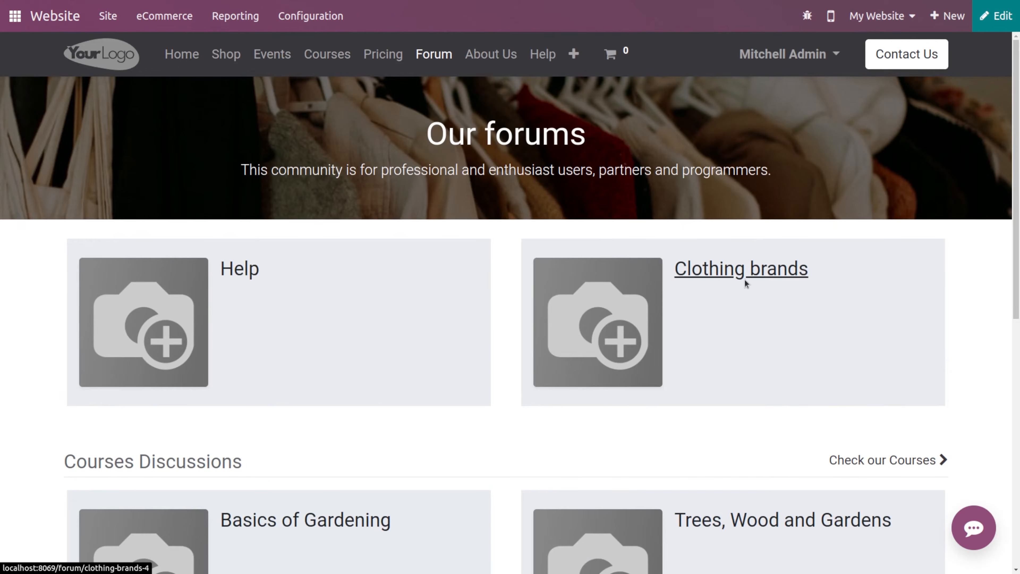
pyautogui.click(745, 279)
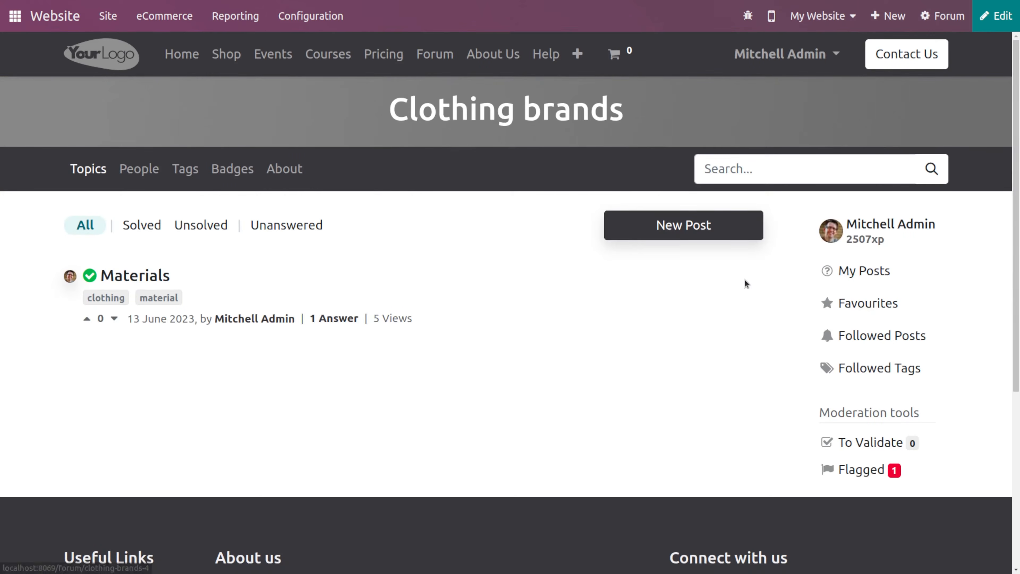
pyautogui.click(136, 277)
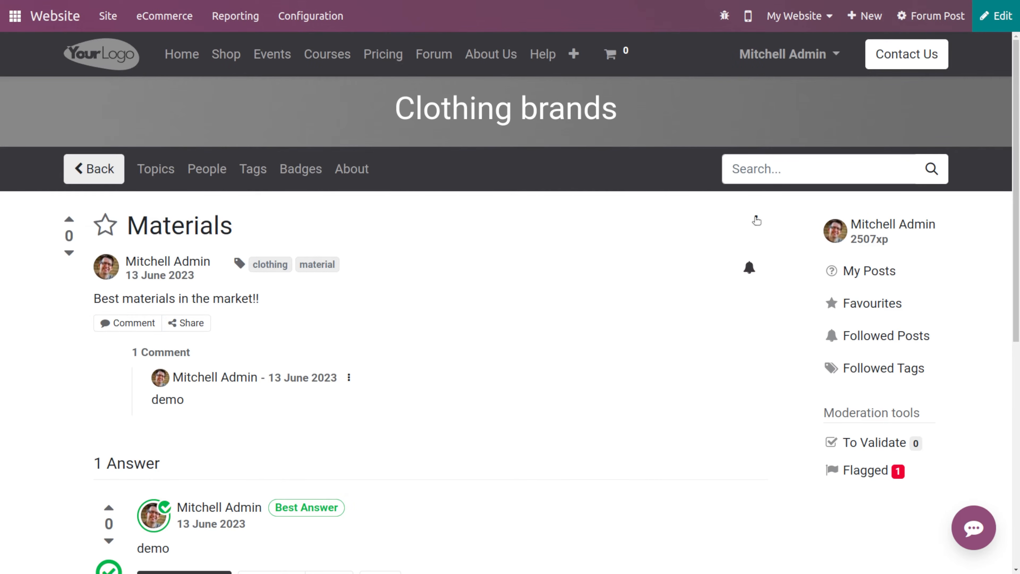
pyautogui.click(757, 220)
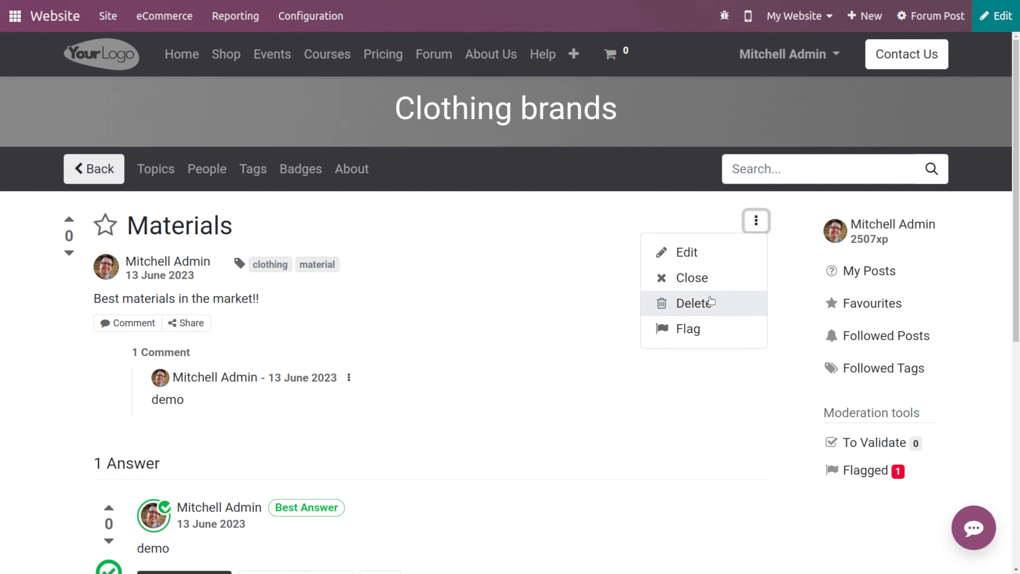
pyautogui.click(709, 284)
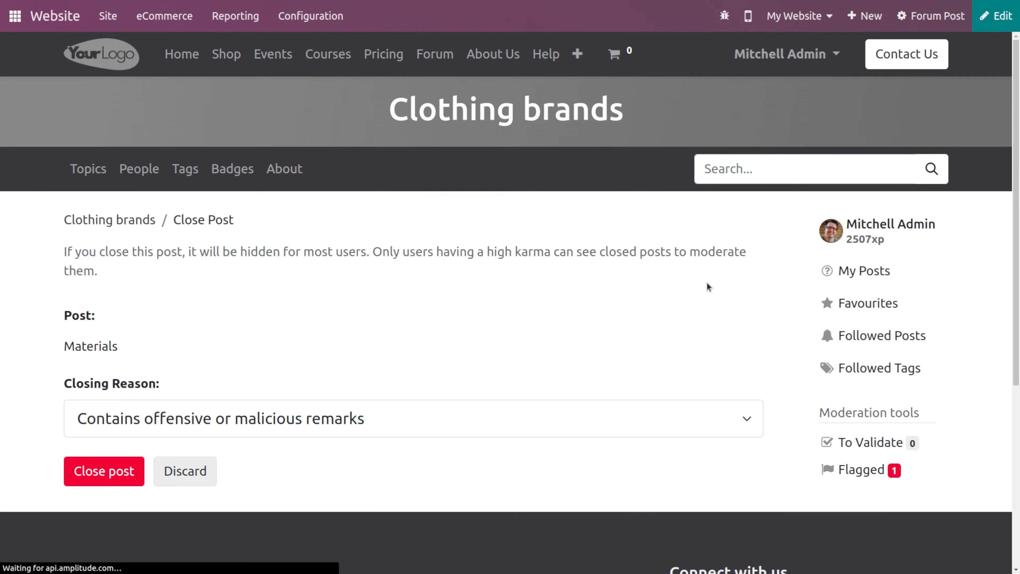
pyautogui.scroll(-5, 185, 347)
pyautogui.scroll(5, 150, 493)
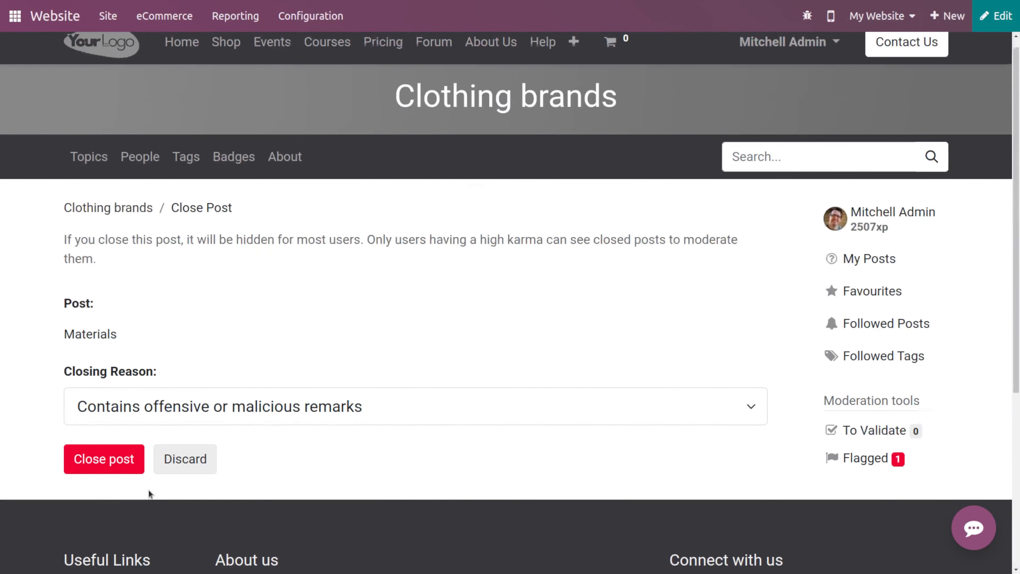
pyautogui.click(483, 415)
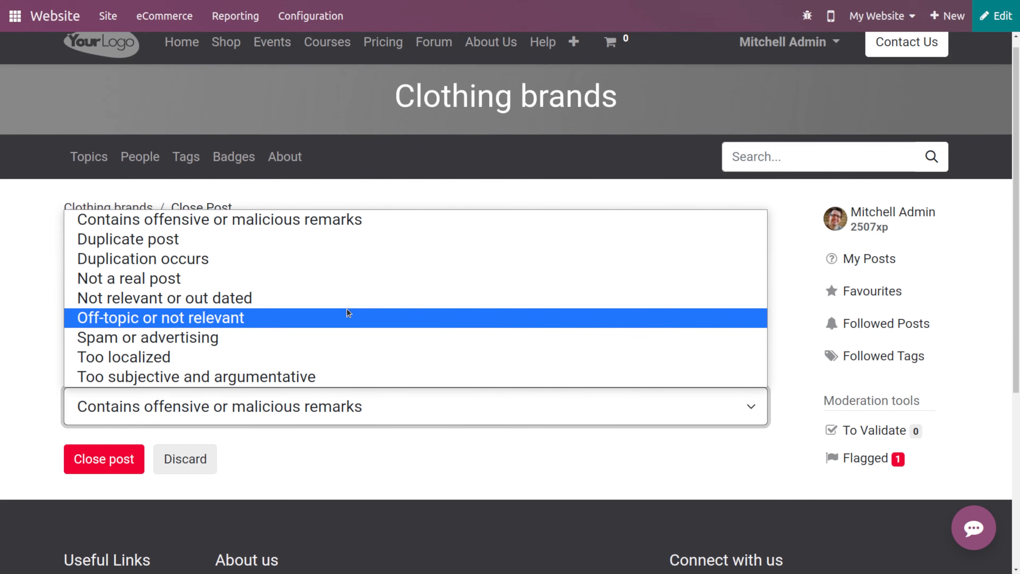
pyautogui.click(217, 259)
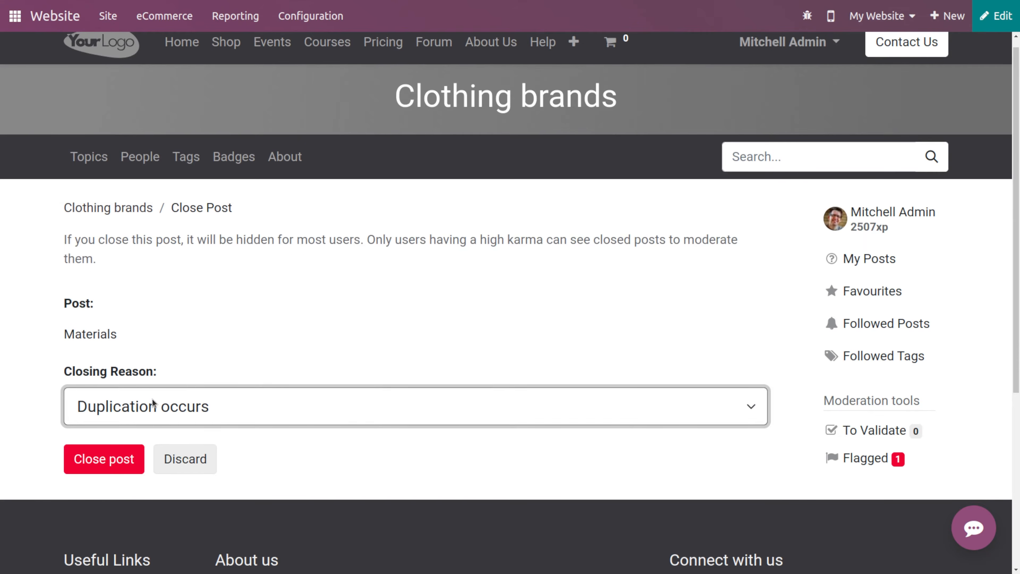
pyautogui.click(124, 458)
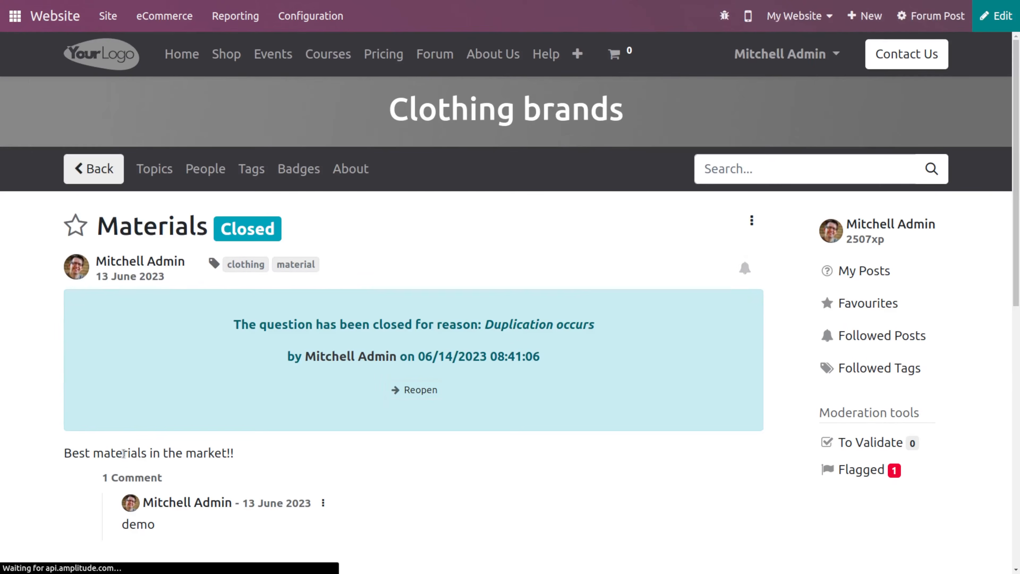
pyautogui.scroll(-1, 327, 452)
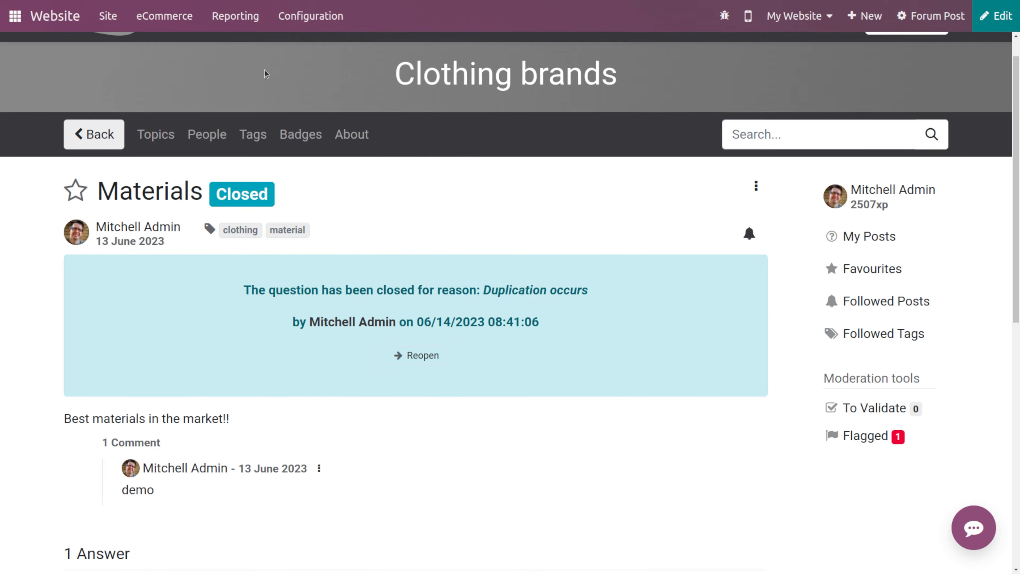
pyautogui.scroll(1, 328, 166)
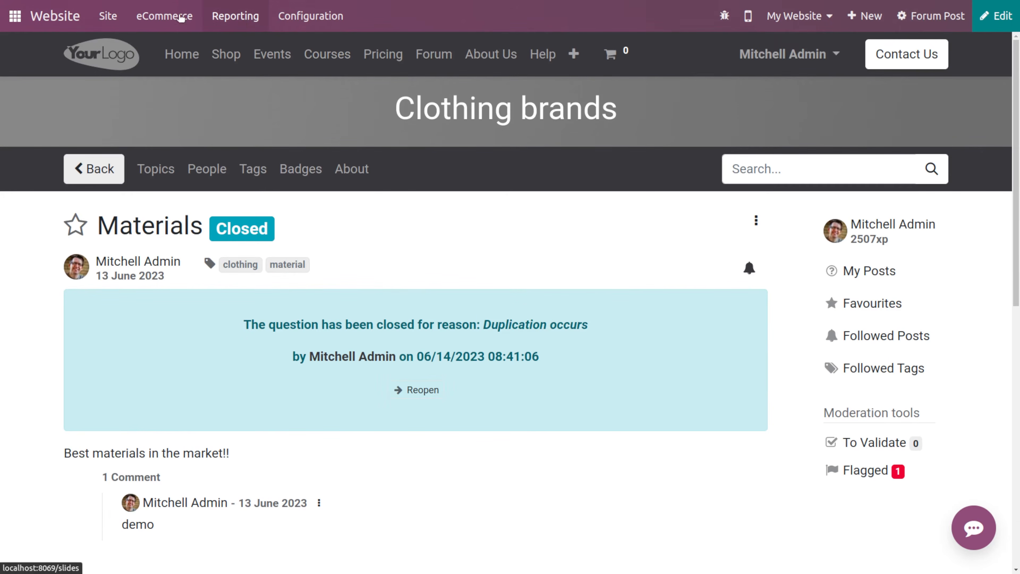
# - Return to the website homepage, open the menu editor, review the Forum menu item, and save the menu
pyautogui.click(74, 17)
pyautogui.click(332, 25)
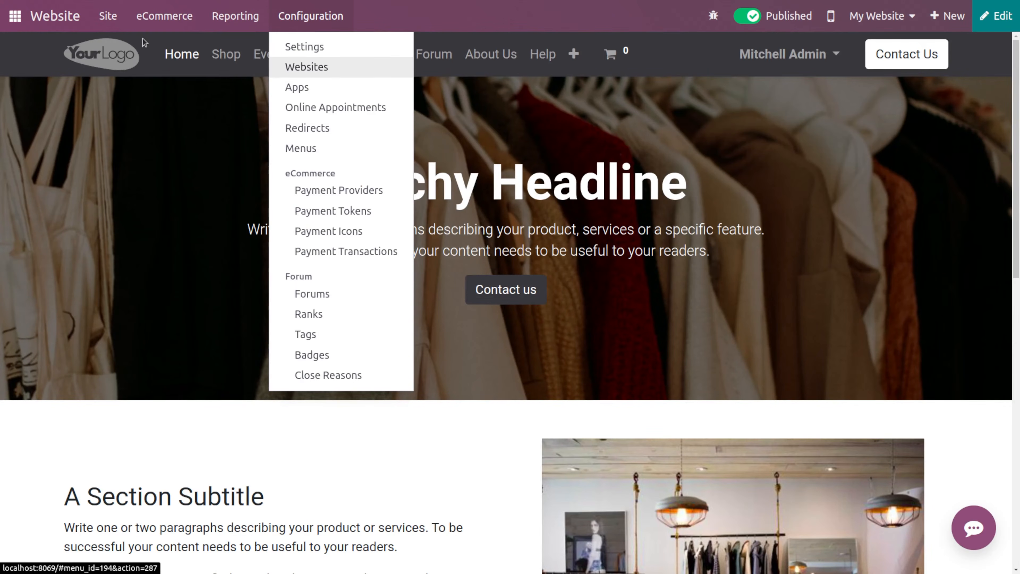
pyautogui.click(113, 18)
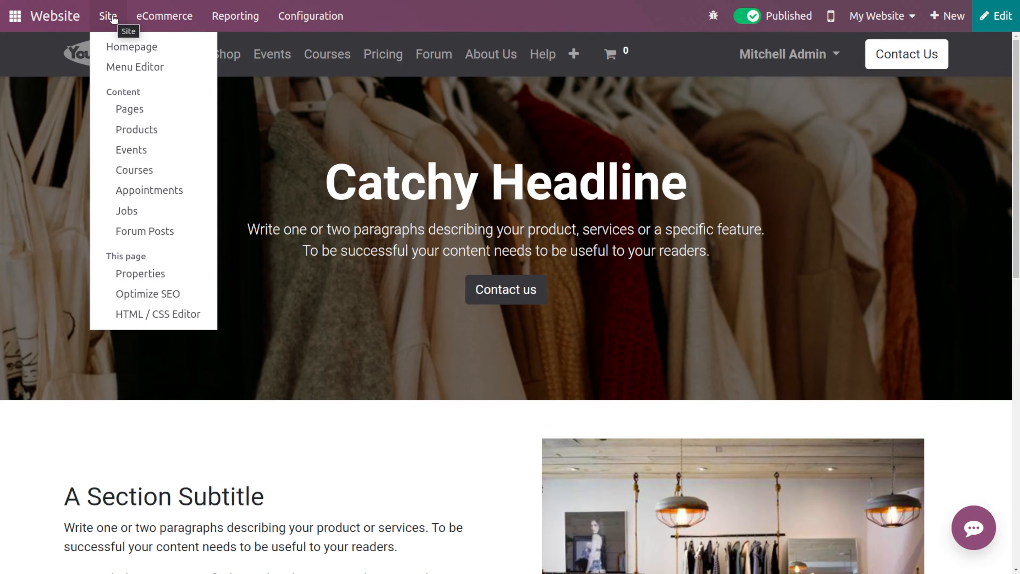
pyautogui.click(132, 47)
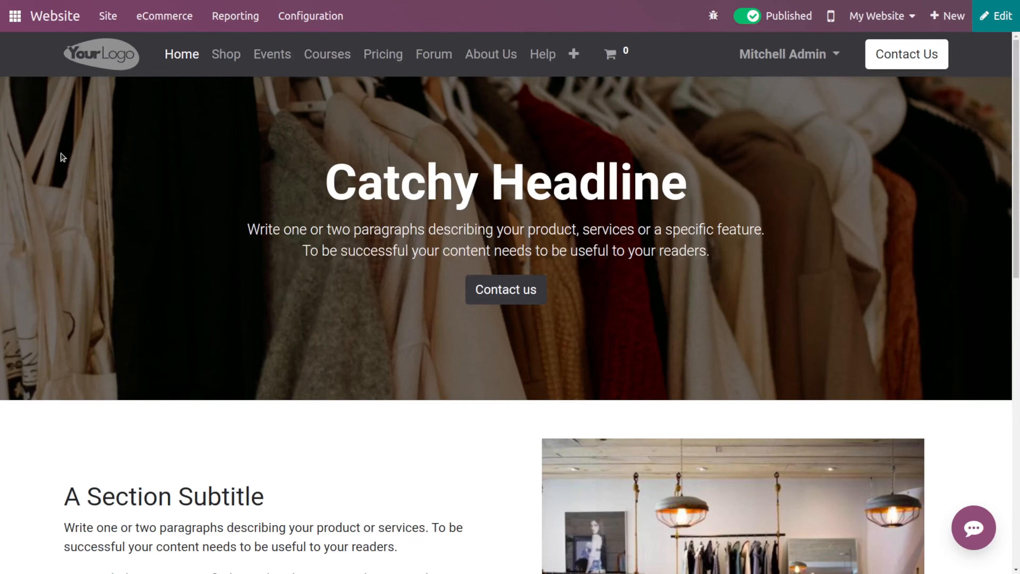
pyautogui.click(97, 23)
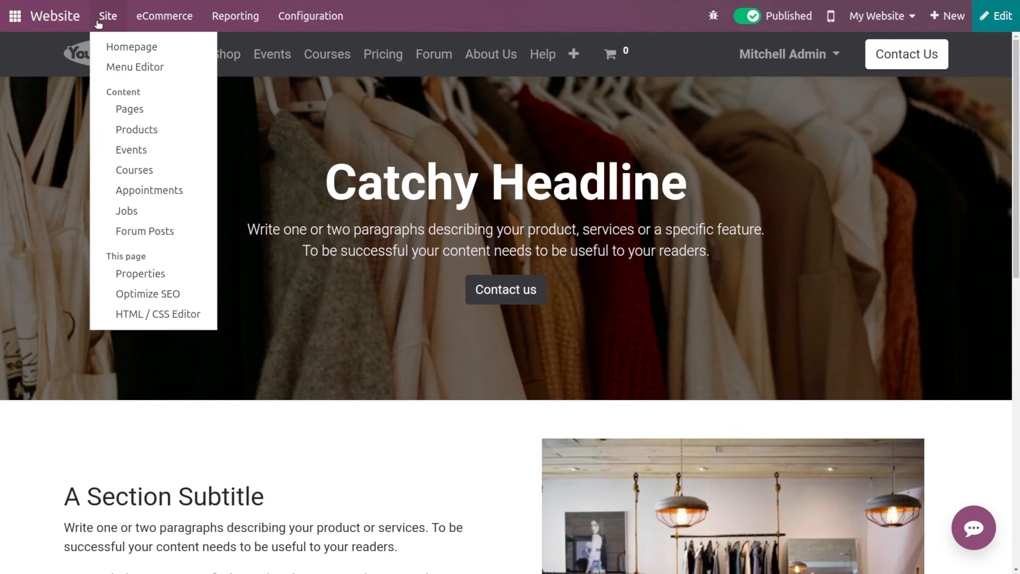
pyautogui.click(150, 68)
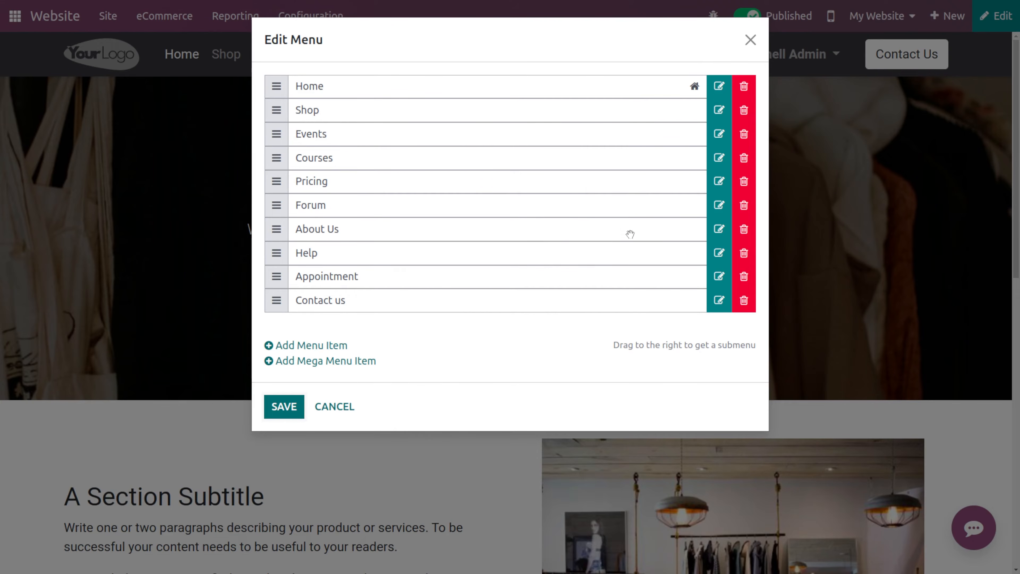
pyautogui.click(718, 205)
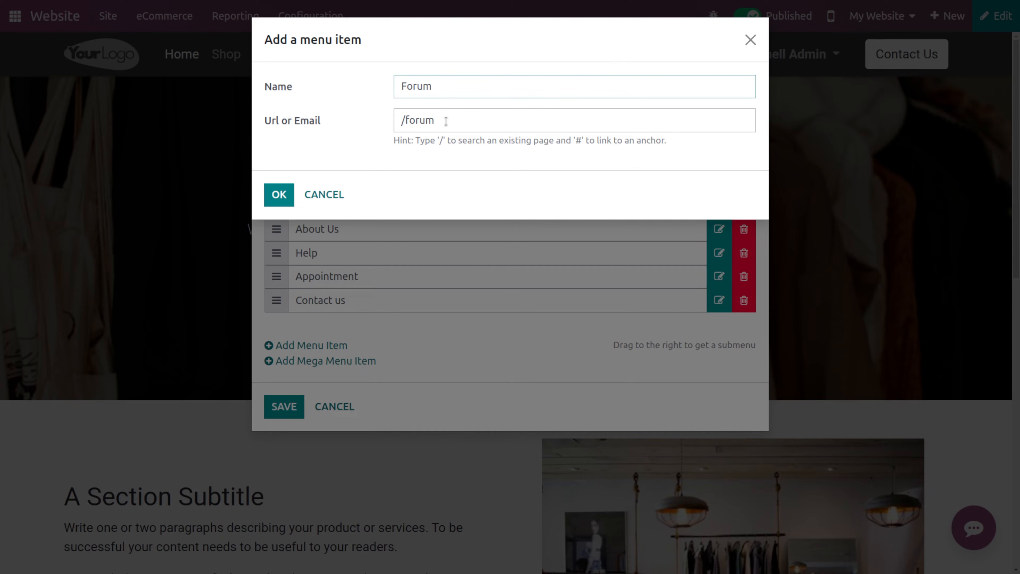
pyautogui.click(287, 198)
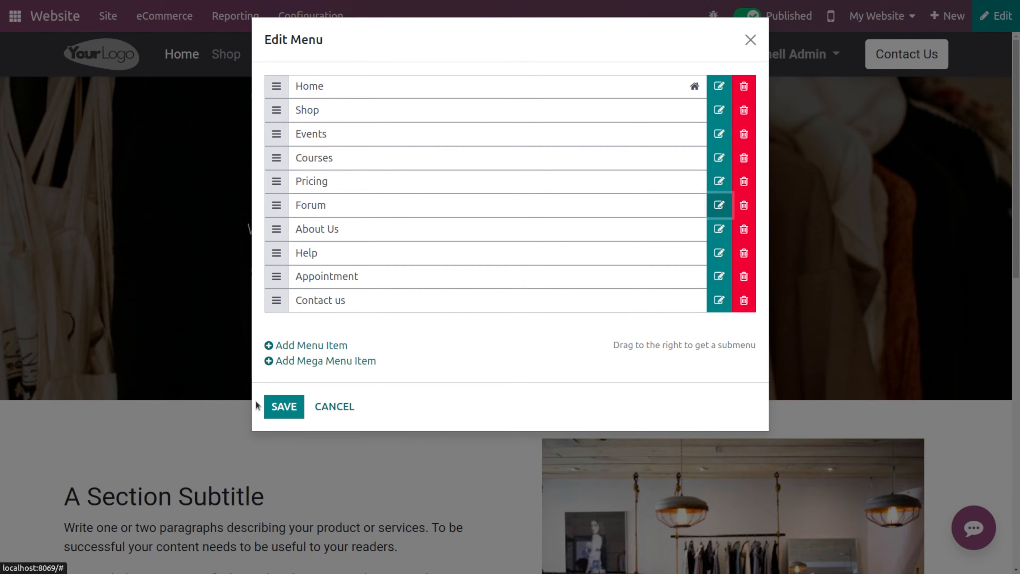
pyautogui.click(283, 407)
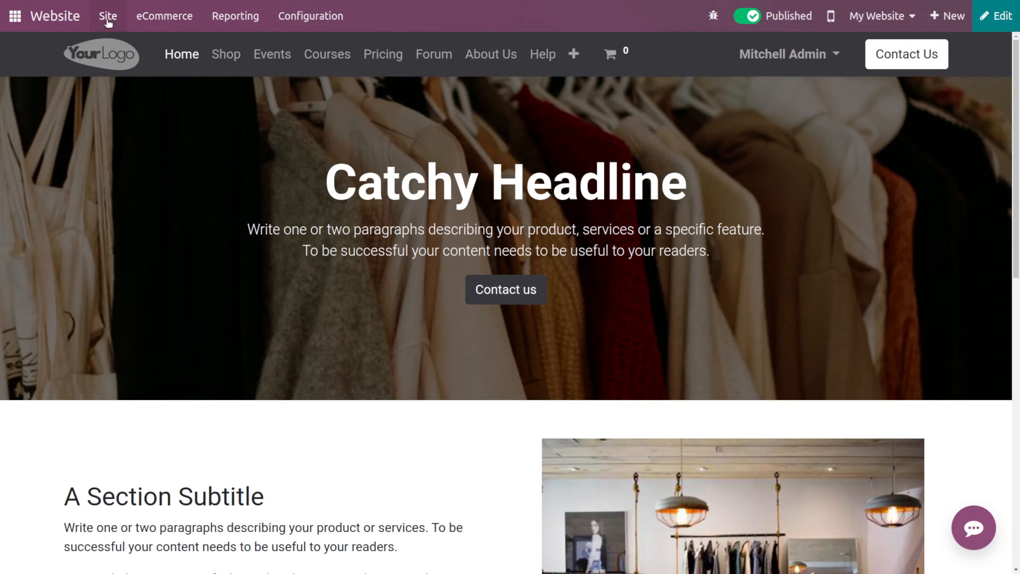
# - Open the website pages list and begin a new page, then cancel it
pyautogui.click(121, 22)
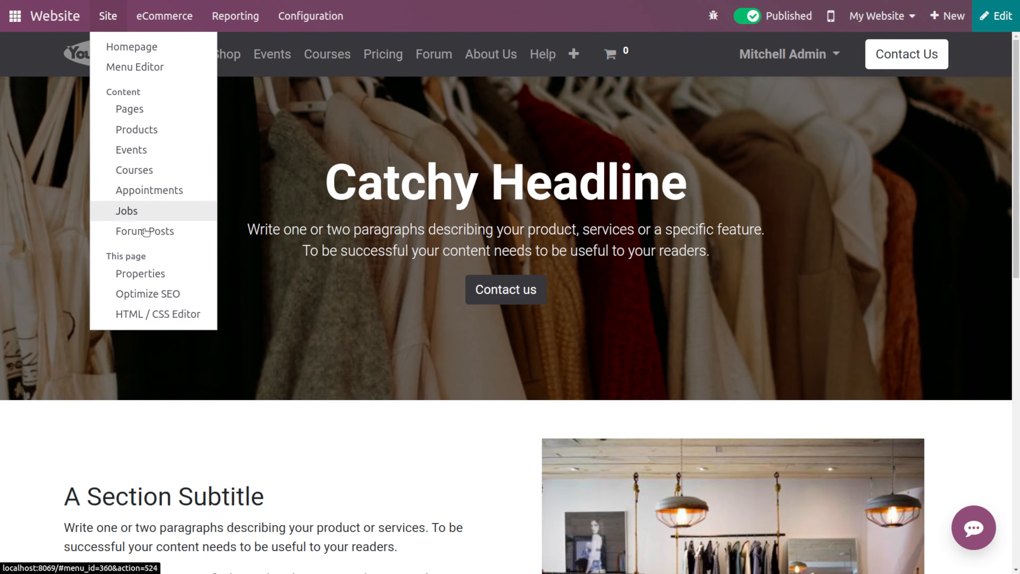
pyautogui.click(161, 117)
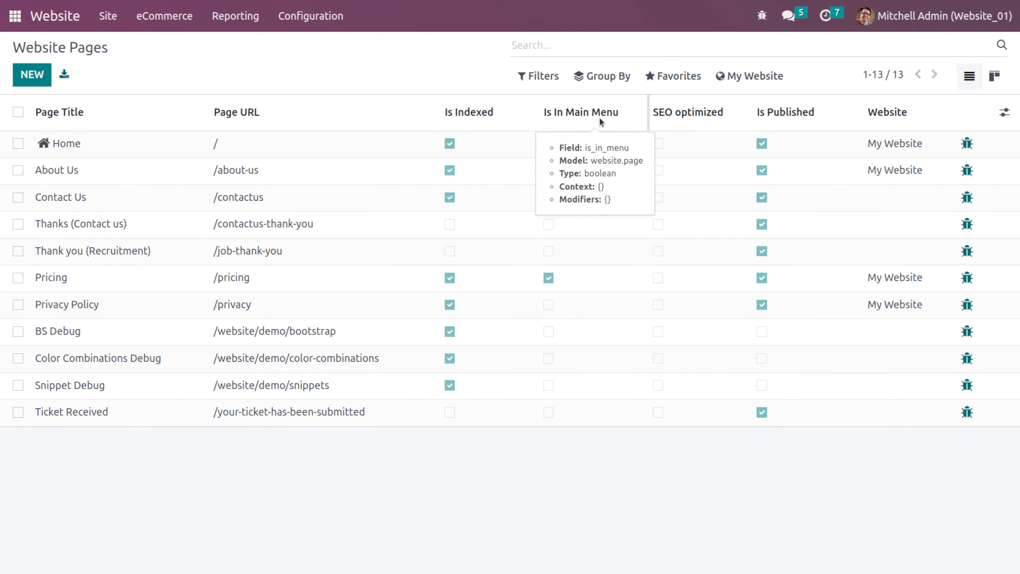
pyautogui.moveTo(668, 130)
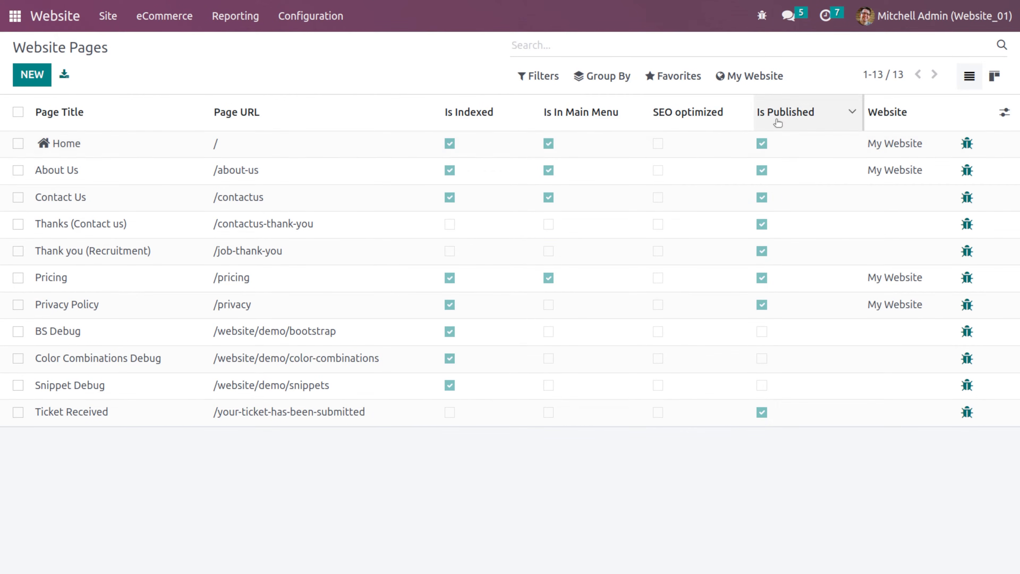
pyautogui.moveTo(778, 123)
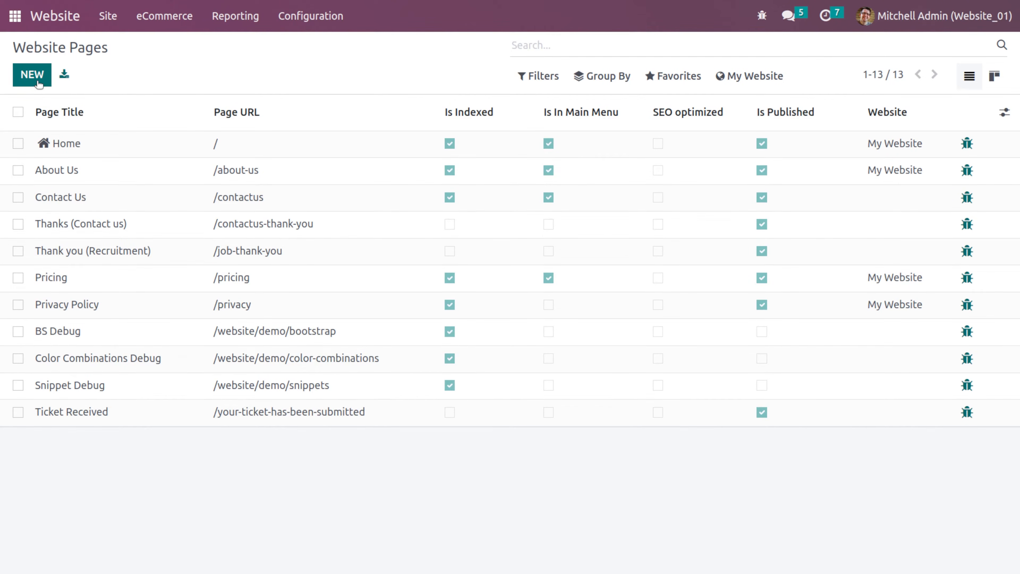
pyautogui.click(32, 75)
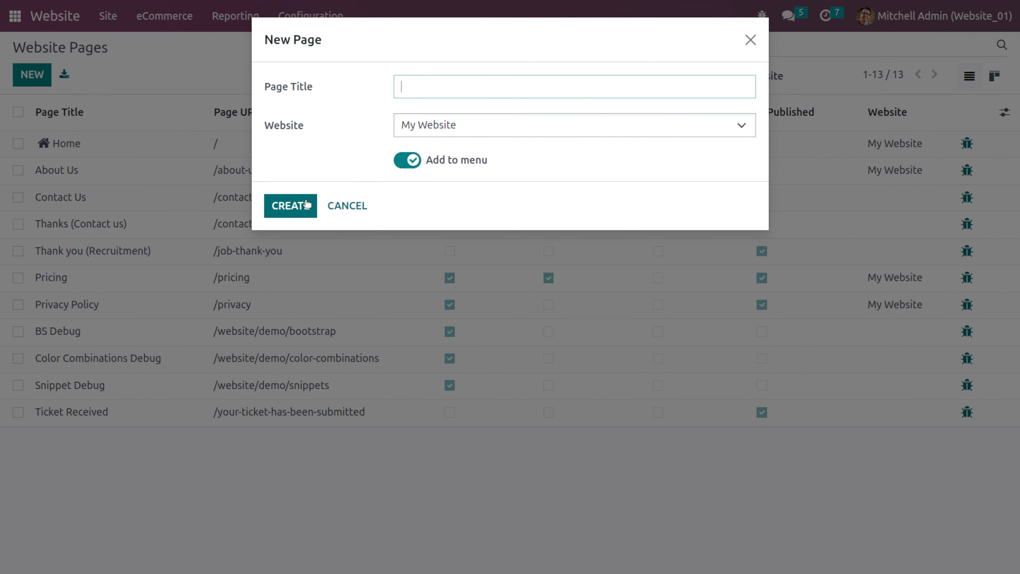
pyautogui.click(329, 206)
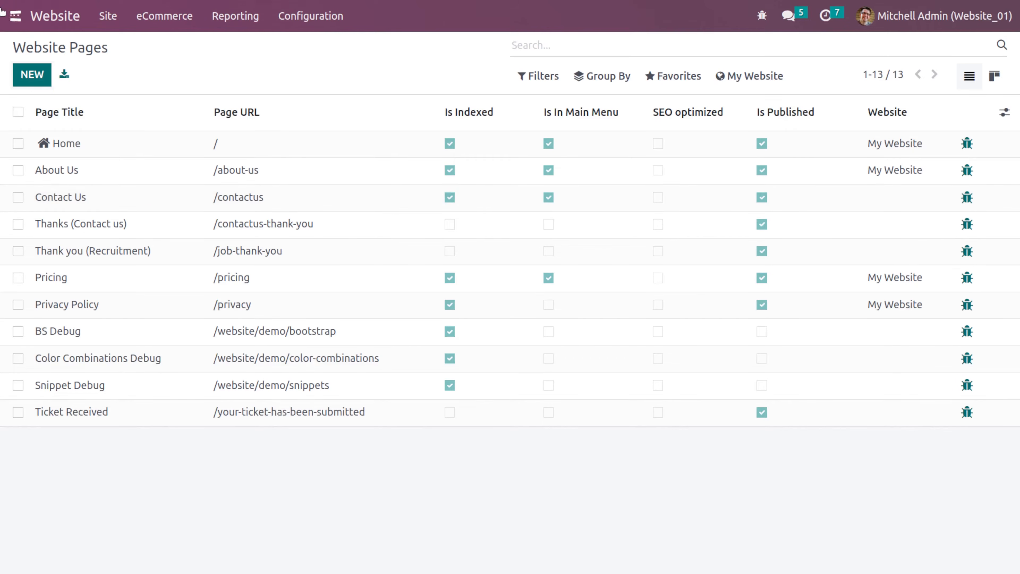
# - Create a new website product named Shirt material and publish it
pyautogui.click(108, 16)
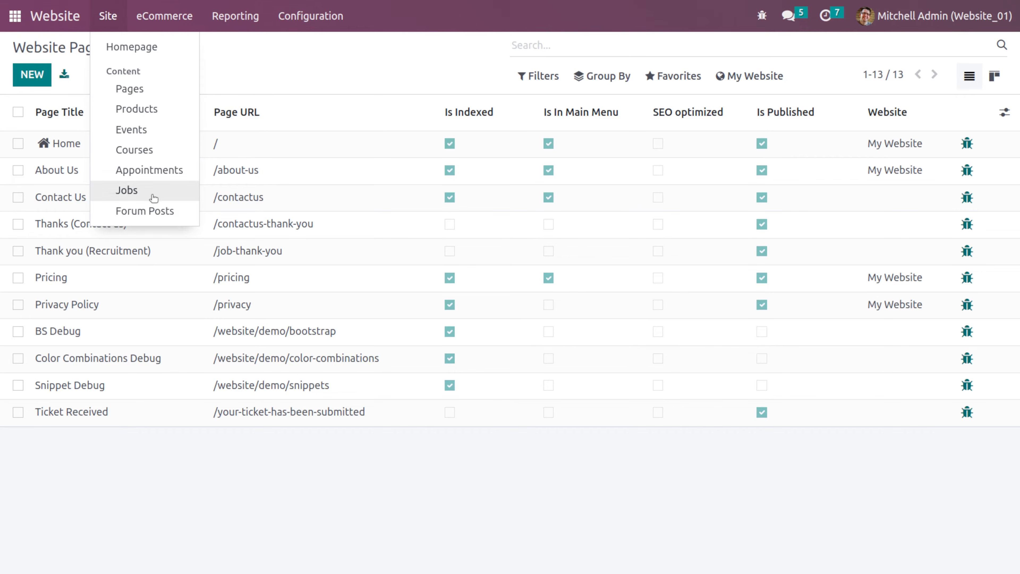
pyautogui.click(151, 117)
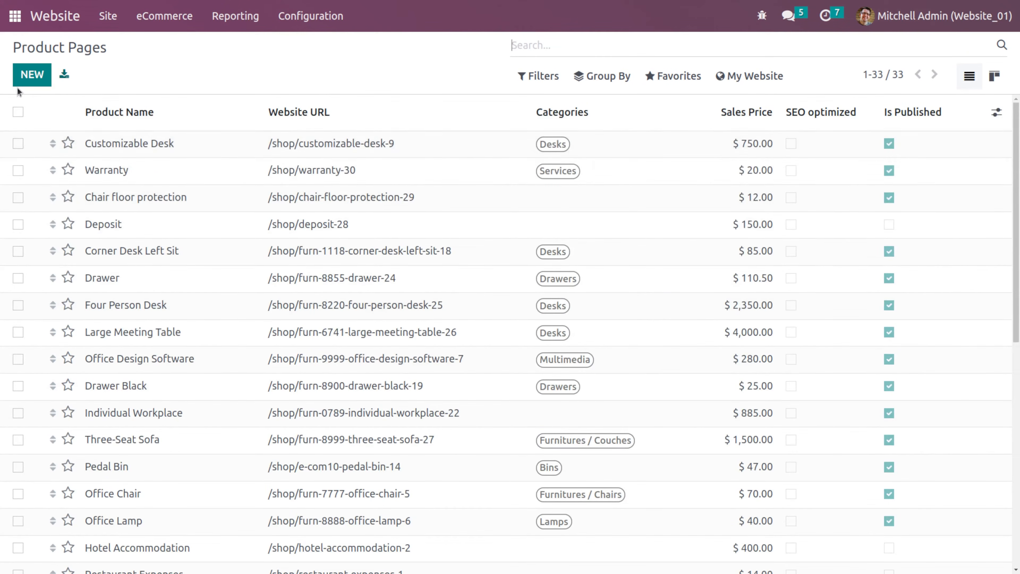
pyautogui.click(25, 76)
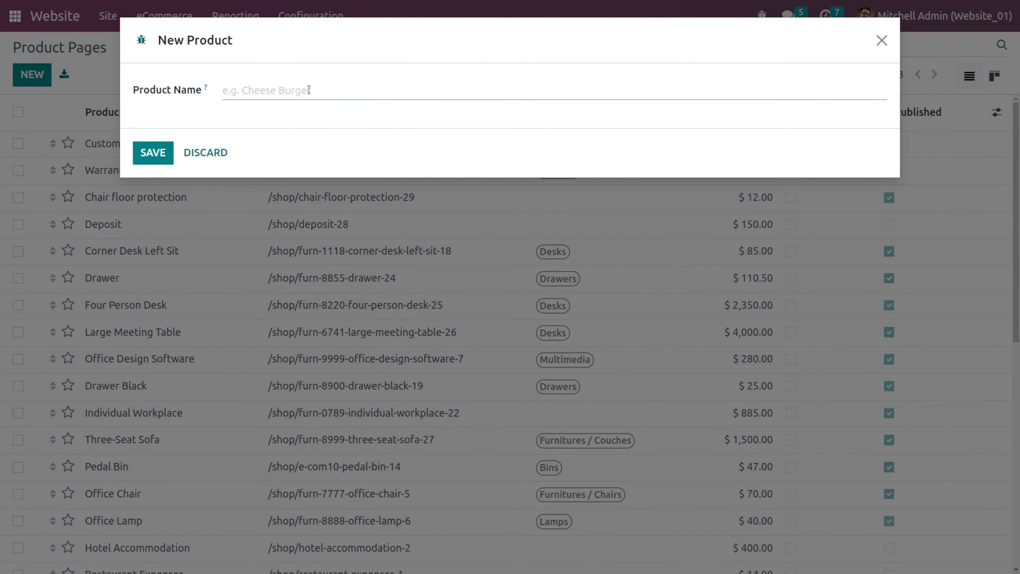
pyautogui.write('Lap')
pyautogui.press('BackSpace')
pyautogui.press('BackSpace')
pyautogui.press('BackSpace')
pyautogui.press('BackSpace')
pyautogui.press('BackSpace')
pyautogui.press('BackSpace')
pyautogui.write('Shirt material')
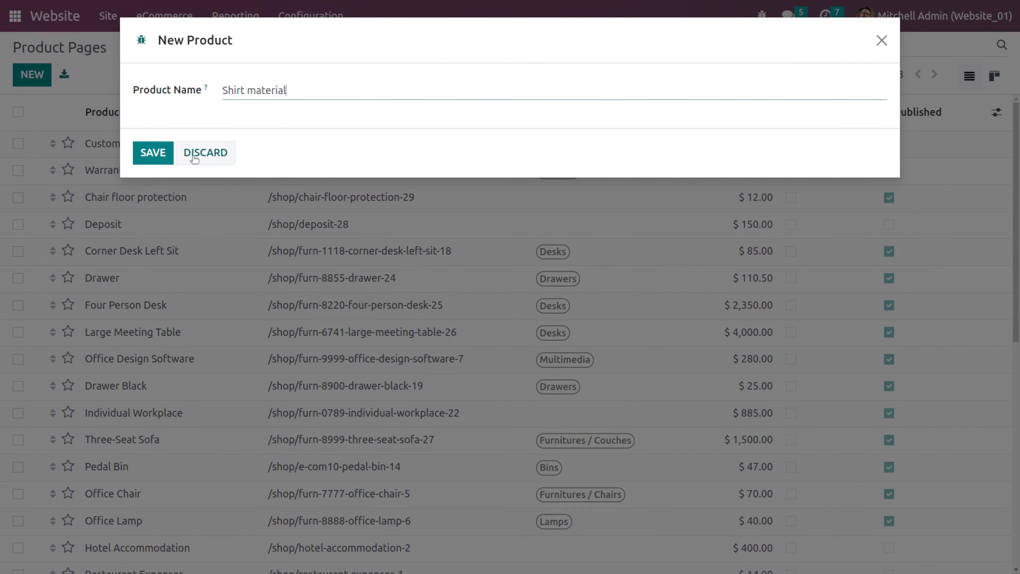
pyautogui.click(157, 153)
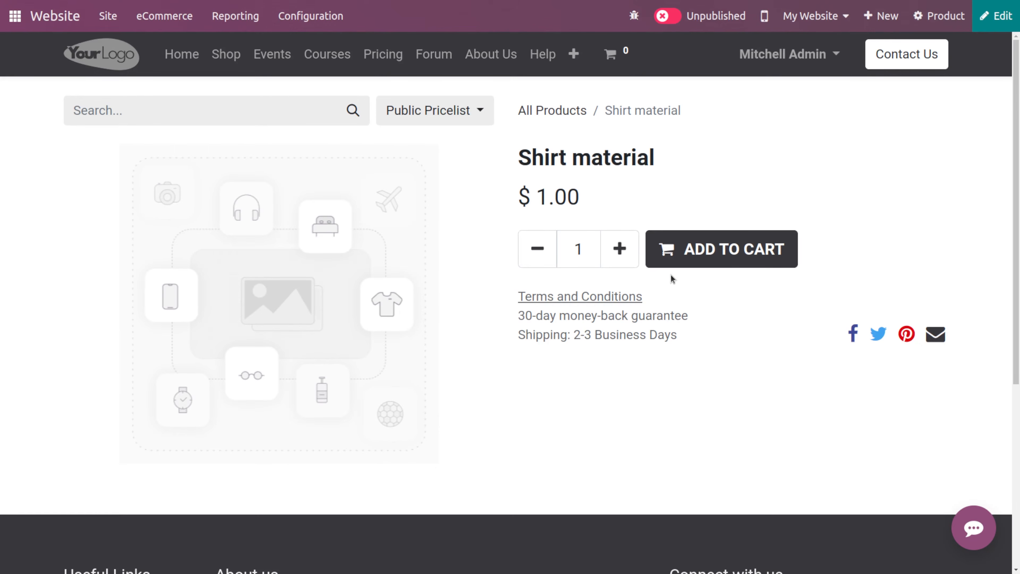
pyautogui.click(669, 25)
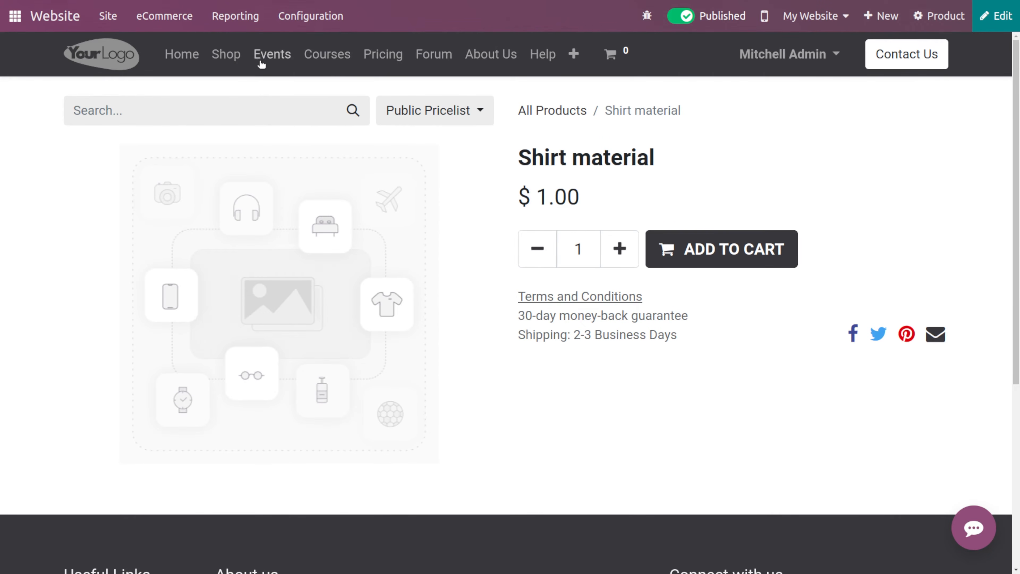
# - Search the shop for shirt
pyautogui.click(235, 60)
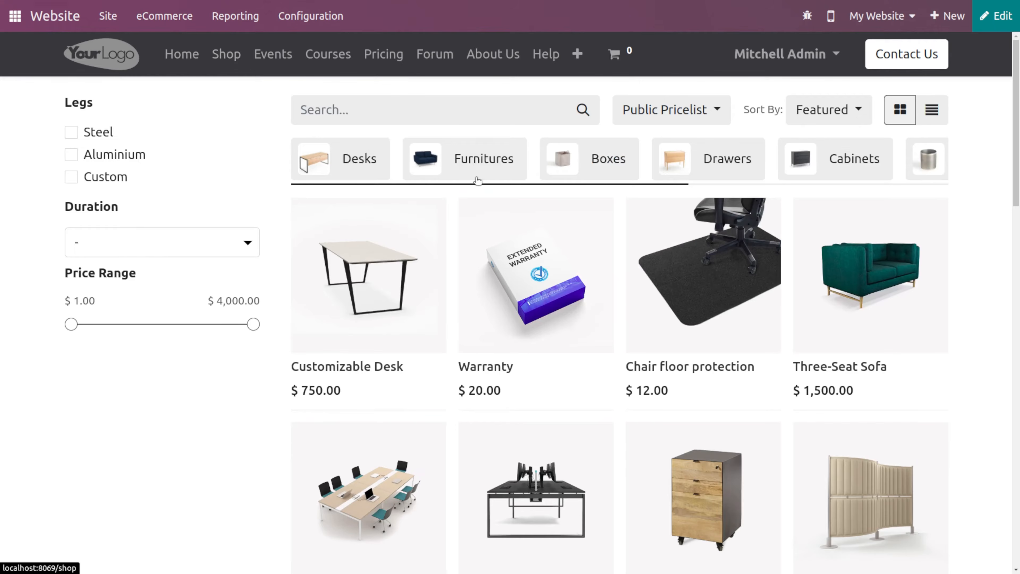
pyautogui.click(426, 116)
pyautogui.write('shi')
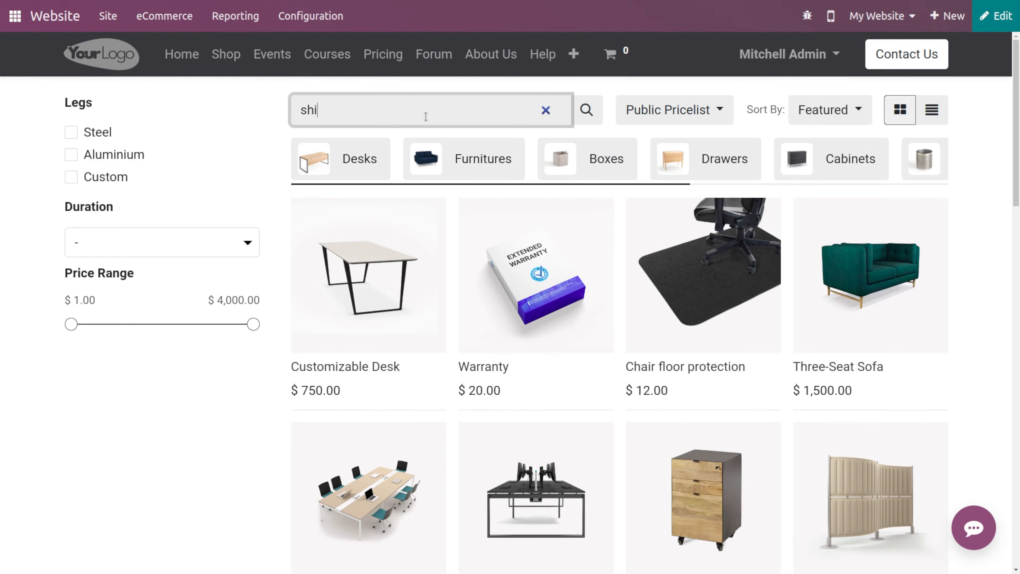
pyautogui.write('rt')
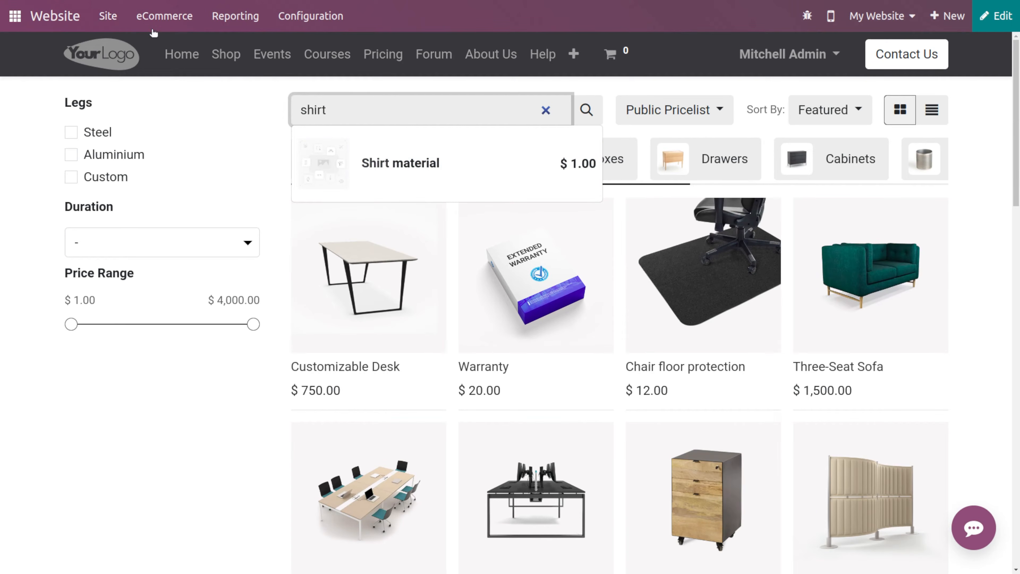
# - Open Shirt material from the product pages list and set its displayed price to 100 in the page editor, saving it
pyautogui.click(107, 16)
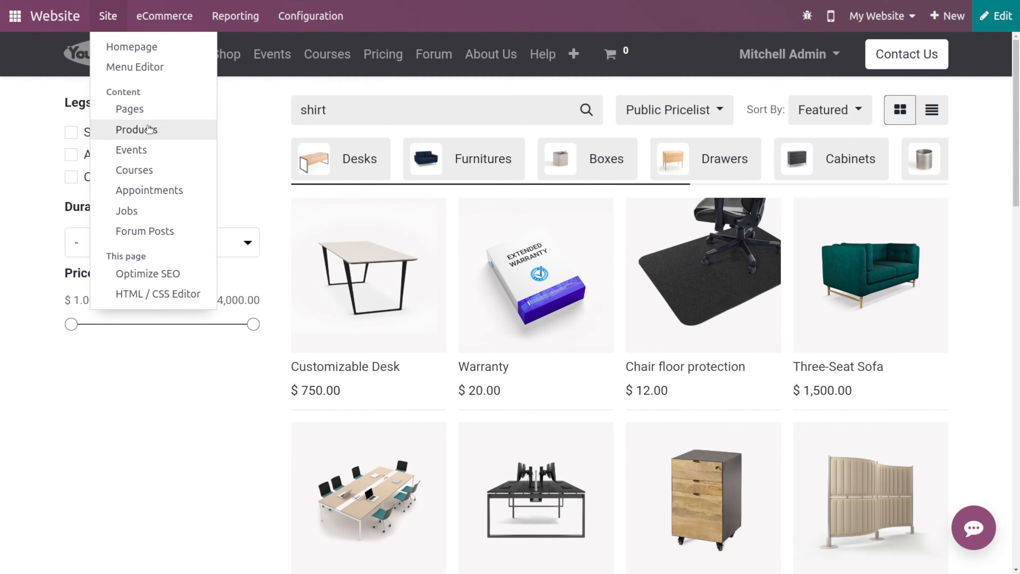
pyautogui.click(147, 129)
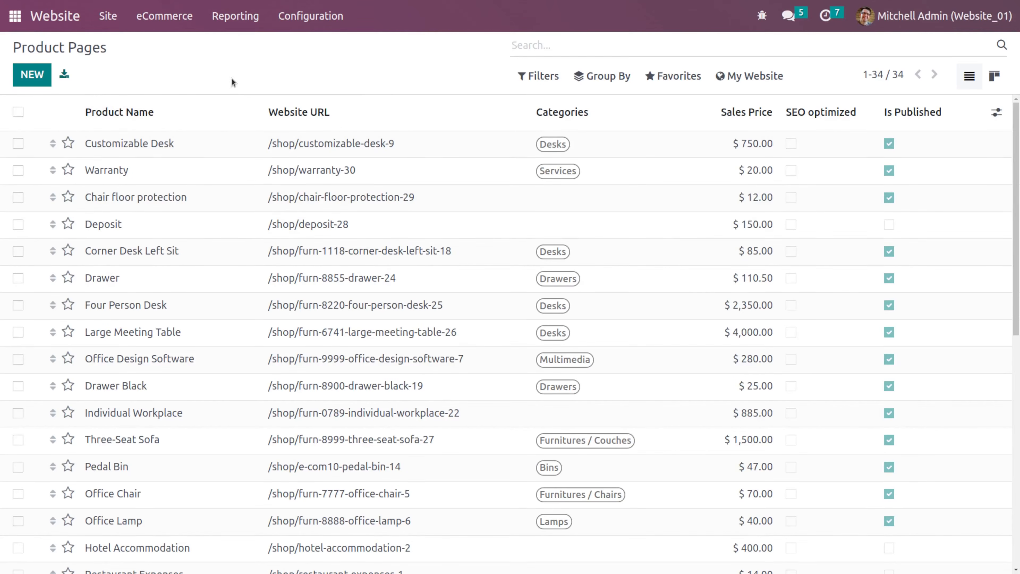
pyautogui.write('shirt')
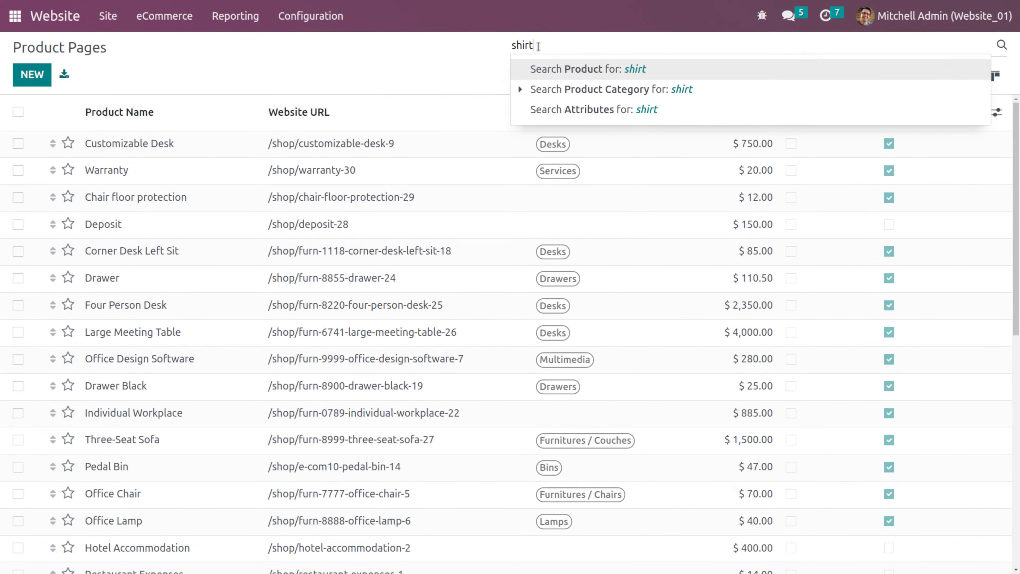
pyautogui.press('Return')
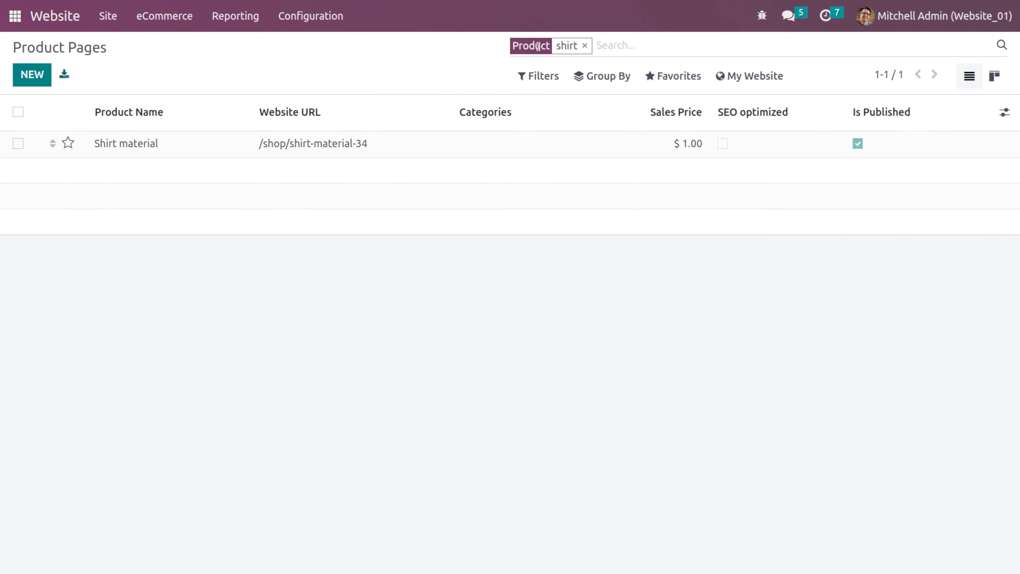
pyautogui.click(209, 148)
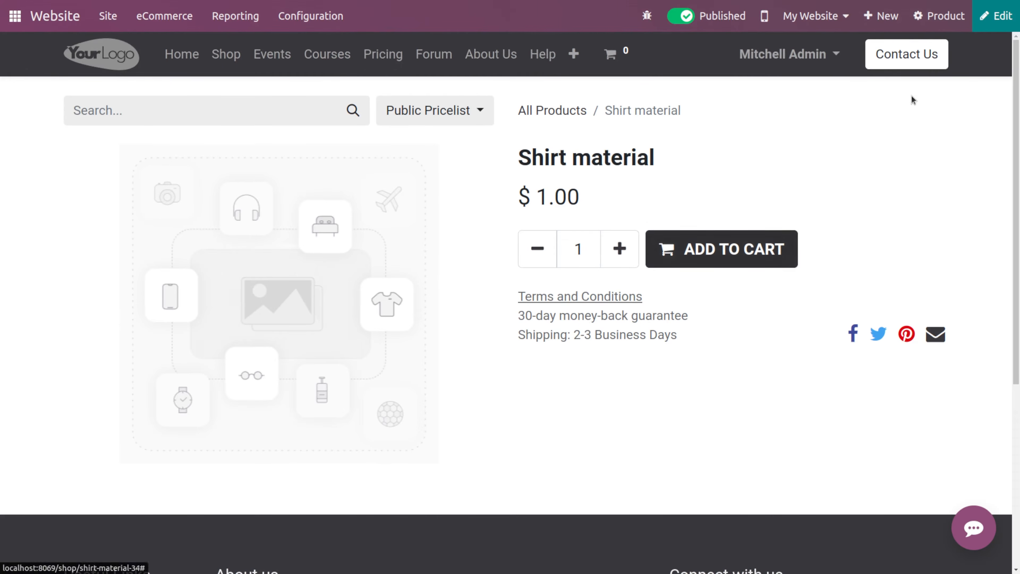
pyautogui.click(996, 16)
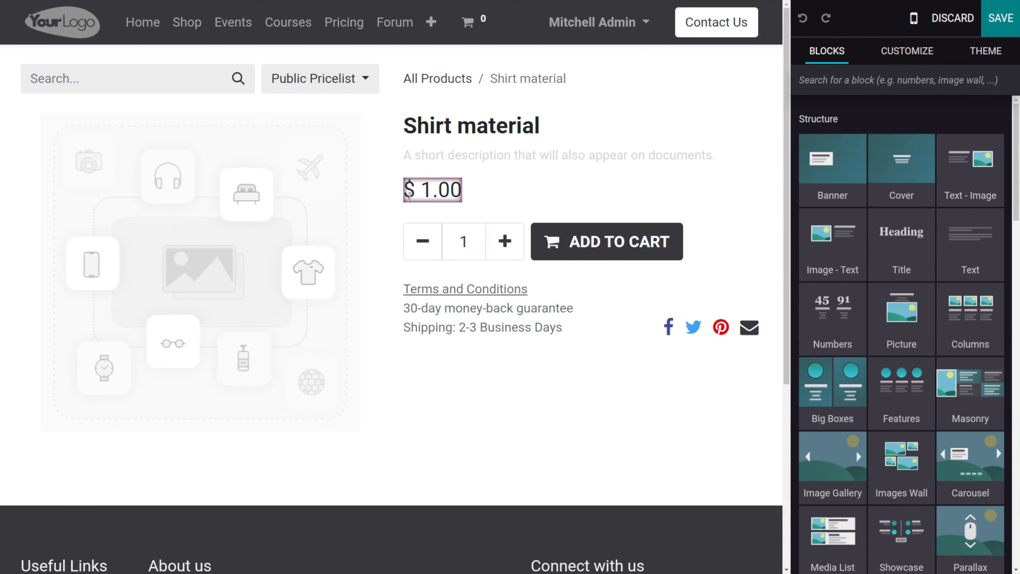
pyautogui.doubleClick(421, 196)
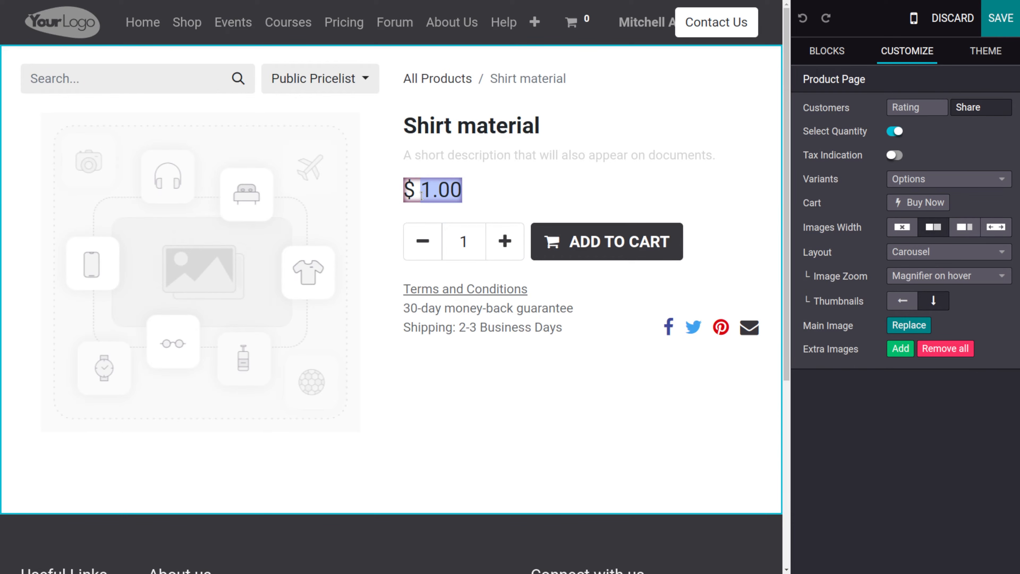
pyautogui.write('100')
pyautogui.click(571, 191)
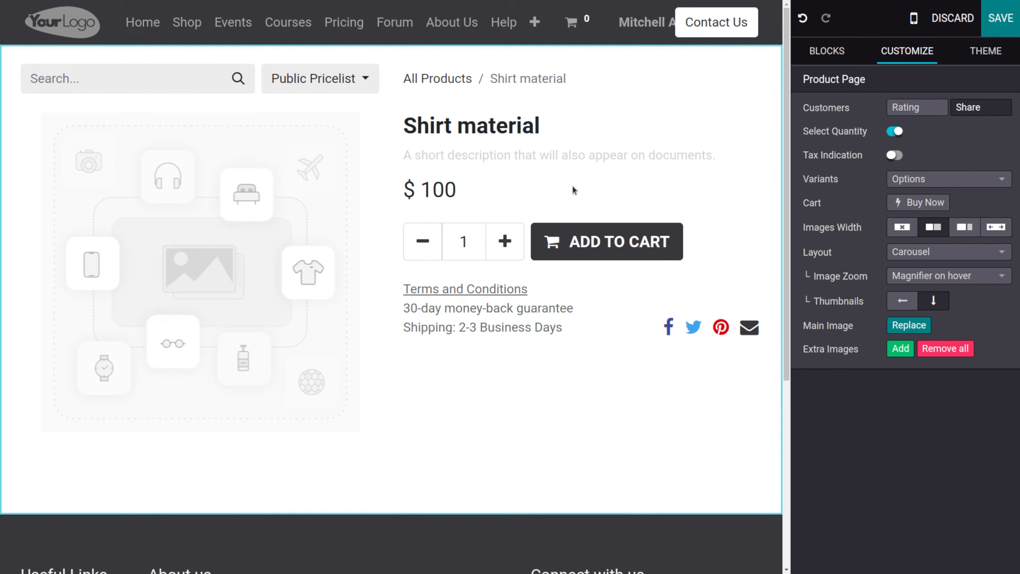
pyautogui.scroll(-4, 669, 342)
pyautogui.scroll(4, 679, 381)
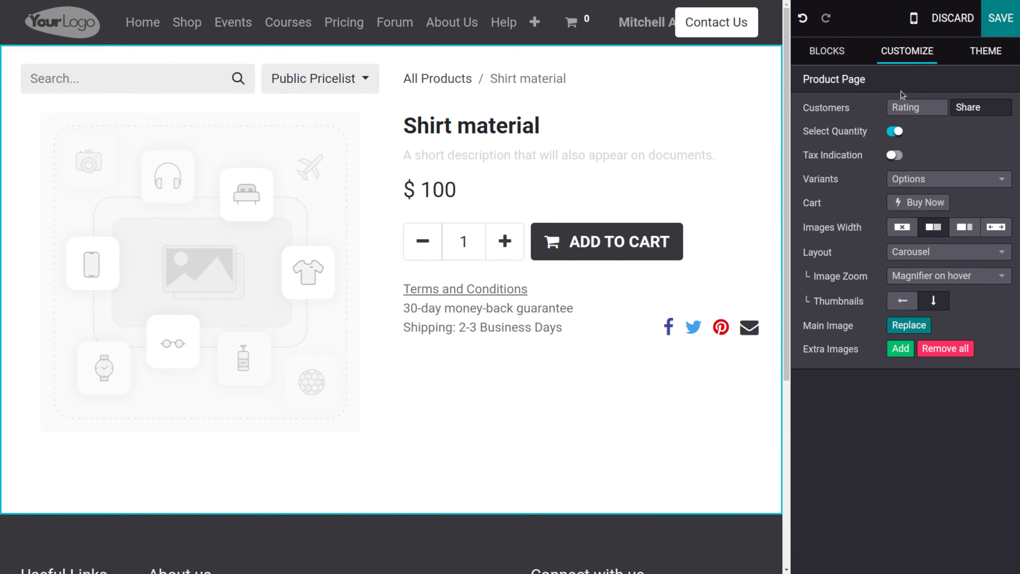
pyautogui.click(1015, 18)
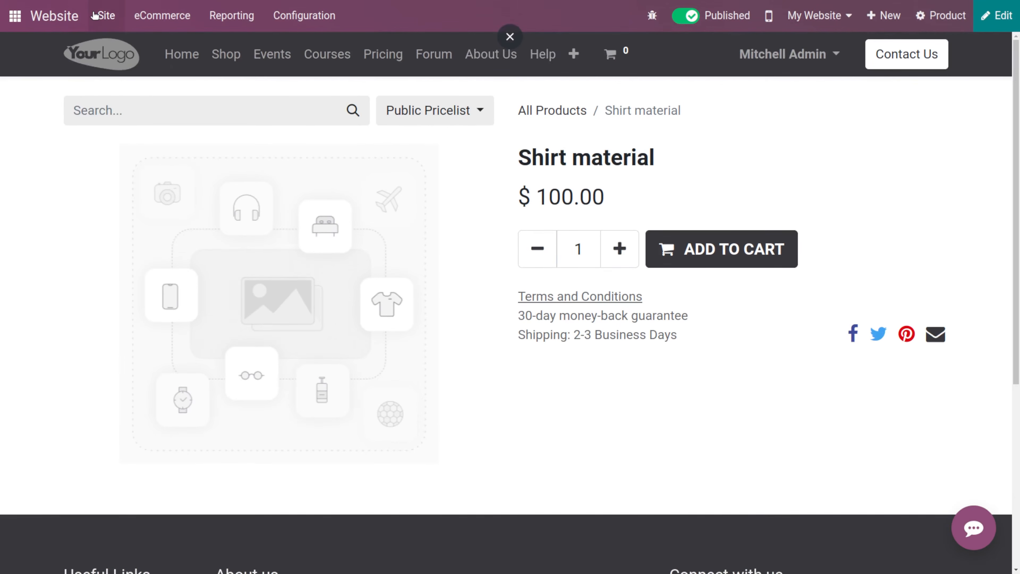
# - Open the website's event pages list
pyautogui.click(97, 15)
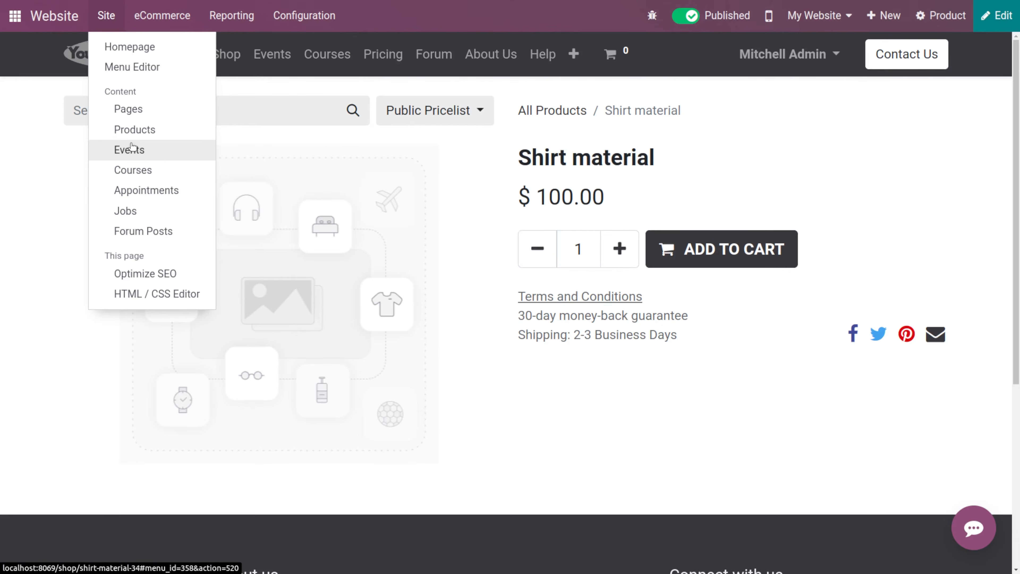
pyautogui.click(136, 161)
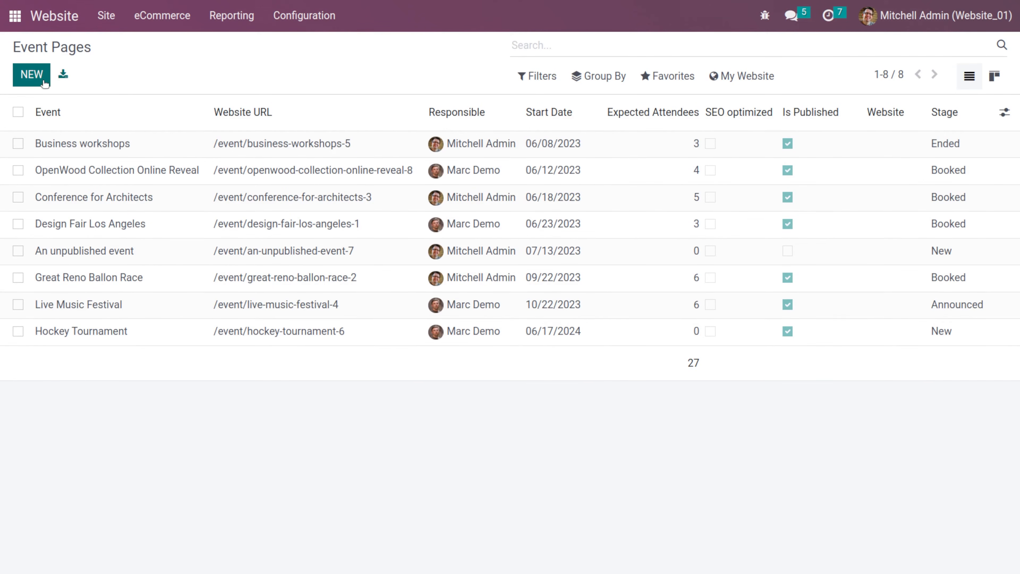
# - Create a new event named Cloth fest with a contact chosen as its venue, and save it
pyautogui.click(32, 73)
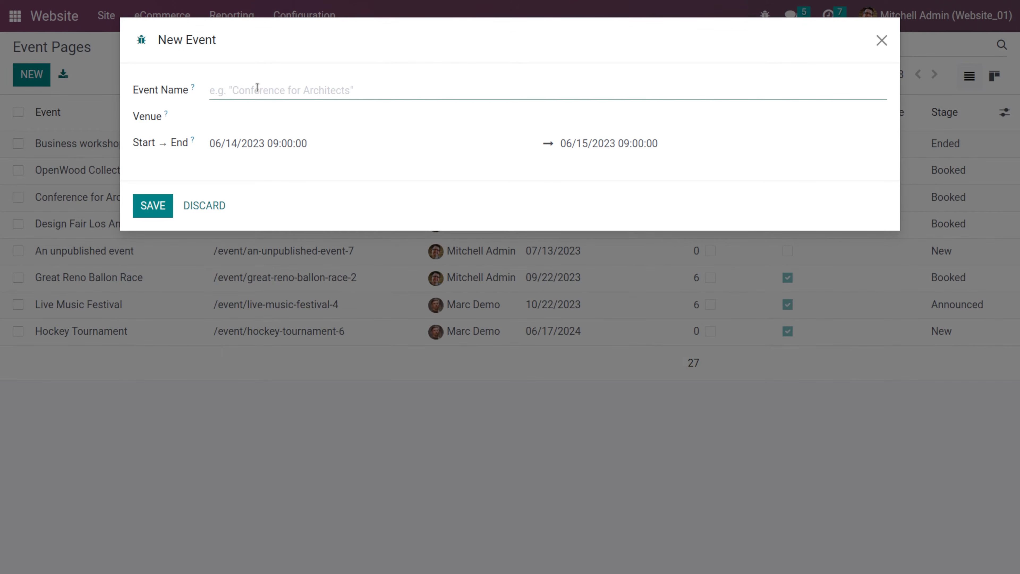
pyautogui.write('Clo')
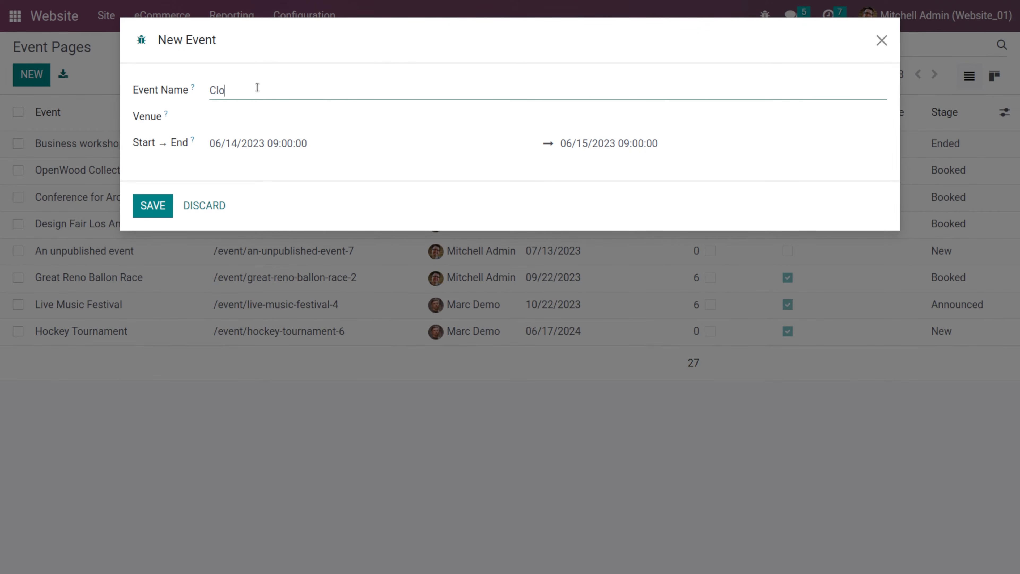
pyautogui.write('th fest')
pyautogui.hotkey('ctrl', 'BackSpace')
pyautogui.write('fe')
pyautogui.click(227, 118)
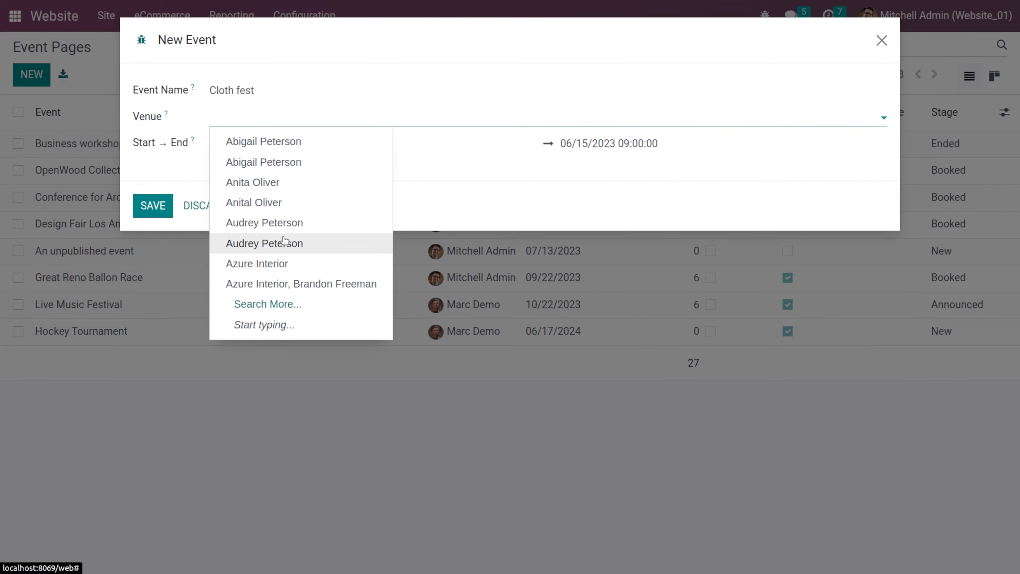
pyautogui.click(263, 182)
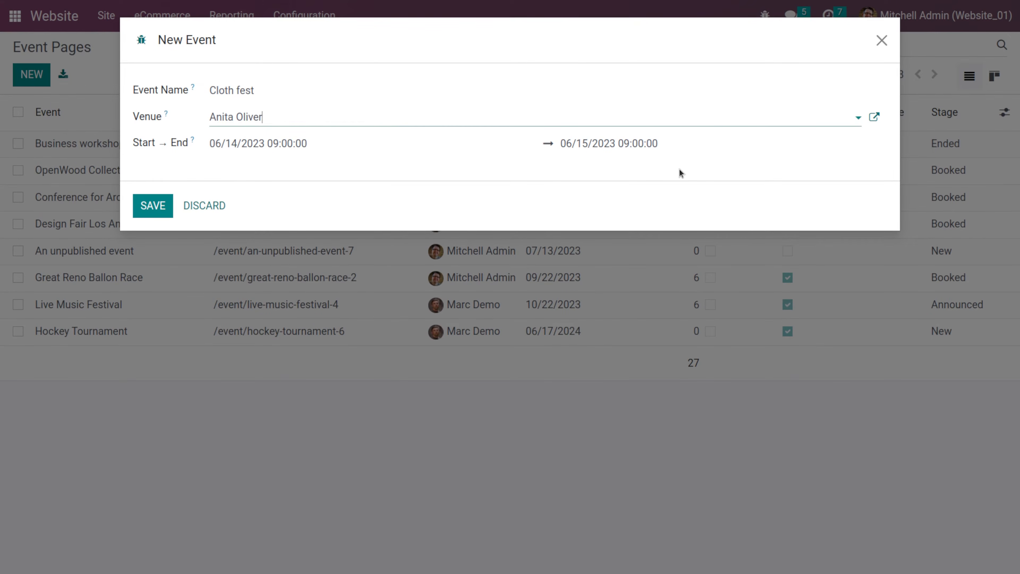
pyautogui.click(152, 206)
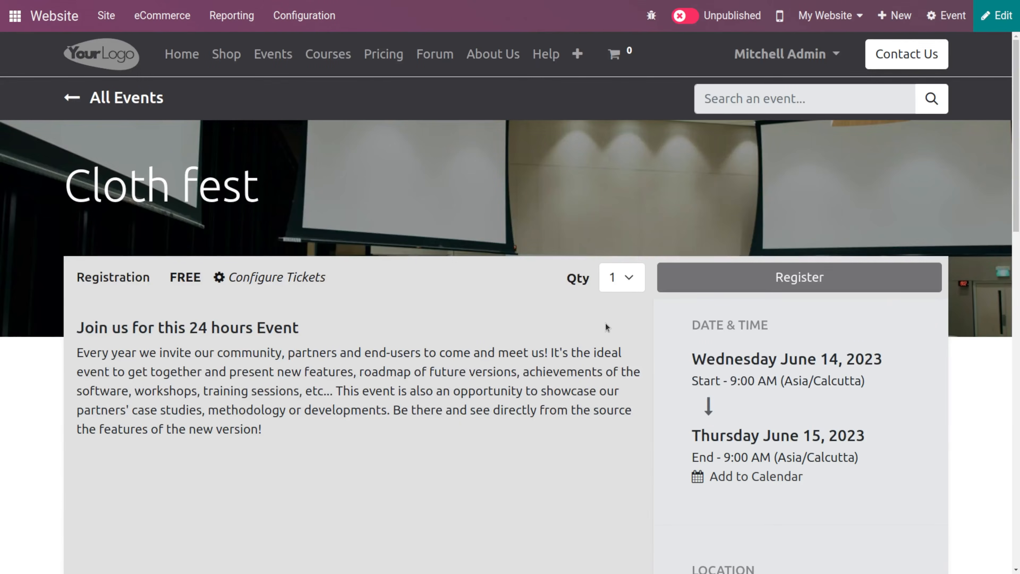
# - Publish the Cloth fest event page
pyautogui.scroll(-10, 575, 218)
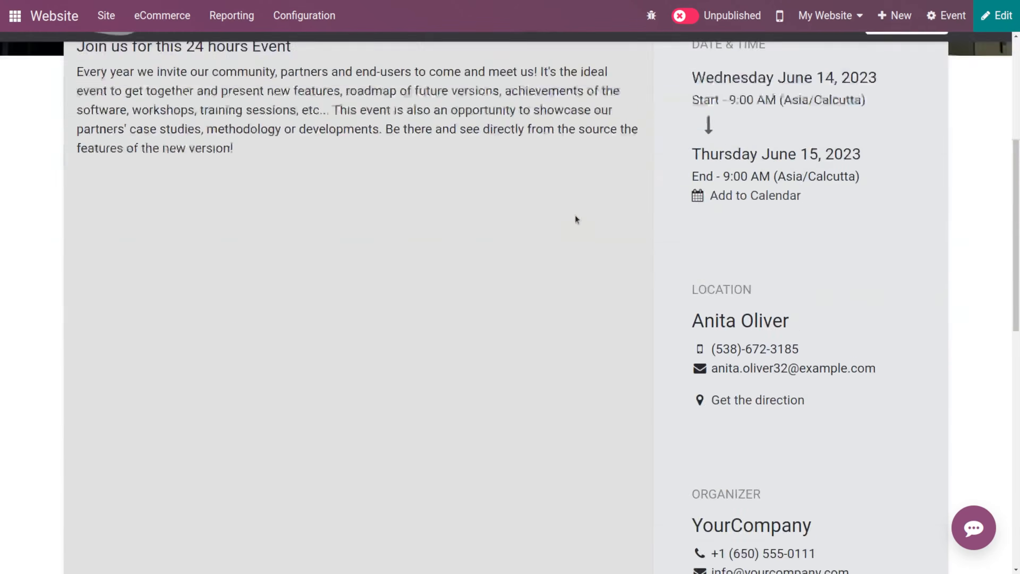
pyautogui.scroll(10, 575, 219)
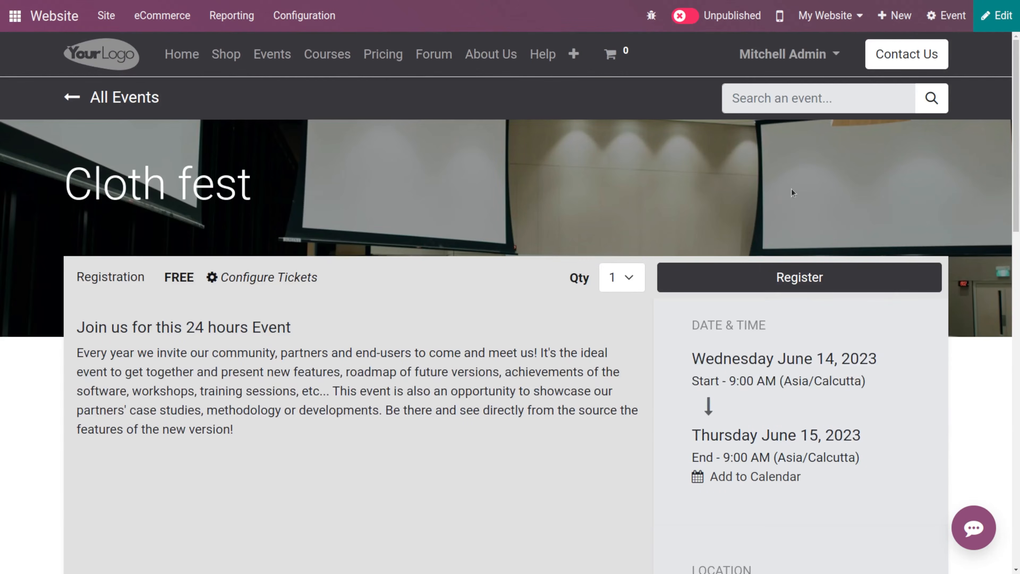
pyautogui.click(685, 16)
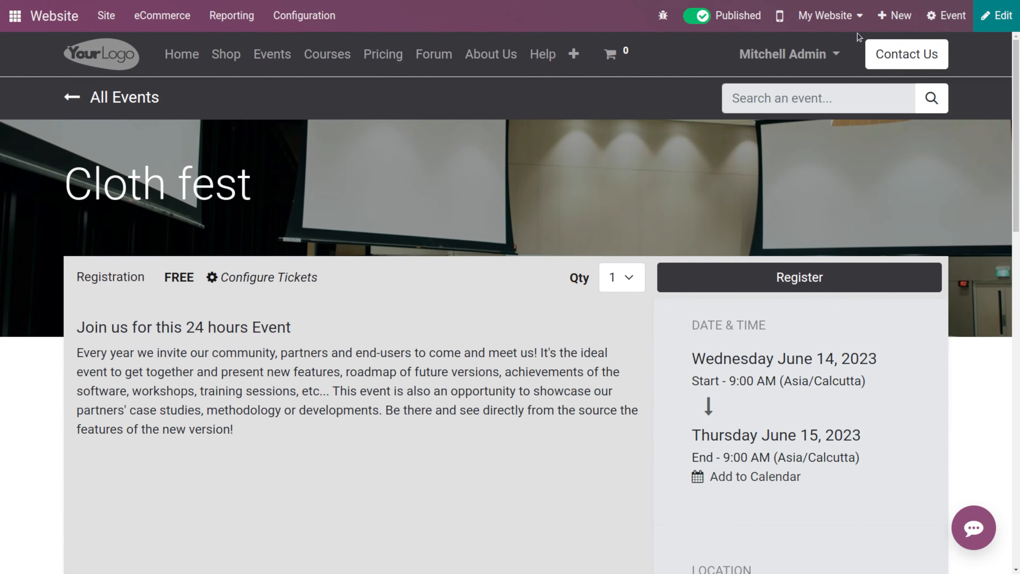
# - Find Cloth fest in the website's events listing and open its event page
pyautogui.click(58, 17)
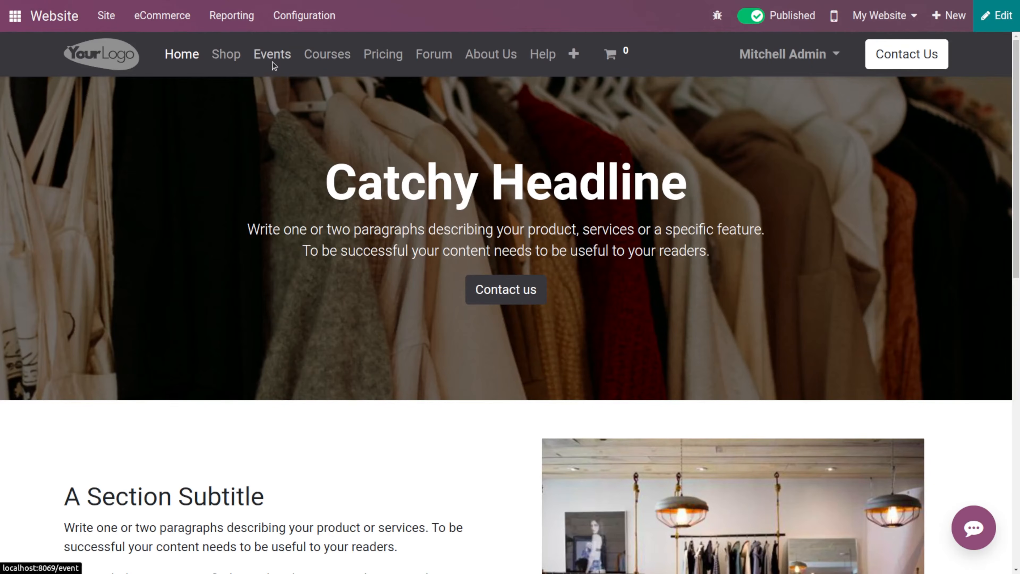
pyautogui.click(273, 64)
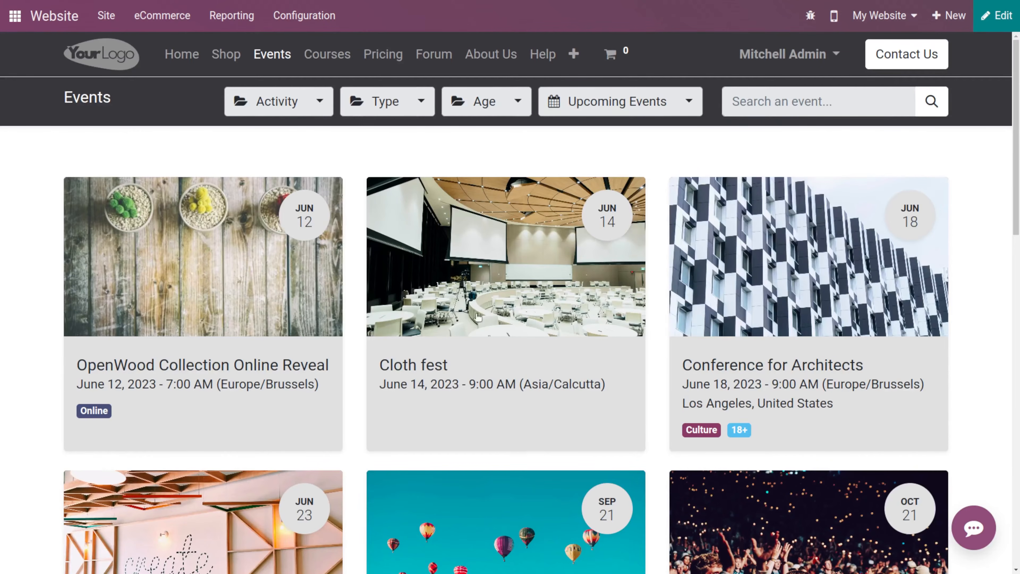
pyautogui.scroll(-2, 478, 317)
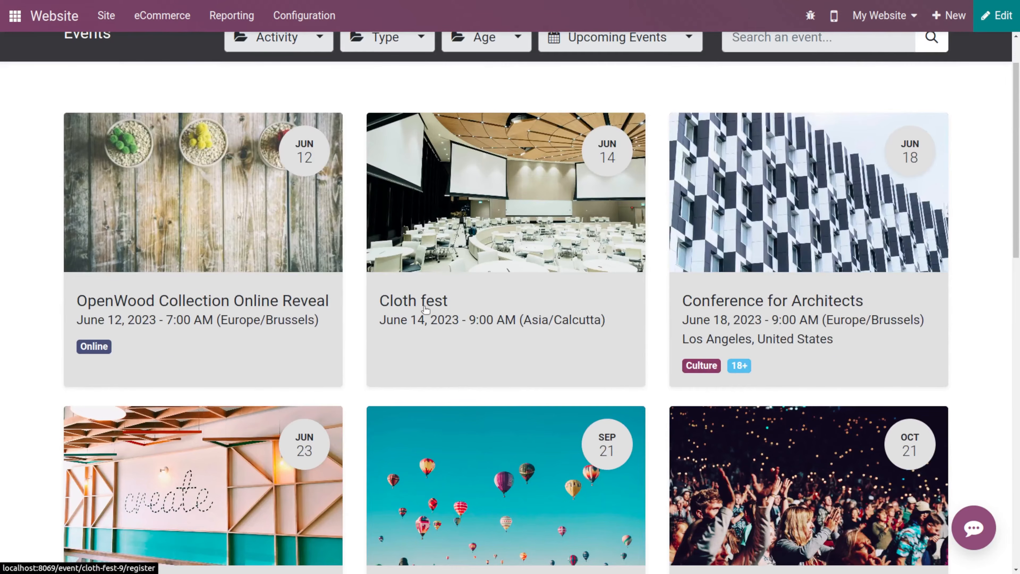
pyautogui.click(506, 251)
pyautogui.scroll(-5, 638, 308)
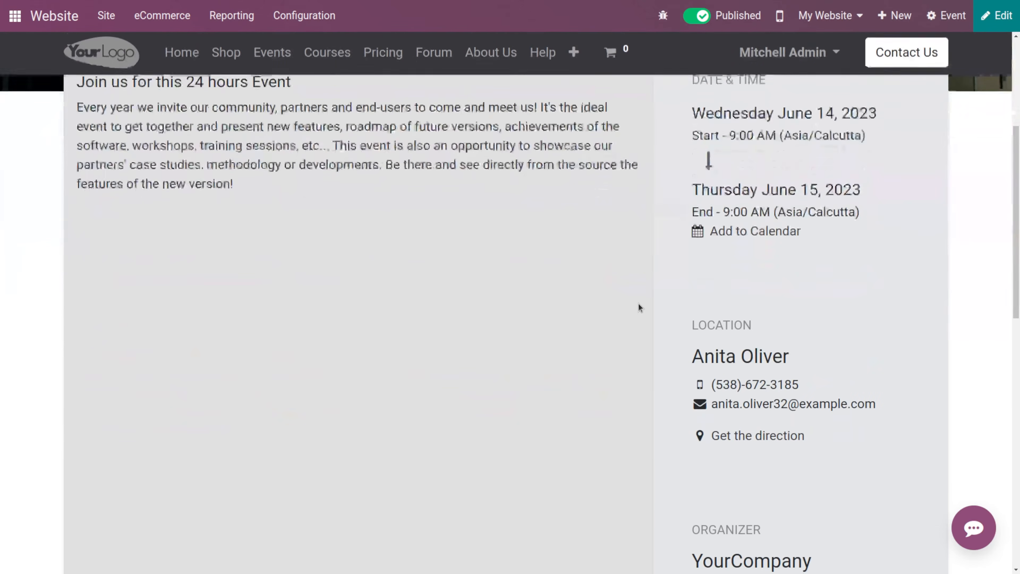
pyautogui.scroll(-5, 639, 308)
pyautogui.scroll(10, 638, 306)
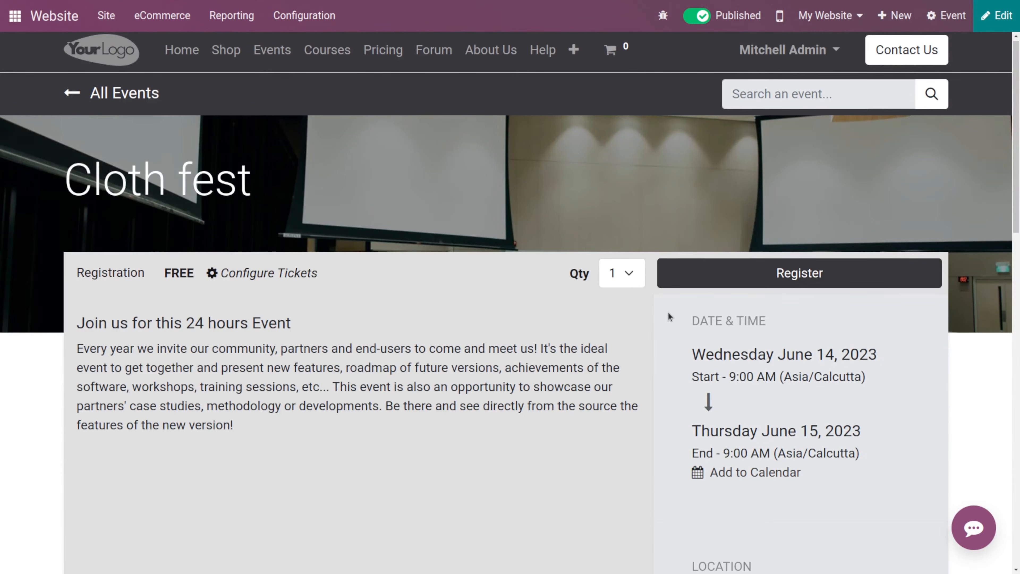
pyautogui.scroll(-1, 537, 299)
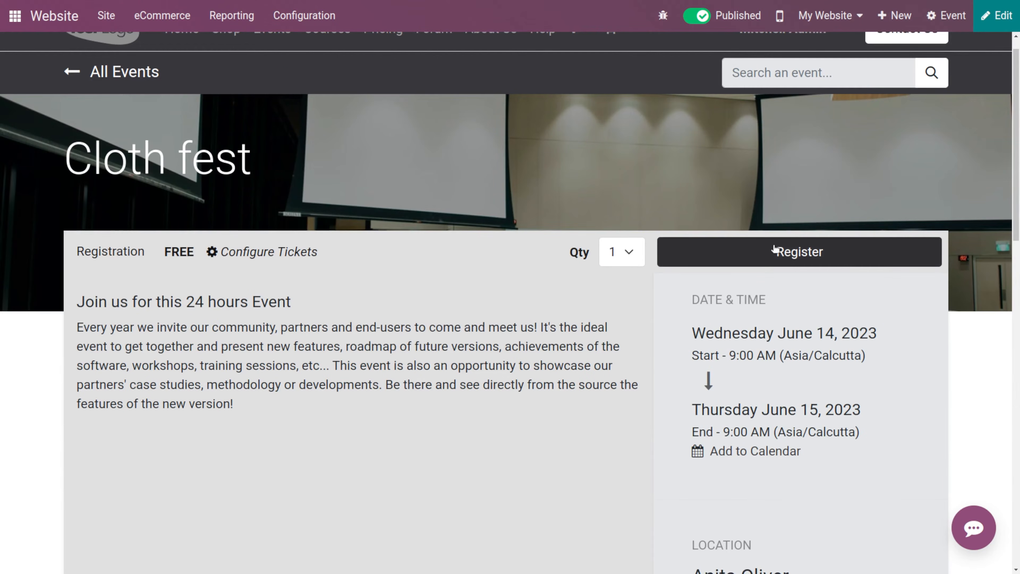
# - Open the event's ticket configuration and apply the Sell Online template
pyautogui.click(247, 253)
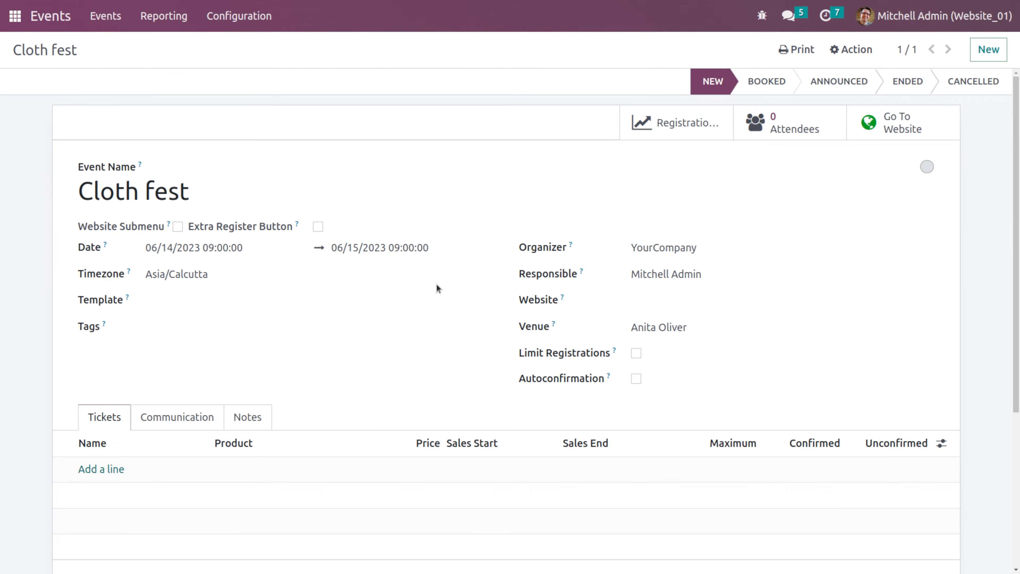
pyautogui.scroll(-3, 437, 286)
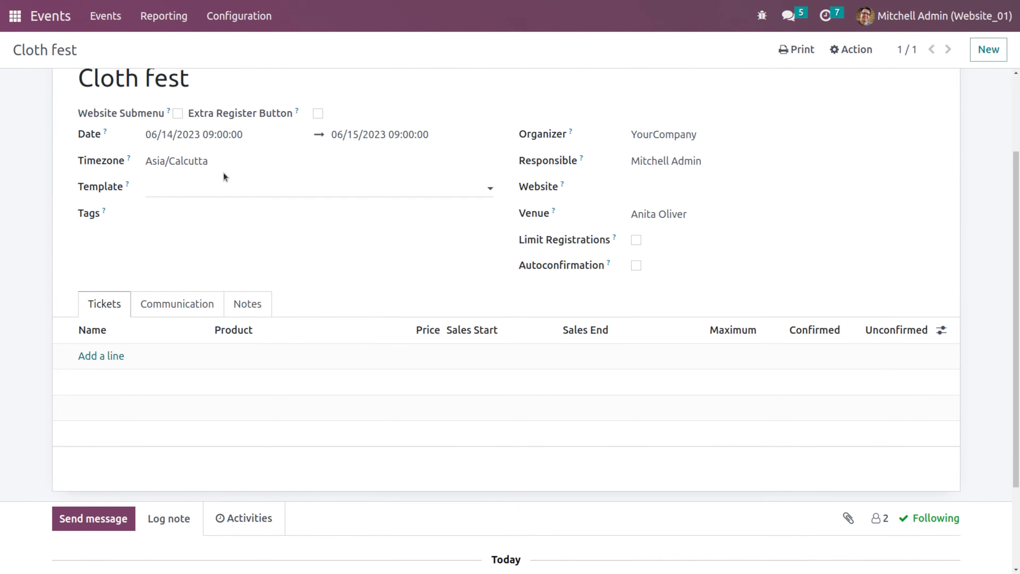
pyautogui.scroll(3, 223, 176)
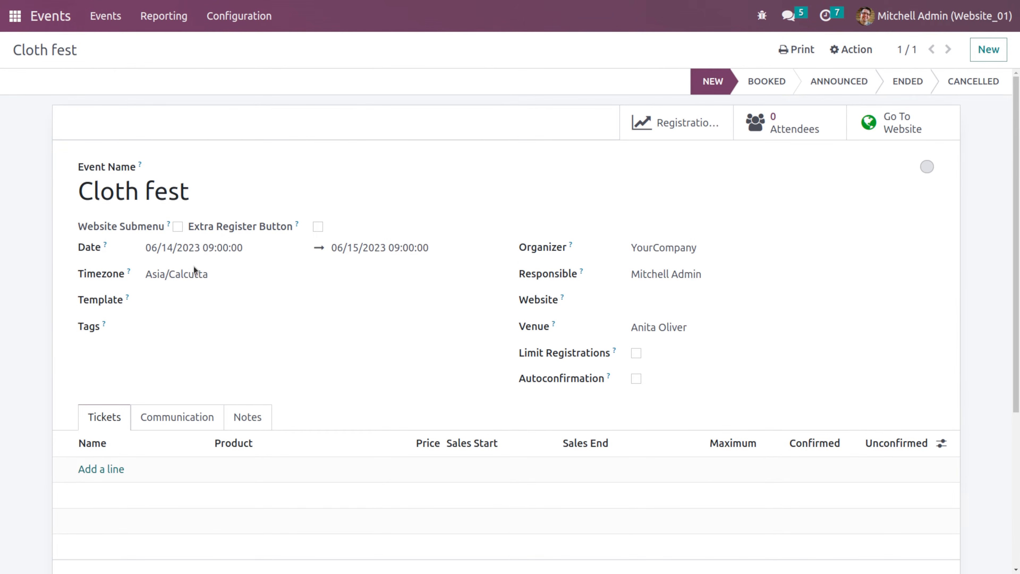
pyautogui.click(199, 304)
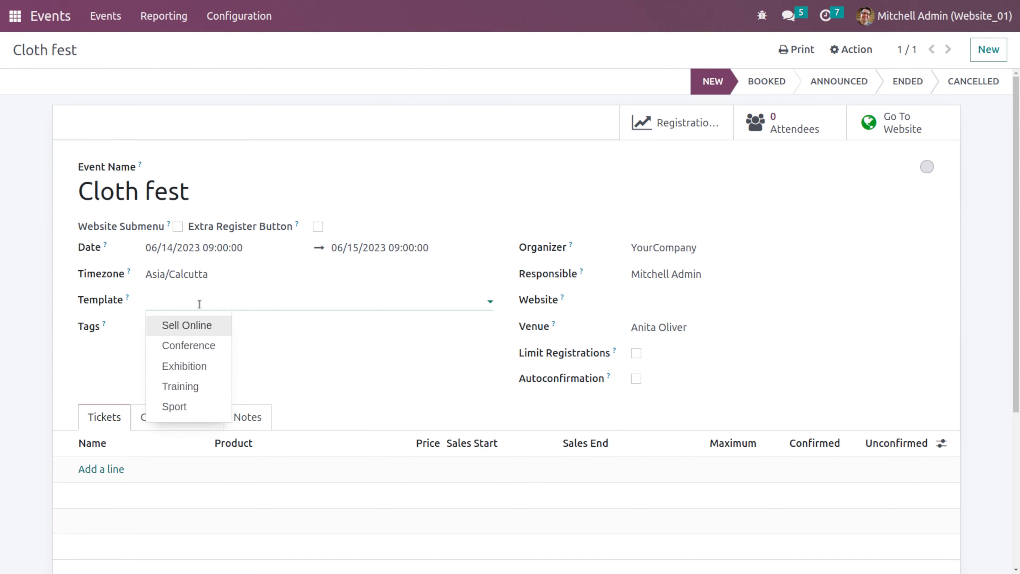
pyautogui.click(207, 327)
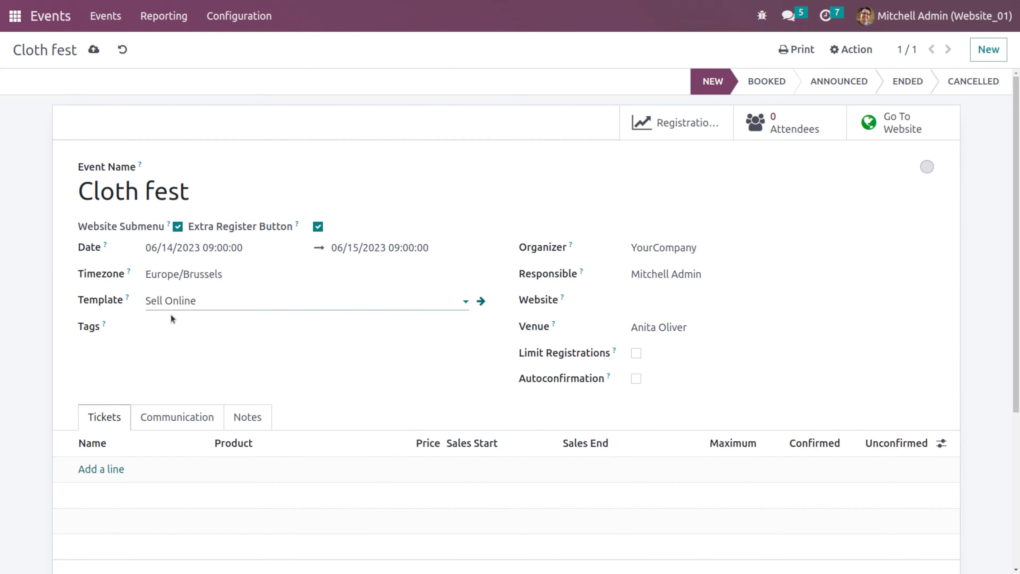
pyautogui.click(241, 328)
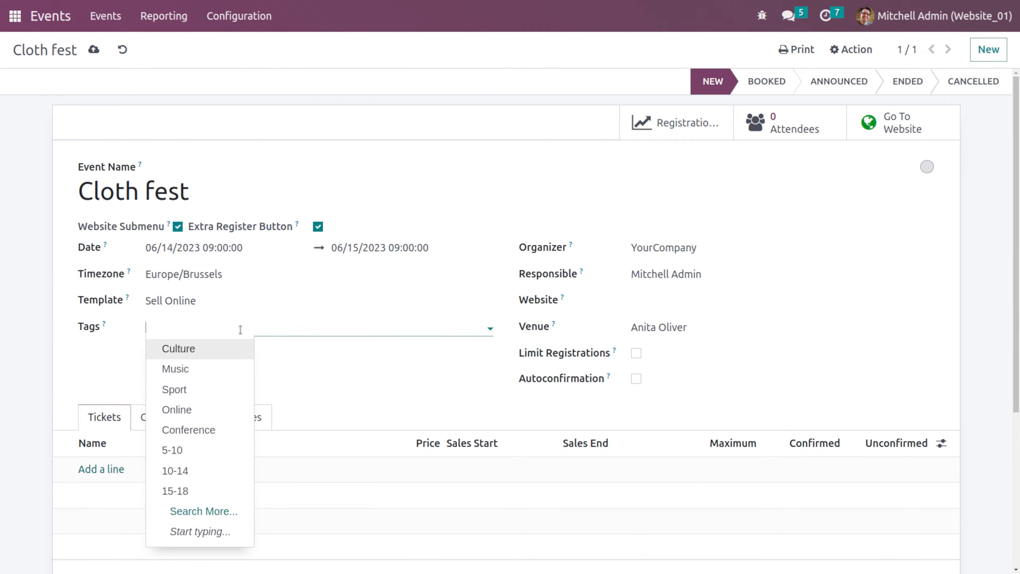
pyautogui.click(316, 368)
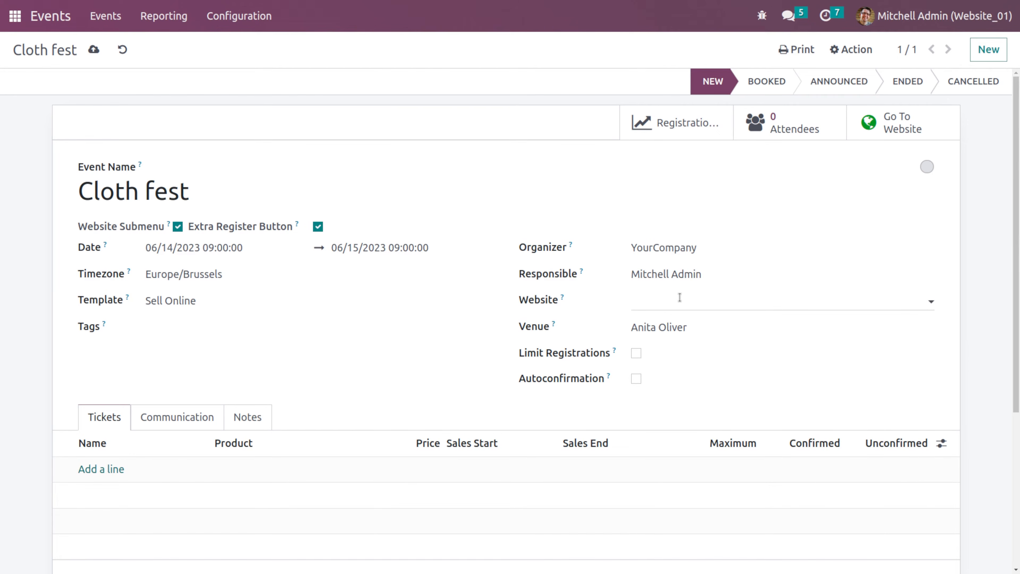
pyautogui.click(680, 297)
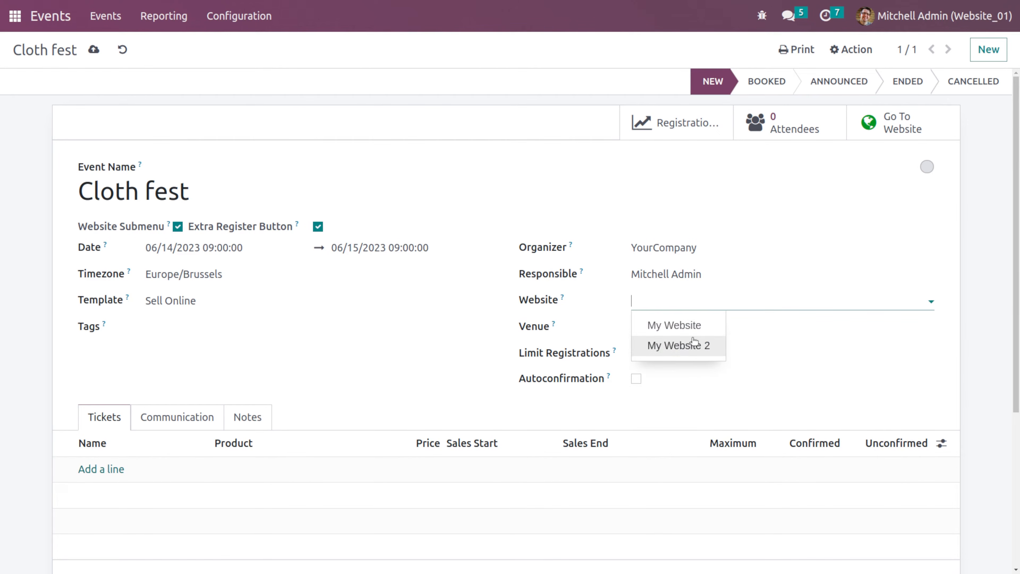
pyautogui.click(678, 300)
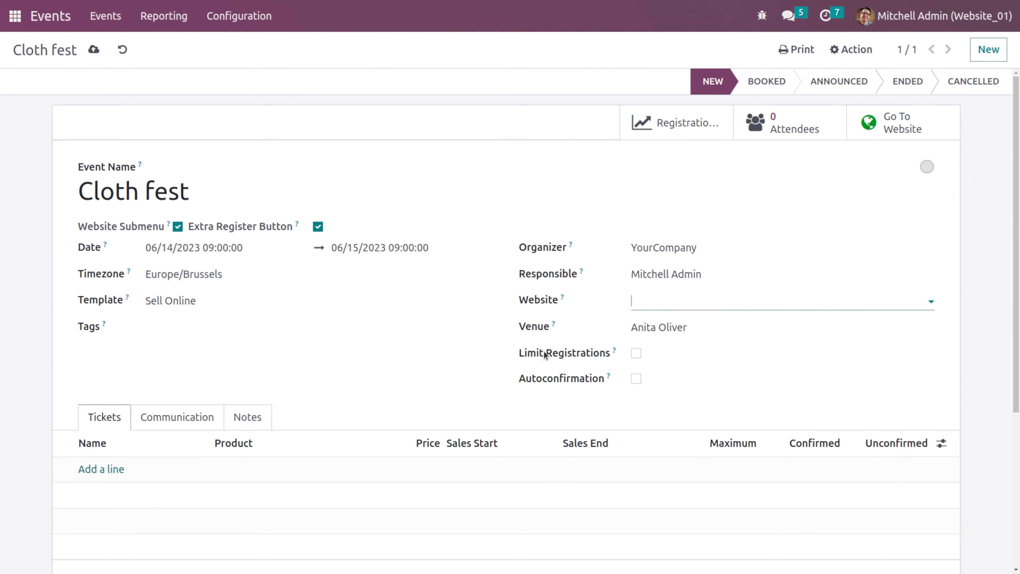
pyautogui.click(637, 353)
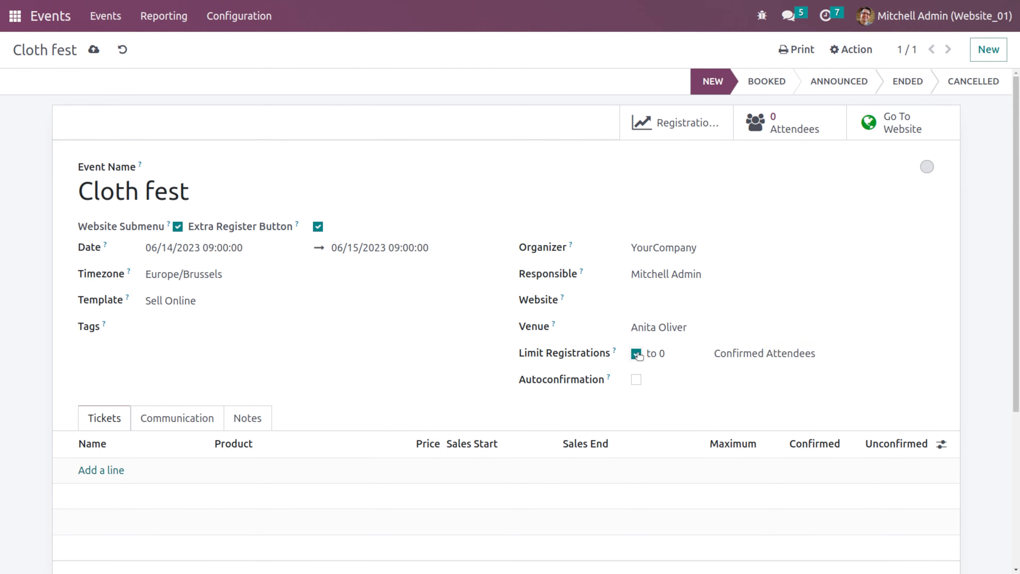
pyautogui.doubleClick(663, 354)
pyautogui.click(636, 354)
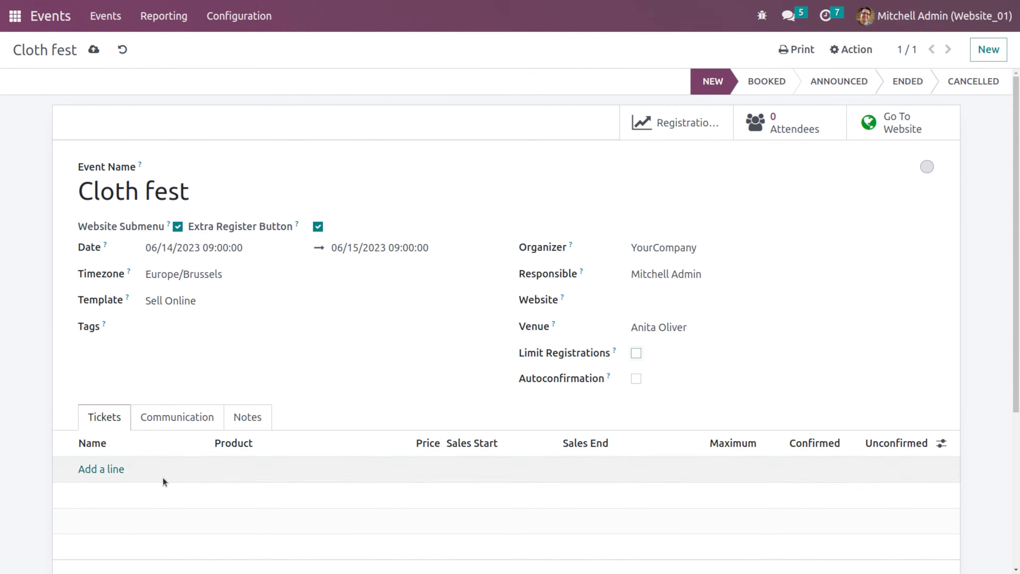
# - Add a ticket line to the event's tickets
pyautogui.scroll(-5, 159, 400)
pyautogui.scroll(3, 163, 352)
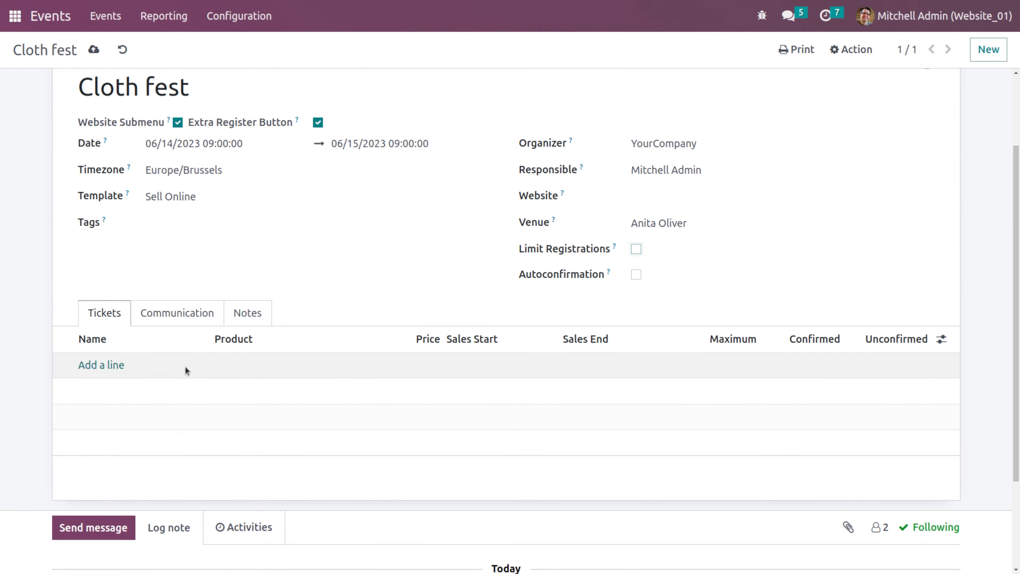
pyautogui.click(128, 362)
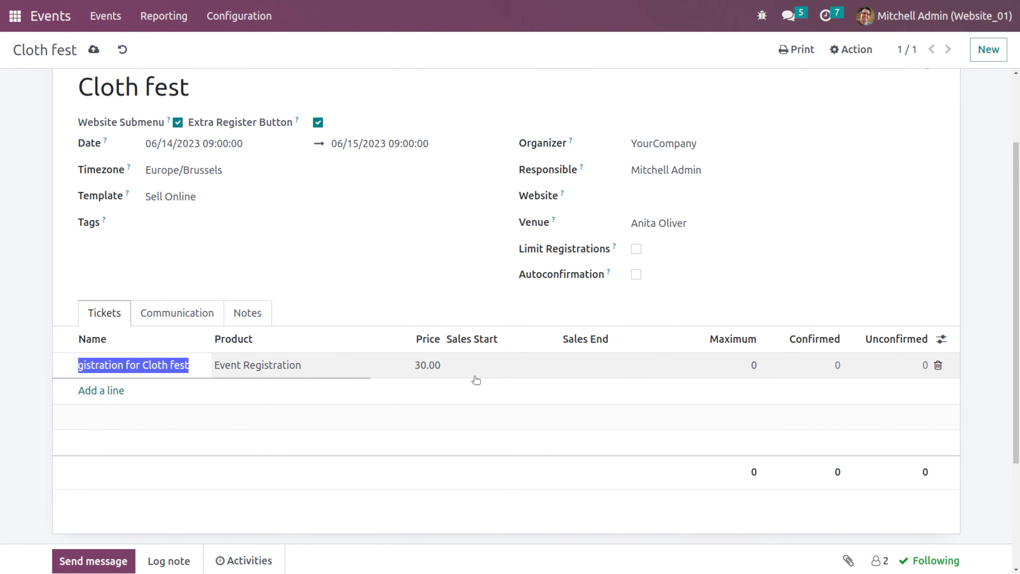
# - Review the event's scheduled communication mails and save the event
pyautogui.click(179, 318)
pyautogui.scroll(-3, 257, 435)
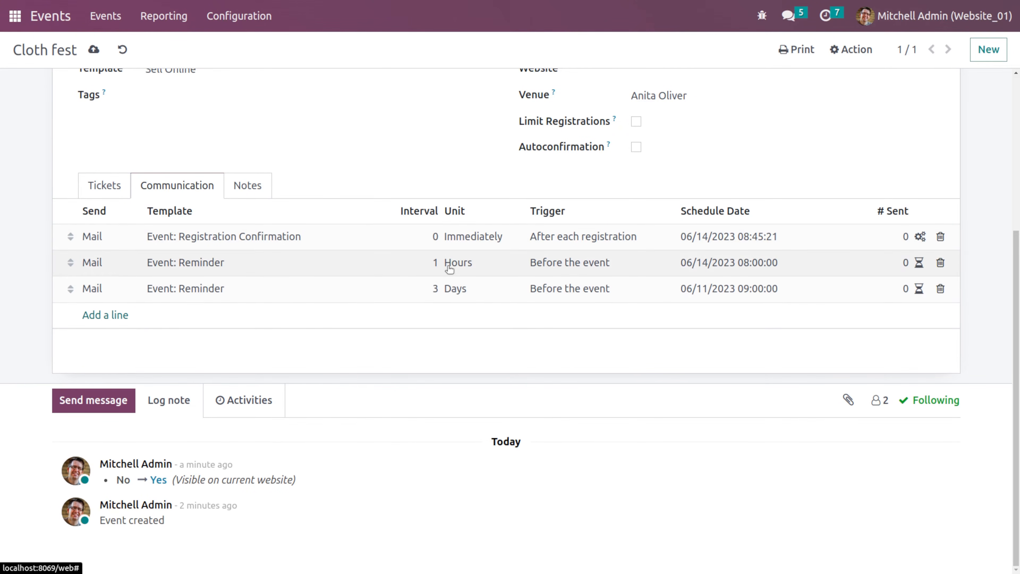
pyautogui.click(107, 186)
pyautogui.scroll(5, 200, 135)
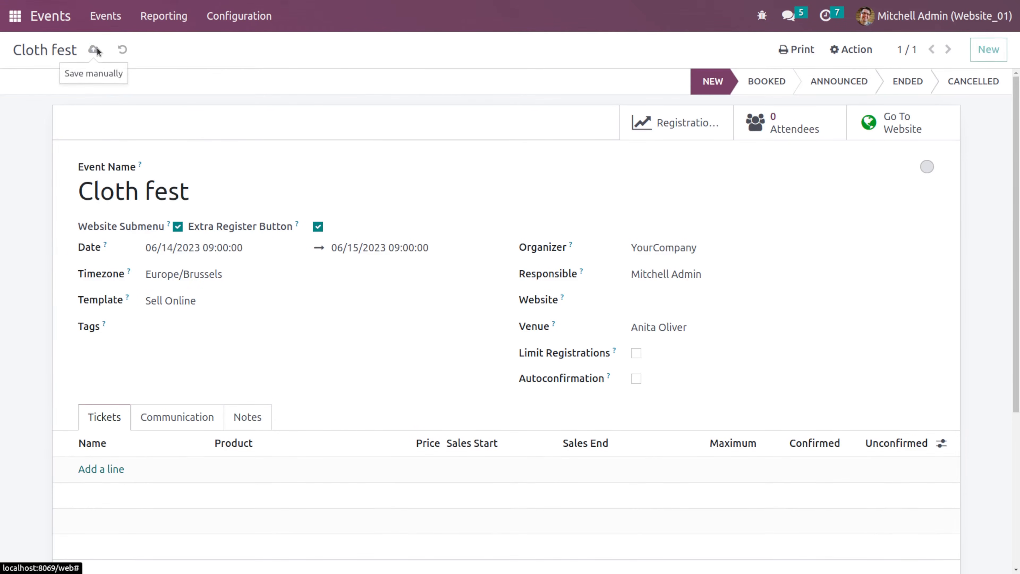
pyautogui.click(97, 50)
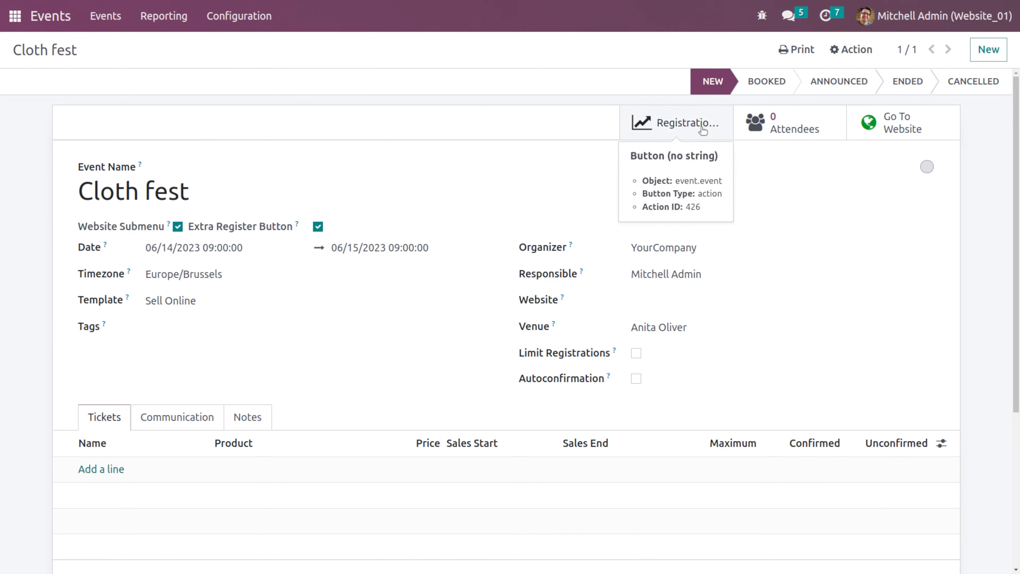
# - Go to the event's website page and register one attendee through the registration form
pyautogui.click(887, 127)
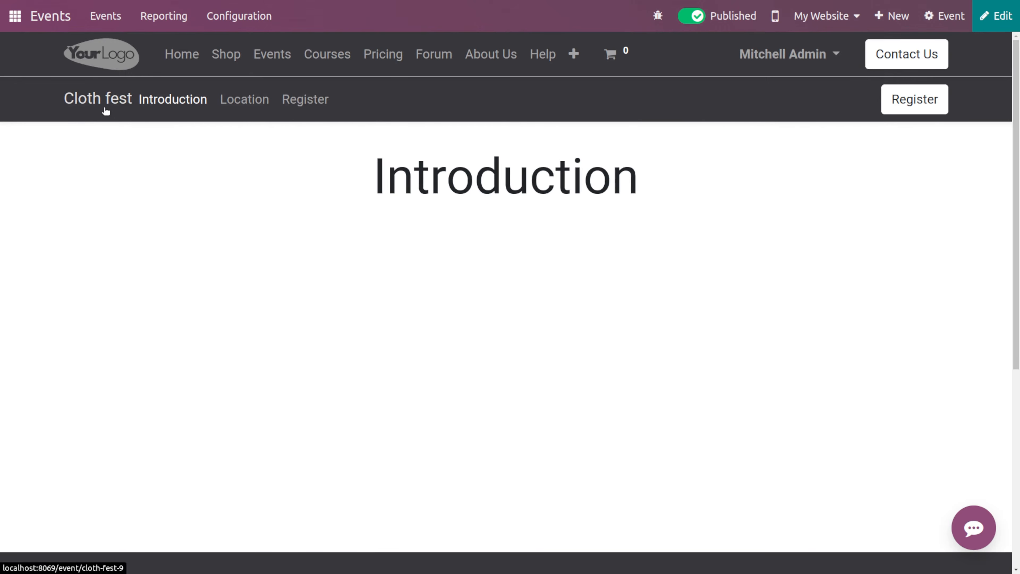
pyautogui.click(909, 107)
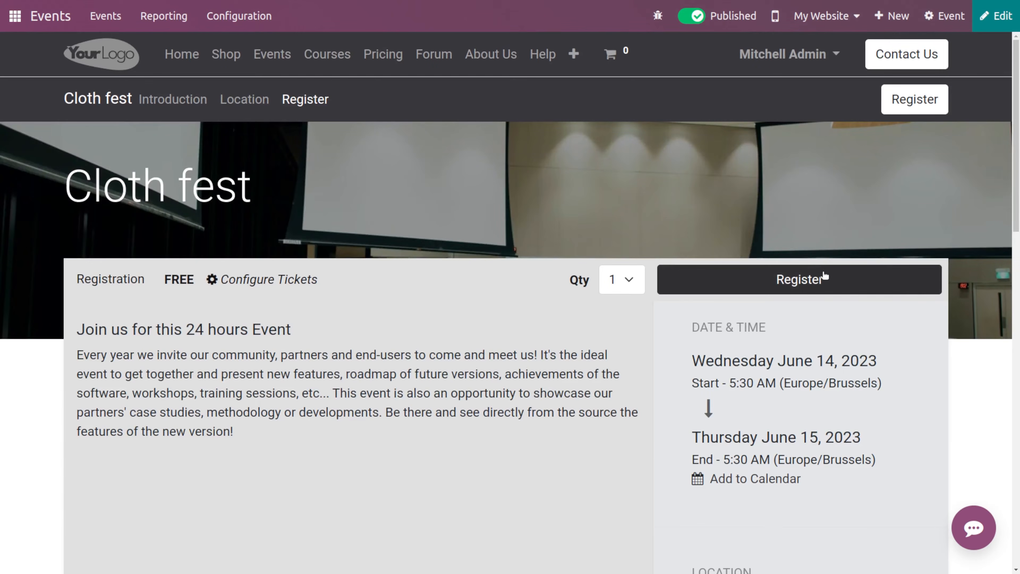
pyautogui.click(824, 277)
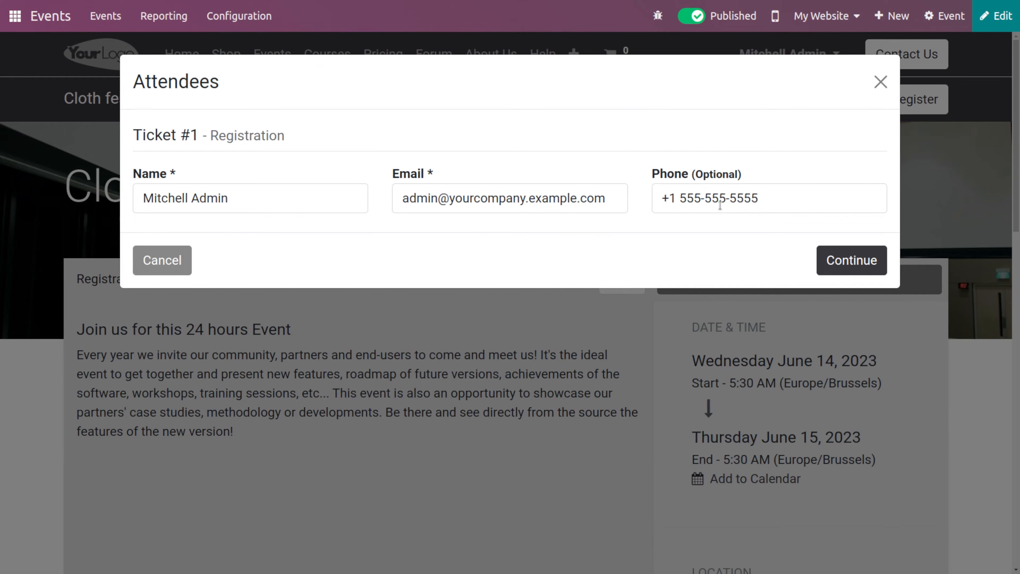
pyautogui.click(845, 256)
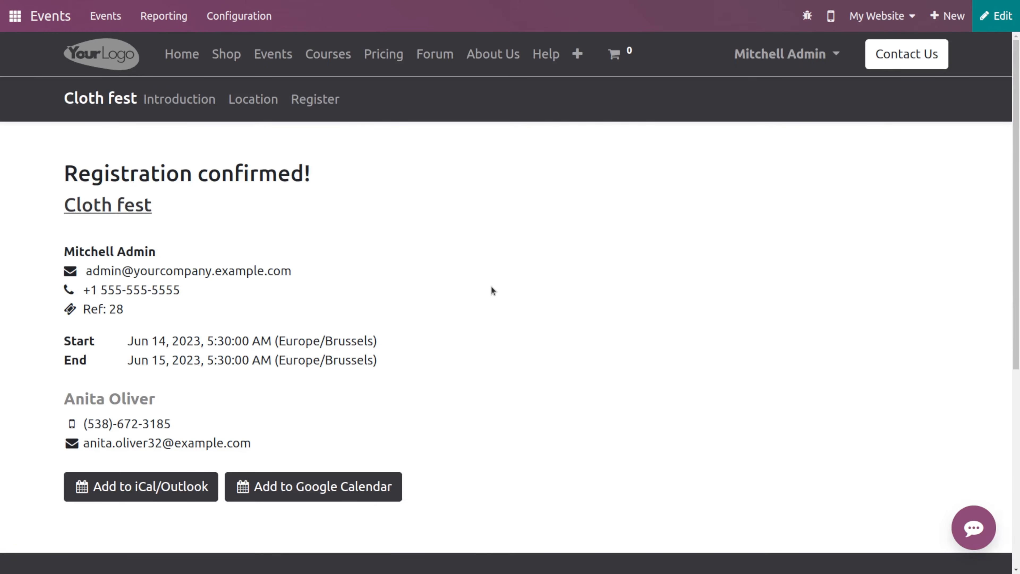
pyautogui.scroll(-1, 494, 290)
pyautogui.scroll(1, 494, 290)
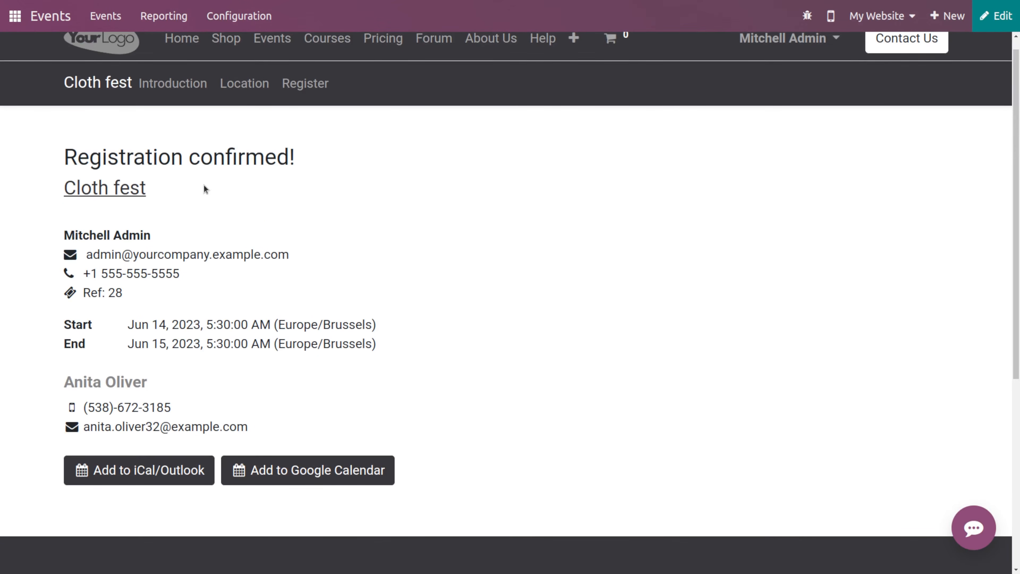
pyautogui.scroll(-1, 289, 382)
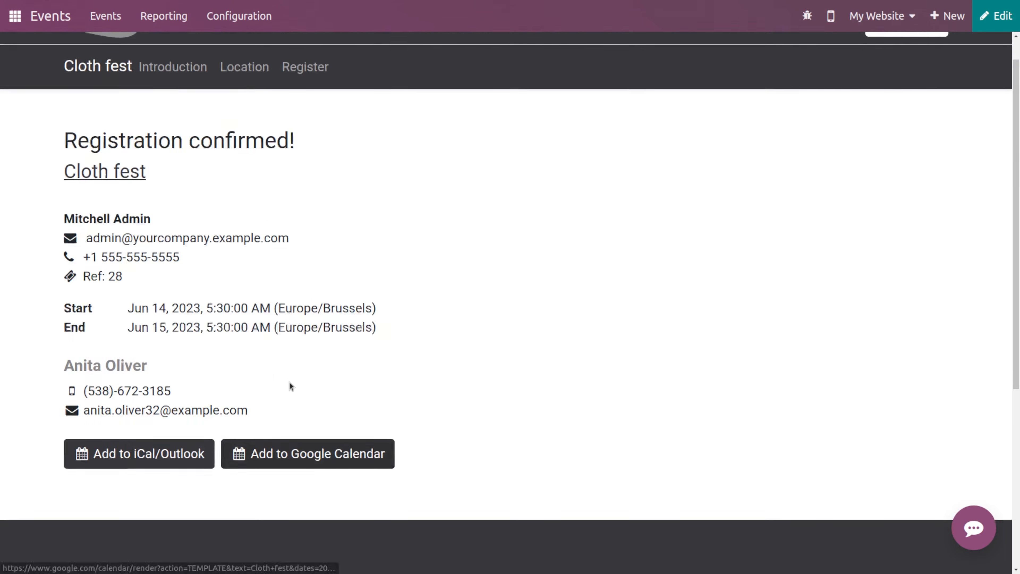
pyautogui.scroll(2, 871, 219)
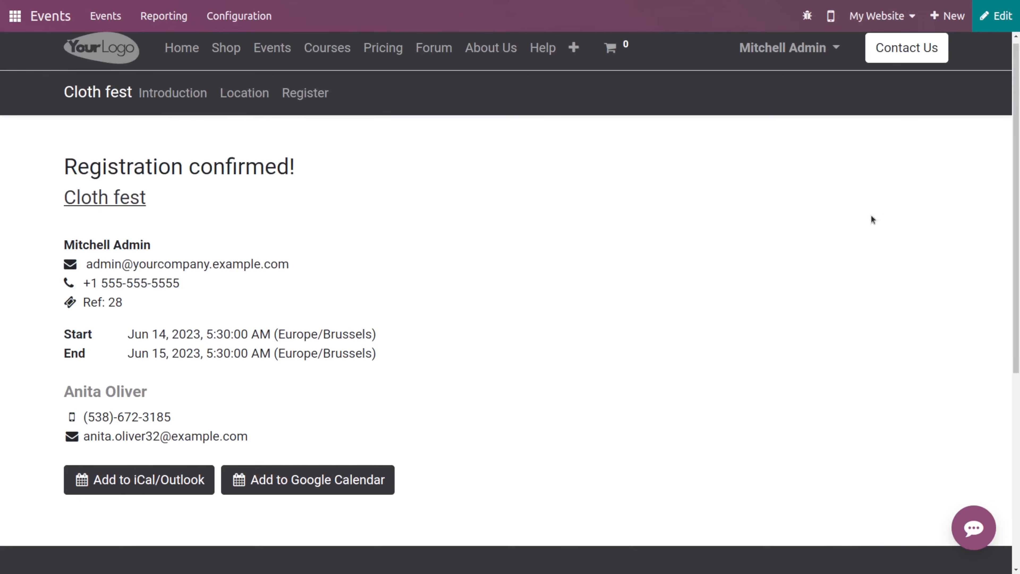
# - Open the Cloth fest event's attendees, confirm the registration and mark it as attending
pyautogui.click(264, 46)
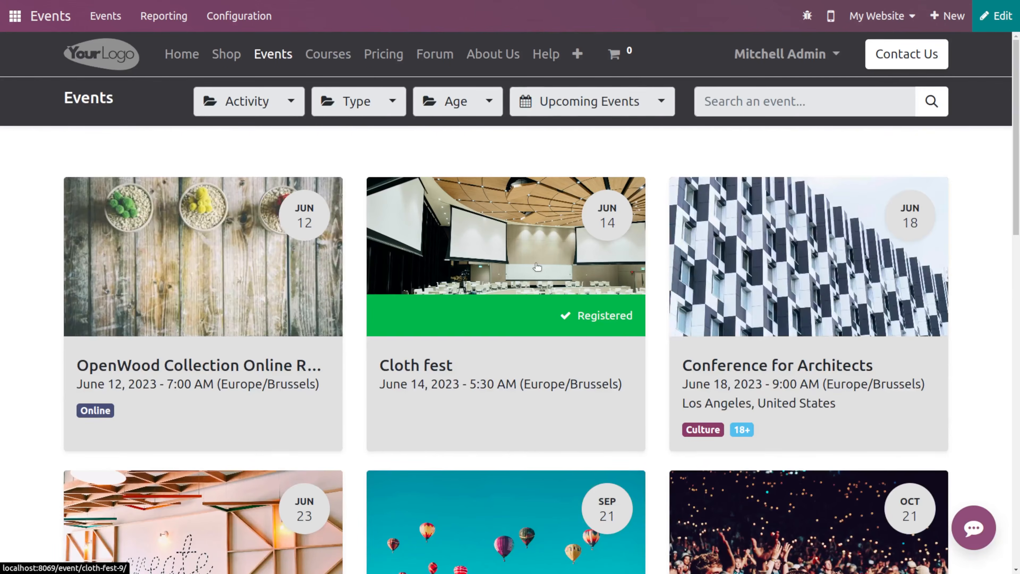
pyautogui.click(536, 267)
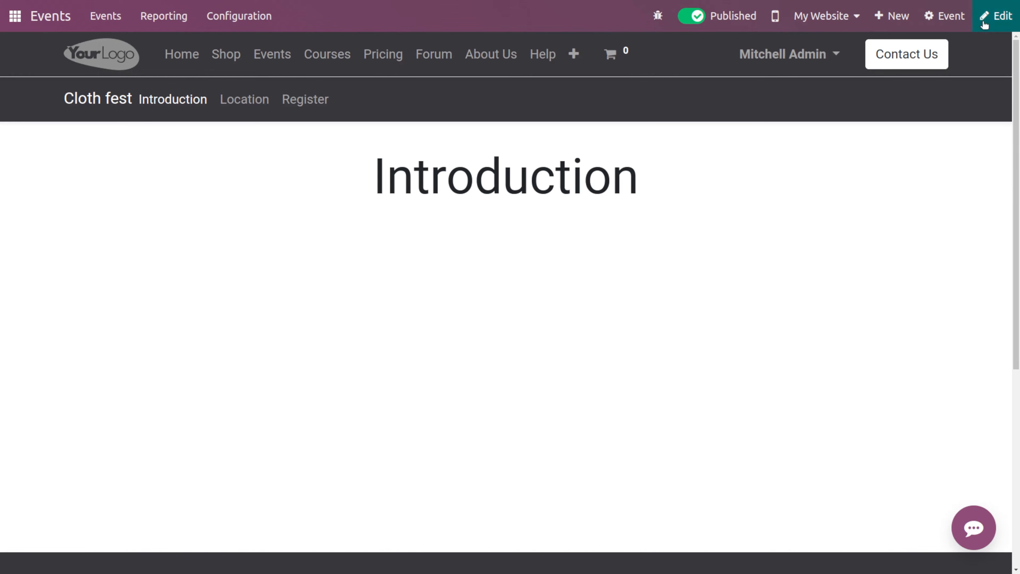
pyautogui.click(946, 24)
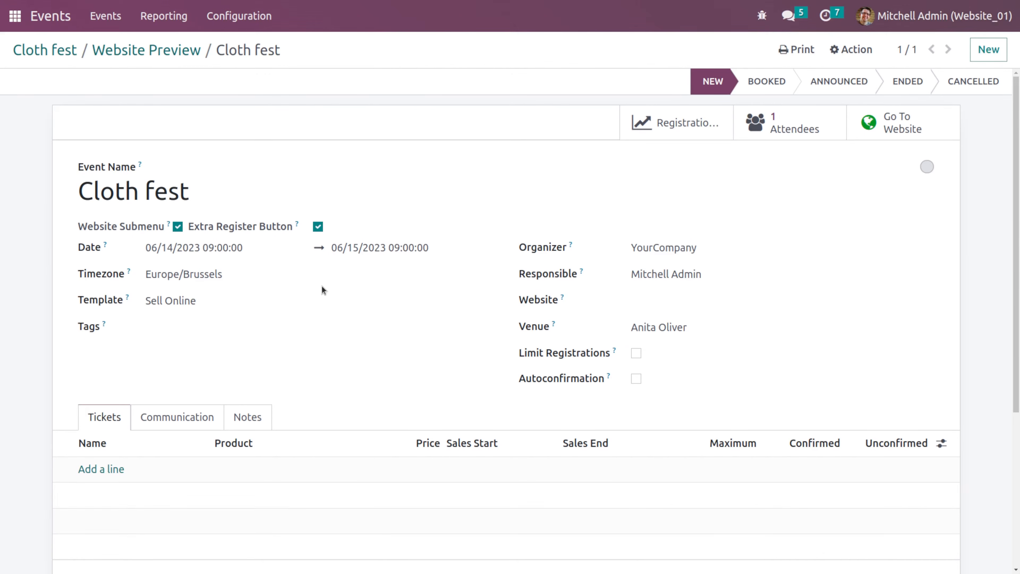
pyautogui.click(773, 131)
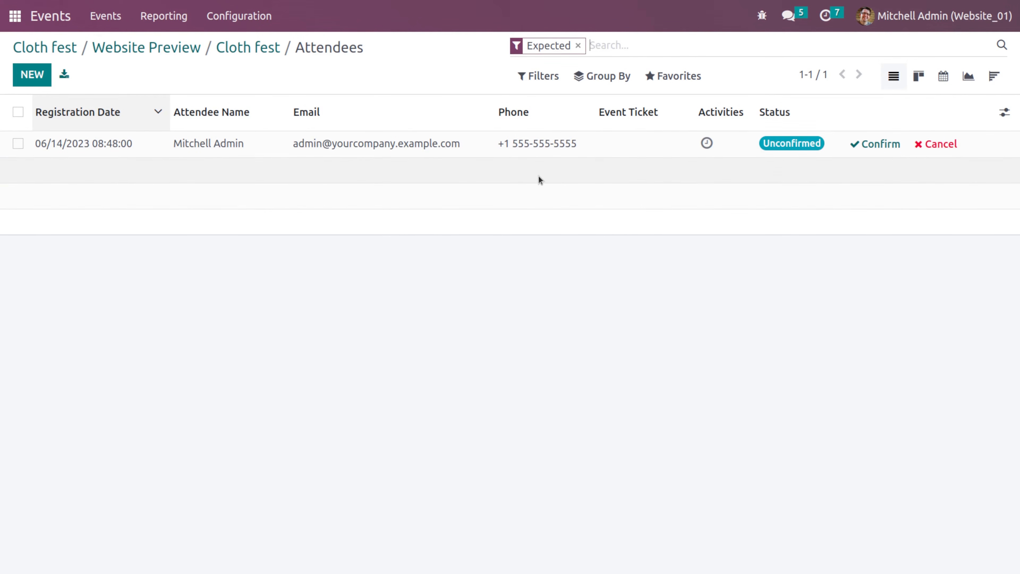
pyautogui.click(869, 145)
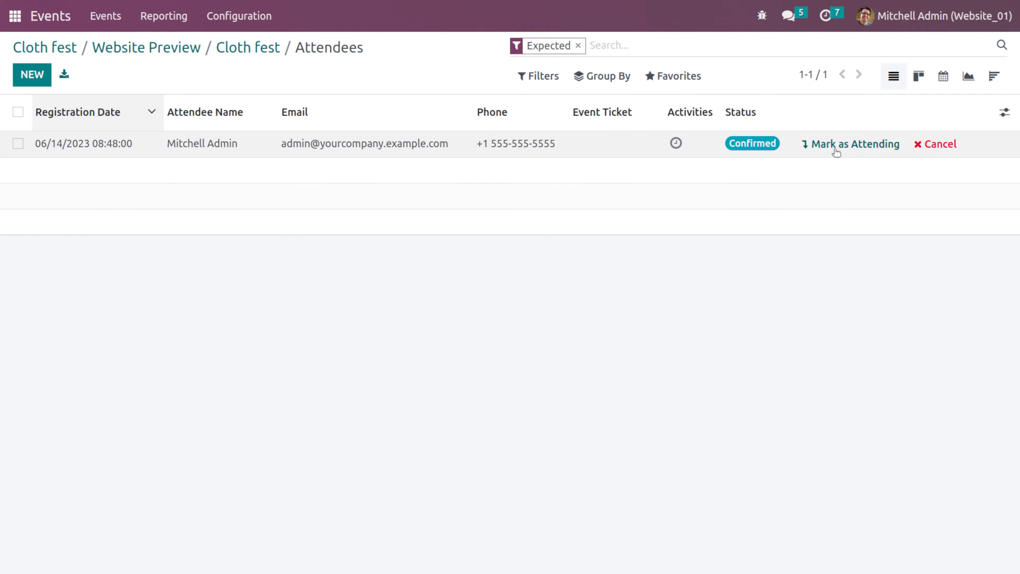
pyautogui.click(887, 144)
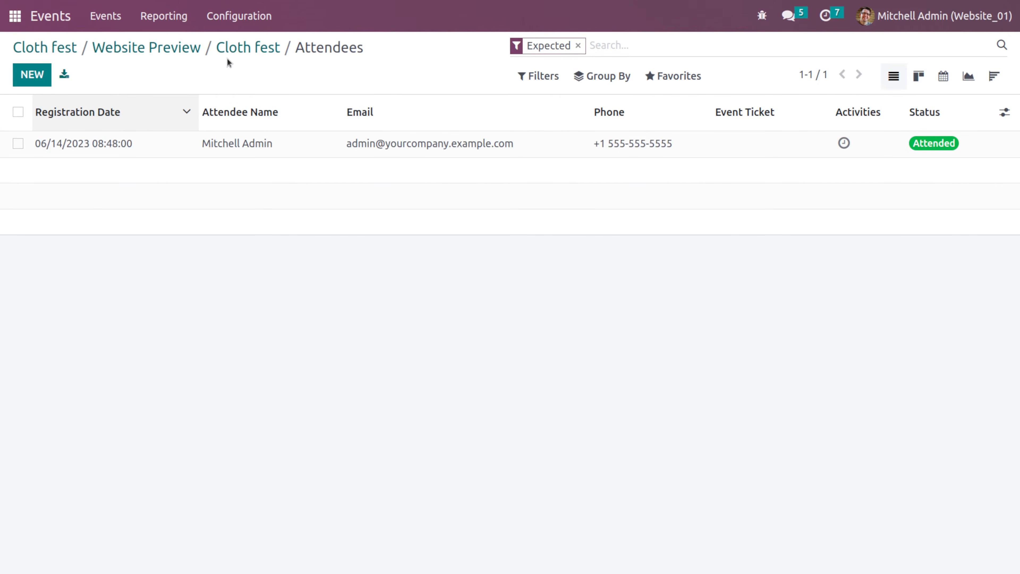
# - Switch to the Website app and open the list of course pages
pyautogui.click(237, 52)
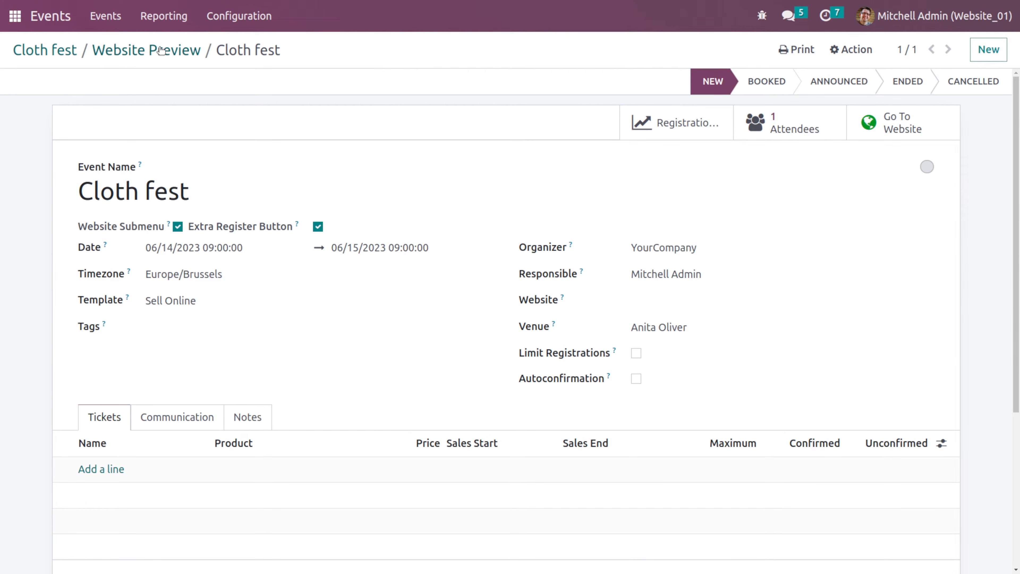
pyautogui.click(105, 17)
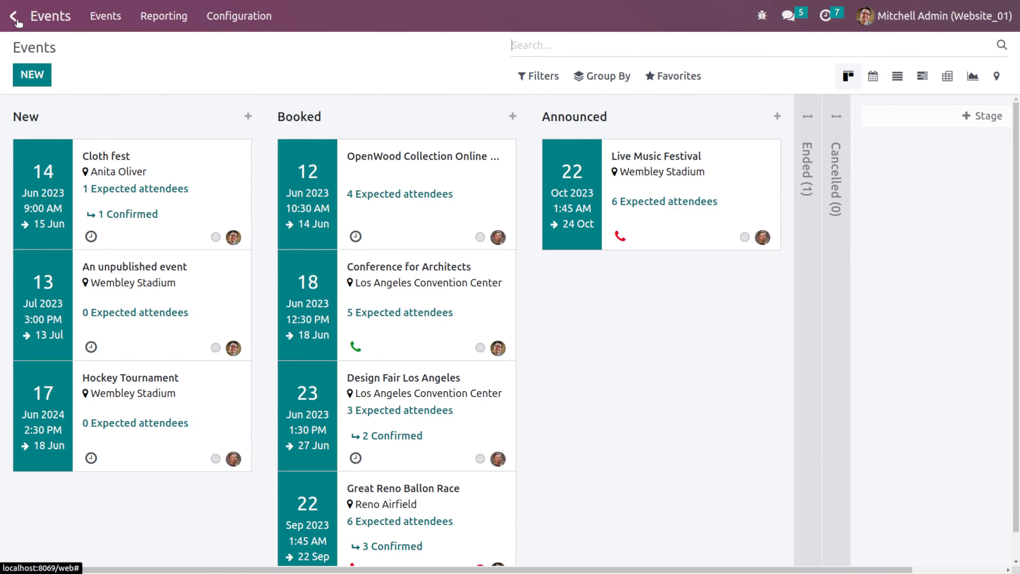
pyautogui.click(17, 21)
pyautogui.write('webs')
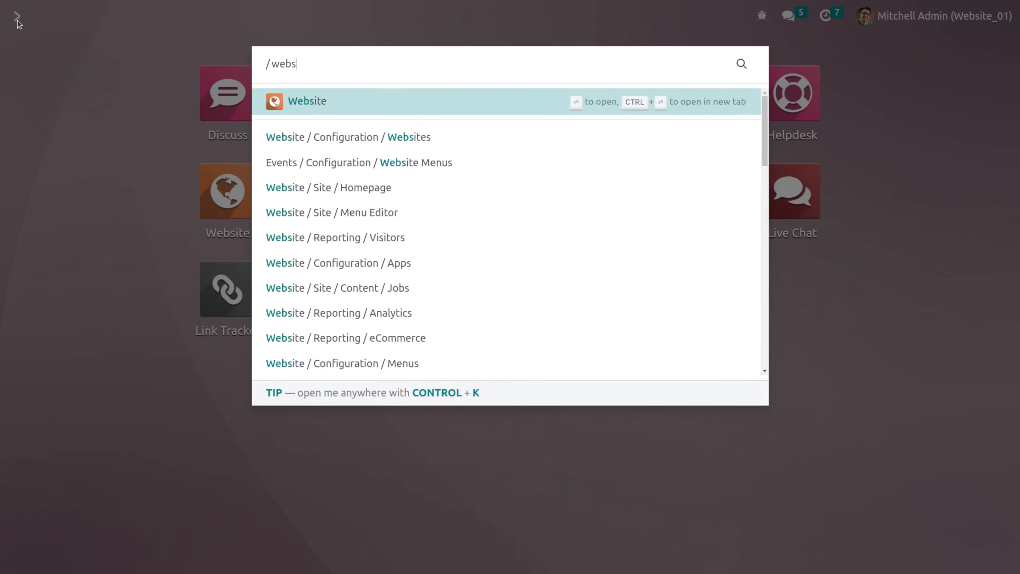
pyautogui.press('Return')
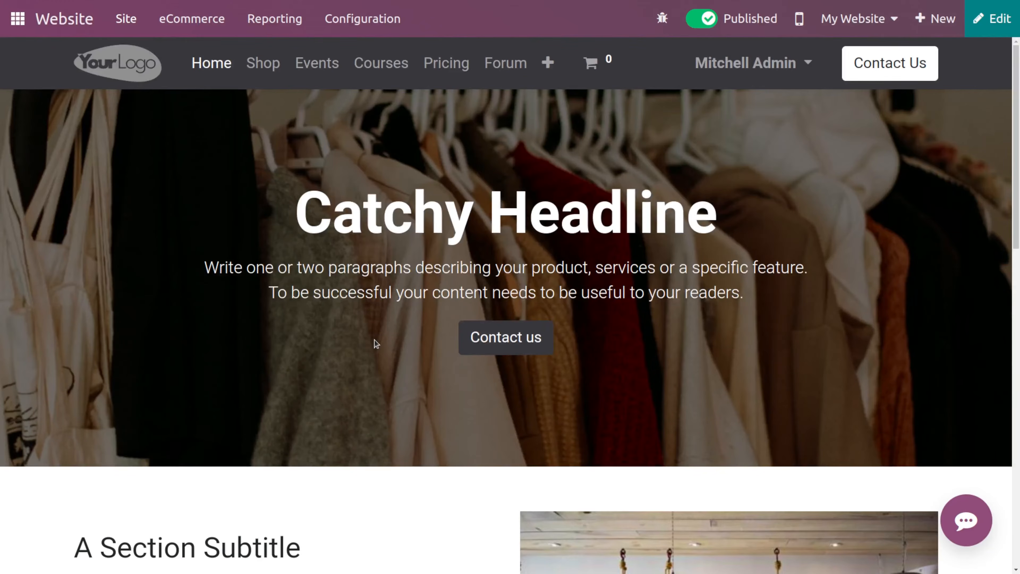
pyautogui.click(134, 17)
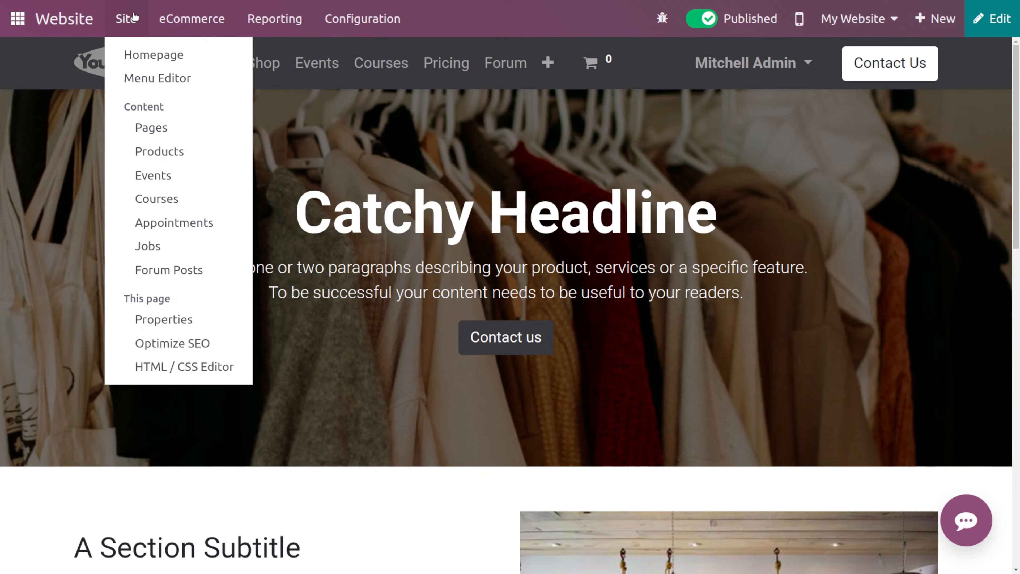
pyautogui.click(158, 199)
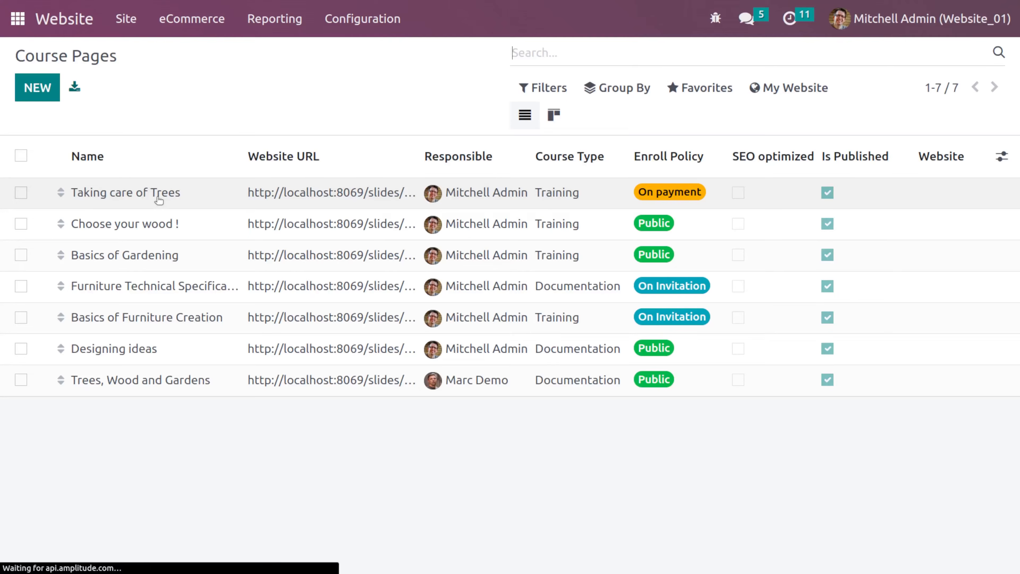
# - Create a new course titled "DIY Clothes" with the Basic tag
pyautogui.click(38, 88)
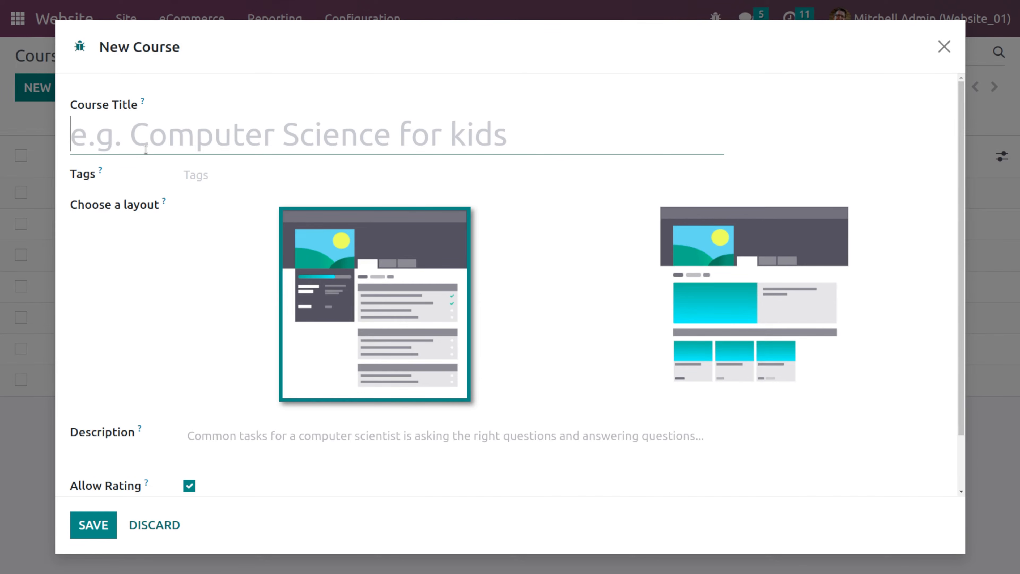
pyautogui.write('DIY ')
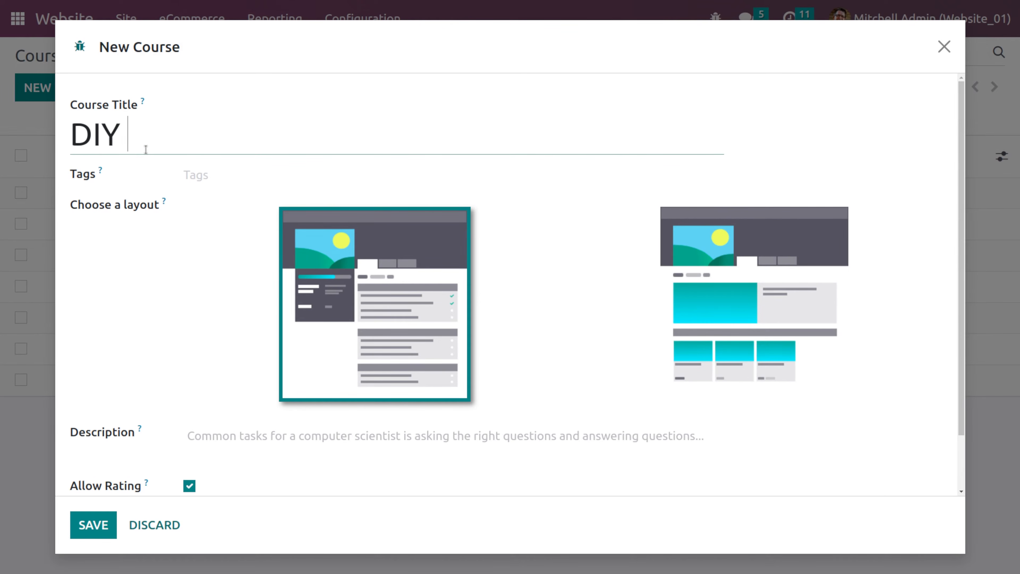
pyautogui.write('Clothes')
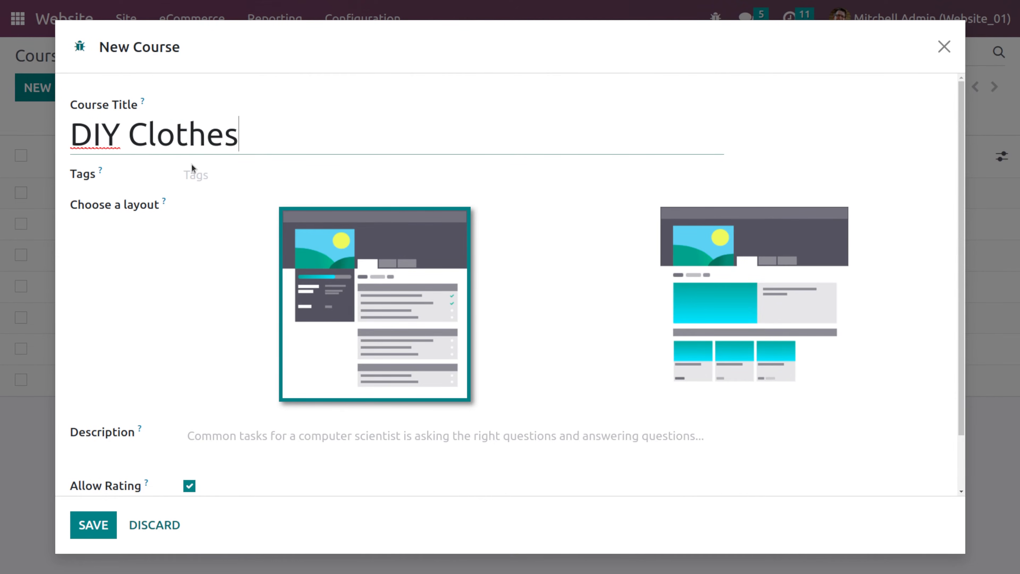
pyautogui.click(196, 173)
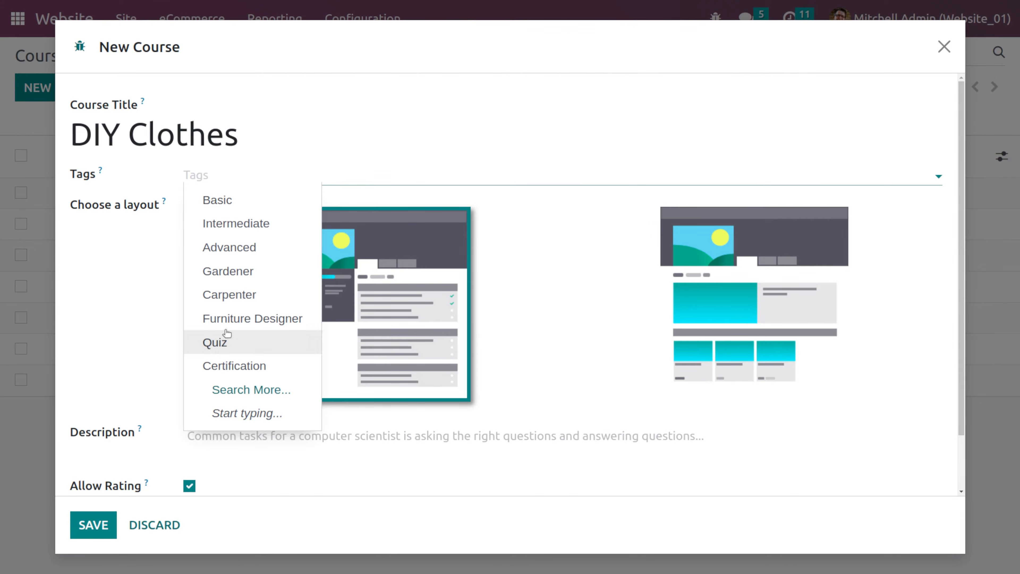
pyautogui.click(232, 201)
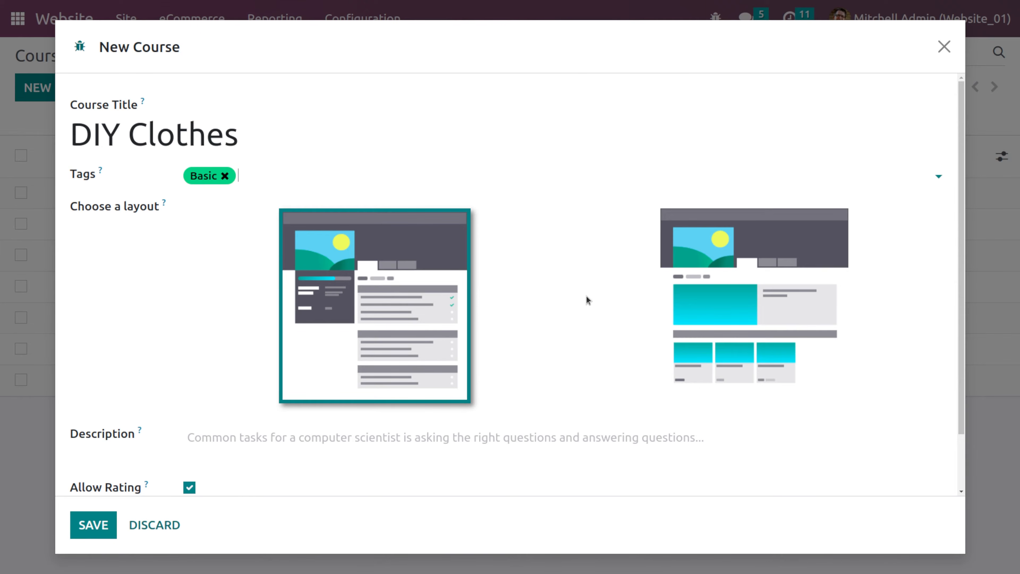
pyautogui.scroll(-2, 344, 312)
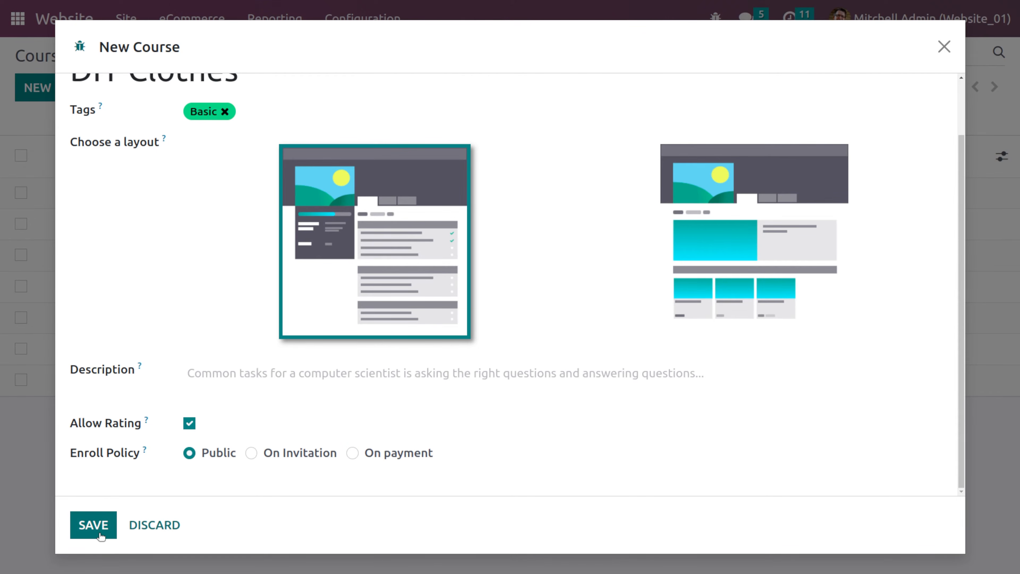
pyautogui.click(94, 525)
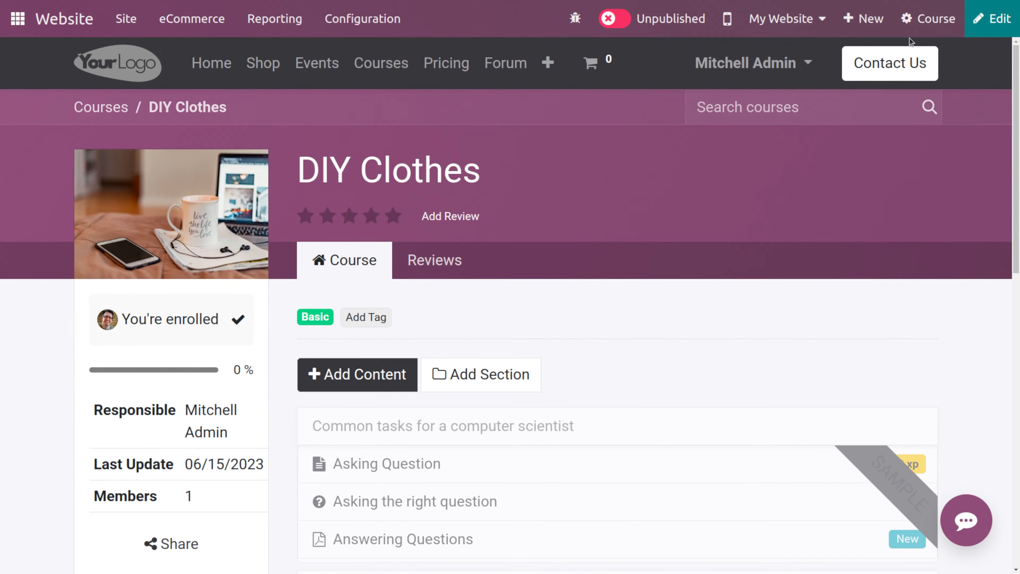
# - Publish the DIY Clothes course on the website and return to its settings form
pyautogui.click(923, 28)
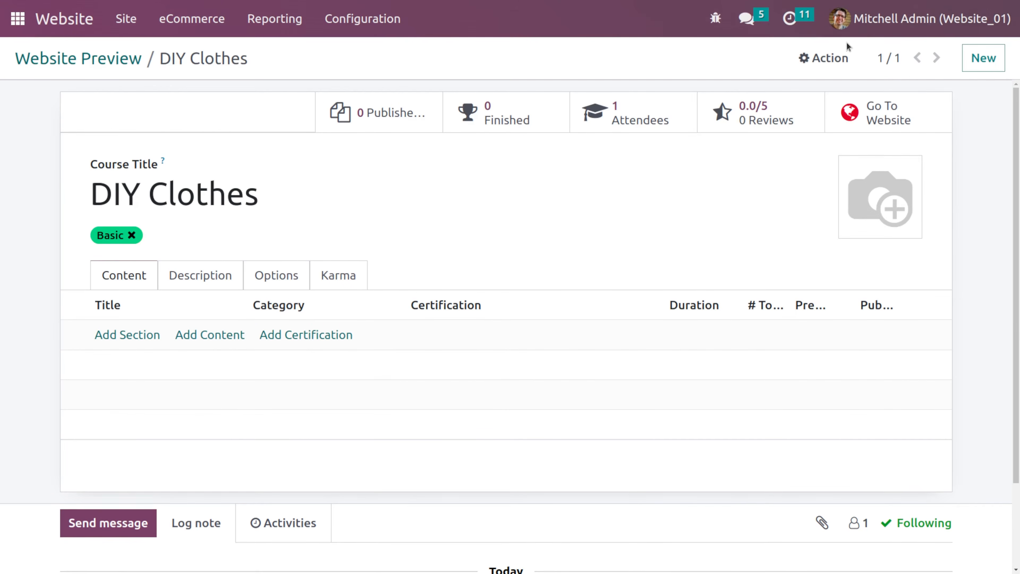
pyautogui.click(880, 113)
pyautogui.click(624, 20)
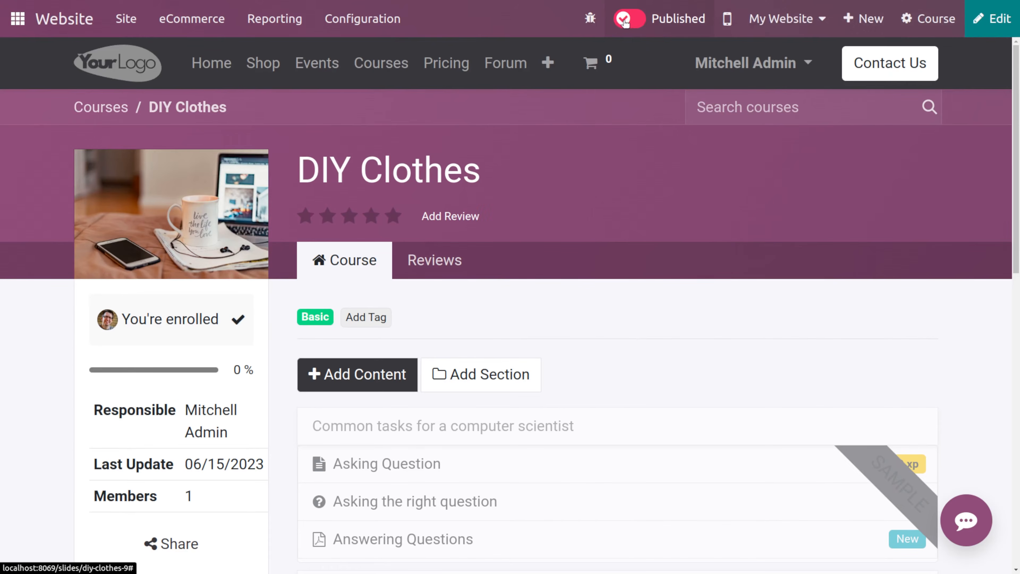
pyautogui.click(916, 18)
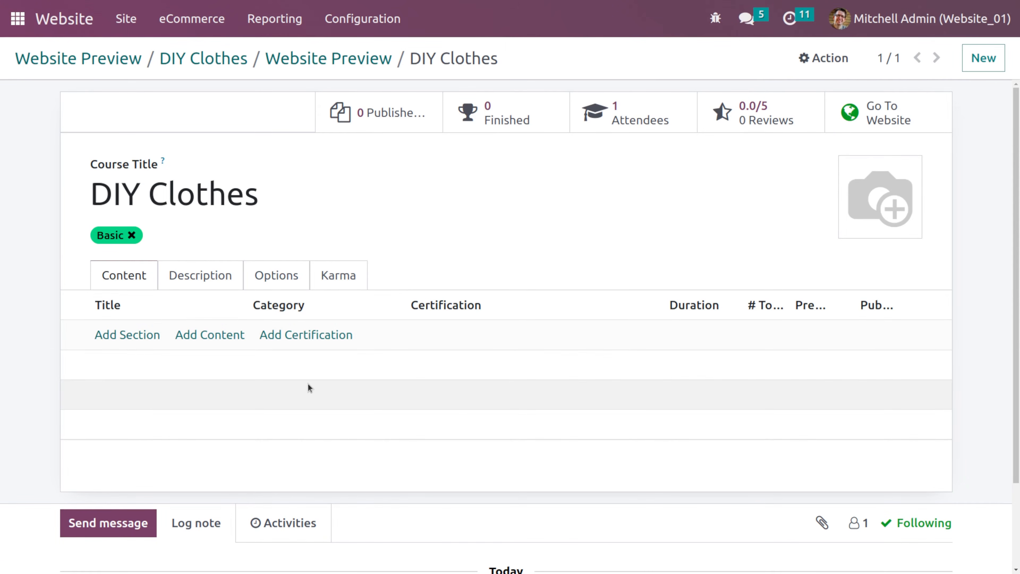
# - Add two content sections named "Introduction" and "Contents" to the course
pyautogui.click(124, 334)
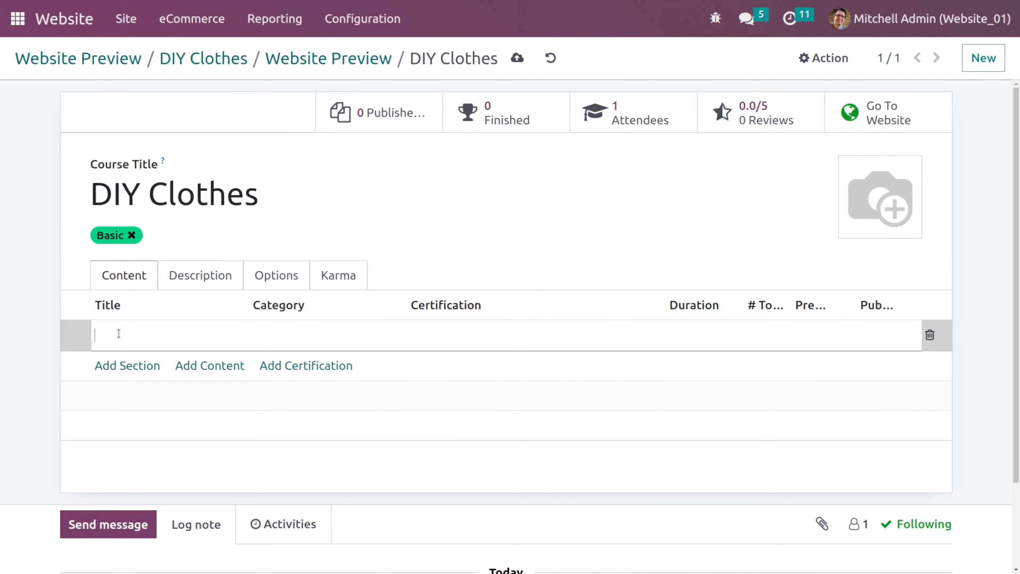
pyautogui.write('Introduction')
pyautogui.press('Return')
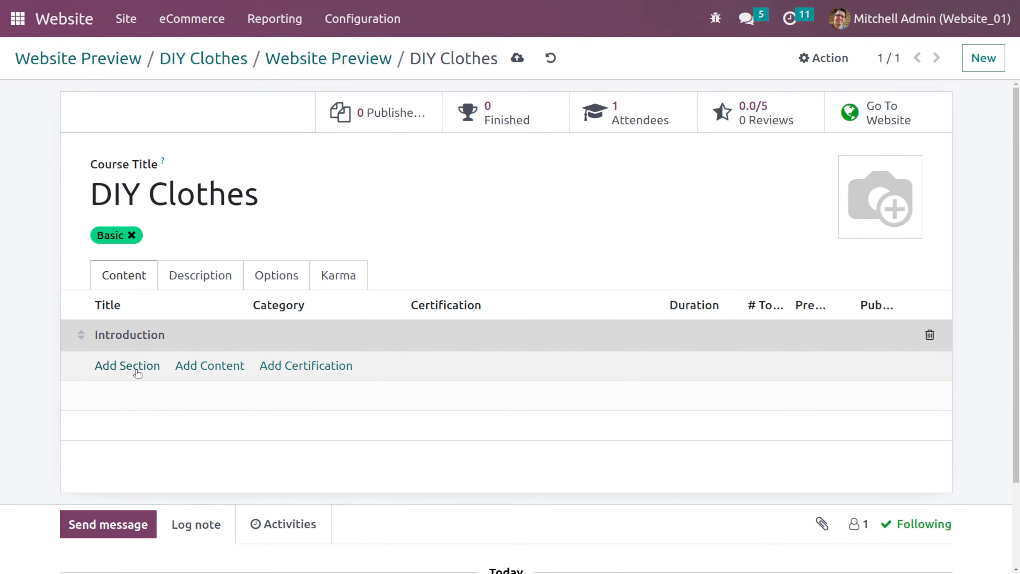
pyautogui.click(138, 373)
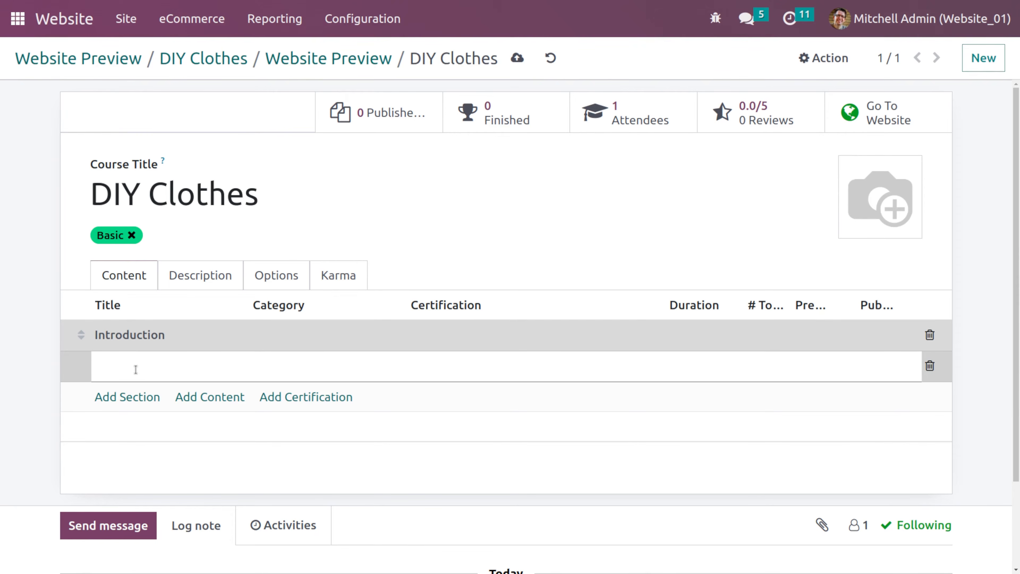
pyautogui.write('Contents')
pyautogui.click(152, 453)
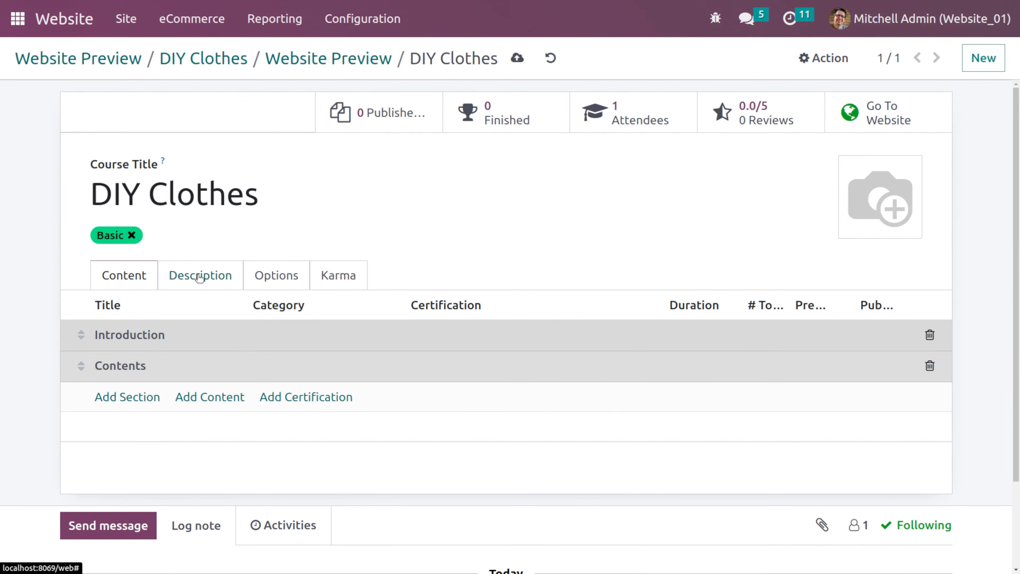
# - Set the DIY Clothes course's enroll policy to On payment and choose DIY Furniture Course as its product
pyautogui.click(450, 335)
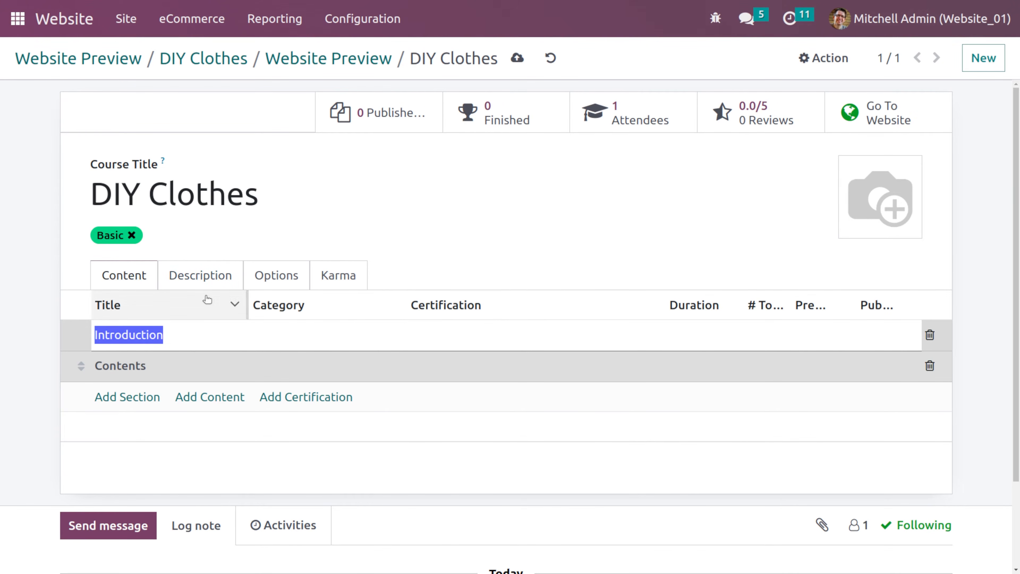
pyautogui.click(288, 337)
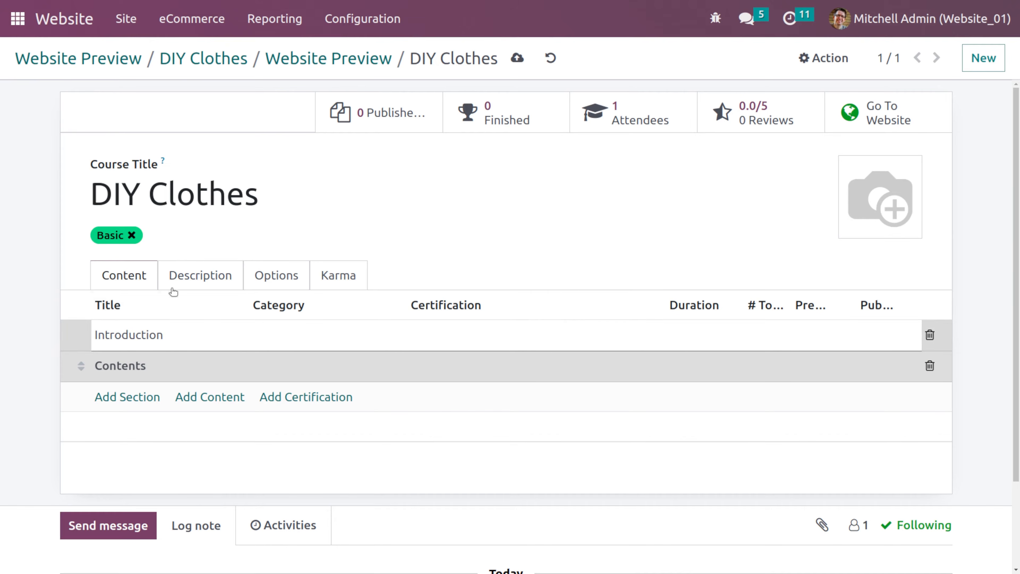
pyautogui.click(190, 282)
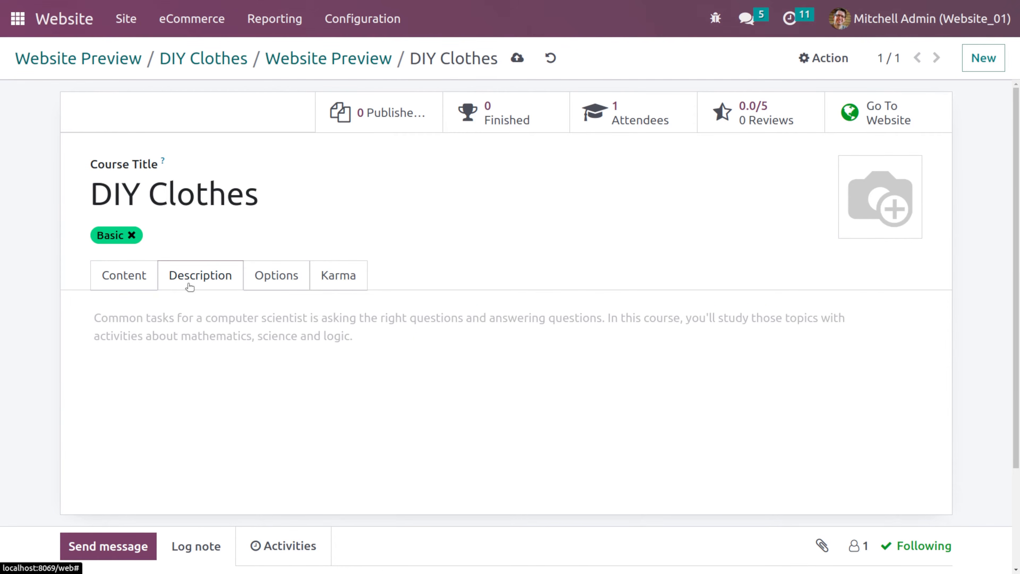
pyautogui.click(280, 282)
pyautogui.scroll(-2, 305, 363)
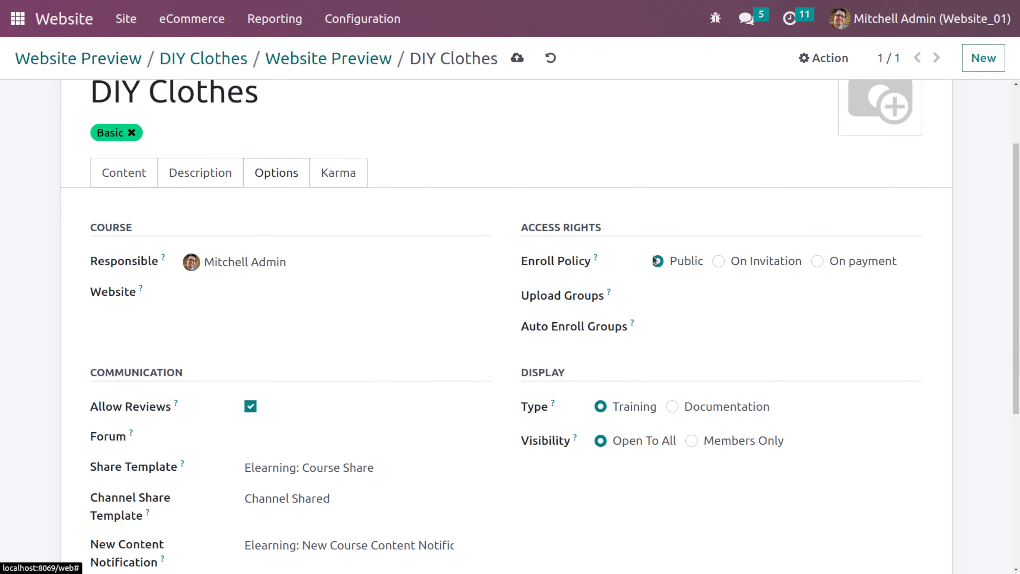
pyautogui.click(816, 261)
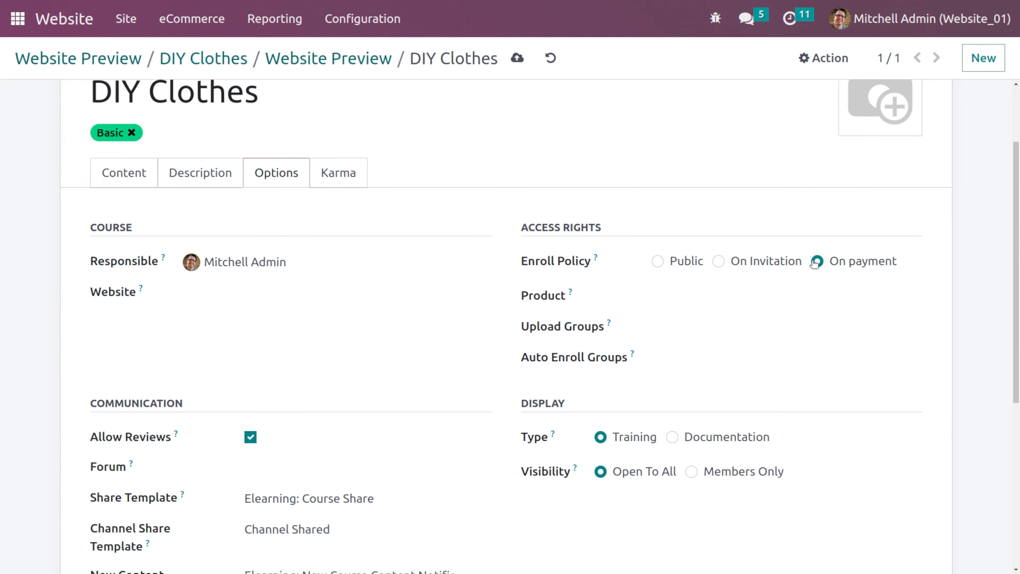
pyautogui.click(707, 296)
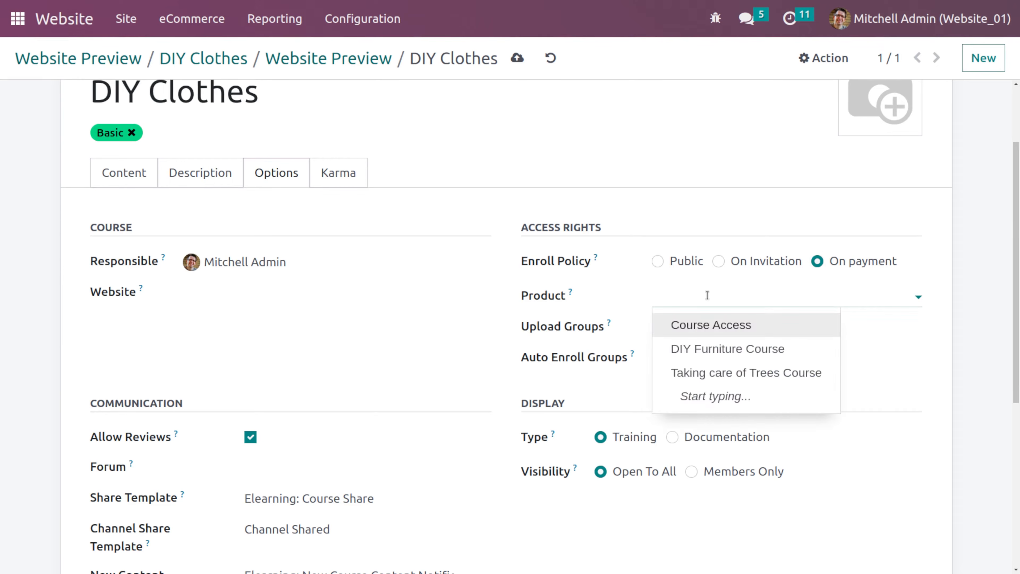
pyautogui.click(737, 357)
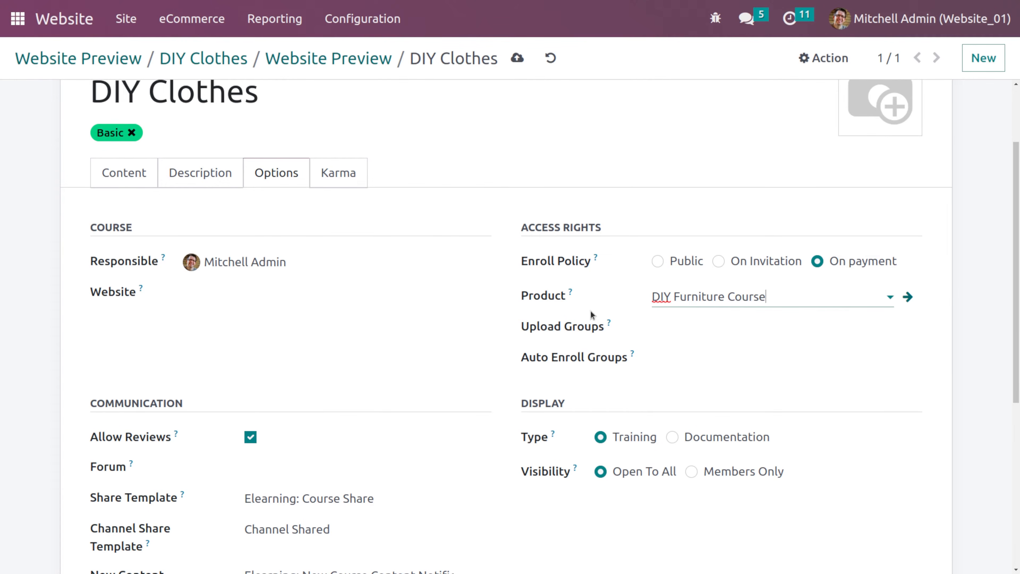
# - Open the linked DIY Furniture Course product and set its sales price to $150, saving the product
pyautogui.click(908, 297)
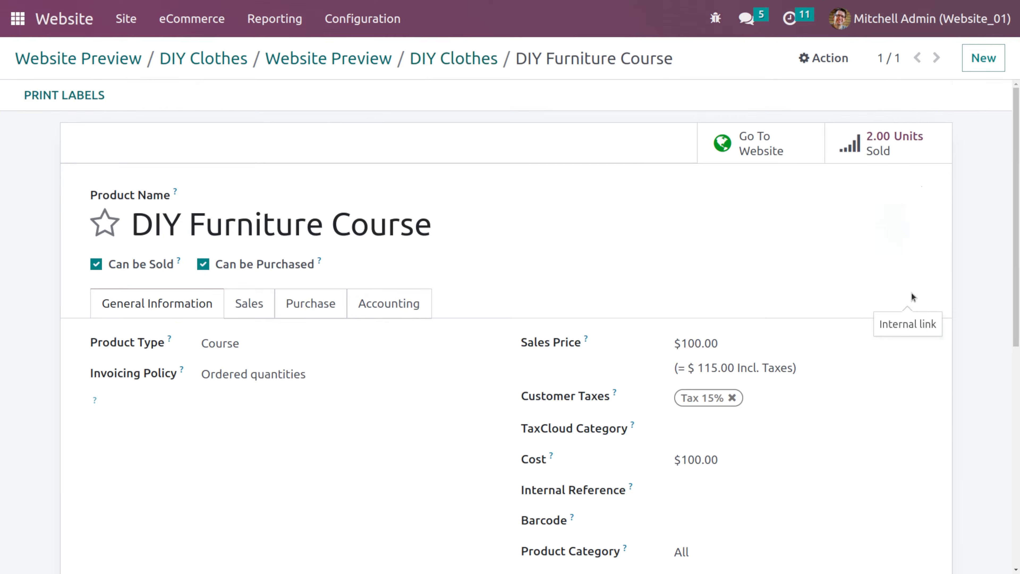
pyautogui.scroll(-5, 526, 361)
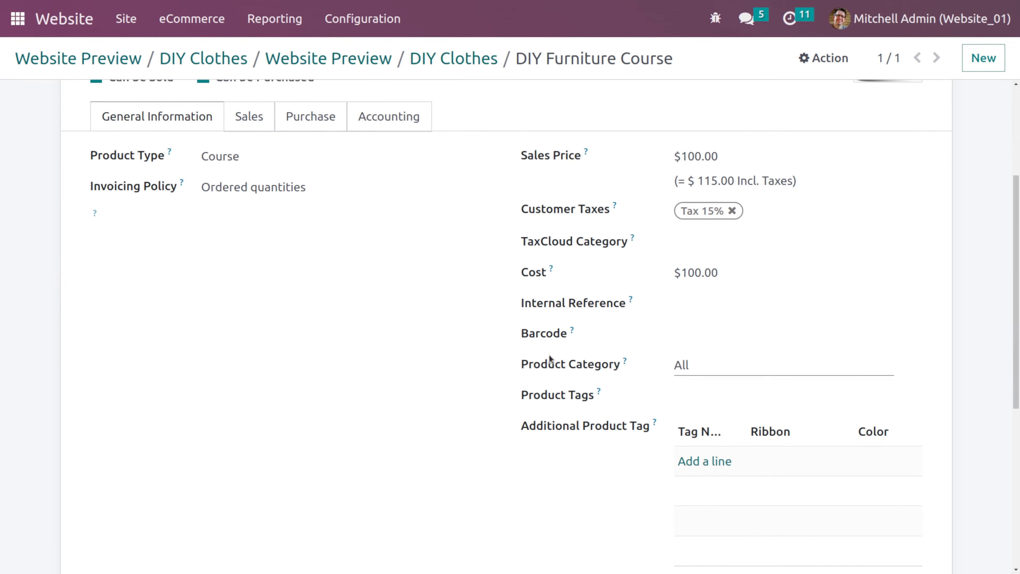
pyautogui.scroll(2, 669, 185)
pyautogui.doubleClick(710, 241)
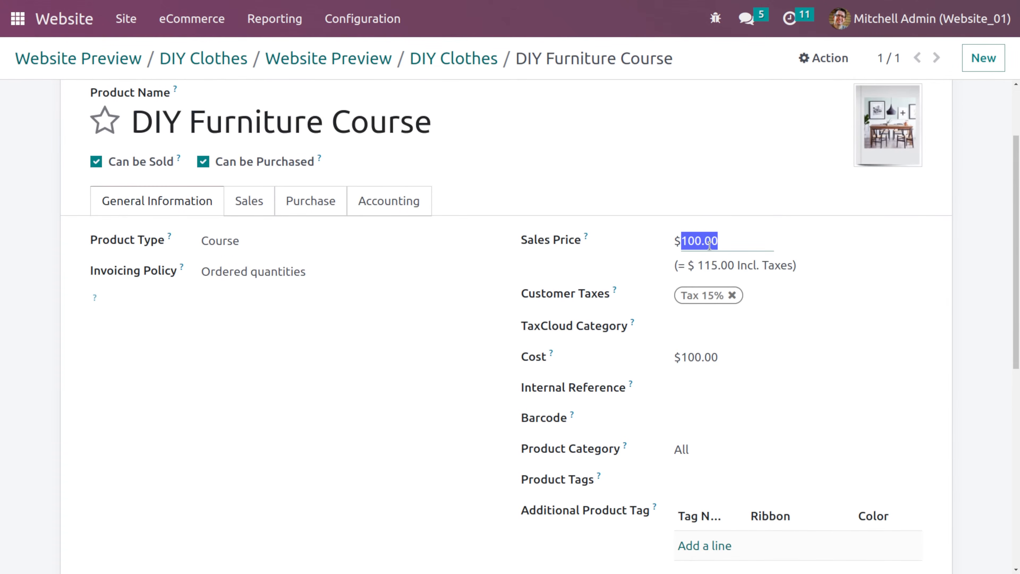
pyautogui.press('BackSpace')
pyautogui.write('150')
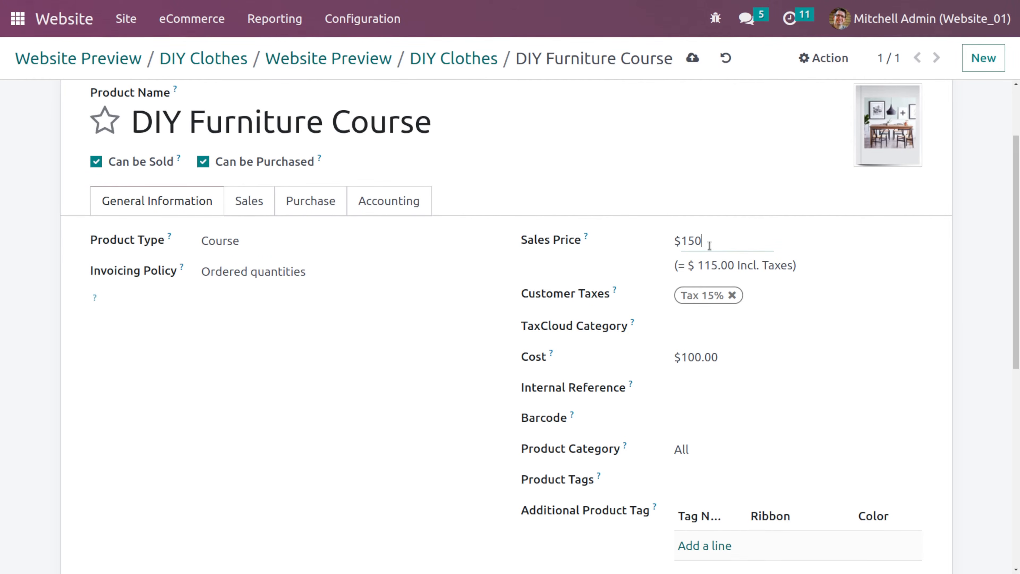
pyautogui.scroll(2, 709, 245)
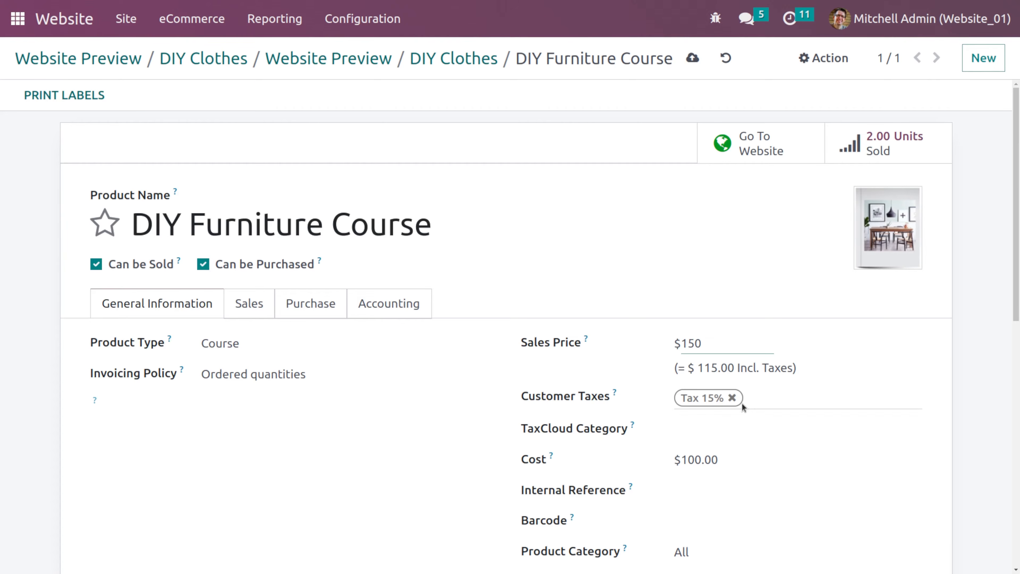
pyautogui.scroll(-7, 394, 257)
pyautogui.scroll(7, 394, 257)
pyautogui.click(692, 61)
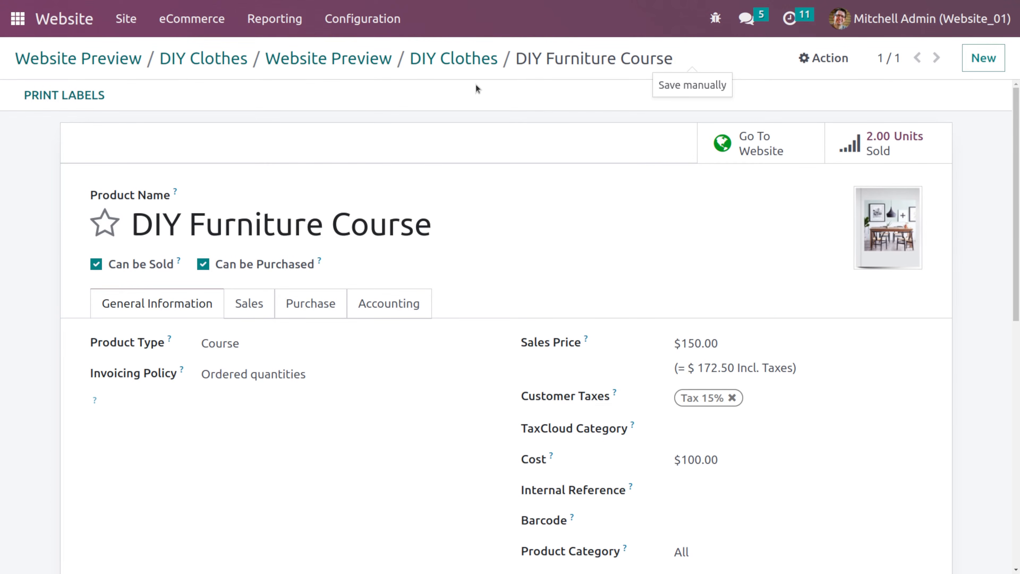
# - Return to the DIY Clothes course and review its Options and Karma settings
pyautogui.click(440, 61)
pyautogui.scroll(-2, 521, 326)
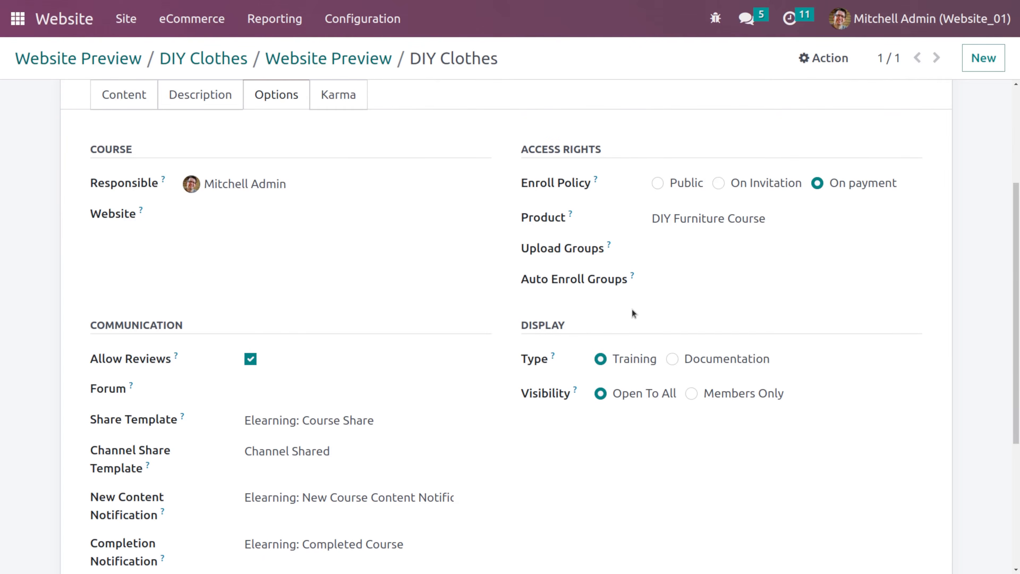
pyautogui.scroll(-5, 633, 311)
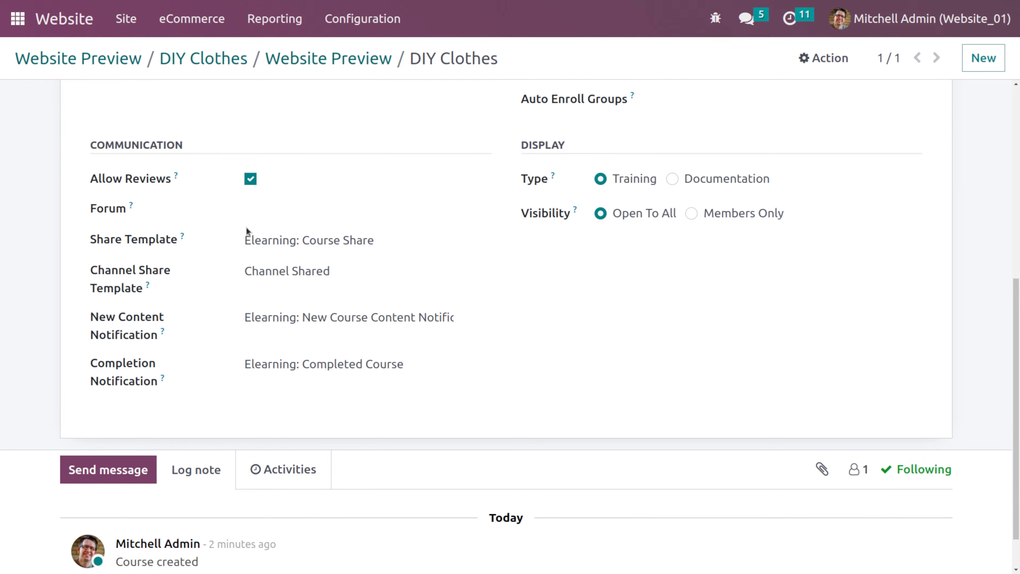
pyautogui.scroll(-1, 247, 228)
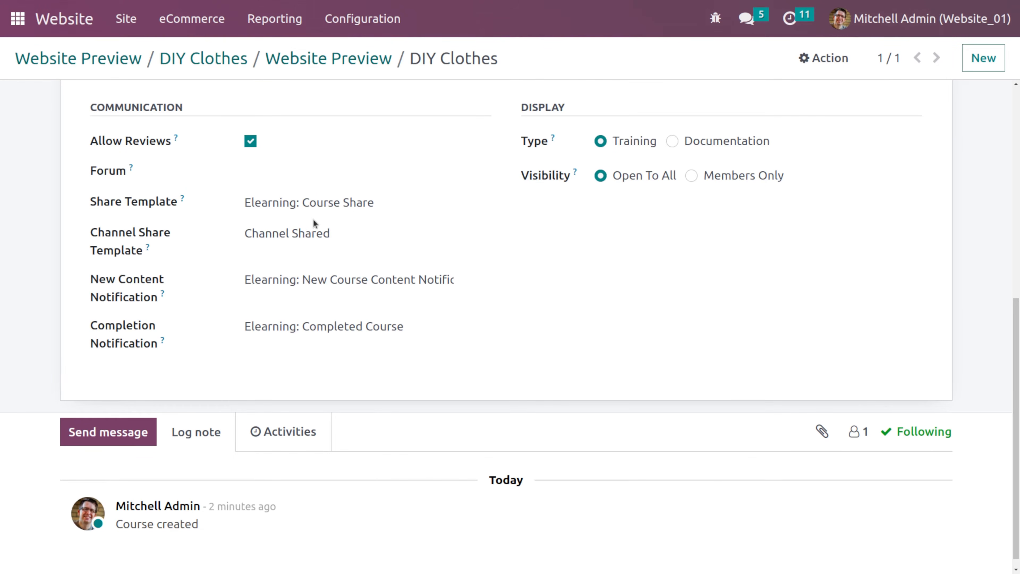
pyautogui.scroll(2, 537, 257)
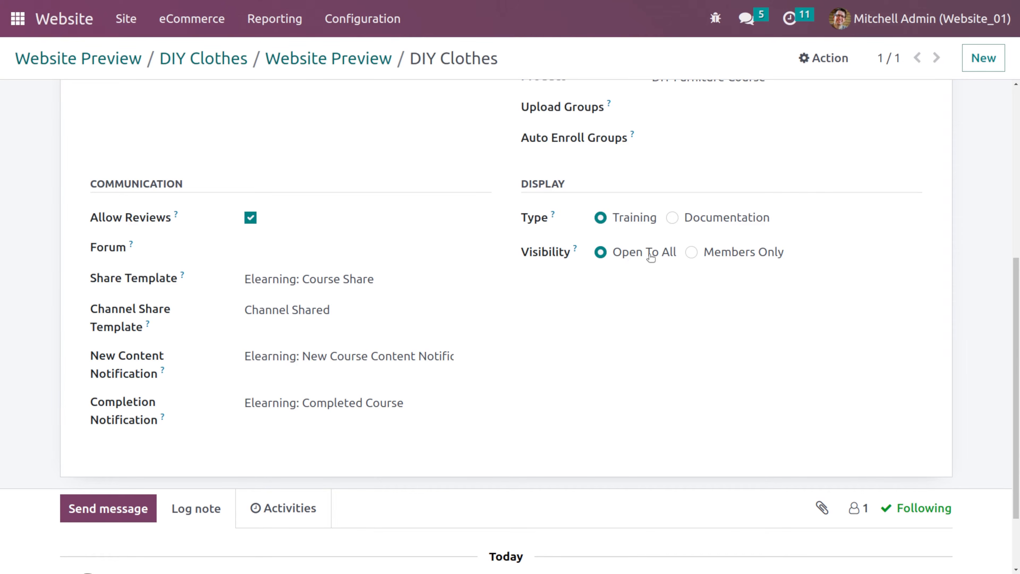
pyautogui.scroll(5, 689, 254)
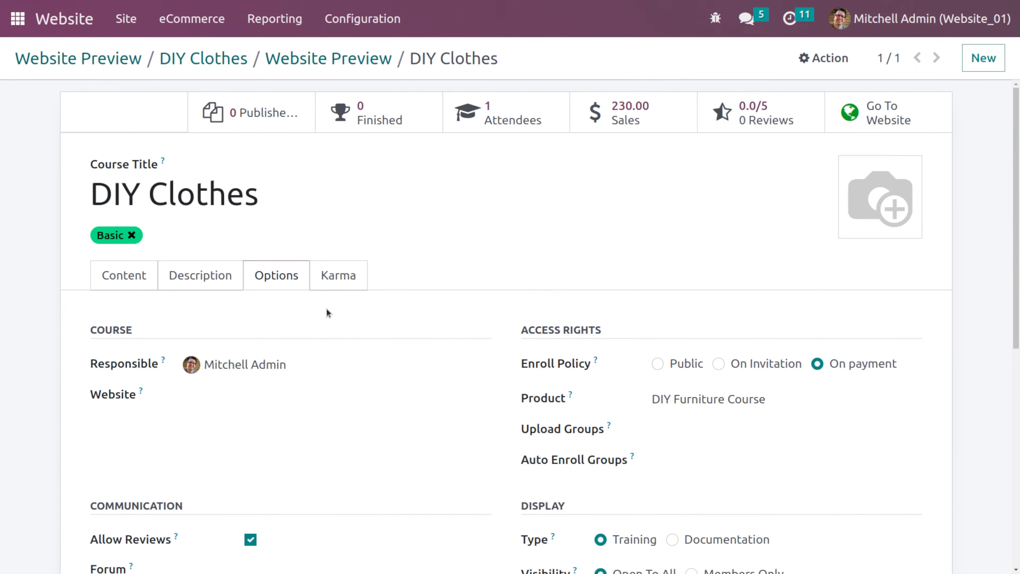
pyautogui.click(345, 279)
pyautogui.scroll(-2, 341, 351)
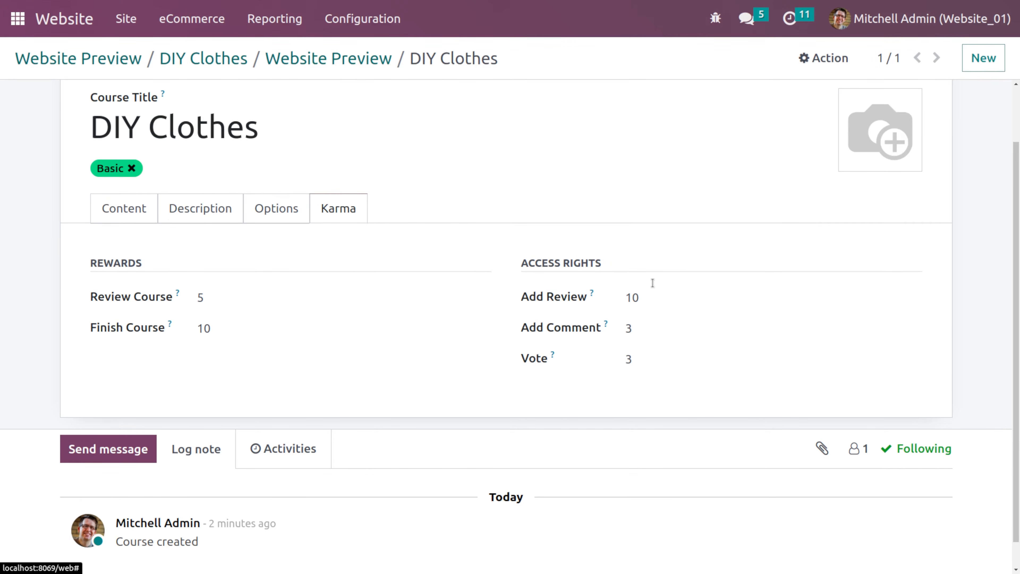
# - Open the DIY Clothes course on the website and log out of the administrator account
pyautogui.scroll(2, 327, 293)
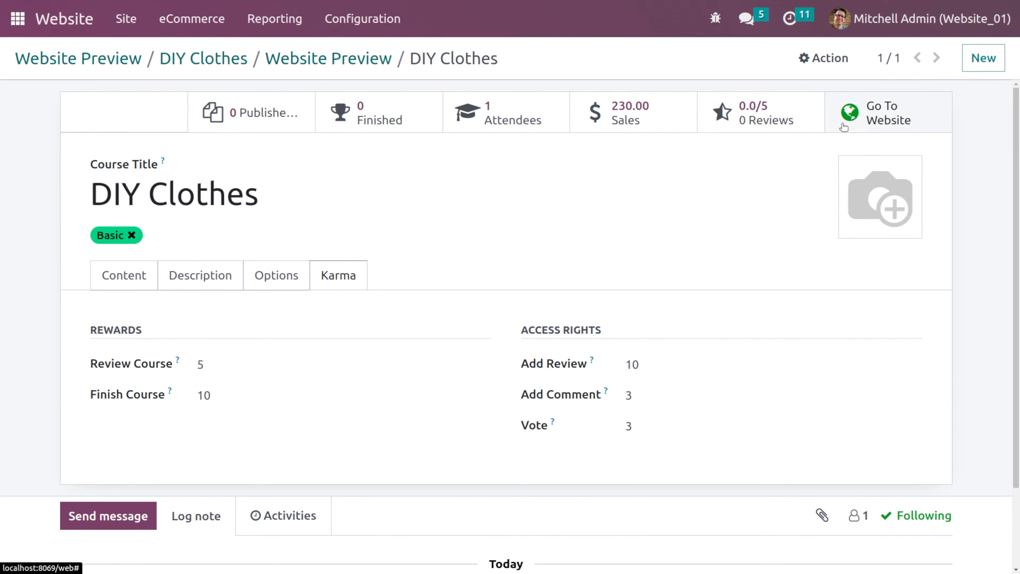
pyautogui.click(860, 121)
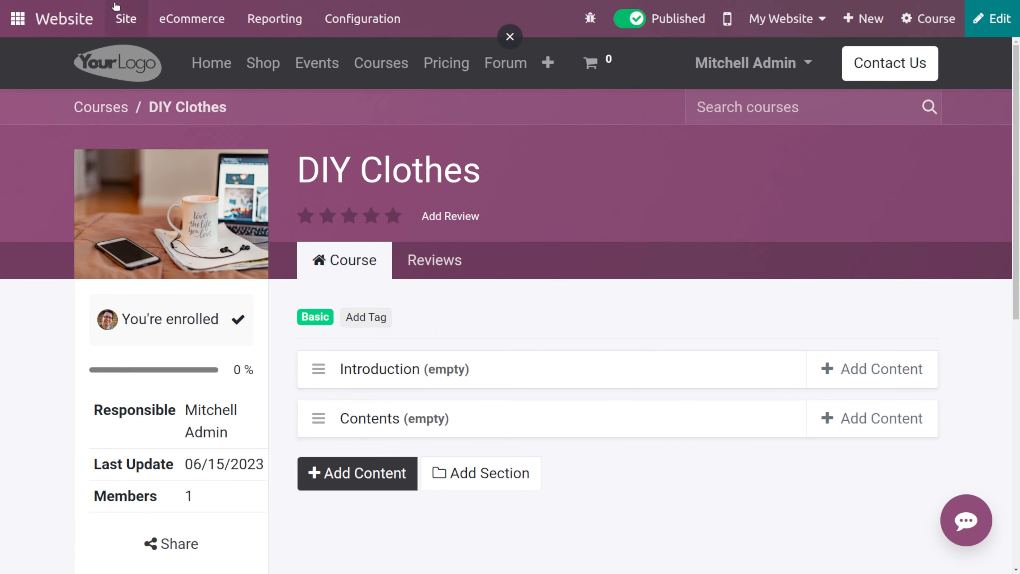
pyautogui.click(86, 18)
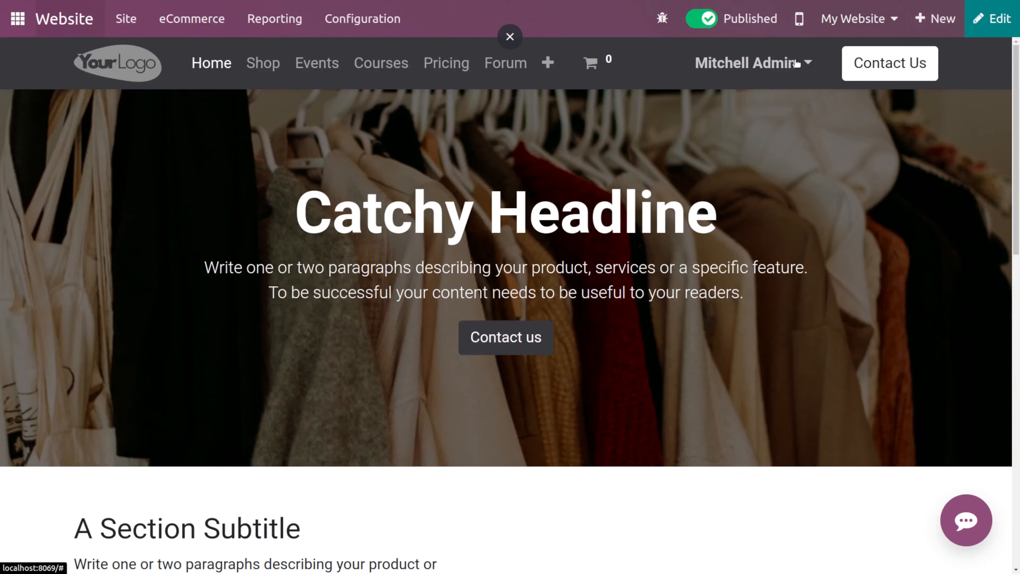
pyautogui.click(745, 63)
pyautogui.click(749, 153)
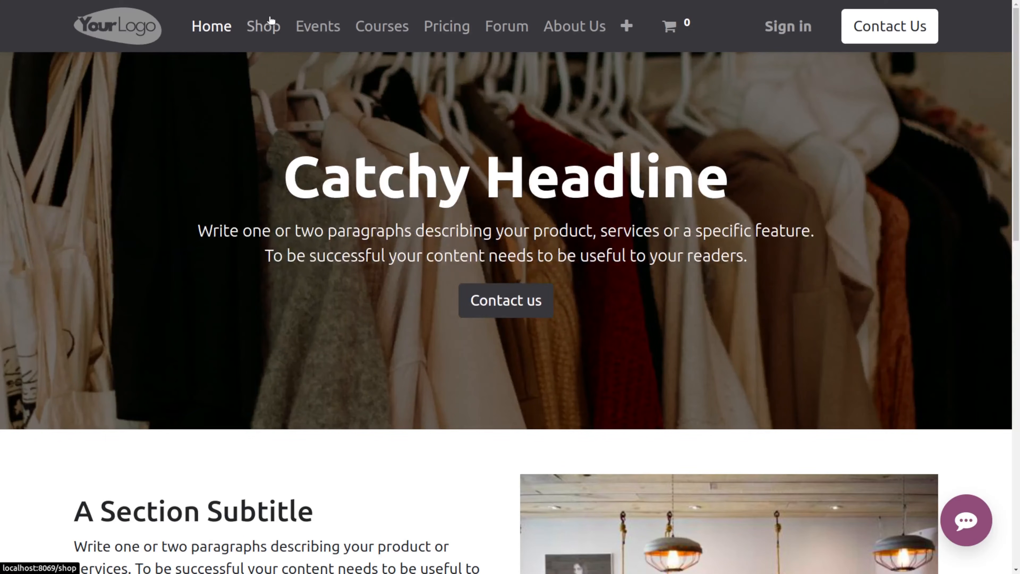
# - Browse the Courses page as a visitor and open the DIY Clothes course, checking its Reviews and Course tabs
pyautogui.click(370, 27)
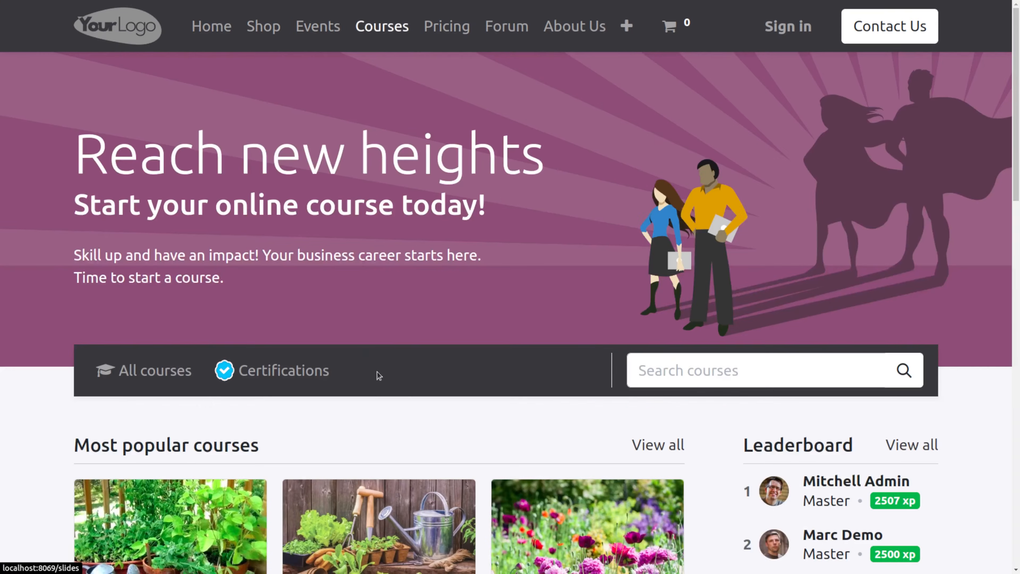
pyautogui.scroll(-8, 380, 382)
pyautogui.scroll(-8, 384, 394)
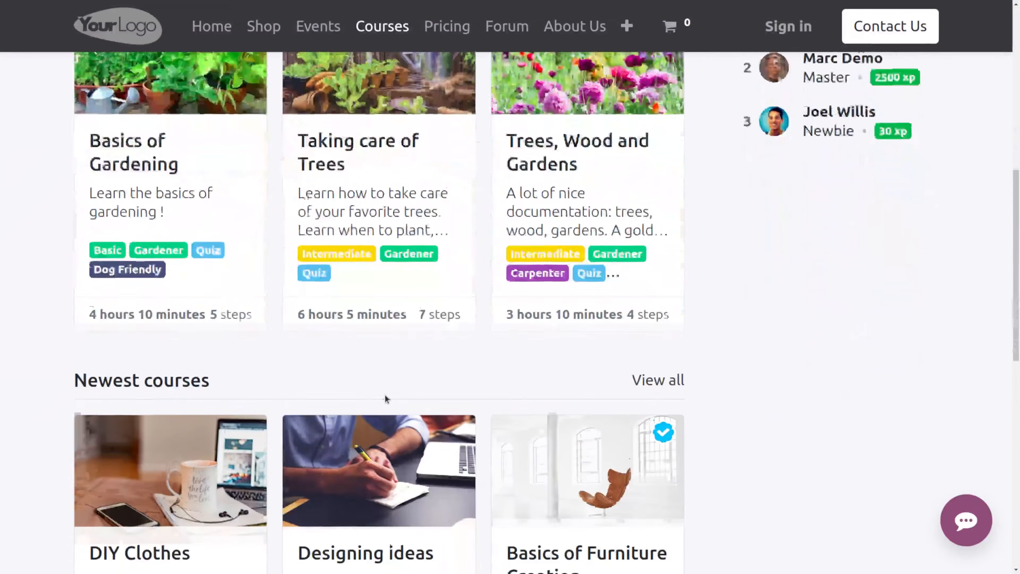
pyautogui.scroll(-3, 385, 399)
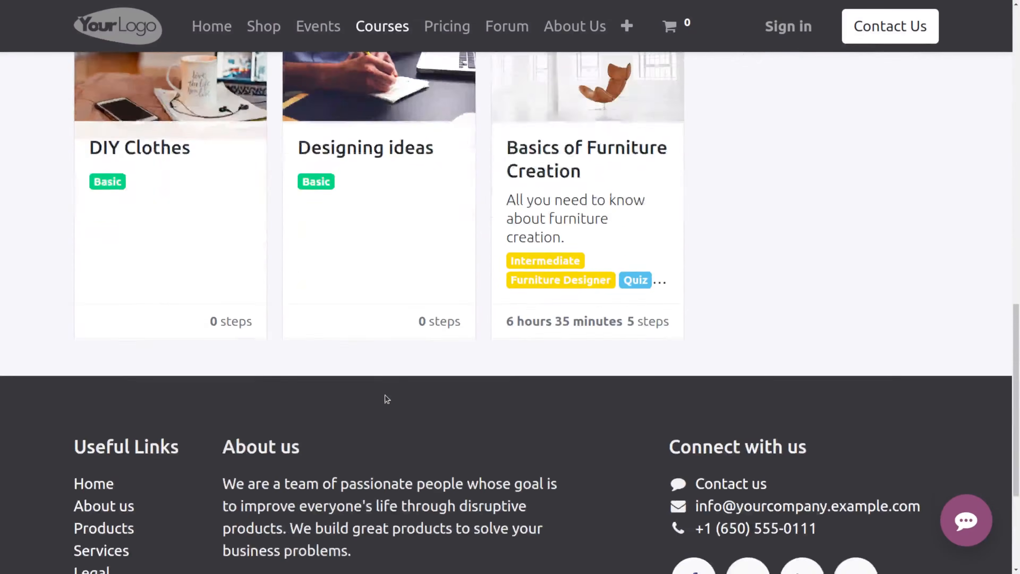
pyautogui.scroll(3, 210, 347)
pyautogui.scroll(1, 174, 269)
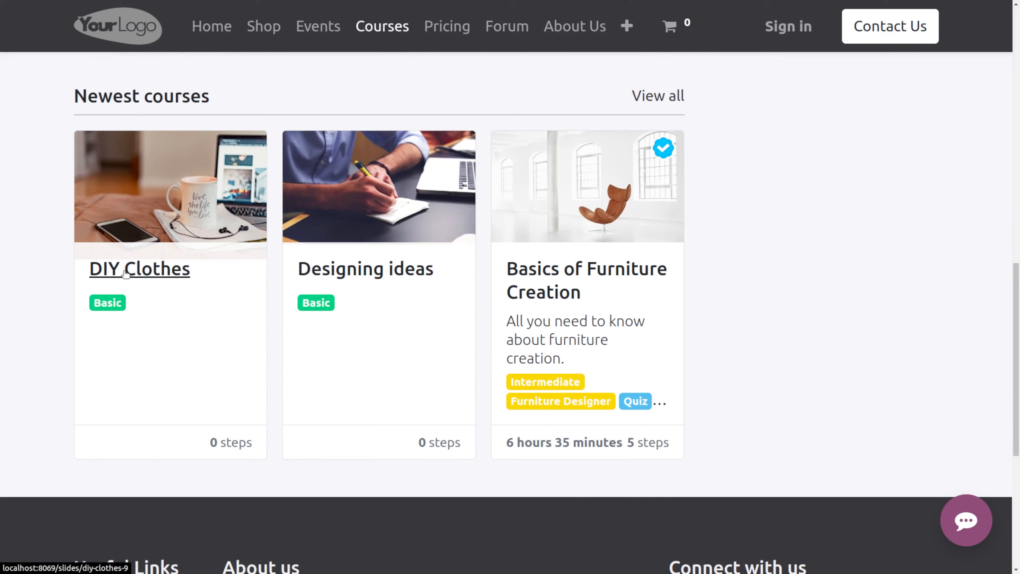
pyautogui.click(126, 274)
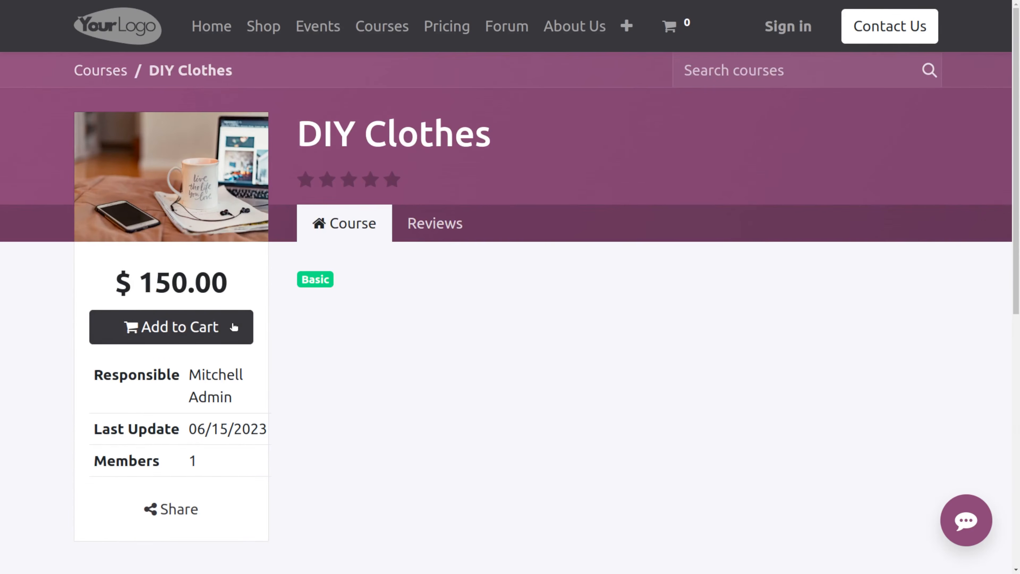
pyautogui.scroll(-3, 247, 333)
pyautogui.scroll(3, 173, 232)
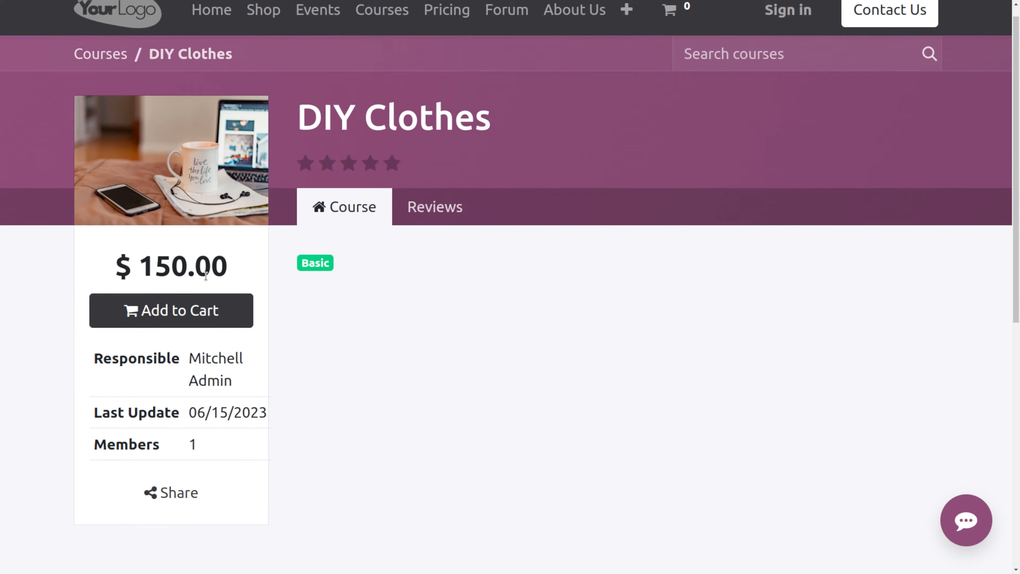
pyautogui.scroll(1, 230, 285)
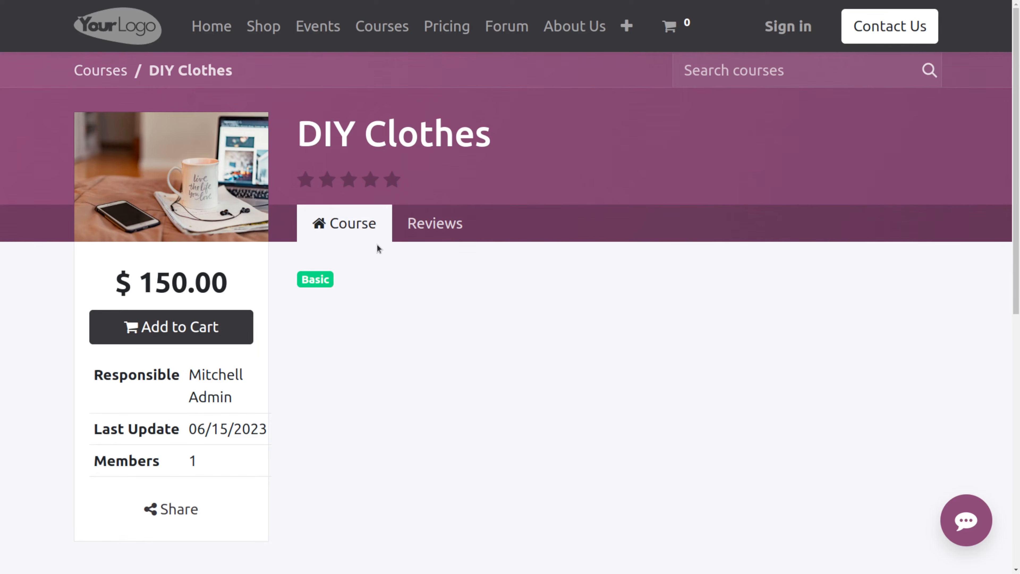
pyautogui.click(422, 224)
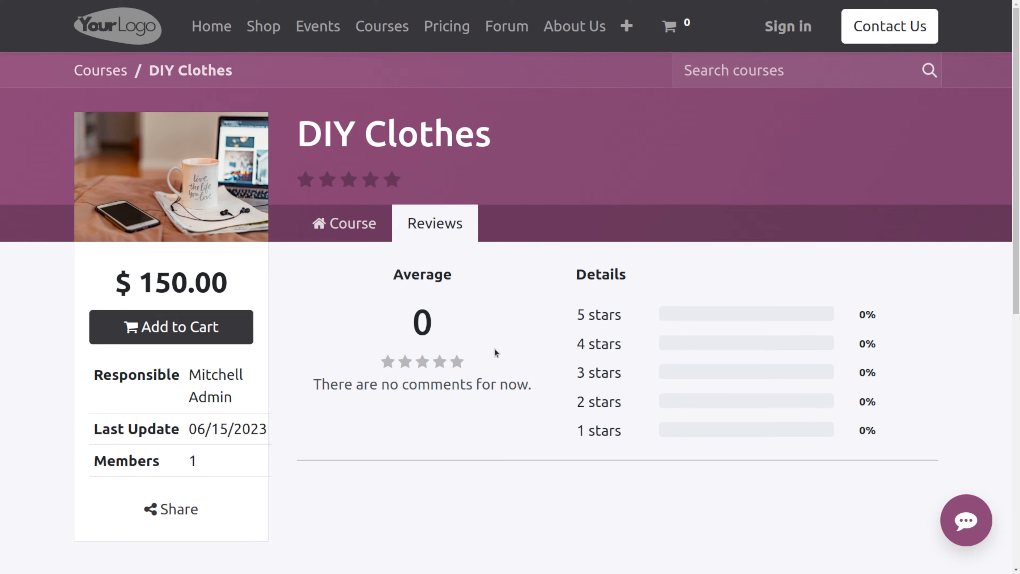
pyautogui.click(341, 223)
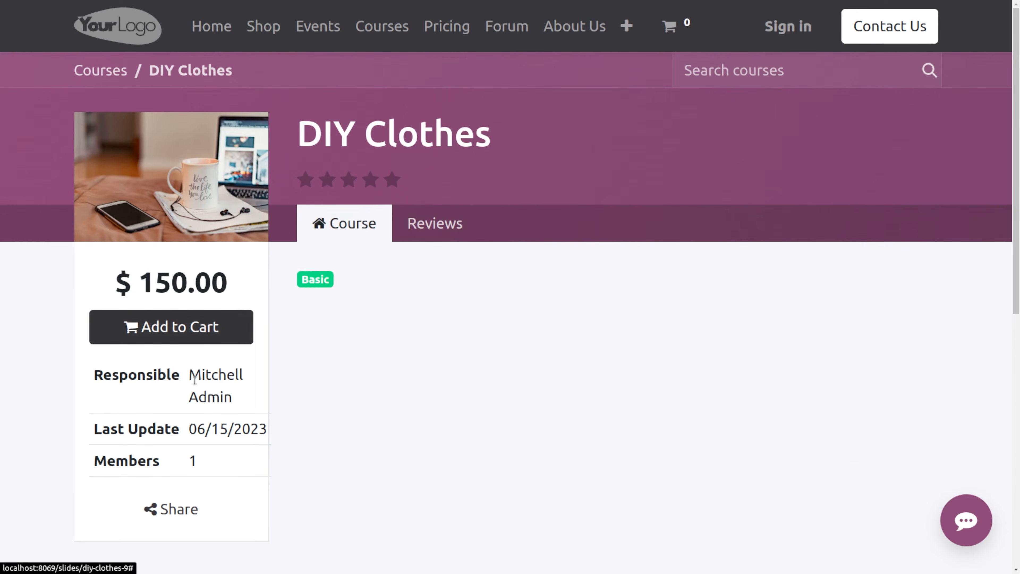
# - Add the DIY Clothes course to the cart and open the cart
pyautogui.scroll(-2, 183, 285)
pyautogui.click(177, 259)
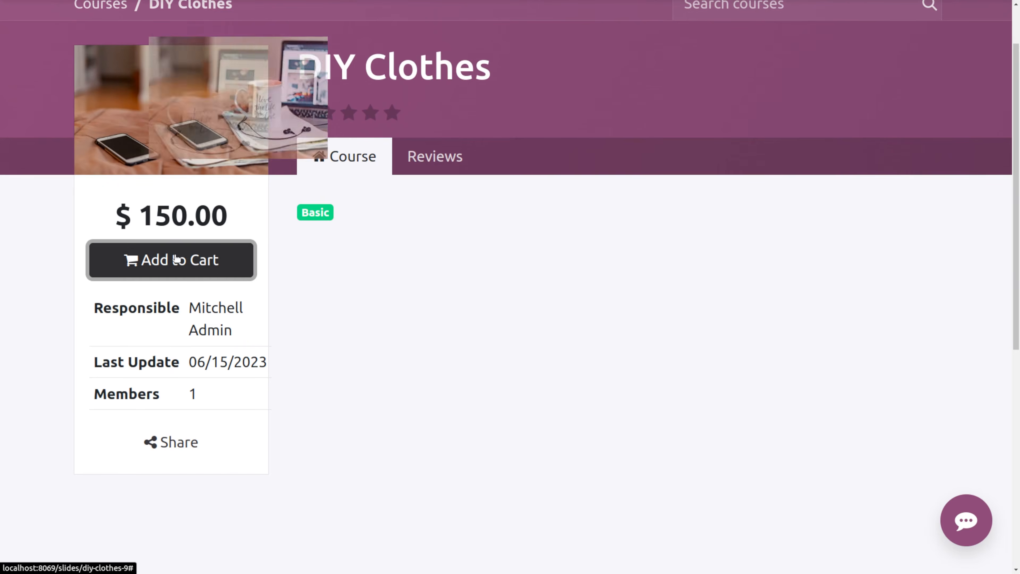
pyautogui.scroll(2, 546, 102)
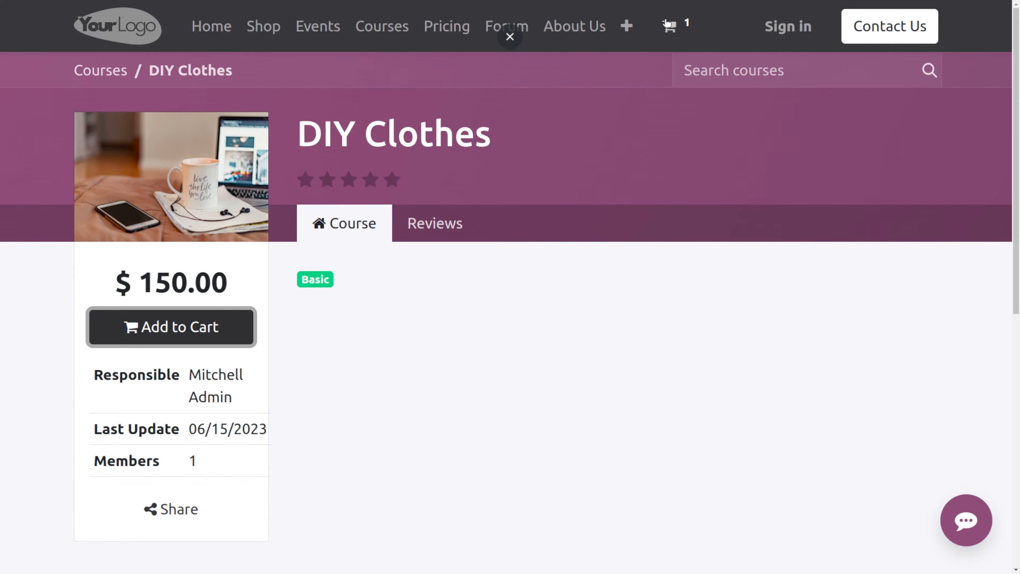
pyautogui.moveTo(667, 25)
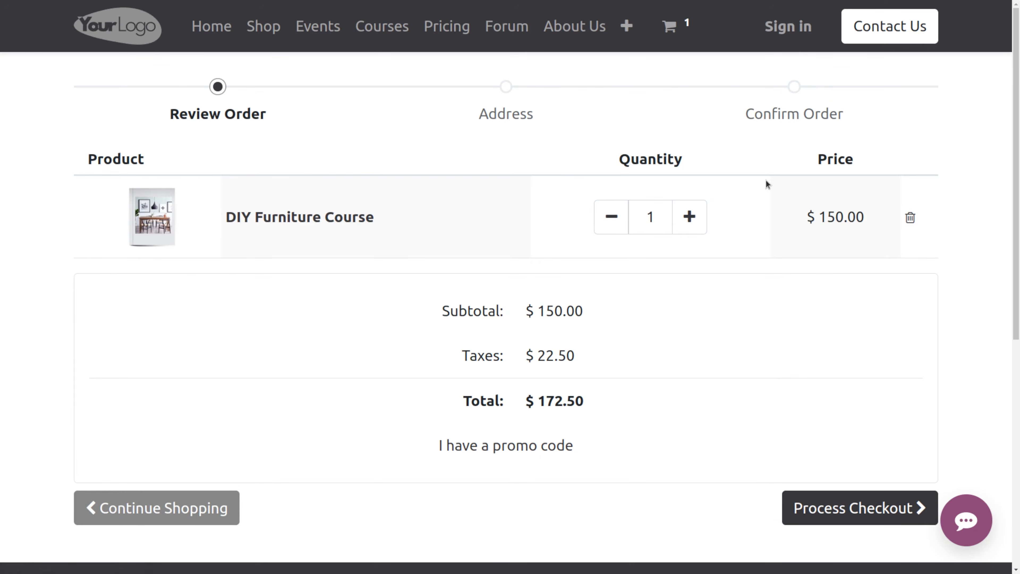
# - Sign back in to the database and open the Website app
pyautogui.click(799, 28)
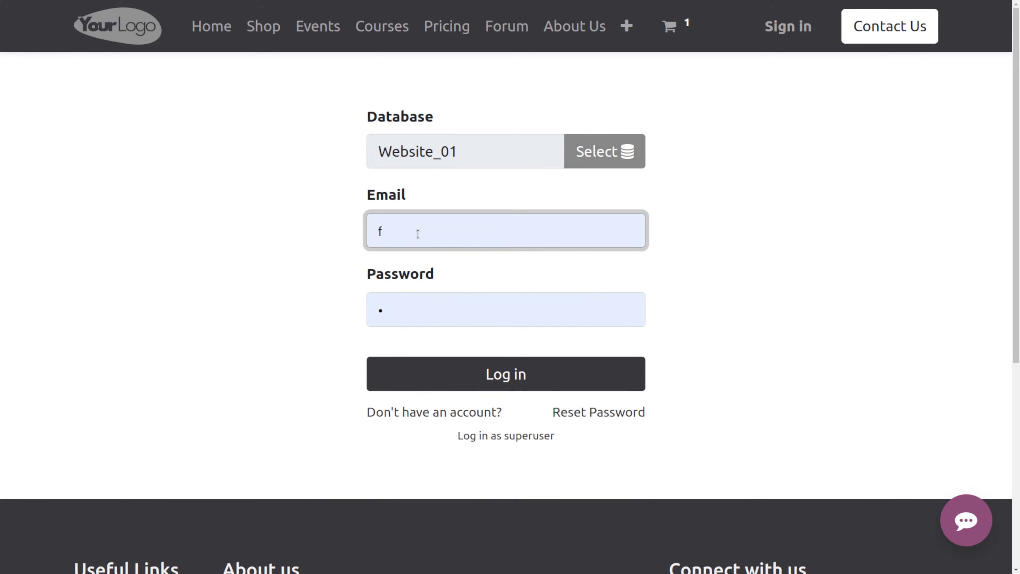
pyautogui.click(426, 368)
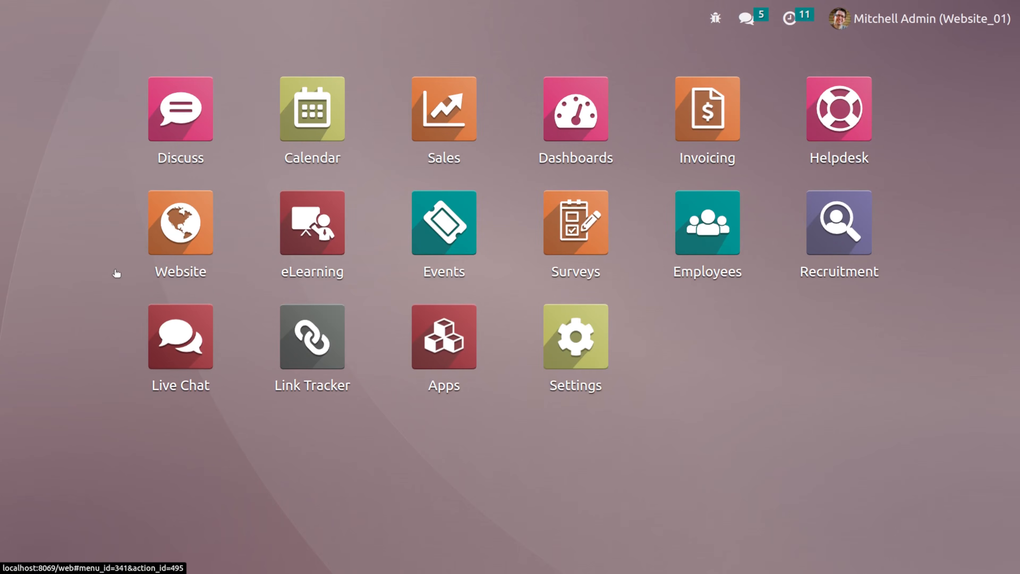
pyautogui.click(186, 241)
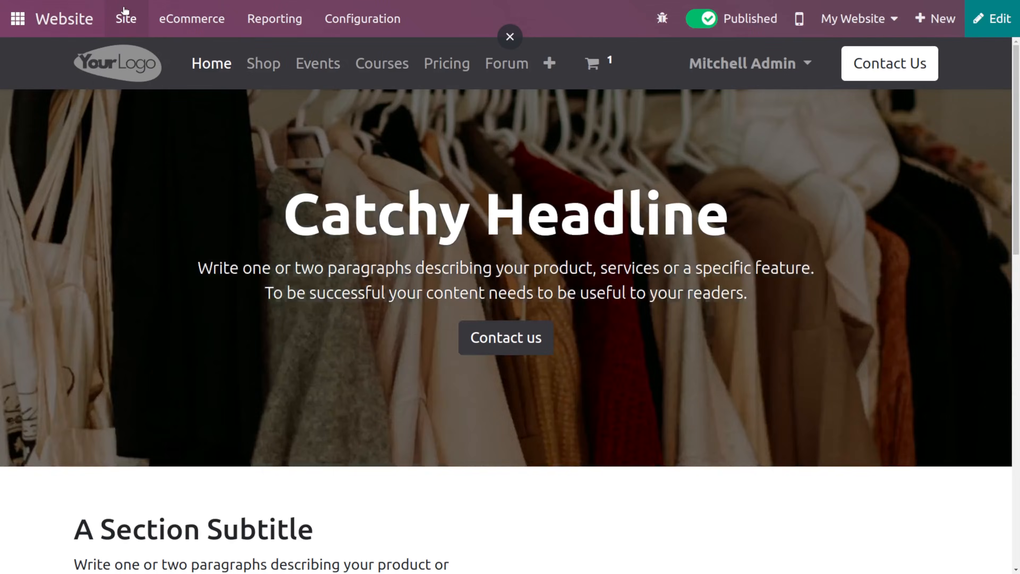
# - Browse the site's Appointments content and open the Job Pages list
pyautogui.click(126, 16)
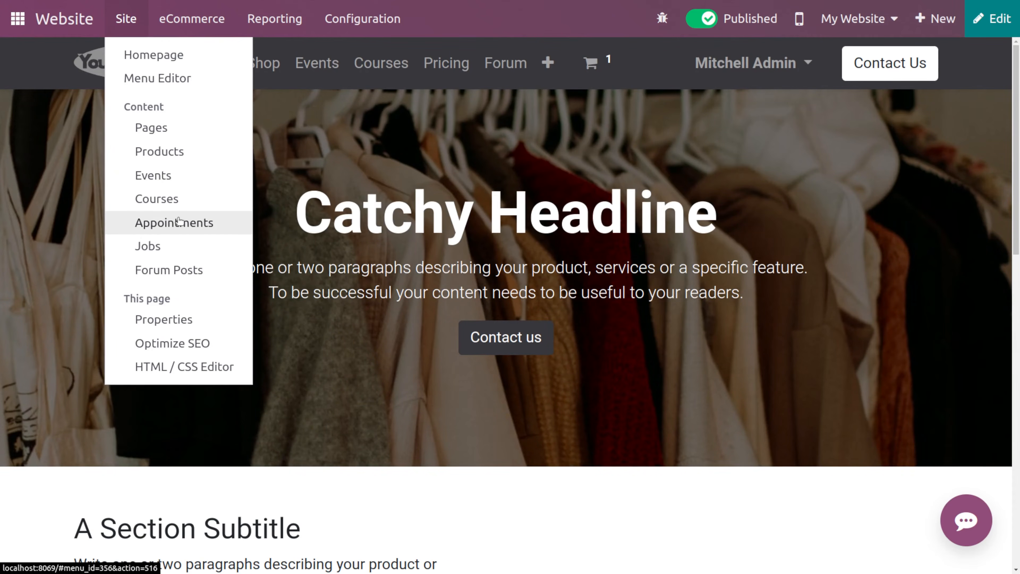
pyautogui.click(179, 220)
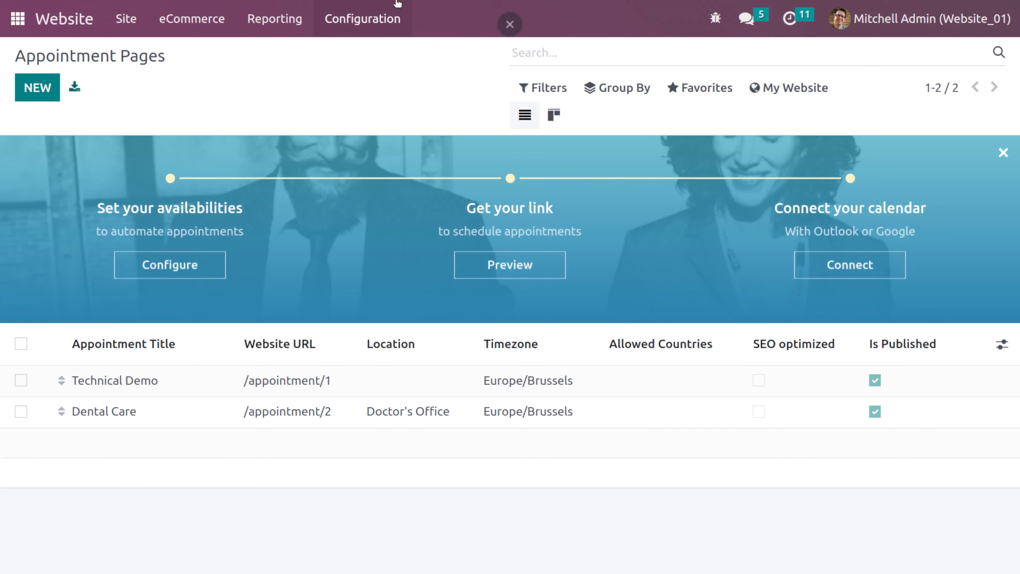
pyautogui.click(390, 8)
pyautogui.click(251, 104)
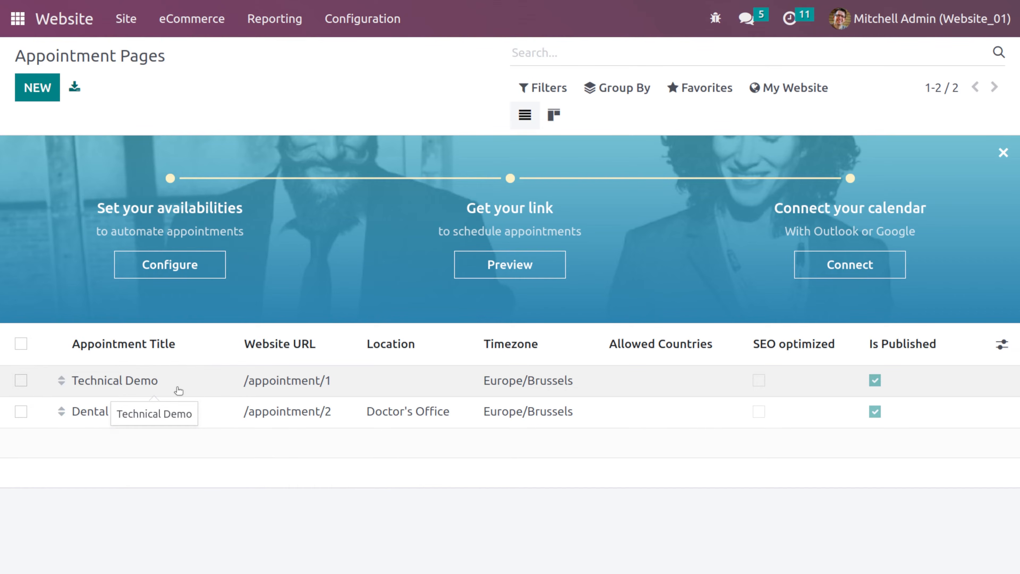
pyautogui.click(334, 26)
pyautogui.moveTo(131, 32)
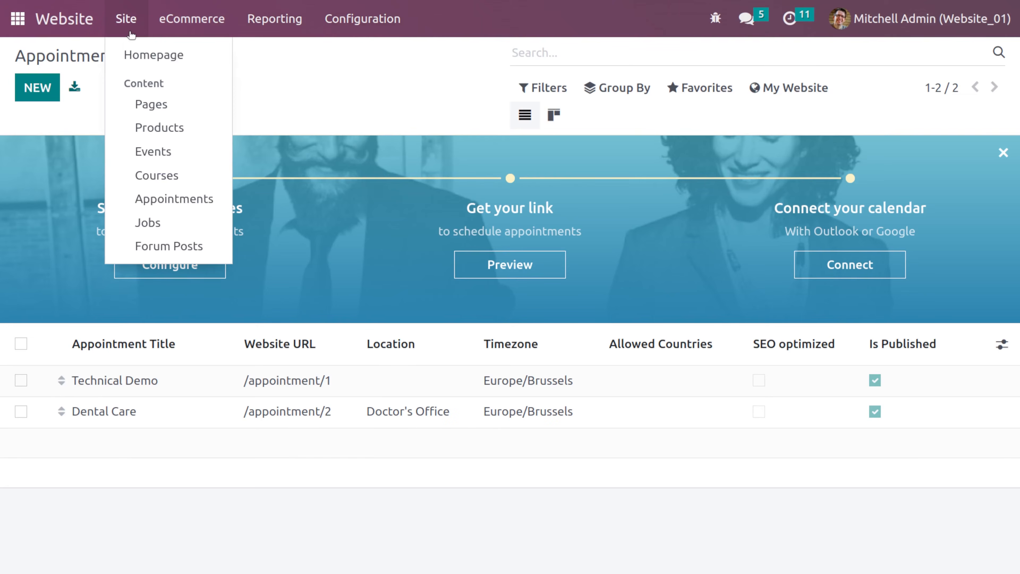
pyautogui.click(179, 232)
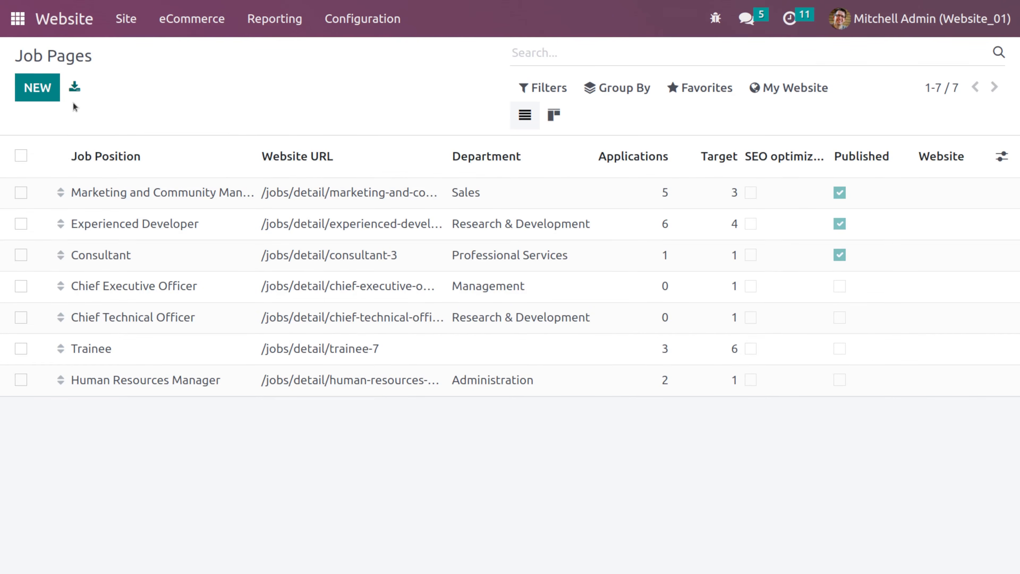
# - Create a new job page and set its title to "Floor manager"
pyautogui.click(37, 87)
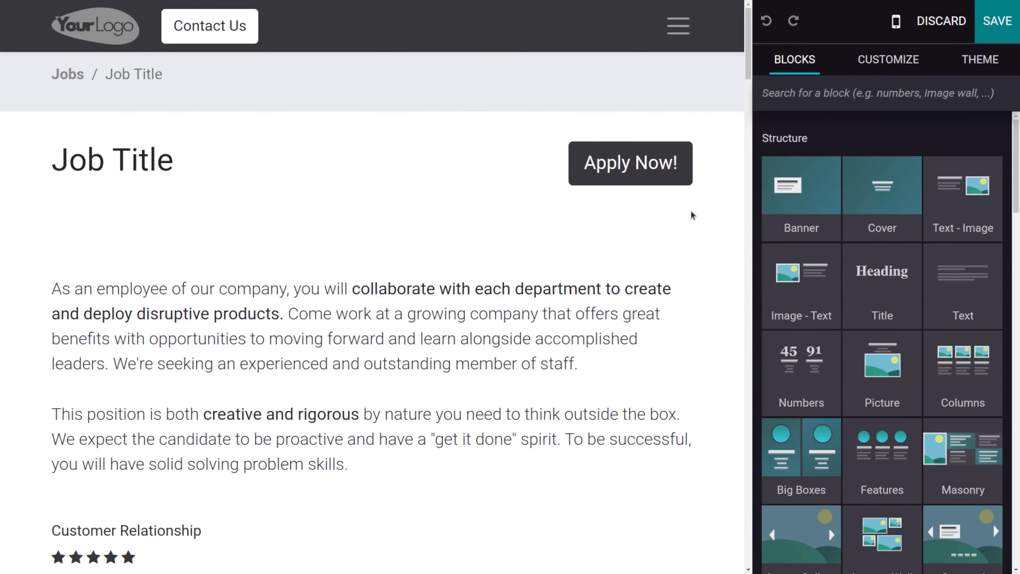
pyautogui.scroll(-10, 653, 246)
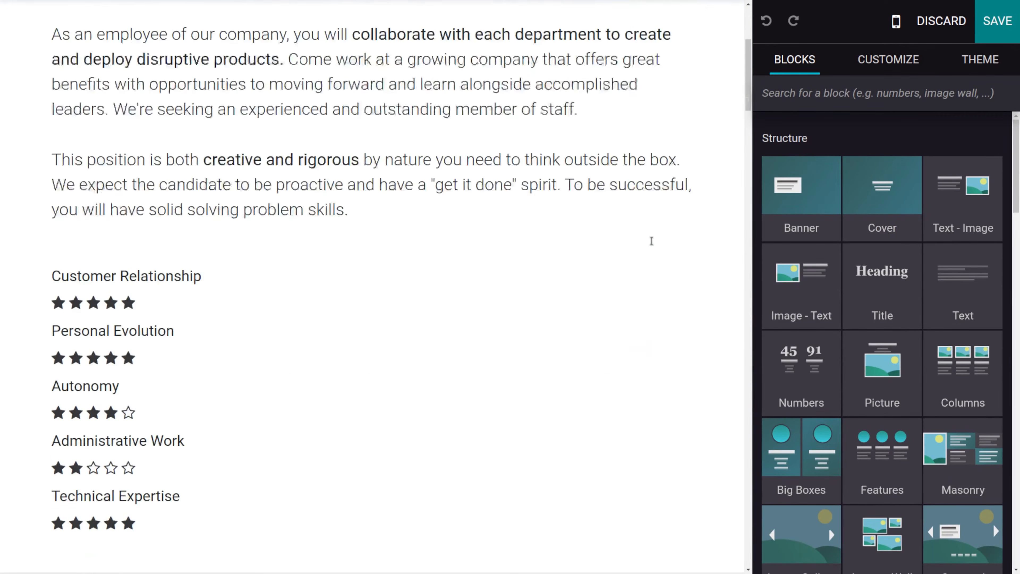
pyautogui.scroll(-5, 652, 242)
pyautogui.scroll(15, 651, 242)
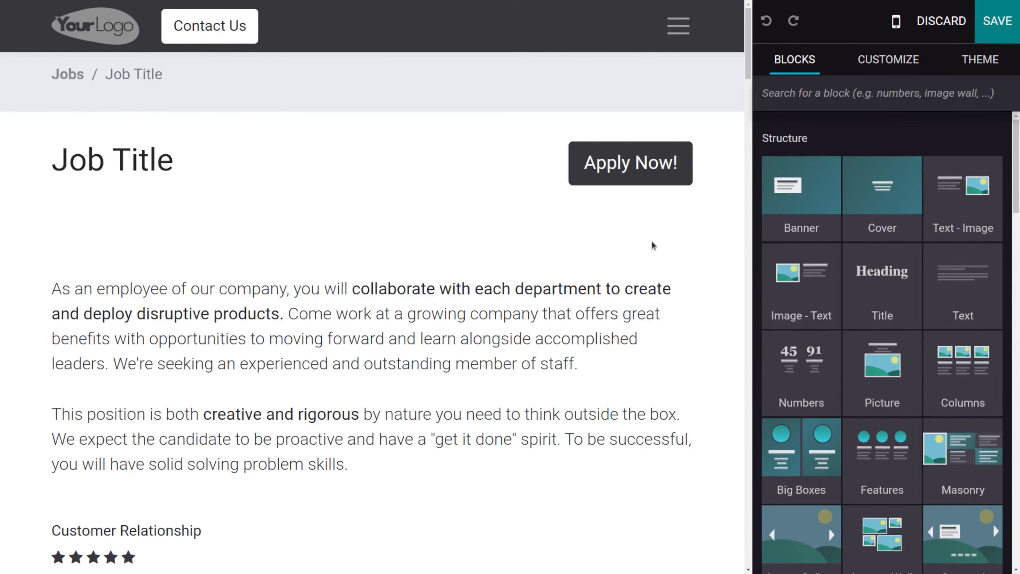
pyautogui.click(177, 163)
pyautogui.moveTo(177, 163); pyautogui.dragTo(23, 169)
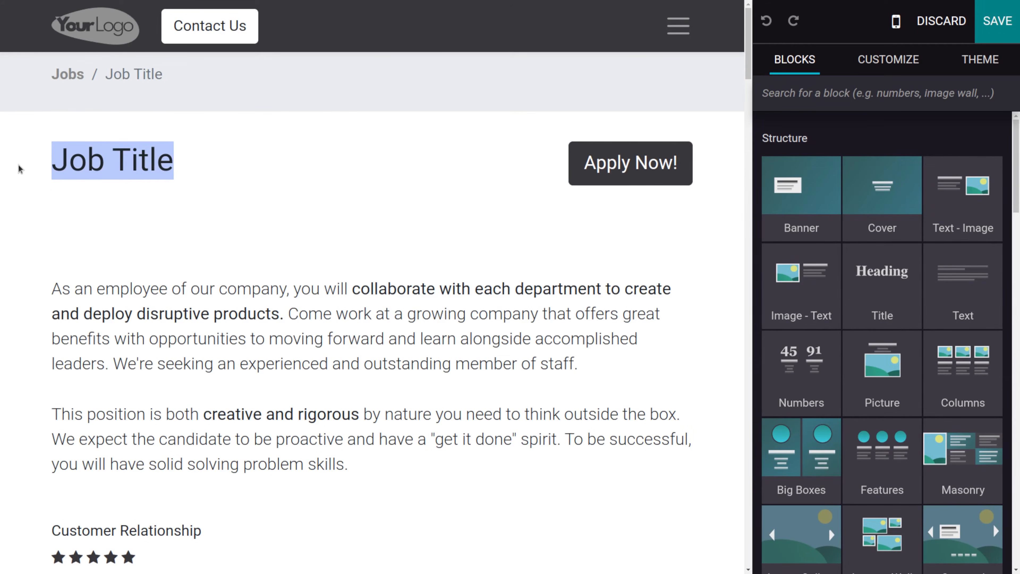
pyautogui.write('Floo')
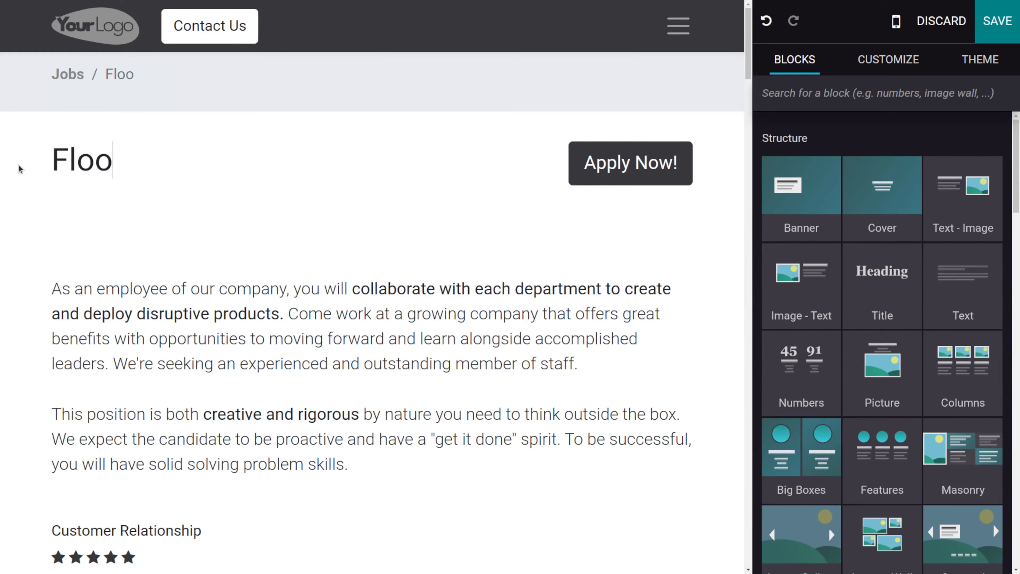
pyautogui.write('r manager')
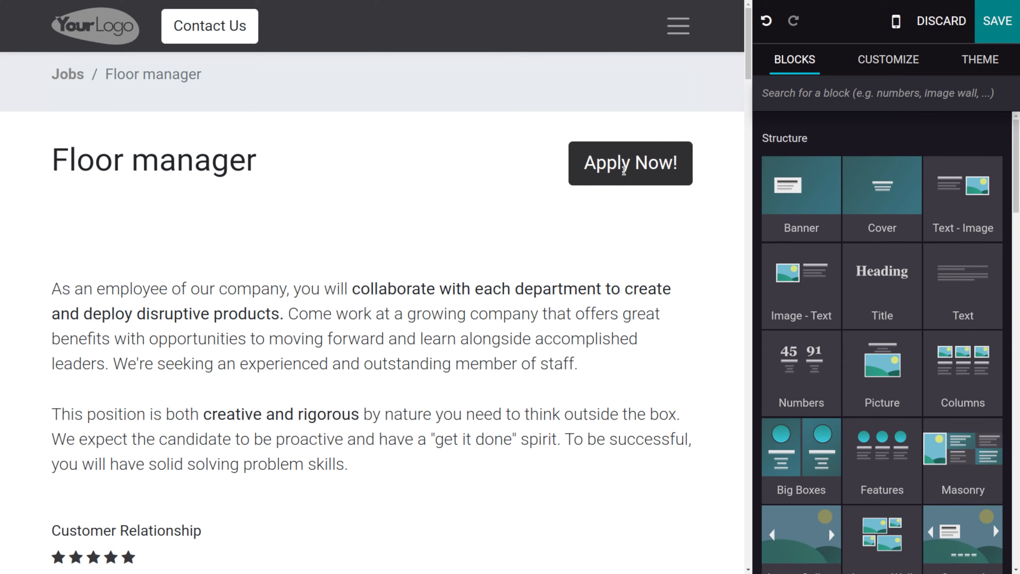
# - Scroll through the new job page's template sections to review its content
pyautogui.scroll(-2, 548, 263)
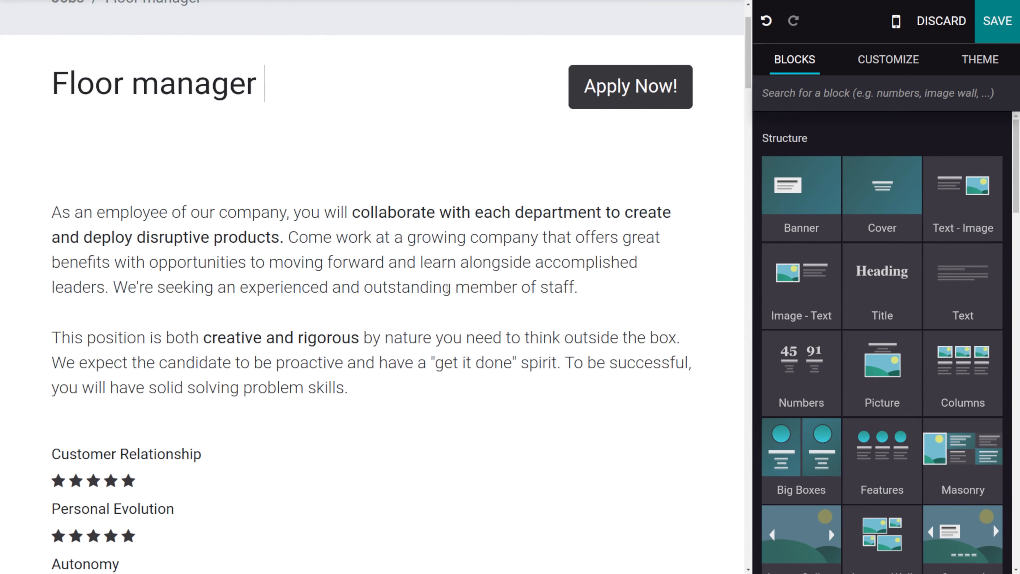
pyautogui.scroll(-10, 447, 288)
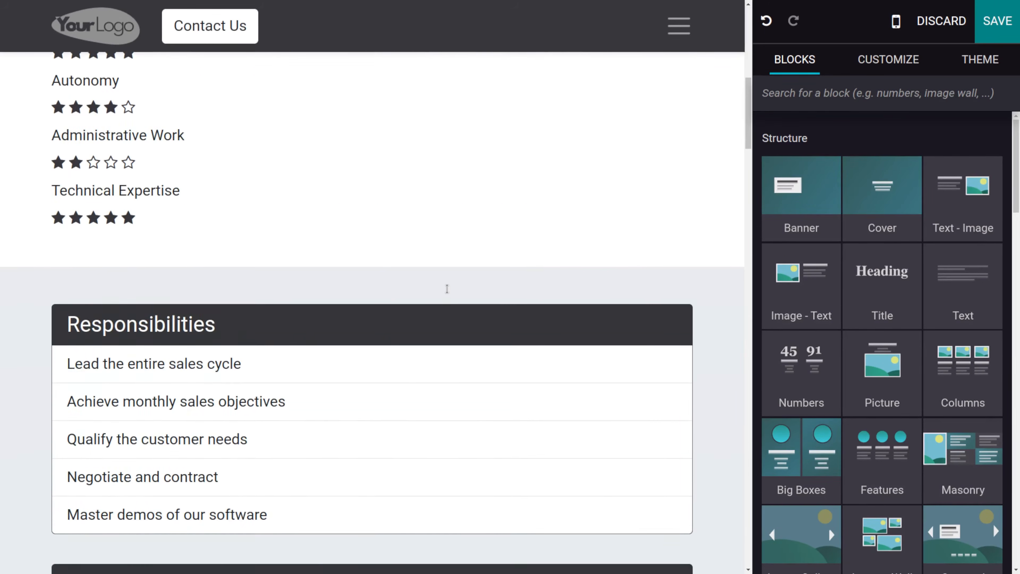
pyautogui.scroll(-10, 448, 288)
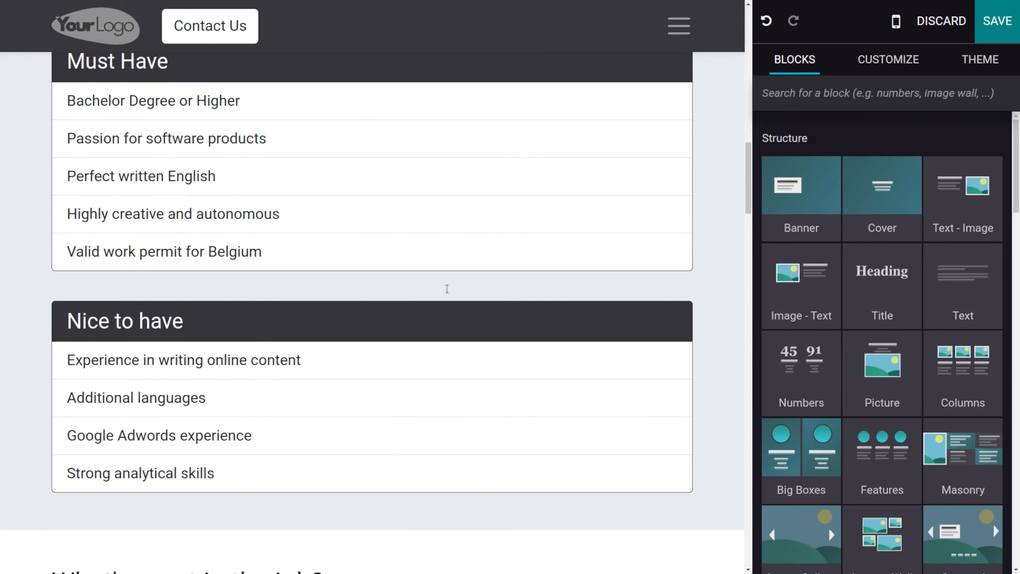
pyautogui.scroll(1, 447, 288)
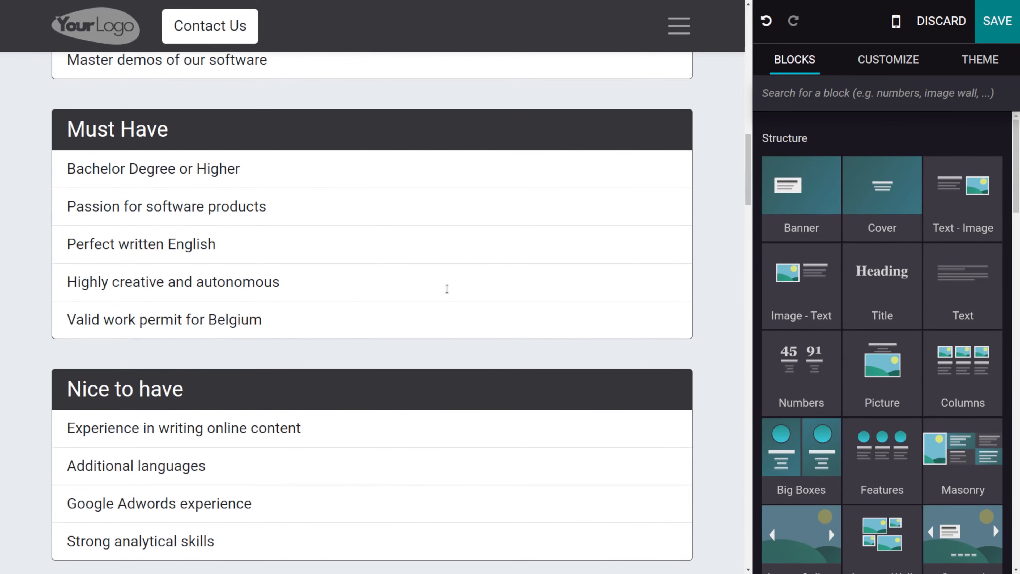
pyautogui.scroll(-20, 448, 288)
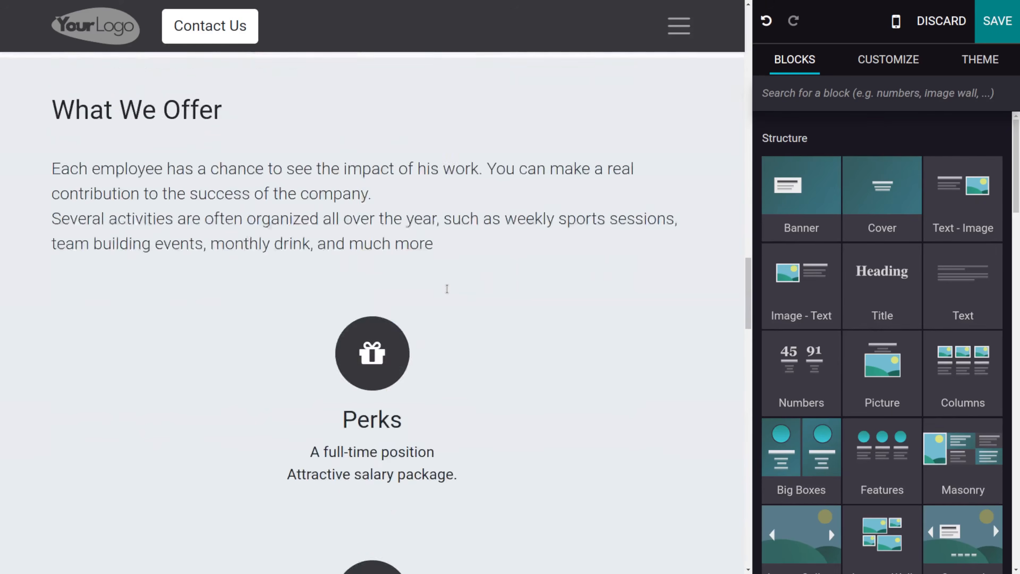
# - Save the edited Floor manager job page
pyautogui.scroll(8, 447, 289)
pyautogui.scroll(20, 447, 288)
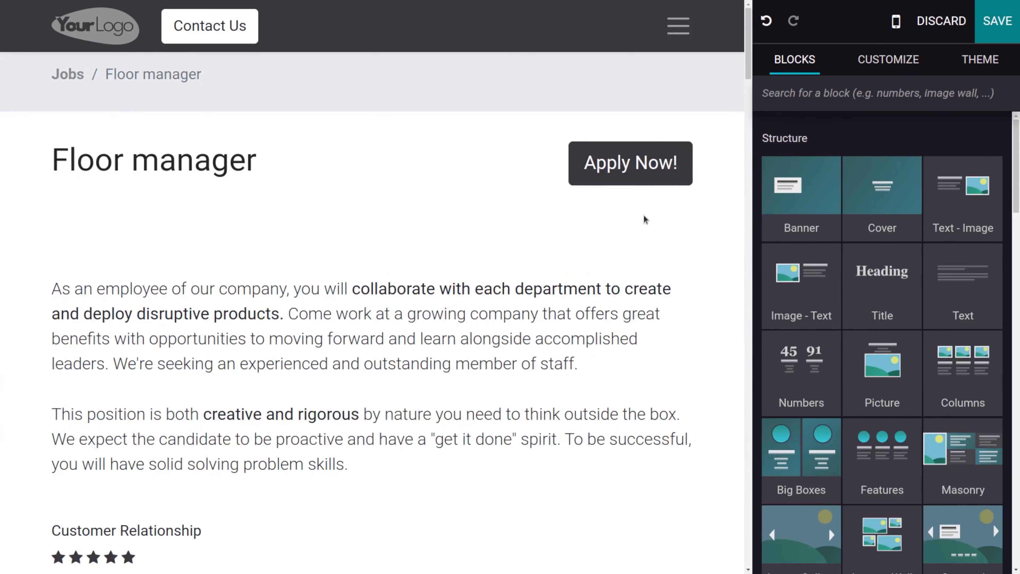
pyautogui.click(997, 21)
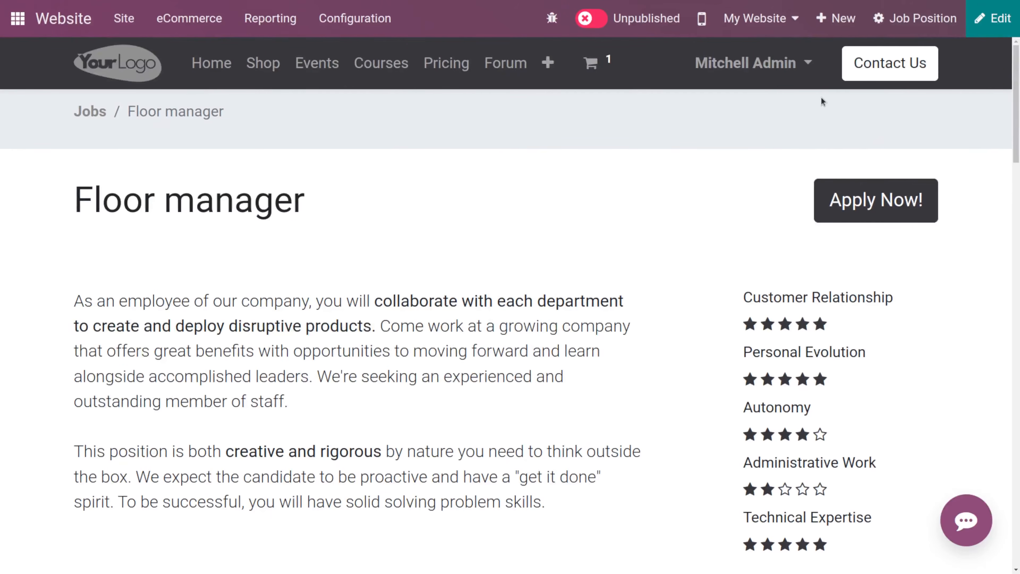
# - Open the job position's form and examine its Department, Job Location and Employment Type options
pyautogui.click(919, 18)
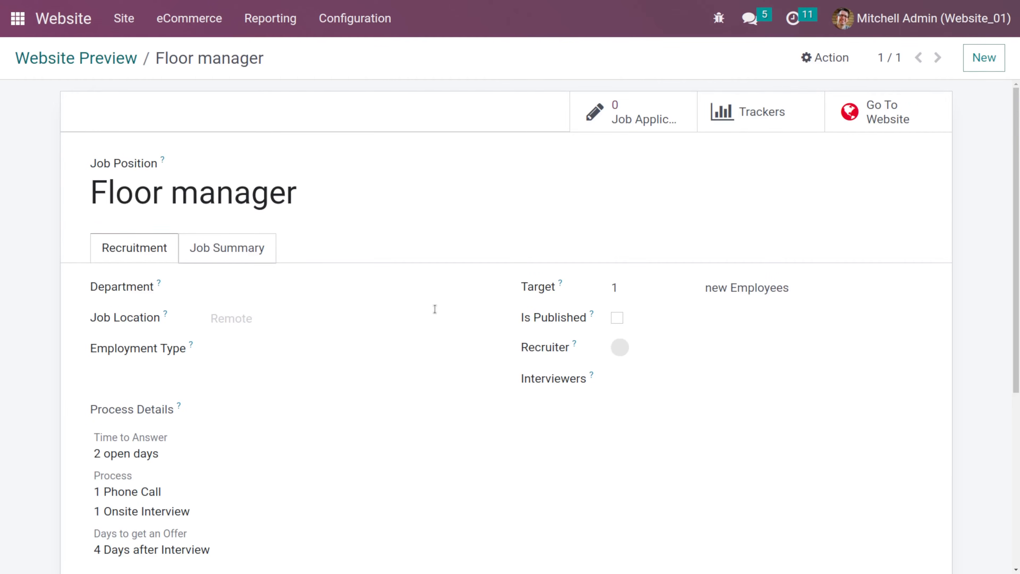
pyautogui.scroll(-4, 412, 382)
pyautogui.scroll(4, 412, 384)
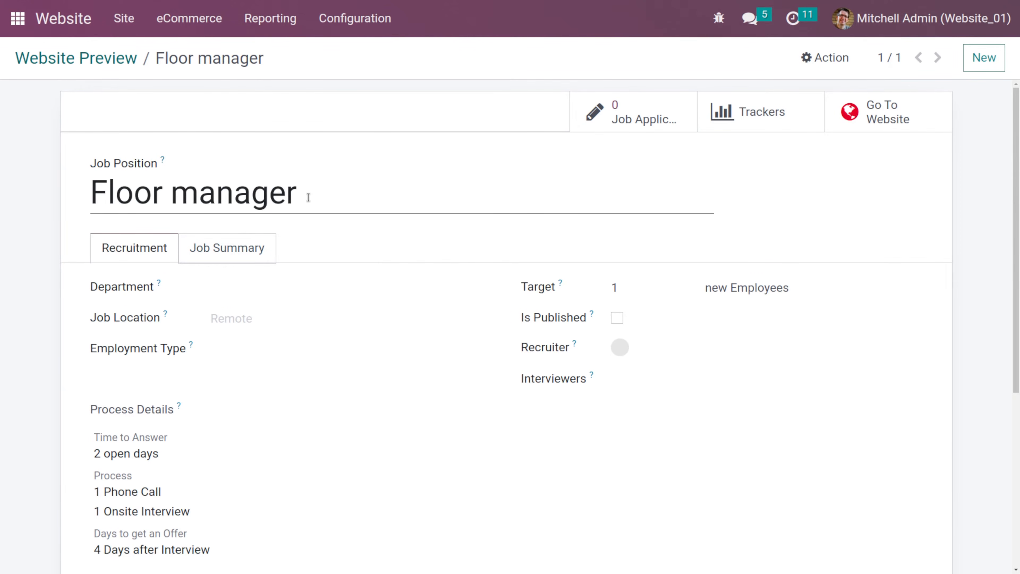
pyautogui.click(253, 281)
pyautogui.click(252, 281)
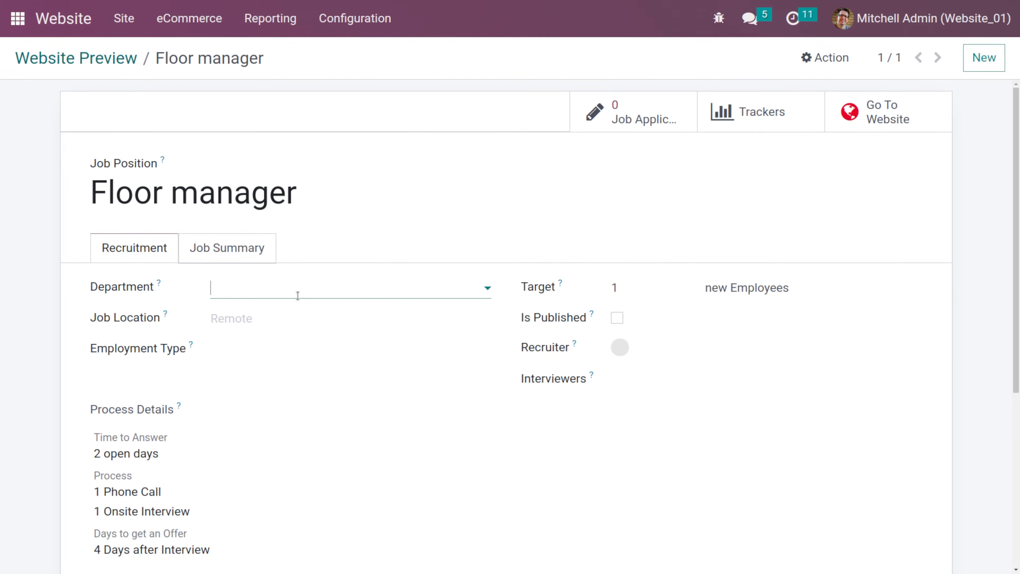
pyautogui.scroll(-2, 293, 291)
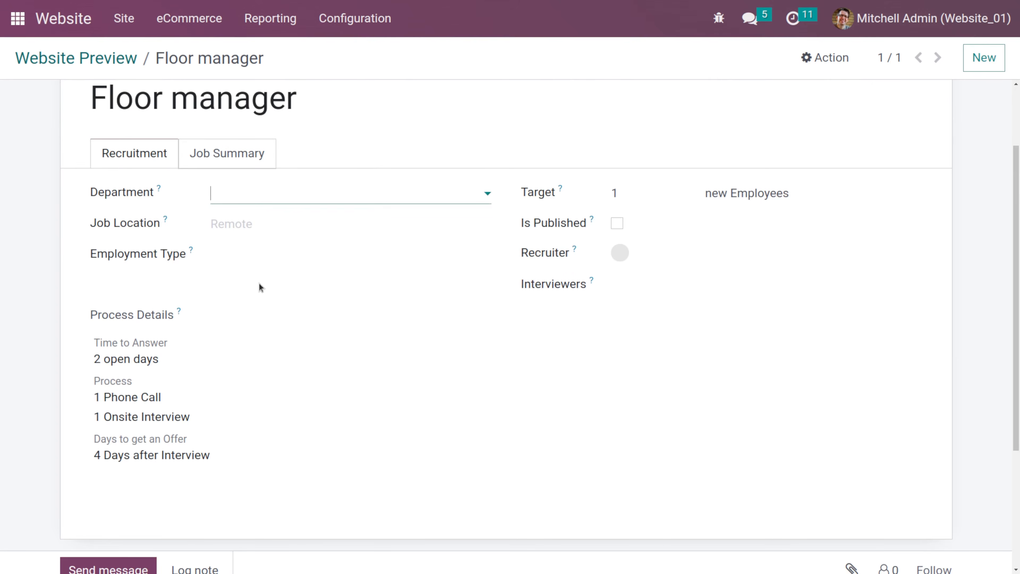
pyautogui.click(252, 223)
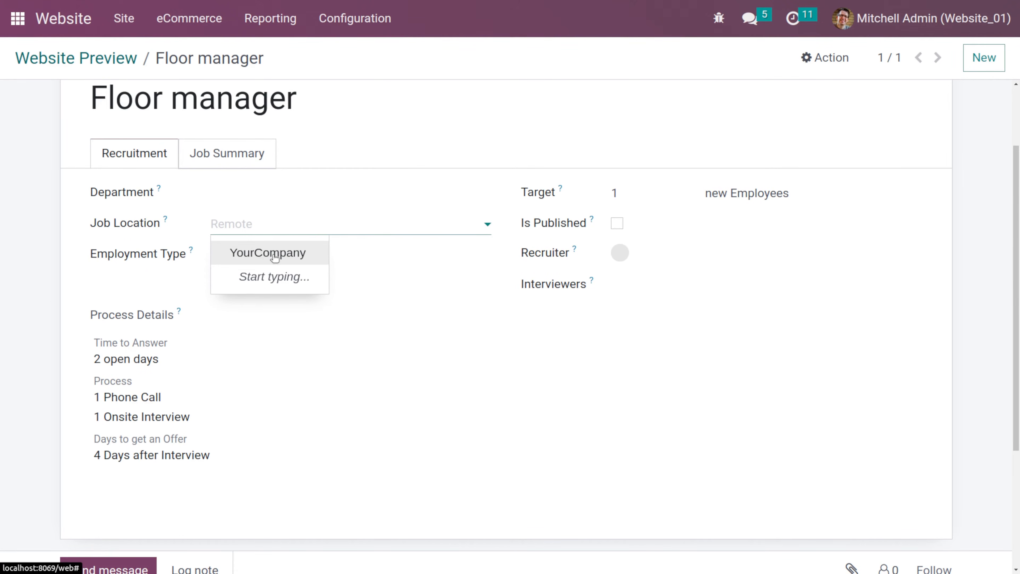
pyautogui.click(348, 299)
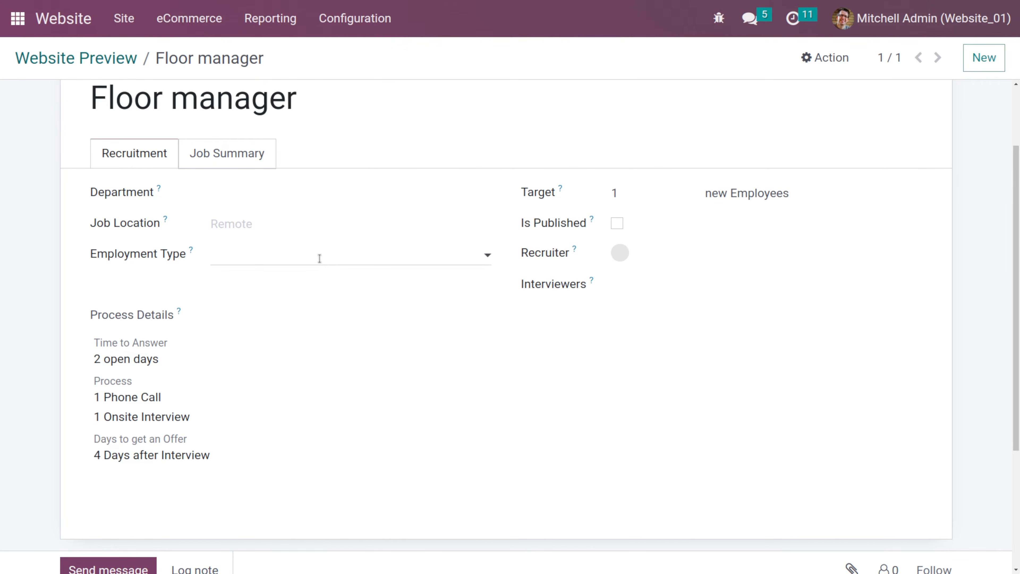
pyautogui.click(319, 258)
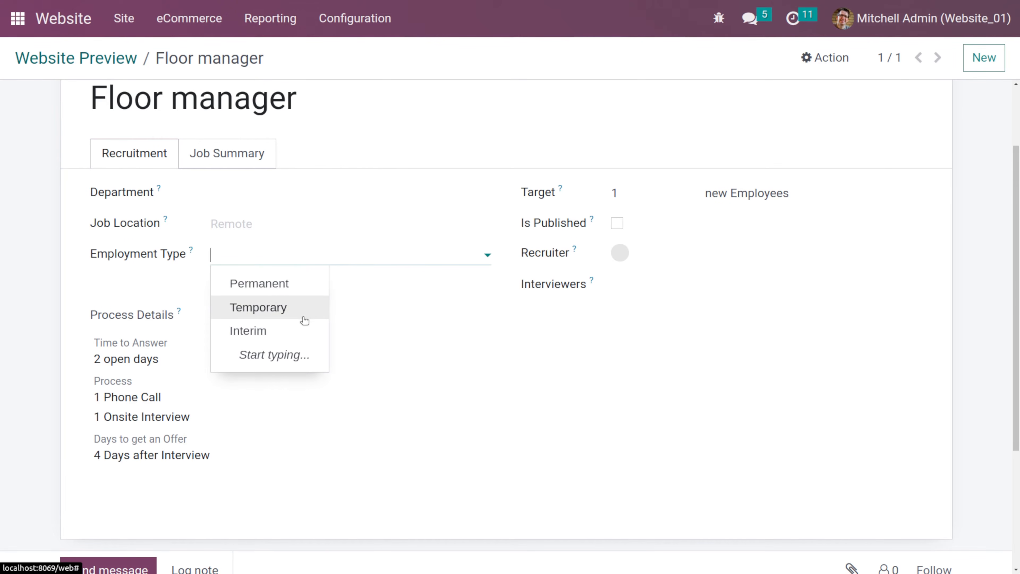
pyautogui.click(358, 332)
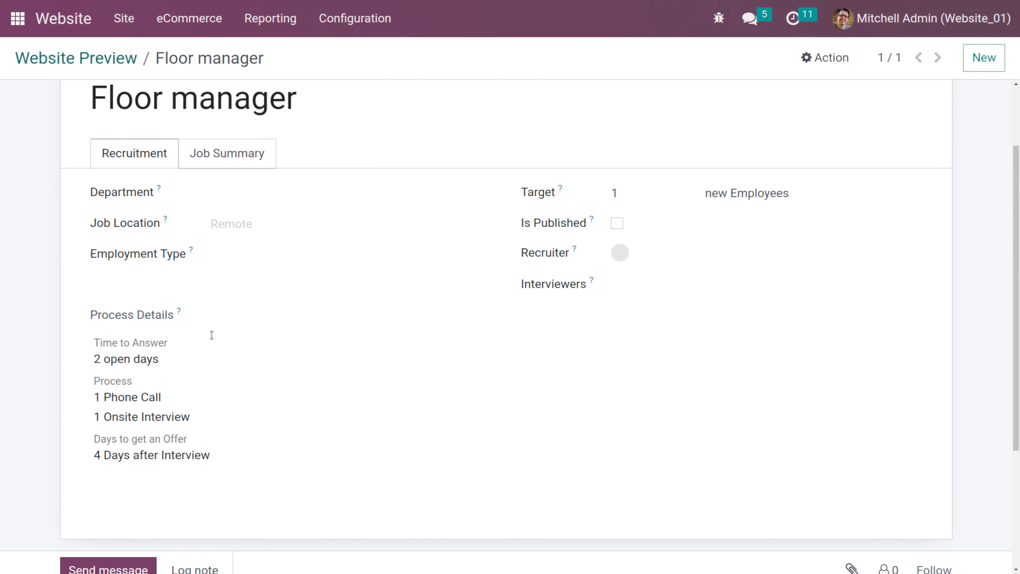
pyautogui.scroll(-3, 210, 335)
pyautogui.scroll(5, 210, 335)
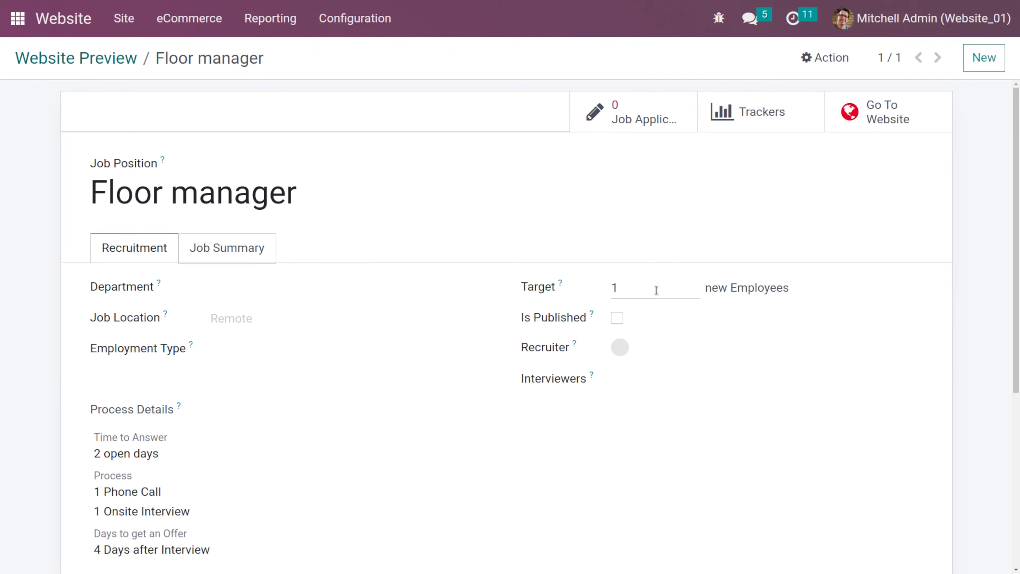
# - Mark the Floor manager job position as published and save the record
pyautogui.click(618, 318)
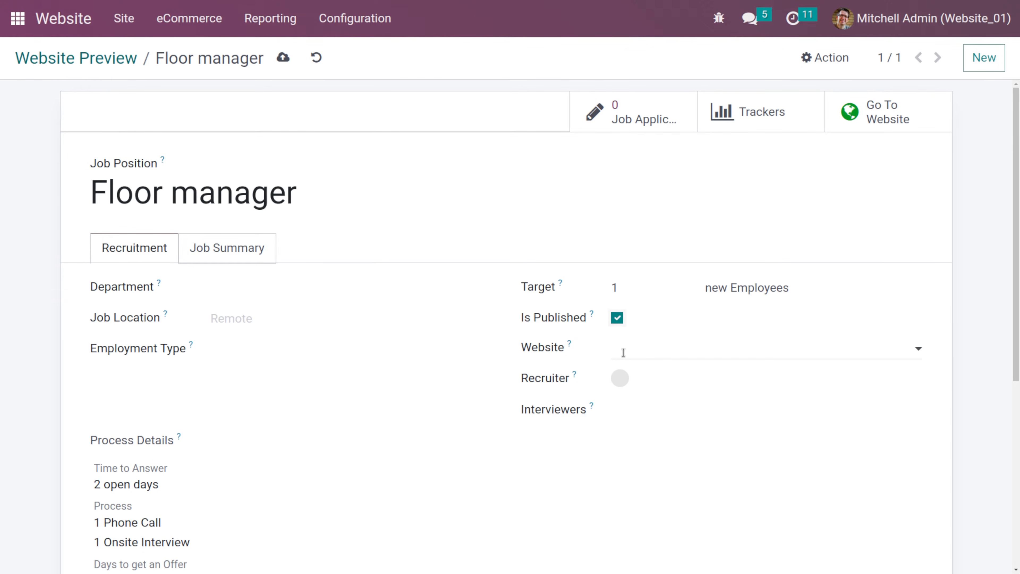
pyautogui.click(649, 385)
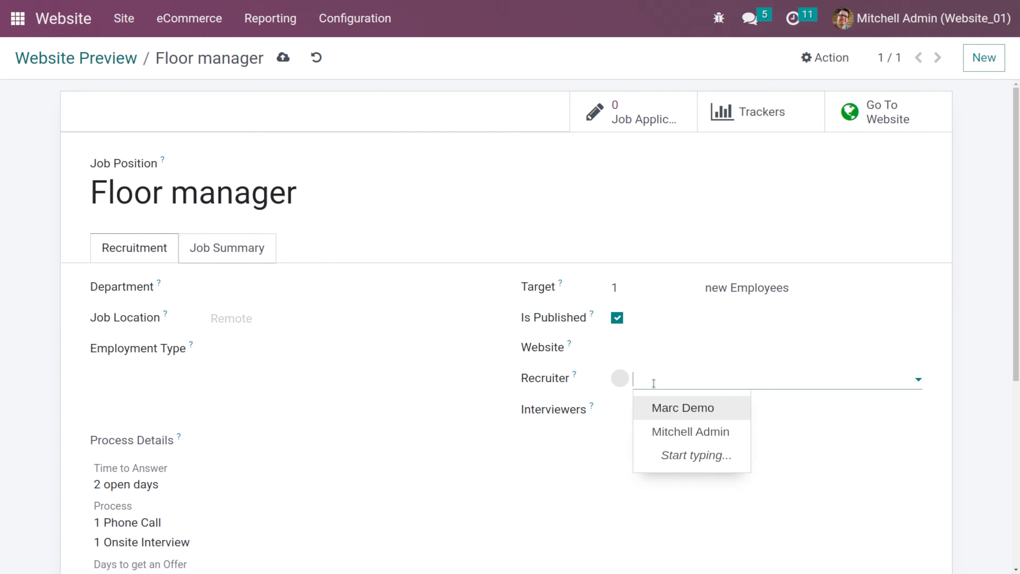
pyautogui.click(624, 417)
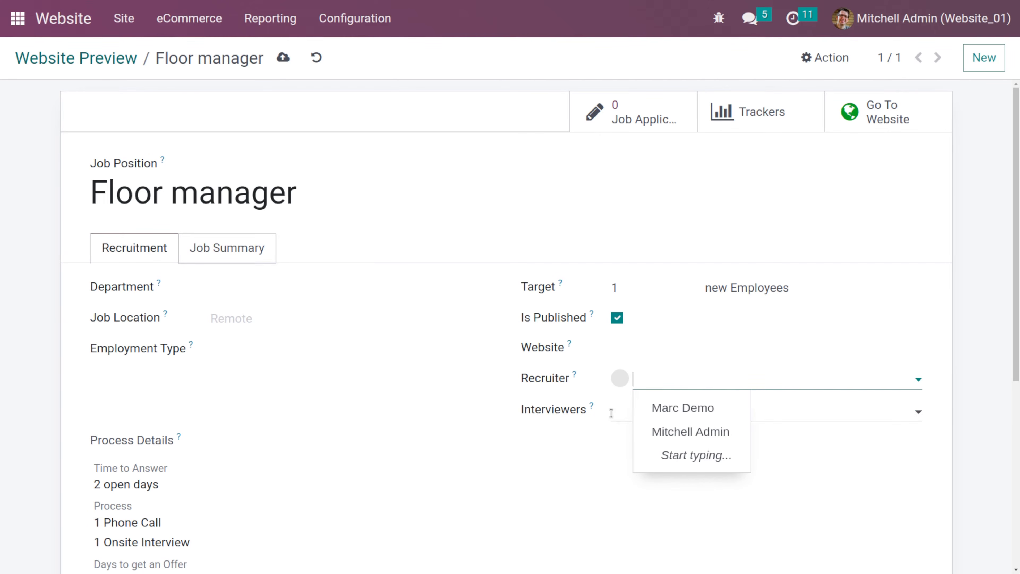
pyautogui.click(574, 450)
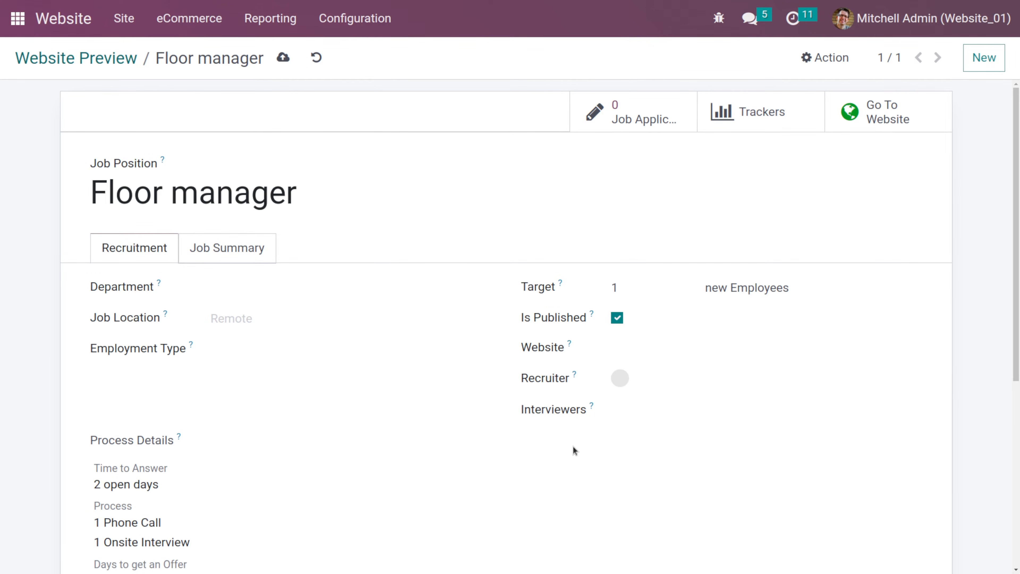
pyautogui.scroll(-7, 574, 449)
pyautogui.scroll(3, 434, 335)
pyautogui.scroll(1, 434, 336)
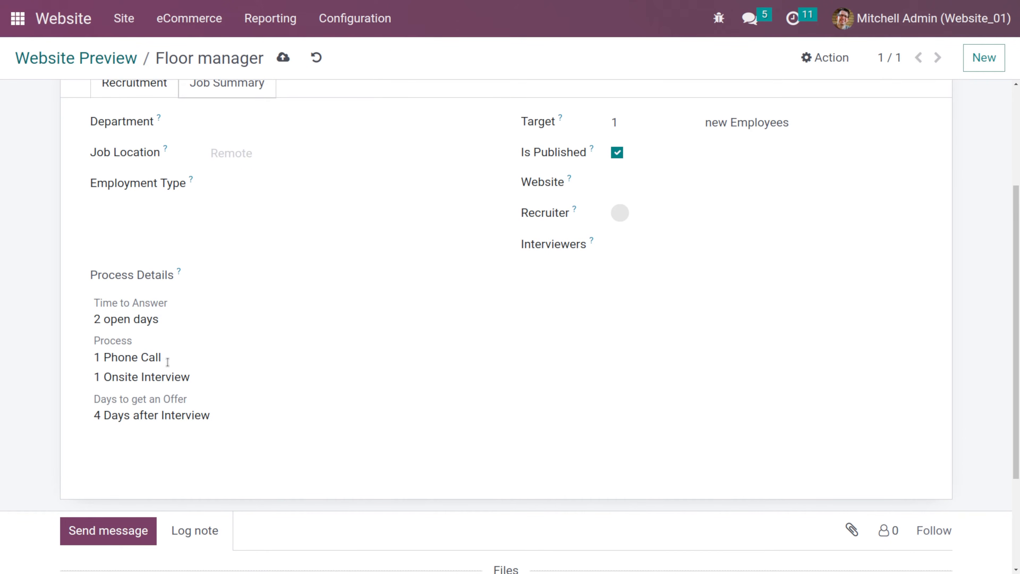
pyautogui.scroll(2, 189, 322)
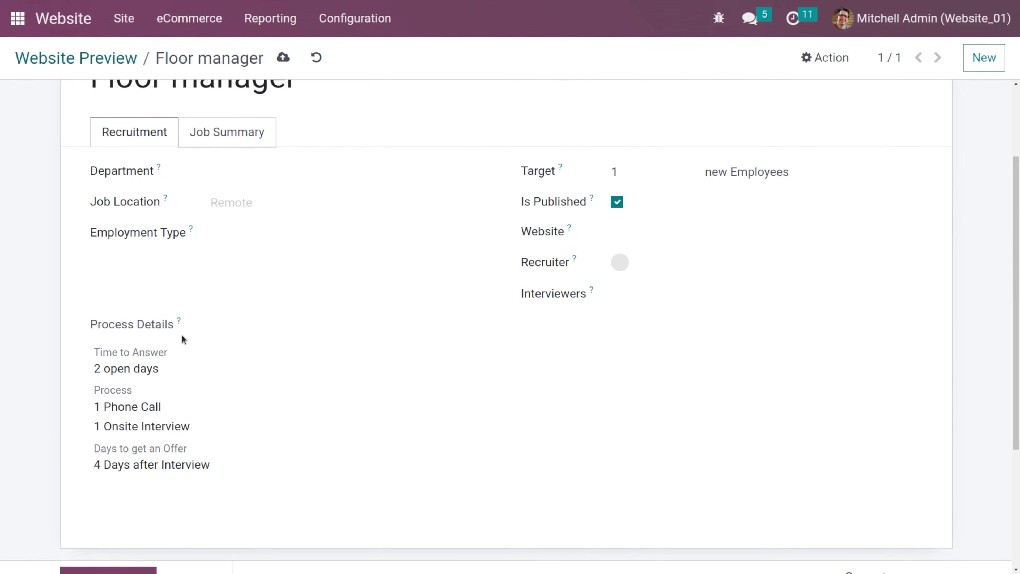
pyautogui.scroll(-8, 182, 335)
pyautogui.scroll(13, 181, 335)
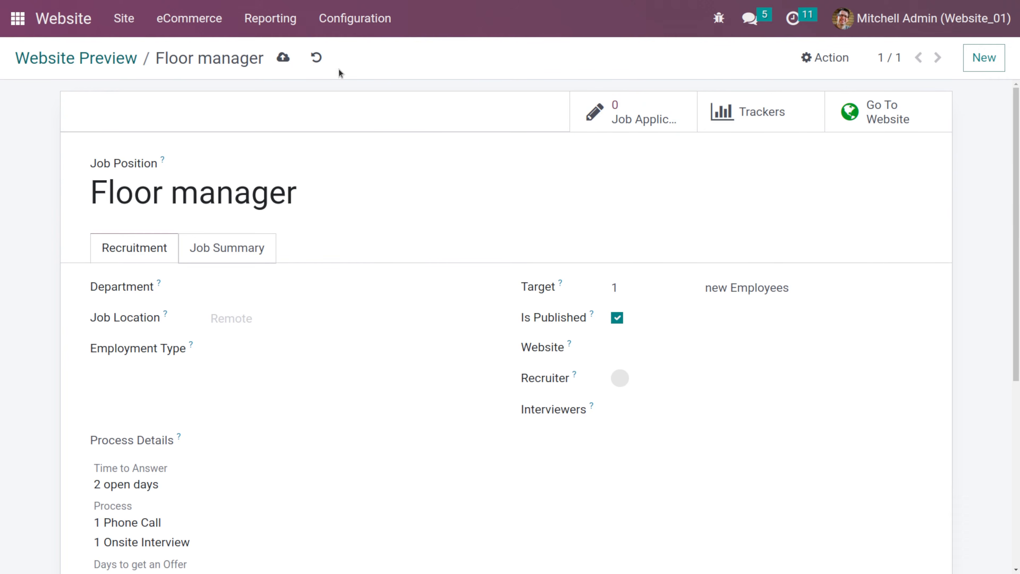
pyautogui.click(283, 58)
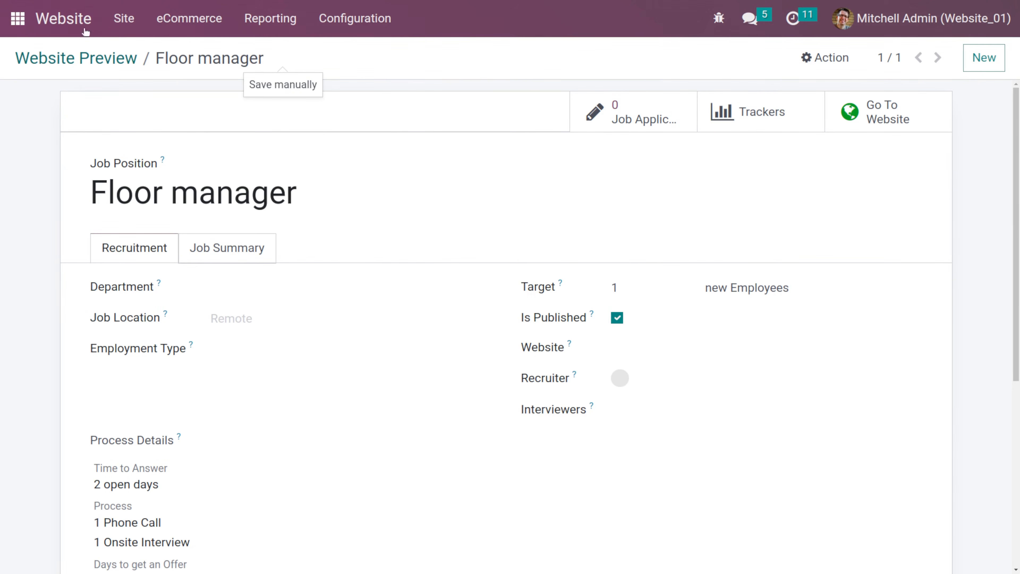
# - Return to the website and open the Job Pages list
pyautogui.click(66, 22)
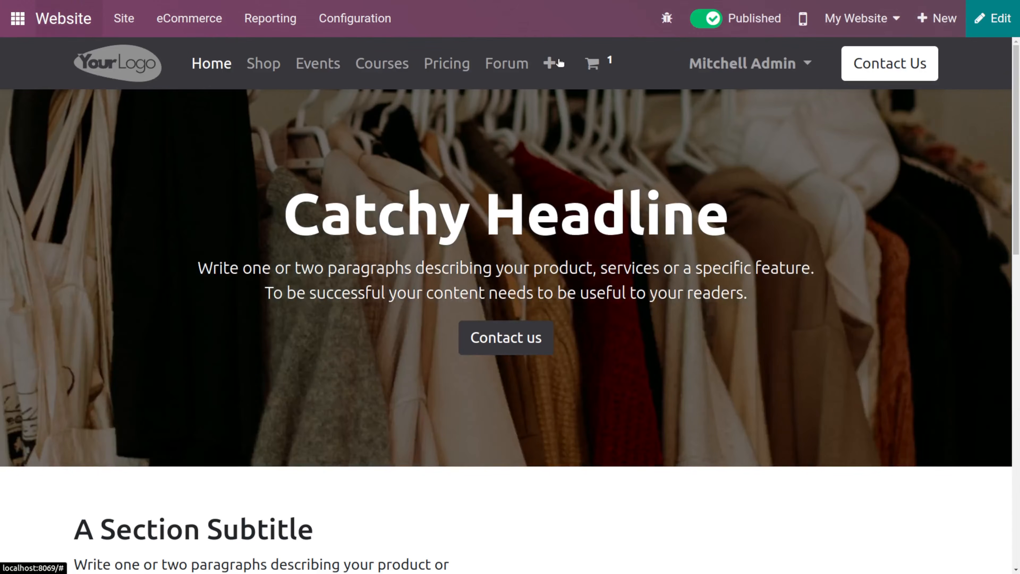
pyautogui.click(549, 62)
pyautogui.click(115, 29)
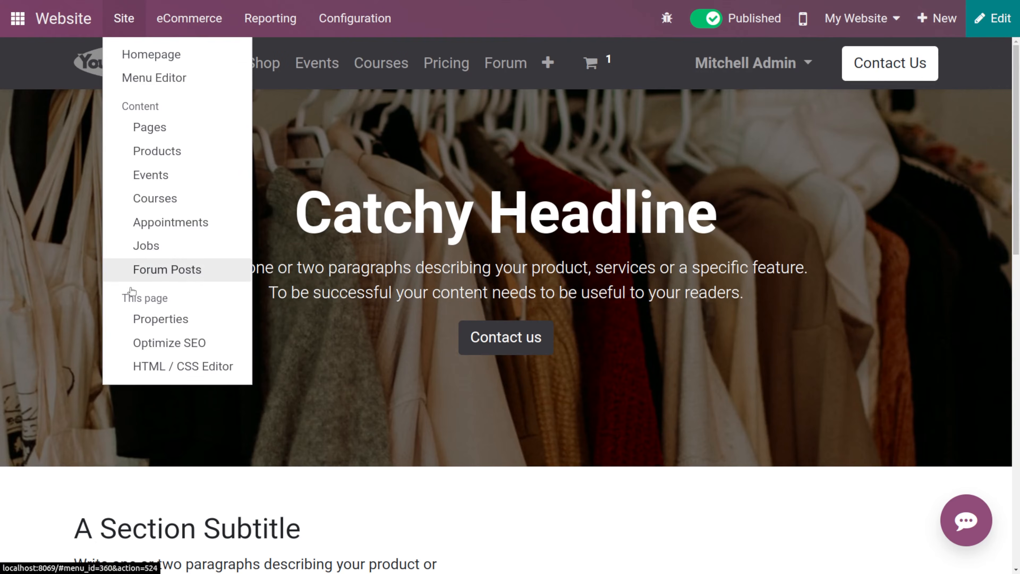
pyautogui.click(146, 258)
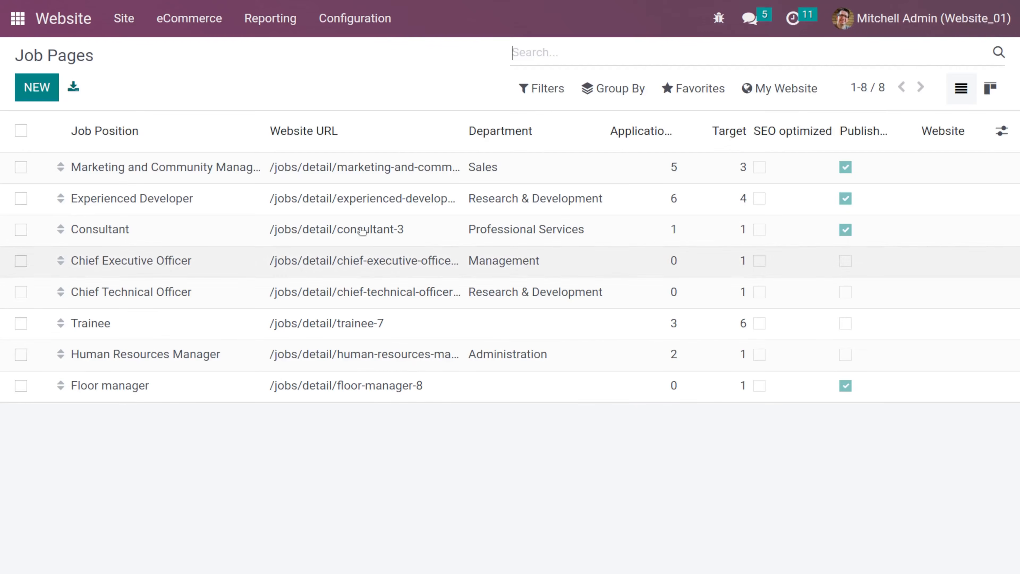
# - Open the Floor manager job page and scroll through its content
pyautogui.click(333, 378)
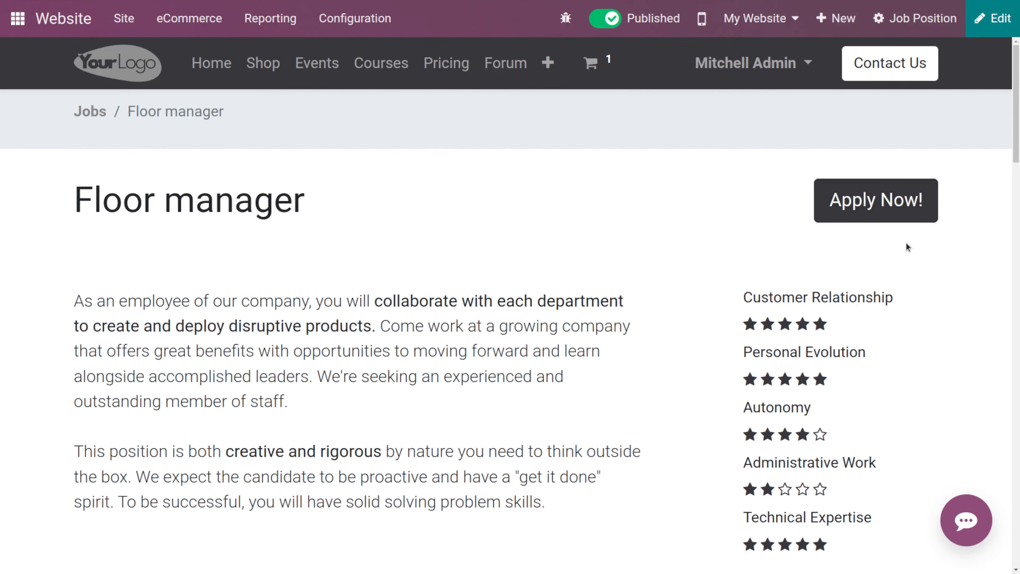
pyautogui.scroll(-20, 908, 247)
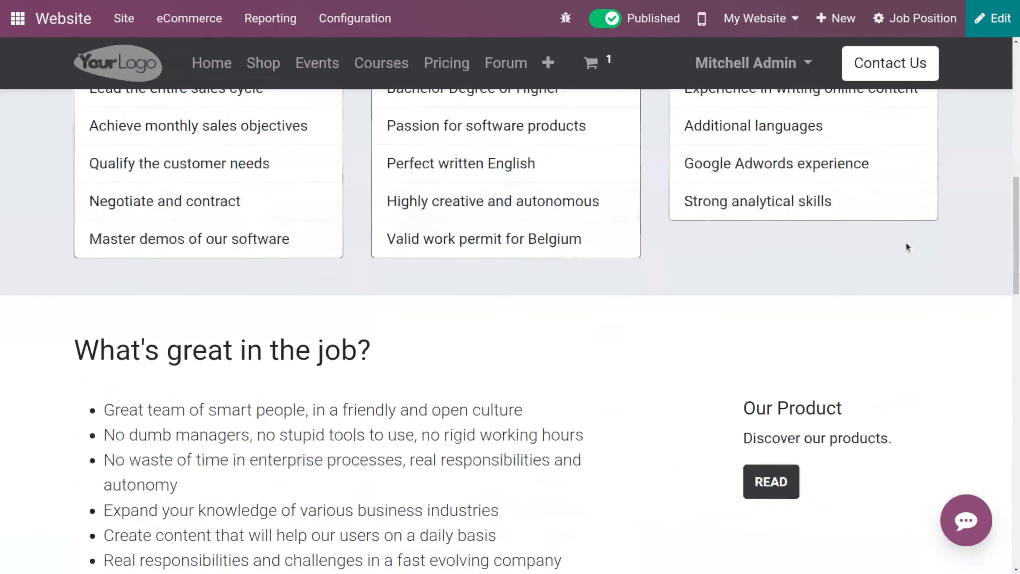
pyautogui.scroll(-5, 909, 247)
pyautogui.scroll(8, 908, 247)
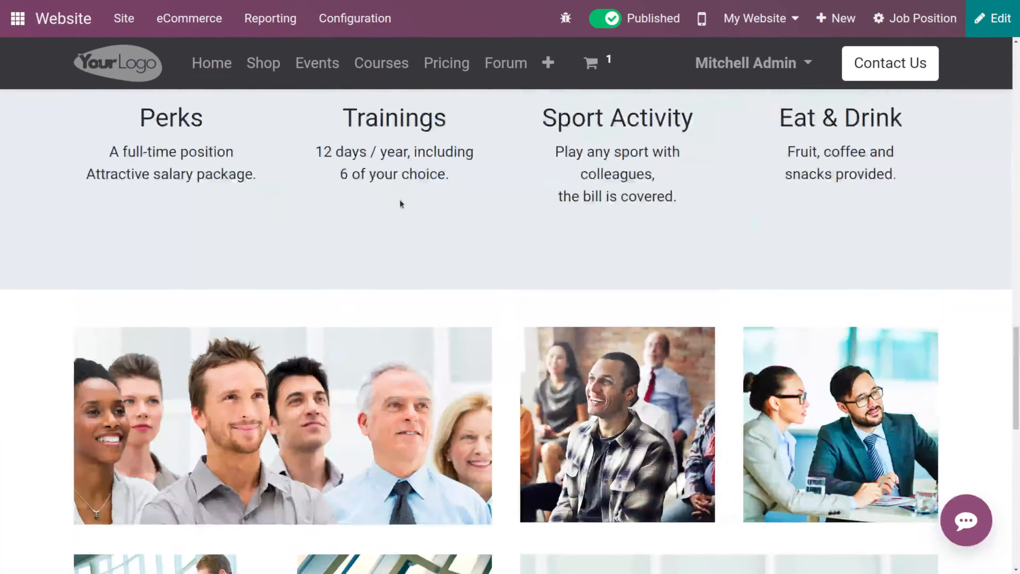
# - Open the Forum Post Pages list and view the Materials forum post
pyautogui.click(62, 17)
pyautogui.click(122, 19)
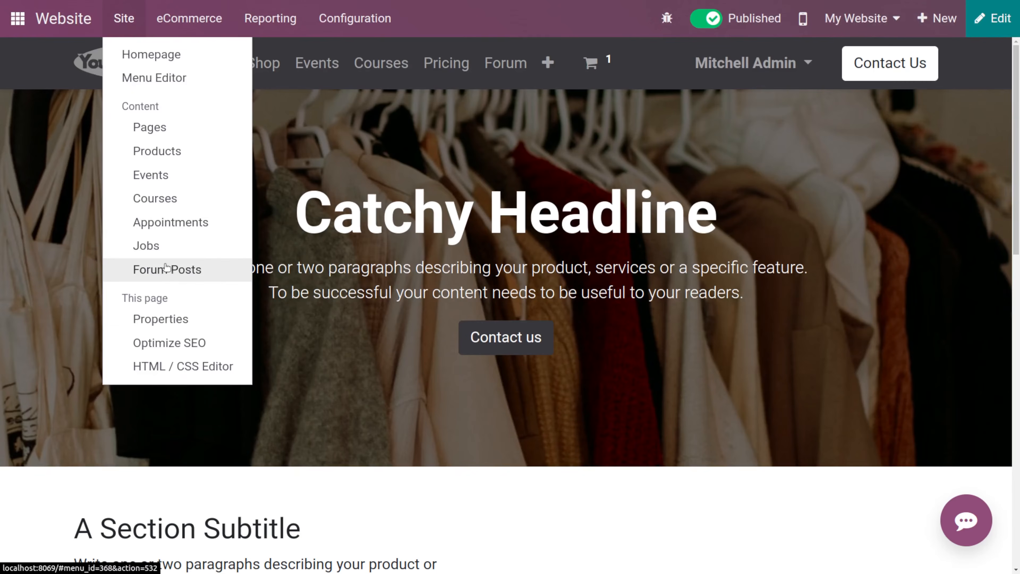
pyautogui.click(171, 273)
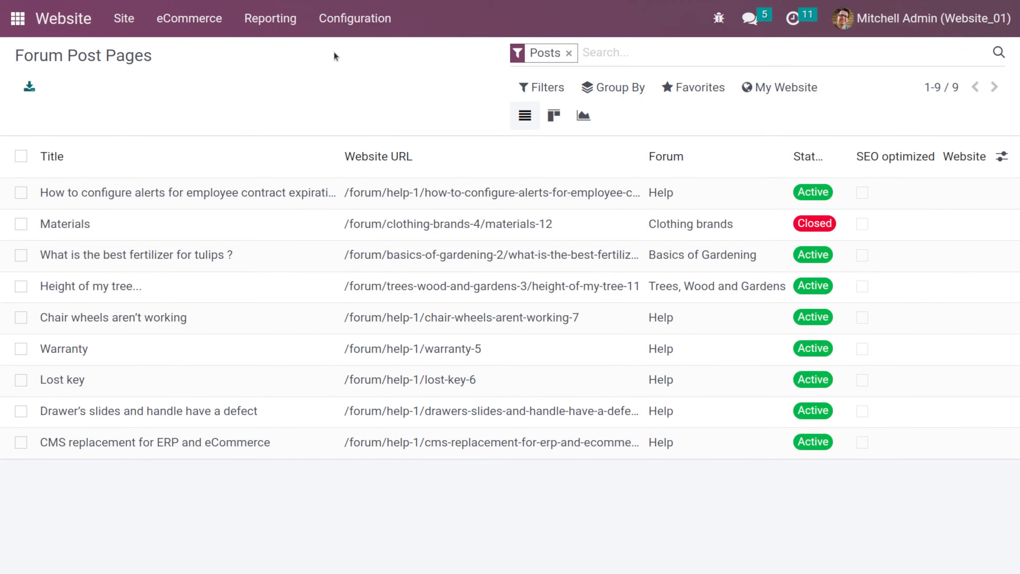
pyautogui.click(346, 35)
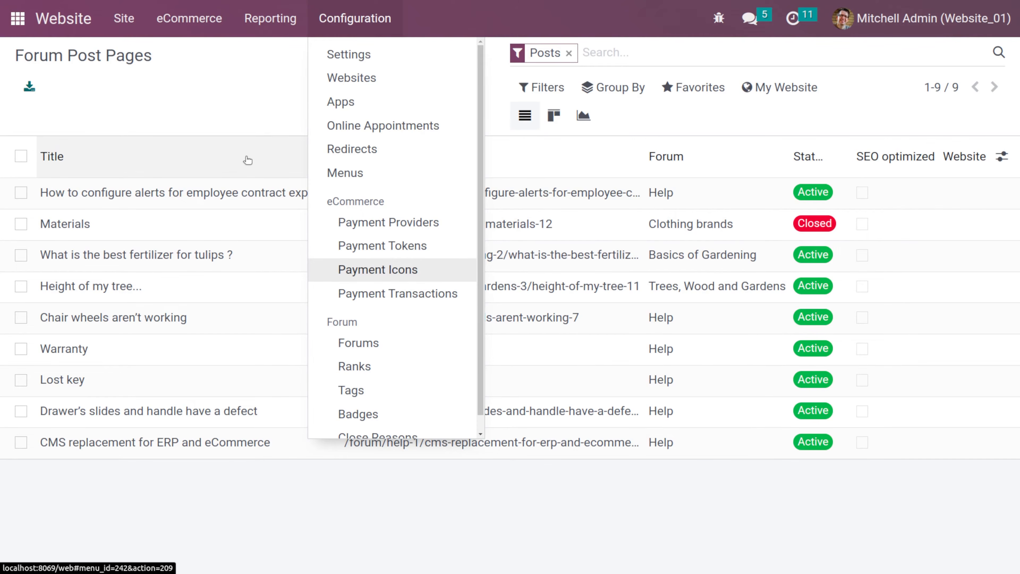
pyautogui.click(224, 122)
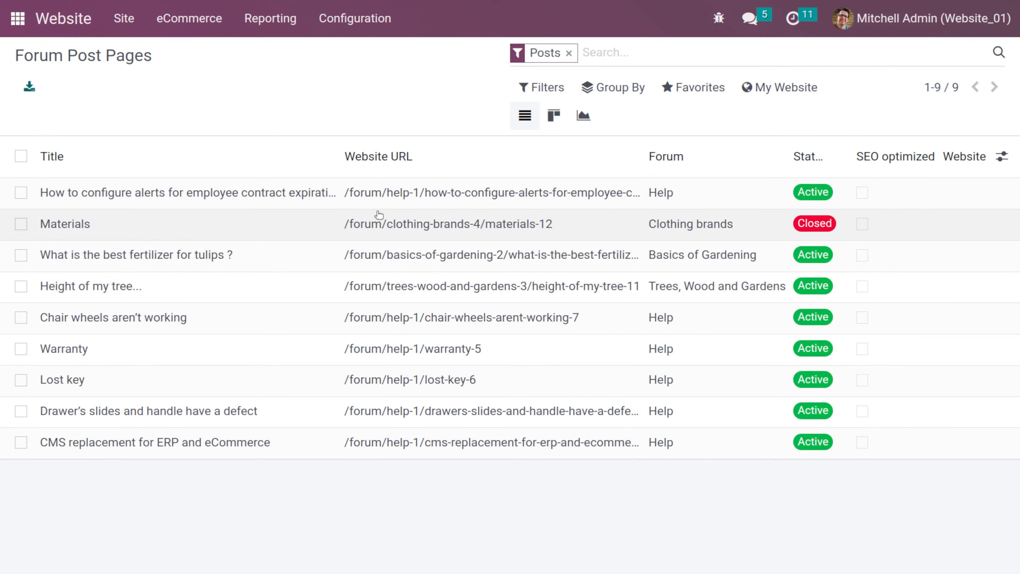
pyautogui.click(349, 17)
pyautogui.click(349, 17)
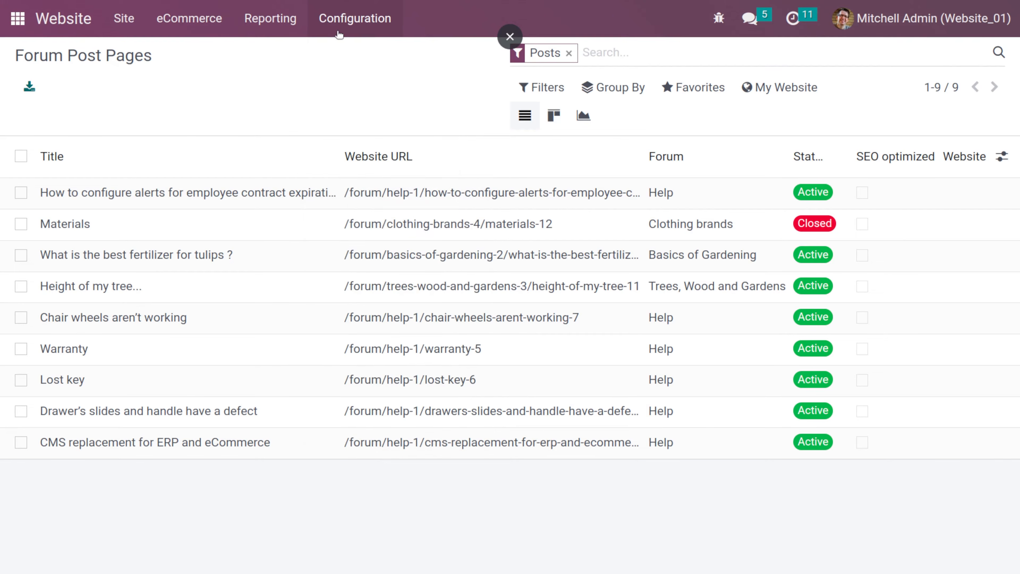
pyautogui.click(271, 233)
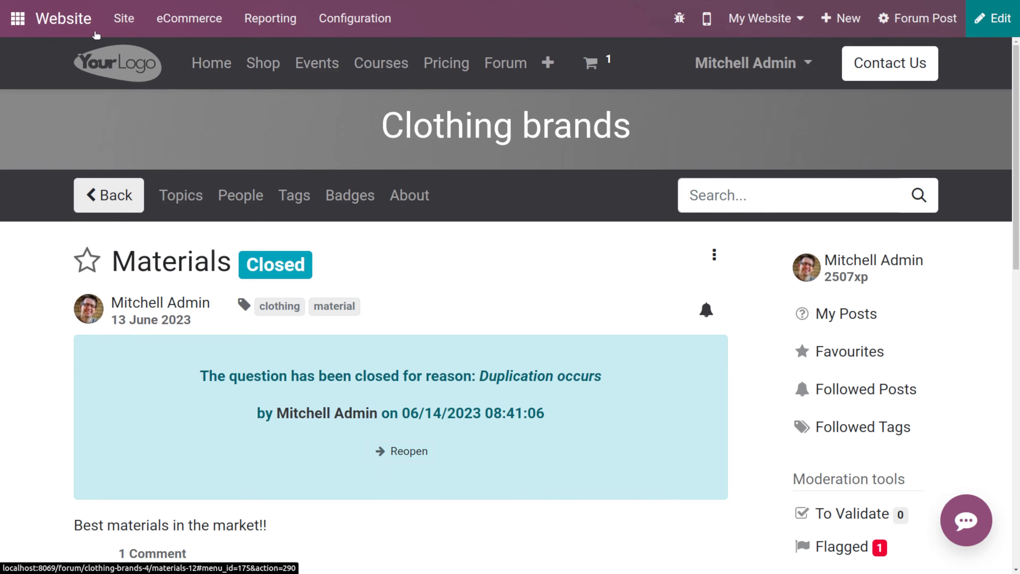
# - Return to the website and open the eCommerce Orders list
pyautogui.click(63, 17)
pyautogui.click(120, 18)
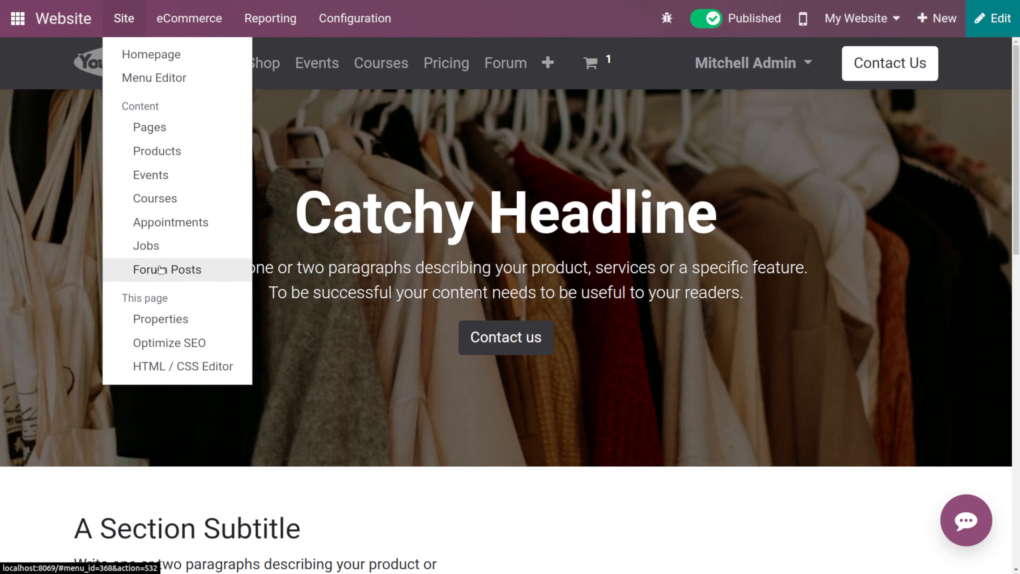
pyautogui.click(187, 16)
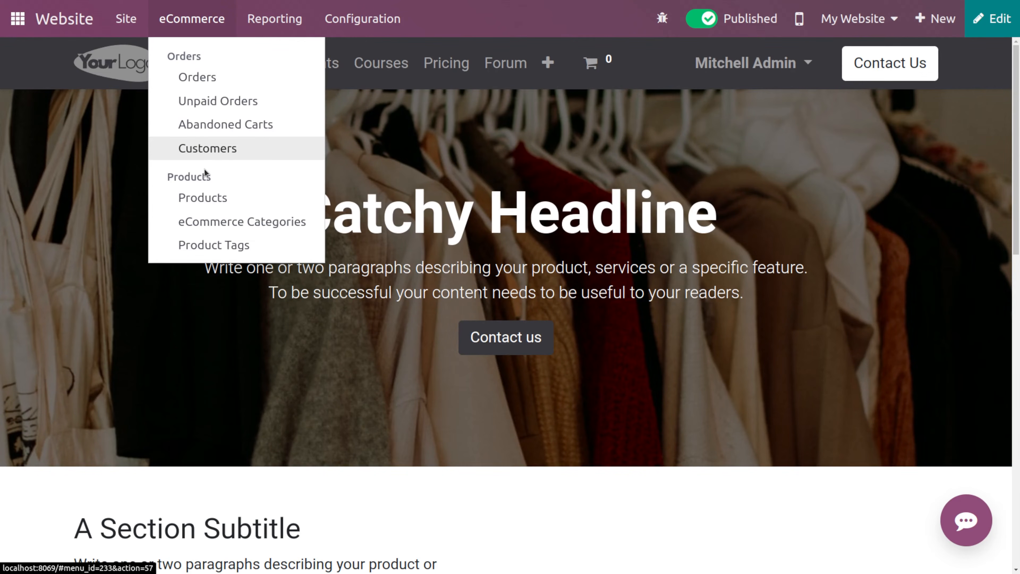
pyautogui.click(240, 85)
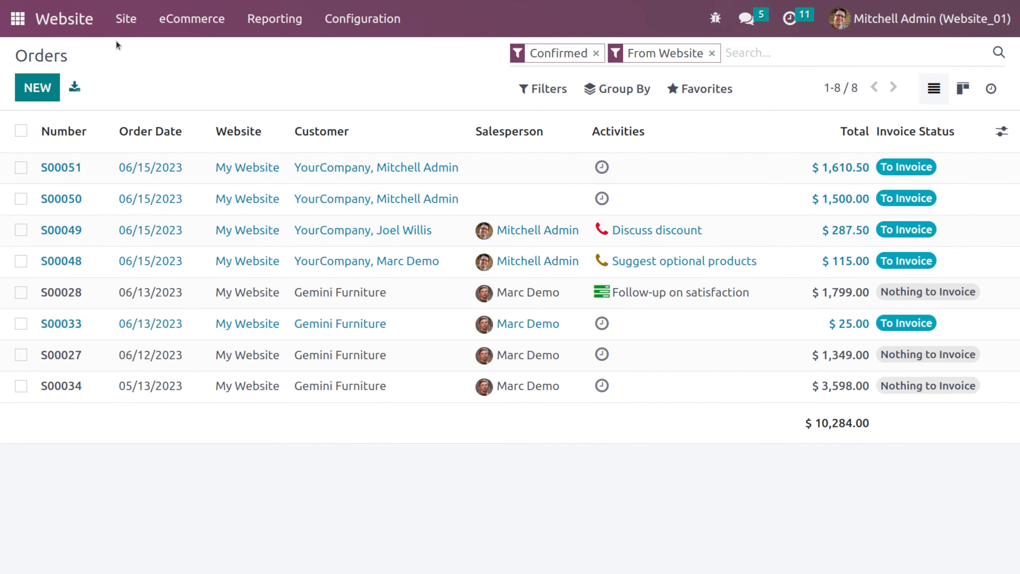
# - Go to the website shop and add the Drawer product to the cart
pyautogui.click(64, 19)
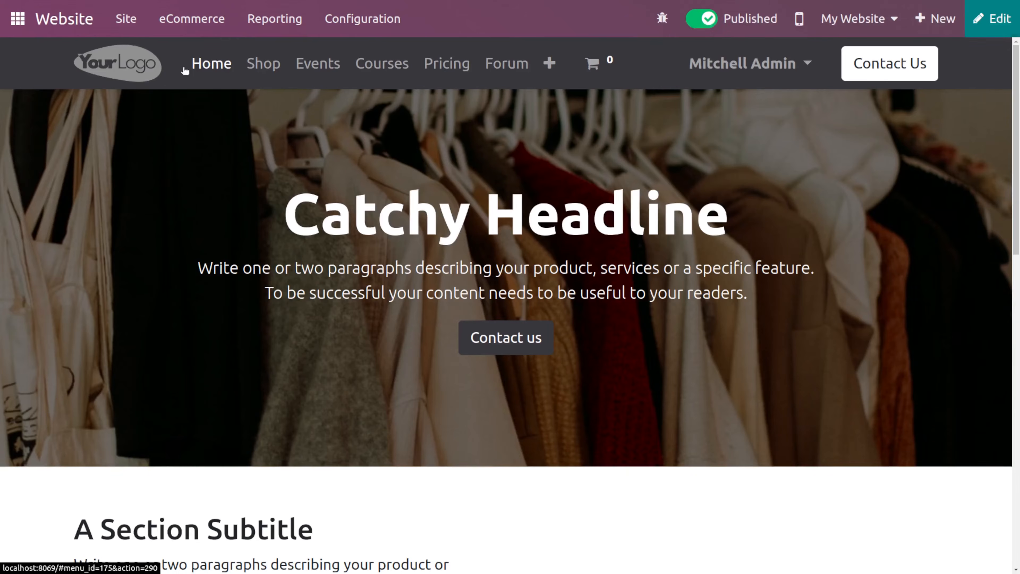
pyautogui.click(262, 64)
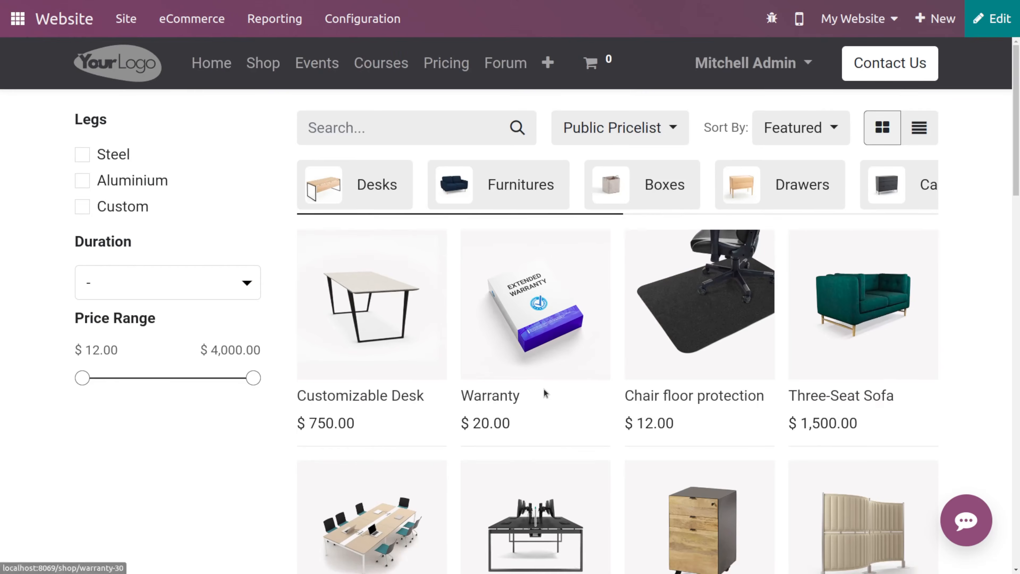
pyautogui.scroll(-5, 546, 392)
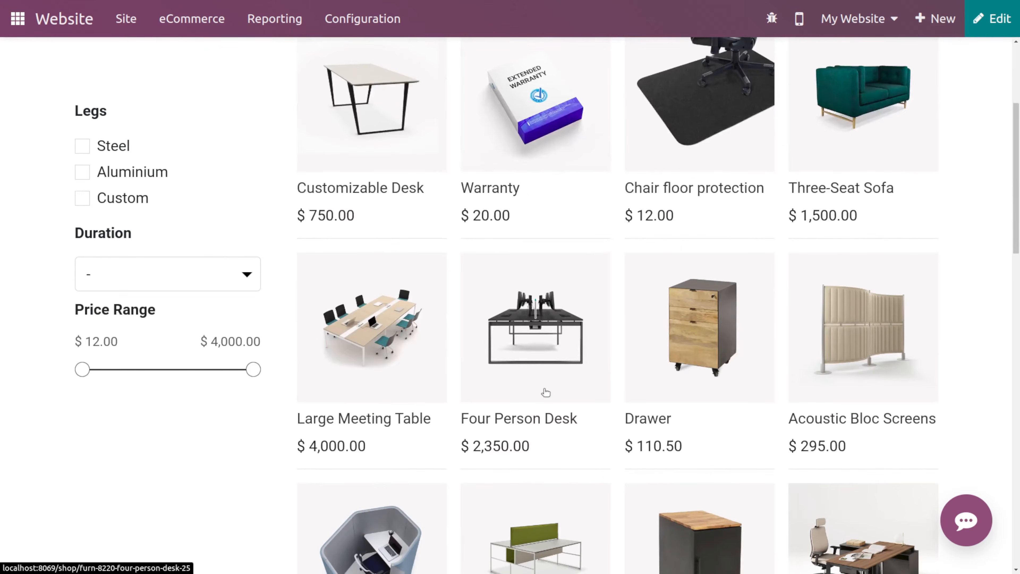
pyautogui.click(691, 358)
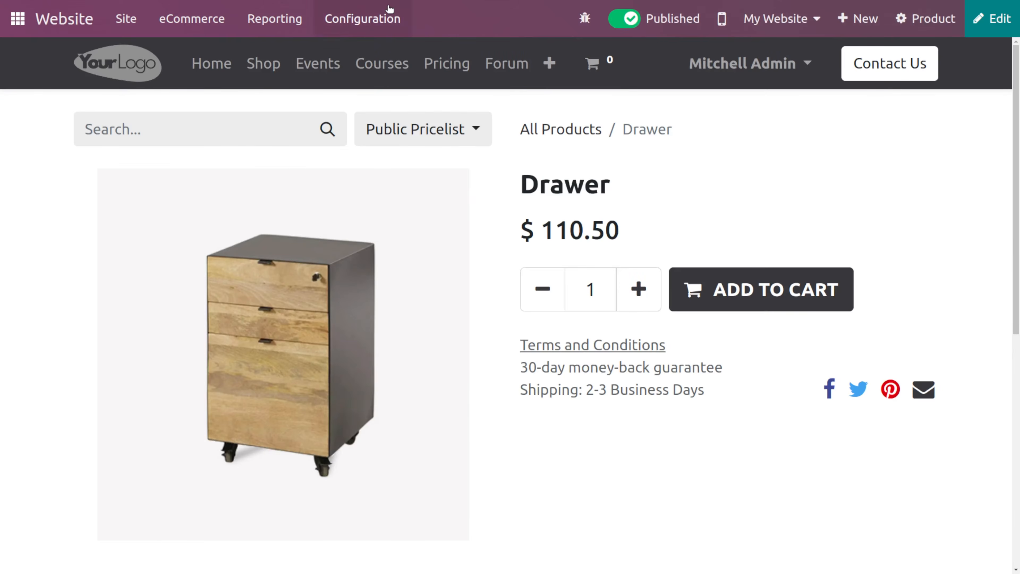
pyautogui.click(744, 288)
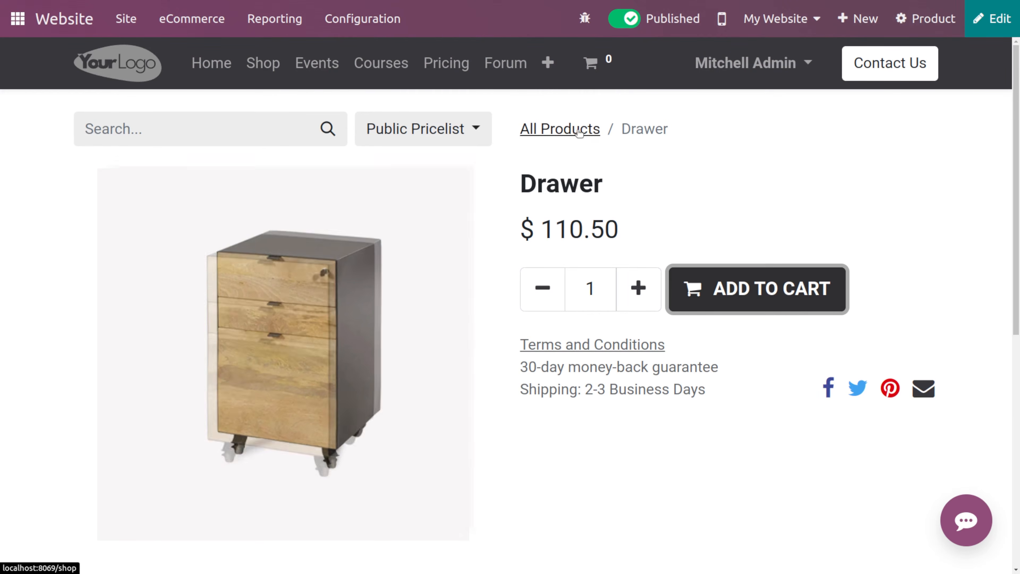
# - Check out the cart and pay with the Demo provider, entering test card payment details
pyautogui.click(599, 64)
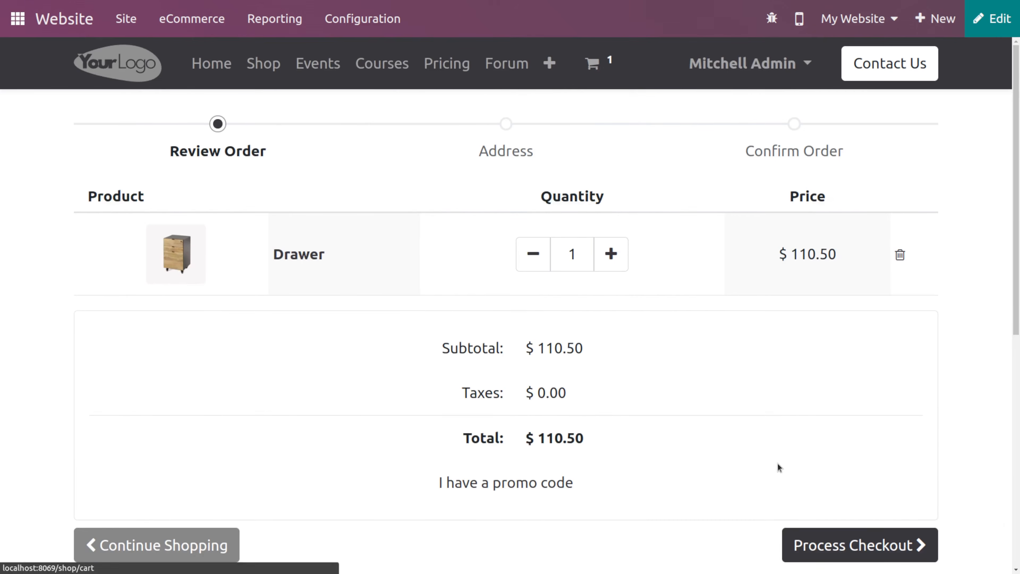
pyautogui.click(824, 545)
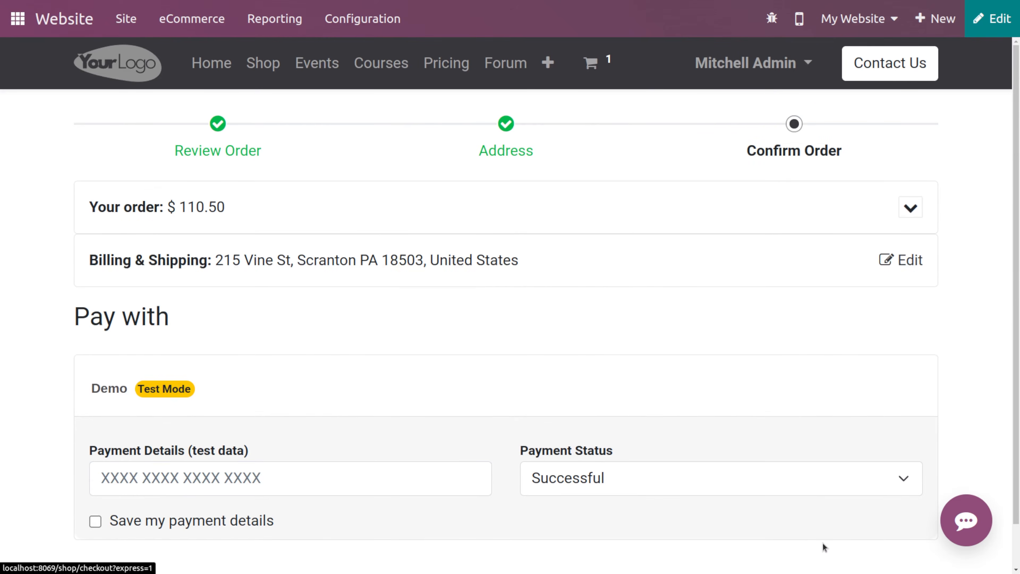
pyautogui.click(207, 472)
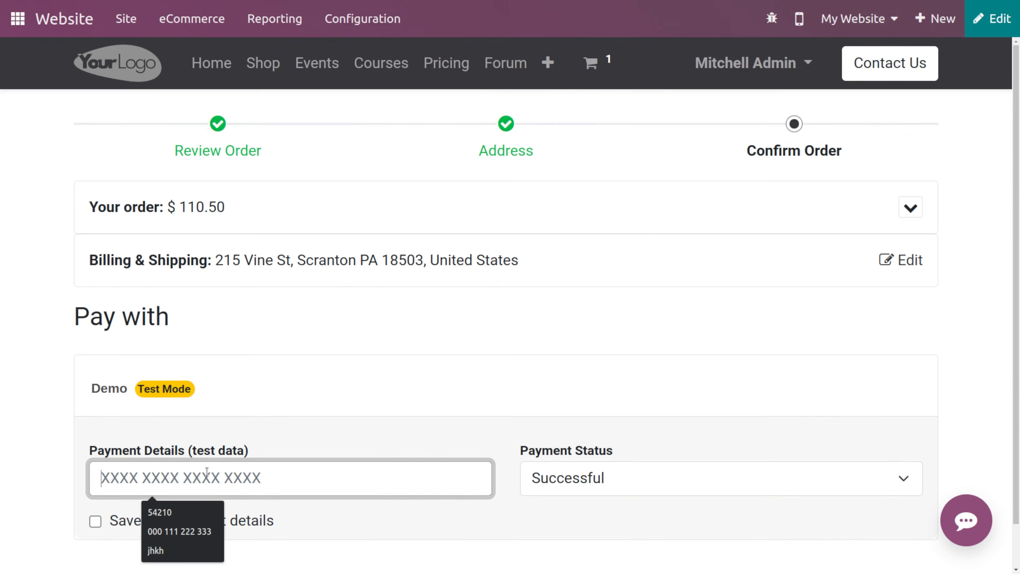
pyautogui.write('7895420')
pyautogui.scroll(-1, 514, 459)
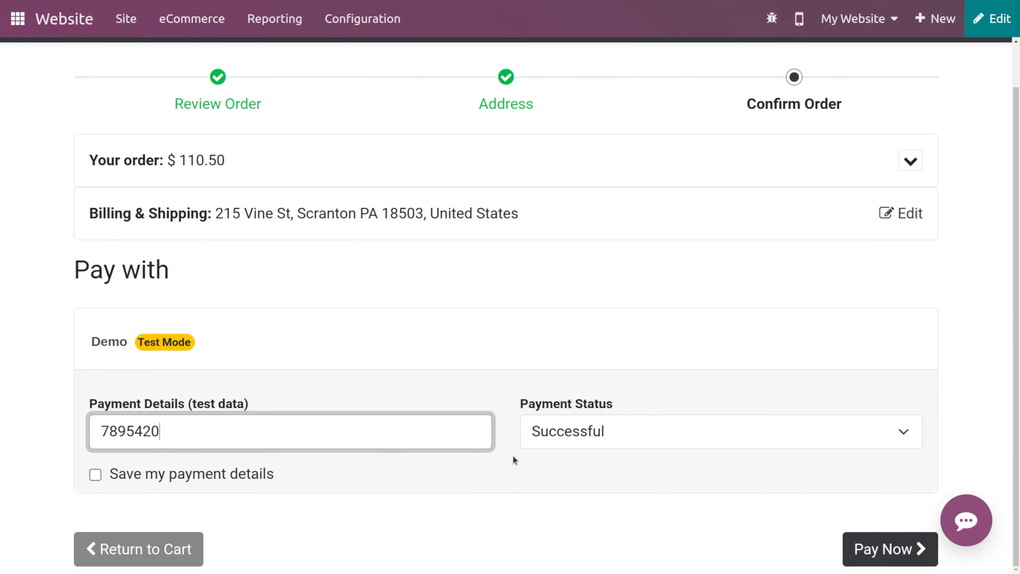
pyautogui.click(877, 548)
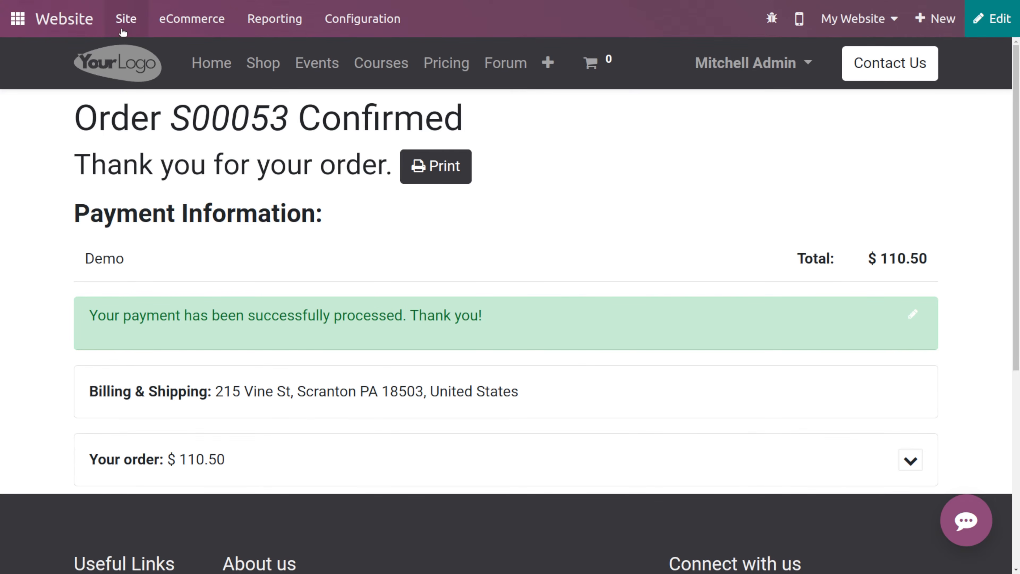
# - Return to the backend and open the eCommerce Orders list
pyautogui.click(73, 22)
pyautogui.click(192, 19)
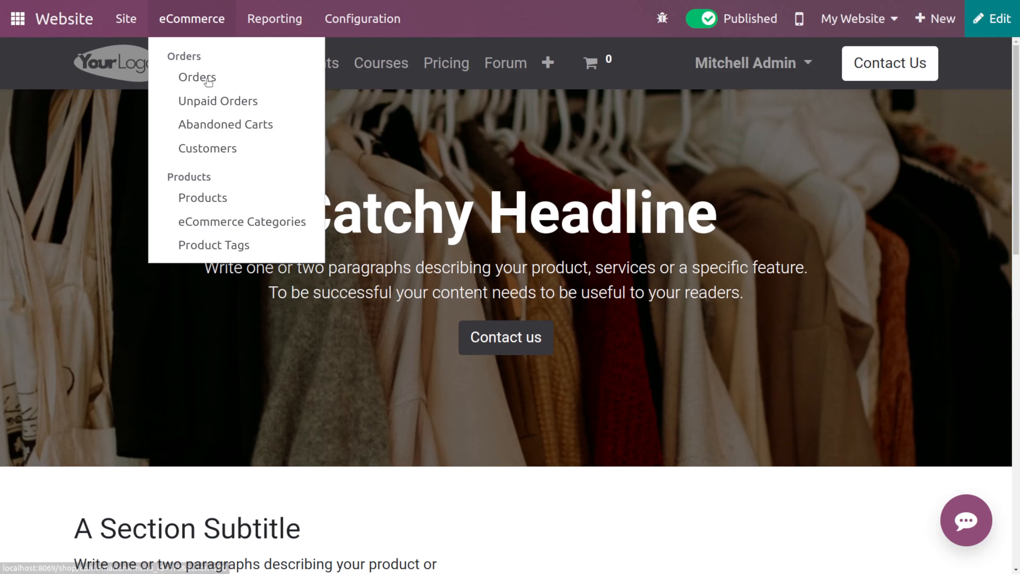
pyautogui.click(205, 79)
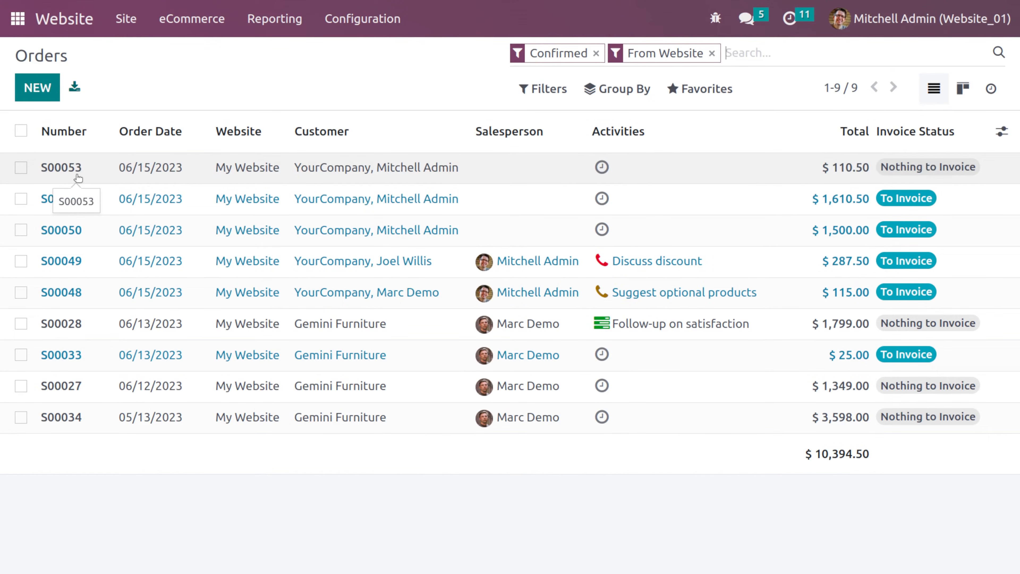
# - Open the eCommerce Unpaid Orders list, then the Abandoned Carts list
pyautogui.click(179, 19)
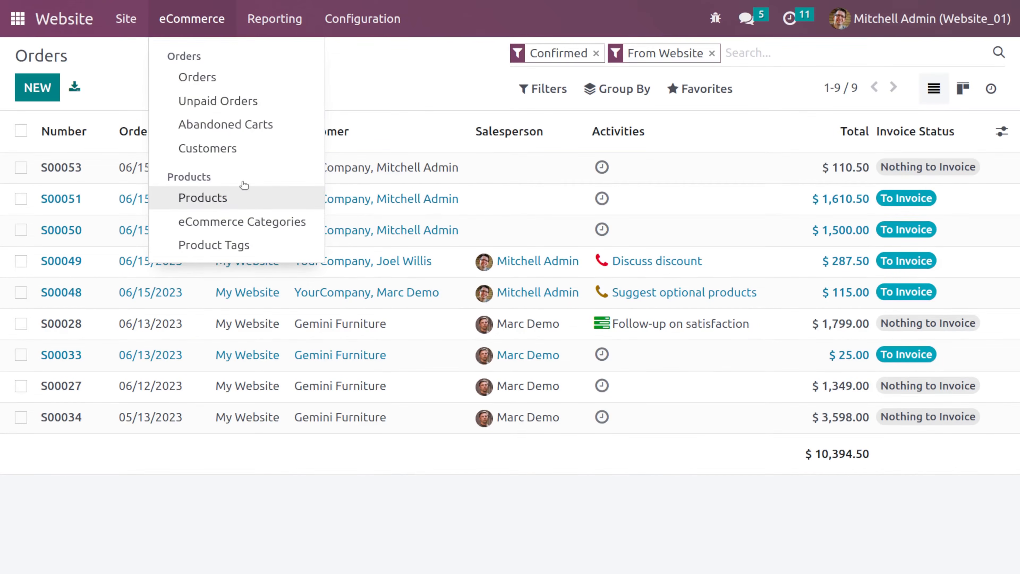
pyautogui.click(251, 104)
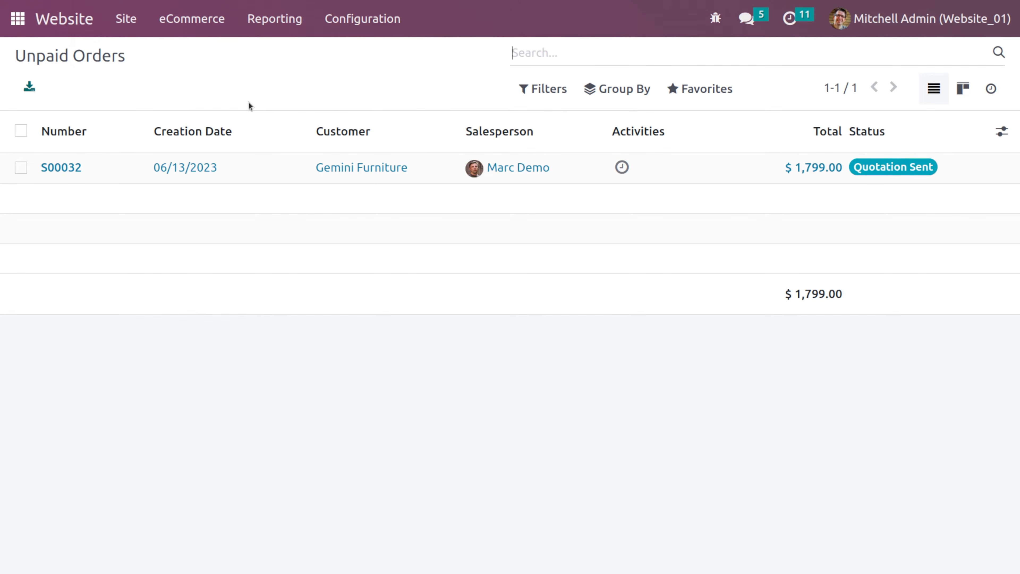
pyautogui.click(198, 21)
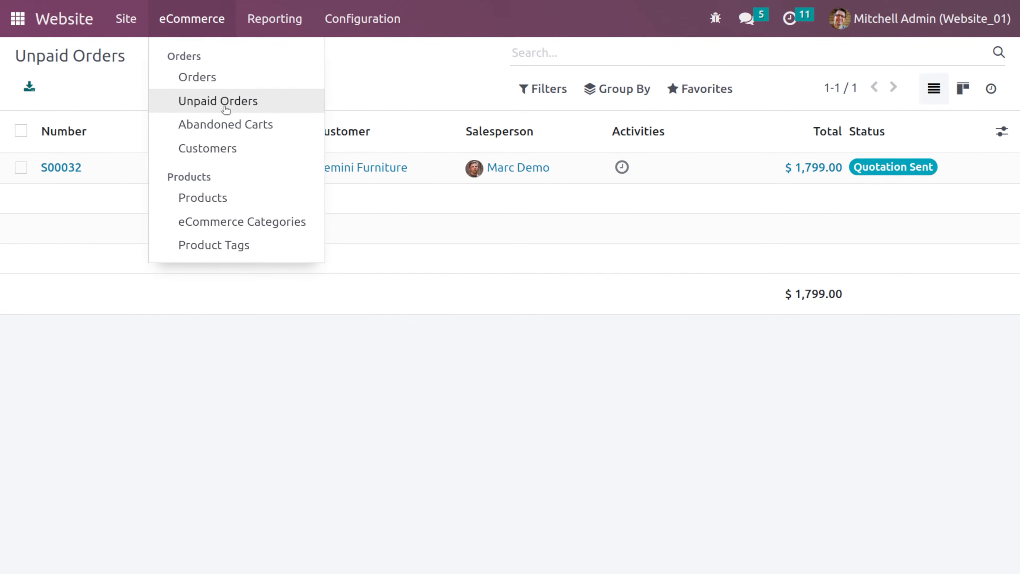
pyautogui.click(225, 124)
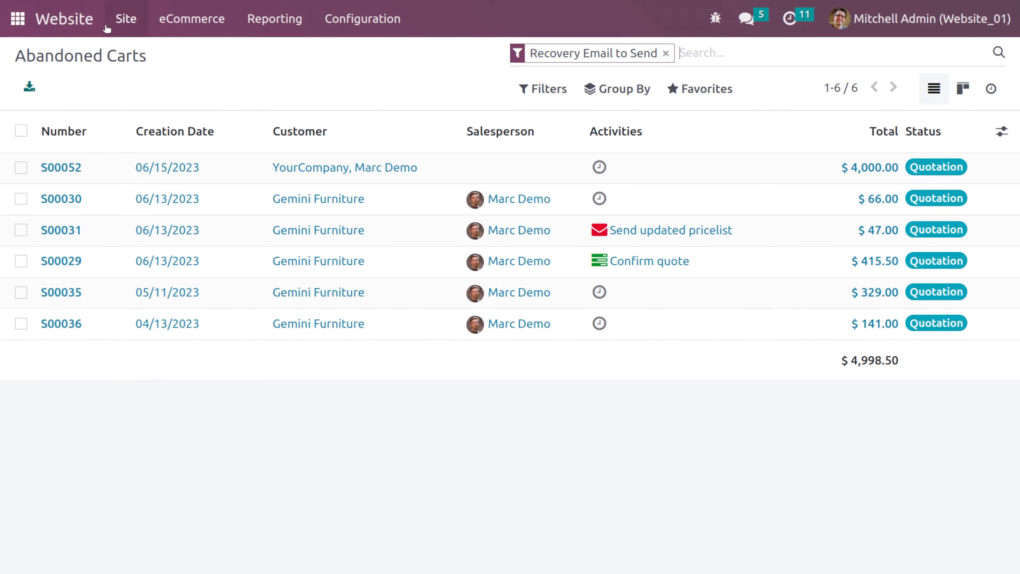
# - Open the website shop page and scroll through the products
pyautogui.click(69, 26)
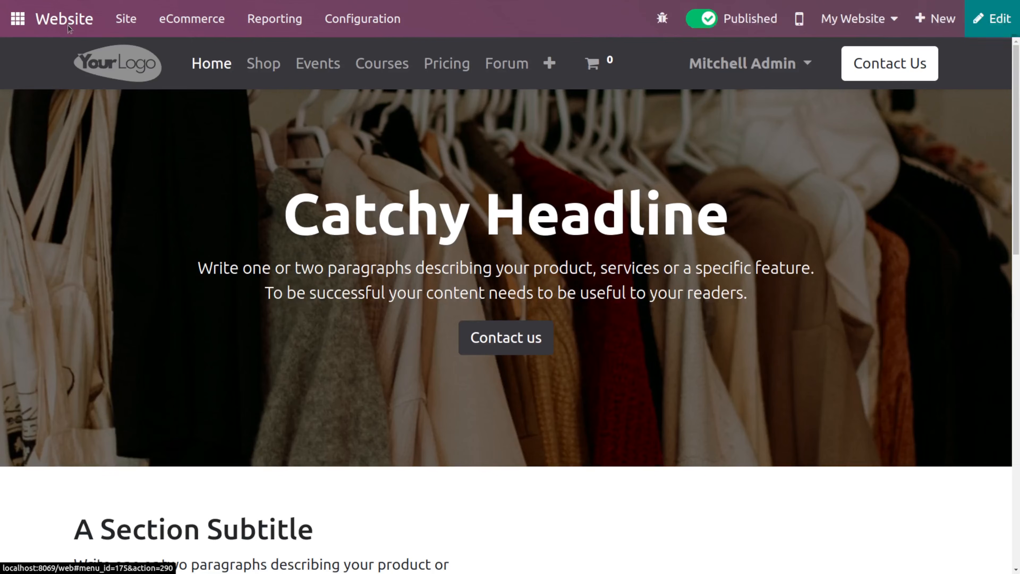
pyautogui.click(276, 62)
pyautogui.scroll(-3, 626, 365)
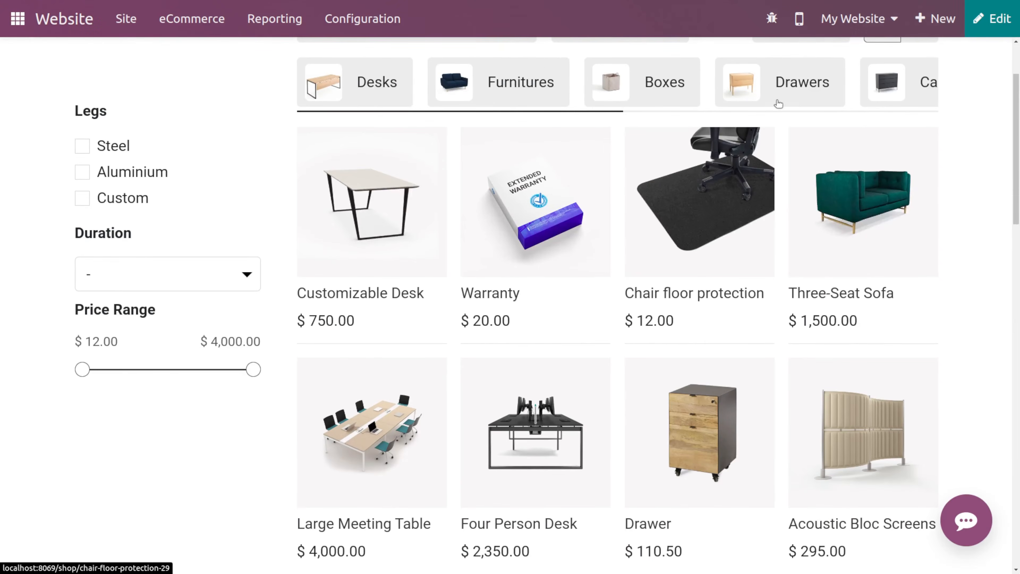
# - Return to the website homepage and log out of the admin account
pyautogui.click(837, 27)
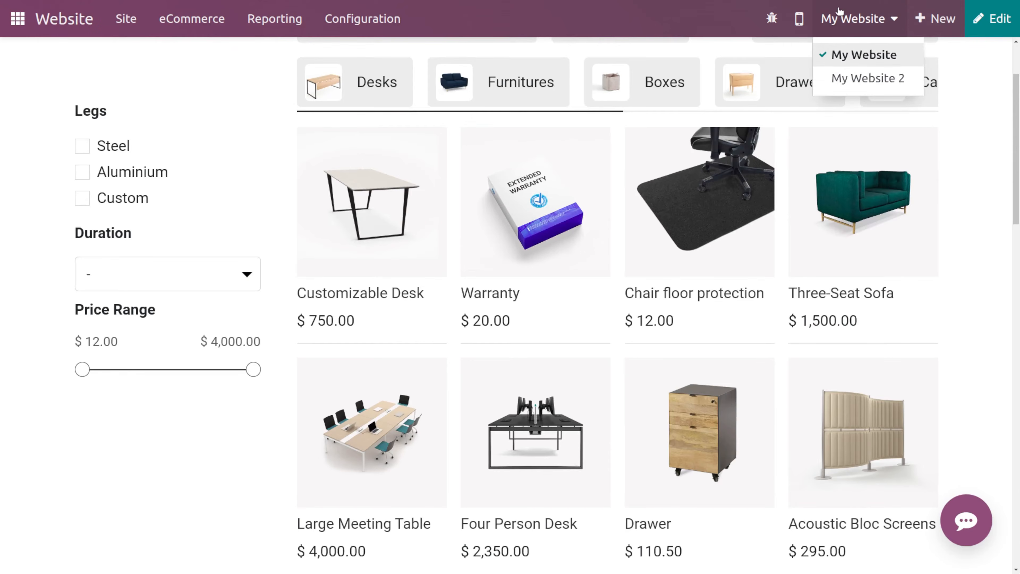
pyautogui.click(772, 18)
pyautogui.click(65, 18)
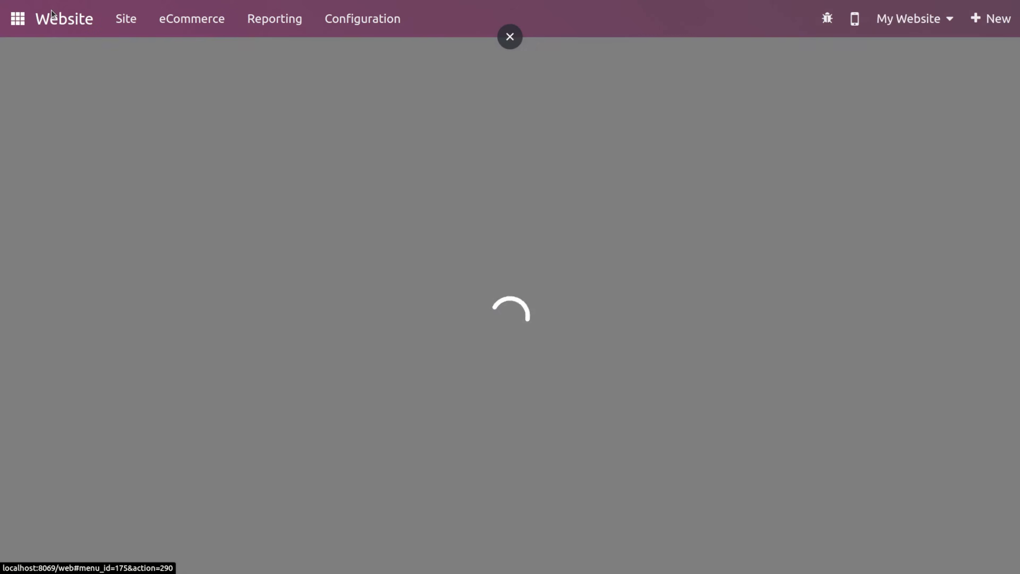
pyautogui.click(763, 72)
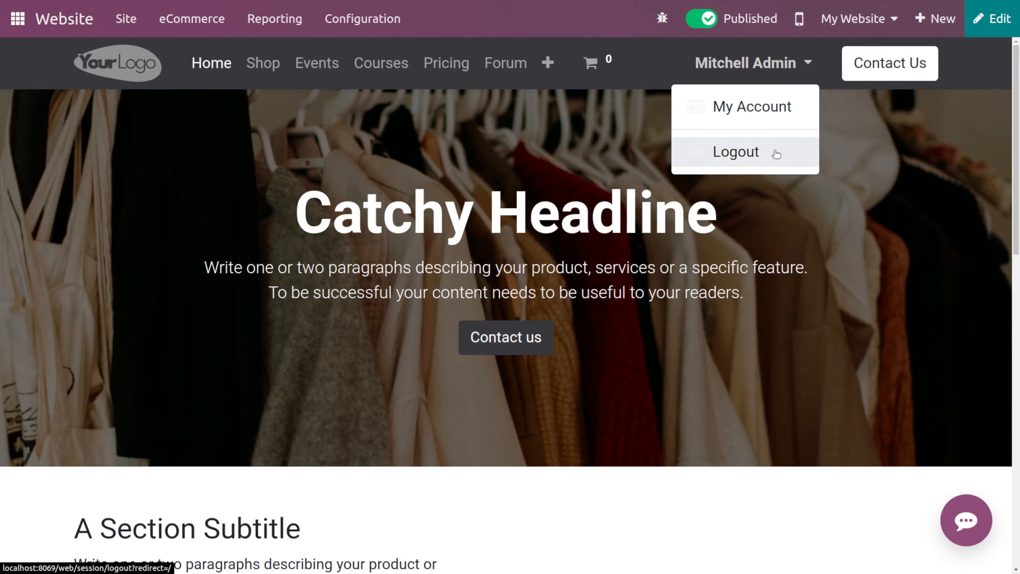
pyautogui.click(769, 148)
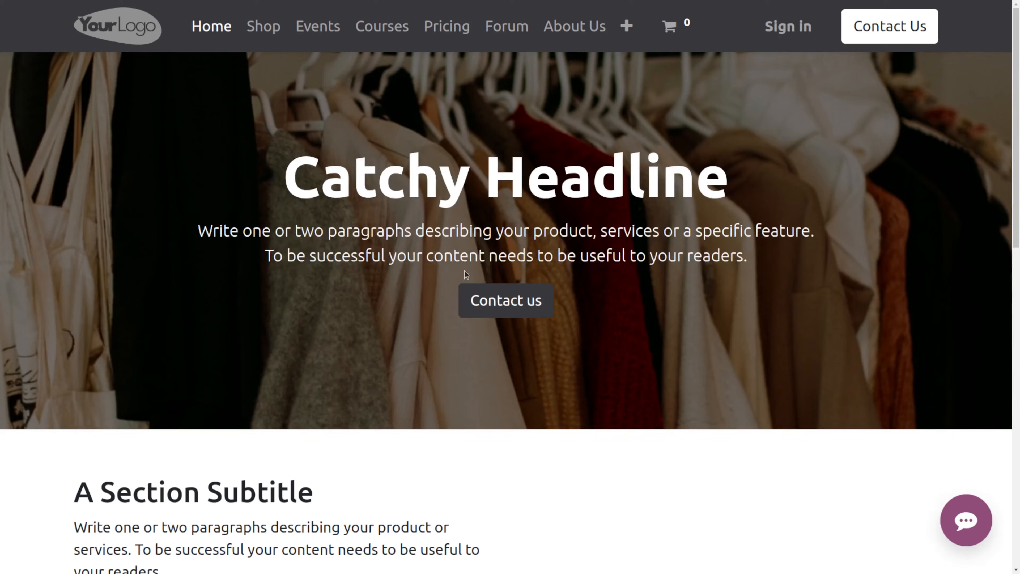
# - Sign in with the demo user's login and saved password, then open the Website app
pyautogui.click(788, 26)
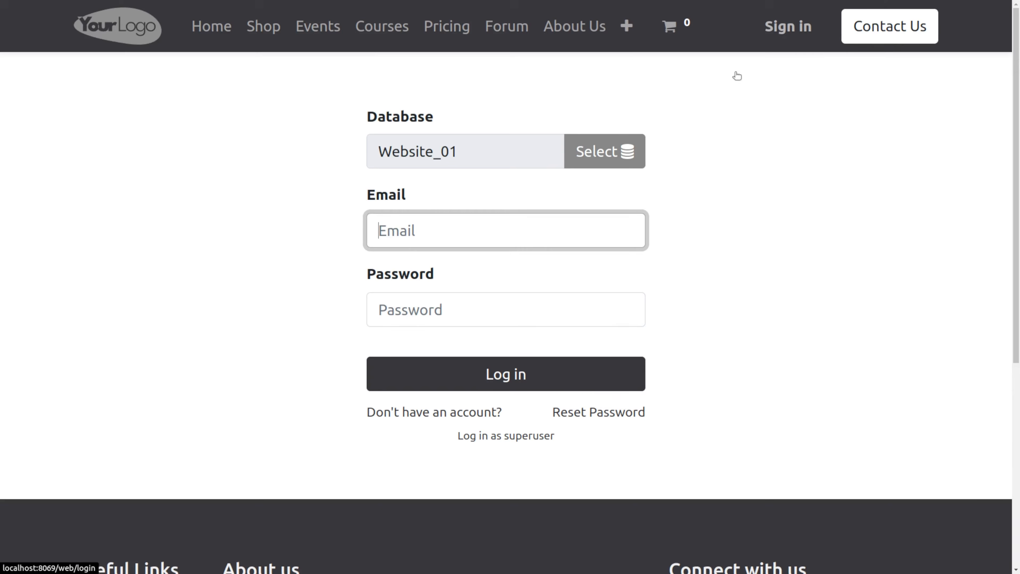
pyautogui.click(506, 233)
pyautogui.press('BackSpace')
pyautogui.write('de')
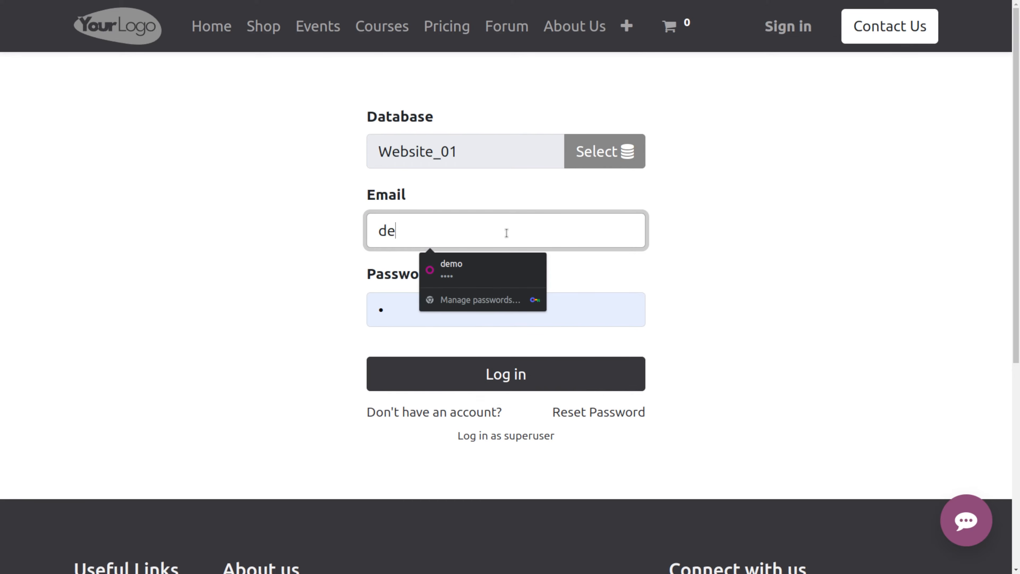
pyautogui.write('mo')
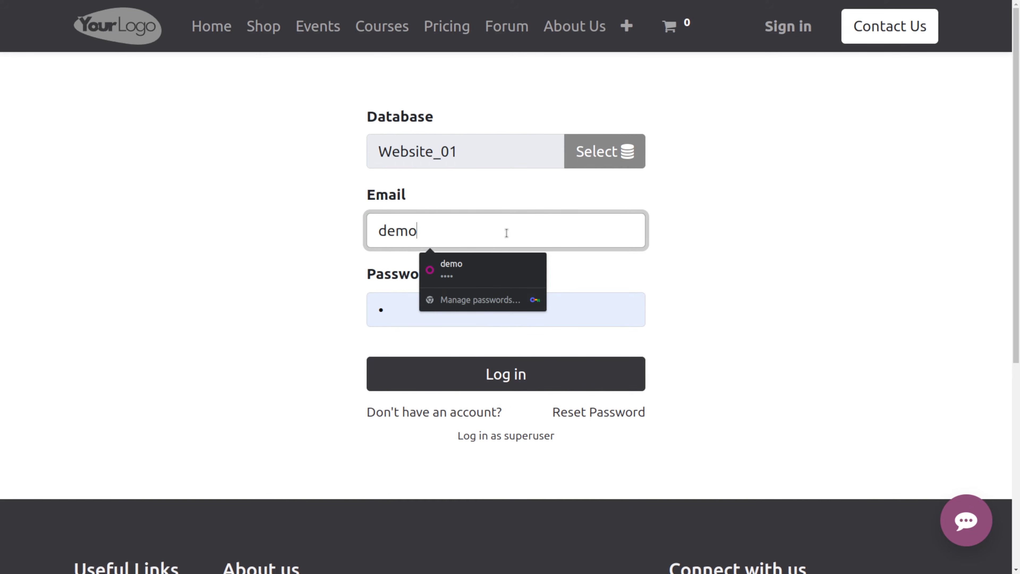
pyautogui.click(467, 277)
pyautogui.click(483, 374)
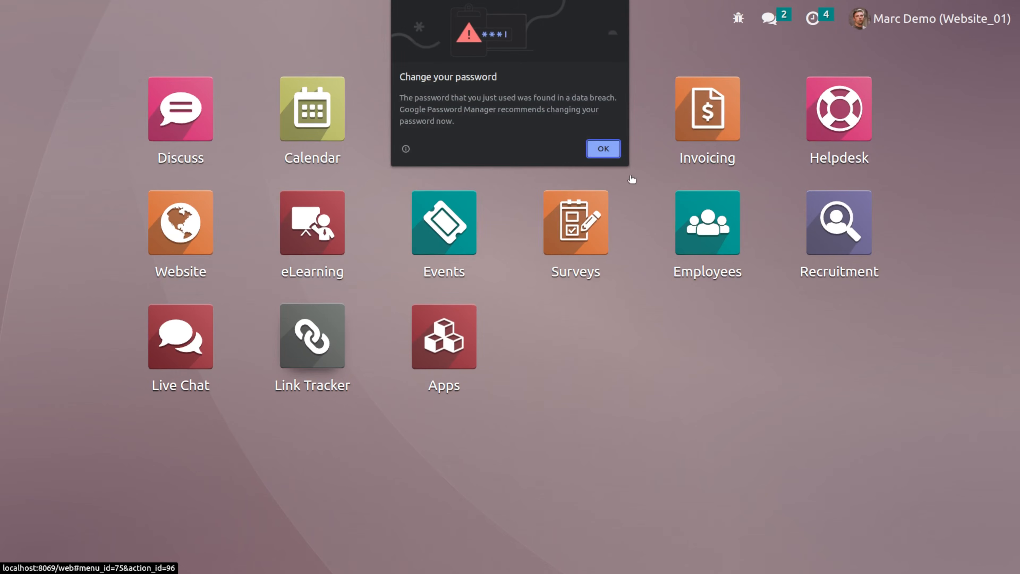
pyautogui.click(593, 149)
pyautogui.click(212, 238)
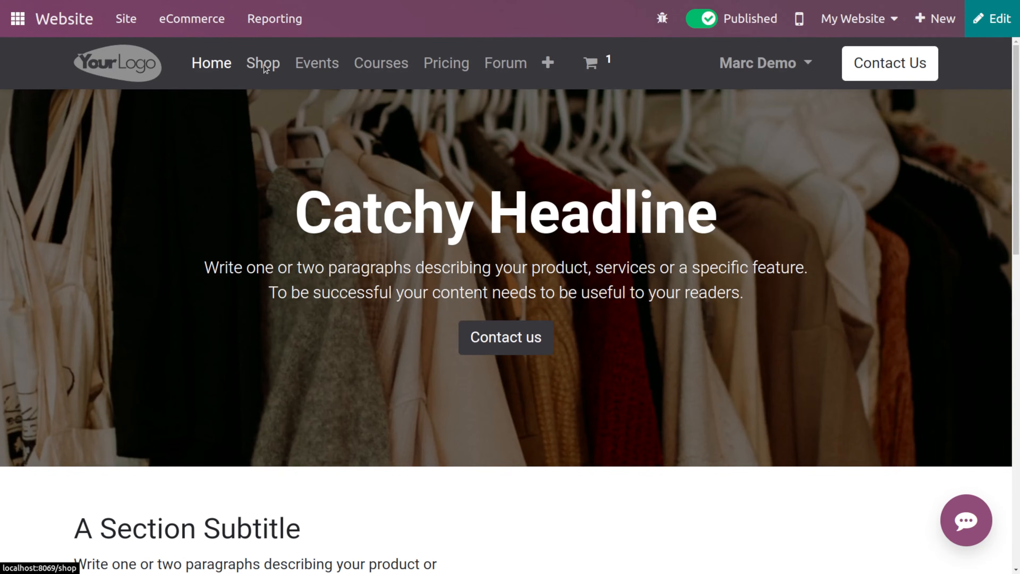
# - Open the cart from the shop and remove the Large Meeting Table from it
pyautogui.click(266, 64)
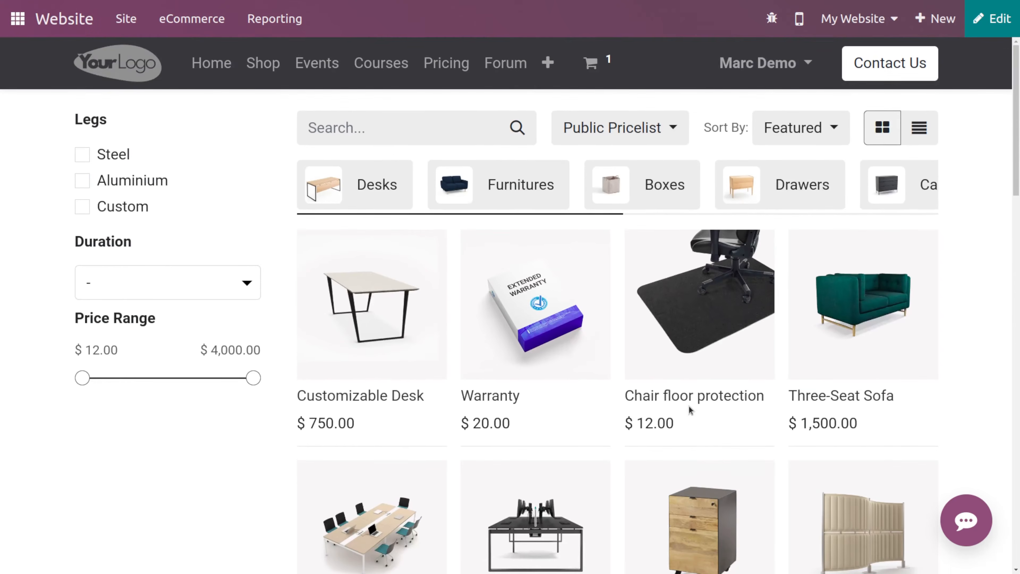
pyautogui.click(598, 80)
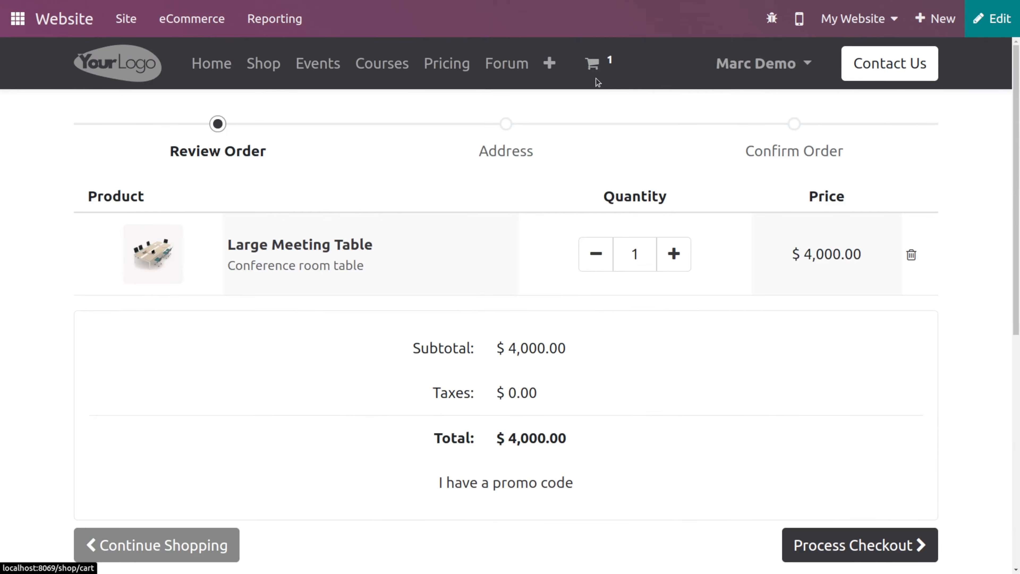
pyautogui.click(591, 254)
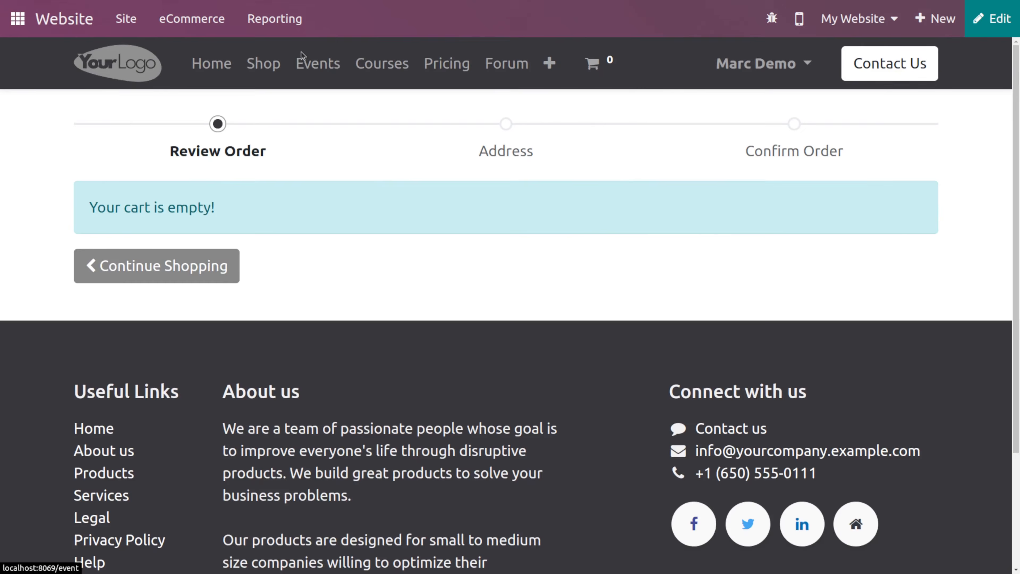
# - Add the Desk Stand with Screen from the shop to the cart and open the cart
pyautogui.click(262, 69)
pyautogui.scroll(-5, 665, 480)
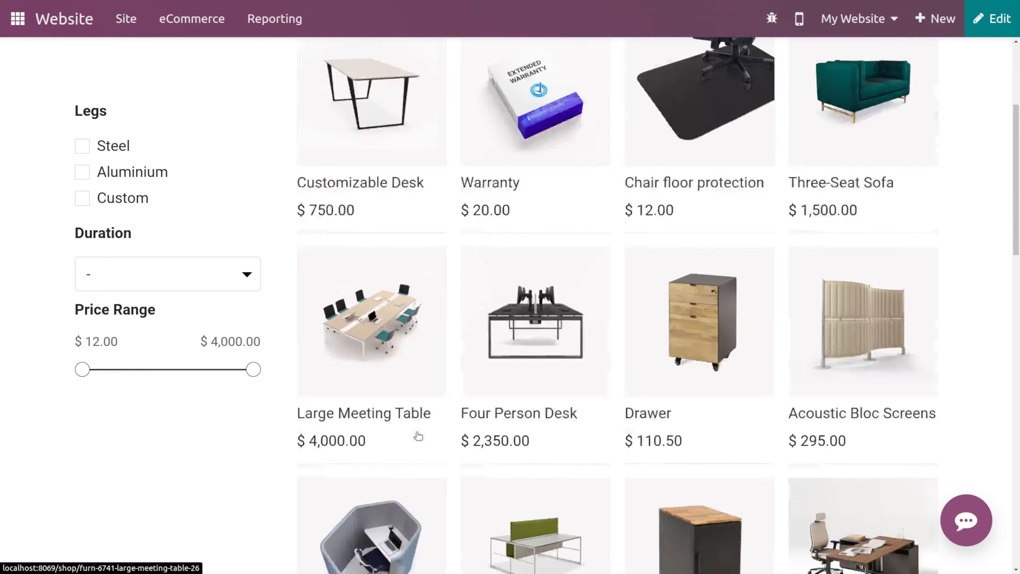
pyautogui.scroll(-1, 665, 480)
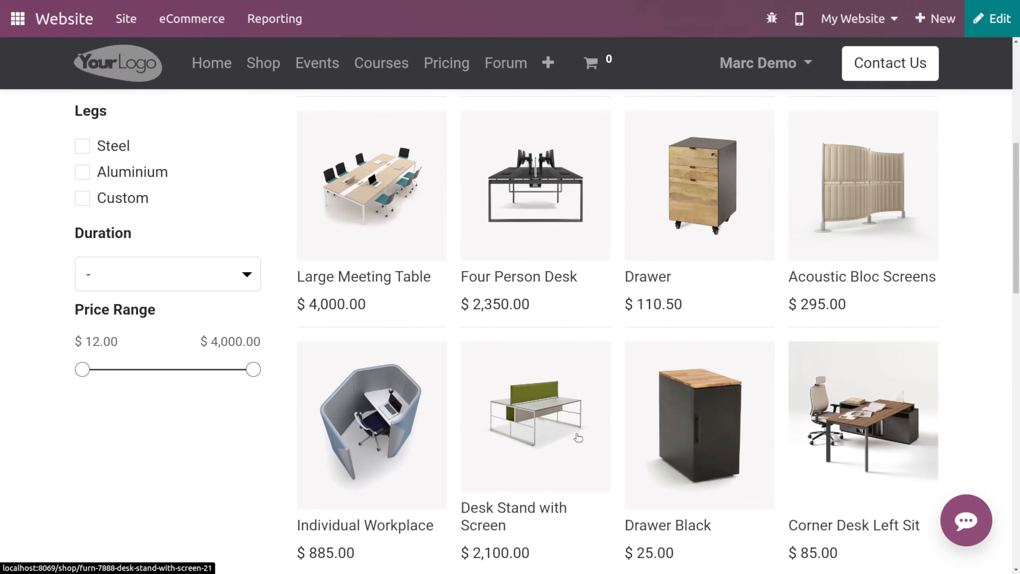
pyautogui.click(521, 459)
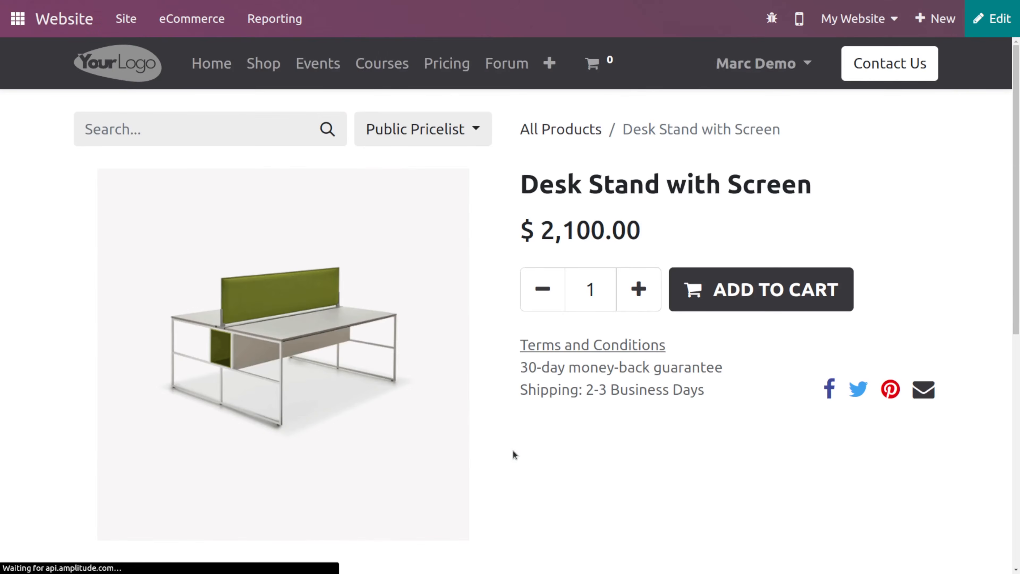
pyautogui.click(745, 295)
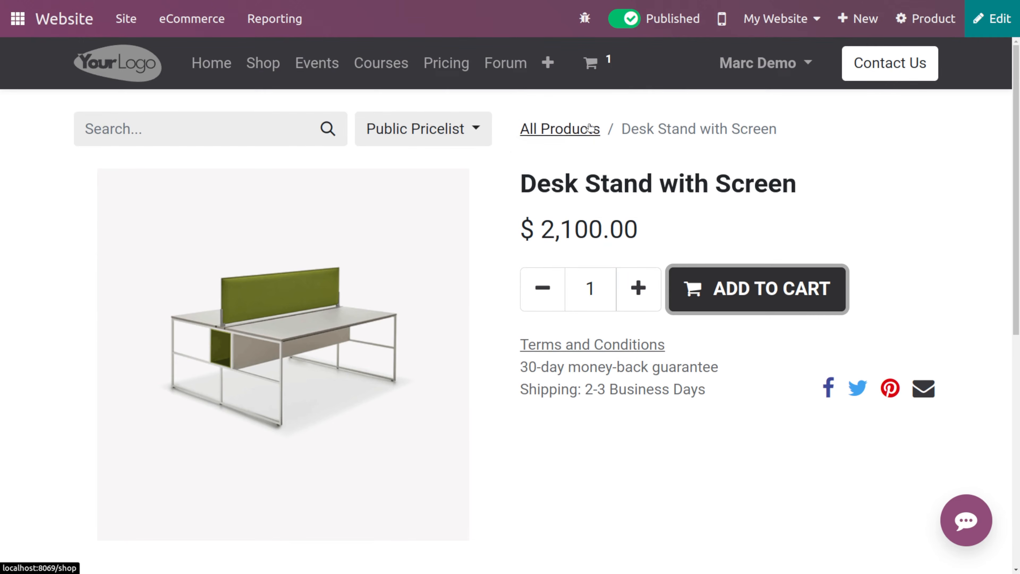
pyautogui.click(589, 72)
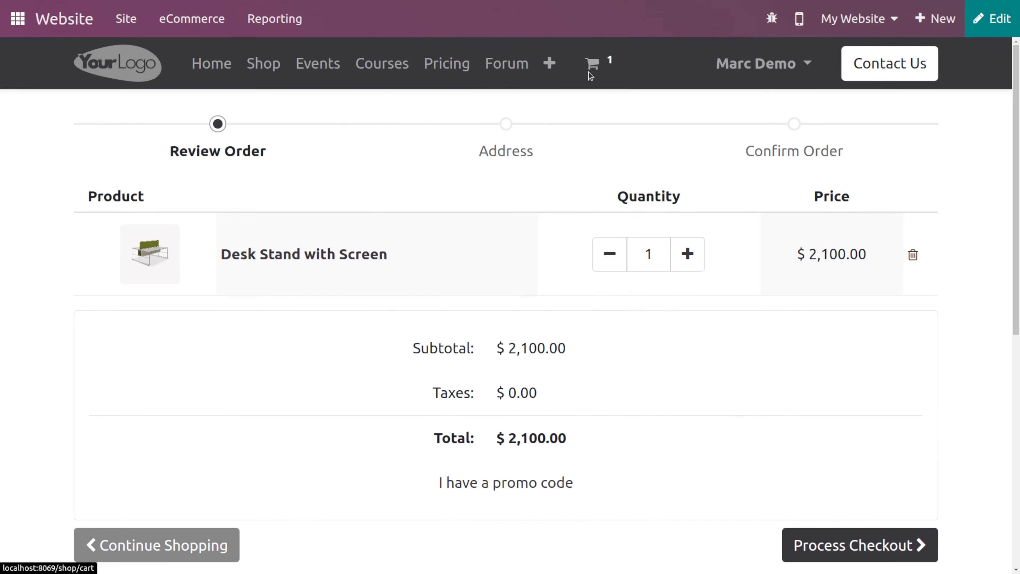
# - Log out of the demo user's account and go to the sign-in page
pyautogui.click(800, 65)
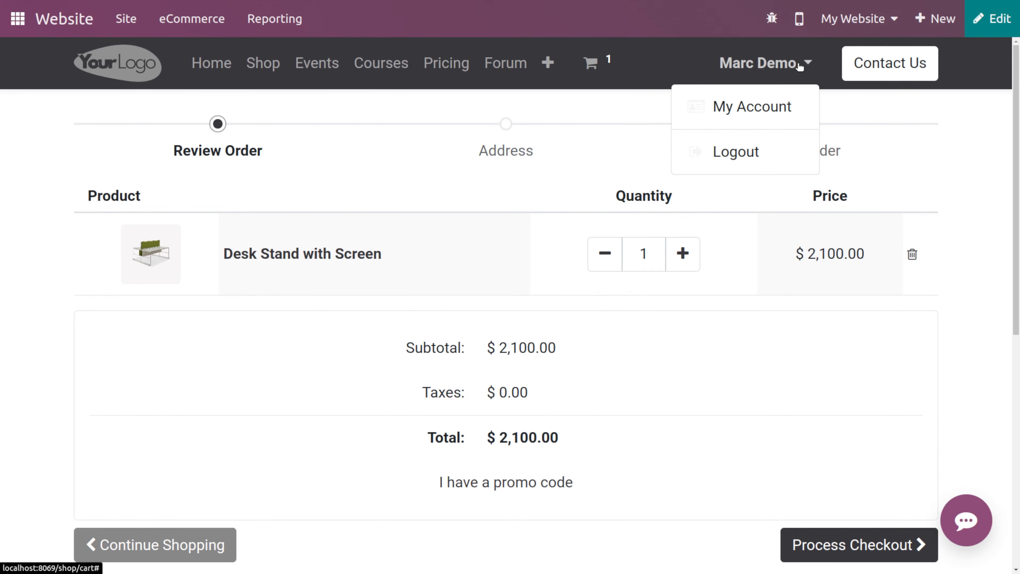
pyautogui.click(735, 151)
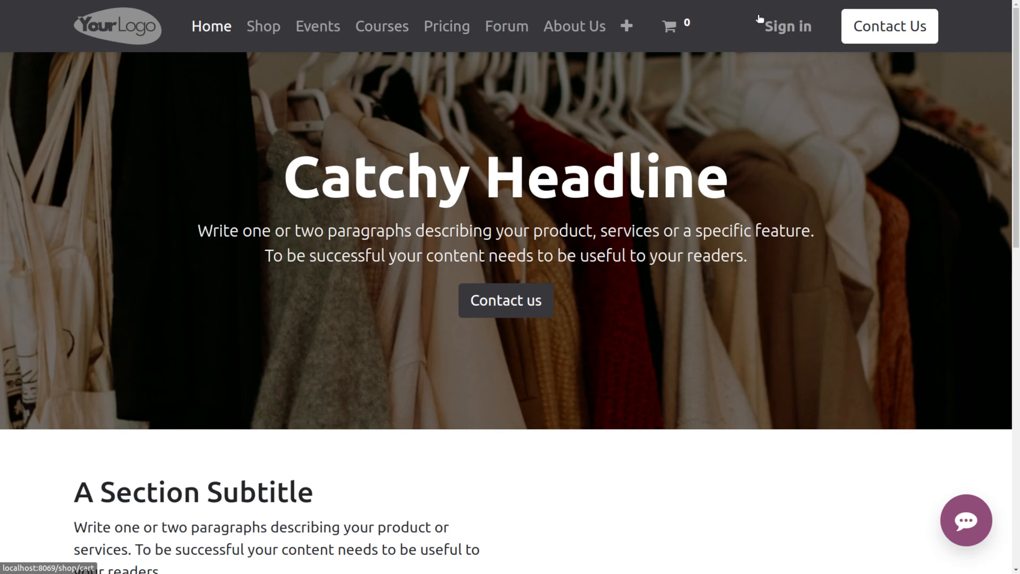
pyautogui.click(770, 26)
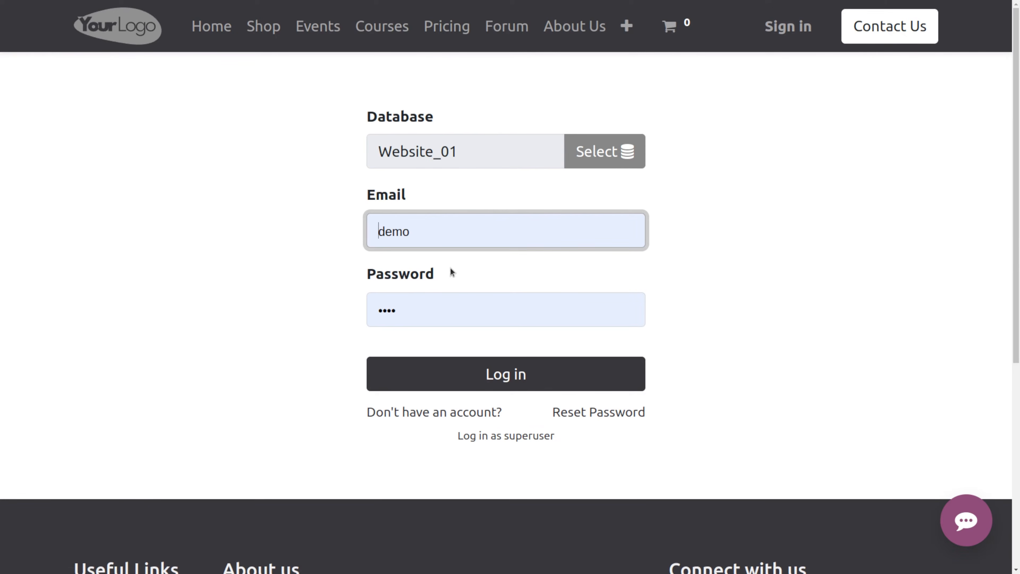
# - Clear the email field, sign in as the admin with a saved login, and open the Website app
pyautogui.click(447, 237)
pyautogui.press('BackSpace')
pyautogui.press('BackSpace')
pyautogui.press('BackSpace')
pyautogui.press('BackSpace')
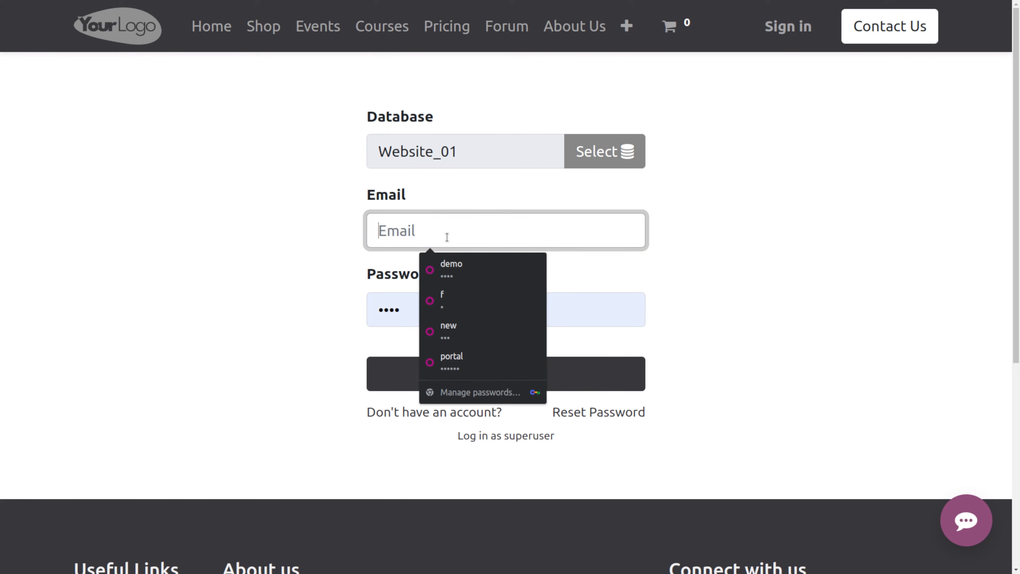
pyautogui.click(442, 300)
pyautogui.click(462, 384)
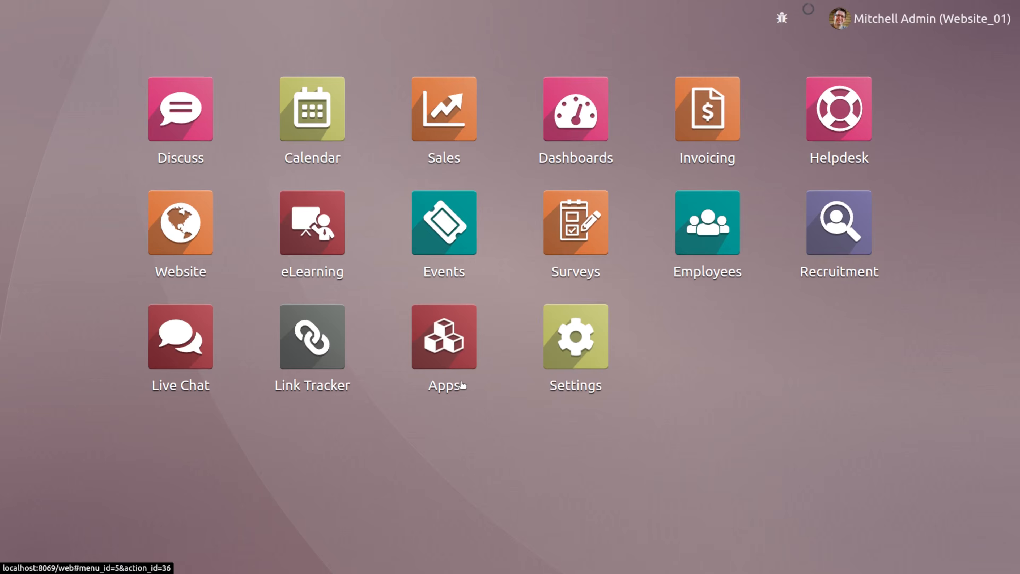
pyautogui.click(187, 229)
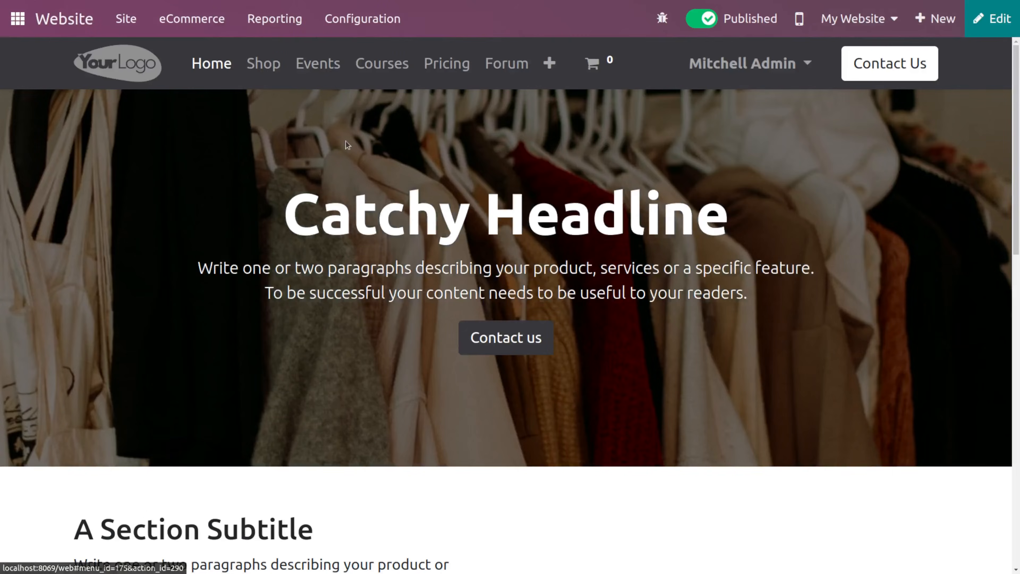
# - Open the abandoned carts list from eCommerce and open the S00052 cart
pyautogui.click(264, 64)
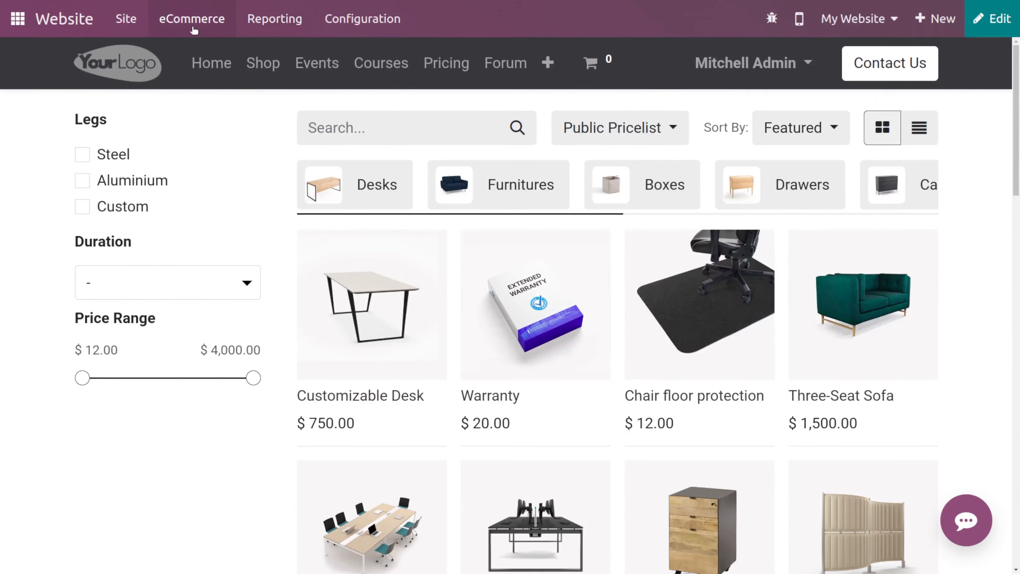
pyautogui.click(194, 30)
pyautogui.click(191, 22)
pyautogui.click(192, 22)
pyautogui.click(210, 124)
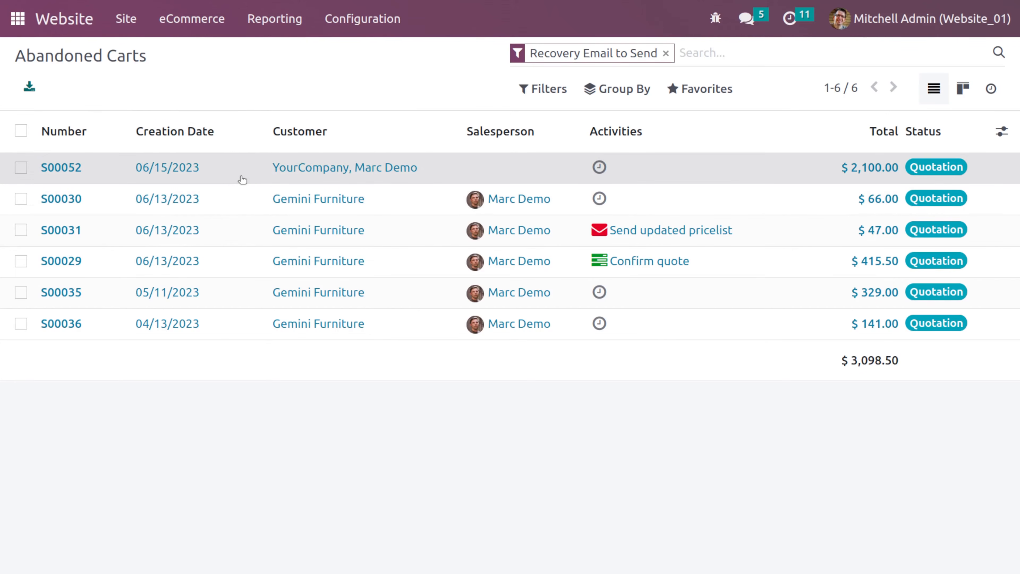
pyautogui.click(242, 180)
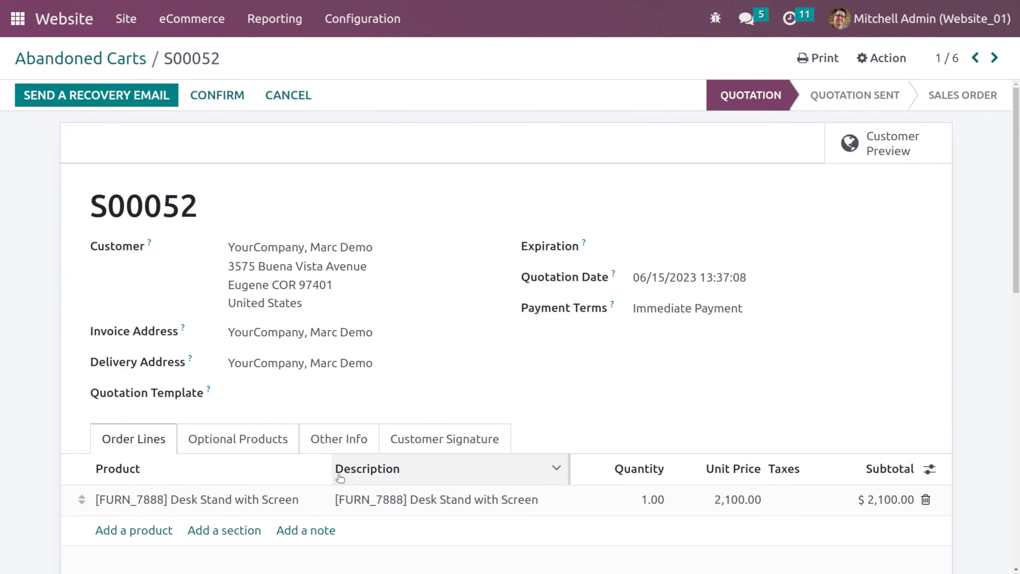
# - Examine the cart's recovery email option and the configuration menu, then return to the abandoned carts list
pyautogui.scroll(3, 263, 421)
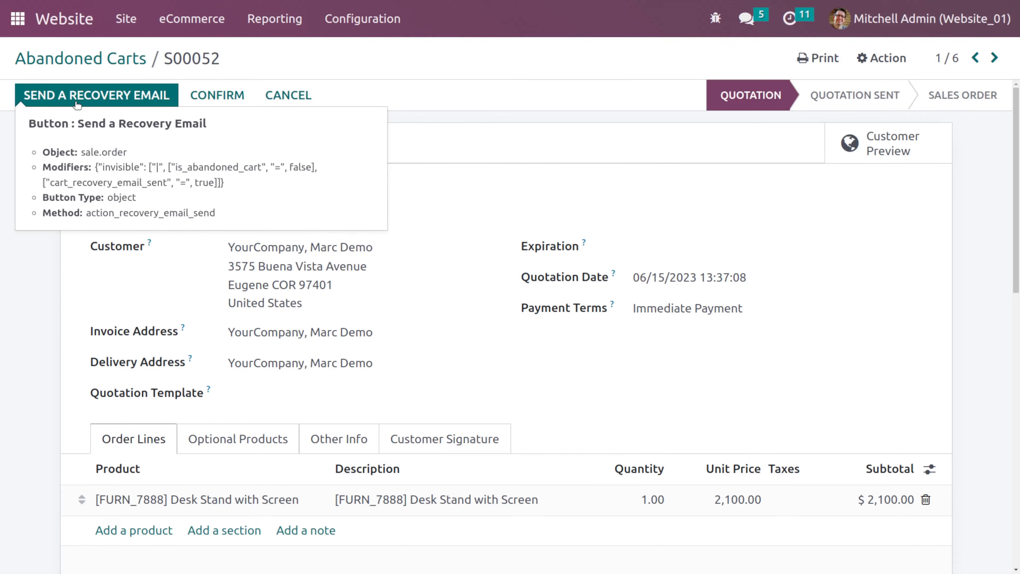
pyautogui.click(363, 24)
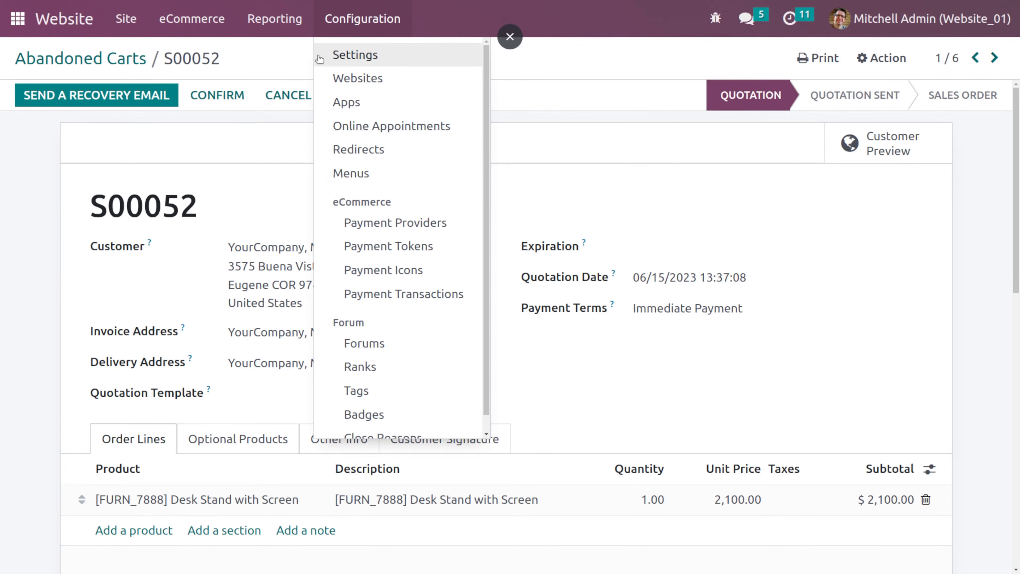
pyautogui.click(281, 151)
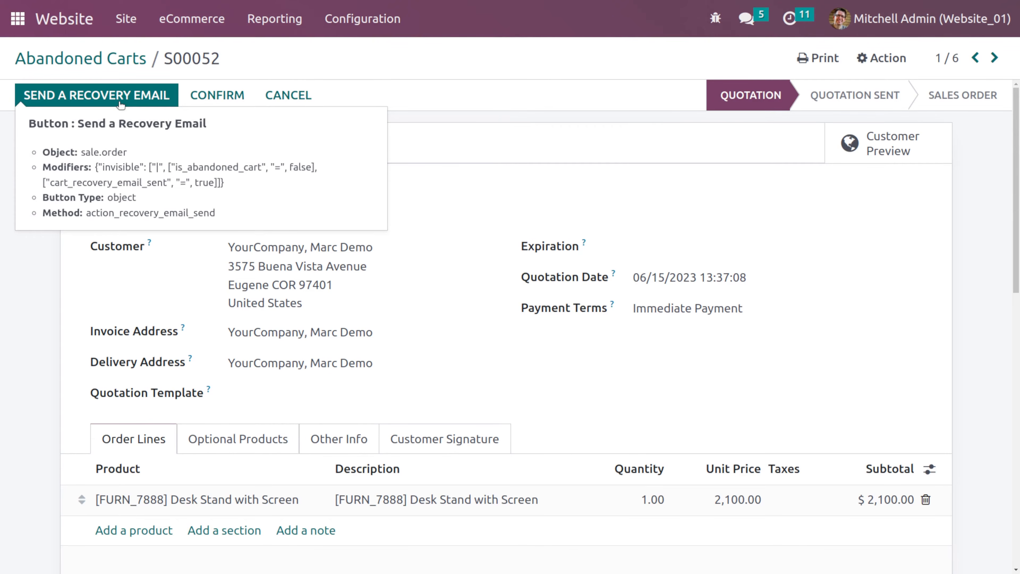
pyautogui.click(98, 61)
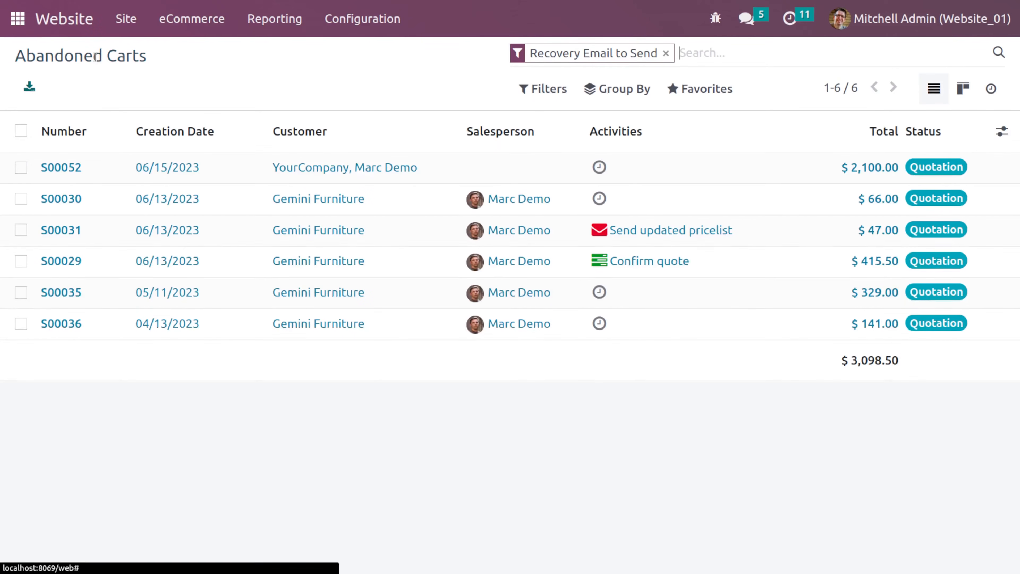
# - Browse the eCommerce customers list, then open the eCommerce products list
pyautogui.click(187, 19)
pyautogui.click(211, 148)
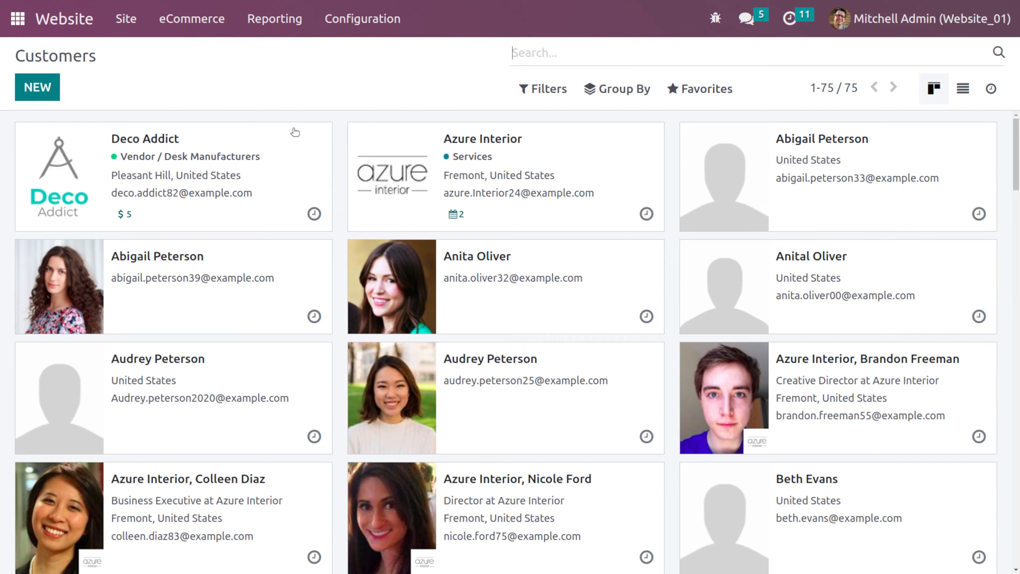
pyautogui.click(198, 18)
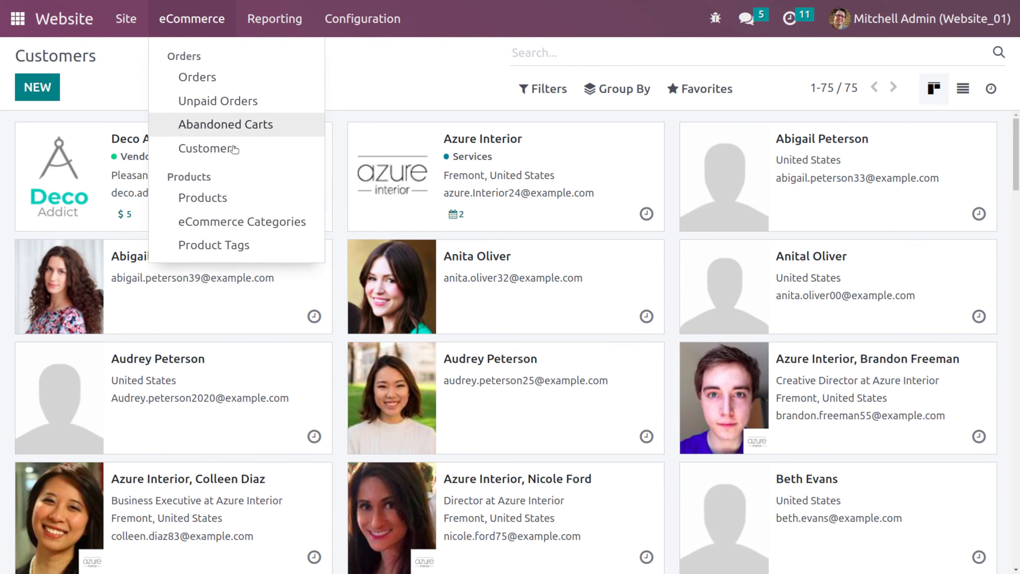
pyautogui.click(247, 196)
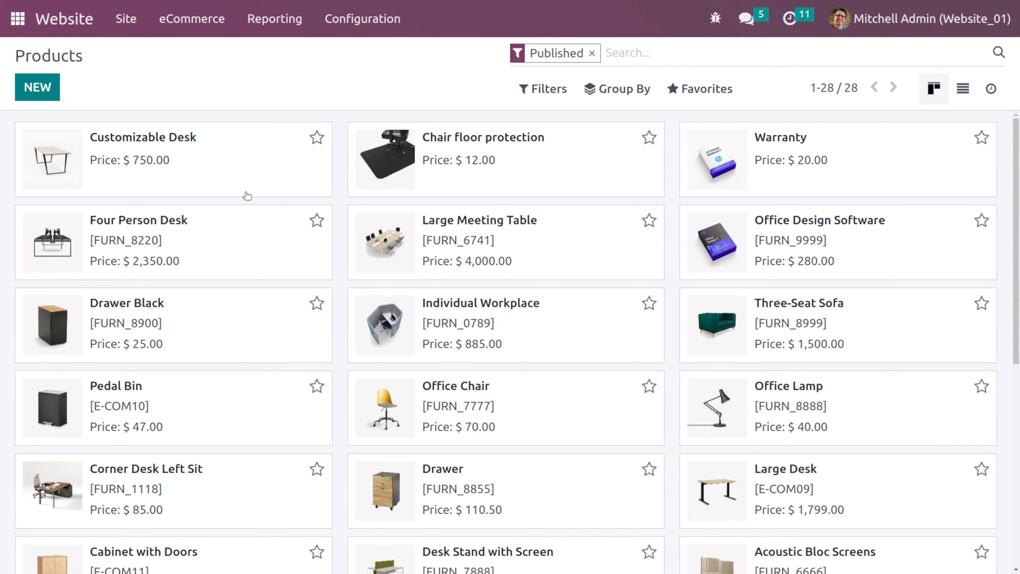
# - Create a new product named Gents Pants and save it
pyautogui.click(52, 85)
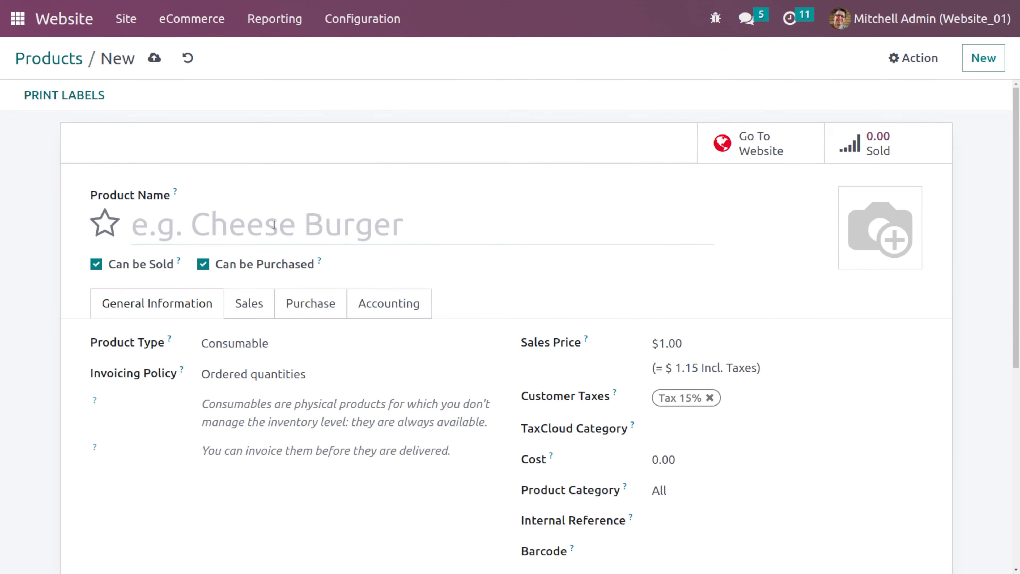
pyautogui.write('G')
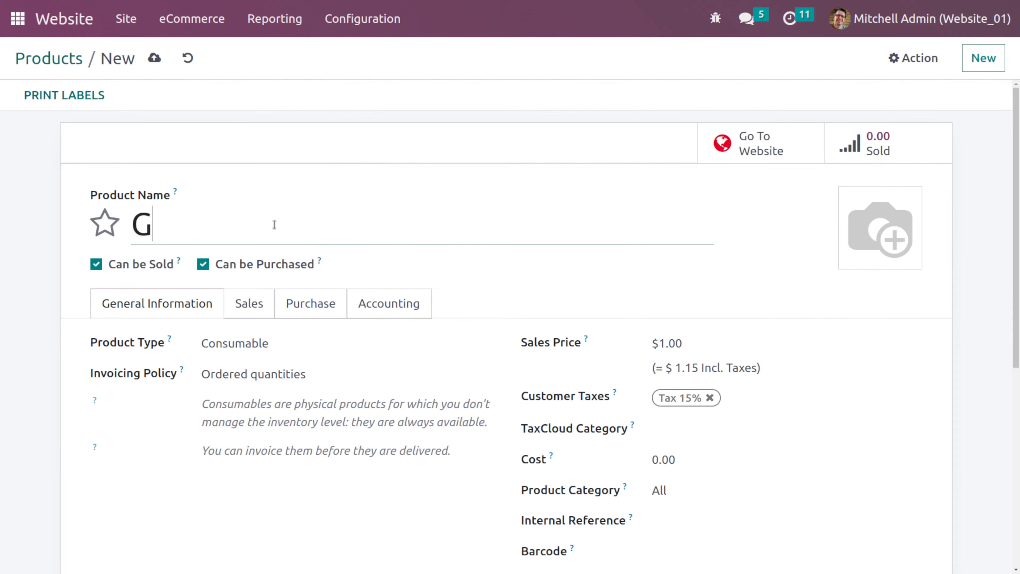
pyautogui.write('ents ')
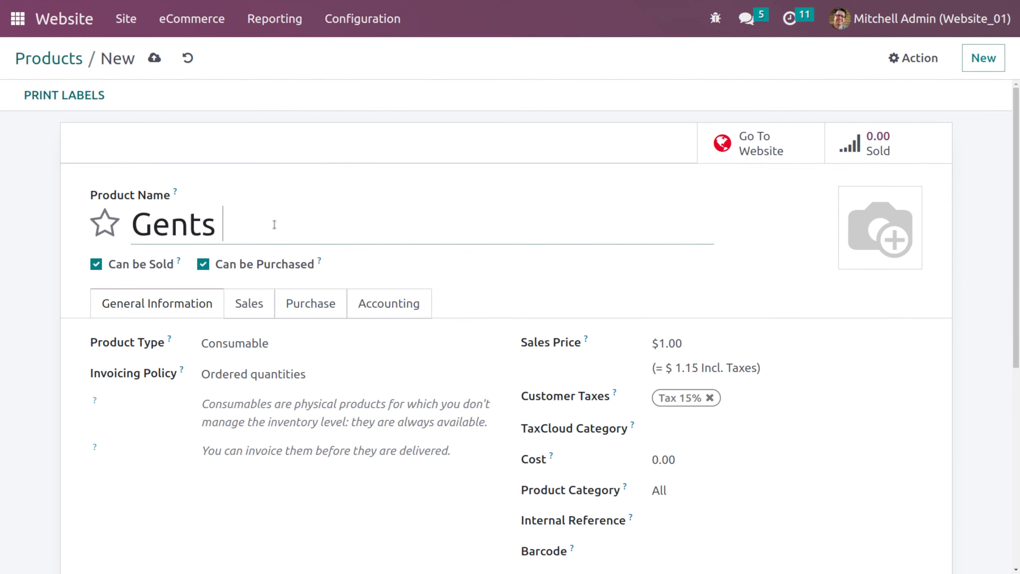
pyautogui.write('Pants')
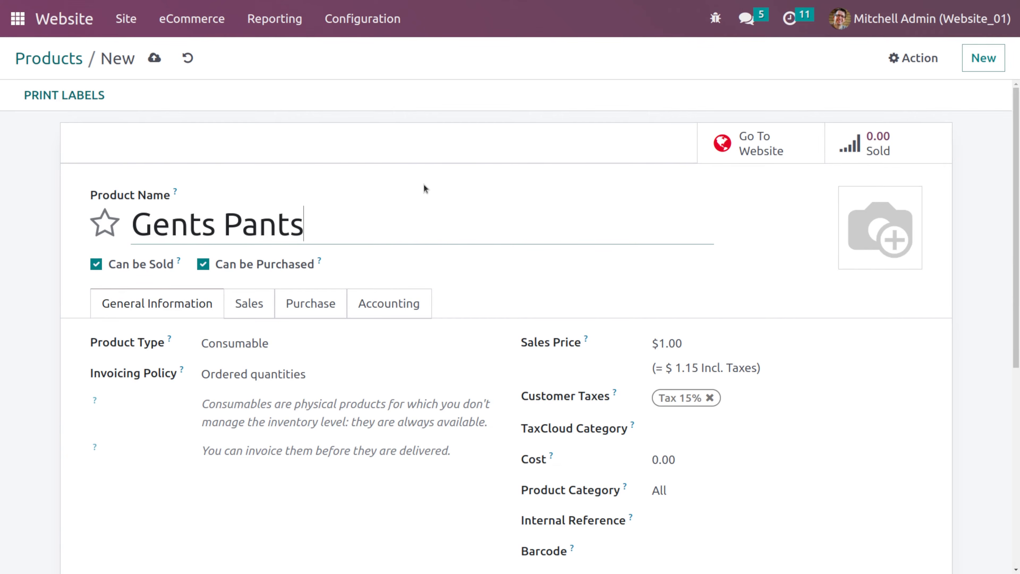
pyautogui.click(155, 59)
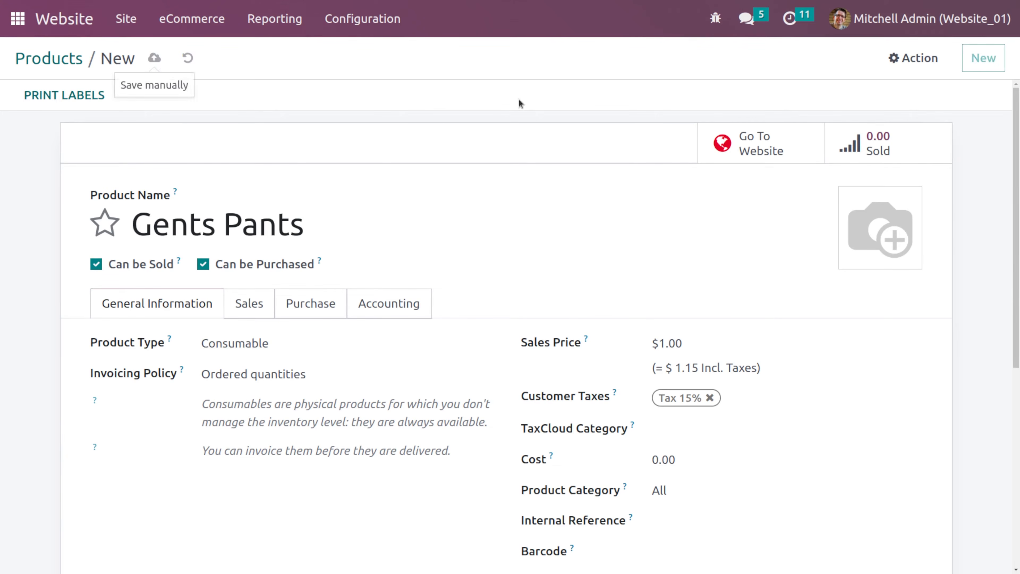
# - Open the Gents Pants page on the website and publish it
pyautogui.click(762, 144)
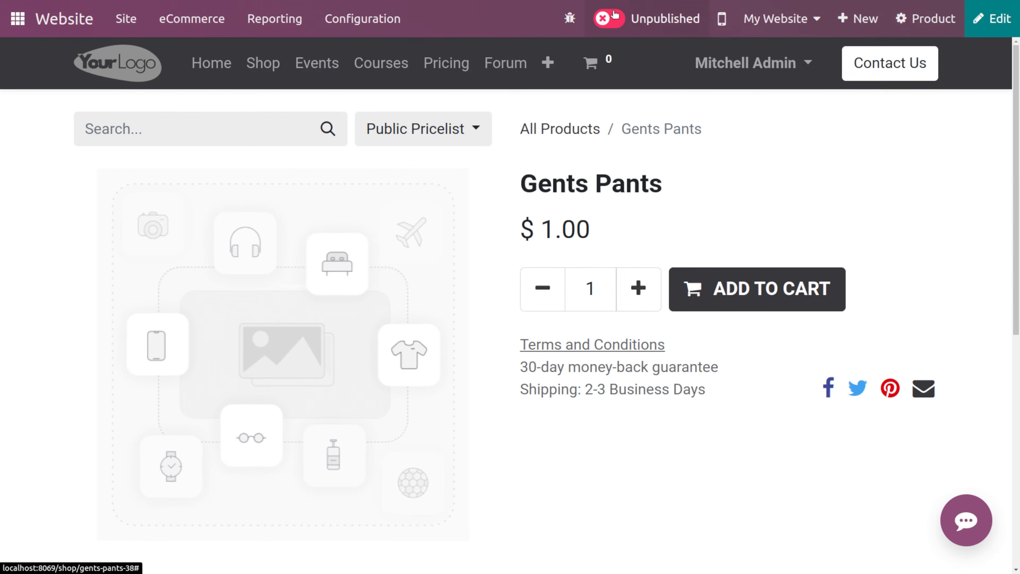
pyautogui.click(614, 17)
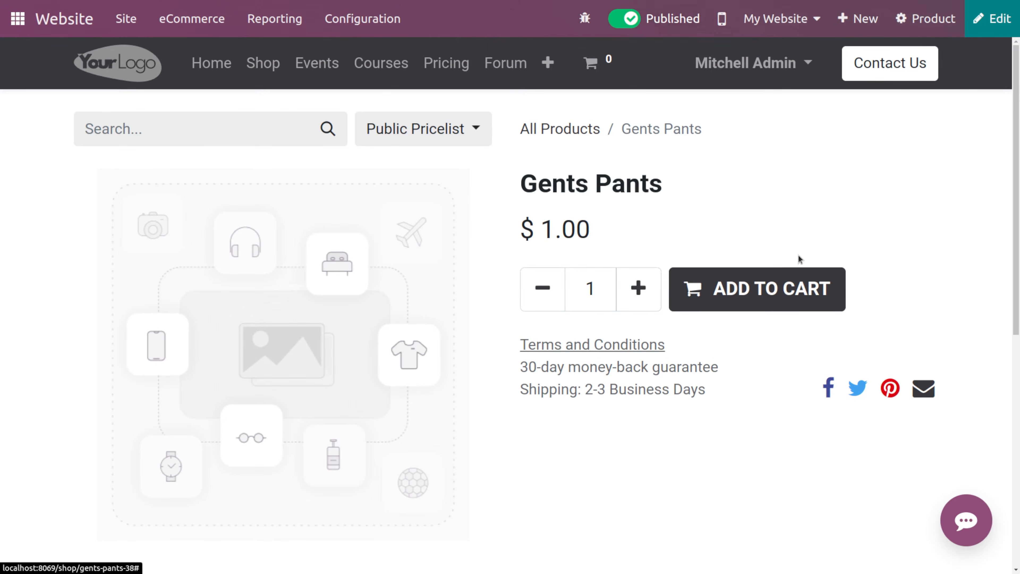
# - Open the product page in the website editor to examine the price and image blocks, then save
pyautogui.click(992, 18)
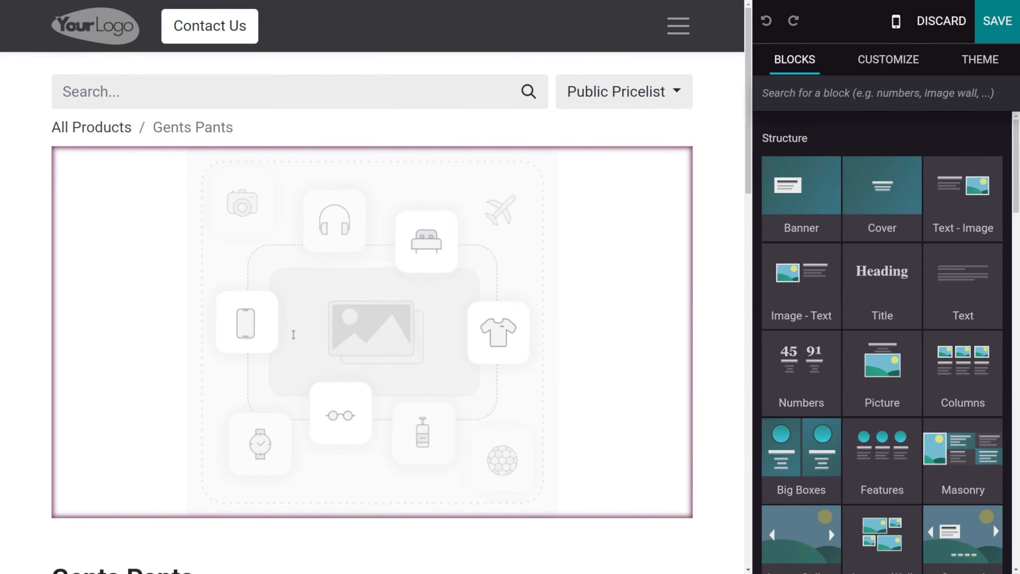
pyautogui.scroll(-8, 385, 372)
pyautogui.scroll(2, 385, 374)
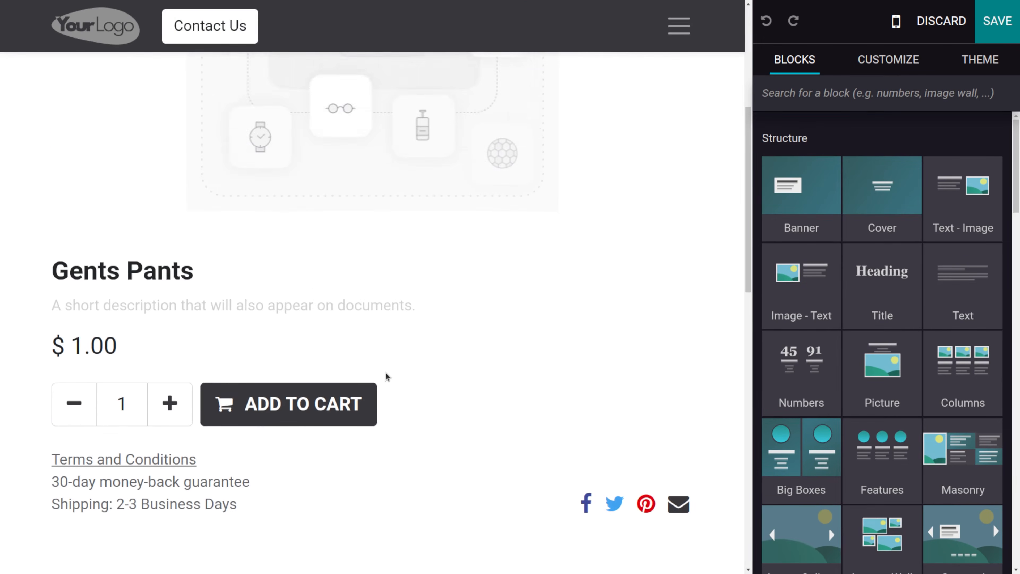
pyautogui.doubleClick(86, 348)
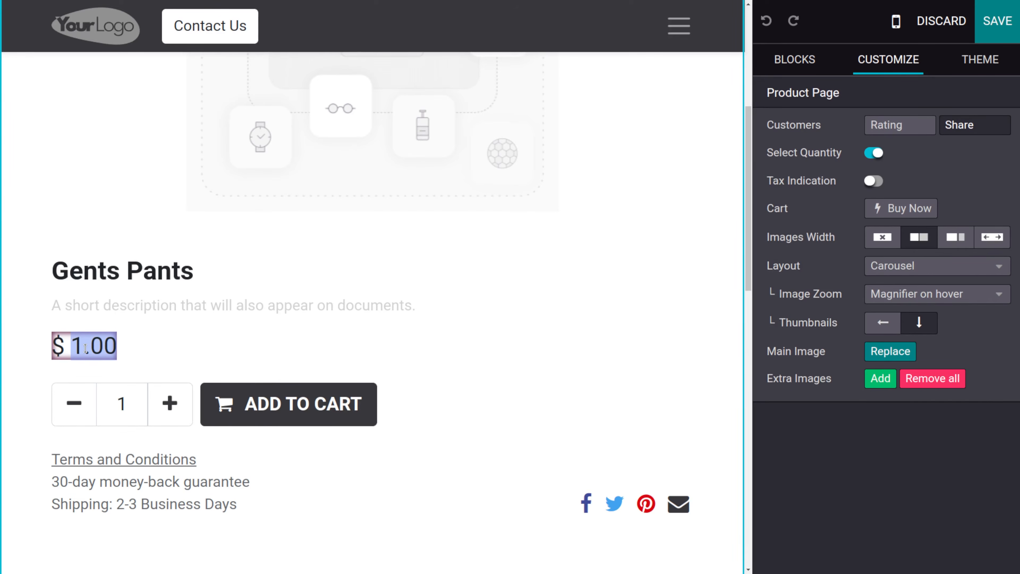
pyautogui.scroll(-1, 278, 417)
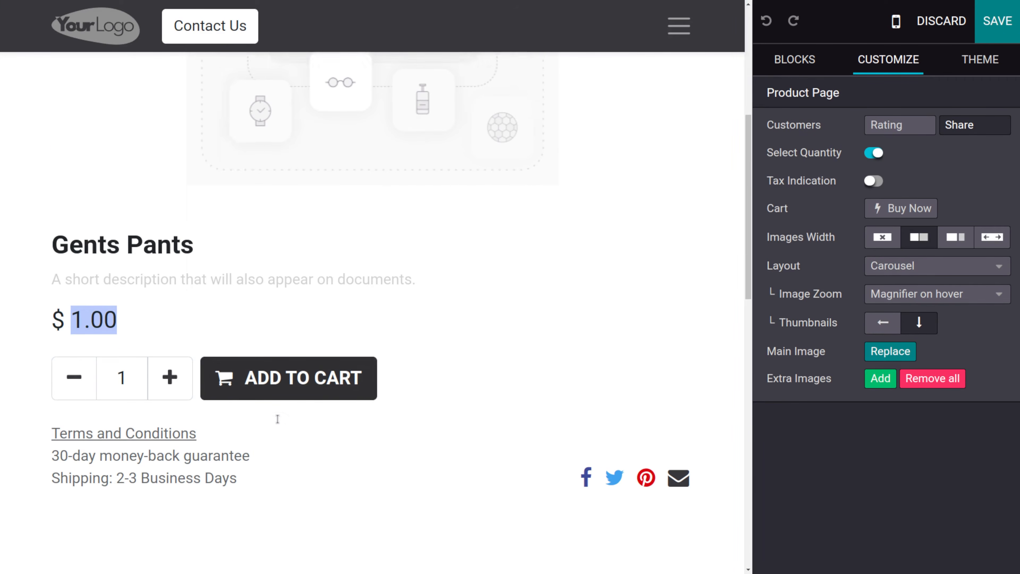
pyautogui.scroll(8, 303, 326)
pyautogui.click(303, 326)
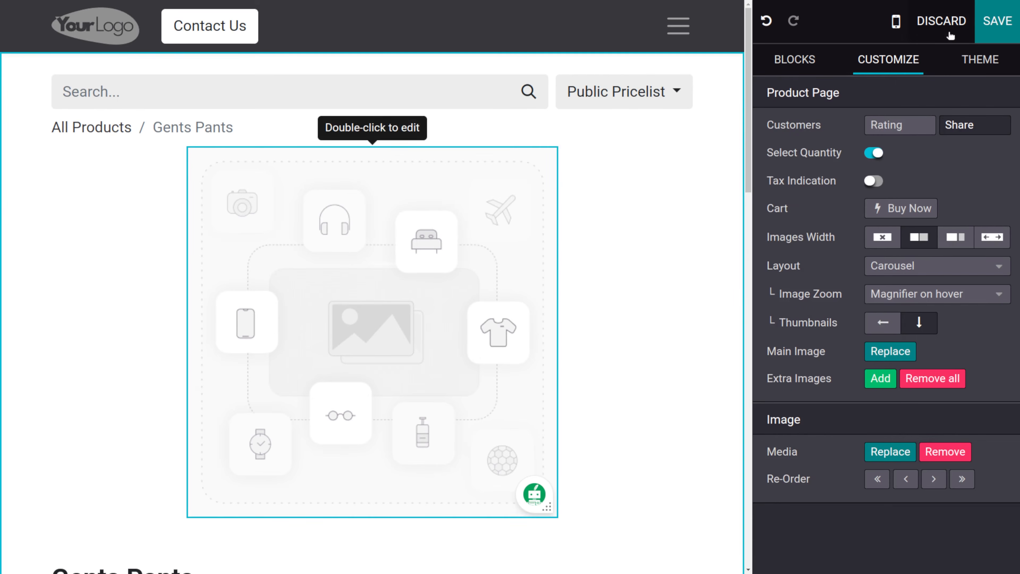
pyautogui.click(999, 27)
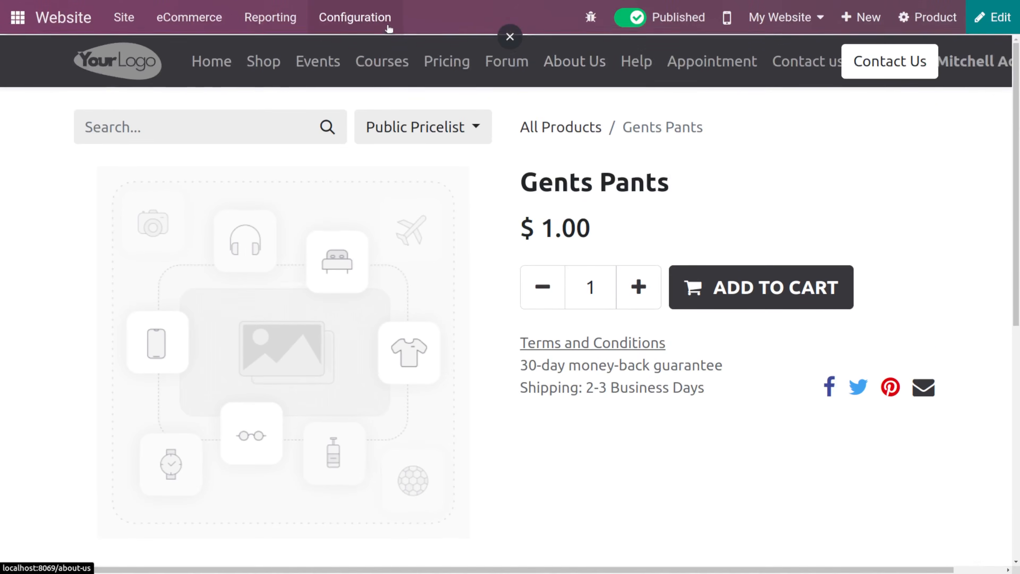
# - Create and save a new eCommerce category named Clothes
pyautogui.click(174, 26)
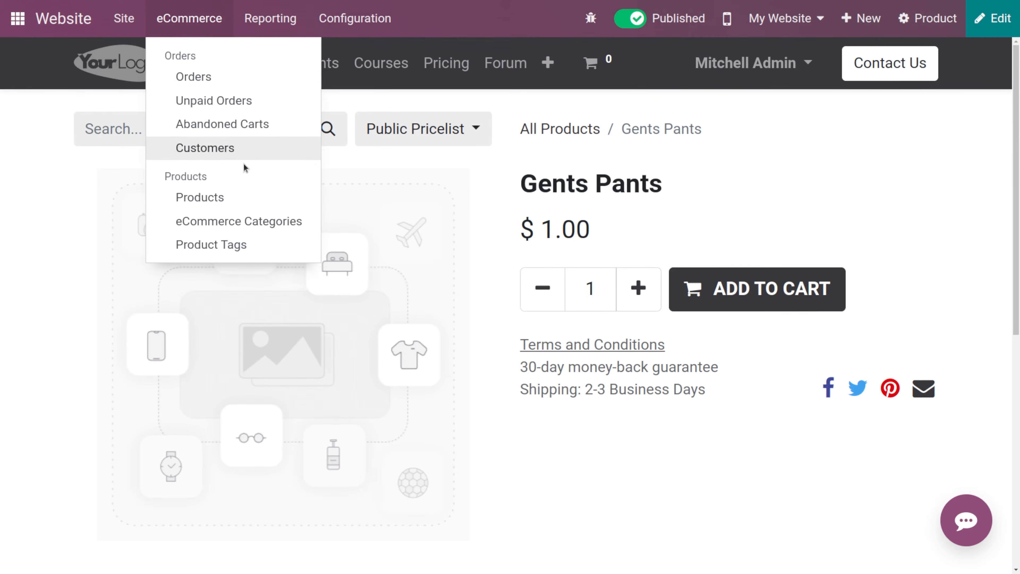
pyautogui.click(247, 221)
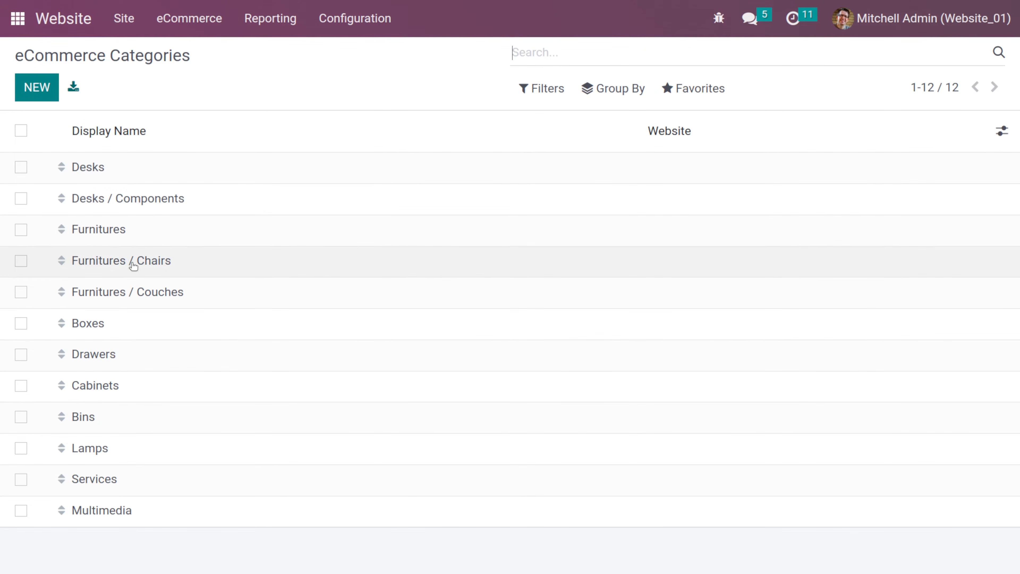
pyautogui.click(33, 86)
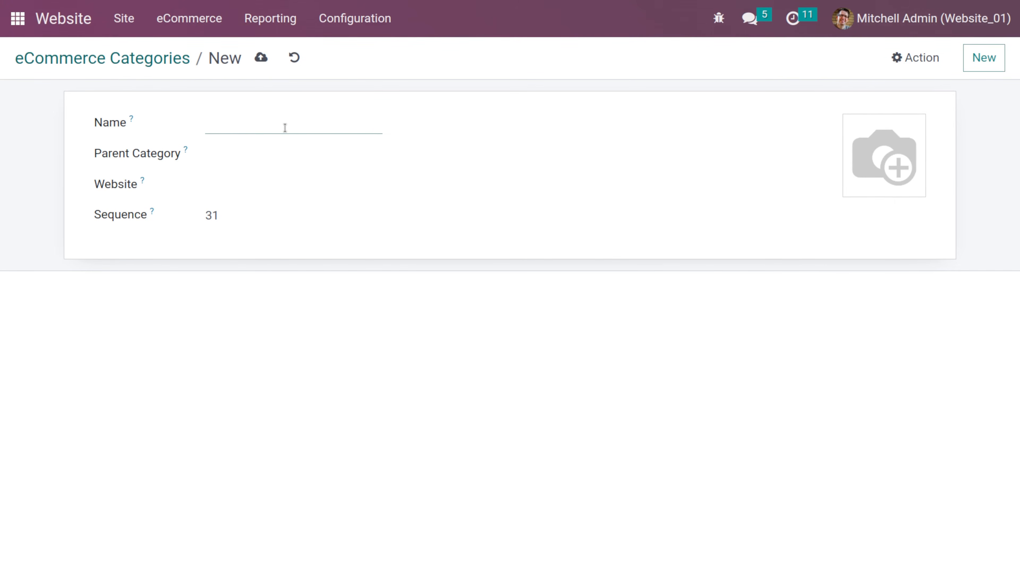
pyautogui.write('Clothes')
pyautogui.click(254, 158)
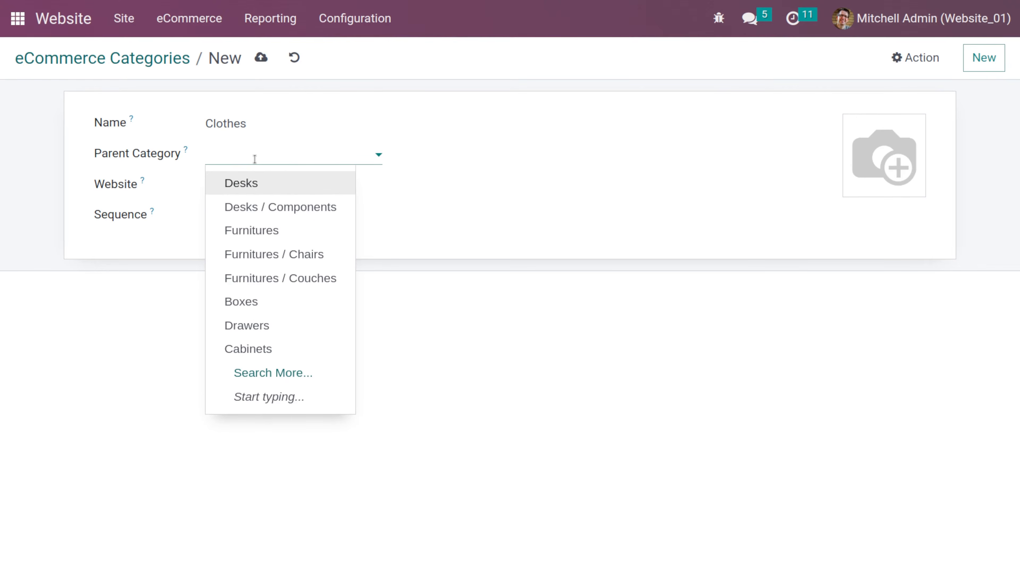
pyautogui.click(383, 189)
pyautogui.click(281, 195)
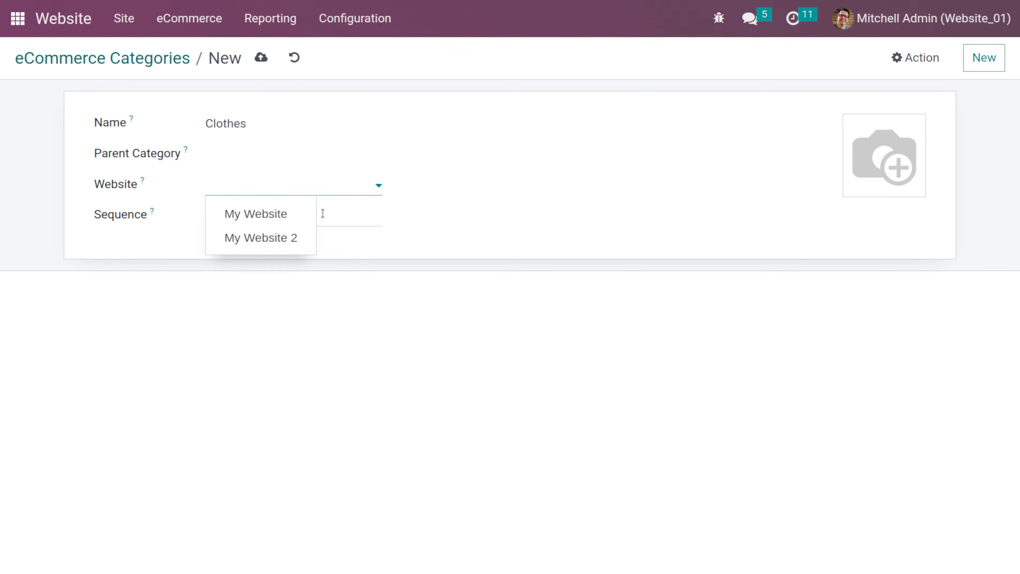
pyautogui.click(353, 218)
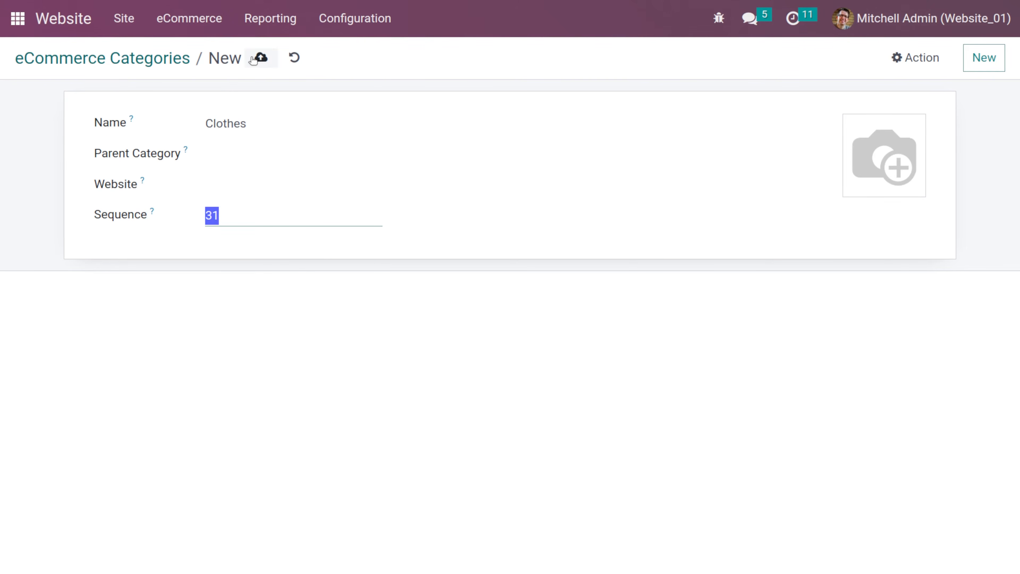
pyautogui.click(262, 57)
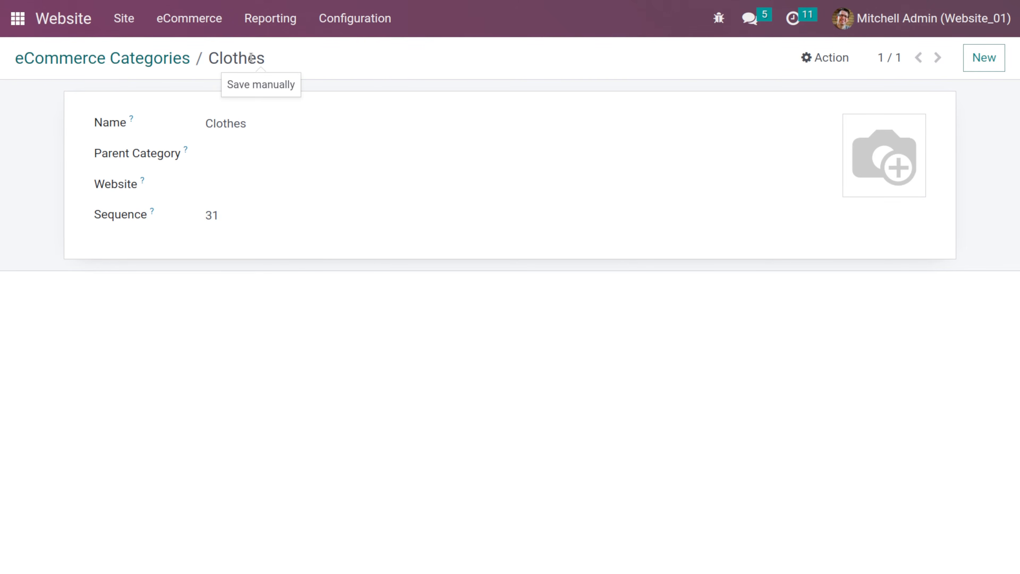
# - Open the shop page and scroll through the category bar to find the Clothes category
pyautogui.click(162, 61)
pyautogui.click(82, 18)
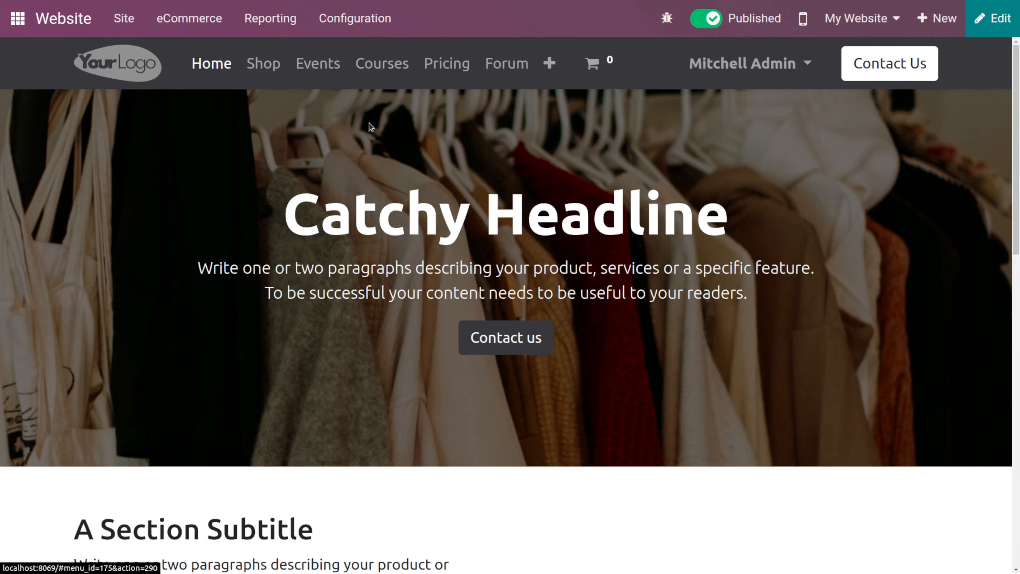
pyautogui.click(263, 65)
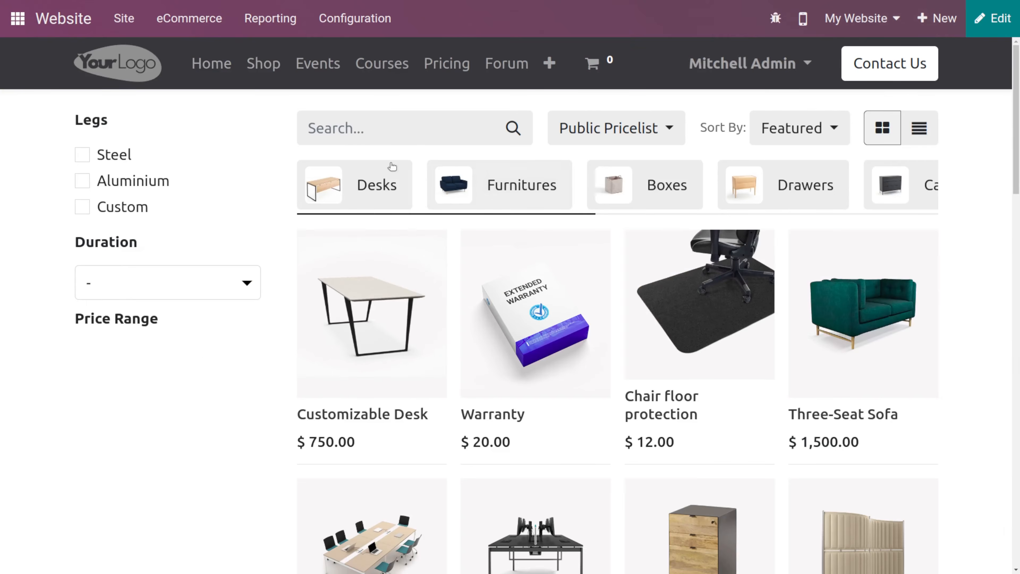
pyautogui.hscroll(10, 430, 195)
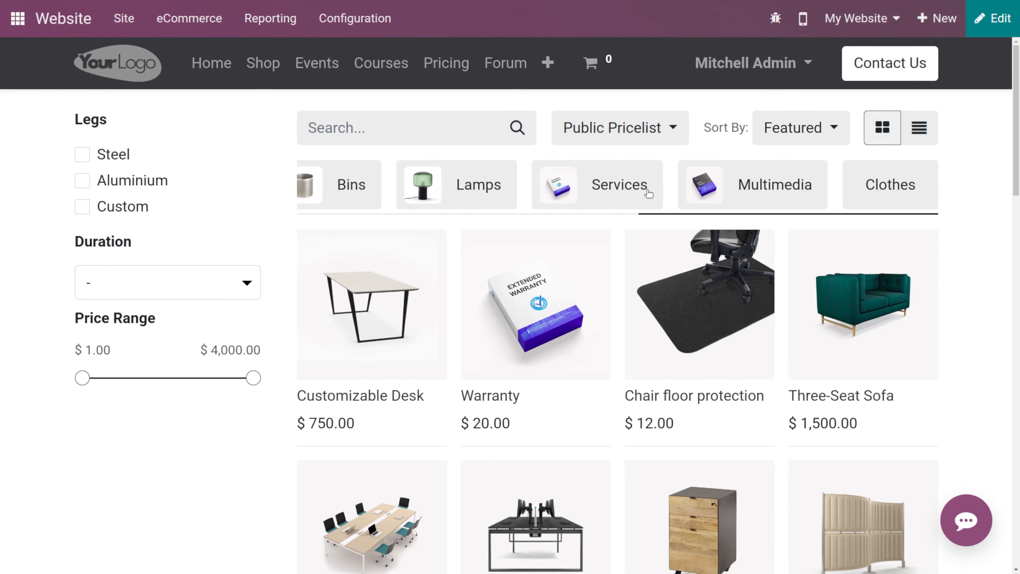
pyautogui.hscroll(-5, 573, 189)
pyautogui.hscroll(5, 573, 189)
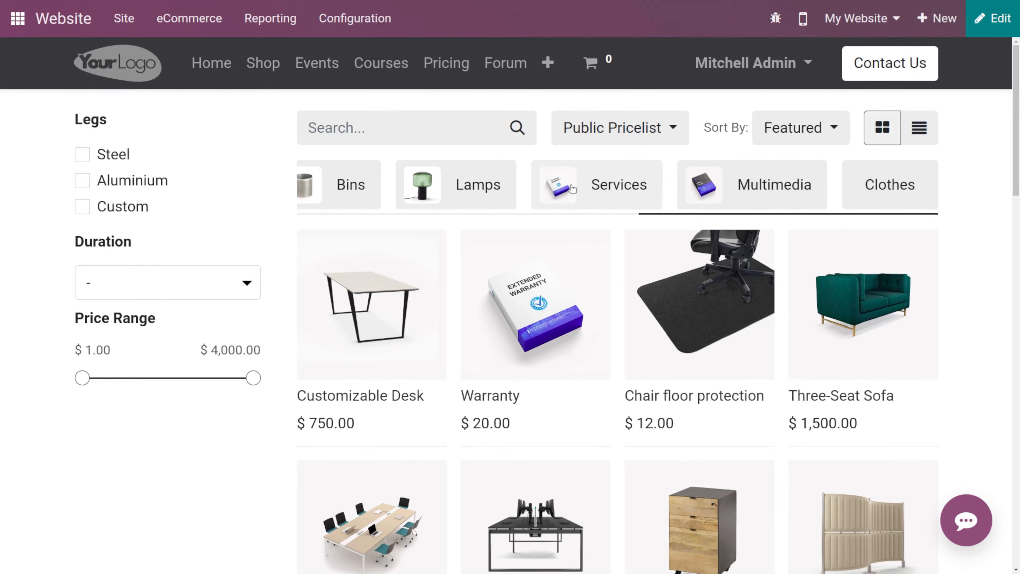
pyautogui.hscroll(-5, 572, 189)
pyautogui.hscroll(5, 573, 189)
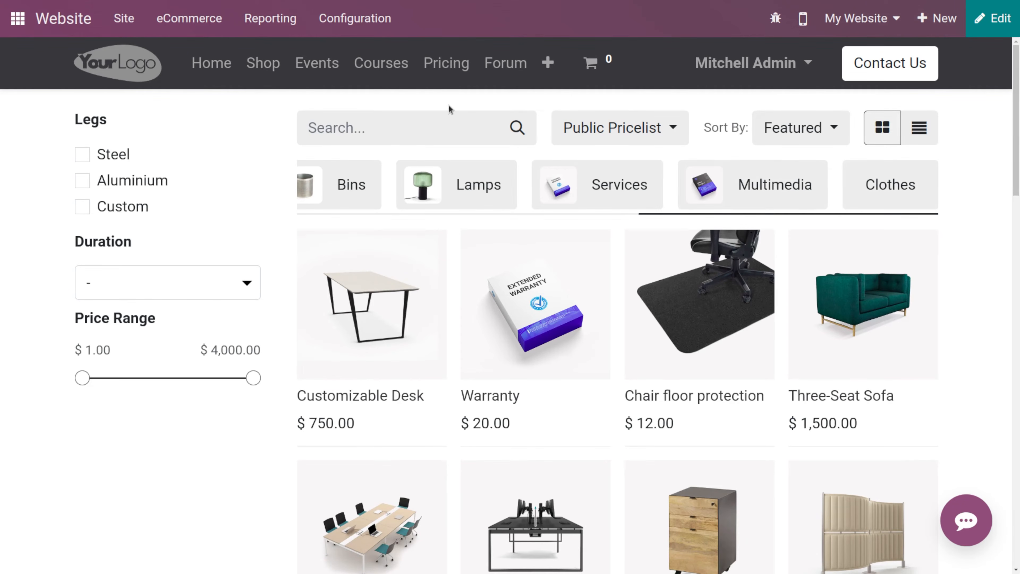
# - Create and save a product tag named Gents with yellow colour and the Sale (#1) ribbon
pyautogui.click(194, 20)
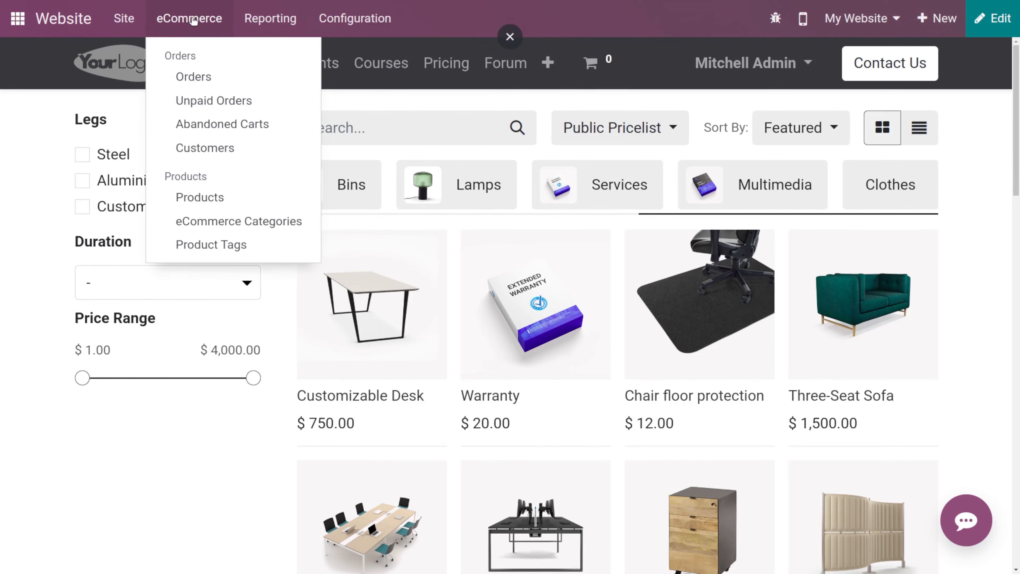
pyautogui.click(211, 242)
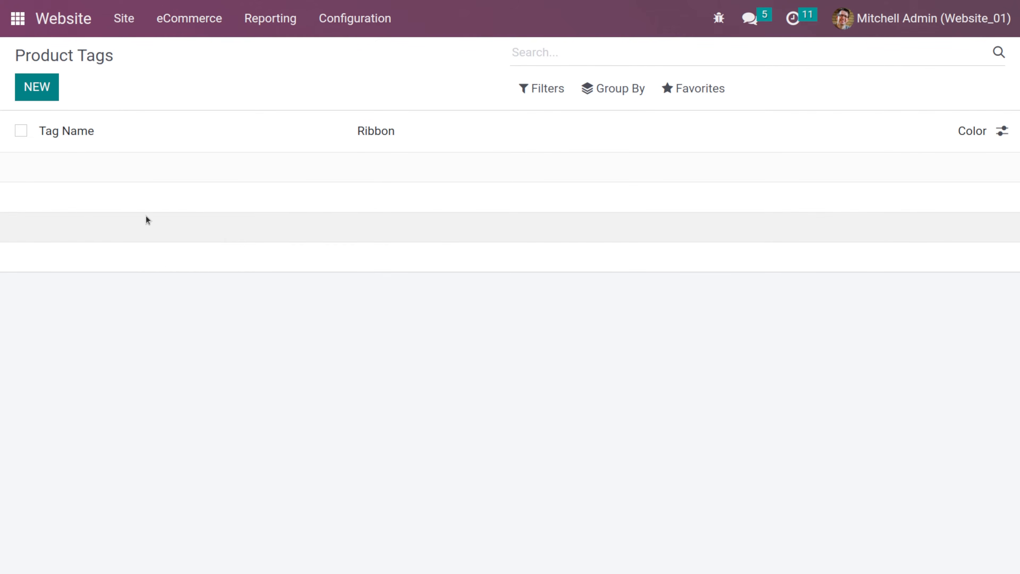
pyautogui.click(54, 93)
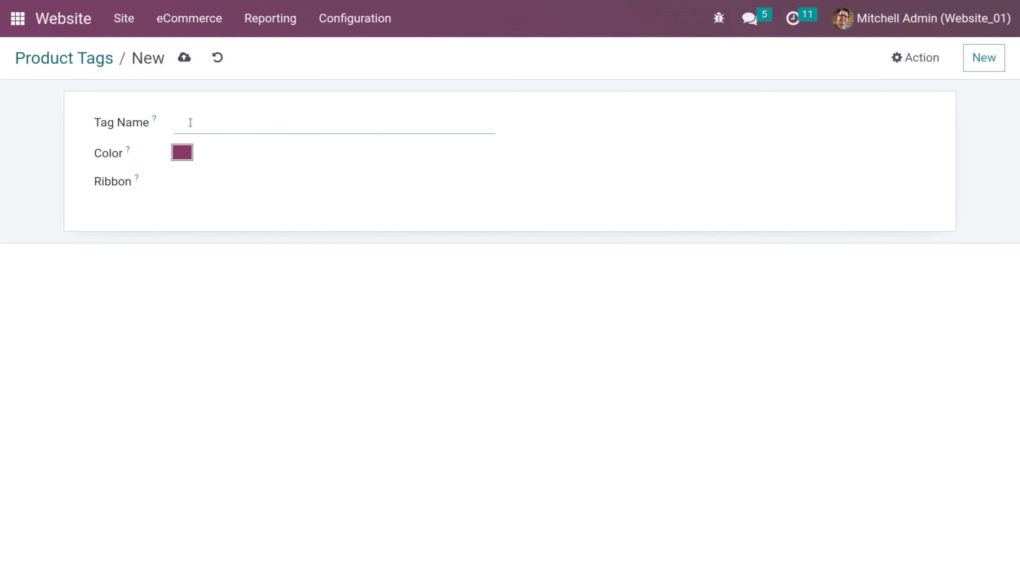
pyautogui.write('Gents')
pyautogui.click(180, 153)
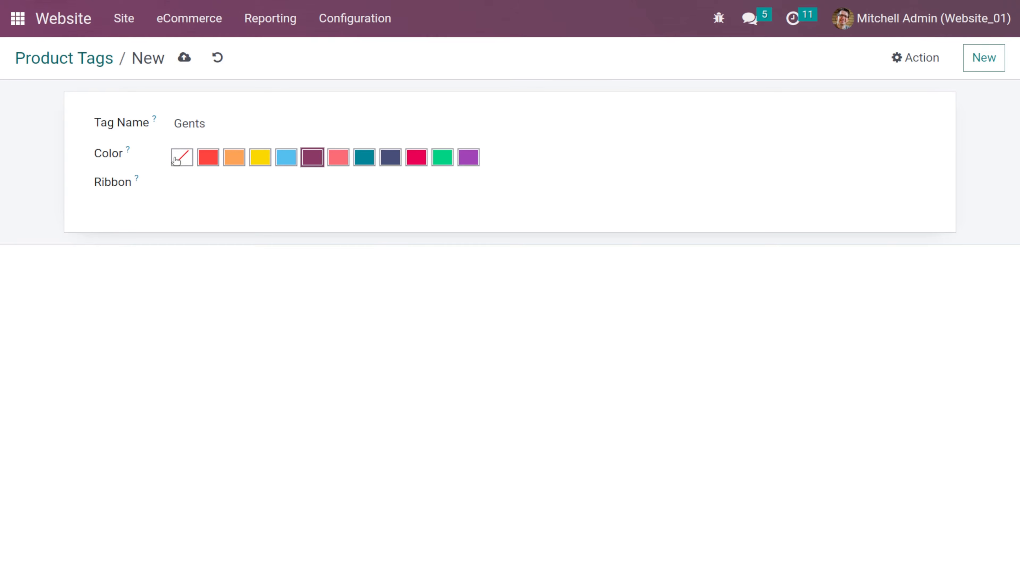
pyautogui.click(259, 159)
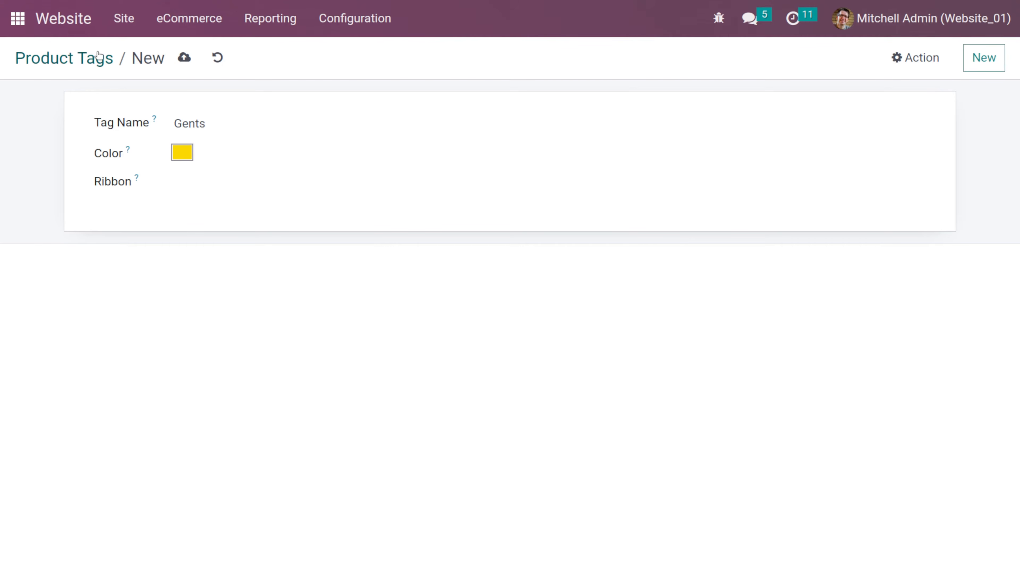
pyautogui.click(201, 182)
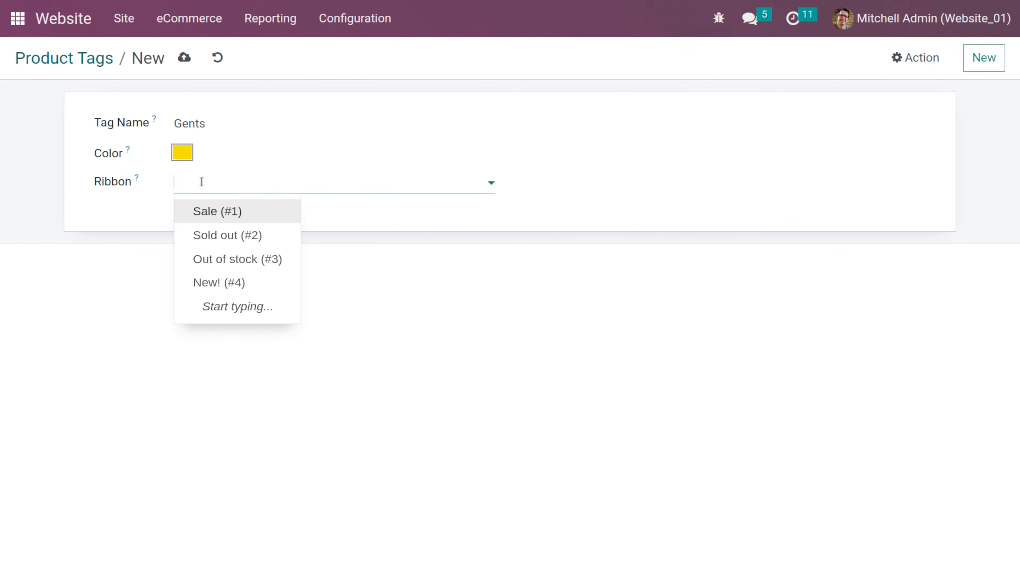
pyautogui.click(322, 255)
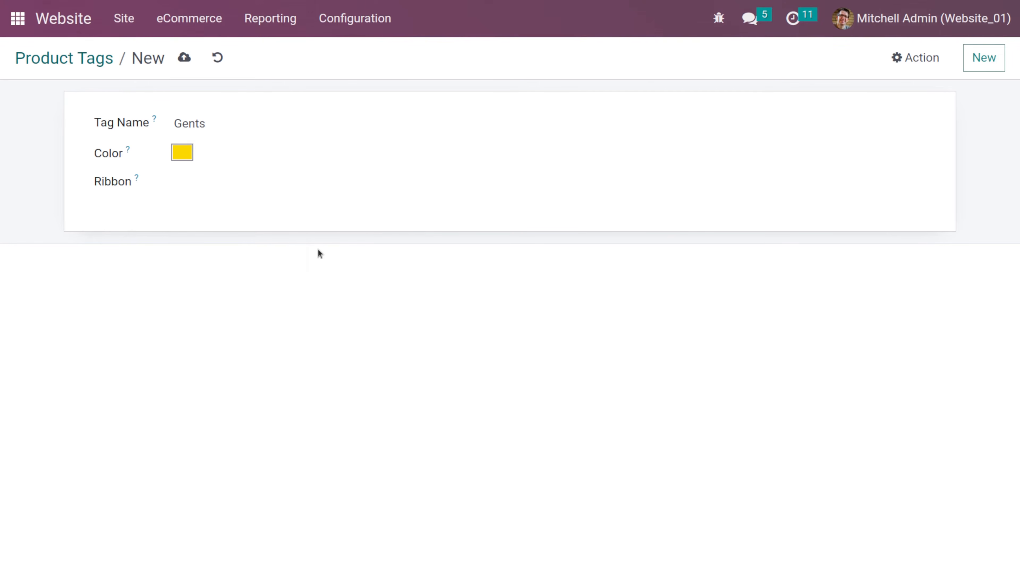
pyautogui.click(213, 187)
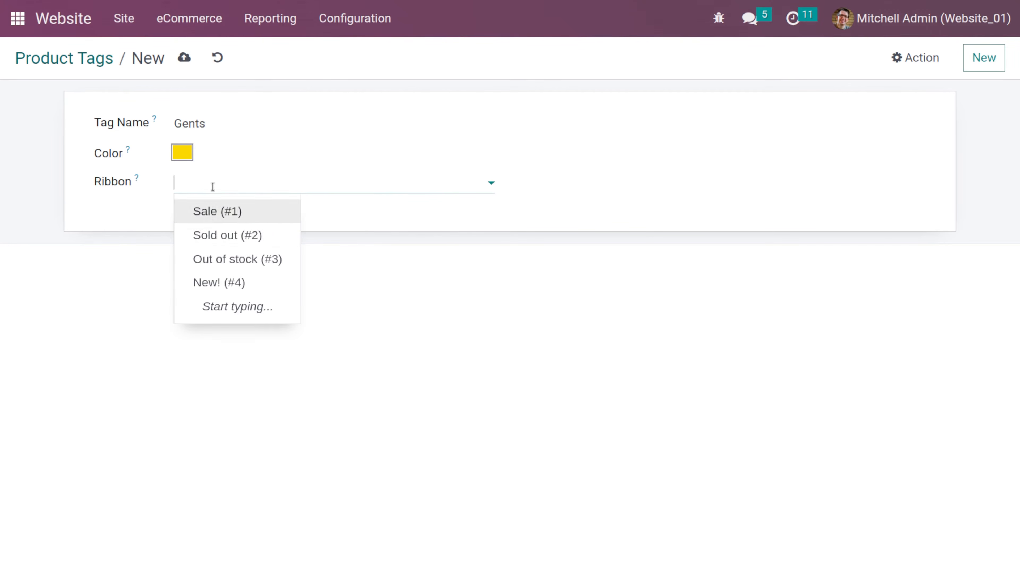
pyautogui.click(243, 212)
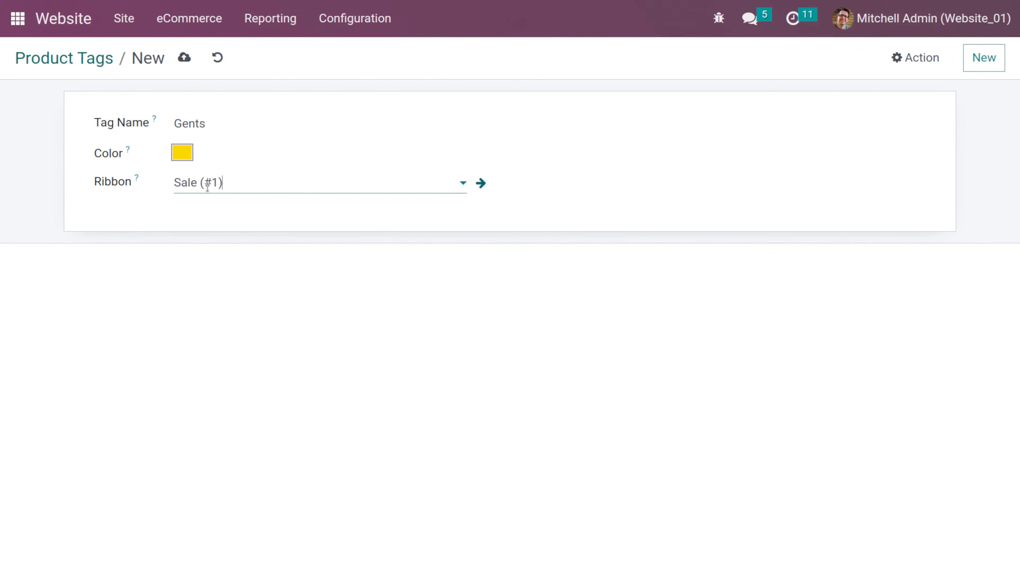
pyautogui.click(188, 61)
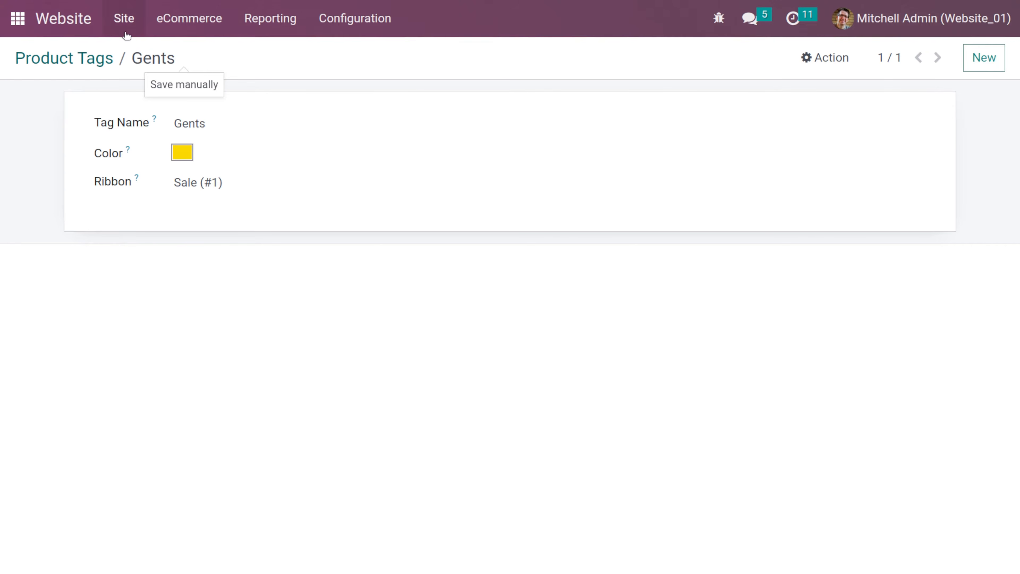
# - Find the Gents Pants product, add the Gents product tag to it, and save
pyautogui.click(181, 24)
pyautogui.click(223, 197)
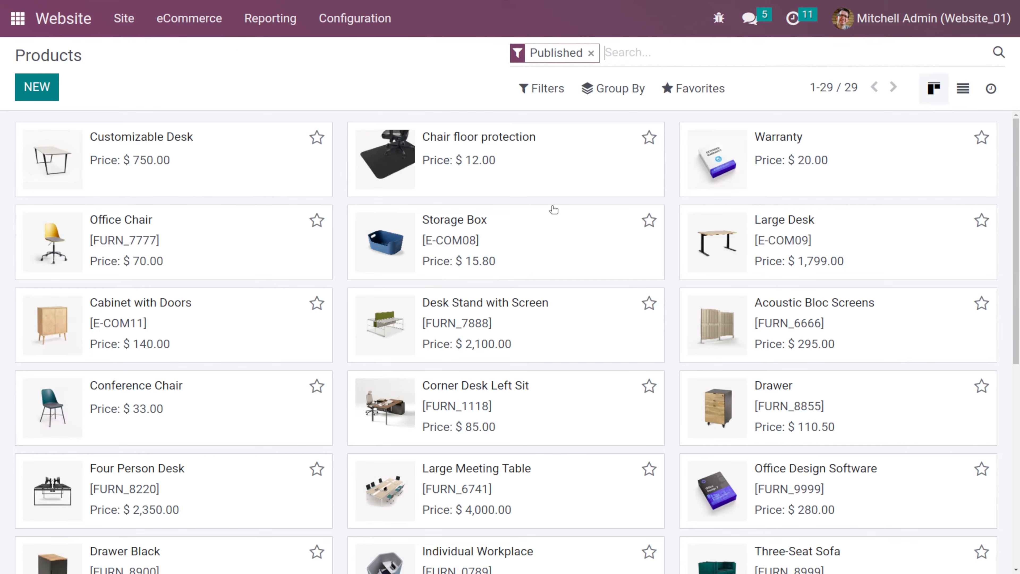
pyautogui.write('gent')
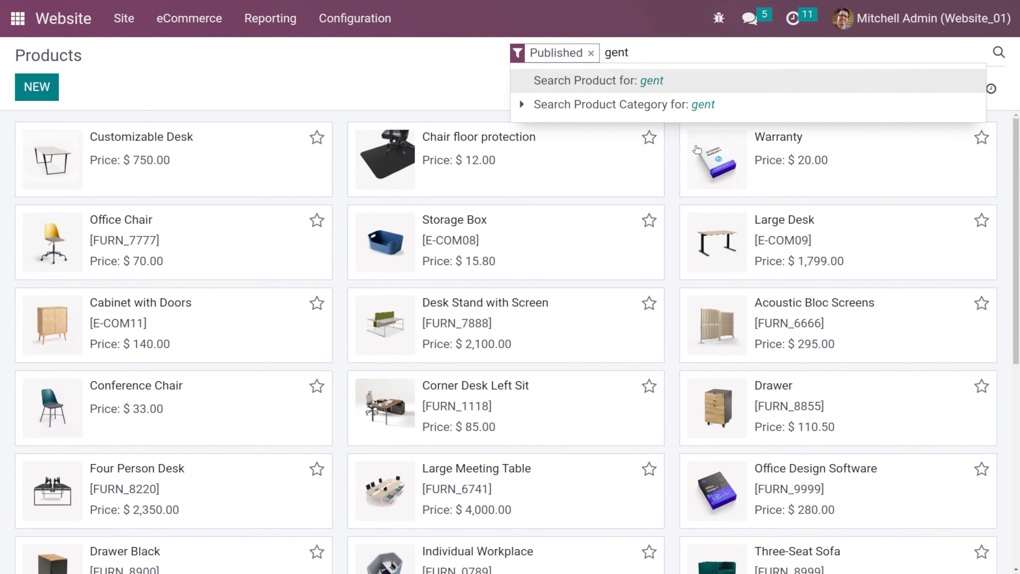
pyautogui.press('Return')
pyautogui.click(237, 169)
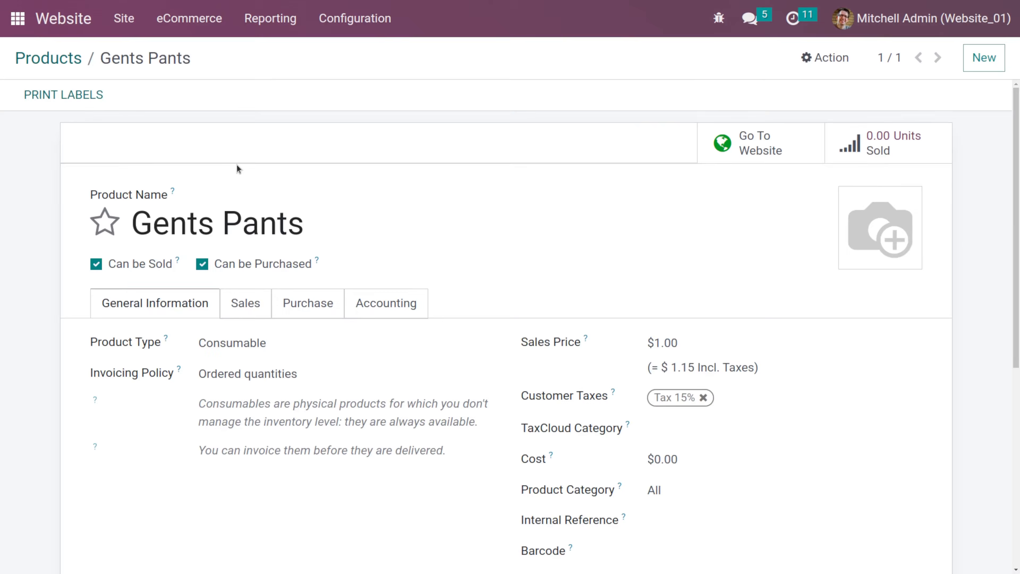
pyautogui.scroll(-5, 712, 482)
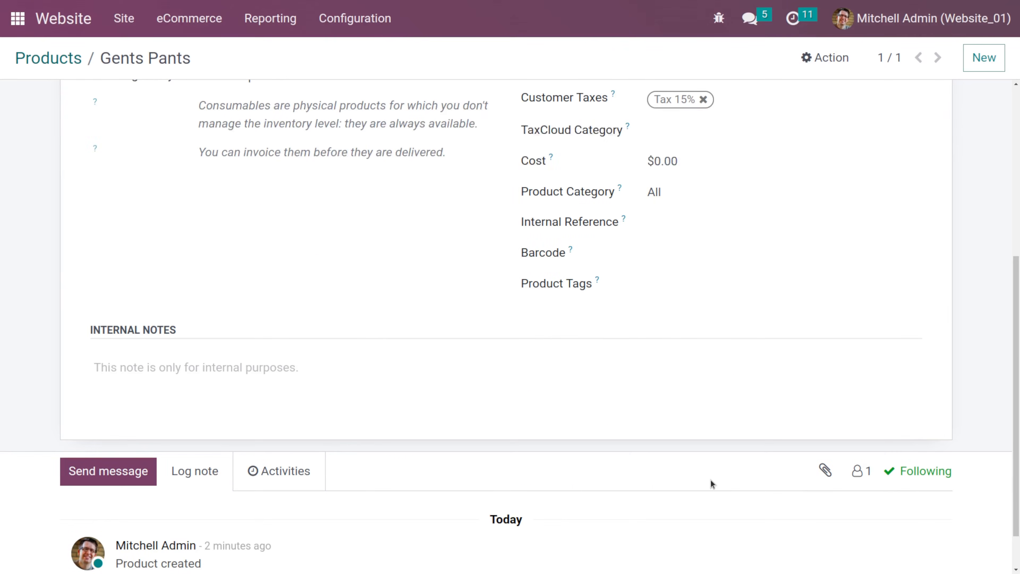
pyautogui.click(698, 288)
pyautogui.click(695, 310)
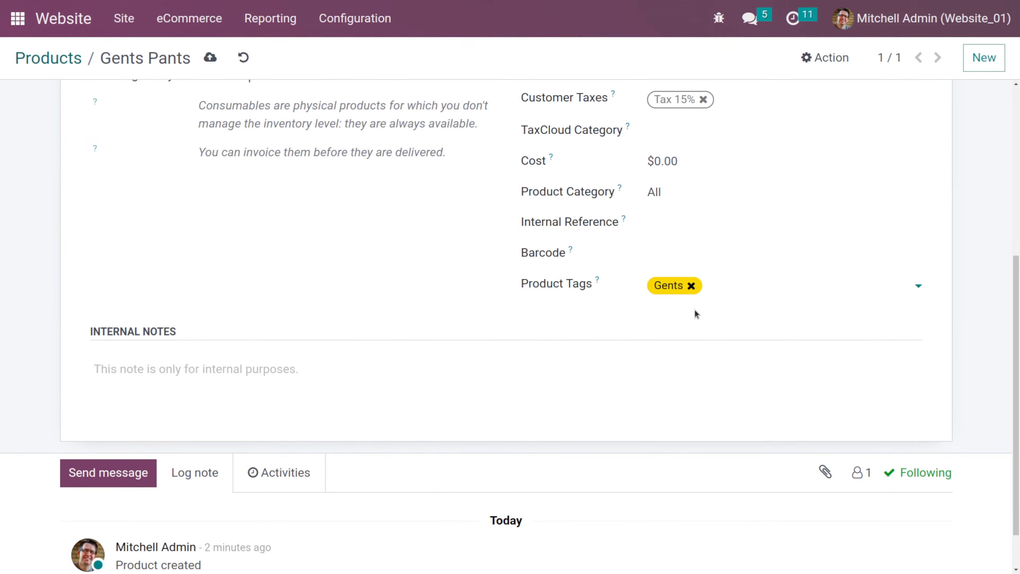
pyautogui.hotkey('alt', 's')
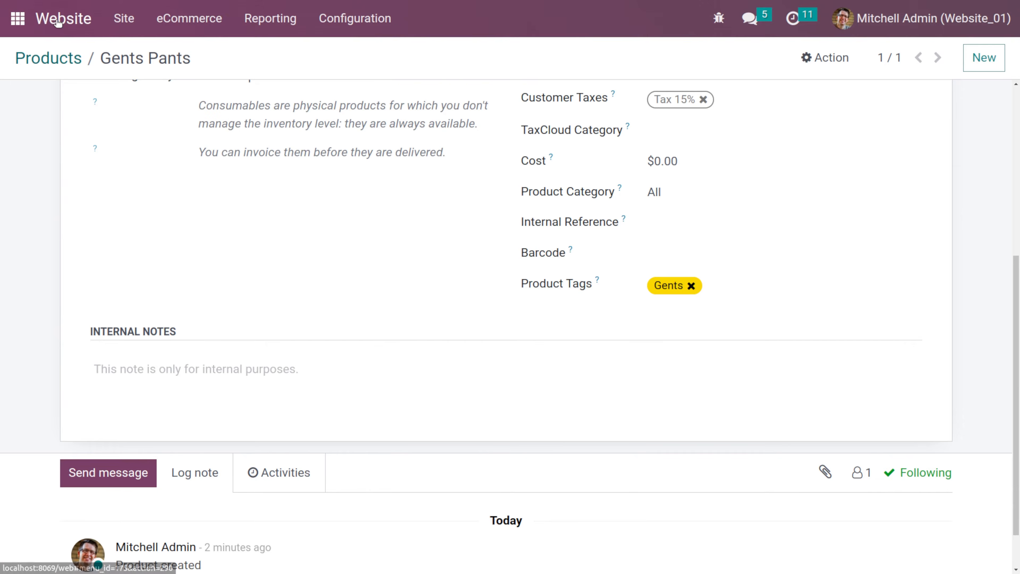
# - Search the website shop for gents to check the product listing
pyautogui.click(58, 22)
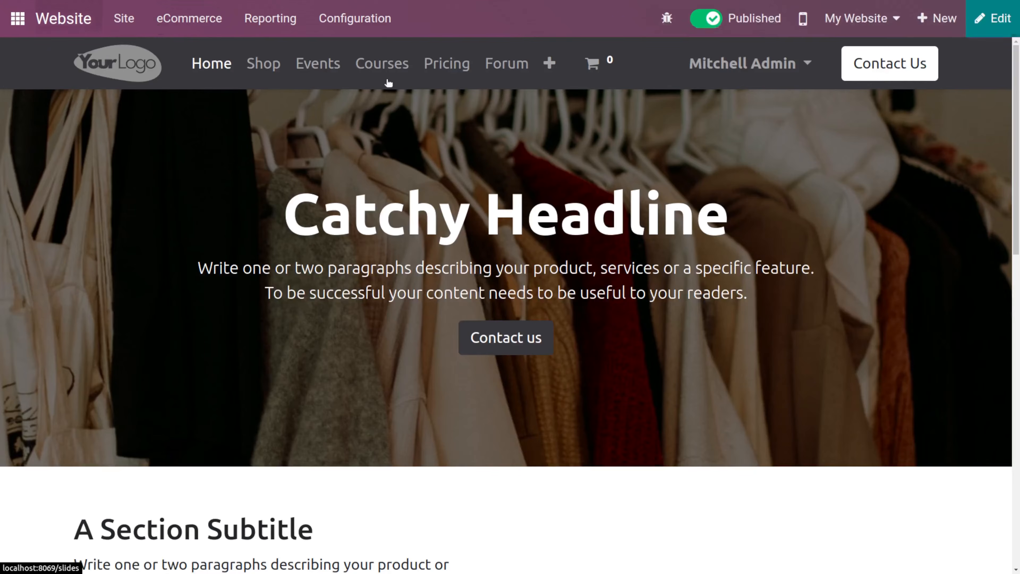
pyautogui.click(259, 66)
pyautogui.click(441, 121)
pyautogui.write('ge')
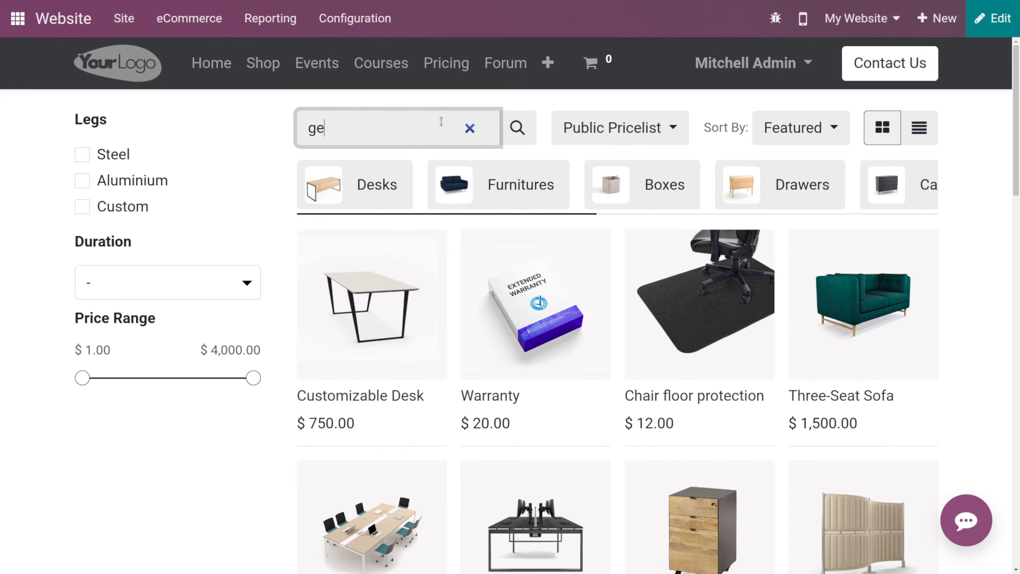
pyautogui.write('nts')
pyautogui.press('Return')
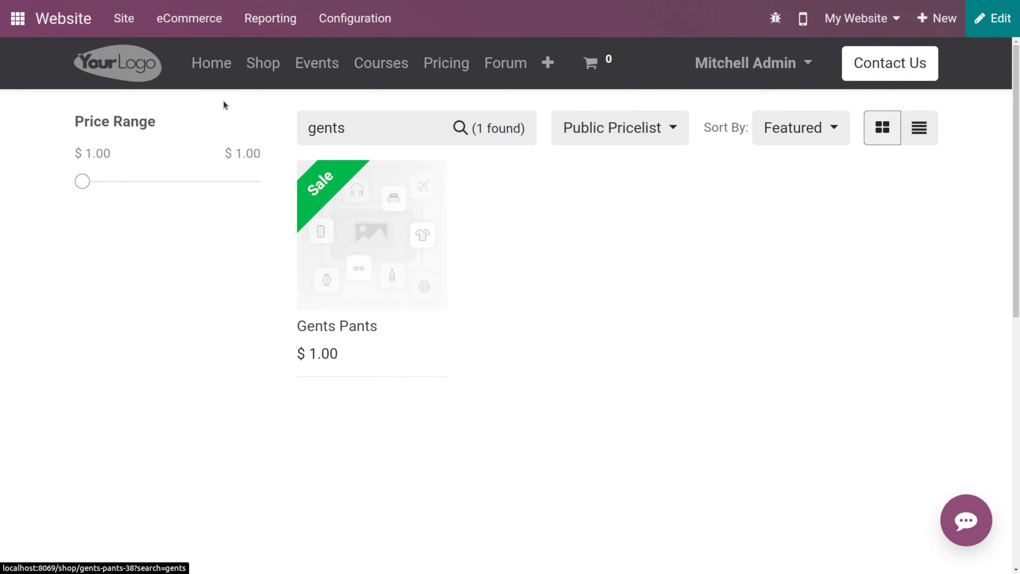
# - Open the website Analytics report, then the eCommerce reporting dashboard
pyautogui.click(184, 19)
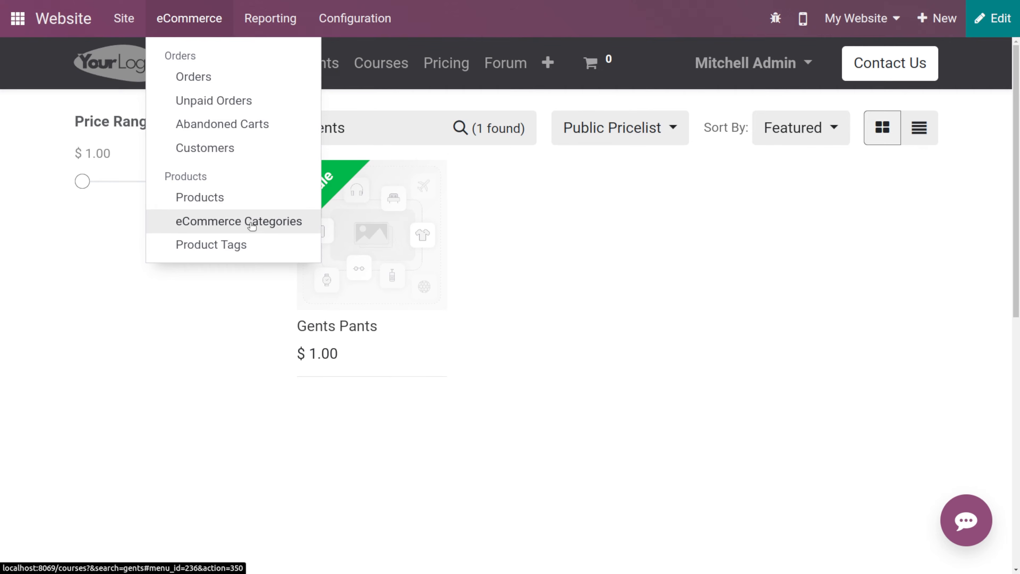
pyautogui.click(252, 22)
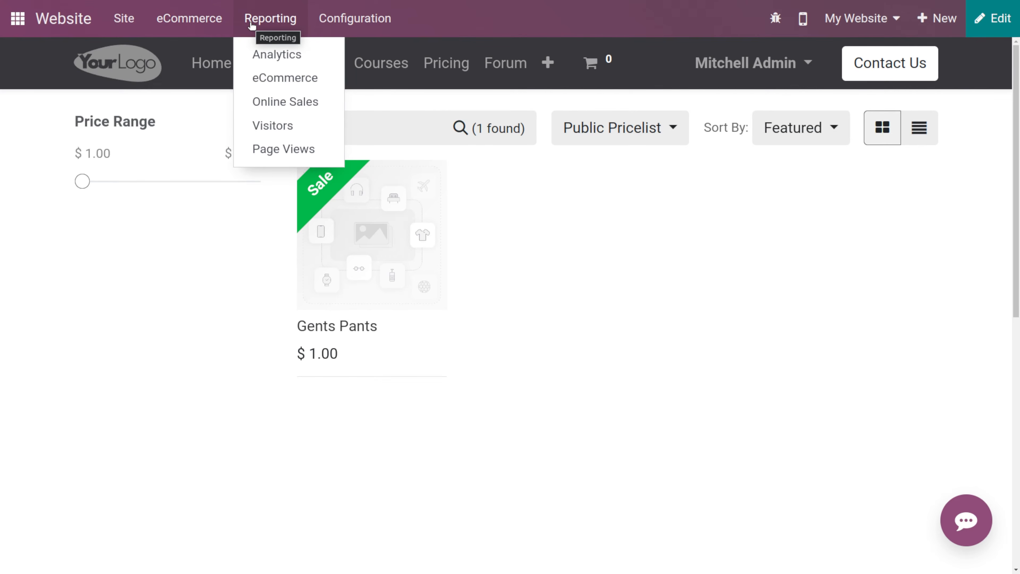
pyautogui.click(284, 51)
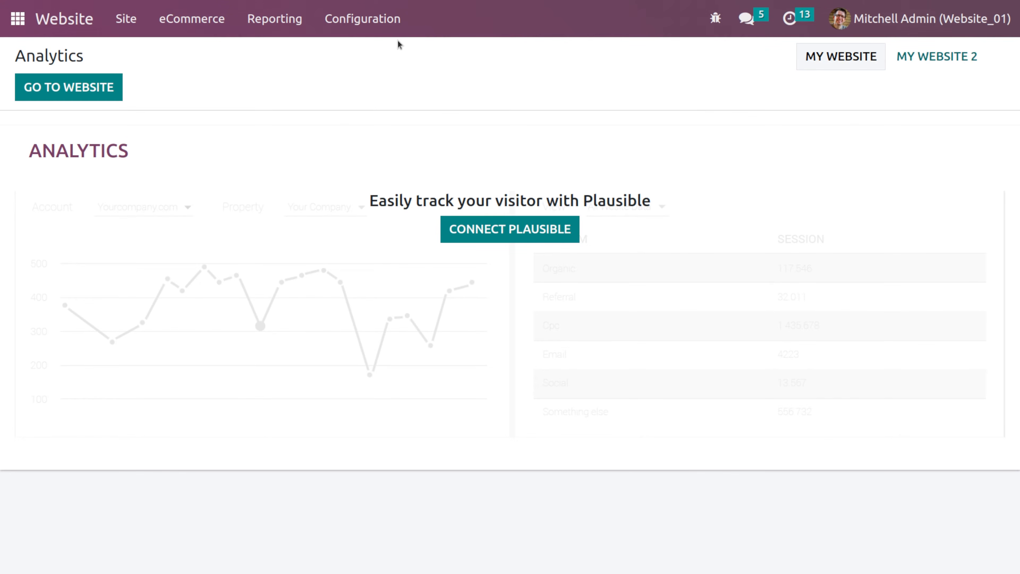
pyautogui.click(293, 27)
pyautogui.click(310, 77)
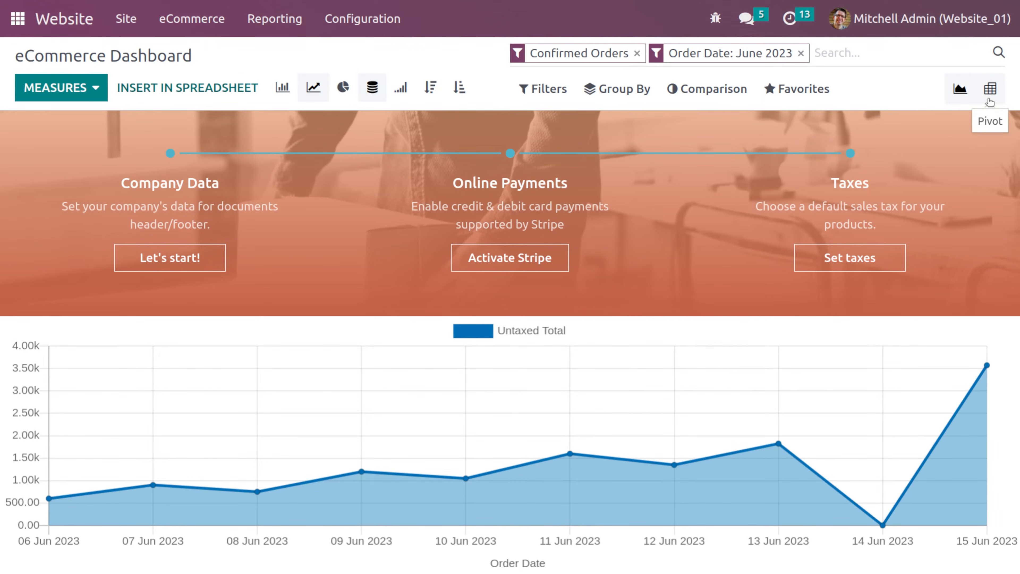
# - View the eCommerce dashboard as a pivot table, then open the Online Sales analysis report
pyautogui.click(990, 89)
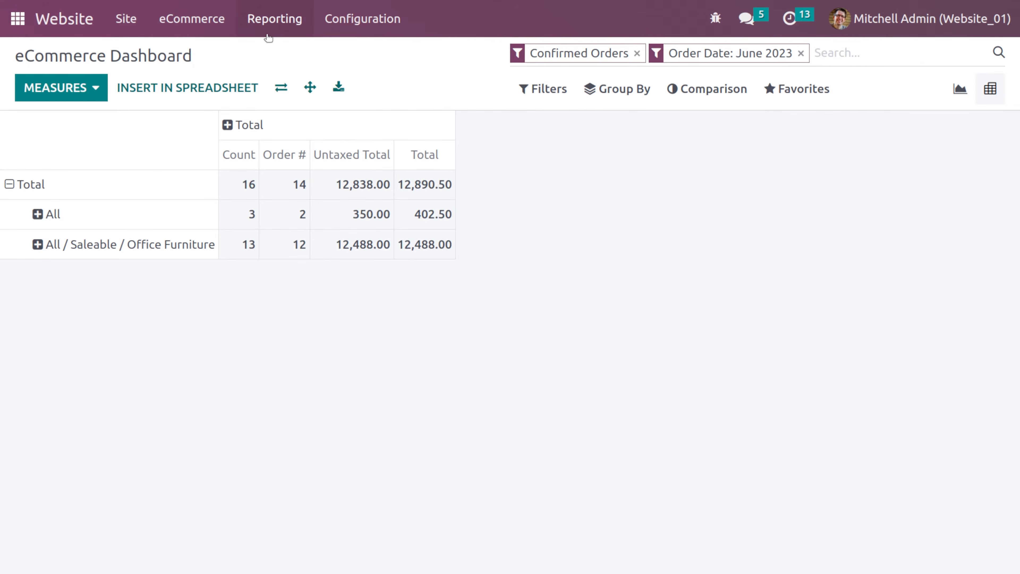
pyautogui.click(268, 24)
pyautogui.click(287, 103)
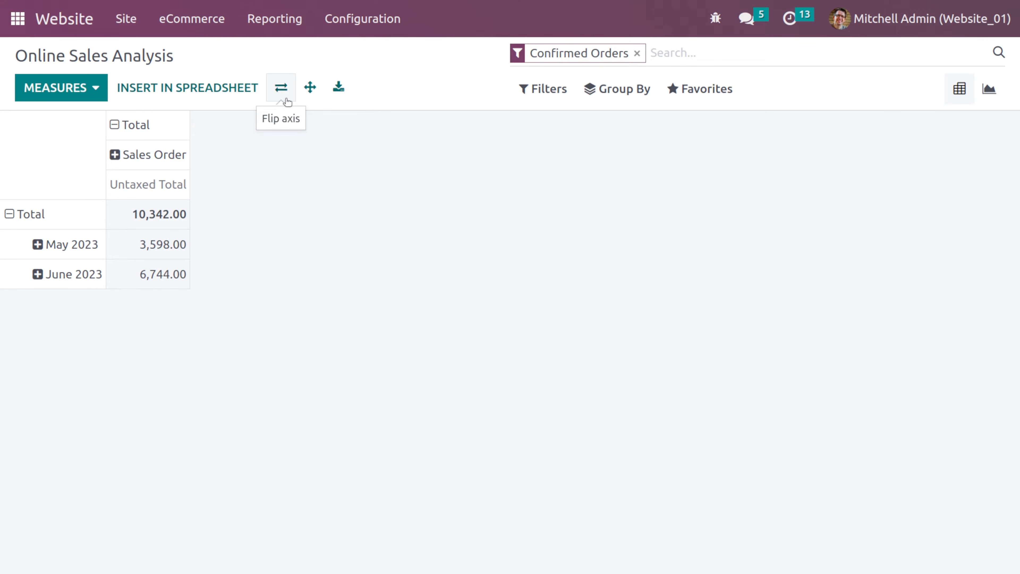
# - Switch the Online Sales analysis to its graph view
pyautogui.click(257, 32)
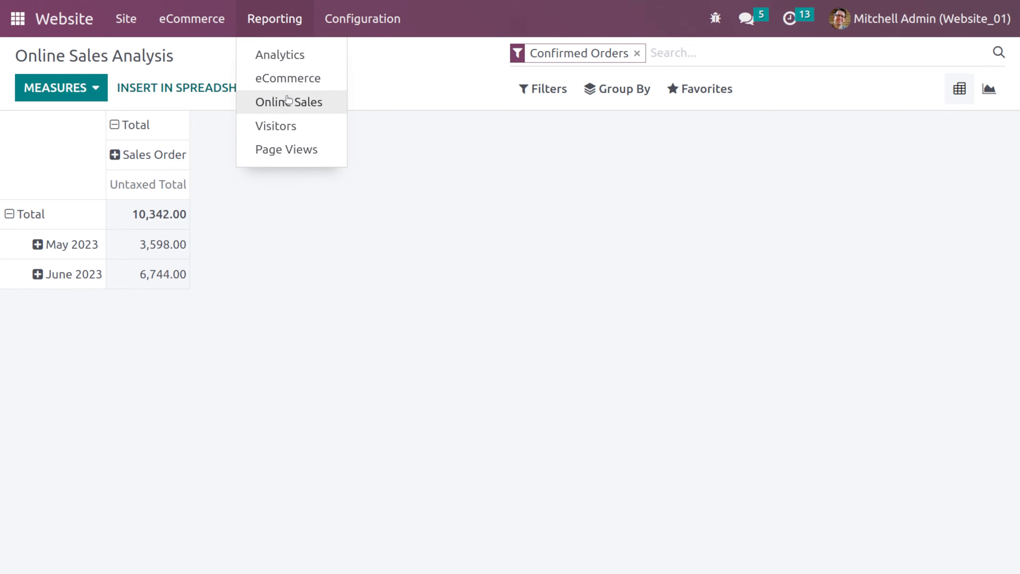
pyautogui.click(461, 309)
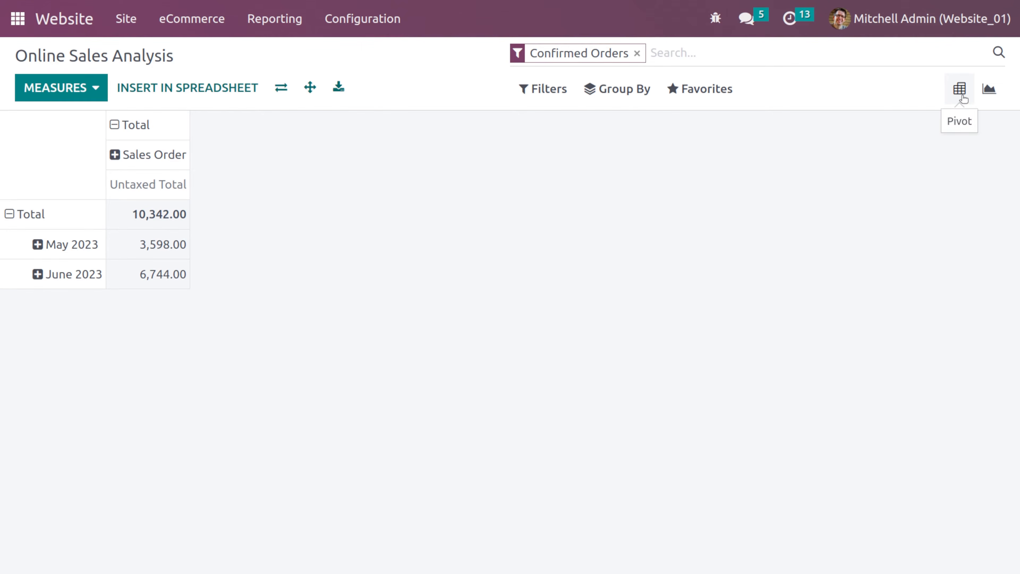
pyautogui.click(989, 88)
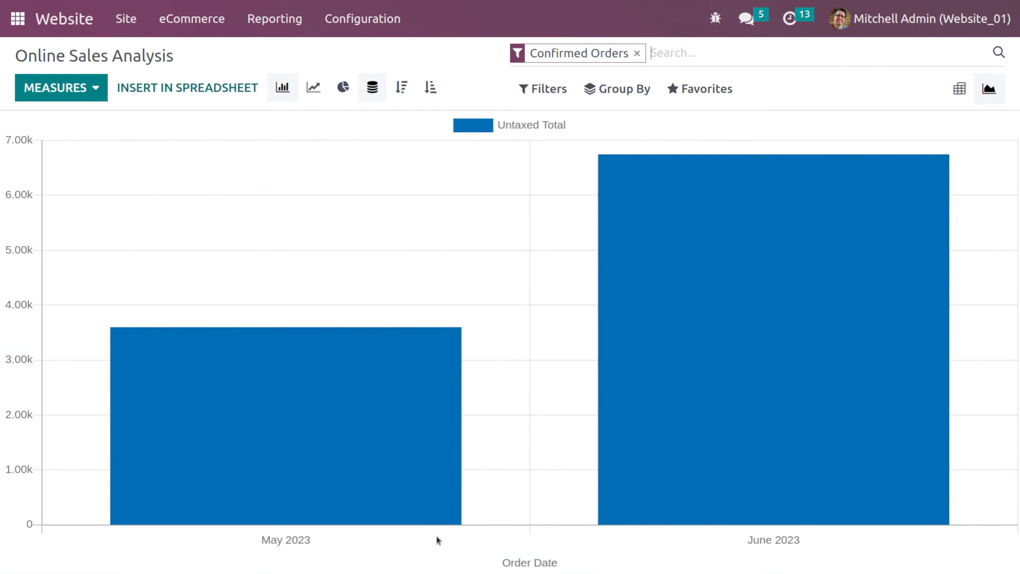
# - Open the website Visitors report
pyautogui.moveTo(546, 510)
pyautogui.click(297, 29)
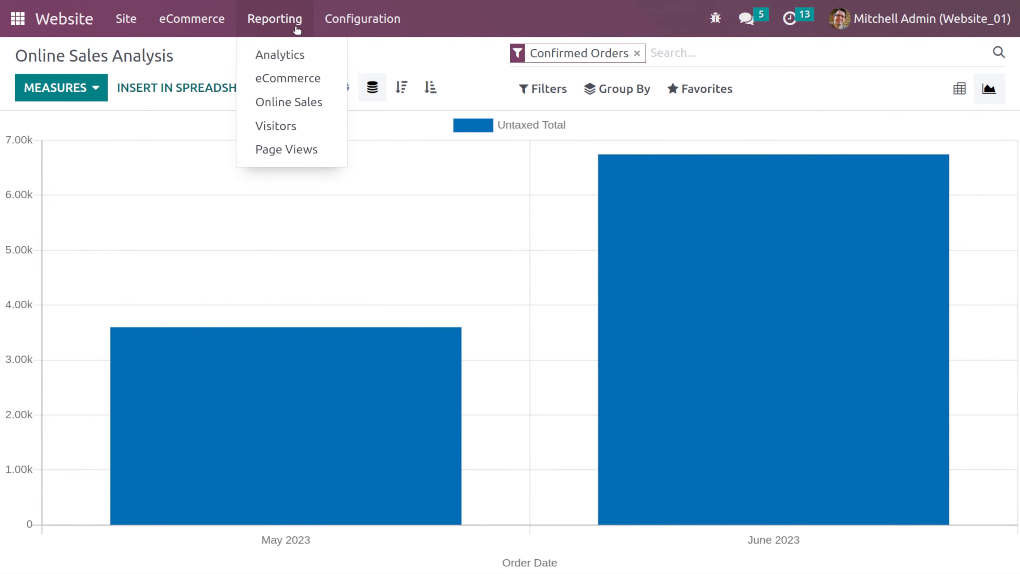
pyautogui.click(306, 131)
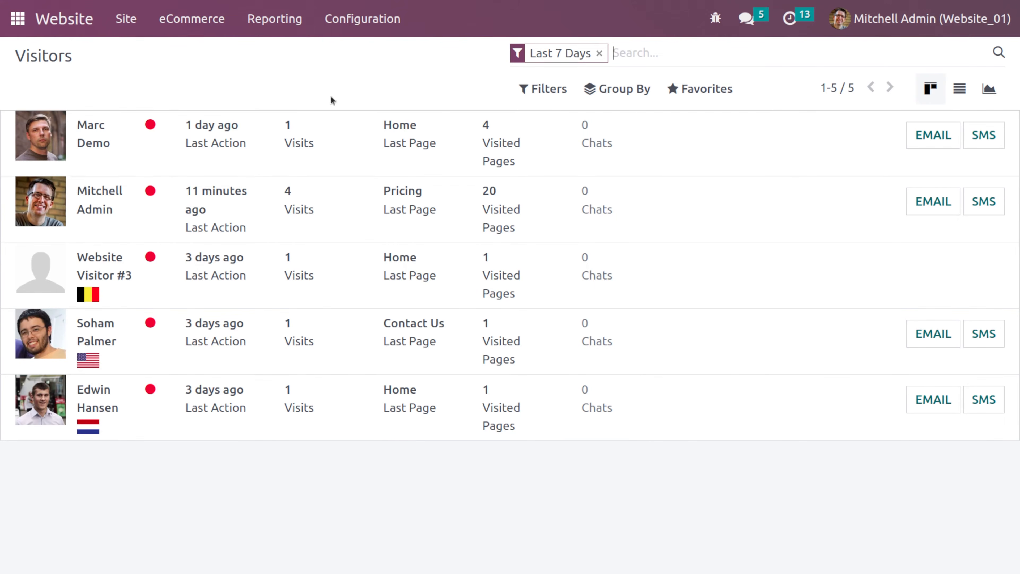
# - Open the Page Views report and scroll through the list of visited pages
pyautogui.click(271, 30)
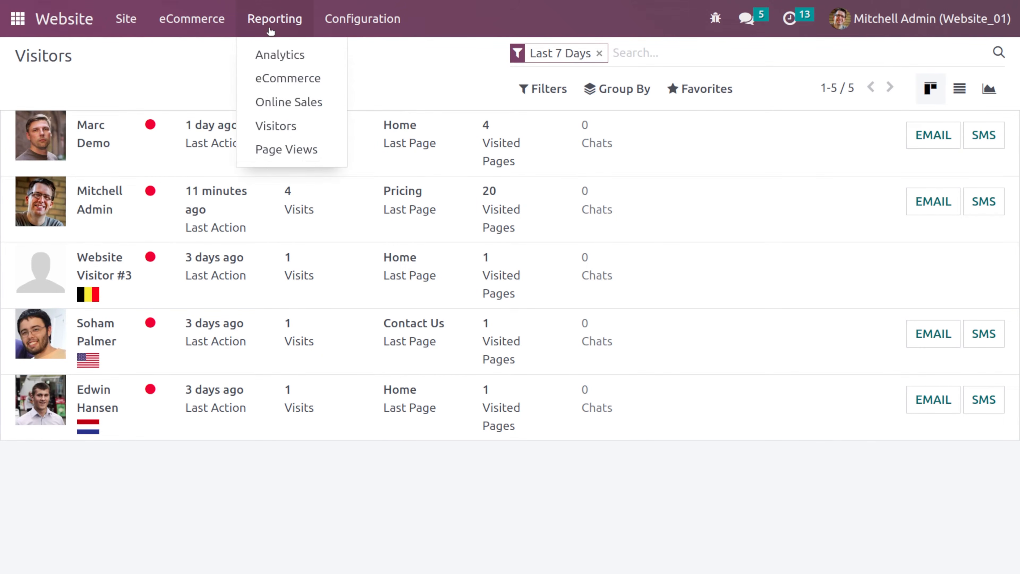
pyautogui.click(292, 154)
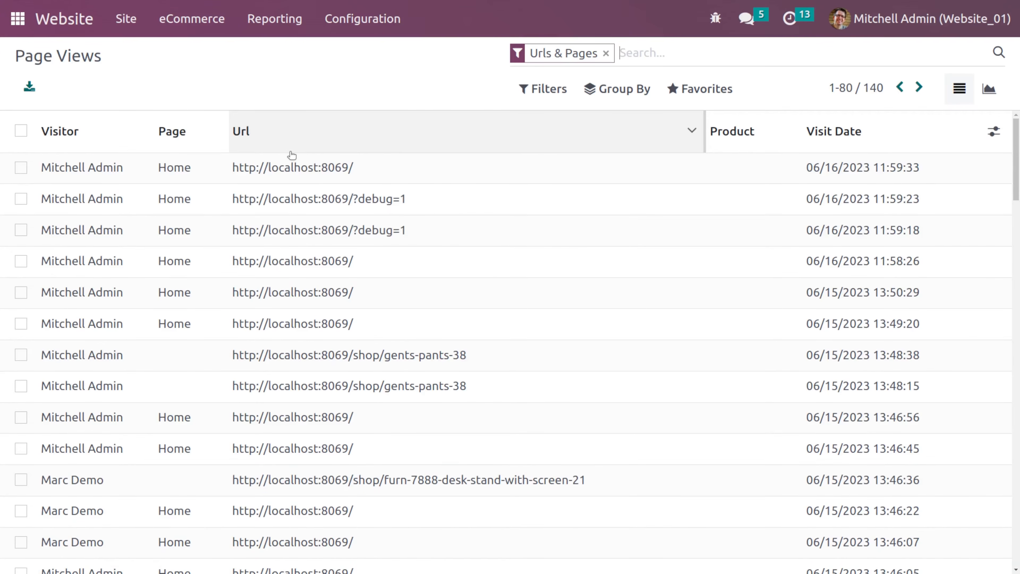
pyautogui.scroll(-3, 290, 155)
pyautogui.scroll(3, 146, 166)
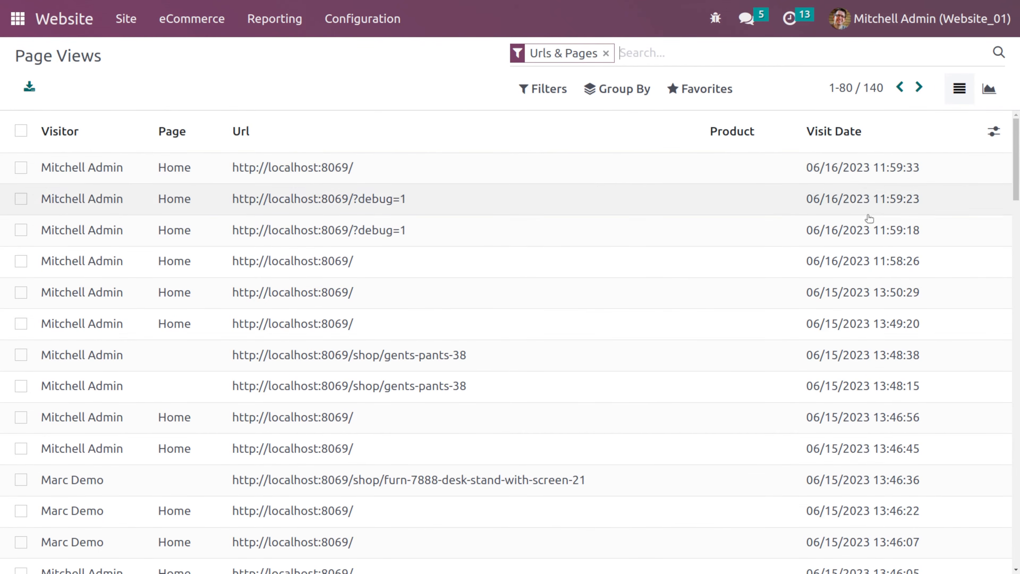
pyautogui.scroll(-10, 808, 225)
pyautogui.scroll(10, 819, 237)
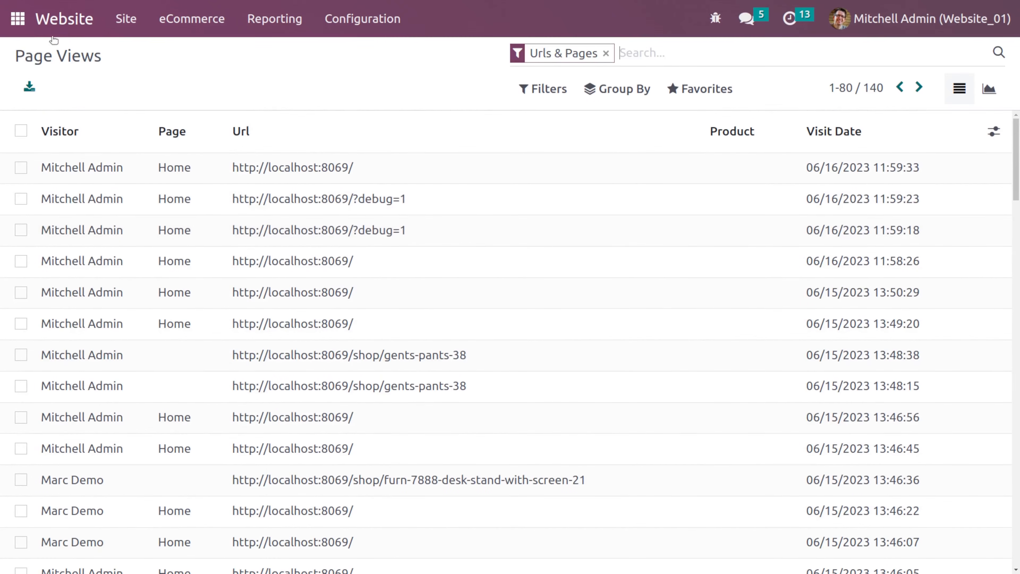
# - Open the website homepage
pyautogui.click(63, 20)
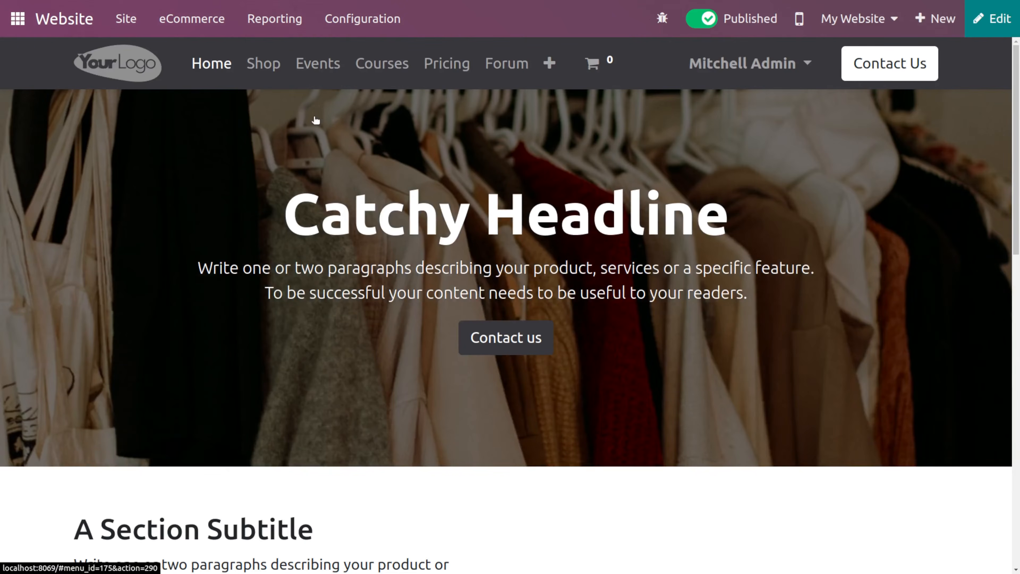
pyautogui.click(285, 12)
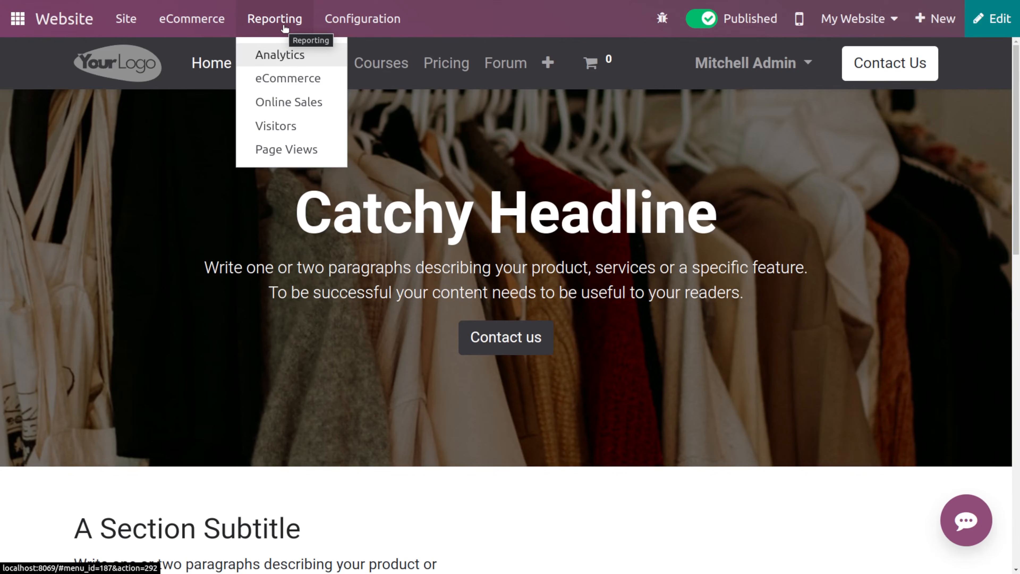
pyautogui.click(287, 148)
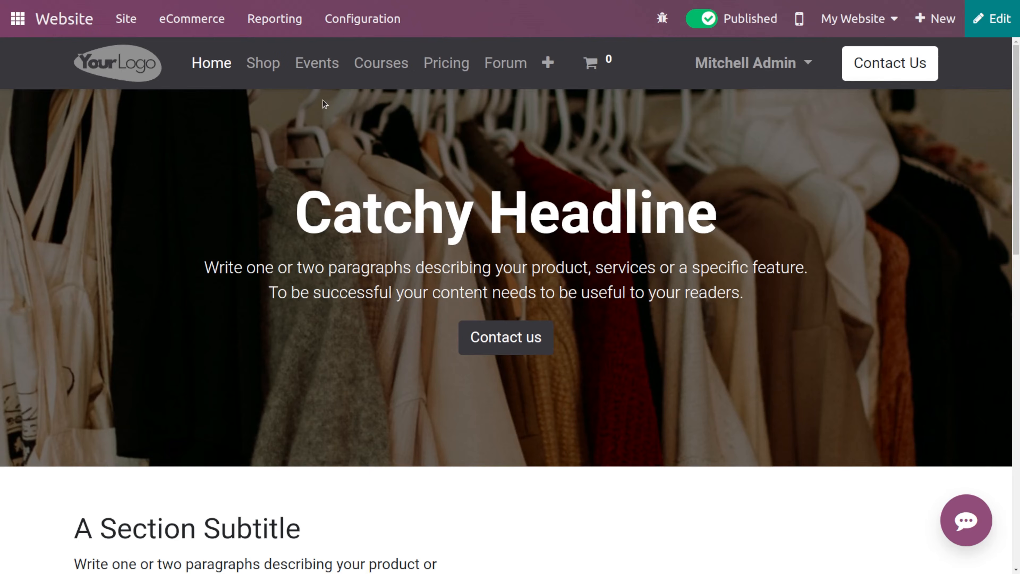
# - Open the website Settings
pyautogui.click(338, 21)
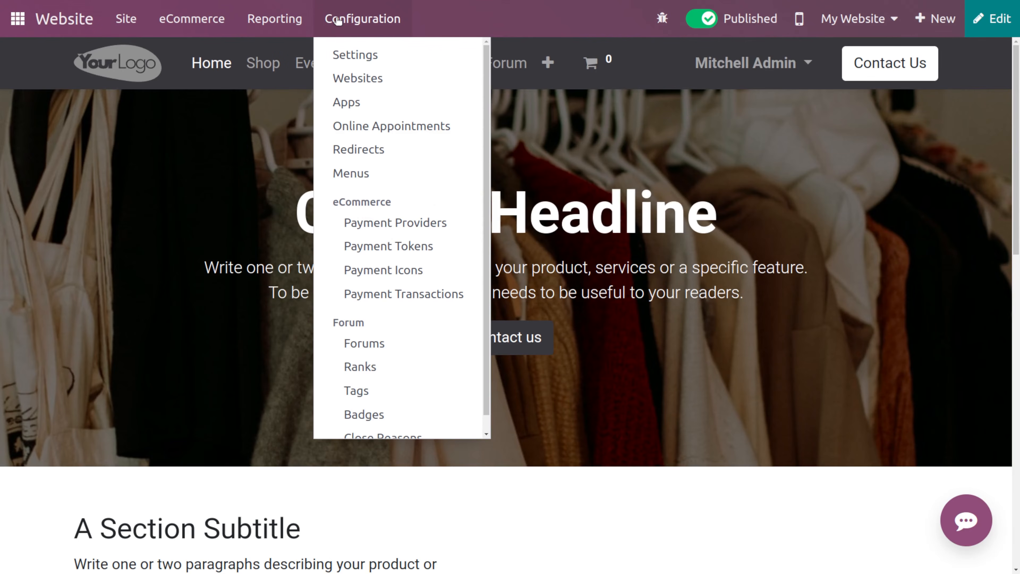
pyautogui.click(378, 56)
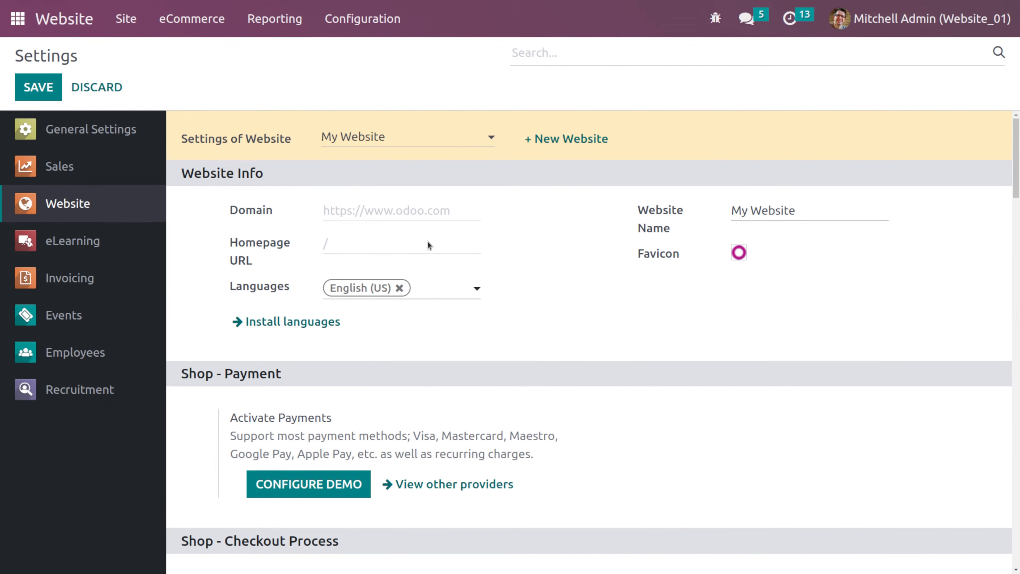
pyautogui.scroll(-10, 426, 273)
pyautogui.scroll(10, 427, 273)
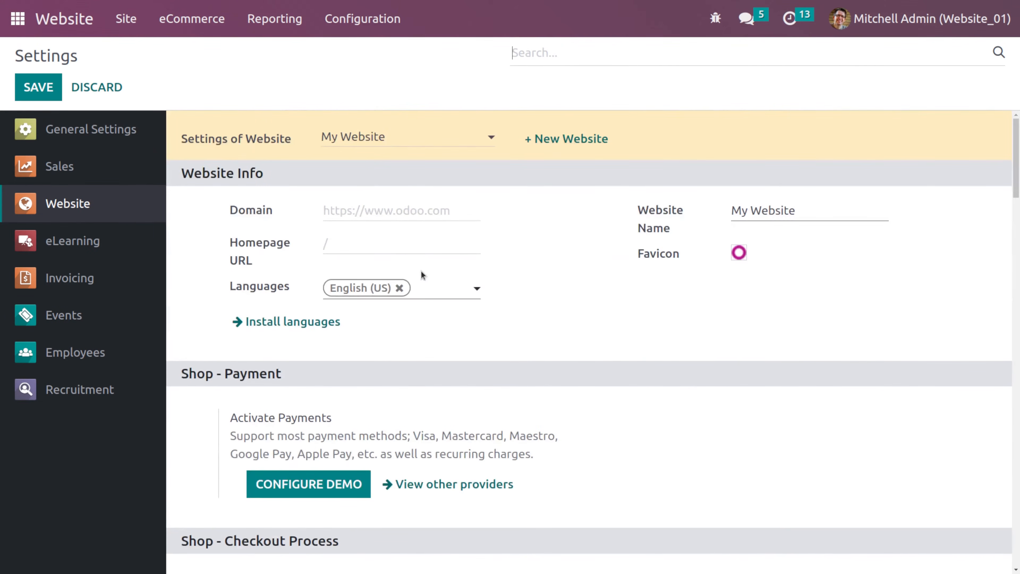
# - Examine the Website Info fields: website selector, homepage URL, languages and the favicon upload dialog
pyautogui.click(383, 134)
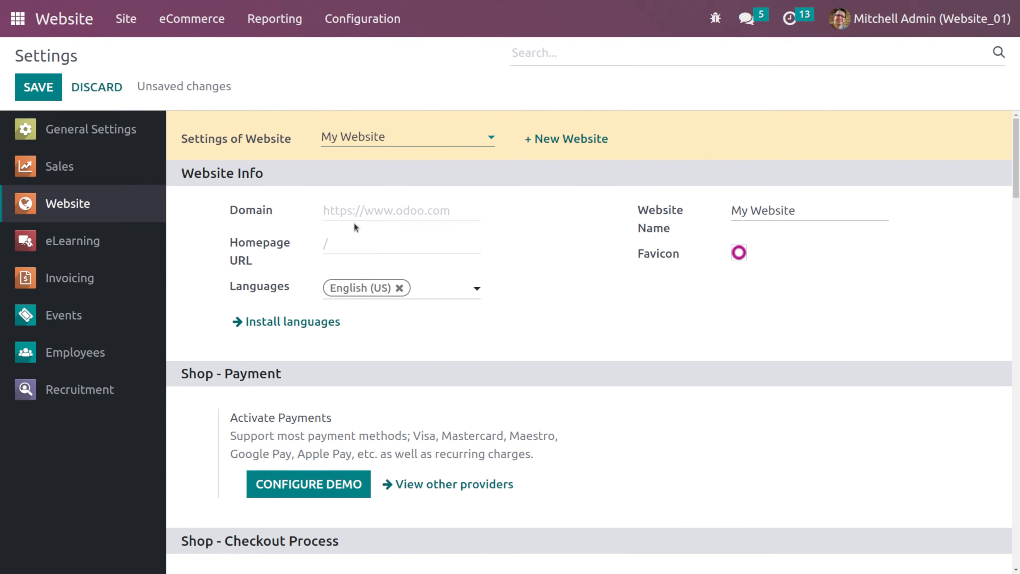
pyautogui.click(371, 241)
pyautogui.write('/')
pyautogui.press('BackSpace')
pyautogui.click(435, 289)
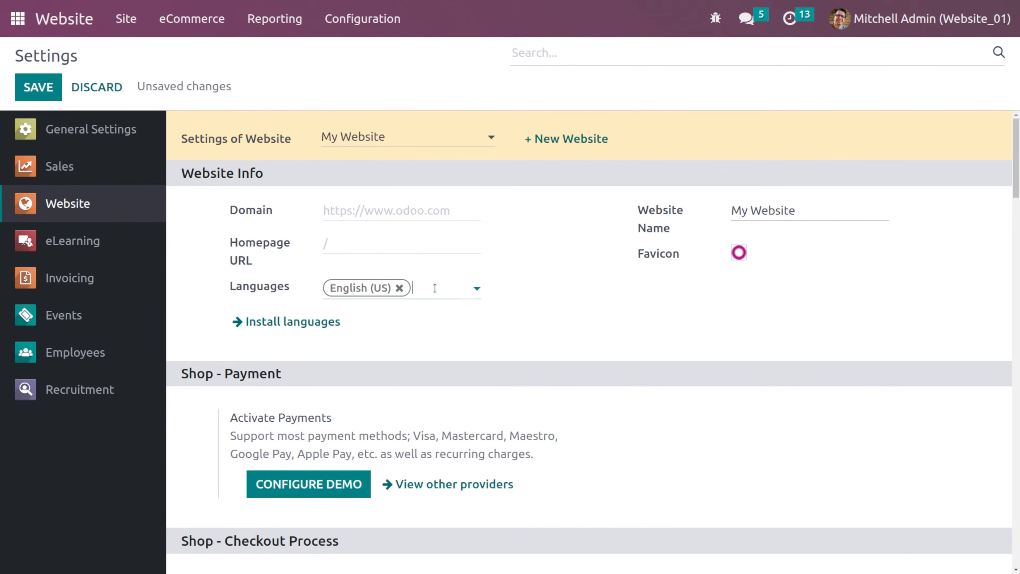
pyautogui.click(367, 309)
pyautogui.click(833, 216)
pyautogui.moveTo(737, 252)
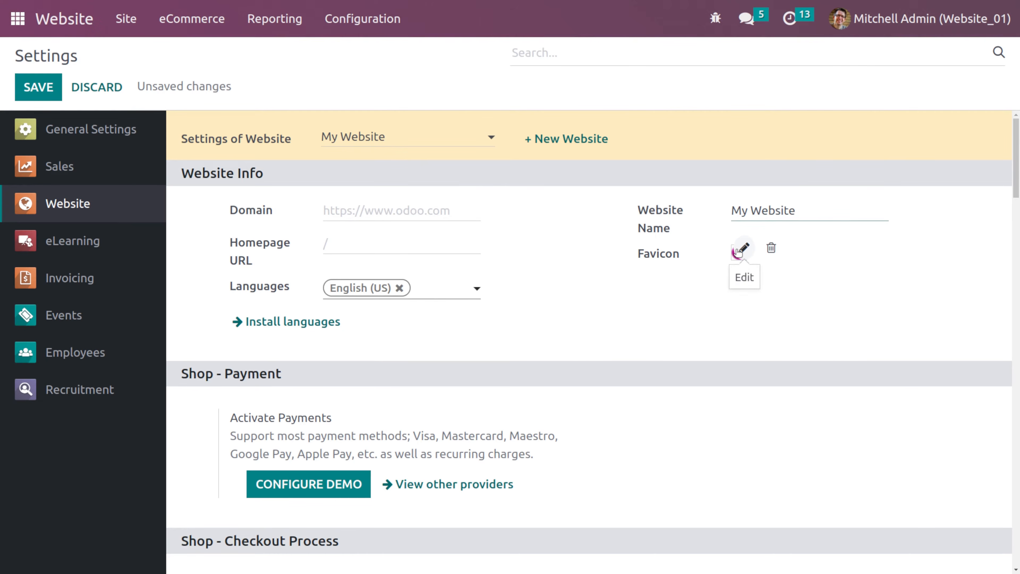
pyautogui.click(739, 251)
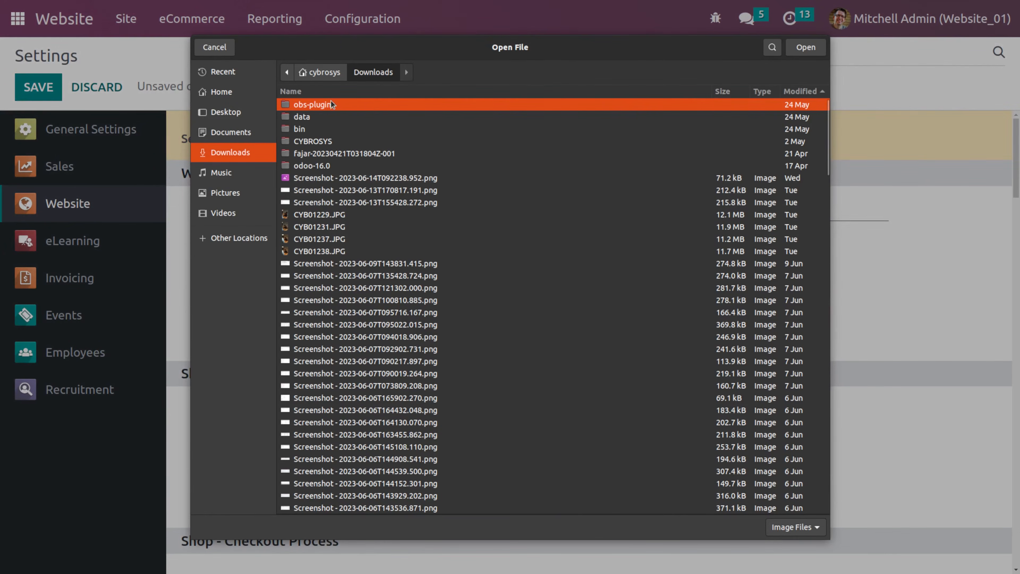
pyautogui.click(225, 47)
# - Save the settings and browse the list of other payment providers before returning to Settings
pyautogui.scroll(-3, 512, 313)
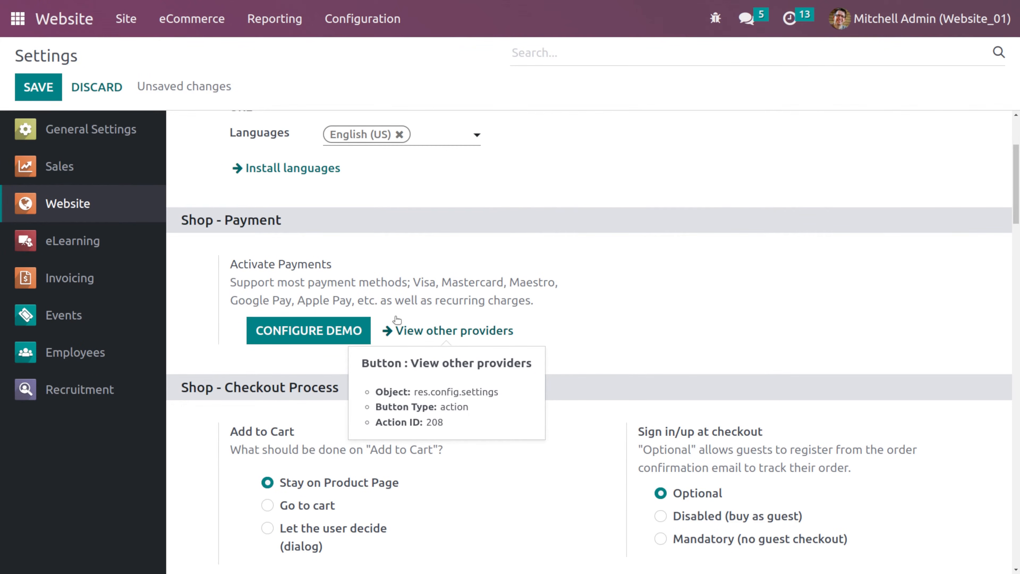
pyautogui.click(433, 339)
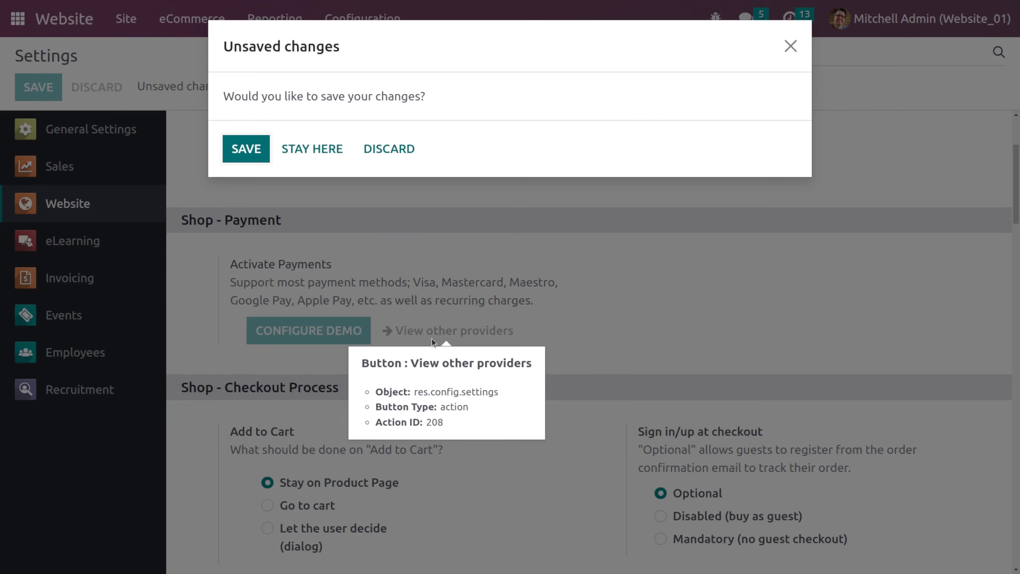
pyautogui.click(255, 145)
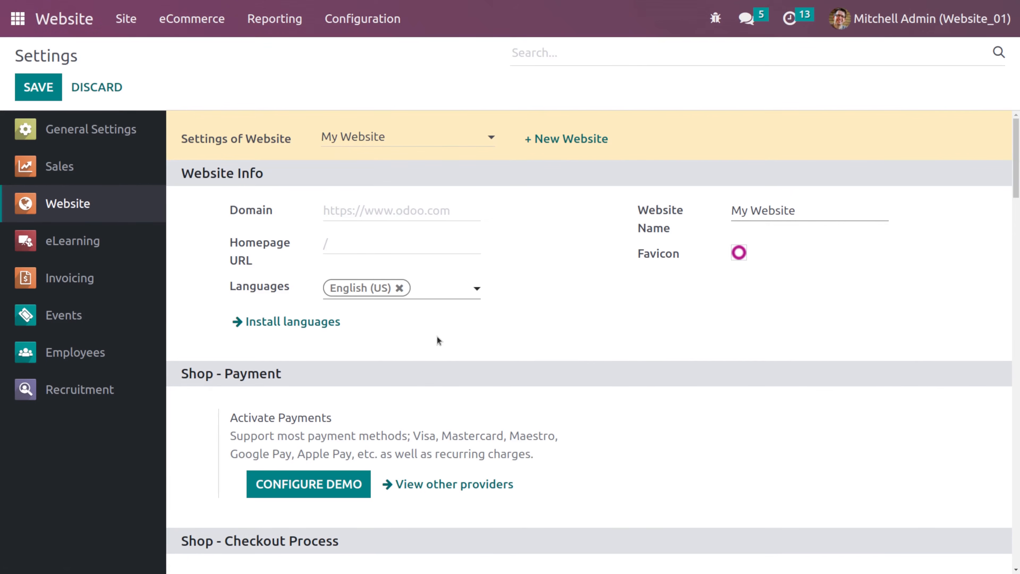
pyautogui.click(437, 485)
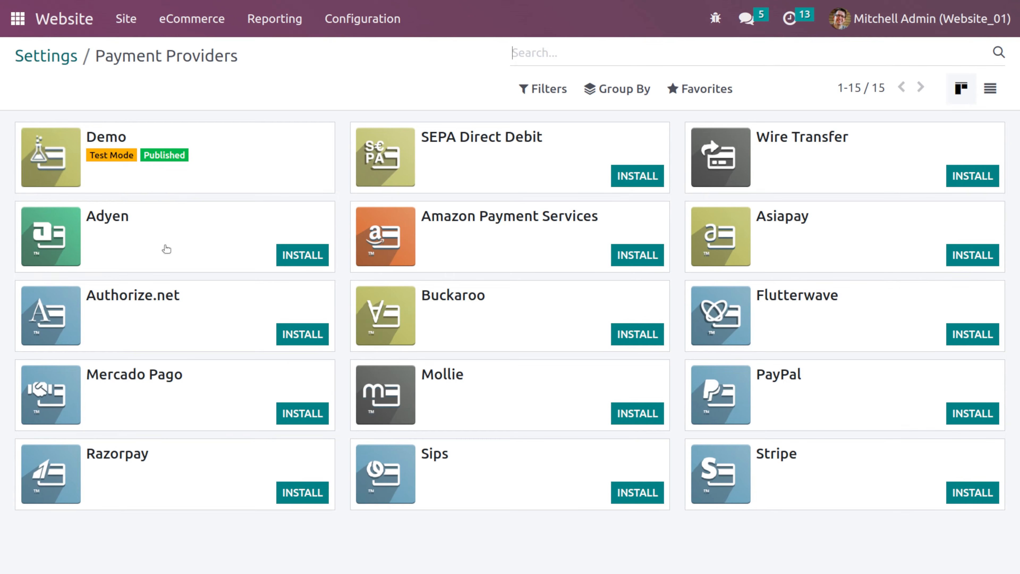
pyautogui.click(69, 56)
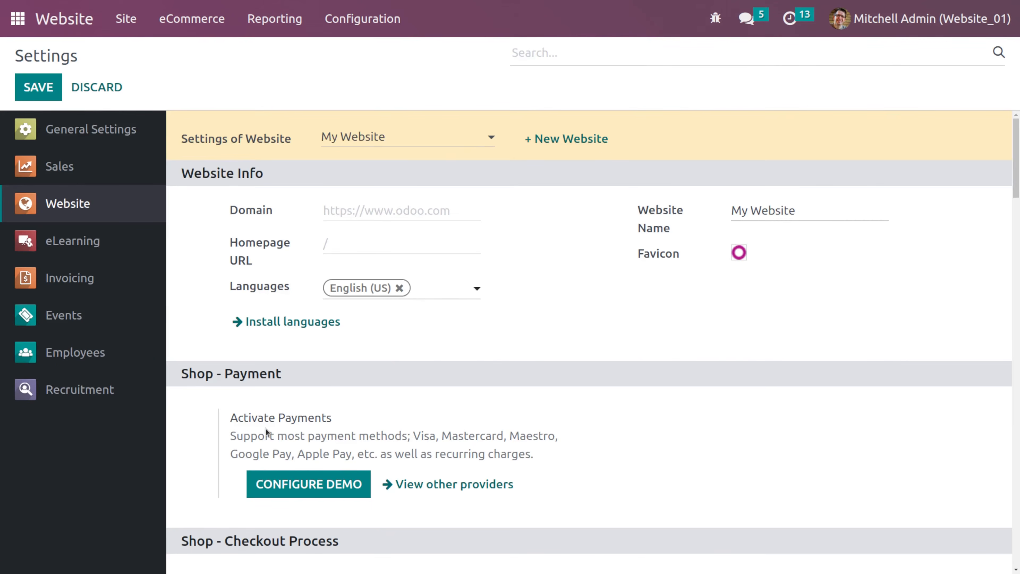
# - Open the Demo payment provider configuration and review its state and payment form options
pyautogui.scroll(-5, 266, 428)
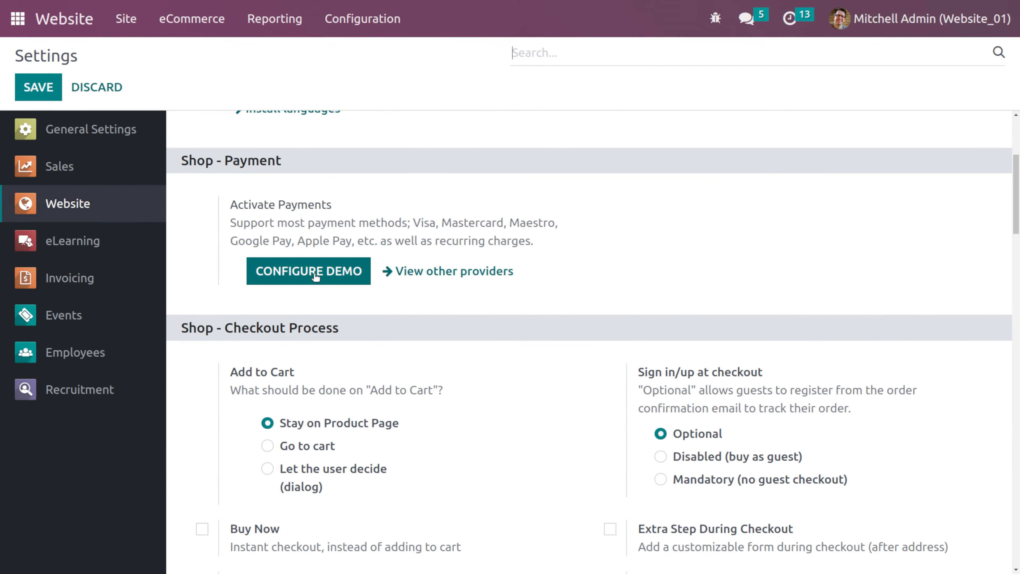
pyautogui.click(315, 274)
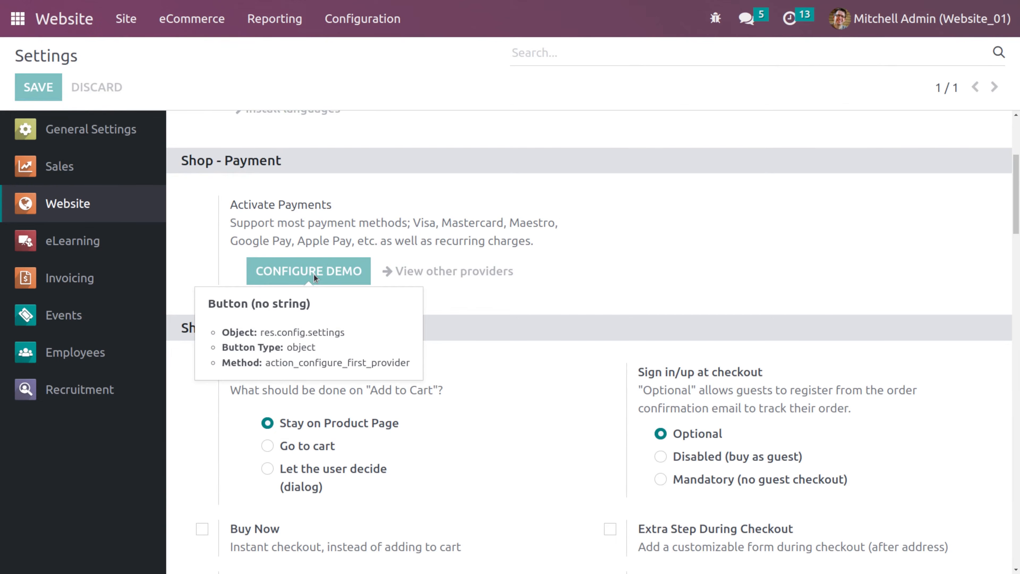
pyautogui.scroll(-4, 407, 394)
pyautogui.scroll(4, 407, 392)
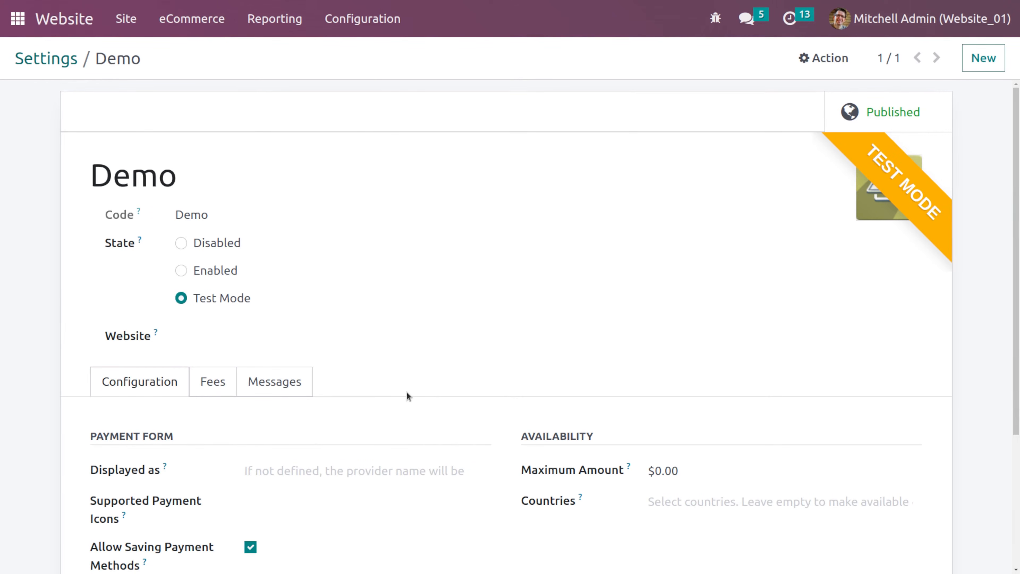
pyautogui.scroll(-1, 407, 392)
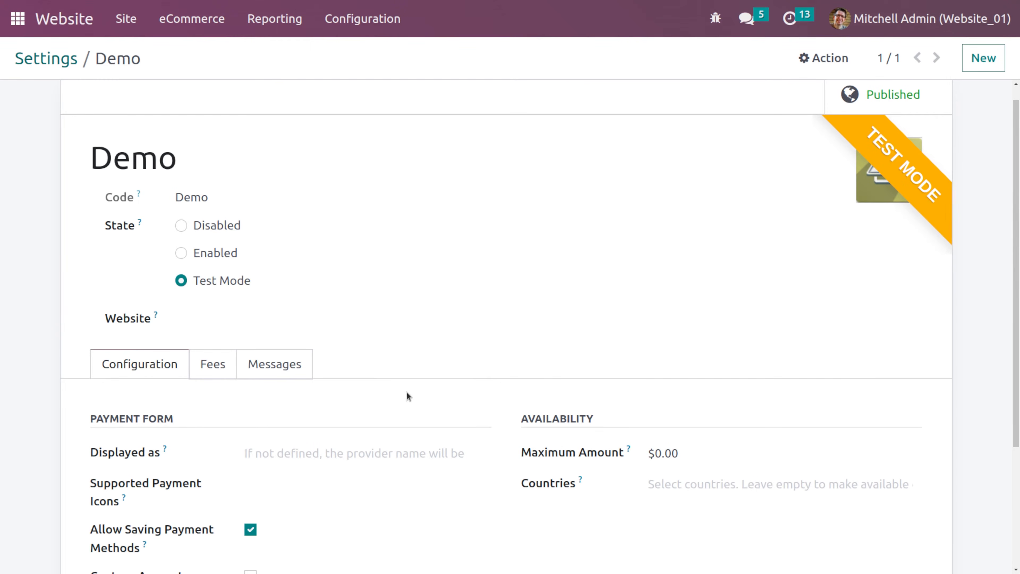
pyautogui.scroll(-4, 406, 394)
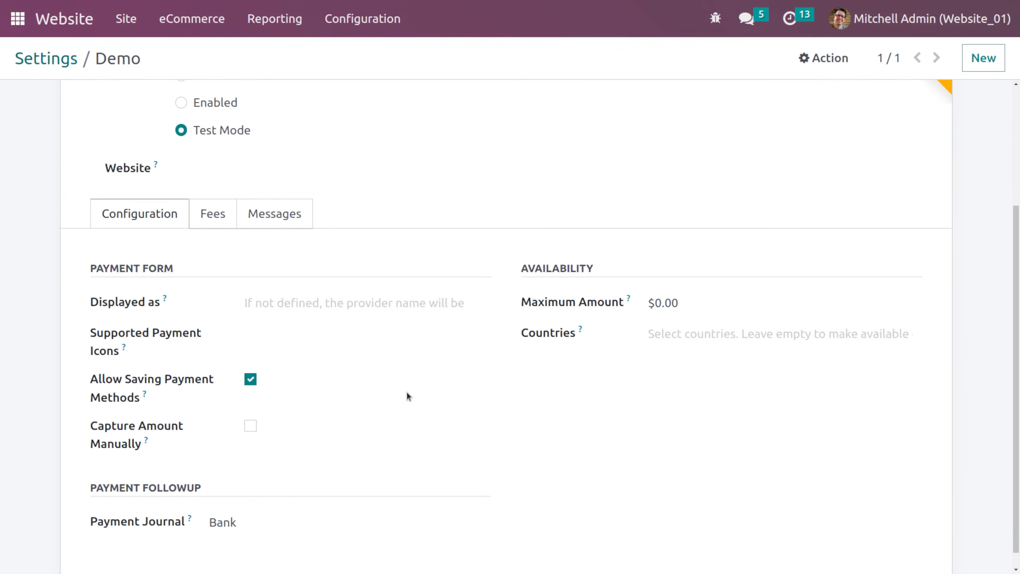
pyautogui.scroll(3, 407, 395)
pyautogui.scroll(-3, 407, 396)
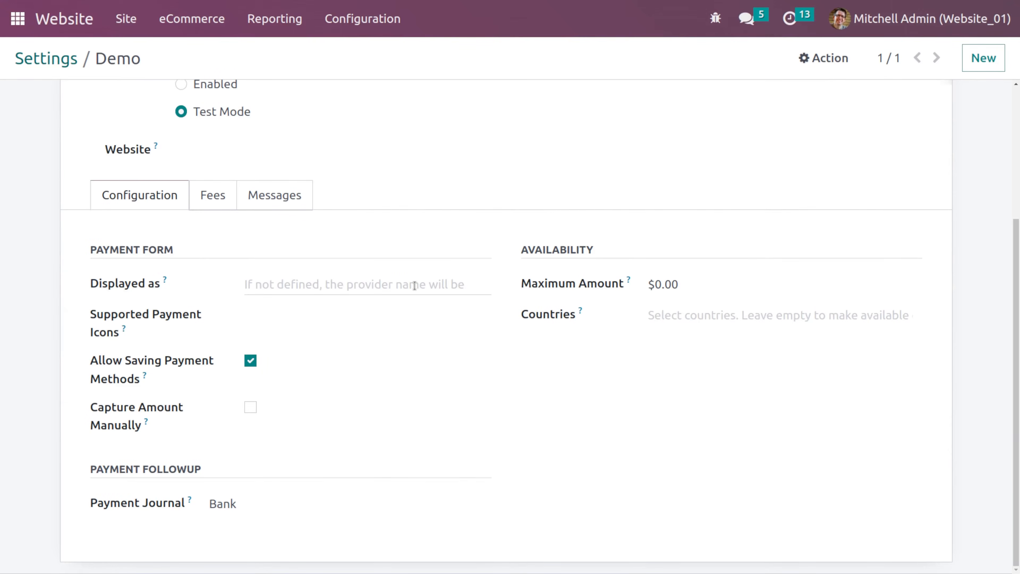
pyautogui.scroll(4, 417, 286)
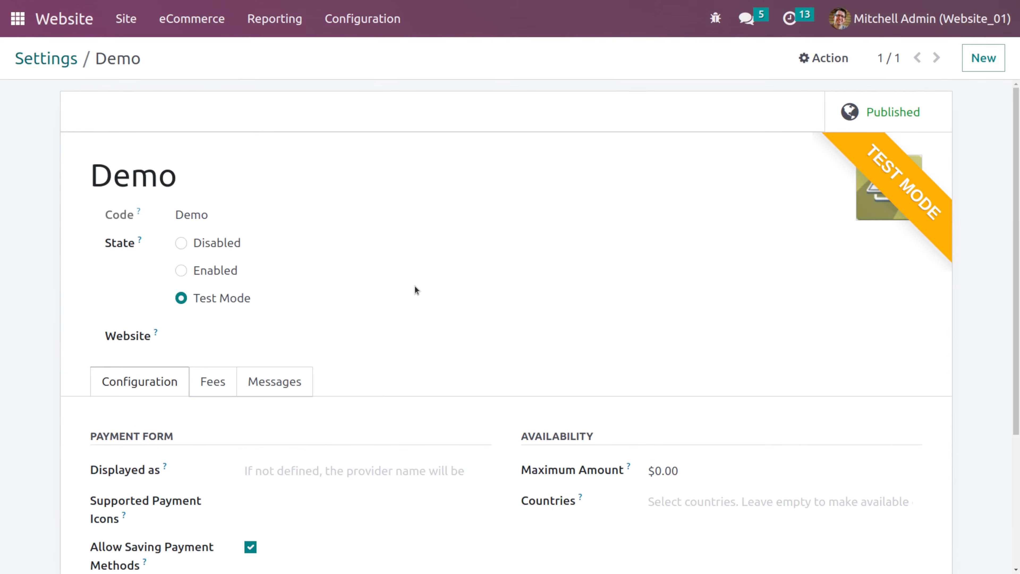
# - Return to the website Settings and review the Shop - Checkout Process options
pyautogui.click(358, 28)
pyautogui.click(571, 270)
pyautogui.click(66, 59)
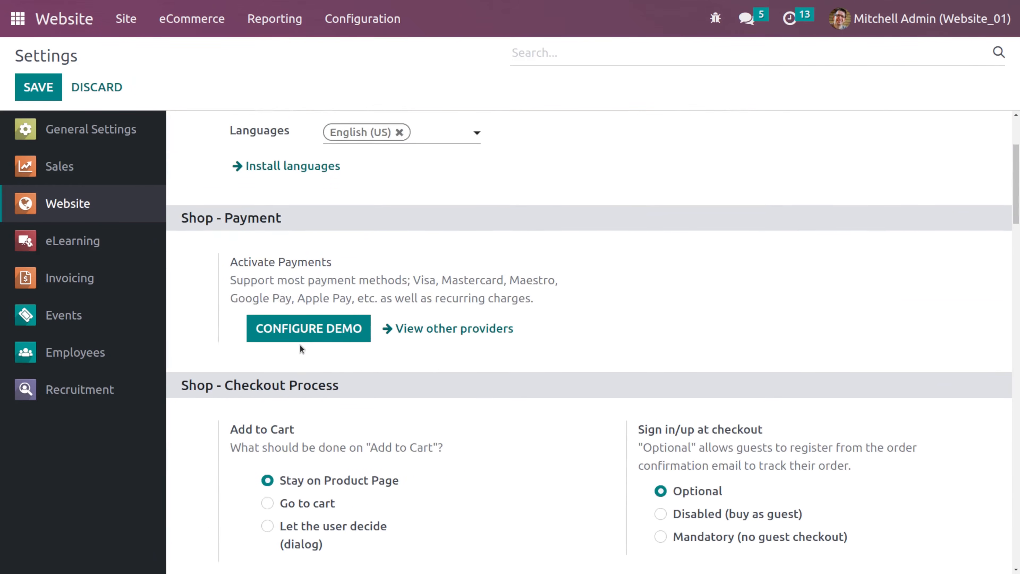
pyautogui.scroll(-5, 301, 348)
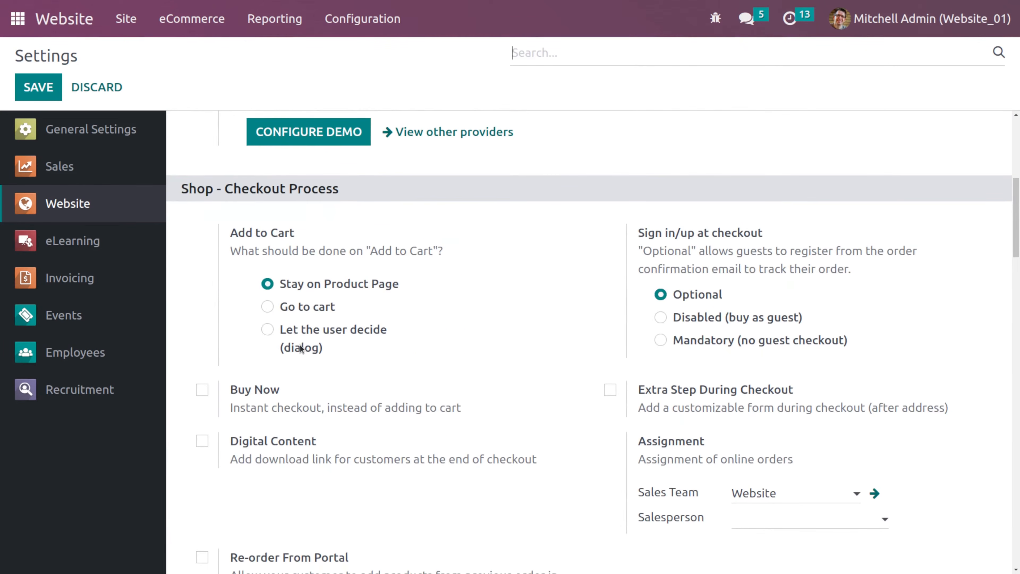
# - Open the shop from the website and add the Drawer to the cart
pyautogui.scroll(1, 302, 348)
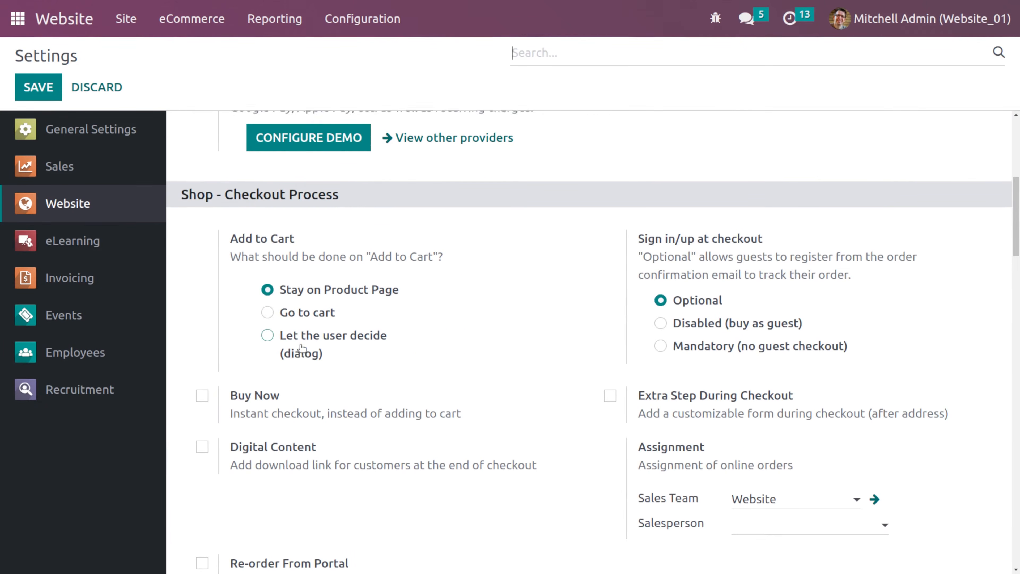
pyautogui.scroll(-3, 302, 349)
pyautogui.scroll(3, 300, 348)
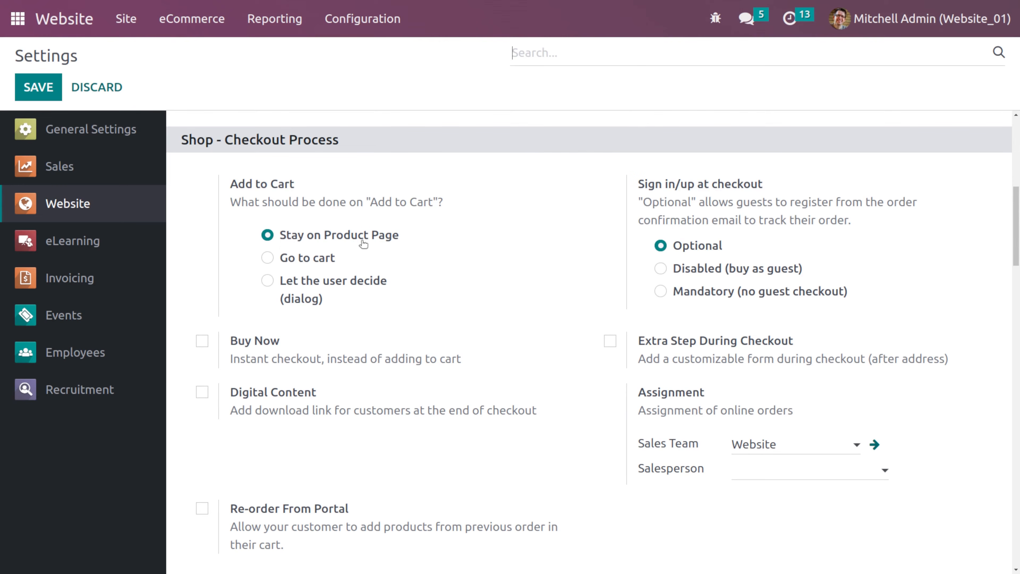
pyautogui.click(63, 22)
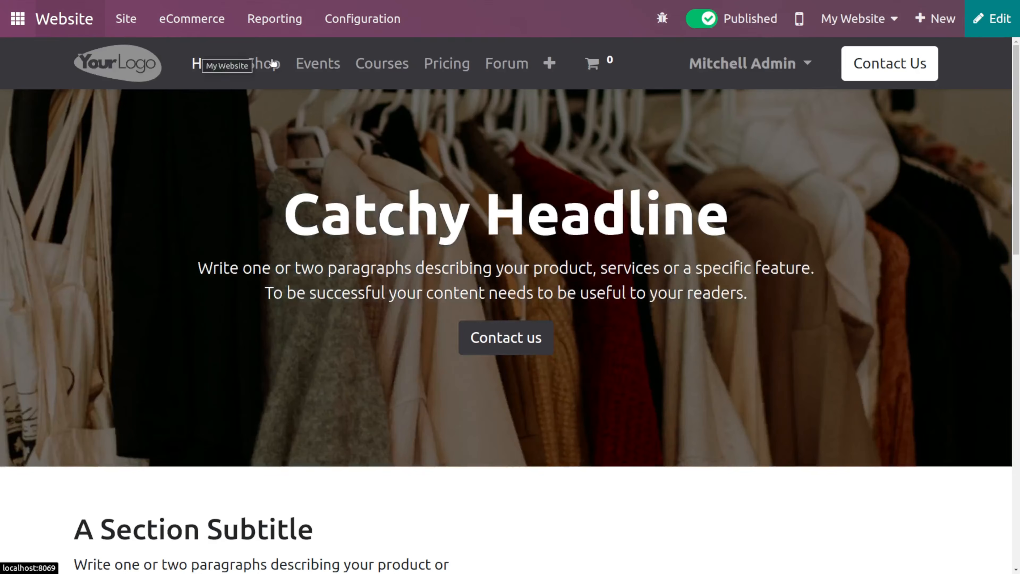
pyautogui.click(262, 66)
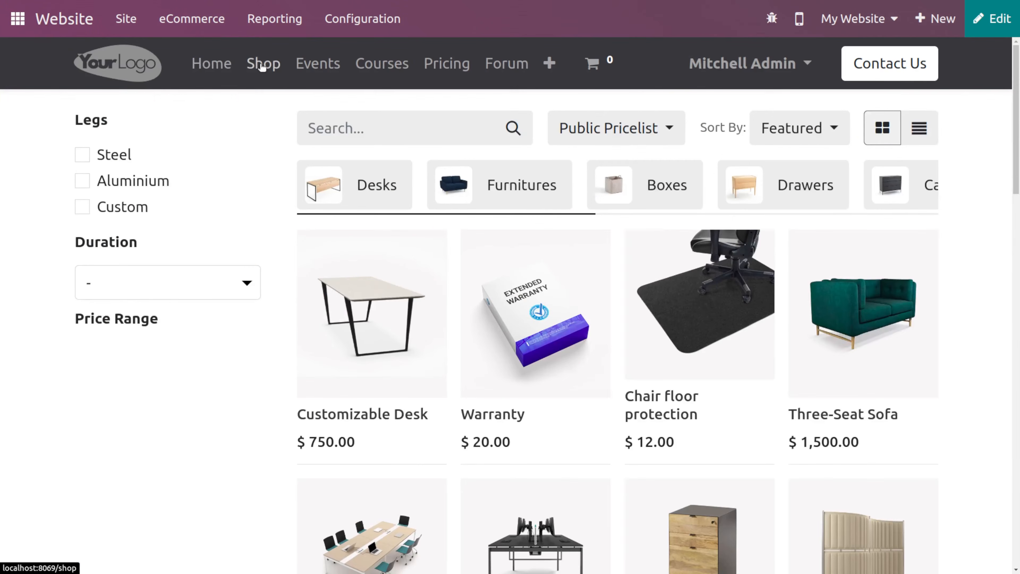
pyautogui.scroll(-5, 599, 350)
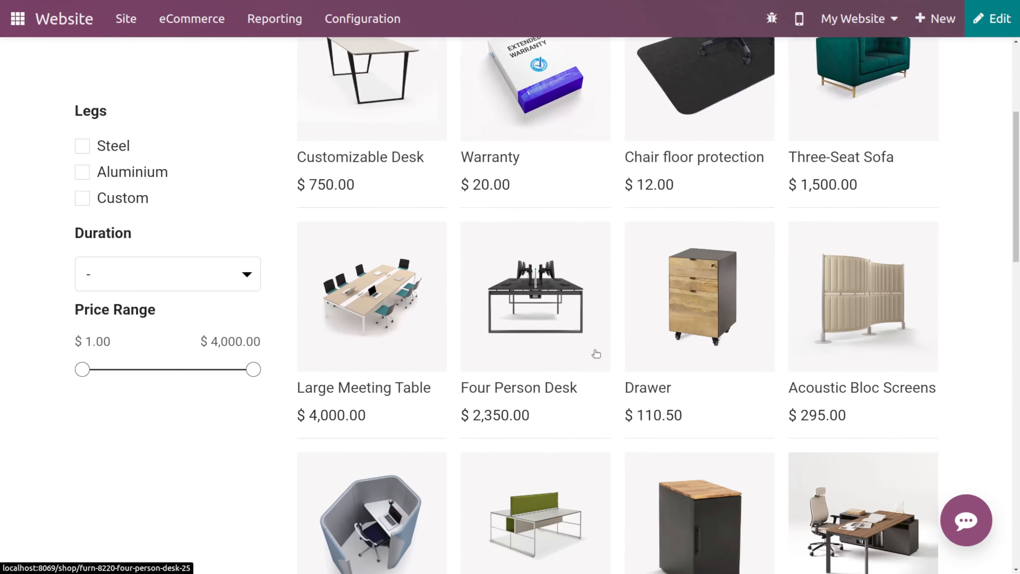
pyautogui.click(695, 306)
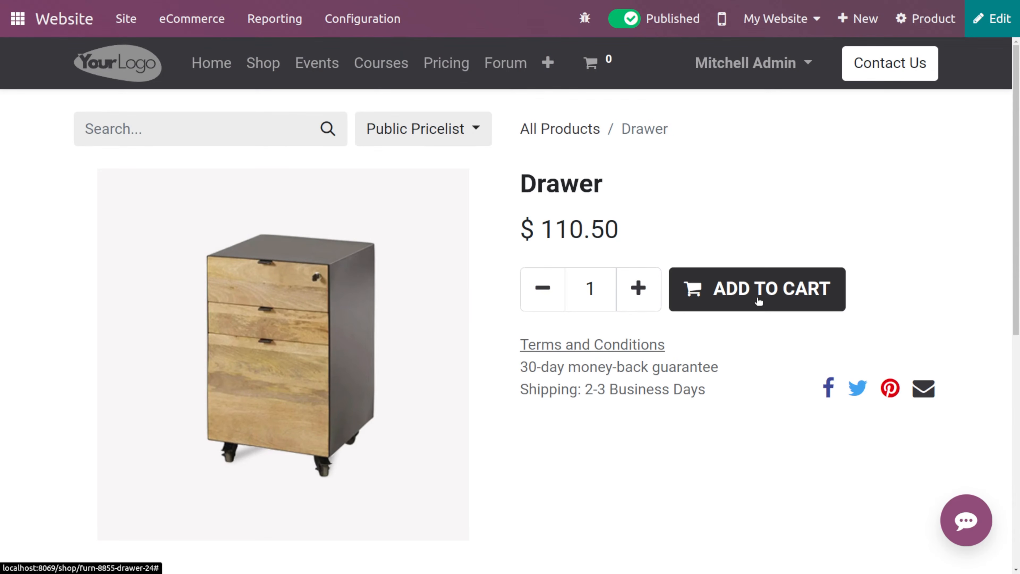
pyautogui.click(759, 301)
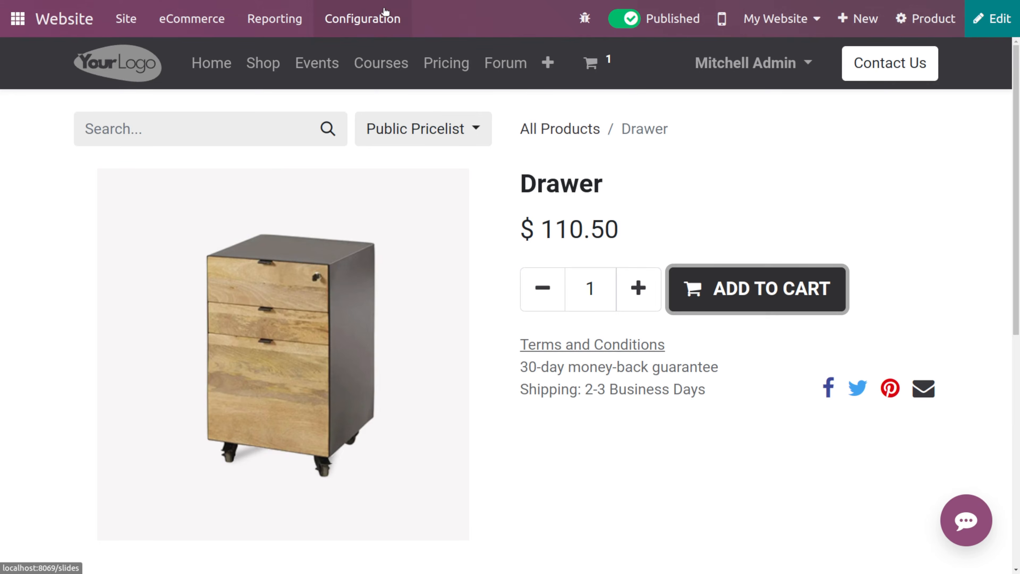
# - Set the Add to Cart behaviour to Go to cart in the website settings and save
pyautogui.click(391, 18)
pyautogui.click(396, 54)
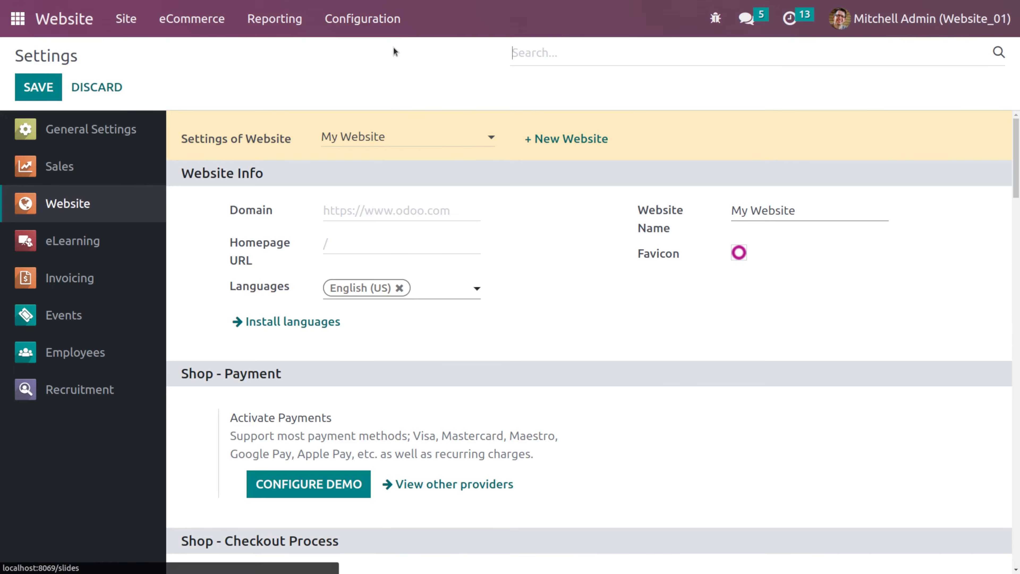
pyautogui.scroll(-5, 361, 491)
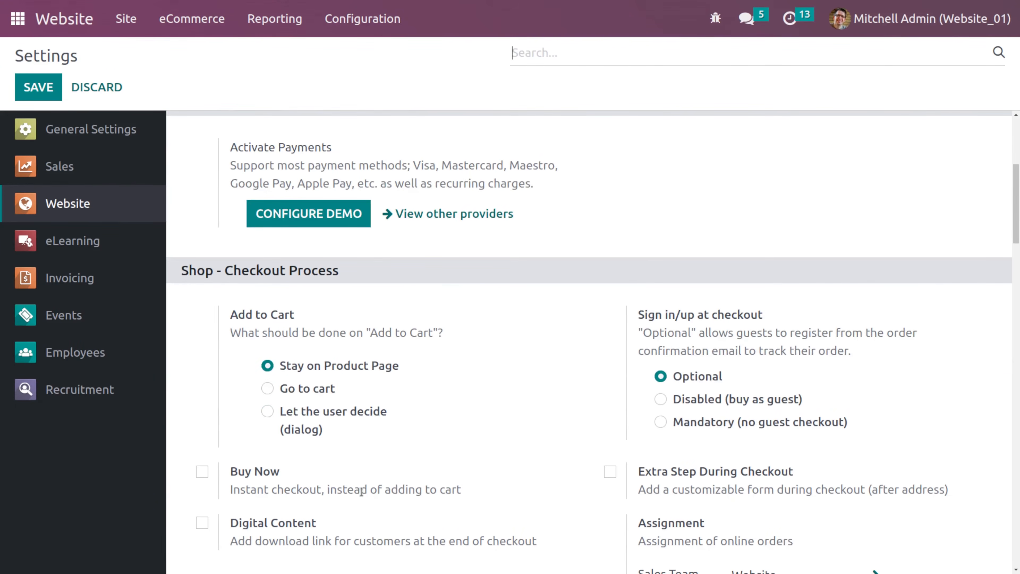
pyautogui.click(291, 388)
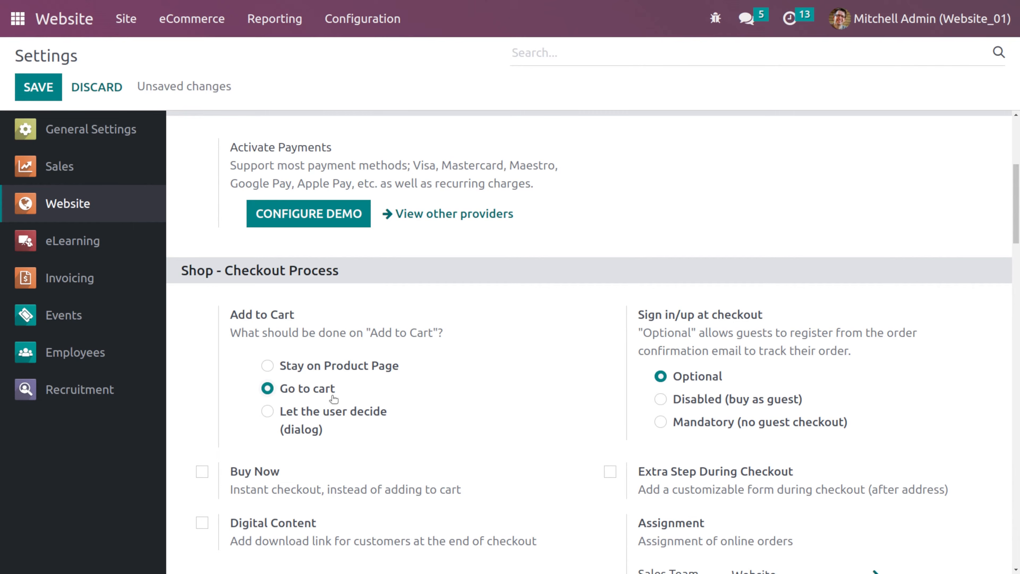
pyautogui.click(35, 89)
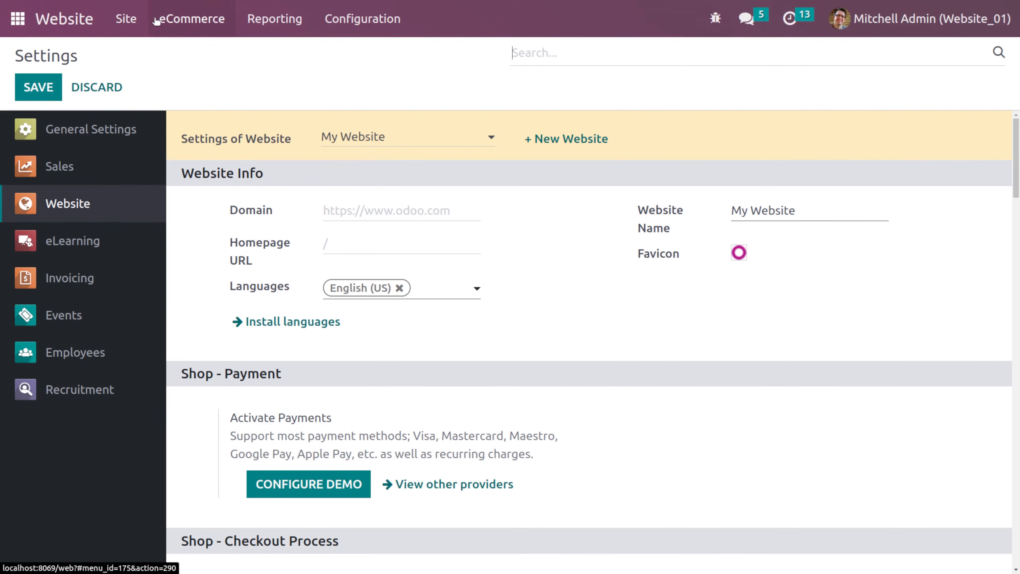
# - Add Chair floor protection to the cart from the shop and review the cart contents
pyautogui.click(97, 27)
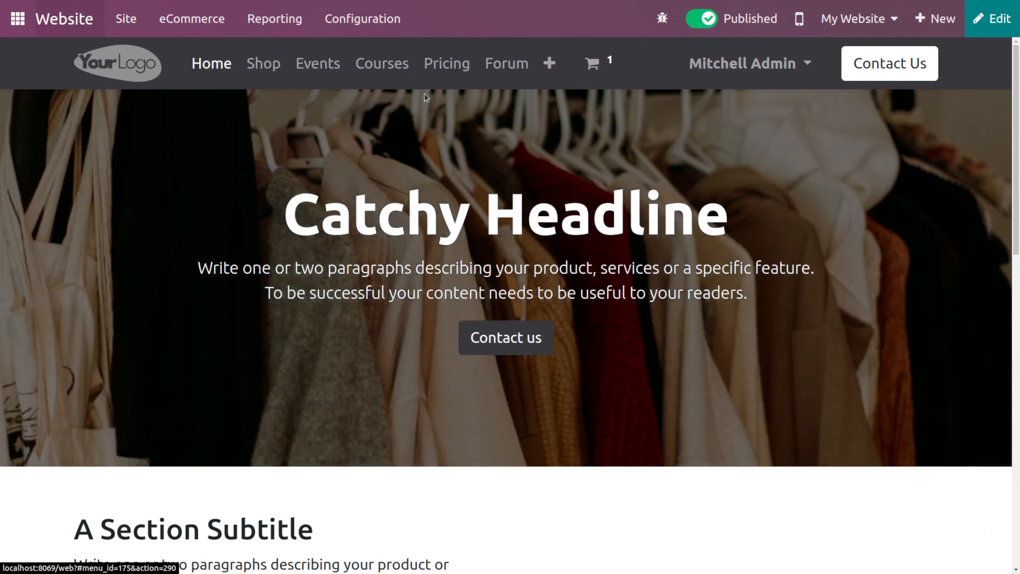
pyautogui.click(263, 64)
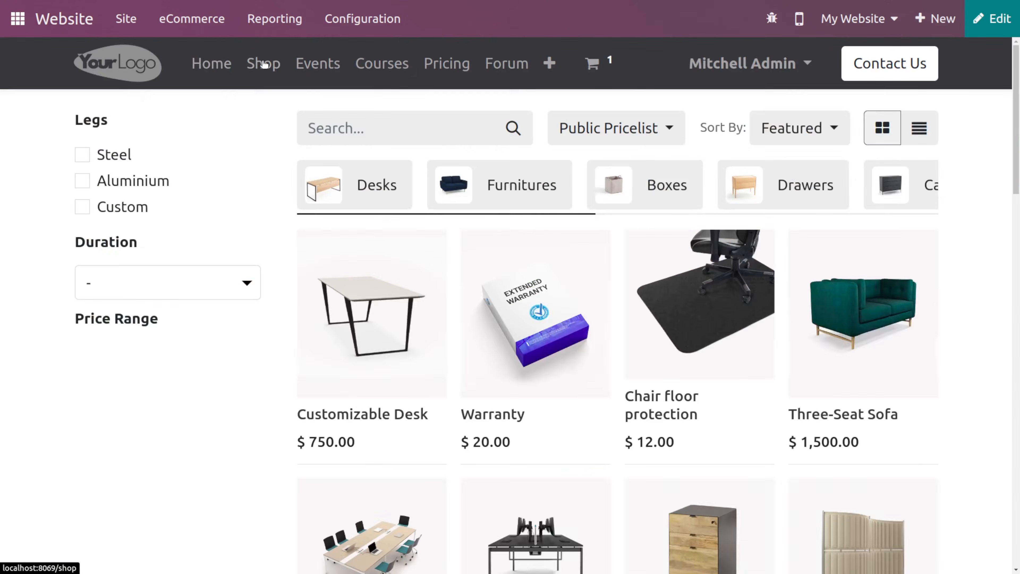
pyautogui.scroll(-2, 606, 320)
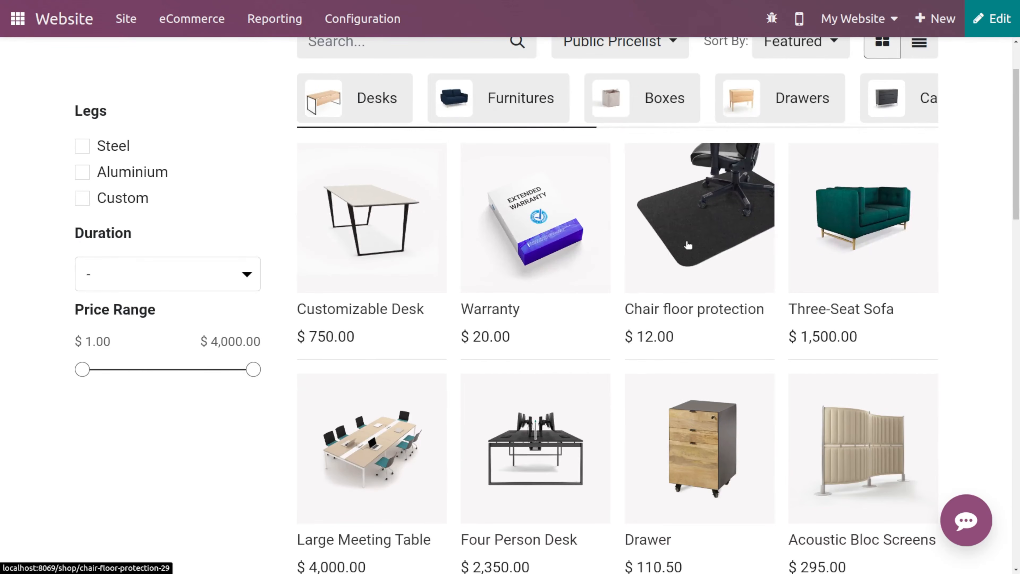
pyautogui.click(687, 245)
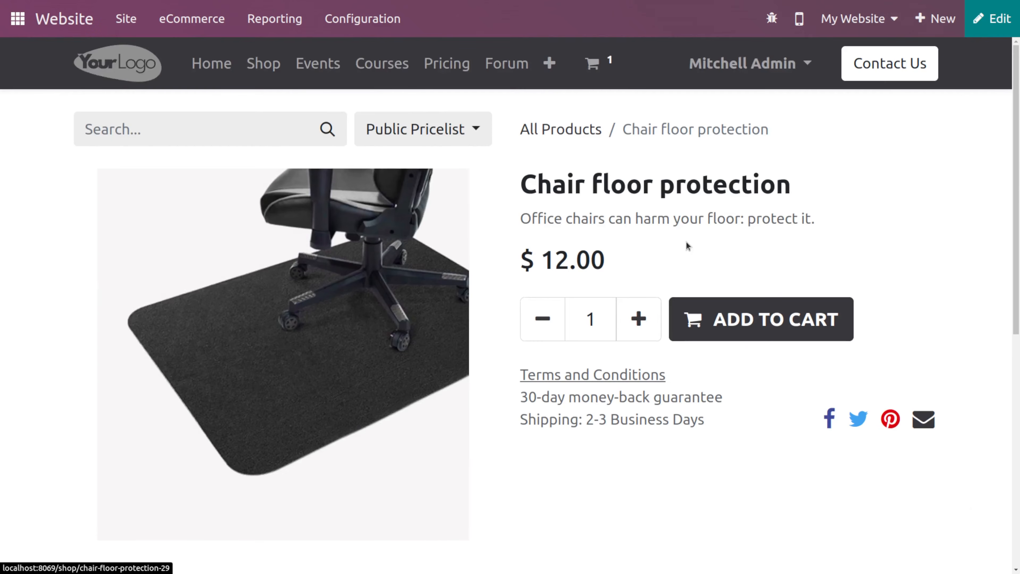
pyautogui.click(731, 318)
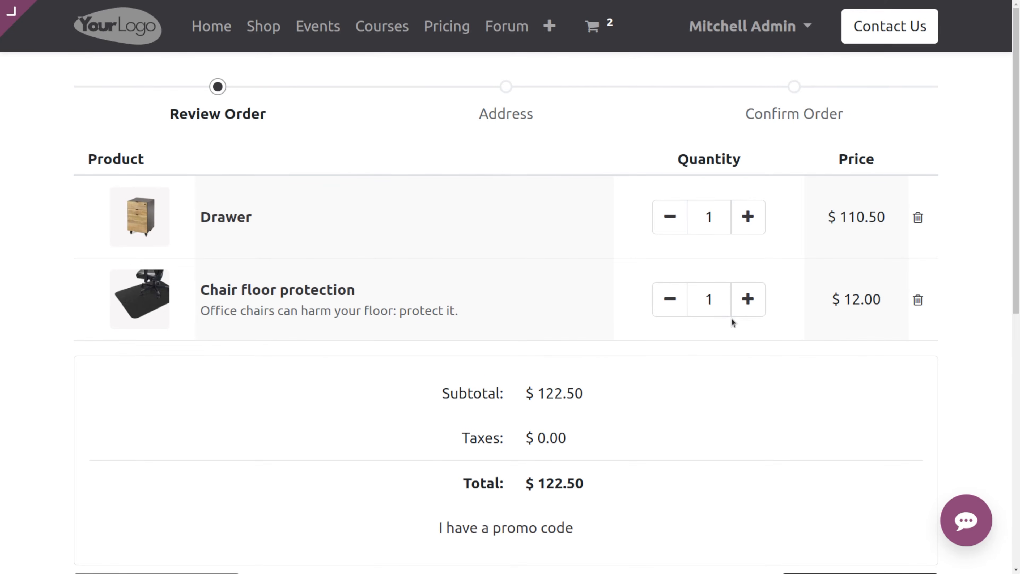
pyautogui.scroll(-5, 731, 319)
pyautogui.scroll(5, 731, 318)
pyautogui.scroll(-3, 730, 318)
pyautogui.scroll(3, 731, 318)
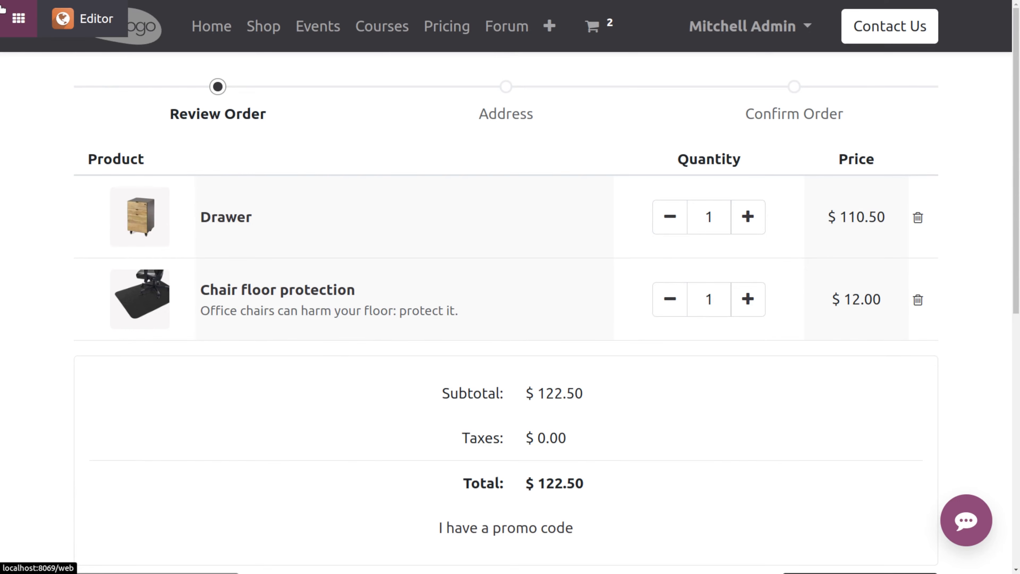
# - Set the Add to Cart behaviour to Let the user decide (dialog) in the website settings and save
pyautogui.click(11, 22)
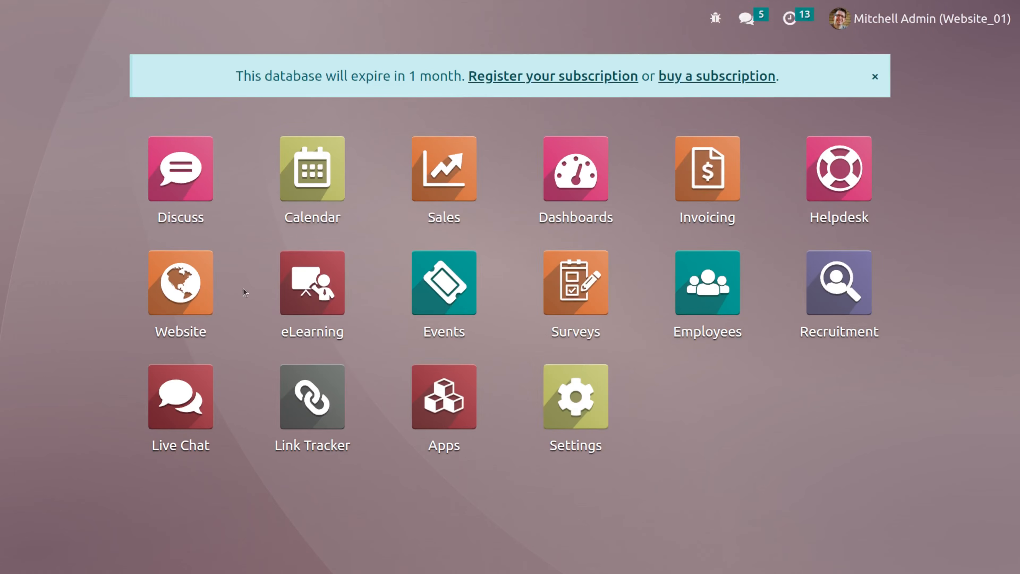
pyautogui.click(181, 281)
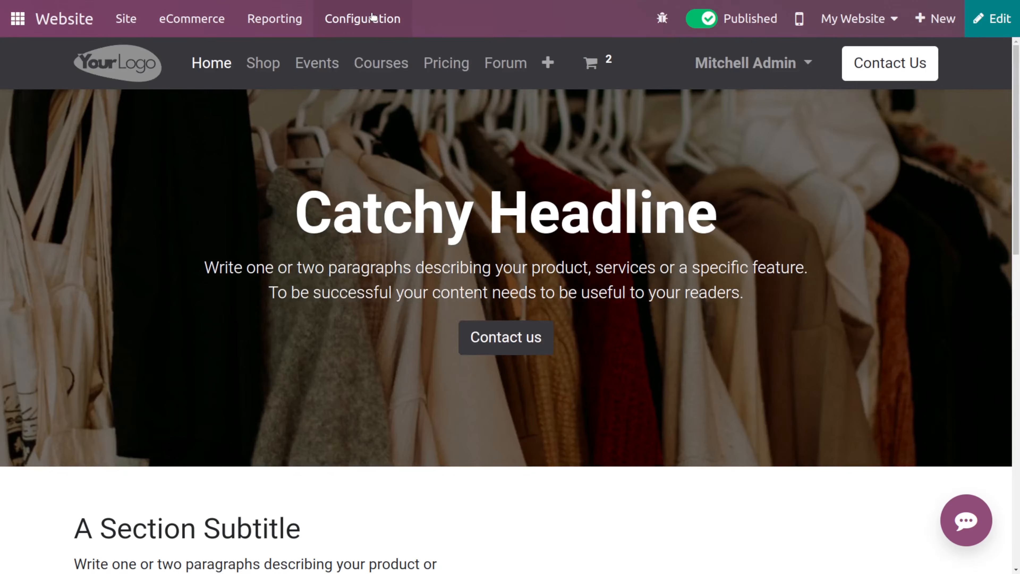
pyautogui.click(372, 17)
pyautogui.click(391, 64)
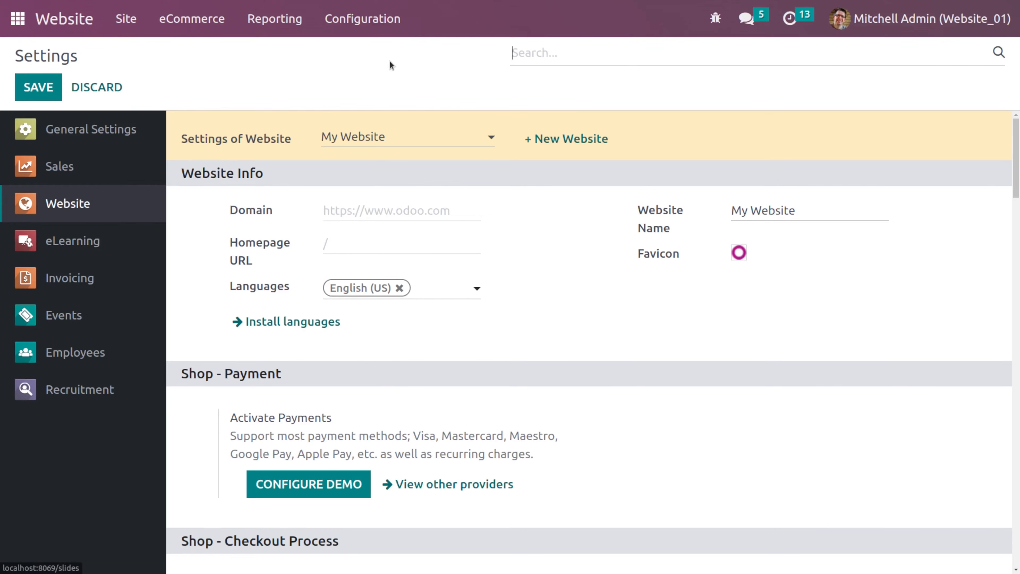
pyautogui.scroll(-5, 374, 391)
pyautogui.scroll(-8, 373, 391)
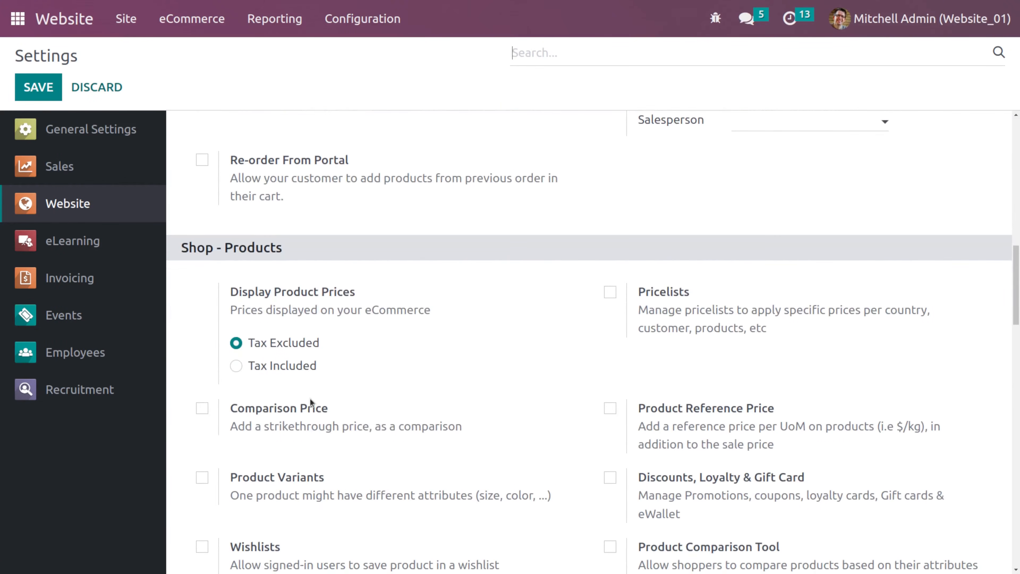
pyautogui.scroll(9, 369, 401)
pyautogui.click(266, 426)
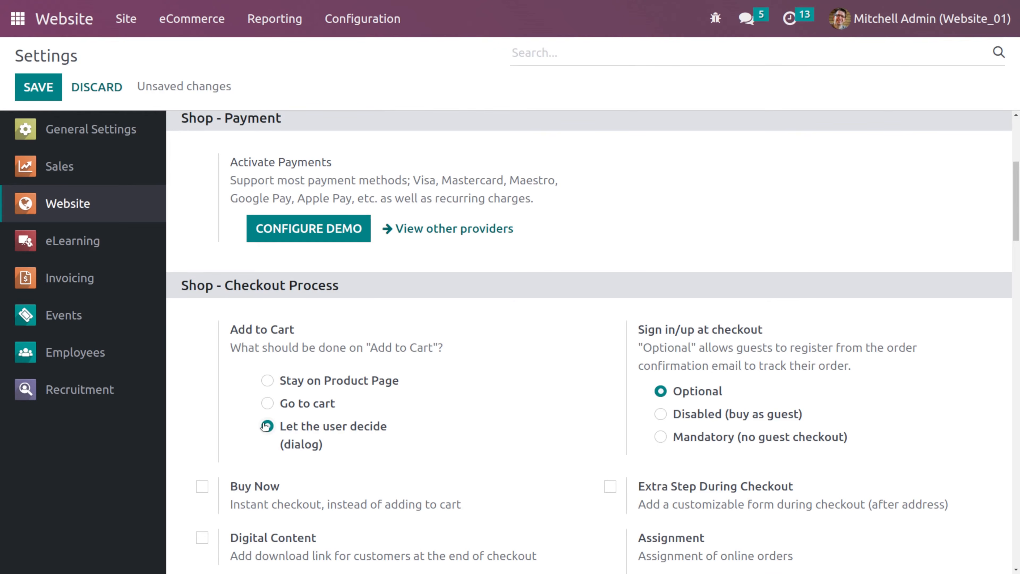
pyautogui.click(42, 92)
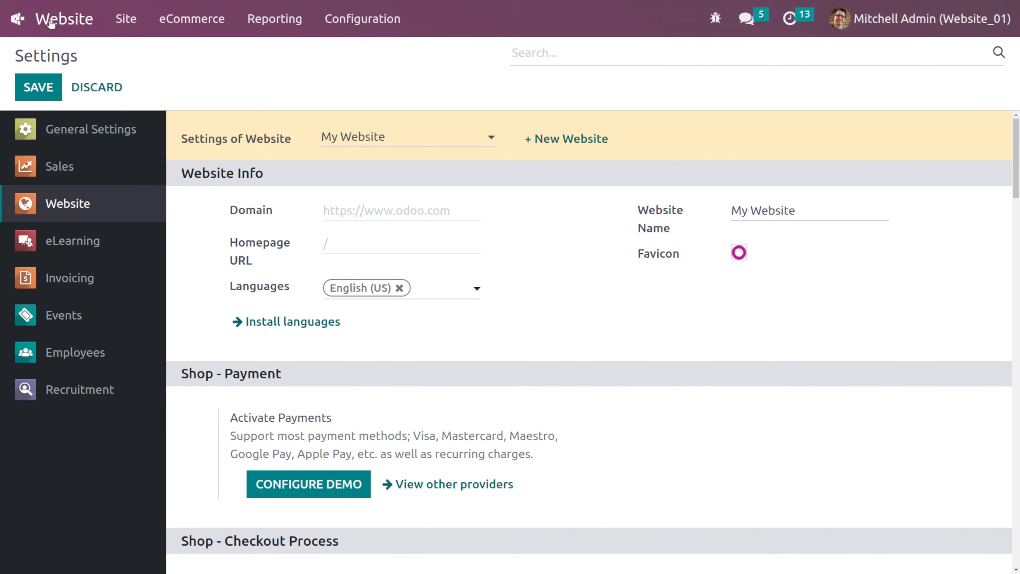
# - Try adding the Pedal Bin to the cart from the shop and close the Add to cart dialog
pyautogui.click(50, 21)
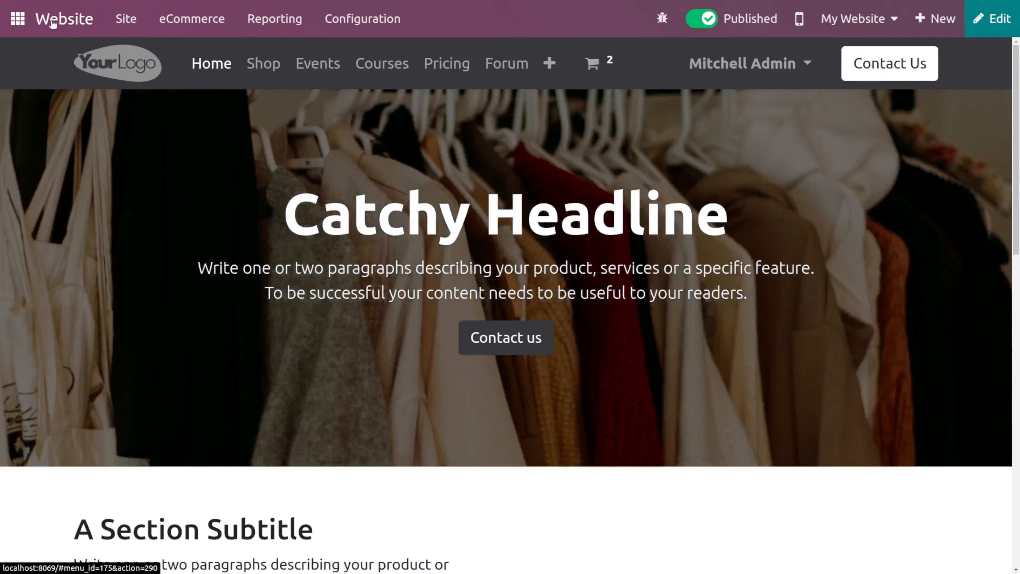
pyautogui.click(261, 68)
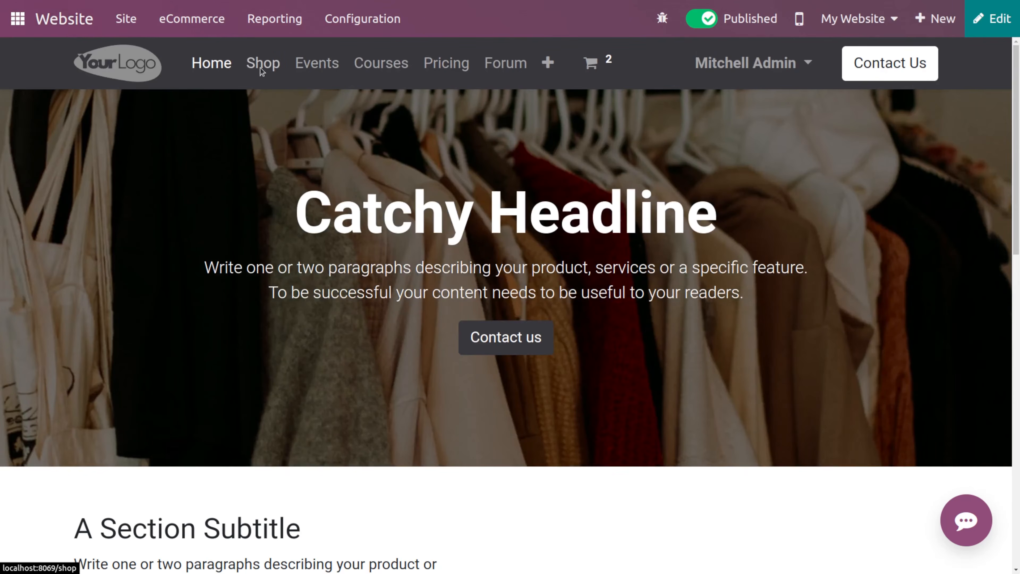
pyautogui.scroll(-10, 493, 415)
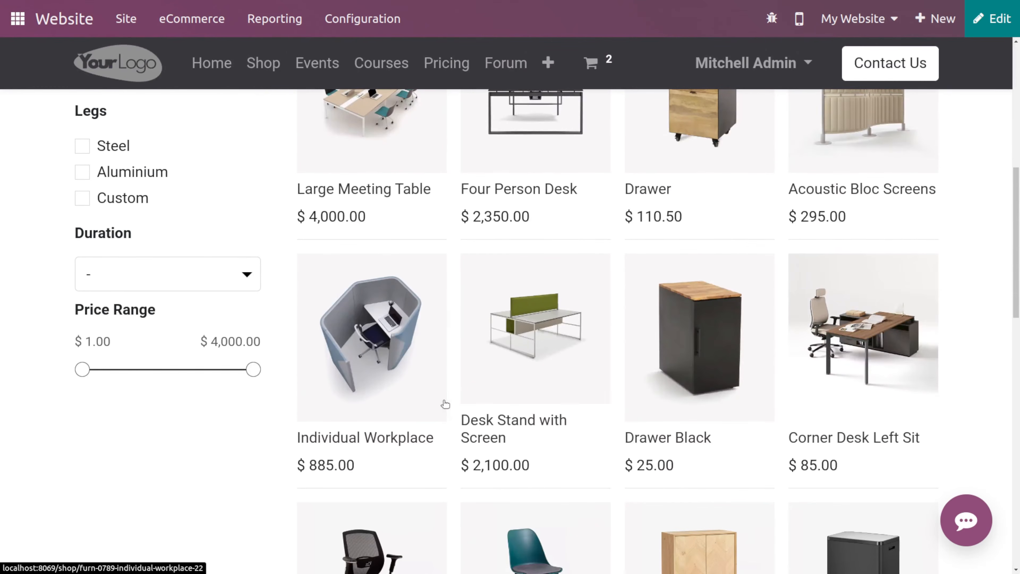
pyautogui.scroll(-3, 777, 428)
pyautogui.scroll(-7, 607, 484)
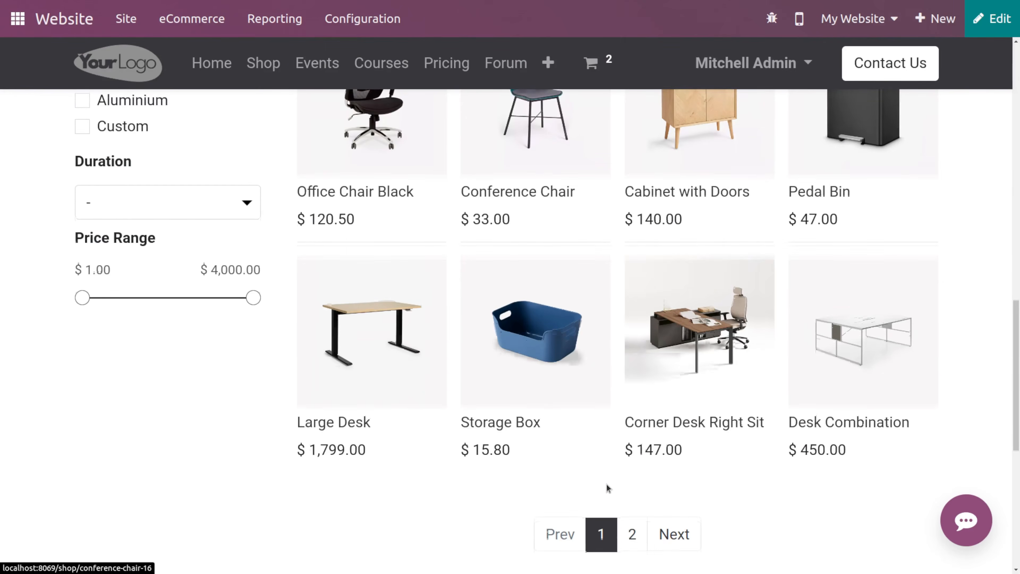
pyautogui.scroll(6, 606, 484)
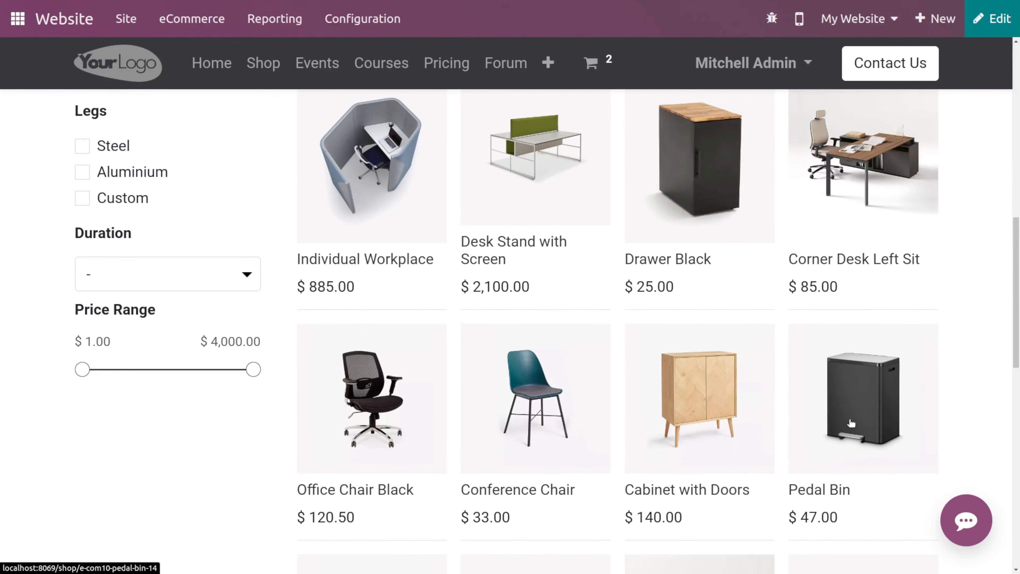
pyautogui.click(851, 422)
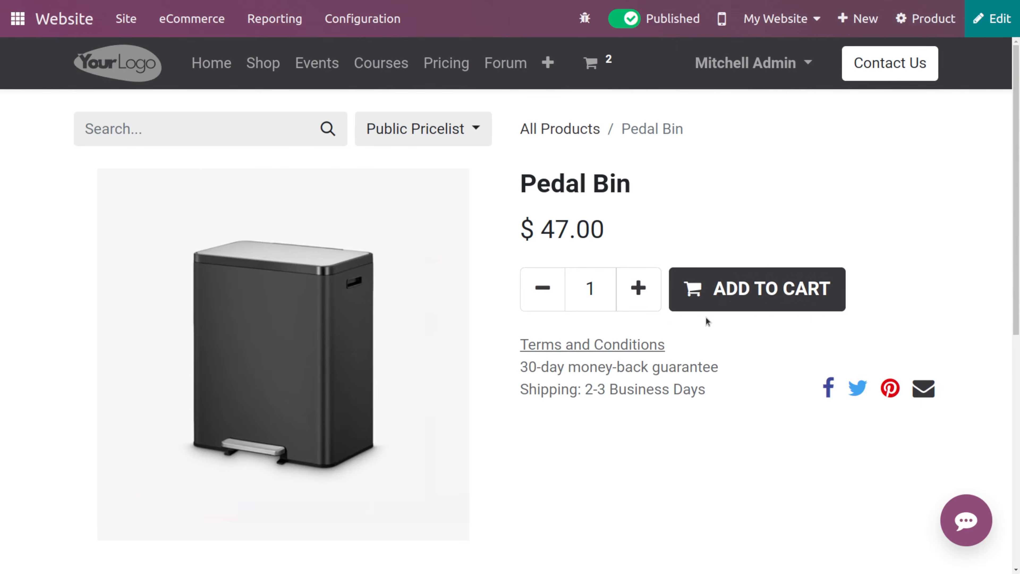
pyautogui.click(743, 289)
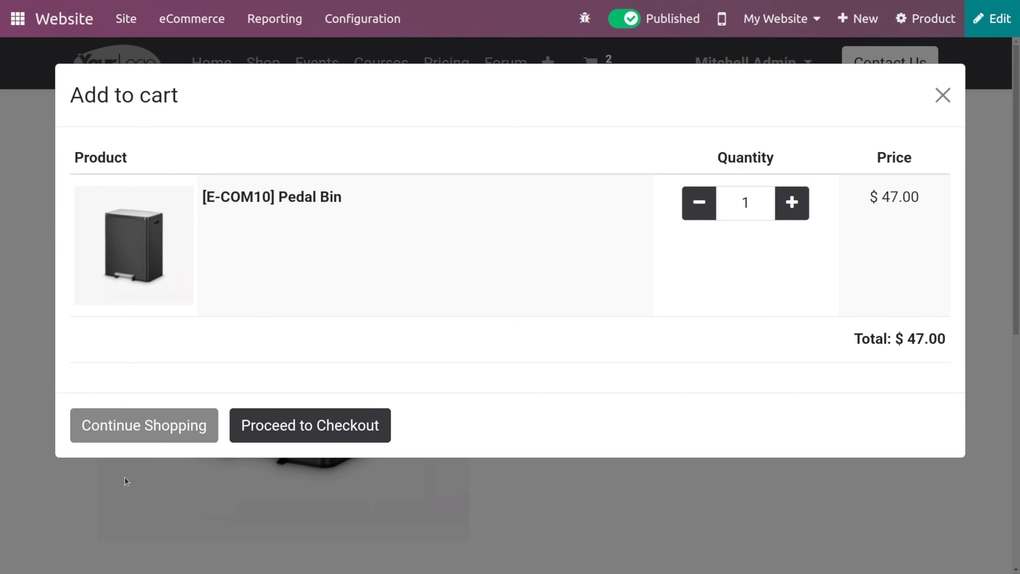
pyautogui.click(943, 90)
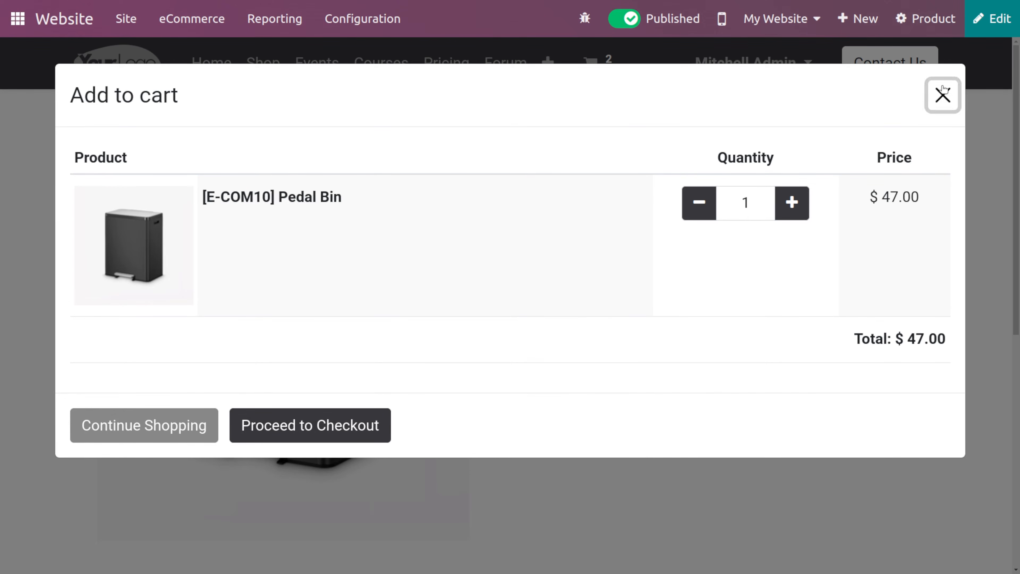
# - Enable the Buy Now instant checkout option in the website settings
pyautogui.click(322, 27)
pyautogui.click(323, 27)
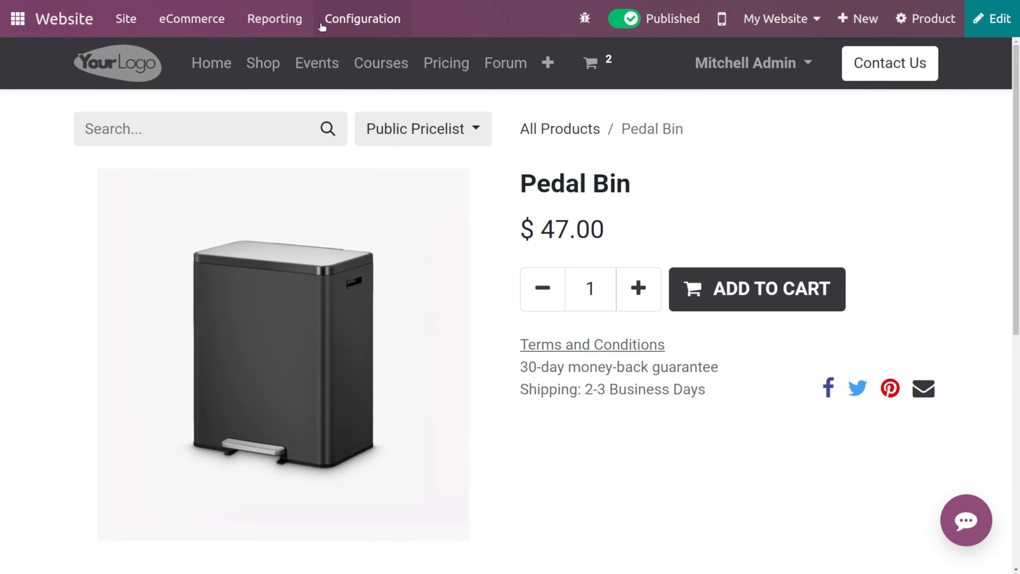
pyautogui.click(322, 26)
pyautogui.click(360, 51)
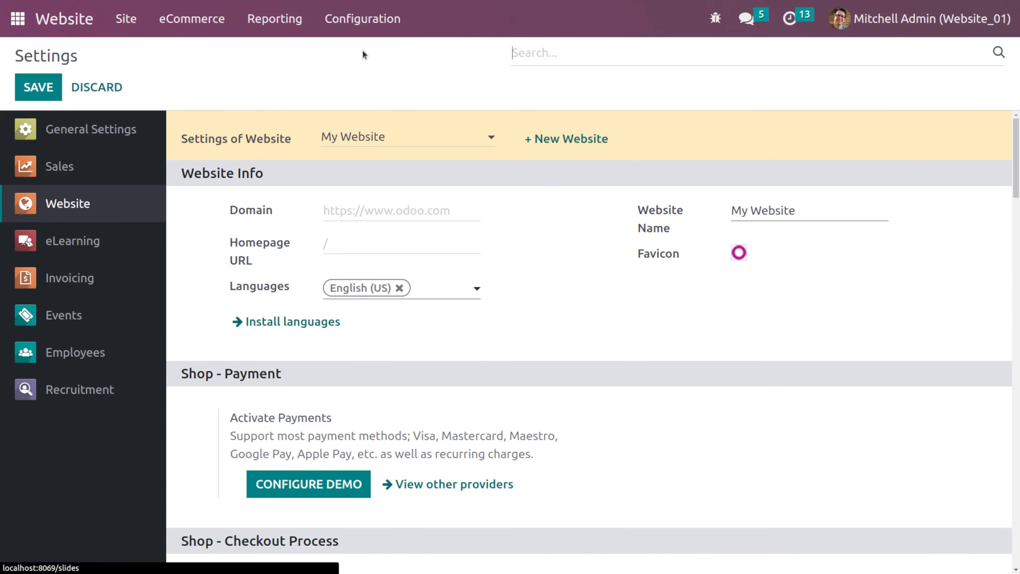
pyautogui.scroll(-10, 414, 358)
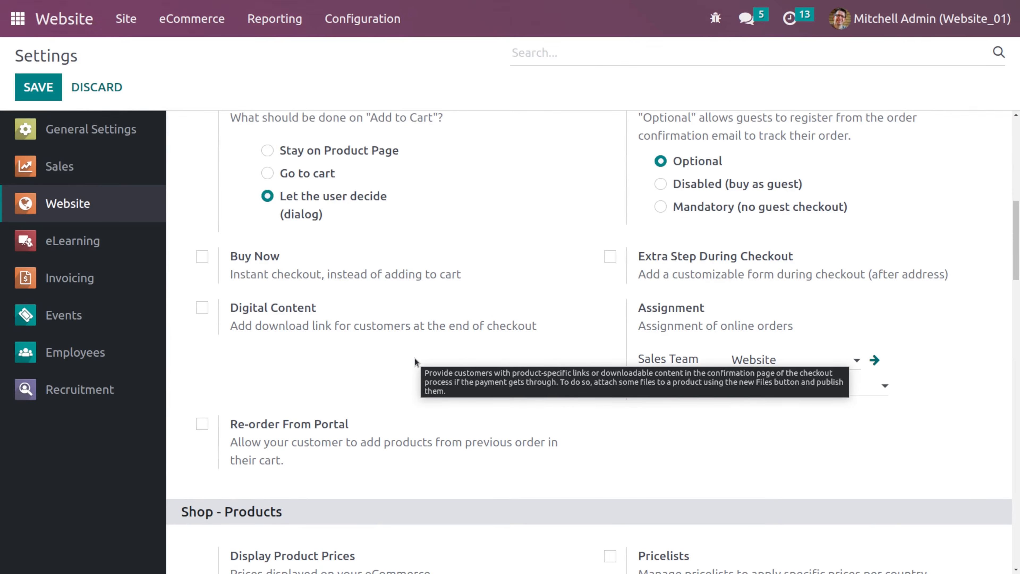
pyautogui.click(202, 258)
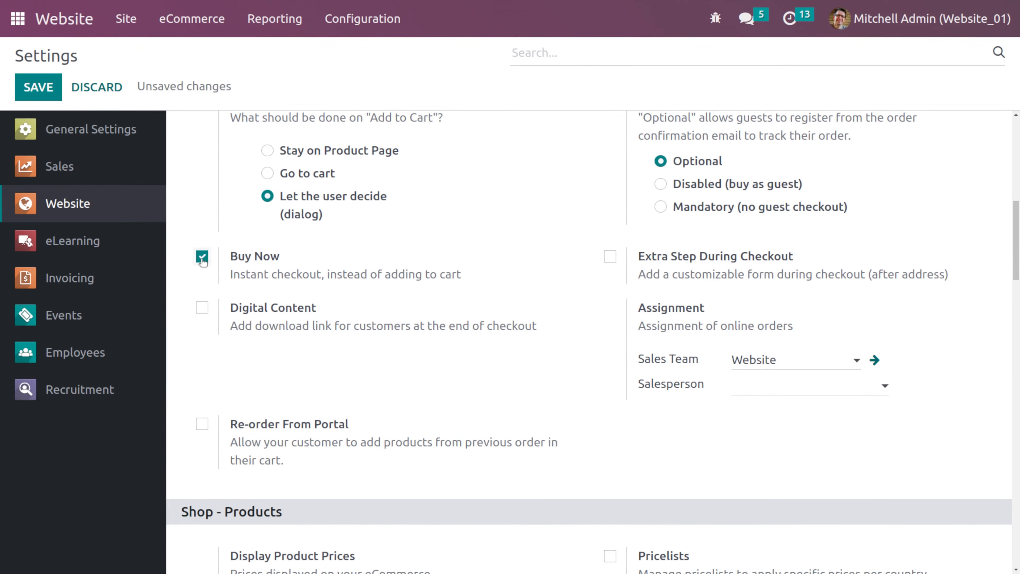
# - Save the website settings
pyautogui.scroll(1, 304, 282)
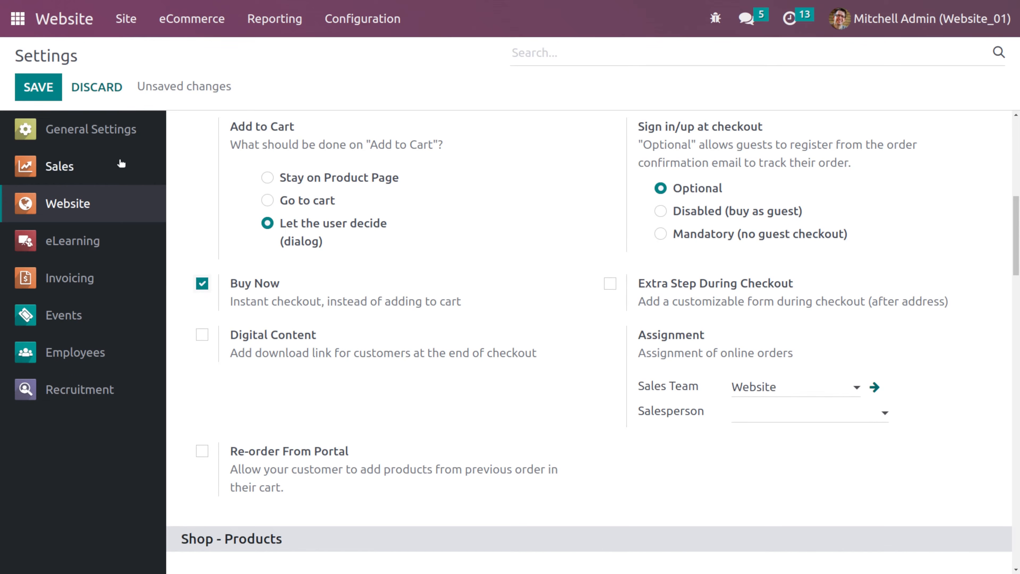
pyautogui.click(51, 93)
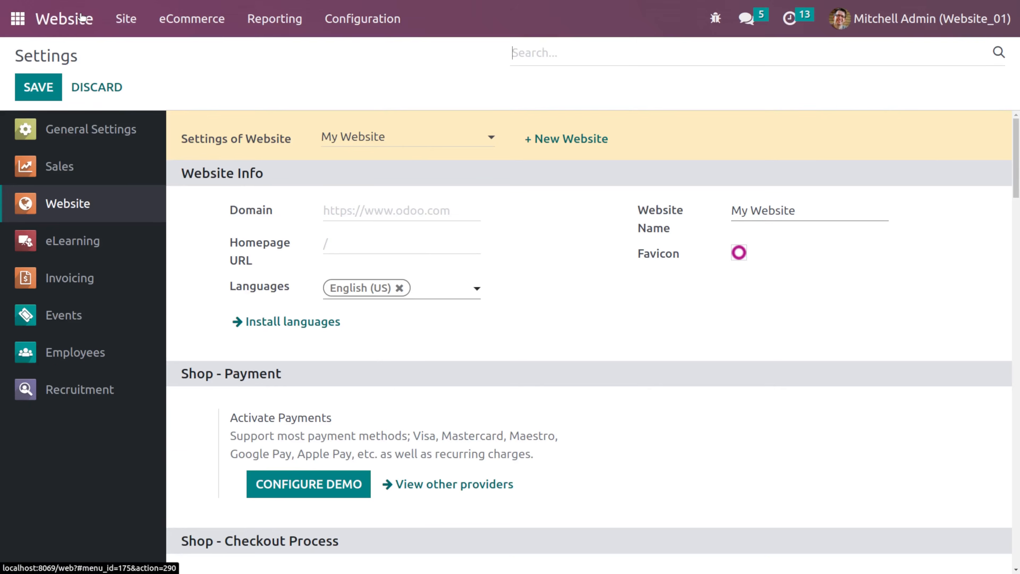
# - Open the Four Person Desk from the shop and use Buy Now to go straight to the checkout confirmation
pyautogui.click(82, 18)
pyautogui.click(264, 63)
pyautogui.scroll(-5, 511, 283)
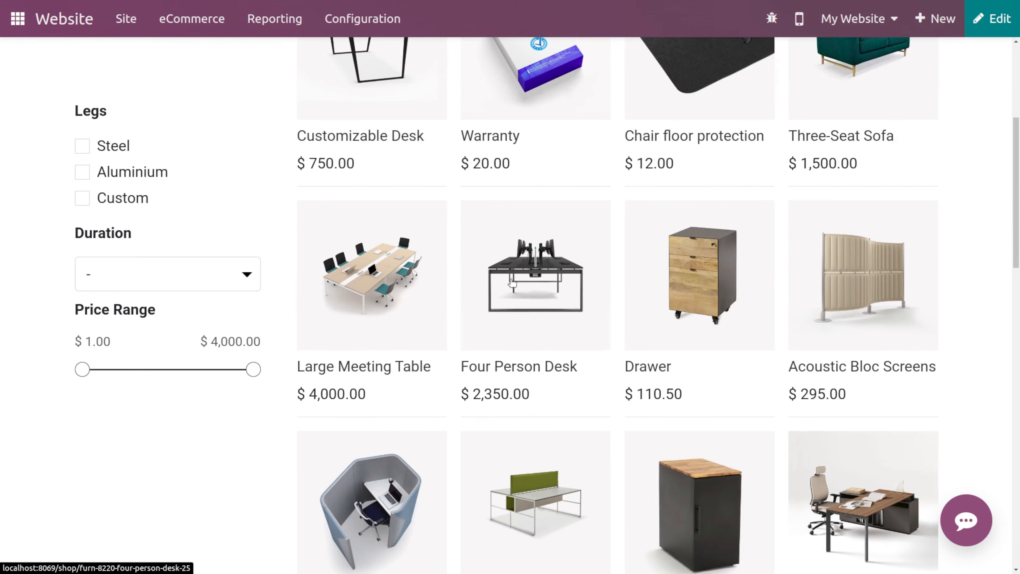
pyautogui.click(511, 283)
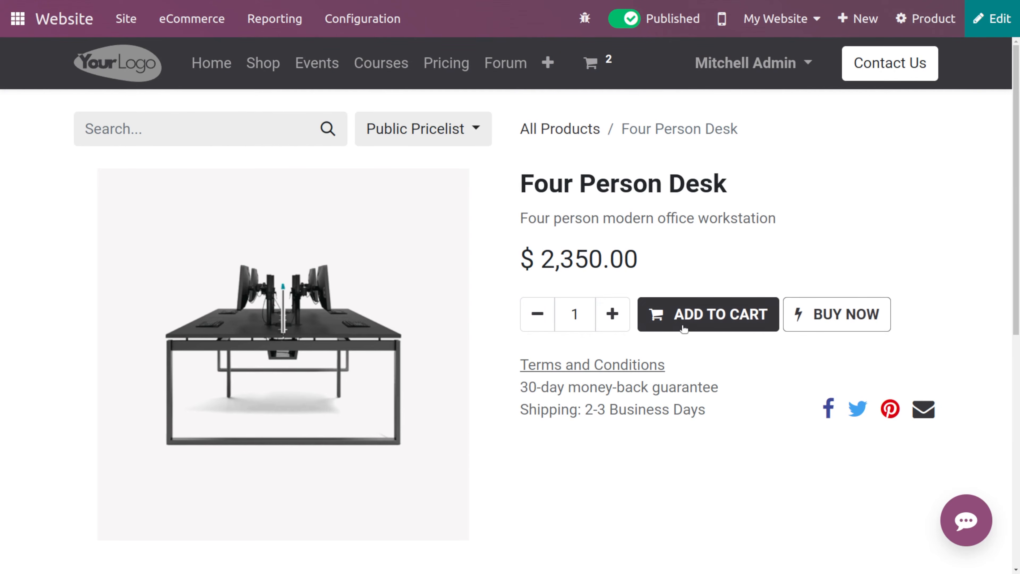
pyautogui.click(843, 329)
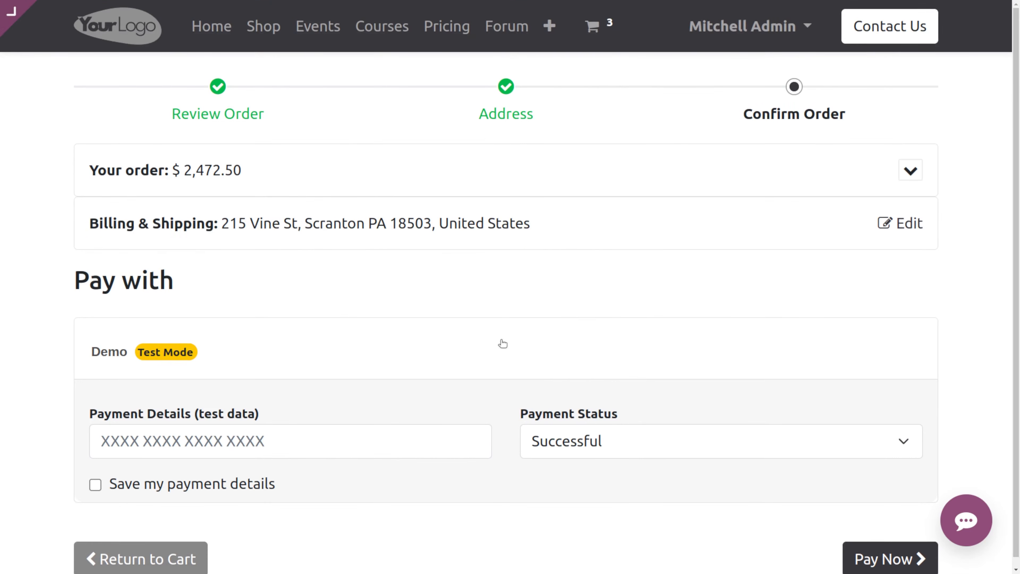
pyautogui.scroll(-1, 501, 342)
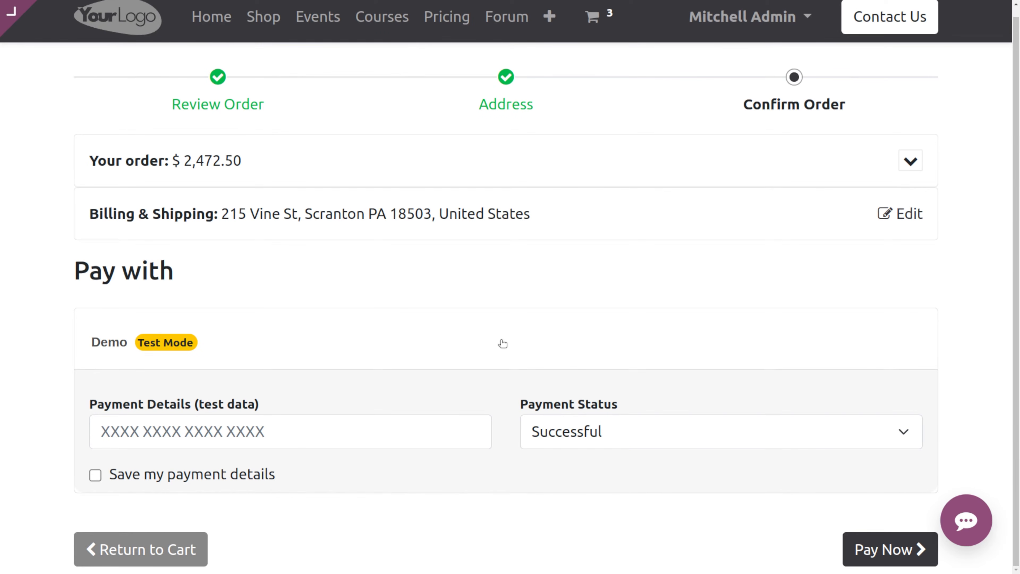
pyautogui.scroll(1, 503, 343)
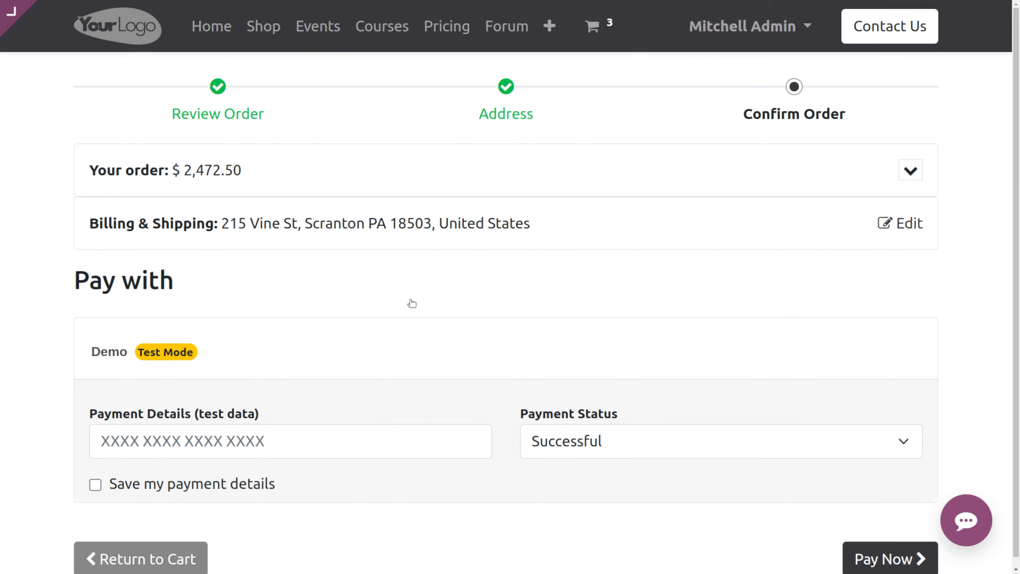
# - Enable the Digital Content option in the website settings and save
pyautogui.moveTo(24, 20)
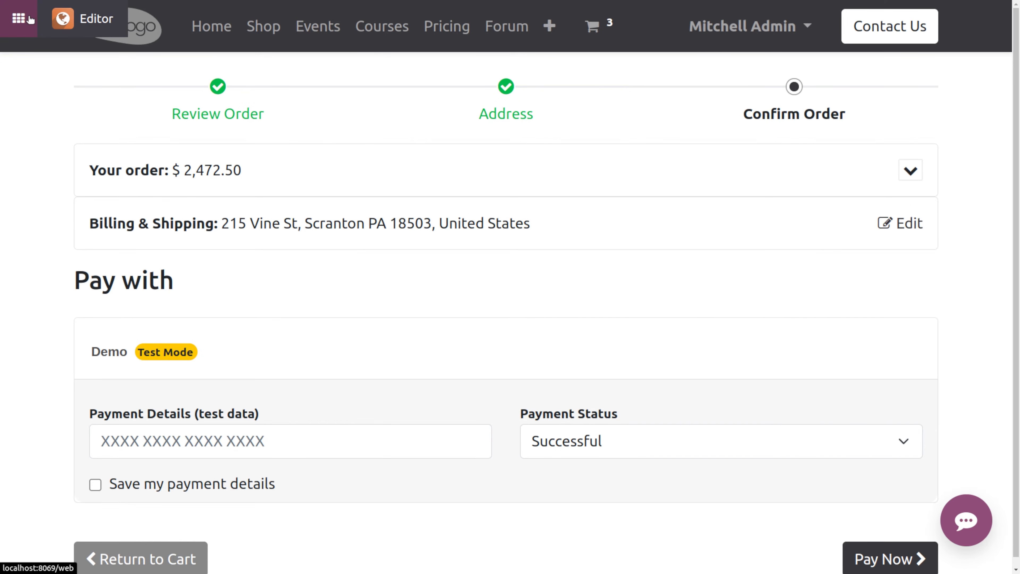
pyautogui.click(30, 19)
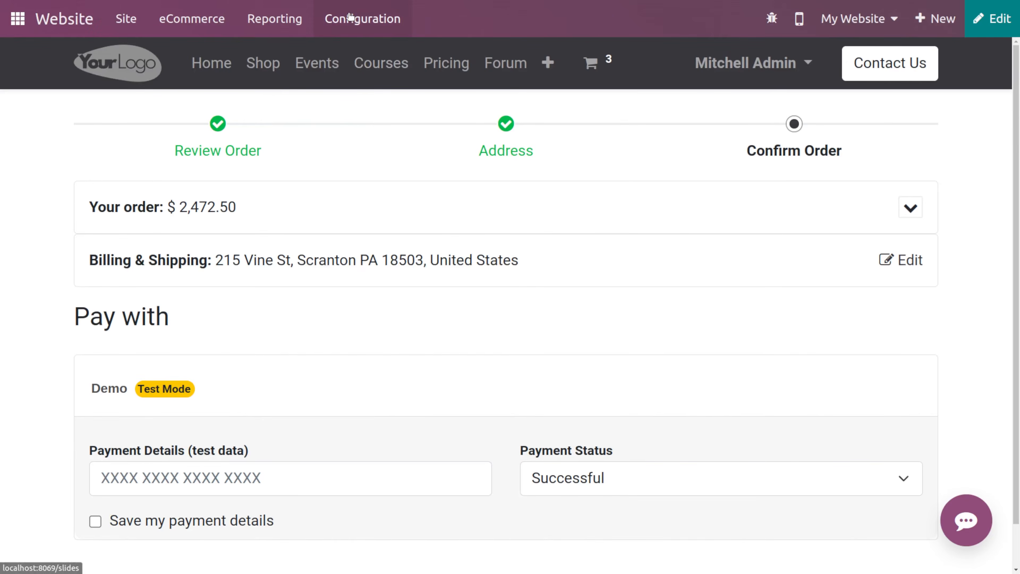
pyautogui.click(346, 18)
pyautogui.click(373, 50)
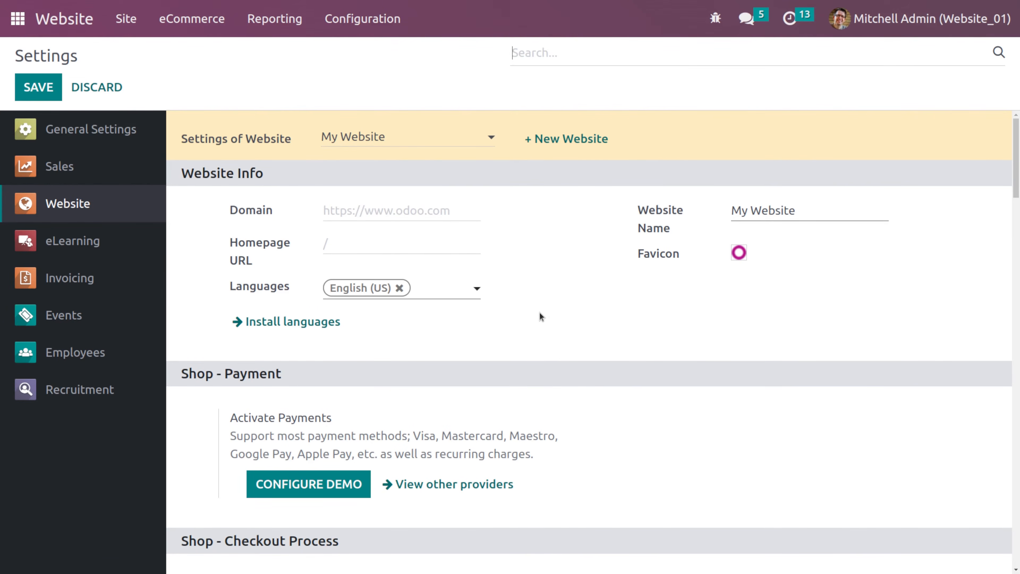
pyautogui.scroll(-10, 559, 328)
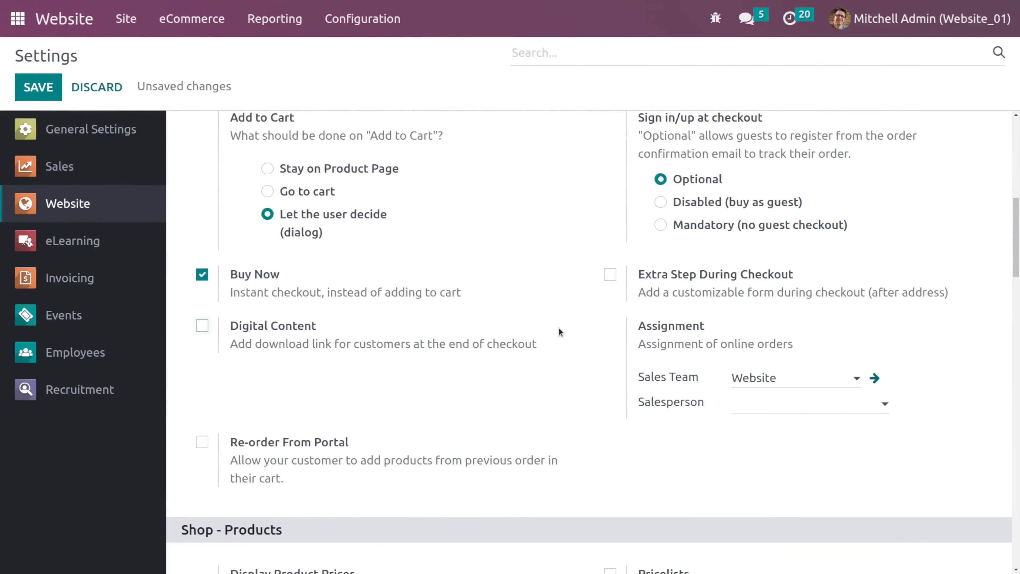
pyautogui.click(201, 326)
pyautogui.click(46, 88)
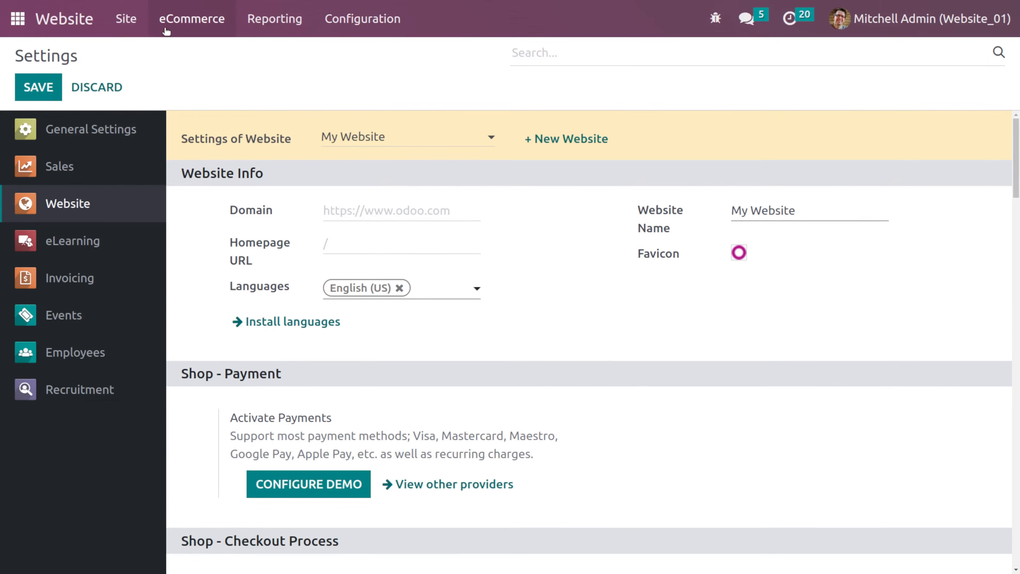
# - Open the digital files attachments of the Customizable Desk product from the eCommerce products list
pyautogui.click(166, 31)
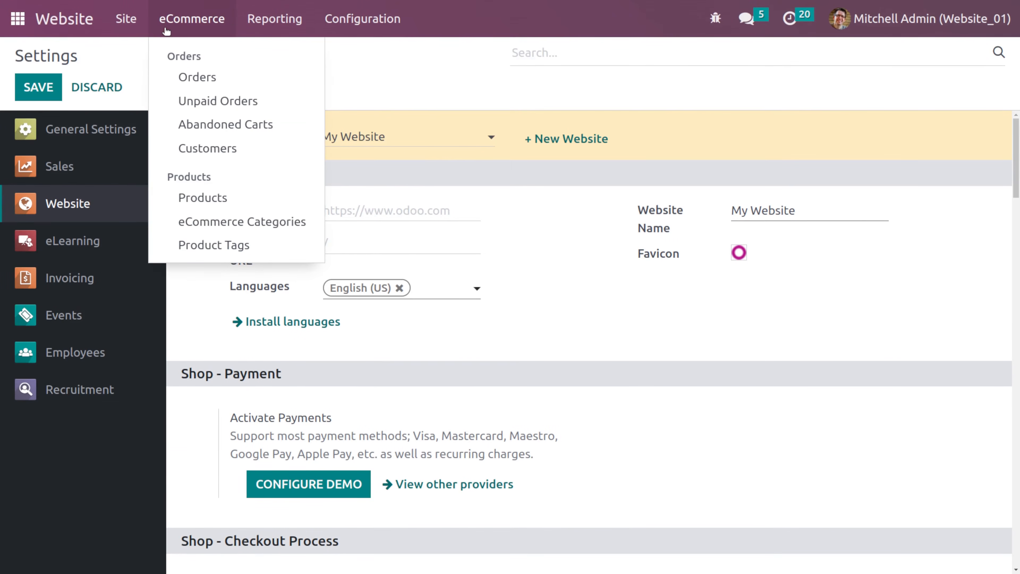
pyautogui.click(203, 194)
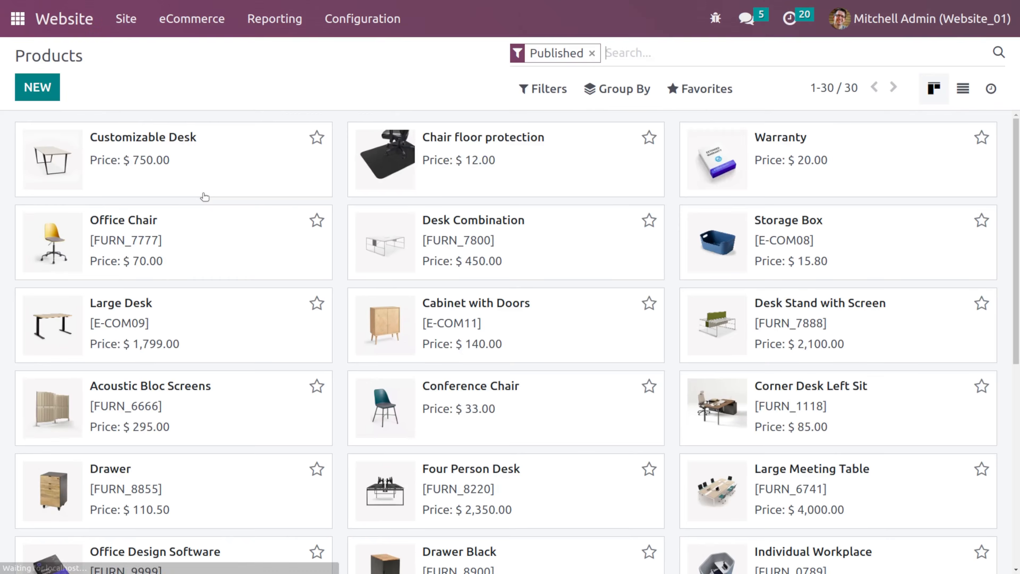
pyautogui.click(289, 178)
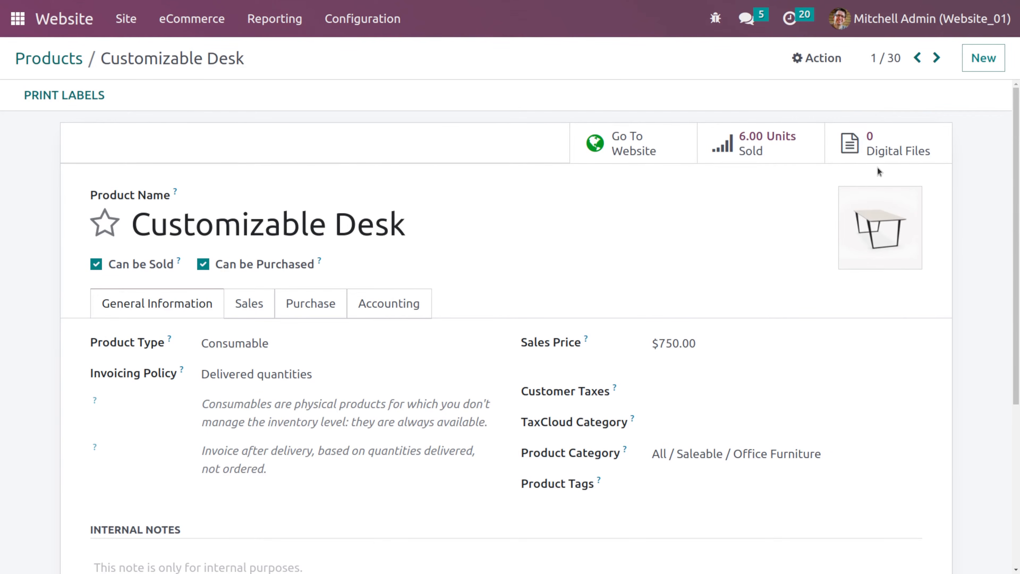
pyautogui.click(878, 149)
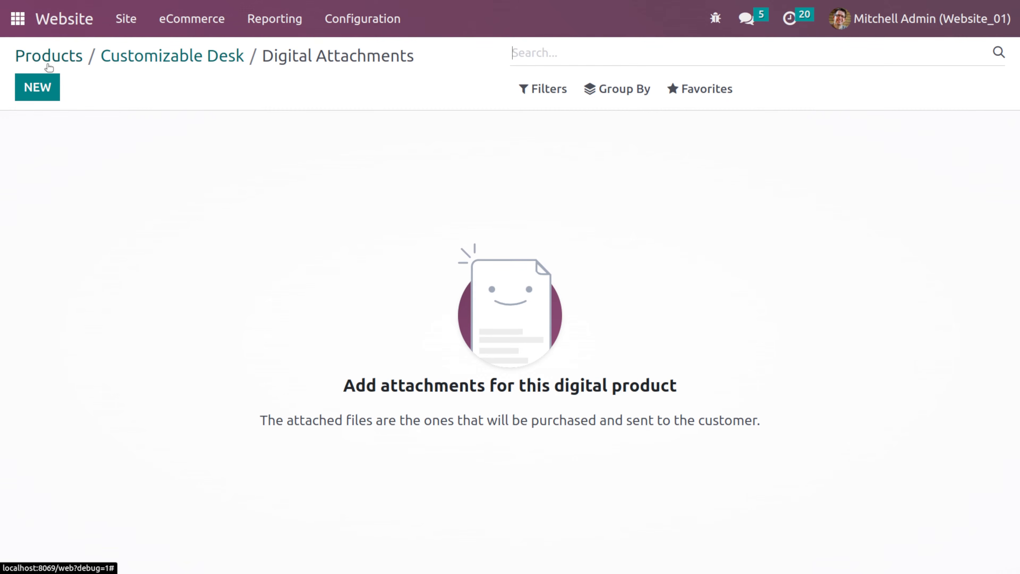
# - Enable the Re-order From Portal option in the website settings and save
pyautogui.click(339, 19)
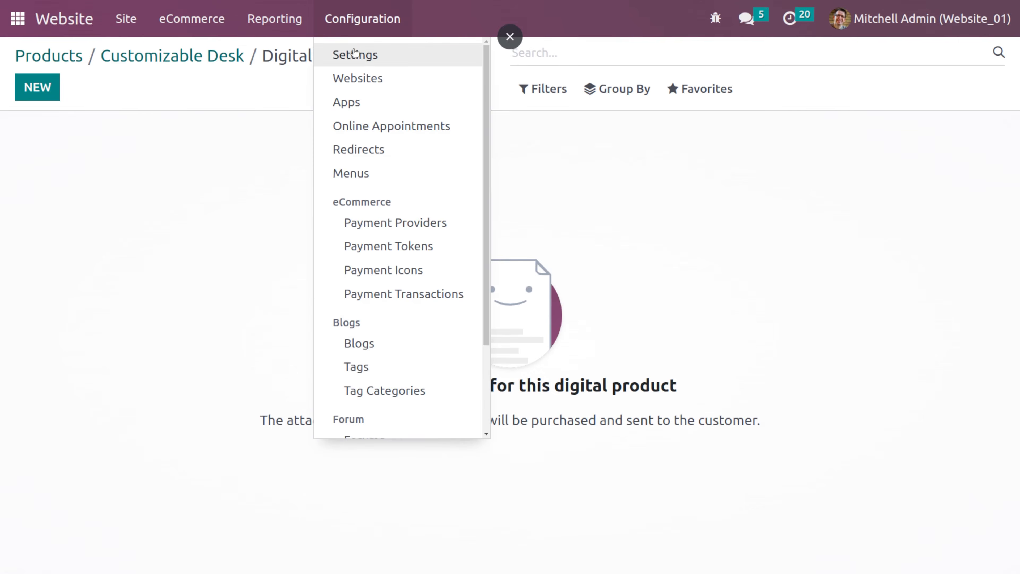
pyautogui.click(353, 50)
pyautogui.scroll(-10, 358, 308)
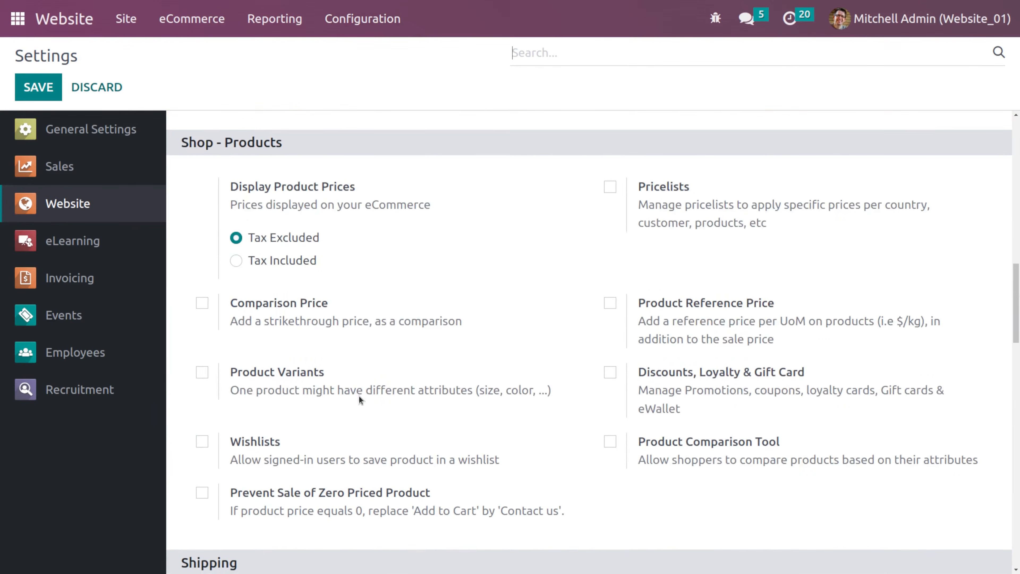
pyautogui.scroll(5, 293, 195)
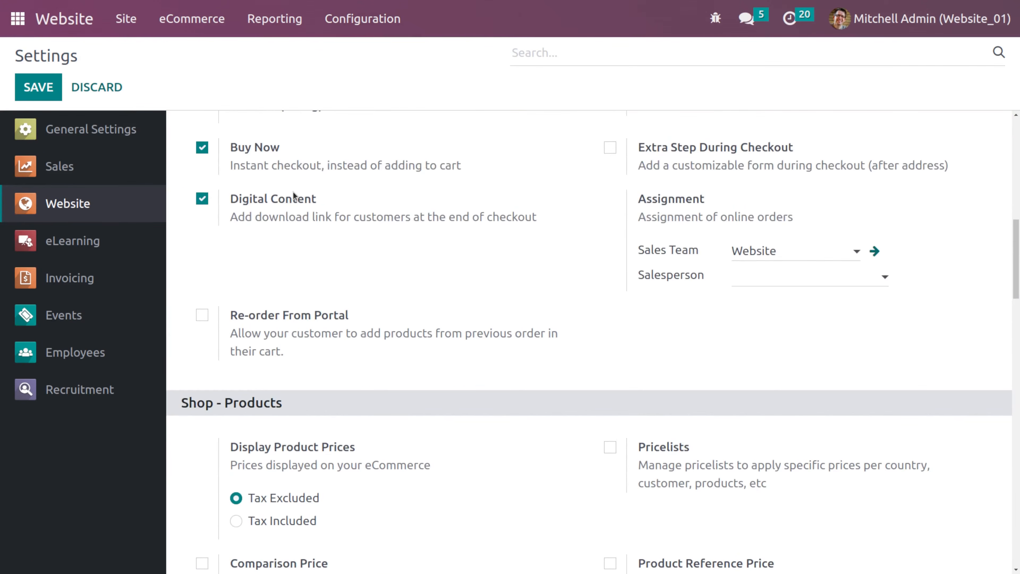
pyautogui.click(202, 315)
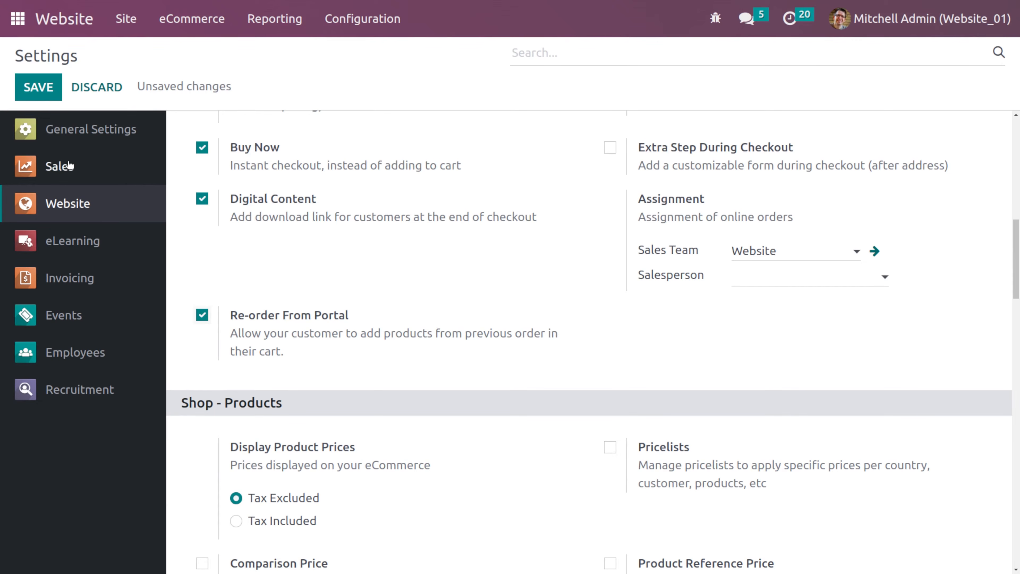
pyautogui.click(39, 91)
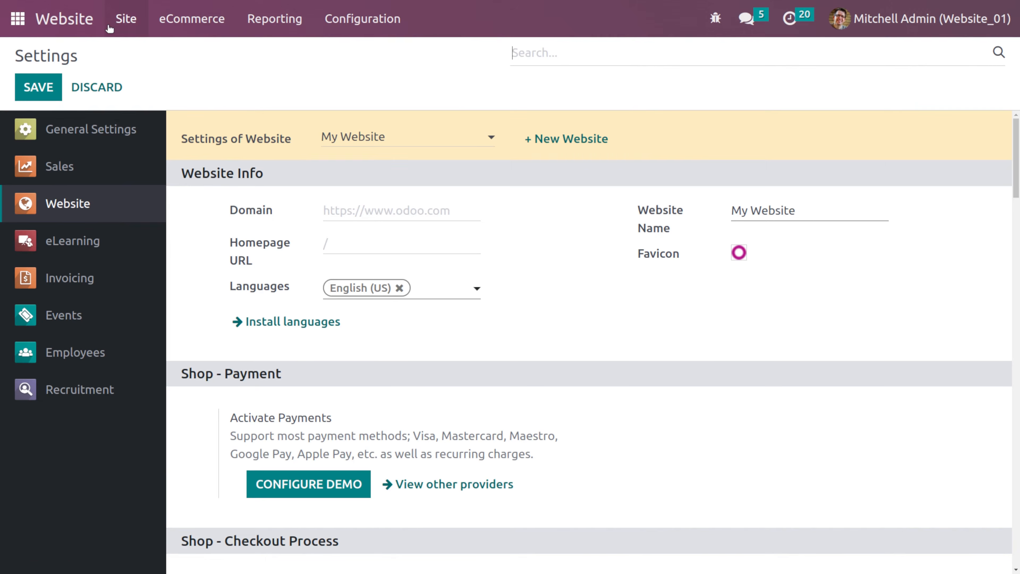
# - Open sales order S00056 from My Account's sales orders in the customer portal
pyautogui.click(77, 20)
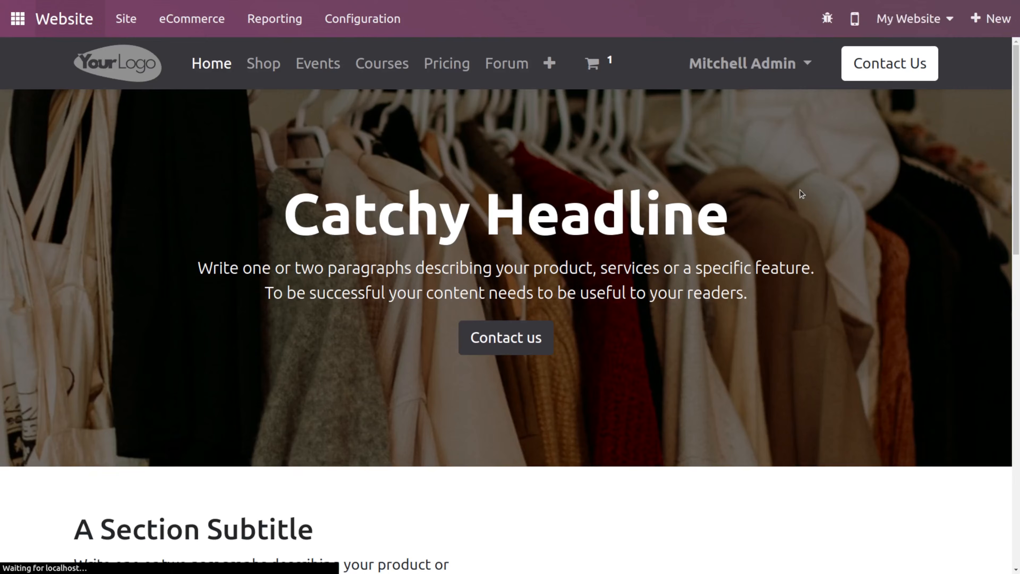
pyautogui.click(742, 65)
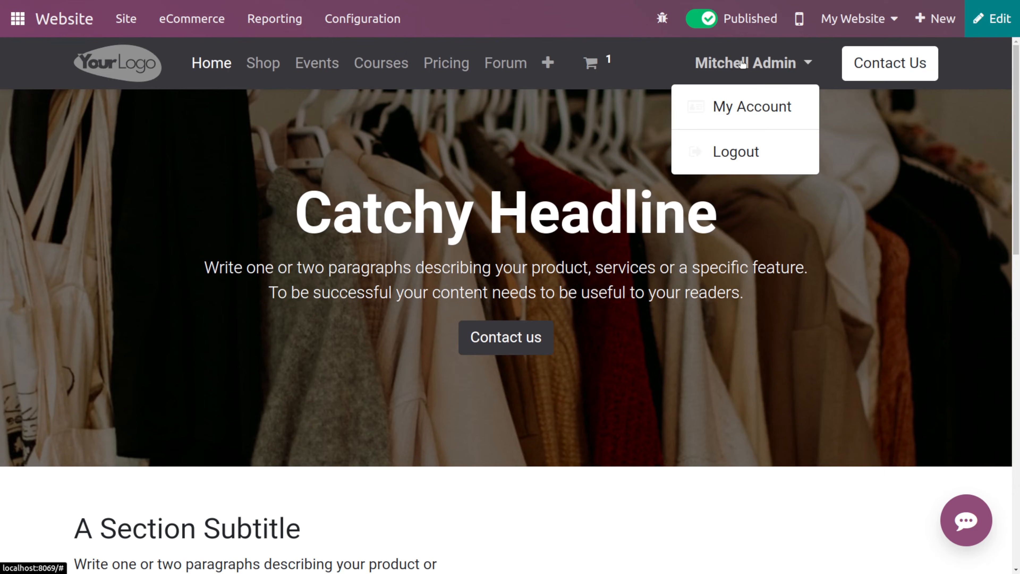
pyautogui.click(775, 115)
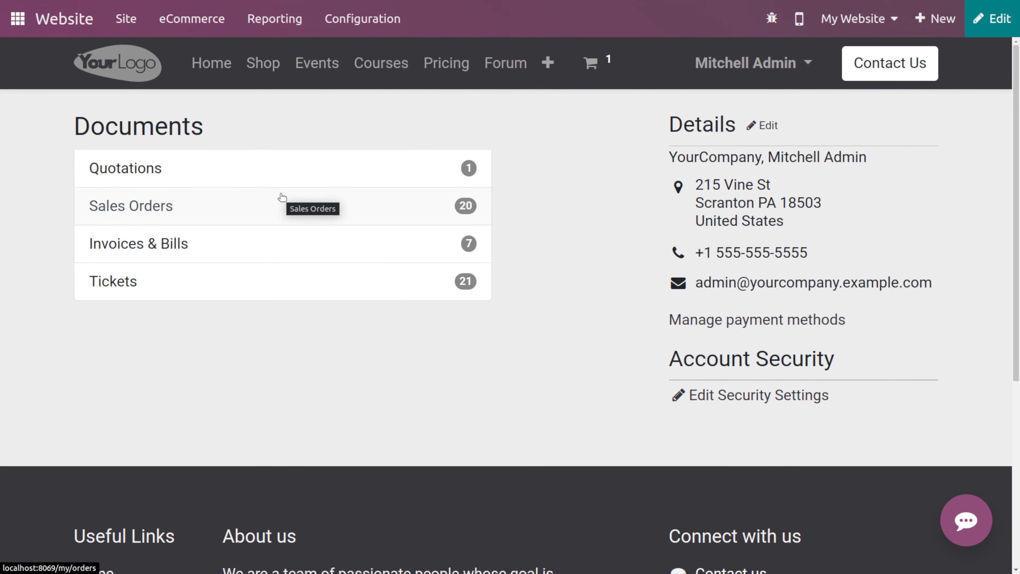
pyautogui.click(227, 211)
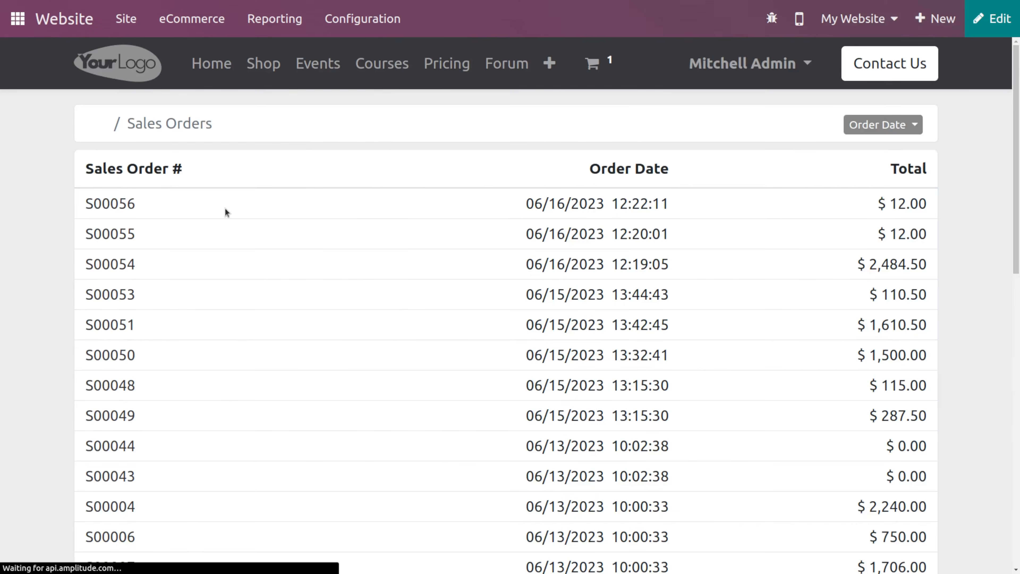
pyautogui.click(112, 203)
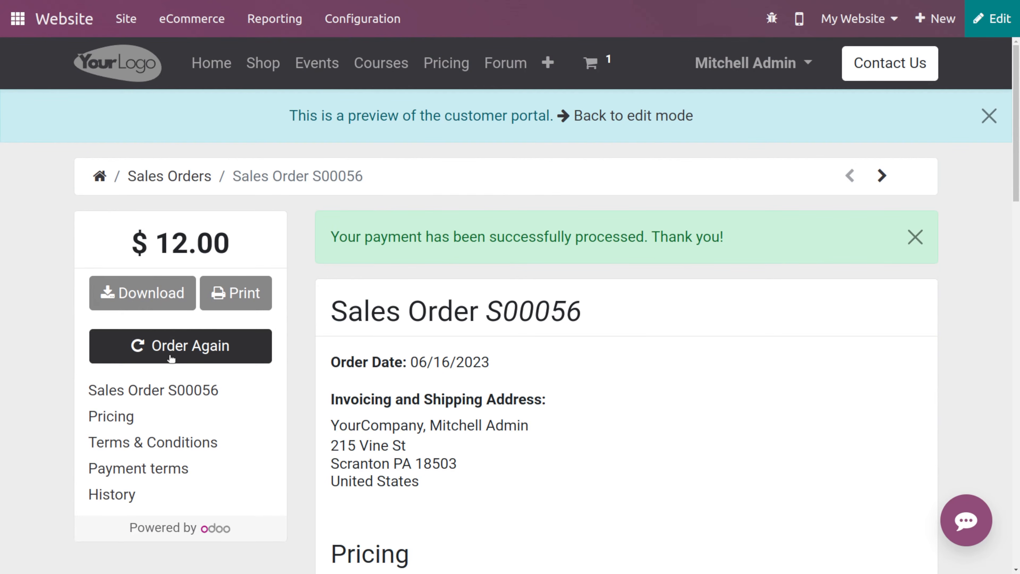
pyautogui.scroll(-4, 387, 467)
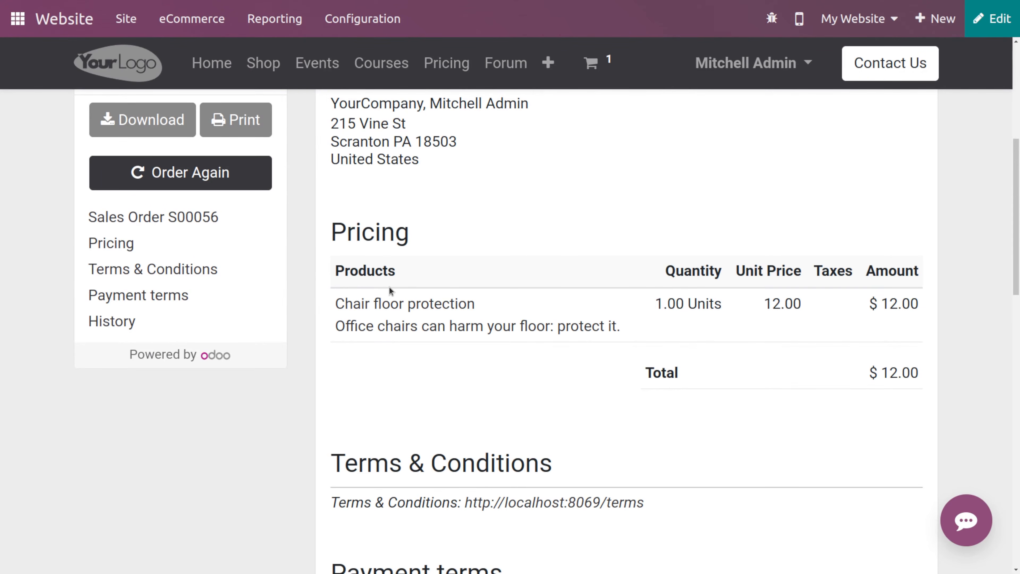
pyautogui.scroll(3, 389, 287)
# - Re-order S00056's products, clearing the cart before adding them, and review the cart
pyautogui.click(187, 177)
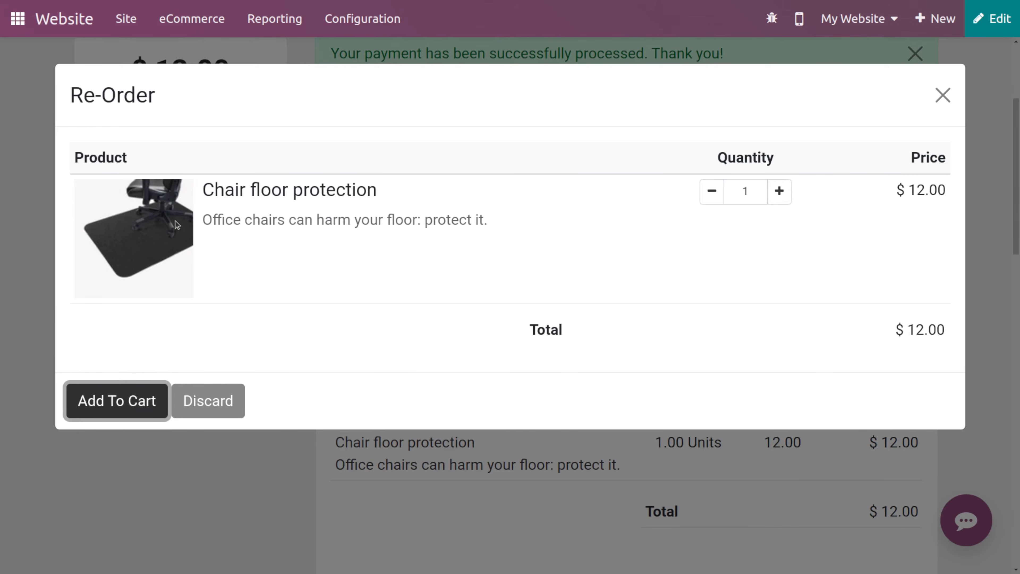
pyautogui.click(134, 400)
pyautogui.click(235, 205)
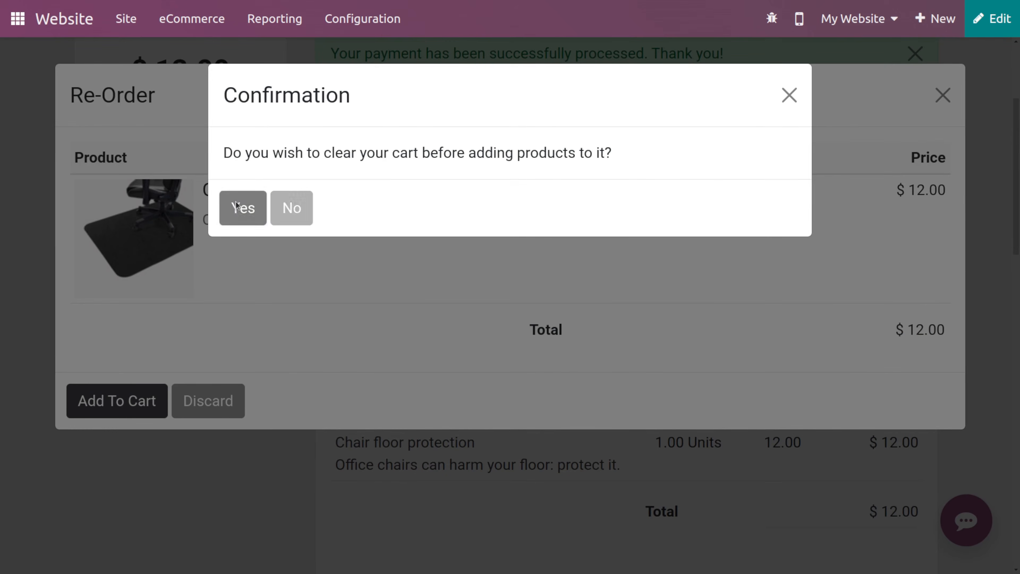
pyautogui.scroll(-6, 407, 340)
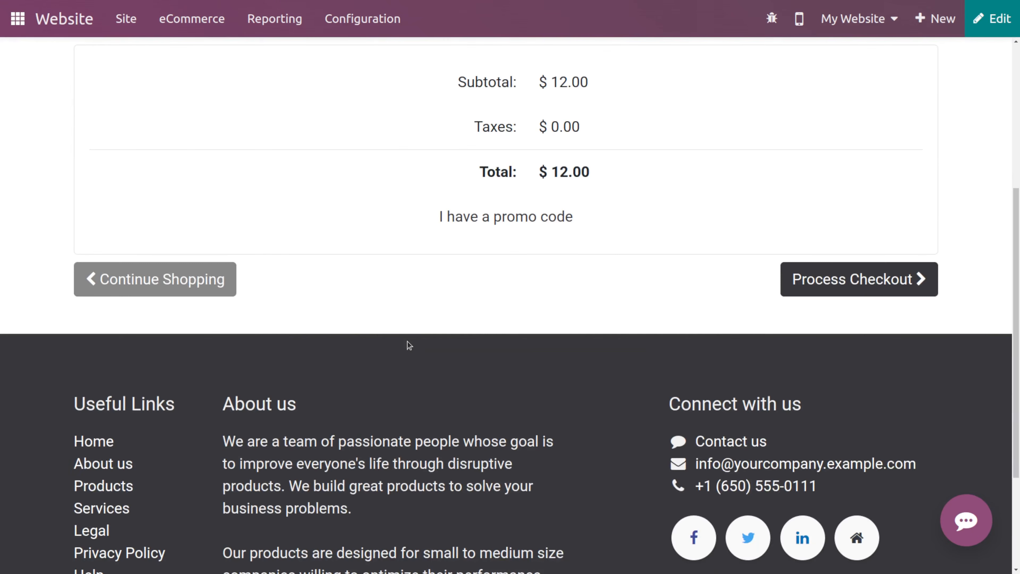
pyautogui.scroll(6, 407, 341)
pyautogui.scroll(-3, 407, 345)
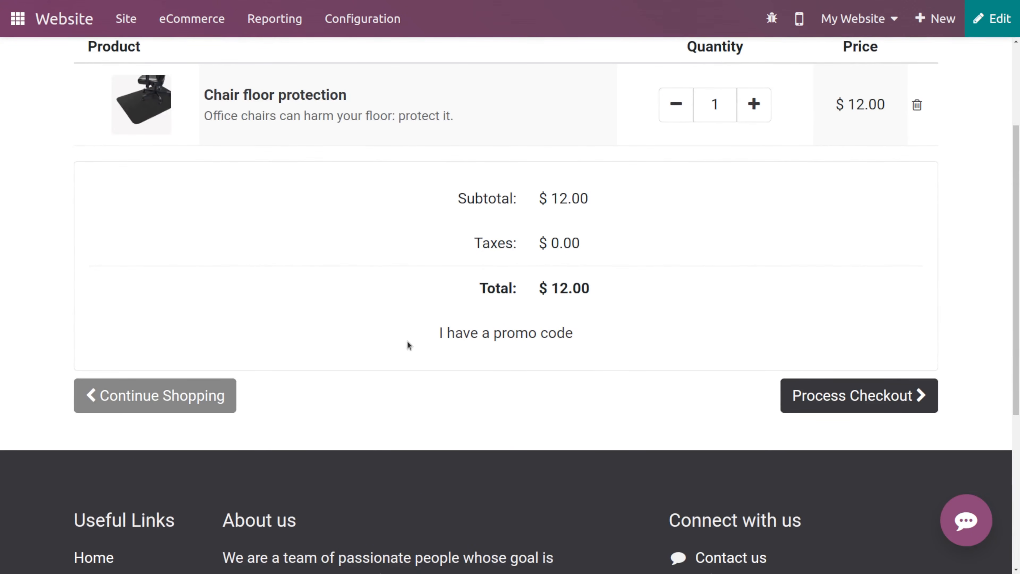
pyautogui.scroll(3, 407, 345)
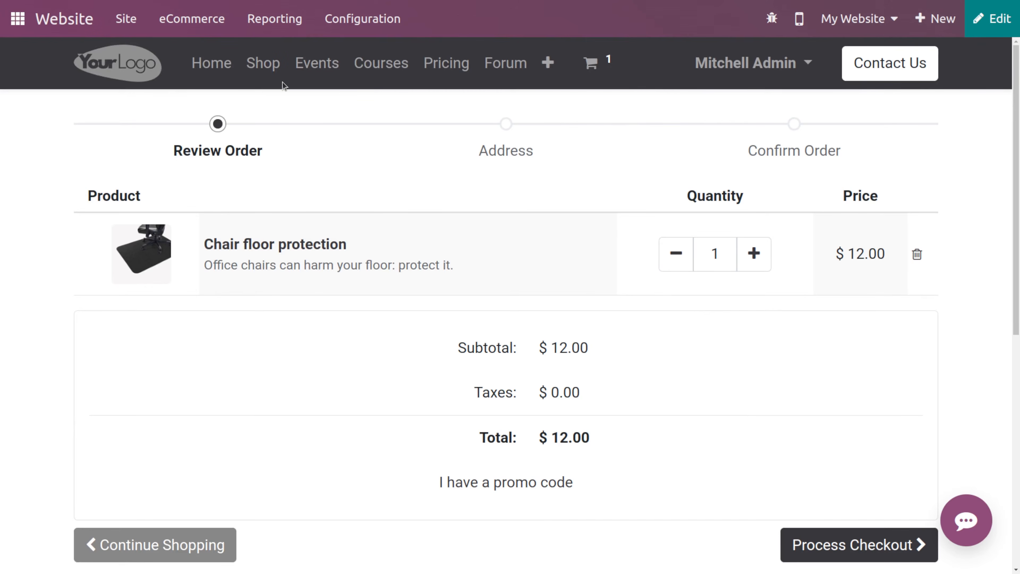
# - Open the website settings and examine the Shop - Checkout Process options
pyautogui.click(397, 8)
pyautogui.click(376, 53)
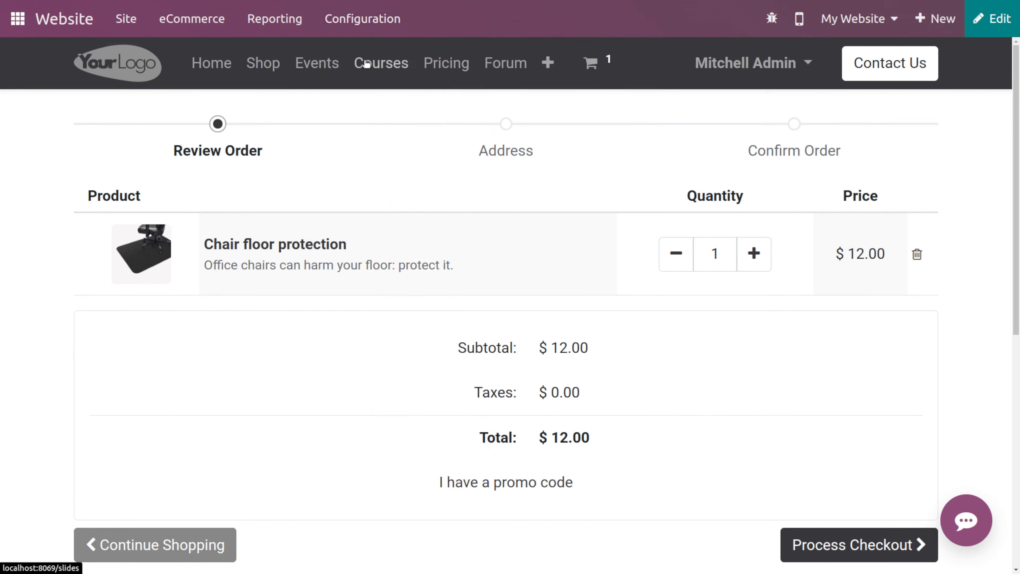
pyautogui.scroll(-10, 463, 288)
pyautogui.scroll(6, 463, 288)
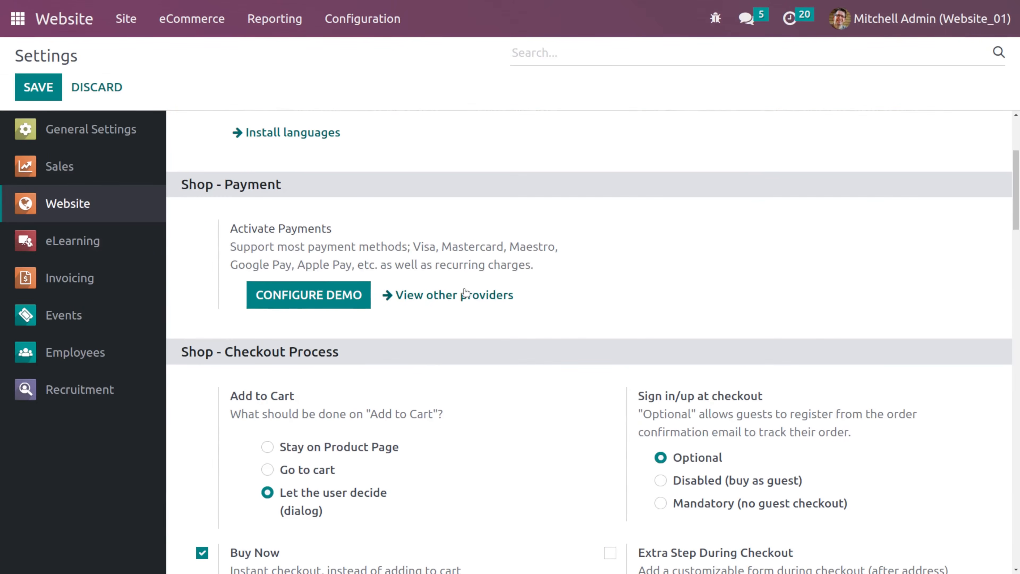
pyautogui.scroll(-2, 605, 391)
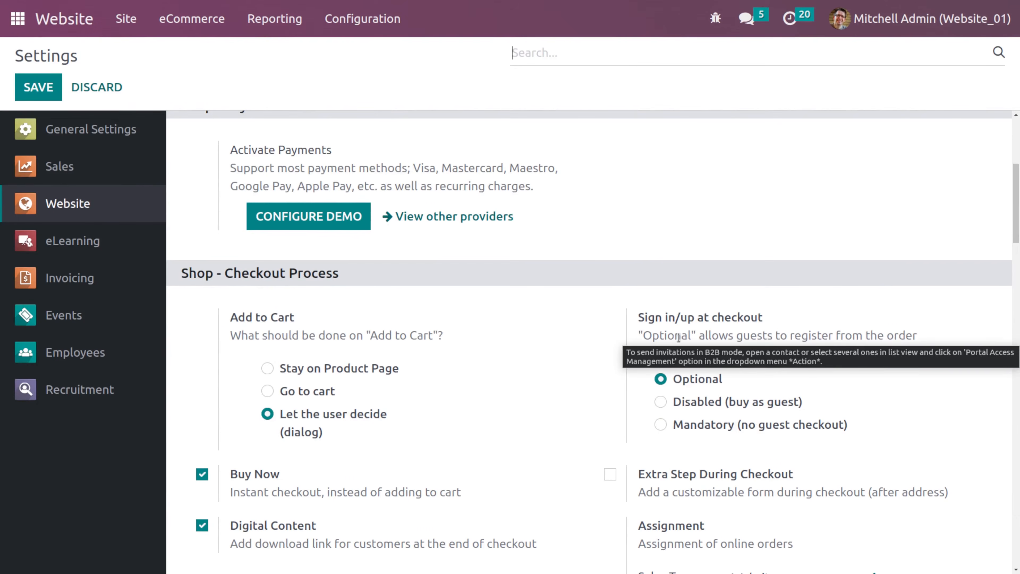
pyautogui.scroll(-3, 772, 354)
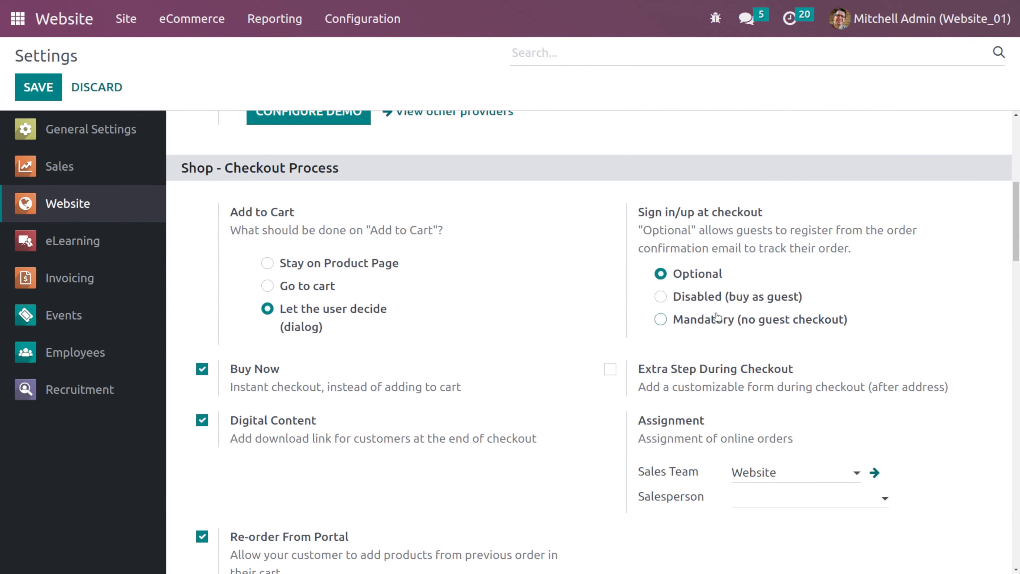
pyautogui.moveTo(718, 318)
pyautogui.moveTo(713, 279)
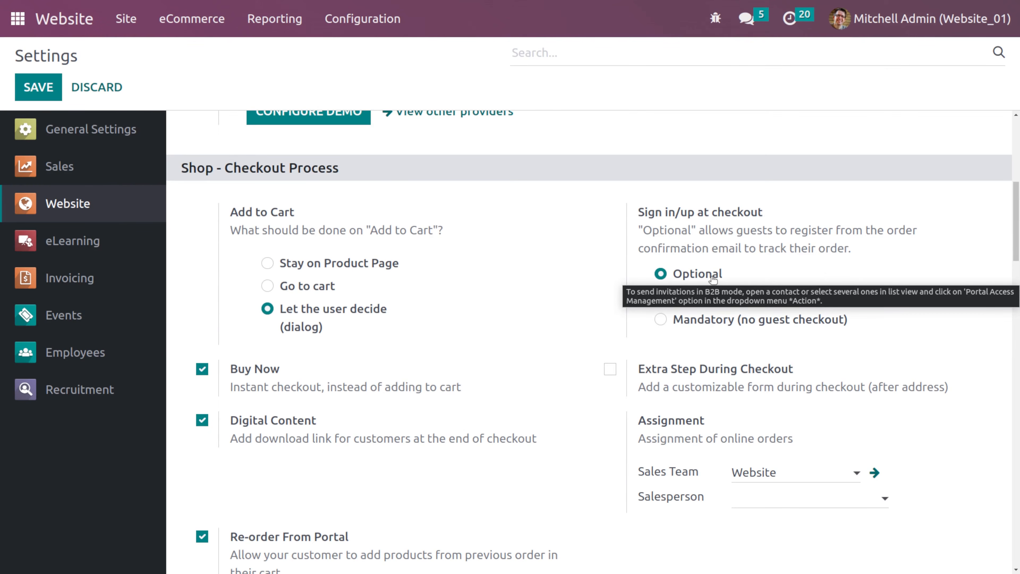
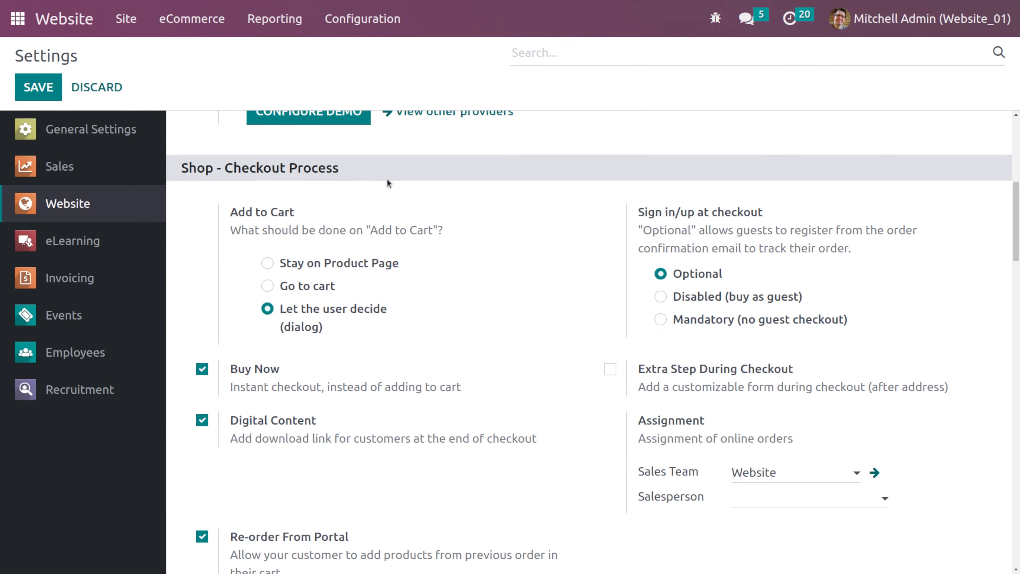
# - Open the website from the settings and log out of the admin account
pyautogui.scroll(5, 698, 275)
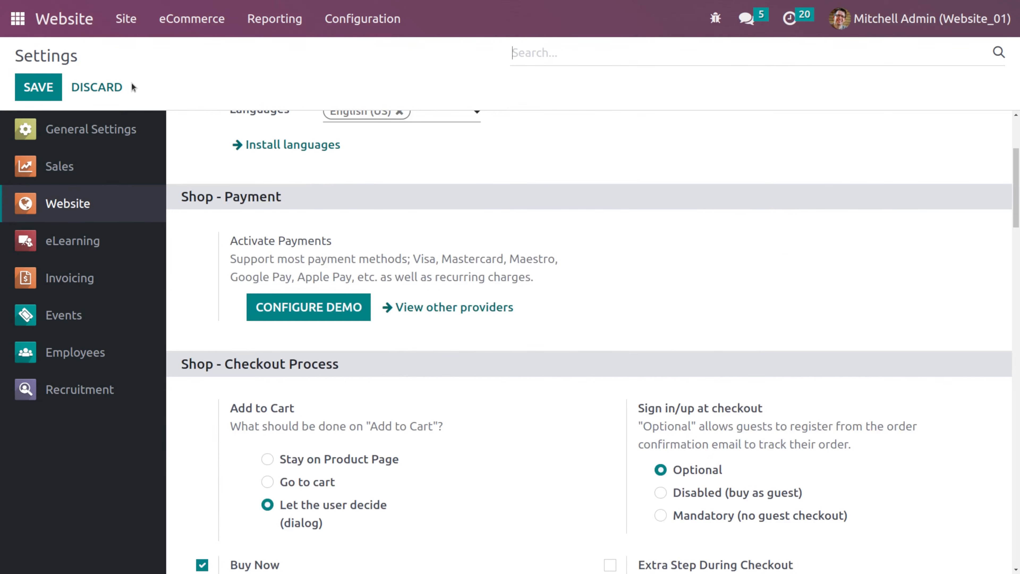
pyautogui.click(79, 20)
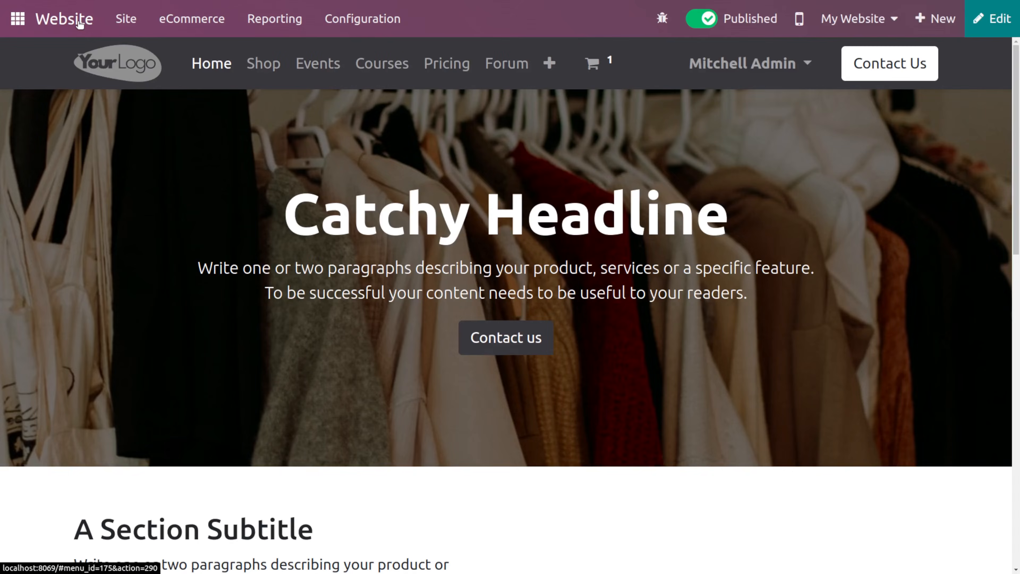
pyautogui.click(265, 63)
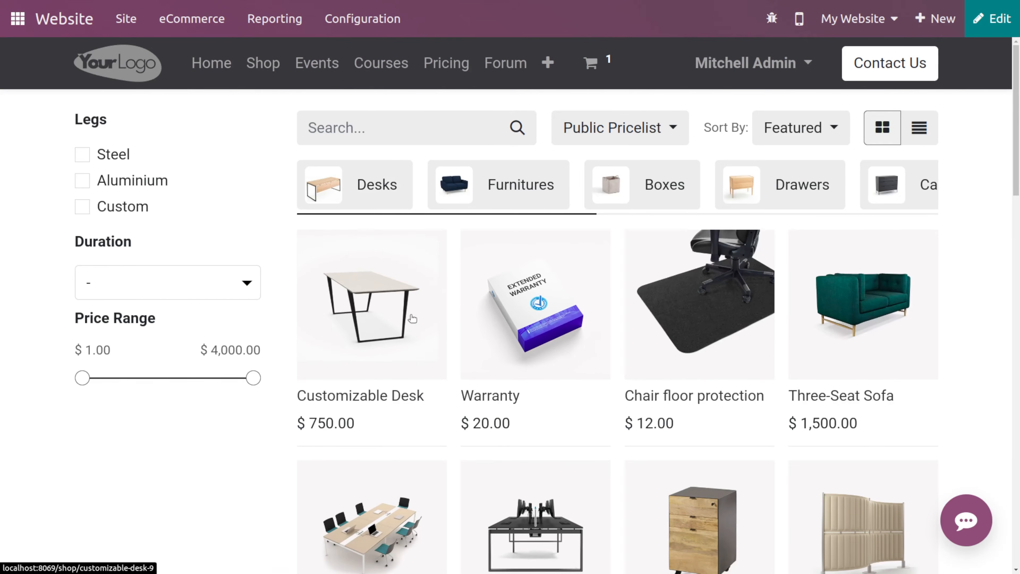
pyautogui.click(778, 72)
pyautogui.click(780, 158)
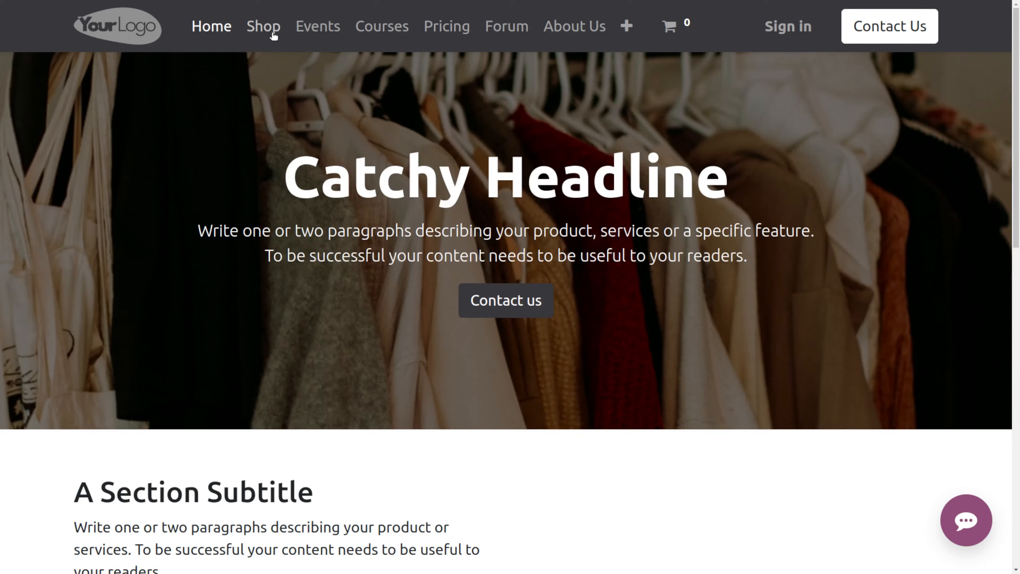
# - As a guest, add the Customizable Desk to the cart from the shop and proceed to checkout
pyautogui.click(271, 33)
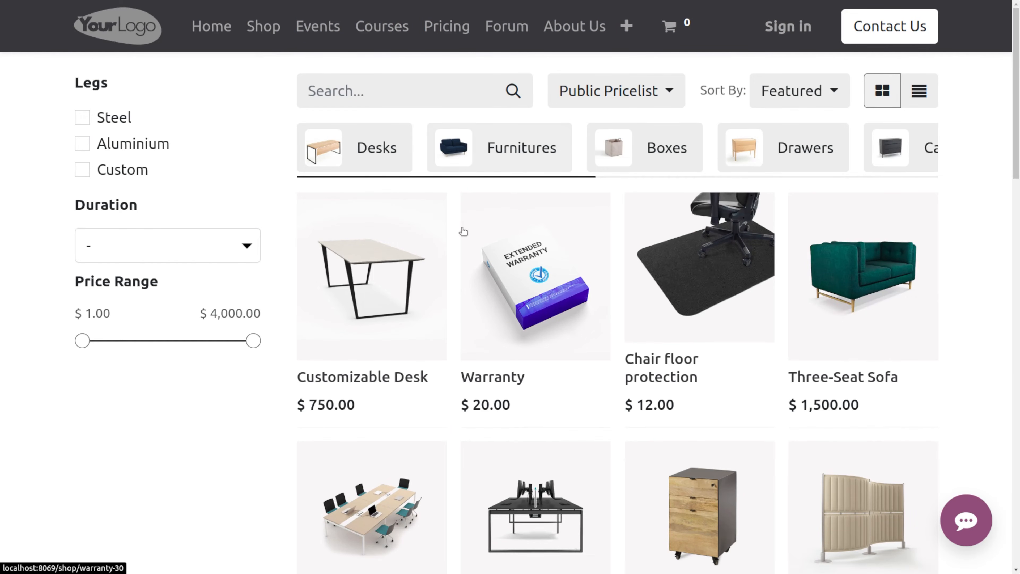
pyautogui.click(381, 278)
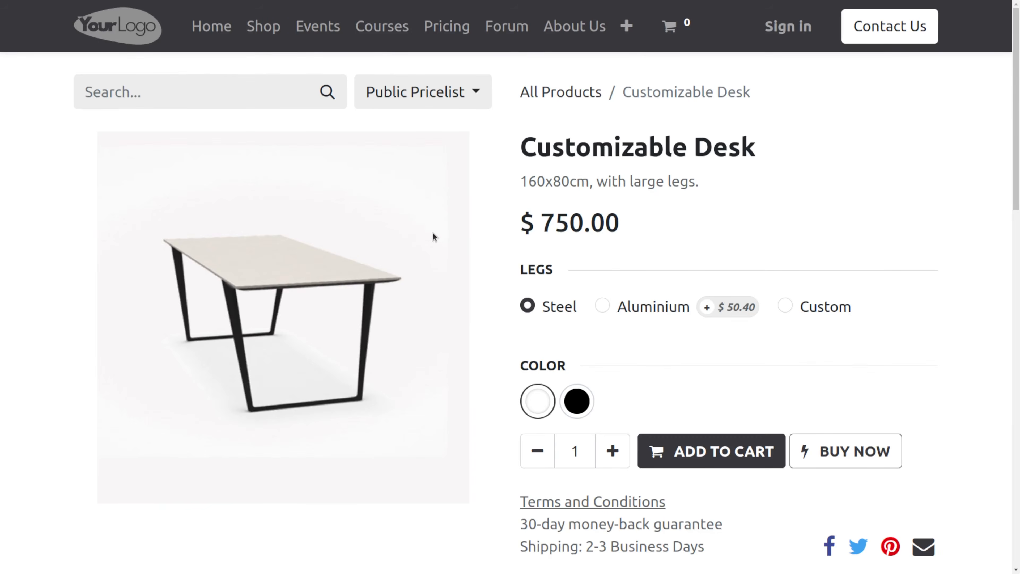
pyautogui.click(702, 454)
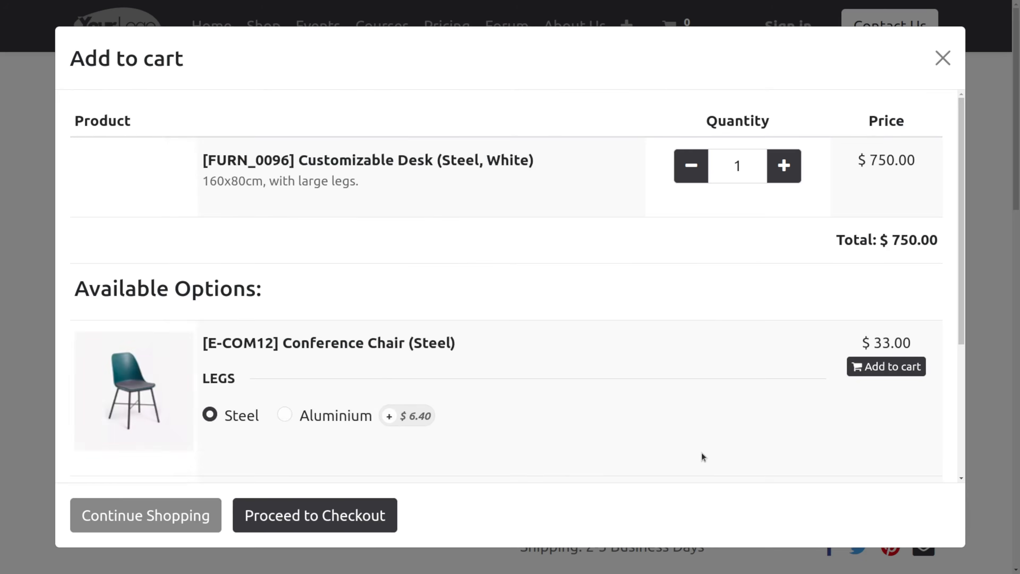
pyautogui.click(290, 516)
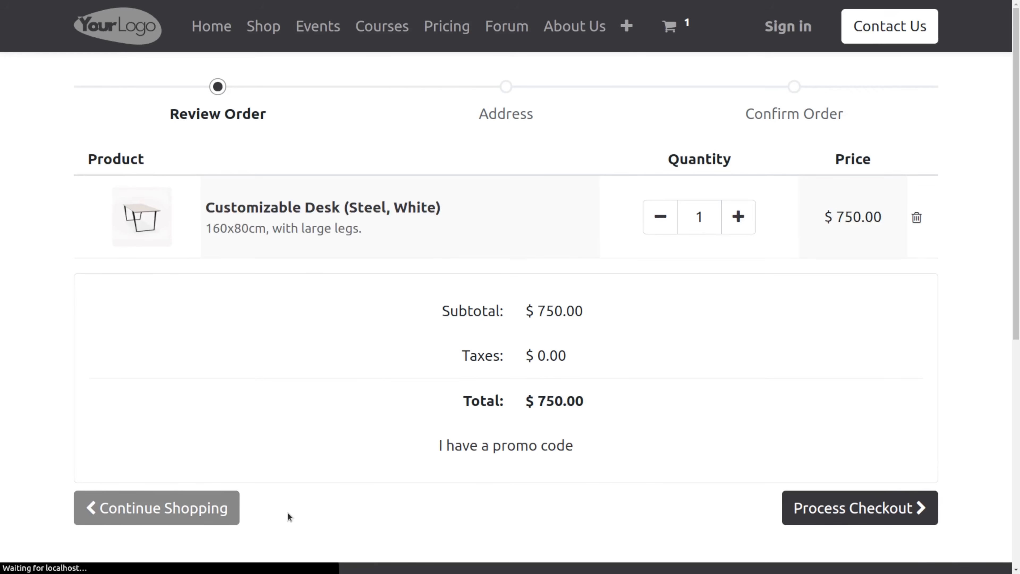
pyautogui.scroll(-5, 621, 385)
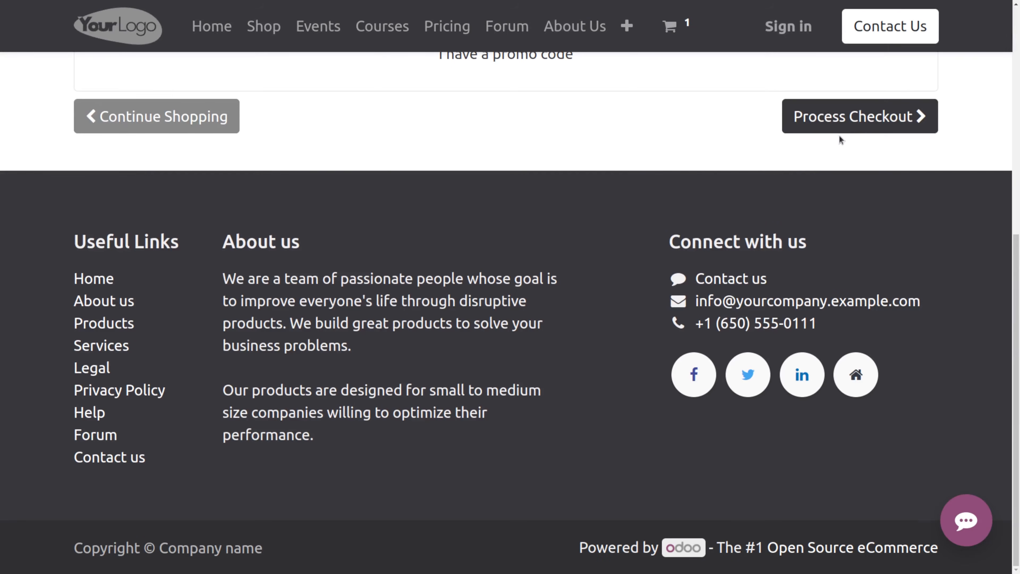
pyautogui.click(847, 113)
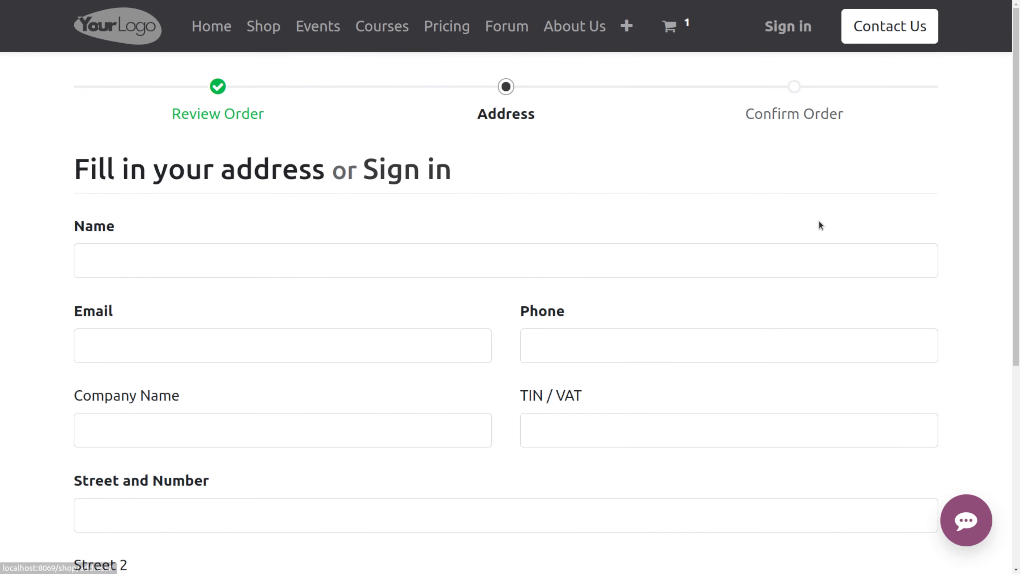
# - Fill in the checkout address form's name, email and phone with the customer's contact details
pyautogui.scroll(-5, 592, 367)
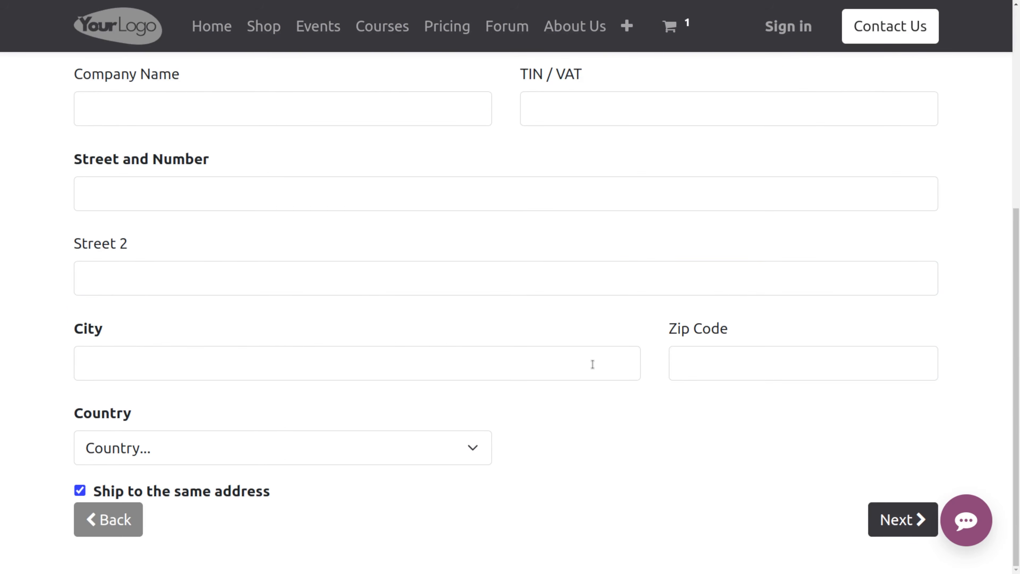
pyautogui.scroll(1, 514, 289)
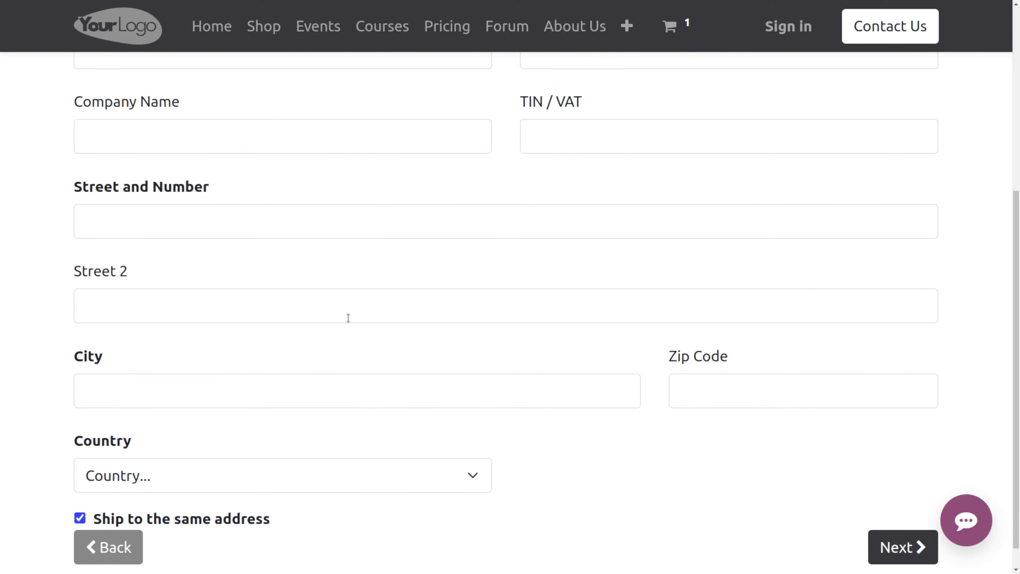
pyautogui.click(337, 128)
pyautogui.scroll(7, 333, 314)
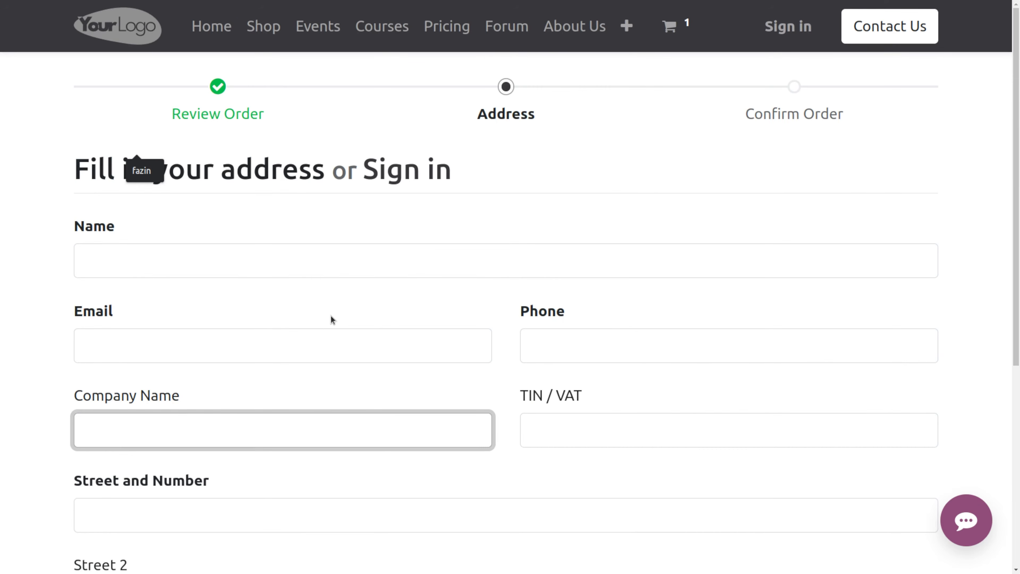
pyautogui.scroll(-5, 800, 470)
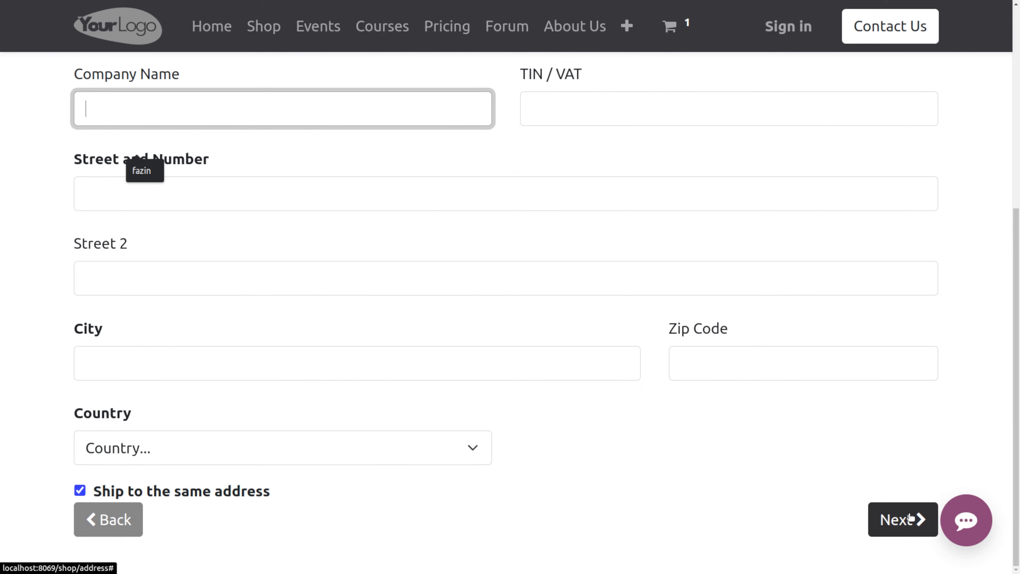
pyautogui.scroll(5, 911, 518)
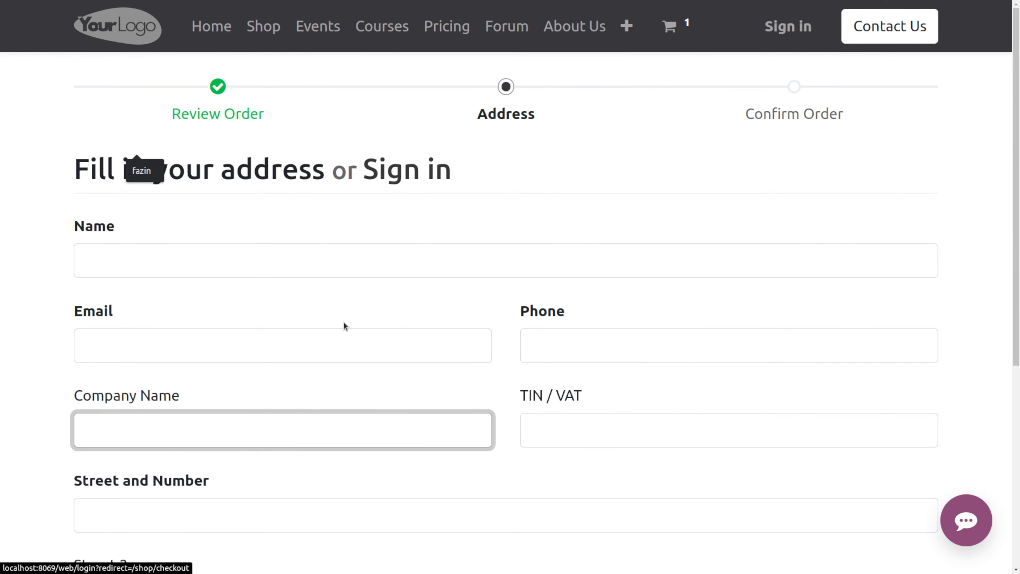
pyautogui.click(312, 256)
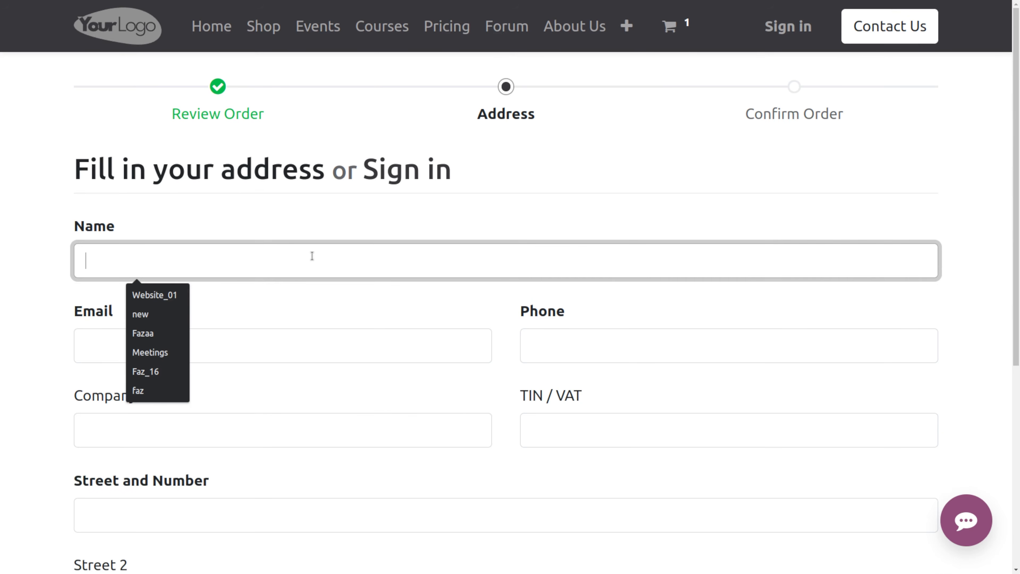
pyautogui.click(137, 333)
pyautogui.click(205, 348)
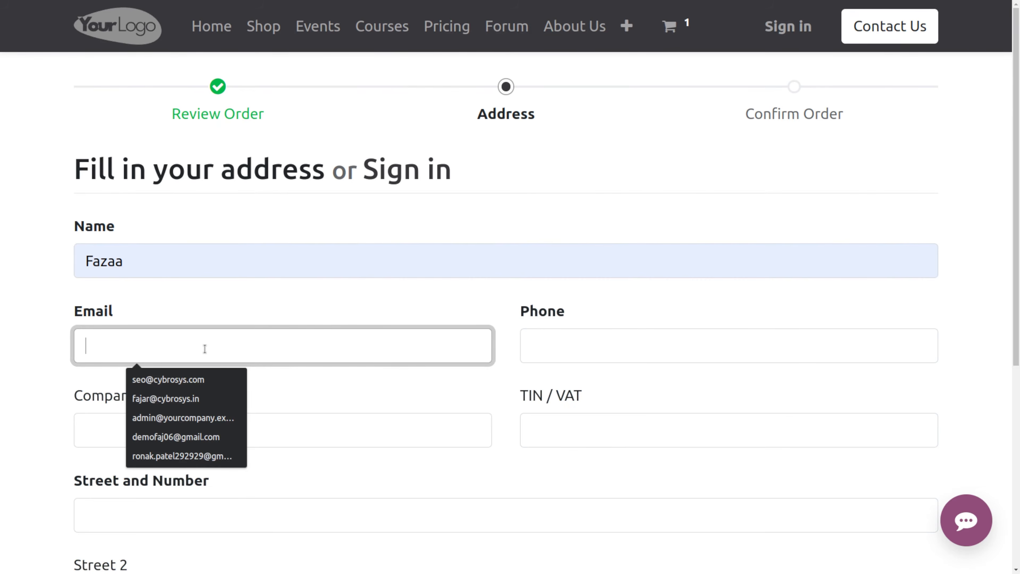
pyautogui.click(186, 443)
pyautogui.click(602, 346)
pyautogui.write('012365478')
# - Enter the company name, street, city and United States as country, then try to continue to the next step
pyautogui.click(241, 430)
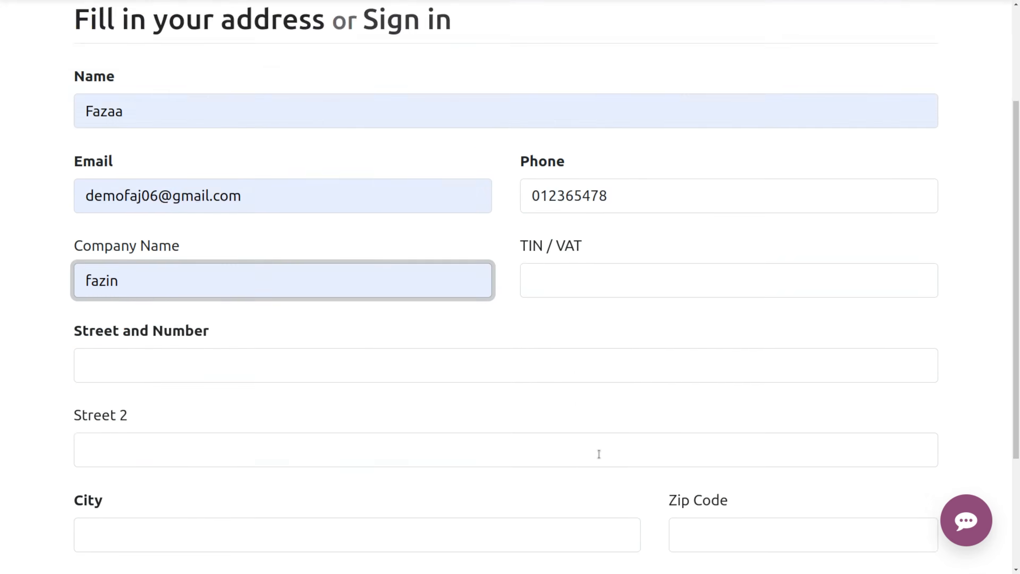
pyautogui.write('123test')
pyautogui.click(321, 507)
pyautogui.click(241, 450)
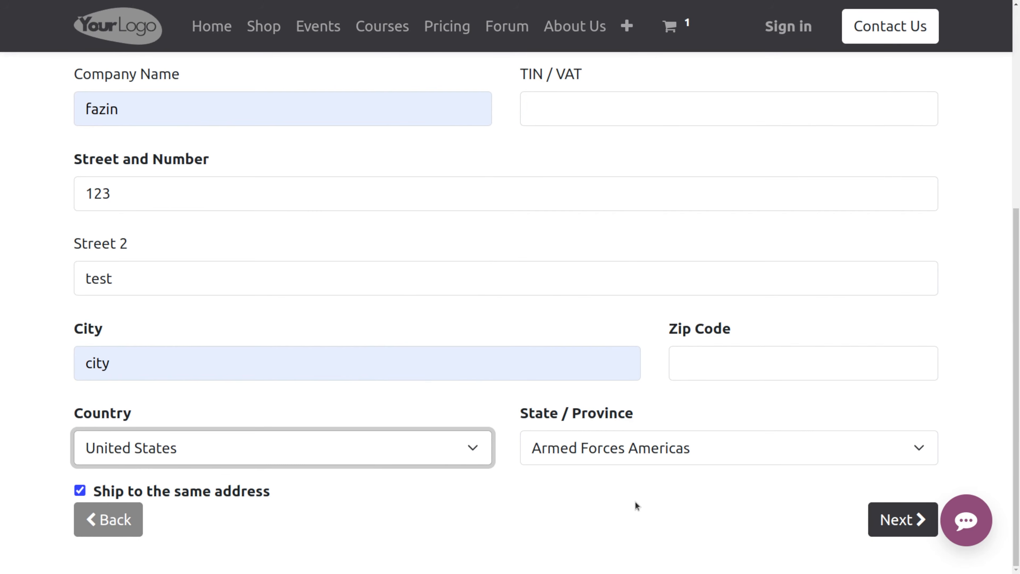
pyautogui.click(903, 525)
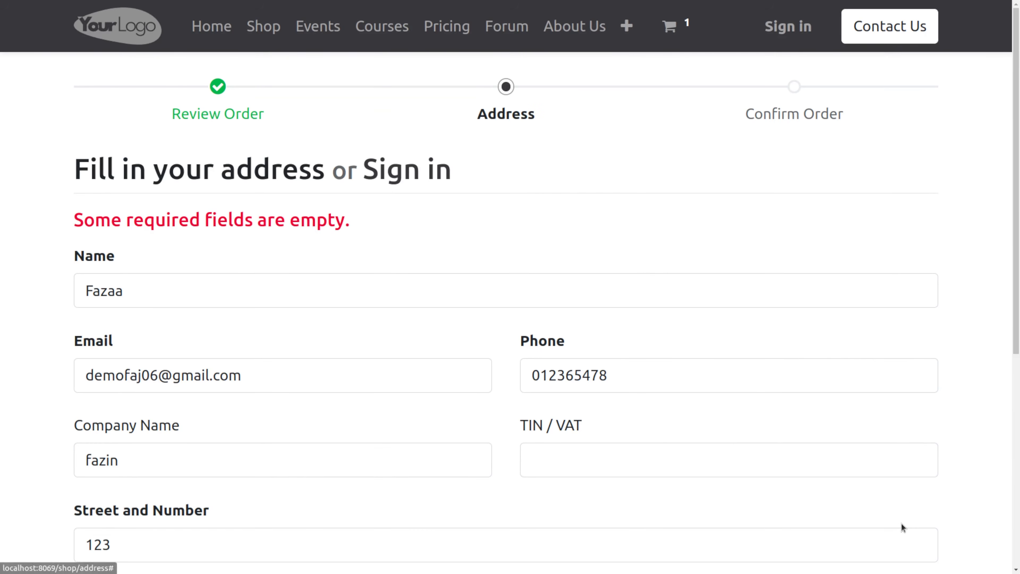
# - Fill in the required zip code and continue to the Confirm Order step
pyautogui.scroll(-5, 572, 419)
pyautogui.scroll(-2, 571, 419)
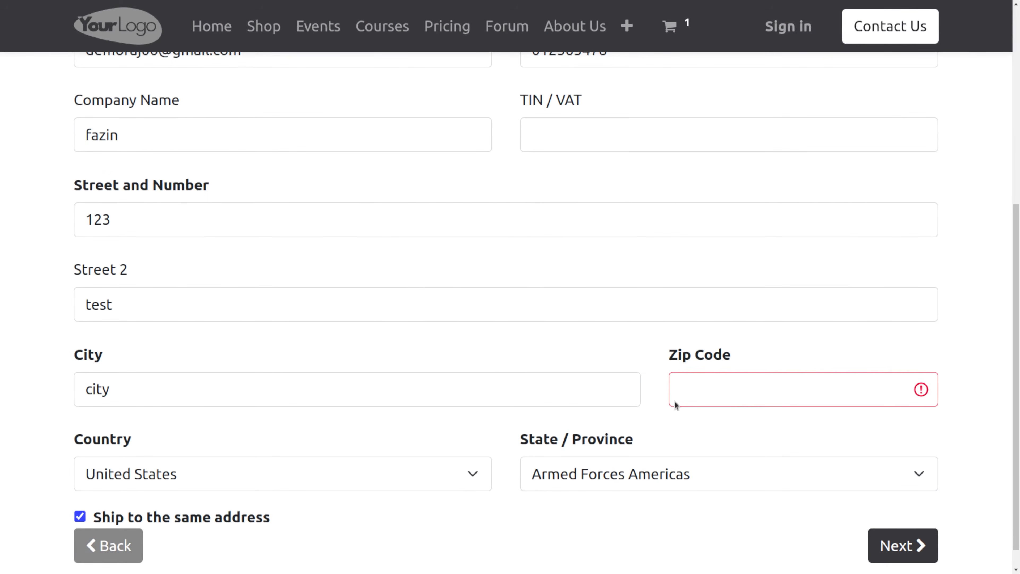
pyautogui.click(739, 393)
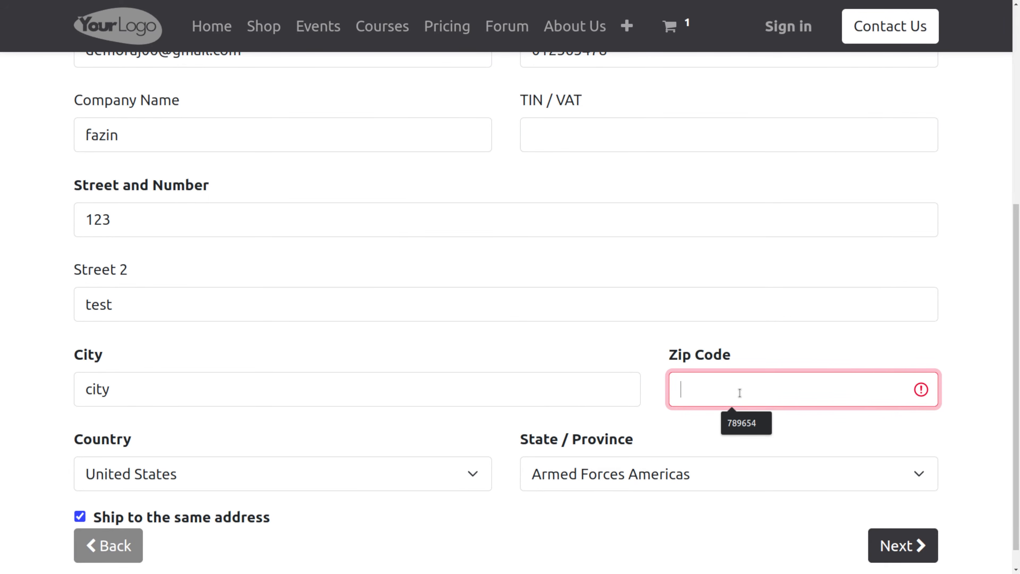
pyautogui.press('Down')
pyautogui.press('Return')
pyautogui.scroll(-1, 747, 398)
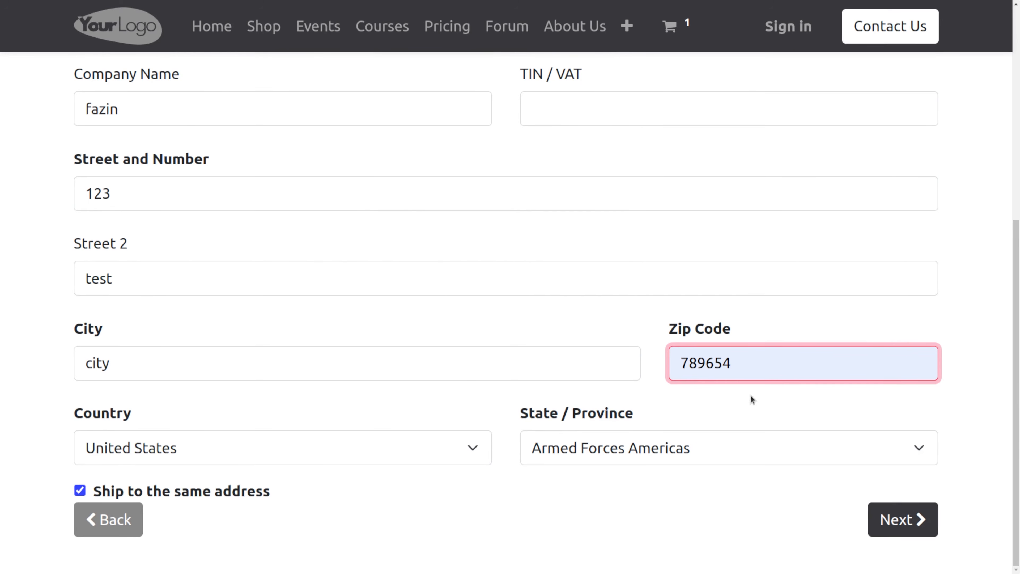
pyautogui.click(889, 509)
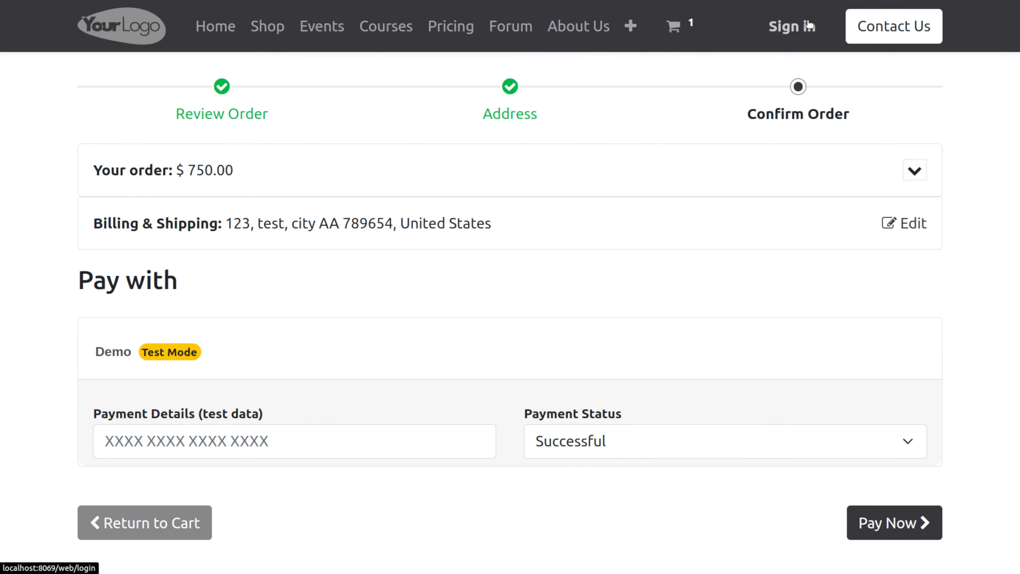
# - Sign in to the backend with the saved account email and password
pyautogui.click(793, 26)
pyautogui.click(482, 235)
pyautogui.click(483, 277)
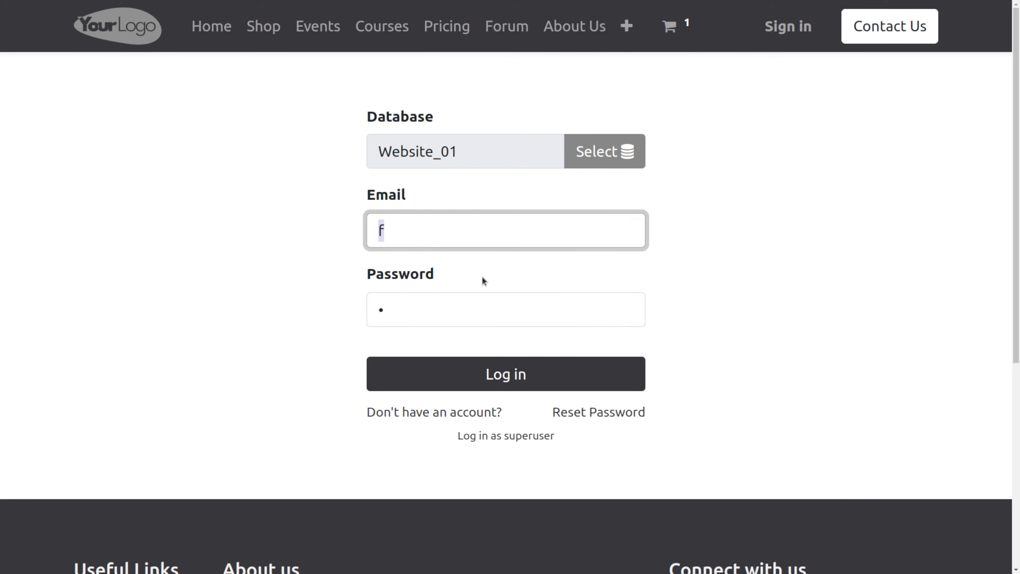
pyautogui.click(461, 386)
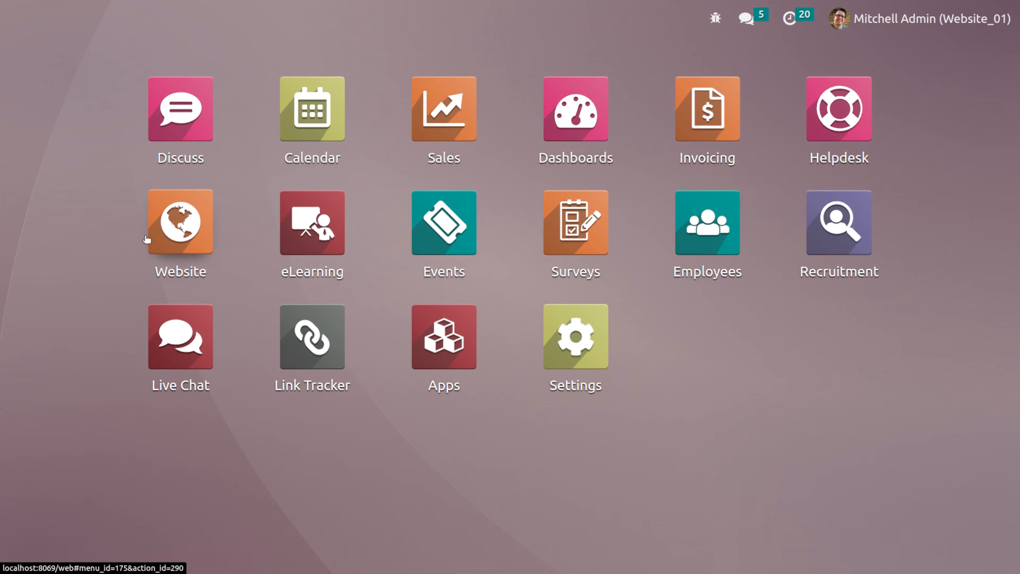
# - Open the website settings, set Sign in/up at checkout to Disabled (buy as guest) and save
pyautogui.click(146, 238)
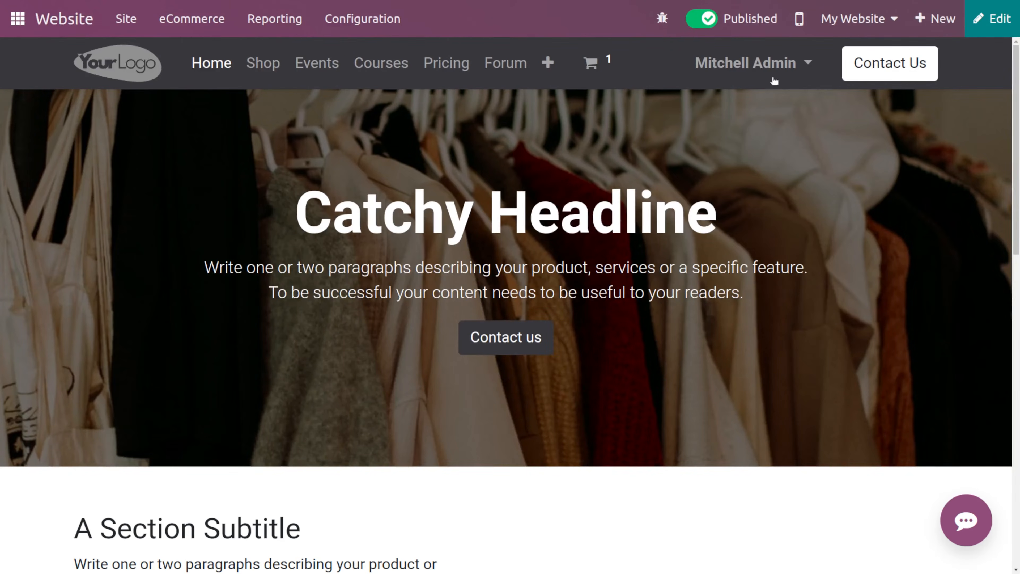
pyautogui.click(380, 18)
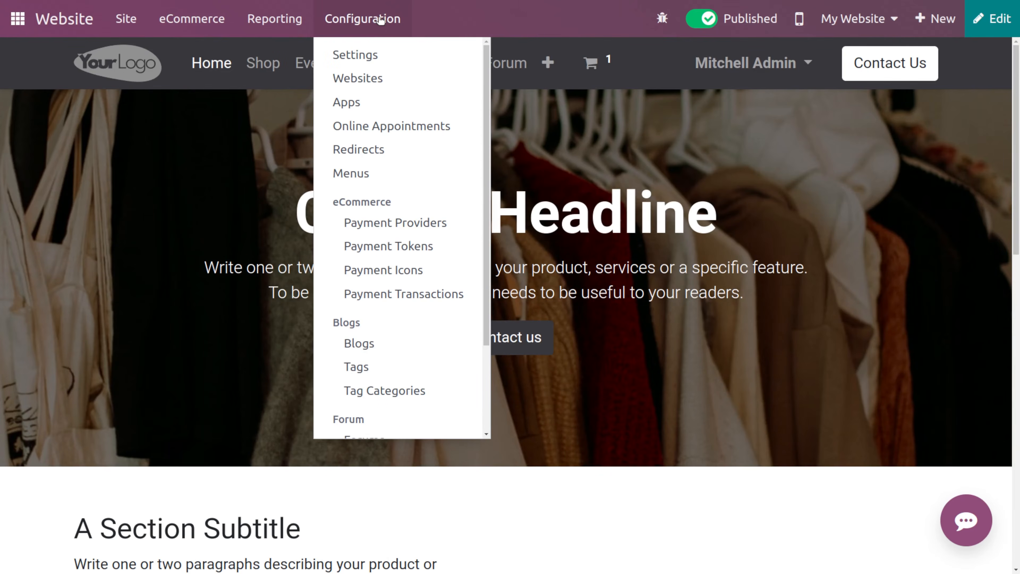
pyautogui.click(404, 58)
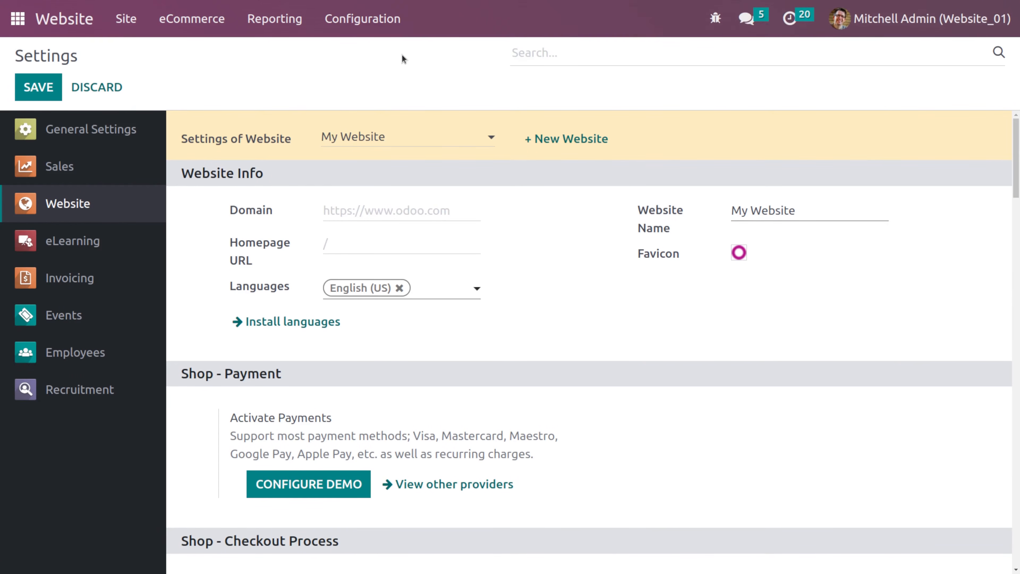
pyautogui.scroll(-10, 539, 336)
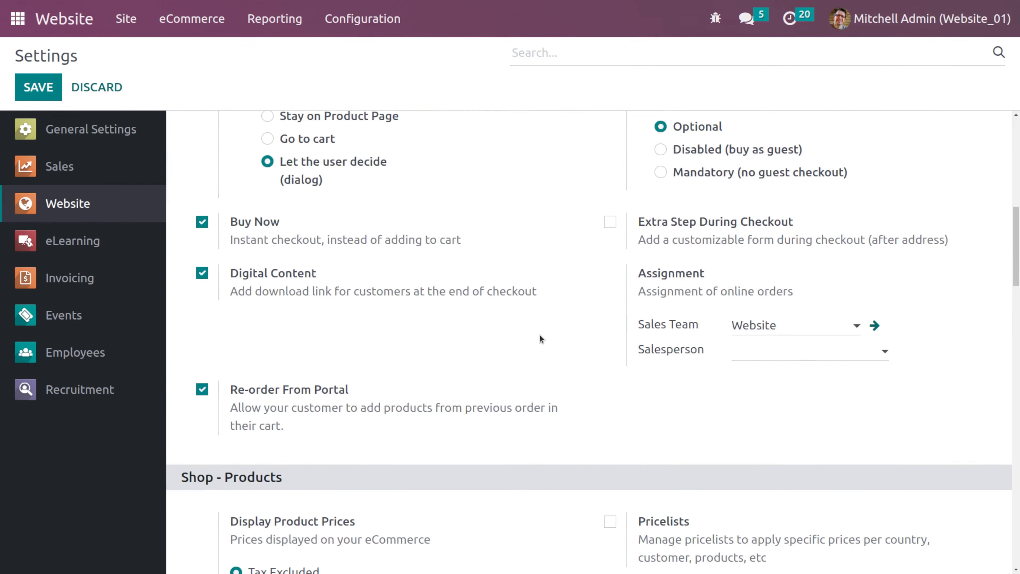
pyautogui.click(687, 153)
pyautogui.scroll(3, 658, 107)
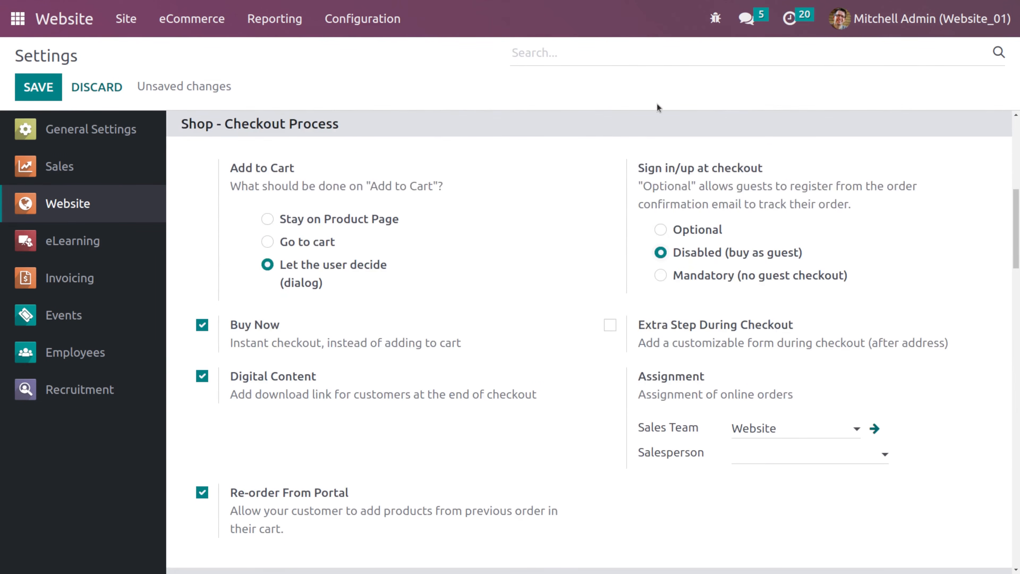
pyautogui.click(34, 84)
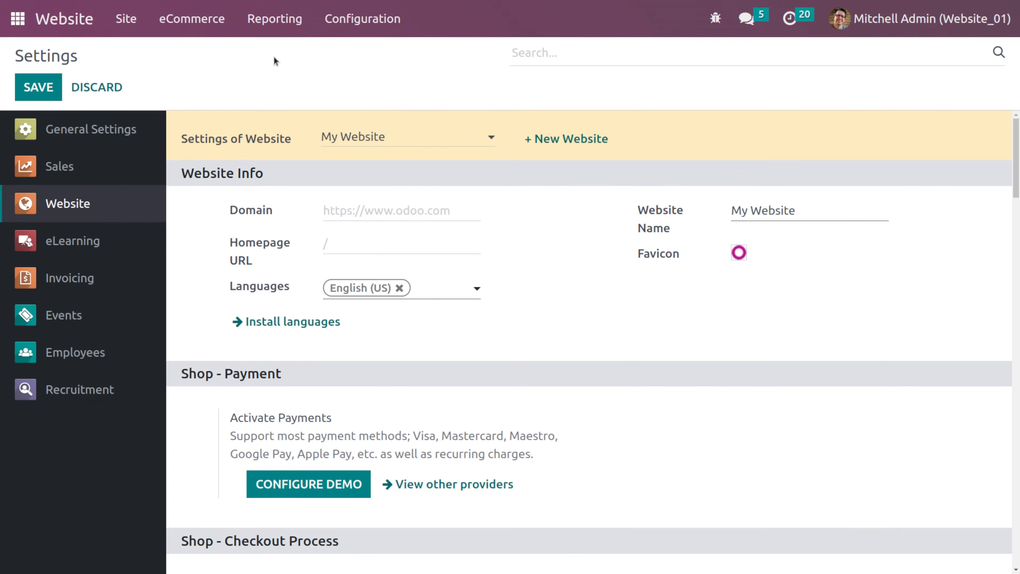
# - Return to the website and log out of the admin account
pyautogui.click(61, 16)
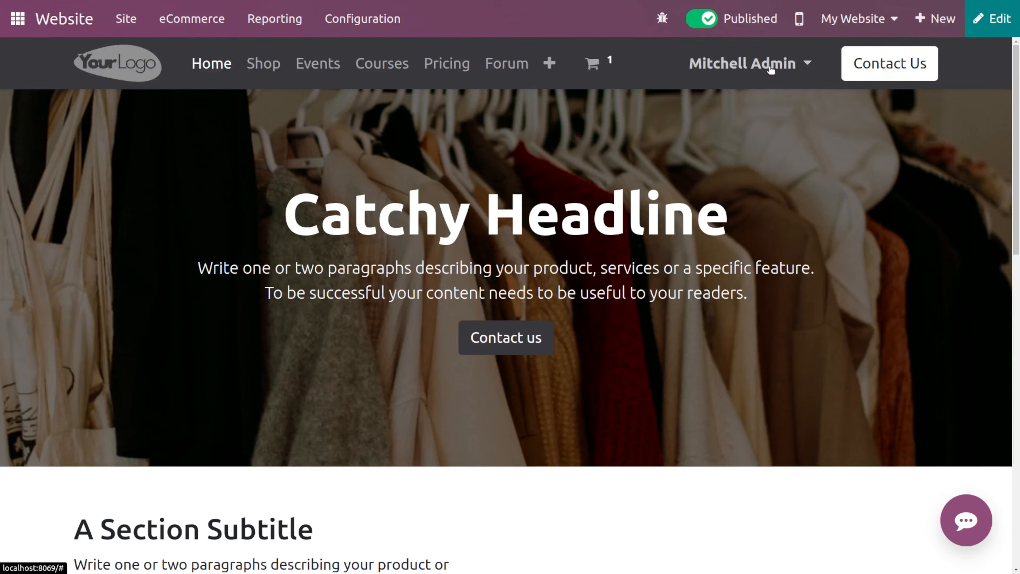
pyautogui.click(770, 67)
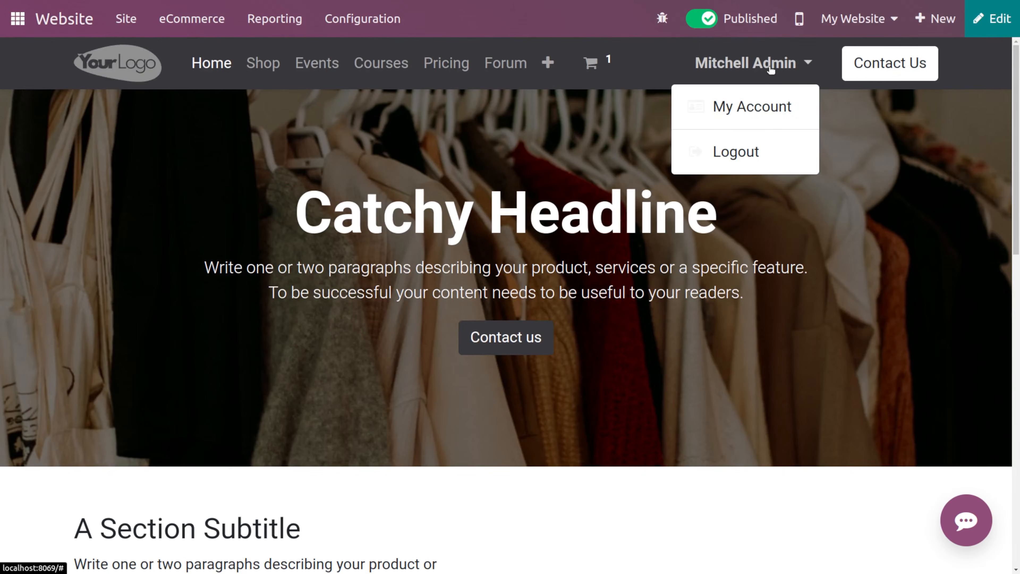
pyautogui.click(785, 155)
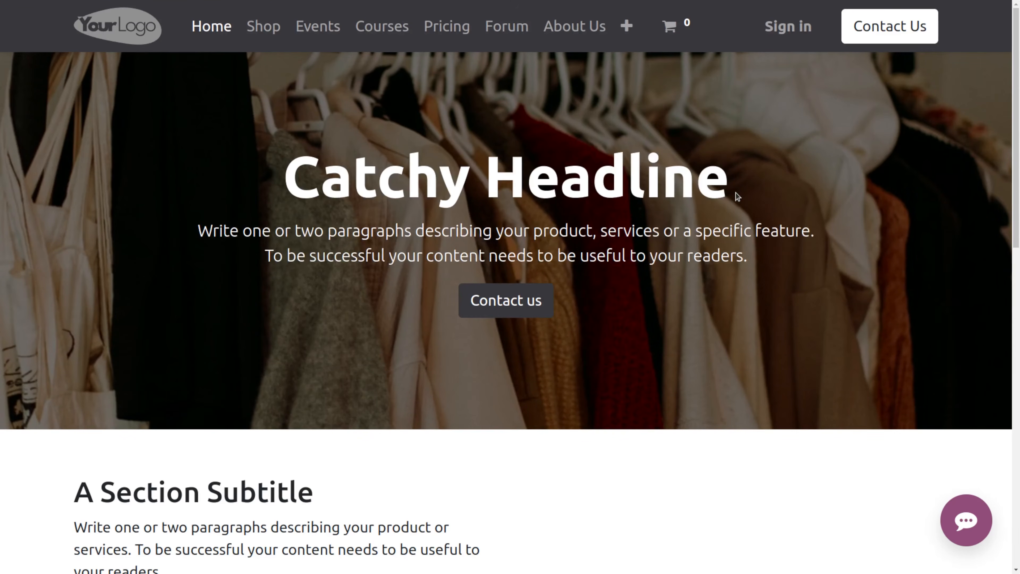
# - As a guest, add the Customizable Desk from the shop to the cart and proceed to checkout
pyautogui.scroll(-1, 736, 173)
pyautogui.scroll(1, 736, 149)
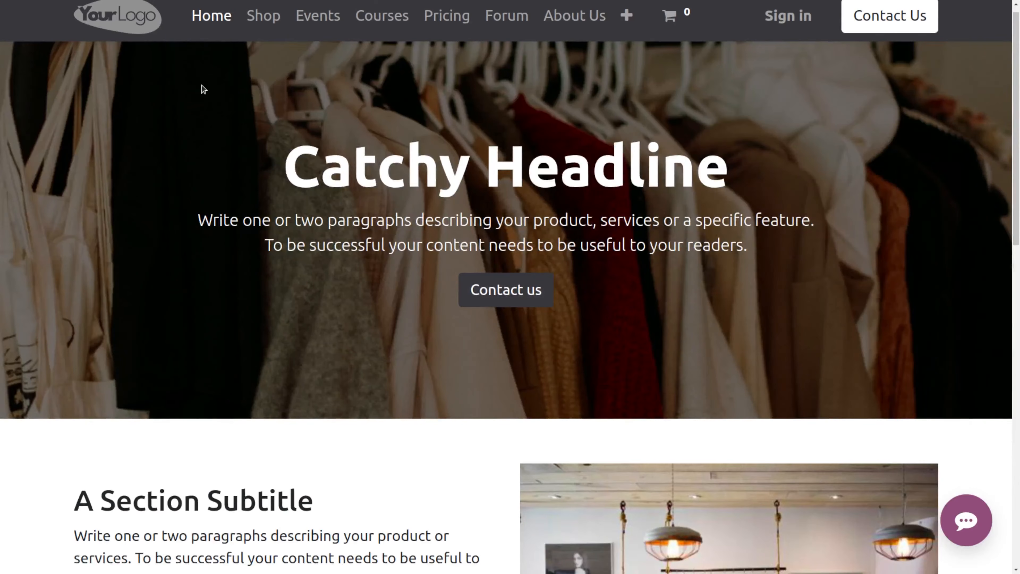
pyautogui.click(264, 17)
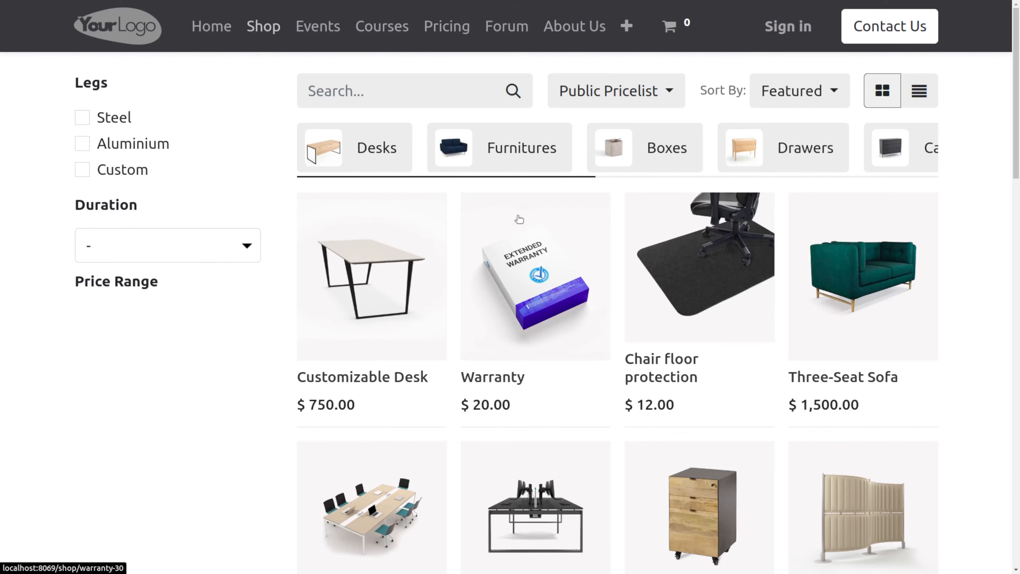
pyautogui.click(358, 294)
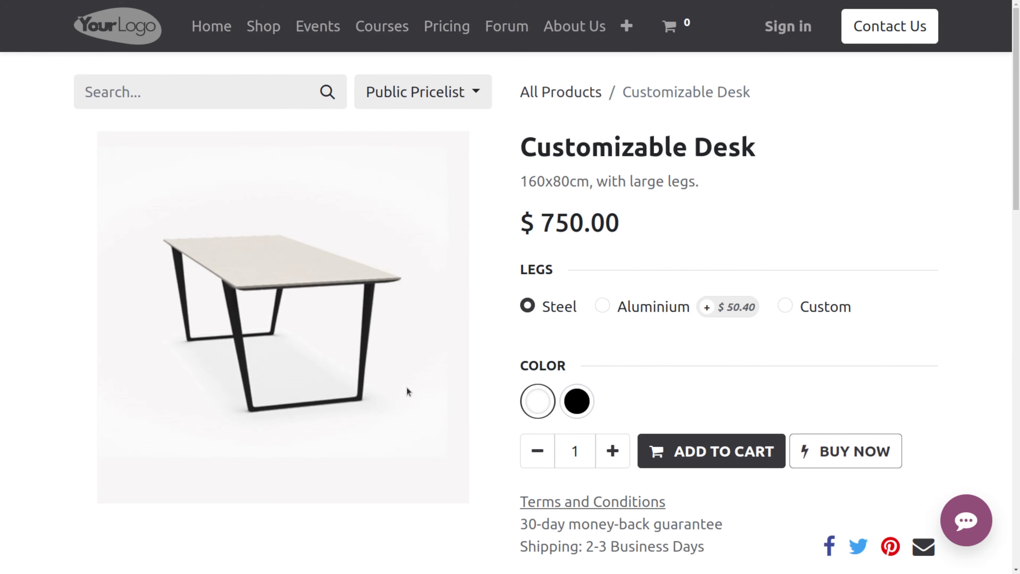
pyautogui.click(679, 452)
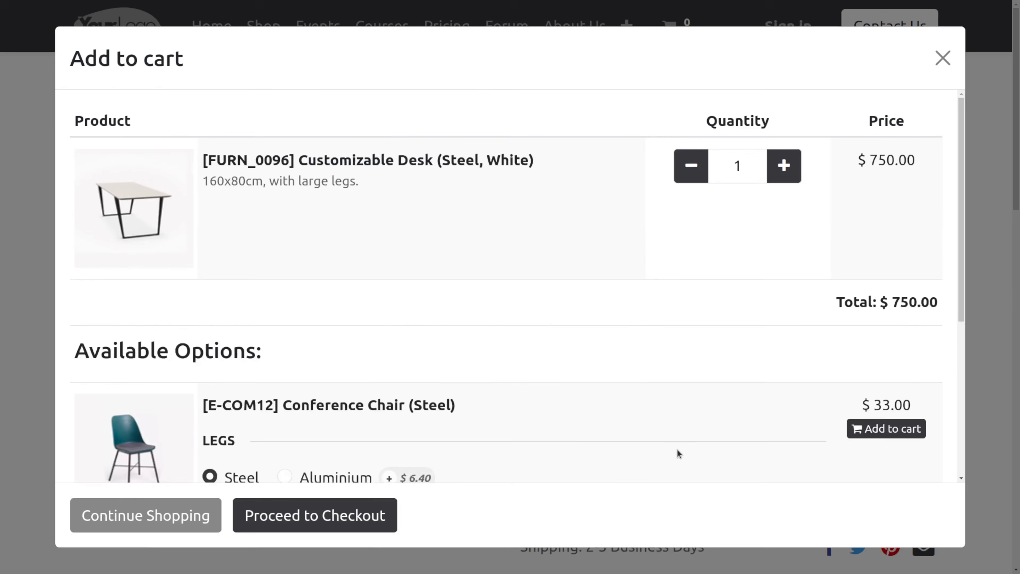
pyautogui.click(262, 525)
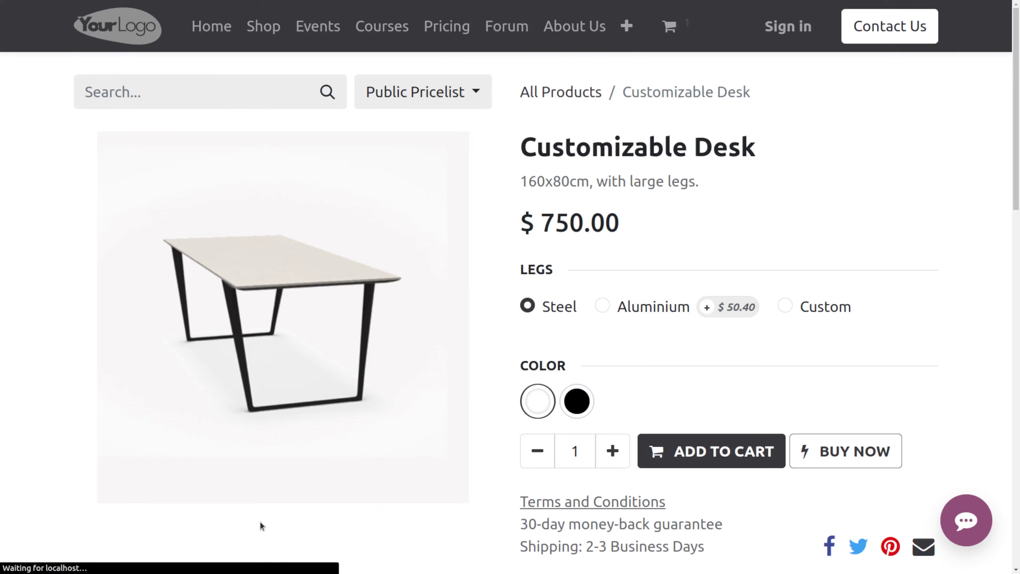
# - Continue from the cart to the guest address form and review its fields
pyautogui.scroll(-5, 631, 454)
pyautogui.scroll(5, 621, 360)
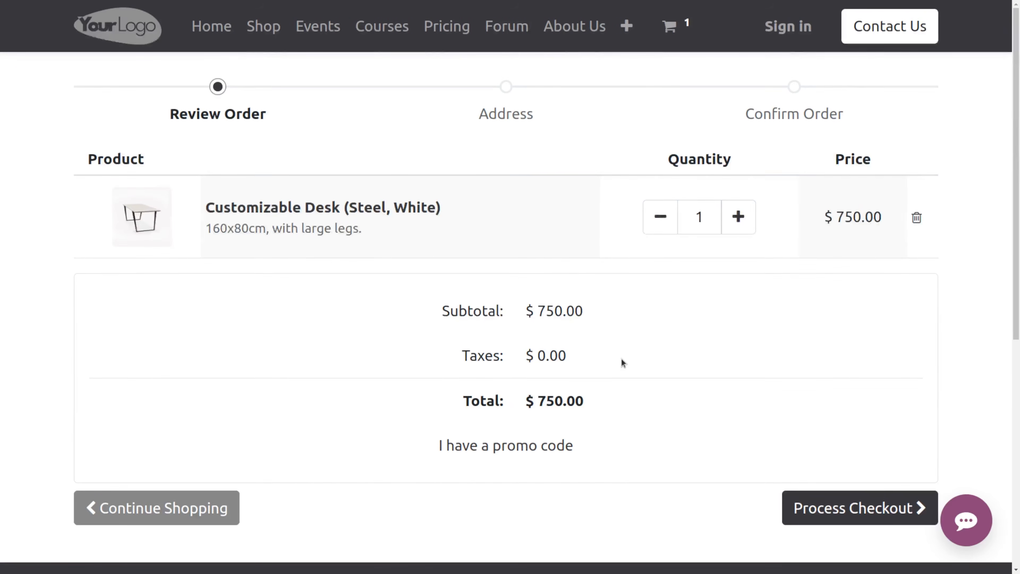
pyautogui.click(872, 509)
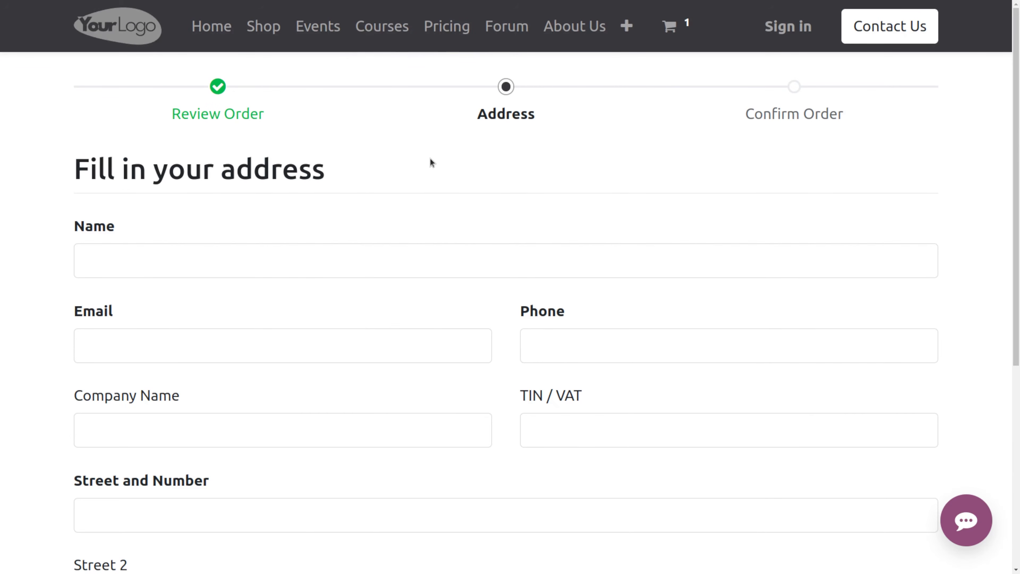
pyautogui.scroll(-3, 339, 359)
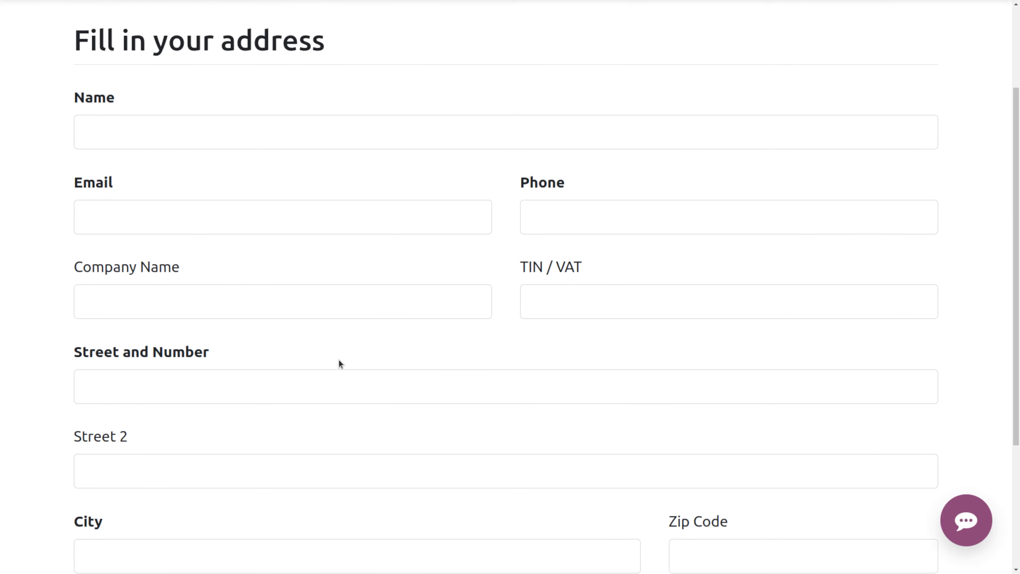
pyautogui.scroll(-5, 339, 363)
pyautogui.scroll(8, 419, 438)
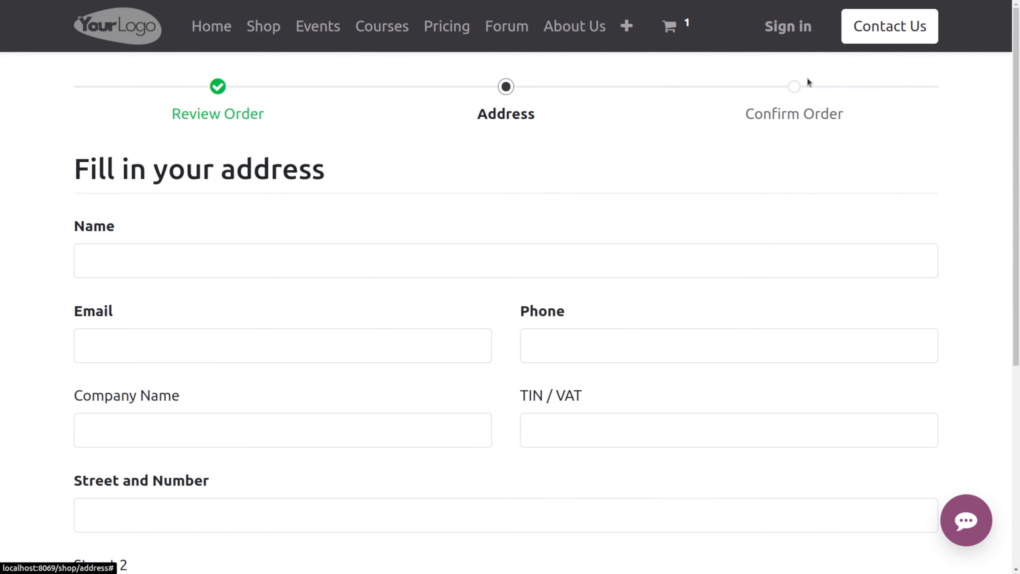
pyautogui.scroll(-8, 897, 364)
pyautogui.scroll(8, 890, 350)
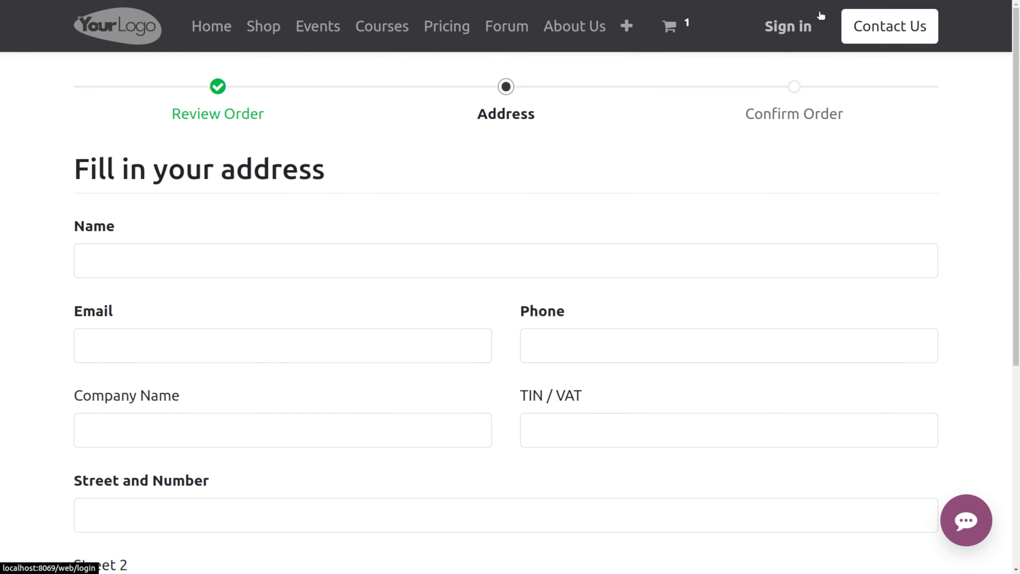
# - Sign in to the backend, set the website's Sign in/up at checkout to Mandatory (no guest checkout) and save
pyautogui.click(790, 43)
pyautogui.click(519, 382)
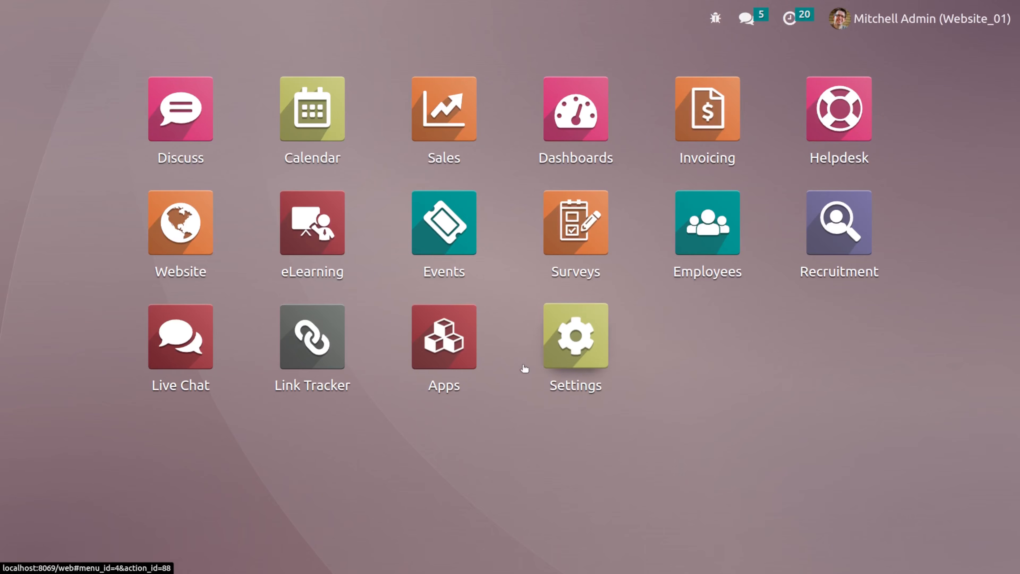
pyautogui.click(200, 224)
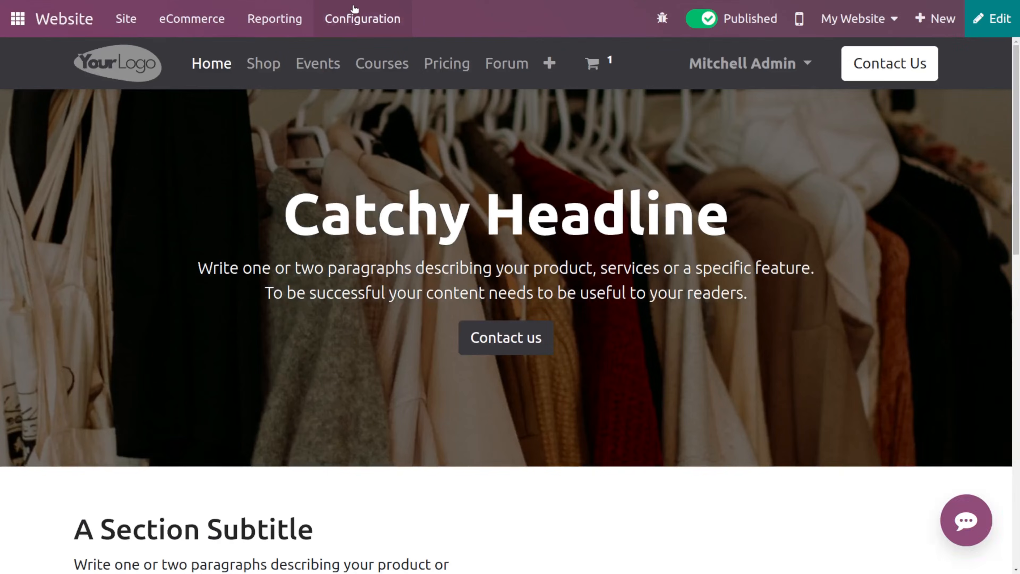
pyautogui.click(352, 11)
pyautogui.click(374, 52)
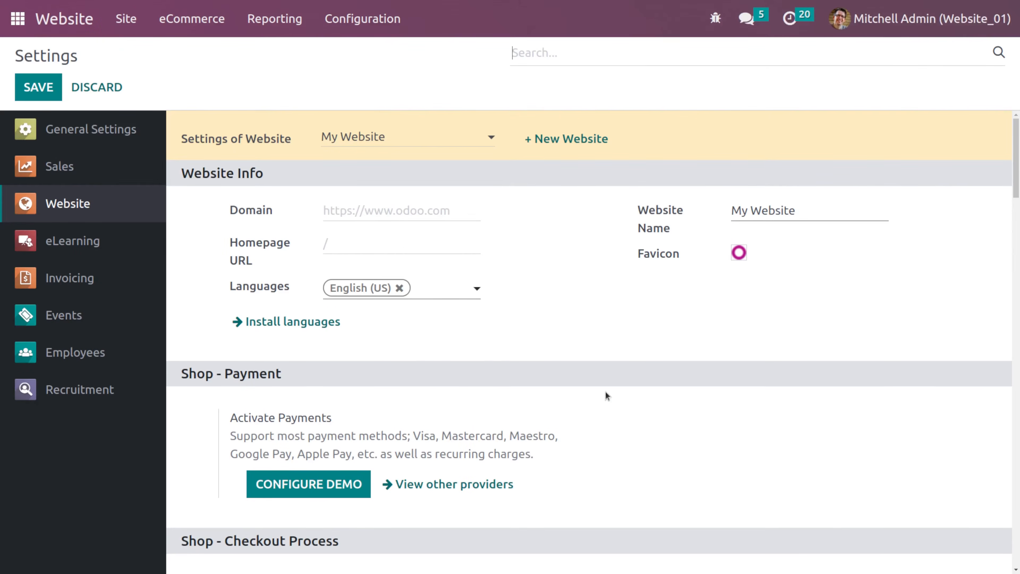
pyautogui.scroll(-10, 605, 392)
pyautogui.scroll(3, 677, 305)
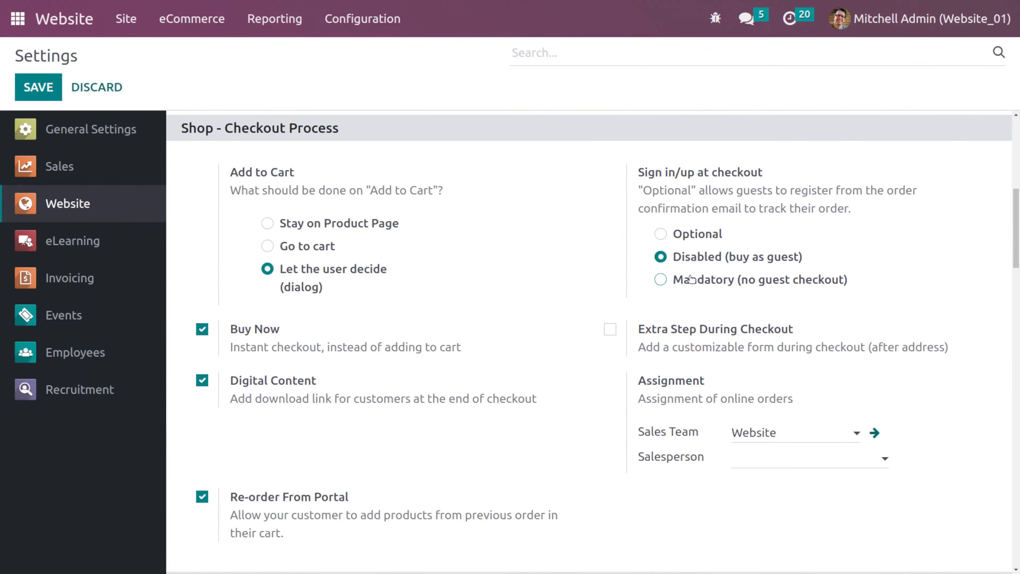
pyautogui.click(691, 279)
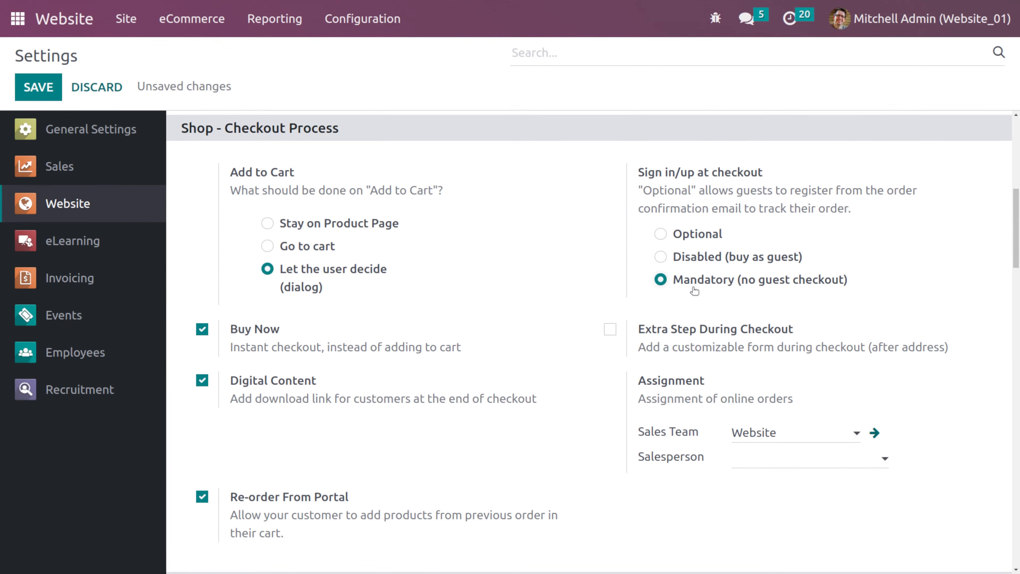
pyautogui.moveTo(736, 279)
pyautogui.click(38, 87)
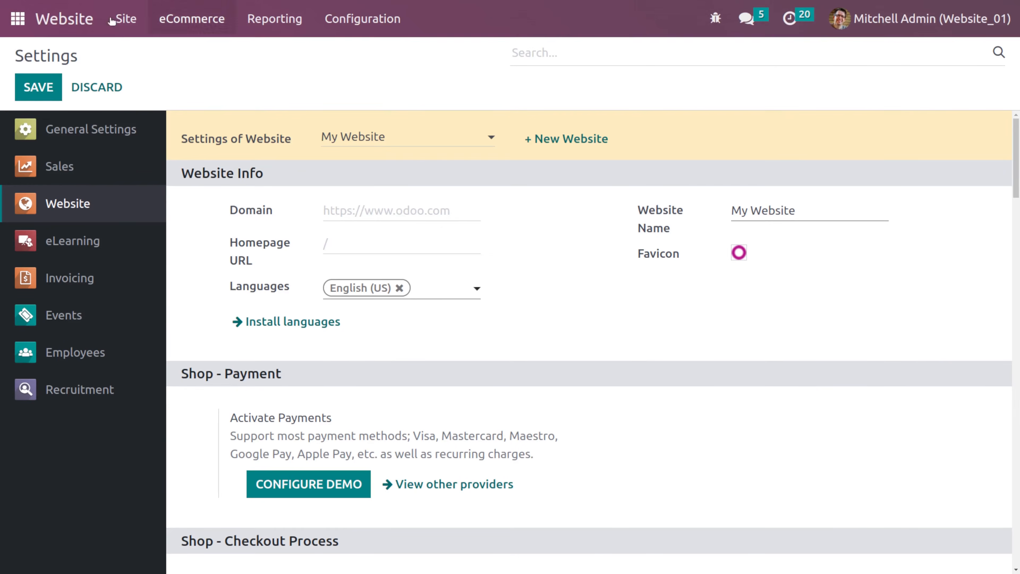
# - Go back to the website front end and log out of the admin account
pyautogui.click(80, 19)
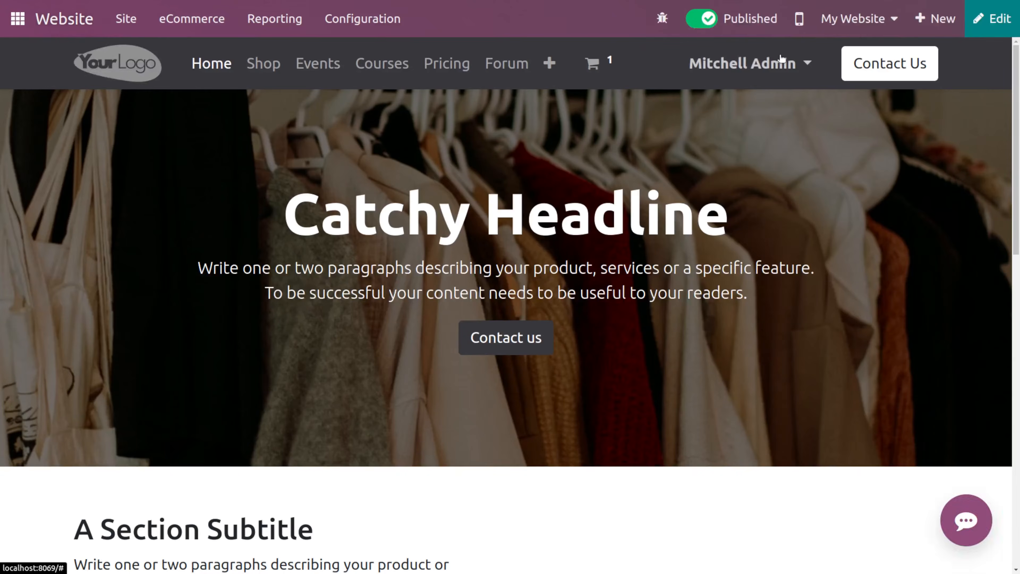
pyautogui.click(751, 63)
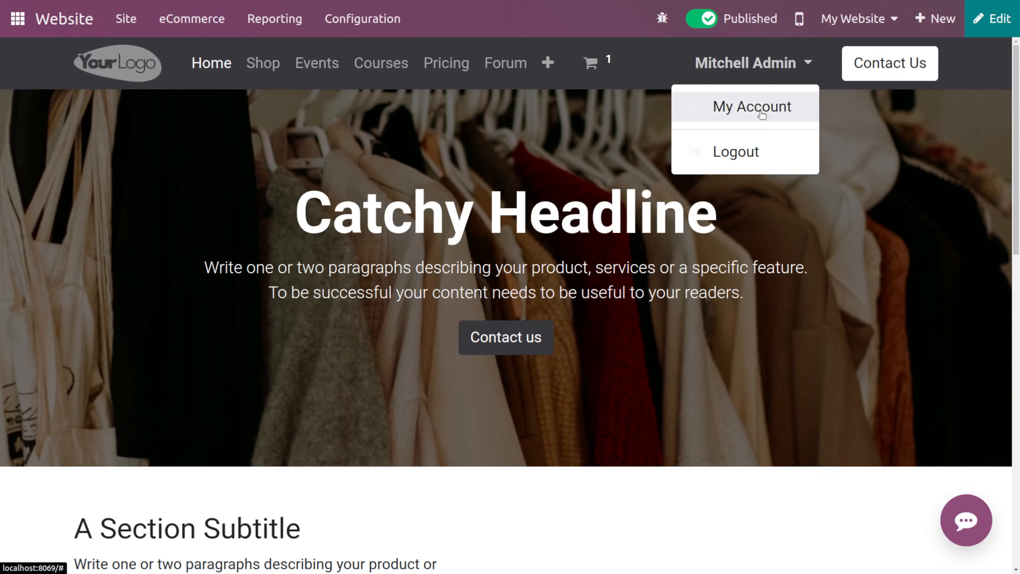
pyautogui.click(735, 151)
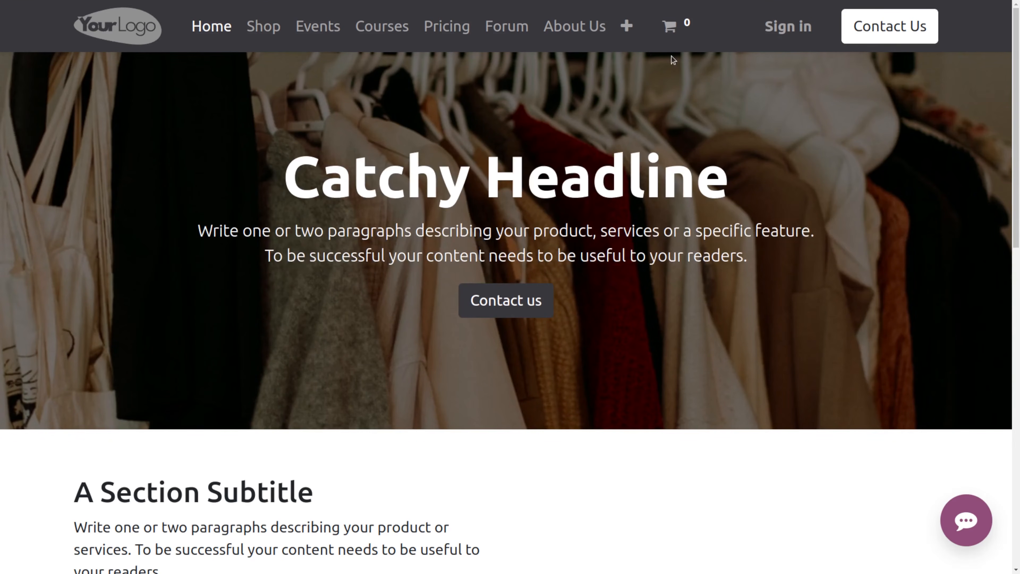
# - As a guest, add Chair floor protection from the shop to the cart and proceed to checkout
pyautogui.click(273, 35)
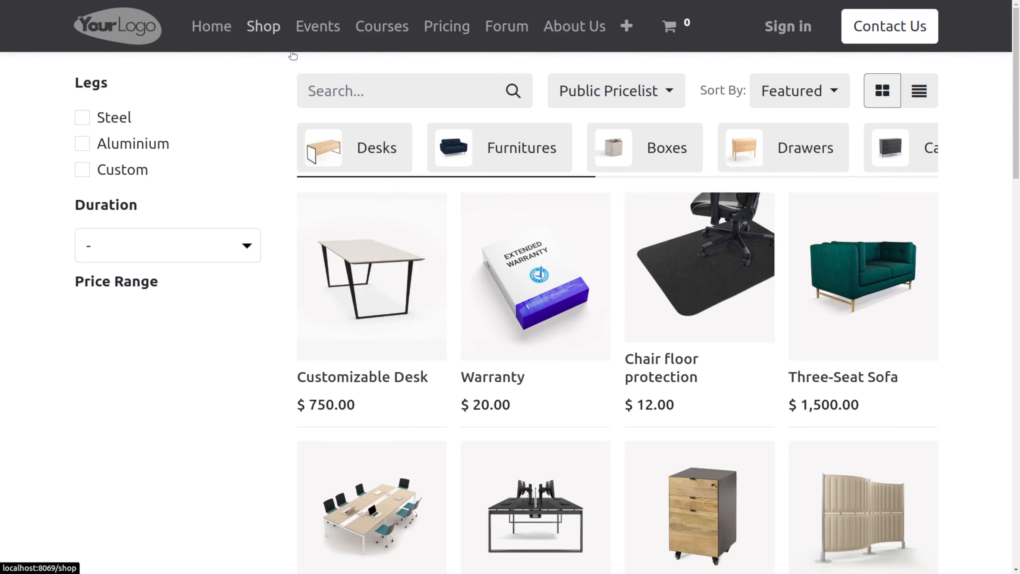
pyautogui.click(683, 359)
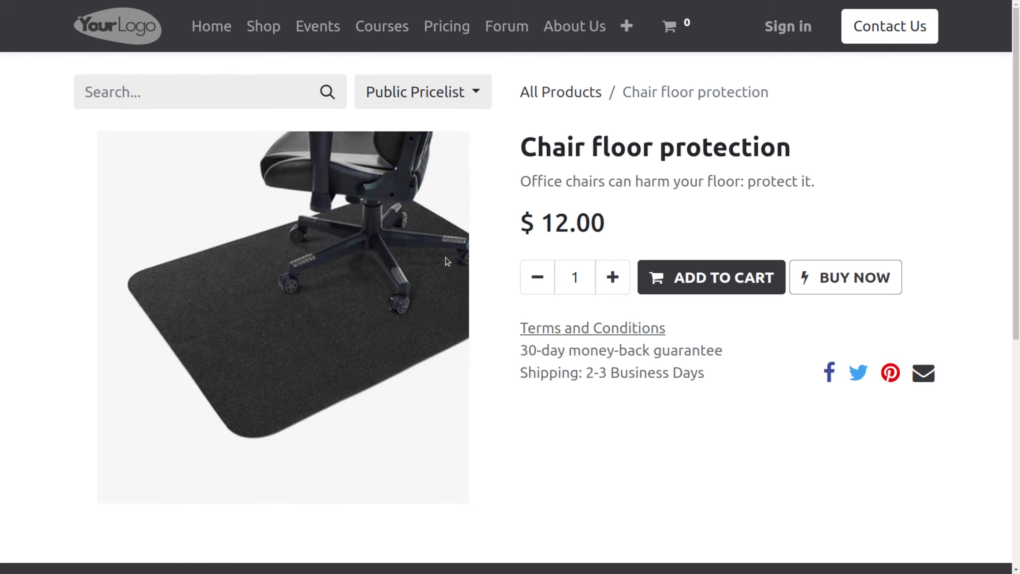
pyautogui.click(689, 278)
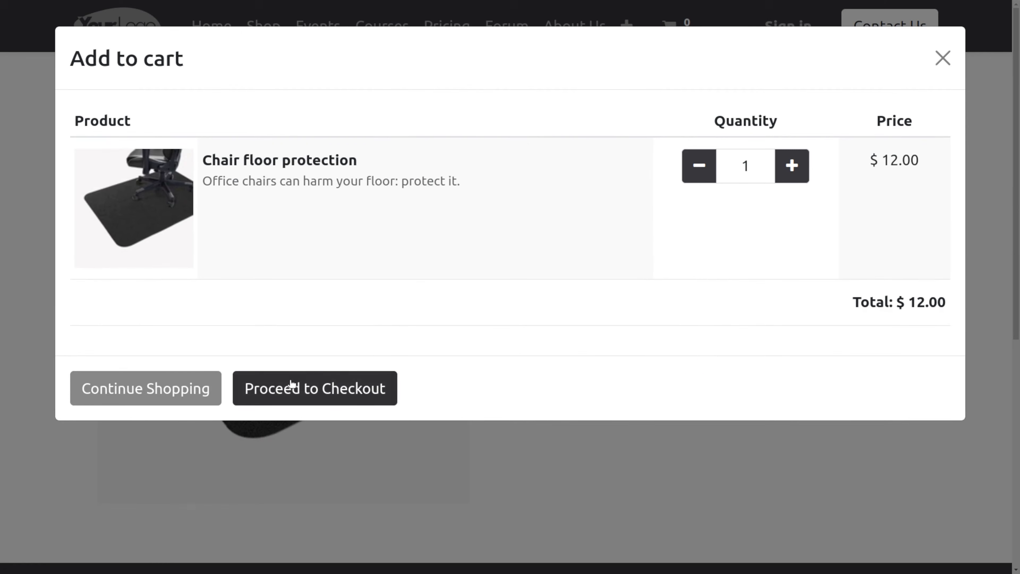
pyautogui.click(292, 384)
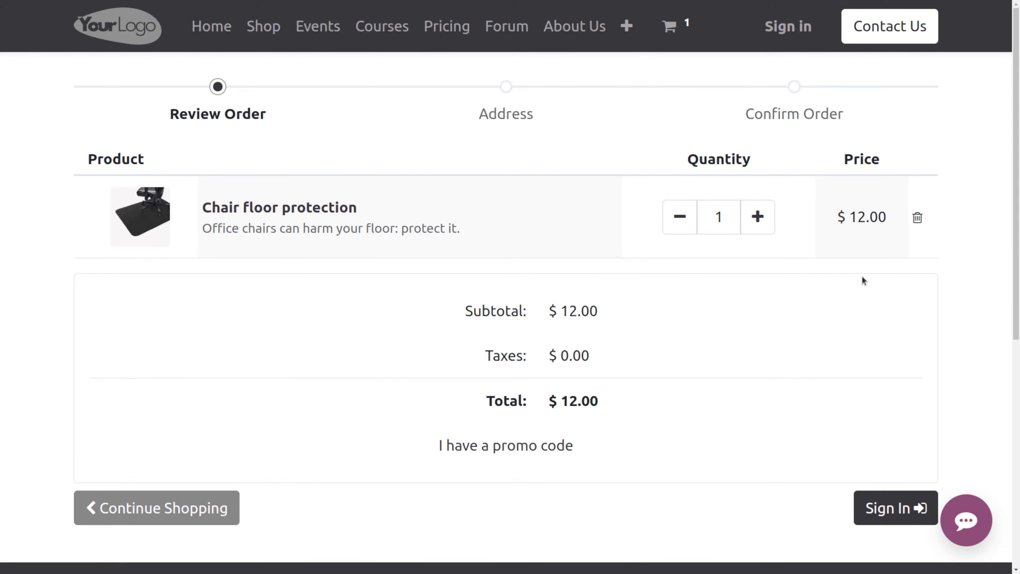
# - Sign in from the cart with the saved admin account to continue the checkout
pyautogui.scroll(-5, 855, 245)
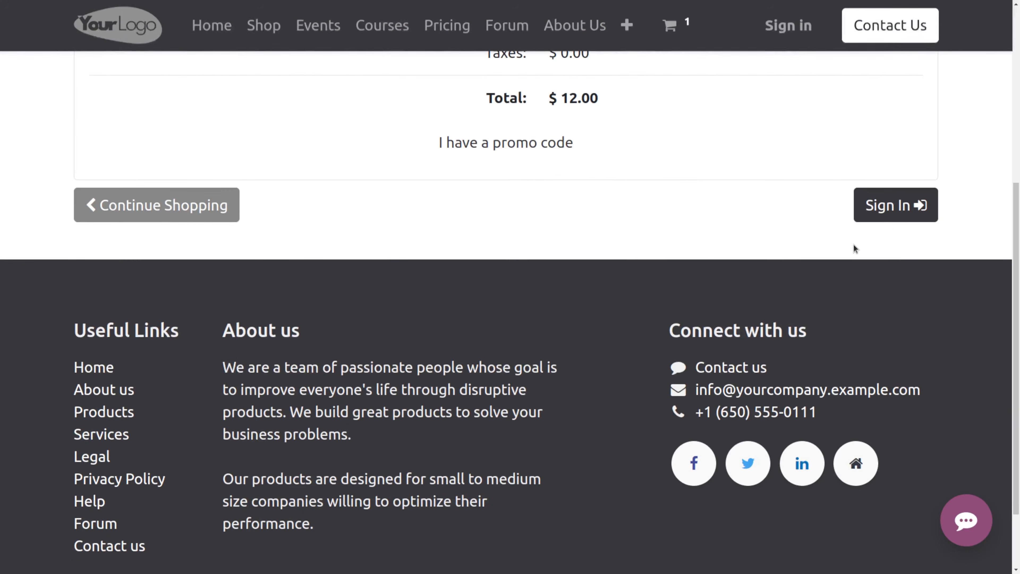
pyautogui.click(892, 210)
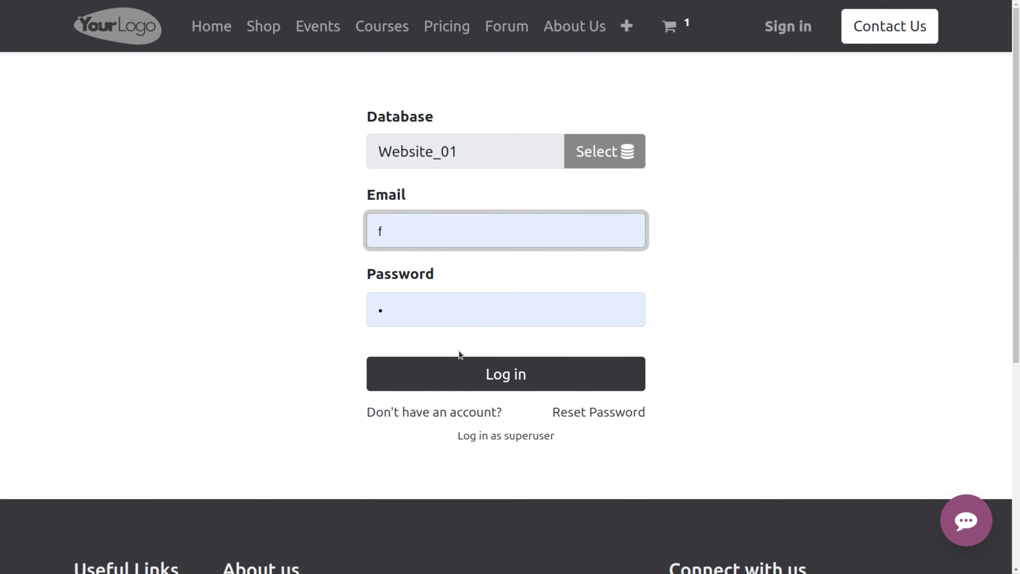
pyautogui.click(467, 373)
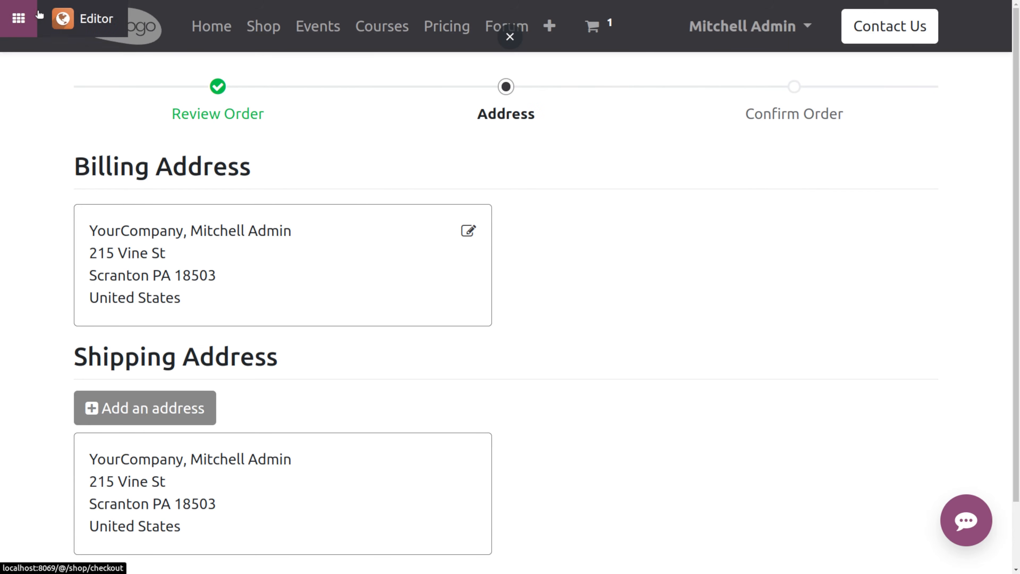
# - Open the website settings, enable Extra Step During Checkout and save
pyautogui.click(64, 23)
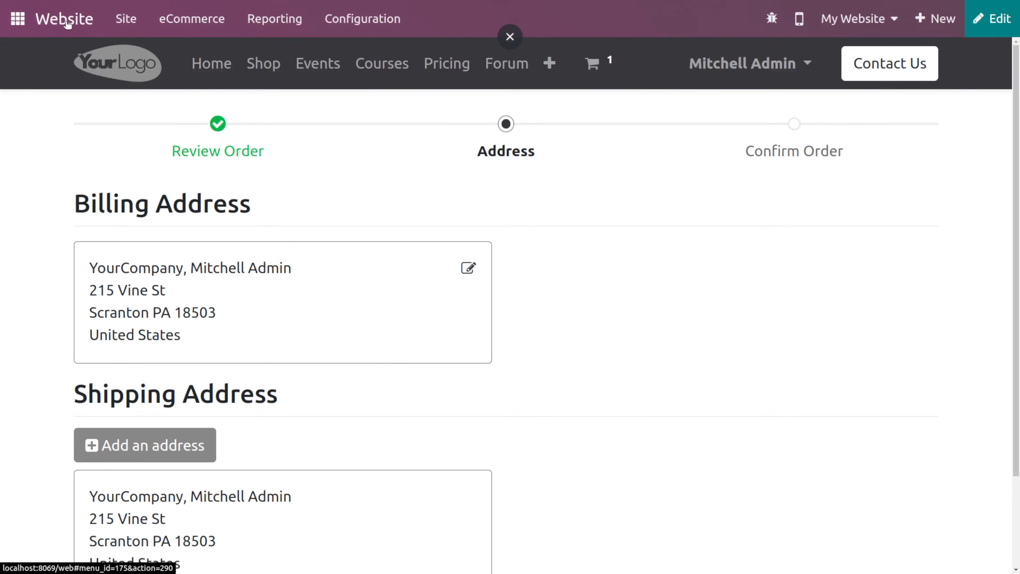
pyautogui.click(353, 23)
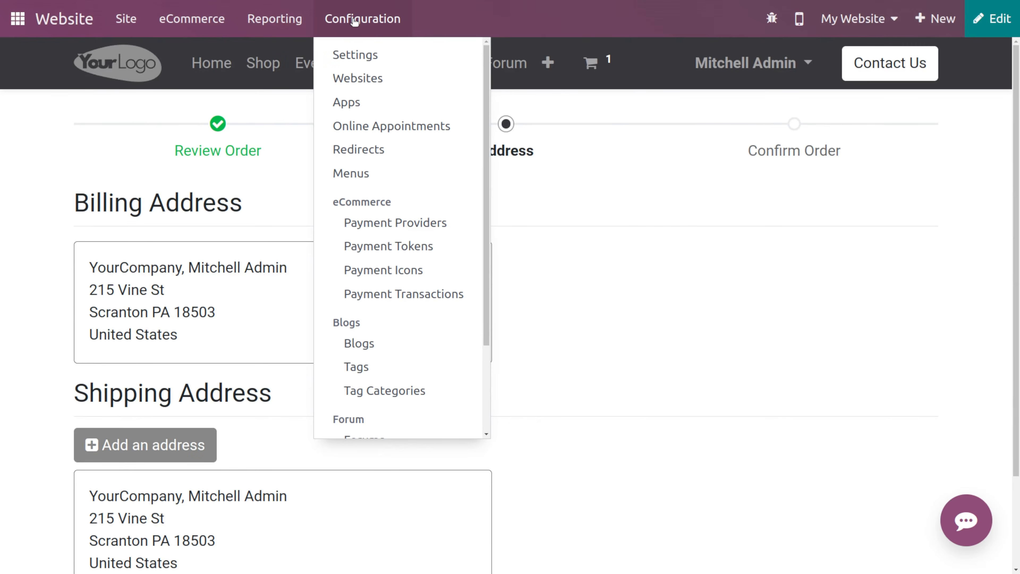
pyautogui.click(359, 55)
pyautogui.scroll(-10, 453, 285)
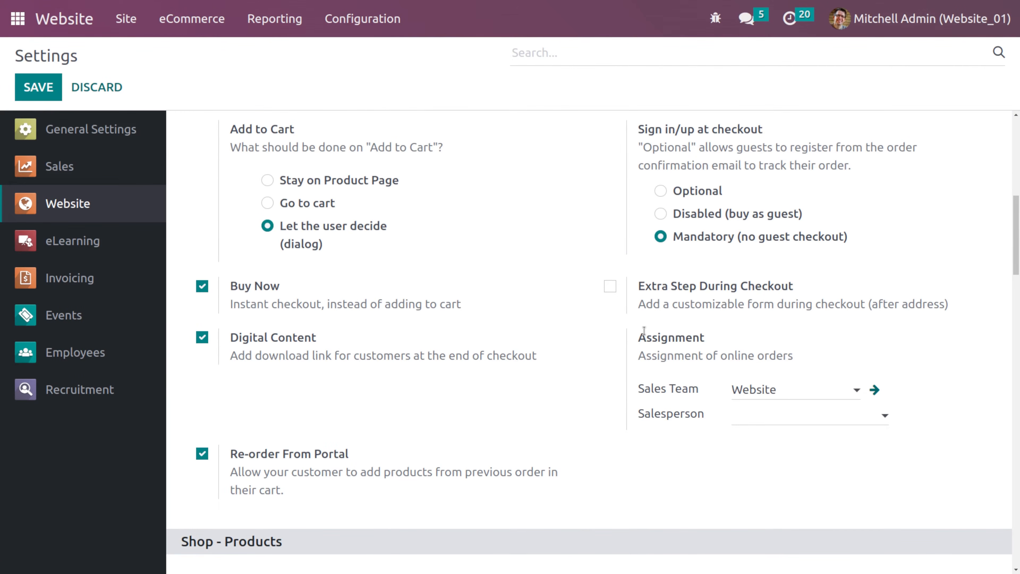
pyautogui.click(610, 286)
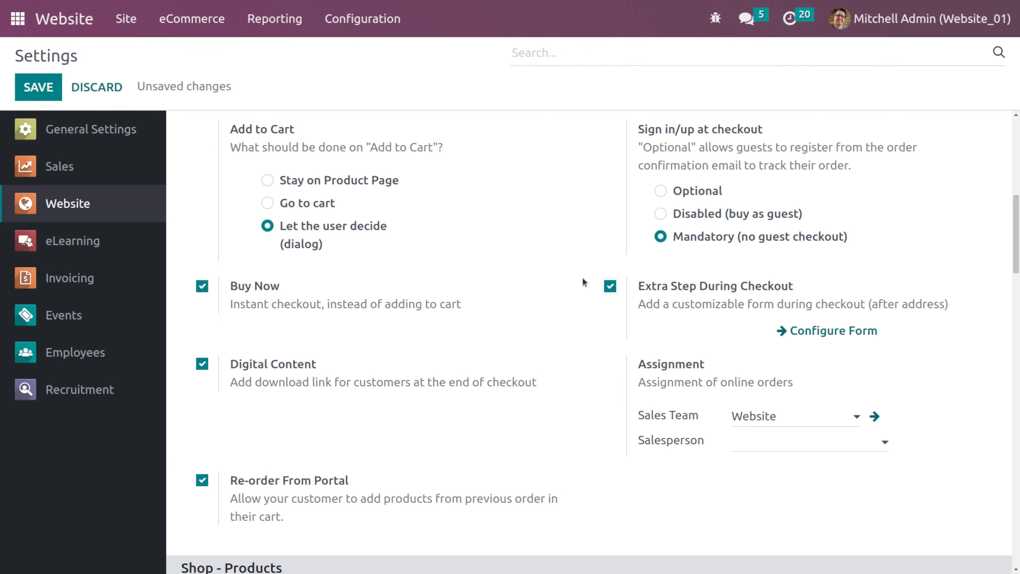
pyautogui.click(33, 88)
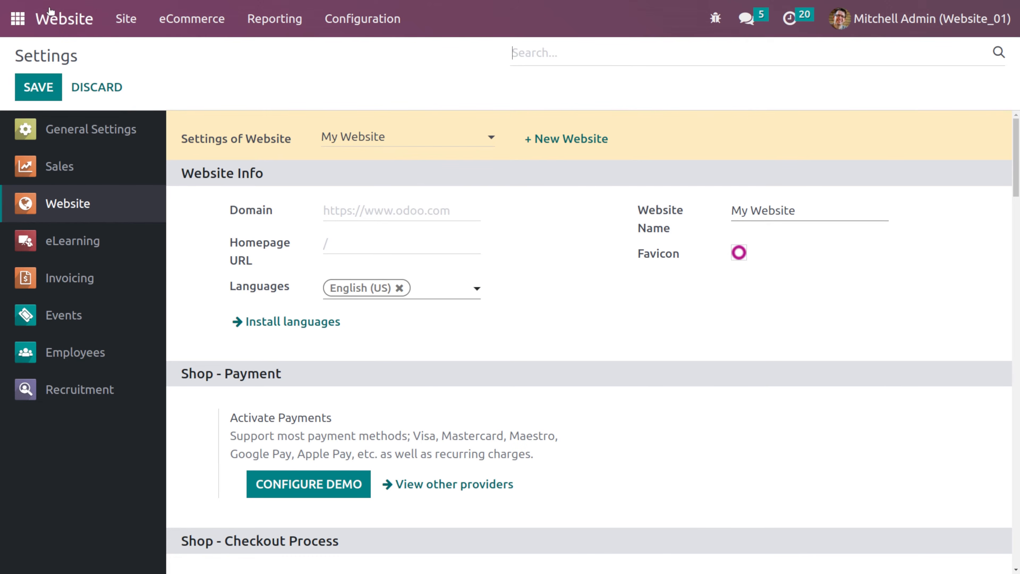
# - Add the Drawer from the shop to the cart and proceed to checkout
pyautogui.click(58, 18)
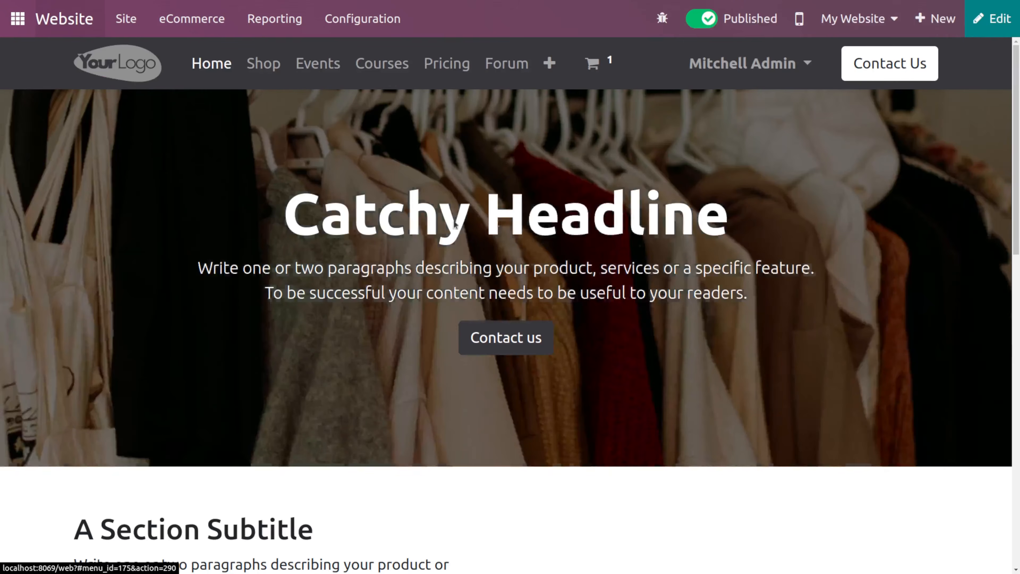
pyautogui.click(268, 70)
pyautogui.scroll(-5, 691, 330)
pyautogui.click(690, 330)
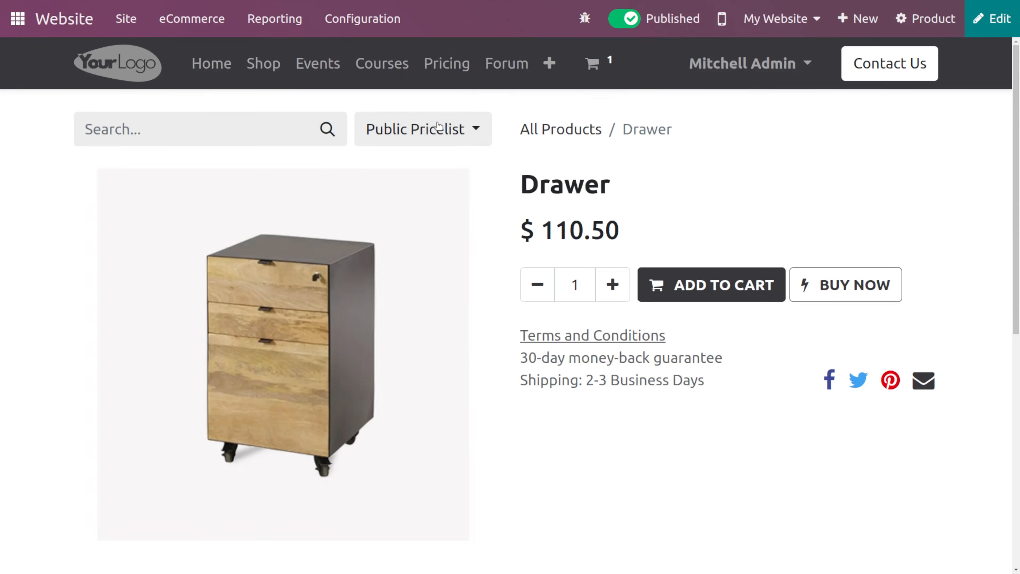
pyautogui.click(691, 294)
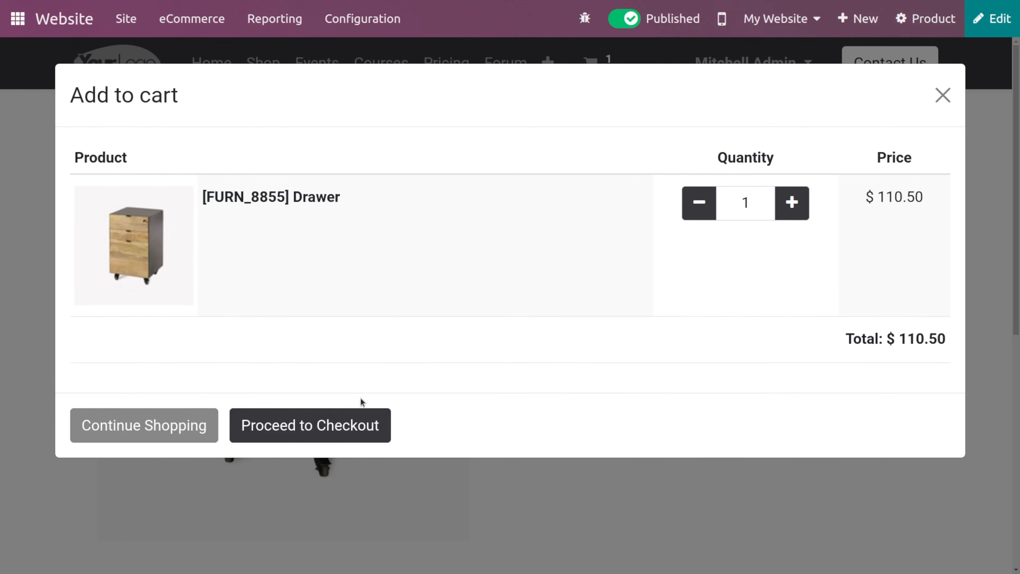
pyautogui.click(328, 422)
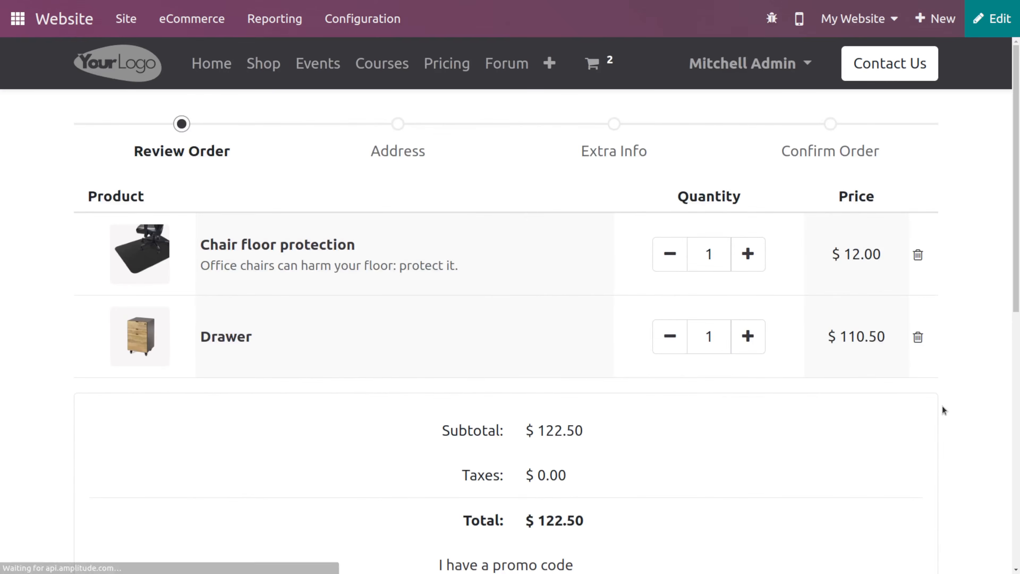
# - Proceed from the cart through the Extra Info form to the Confirm Order payment page
pyautogui.scroll(-10, 944, 410)
pyautogui.click(890, 120)
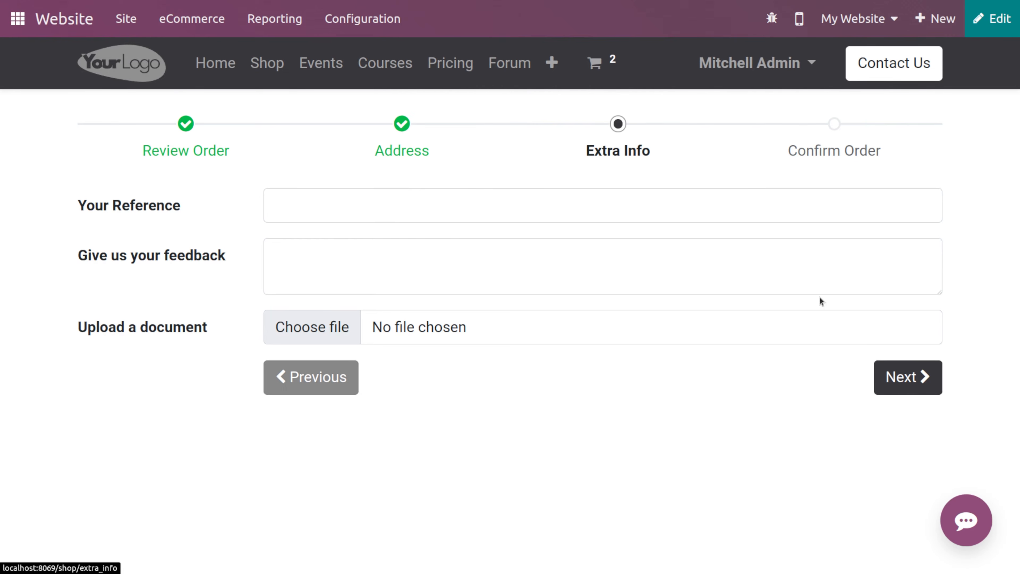
pyautogui.click(901, 379)
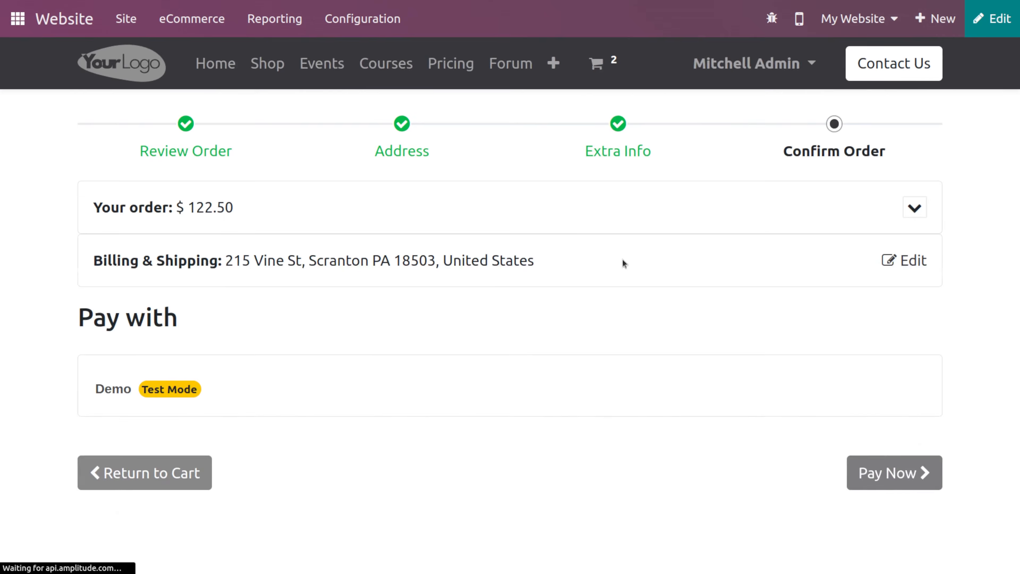
pyautogui.scroll(-1, 611, 290)
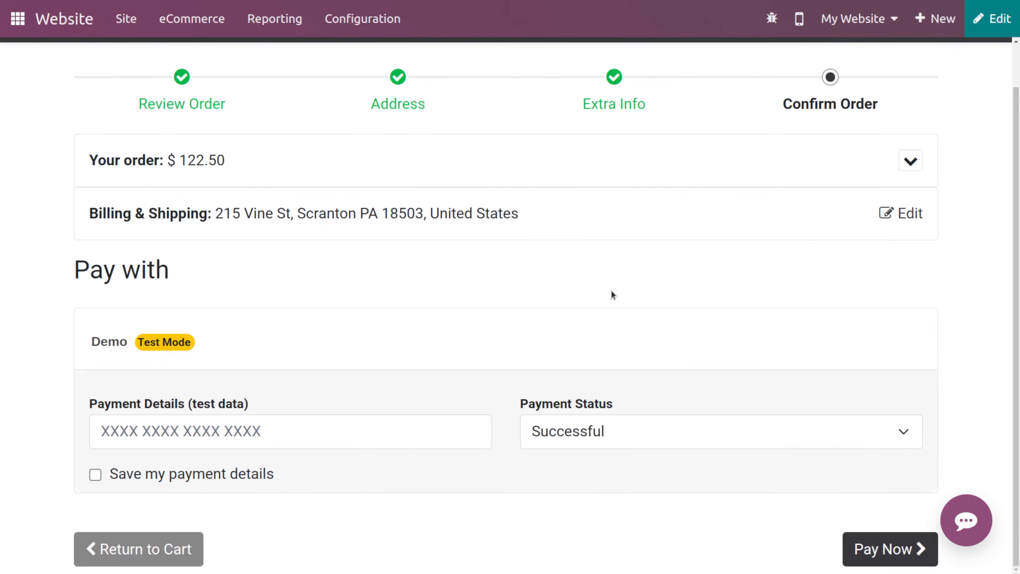
pyautogui.scroll(1, 611, 290)
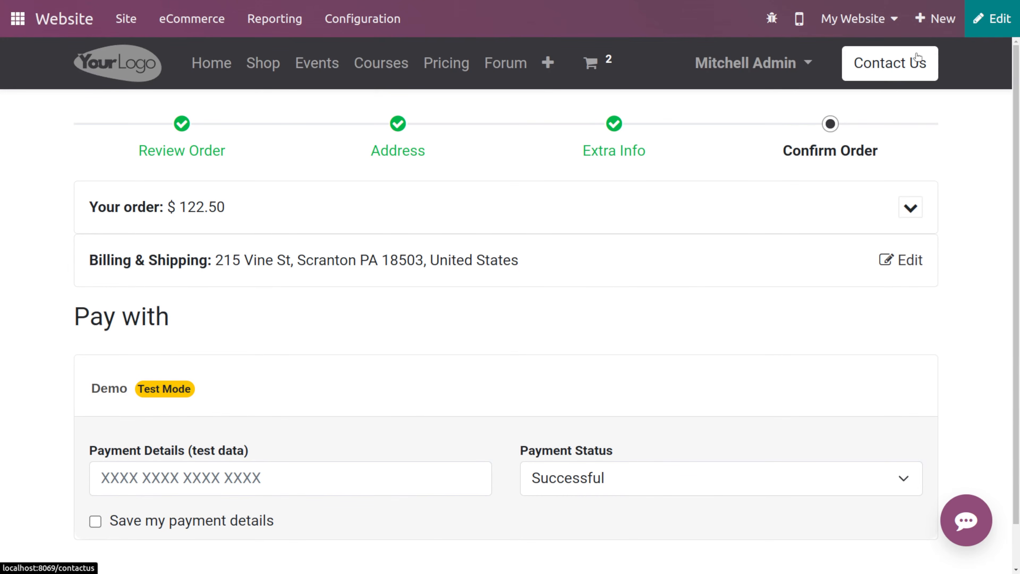
pyautogui.click(994, 28)
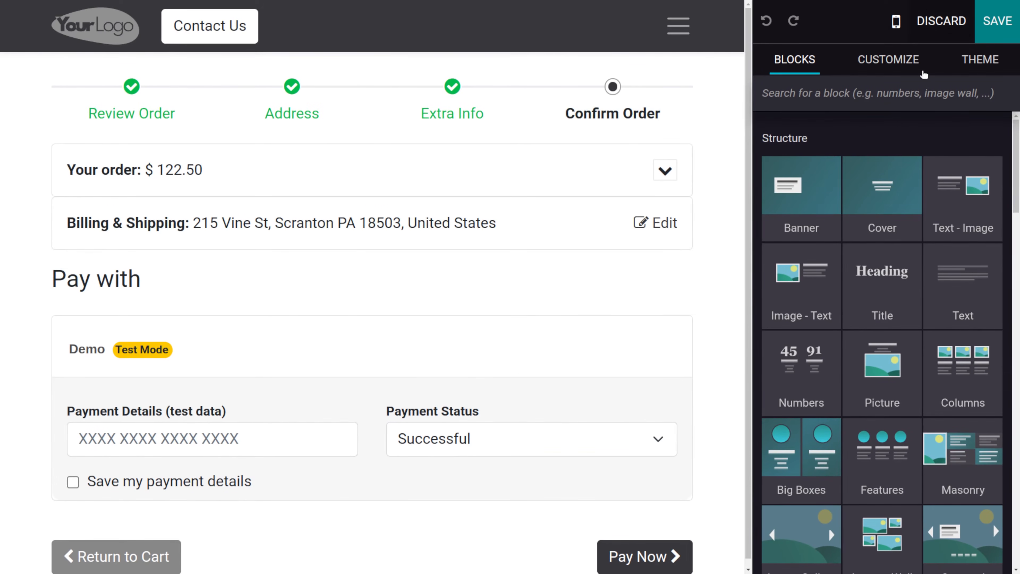
pyautogui.scroll(-5, 838, 395)
pyautogui.scroll(5, 838, 396)
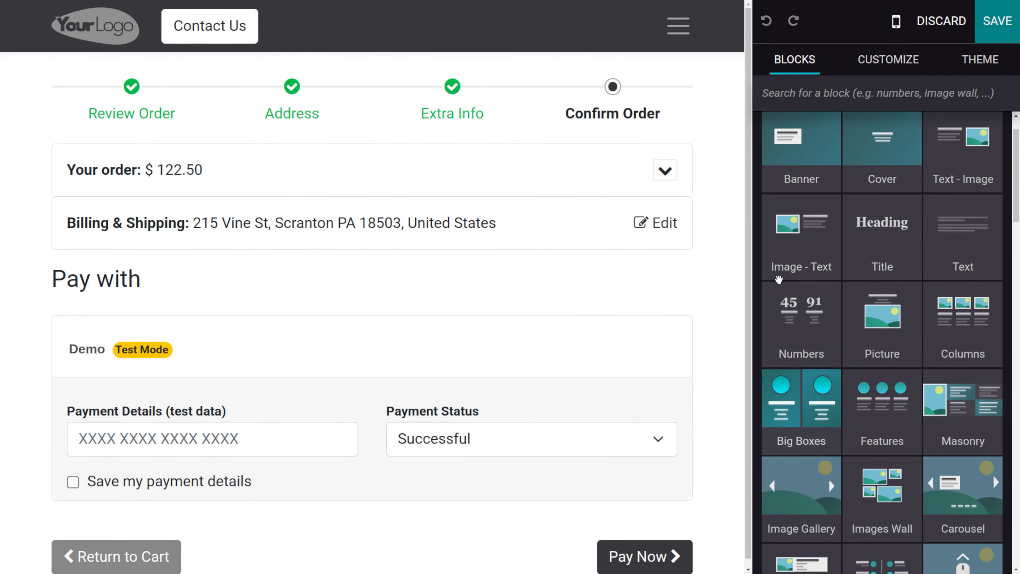
pyautogui.scroll(-1, 634, 246)
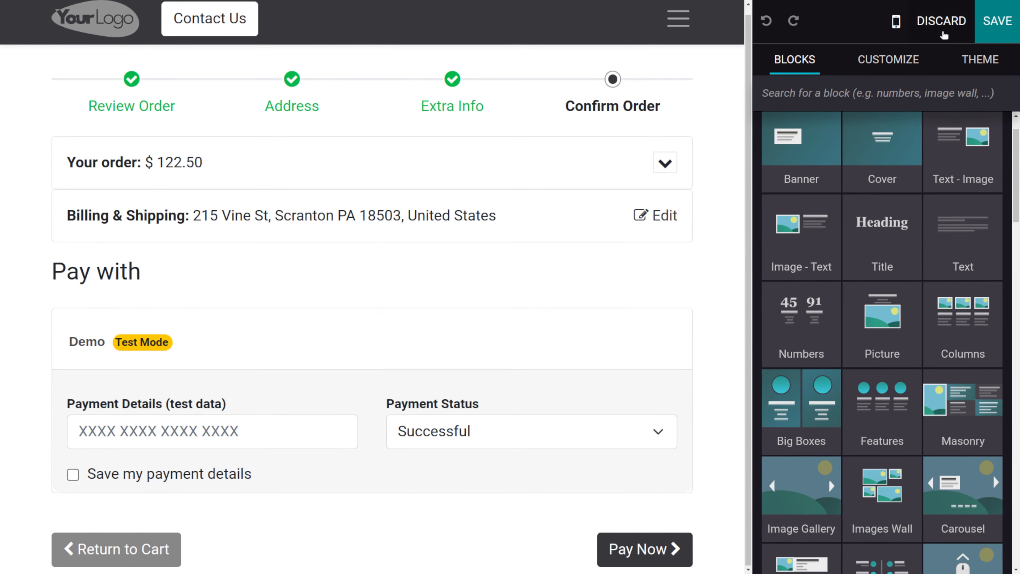
pyautogui.click(941, 21)
# - Enable Comparison Price in the website settings and save
pyautogui.click(355, 10)
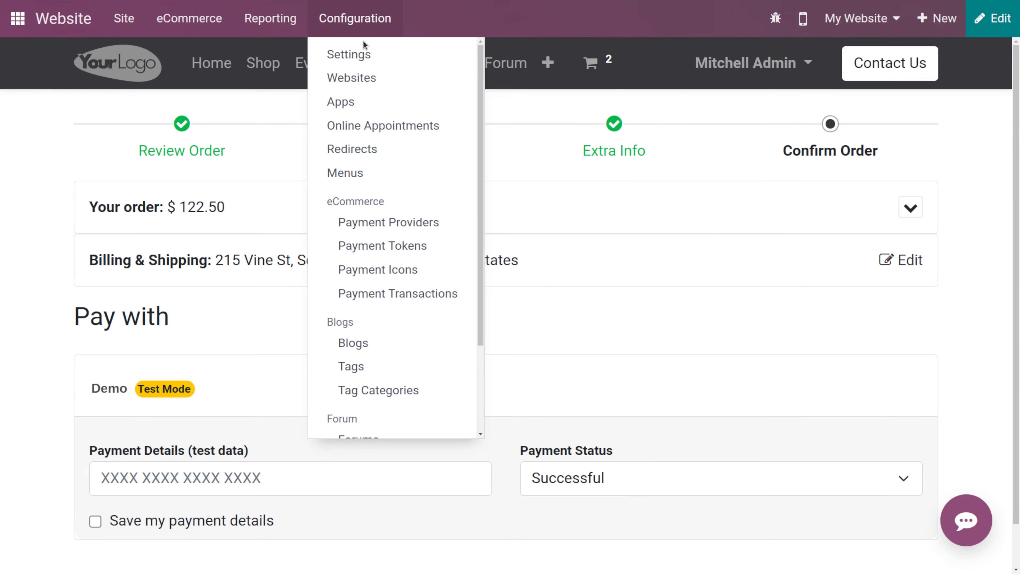
pyautogui.click(364, 51)
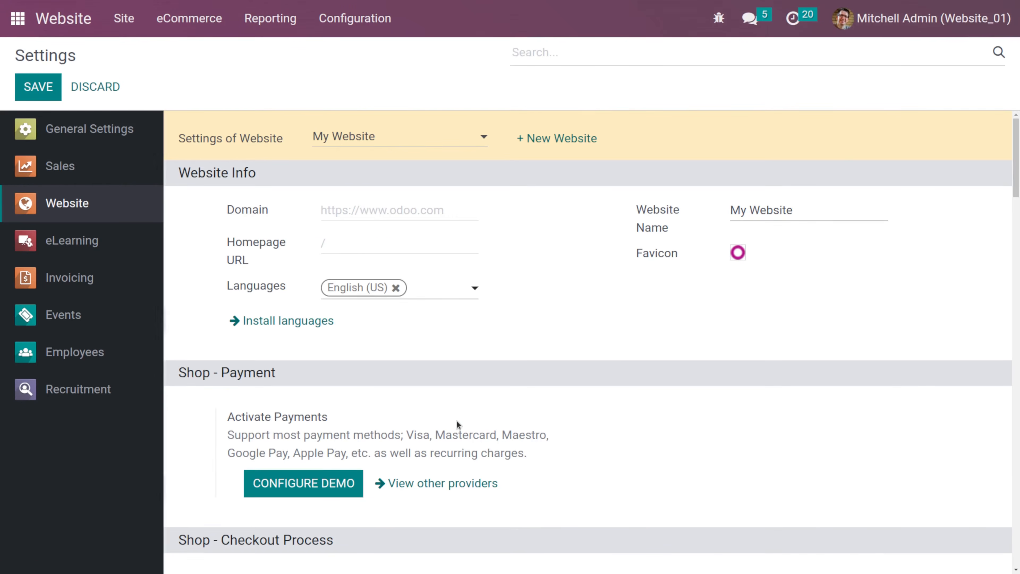
pyautogui.scroll(-10, 457, 420)
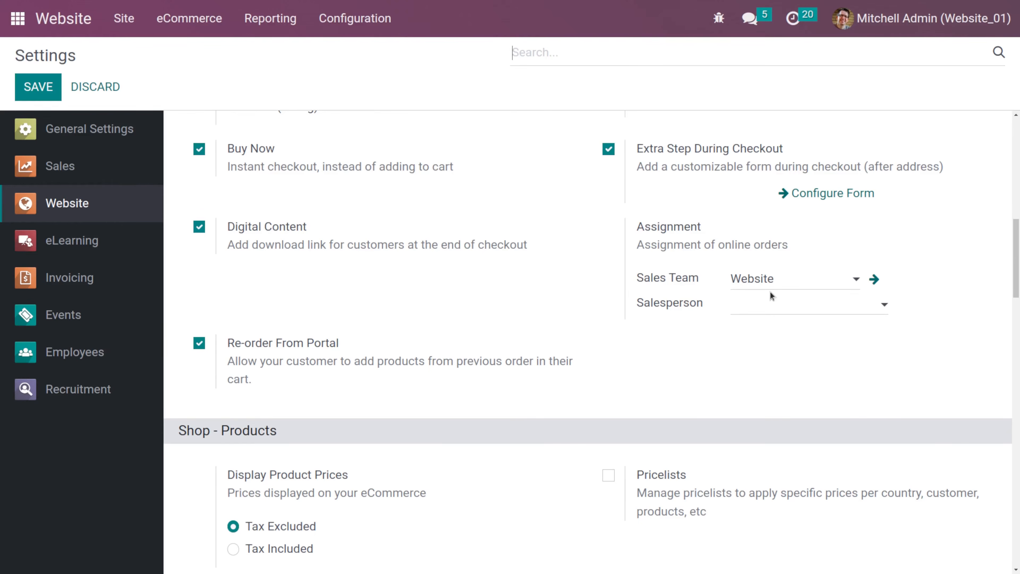
pyautogui.click(777, 306)
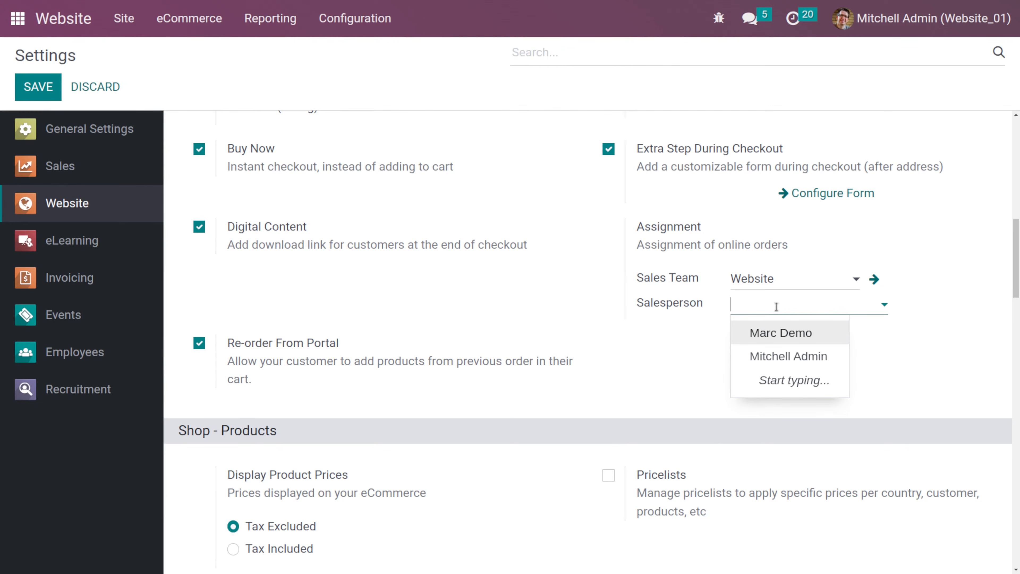
pyautogui.click(681, 378)
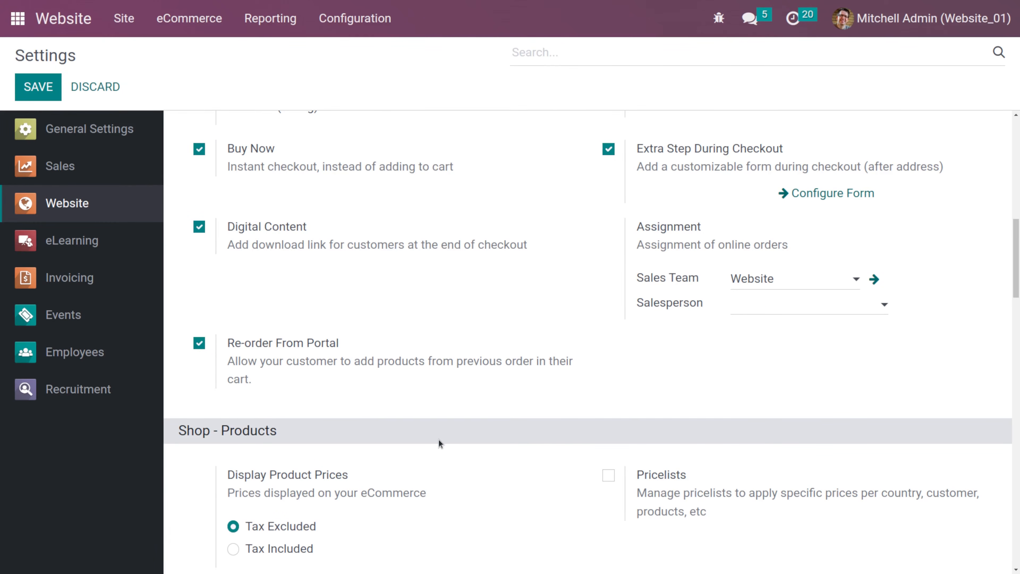
pyautogui.scroll(-3, 438, 442)
pyautogui.scroll(-3, 439, 443)
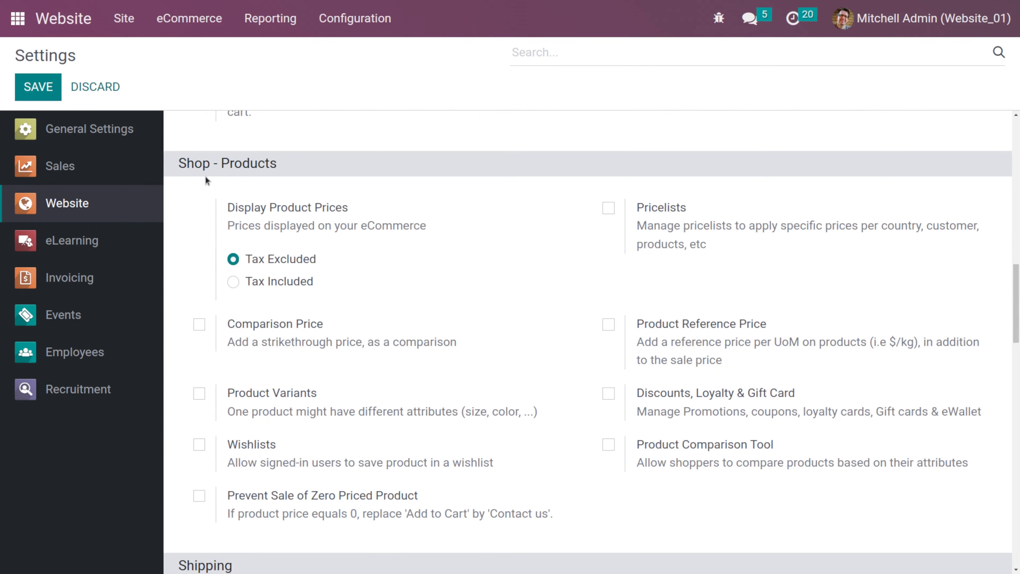
pyautogui.scroll(-3, 292, 195)
pyautogui.scroll(2, 291, 250)
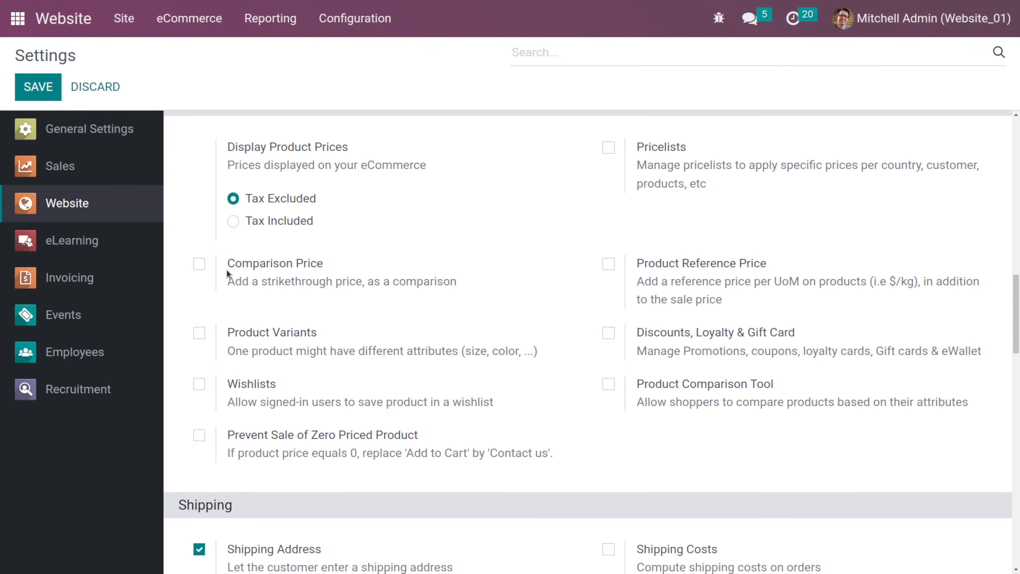
pyautogui.click(200, 266)
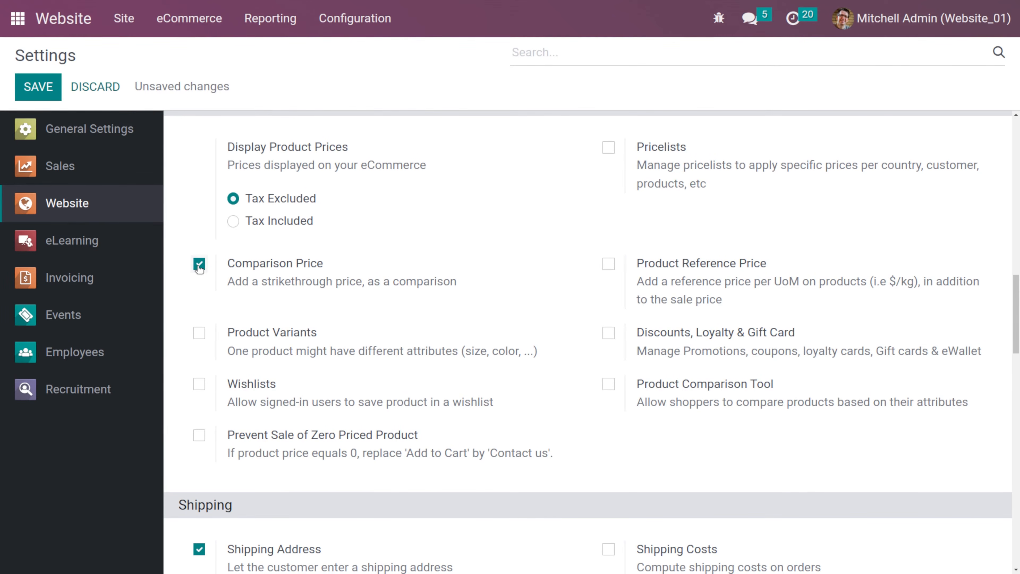
pyautogui.click(39, 87)
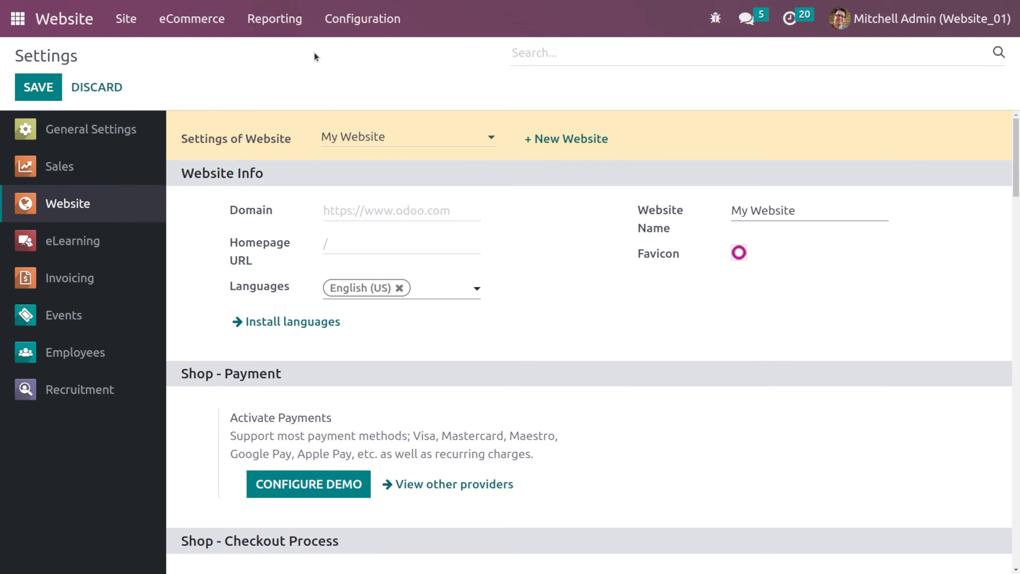
# - Set the Customizable Desk product's Compare to Price to 900 and open its product page on the website
pyautogui.click(213, 20)
pyautogui.click(247, 201)
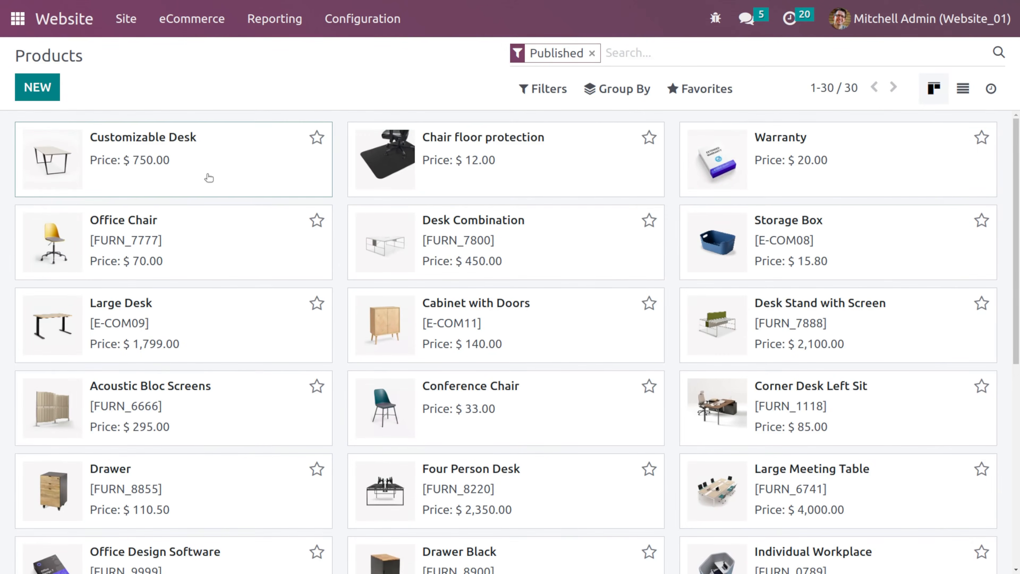
pyautogui.click(208, 176)
pyautogui.scroll(-5, 376, 335)
pyautogui.scroll(5, 649, 332)
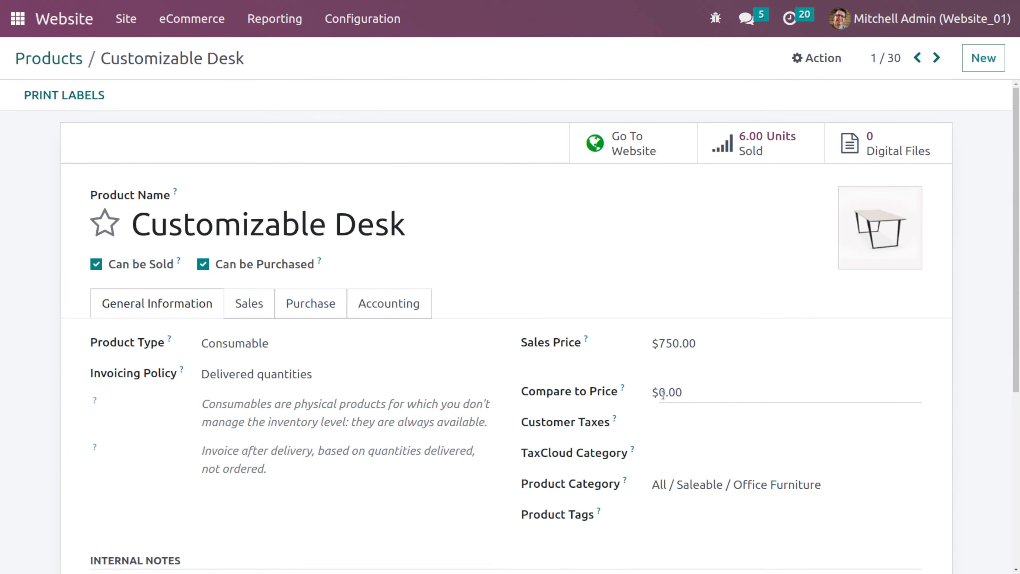
pyautogui.moveTo(687, 392); pyautogui.dragTo(630, 392)
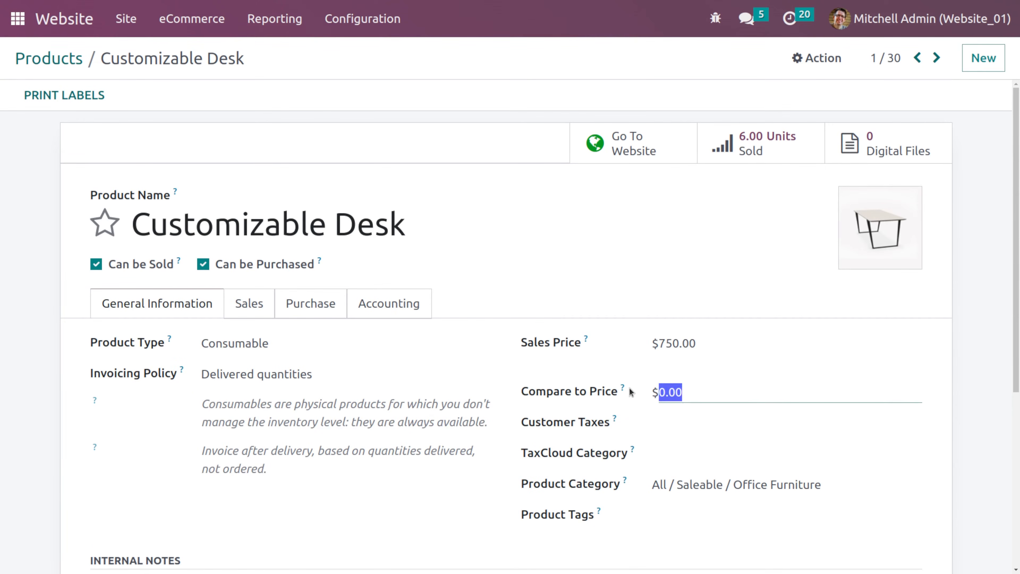
pyautogui.write('90')
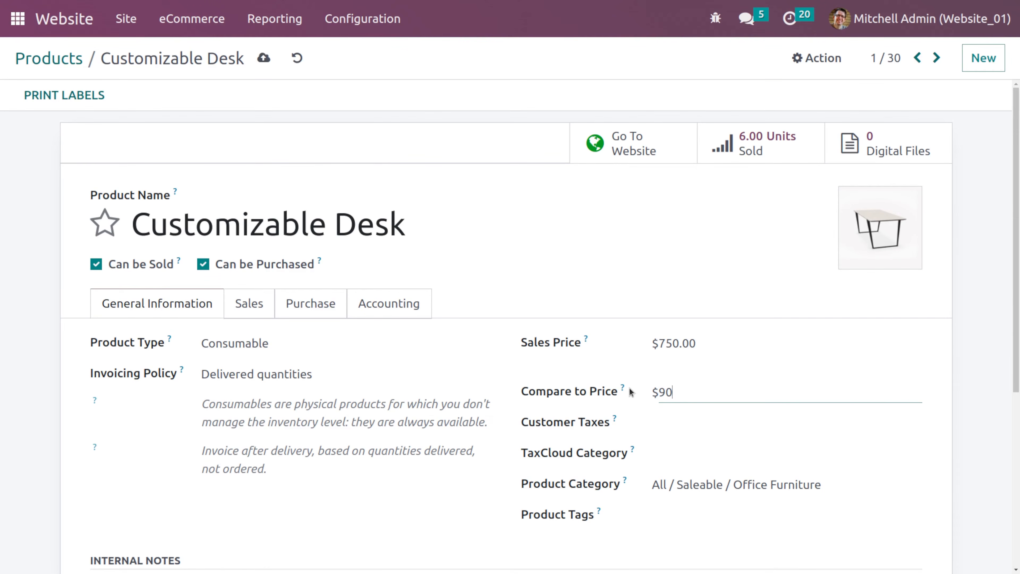
pyautogui.click(836, 302)
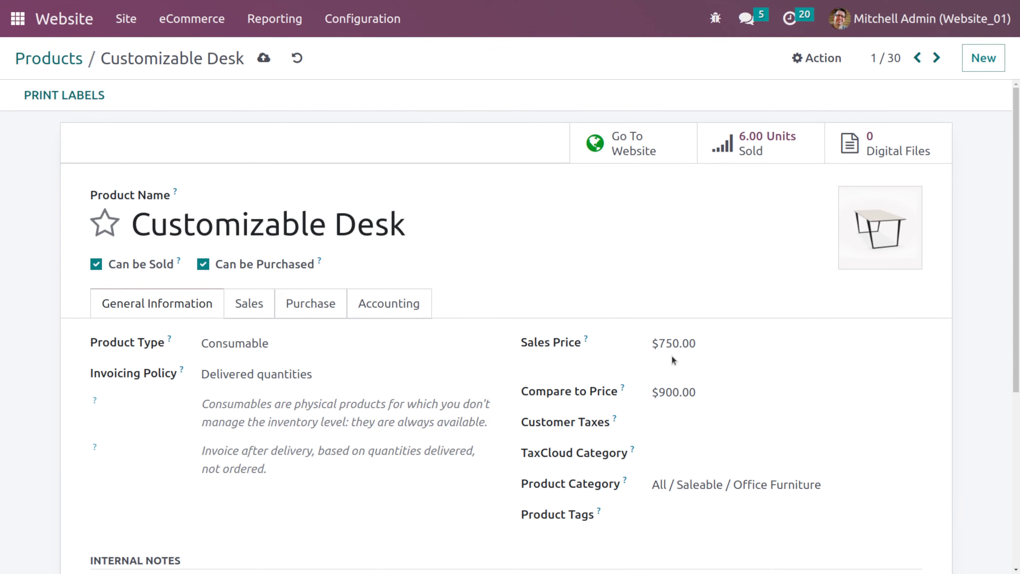
pyautogui.click(637, 156)
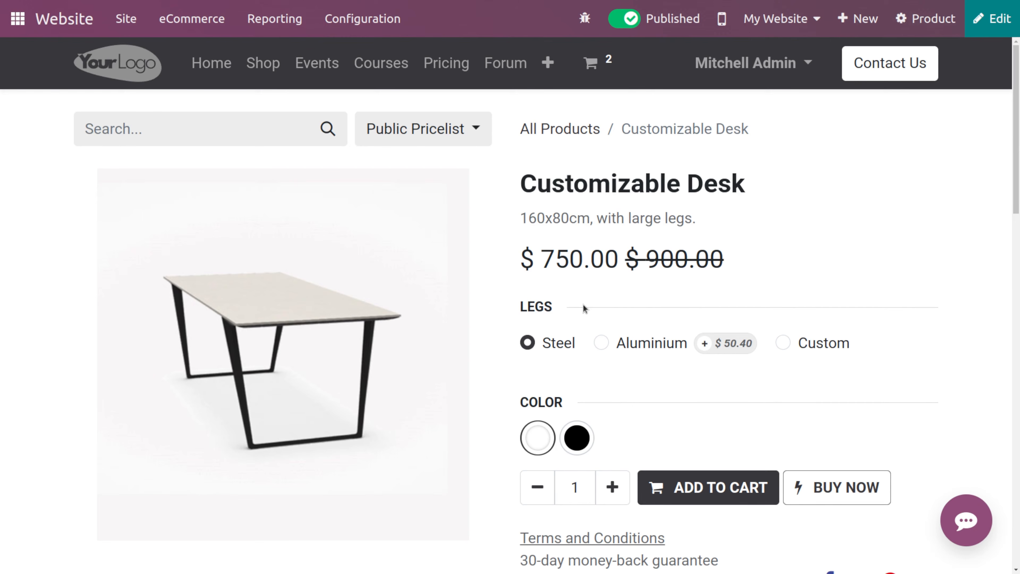
# - Enable Product Variants in the website settings and save
pyautogui.click(349, 25)
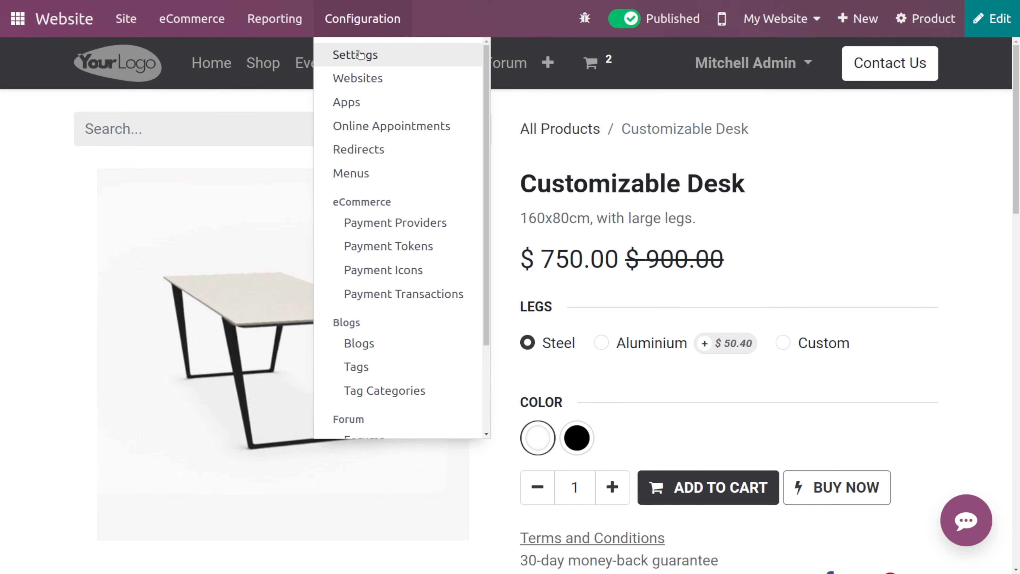
pyautogui.click(360, 54)
pyautogui.scroll(-10, 407, 292)
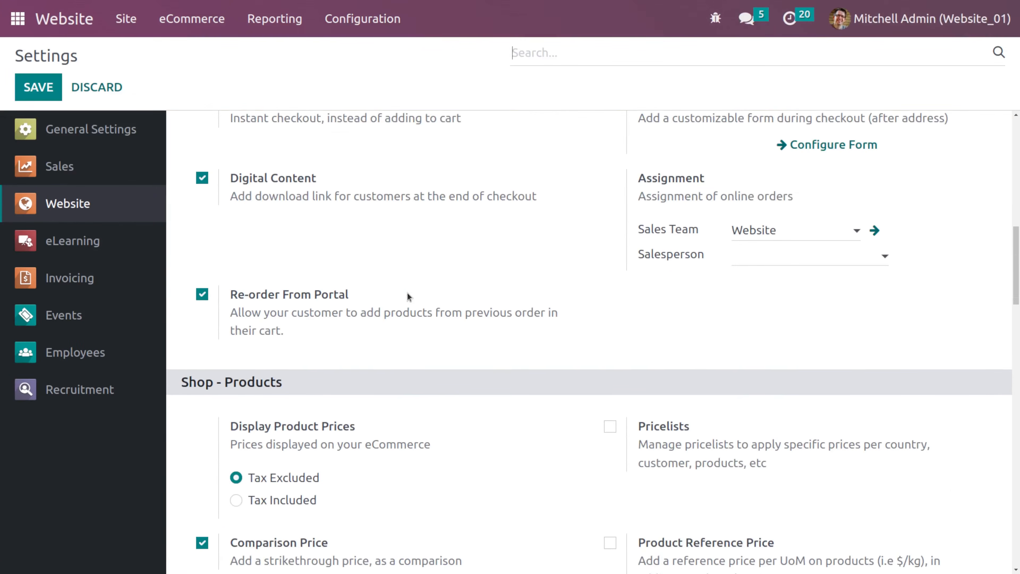
pyautogui.scroll(-5, 407, 297)
pyautogui.click(203, 354)
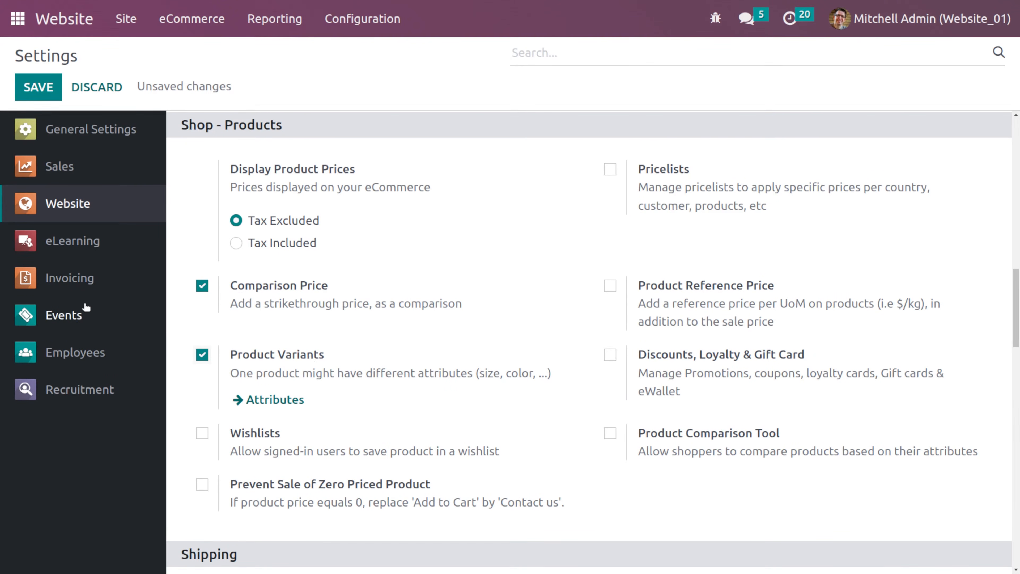
pyautogui.click(35, 100)
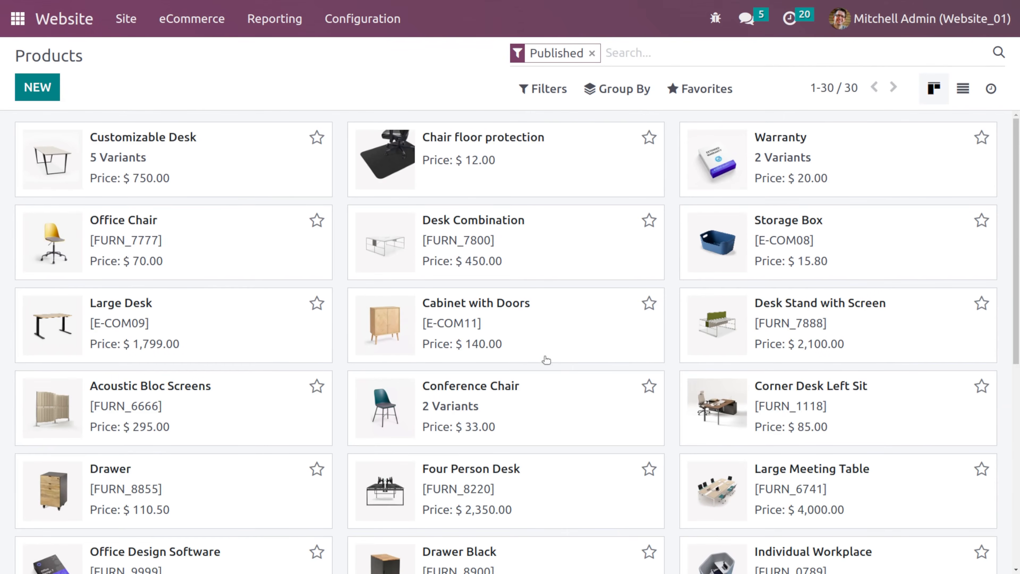
# - Open the Conference Chair product and review its existing product variants
pyautogui.click(450, 407)
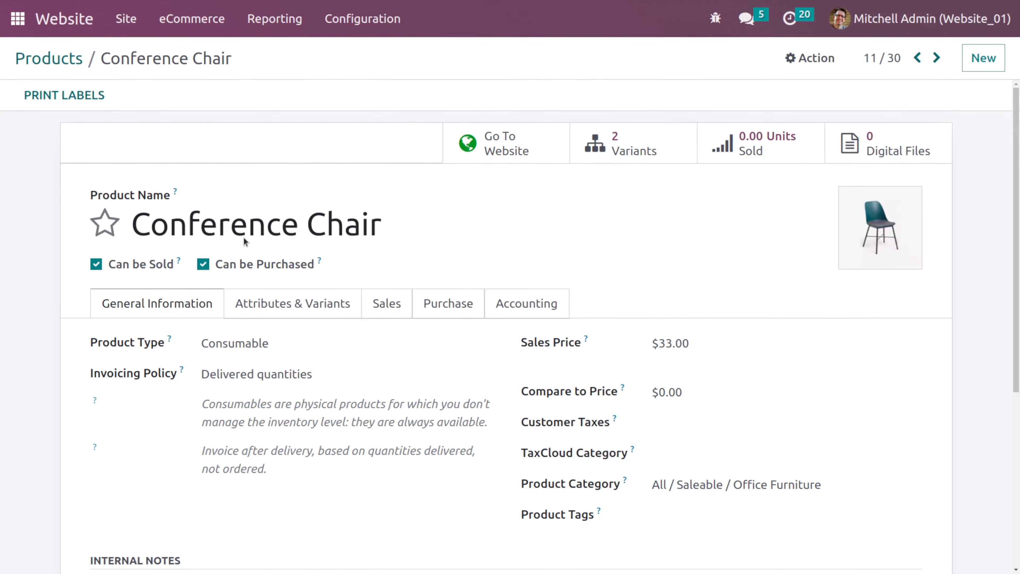
pyautogui.scroll(-1, 275, 397)
pyautogui.scroll(1, 275, 397)
pyautogui.click(649, 144)
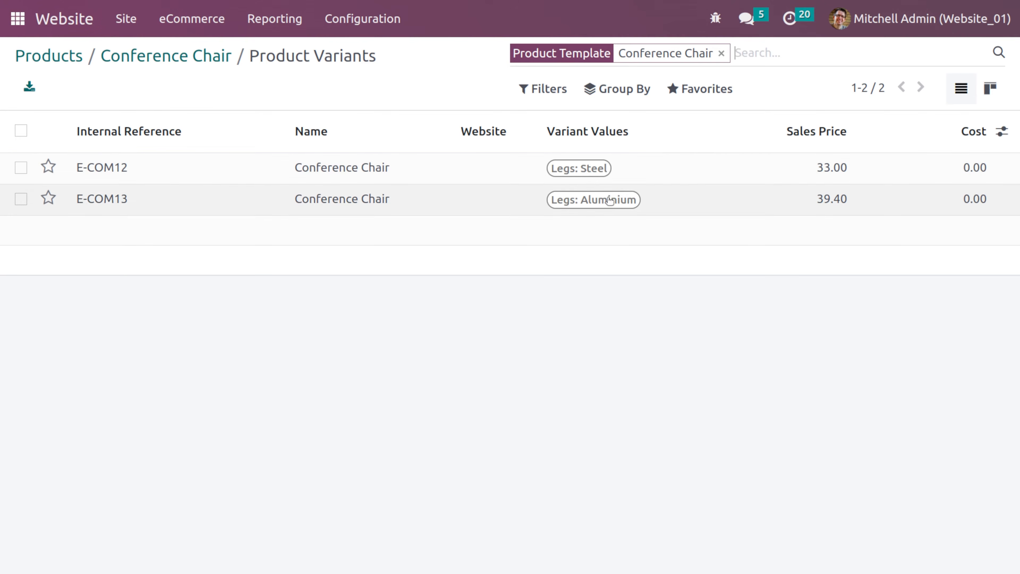
pyautogui.click(155, 56)
# - Add a Color attribute line to the Conference Chair's attributes and variants
pyautogui.scroll(-4, 280, 346)
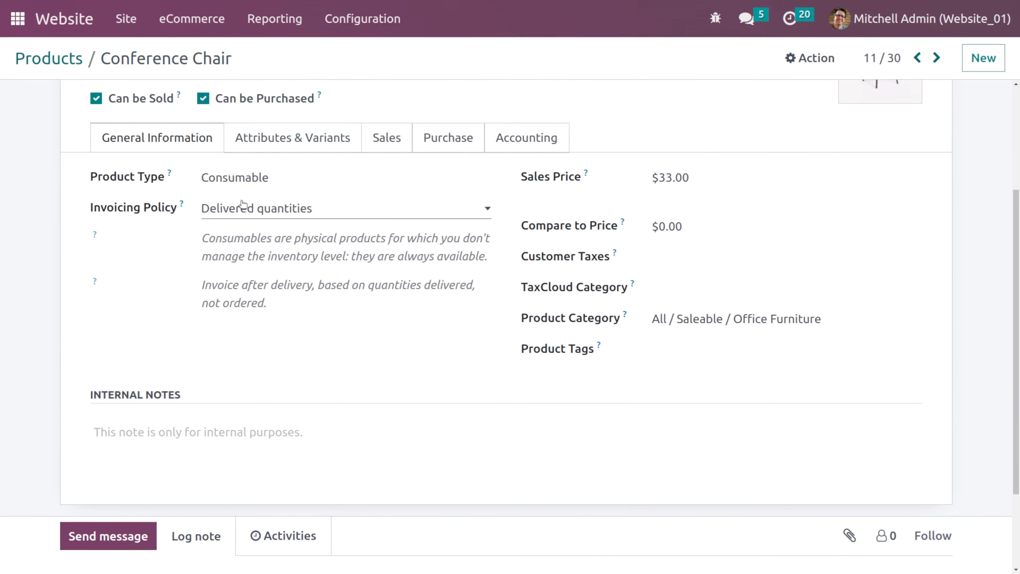
pyautogui.click(265, 140)
pyautogui.click(120, 232)
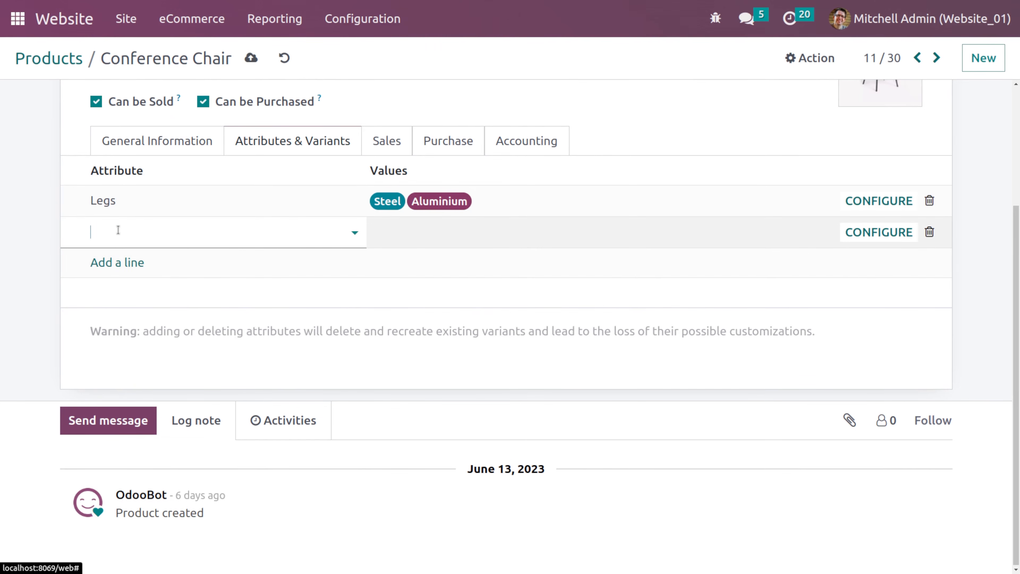
pyautogui.click(141, 312)
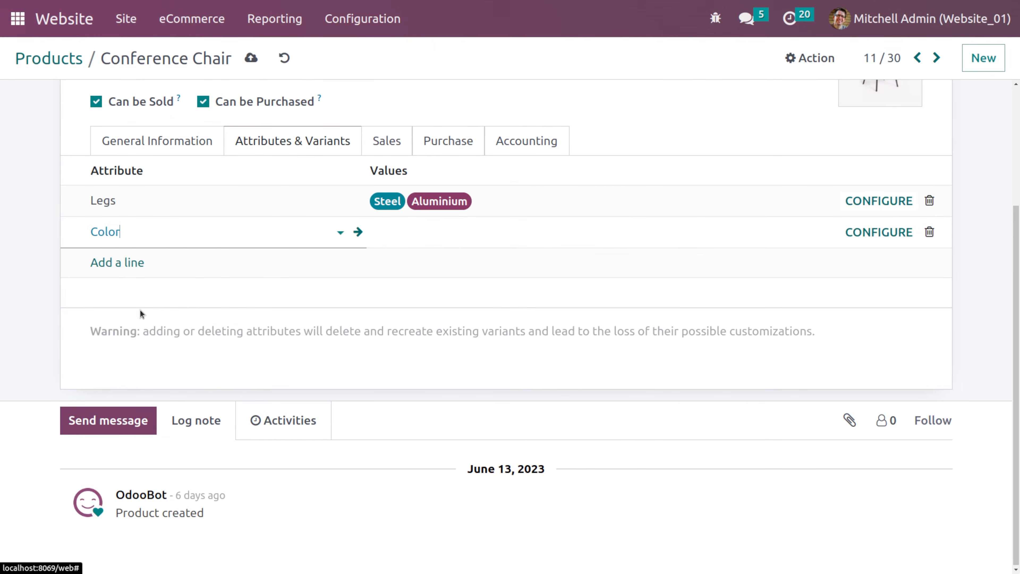
# - Give the Conference Chair's Color attribute the values White and Black, and save the product
pyautogui.click(458, 246)
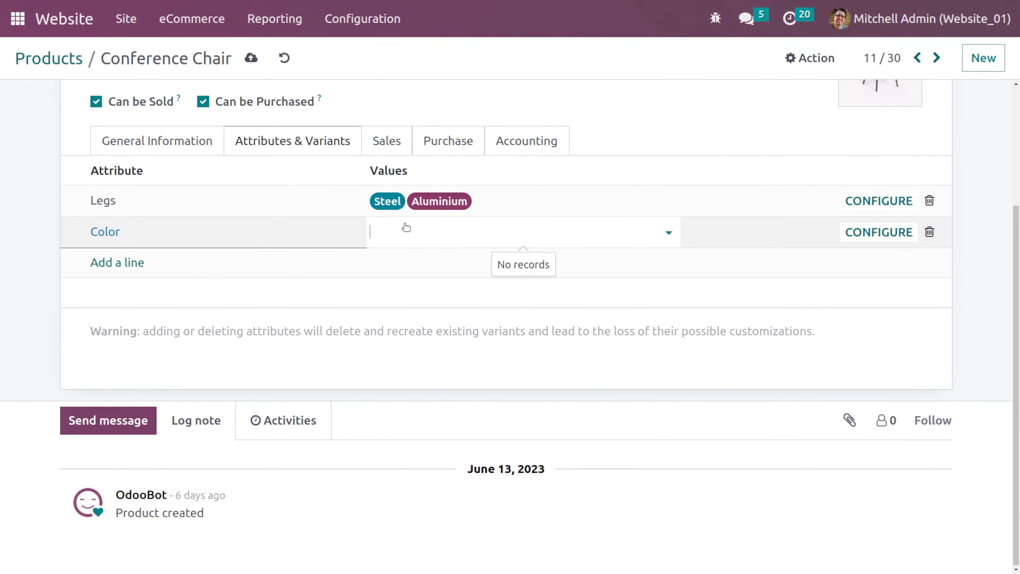
pyautogui.click(287, 227)
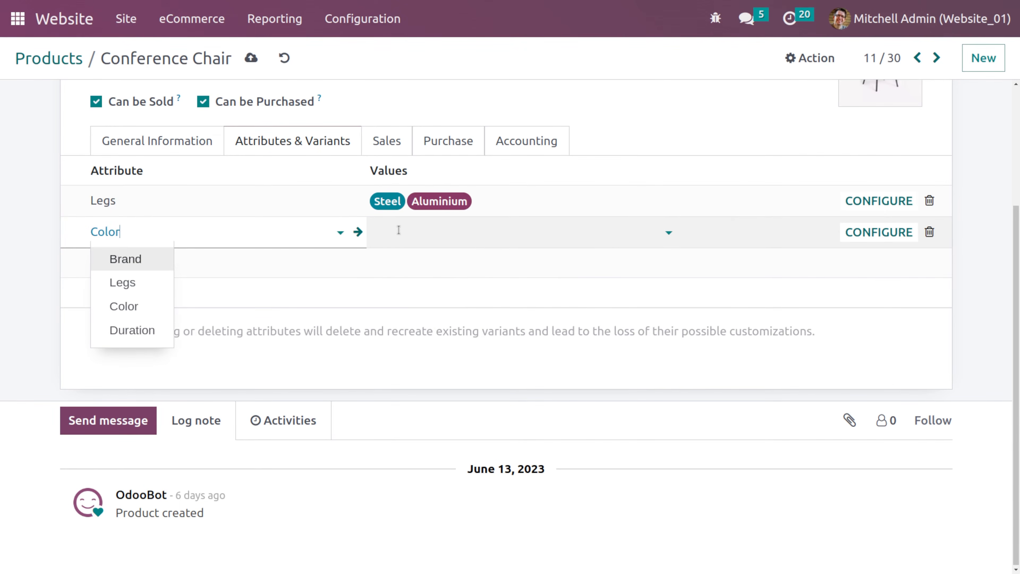
pyautogui.click(399, 230)
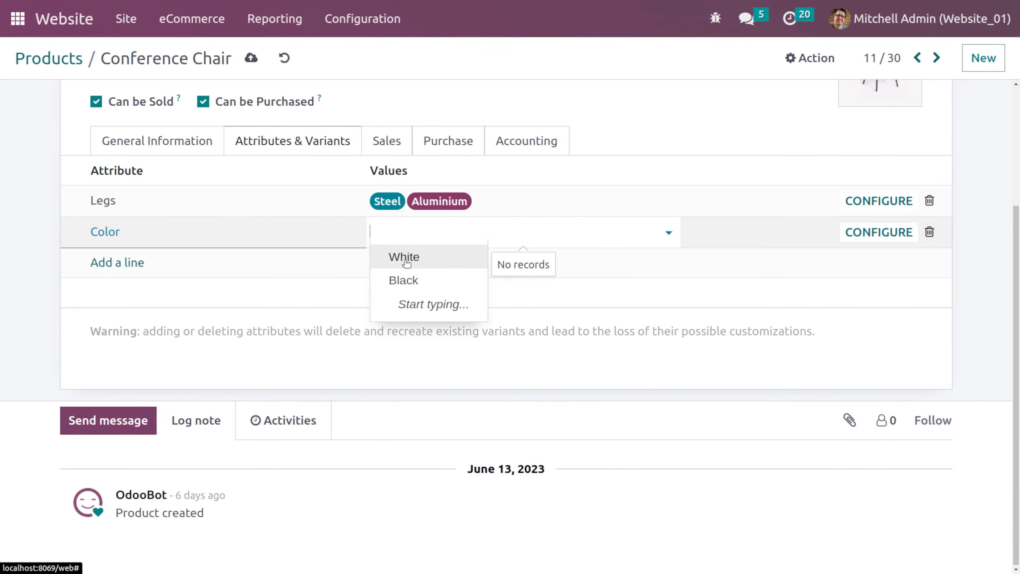
pyautogui.click(400, 257)
pyautogui.click(439, 246)
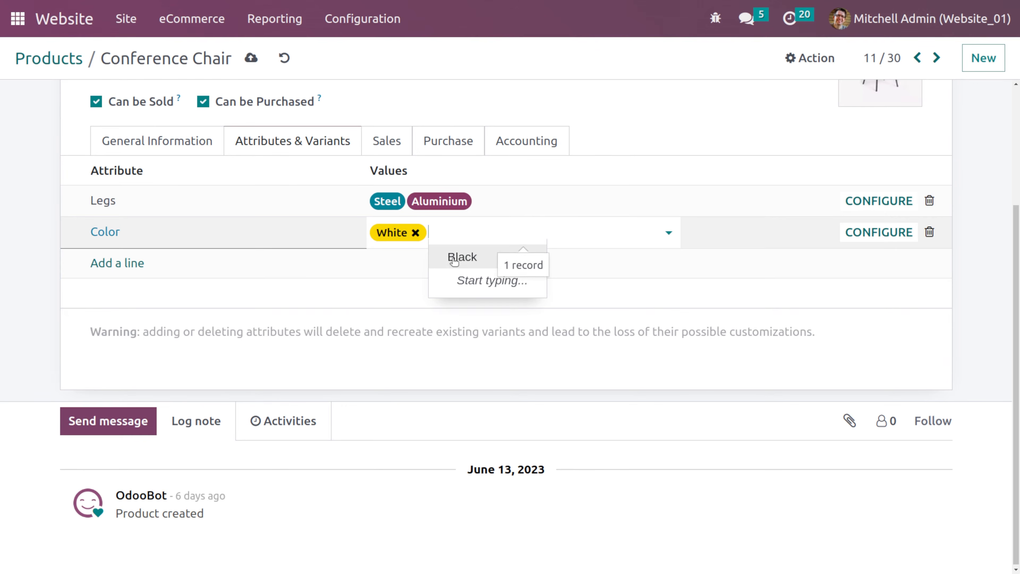
pyautogui.click(454, 257)
pyautogui.scroll(3, 452, 264)
pyautogui.click(251, 58)
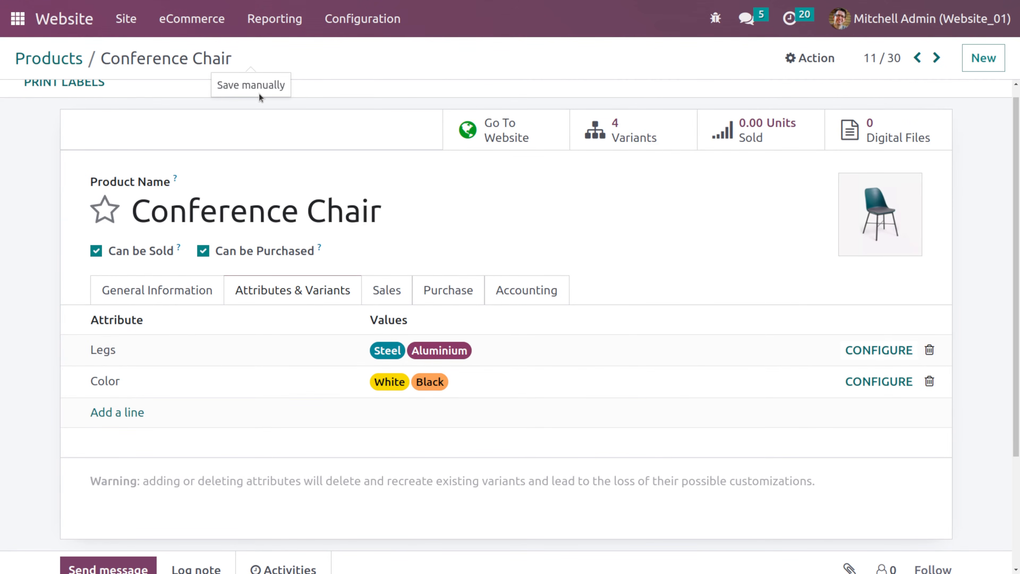
# - Open the Conference Chair's website page and try the Aluminium and Steel leg options
pyautogui.click(507, 144)
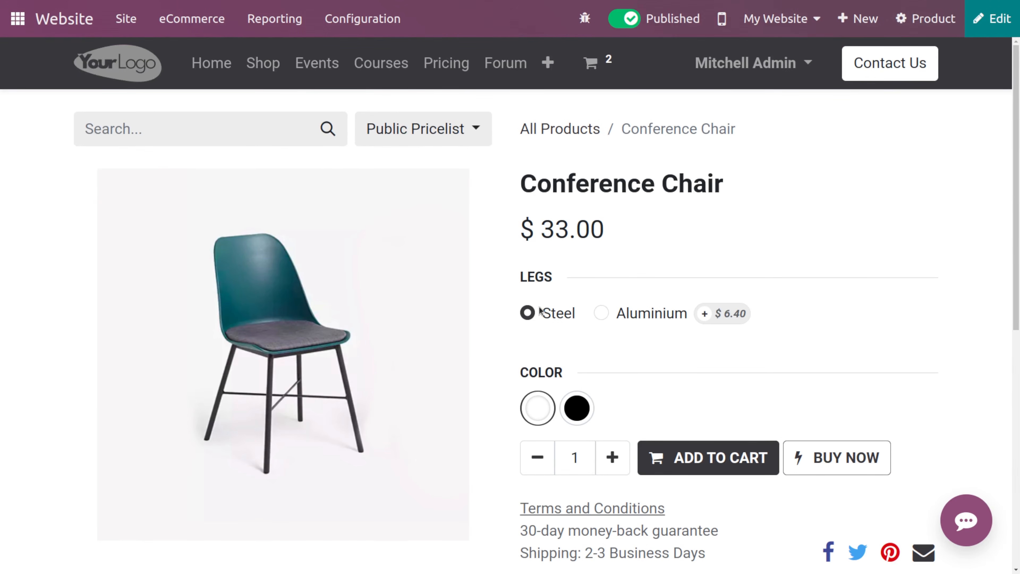
pyautogui.click(602, 315)
pyautogui.click(527, 313)
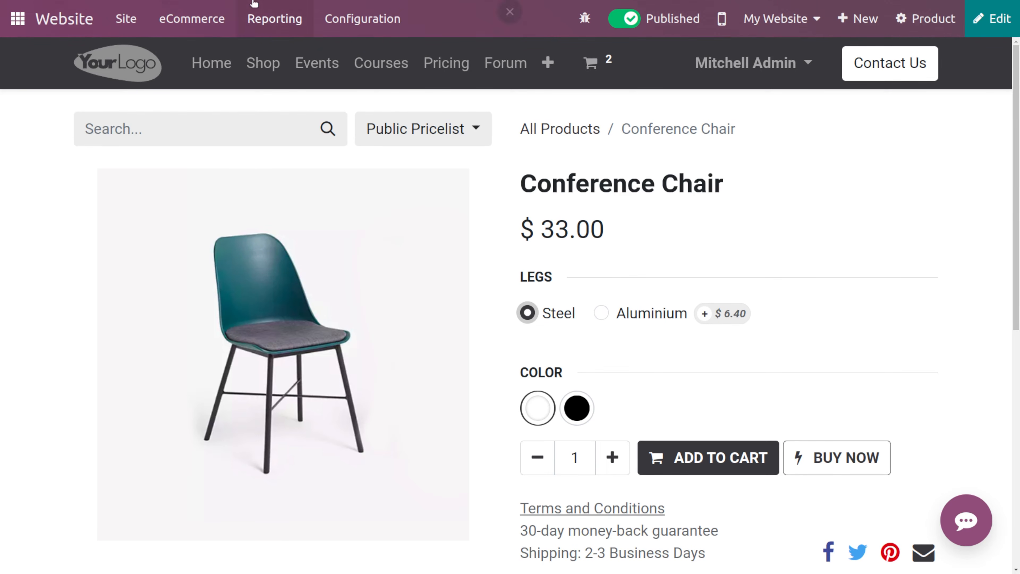
# - Open the Color product attribute's settings from the eCommerce attributes list
pyautogui.click(347, 17)
pyautogui.click(192, 18)
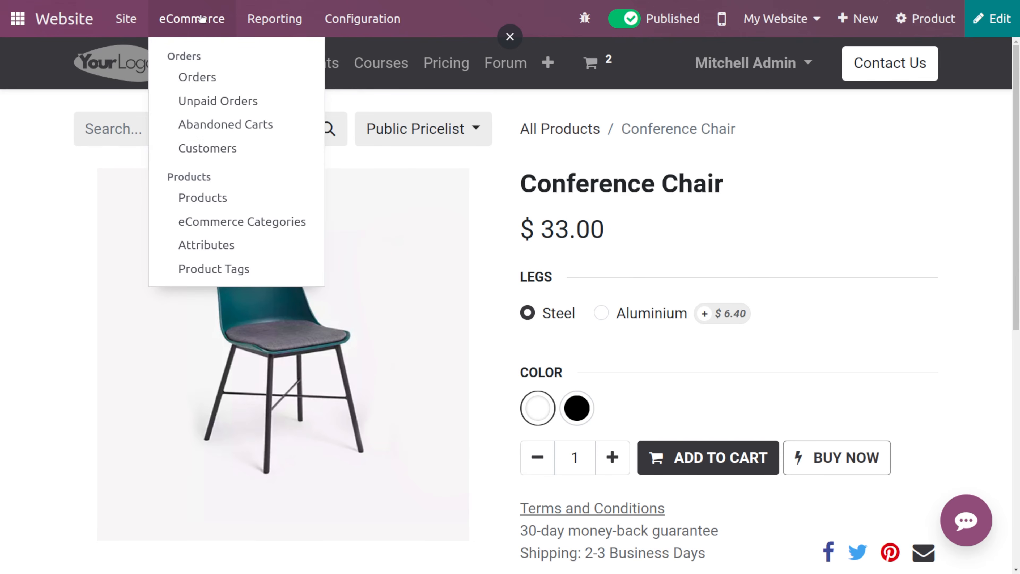
pyautogui.click(219, 244)
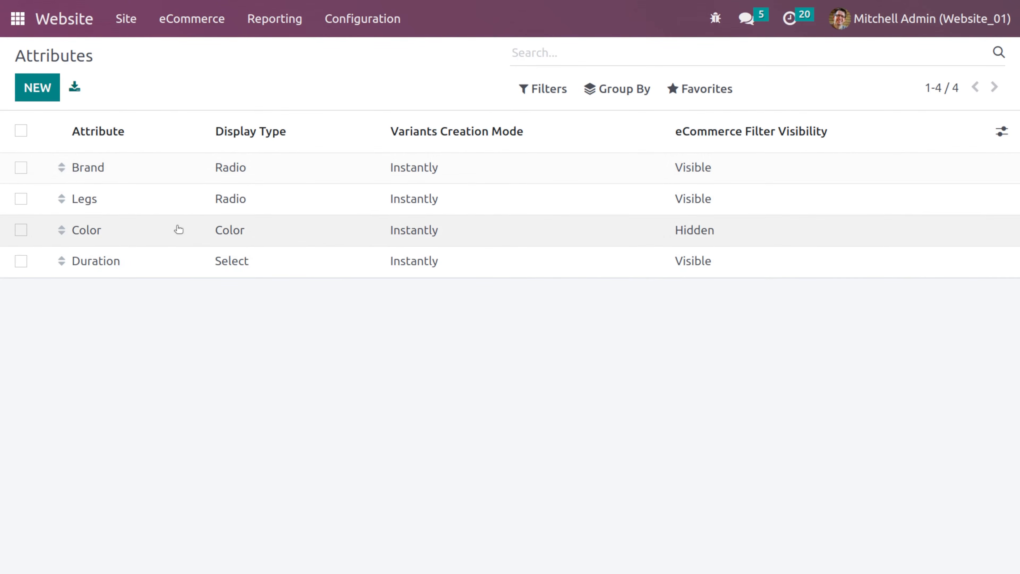
pyautogui.click(179, 232)
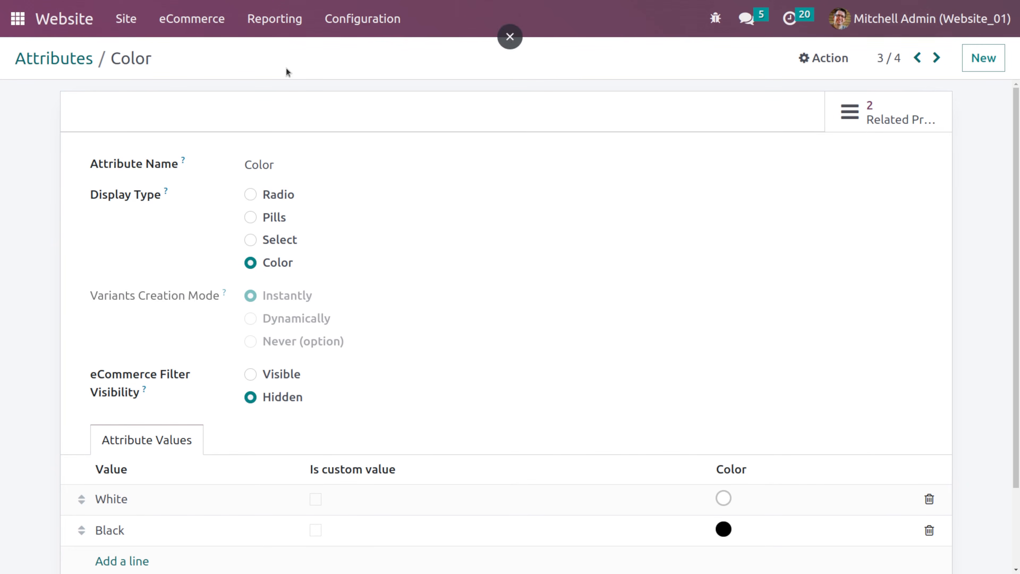
# - Compare the shop page's filter sidebar with the Color attribute's settings
pyautogui.click(66, 23)
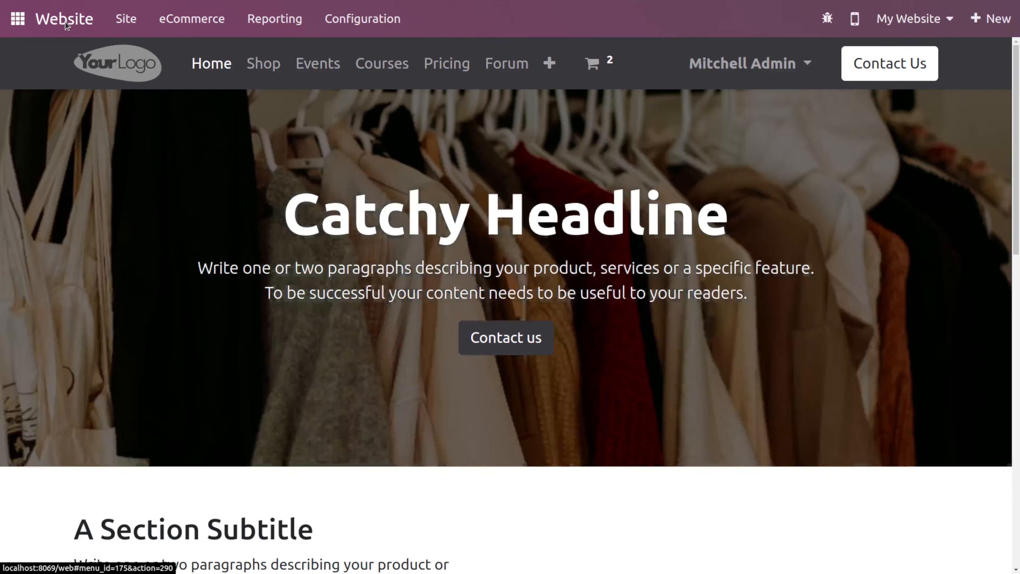
pyautogui.click(269, 69)
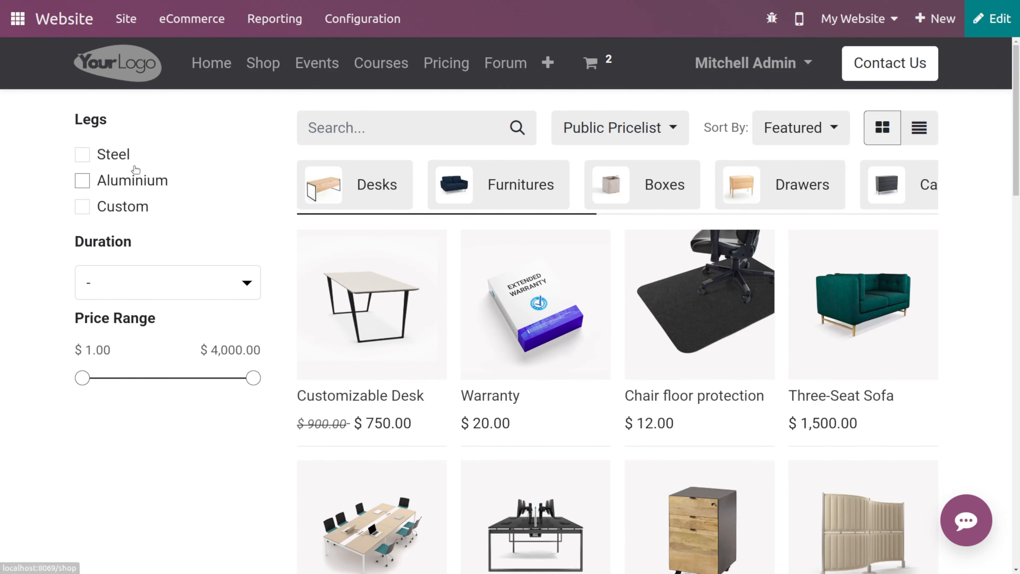
pyautogui.scroll(-5, 161, 281)
pyautogui.scroll(8, 173, 392)
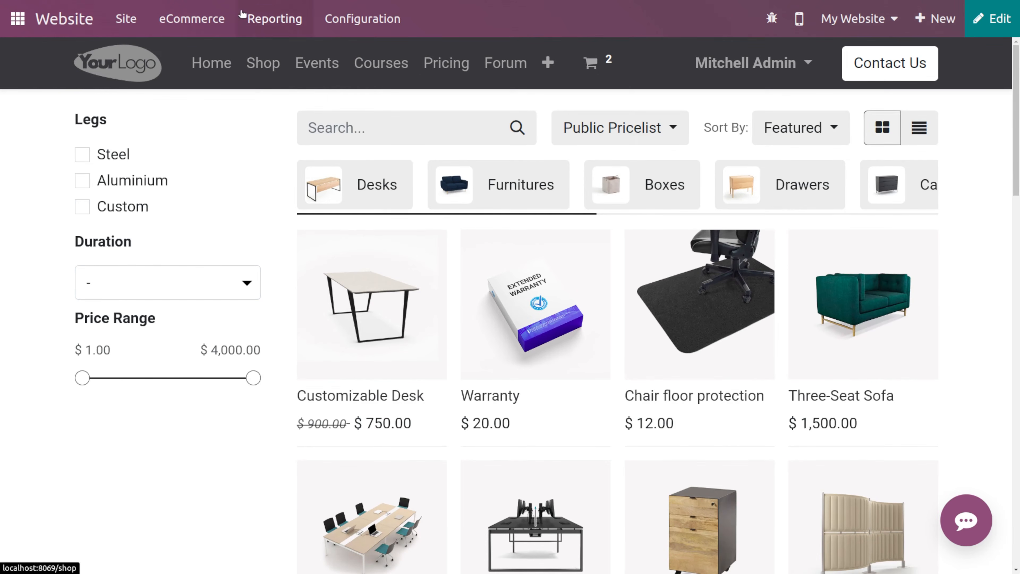
pyautogui.click(363, 18)
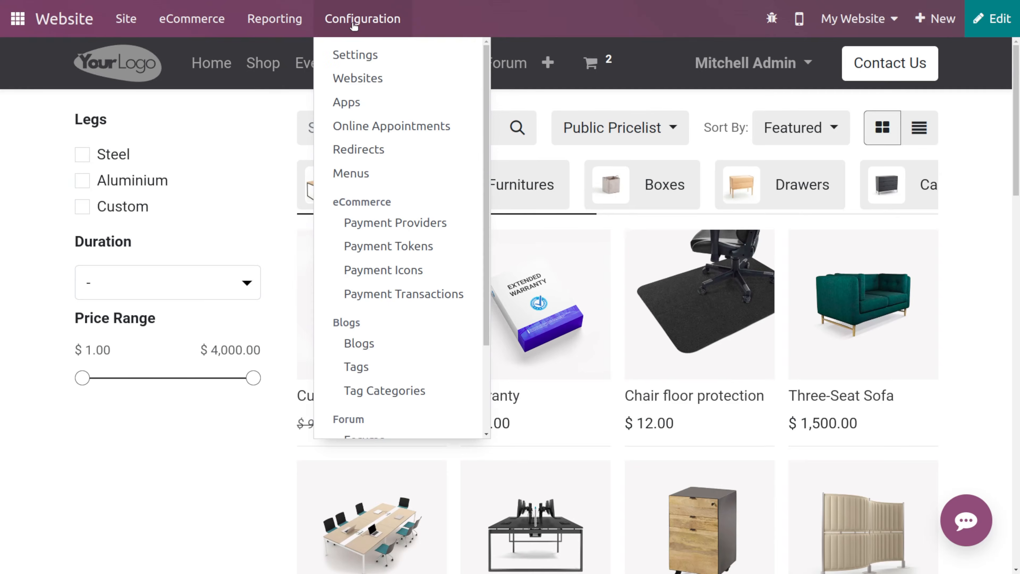
pyautogui.click(192, 19)
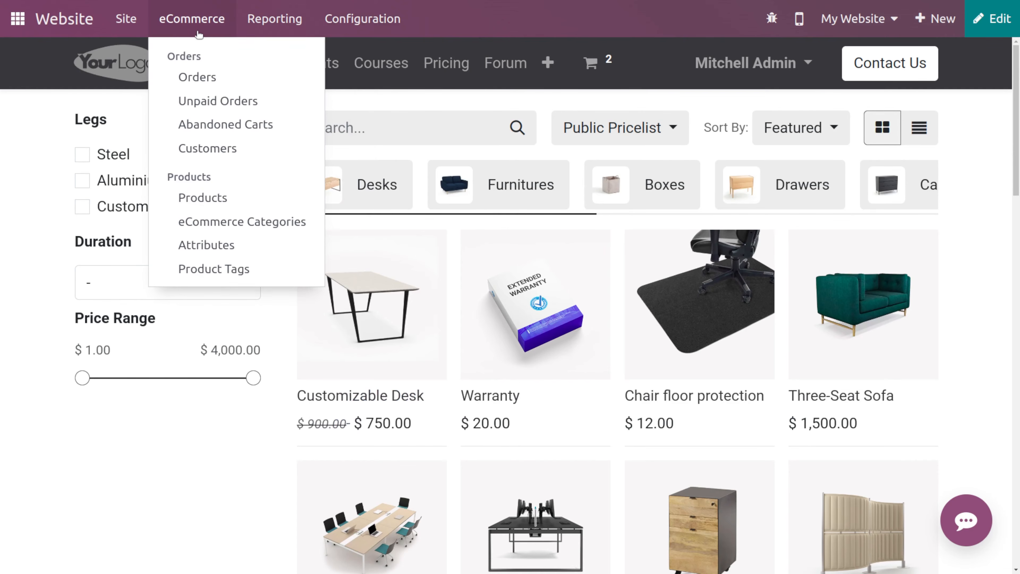
pyautogui.click(212, 246)
pyautogui.click(180, 235)
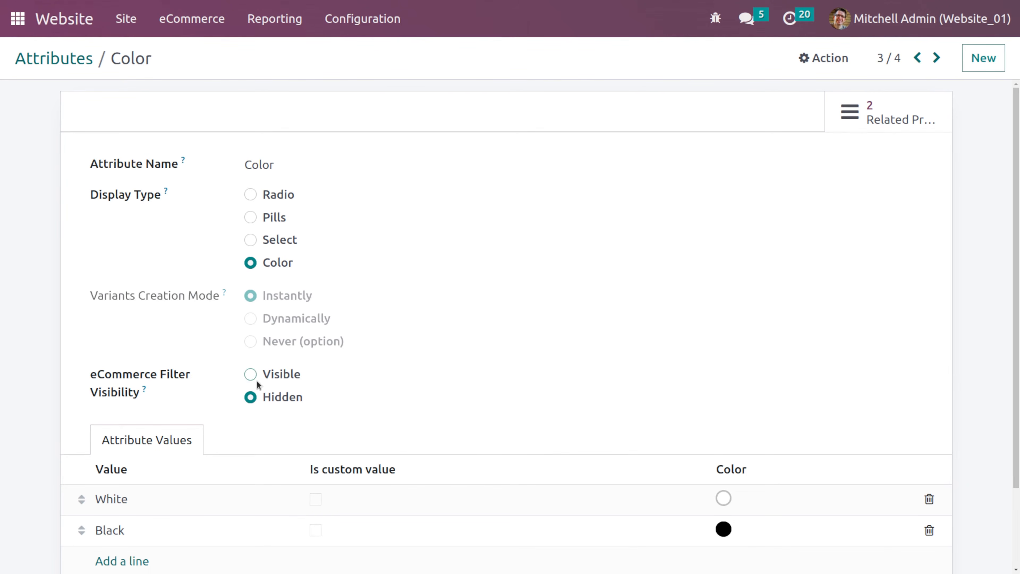
pyautogui.click(48, 20)
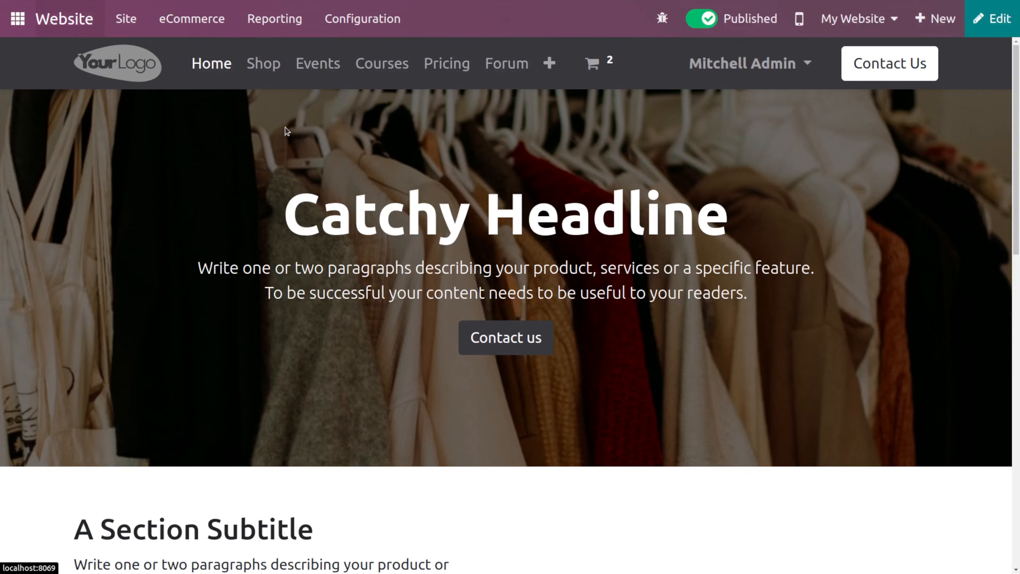
pyautogui.click(262, 64)
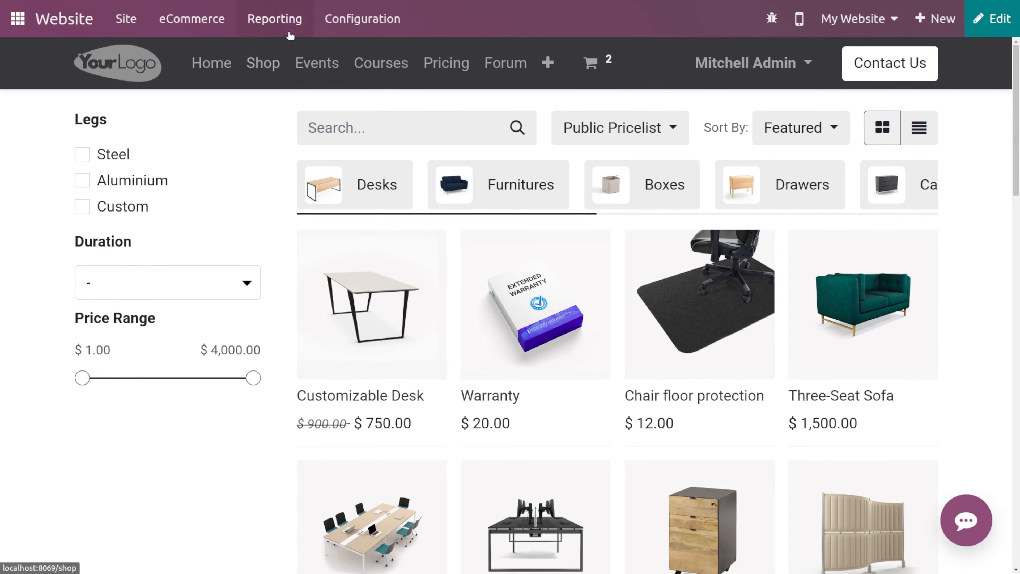
# - Set the Color attribute's eCommerce Filter Visibility to Visible and save it
pyautogui.click(178, 18)
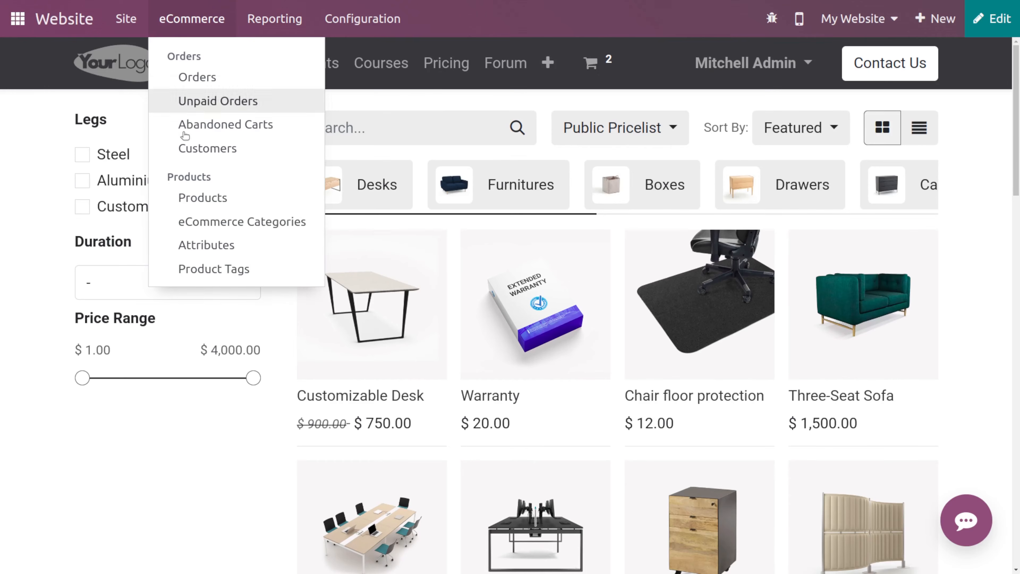
pyautogui.click(211, 246)
pyautogui.click(202, 243)
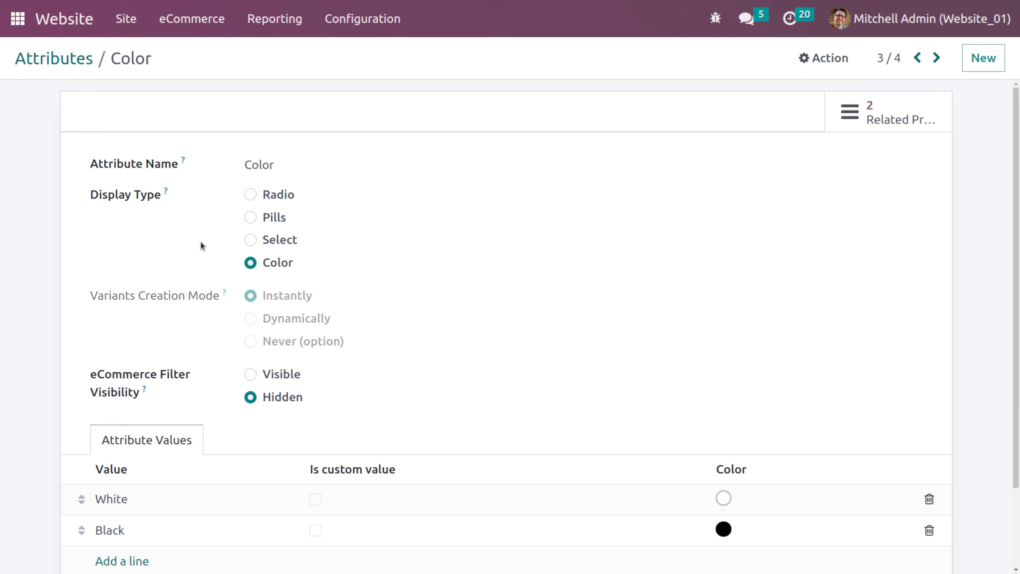
pyautogui.click(250, 374)
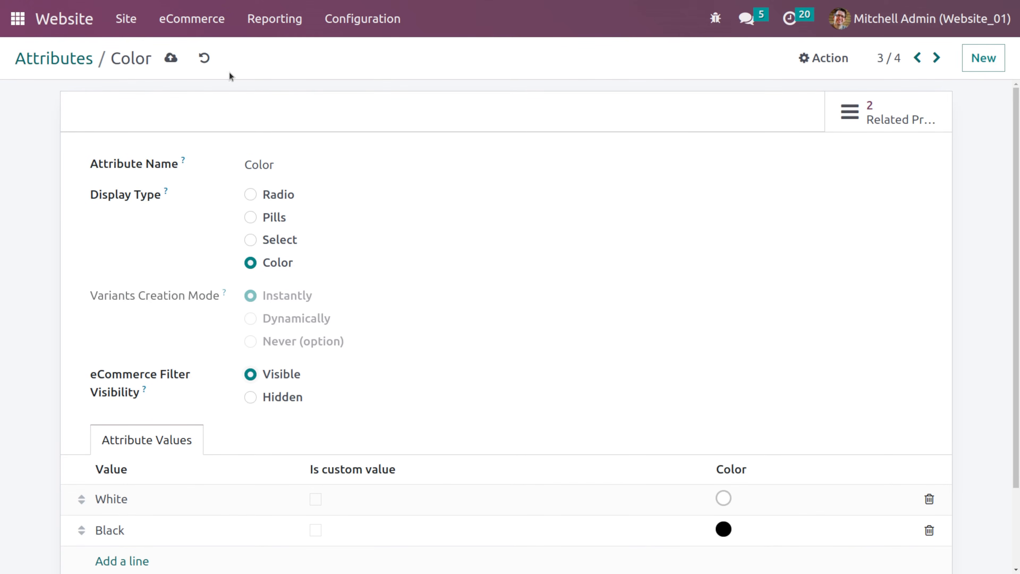
pyautogui.click(172, 59)
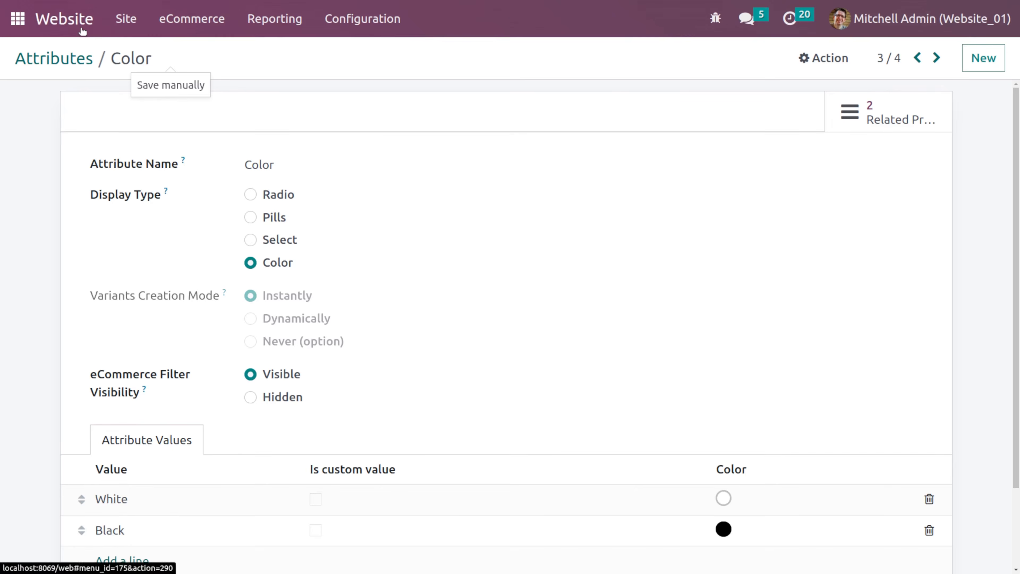
# - Open the shop page to check its attribute filters
pyautogui.click(76, 19)
pyautogui.click(267, 71)
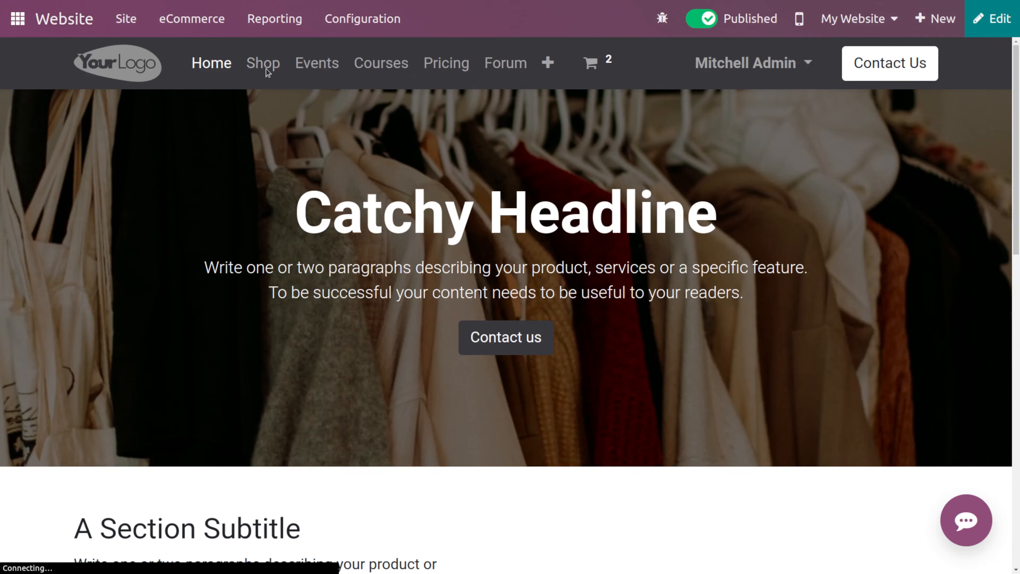
pyautogui.scroll(-3, 138, 205)
pyautogui.scroll(3, 137, 207)
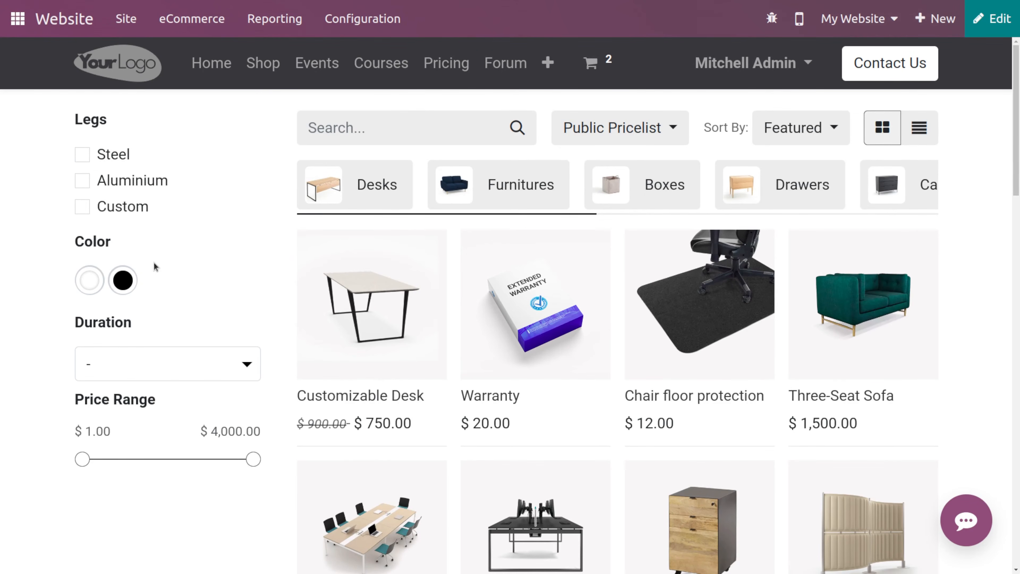
# - Enable Wishlists in the website settings and save
pyautogui.click(358, 28)
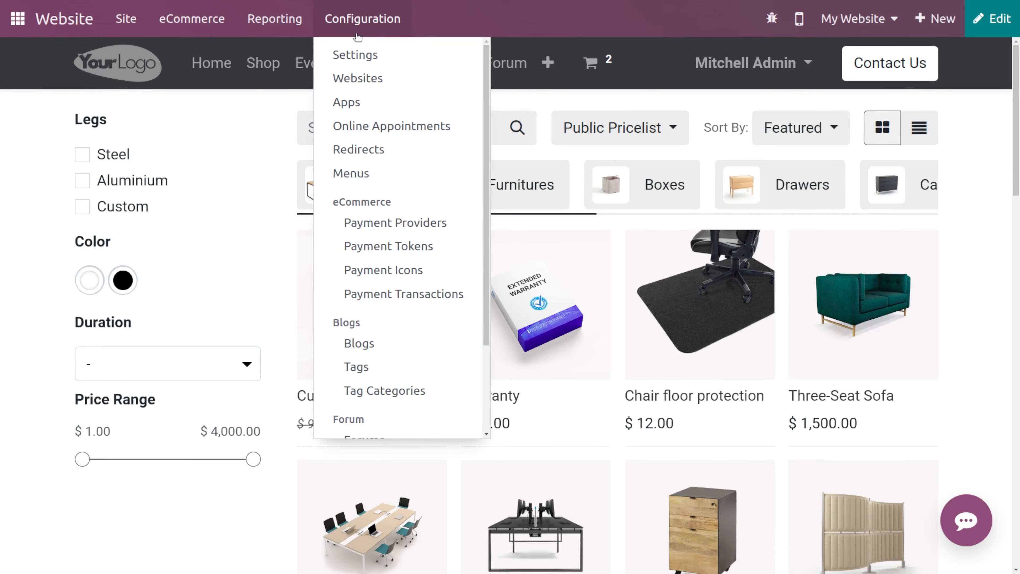
pyautogui.click(373, 53)
pyautogui.scroll(-15, 318, 234)
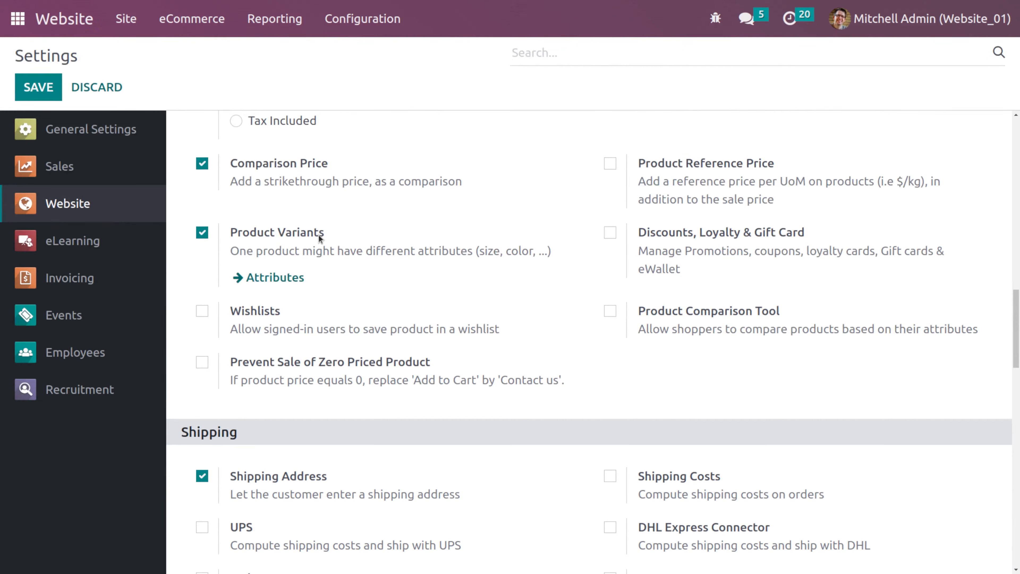
pyautogui.click(203, 312)
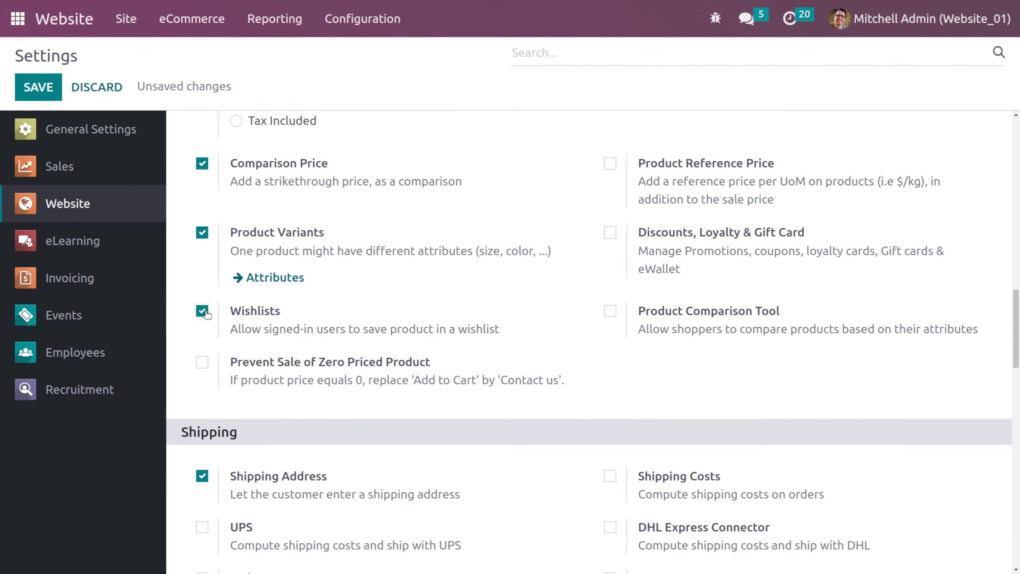
pyautogui.click(35, 96)
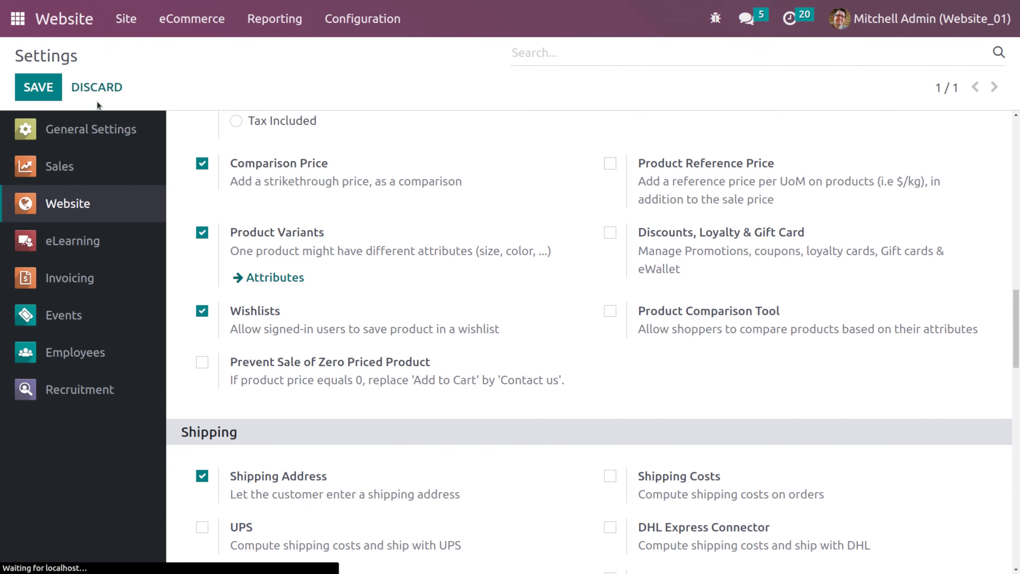
# - Add the Customizable Desk to the wishlist from the shop page
pyautogui.click(76, 19)
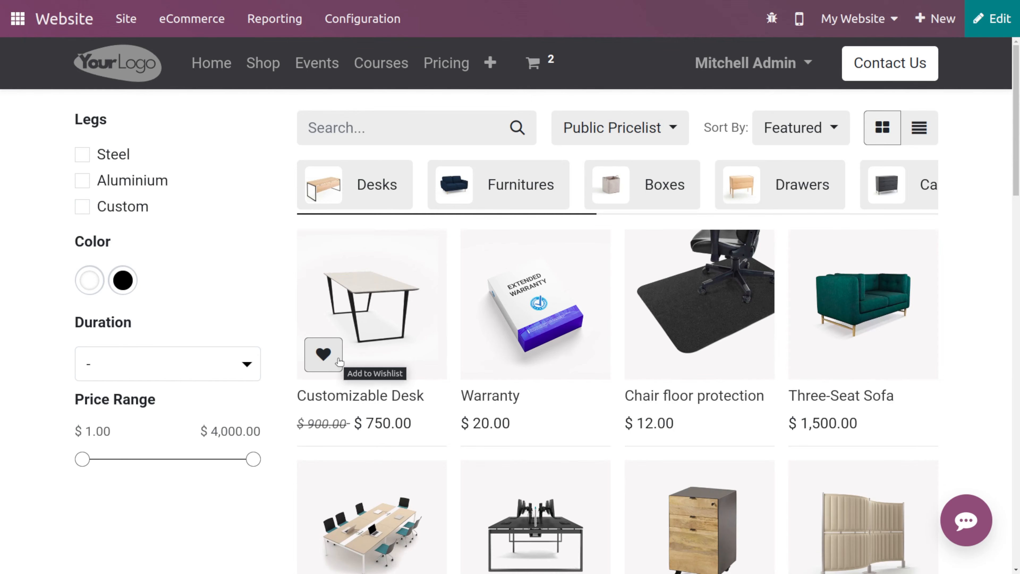
pyautogui.click(338, 361)
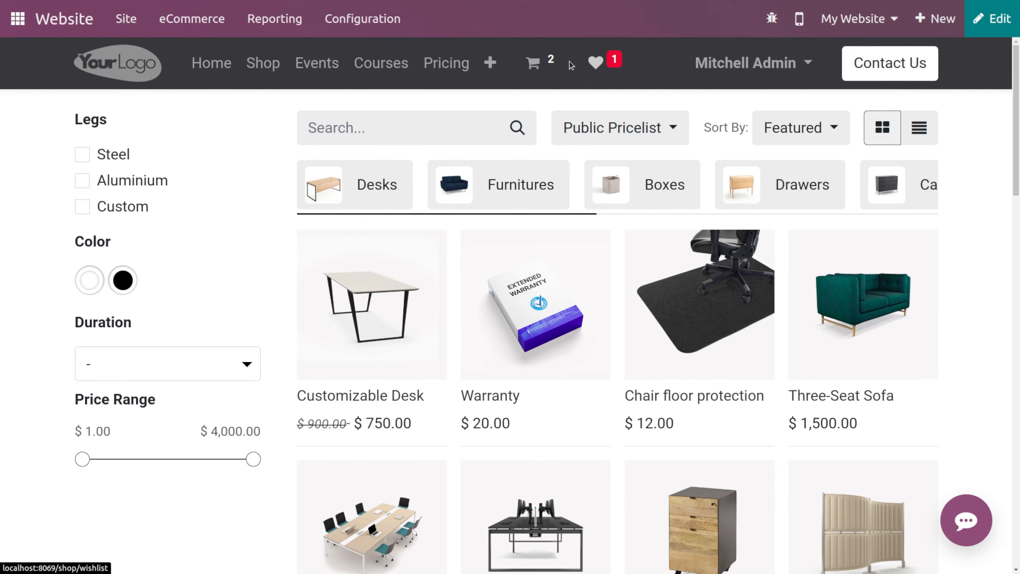
pyautogui.moveTo(547, 66)
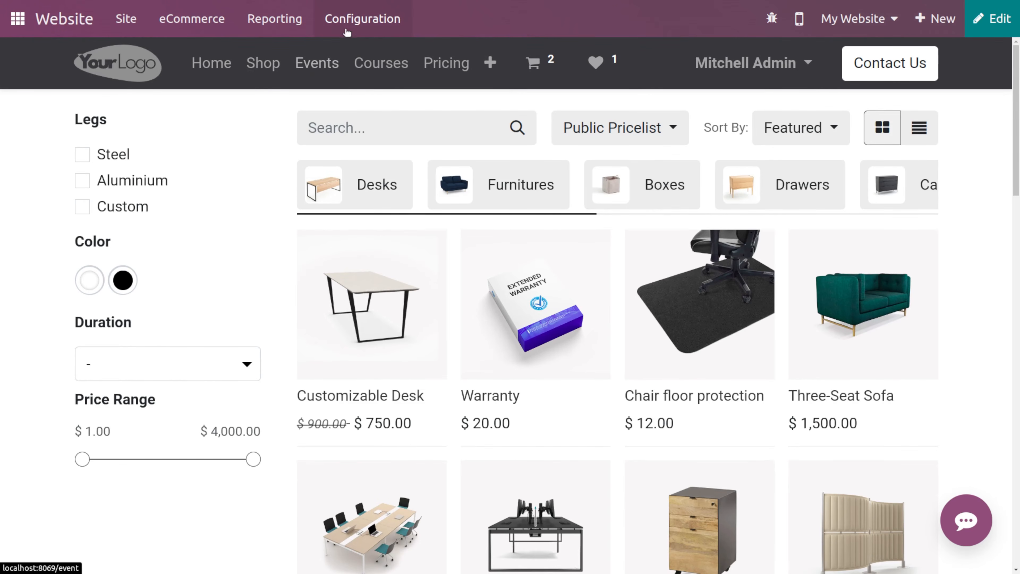
# - Enable Prevent Sale of Zero Priced Product in the website settings
pyautogui.click(363, 25)
pyautogui.click(376, 54)
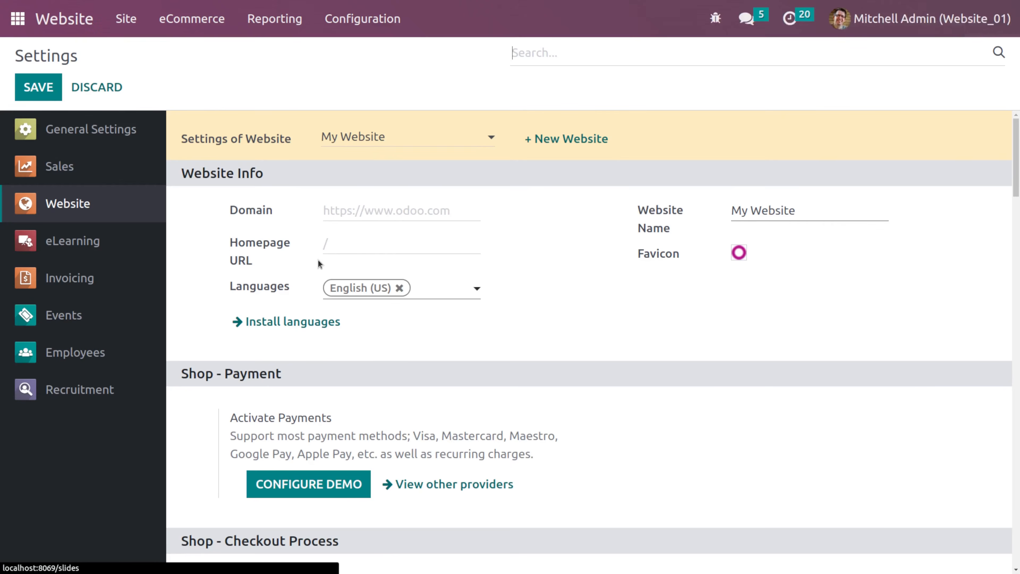
pyautogui.scroll(-10, 318, 259)
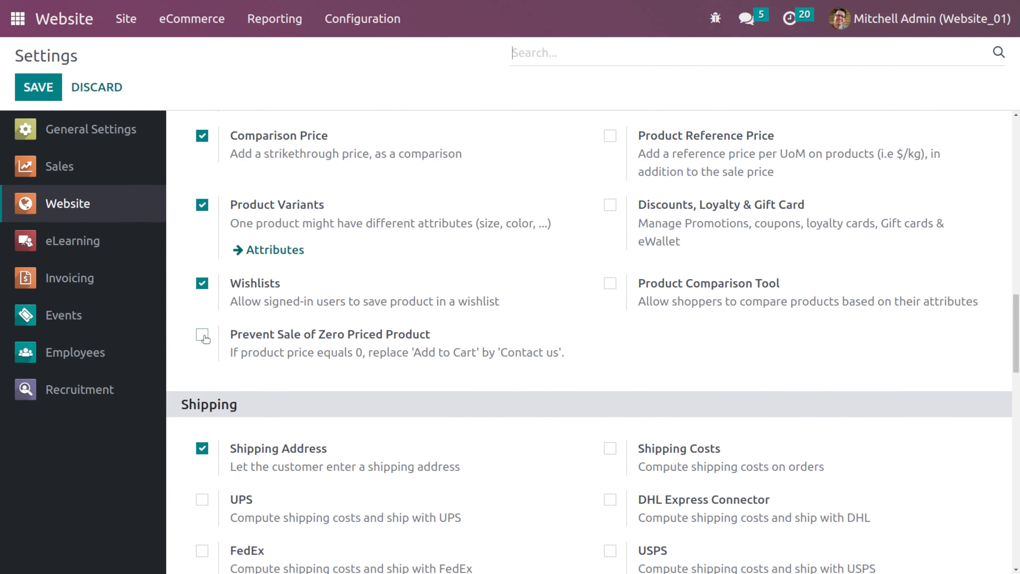
pyautogui.scroll(1, 346, 350)
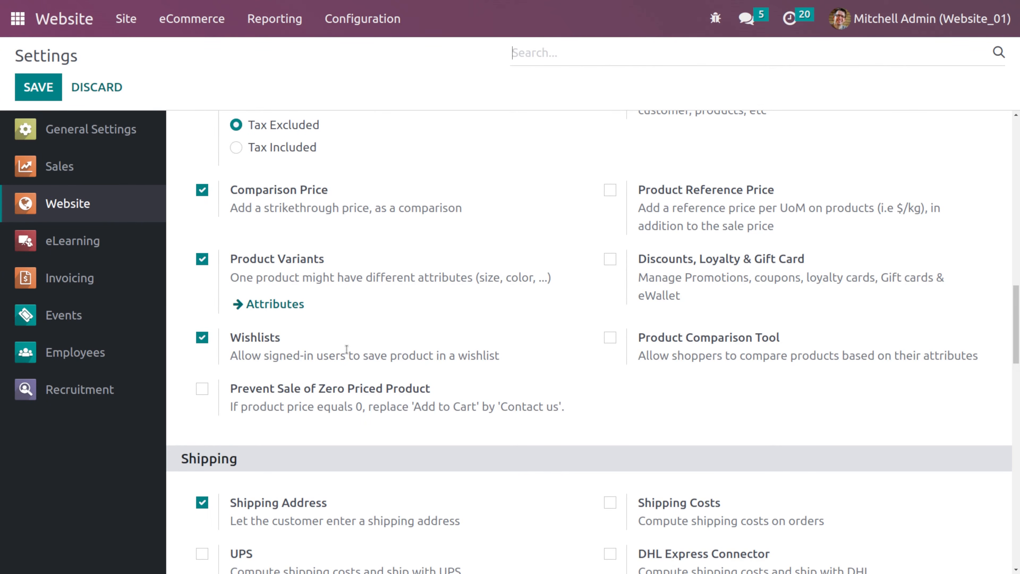
pyautogui.click(195, 388)
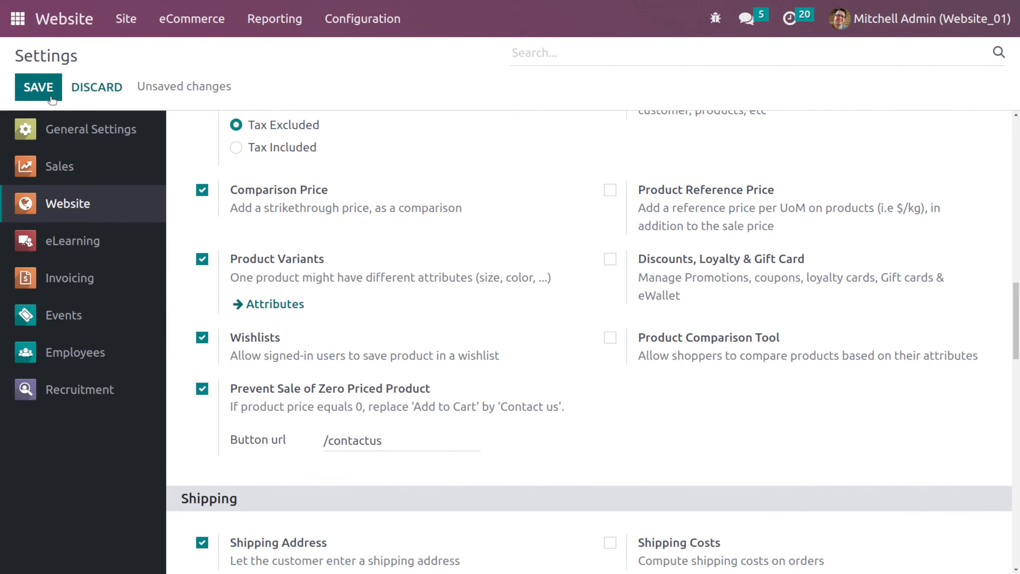
# - Save the website settings
pyautogui.click(49, 97)
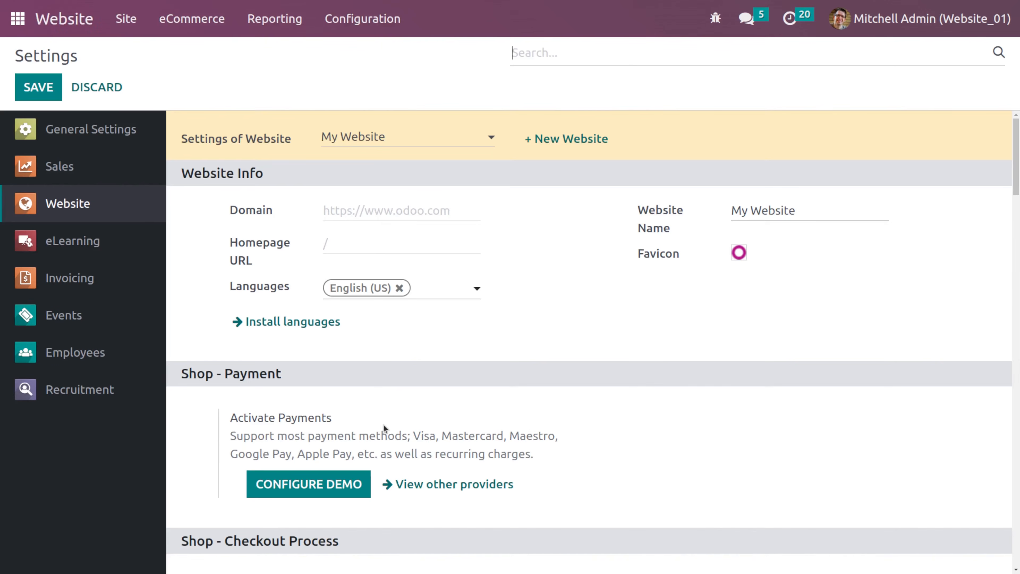
pyautogui.scroll(-20, 384, 424)
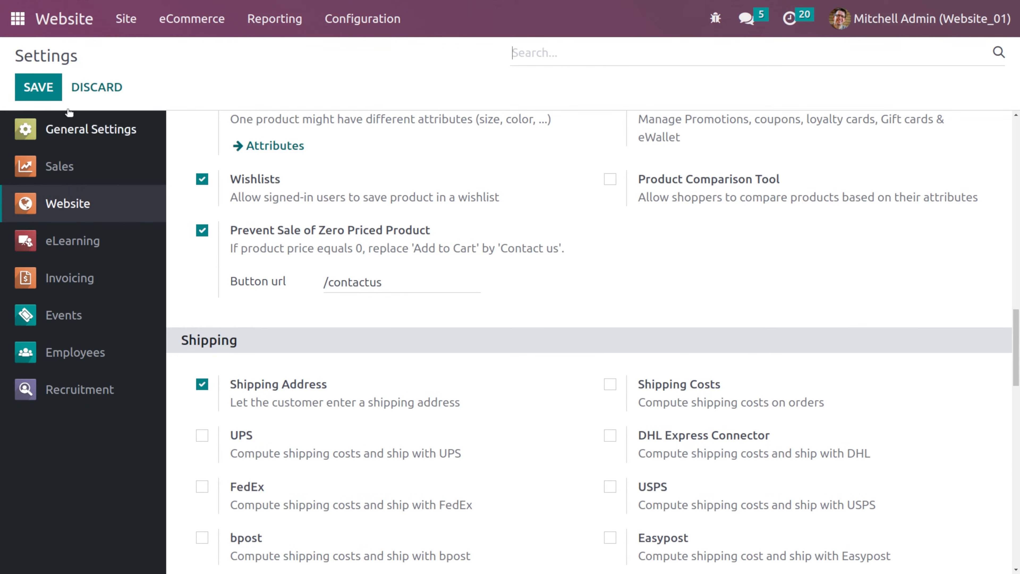
# - Open the Customizable Desk product and set its sales price to $0.00, then save the product
pyautogui.click(56, 23)
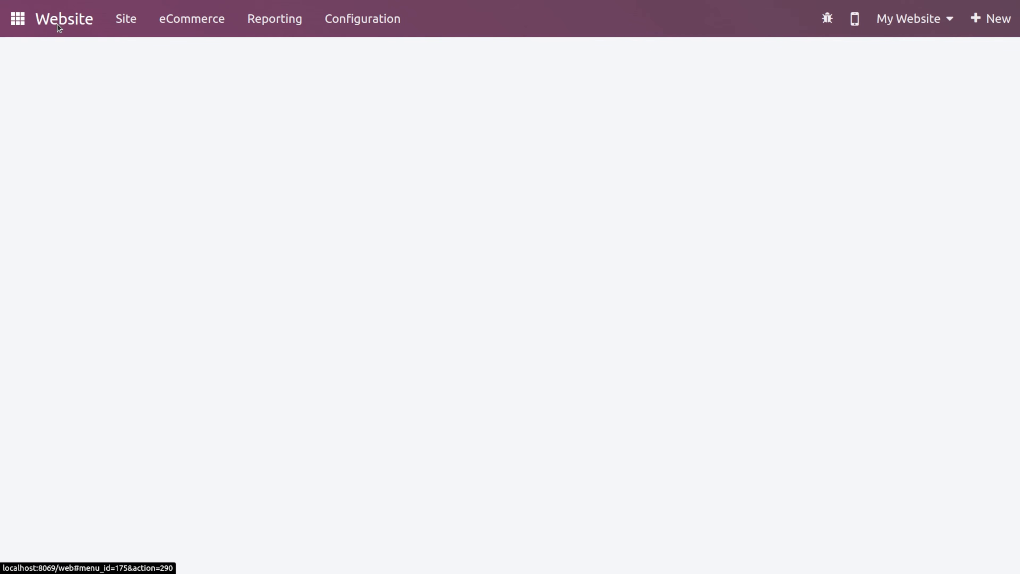
pyautogui.click(184, 22)
pyautogui.click(231, 197)
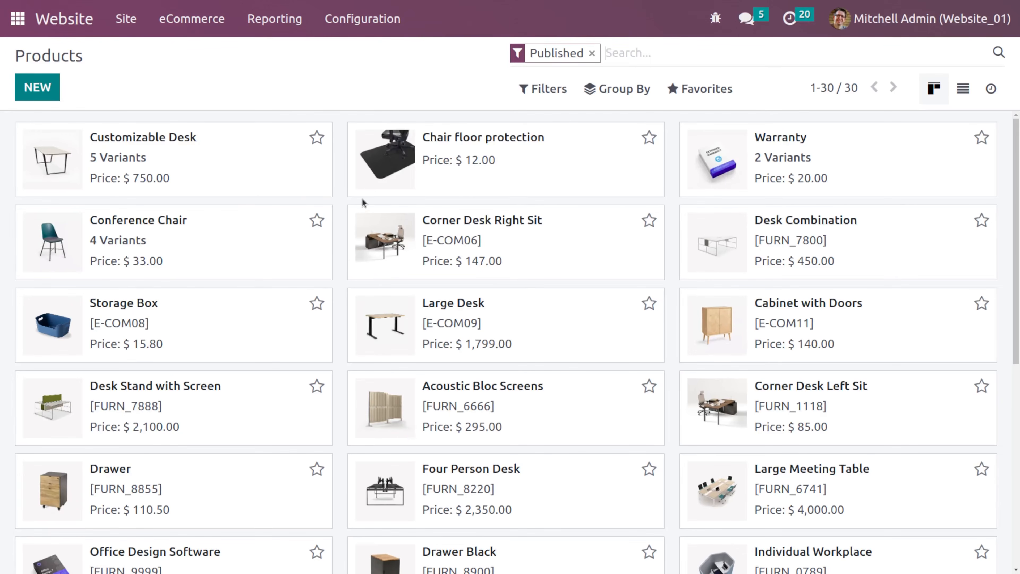
pyautogui.click(271, 254)
pyautogui.click(52, 55)
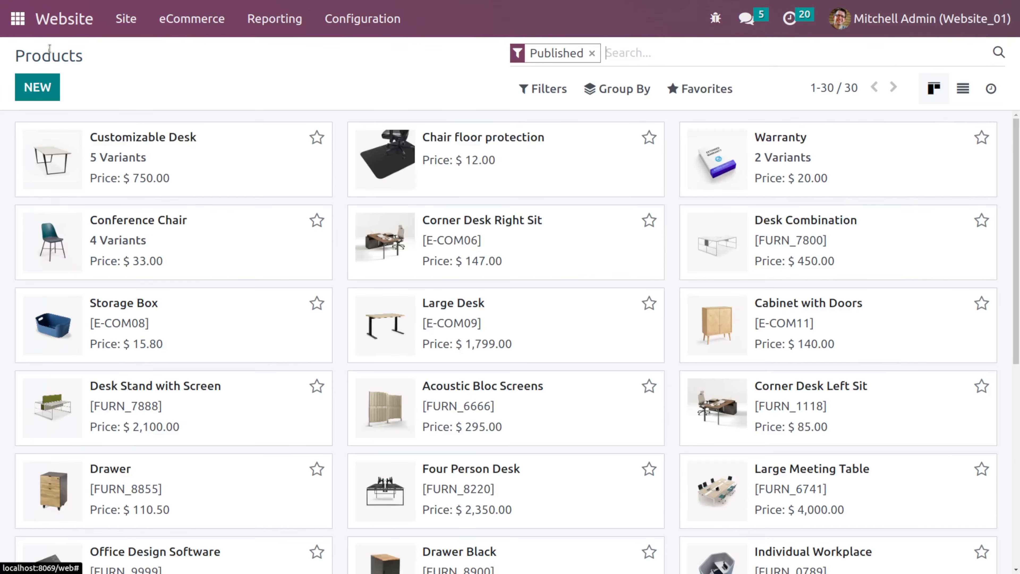
pyautogui.click(267, 149)
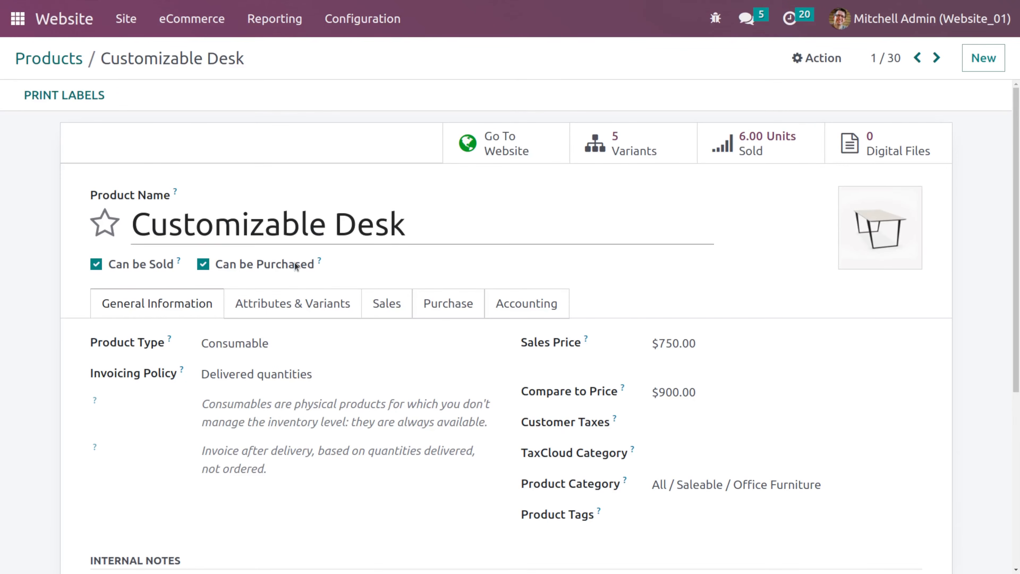
pyautogui.moveTo(708, 341); pyautogui.dragTo(635, 343)
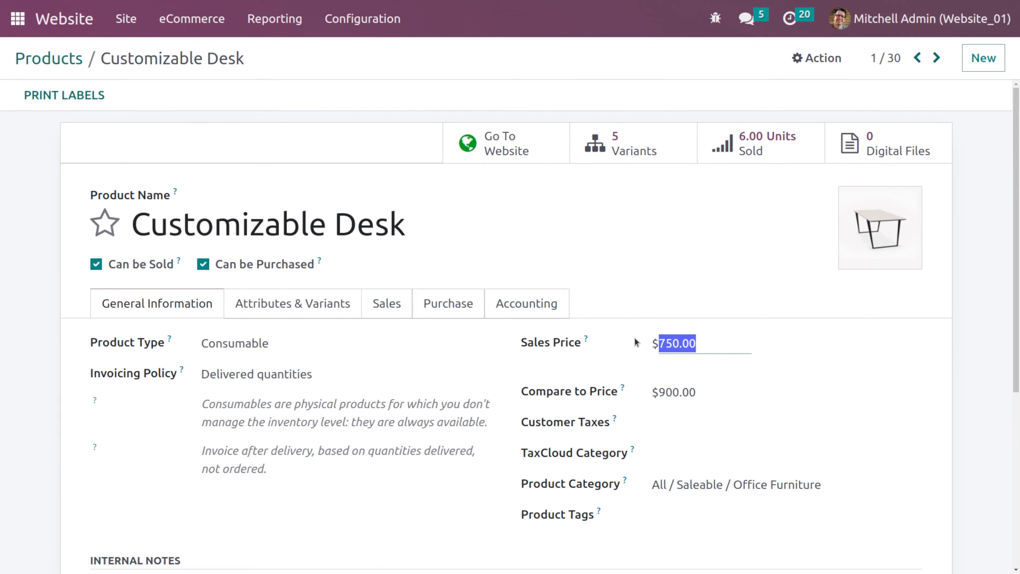
pyautogui.write('0')
pyautogui.click(529, 207)
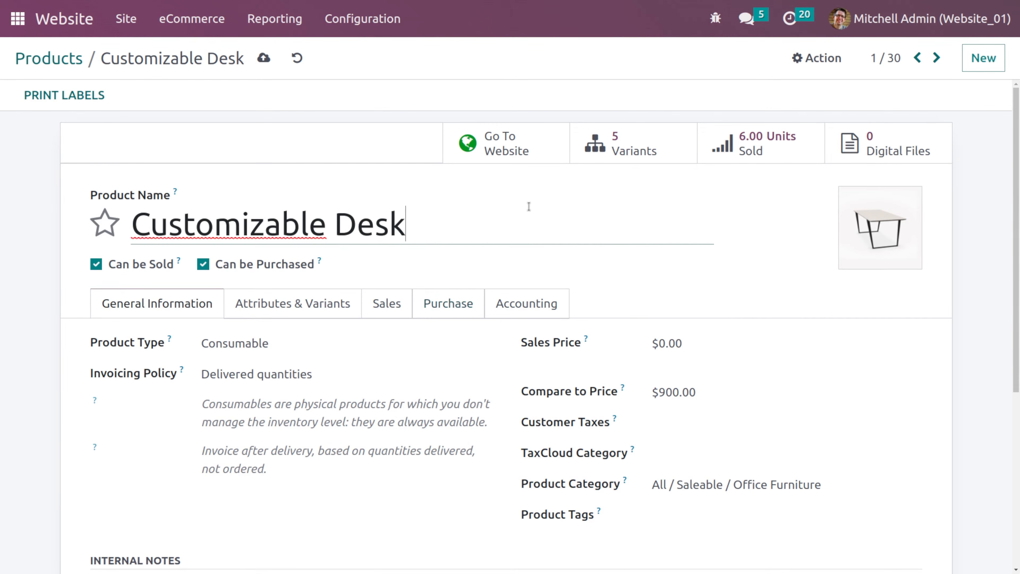
pyautogui.click(264, 58)
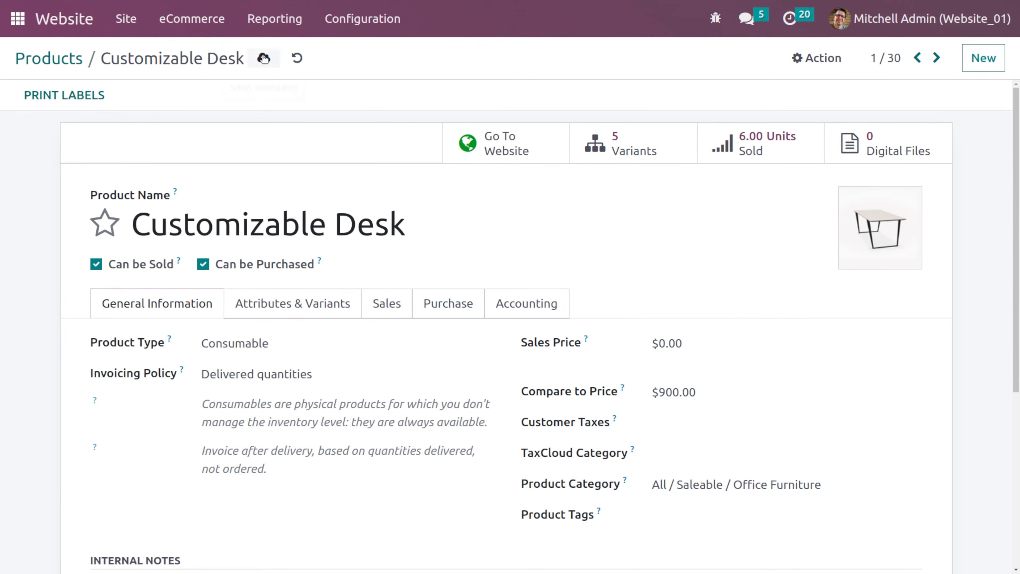
# - Open the desk's website page and follow its Contact Us button to check the zero-price behaviour
pyautogui.click(476, 143)
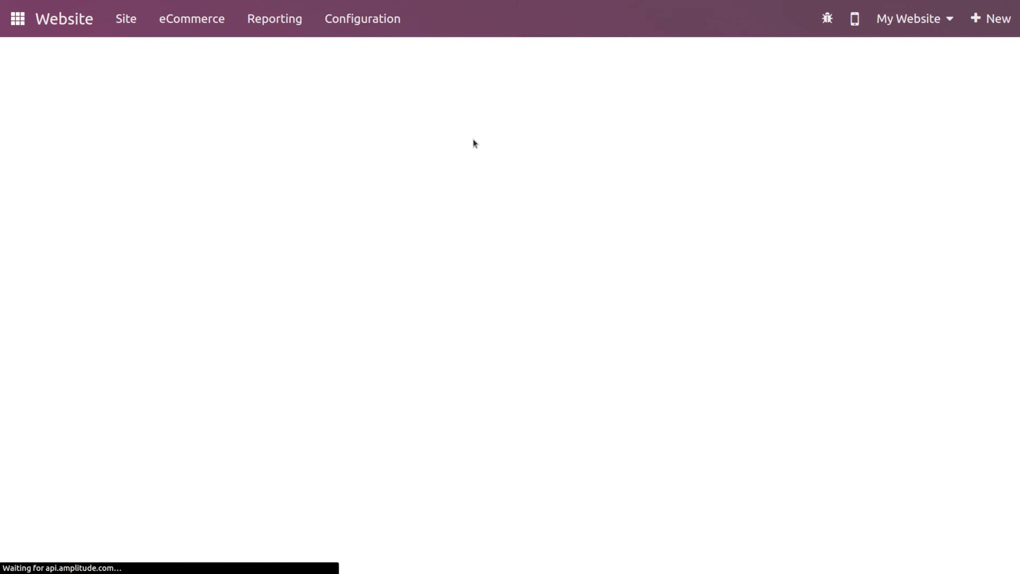
pyautogui.scroll(-5, 639, 321)
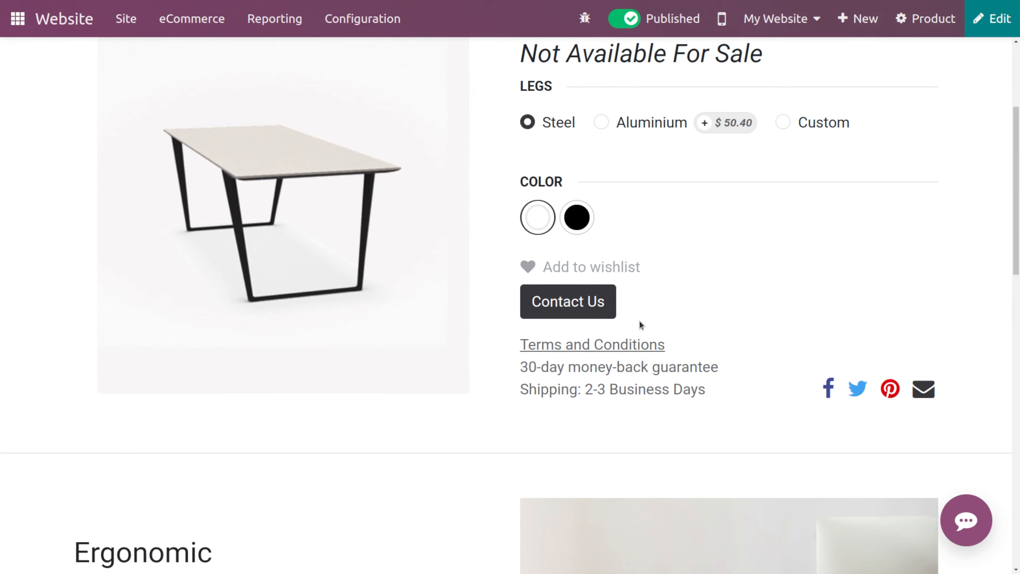
pyautogui.scroll(1, 639, 321)
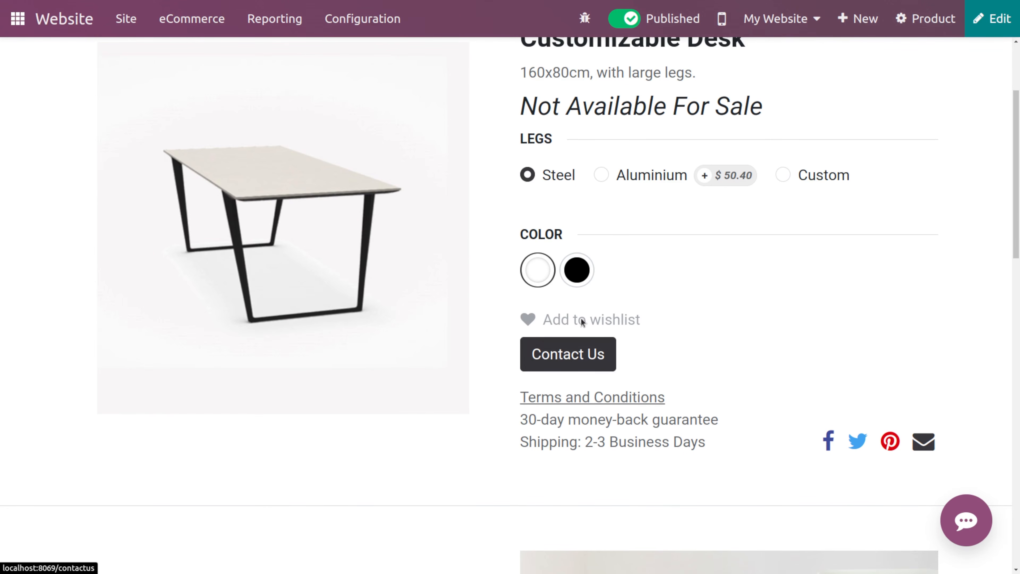
pyautogui.scroll(2, 583, 322)
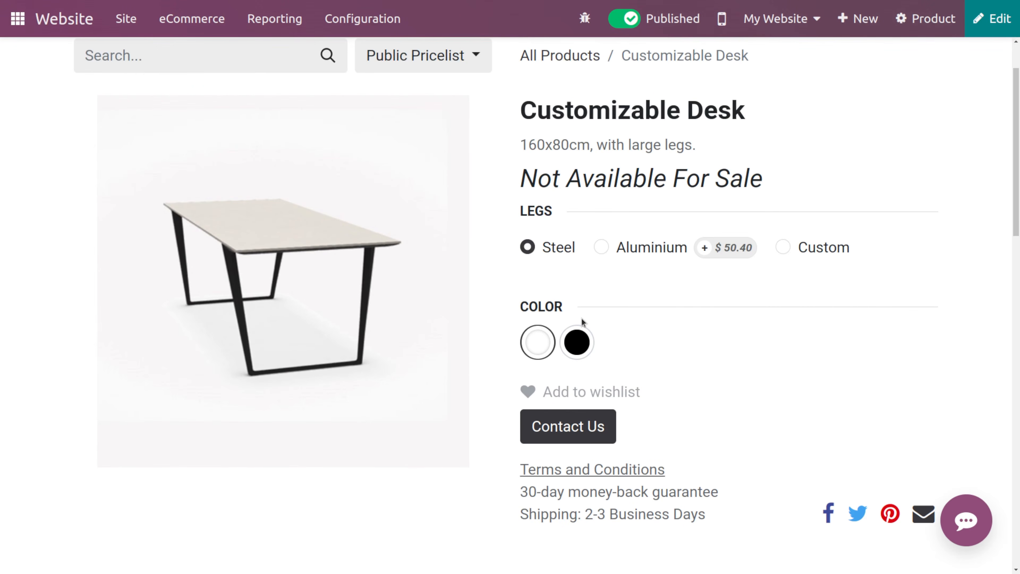
pyautogui.scroll(-2, 581, 319)
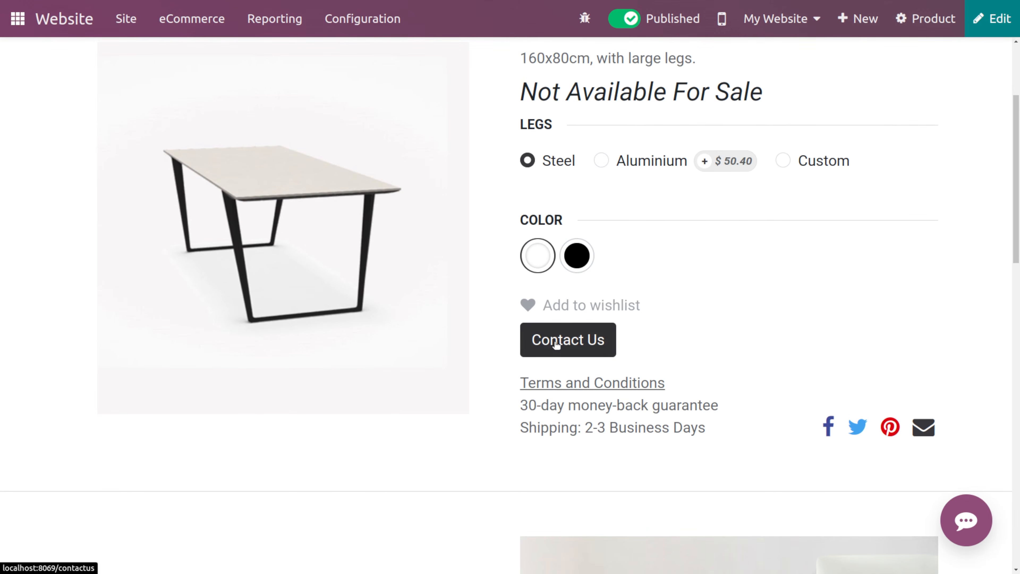
pyautogui.click(576, 330)
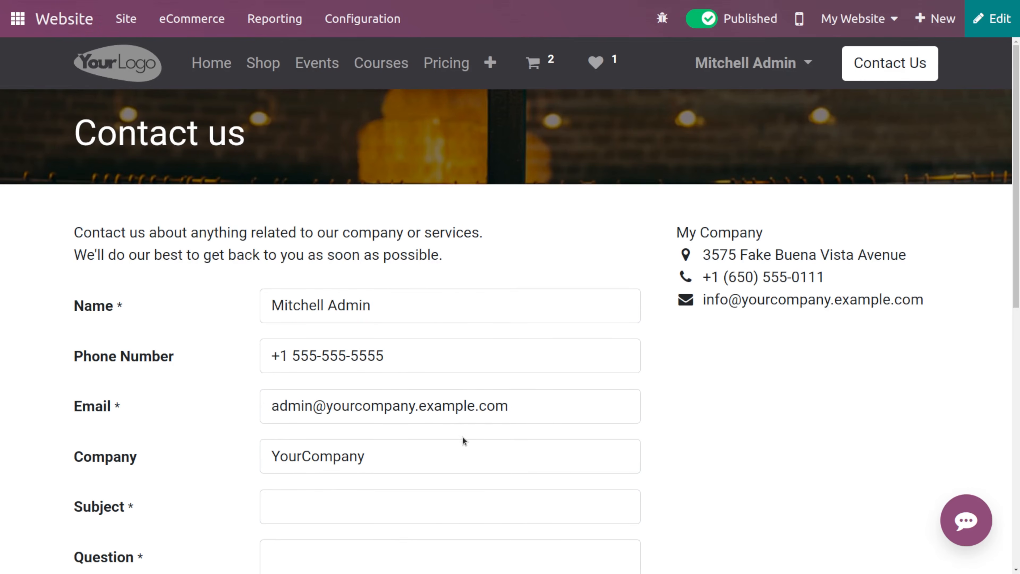
pyautogui.scroll(-5, 479, 493)
pyautogui.scroll(5, 479, 494)
# - Enable Pricelists with multiple prices per product in the website settings and save
pyautogui.click(359, 18)
pyautogui.click(377, 55)
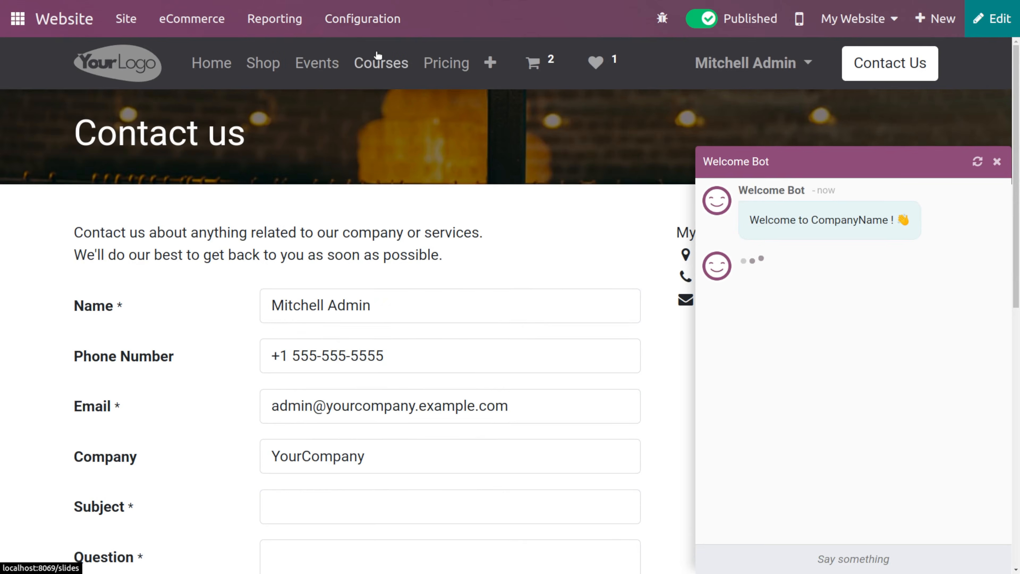
pyautogui.scroll(-10, 441, 313)
pyautogui.scroll(-5, 442, 310)
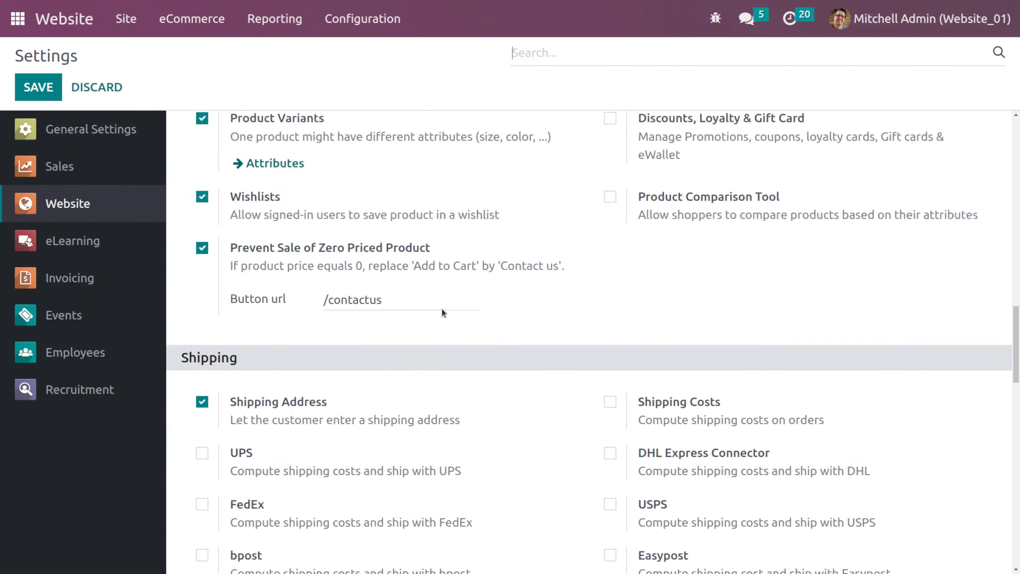
pyautogui.scroll(4, 442, 310)
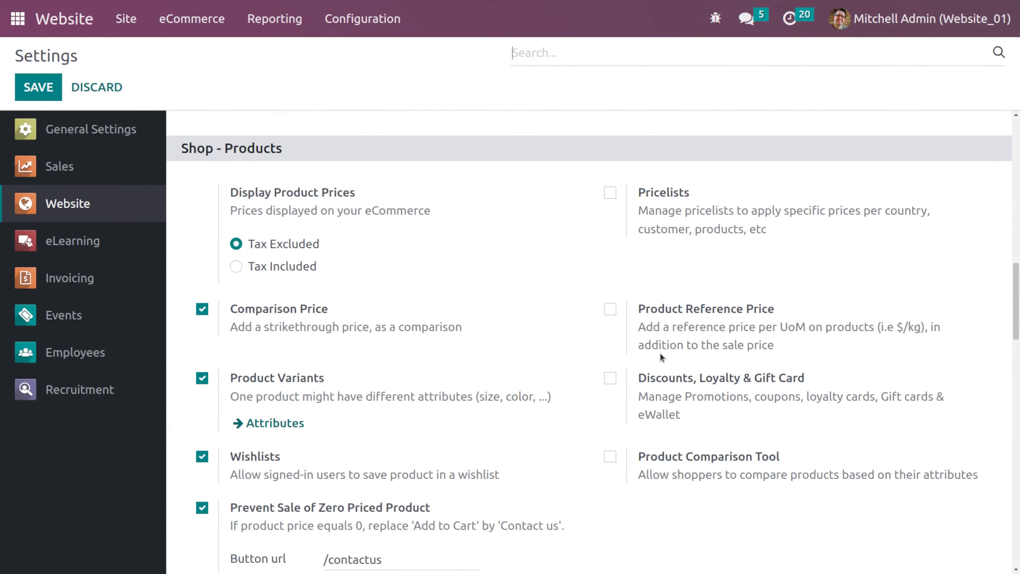
pyautogui.click(608, 194)
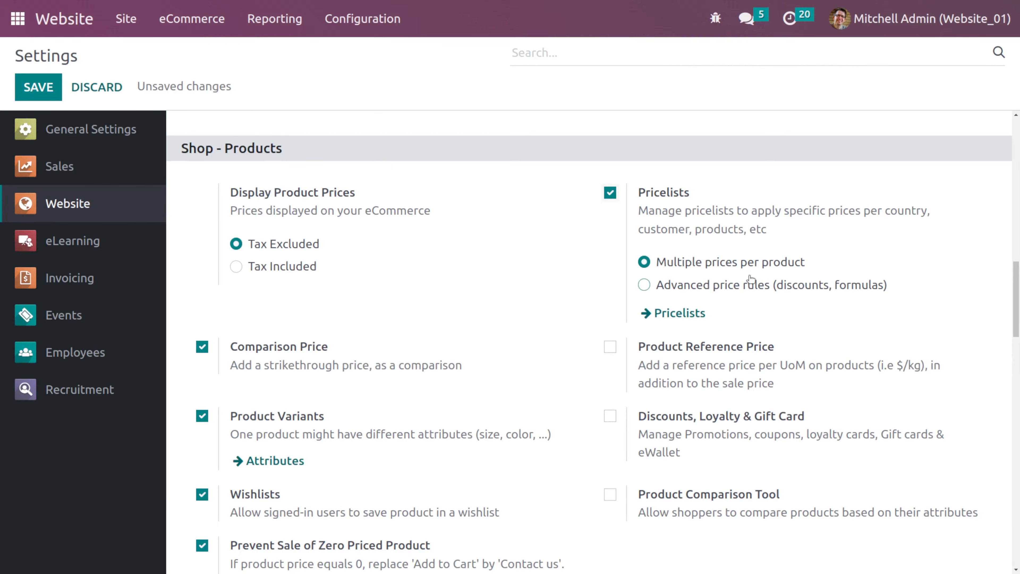
pyautogui.moveTo(750, 275)
pyautogui.click(39, 88)
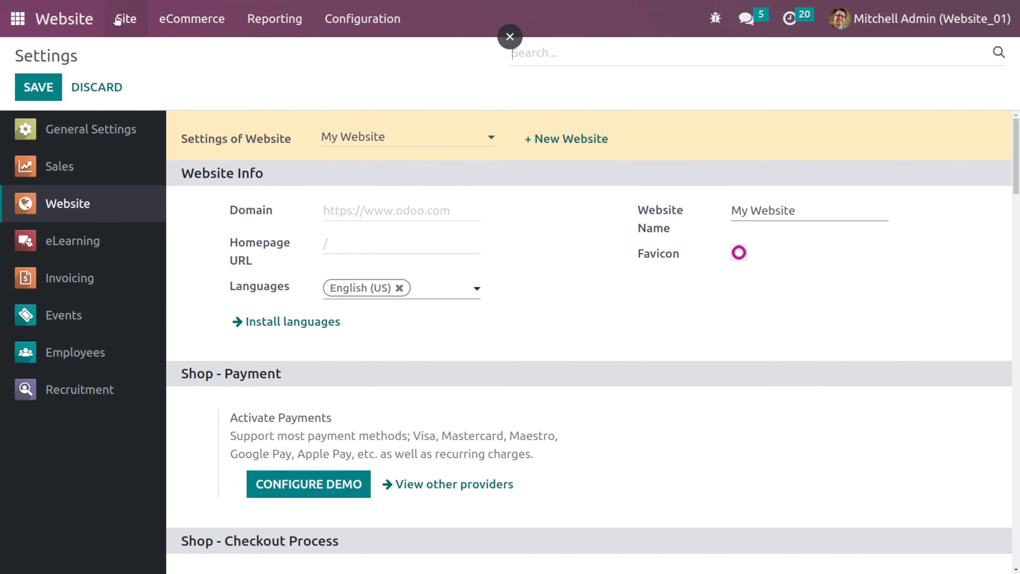
# - Go to the shop page and switch it to the EUR pricelist
pyautogui.click(76, 18)
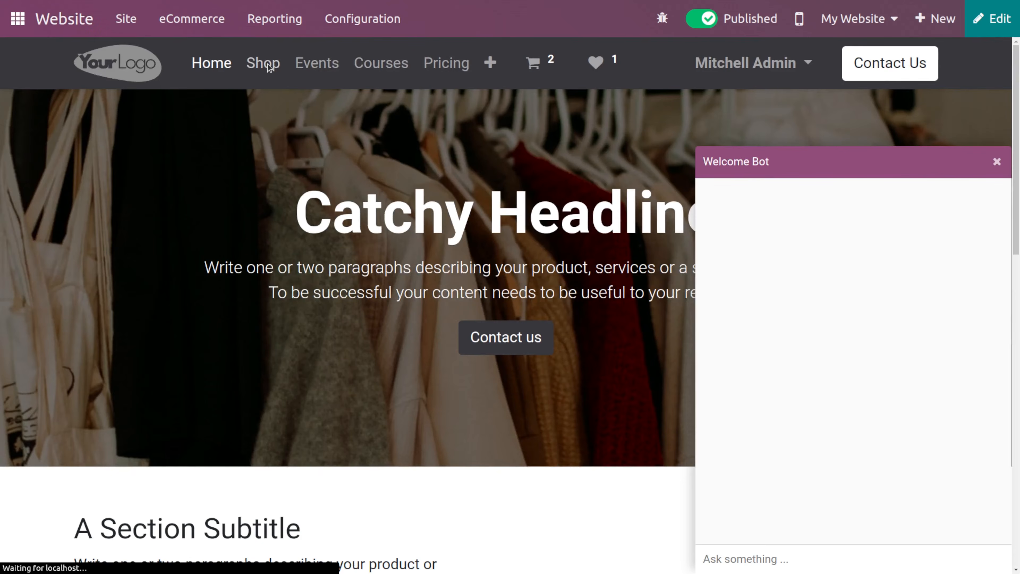
pyautogui.click(269, 66)
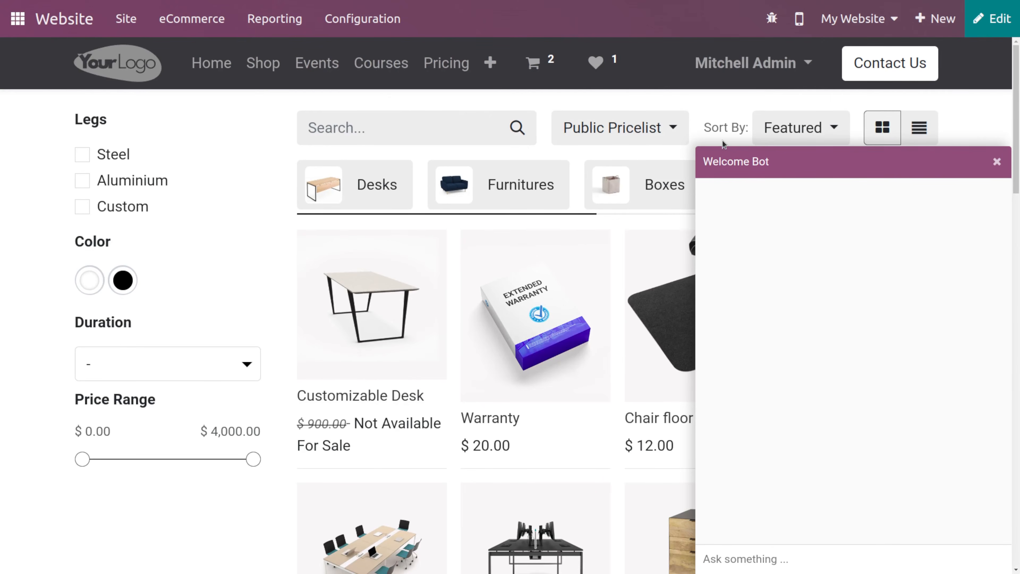
pyautogui.click(997, 161)
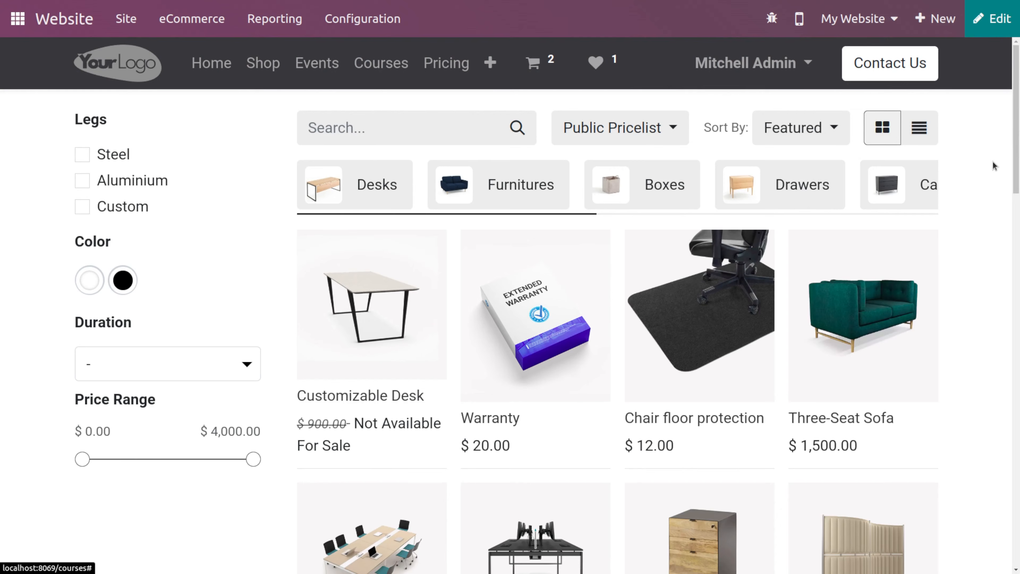
pyautogui.click(648, 129)
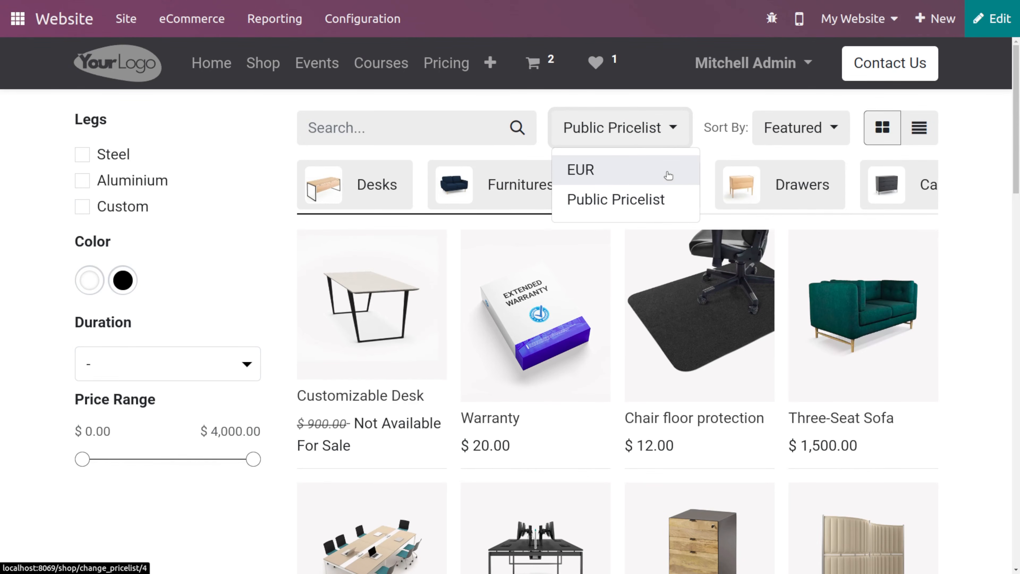
pyautogui.click(668, 132)
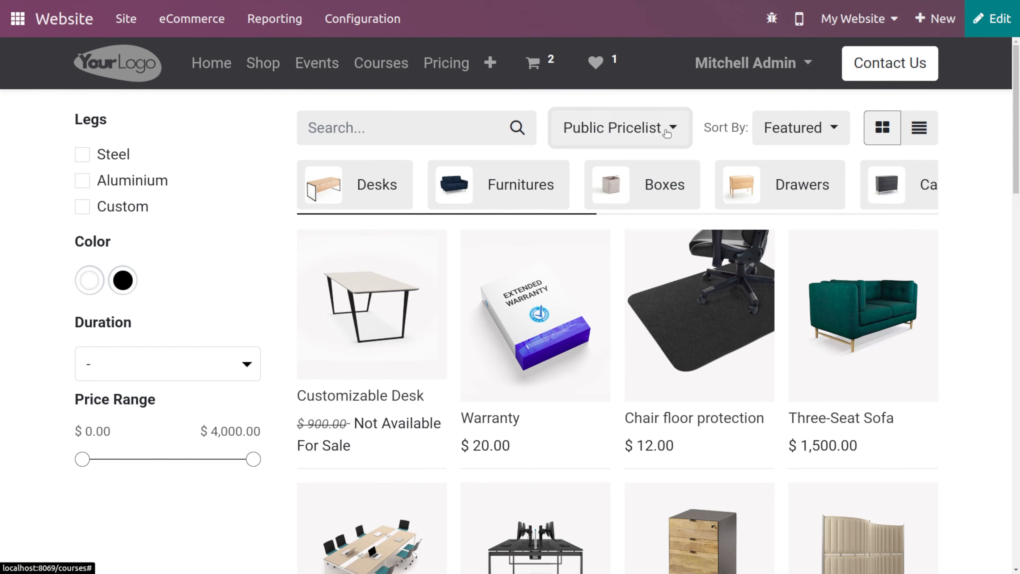
pyautogui.click(668, 133)
pyautogui.click(629, 165)
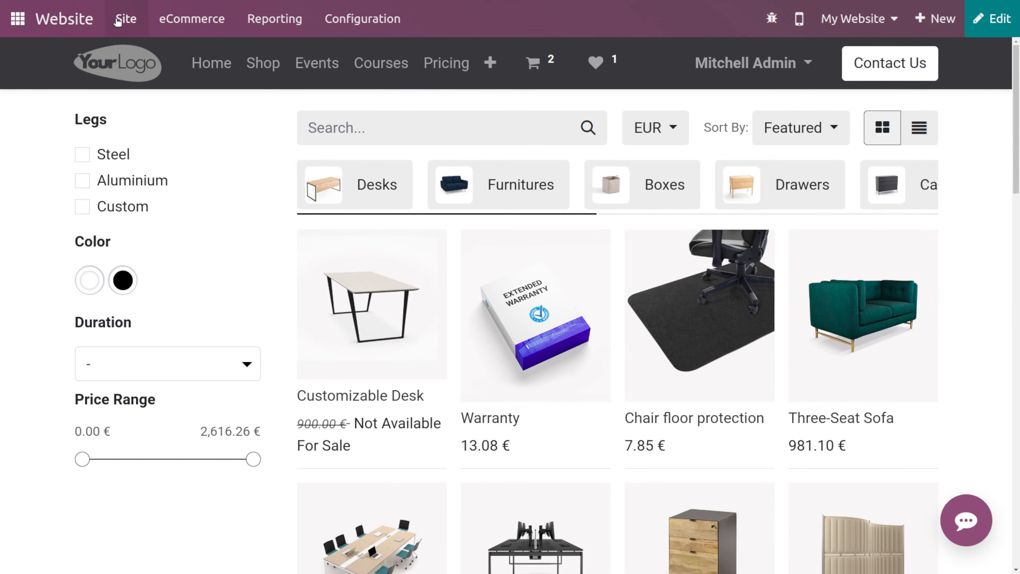
# - Open the Public Pricelist and inspect its website configuration options
pyautogui.click(182, 23)
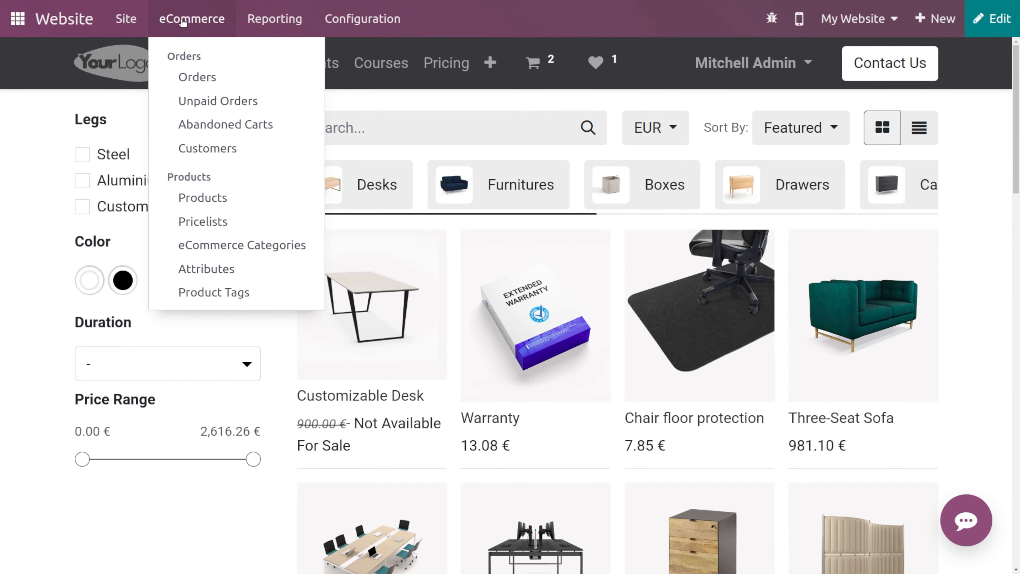
pyautogui.click(222, 221)
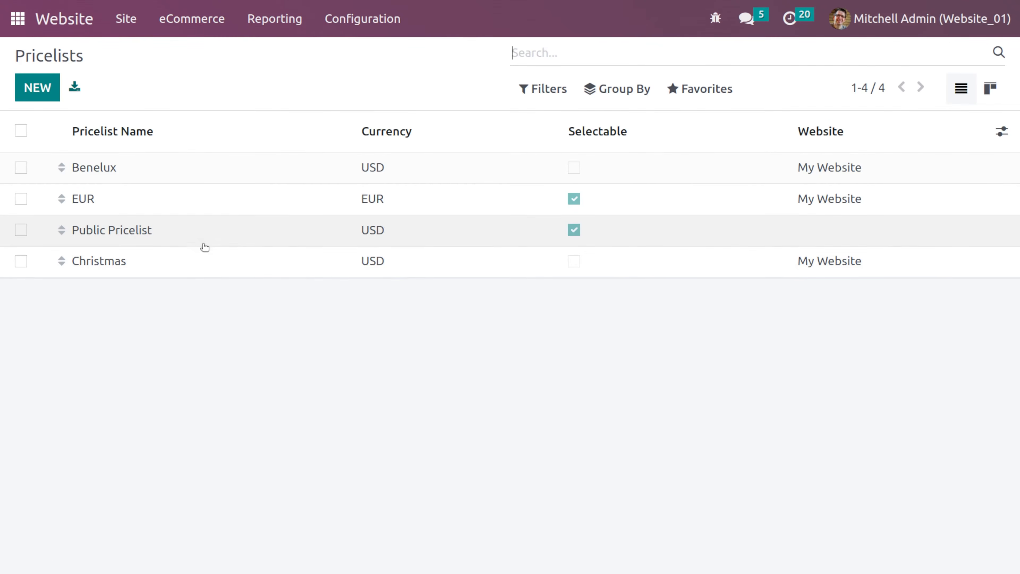
pyautogui.click(204, 244)
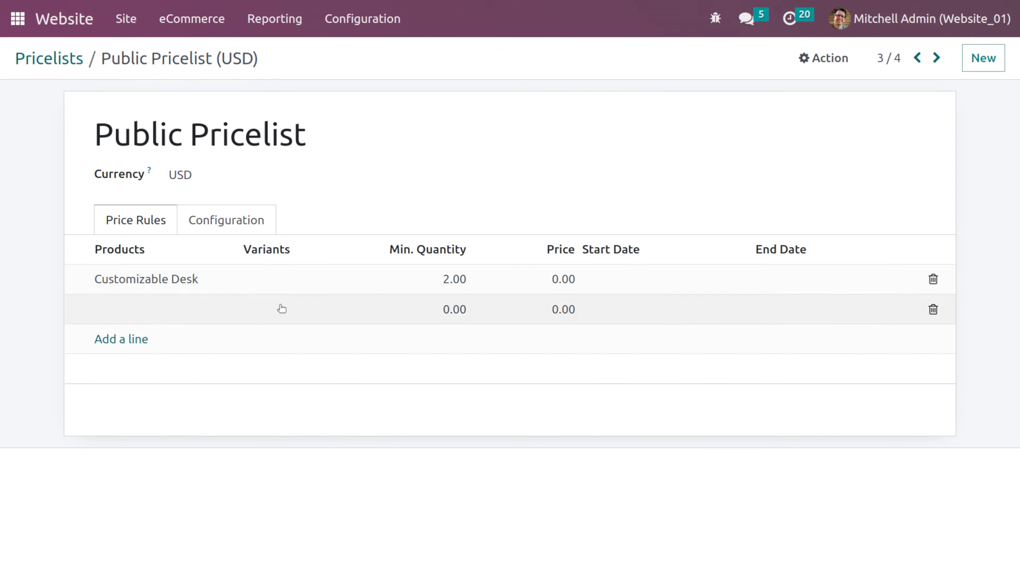
pyautogui.click(244, 219)
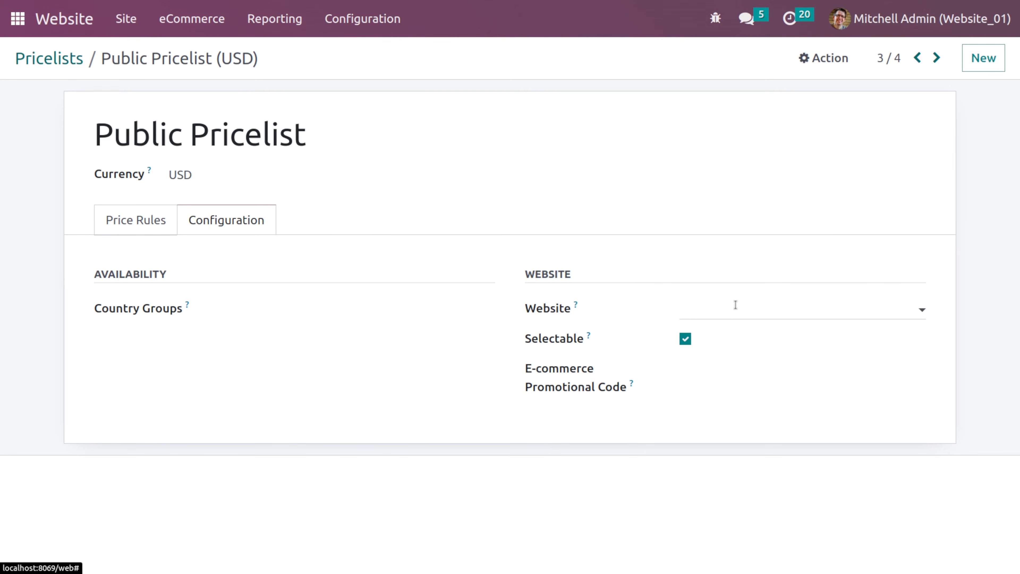
pyautogui.click(711, 312)
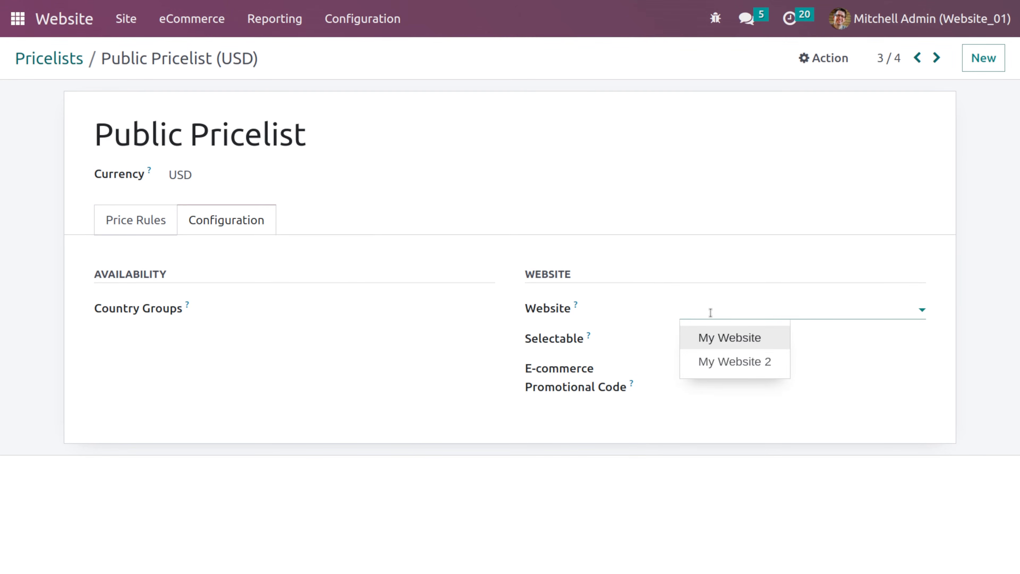
pyautogui.click(711, 312)
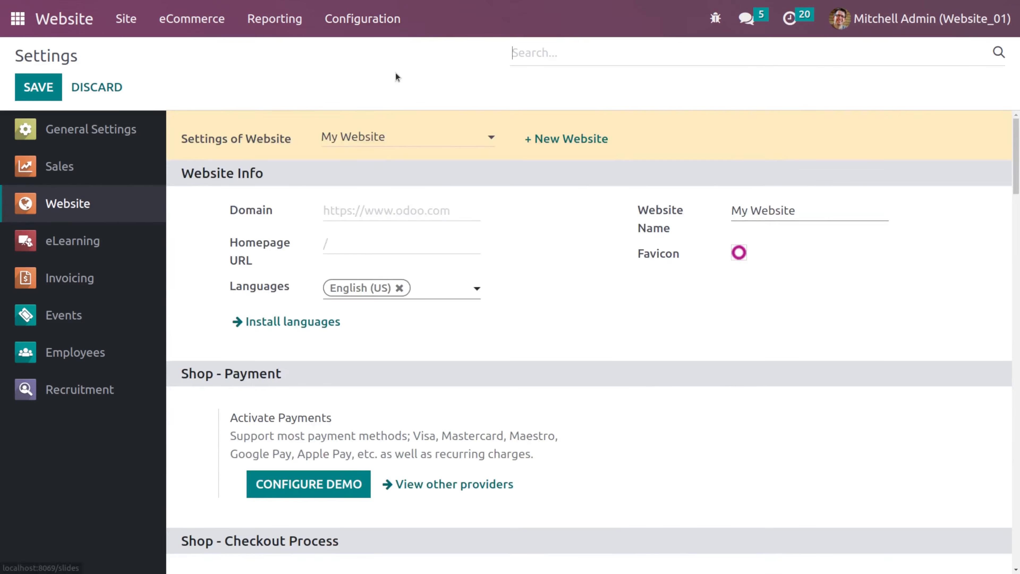
# - Enable Product Reference Price in the website settings and save
pyautogui.scroll(-10, 730, 431)
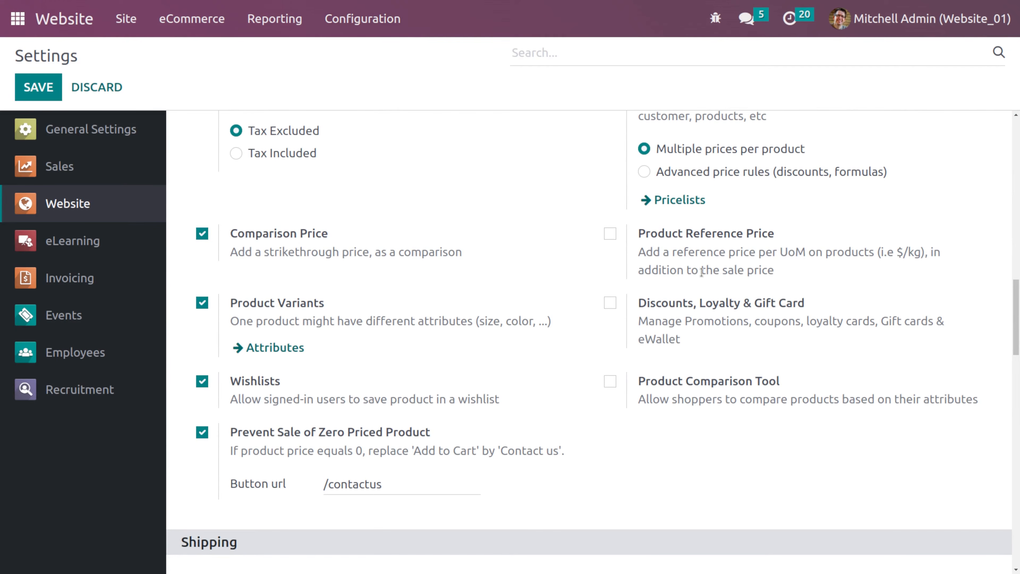
pyautogui.click(611, 234)
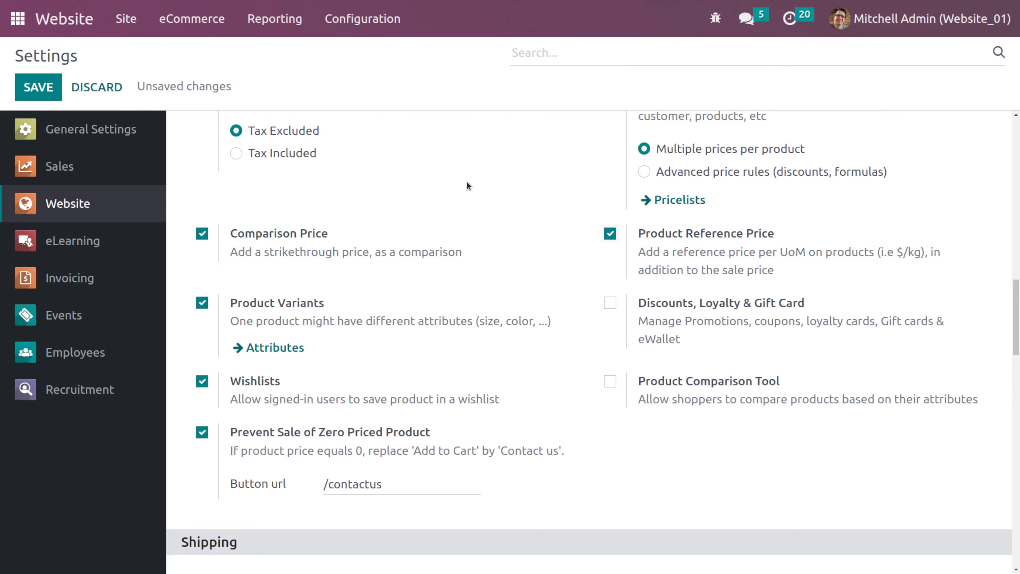
pyautogui.click(49, 90)
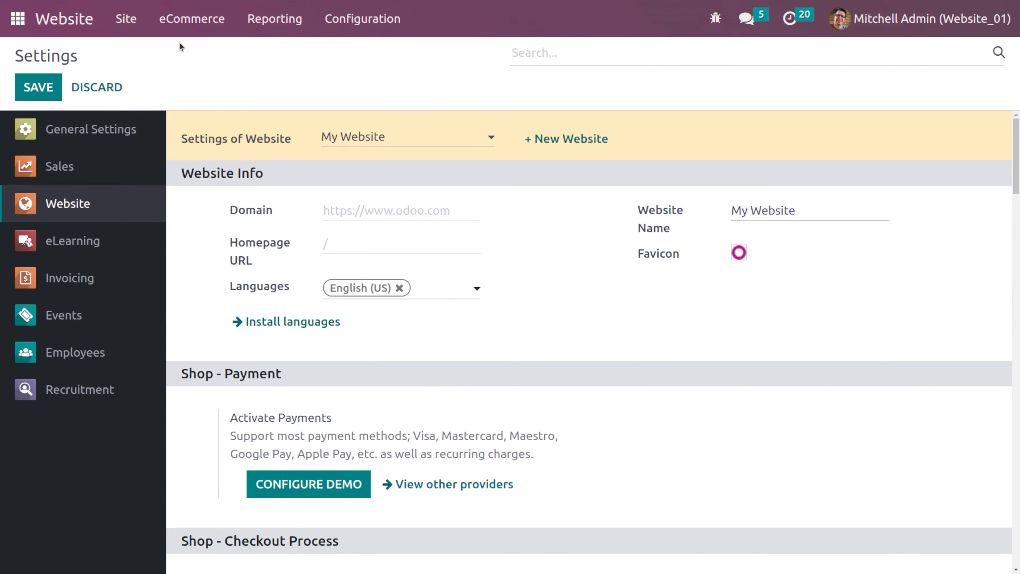
# - Open the Chair floor protection product, set its Base Unit Count to 4, and save
pyautogui.click(169, 22)
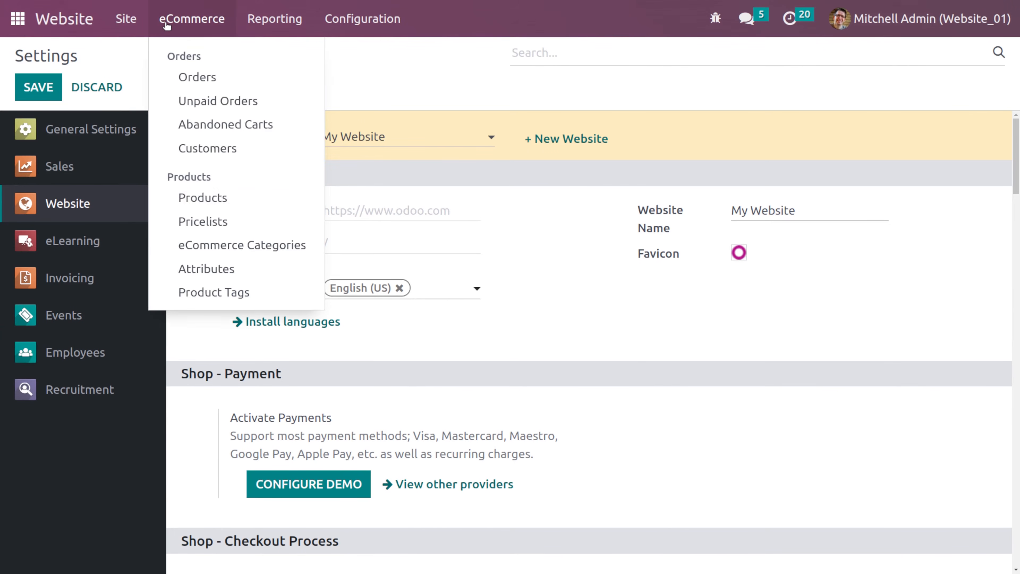
pyautogui.click(225, 208)
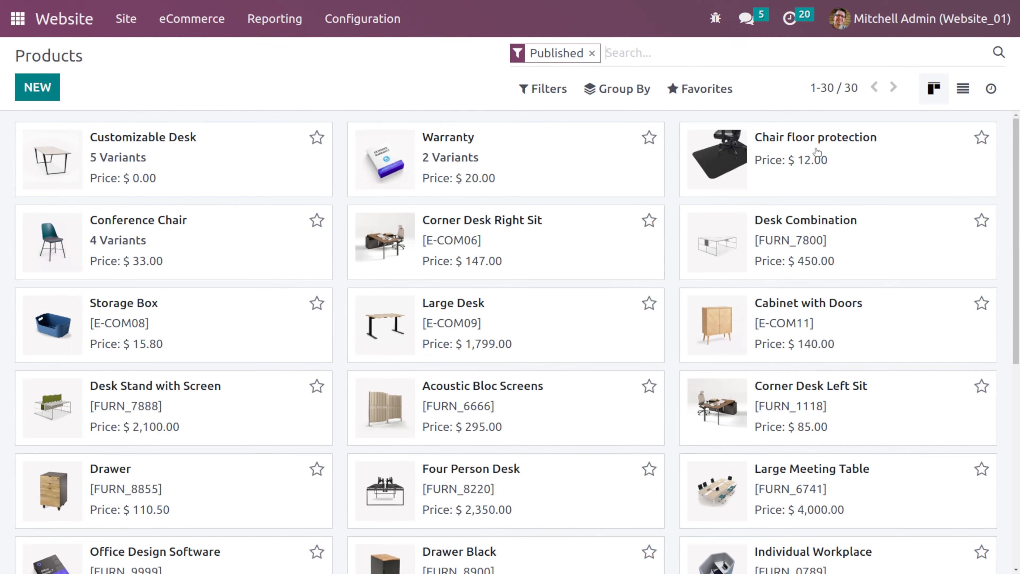
pyautogui.click(747, 157)
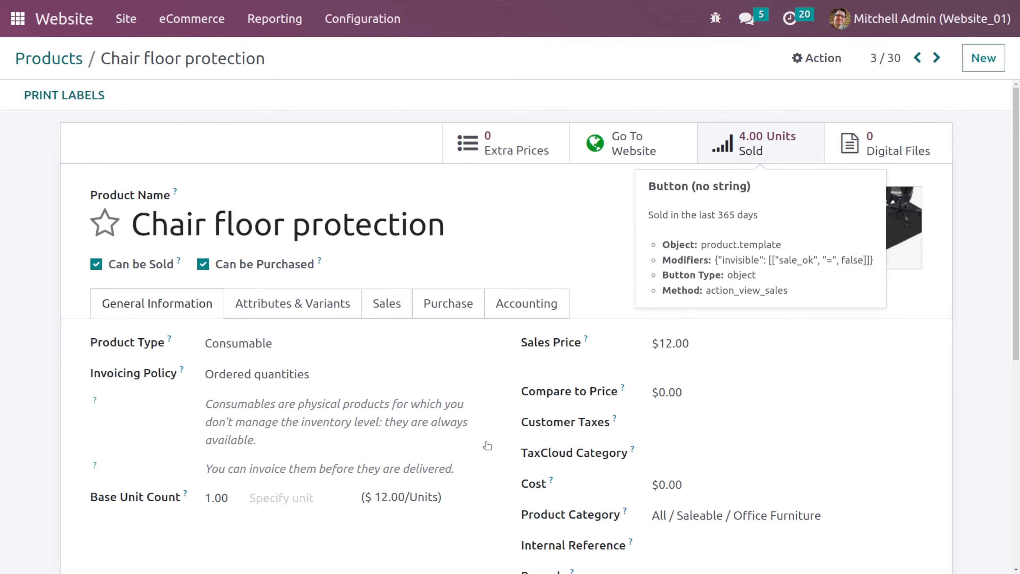
pyautogui.scroll(-3, 485, 442)
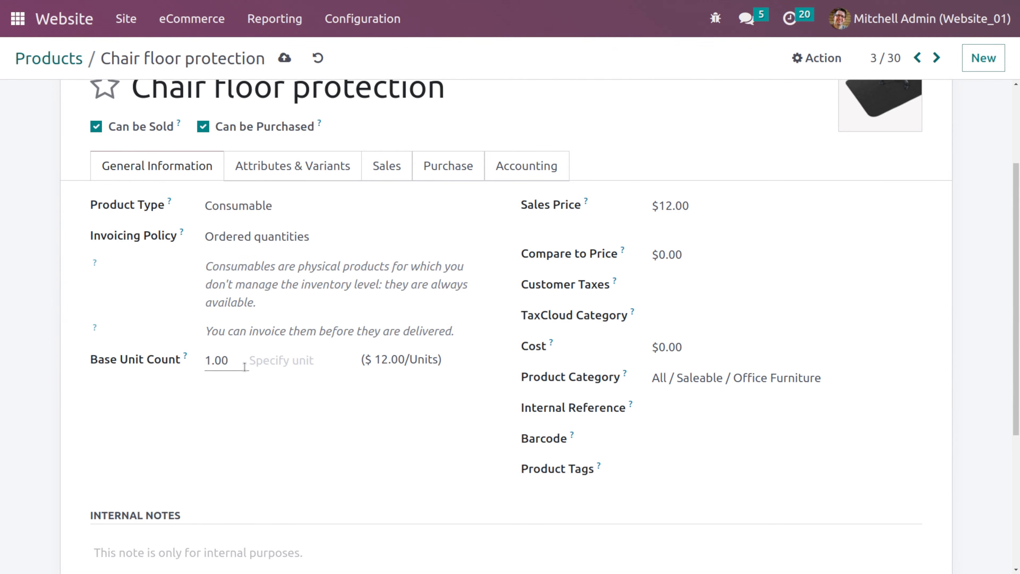
pyautogui.moveTo(244, 367); pyautogui.dragTo(155, 364)
pyautogui.write('4')
pyautogui.click(259, 418)
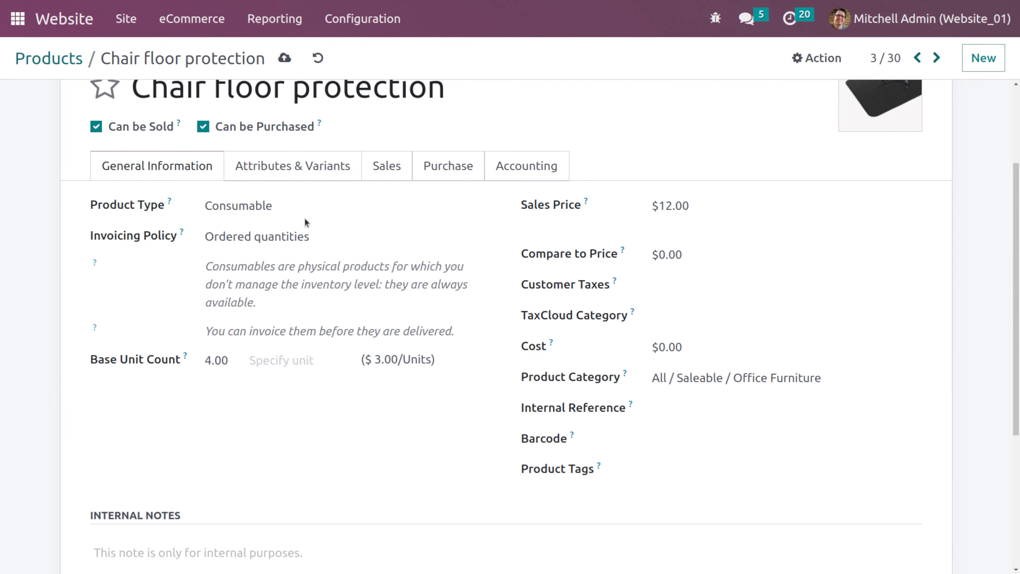
pyautogui.click(285, 56)
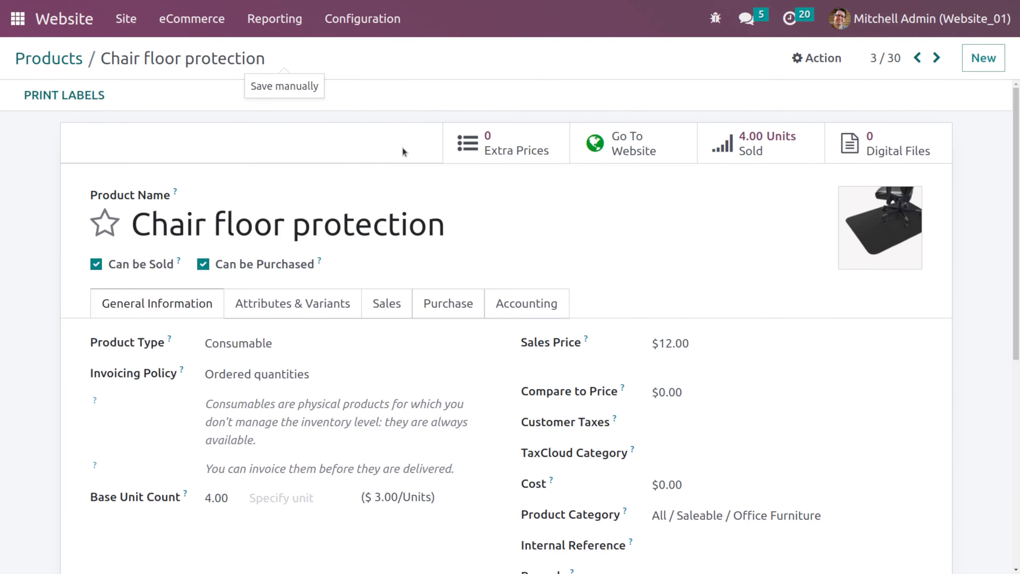
# - View the product on the website and switch the shop to the Public Pricelist
pyautogui.click(628, 149)
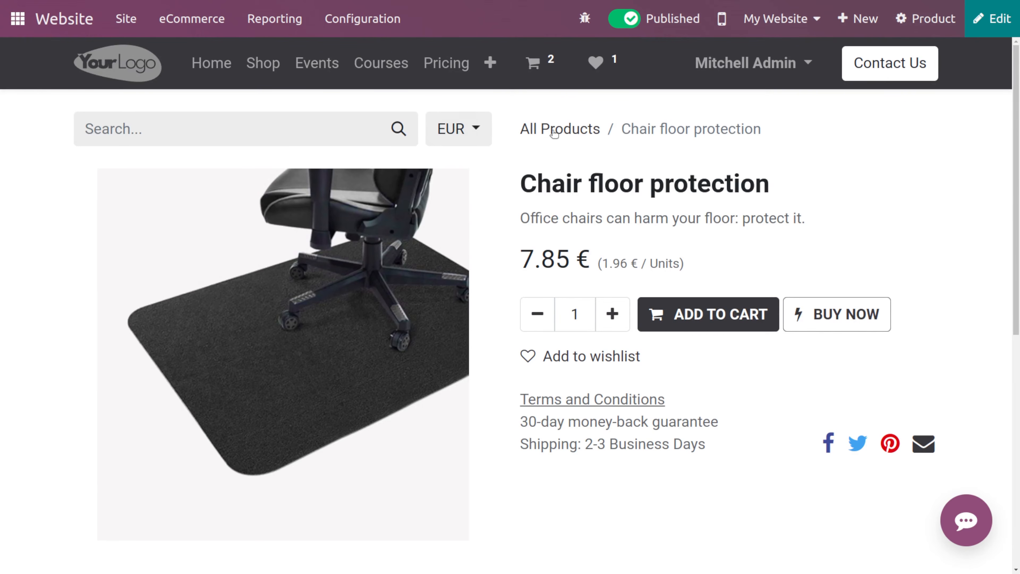
pyautogui.click(481, 128)
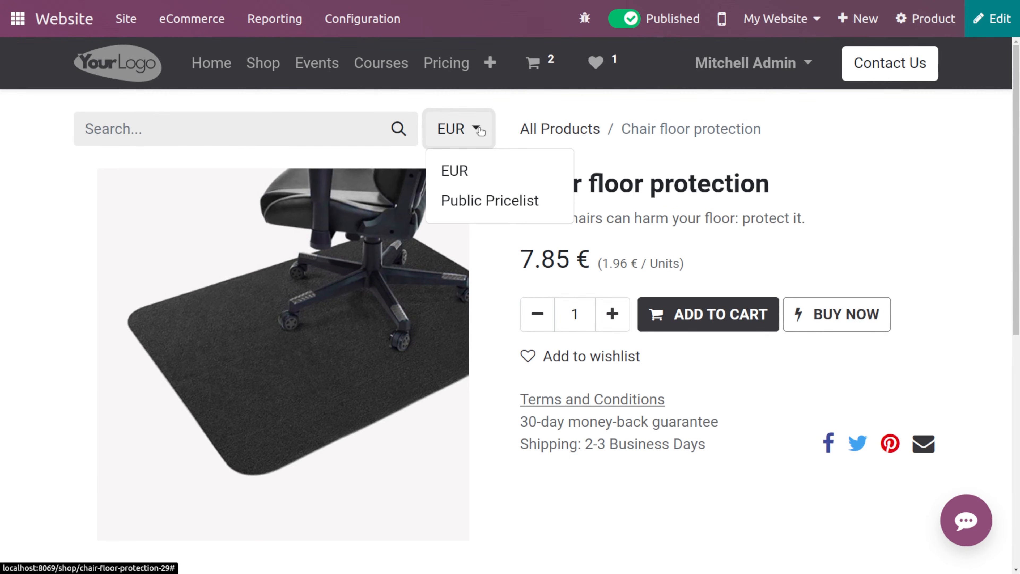
pyautogui.click(489, 200)
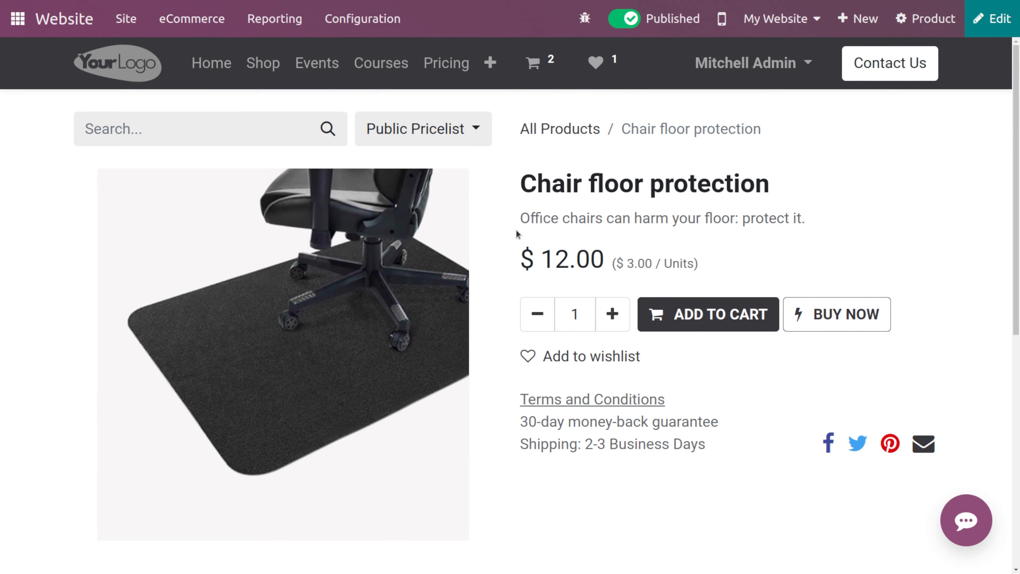
# - Enable Discounts, Loyalty & Gift Card in the website settings and save
pyautogui.click(375, 18)
pyautogui.click(388, 50)
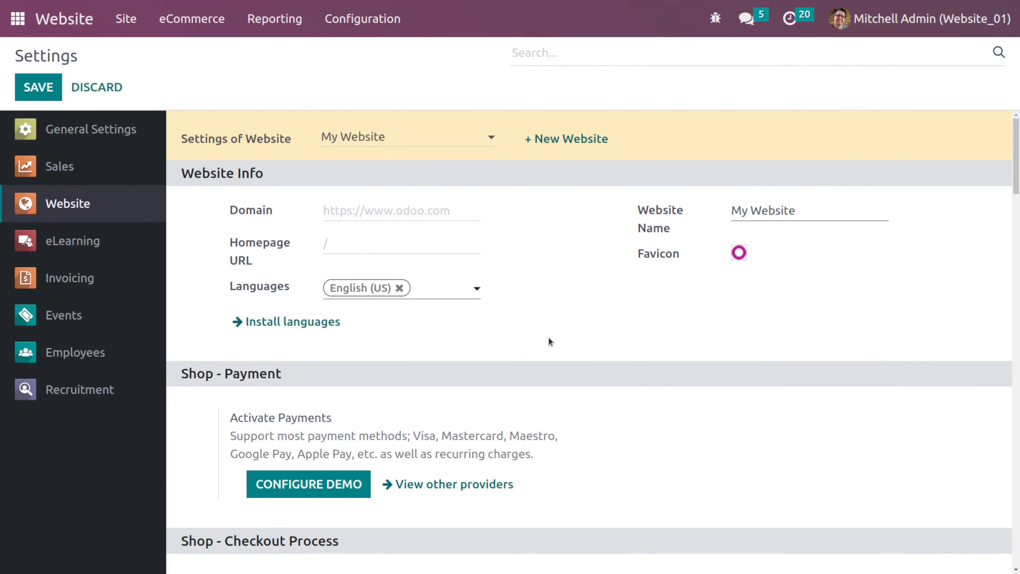
pyautogui.scroll(-10, 548, 341)
pyautogui.scroll(1, 549, 341)
pyautogui.scroll(-1, 548, 341)
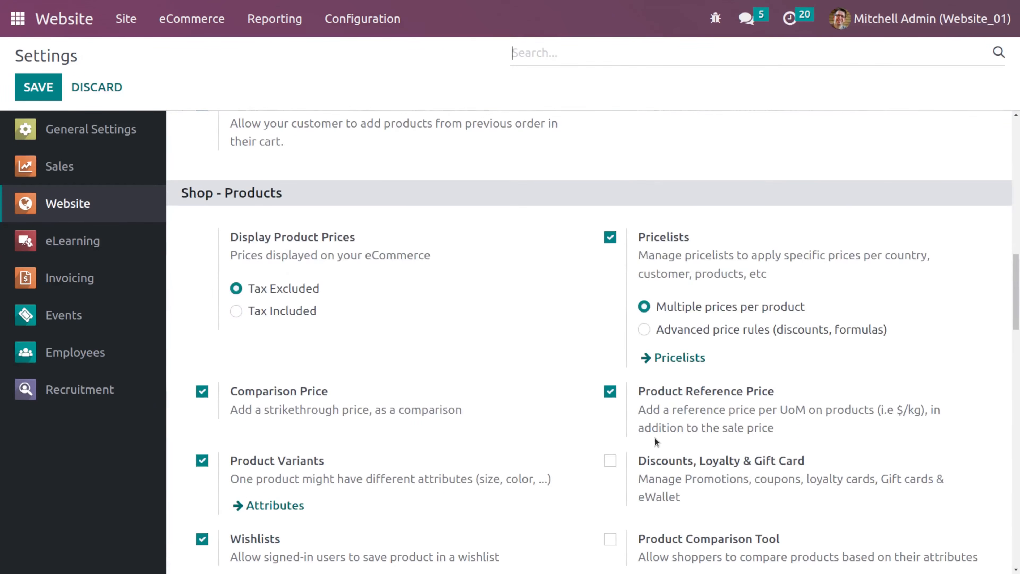
pyautogui.scroll(-5, 654, 438)
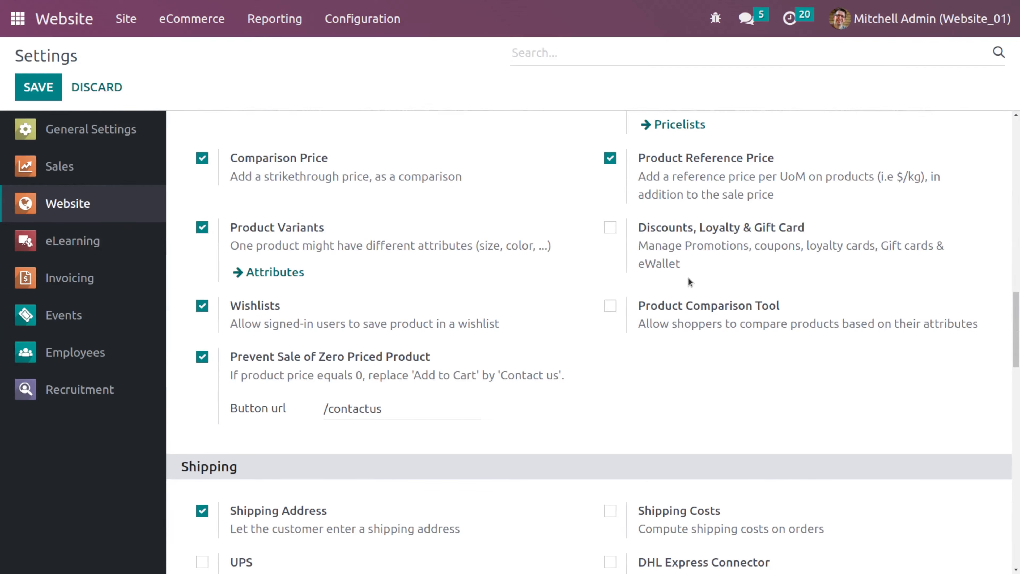
pyautogui.moveTo(622, 236)
pyautogui.click(611, 228)
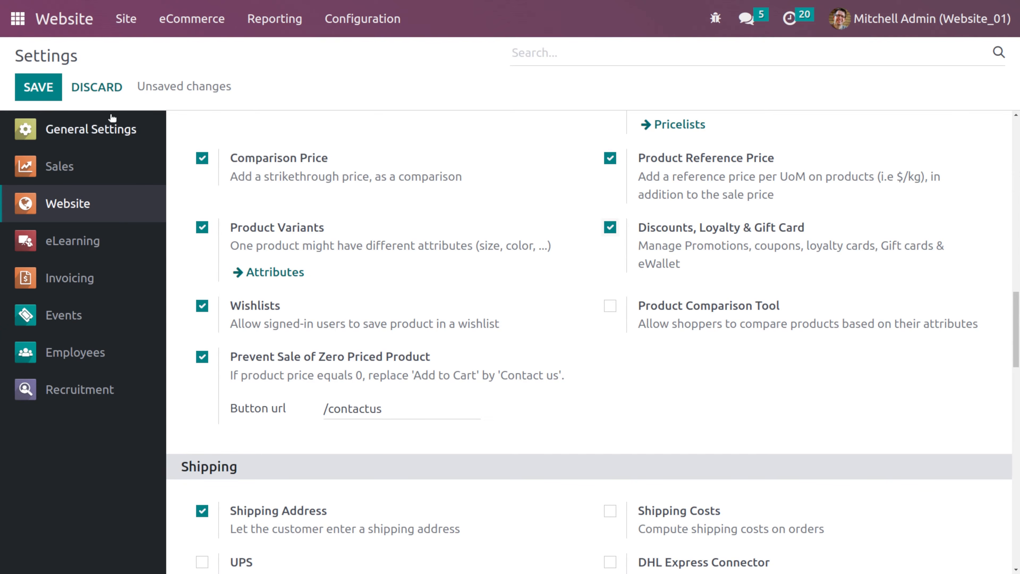
pyautogui.click(50, 97)
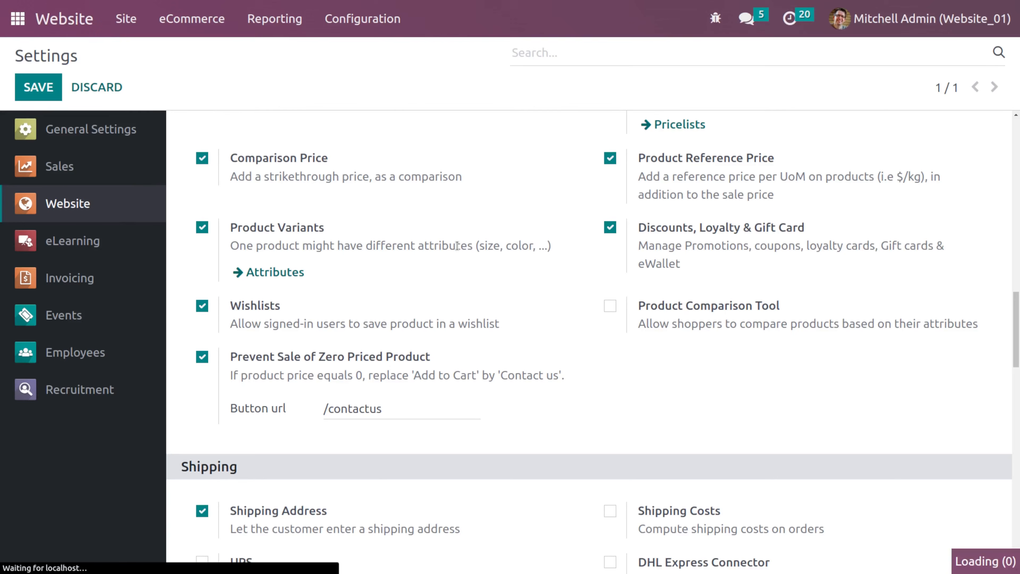
# - Open Discount & Loyalty programs and archive all three existing programs
pyautogui.click(206, 32)
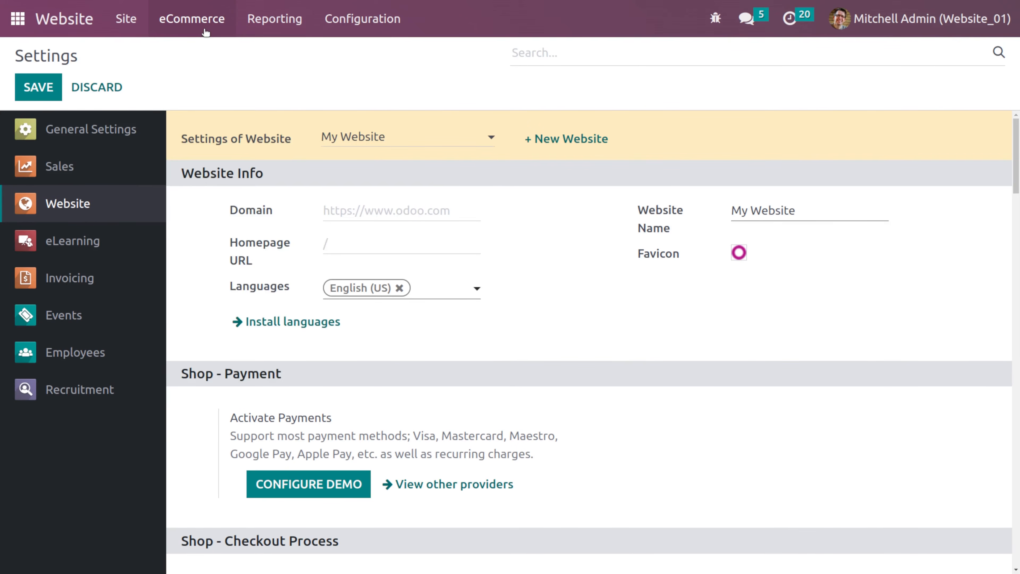
pyautogui.click(199, 11)
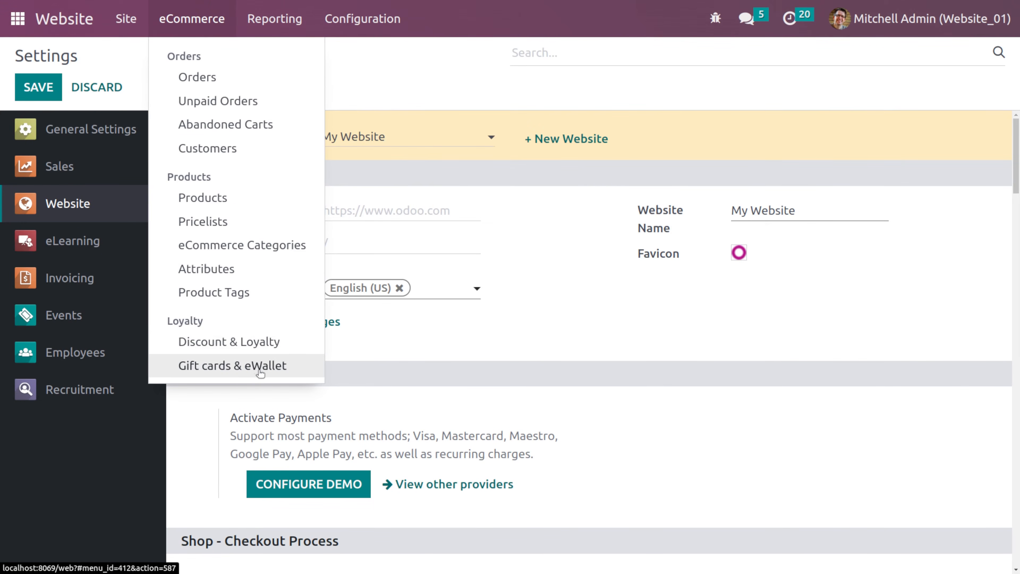
pyautogui.click(195, 348)
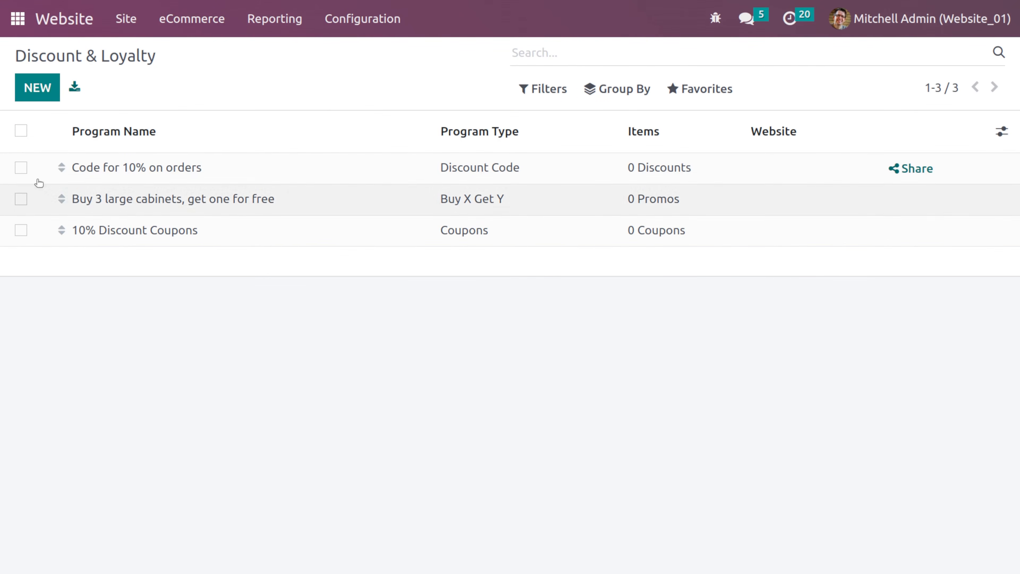
pyautogui.click(21, 167)
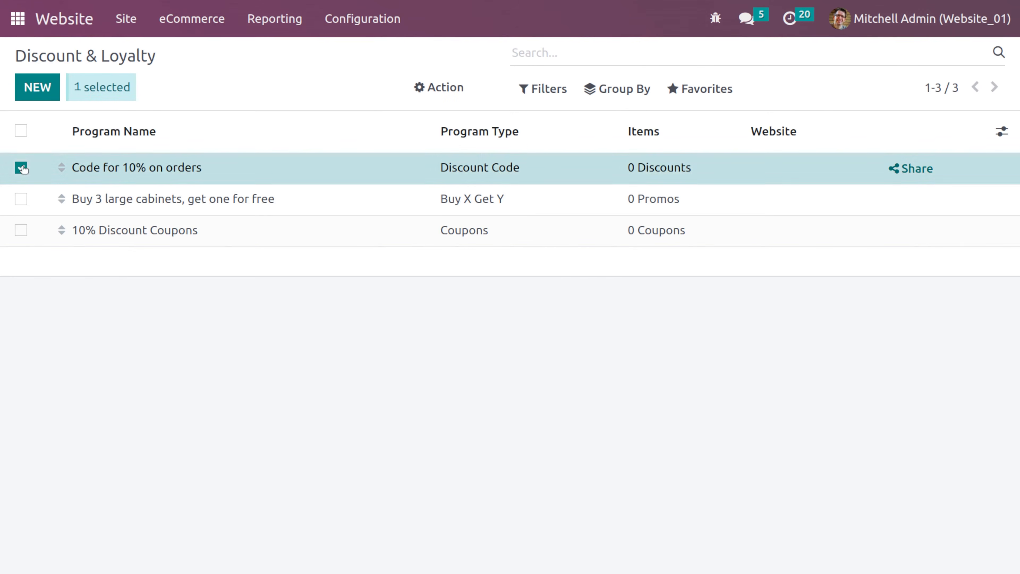
pyautogui.click(18, 200)
pyautogui.click(28, 240)
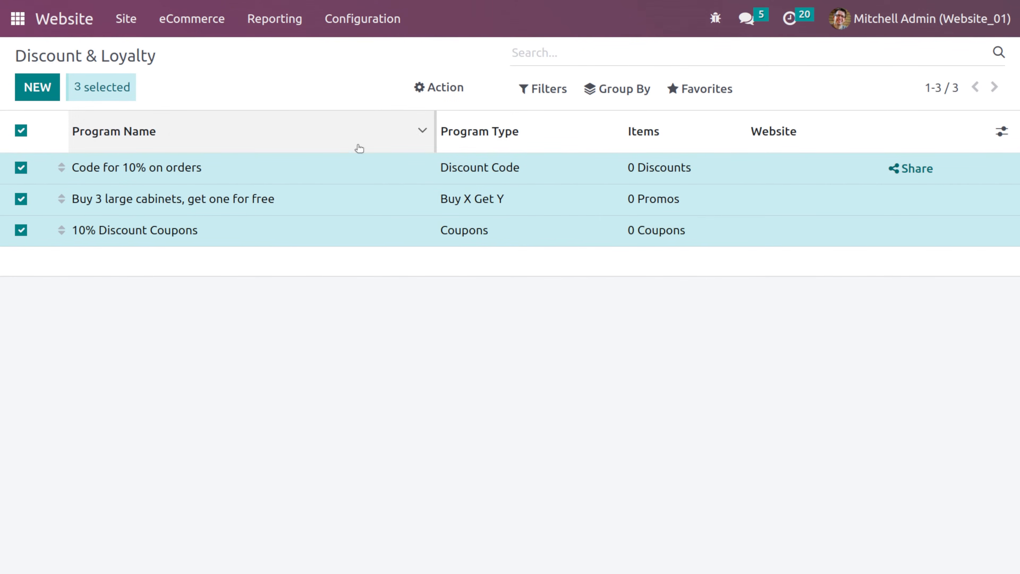
pyautogui.click(462, 86)
pyautogui.click(466, 141)
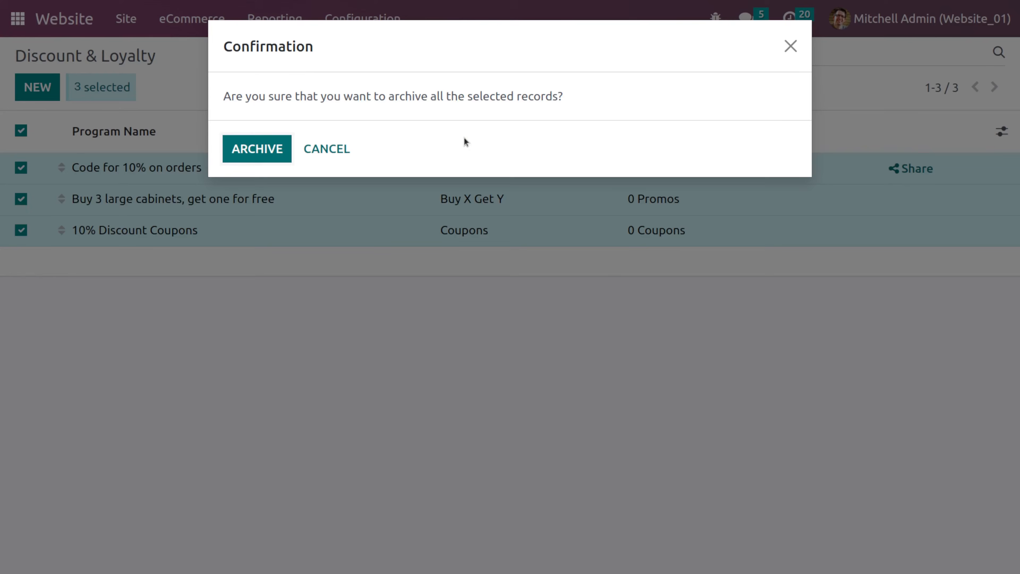
pyautogui.click(244, 146)
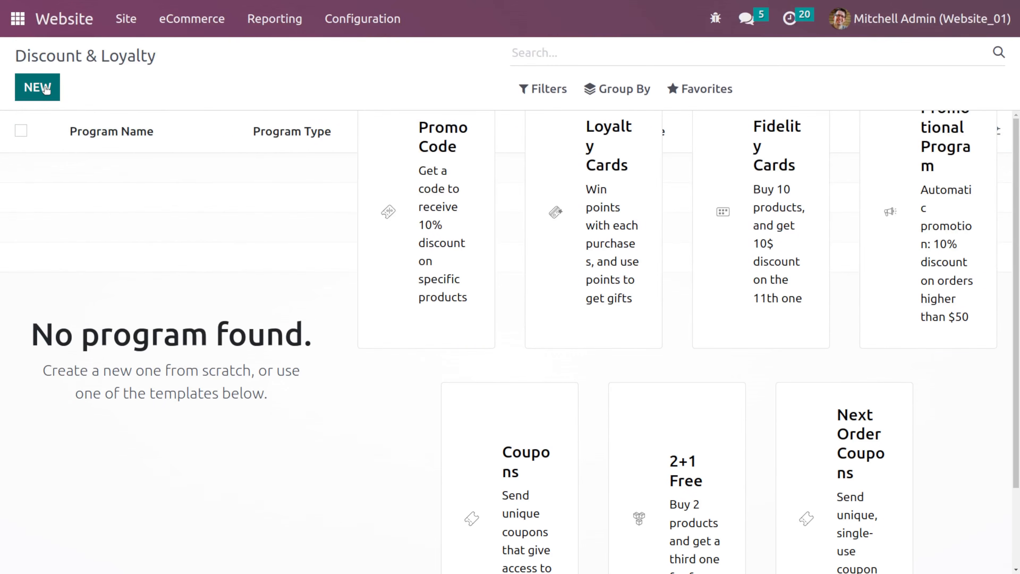
# - Create a new loyalty program named Discount with program type Discount Code
pyautogui.click(44, 86)
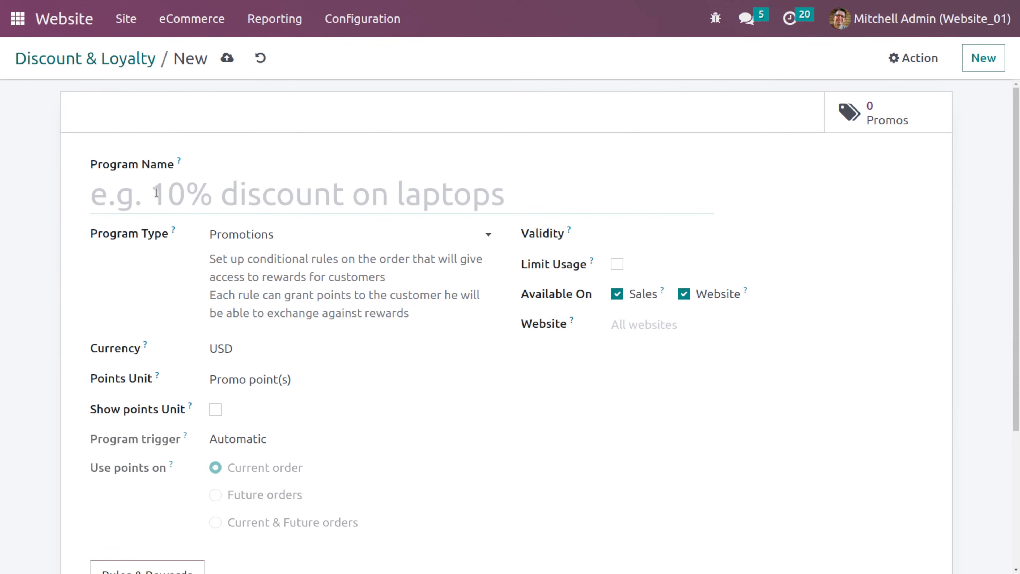
pyautogui.write('Discount')
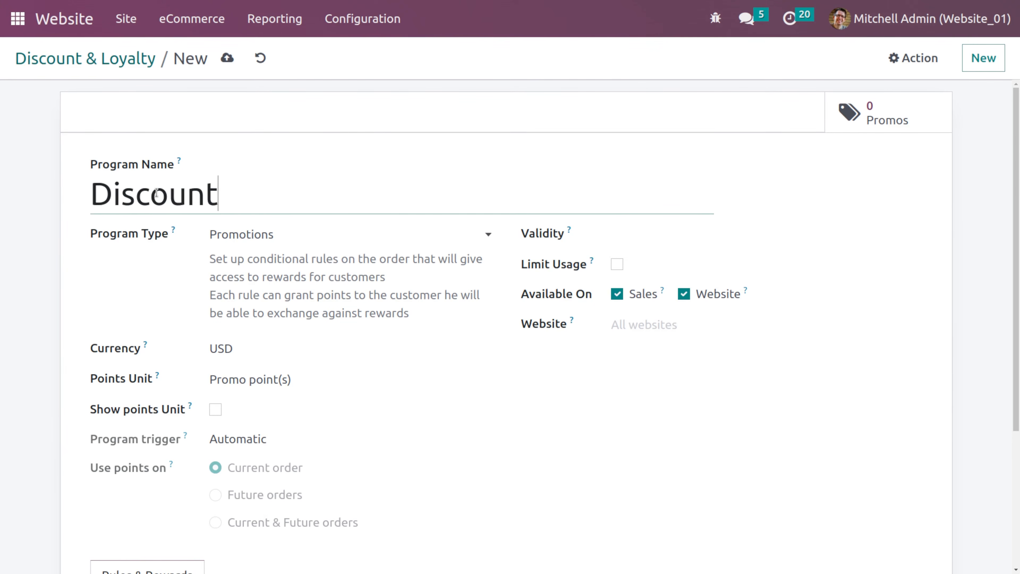
pyautogui.click(277, 237)
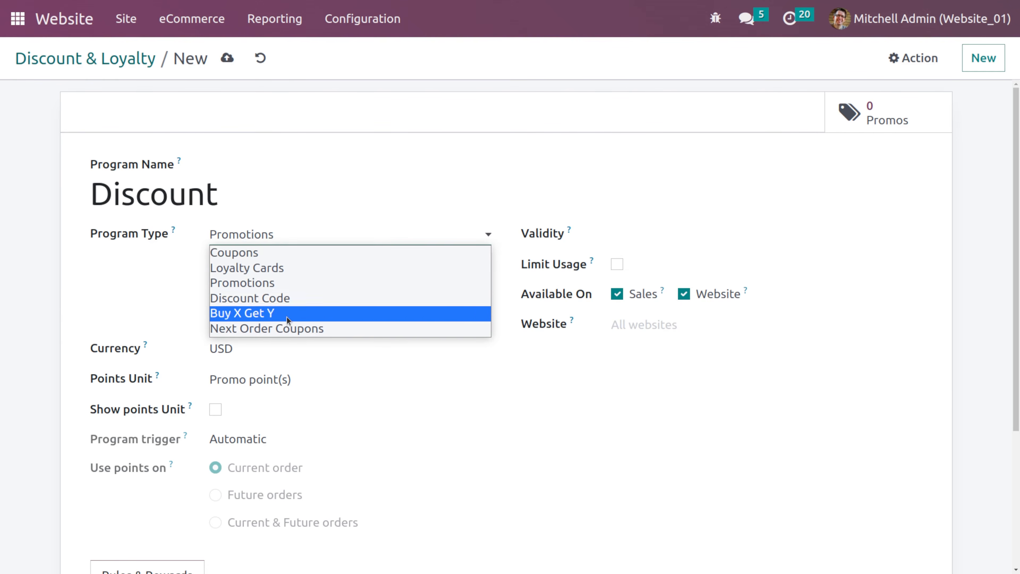
pyautogui.click(299, 298)
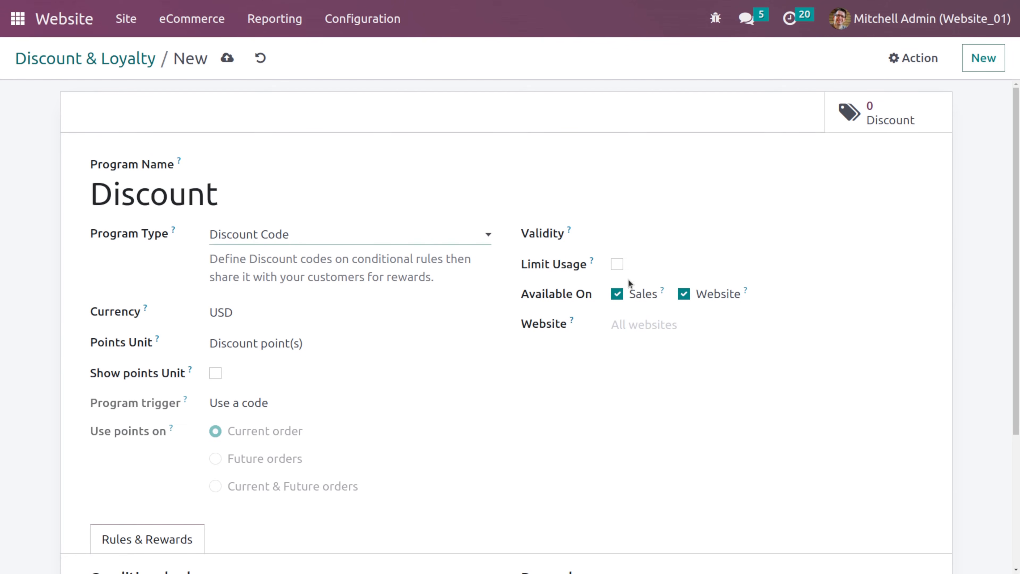
pyautogui.click(617, 267)
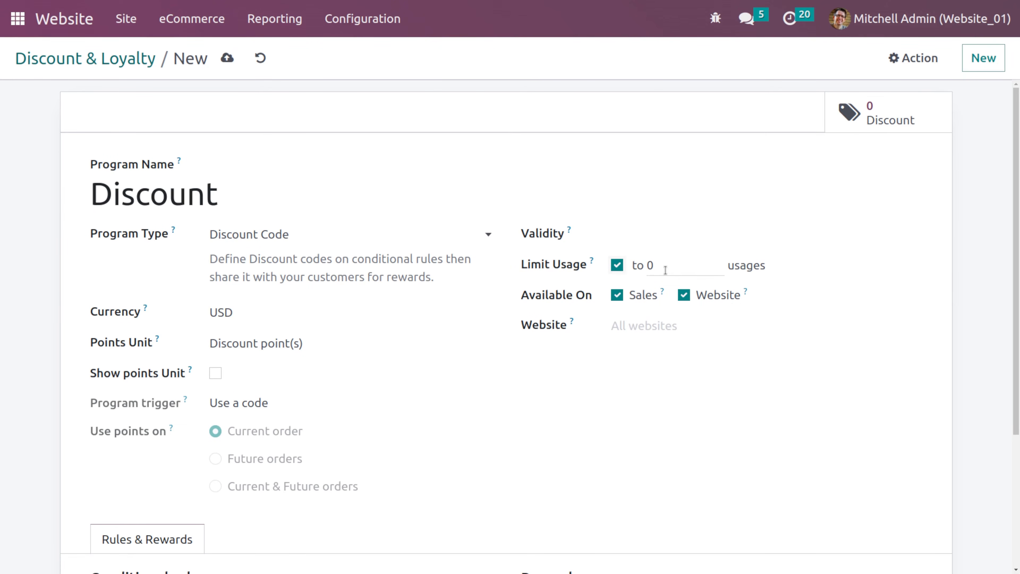
pyautogui.click(617, 265)
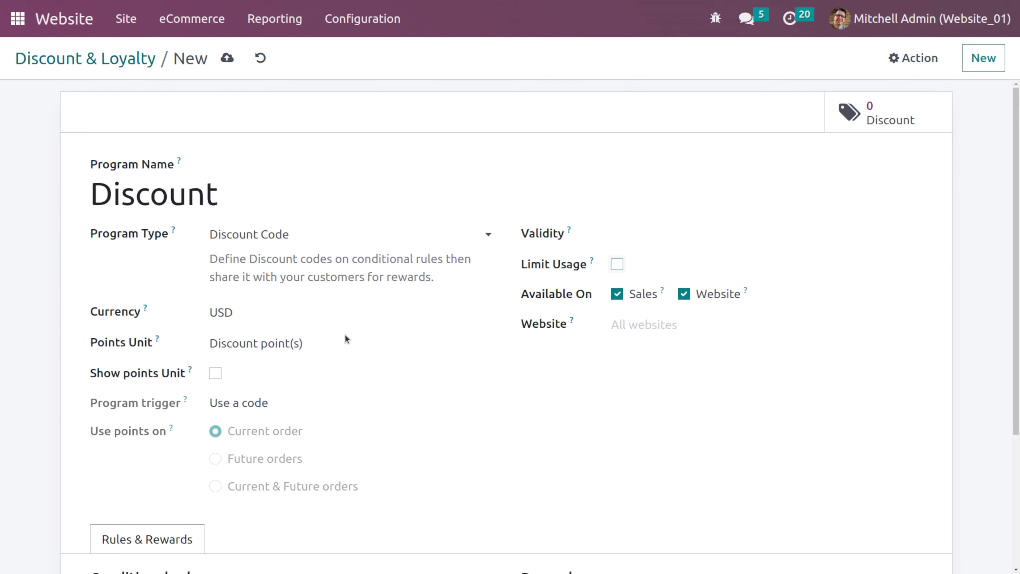
# - Set the conditional rule's discount code to 1234 and save the rule
pyautogui.scroll(-2, 268, 364)
pyautogui.scroll(-2, 268, 362)
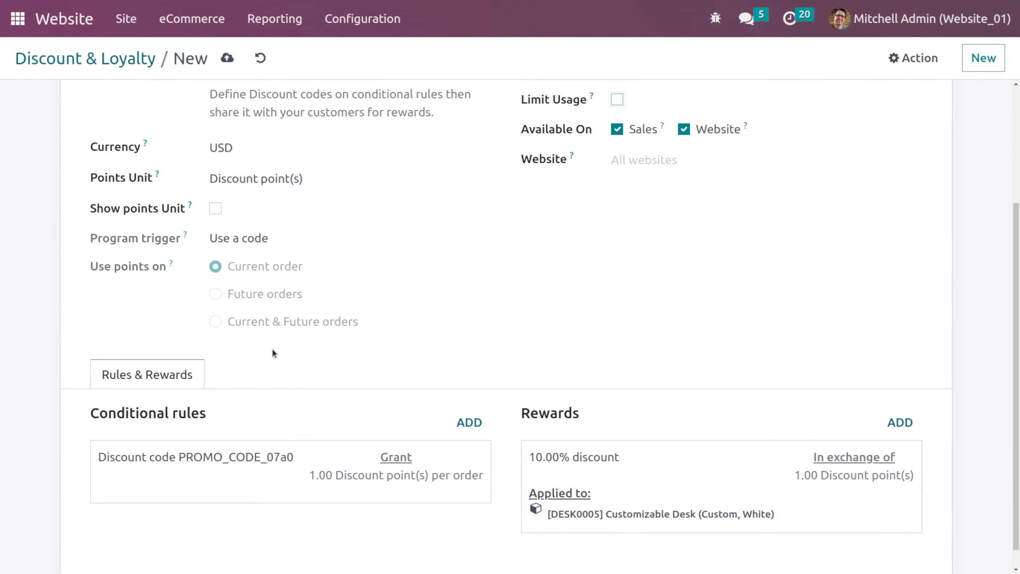
pyautogui.click(447, 466)
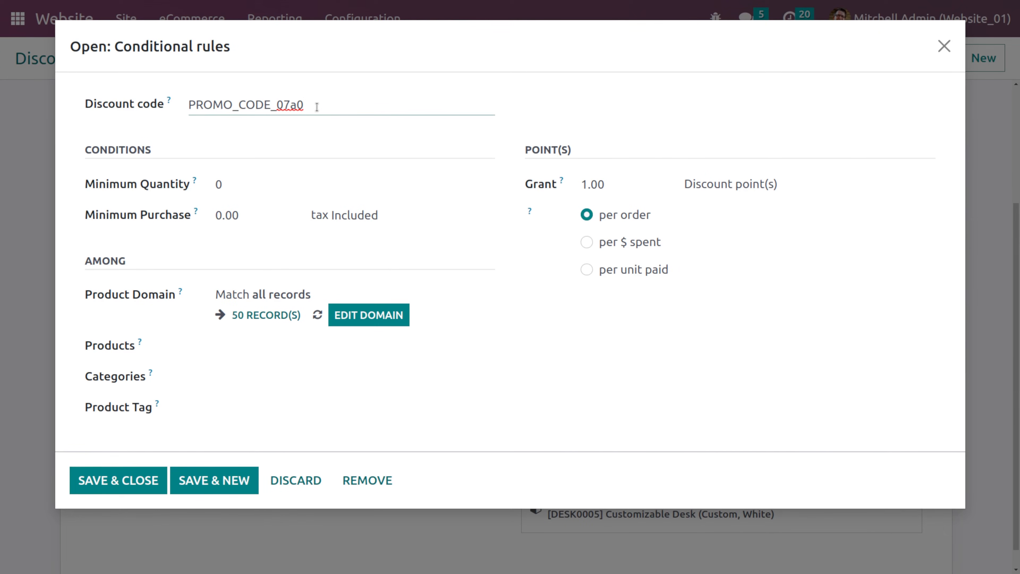
pyautogui.moveTo(306, 105); pyautogui.dragTo(184, 104)
pyautogui.write('1234')
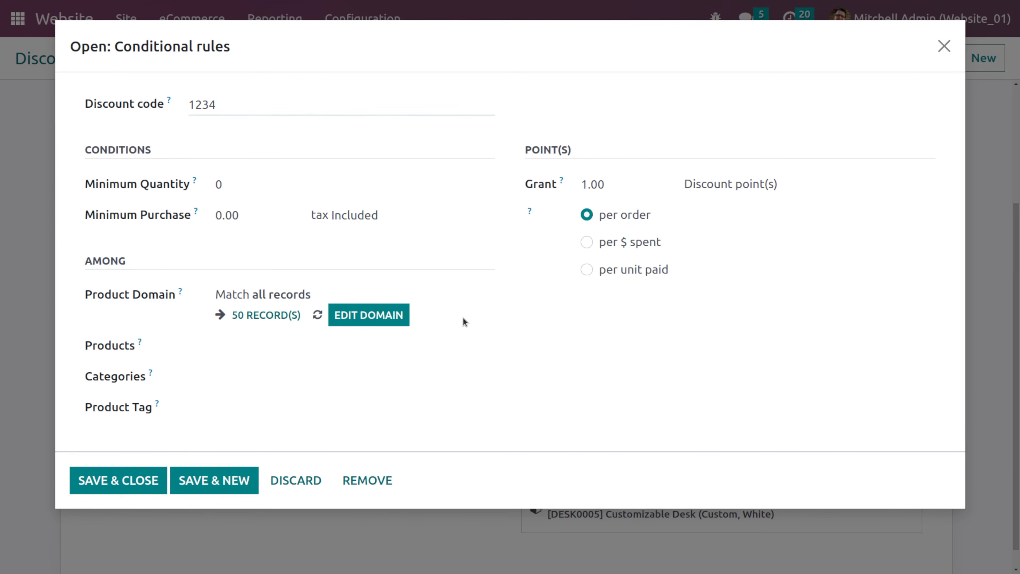
pyautogui.click(119, 488)
# - Remove Customizable Desk from the reward's discounted products and save the reward
pyautogui.click(640, 497)
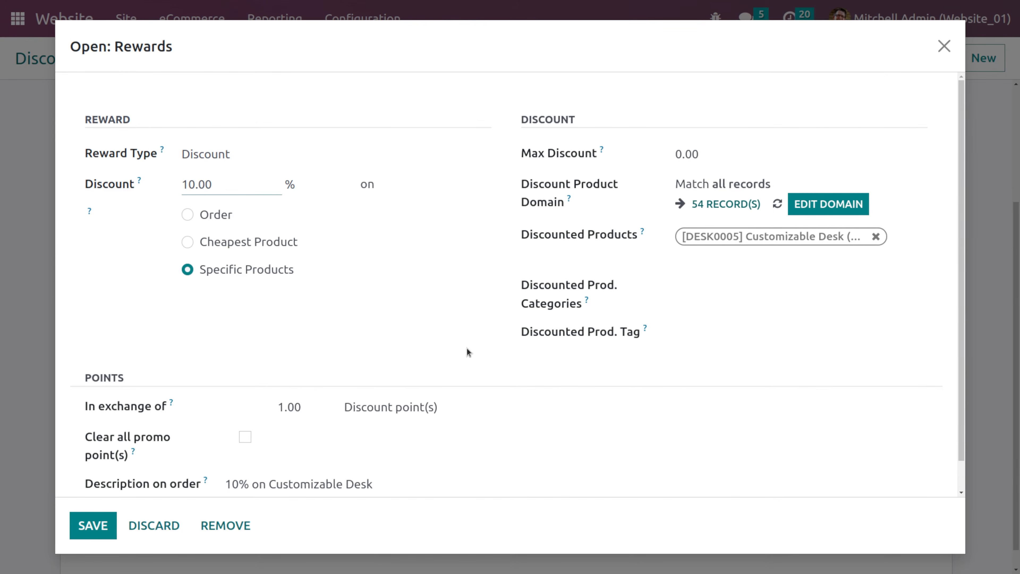
pyautogui.click(248, 150)
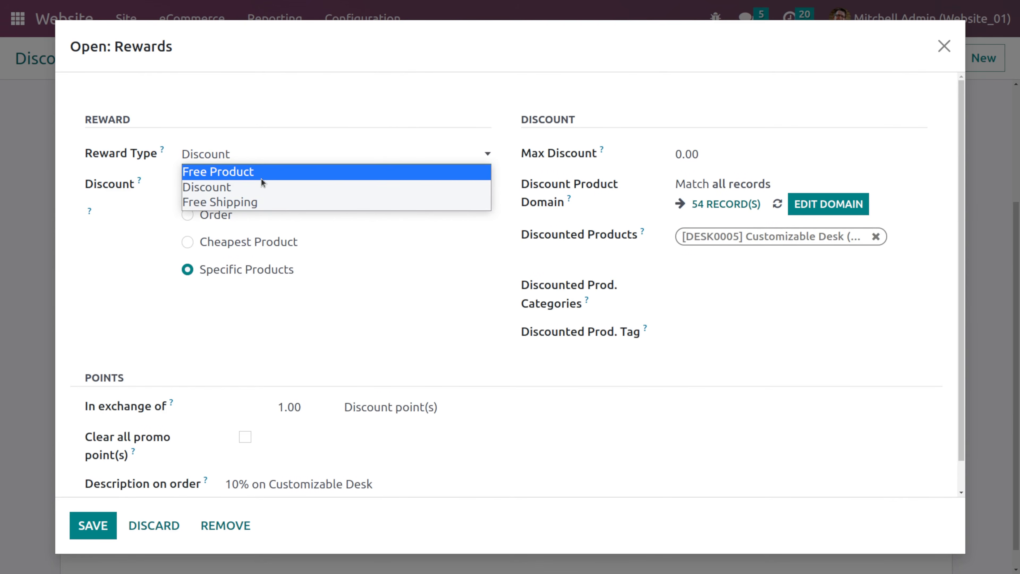
pyautogui.click(364, 275)
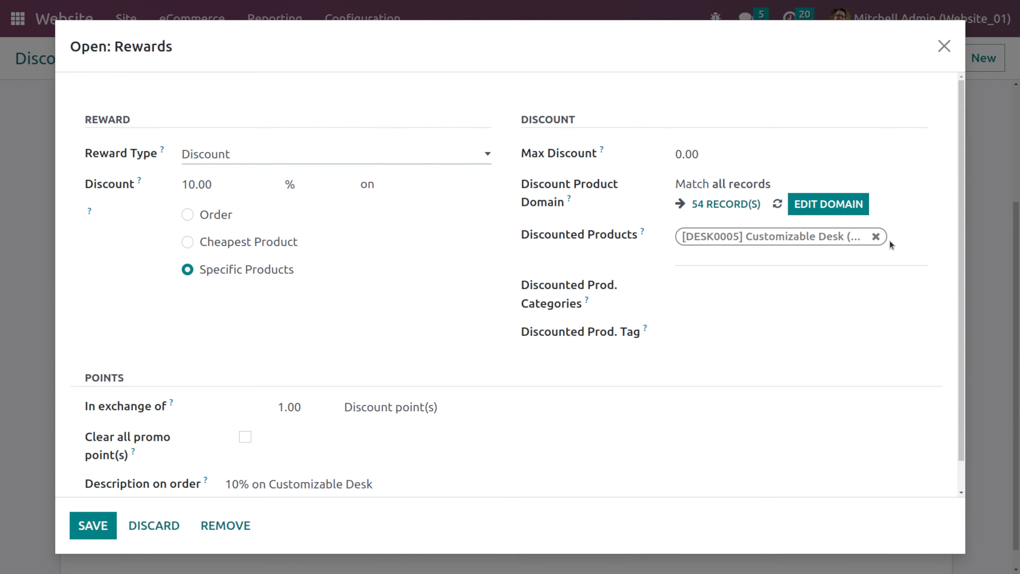
pyautogui.click(876, 236)
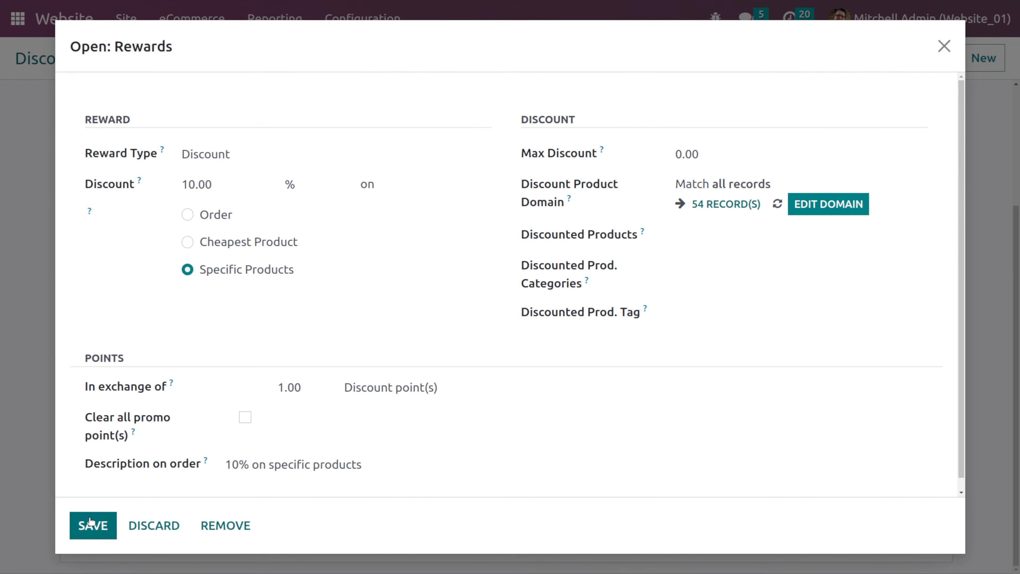
pyautogui.click(101, 530)
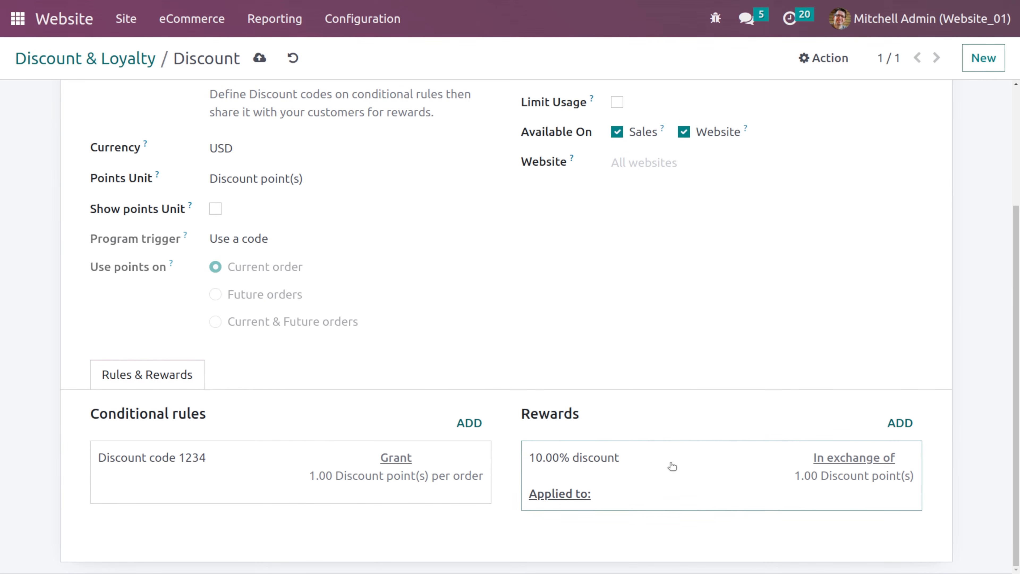
# - Save the Discount loyalty program
pyautogui.click(260, 58)
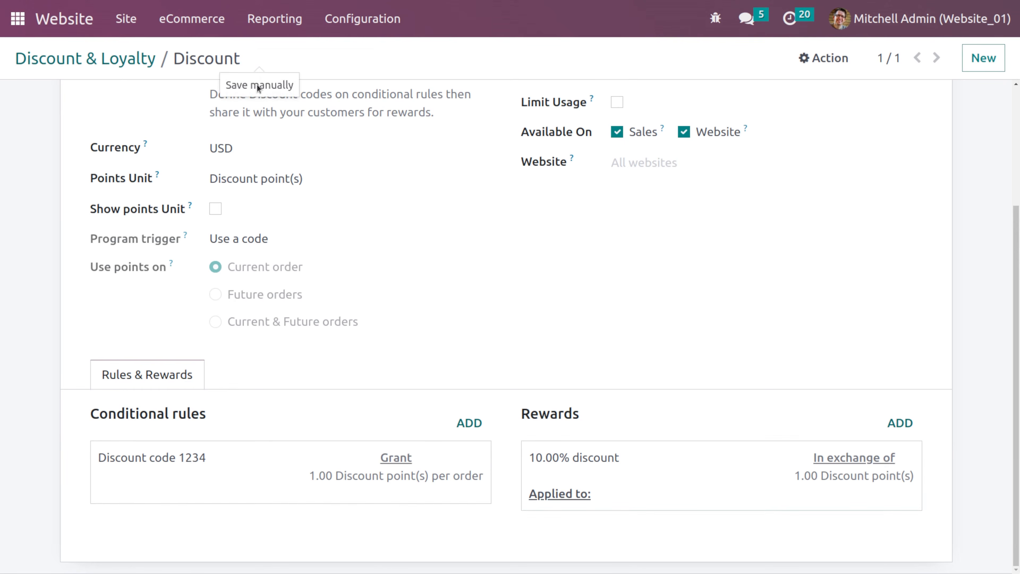
pyautogui.scroll(3, 403, 212)
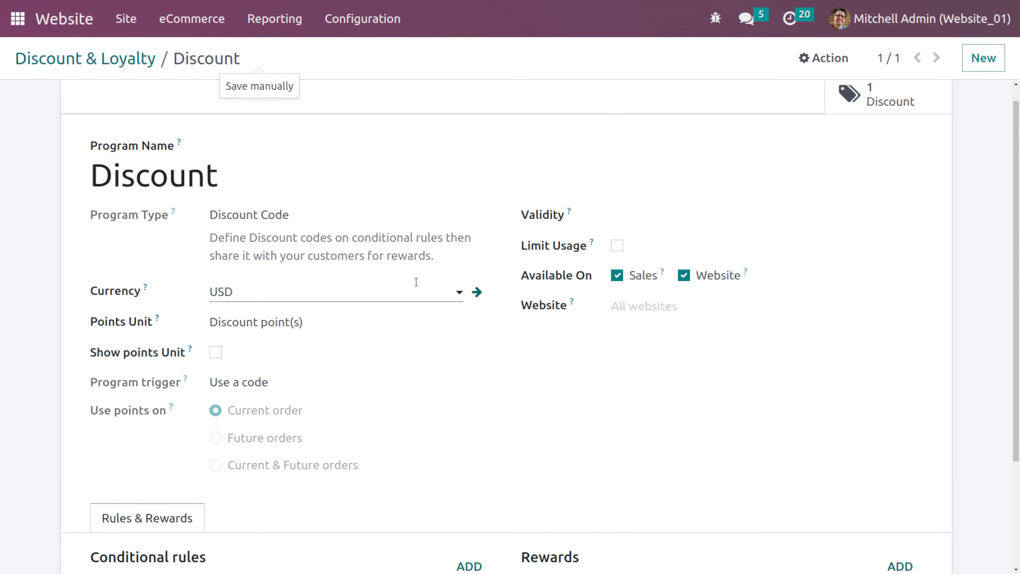
pyautogui.scroll(1, 472, 333)
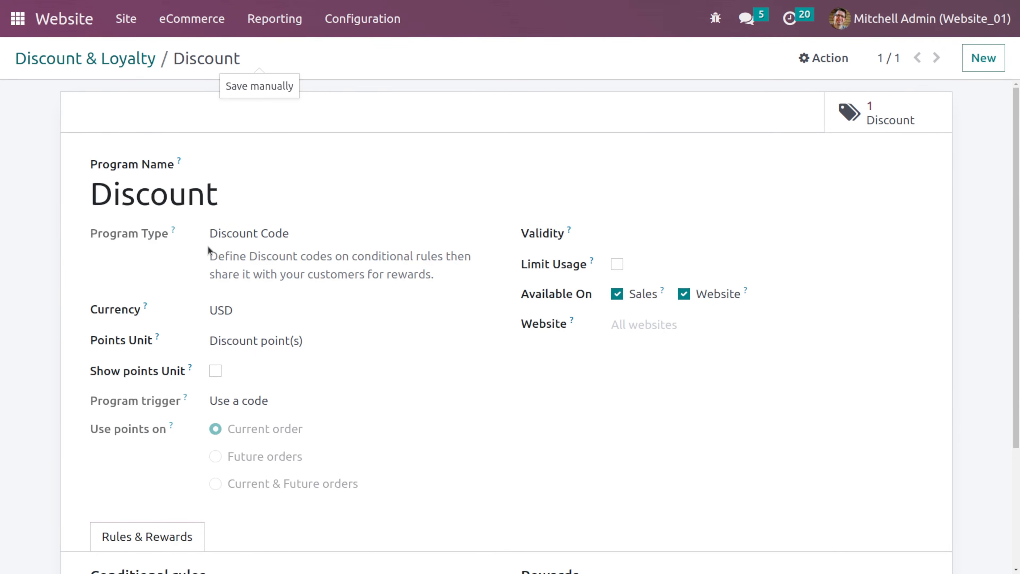
# - Go to the website shop and add the Three-Seat Sofa to the cart
pyautogui.click(64, 58)
pyautogui.click(65, 32)
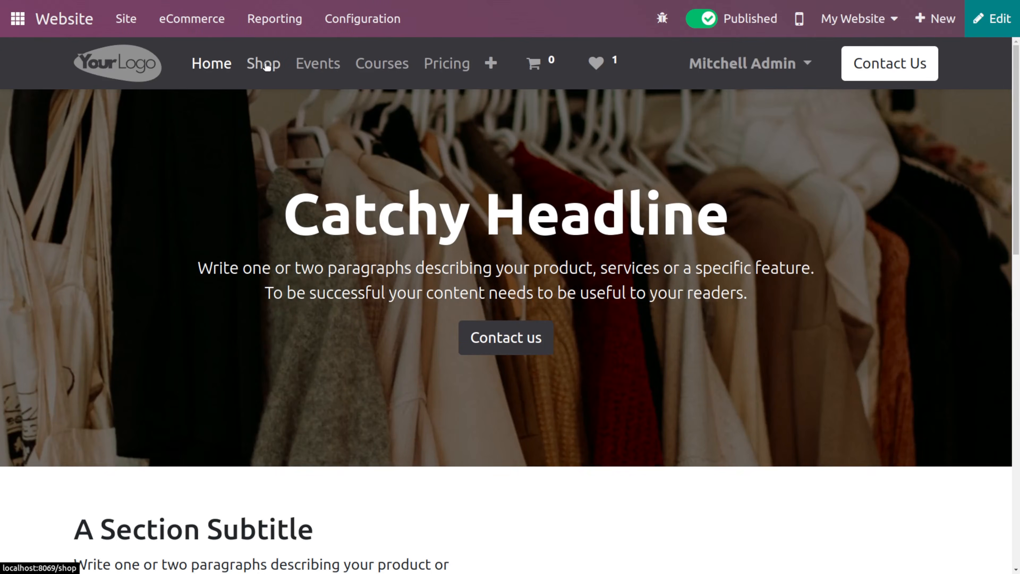
pyautogui.click(265, 64)
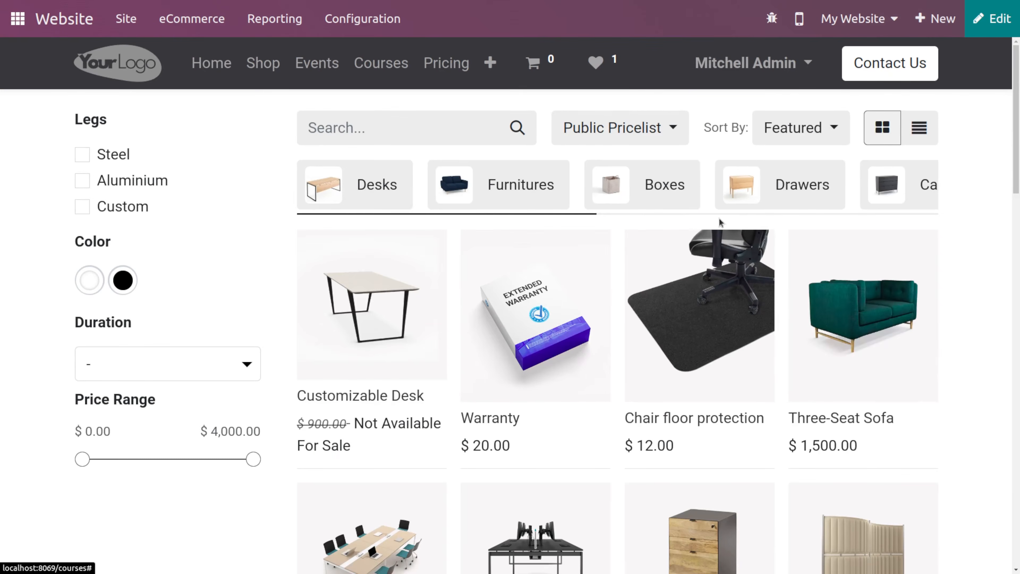
pyautogui.click(841, 342)
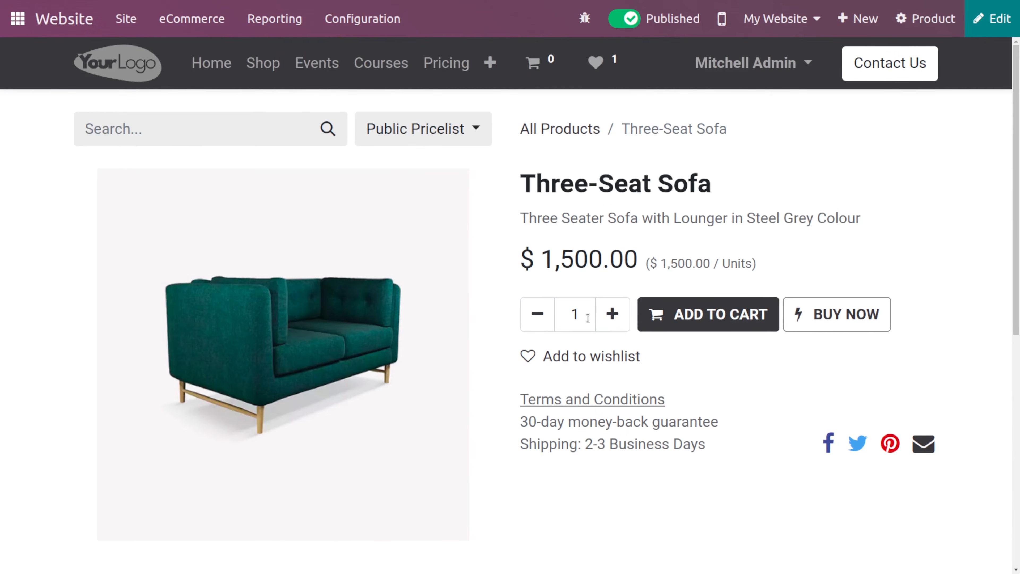
pyautogui.click(677, 317)
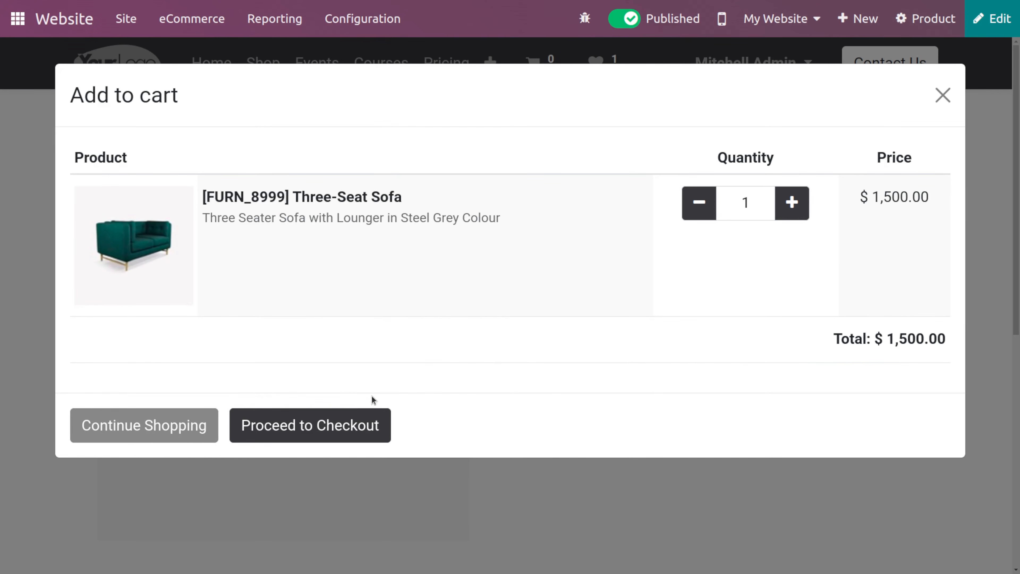
# - Proceed to checkout and apply the discount code 1234 to the order
pyautogui.click(339, 422)
pyautogui.scroll(-3, 653, 455)
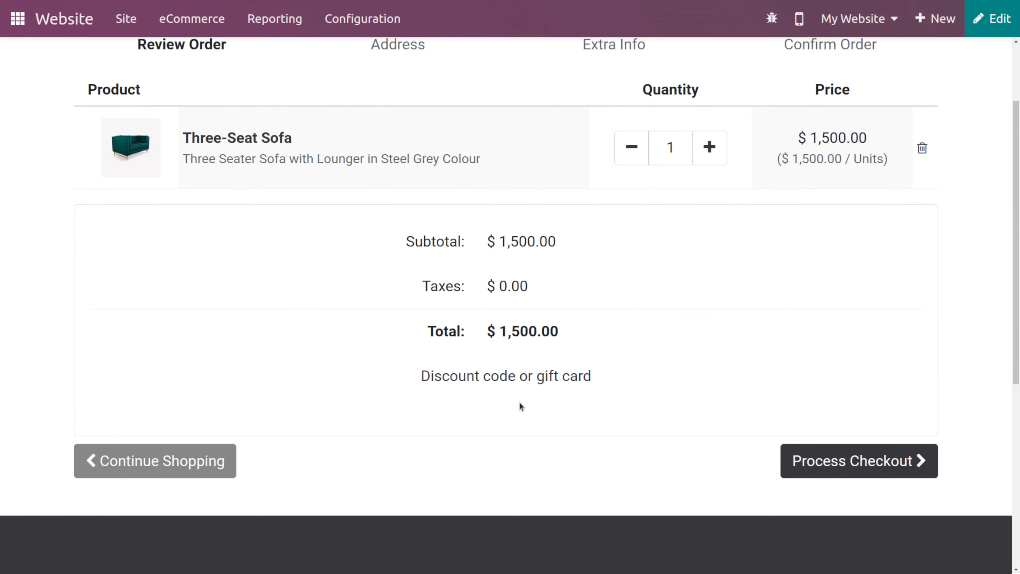
pyautogui.click(550, 381)
pyautogui.click(395, 389)
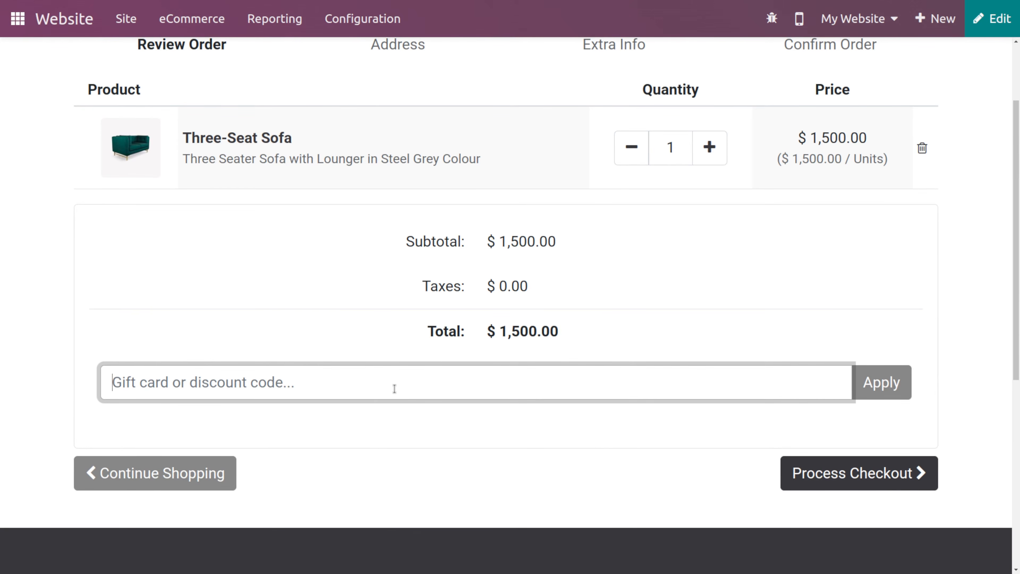
pyautogui.write('1234')
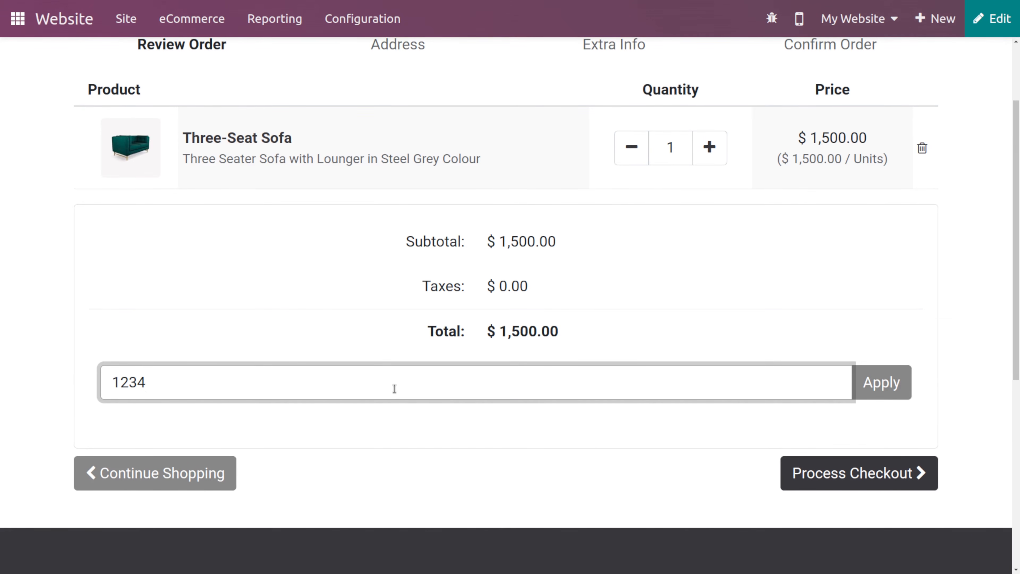
pyautogui.click(864, 369)
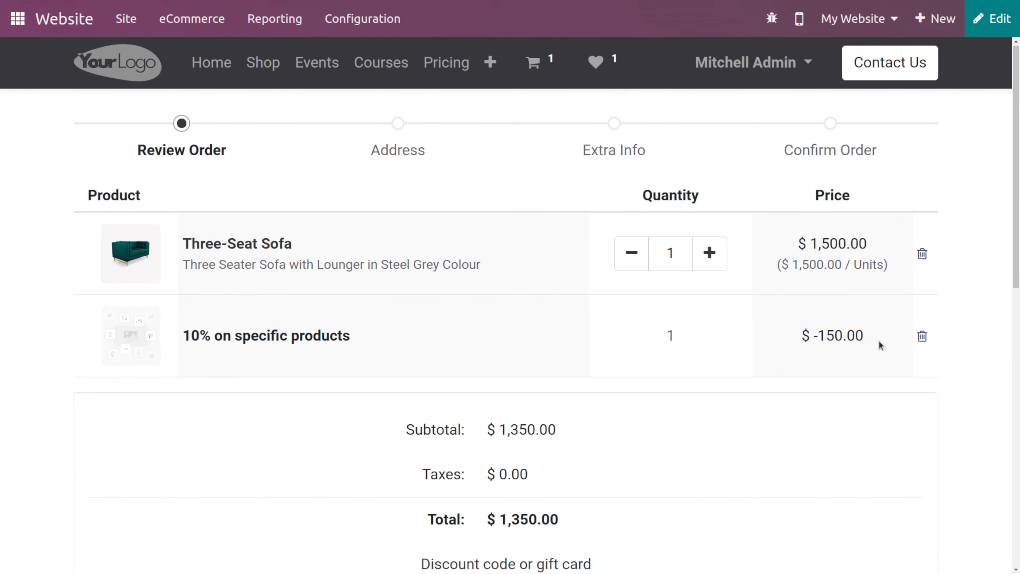
# - Continue through the checkout steps and pay for the order with the Demo provider
pyautogui.scroll(-10, 879, 340)
pyautogui.scroll(3, 843, 269)
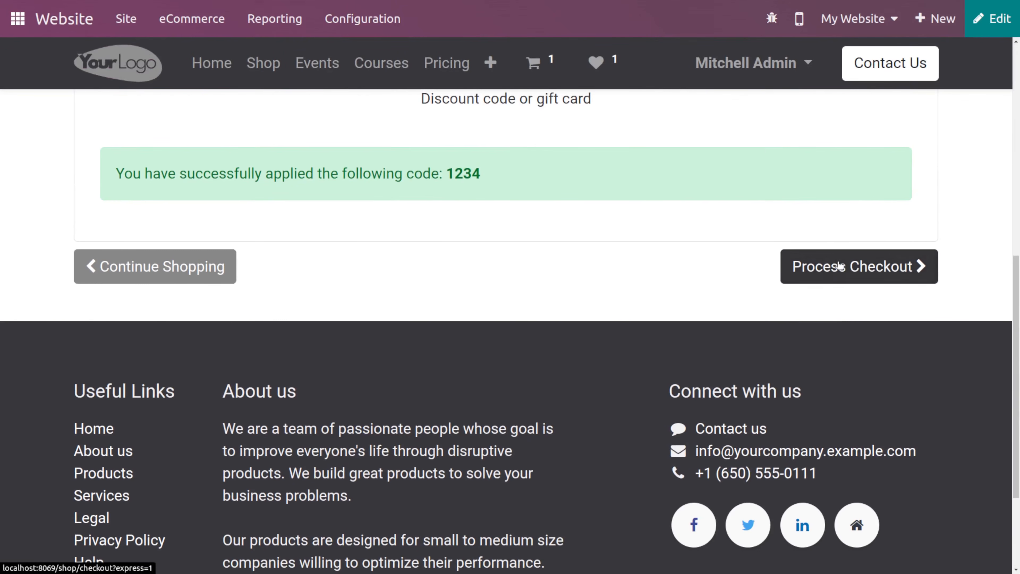
pyautogui.click(840, 266)
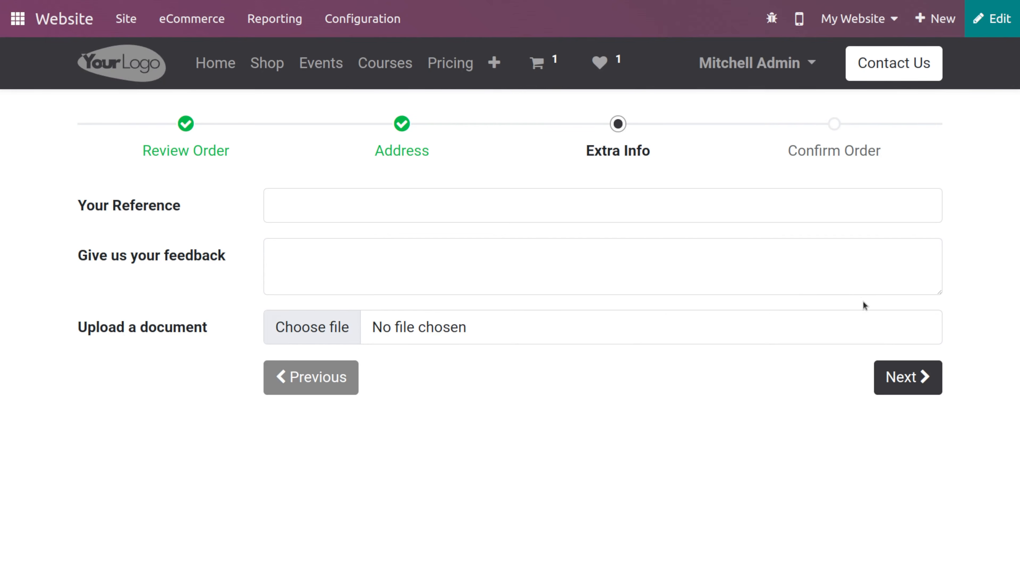
pyautogui.click(912, 380)
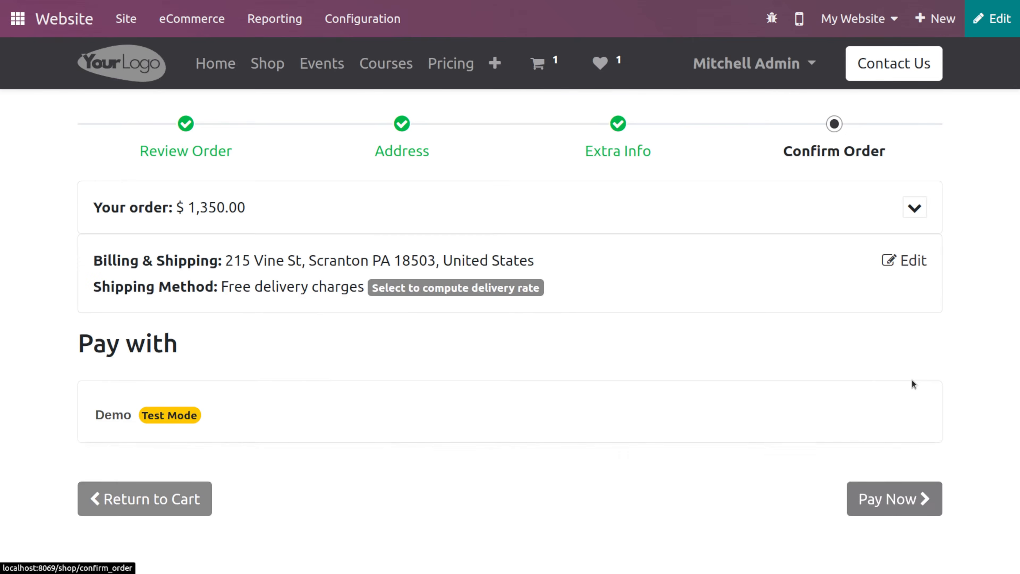
pyautogui.scroll(-2, 883, 474)
pyautogui.click(884, 564)
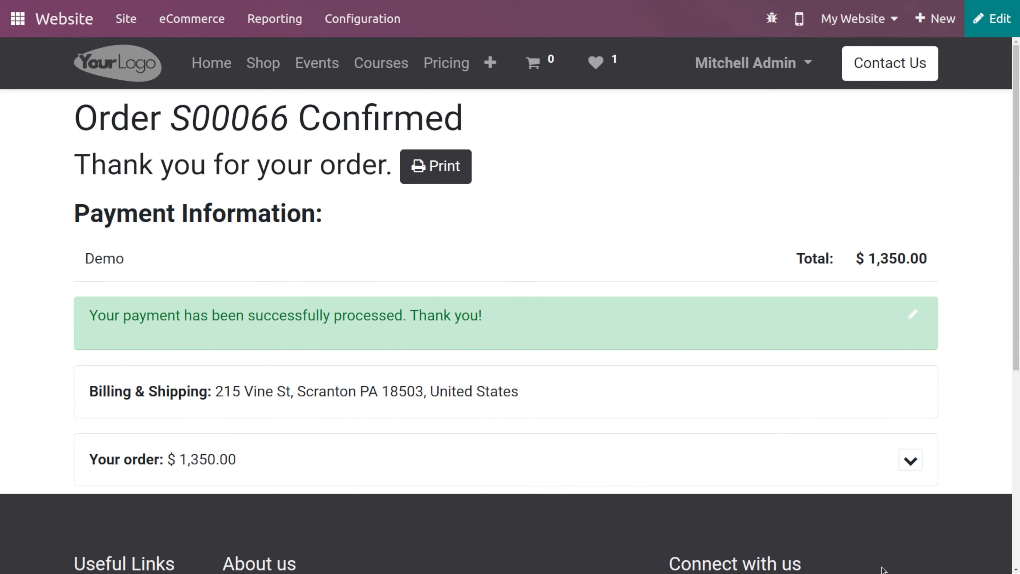
# - Enable the Product Comparison Tool in the website settings and save
pyautogui.click(356, 32)
pyautogui.click(366, 54)
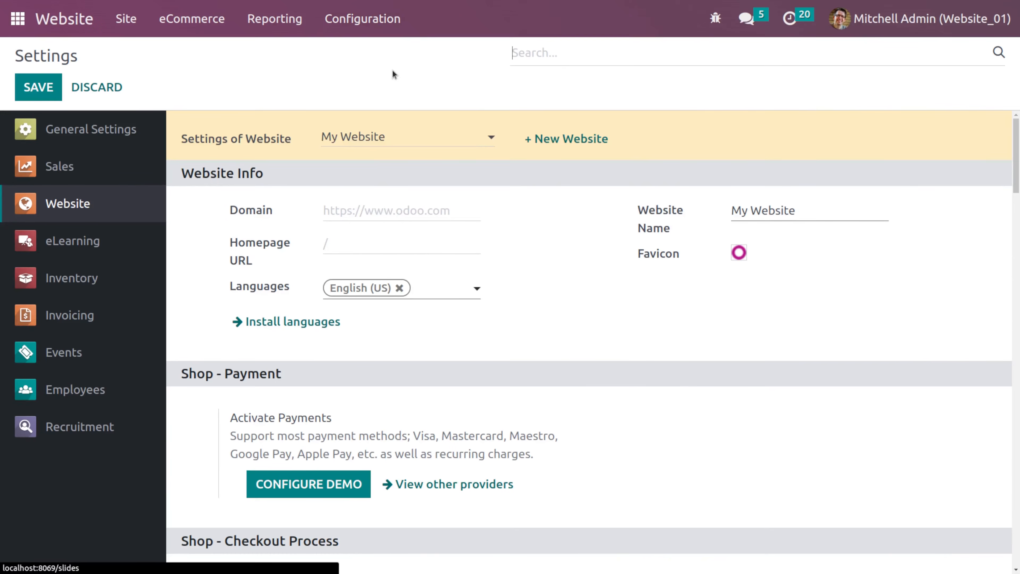
pyautogui.scroll(-10, 682, 389)
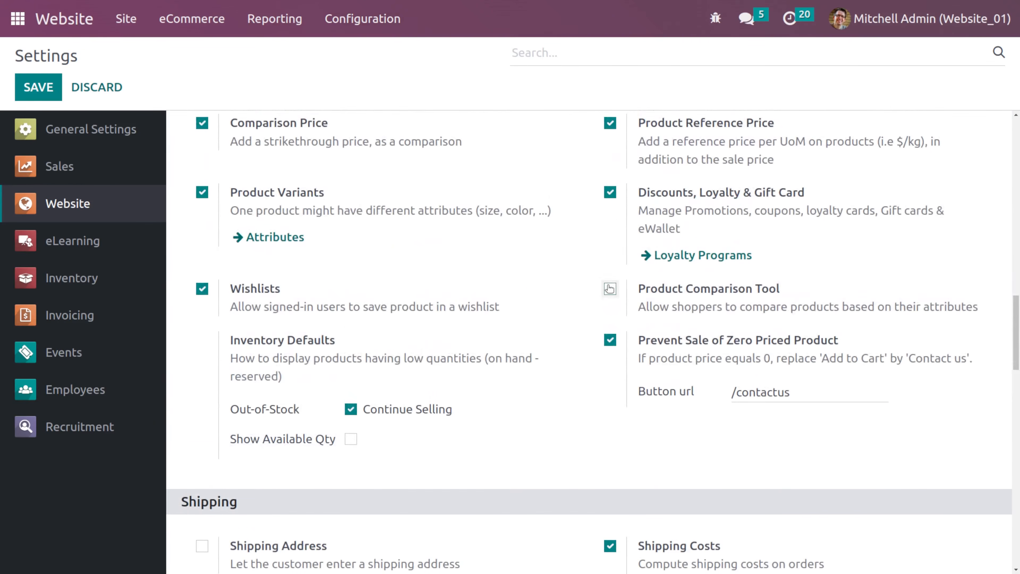
pyautogui.click(609, 288)
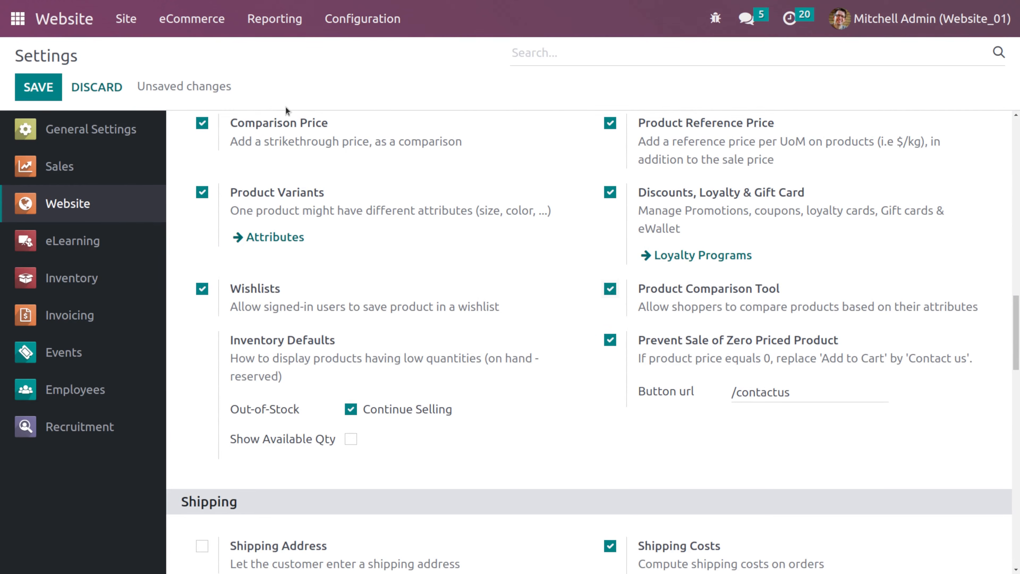
pyautogui.click(42, 85)
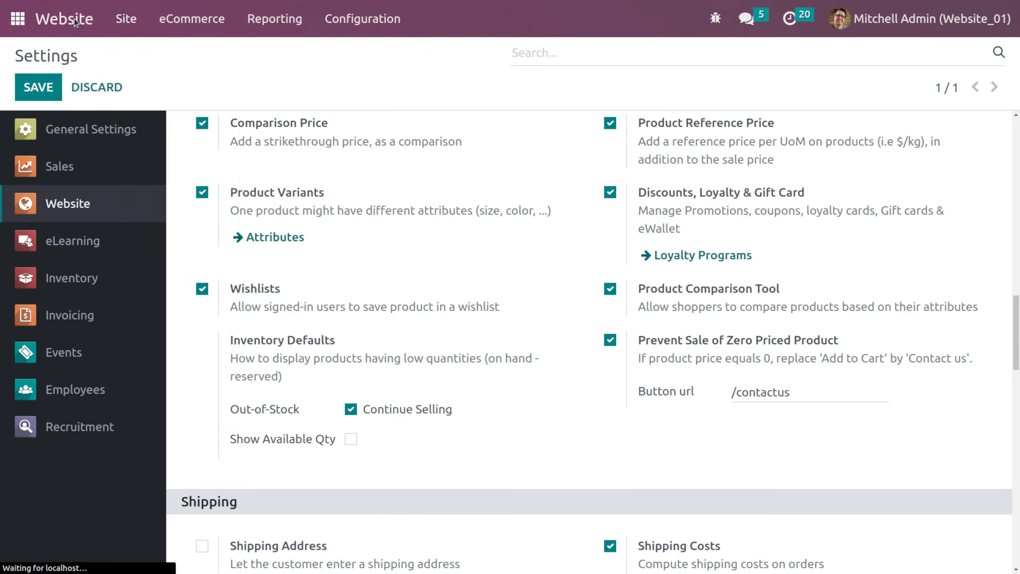
# - Open the shop and compare the Customizable Desk and Conference Chair side by side
pyautogui.click(75, 20)
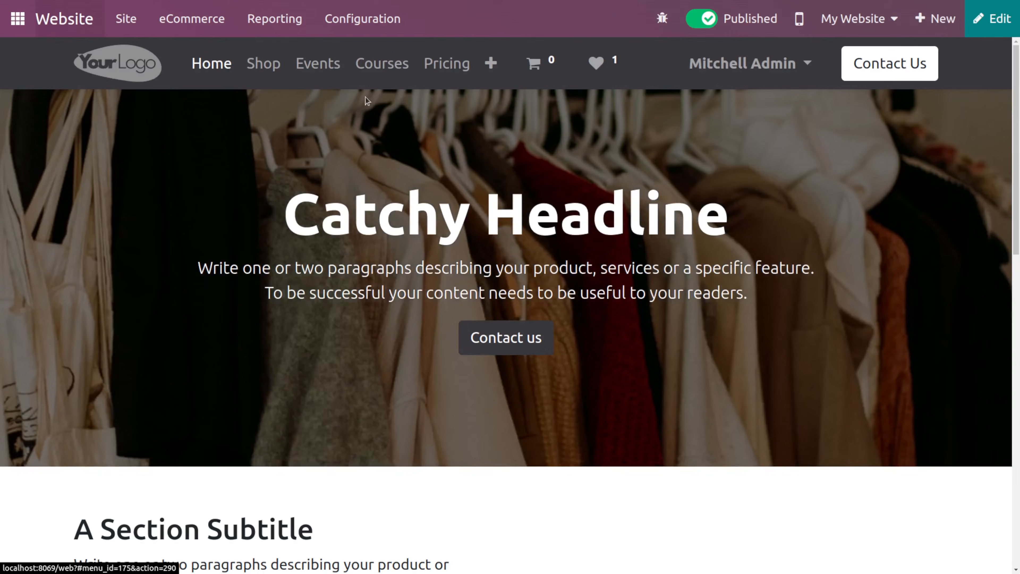
pyautogui.click(262, 65)
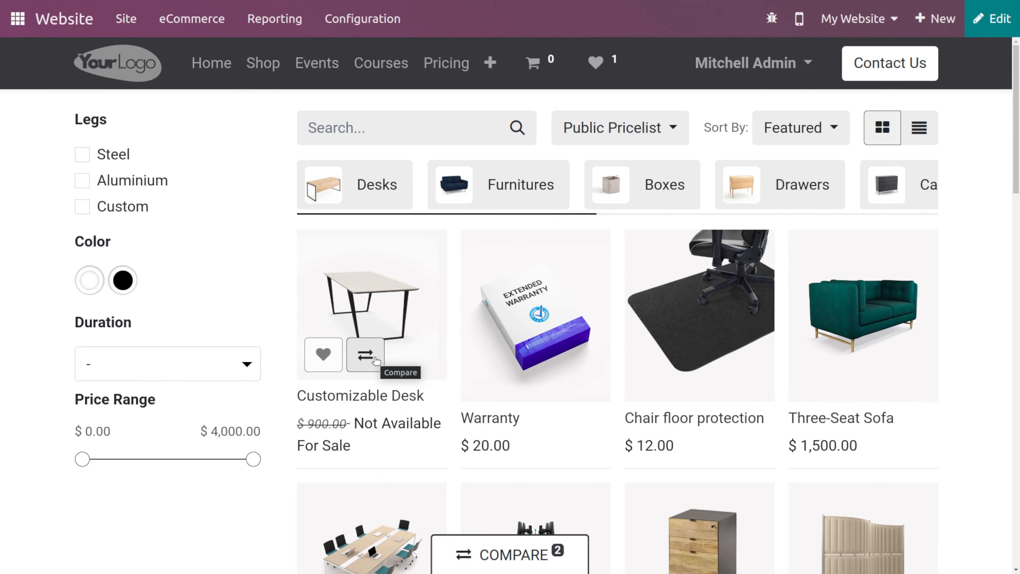
pyautogui.scroll(-5, 481, 521)
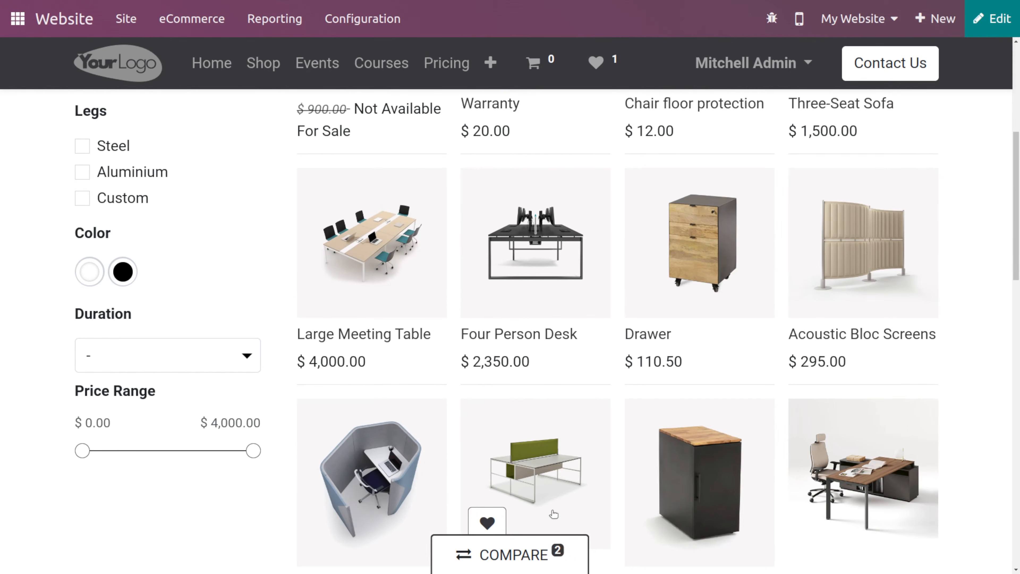
pyautogui.click(514, 562)
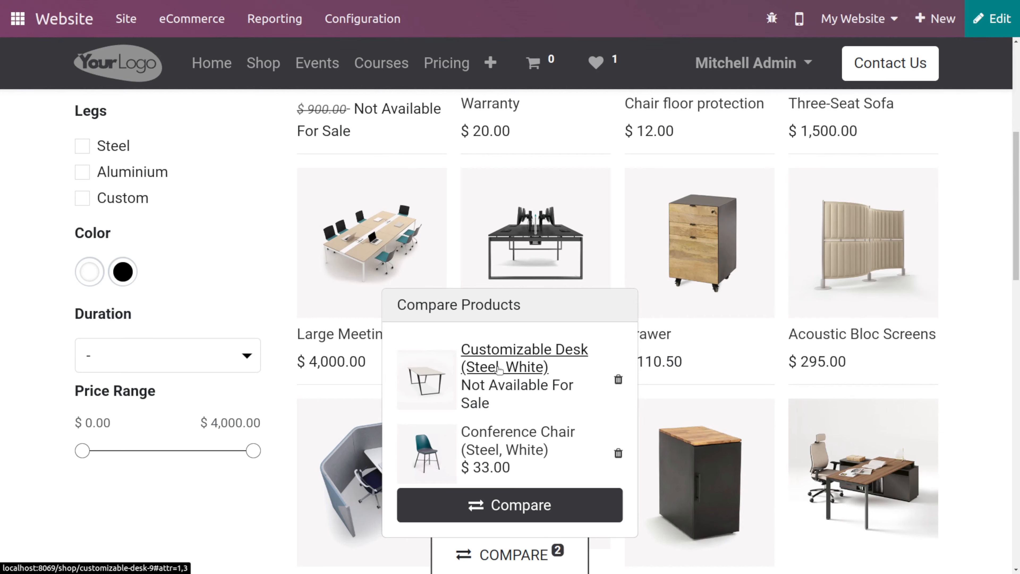
pyautogui.click(480, 512)
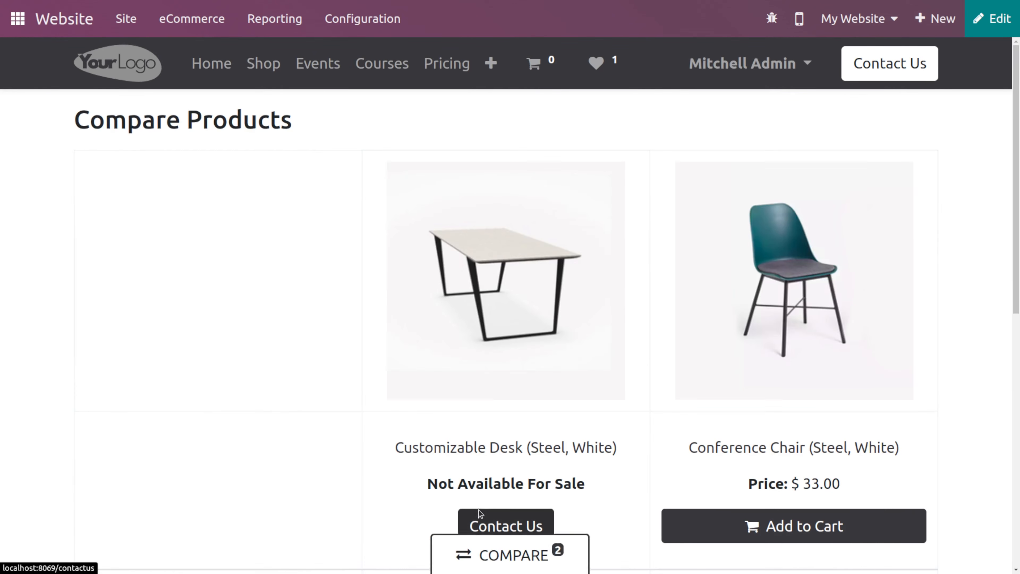
pyautogui.scroll(-8, 480, 513)
pyautogui.scroll(4, 479, 509)
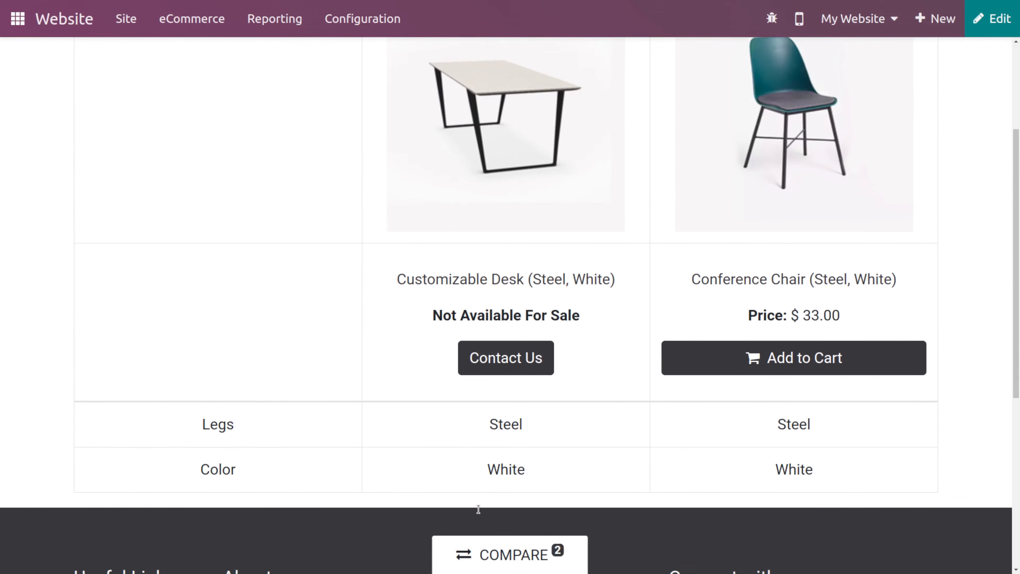
pyautogui.scroll(-1, 478, 510)
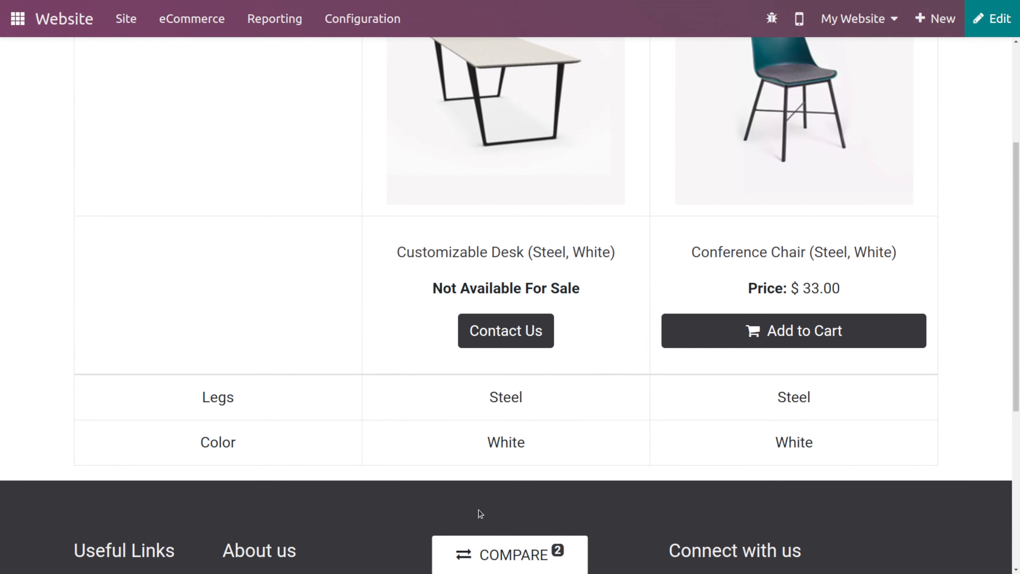
pyautogui.scroll(6, 481, 513)
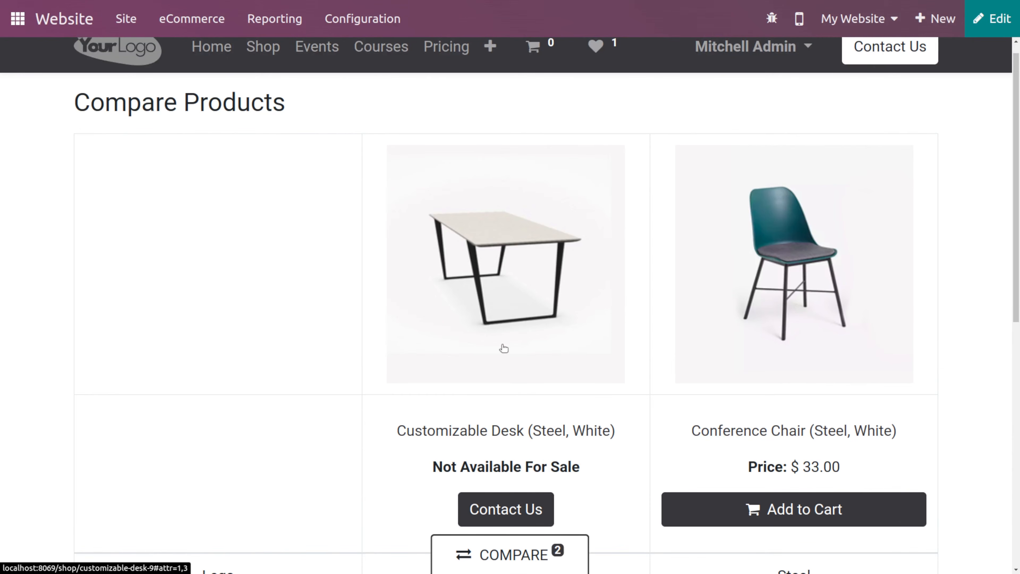
# - Enable the Shipping Address option in the website settings and save
pyautogui.click(369, 26)
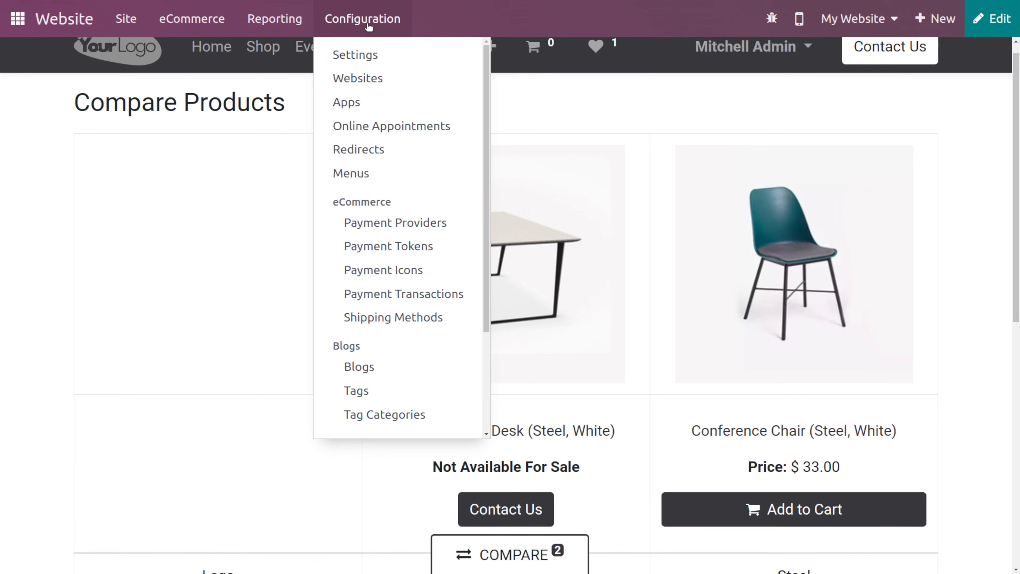
pyautogui.click(376, 46)
pyautogui.scroll(-3, 412, 319)
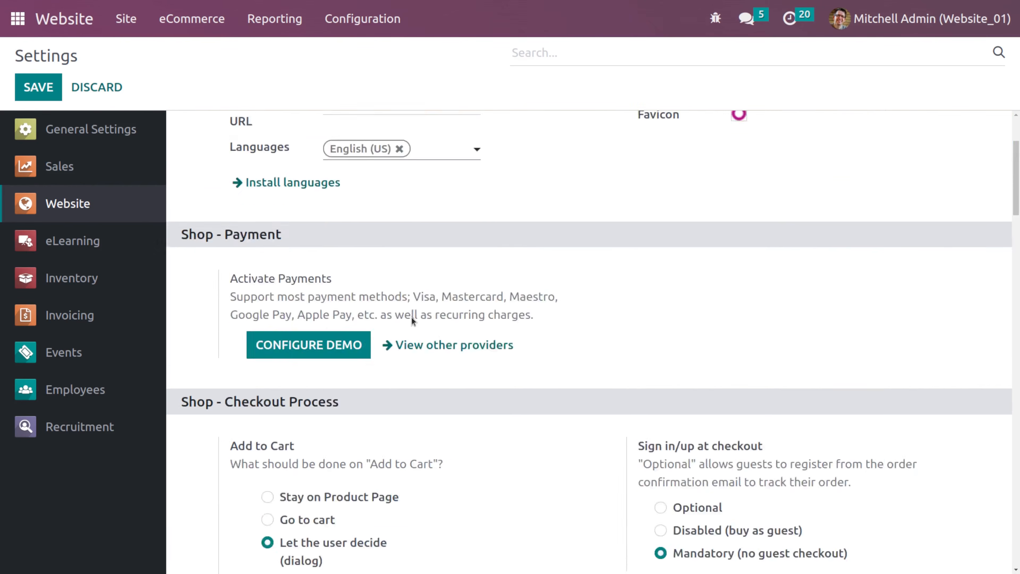
pyautogui.scroll(-10, 412, 319)
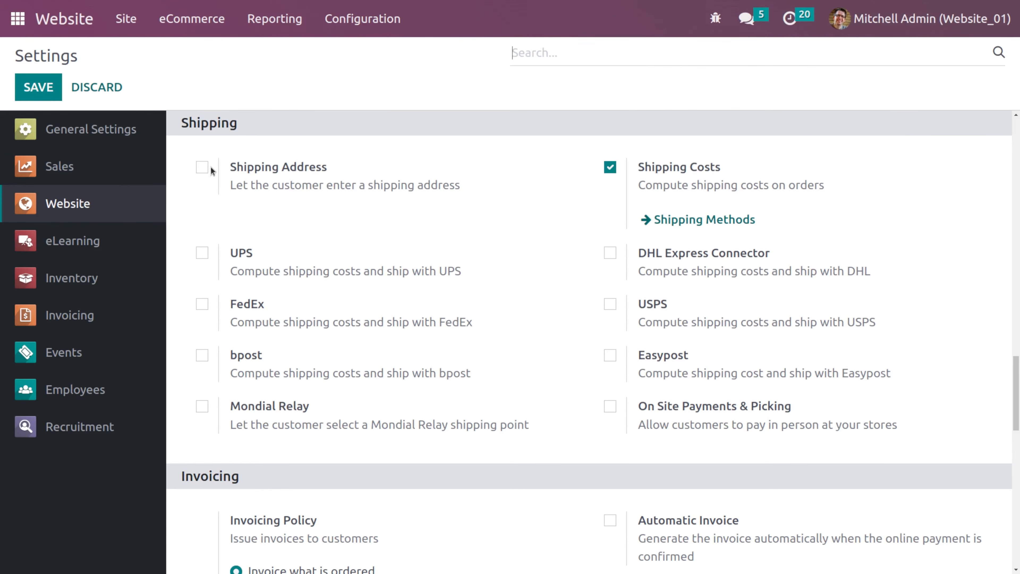
pyautogui.click(202, 169)
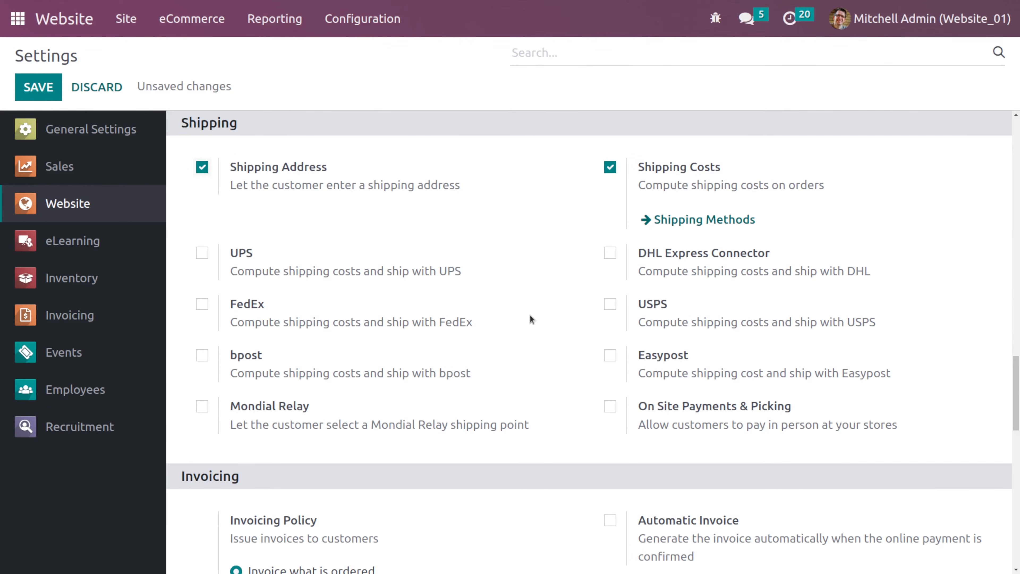
pyautogui.click(39, 93)
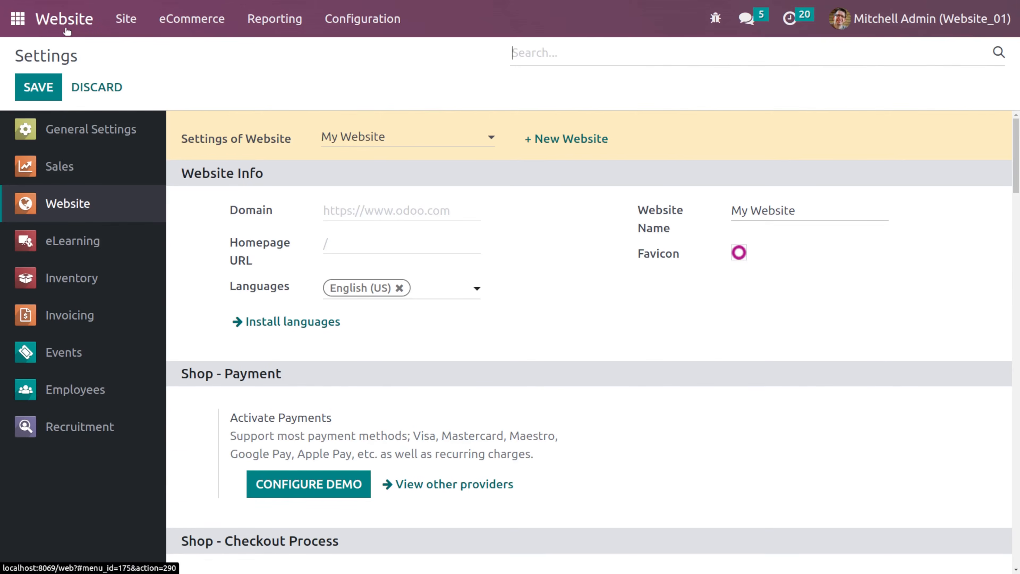
# - Return to the website shop and open the Three-Seat Sofa product page
pyautogui.click(66, 29)
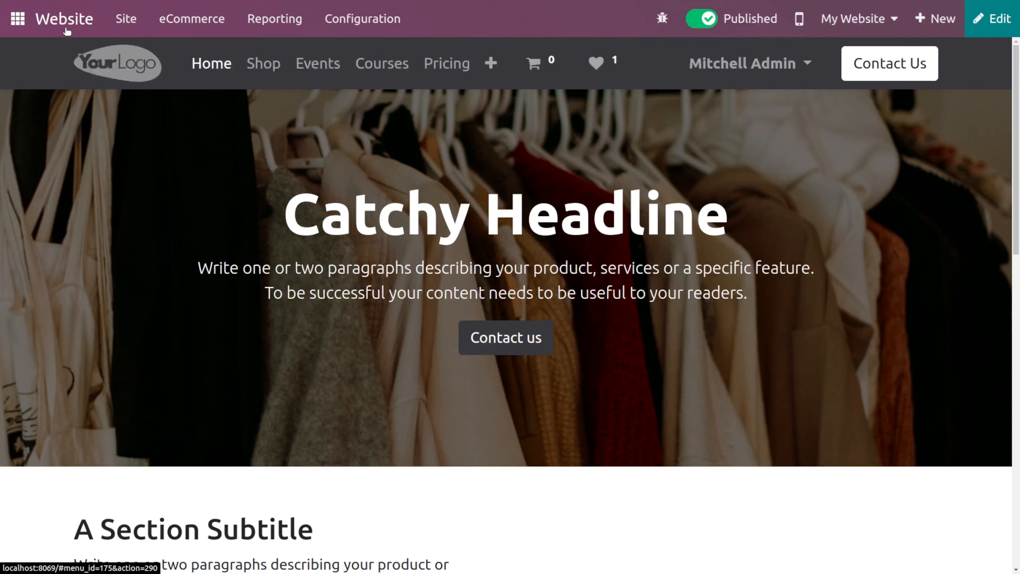
pyautogui.click(252, 68)
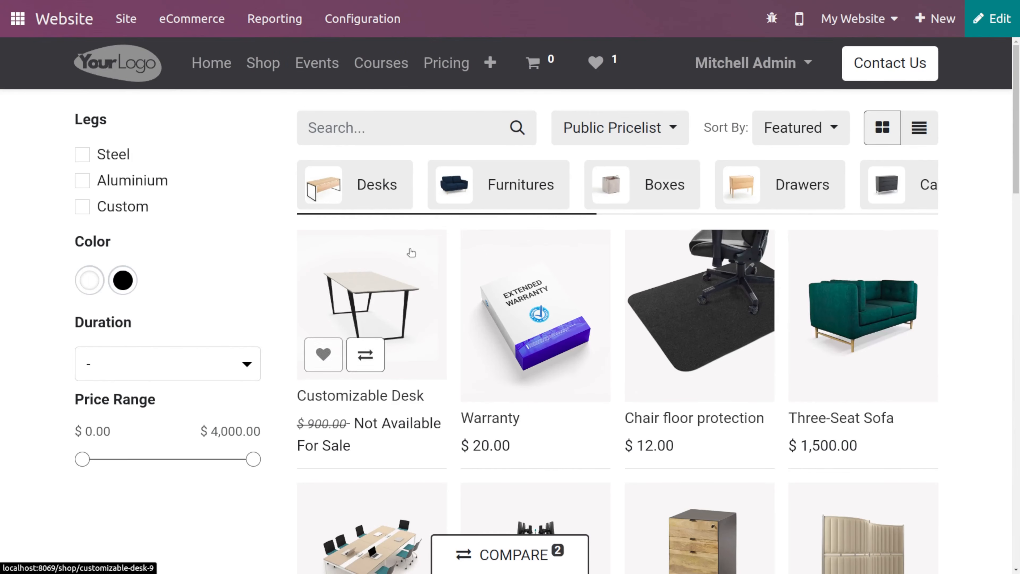
pyautogui.click(864, 318)
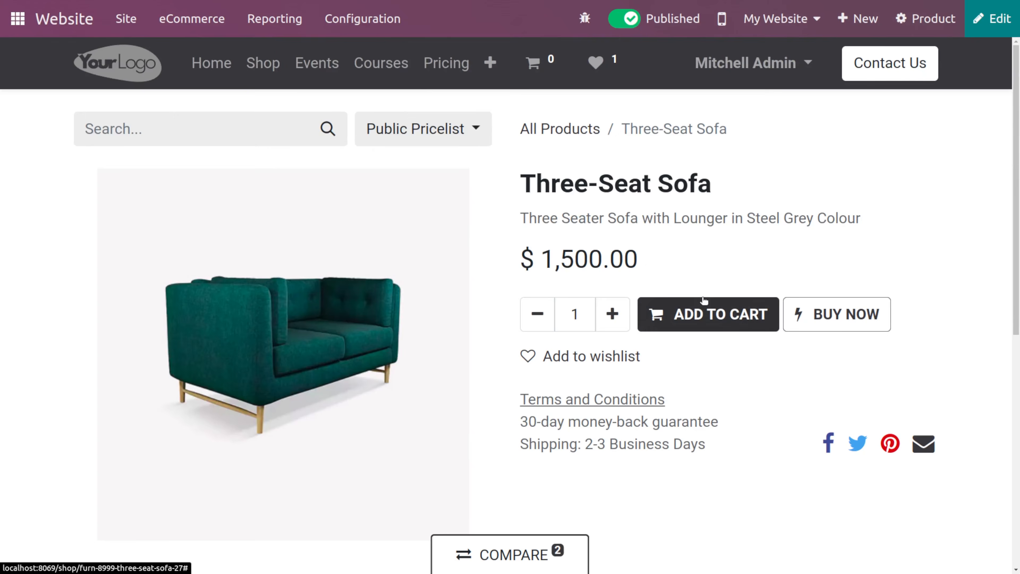
# - Add the Three-Seat Sofa to the cart and proceed through checkout to the order confirmation stage
pyautogui.click(705, 307)
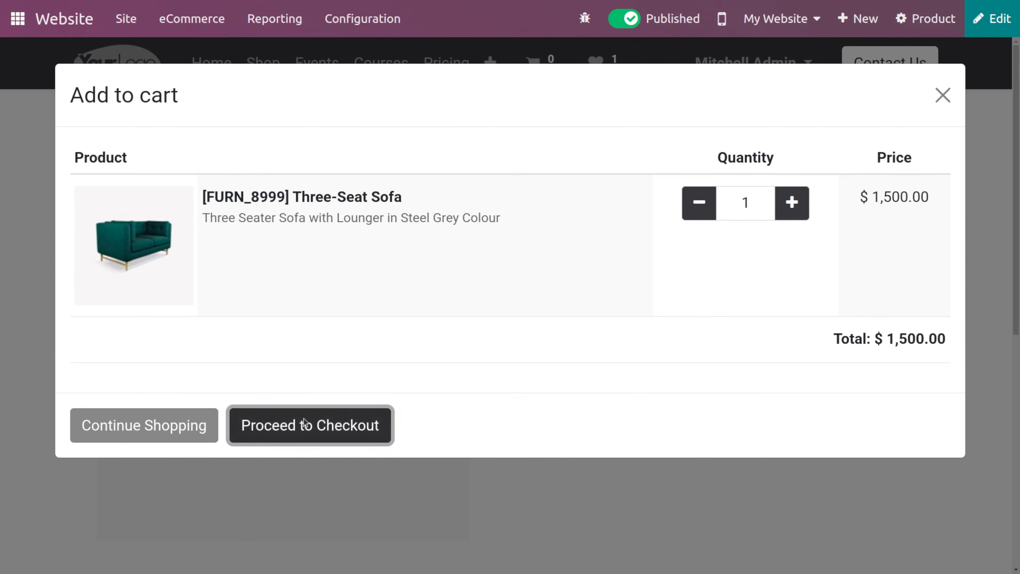
pyautogui.click(306, 423)
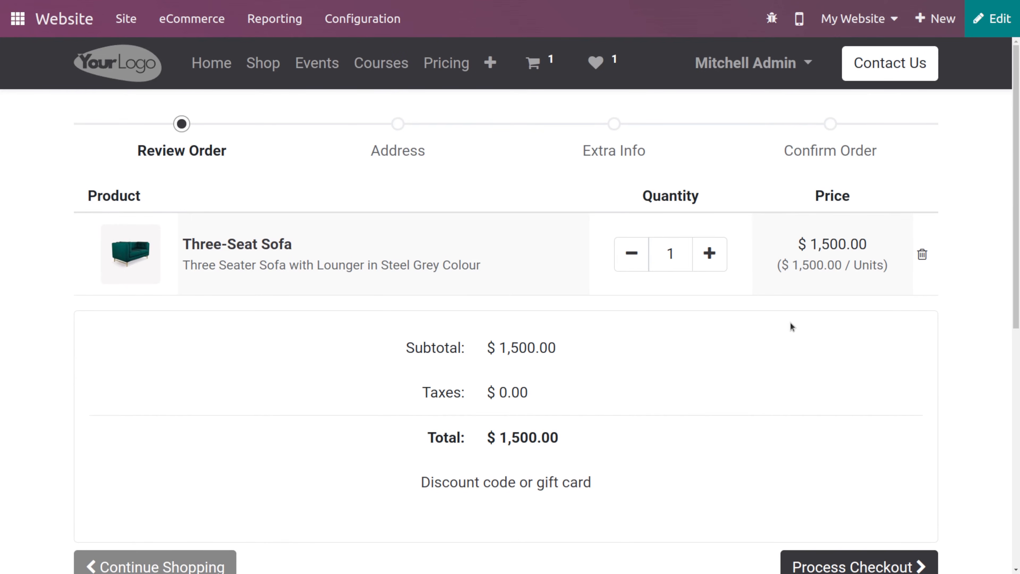
pyautogui.click(844, 563)
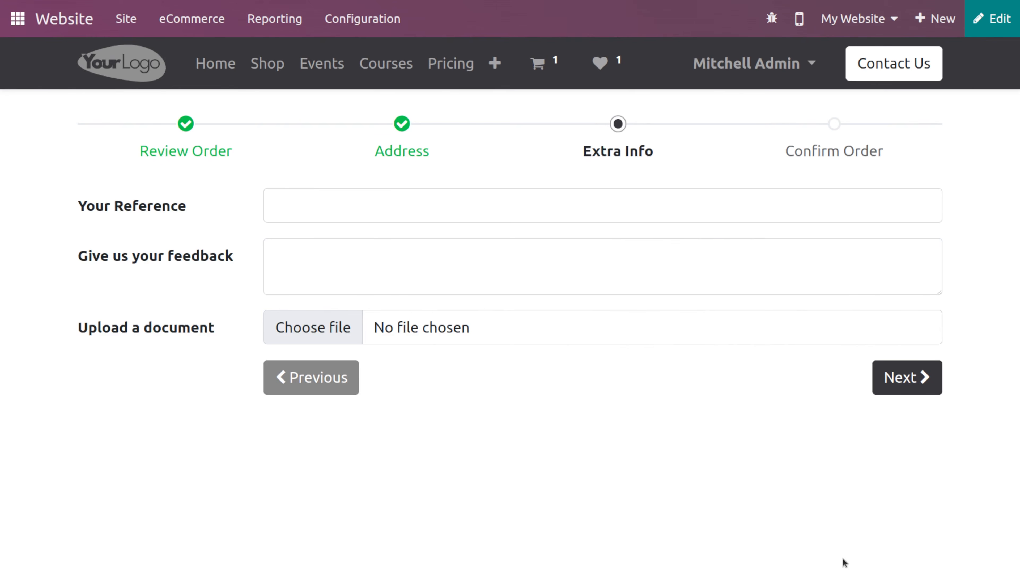
pyautogui.click(916, 379)
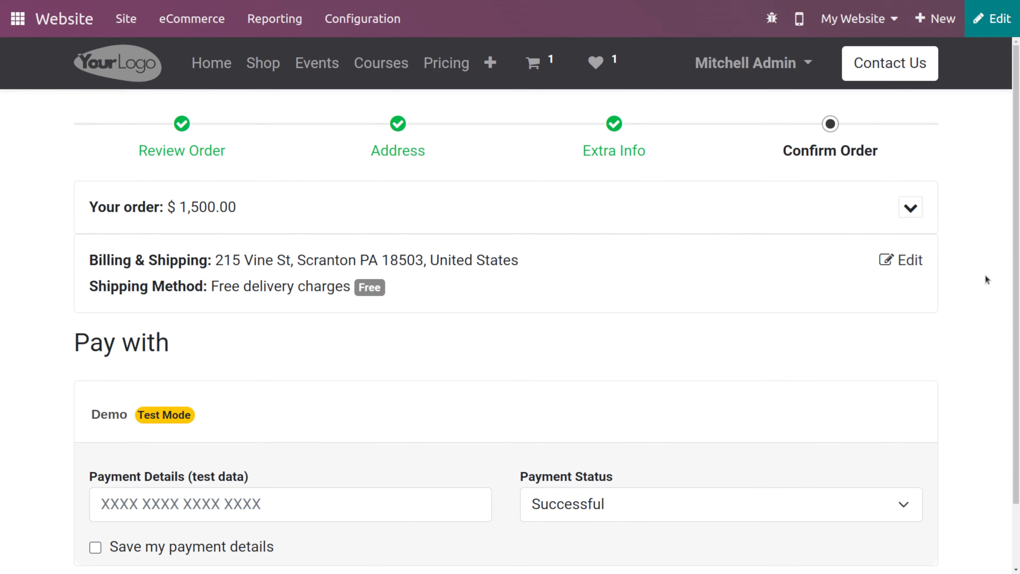
# - Edit the order's address and open the form for adding a new shipping address
pyautogui.click(905, 261)
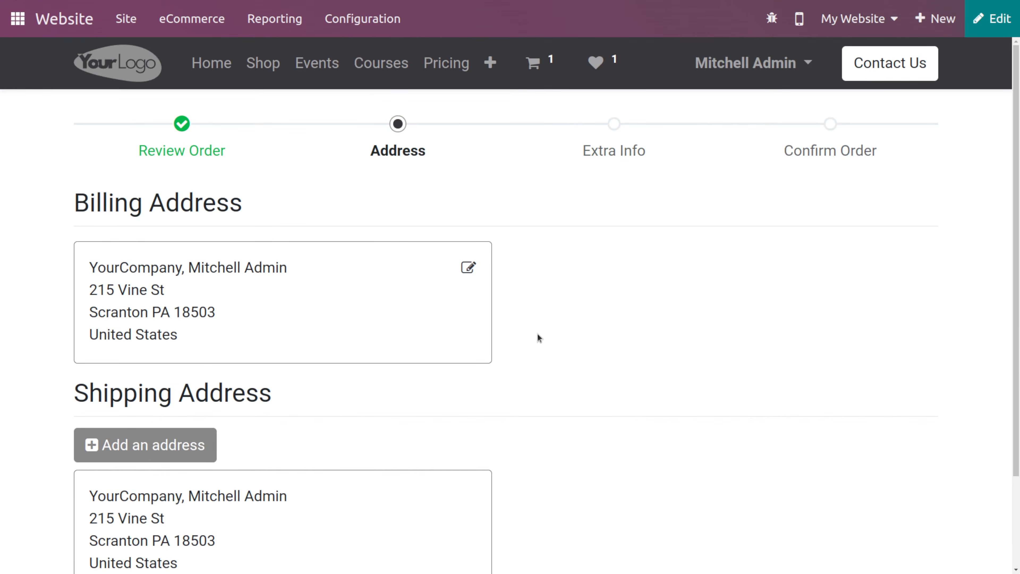
pyautogui.scroll(-3, 272, 404)
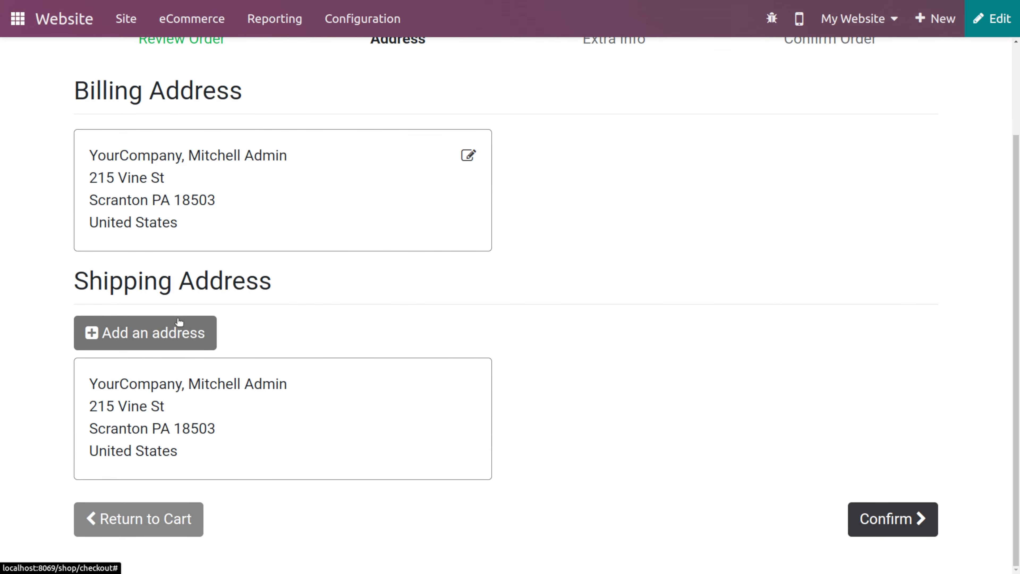
pyautogui.click(120, 324)
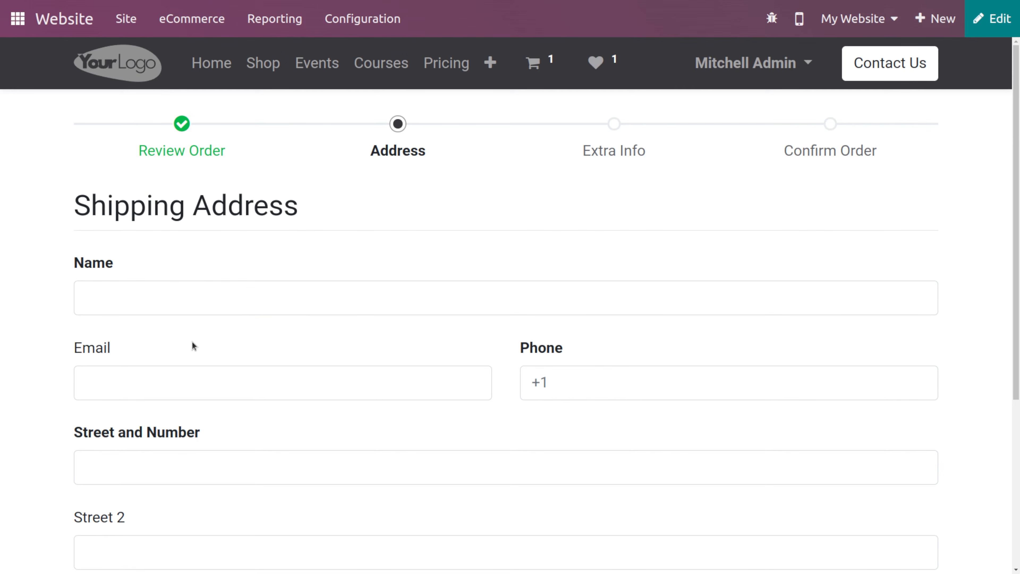
# - Enable On Site Payments & Picking in the website settings and save
pyautogui.click(360, 27)
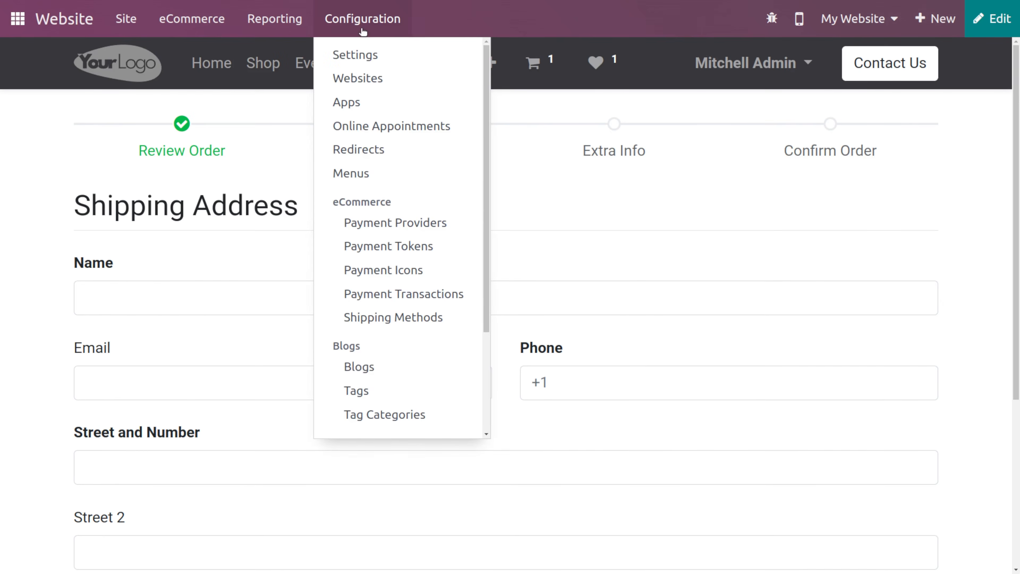
pyautogui.click(381, 55)
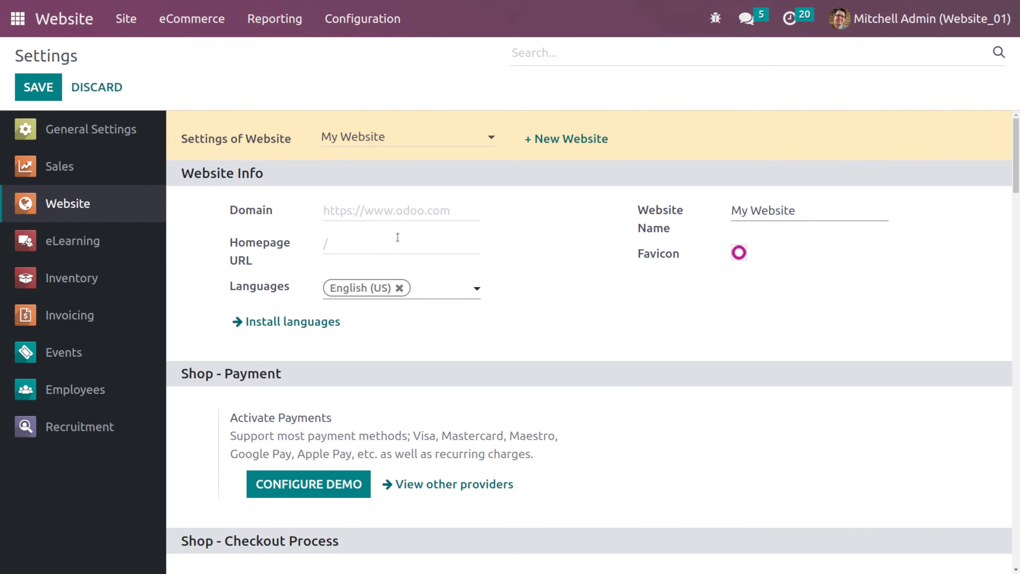
pyautogui.scroll(-10, 398, 237)
pyautogui.scroll(-15, 398, 238)
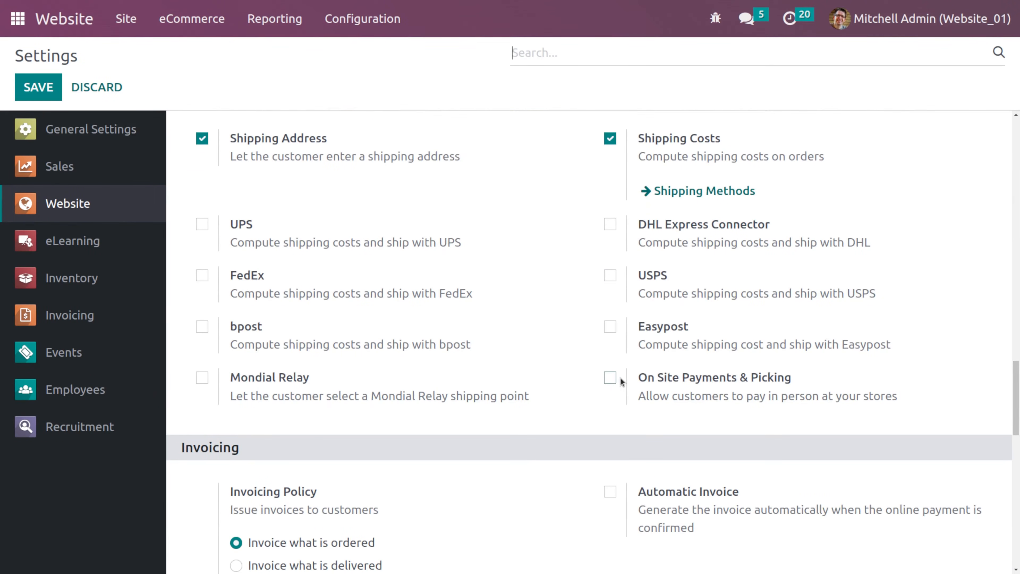
pyautogui.click(610, 379)
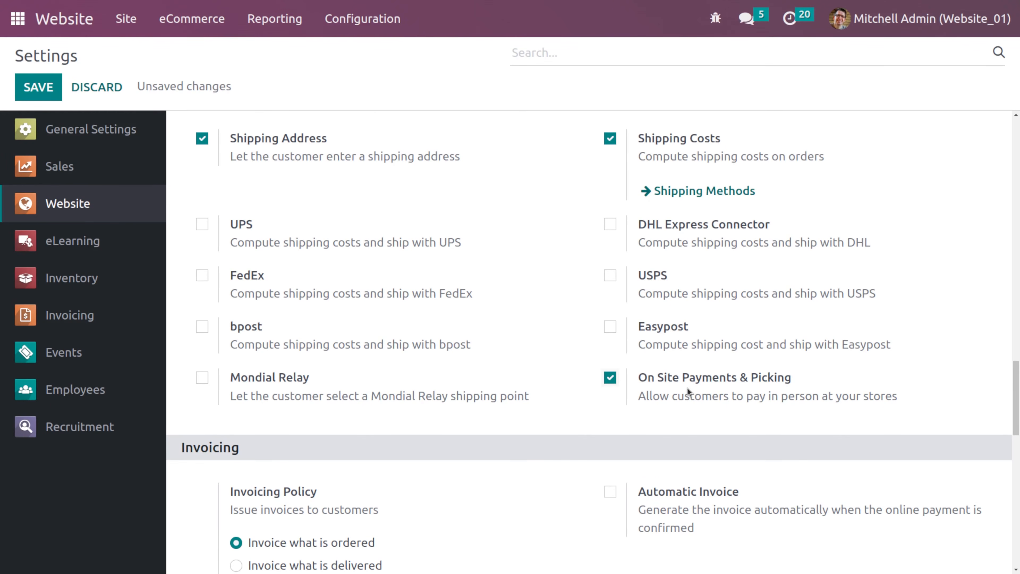
pyautogui.scroll(15, 687, 388)
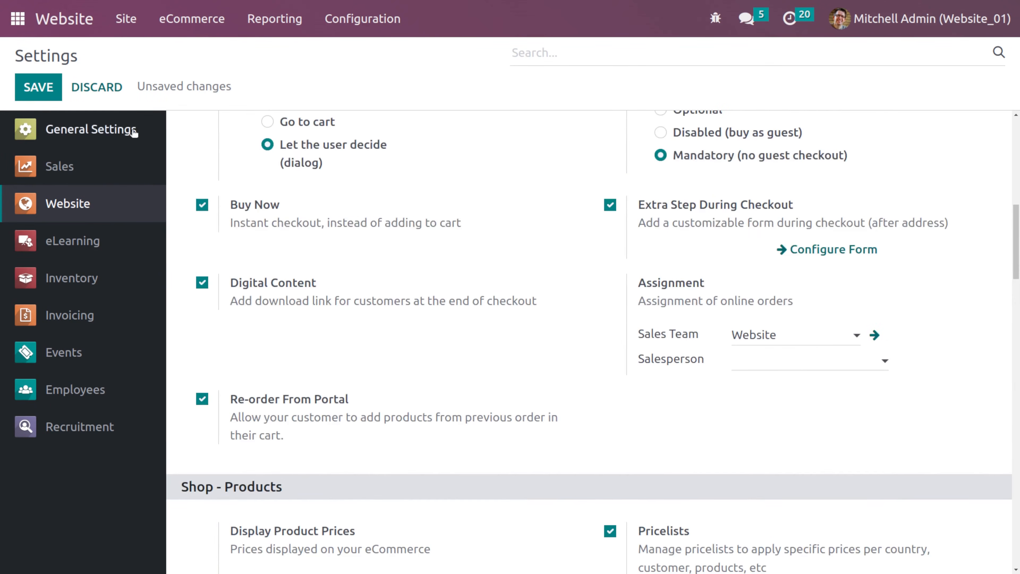
pyautogui.click(35, 86)
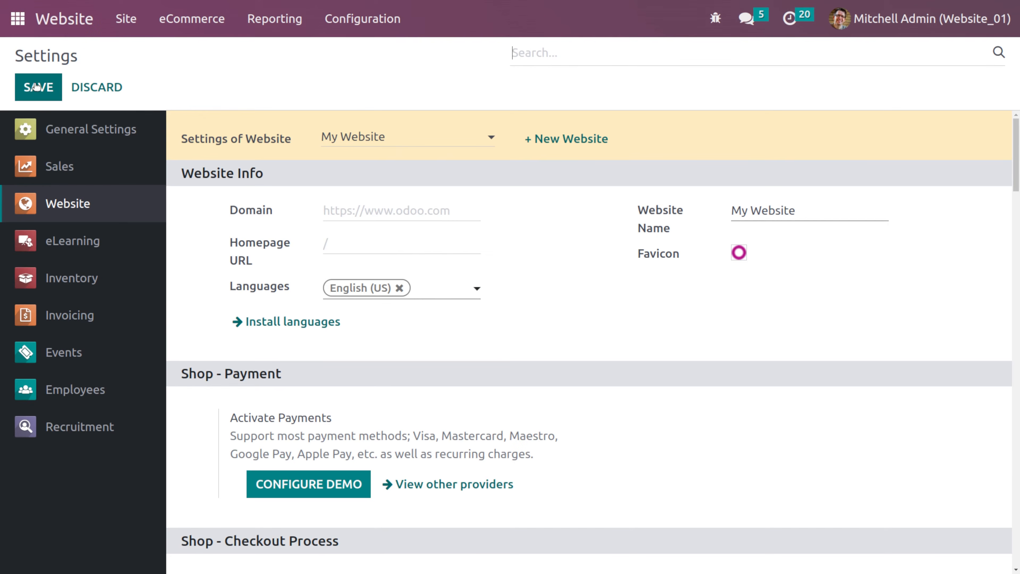
# - Open the list of other payment providers from the website settings
pyautogui.scroll(-5, 524, 323)
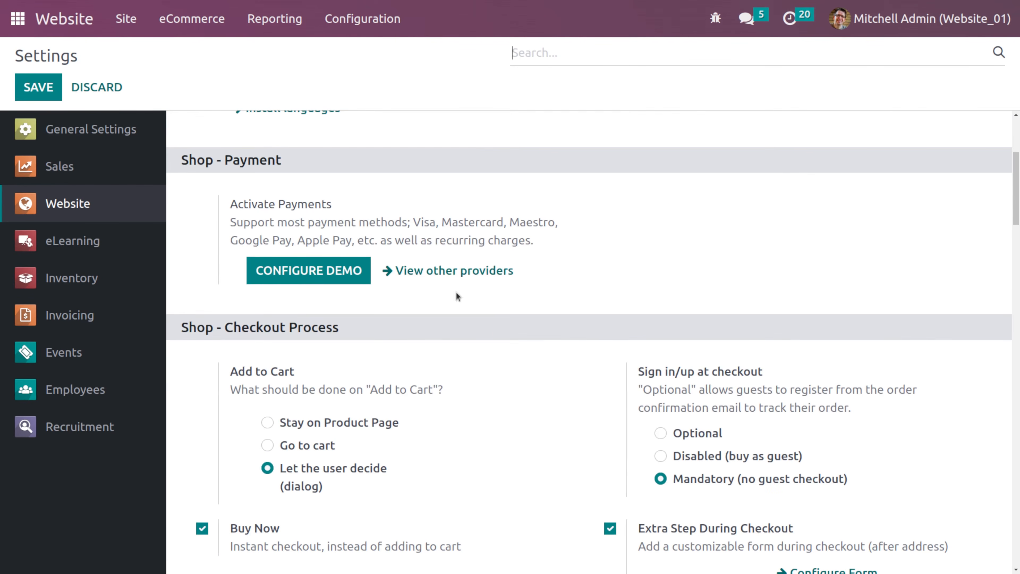
pyautogui.click(451, 270)
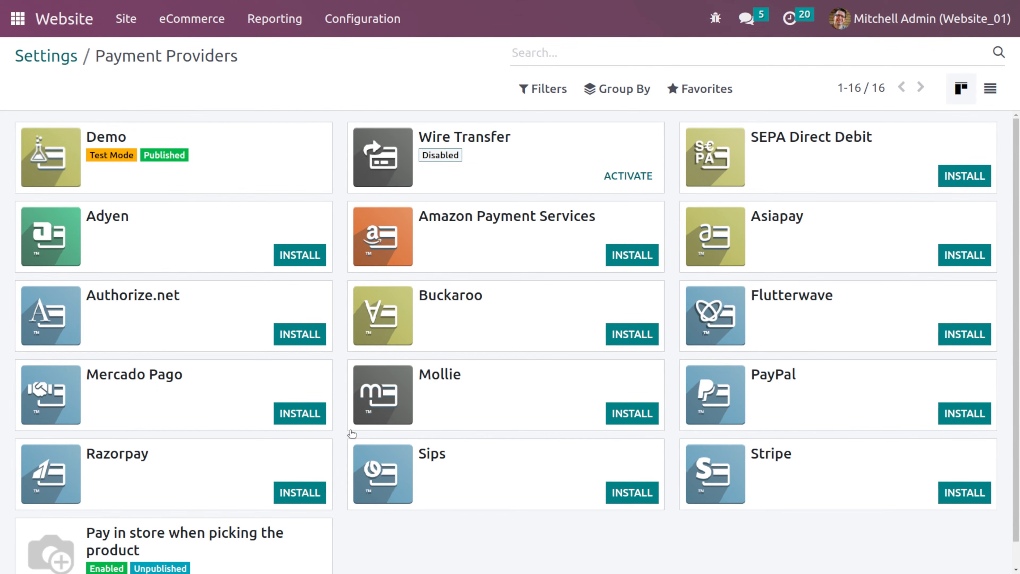
pyautogui.scroll(-1, 359, 450)
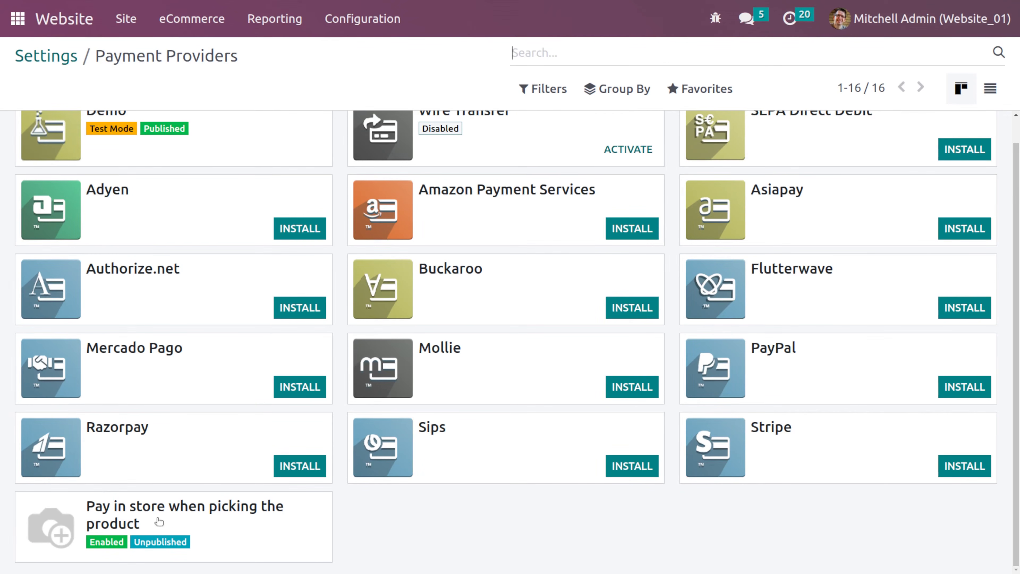
# - Go to the shop, buy the Chair floor protection instantly, and continue past the extra info step
pyautogui.click(60, 12)
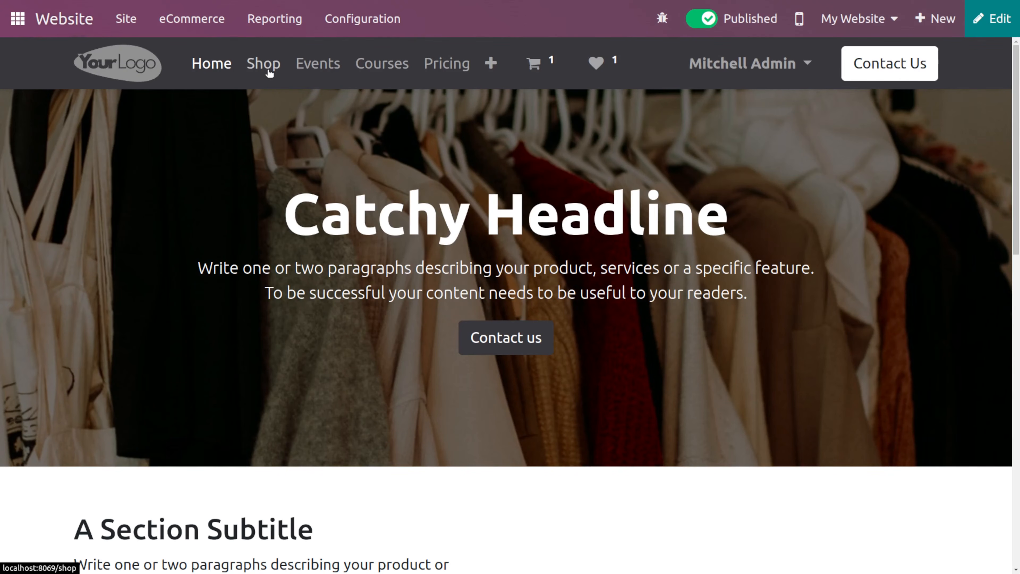
pyautogui.click(265, 64)
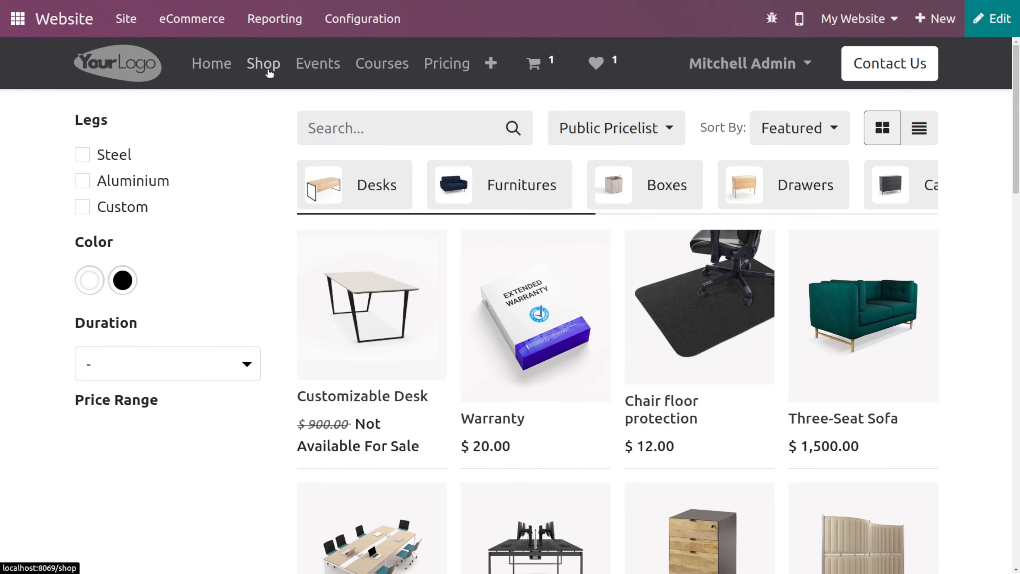
pyautogui.click(699, 313)
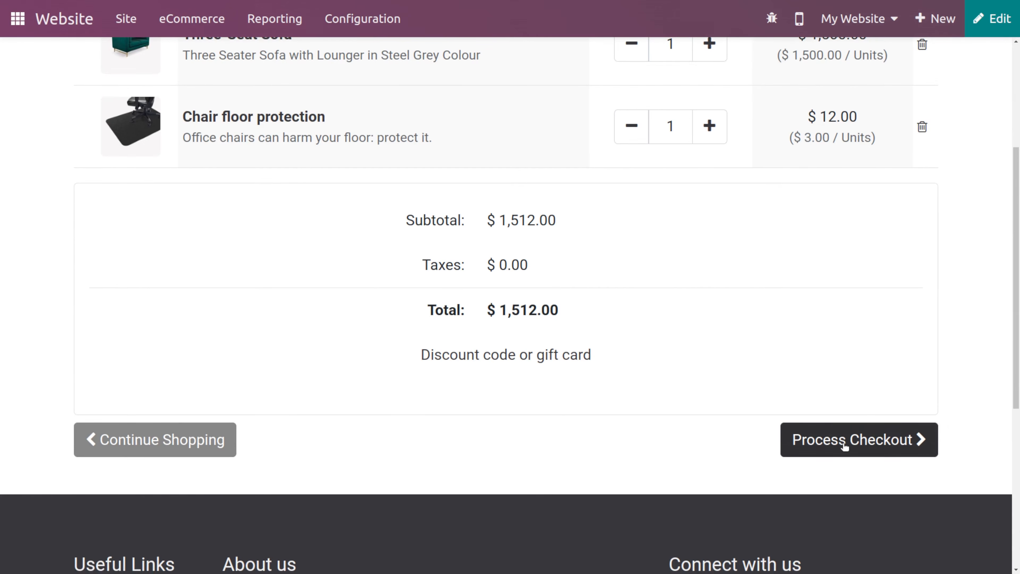
pyautogui.click(845, 442)
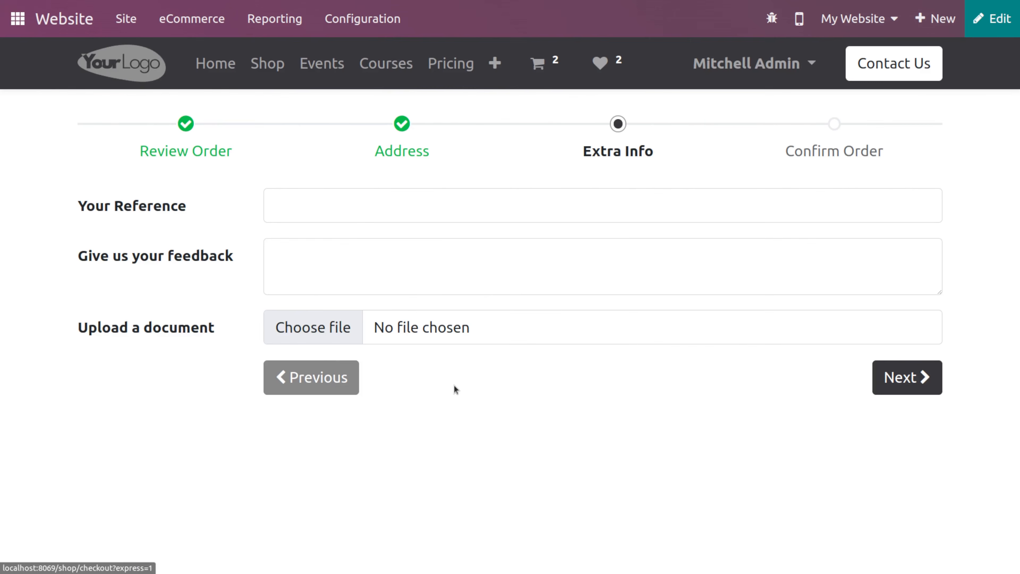
pyautogui.click(890, 380)
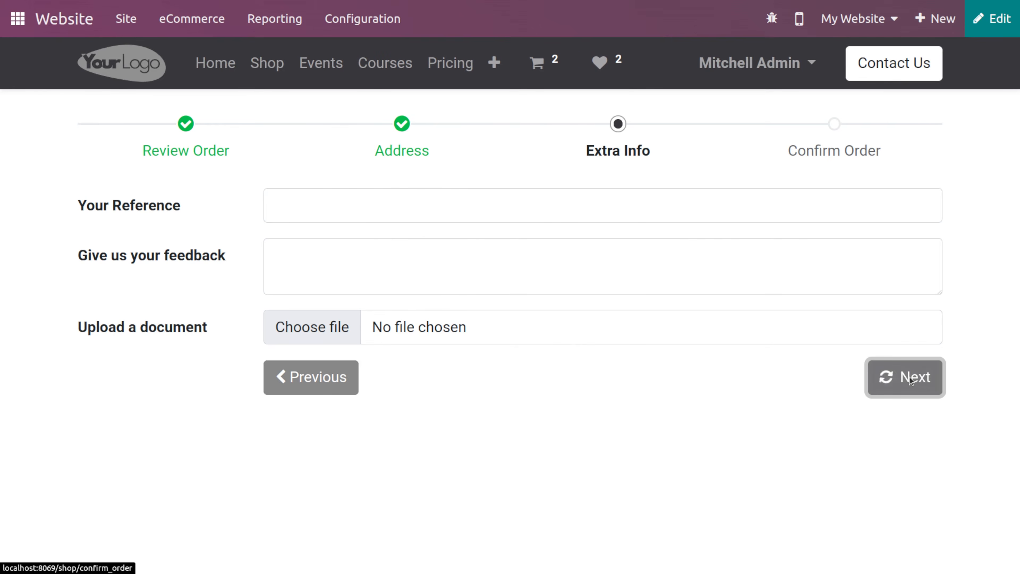
pyautogui.scroll(-2, 210, 401)
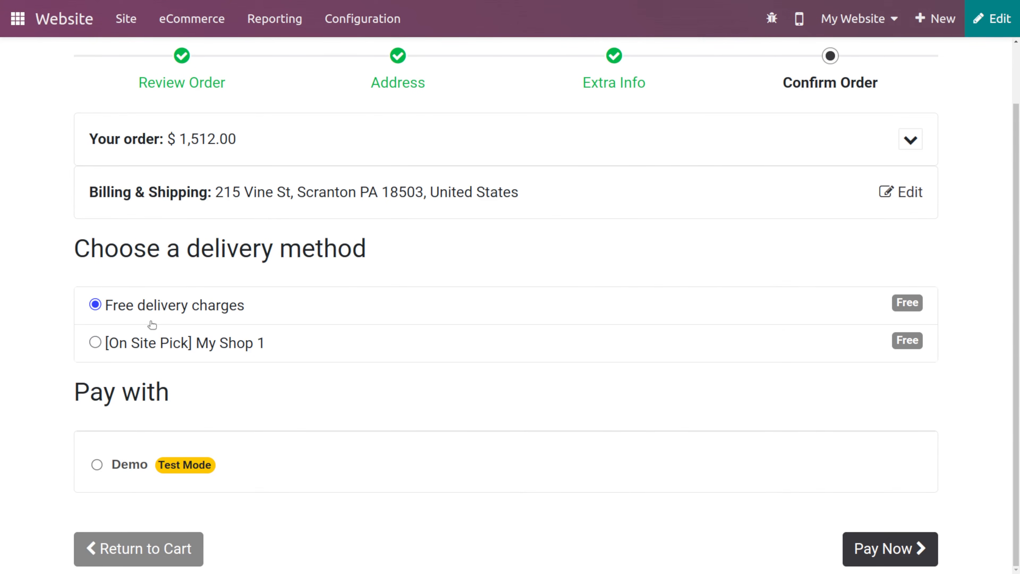
# - Choose the [On Site Pick] My Shop 1 delivery method and the Demo payment option
pyautogui.click(189, 343)
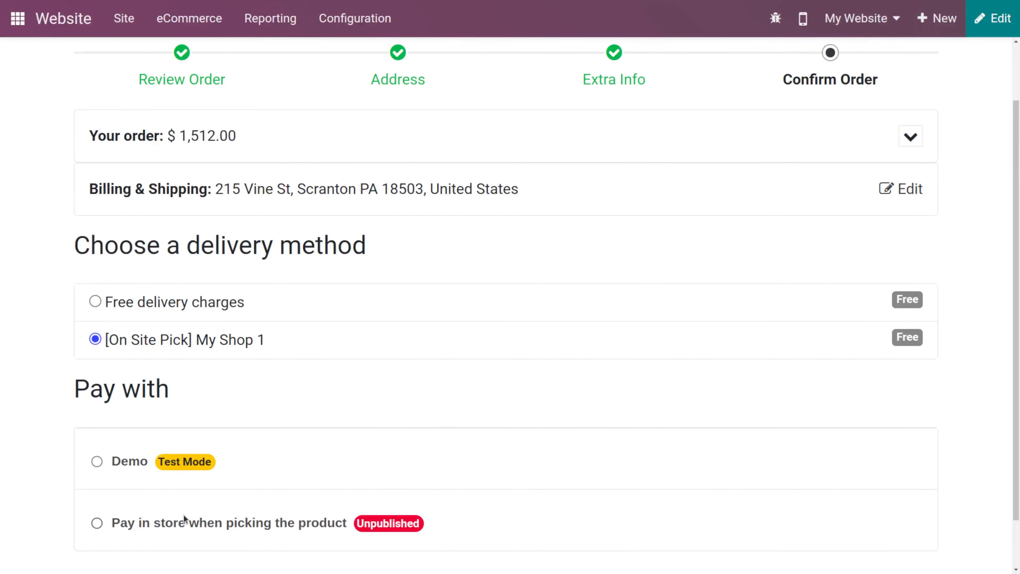
pyautogui.click(148, 519)
pyautogui.click(118, 462)
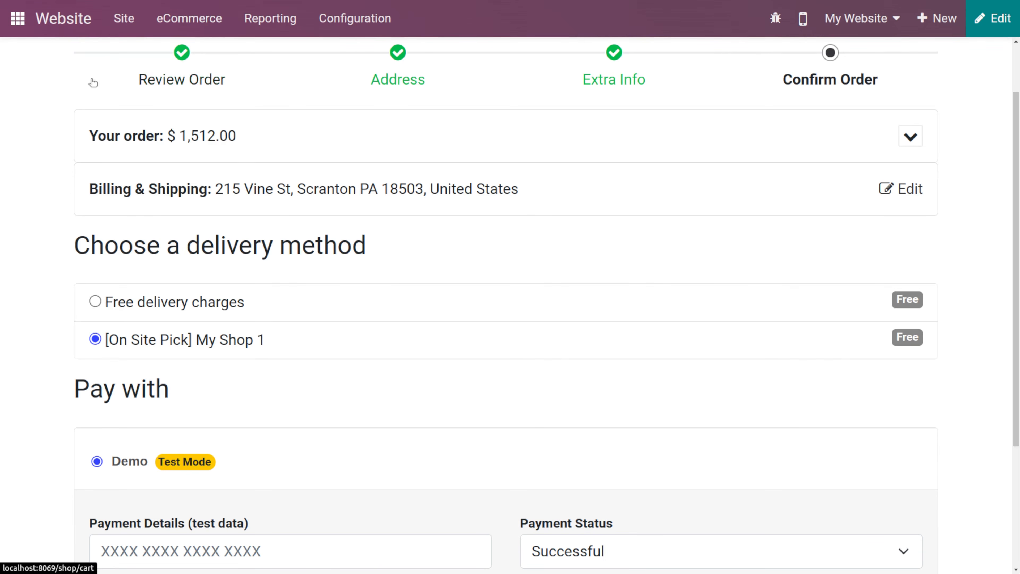
# - Open the website settings and review the shipping and invoicing options
pyautogui.click(341, 28)
pyautogui.click(356, 52)
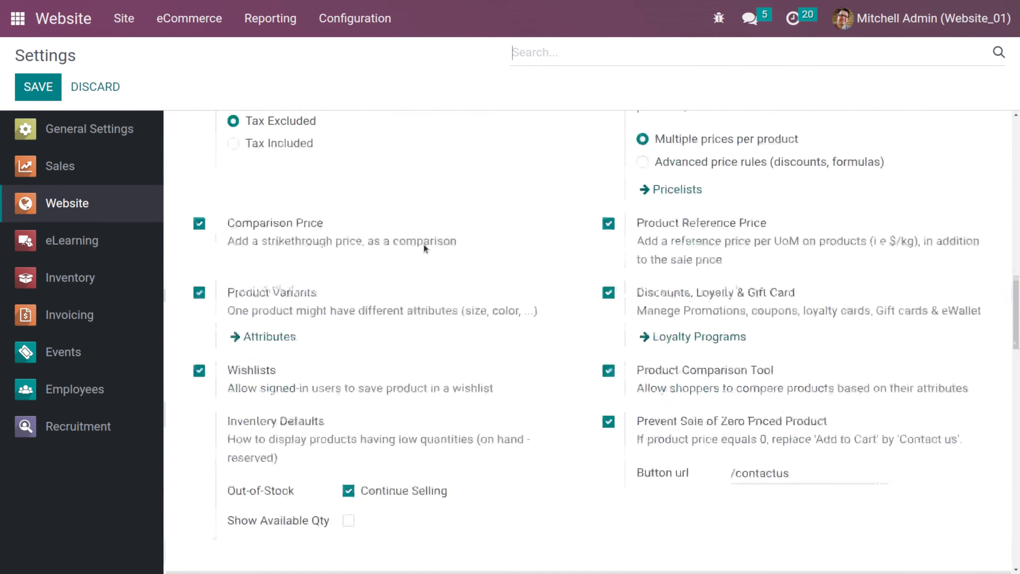
pyautogui.scroll(-15, 424, 246)
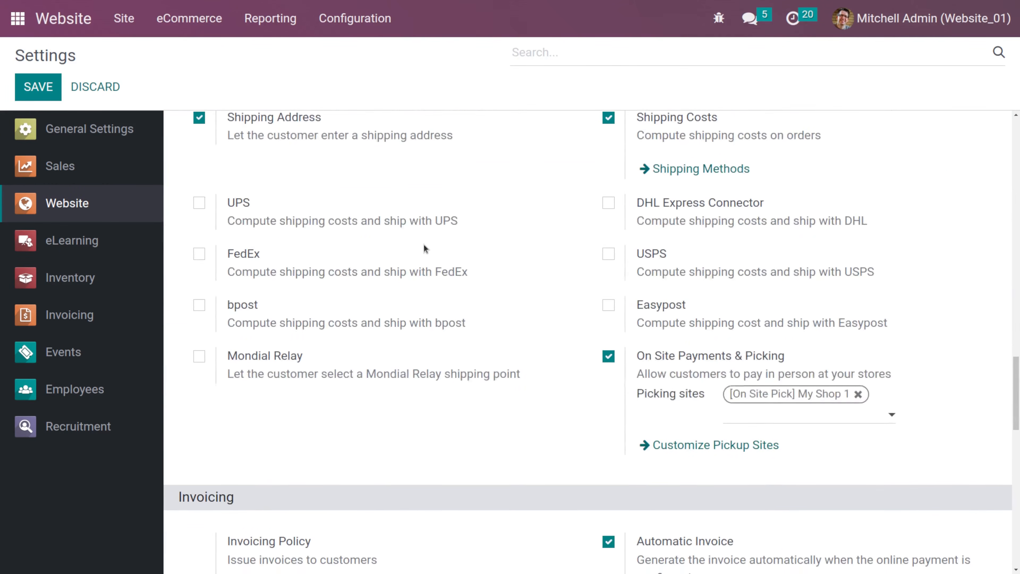
pyautogui.scroll(-2, 424, 244)
pyautogui.scroll(4, 337, 222)
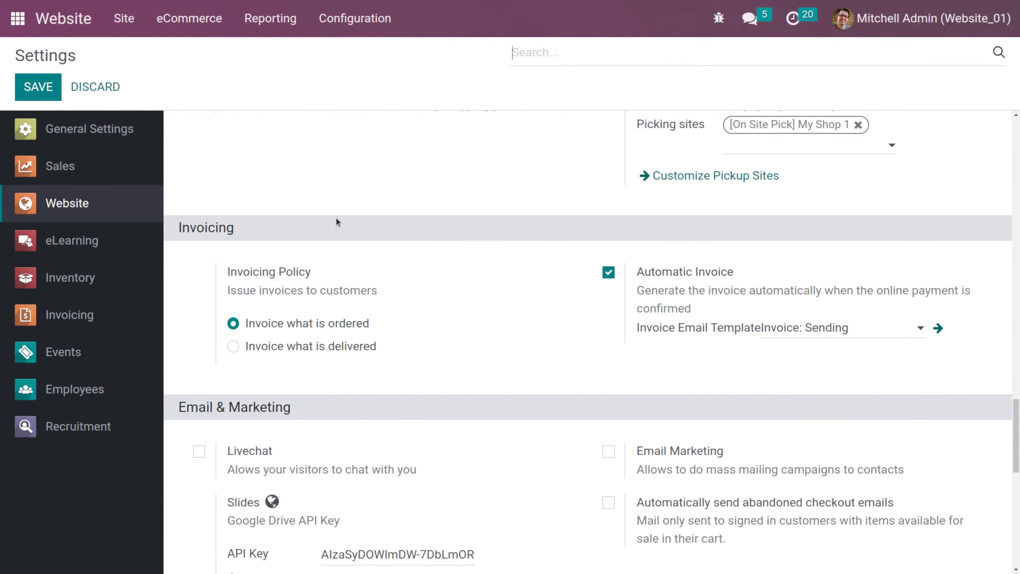
pyautogui.moveTo(296, 329)
pyautogui.moveTo(367, 348)
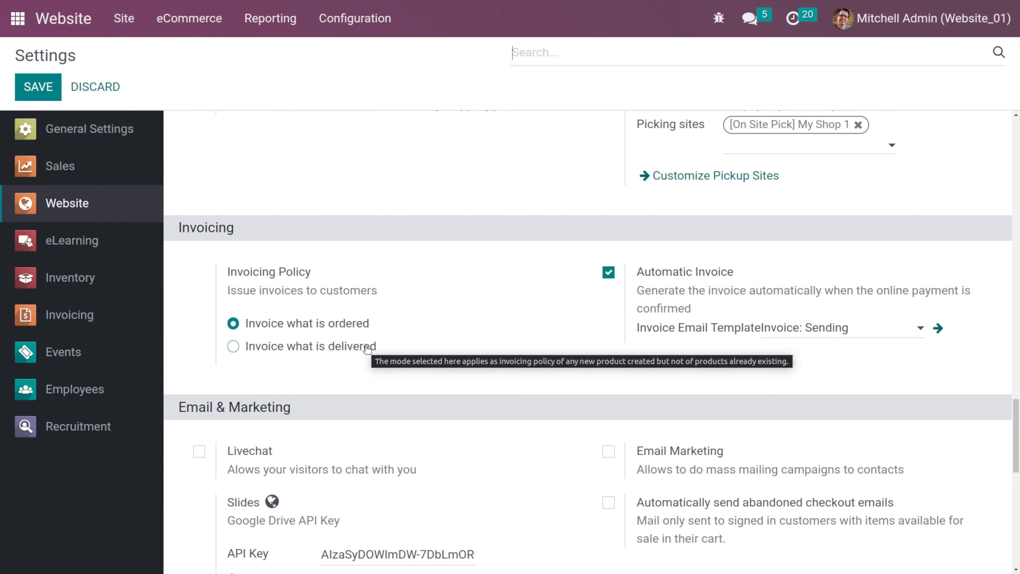
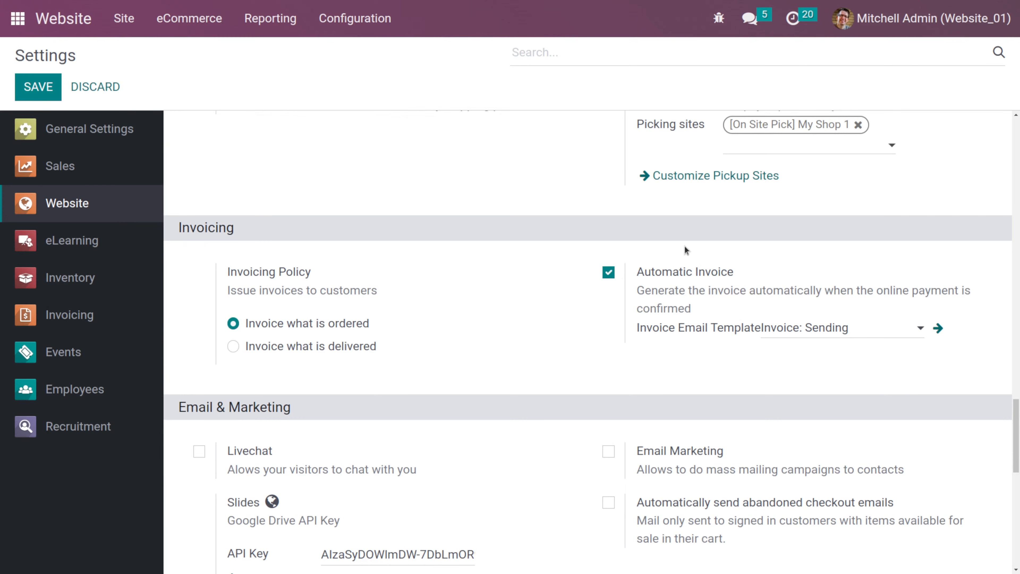
# - Open the Three-Seat Sofa product page from the website shop
pyautogui.moveTo(545, 285)
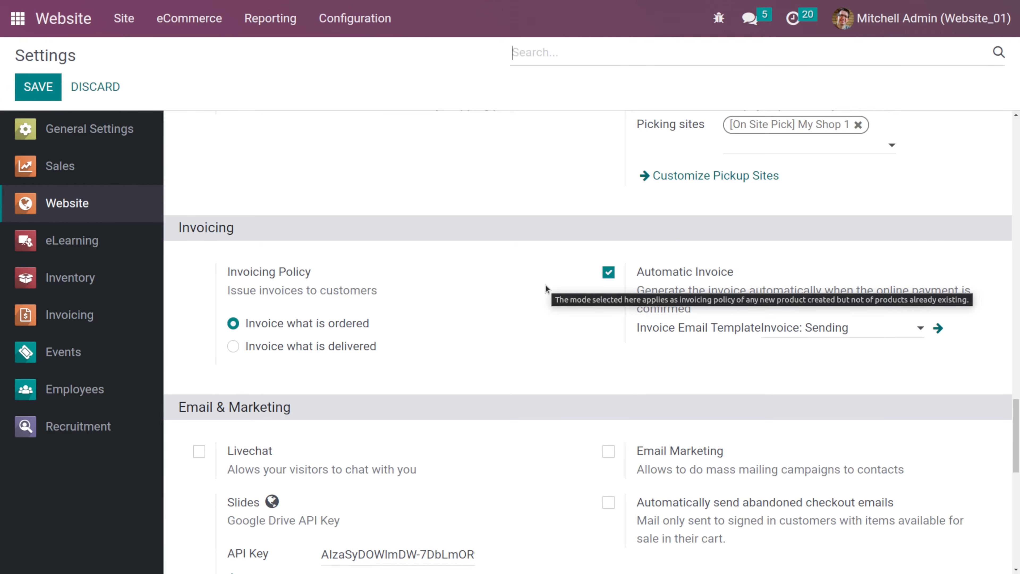
pyautogui.click(11, 18)
pyautogui.click(13, 19)
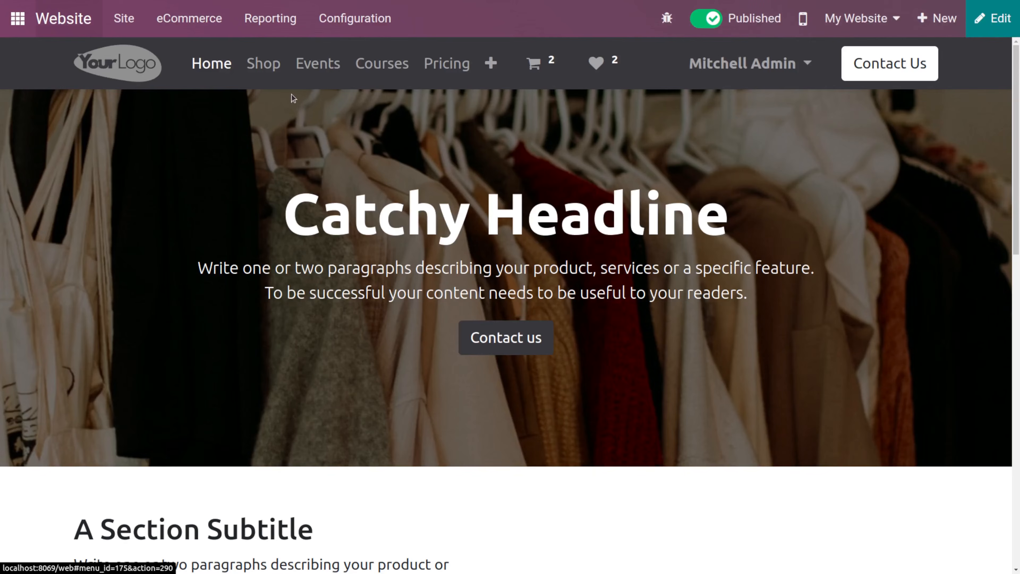
pyautogui.click(258, 70)
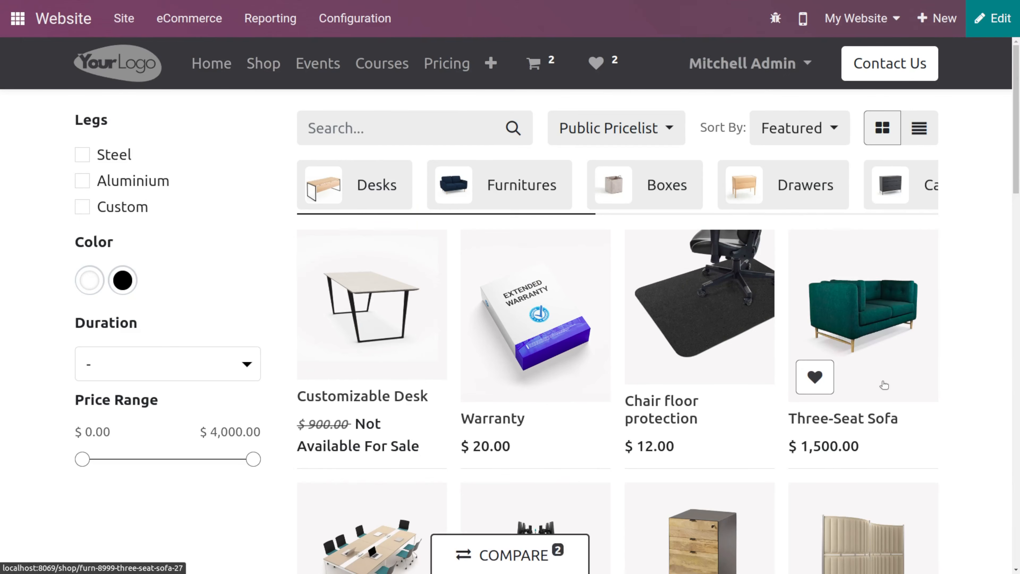
pyautogui.click(883, 385)
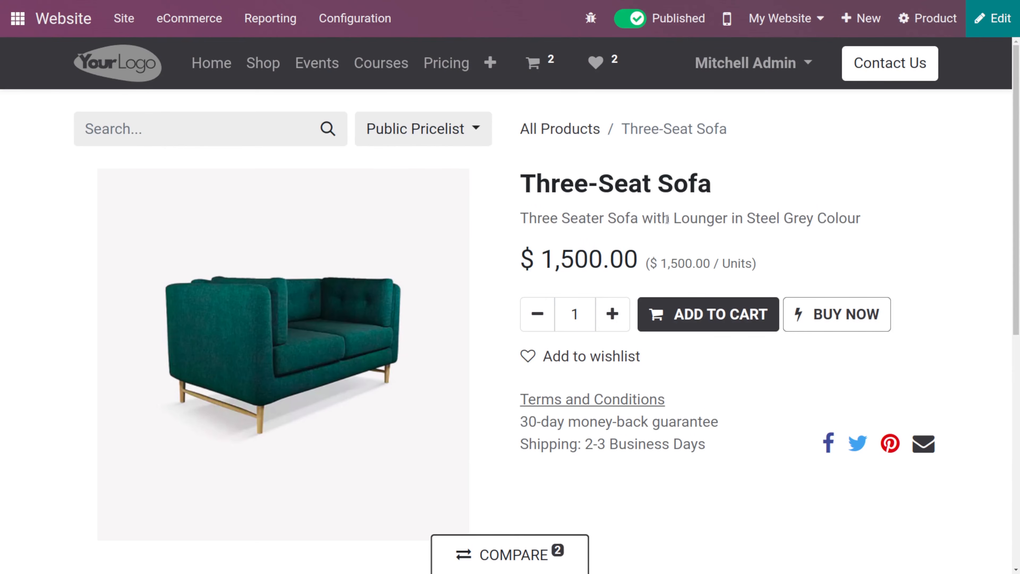
# - Add the Three-Seat Sofa to the cart and proceed to checkout
pyautogui.click(691, 319)
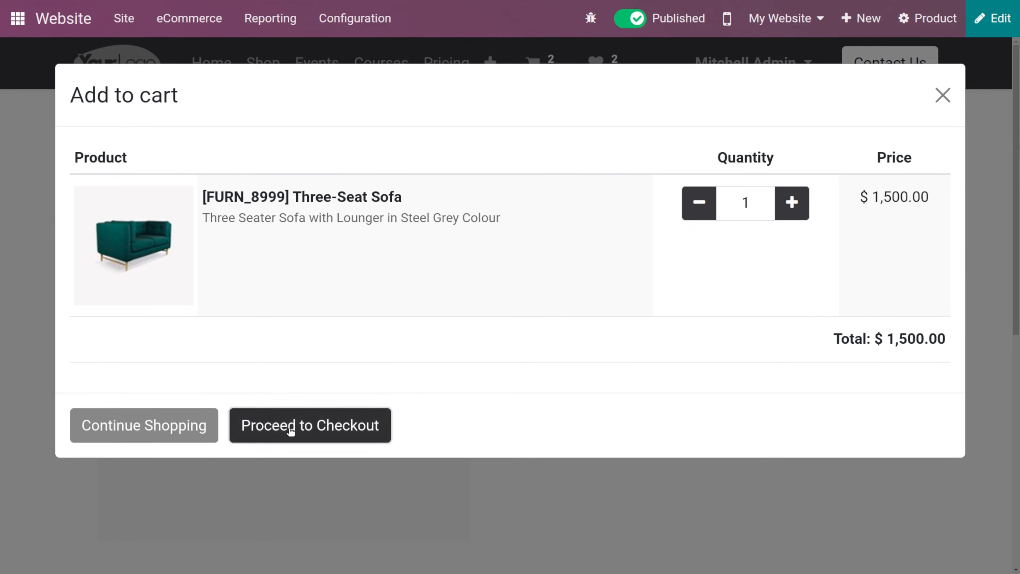
pyautogui.click(291, 428)
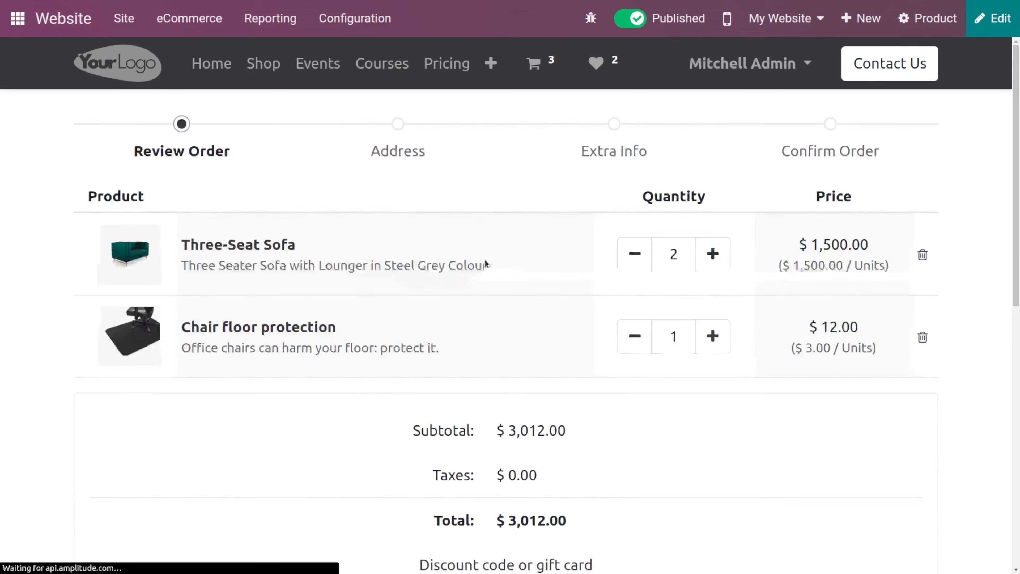
# - Reduce the cart to one Three-Seat Sofa by removing the chair floor protection and decreasing the sofa quantity
pyautogui.click(632, 335)
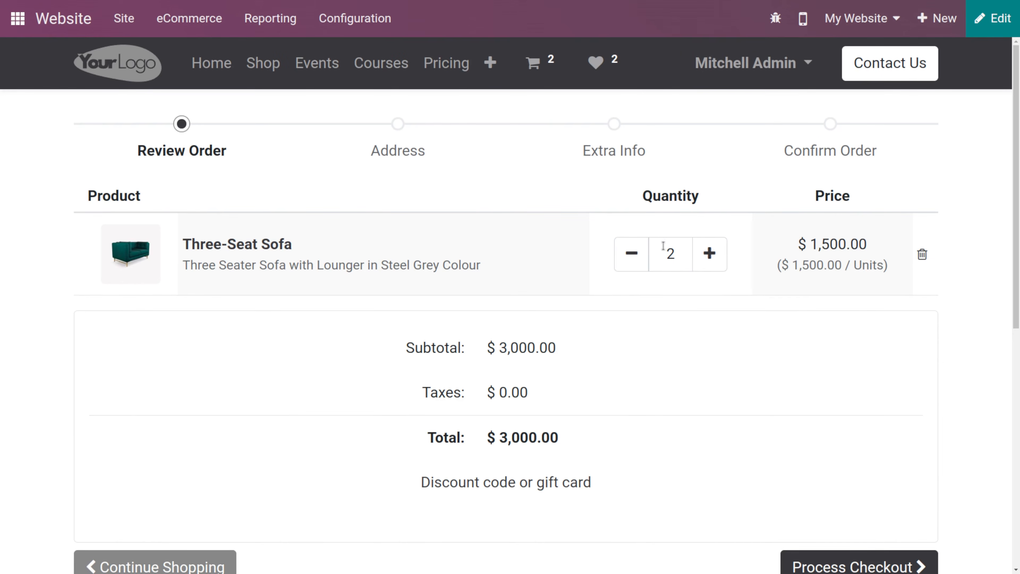
pyautogui.click(644, 260)
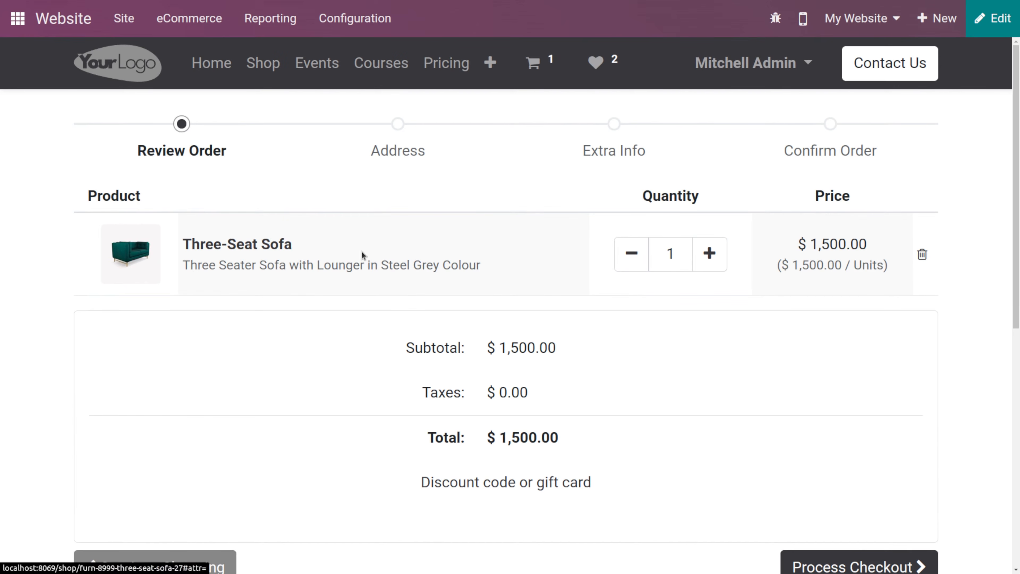
# - Continue the checkout through the address and extra info steps
pyautogui.scroll(-3, 712, 494)
pyautogui.click(815, 394)
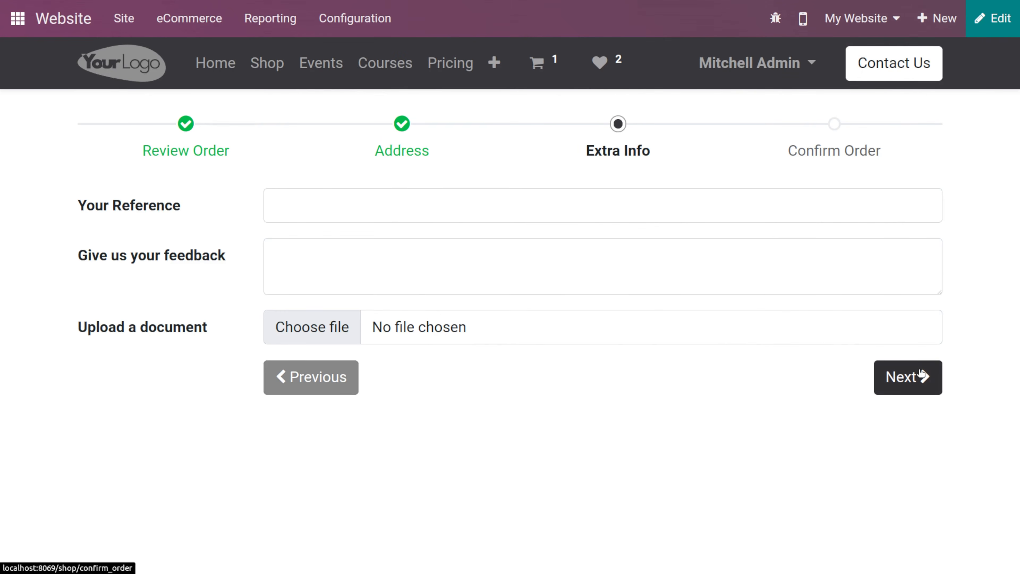
pyautogui.click(920, 375)
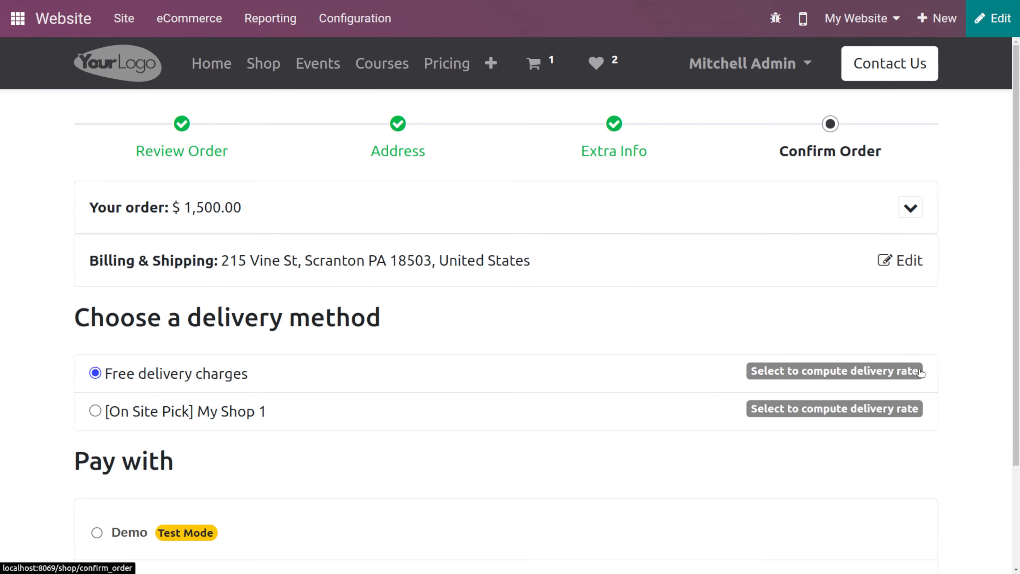
# - Pay for the order with the Demo payment method
pyautogui.click(239, 549)
pyautogui.scroll(-4, 240, 550)
pyautogui.click(846, 547)
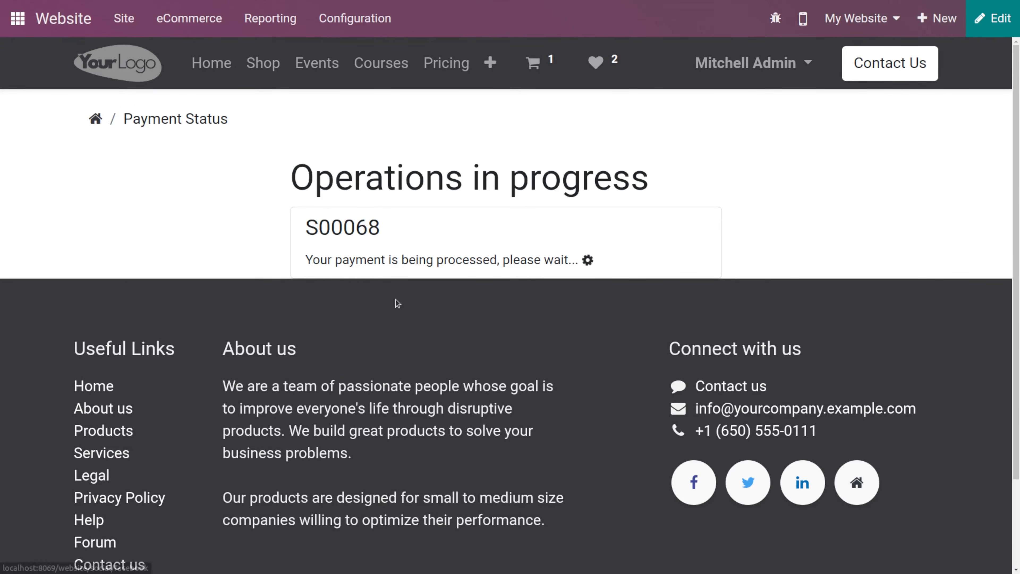
pyautogui.click(343, 241)
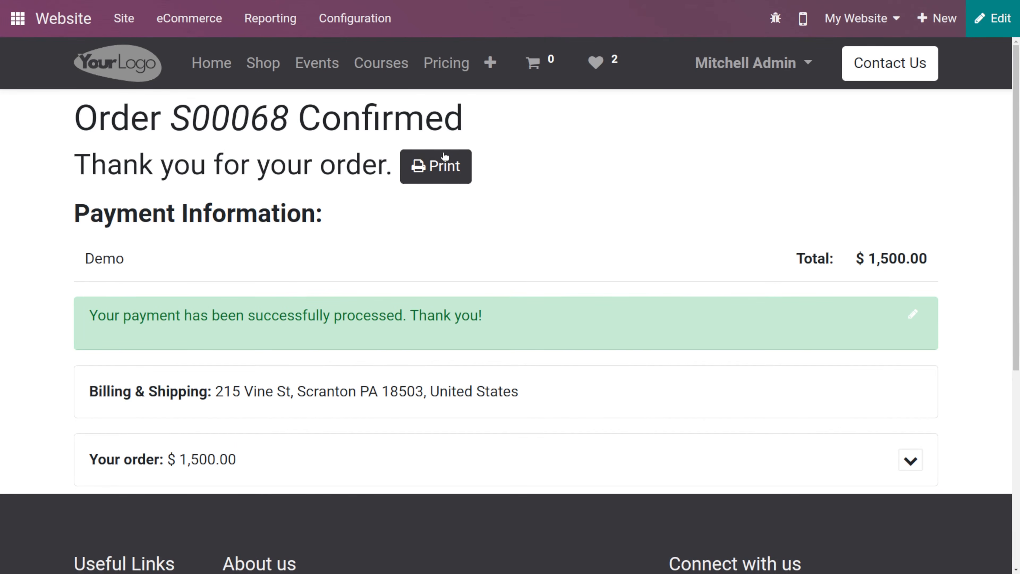
# - Open the Sales app
pyautogui.click(13, 18)
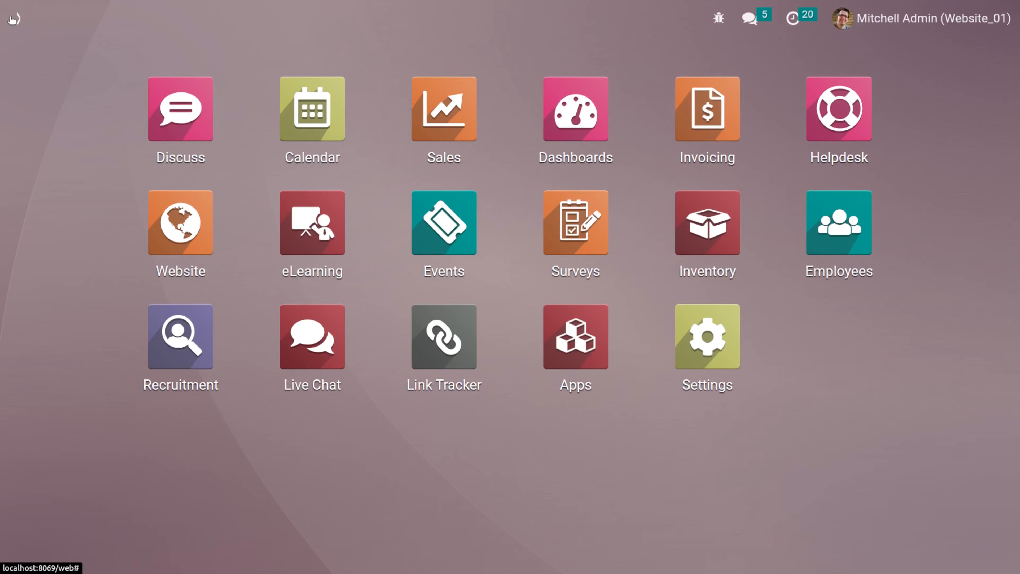
pyautogui.write('sa')
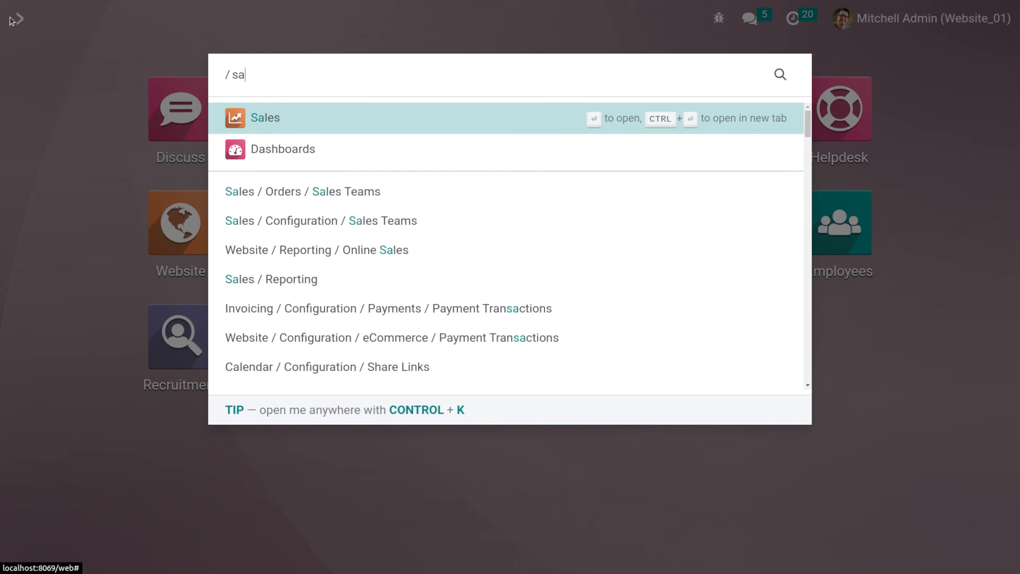
pyautogui.press('Return')
pyautogui.press('BackSpace')
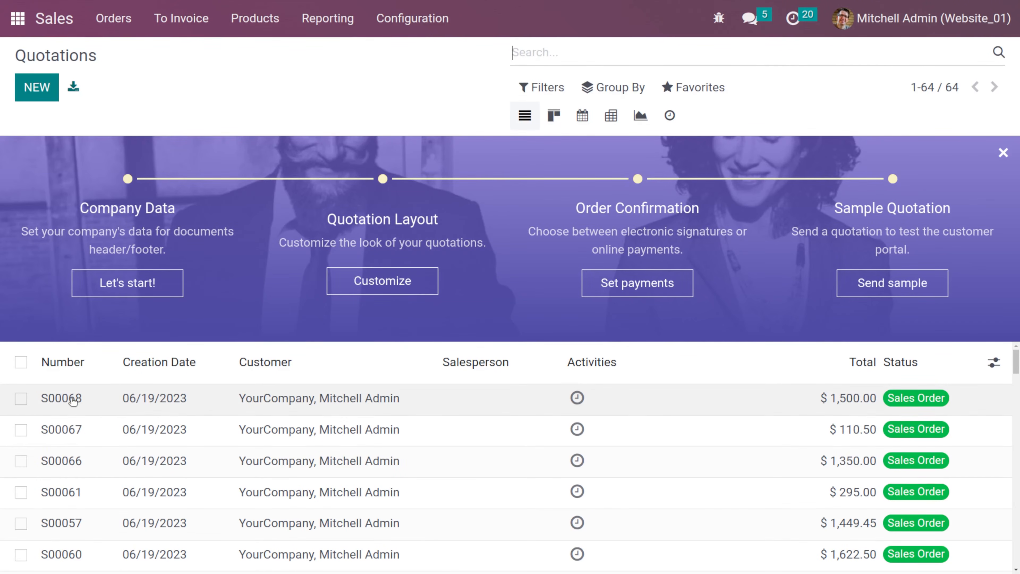
# - Open the newest sales order and view its invoice
pyautogui.click(72, 400)
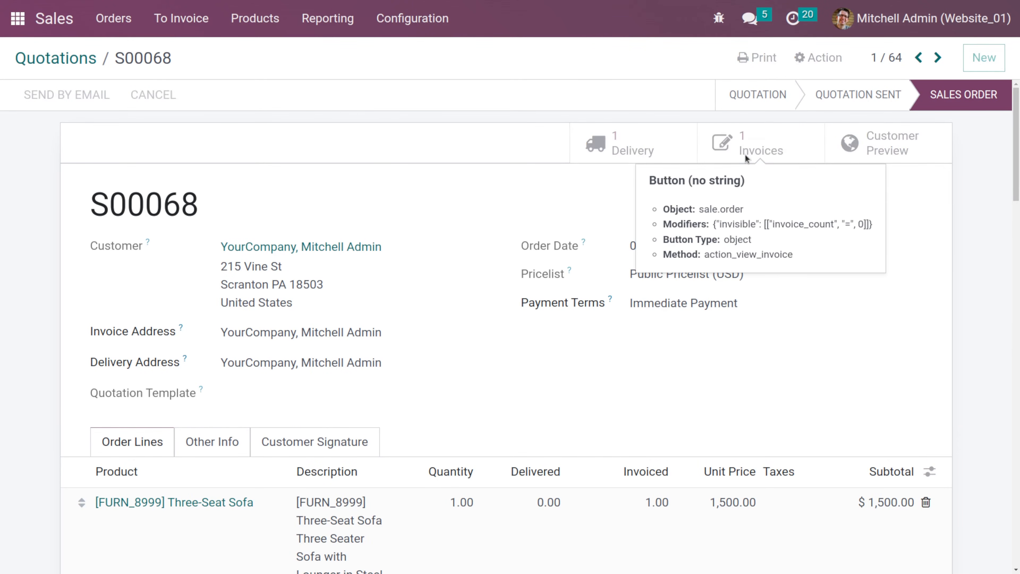
pyautogui.click(747, 157)
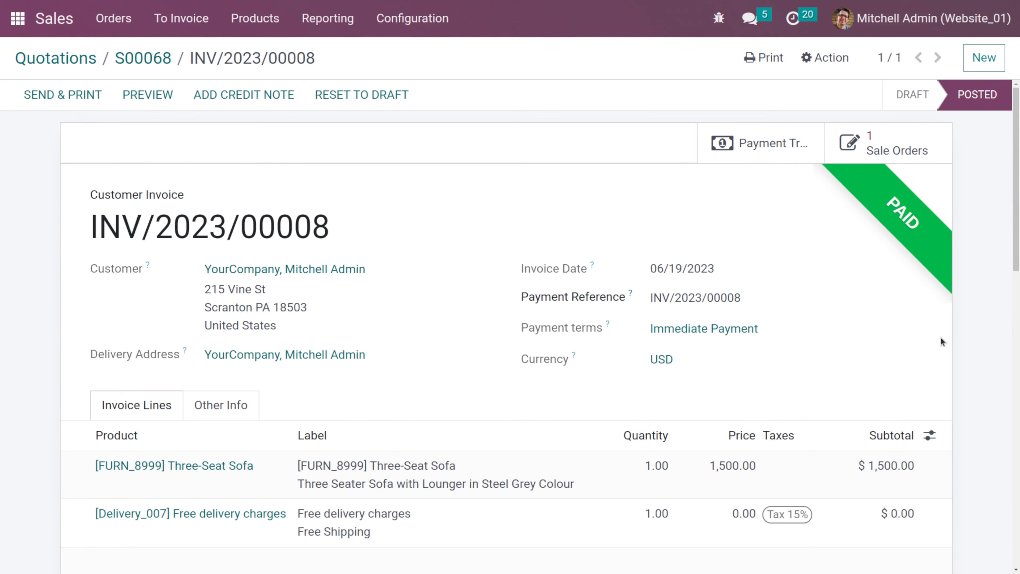
# - Open the Sales settings to review the invoicing options
pyautogui.click(393, 18)
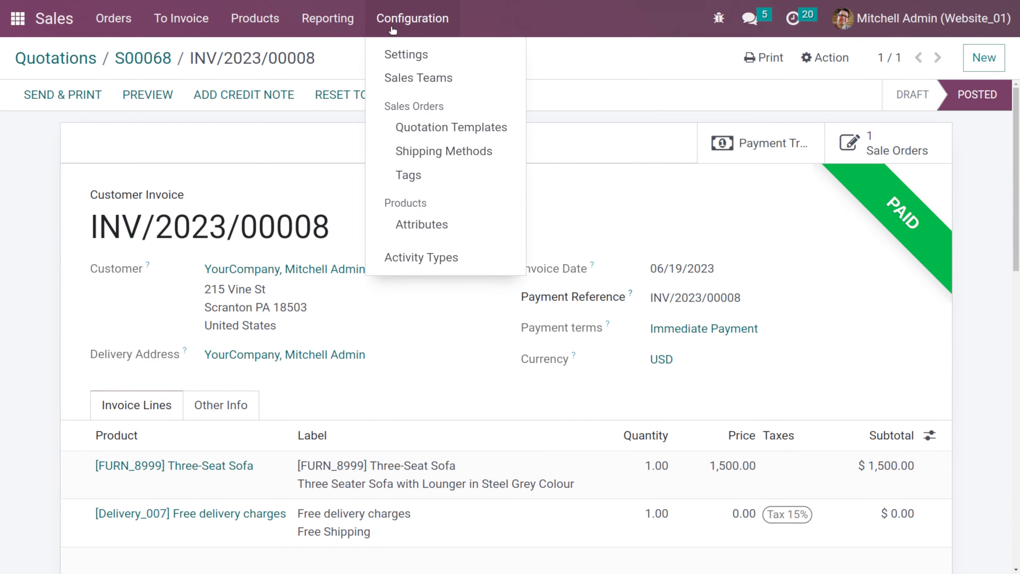
pyautogui.click(403, 49)
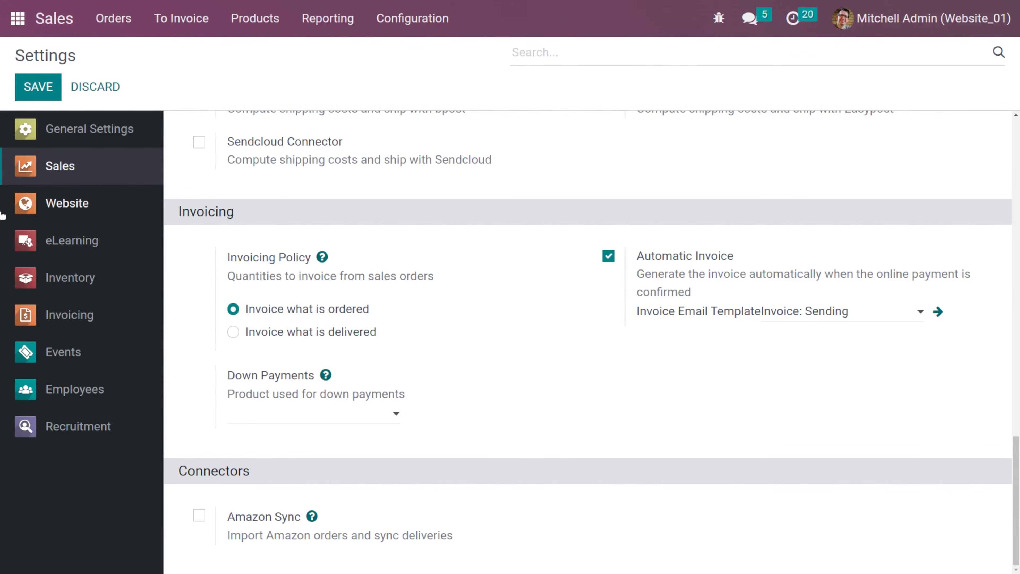
# - Open the Website app's settings
pyautogui.click(10, 13)
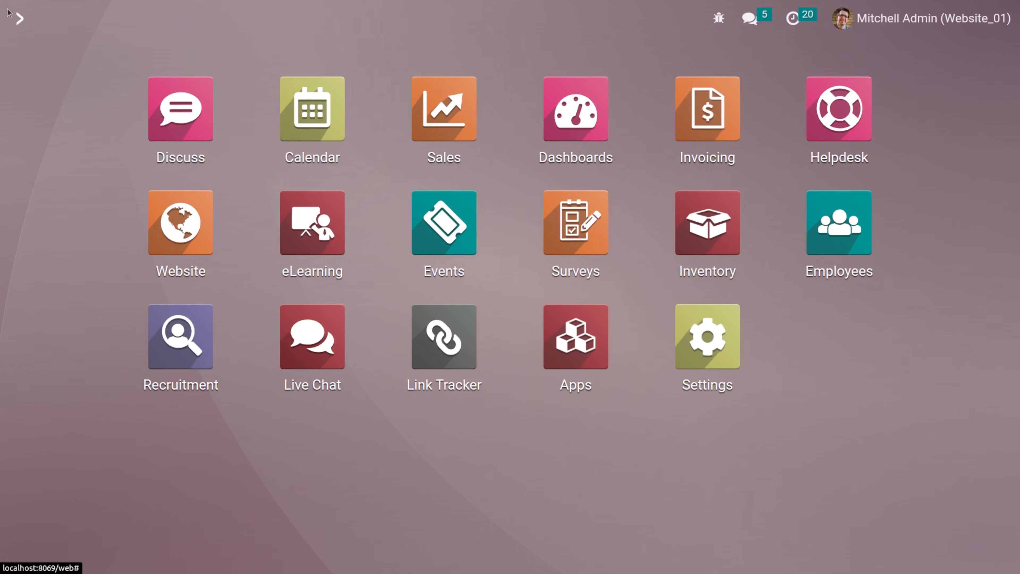
pyautogui.write('we')
pyautogui.press('Return')
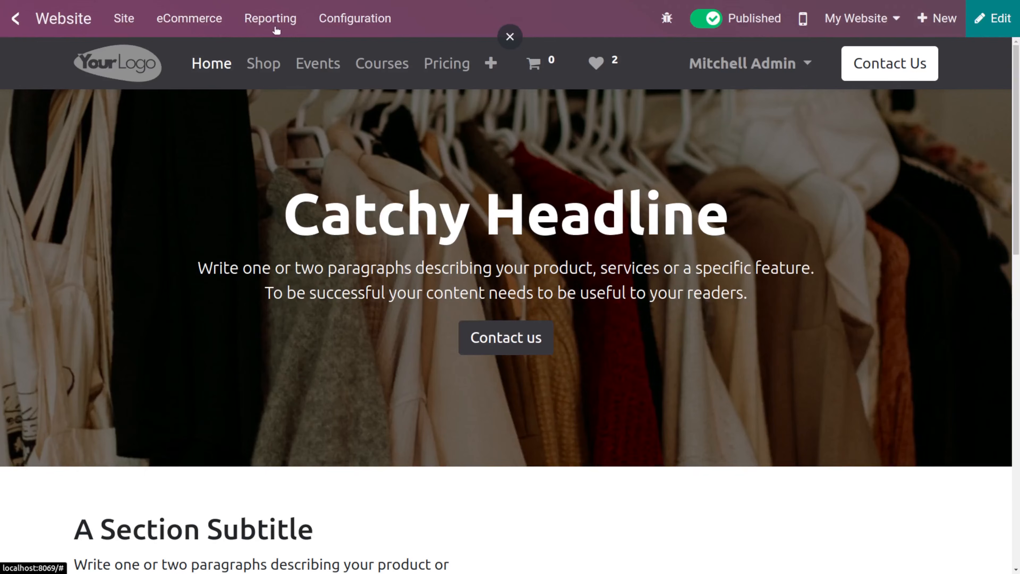
pyautogui.click(355, 32)
pyautogui.click(367, 56)
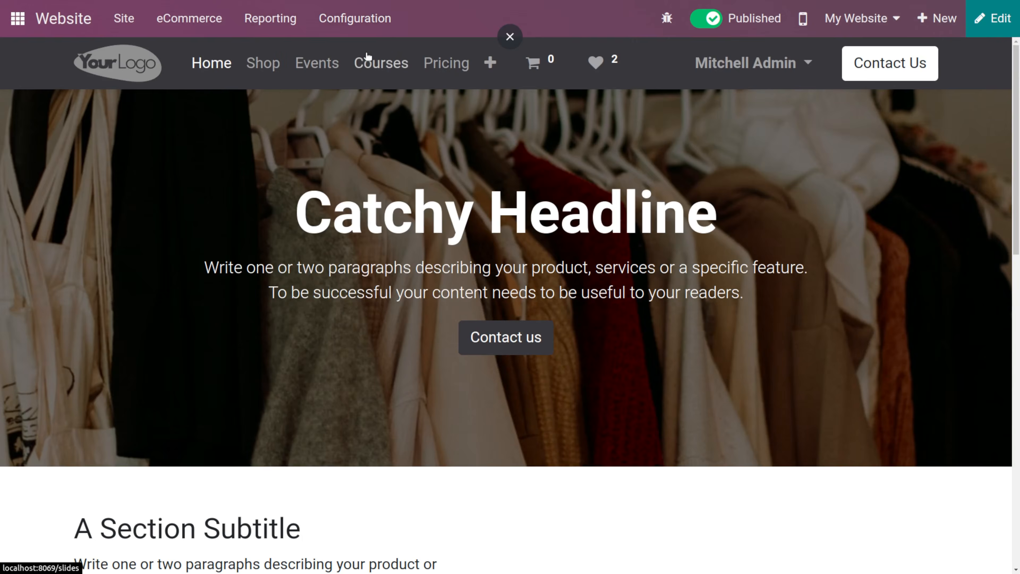
# - Enable Livechat in the Email & Marketing settings and save
pyautogui.scroll(-10, 476, 238)
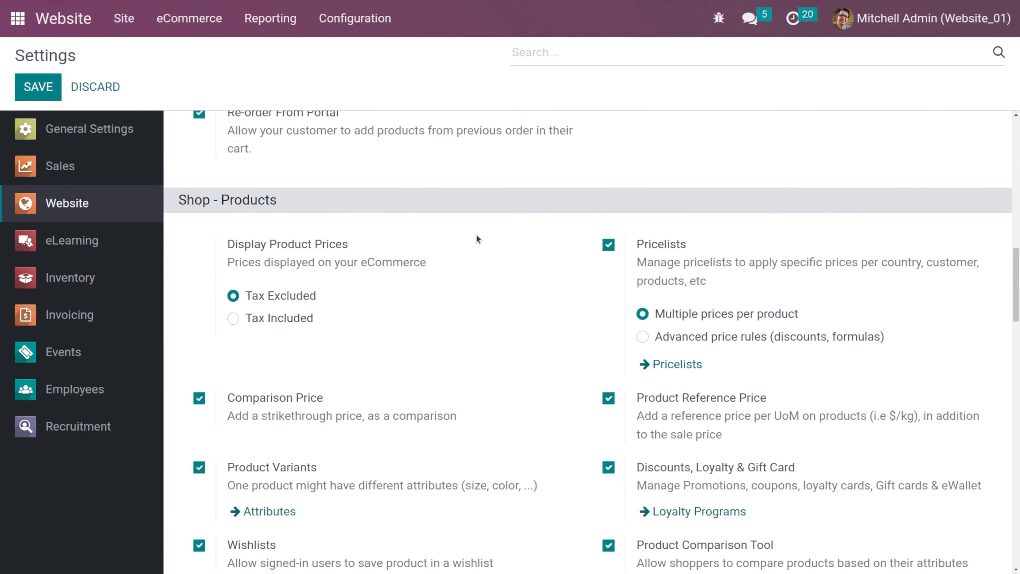
pyautogui.scroll(-15, 476, 236)
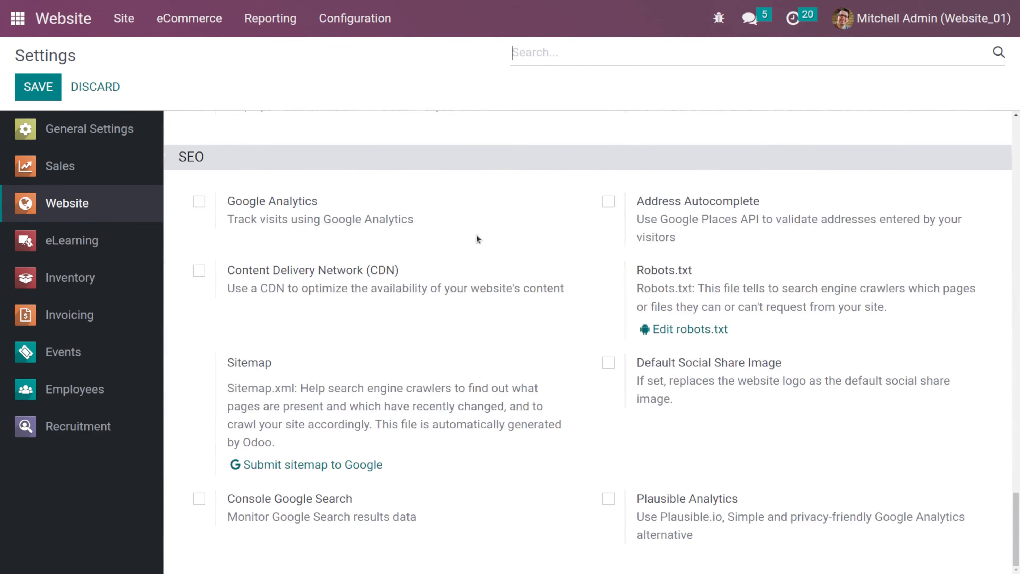
pyautogui.scroll(15, 477, 237)
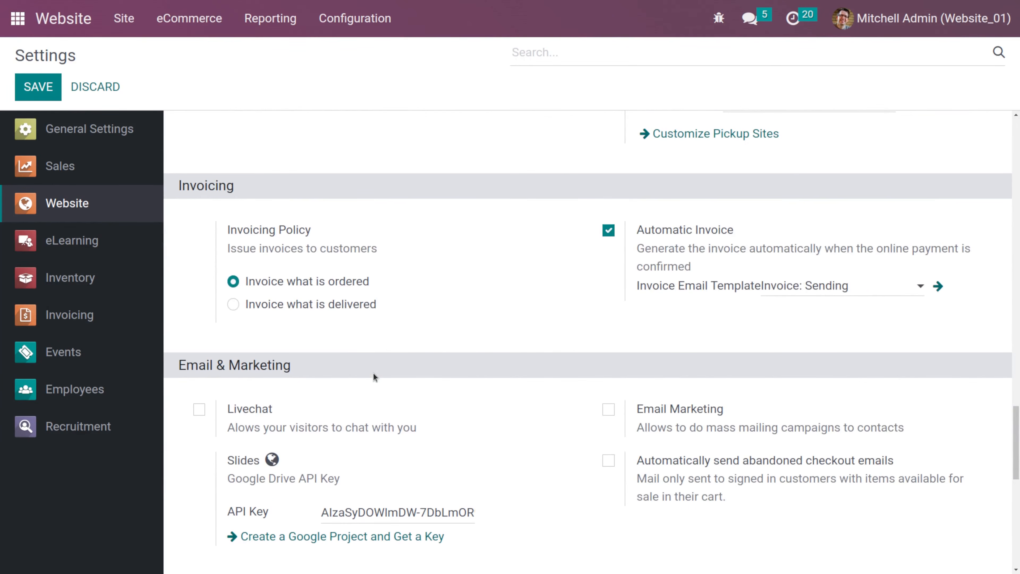
pyautogui.click(198, 410)
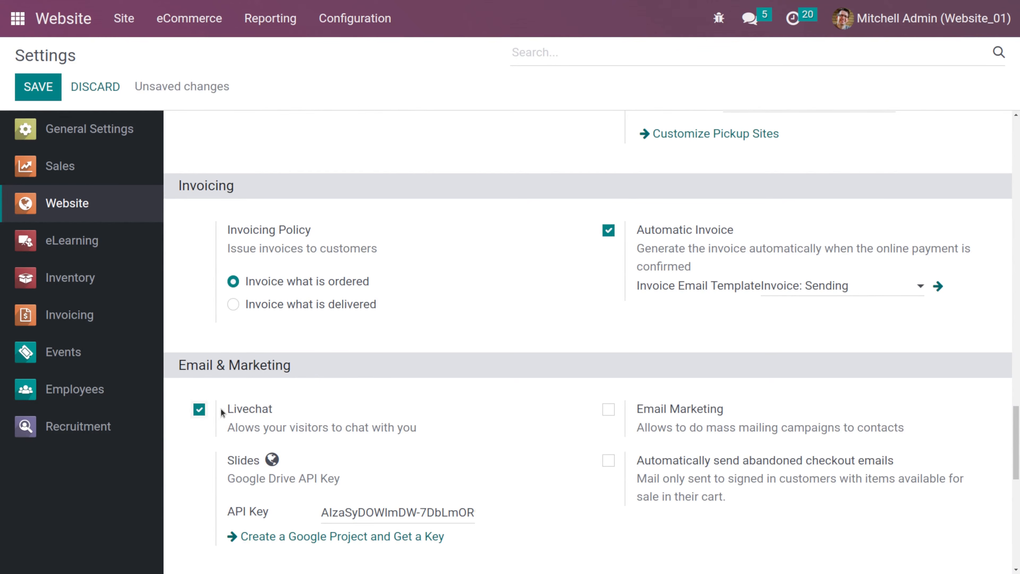
pyautogui.scroll(-3, 371, 420)
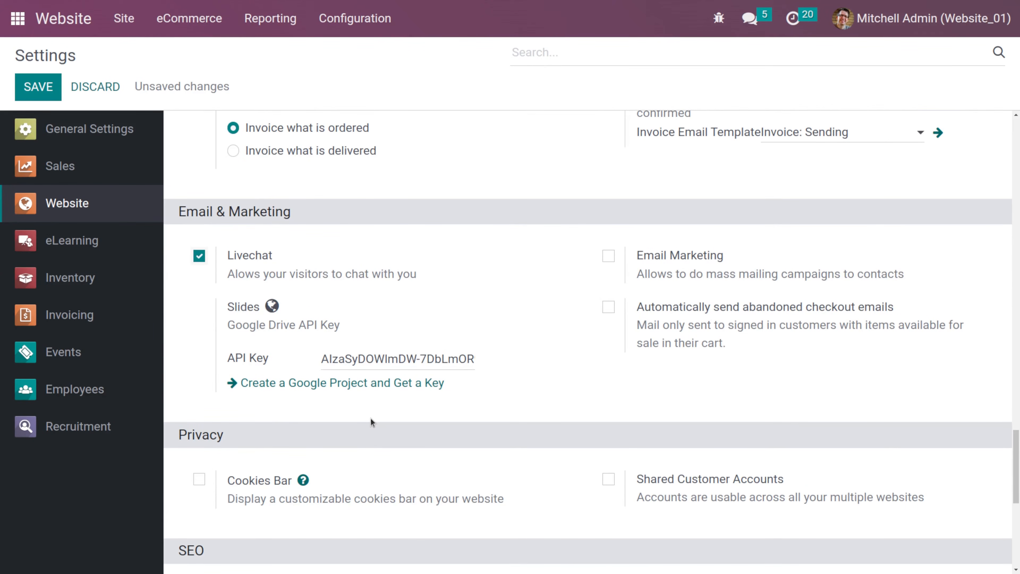
pyautogui.click(44, 91)
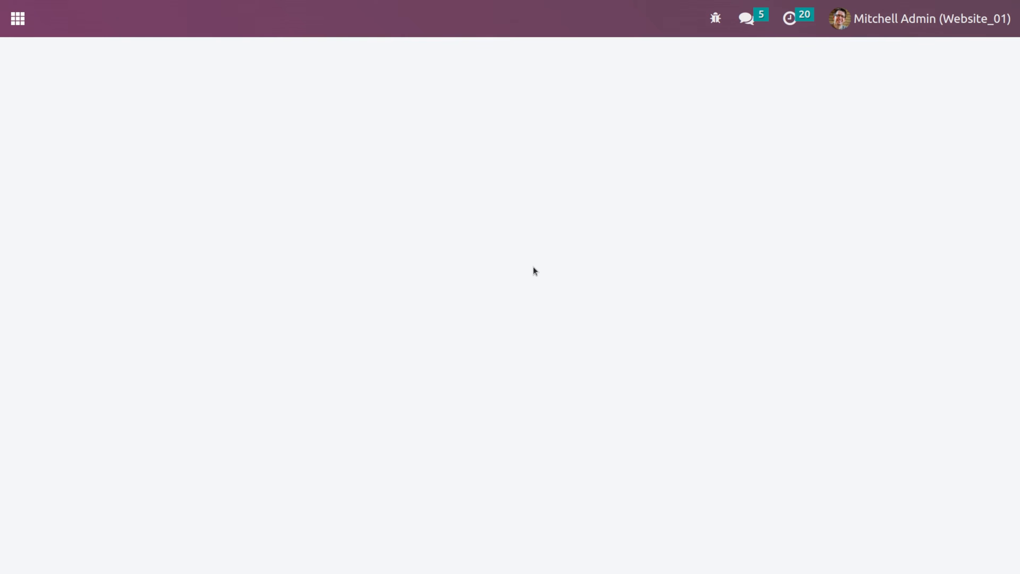
# - Open the Livechat channel configured for the website
pyautogui.scroll(-20, 533, 266)
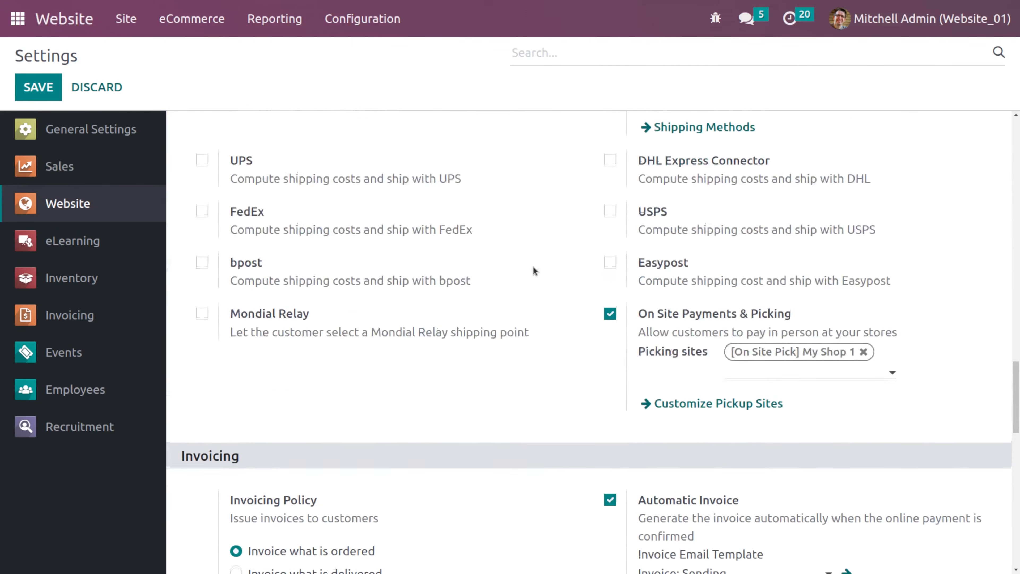
pyautogui.scroll(-5, 534, 267)
pyautogui.scroll(10, 533, 266)
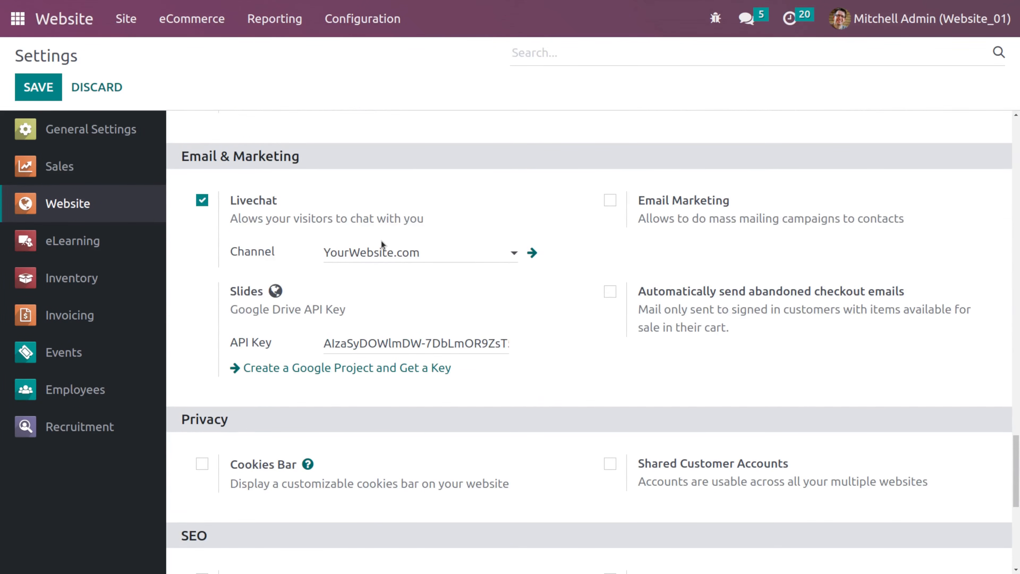
pyautogui.click(529, 250)
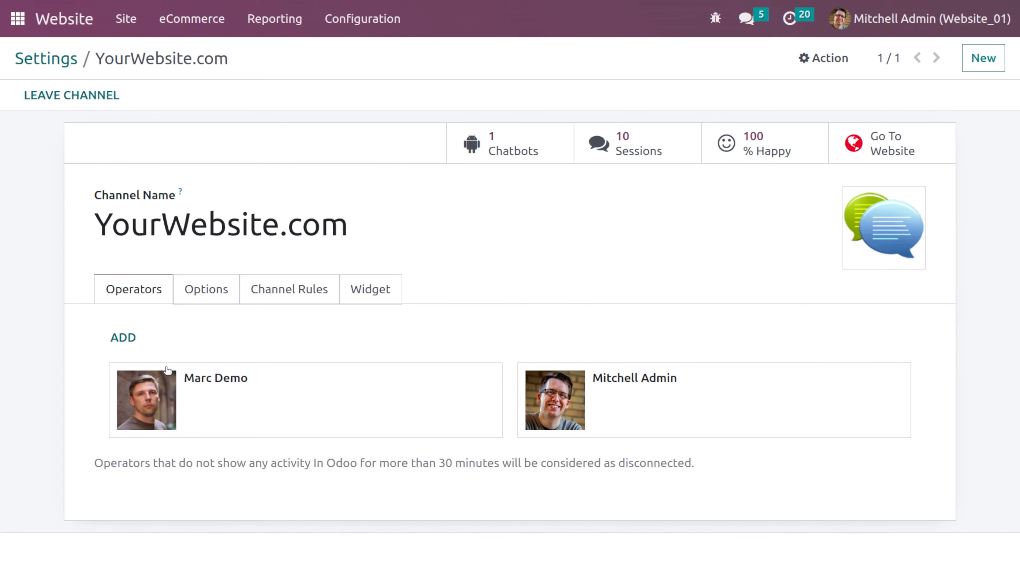
# - Set the livechat button colour to pink (238, 109, 184) in the channel options
pyautogui.click(220, 287)
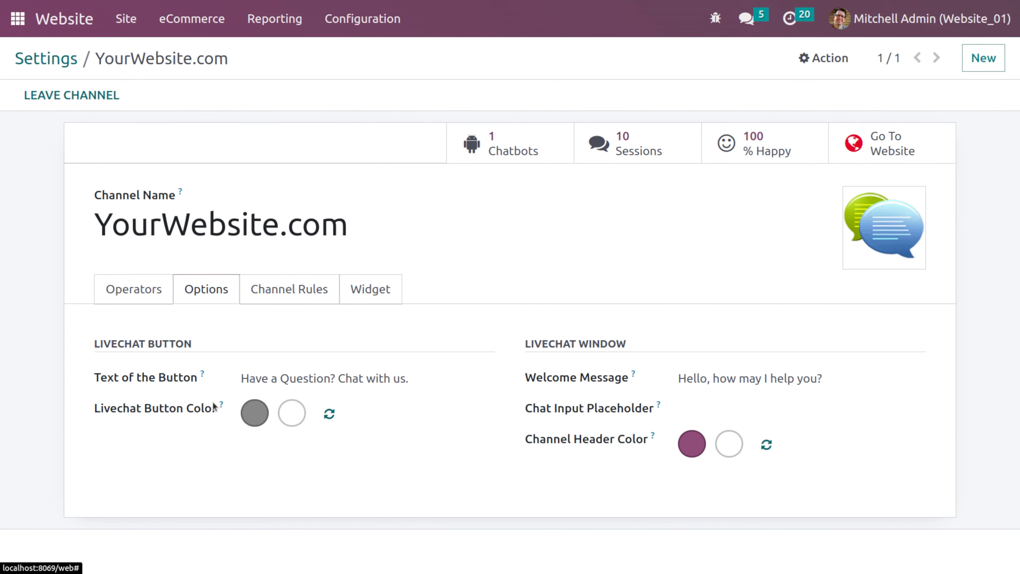
pyautogui.click(256, 413)
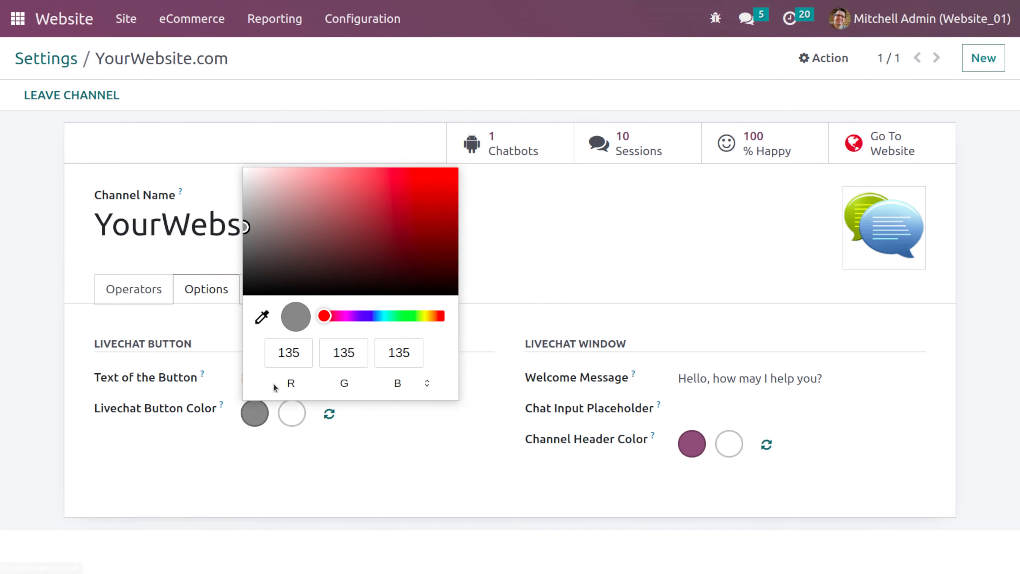
pyautogui.click(336, 316)
pyautogui.click(361, 181)
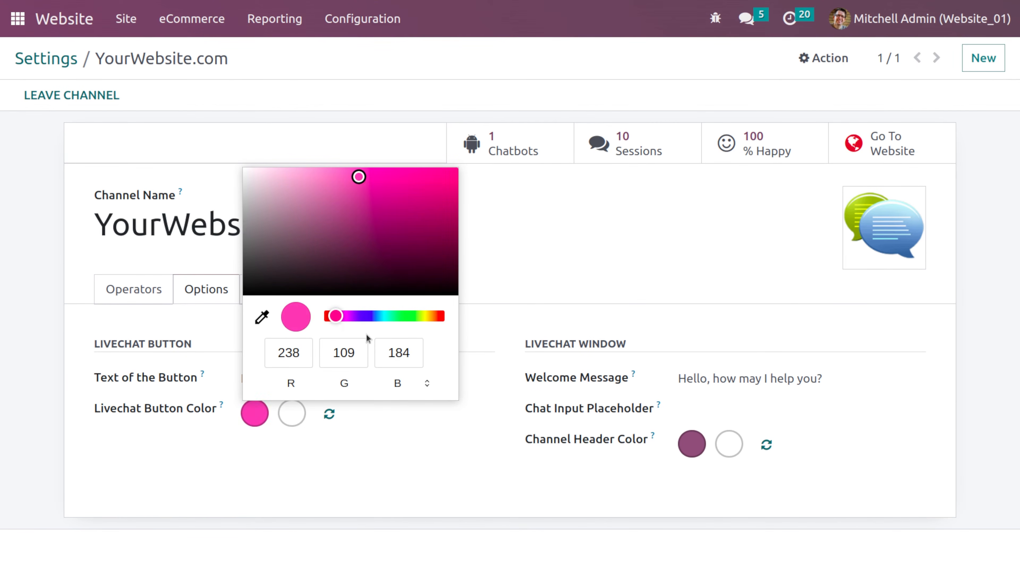
pyautogui.click(393, 439)
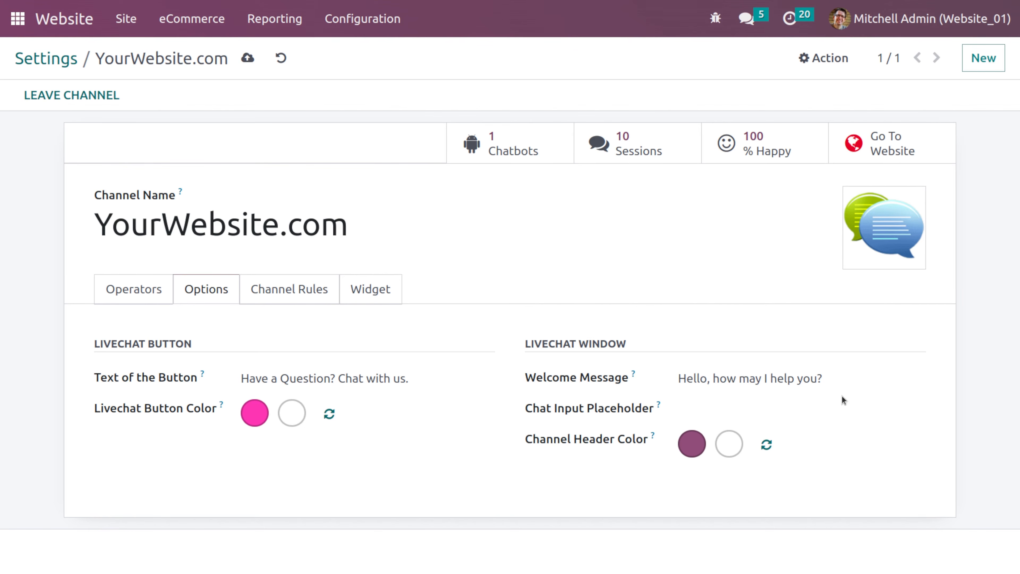
# - Set the livechat channel header colour to near-black in the livechat window options
pyautogui.moveTo(823, 378); pyautogui.dragTo(651, 390)
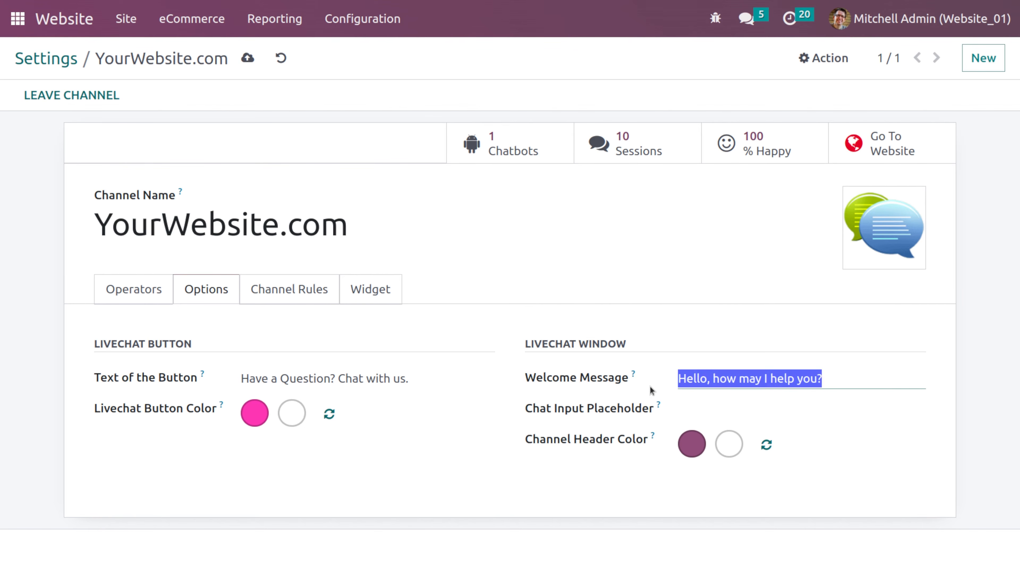
pyautogui.click(727, 393)
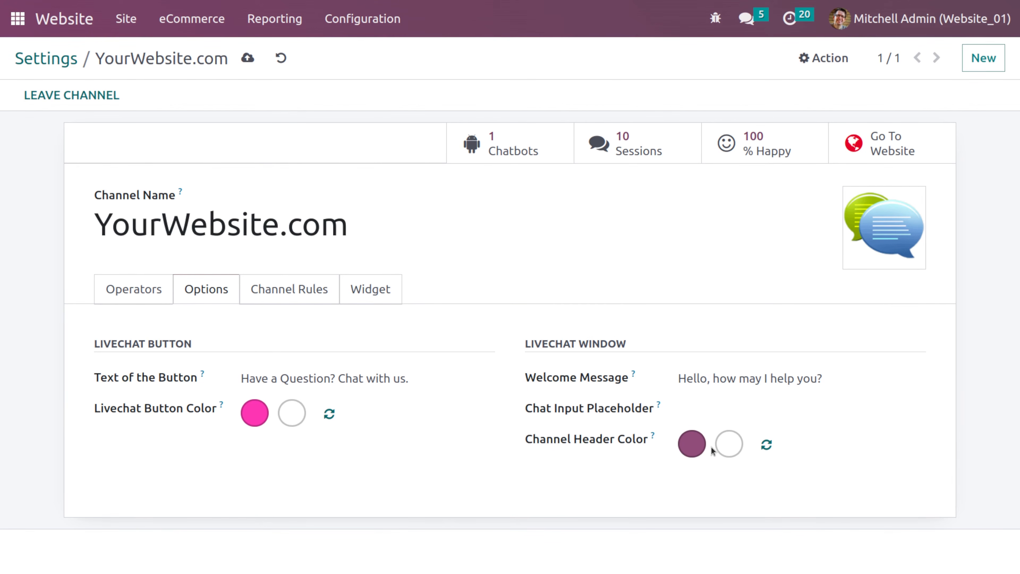
pyautogui.click(724, 448)
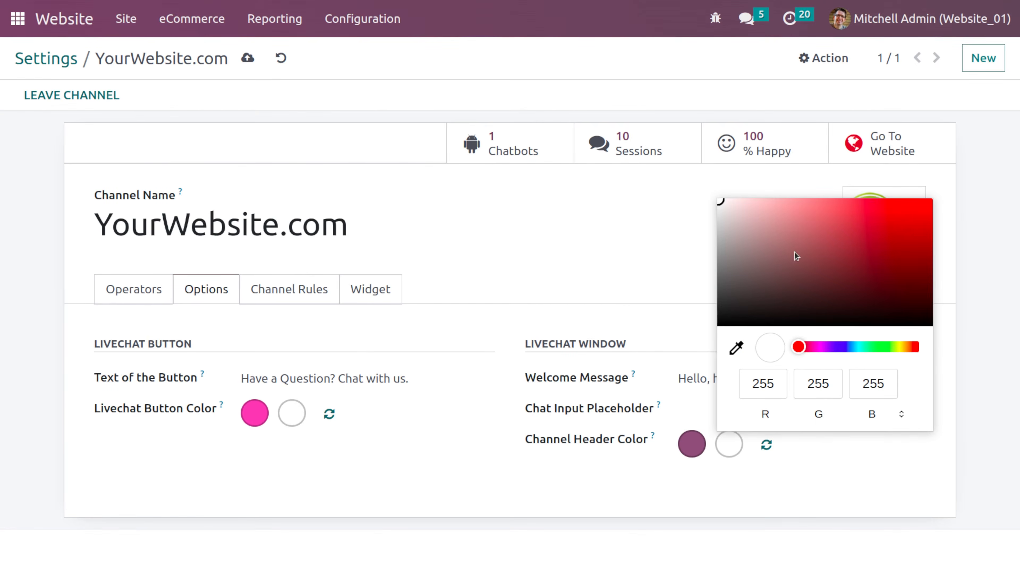
pyautogui.click(741, 300)
pyautogui.click(847, 487)
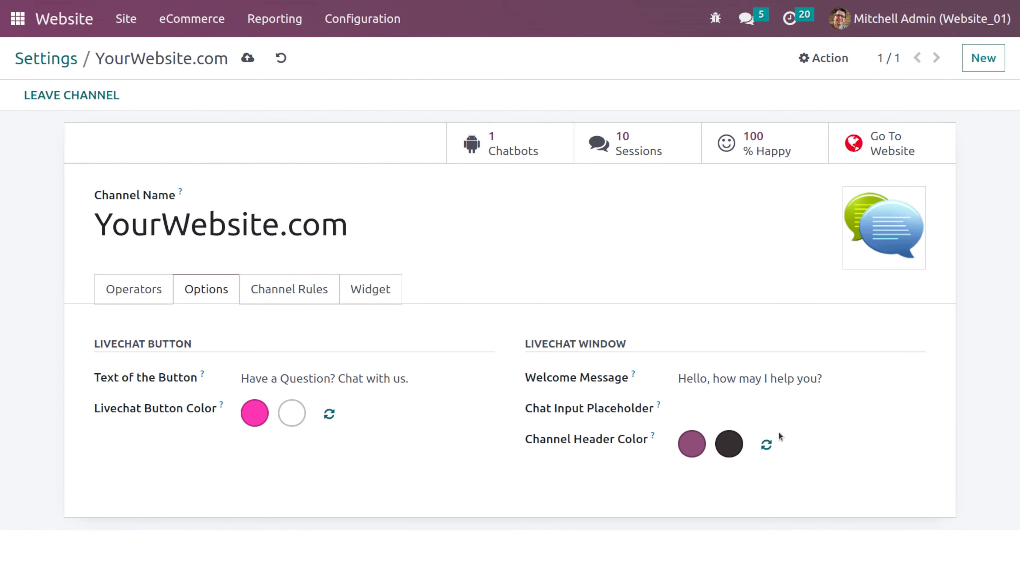
# - Review the channel rules, the widget embed code and the Welcome Bot chatbot script
pyautogui.click(315, 299)
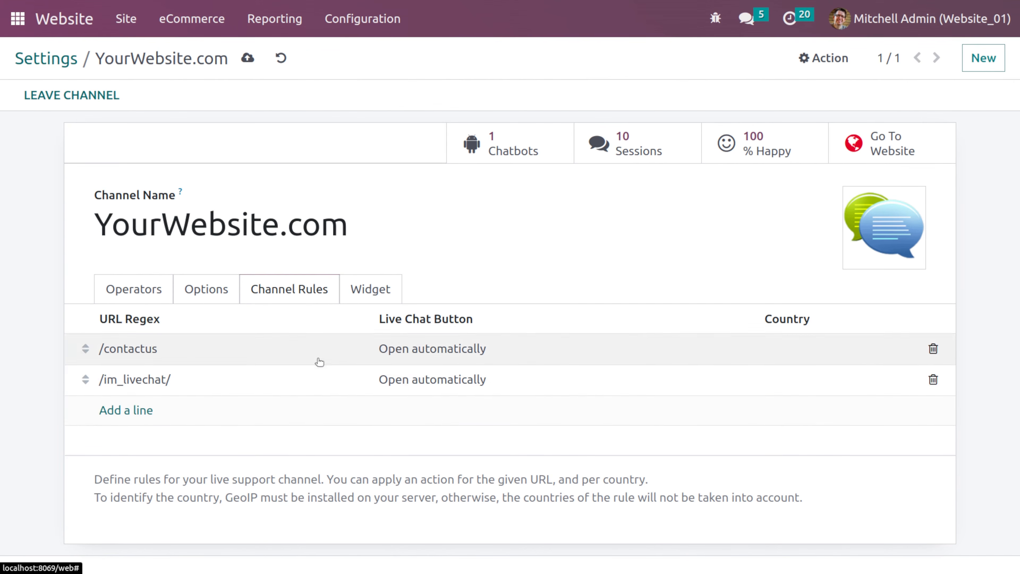
pyautogui.click(368, 293)
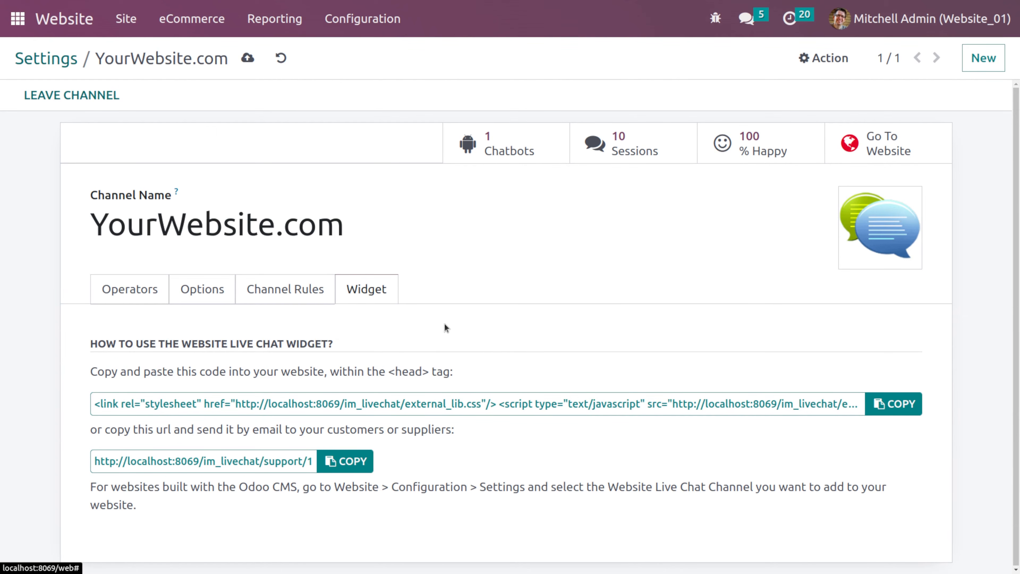
pyautogui.click(496, 144)
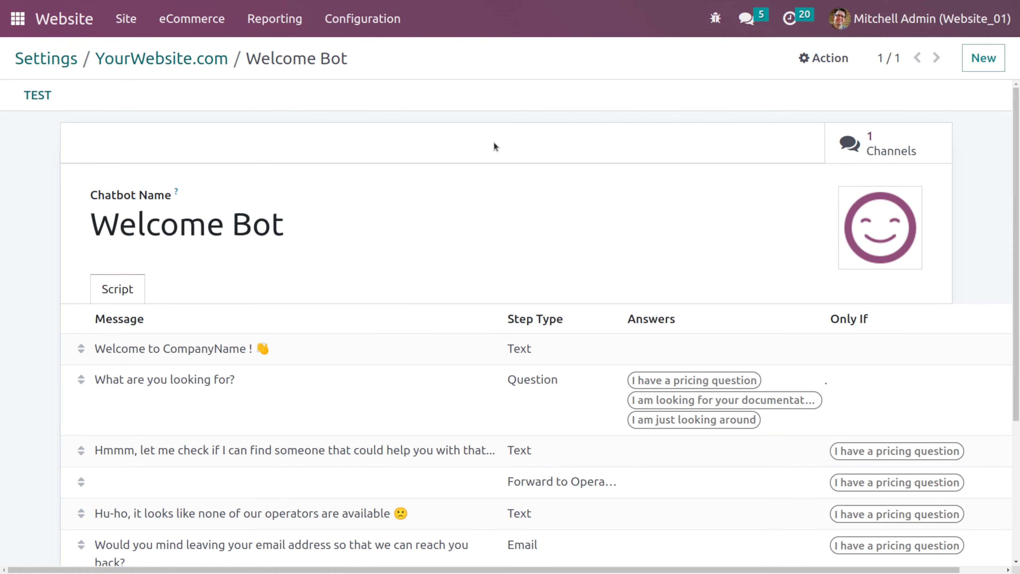
pyautogui.scroll(-5, 539, 278)
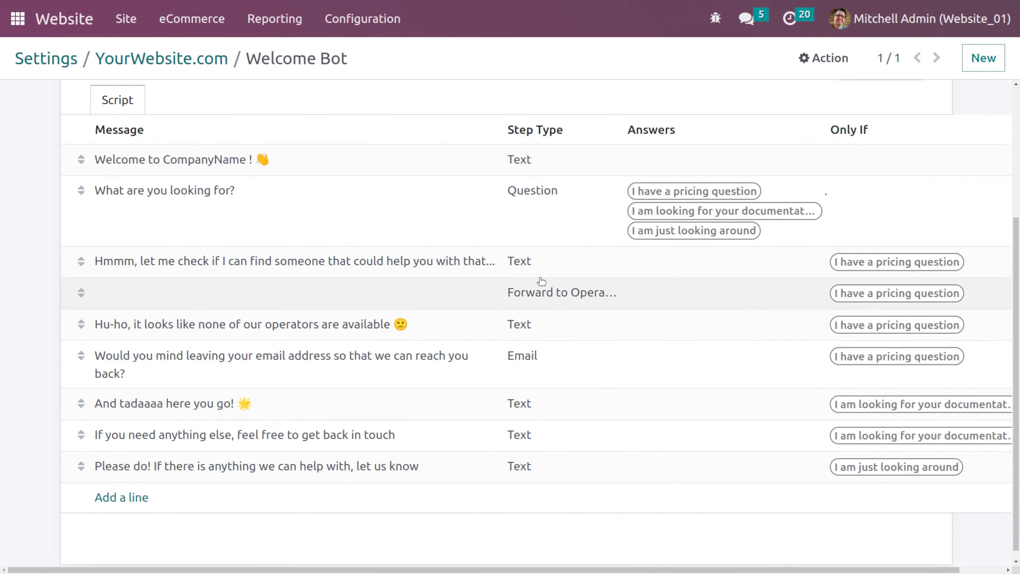
pyautogui.scroll(5, 539, 277)
pyautogui.scroll(-4, 376, 406)
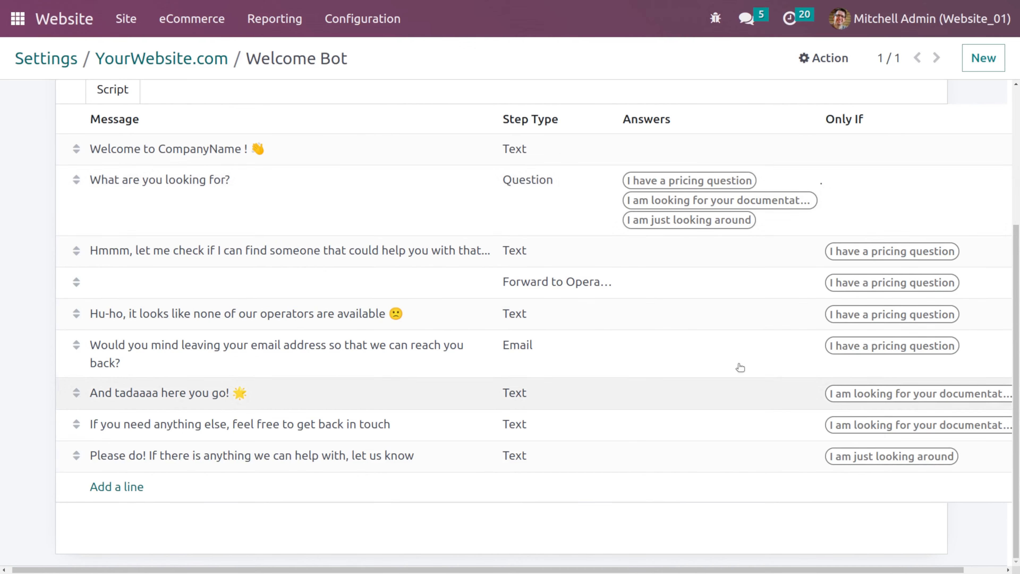
pyautogui.scroll(5, 606, 261)
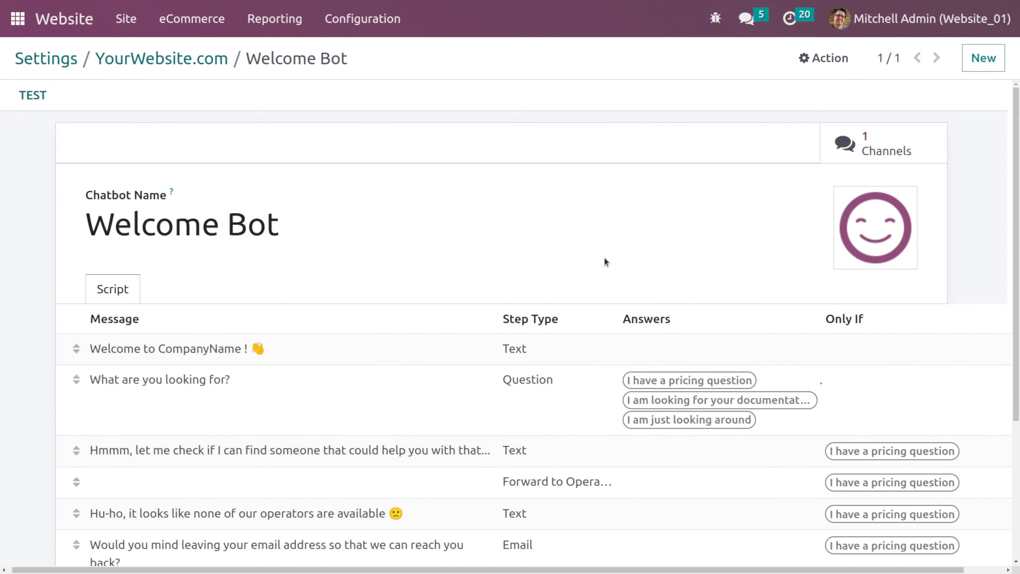
# - Open the channel's chat sessions list and return to the channel form
pyautogui.click(178, 65)
pyautogui.click(637, 139)
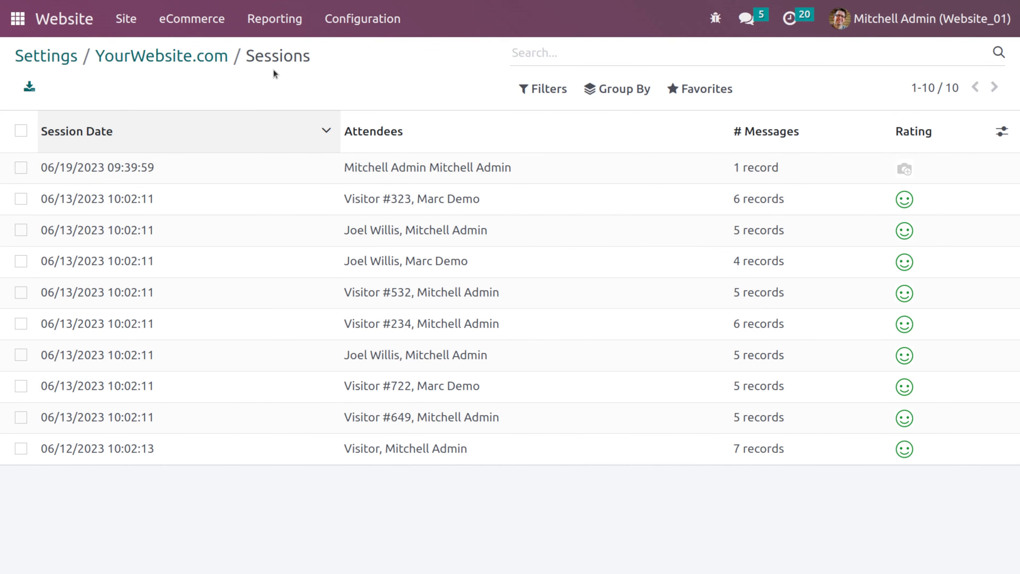
pyautogui.click(196, 57)
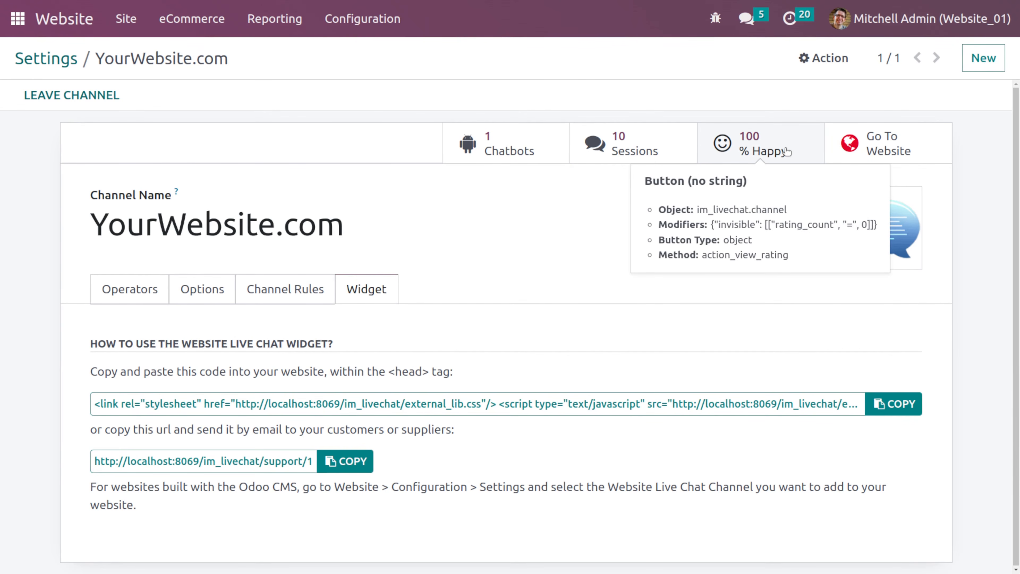
# - Go to the channel's page on the website and publish it
pyautogui.click(877, 143)
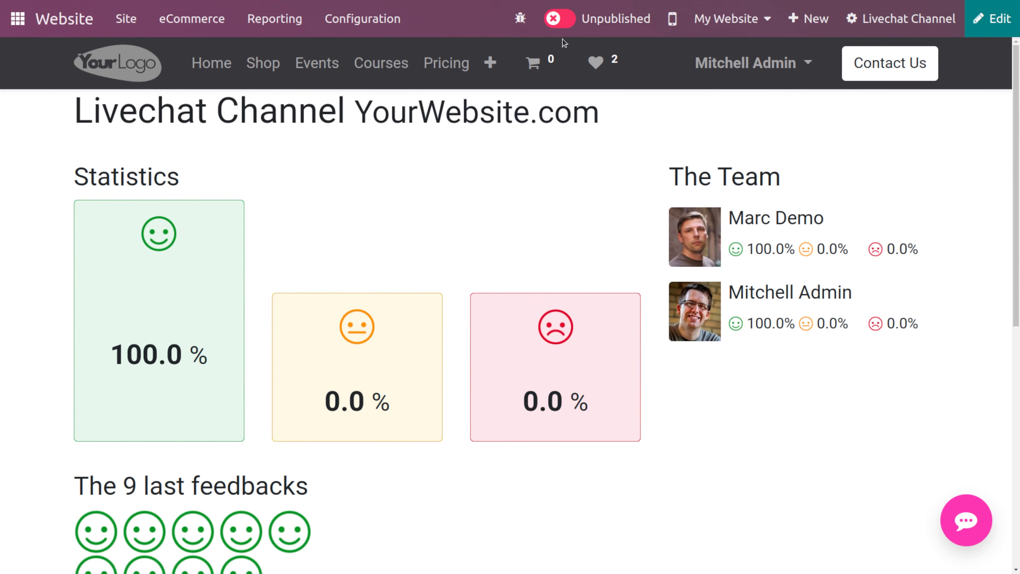
pyautogui.click(562, 22)
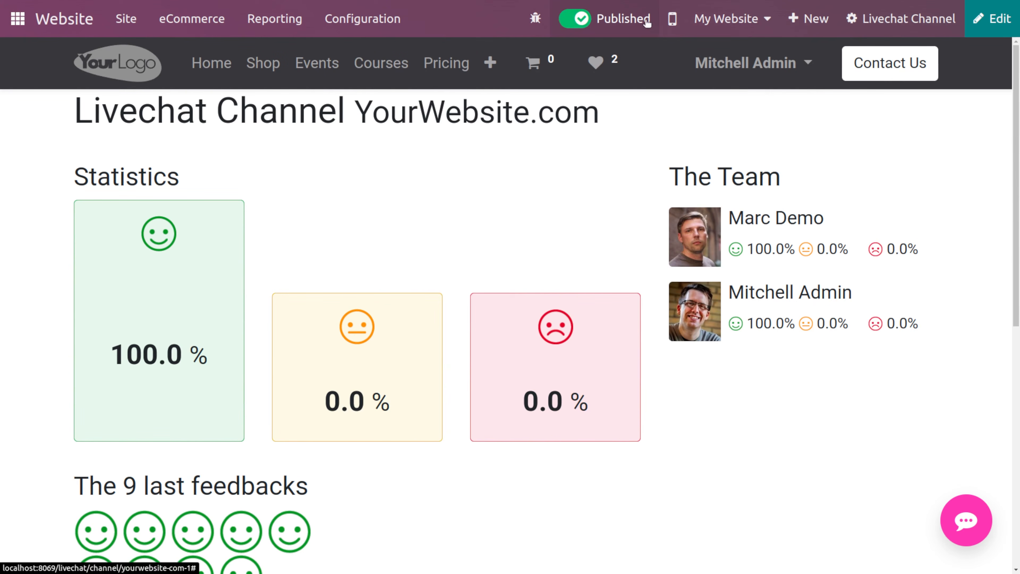
# - Open the website homepage, start a livechat and send the message 'hu'
pyautogui.click(79, 21)
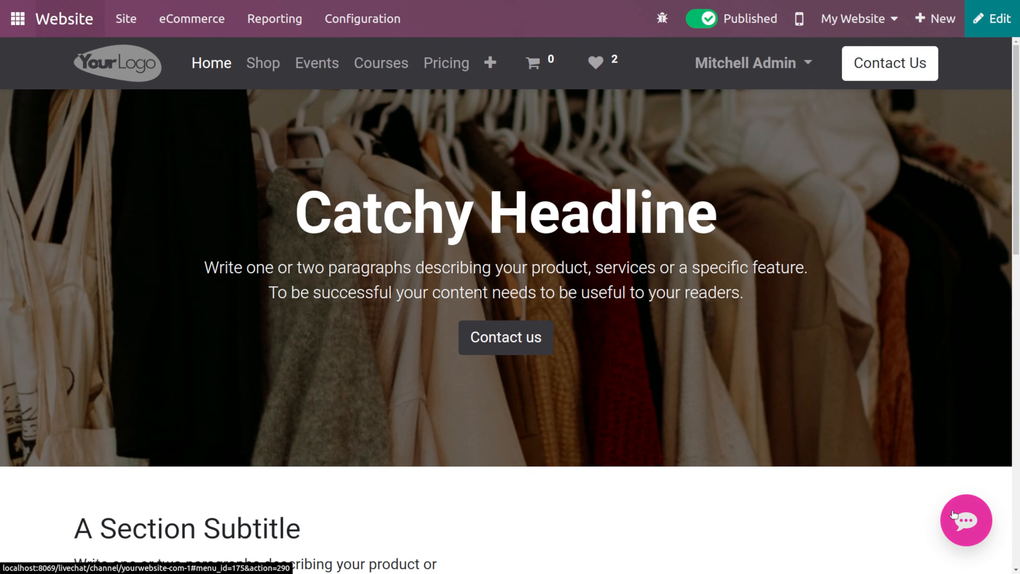
pyautogui.click(966, 519)
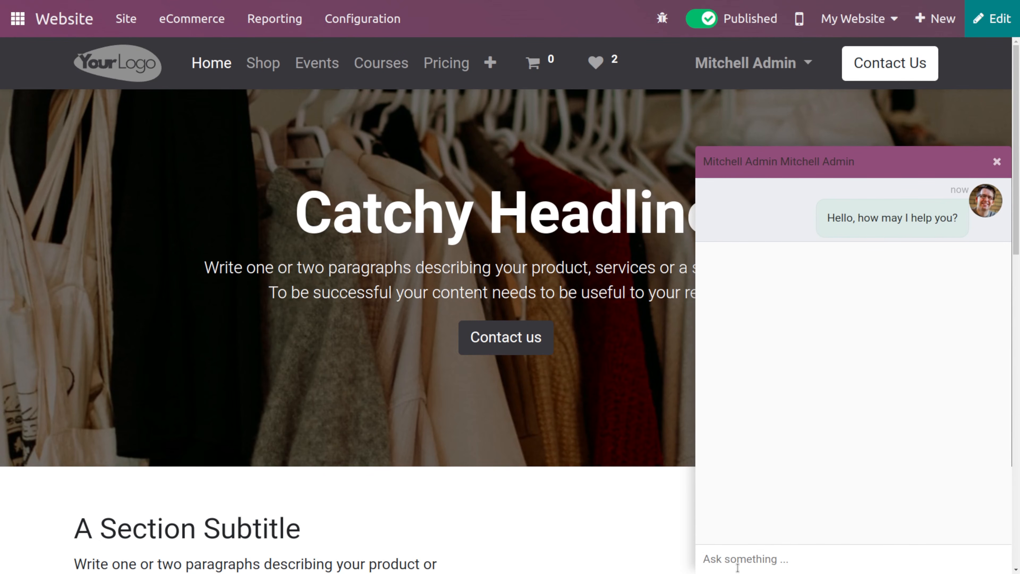
pyautogui.write('hu')
pyautogui.press('Return')
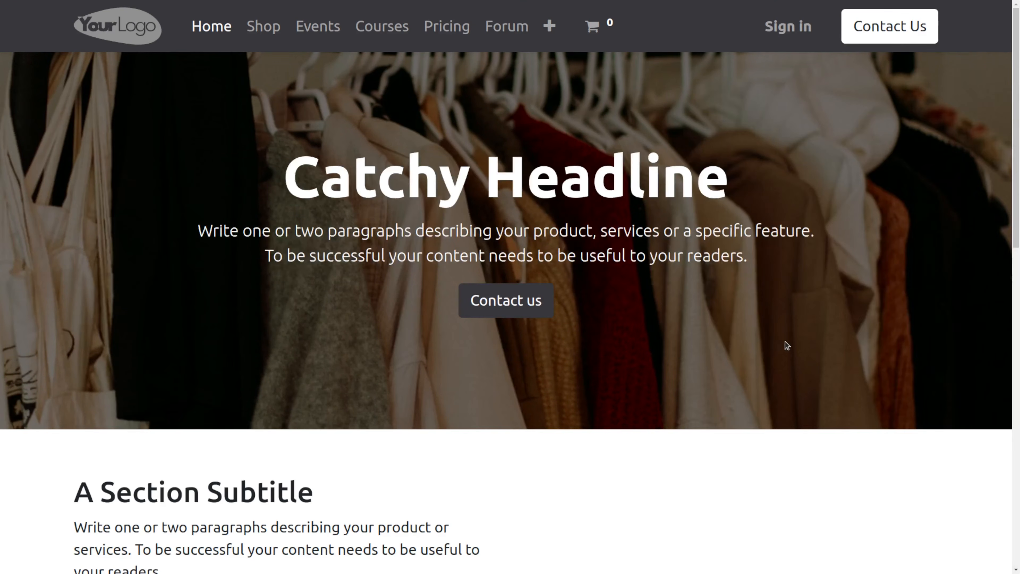
# - Reply 'hlo' from the visitor's livechat window, closing the error dialogs that interrupt
pyautogui.write('h')
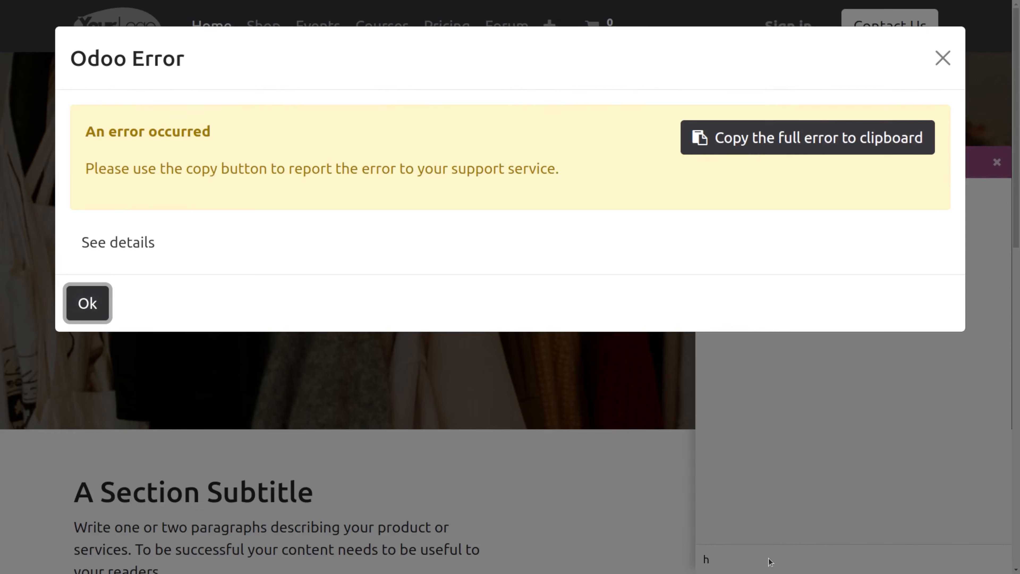
pyautogui.click(941, 59)
pyautogui.write('lo')
pyautogui.press('Return')
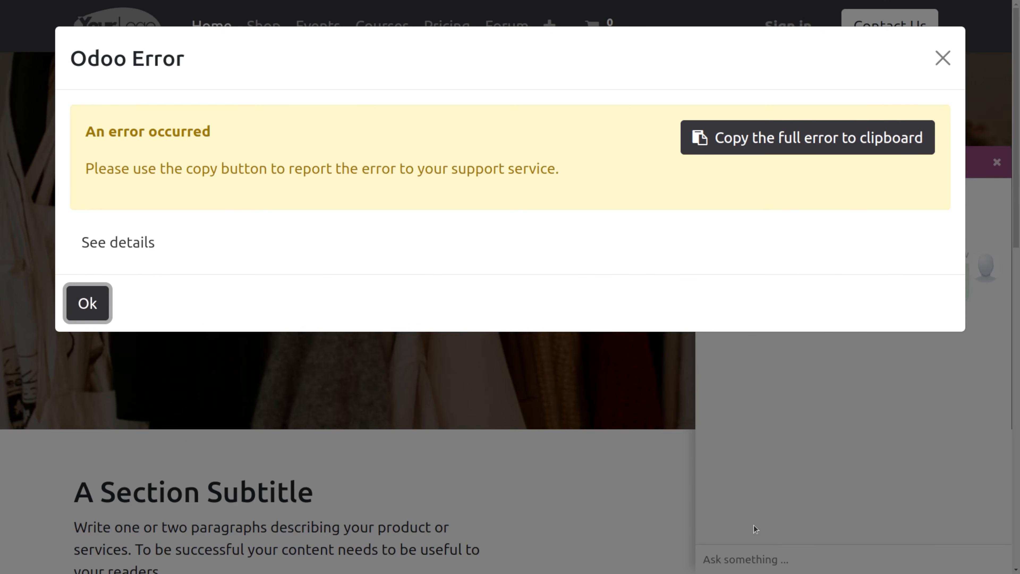
pyautogui.click(943, 59)
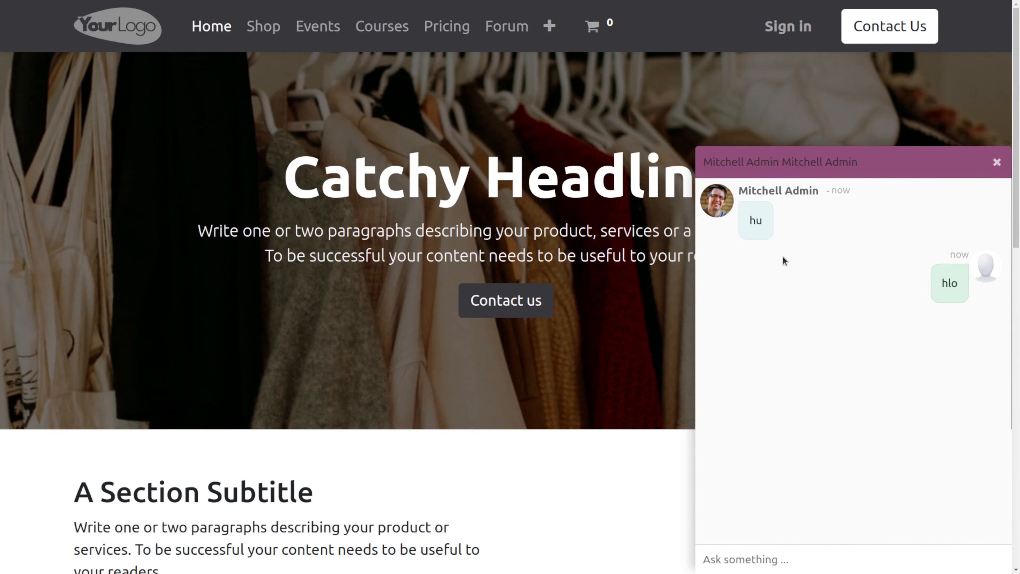
# - Close the visitor's conversation and rate it with the happy face
pyautogui.click(997, 162)
pyautogui.scroll(-1, 902, 438)
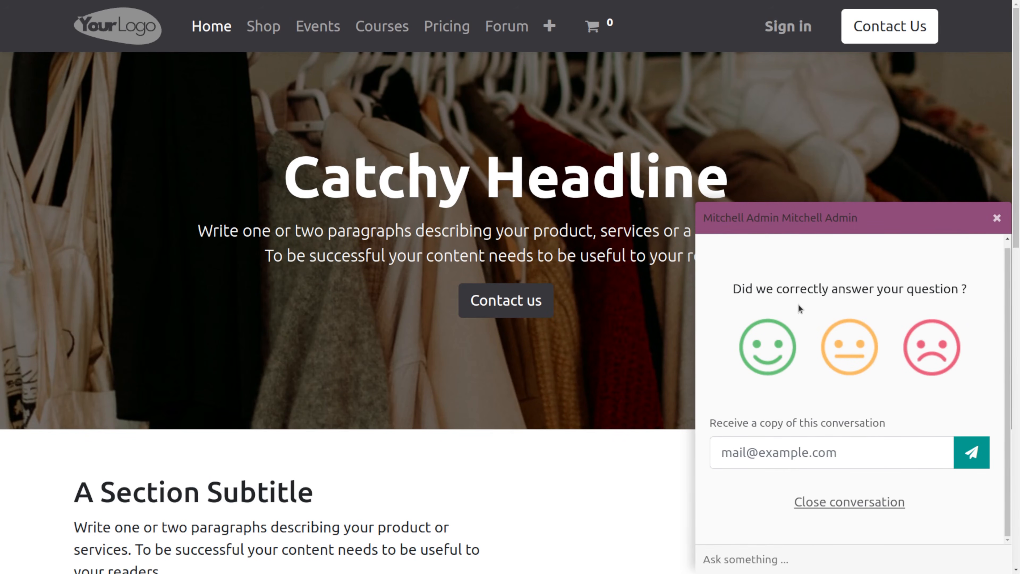
pyautogui.click(768, 346)
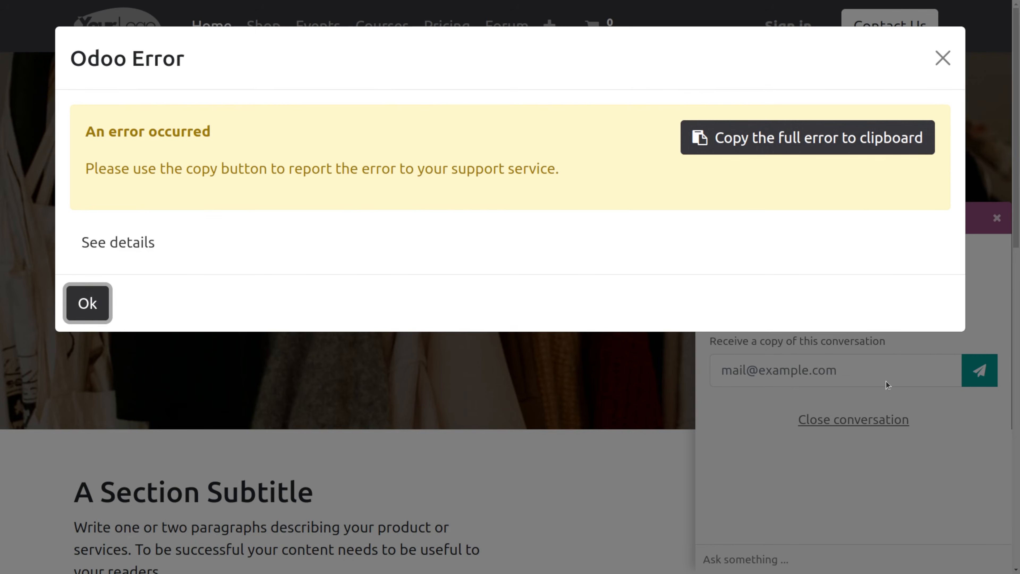
pyautogui.click(943, 58)
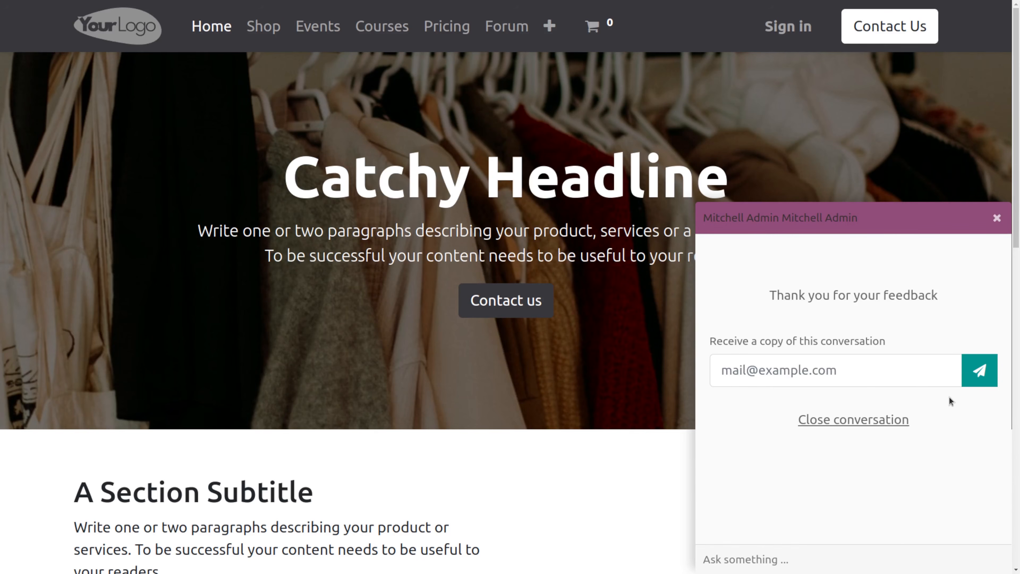
# - Sign in to the backend as the admin user
pyautogui.moveTo(995, 225); pyautogui.dragTo(826, 98)
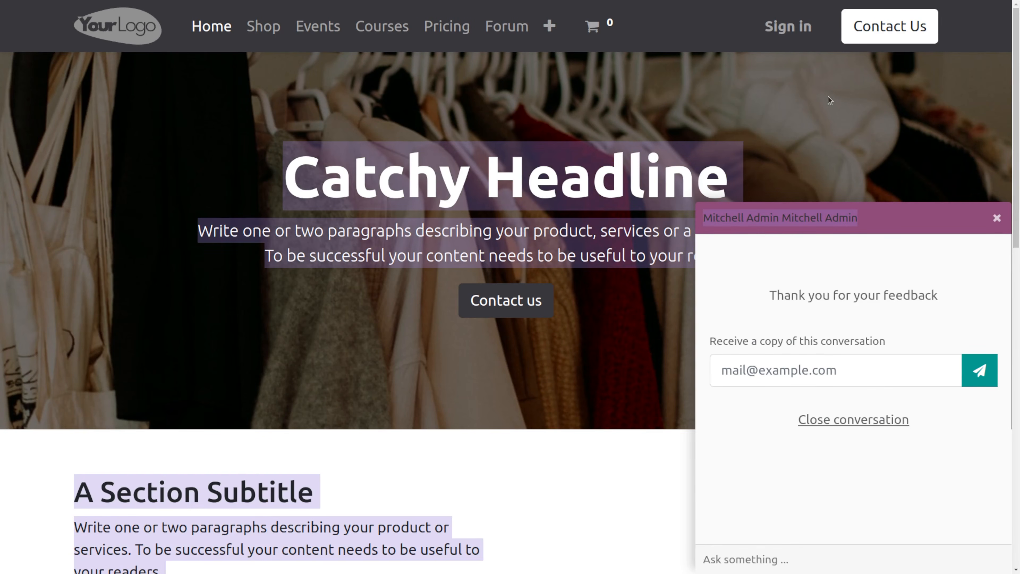
pyautogui.click(779, 17)
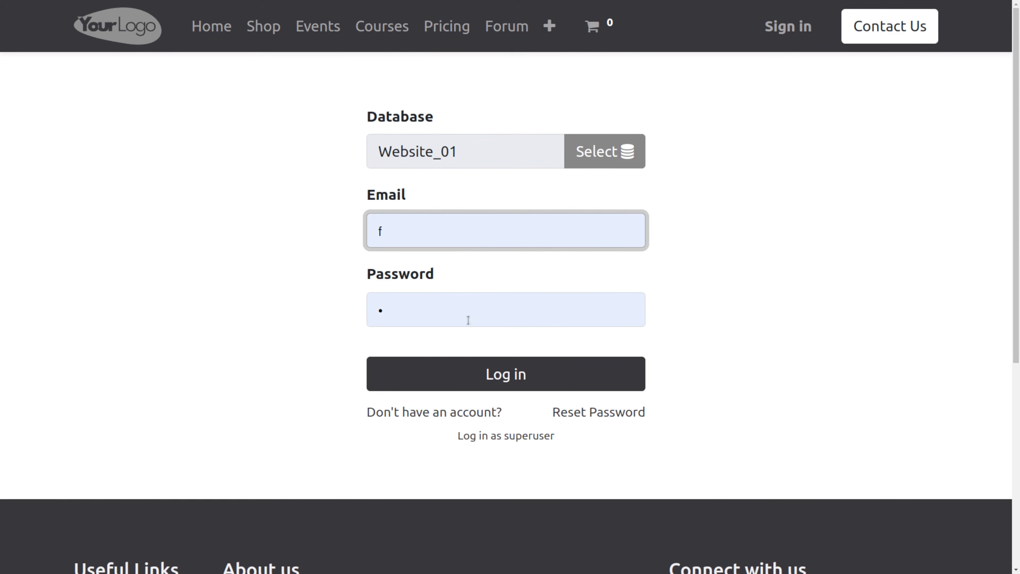
pyautogui.click(460, 368)
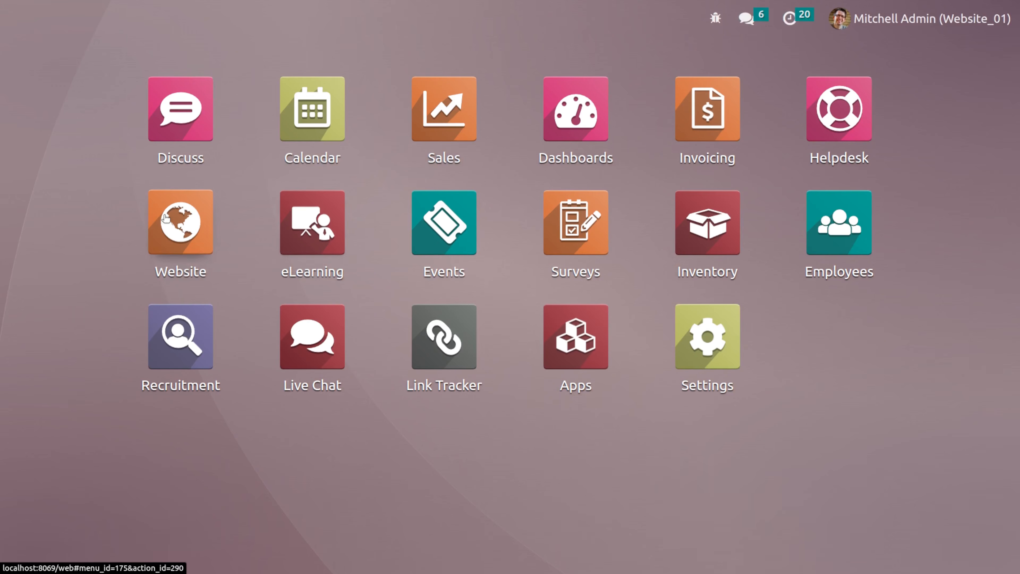
# - Open the Website settings and enable Email Marketing and automatically sending abandoned checkout emails
pyautogui.click(166, 218)
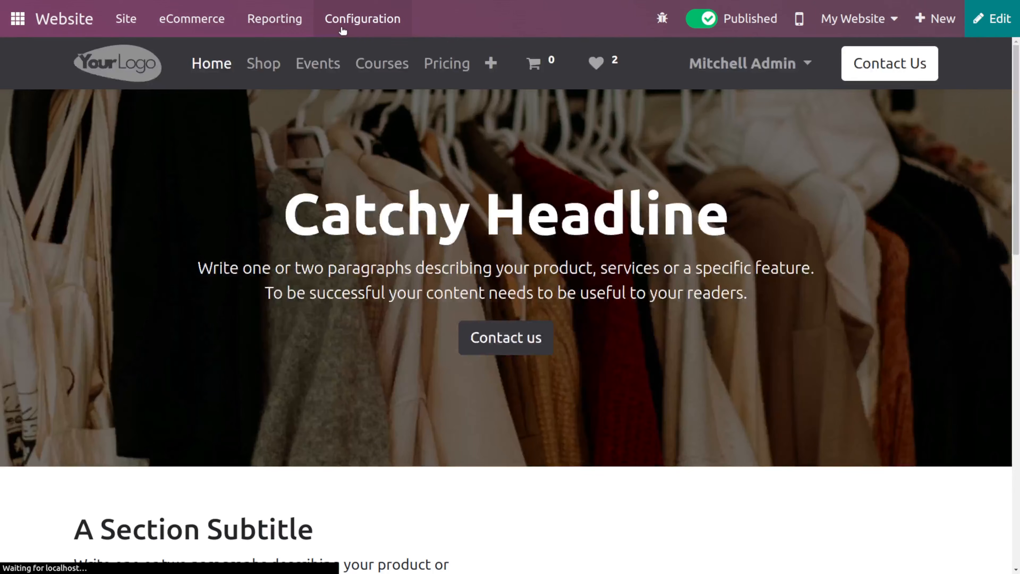
pyautogui.click(343, 31)
pyautogui.click(378, 18)
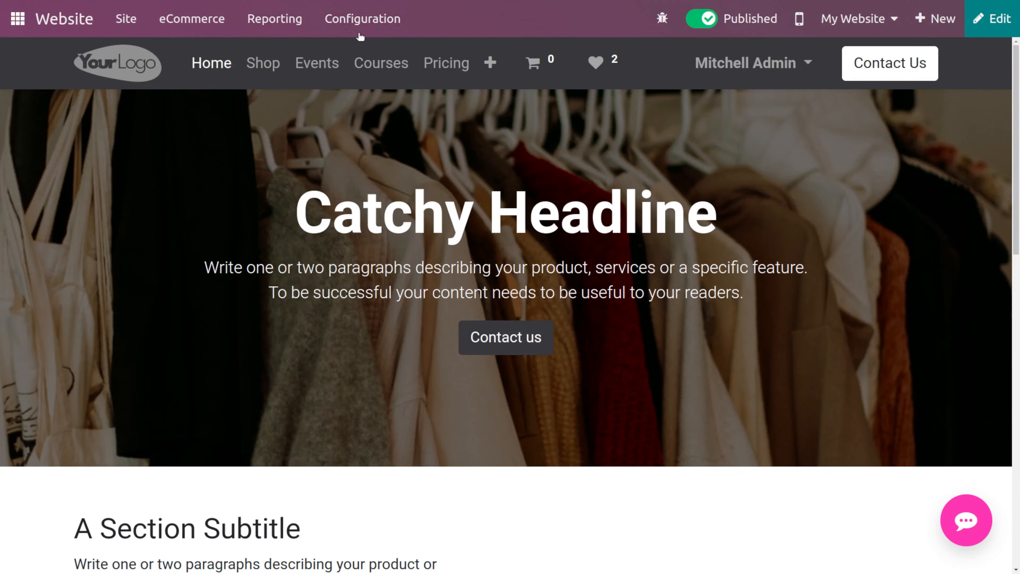
pyautogui.click(377, 32)
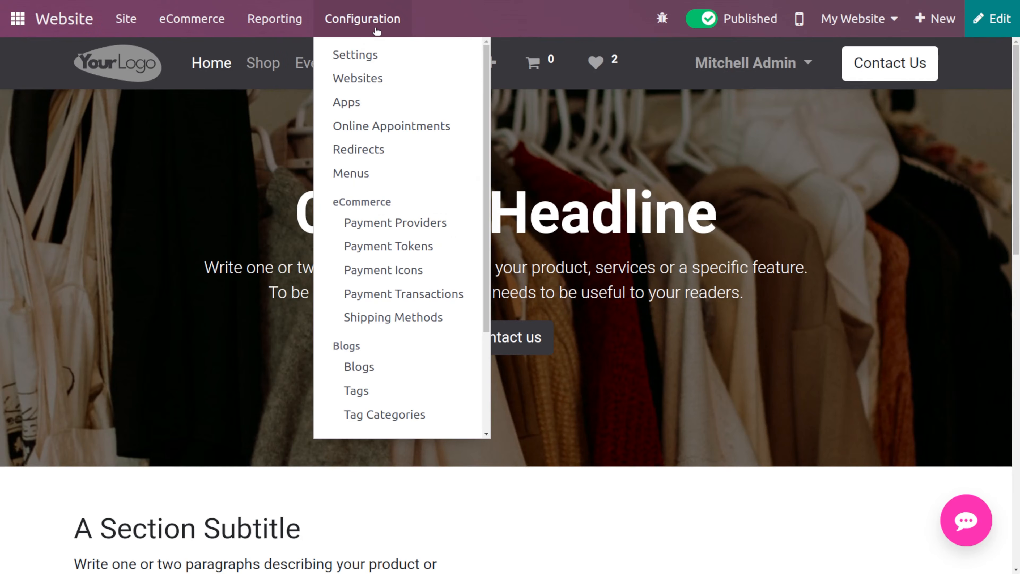
pyautogui.click(380, 54)
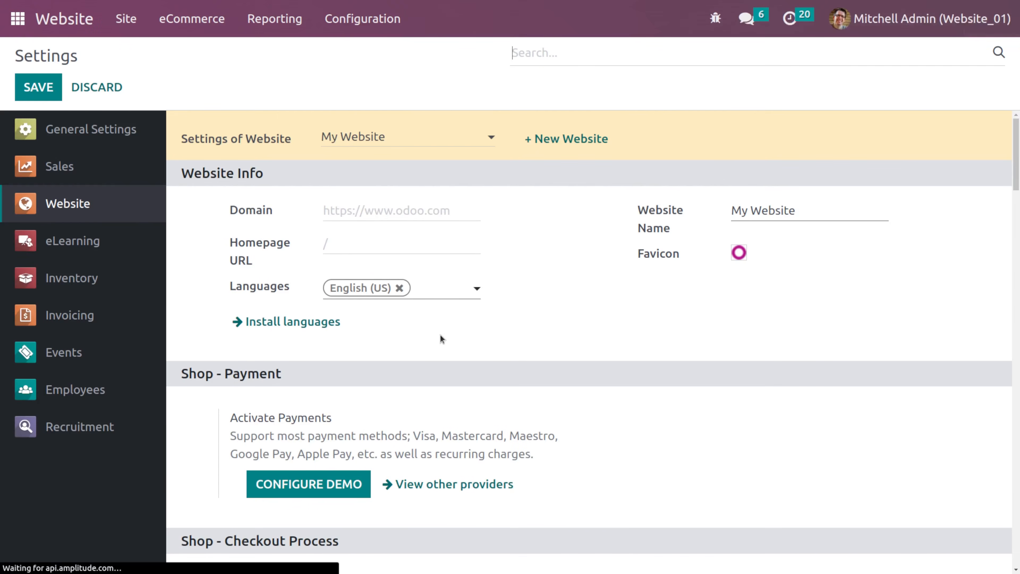
pyautogui.scroll(-8, 440, 334)
pyautogui.scroll(-15, 439, 334)
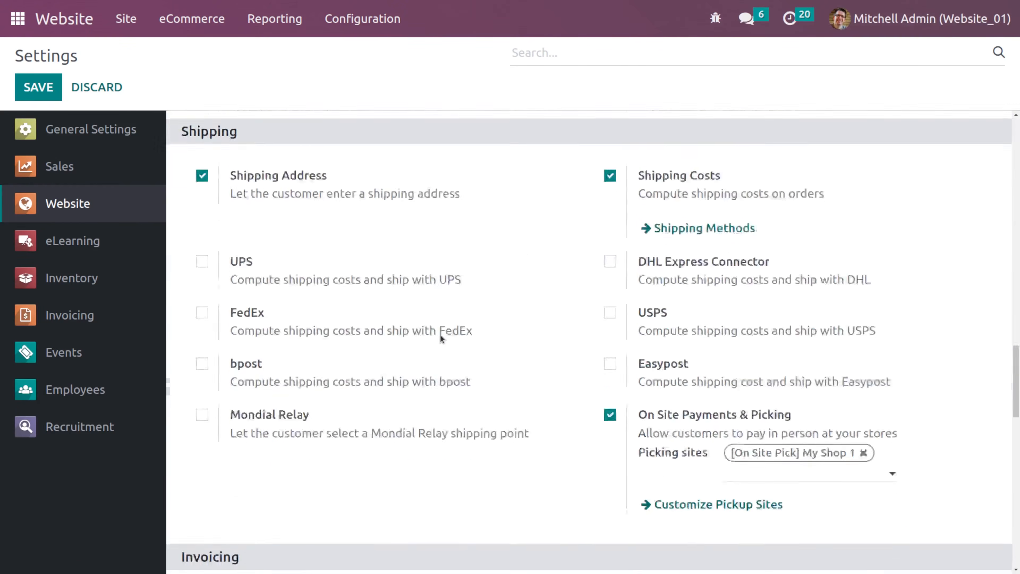
pyautogui.scroll(-8, 440, 340)
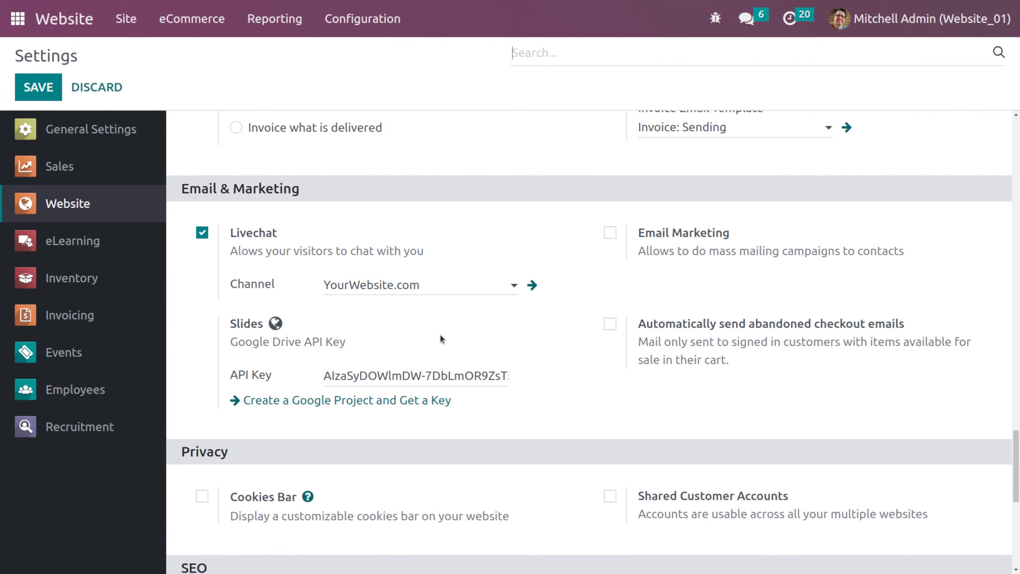
pyautogui.click(610, 233)
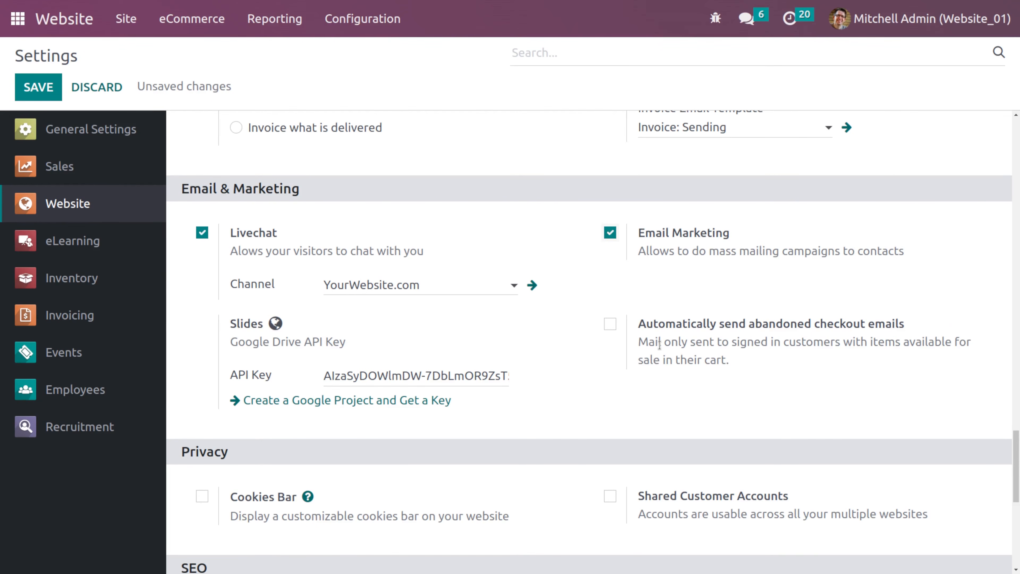
pyautogui.click(610, 324)
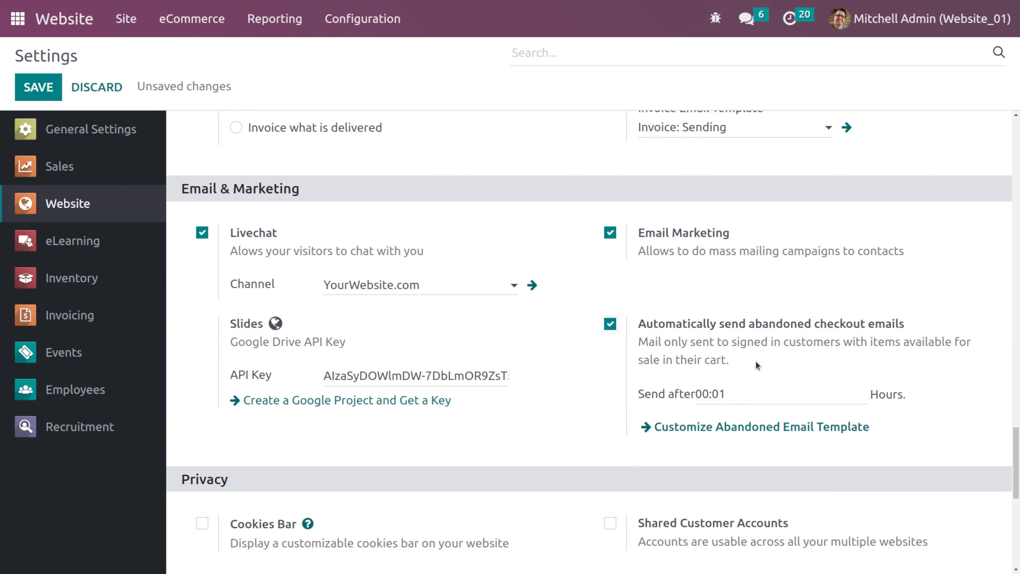
pyautogui.moveTo(728, 391)
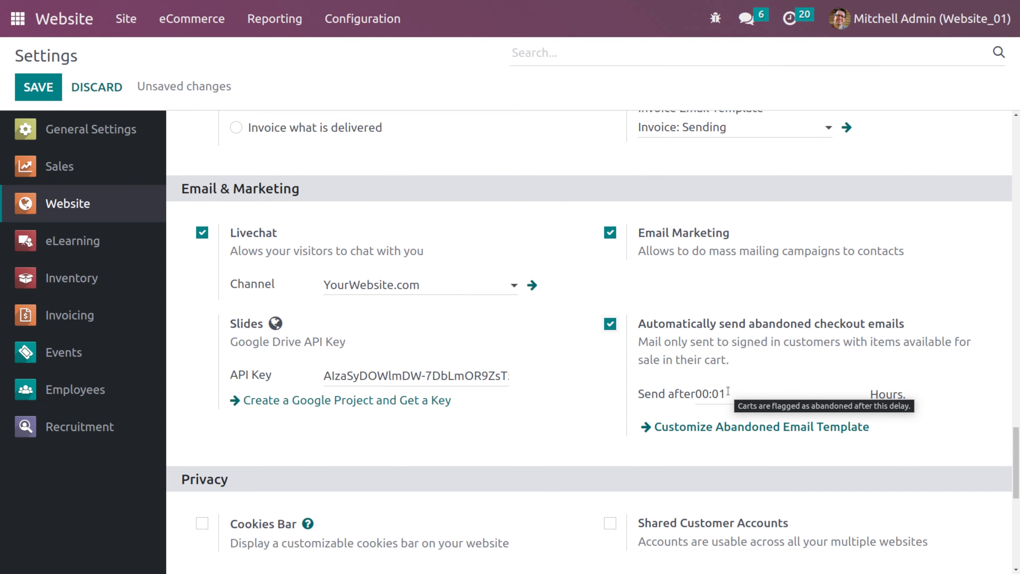
# - Enable the Cookies Bar in the Privacy settings and save the settings
pyautogui.scroll(-5, 540, 363)
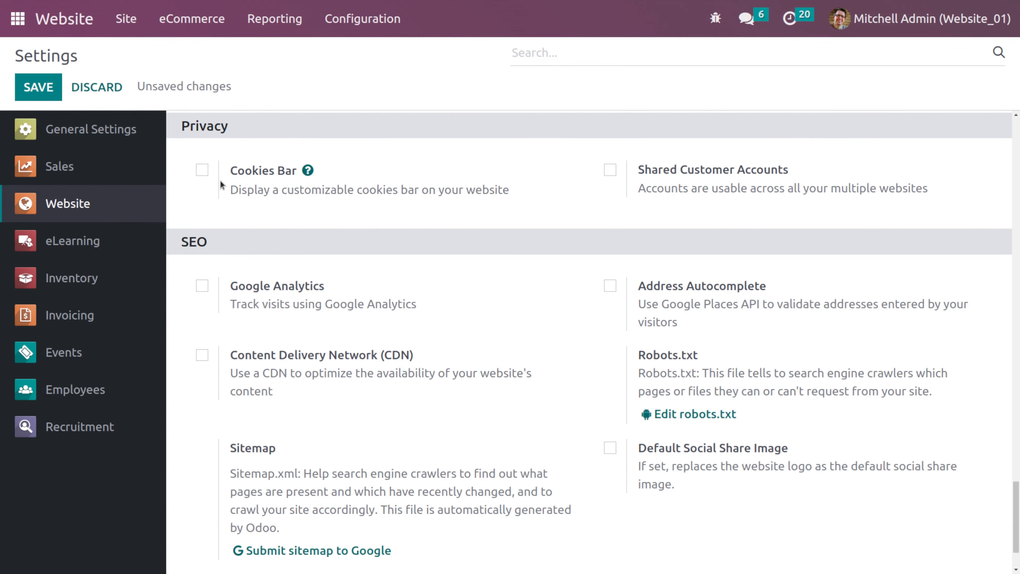
pyautogui.click(205, 176)
pyautogui.click(50, 92)
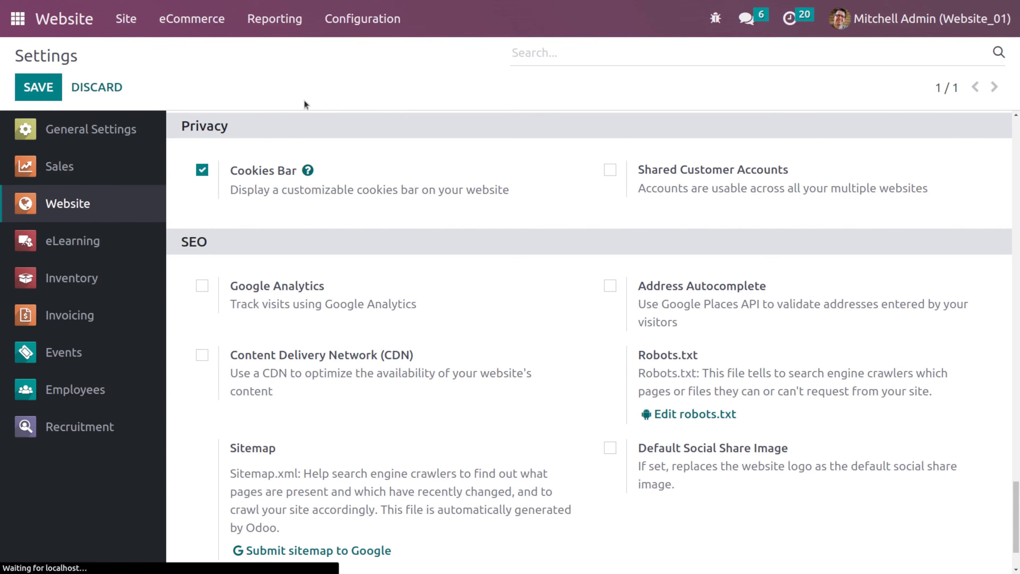
# - Open the website and accept the cookie consent banner
pyautogui.click(63, 24)
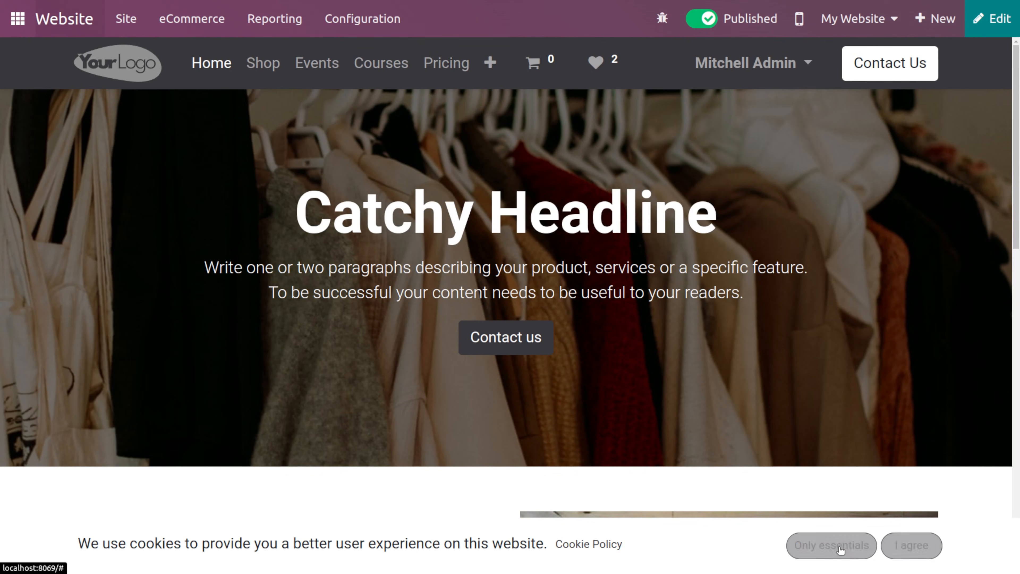
pyautogui.click(901, 547)
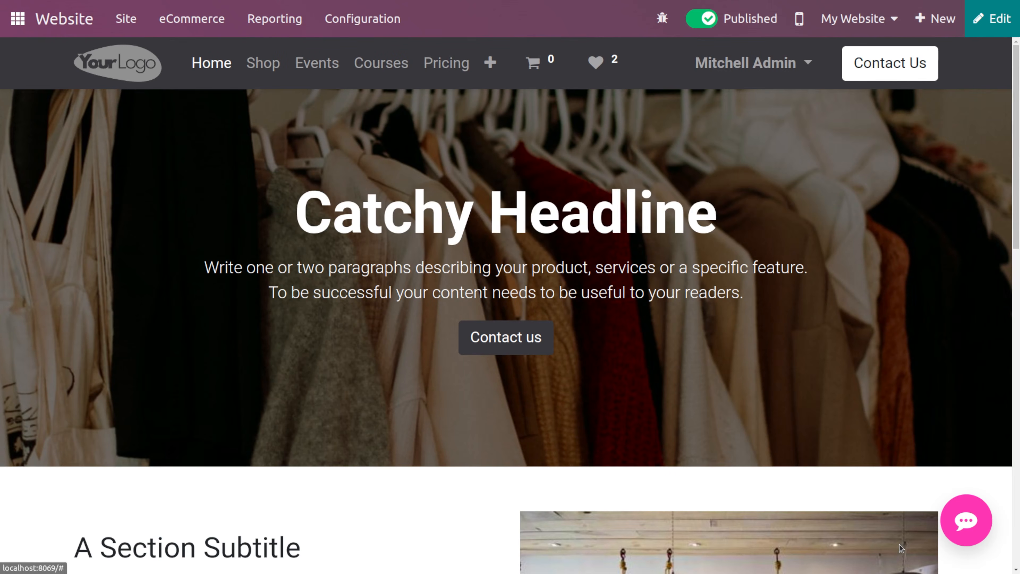
# - Reopen the Website settings and enable Shared Customer Accounts along with the SEO options
pyautogui.click(356, 17)
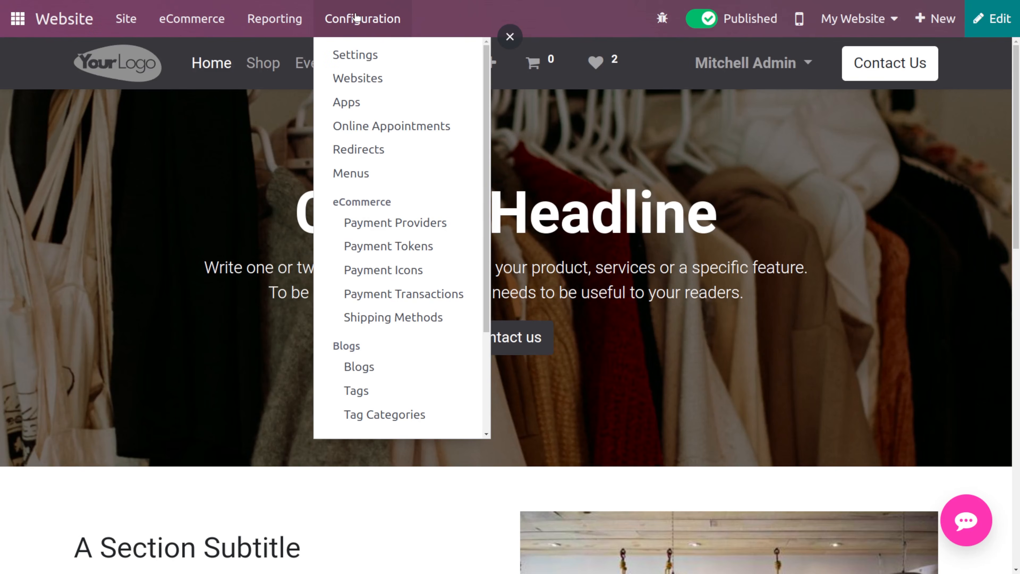
pyautogui.click(378, 54)
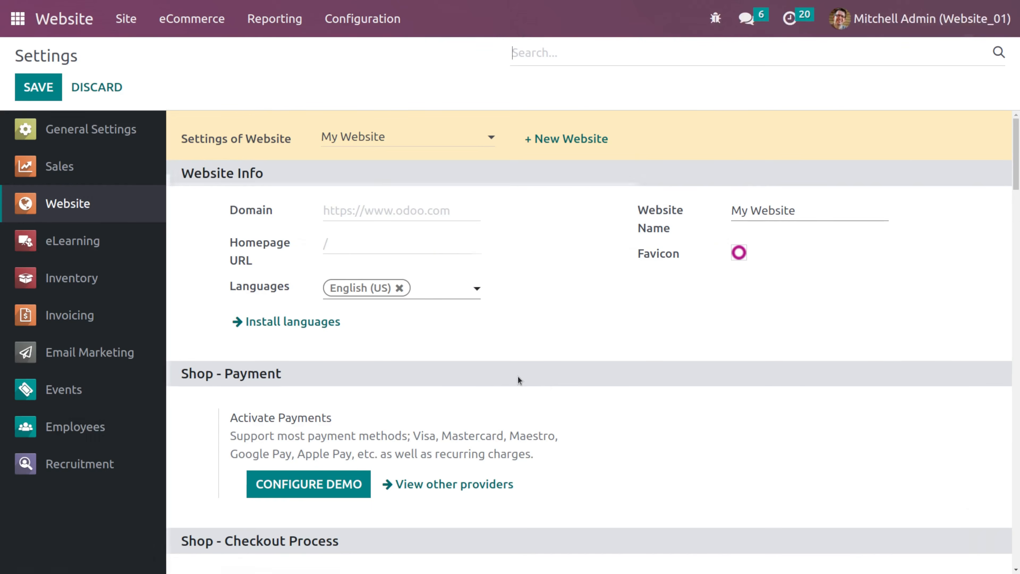
pyautogui.scroll(-15, 518, 377)
pyautogui.scroll(-10, 518, 380)
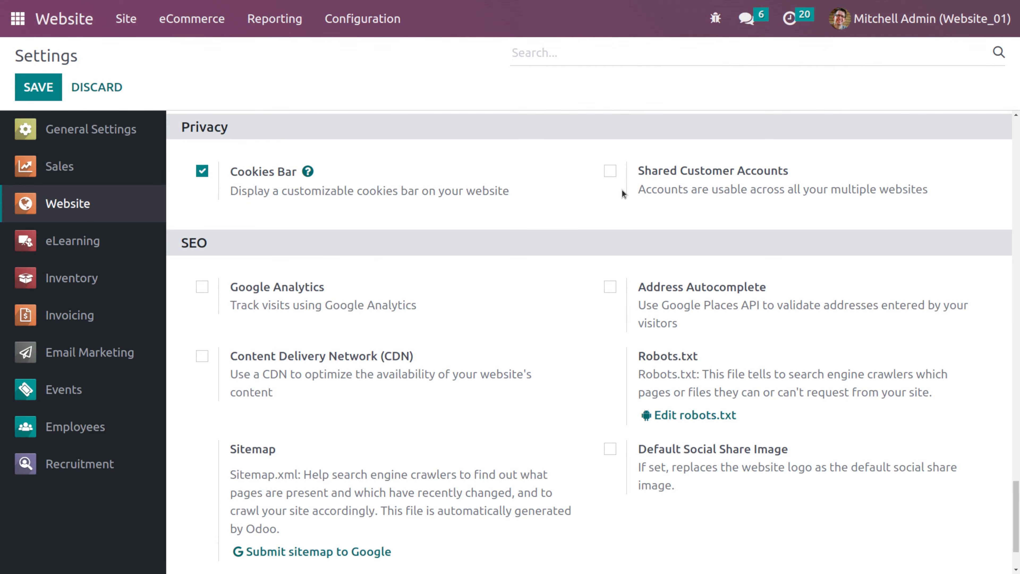
pyautogui.click(610, 172)
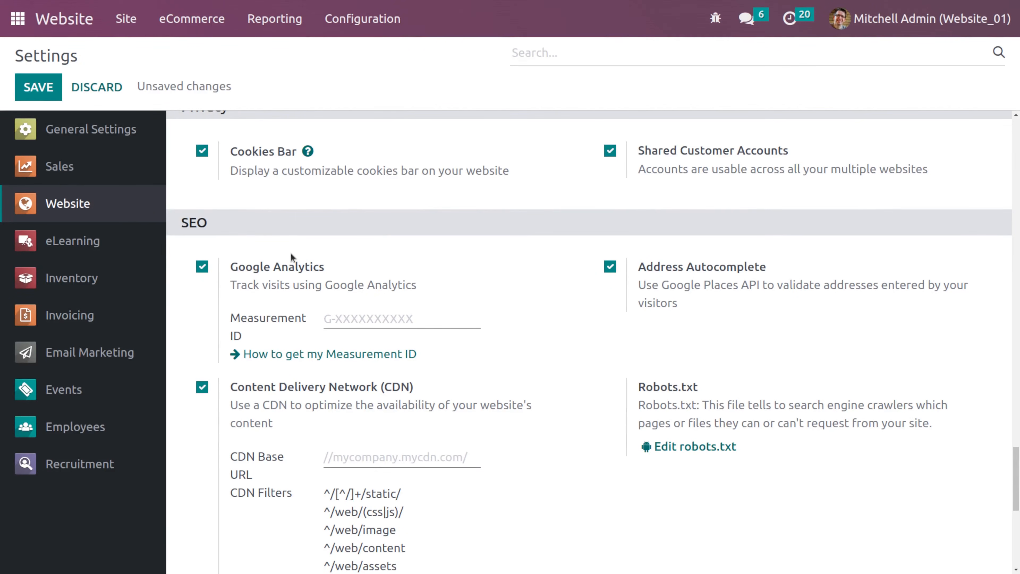
# - Scroll through the SEO options and their newly shown fields
pyautogui.scroll(-1, 291, 255)
pyautogui.scroll(-3, 291, 252)
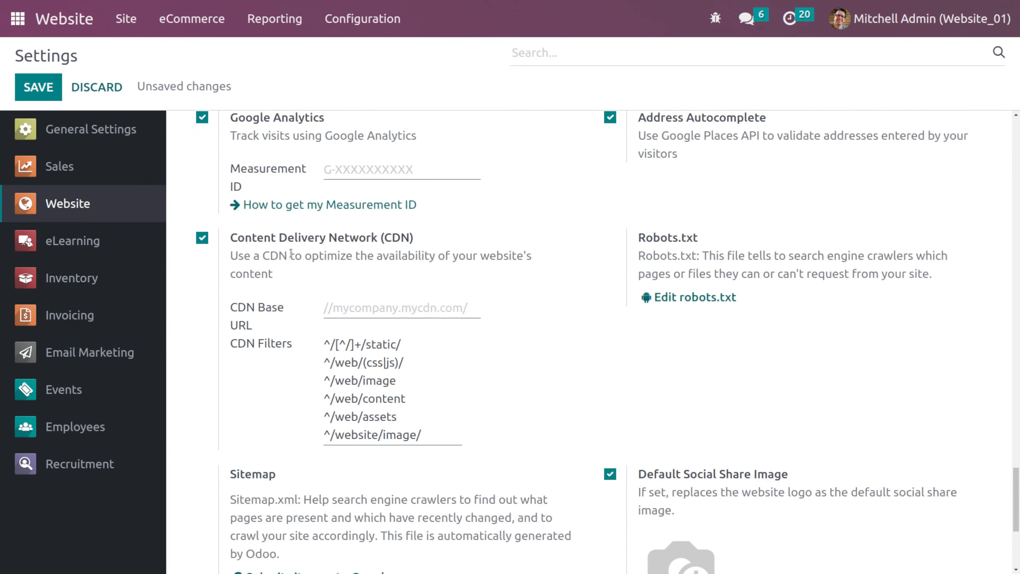
pyautogui.scroll(-4, 676, 520)
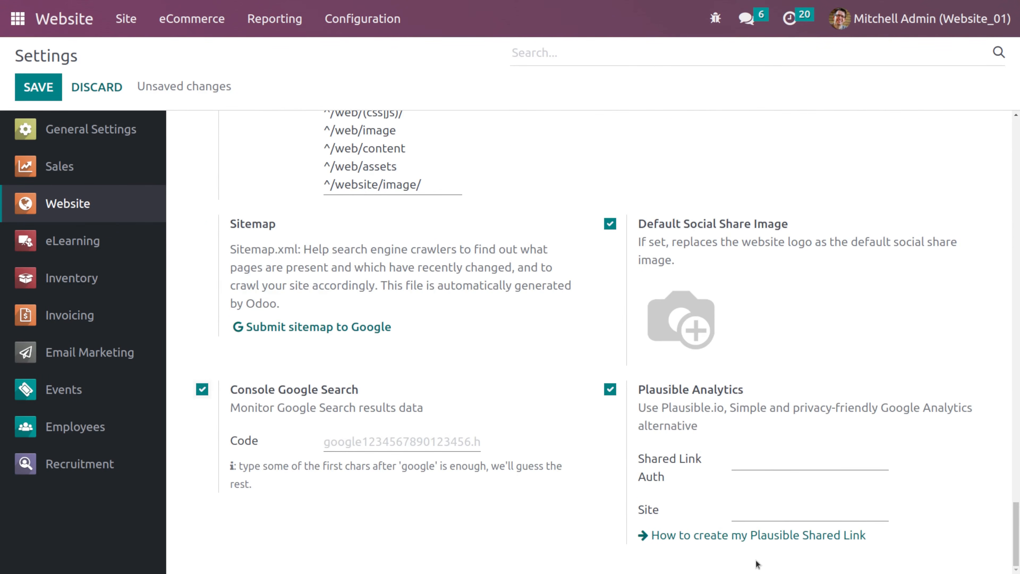
pyautogui.scroll(10, 409, 252)
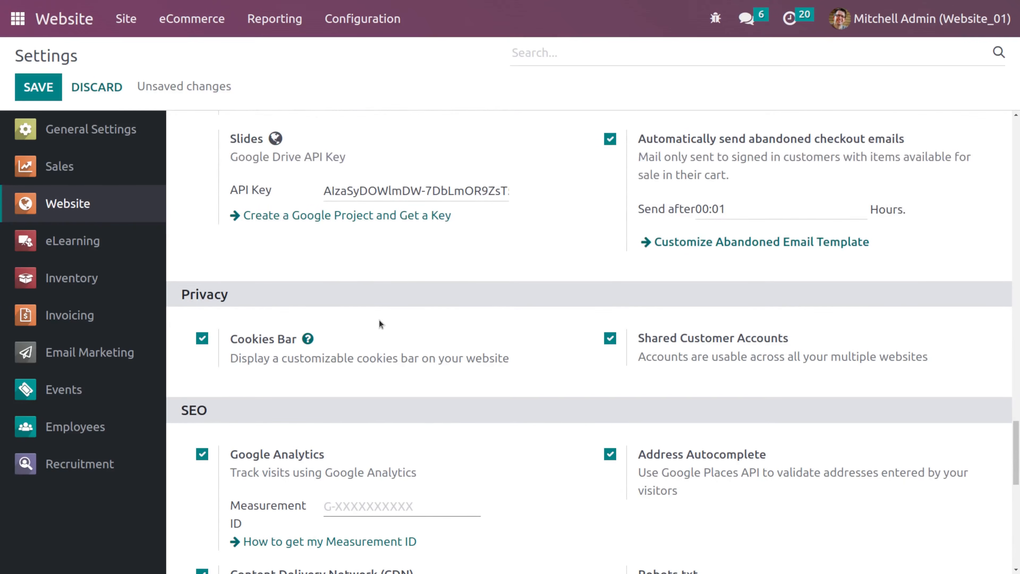
pyautogui.scroll(-1, 336, 407)
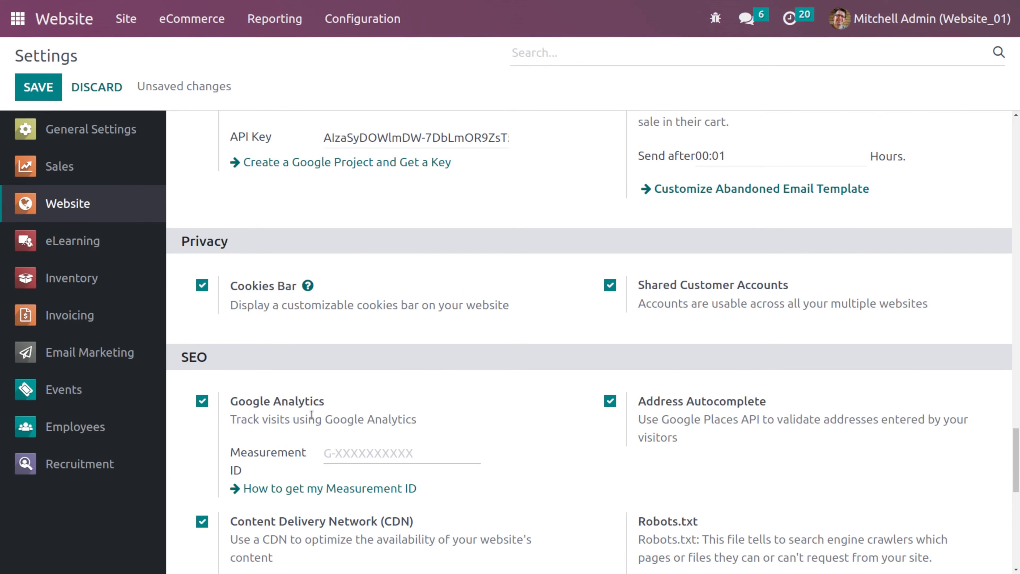
pyautogui.scroll(-10, 311, 415)
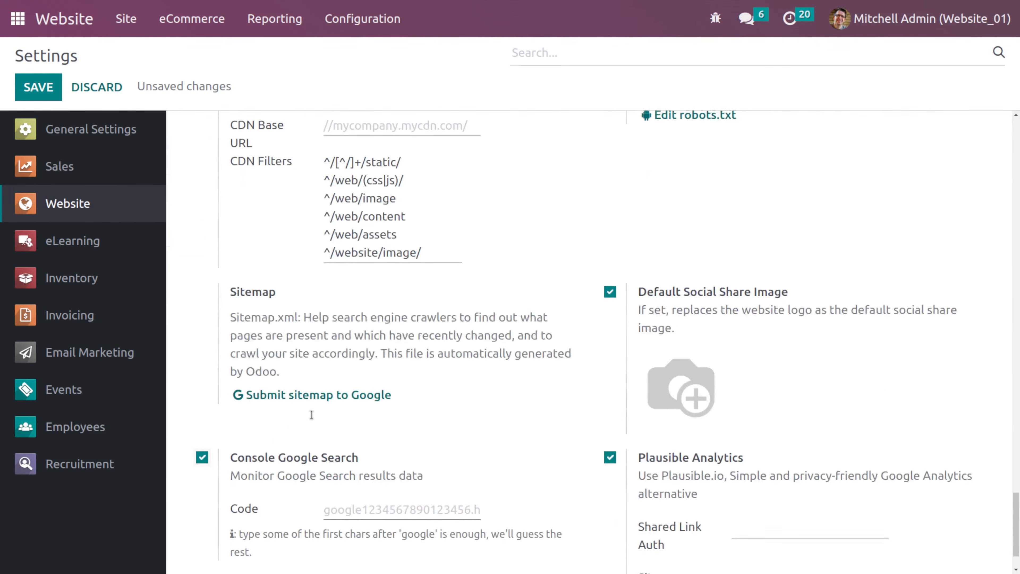
pyautogui.scroll(10, 311, 415)
pyautogui.scroll(-6, 269, 416)
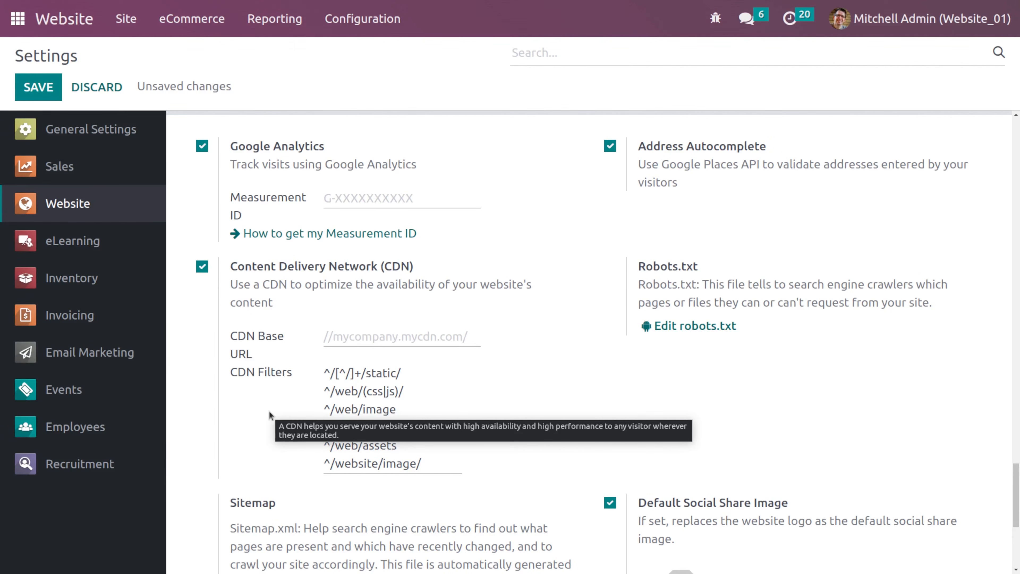
pyautogui.scroll(1, 328, 312)
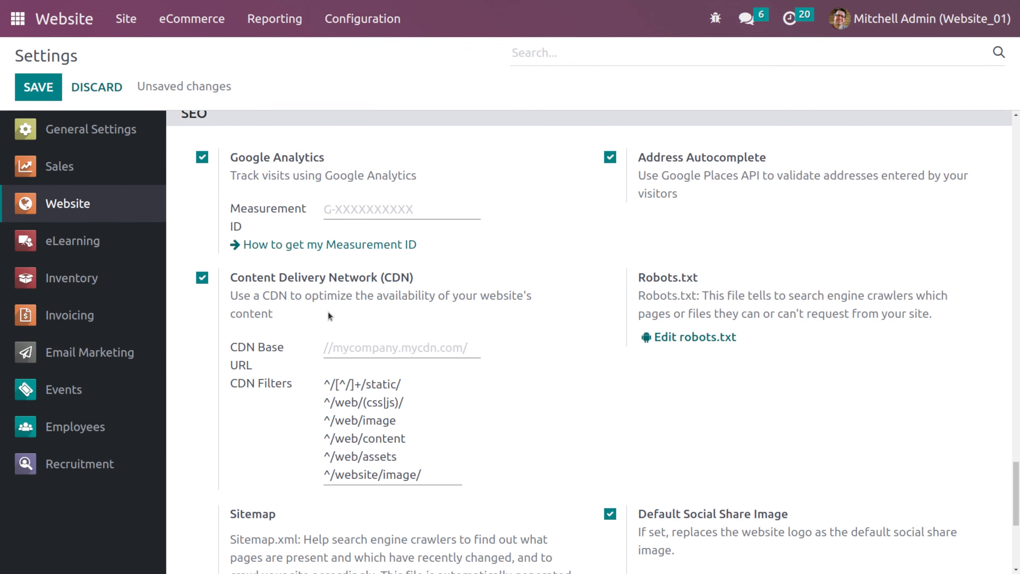
pyautogui.scroll(-3, 328, 312)
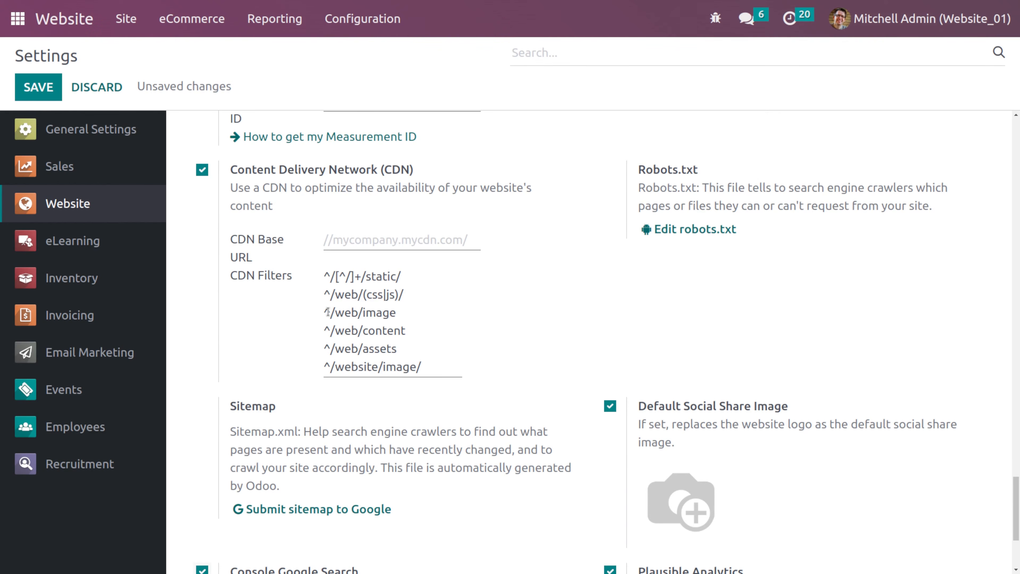
pyautogui.scroll(-5, 328, 312)
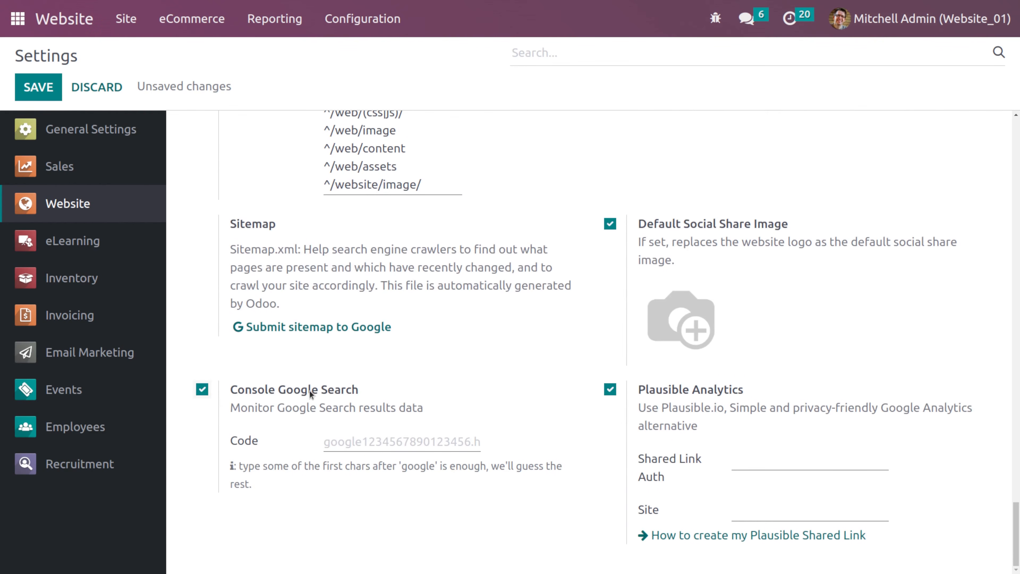
pyautogui.click(263, 439)
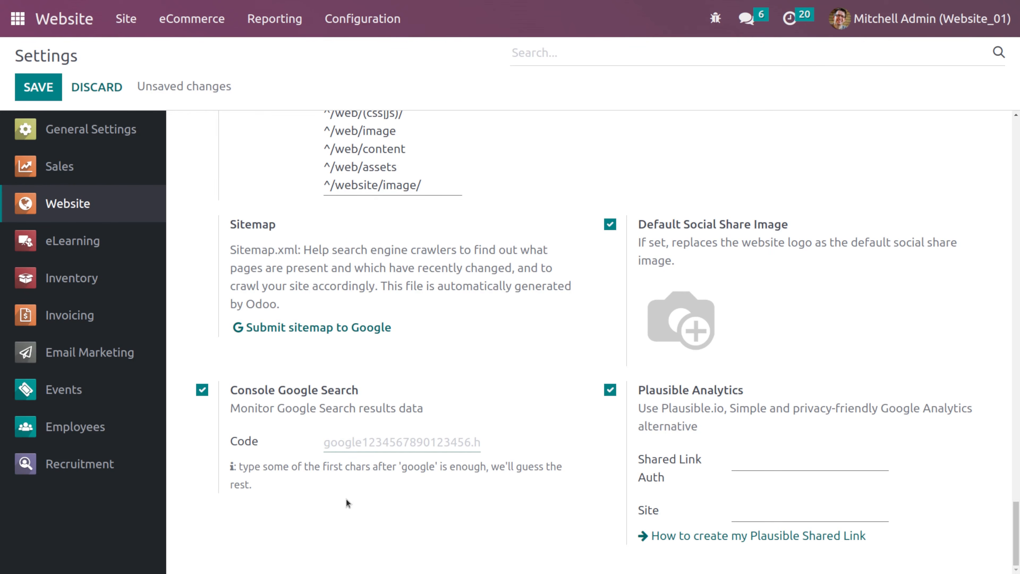
pyautogui.scroll(4, 417, 433)
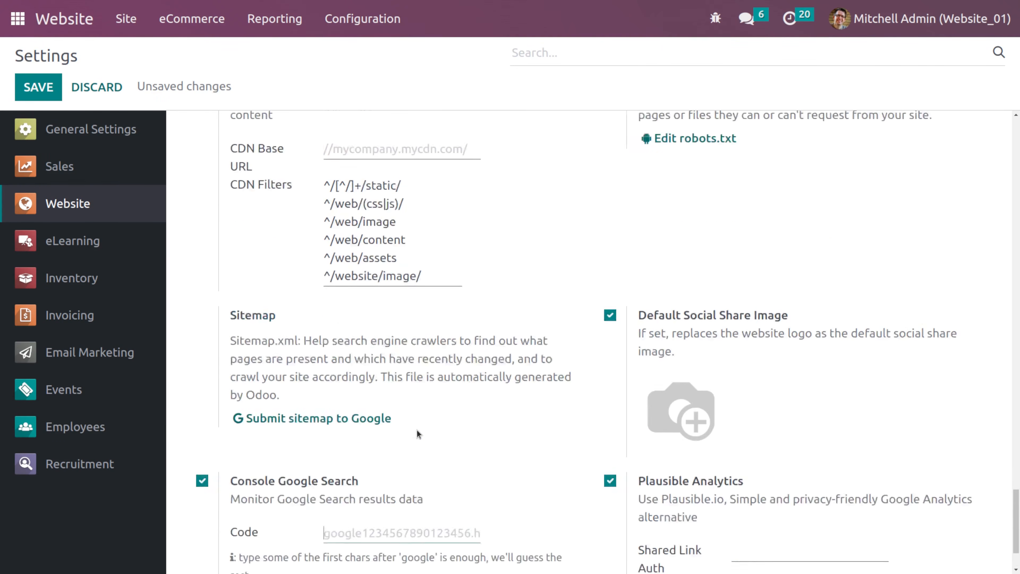
pyautogui.scroll(4, 693, 321)
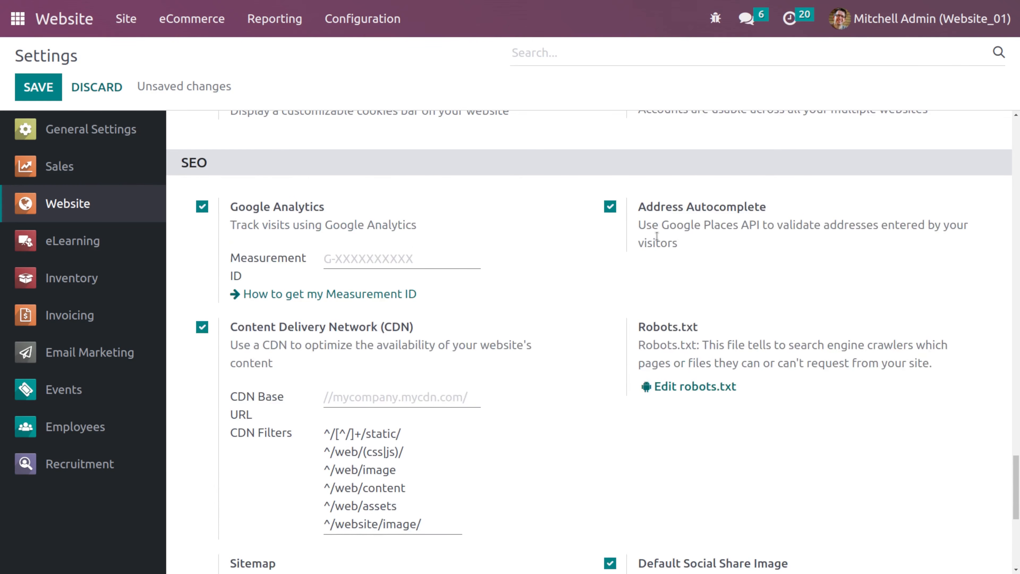
pyautogui.scroll(1, 785, 220)
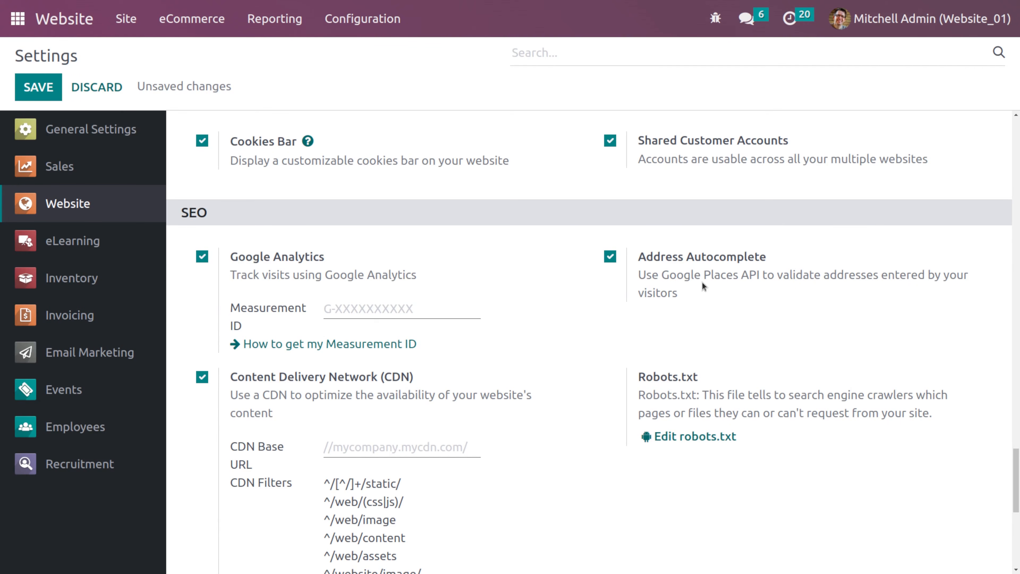
pyautogui.scroll(-5, 736, 282)
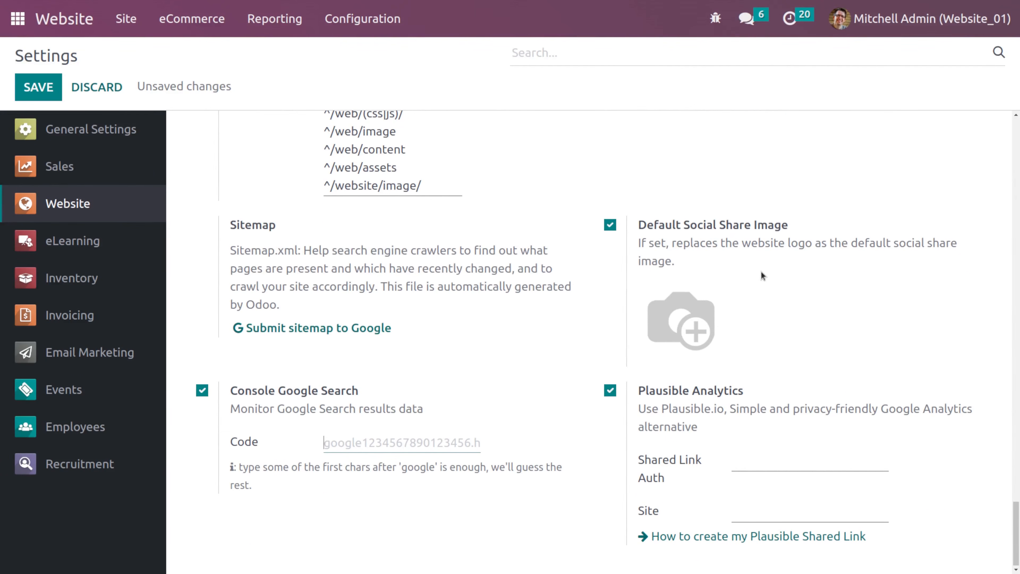
pyautogui.moveTo(704, 315)
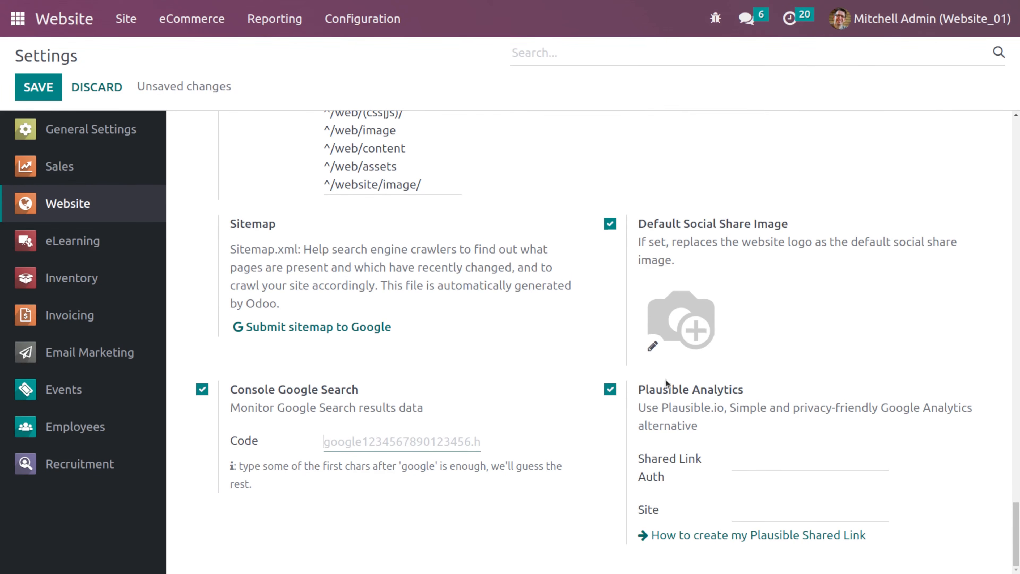
pyautogui.scroll(7, 668, 435)
pyautogui.scroll(20, 666, 432)
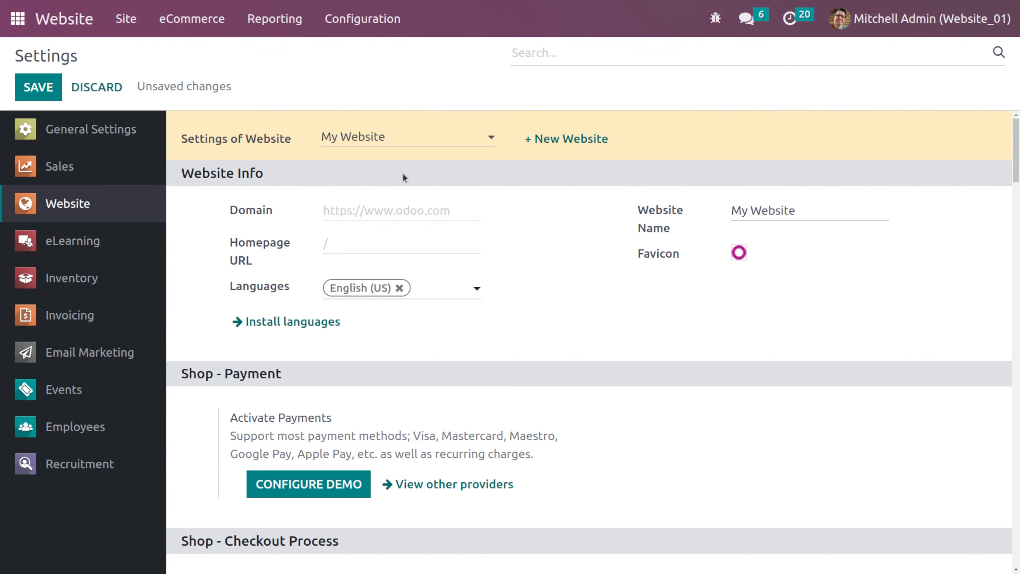
# - Attempt to save the settings and discard the unsaved changes
pyautogui.click(38, 87)
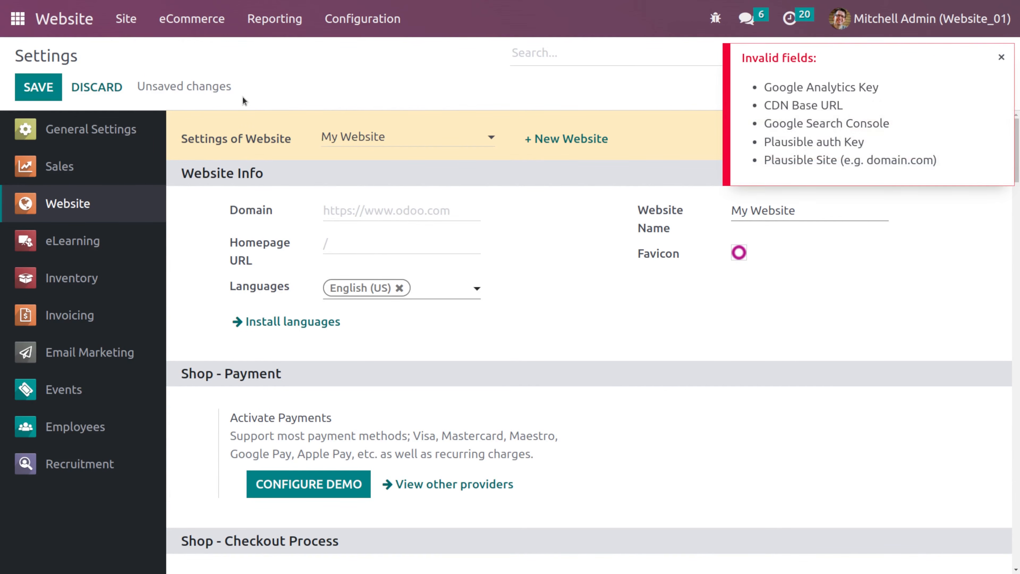
pyautogui.scroll(-20, 364, 305)
pyautogui.scroll(-12, 364, 303)
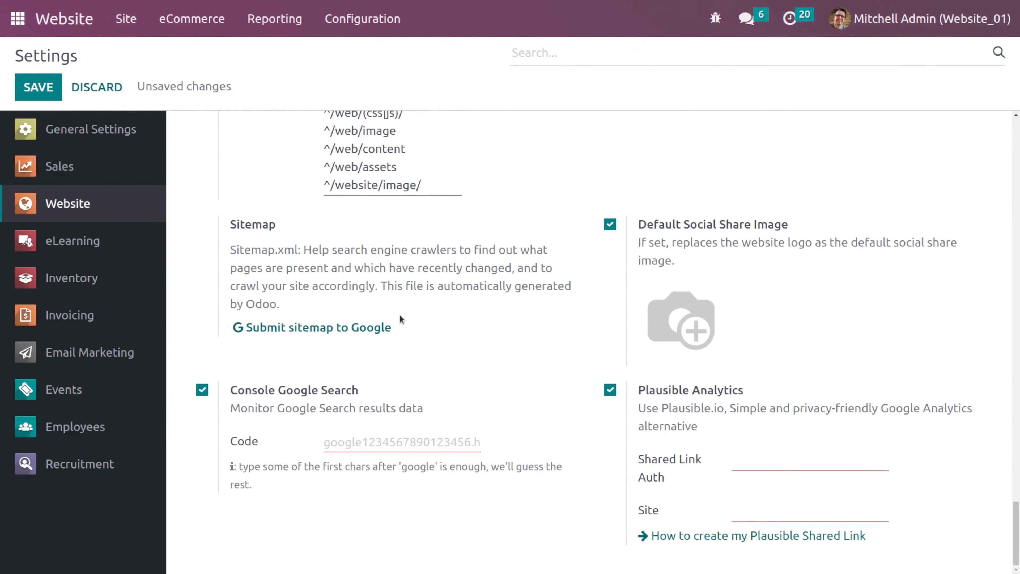
pyautogui.scroll(8, 398, 319)
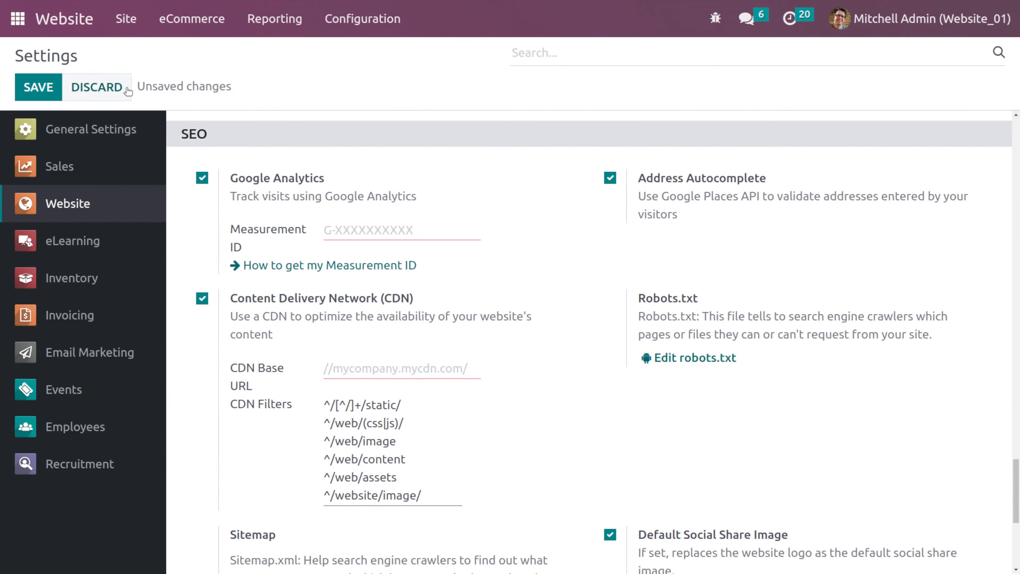
pyautogui.click(119, 88)
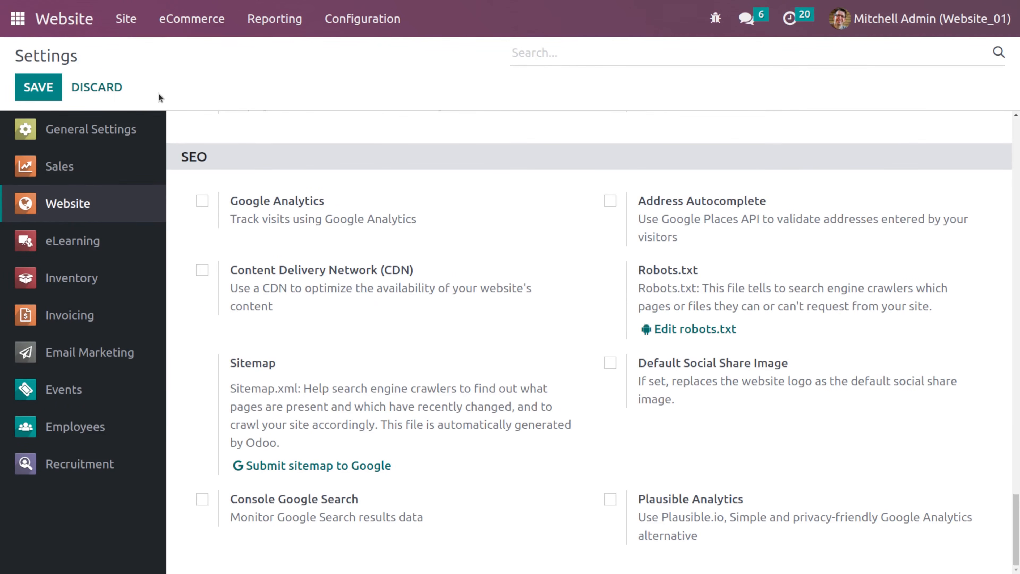
# - Return to the website and create a new page titled 'About us'
pyautogui.scroll(10, 362, 277)
pyautogui.scroll(5, 362, 280)
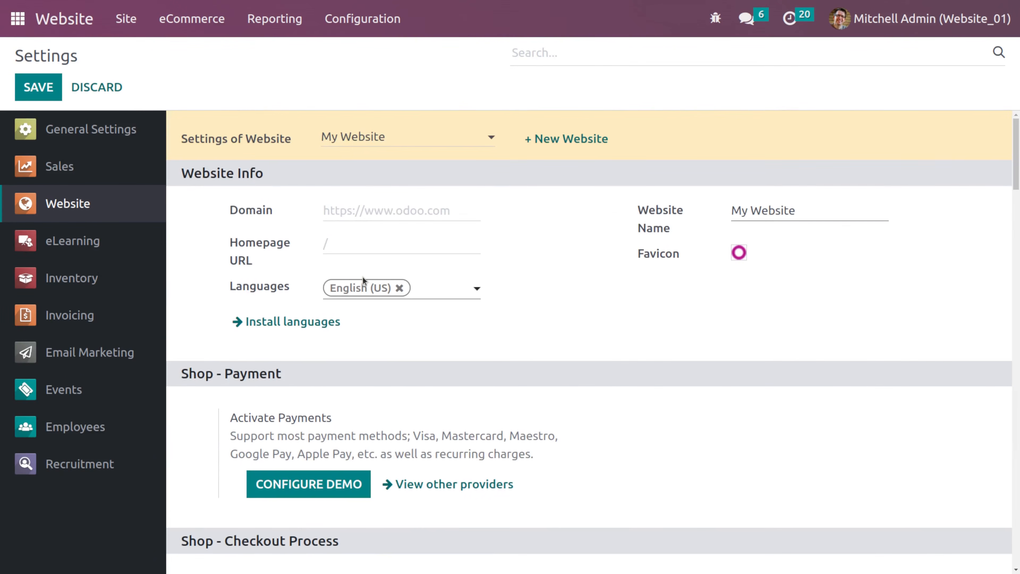
pyautogui.click(71, 31)
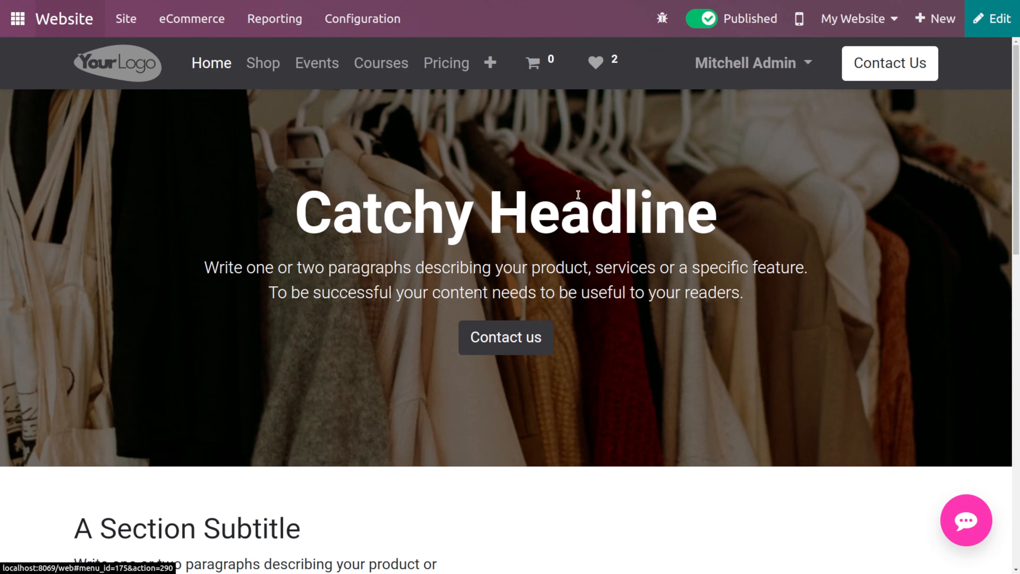
pyautogui.click(936, 19)
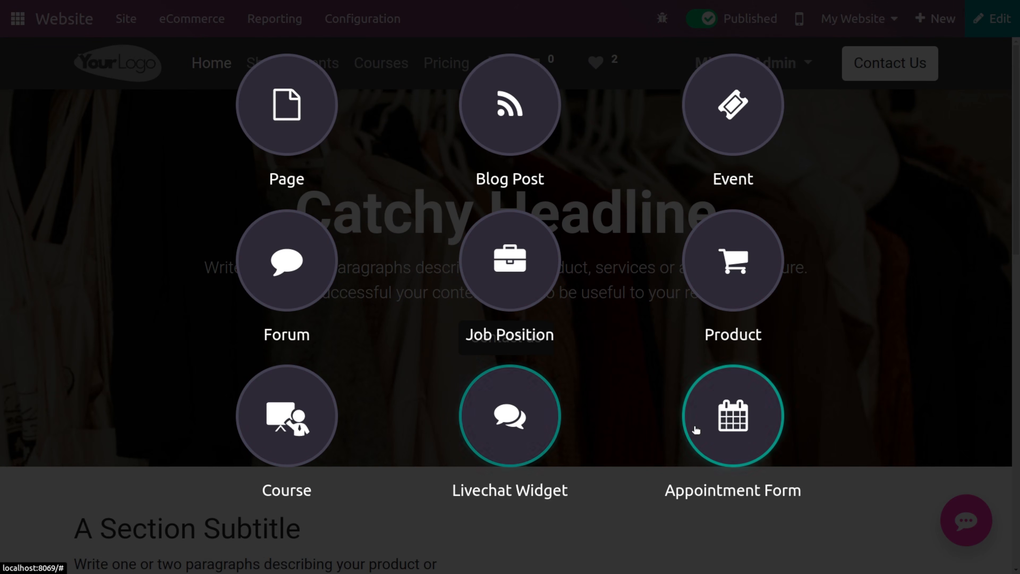
pyautogui.click(813, 362)
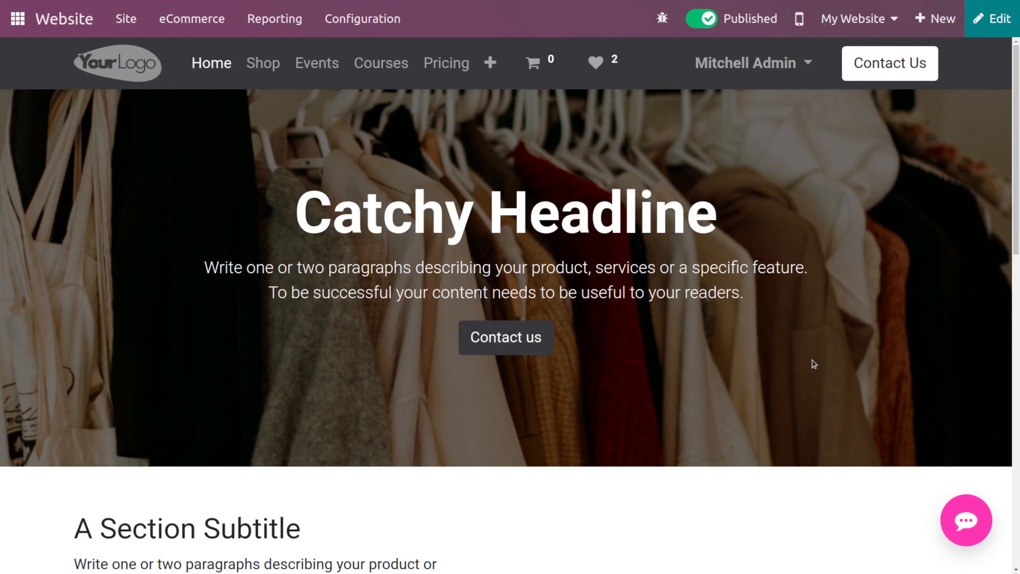
pyautogui.click(924, 20)
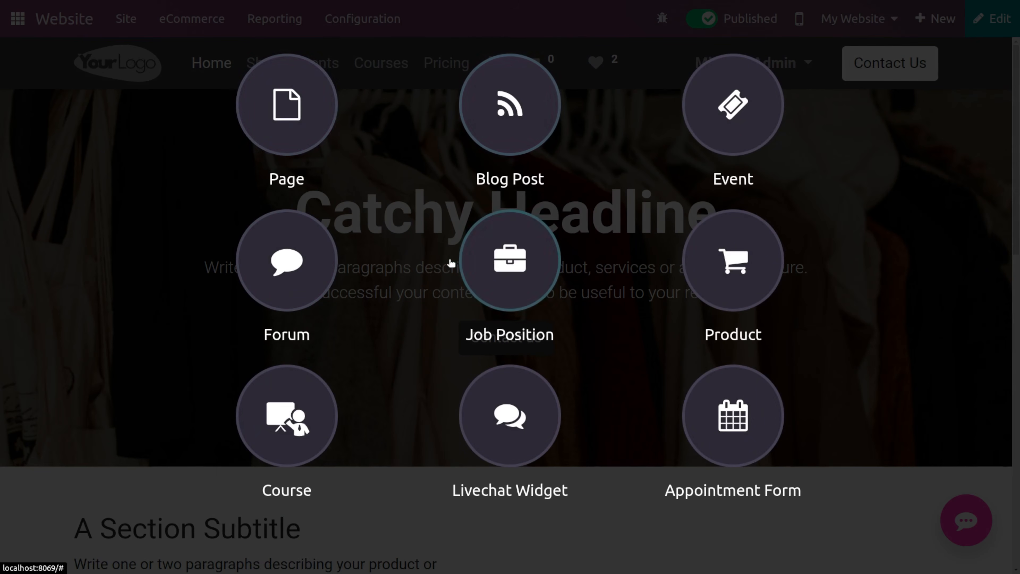
pyautogui.click(300, 118)
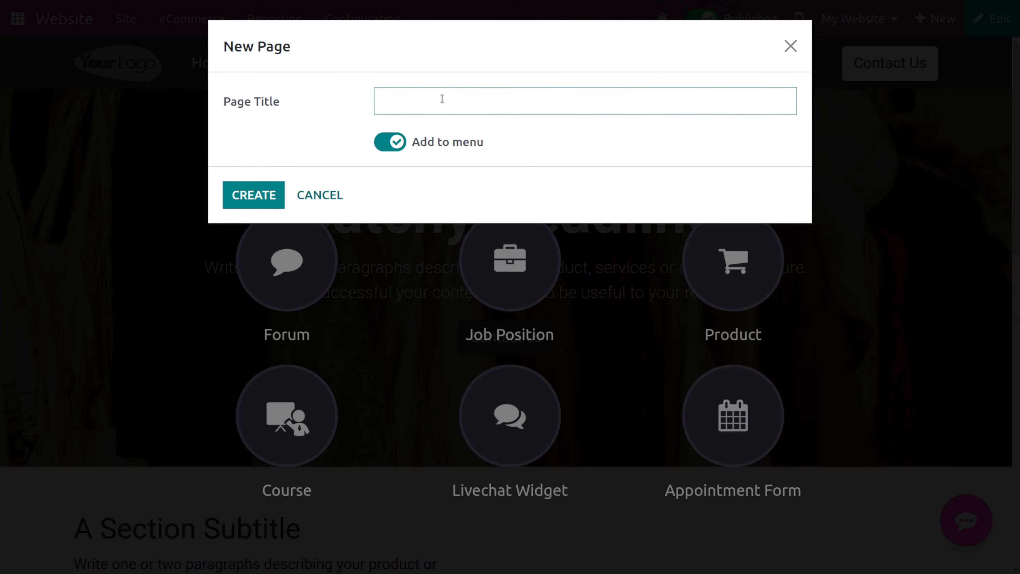
pyautogui.write('About us')
pyautogui.click(266, 190)
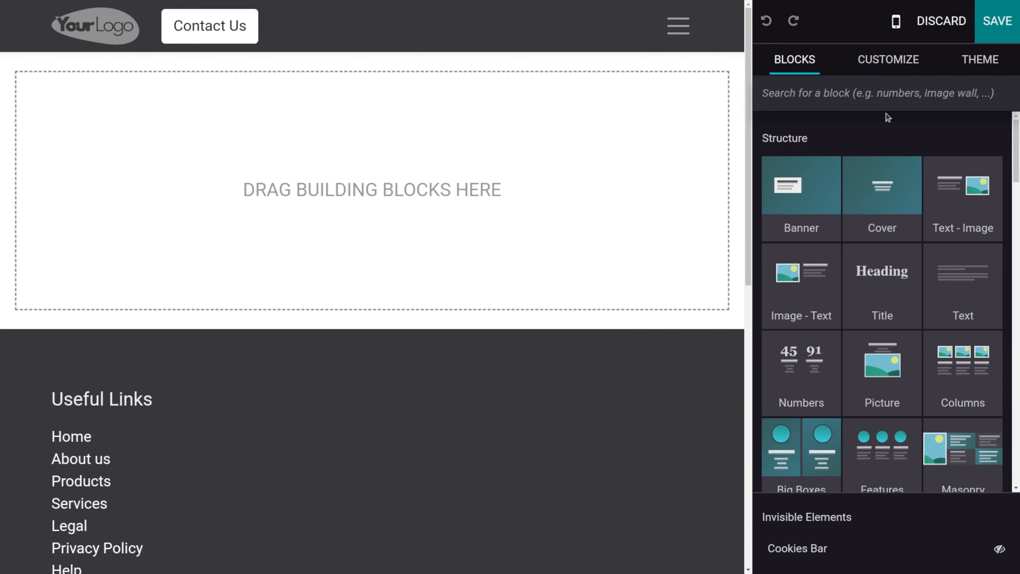
# - Browse the building blocks and add a Banner block to the empty page
pyautogui.scroll(-6, 874, 274)
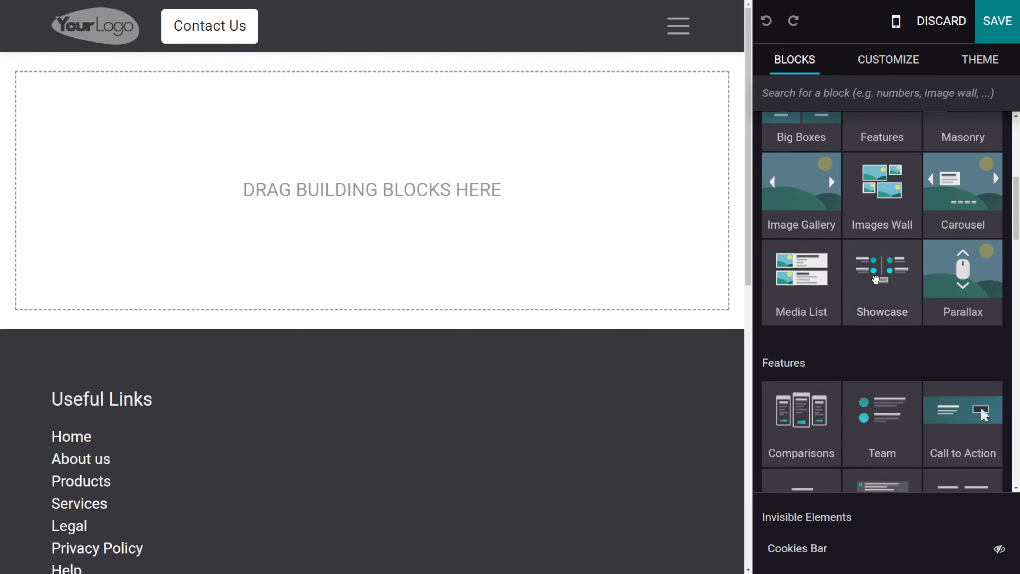
pyautogui.scroll(-3, 863, 273)
pyautogui.scroll(-8, 797, 221)
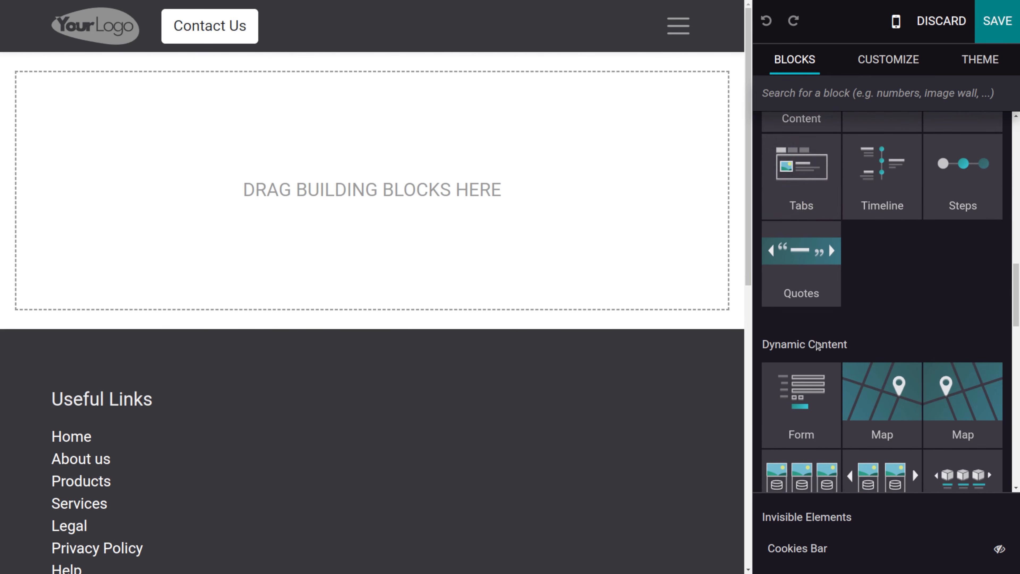
pyautogui.scroll(-10, 818, 345)
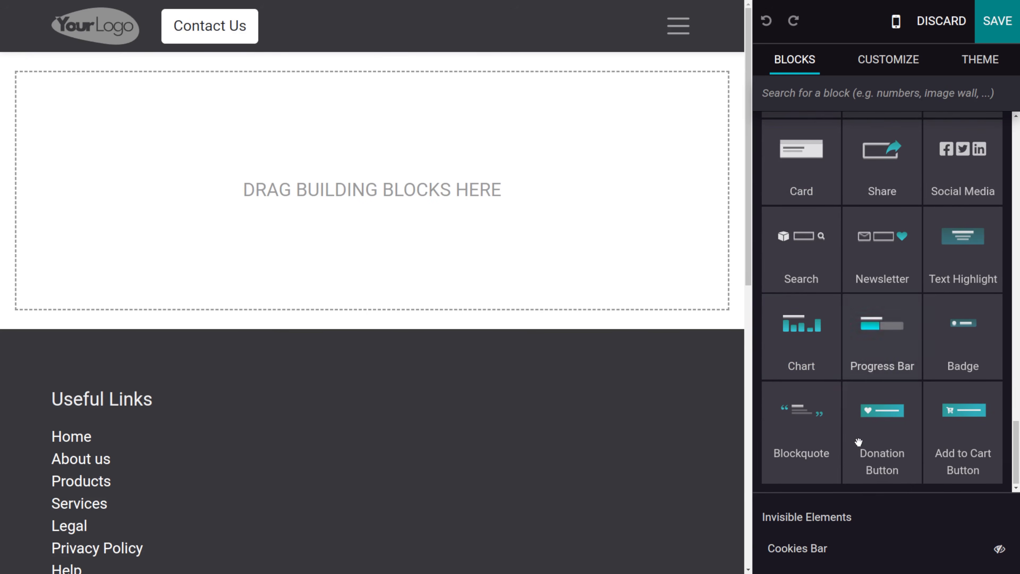
pyautogui.scroll(20, 858, 442)
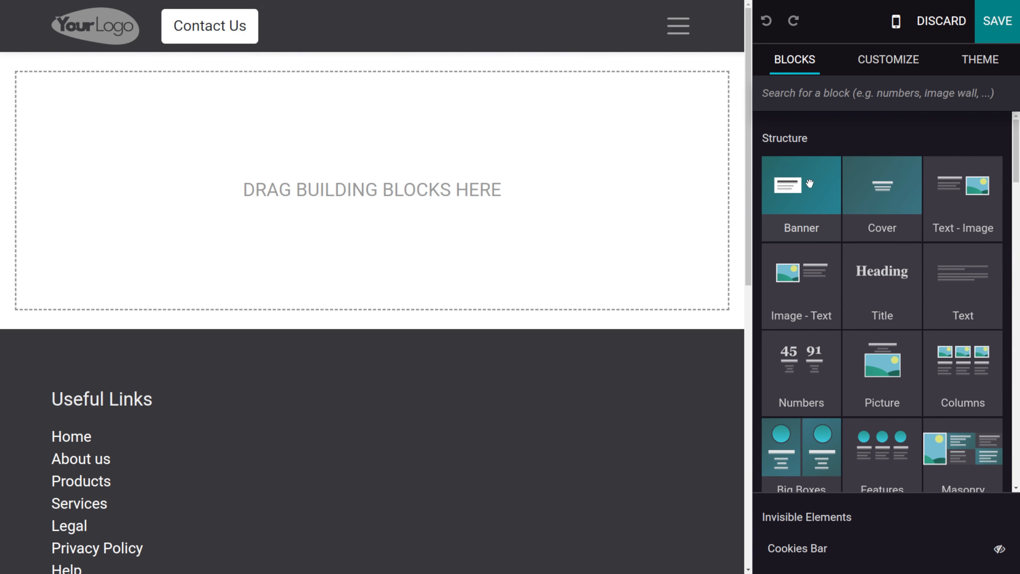
pyautogui.moveTo(810, 183); pyautogui.dragTo(382, 185)
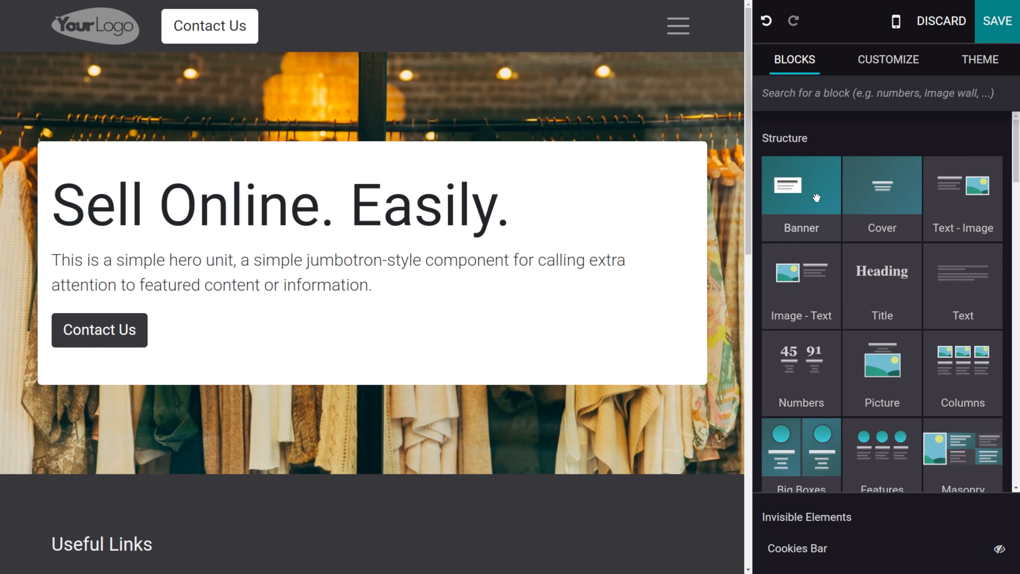
# - Switch the banner's layout to Grid and back to Cols
pyautogui.tripleClick(275, 253)
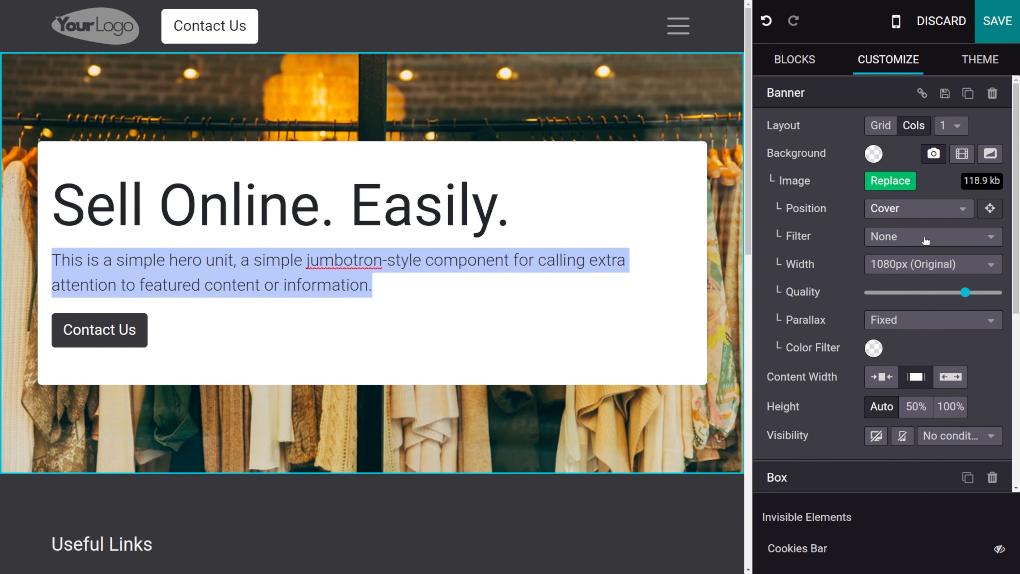
pyautogui.click(888, 126)
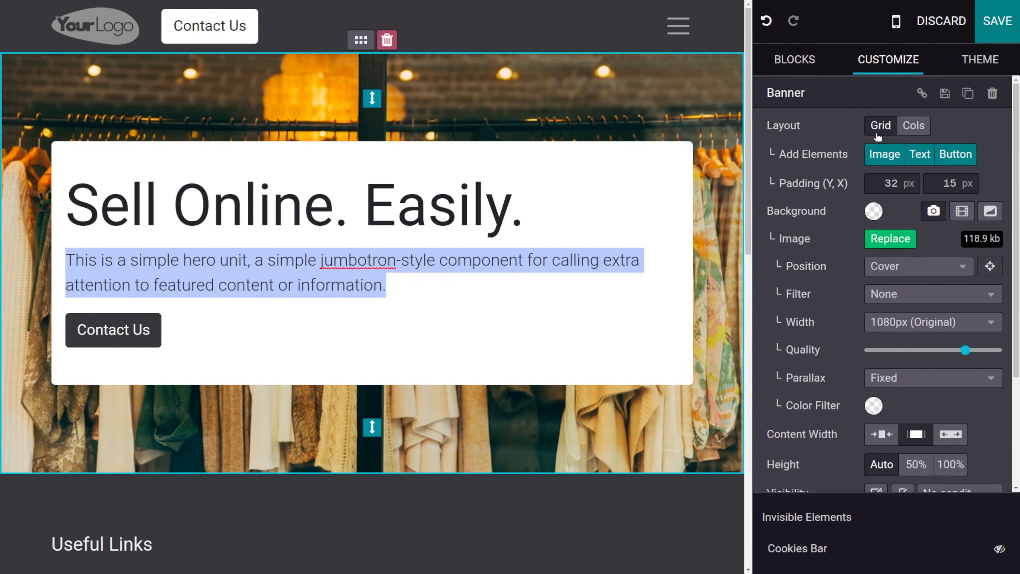
pyautogui.click(913, 125)
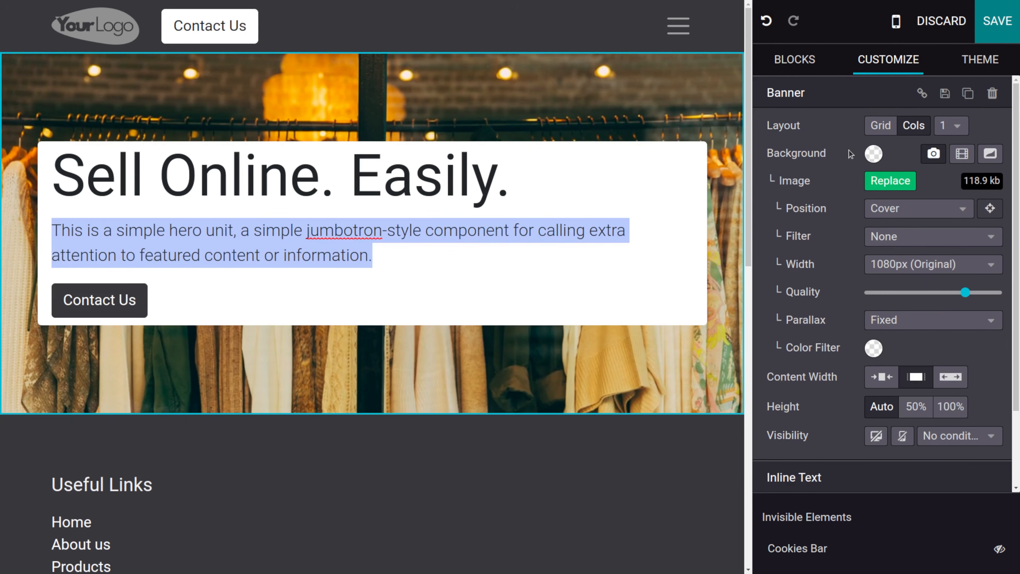
# - Set the banner's content width to full width
pyautogui.click(871, 155)
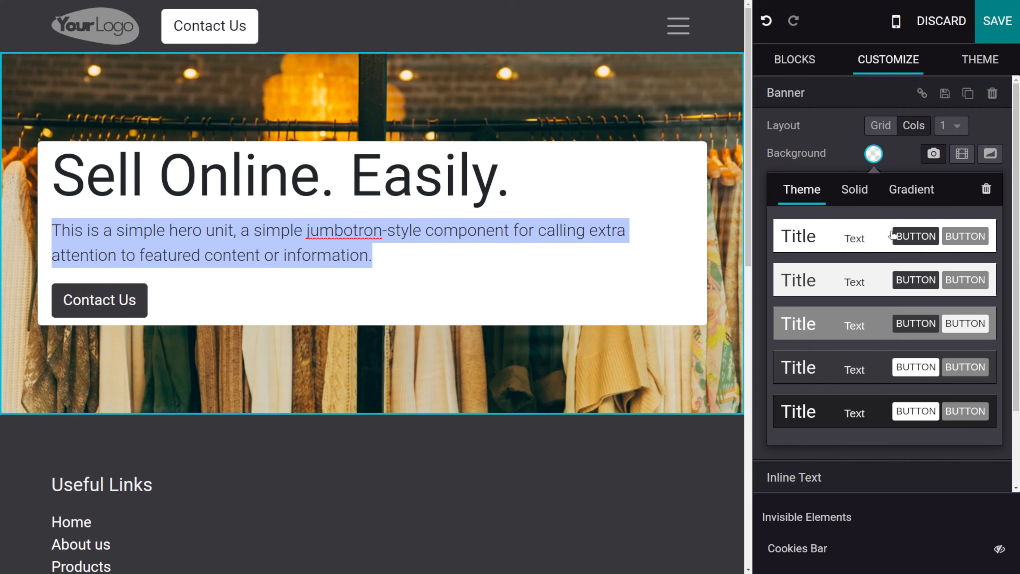
pyautogui.click(914, 160)
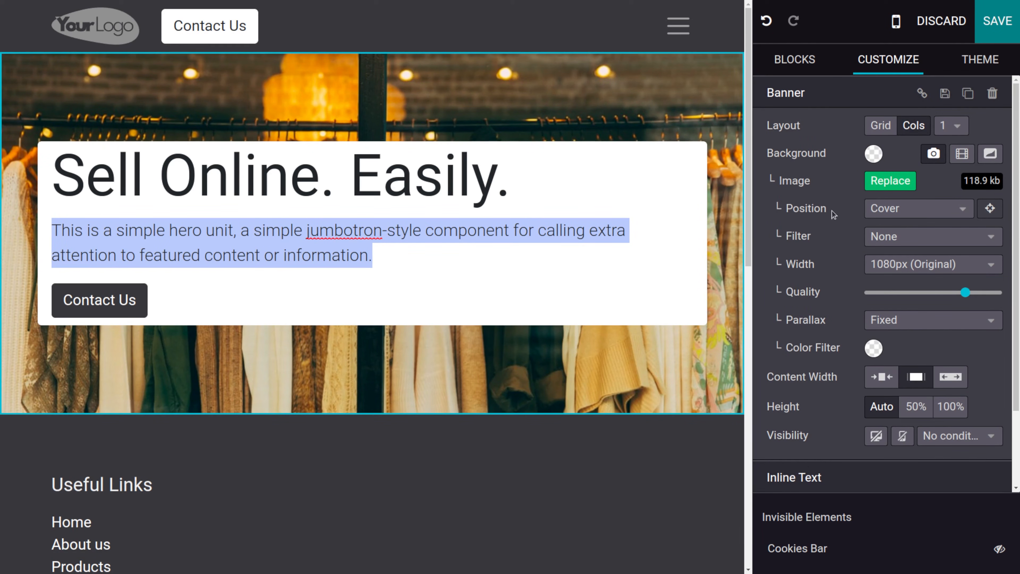
pyautogui.scroll(-2, 922, 354)
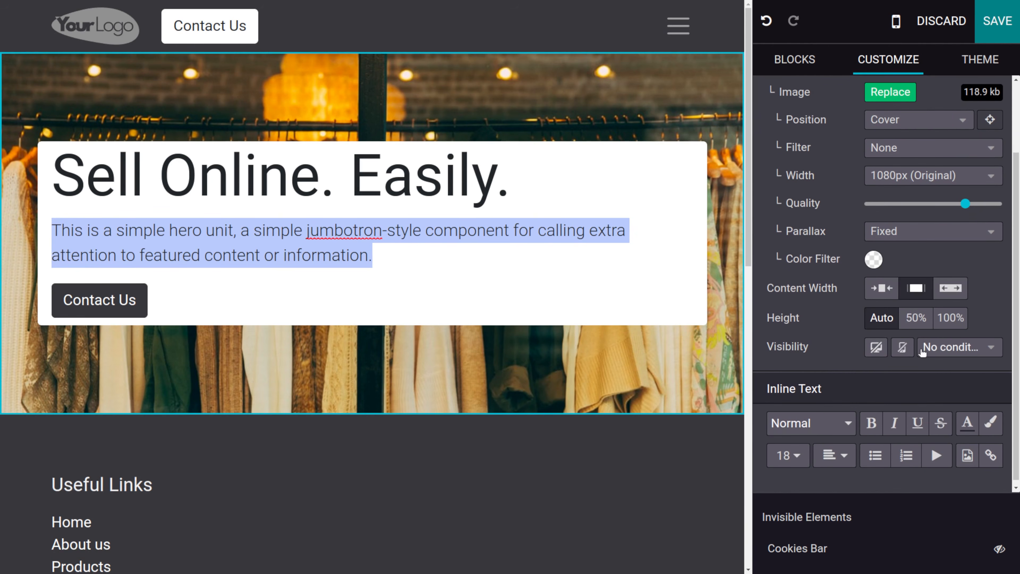
pyautogui.click(881, 294)
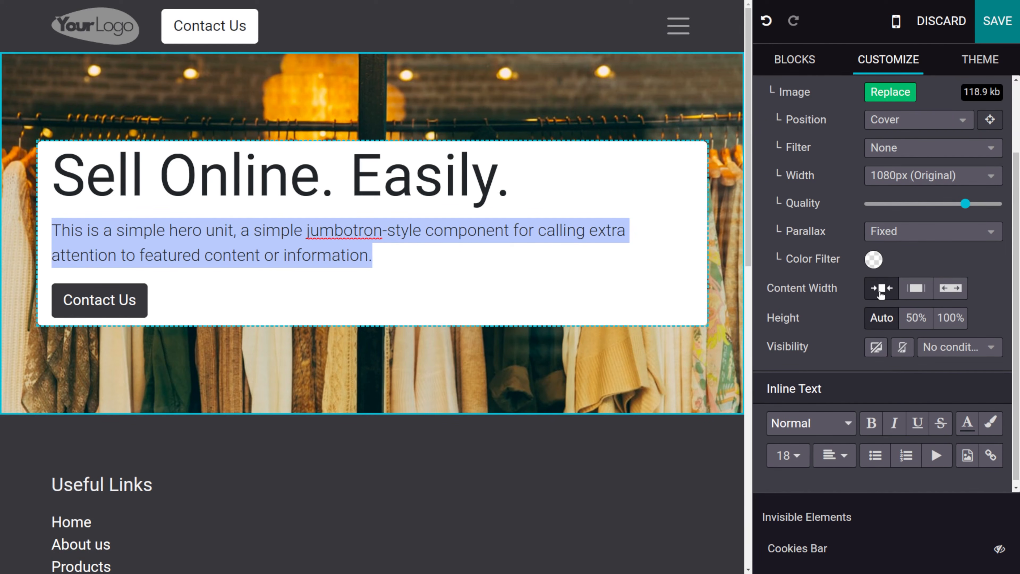
pyautogui.click(951, 289)
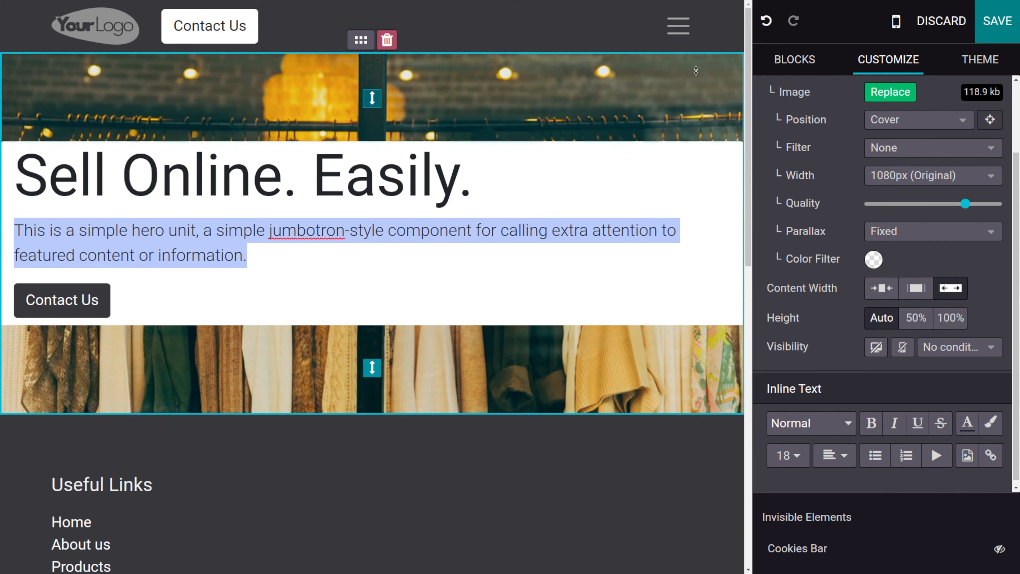
# - Add a Columns block below the banner
pyautogui.click(804, 59)
pyautogui.scroll(-8, 857, 259)
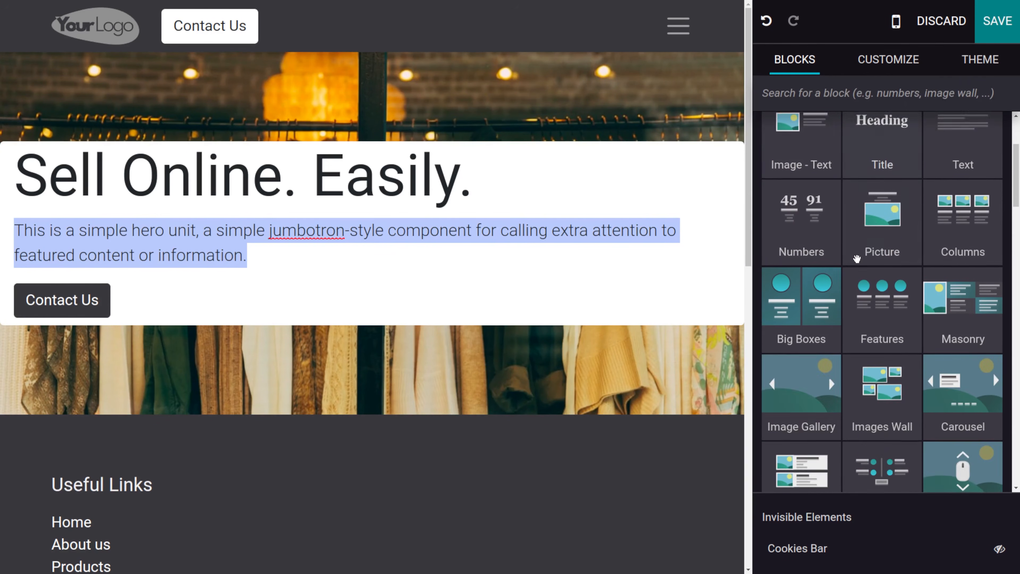
pyautogui.scroll(2, 857, 258)
pyautogui.scroll(1, 857, 259)
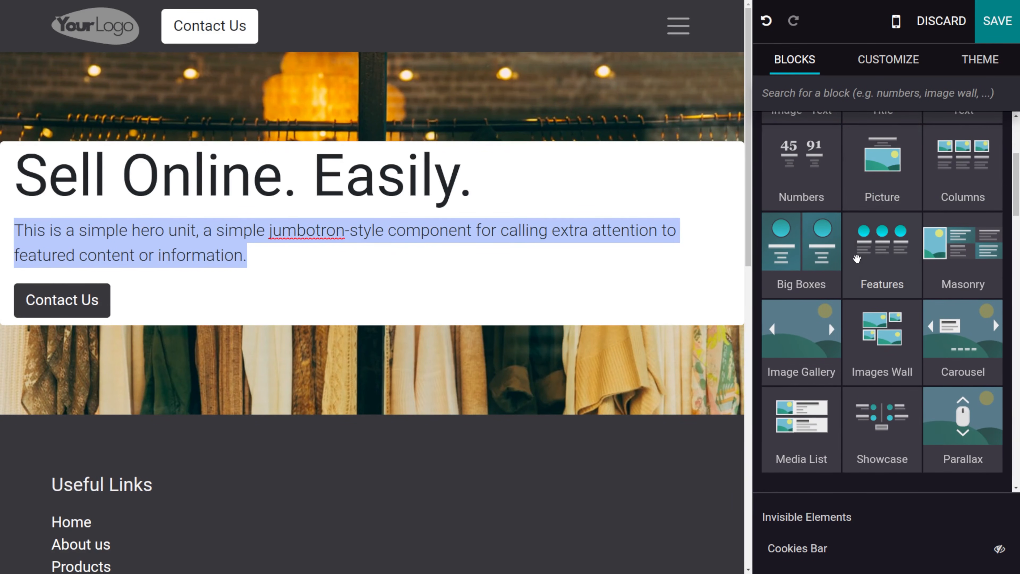
pyautogui.scroll(-5, 857, 259)
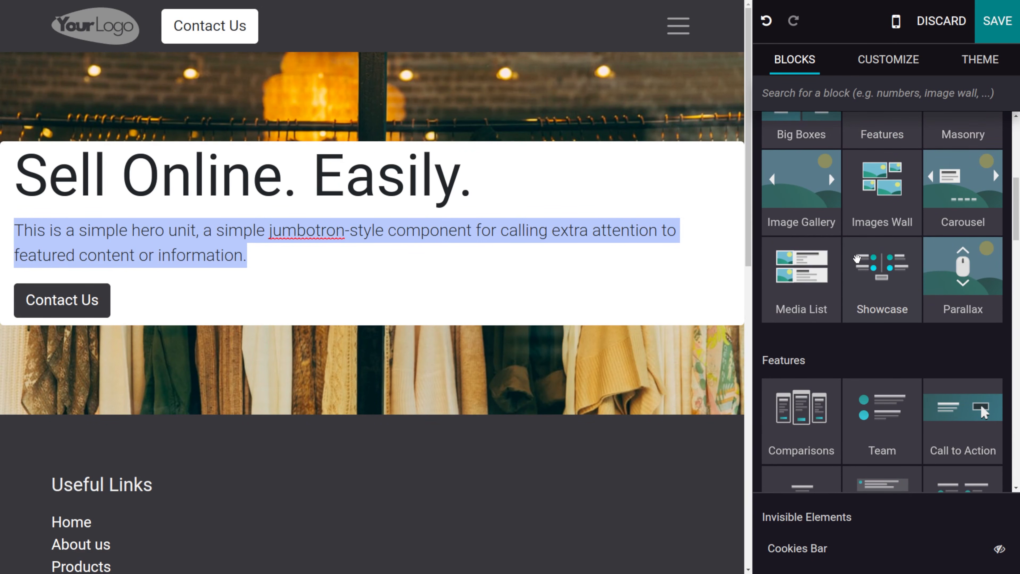
pyautogui.scroll(5, 857, 258)
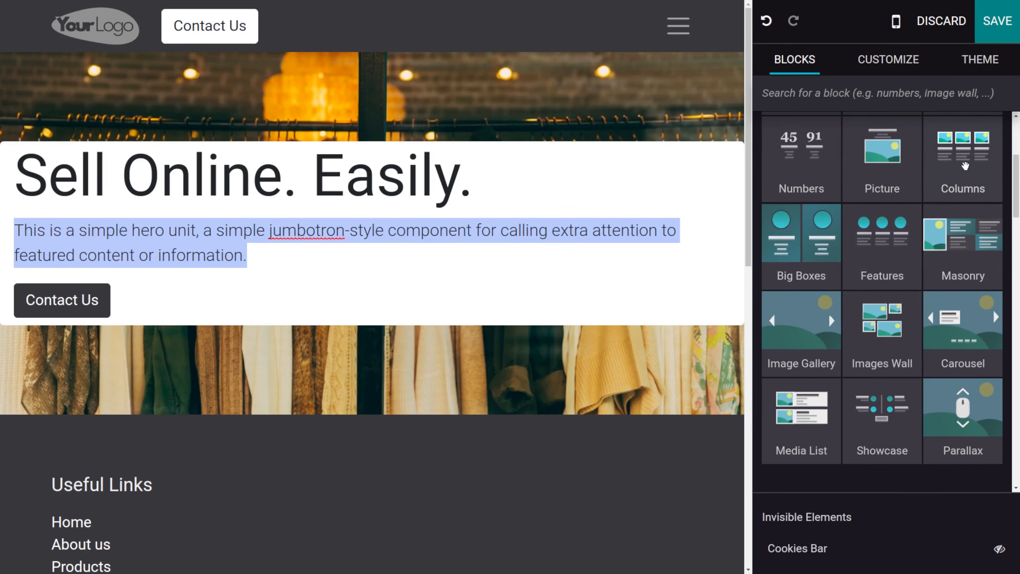
pyautogui.click(963, 166)
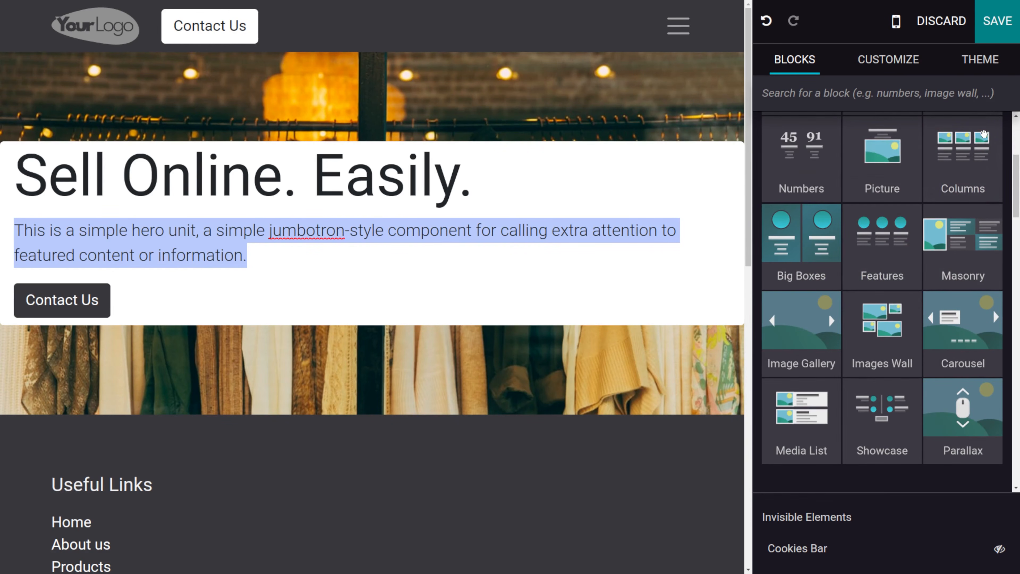
pyautogui.moveTo(801, 326); pyautogui.dragTo(602, 367)
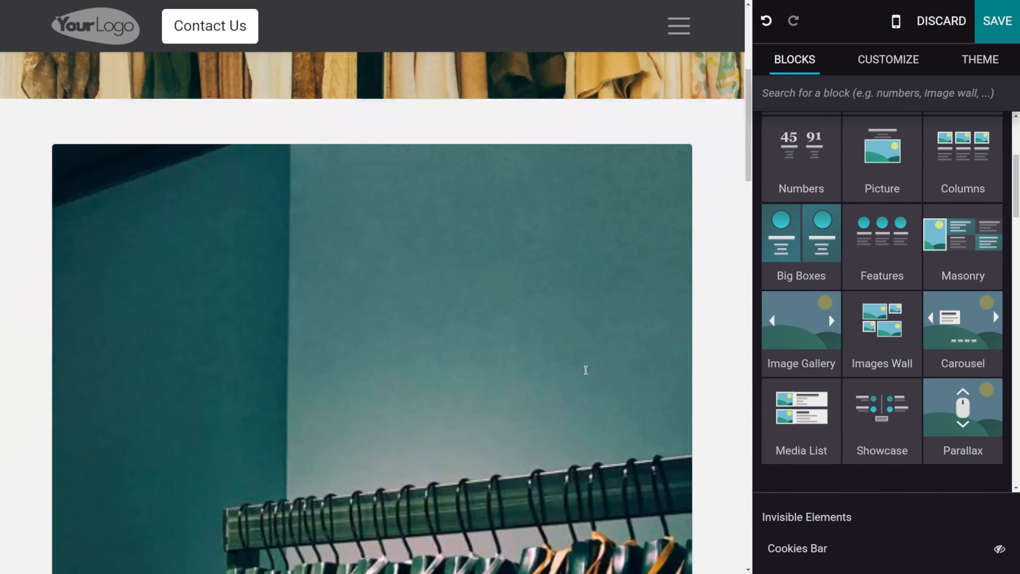
# - Scroll through the added three-column block's images and text
pyautogui.scroll(-20, 586, 370)
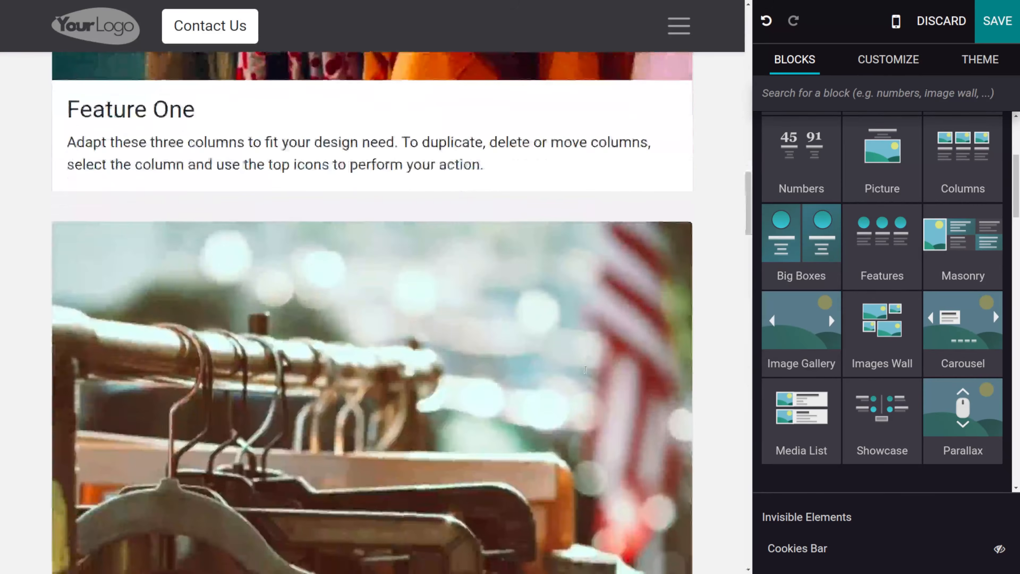
pyautogui.scroll(-5, 585, 370)
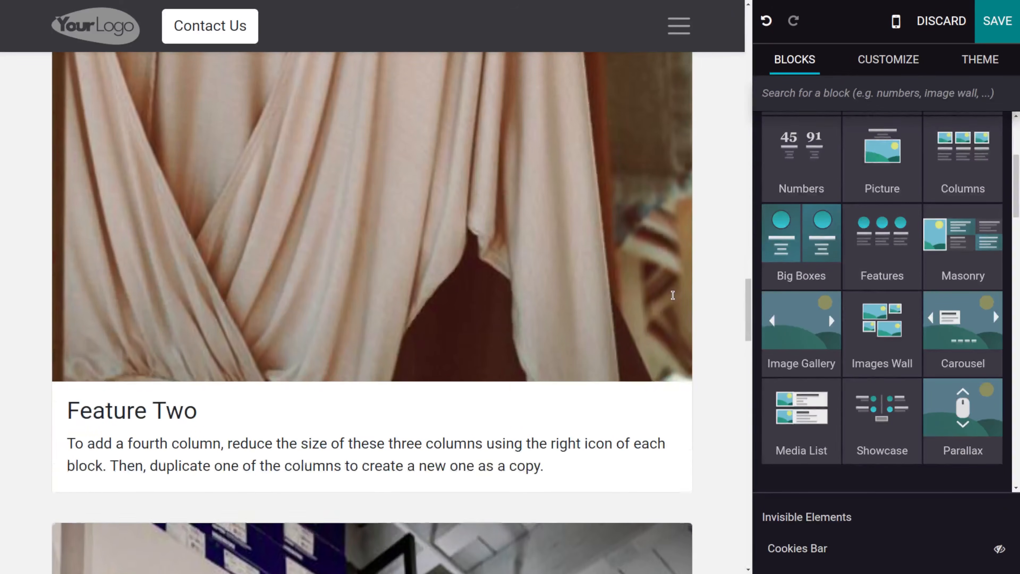
pyautogui.scroll(2, 335, 310)
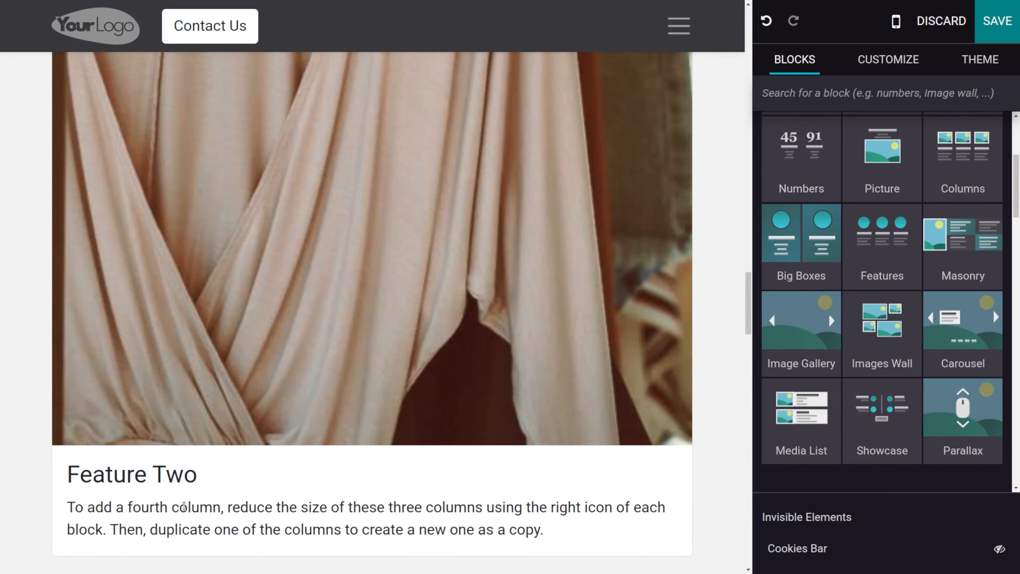
pyautogui.scroll(-2, 156, 491)
pyautogui.scroll(4, 390, 421)
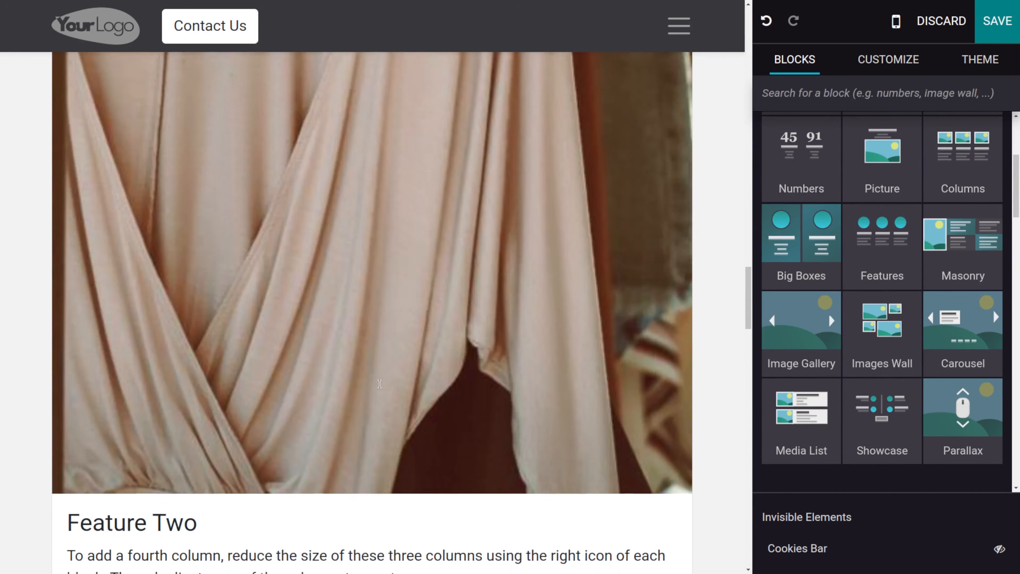
pyautogui.scroll(20, 611, 392)
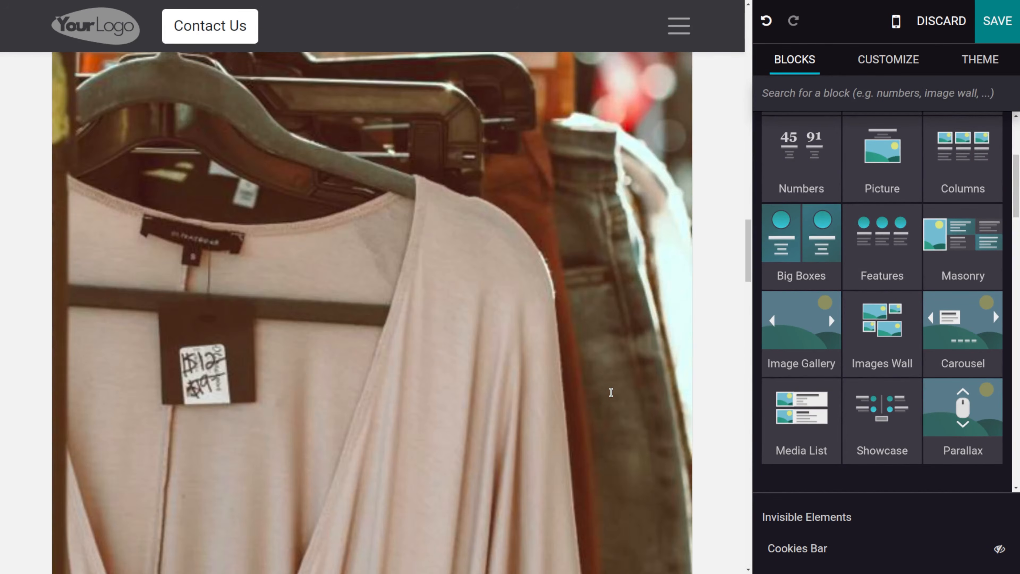
pyautogui.scroll(-15, 618, 277)
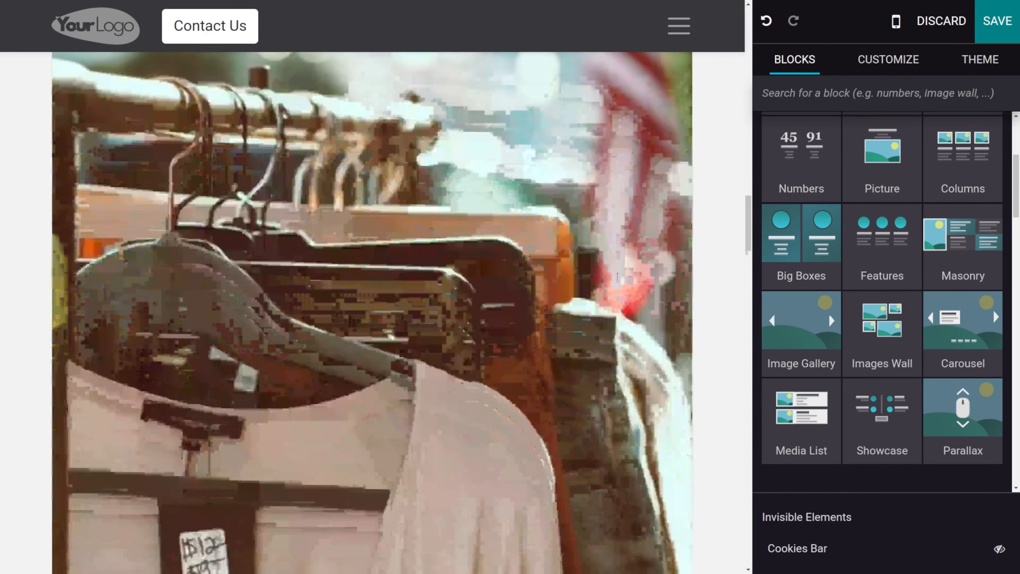
pyautogui.scroll(-6, 617, 378)
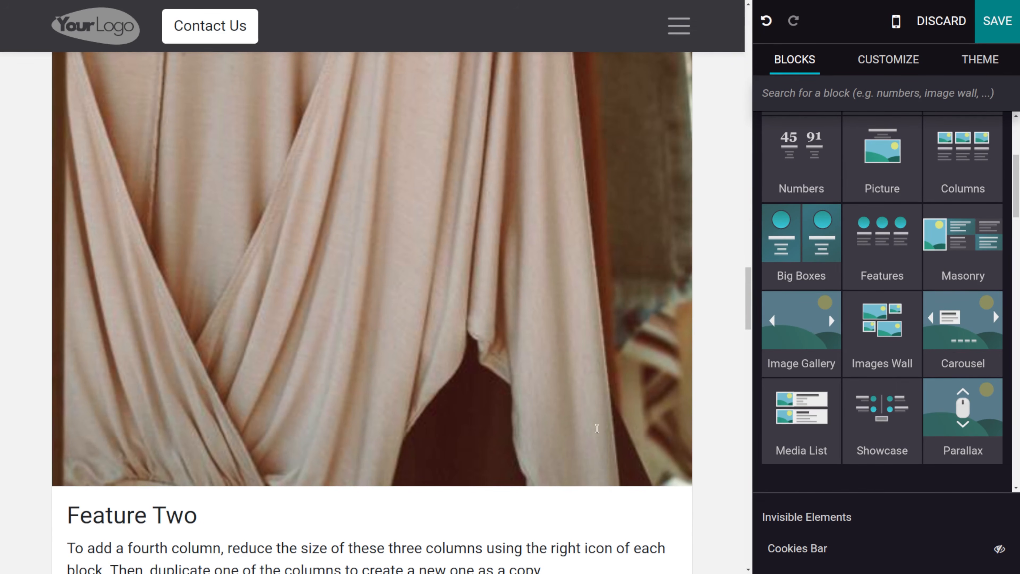
# - Drop an Add to Cart Button block into the second column above Feature Two
pyautogui.scroll(-10, 880, 325)
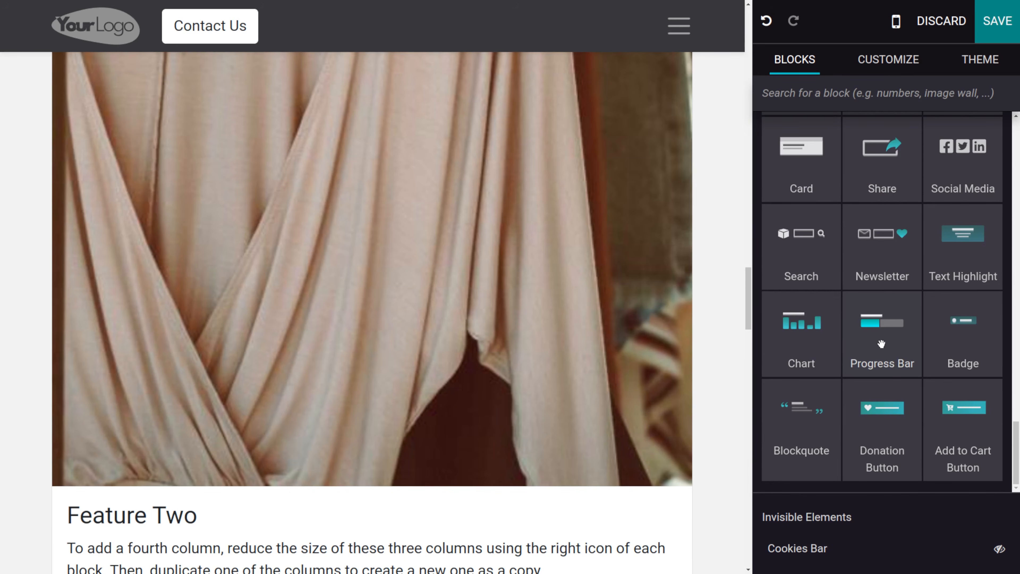
pyautogui.scroll(3, 881, 344)
pyautogui.scroll(-3, 880, 340)
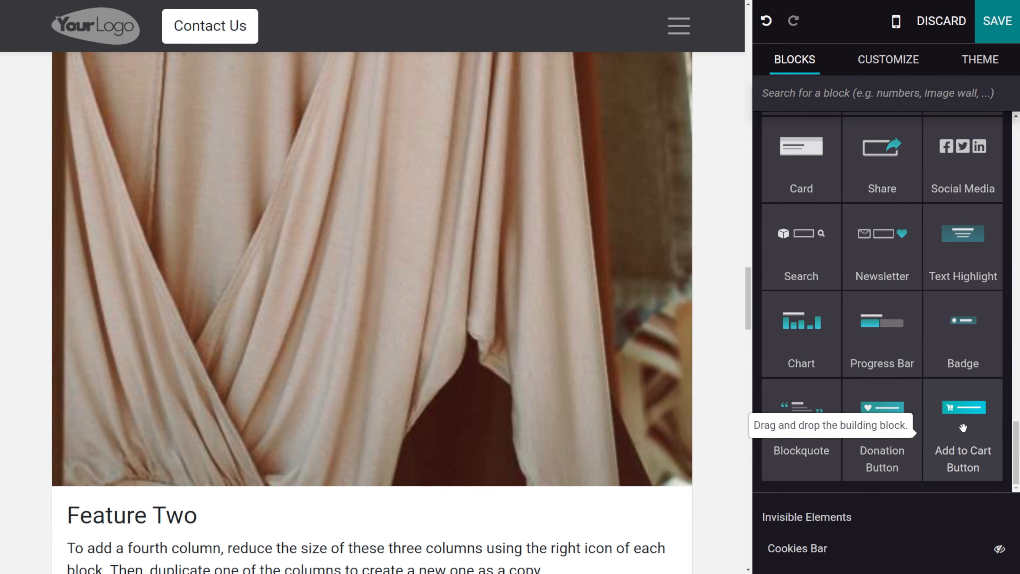
pyautogui.moveTo(964, 429); pyautogui.dragTo(566, 311)
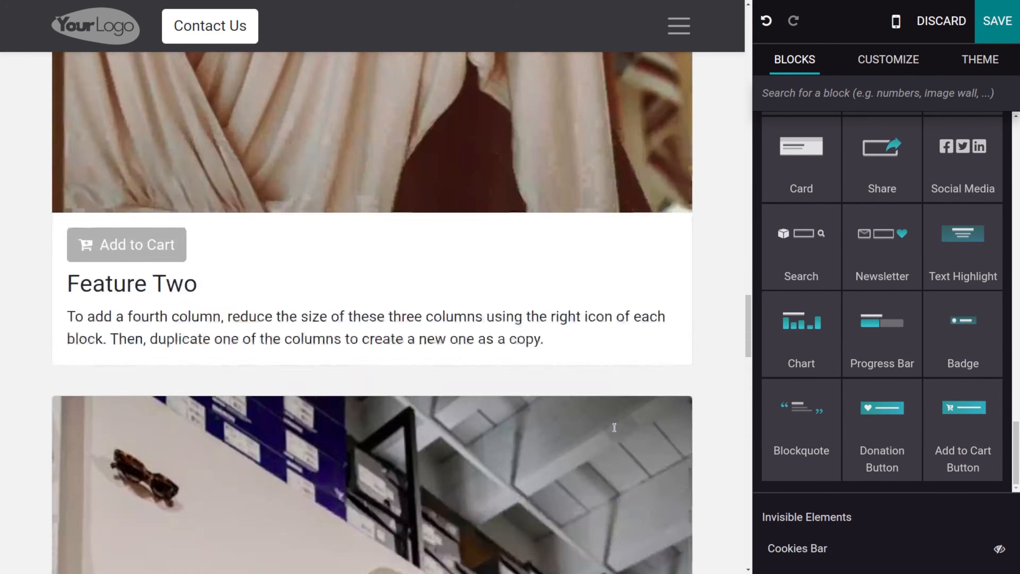
# - Link the Add to Cart button in the second column to the product Gents Pants
pyautogui.scroll(5, 575, 386)
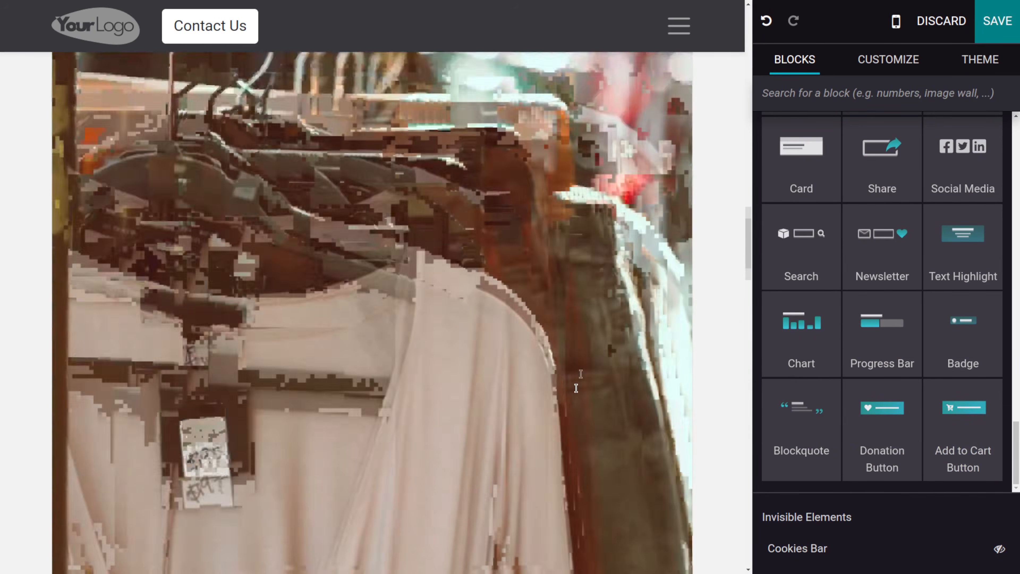
pyautogui.scroll(-4, 212, 262)
pyautogui.scroll(6, 212, 262)
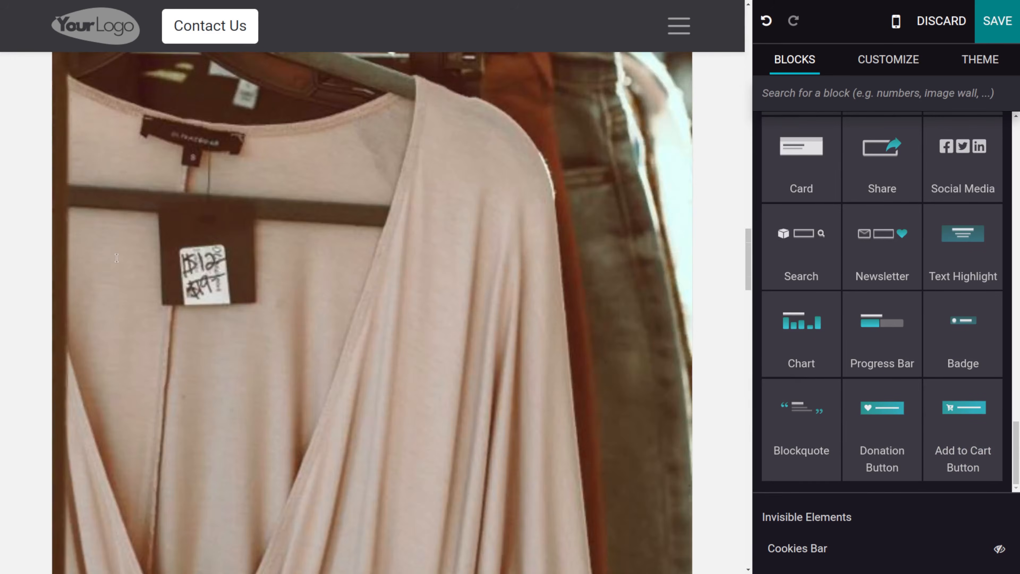
pyautogui.scroll(-3, 117, 257)
pyautogui.click(132, 367)
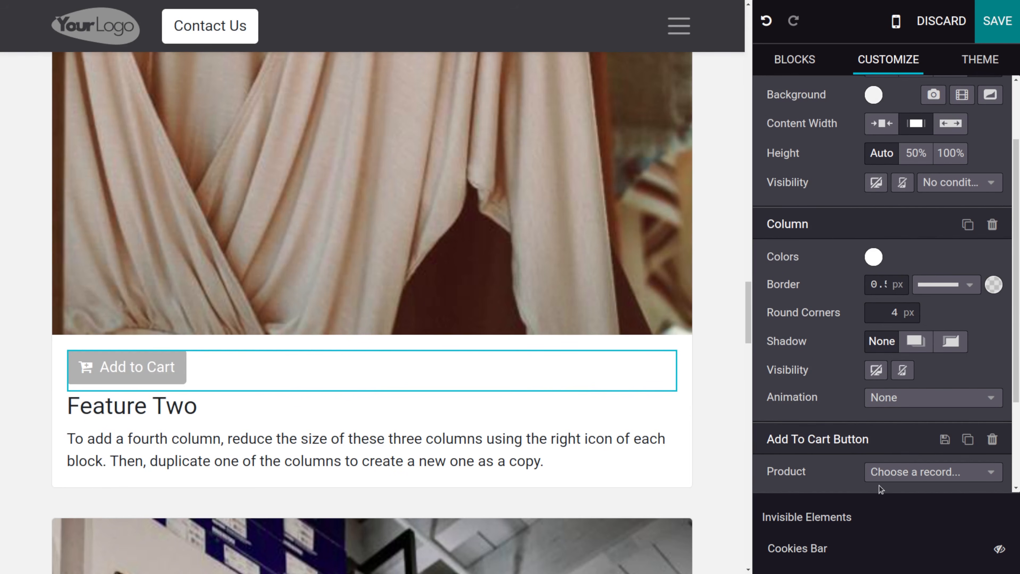
pyautogui.click(913, 474)
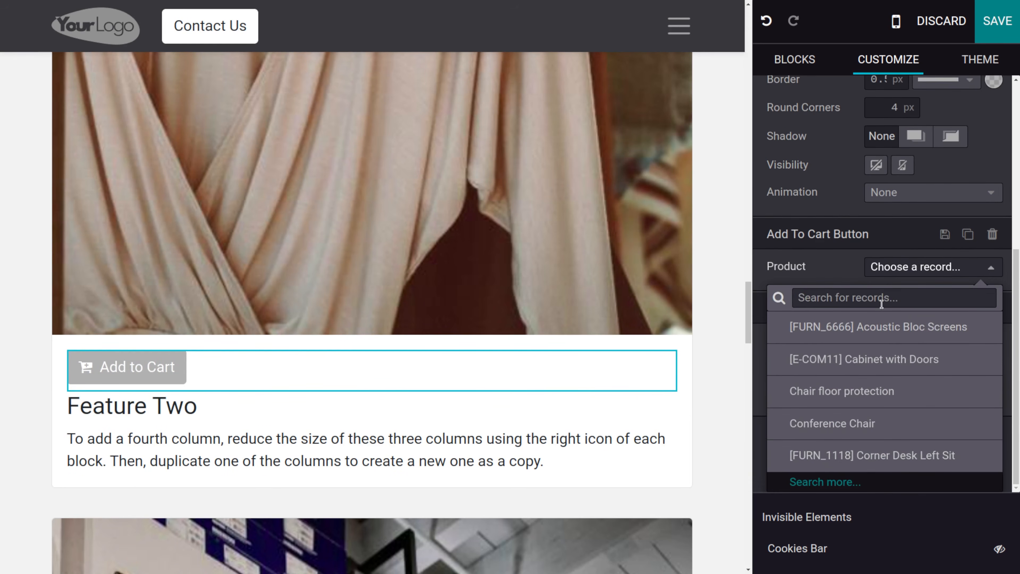
pyautogui.click(880, 299)
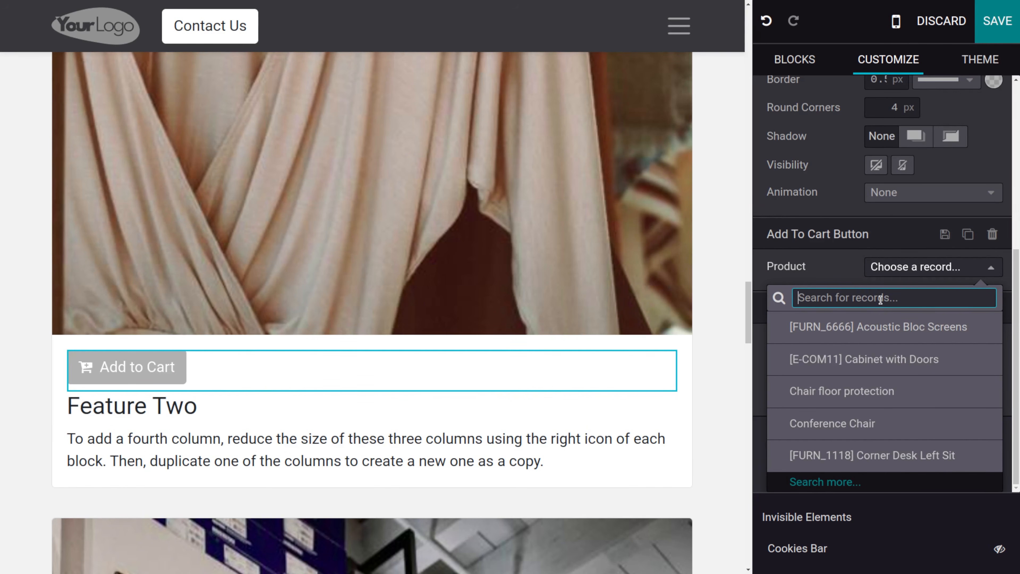
pyautogui.write('gents')
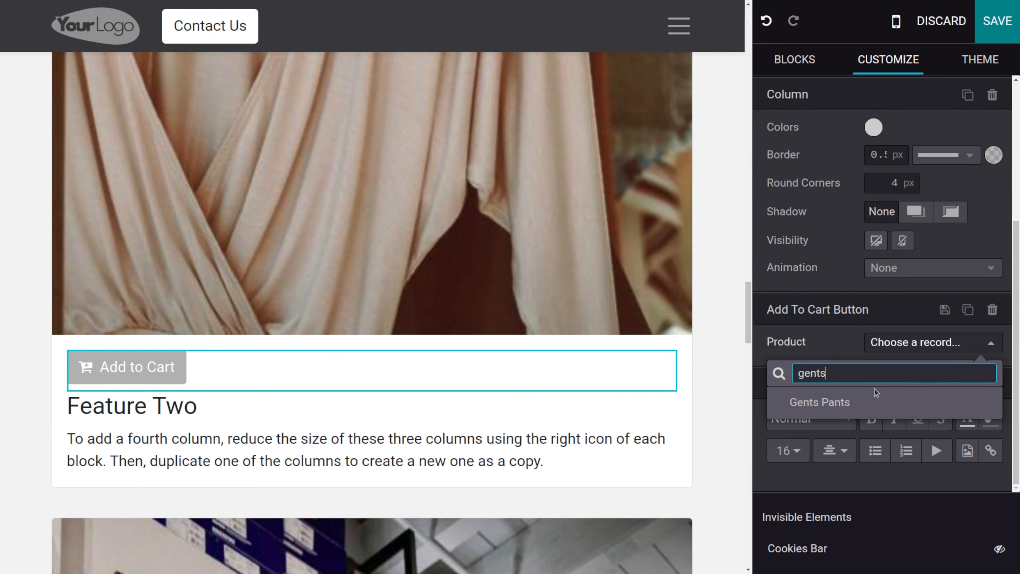
pyautogui.click(824, 402)
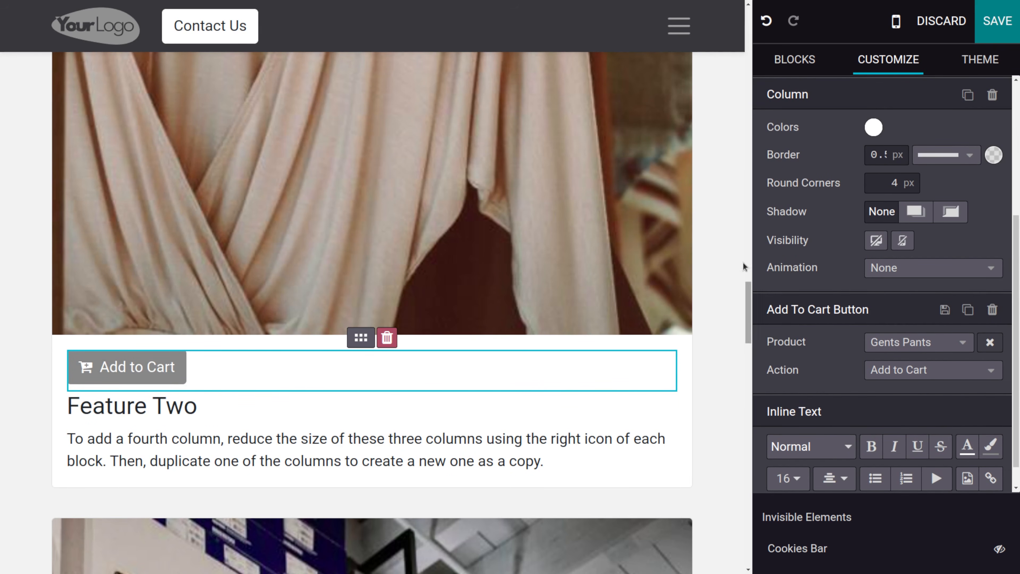
# - Save the page and try the new Add to Cart button, checking the cart preview
pyautogui.click(999, 20)
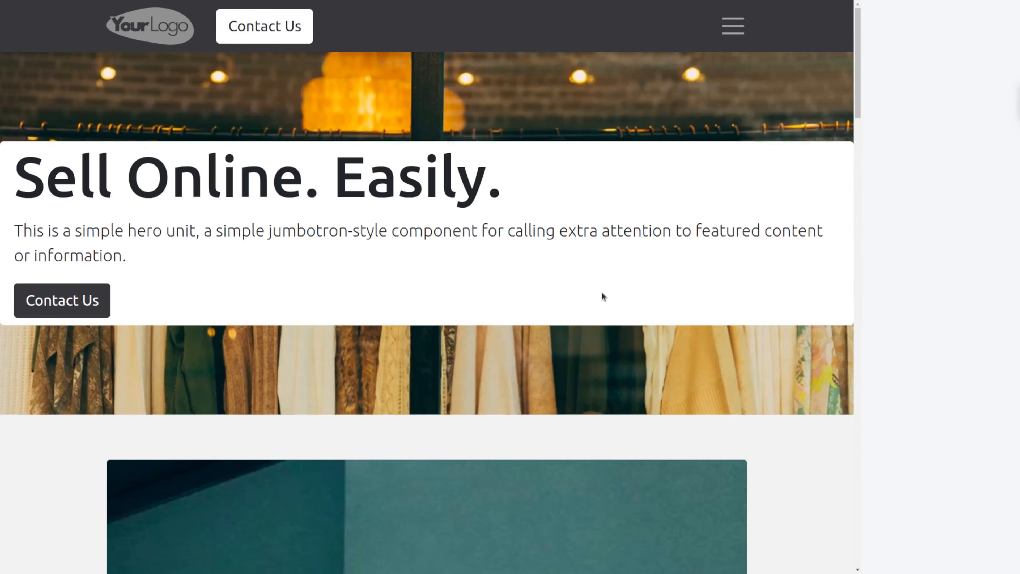
pyautogui.scroll(-10, 589, 350)
pyautogui.scroll(5, 588, 350)
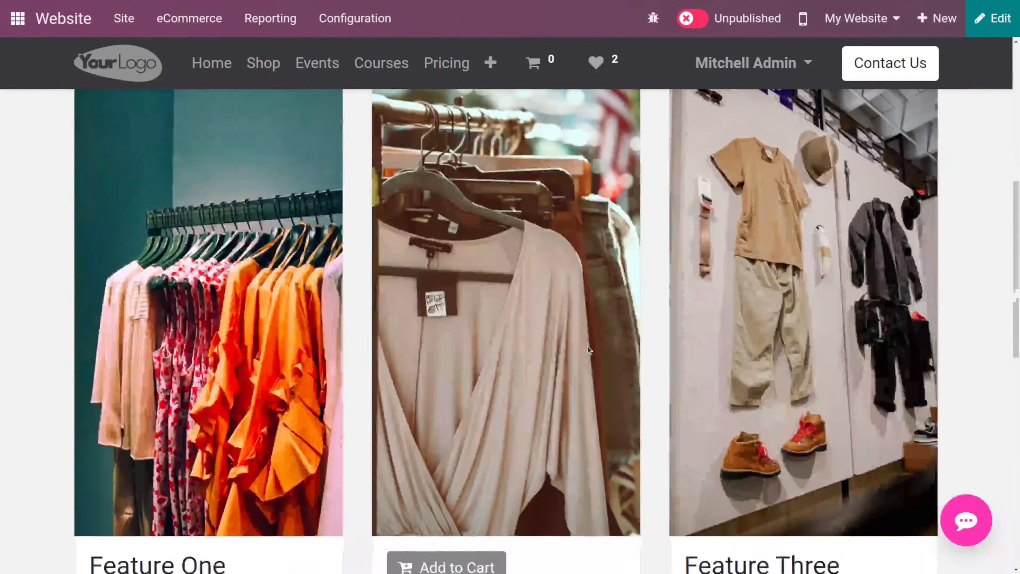
pyautogui.scroll(4, 587, 350)
pyautogui.scroll(-3, 189, 341)
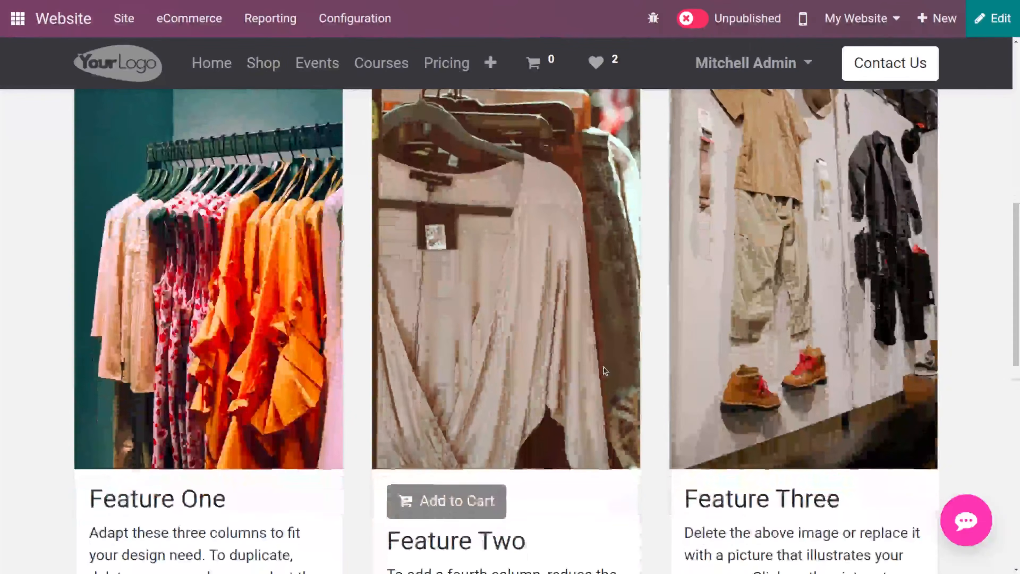
pyautogui.scroll(-4, 402, 322)
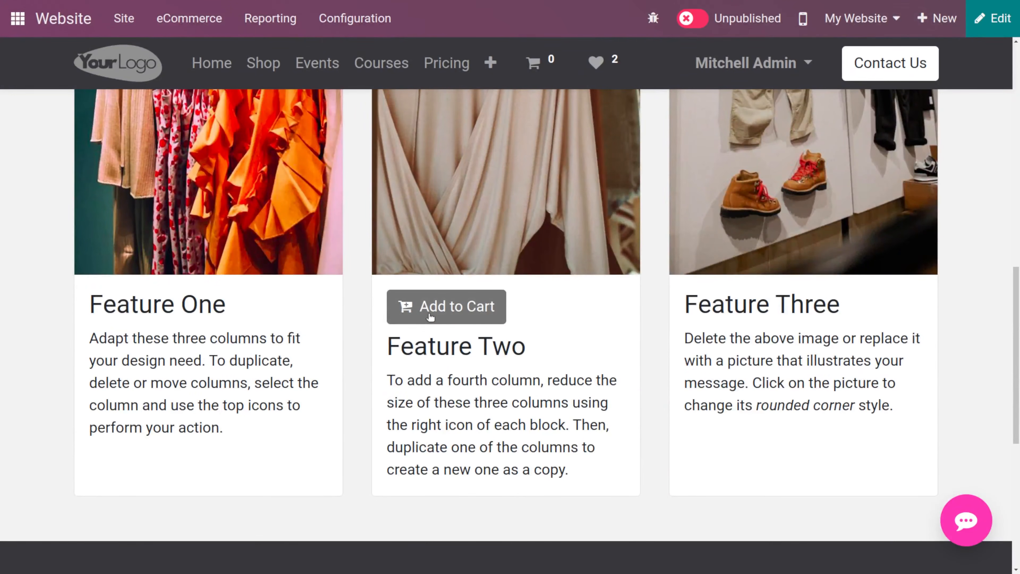
pyautogui.scroll(3, 431, 317)
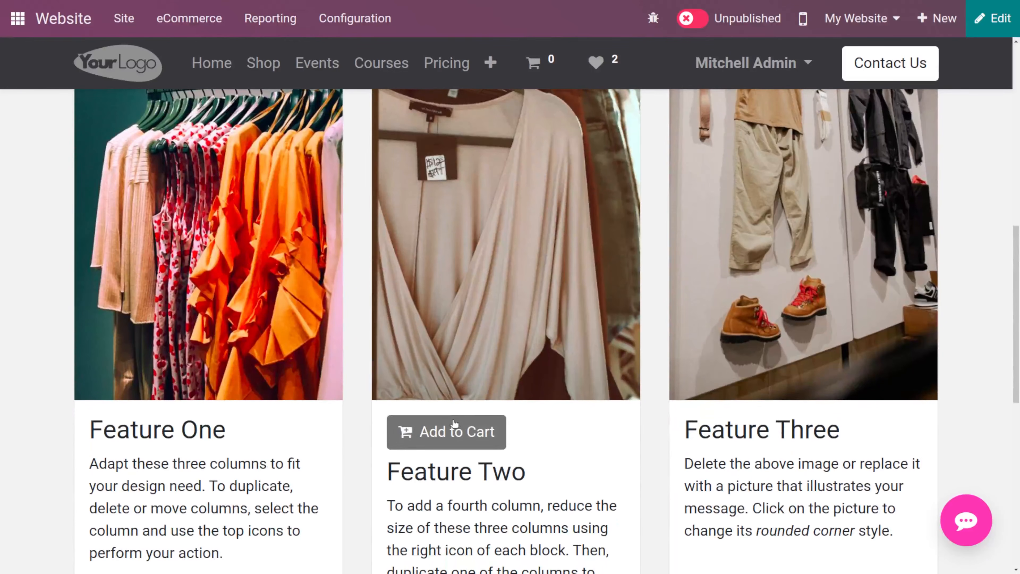
pyautogui.click(454, 423)
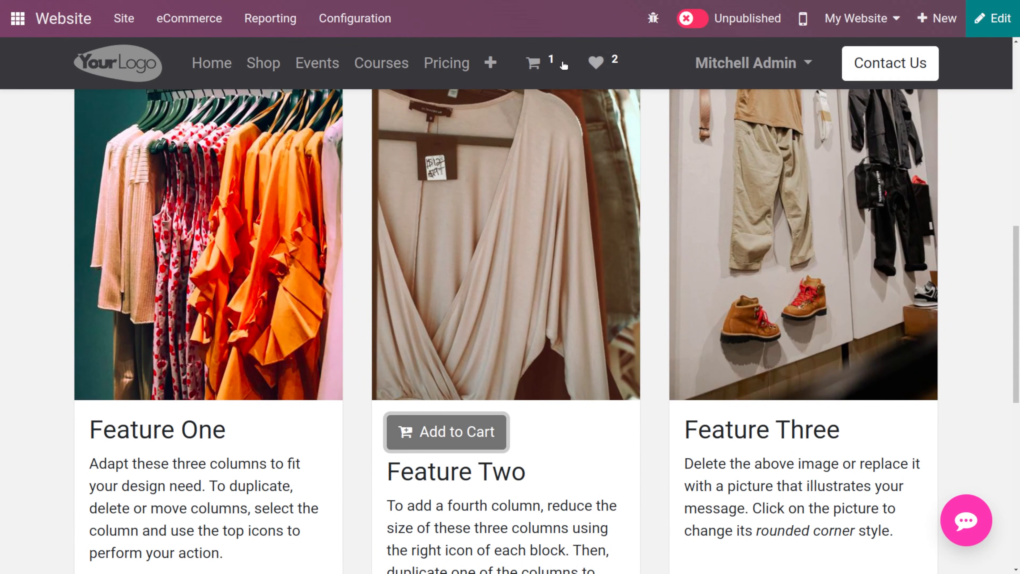
pyautogui.moveTo(540, 69)
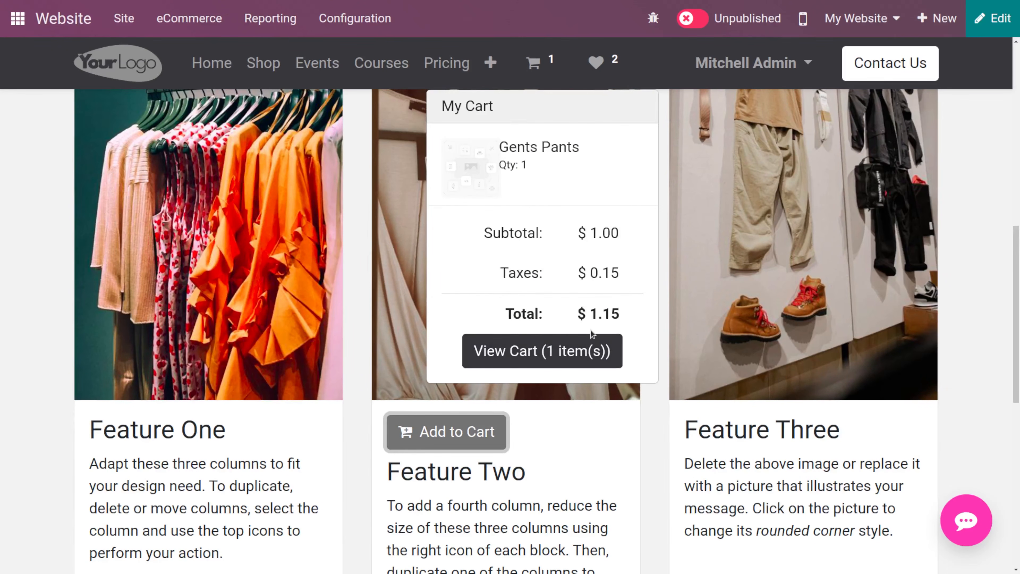
pyautogui.click(661, 477)
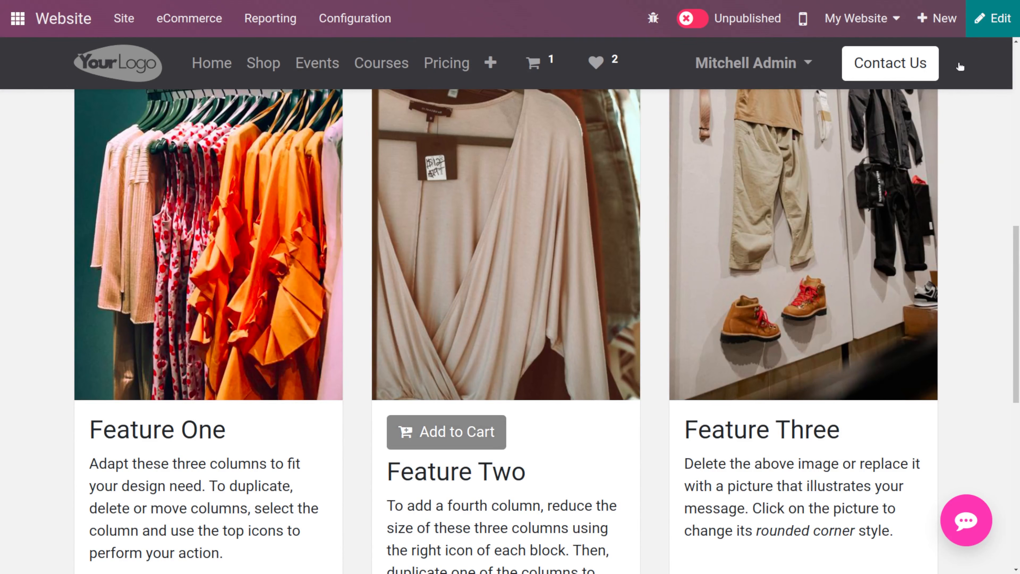
# - Reopen the editor and drop a Comparisons block below the banner
pyautogui.click(1018, 6)
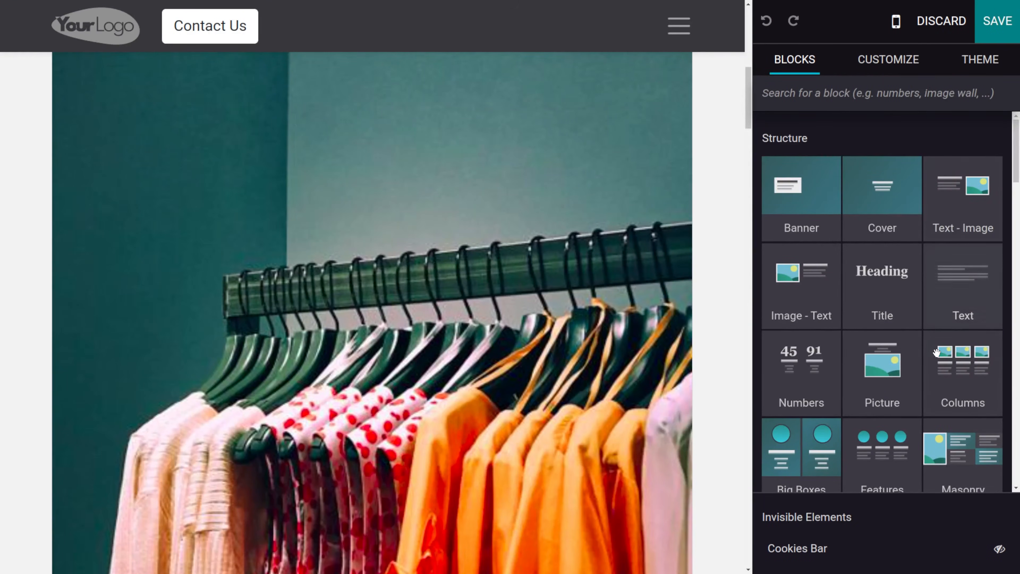
pyautogui.scroll(-10, 993, 342)
pyautogui.scroll(-3, 937, 355)
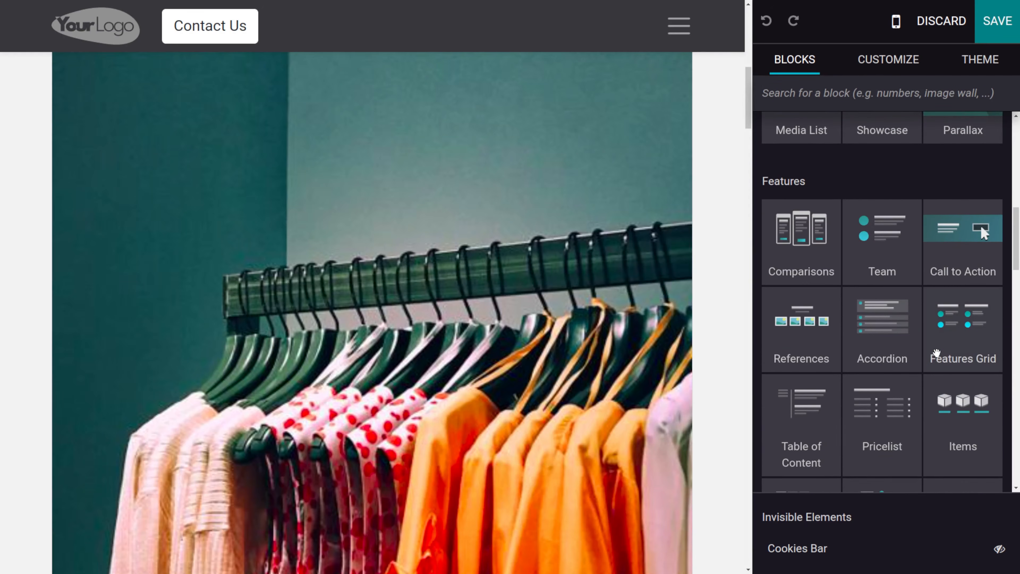
pyautogui.moveTo(822, 167); pyautogui.dragTo(559, 238)
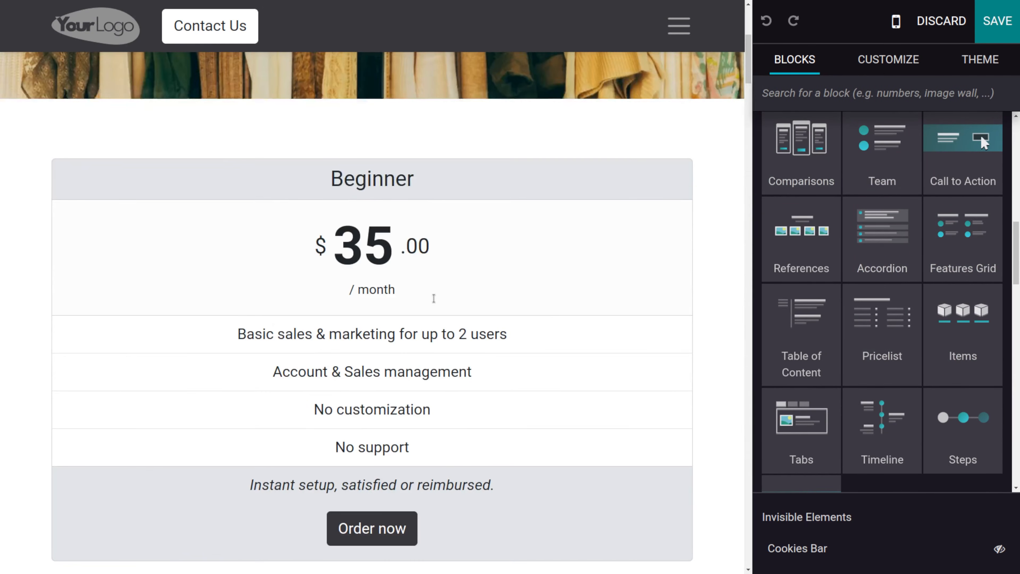
# - Try to drop a Map block below the Comparisons block
pyautogui.scroll(-15, 433, 301)
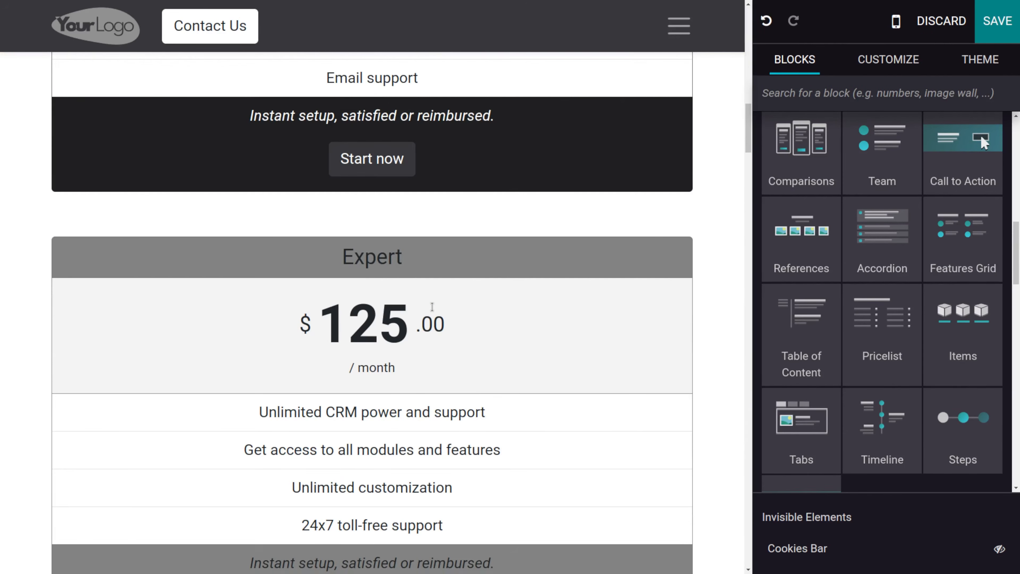
pyautogui.scroll(-4, 432, 307)
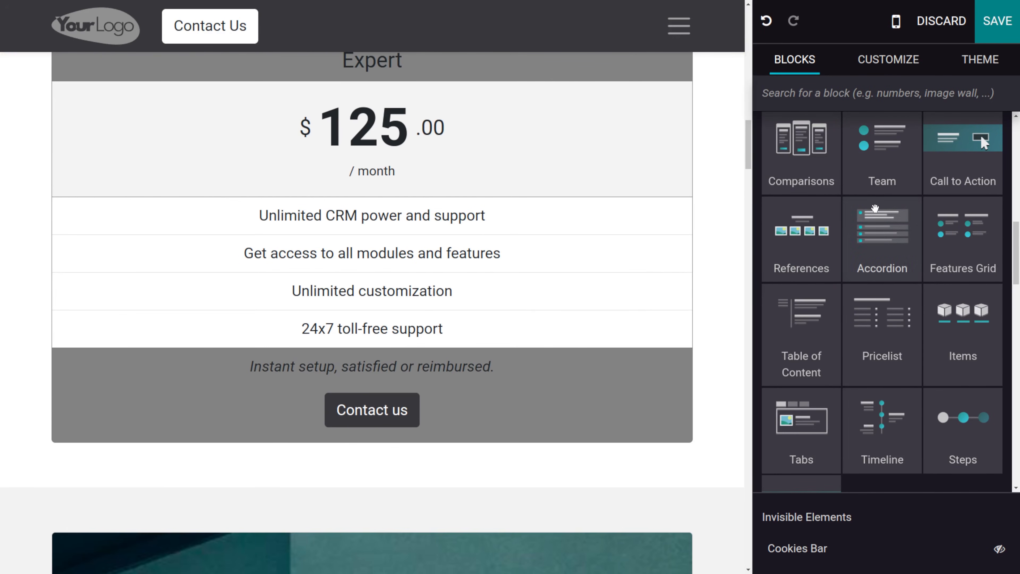
pyautogui.scroll(-10, 894, 366)
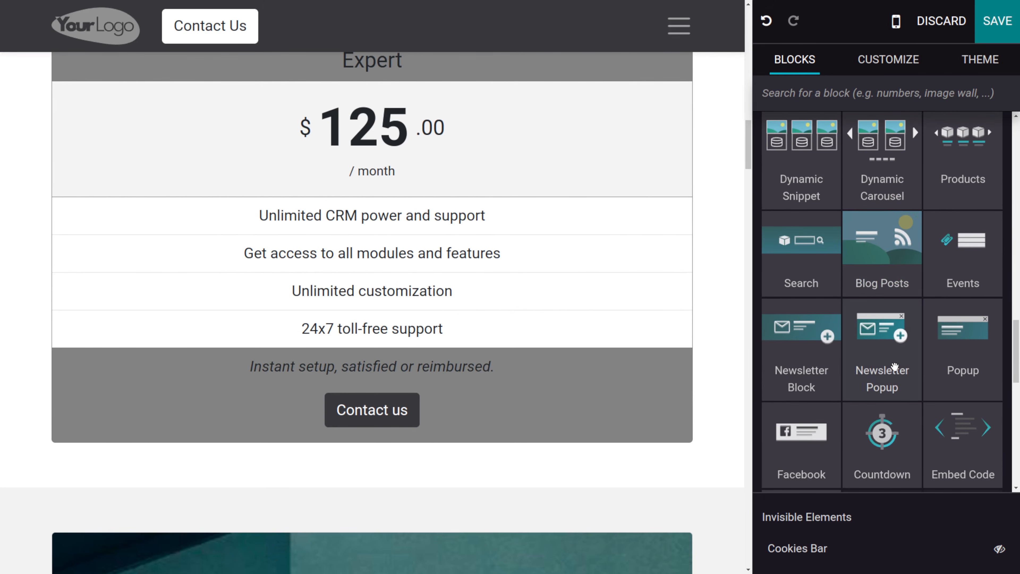
pyautogui.scroll(8, 893, 366)
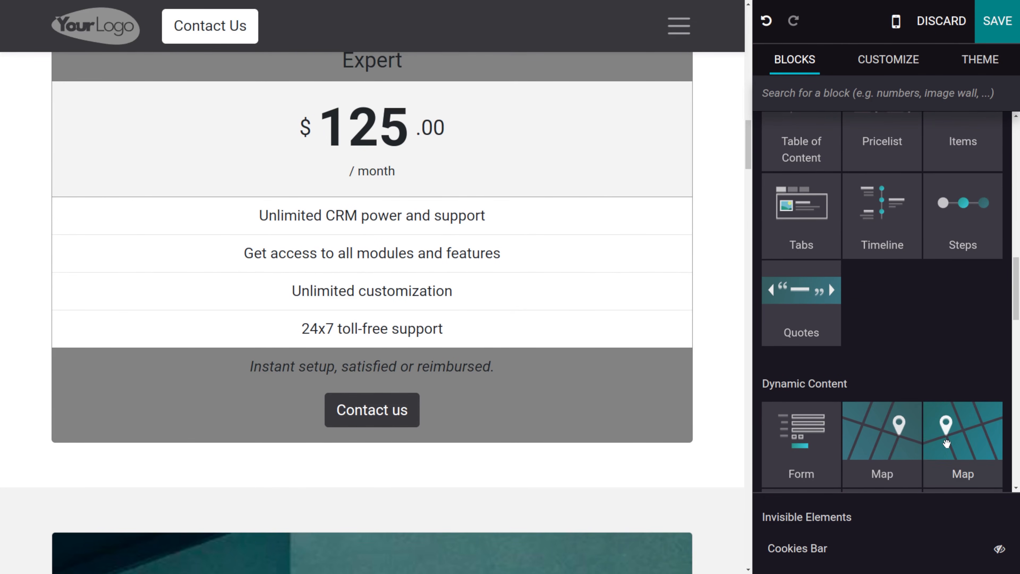
pyautogui.moveTo(879, 464); pyautogui.dragTo(940, 442)
pyautogui.moveTo(876, 436); pyautogui.dragTo(662, 462)
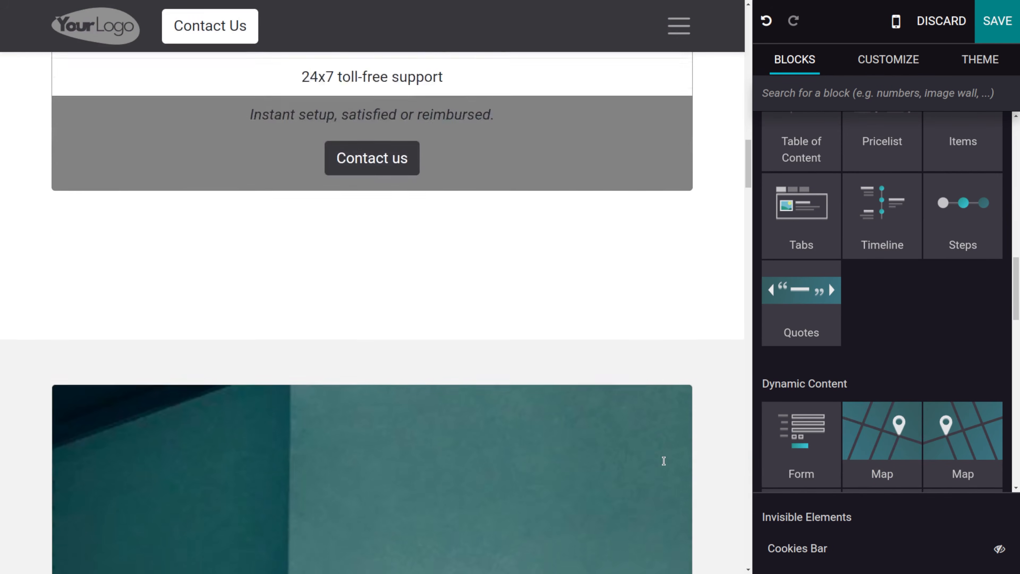
# - Drop a Map block beneath the Feature Three text in the third column
pyautogui.scroll(-20, 609, 413)
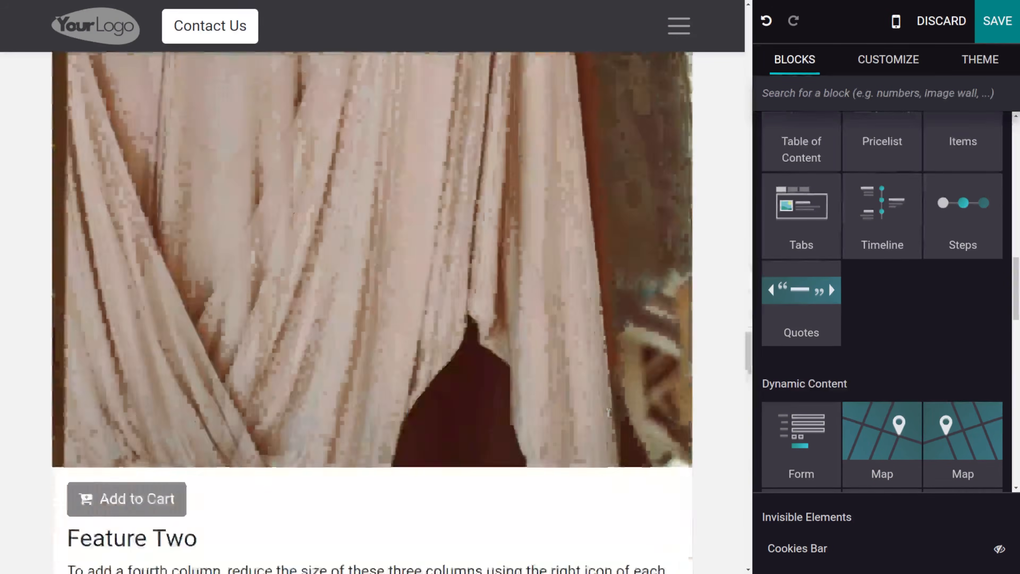
pyautogui.scroll(15, 608, 413)
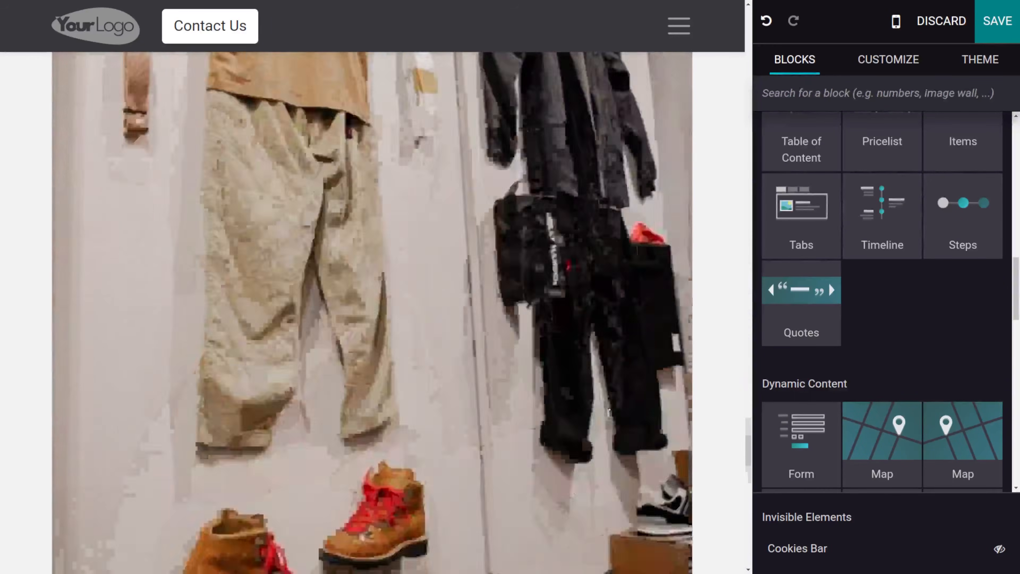
pyautogui.scroll(15, 609, 413)
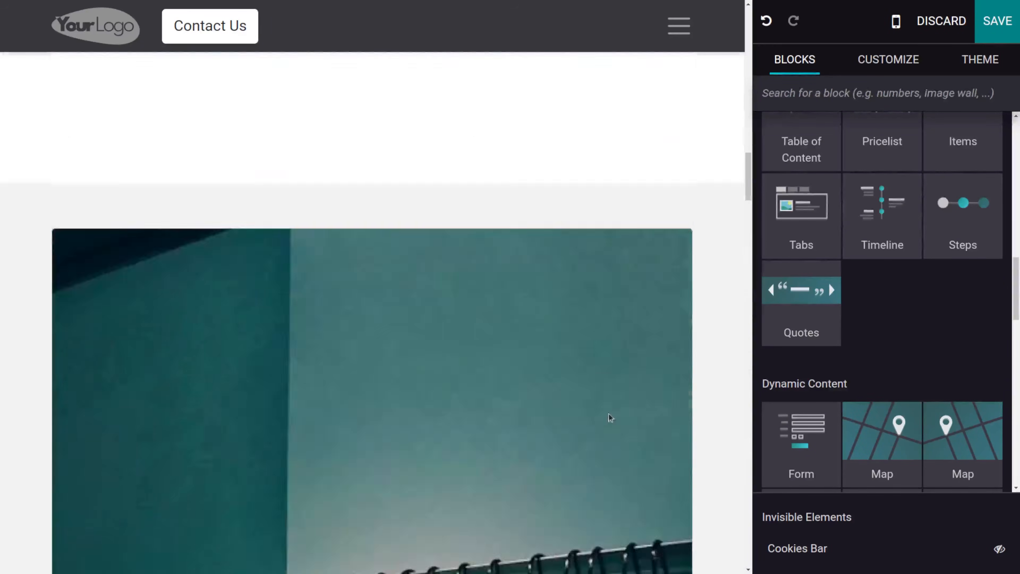
pyautogui.scroll(7, 609, 413)
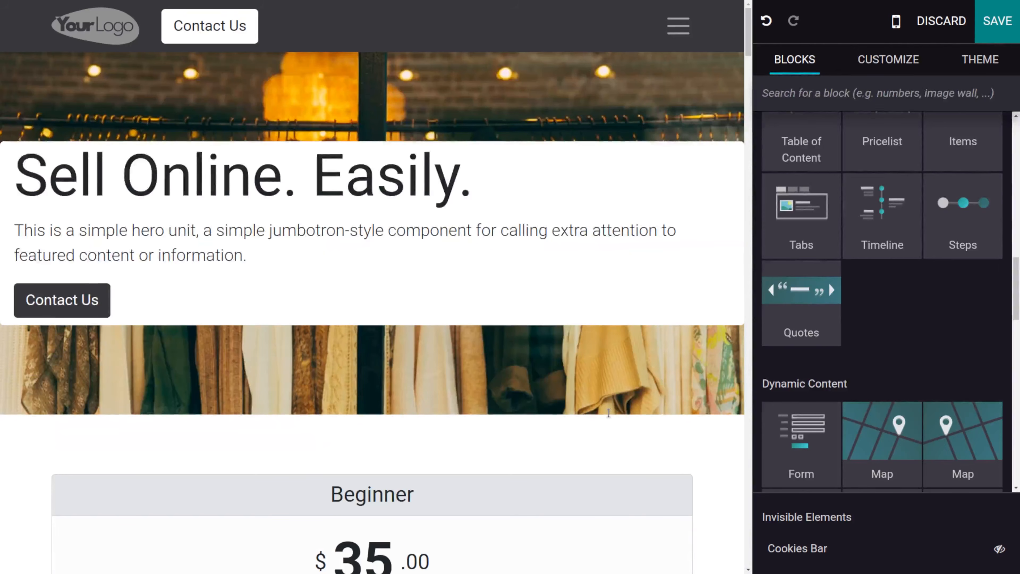
pyautogui.scroll(-20, 608, 413)
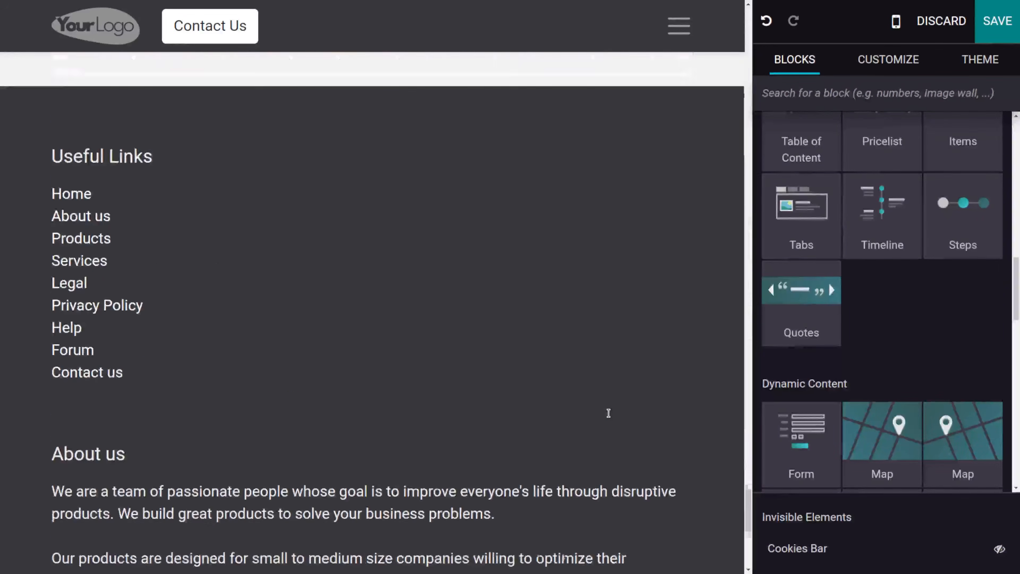
pyautogui.scroll(10, 608, 413)
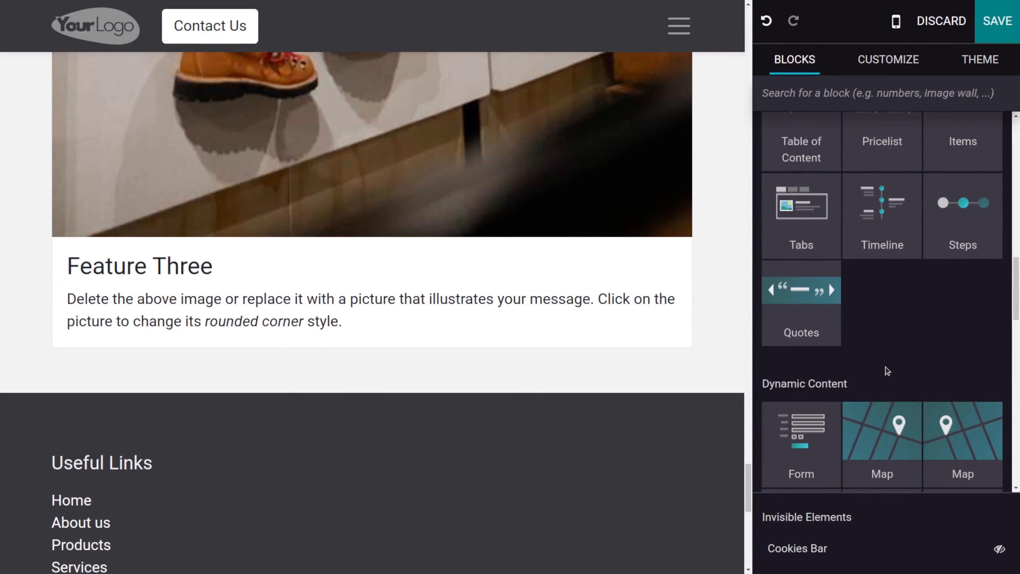
pyautogui.moveTo(876, 446); pyautogui.dragTo(628, 399)
pyautogui.scroll(-4, 629, 399)
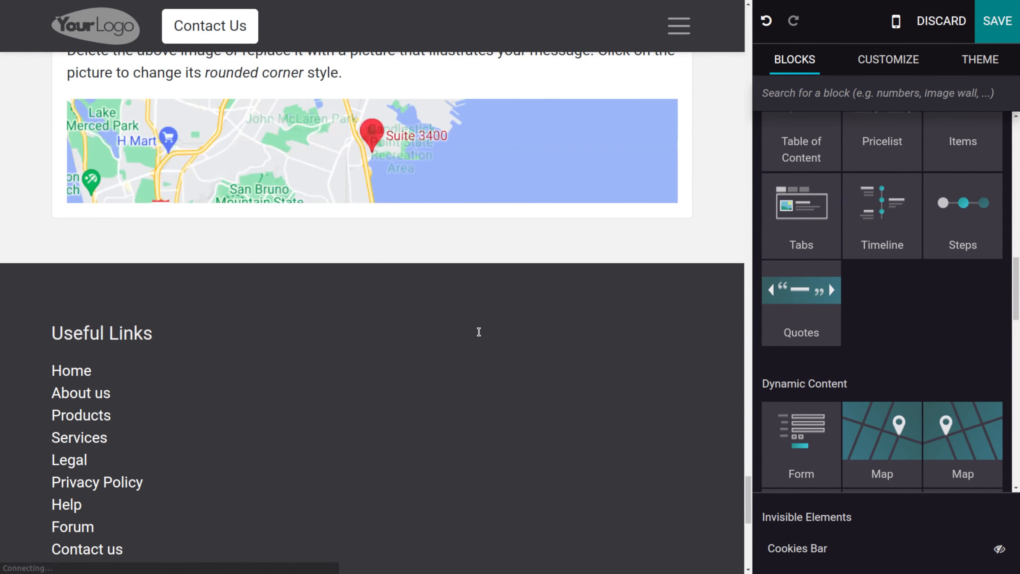
pyautogui.scroll(3, 467, 267)
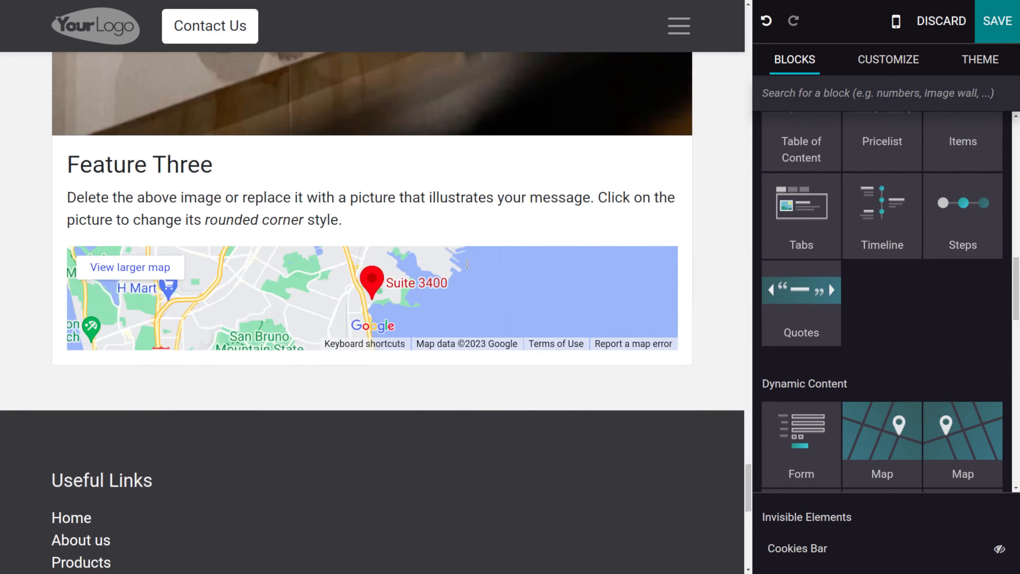
# - Select the three-column section and hide it on mobile through its visibility options
pyautogui.click(421, 291)
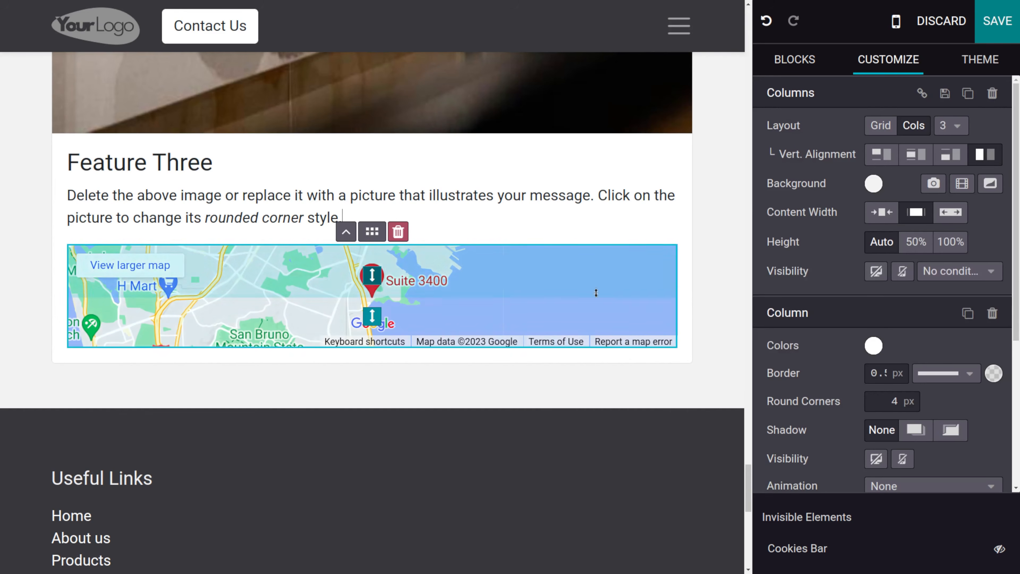
pyautogui.click(383, 242)
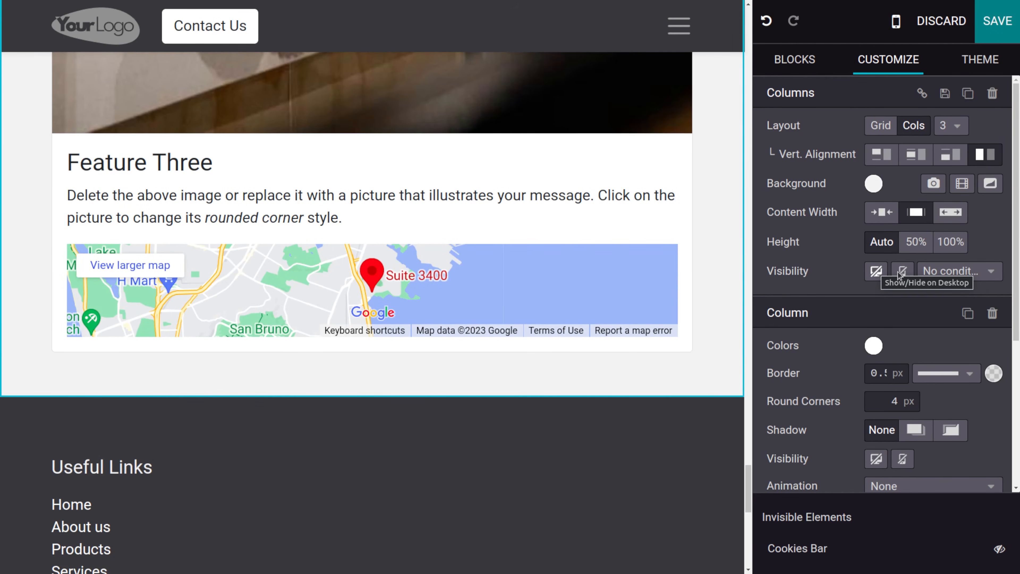
pyautogui.click(876, 272)
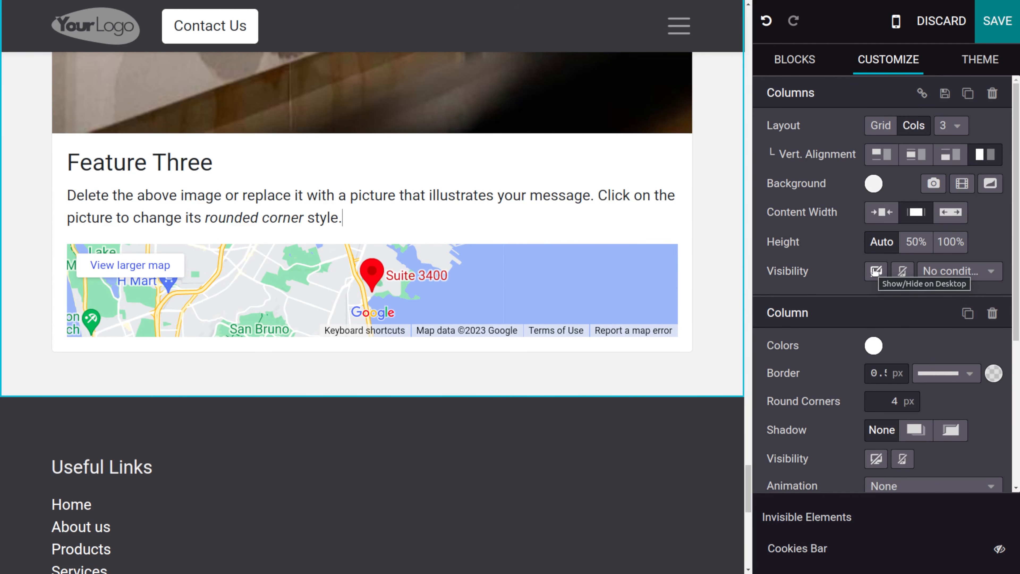
pyautogui.click(902, 272)
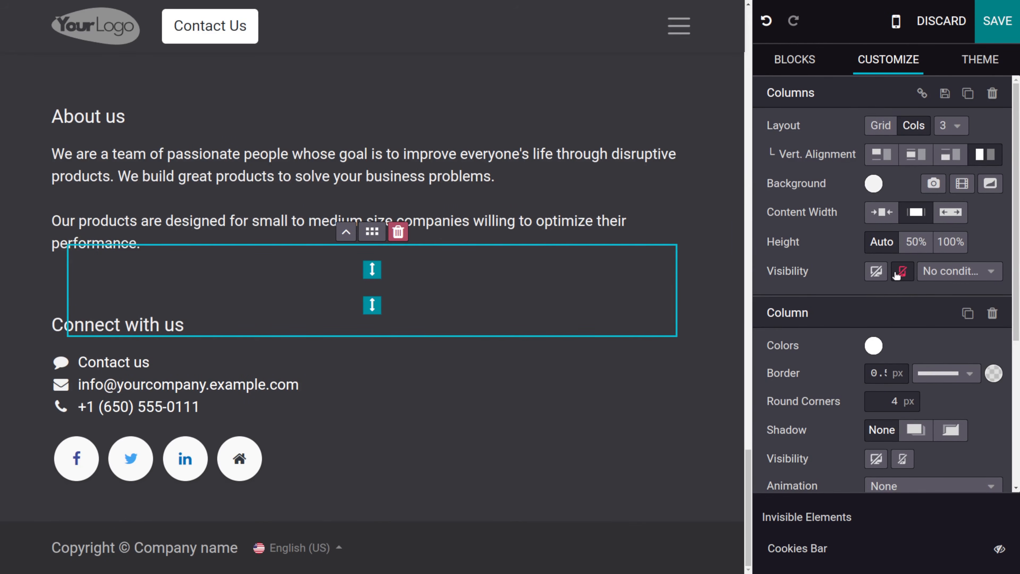
# - Unhide the three-column section on mobile and drop a Form block between the Feature Three text and the map
pyautogui.click(903, 271)
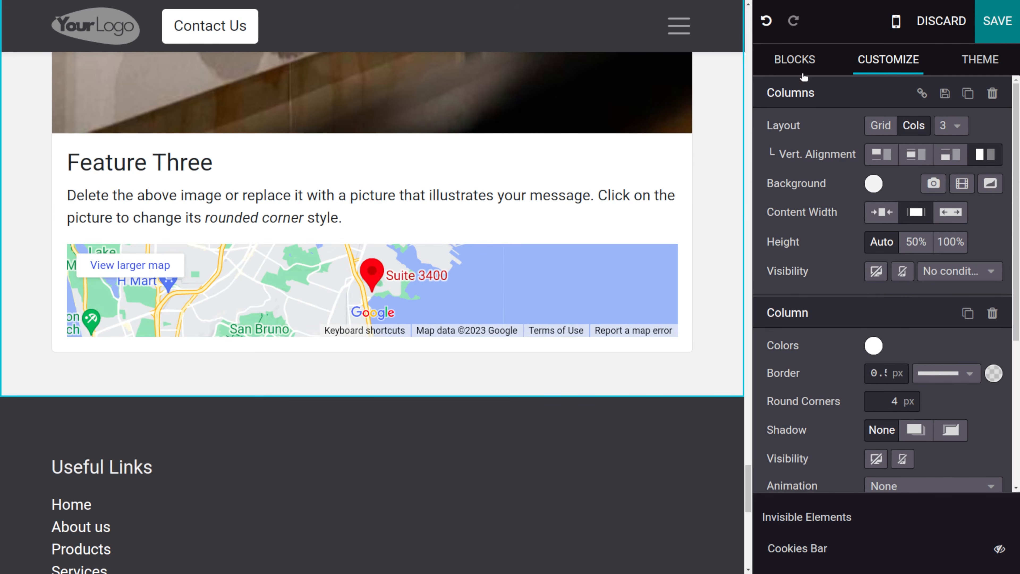
pyautogui.click(798, 63)
pyautogui.scroll(-8, 829, 282)
pyautogui.scroll(3, 844, 278)
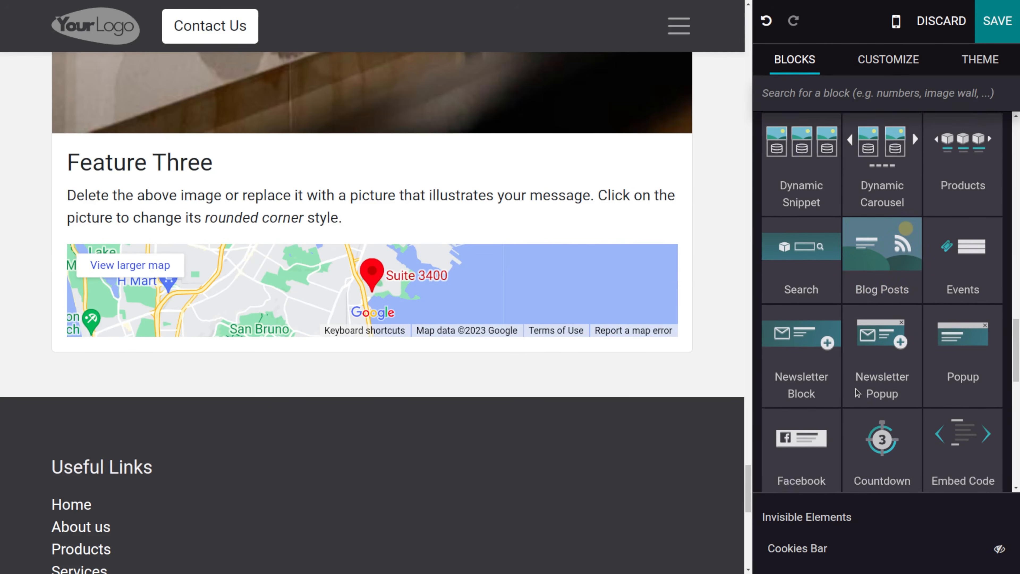
pyautogui.scroll(-8, 859, 267)
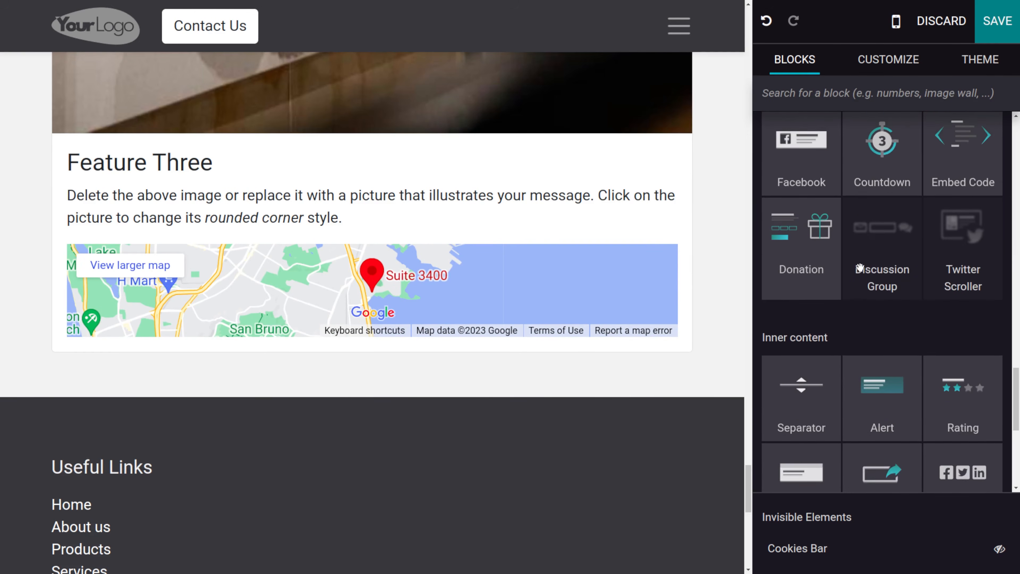
pyautogui.scroll(6, 860, 267)
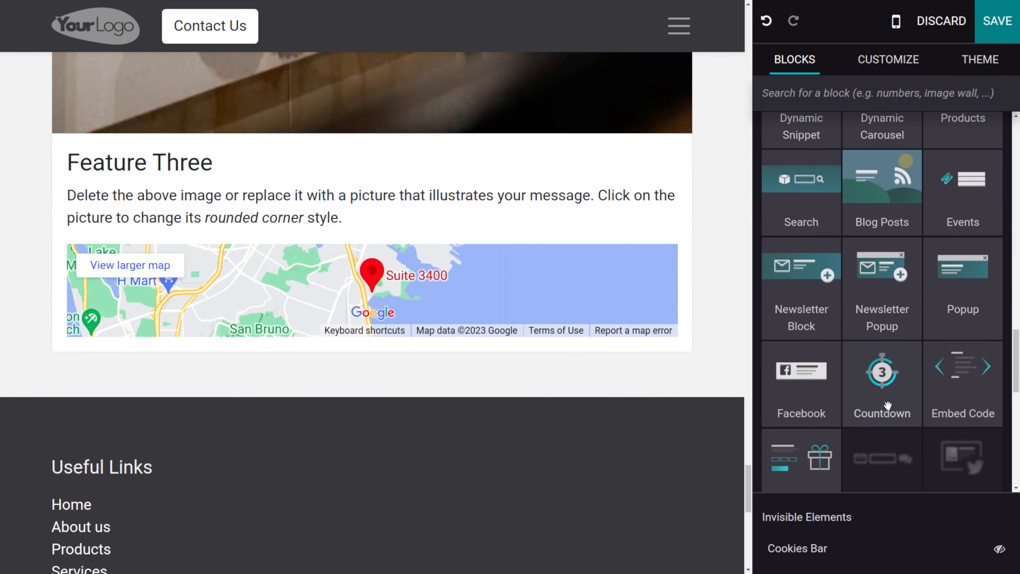
pyautogui.scroll(4, 884, 257)
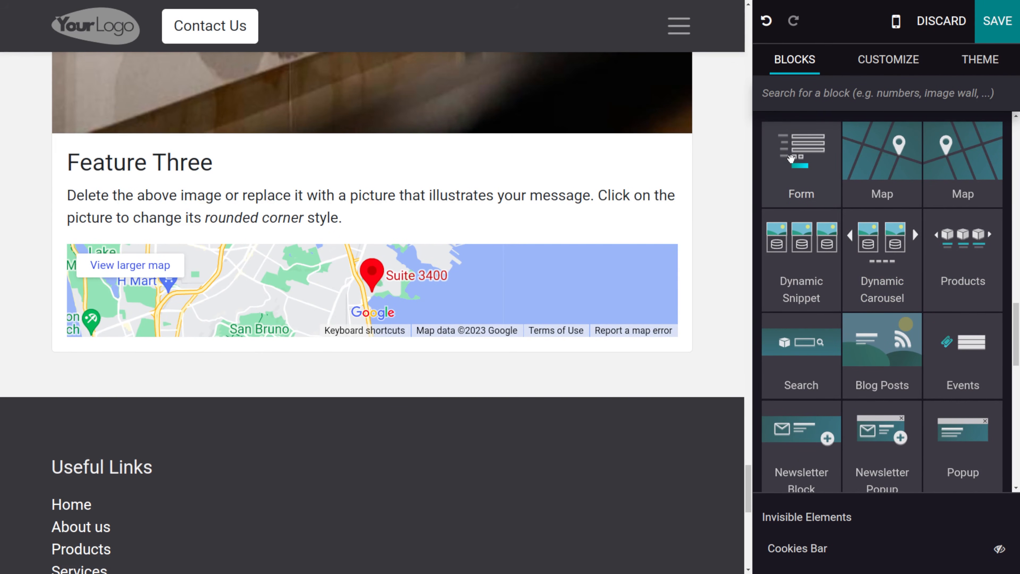
pyautogui.scroll(-4, 583, 286)
pyautogui.scroll(3, 583, 286)
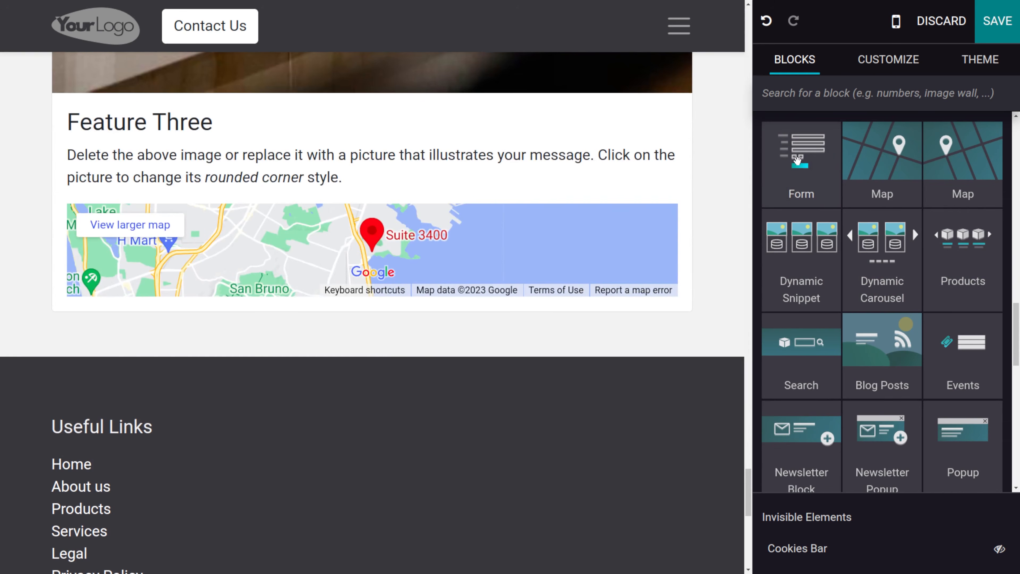
pyautogui.moveTo(800, 163); pyautogui.dragTo(560, 283)
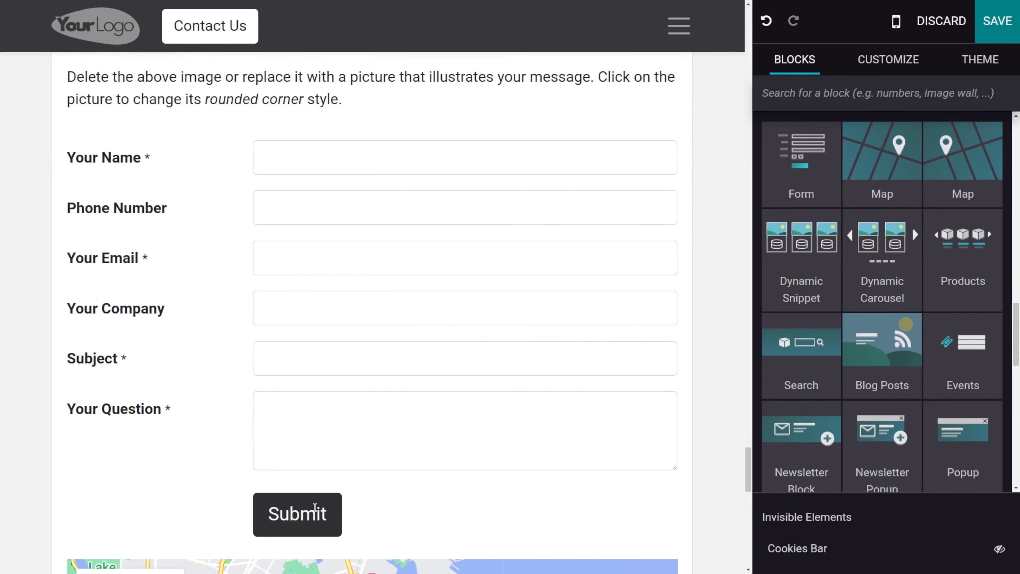
# - Select the form's Submit button and review the form's Action options, keeping Send an E-mail
pyautogui.doubleClick(315, 507)
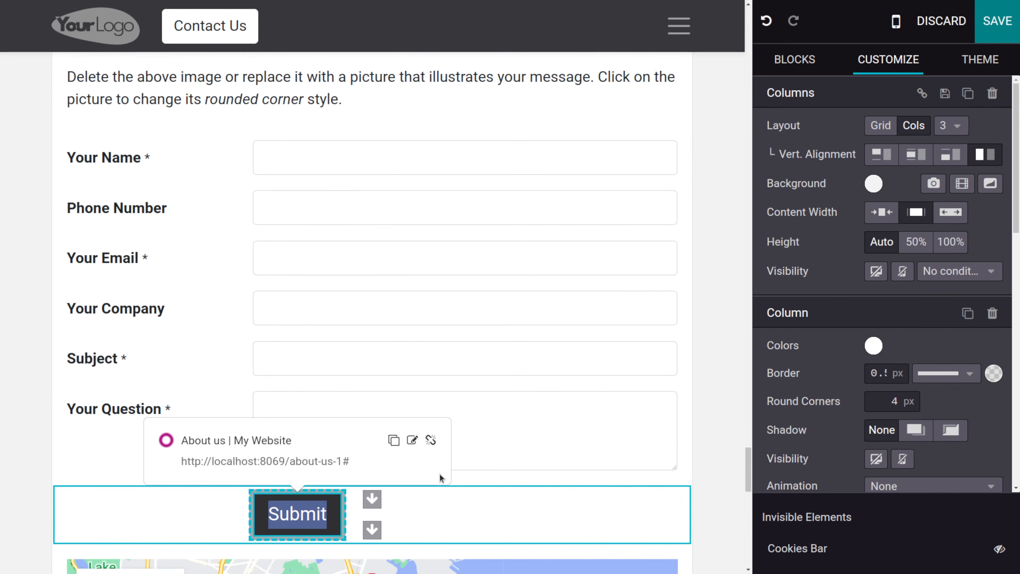
pyautogui.scroll(-10, 832, 446)
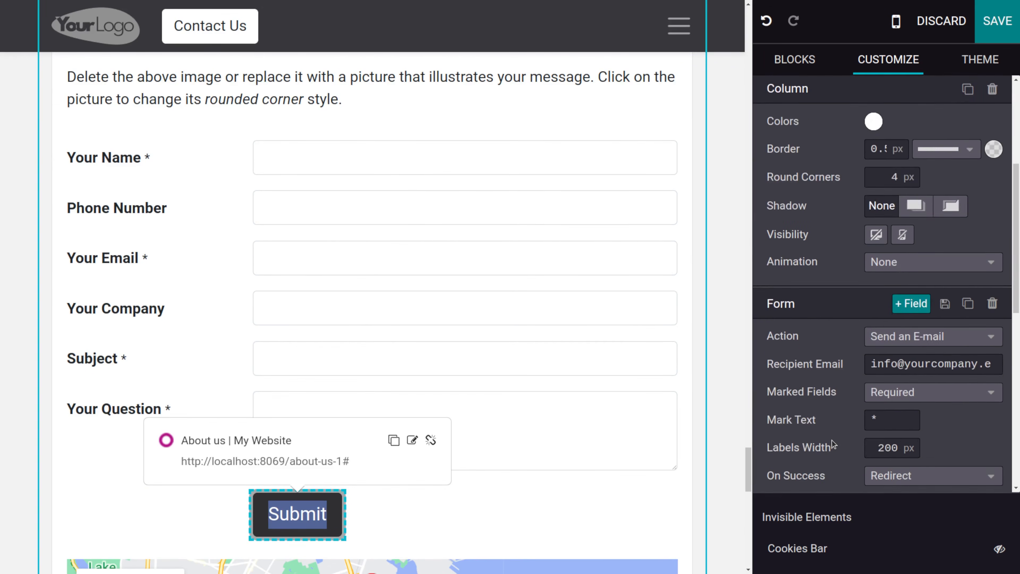
pyautogui.scroll(3, 834, 444)
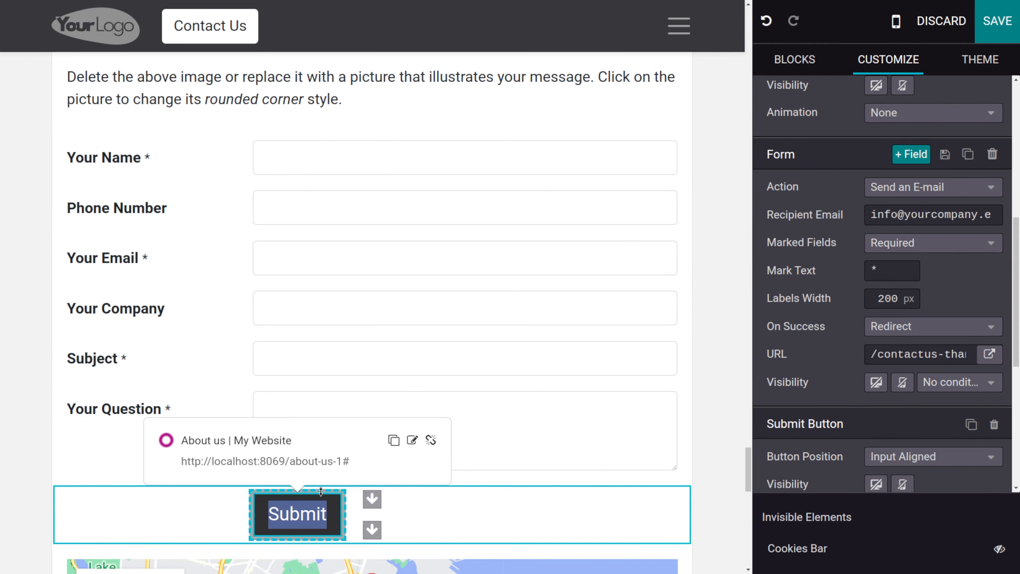
pyautogui.click(968, 196)
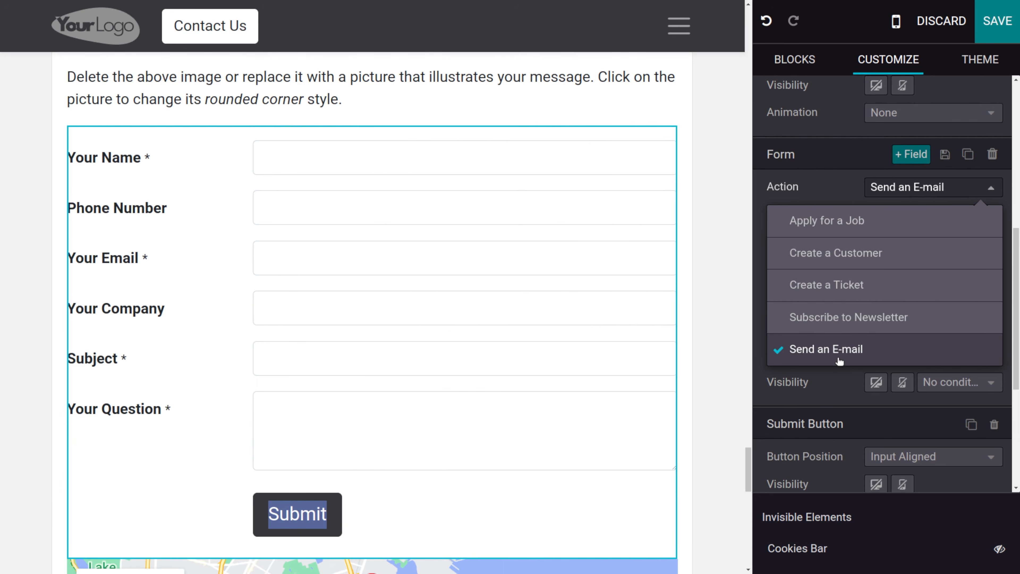
pyautogui.click(854, 400)
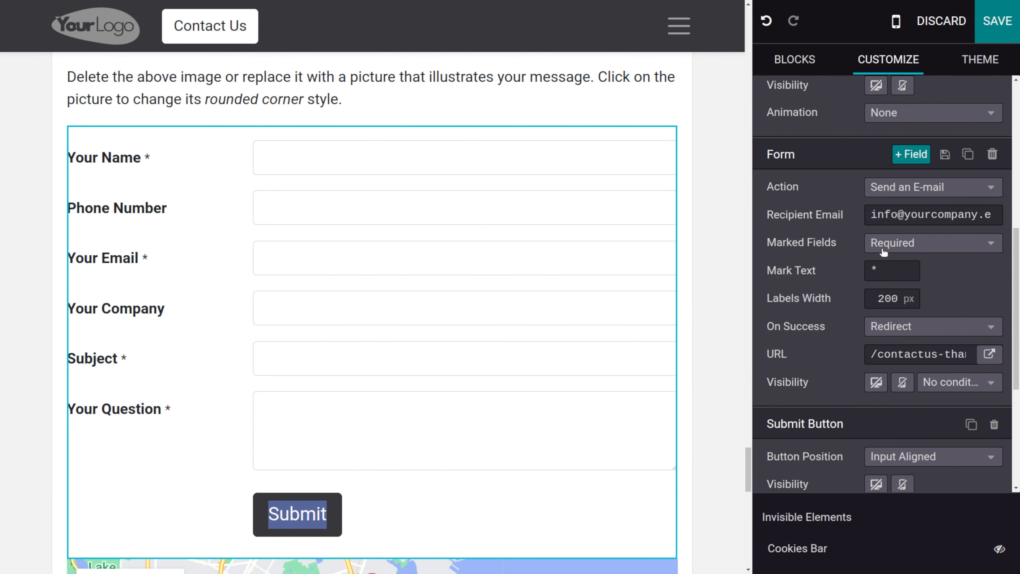
# - Drop a Social Media block above the existing social icons under Connect with us in the footer
pyautogui.click(795, 61)
pyautogui.scroll(-8, 866, 370)
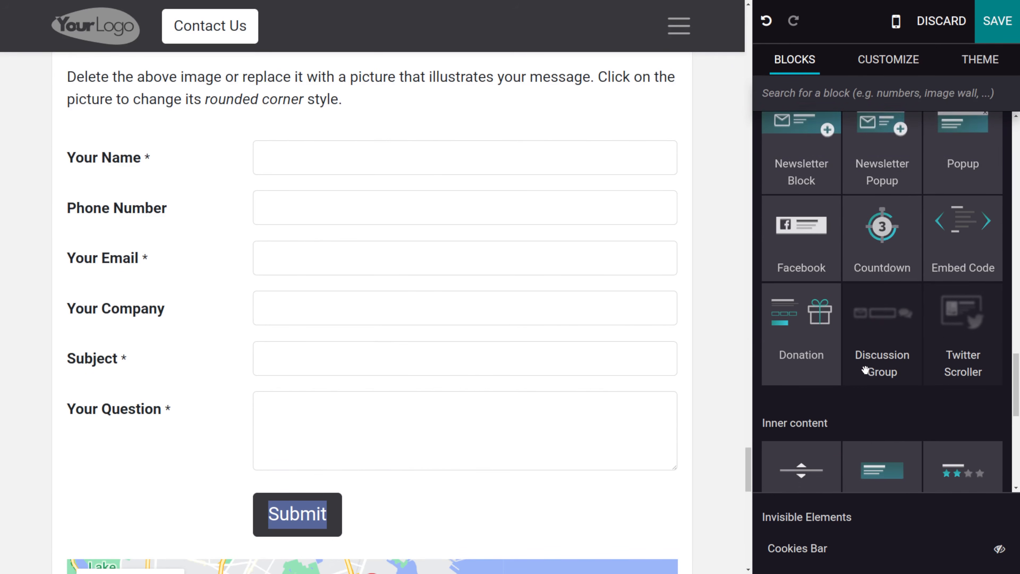
pyautogui.scroll(-4, 865, 370)
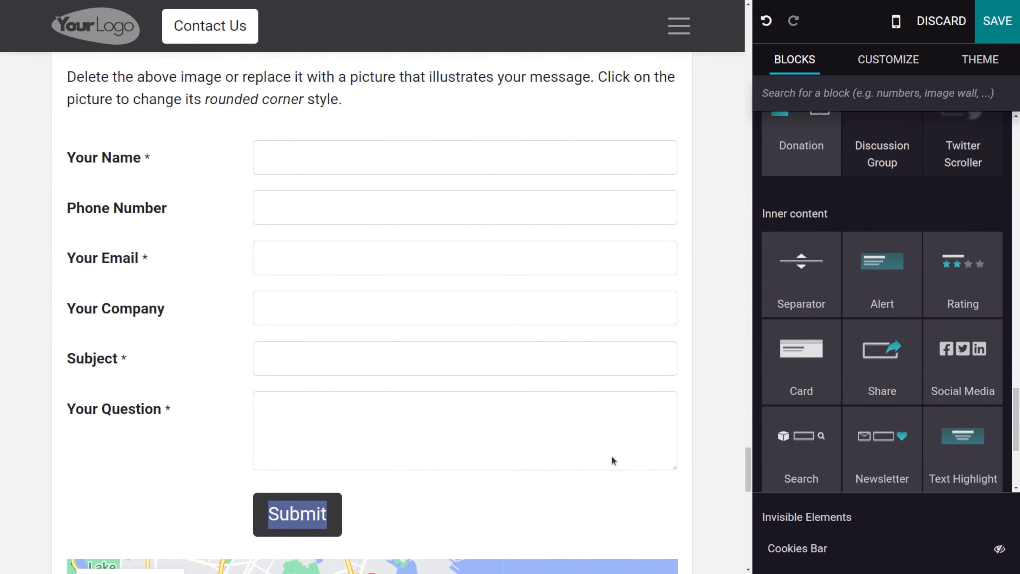
pyautogui.scroll(-10, 611, 460)
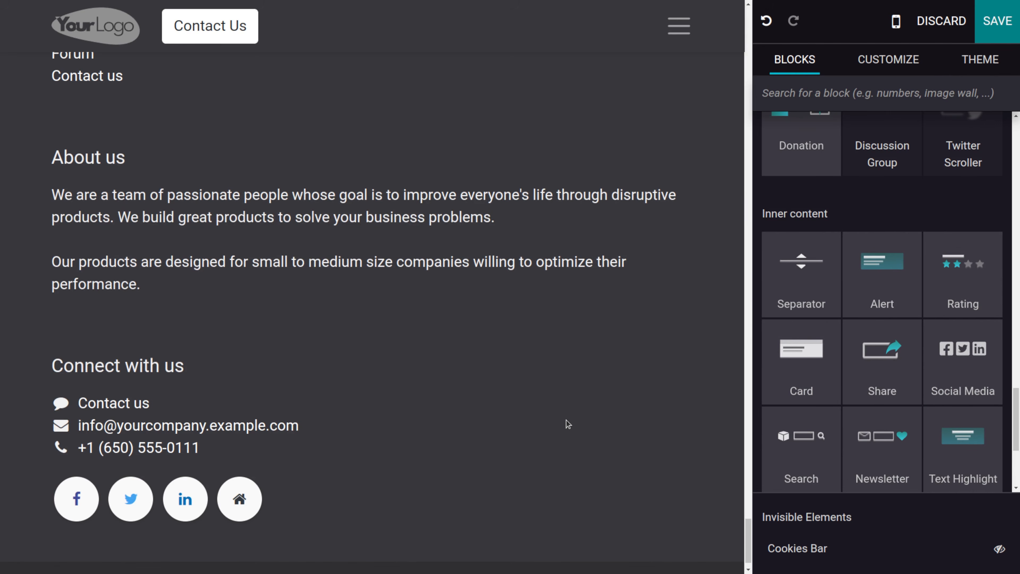
pyautogui.scroll(-1, 328, 469)
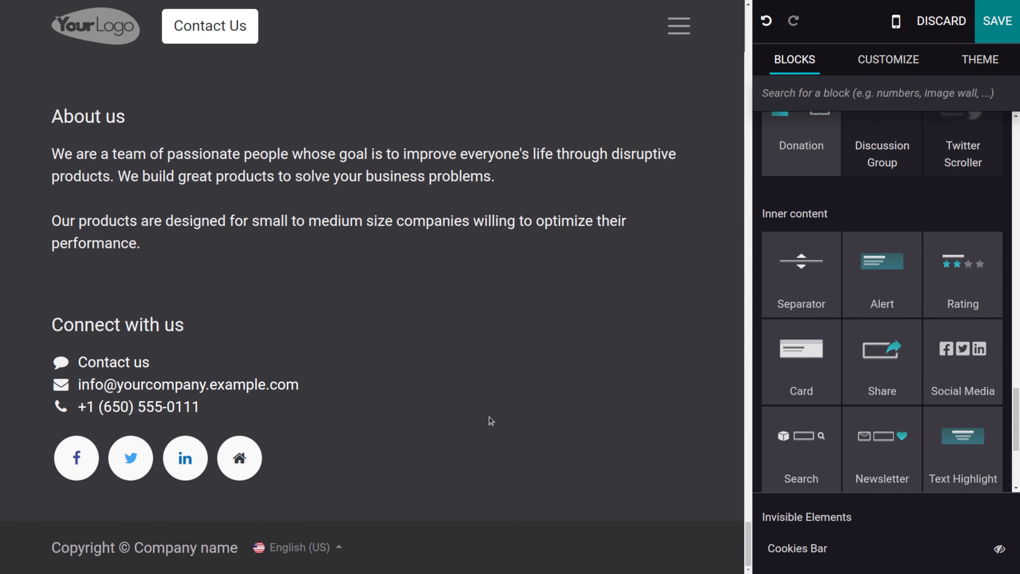
pyautogui.moveTo(950, 377); pyautogui.dragTo(649, 463)
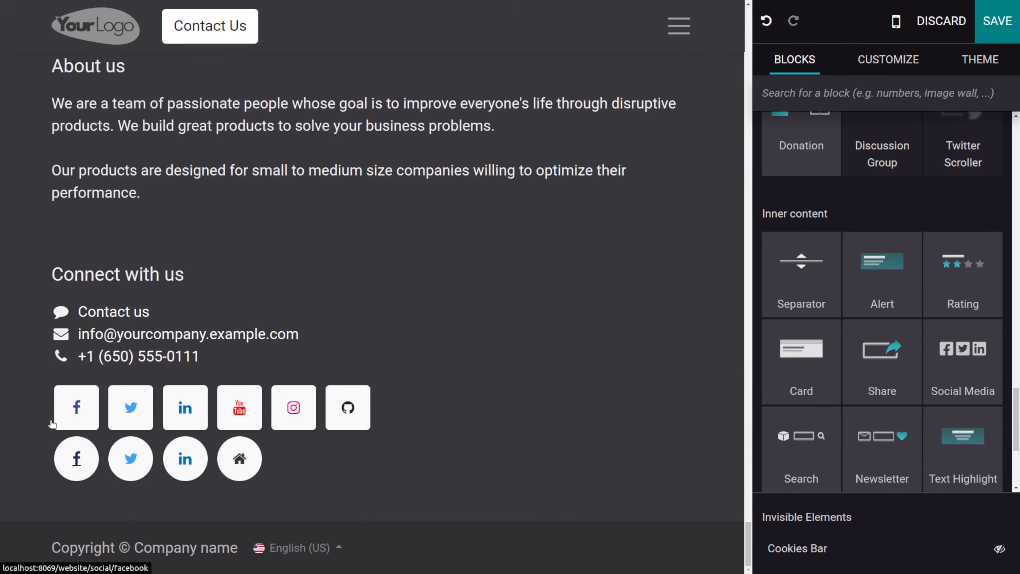
# - Select the new Social Media block and review its alignment and social network links
pyautogui.click(92, 410)
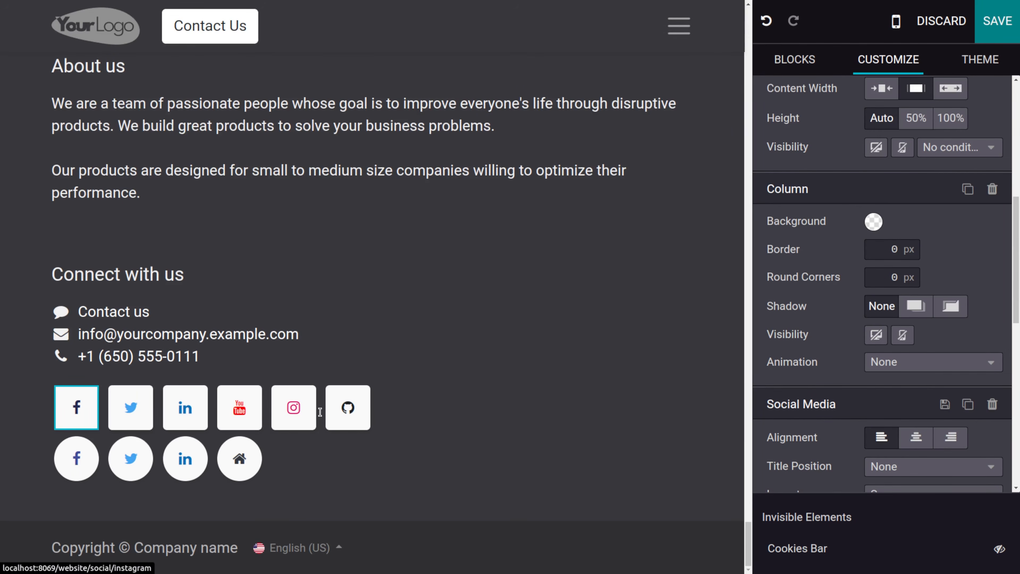
pyautogui.scroll(2, 517, 390)
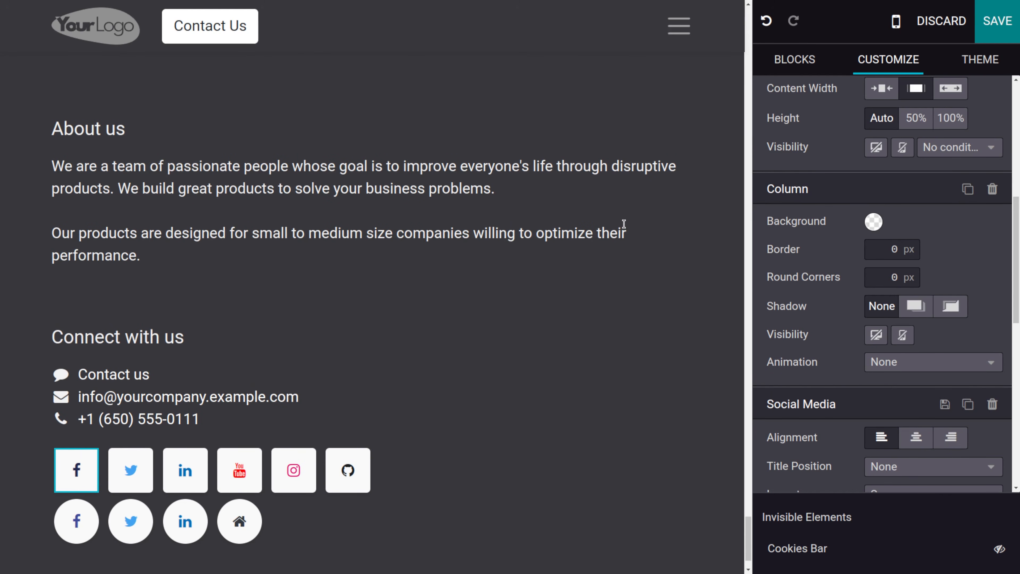
pyautogui.scroll(-5, 914, 220)
pyautogui.click(915, 217)
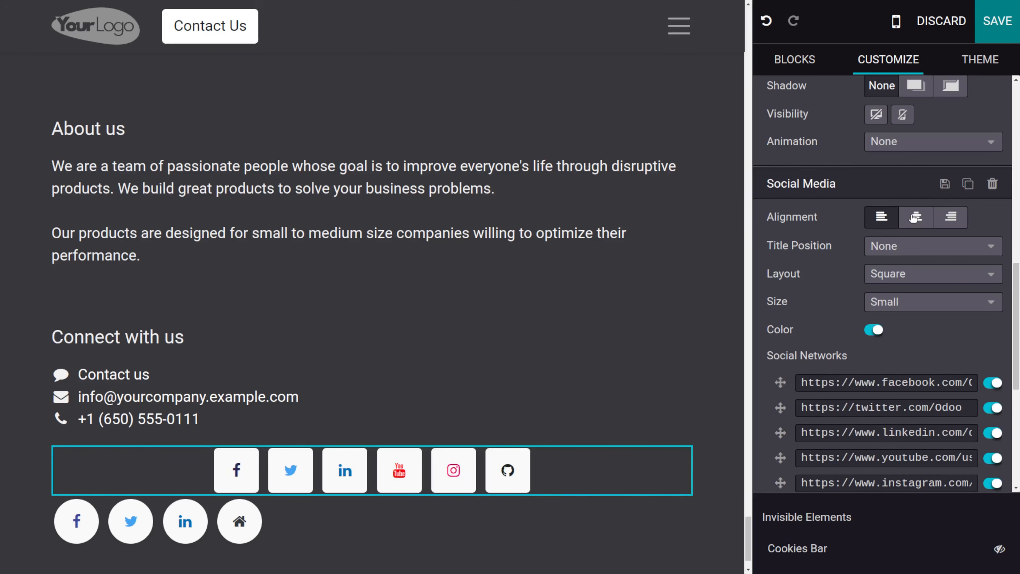
pyautogui.scroll(-2, 915, 218)
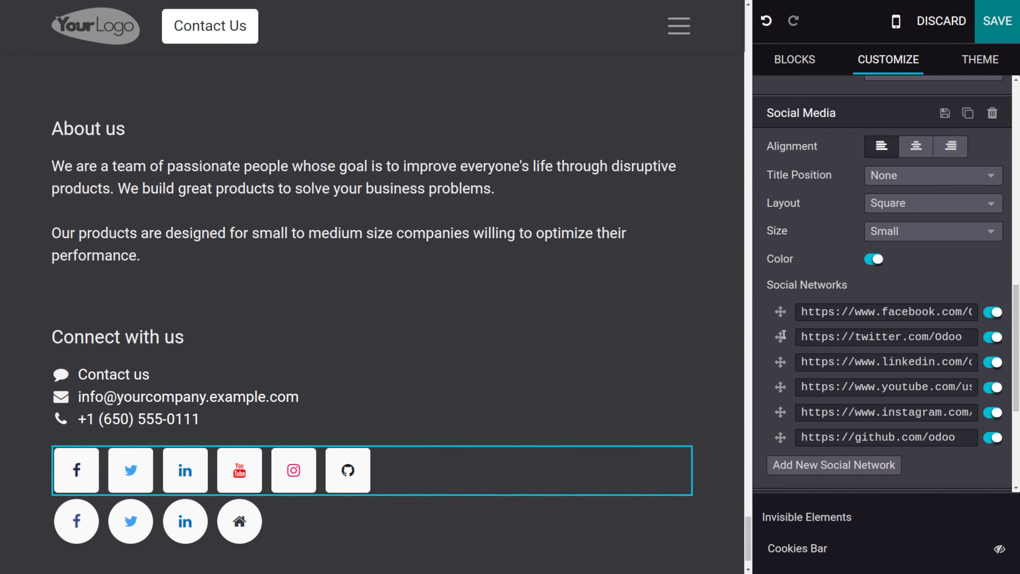
pyautogui.click(918, 319)
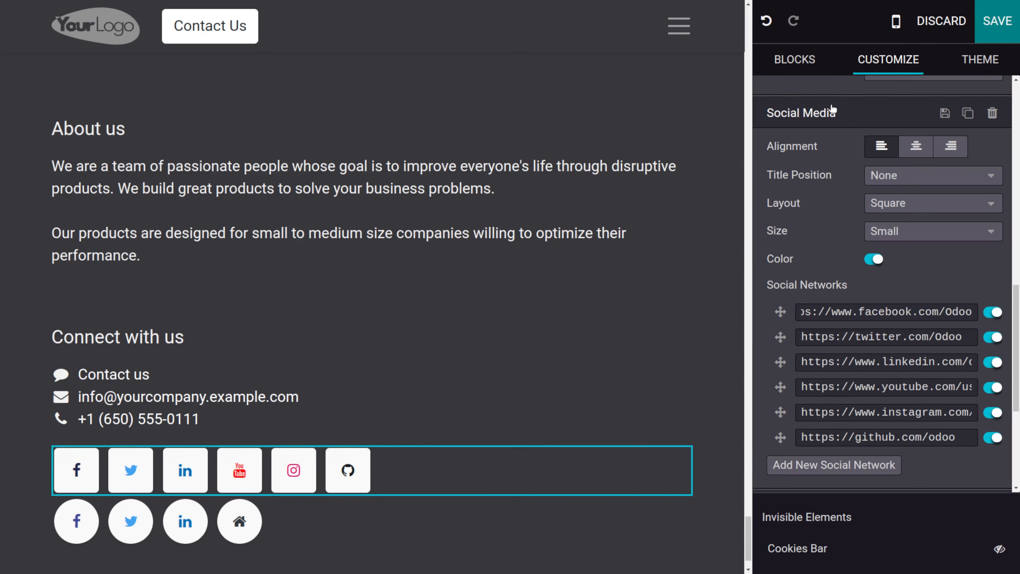
# - Drop a Separator block below the About us text in the footer
pyautogui.click(791, 64)
pyautogui.scroll(-5, 861, 303)
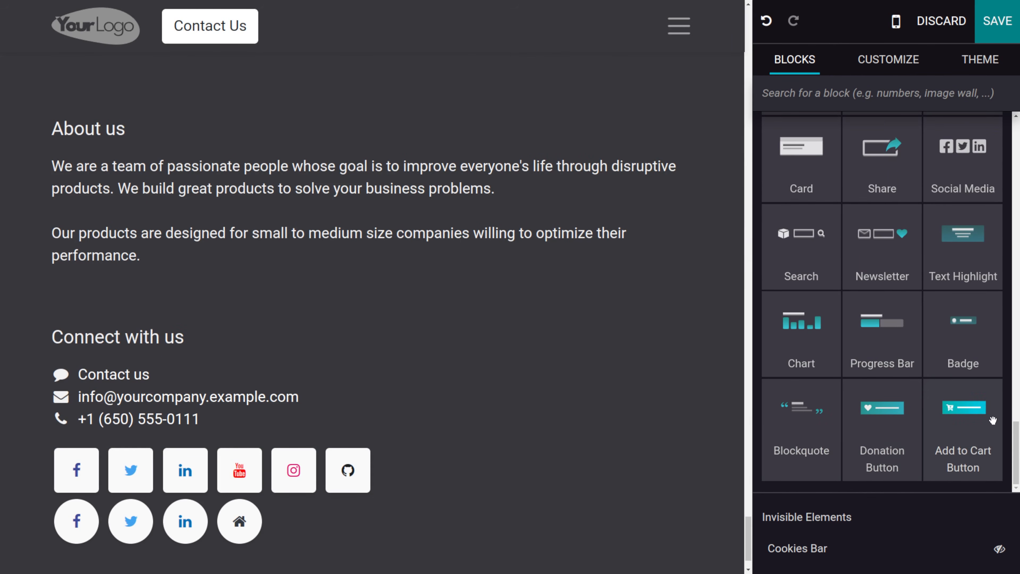
pyautogui.scroll(2, 931, 320)
pyautogui.scroll(2, 932, 319)
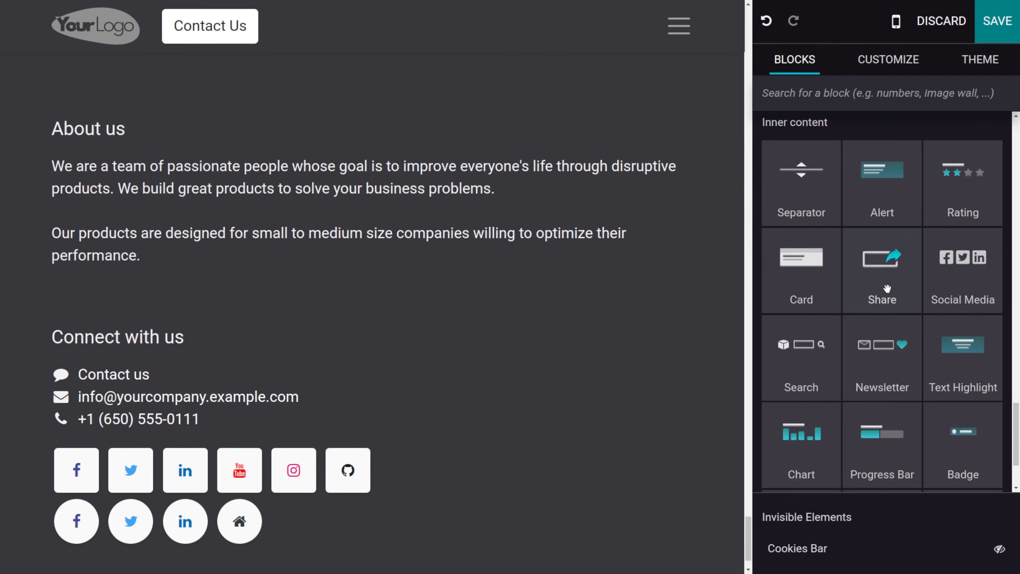
pyautogui.click(801, 208)
pyautogui.moveTo(807, 186); pyautogui.dragTo(450, 277)
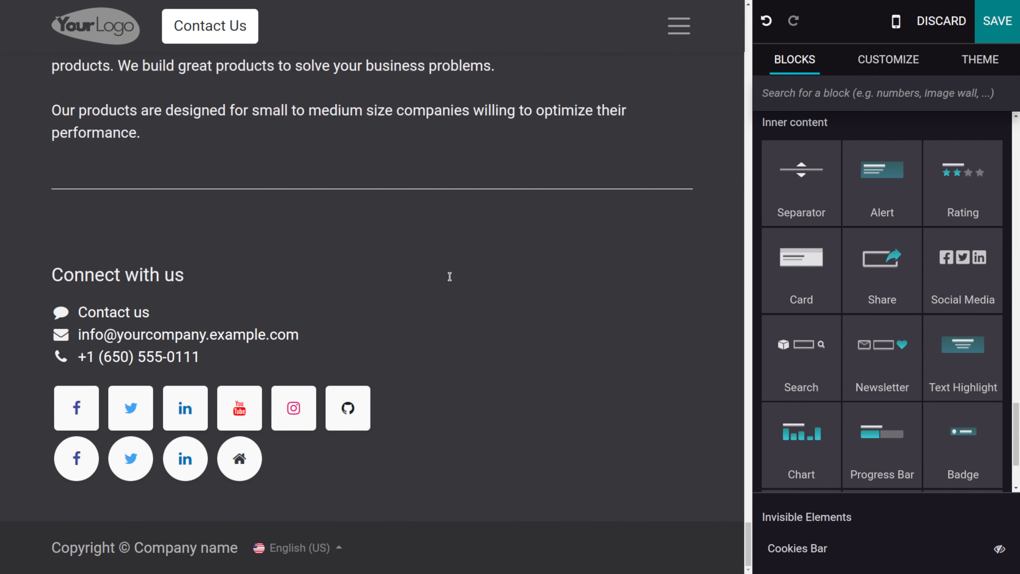
# - Save the edited About us page
pyautogui.scroll(2, 262, 225)
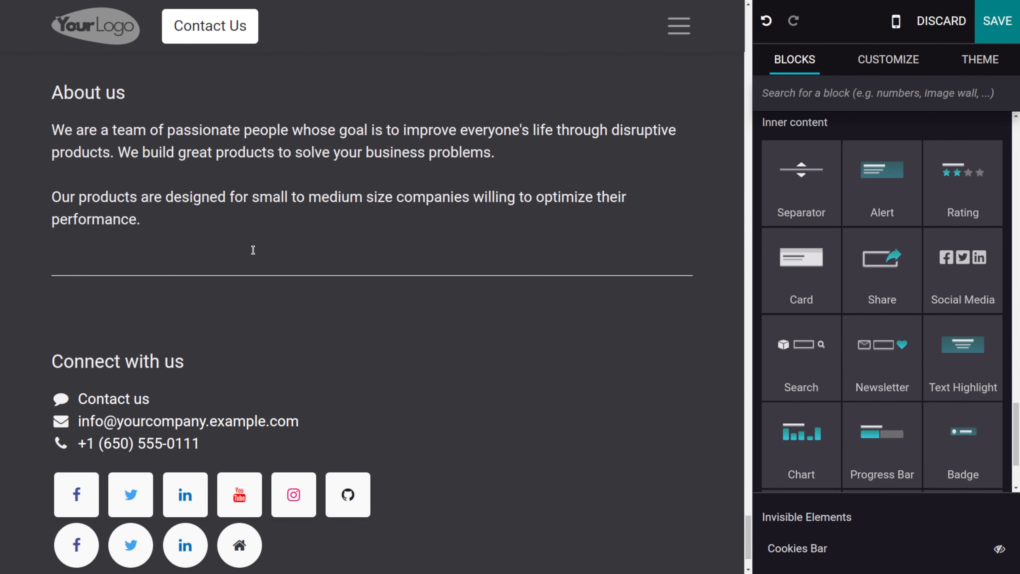
pyautogui.scroll(7, 376, 254)
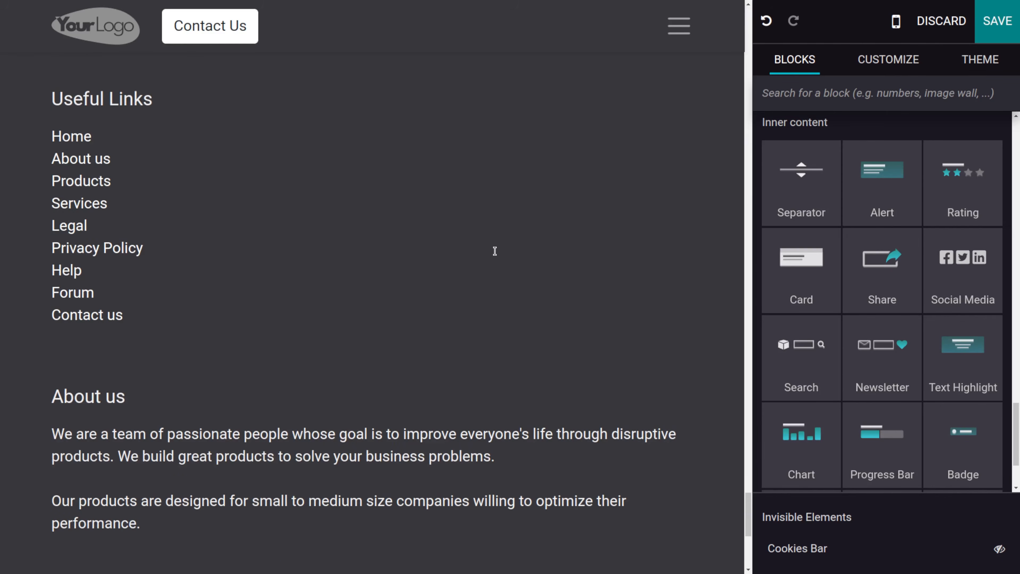
pyautogui.scroll(-5, 793, 221)
pyautogui.scroll(6, 795, 221)
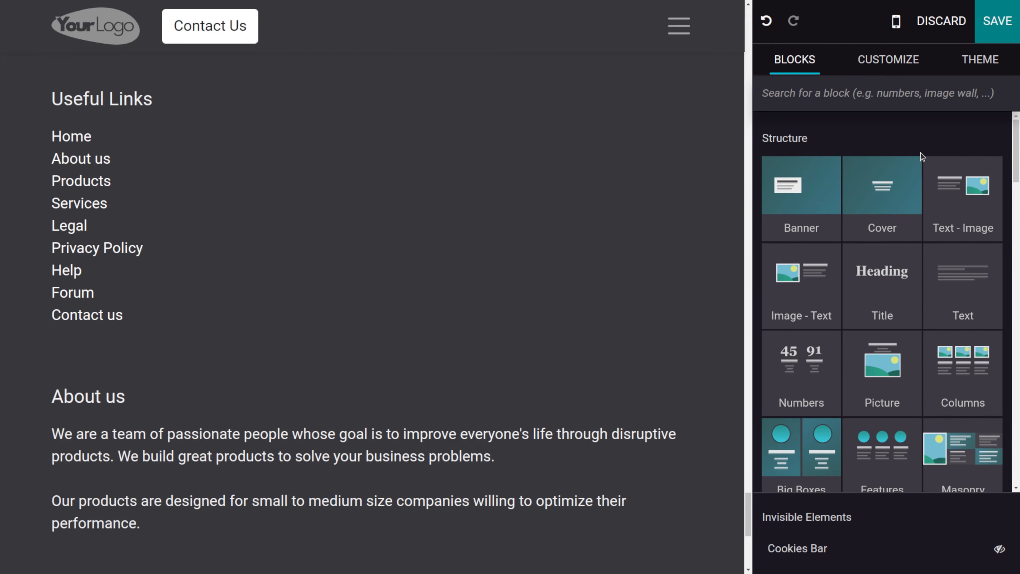
pyautogui.scroll(10, 527, 285)
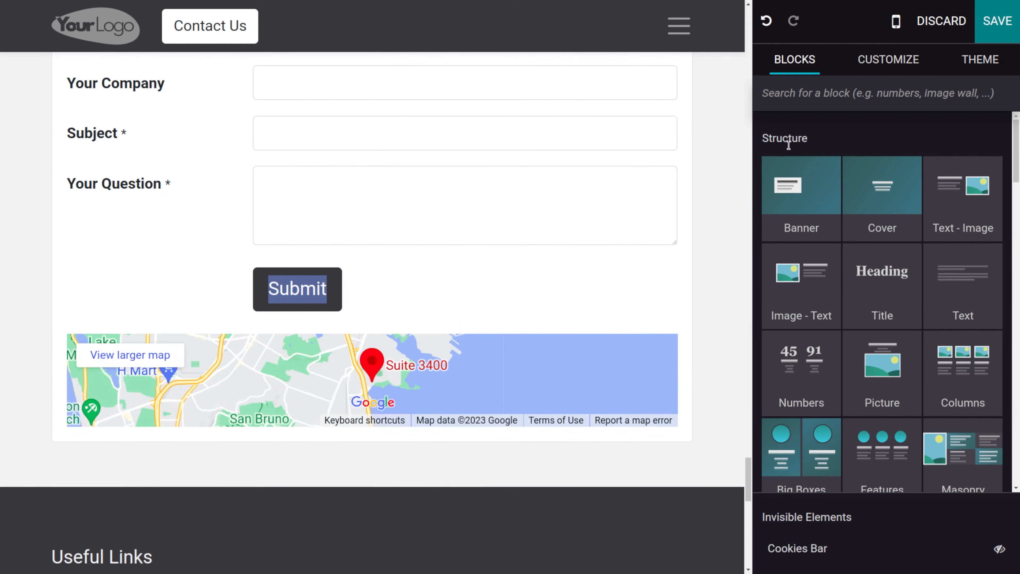
pyautogui.click(1011, 33)
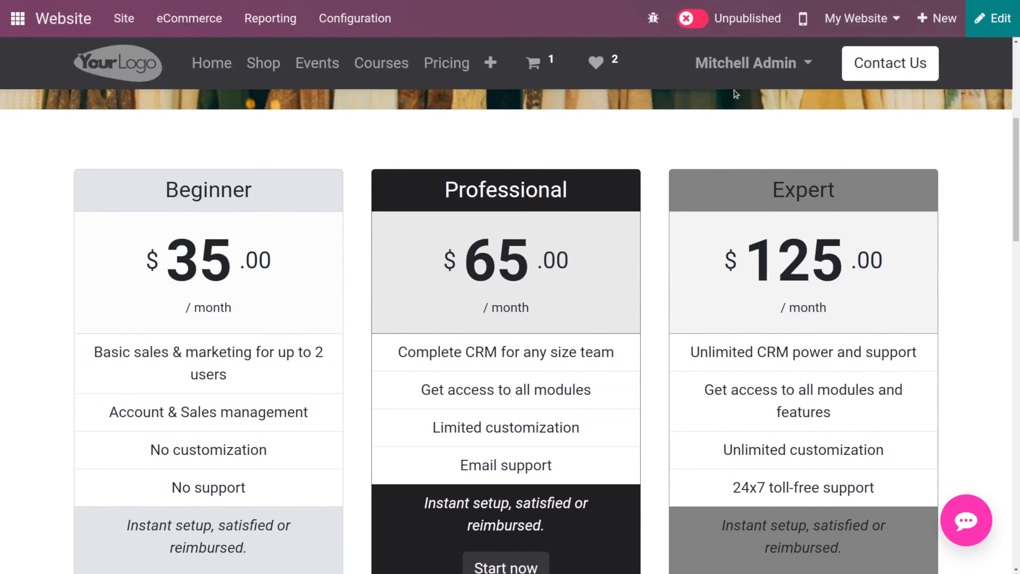
# - Publish the About us page and start creating a new Blog Post
pyautogui.click(673, 17)
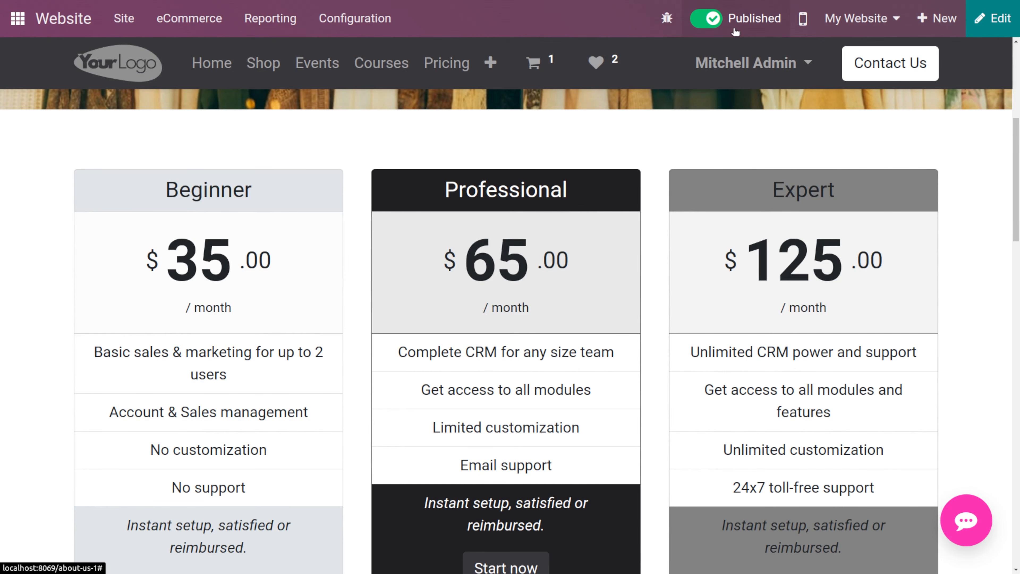
pyautogui.click(936, 20)
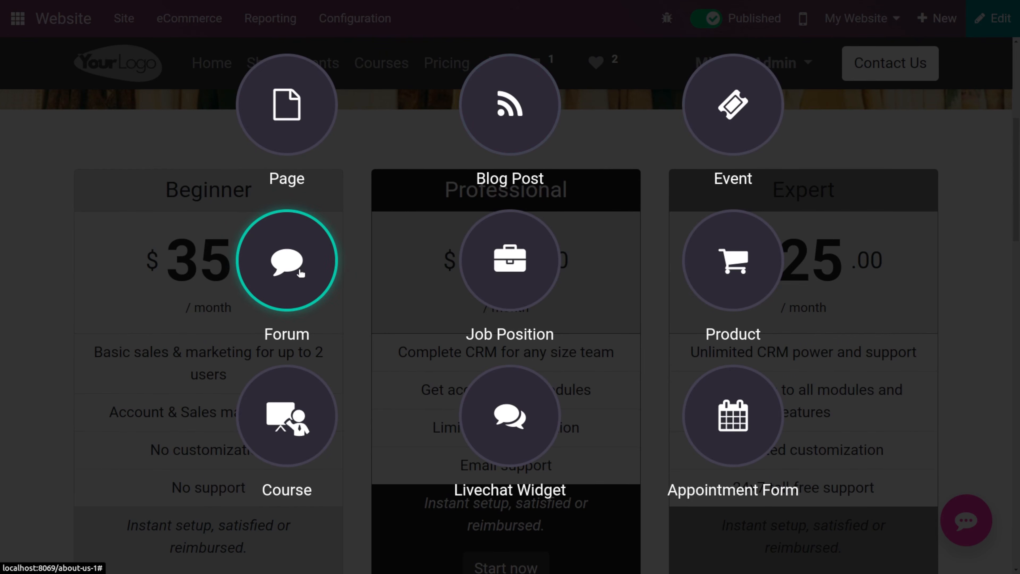
pyautogui.click(528, 138)
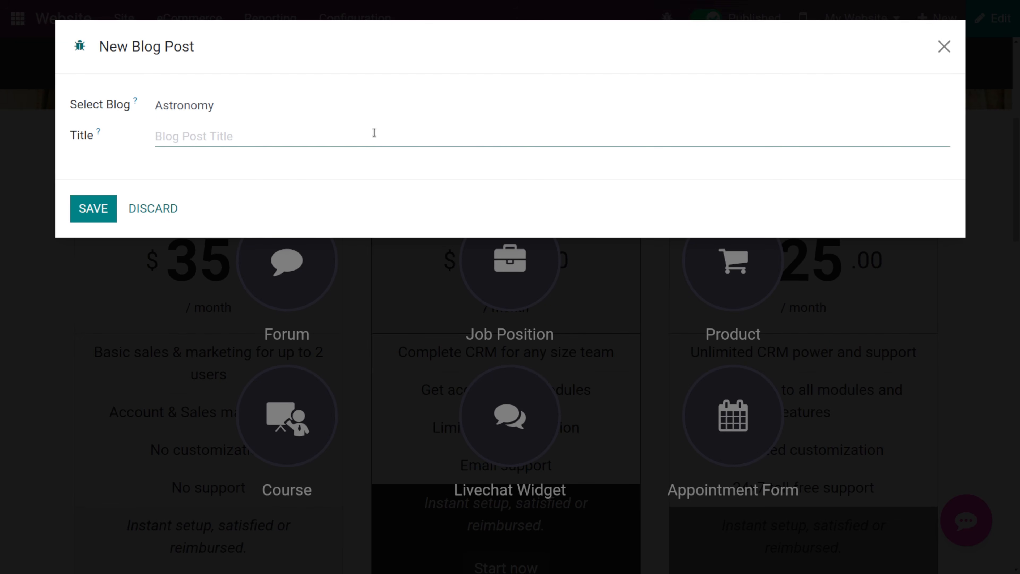
# - Create a blog post titled Travel post in the Travel blog and save it
pyautogui.click(334, 98)
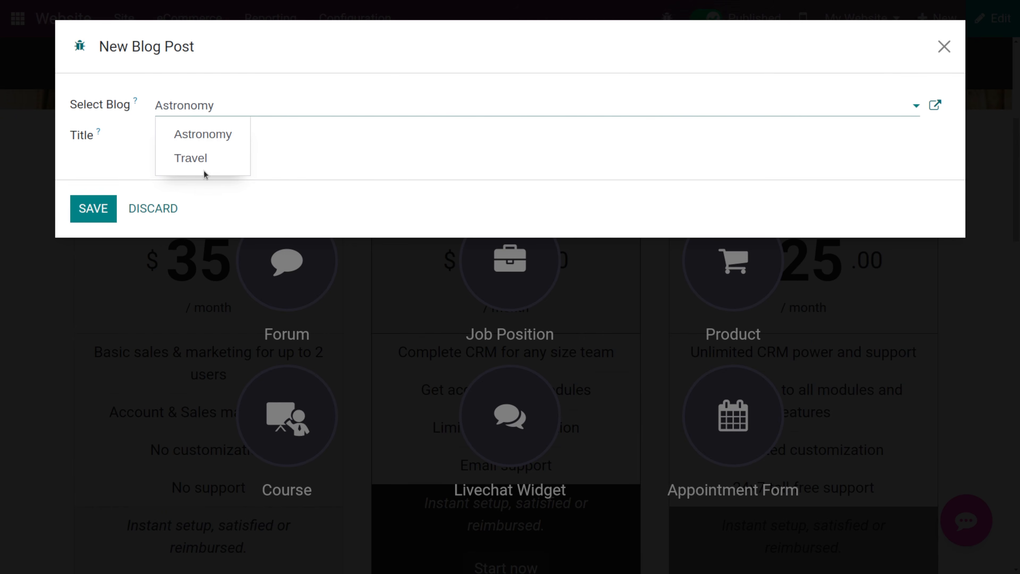
pyautogui.click(199, 160)
pyautogui.click(189, 139)
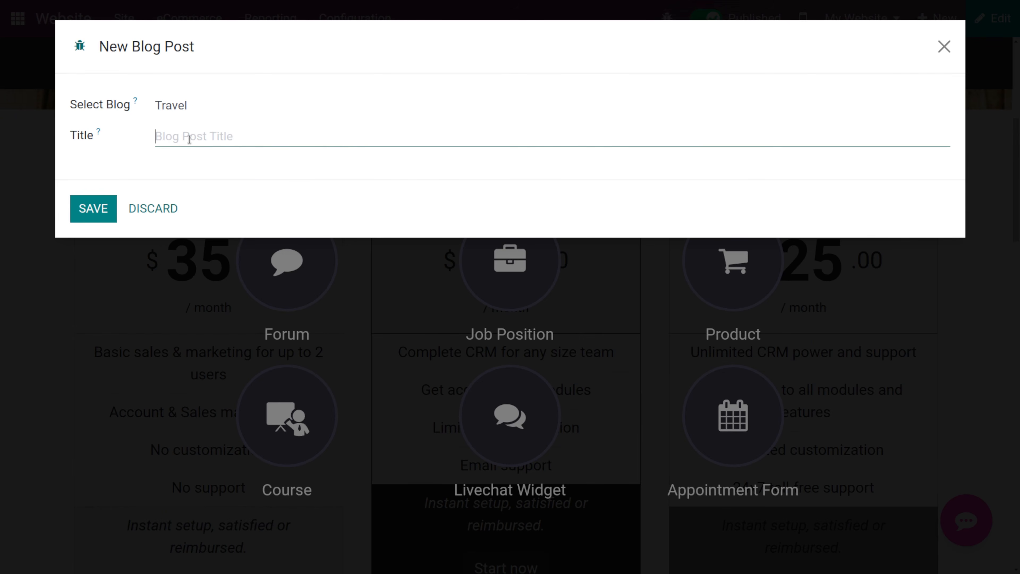
pyautogui.write('Travel post')
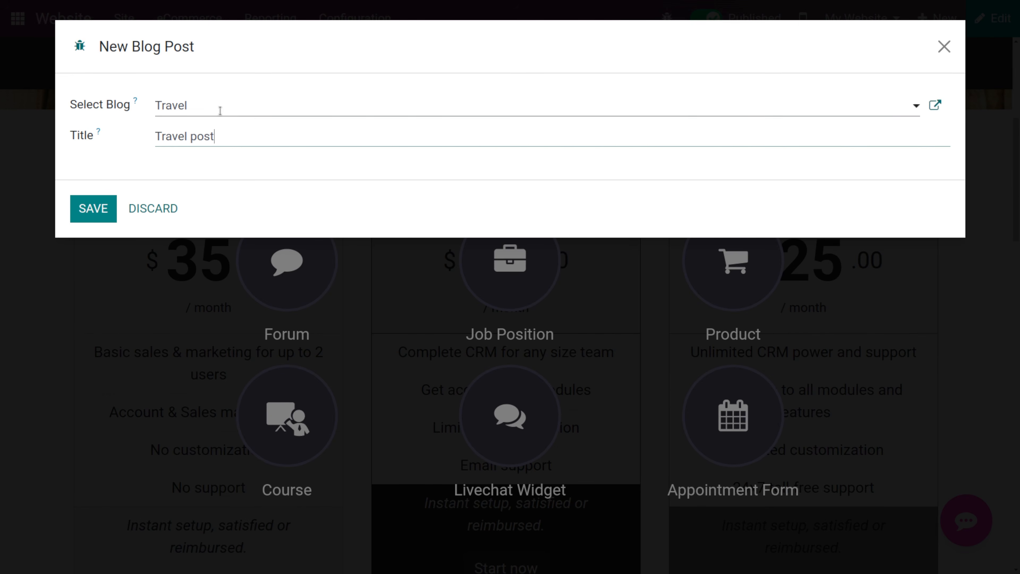
pyautogui.click(99, 207)
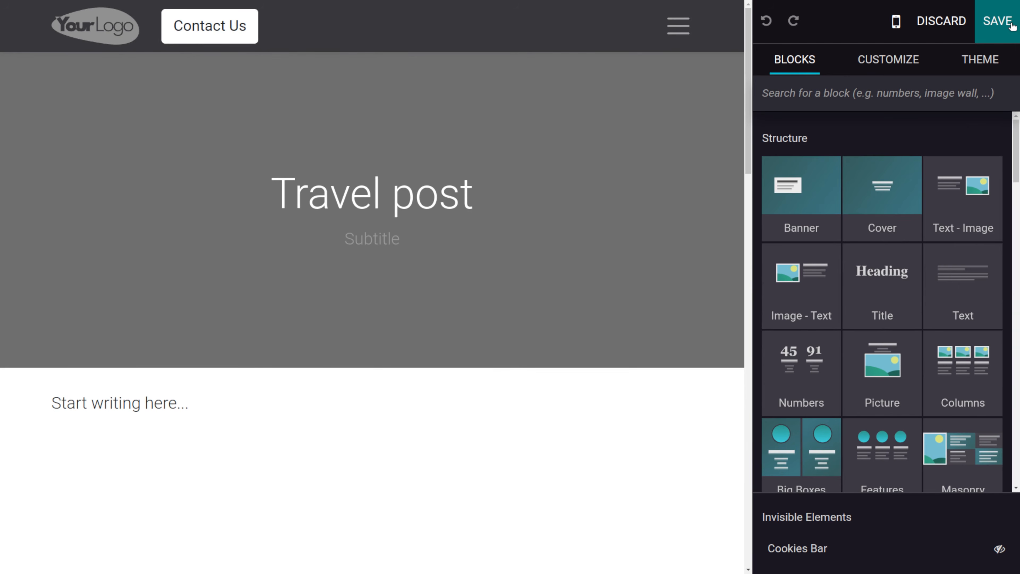
pyautogui.click(1010, 22)
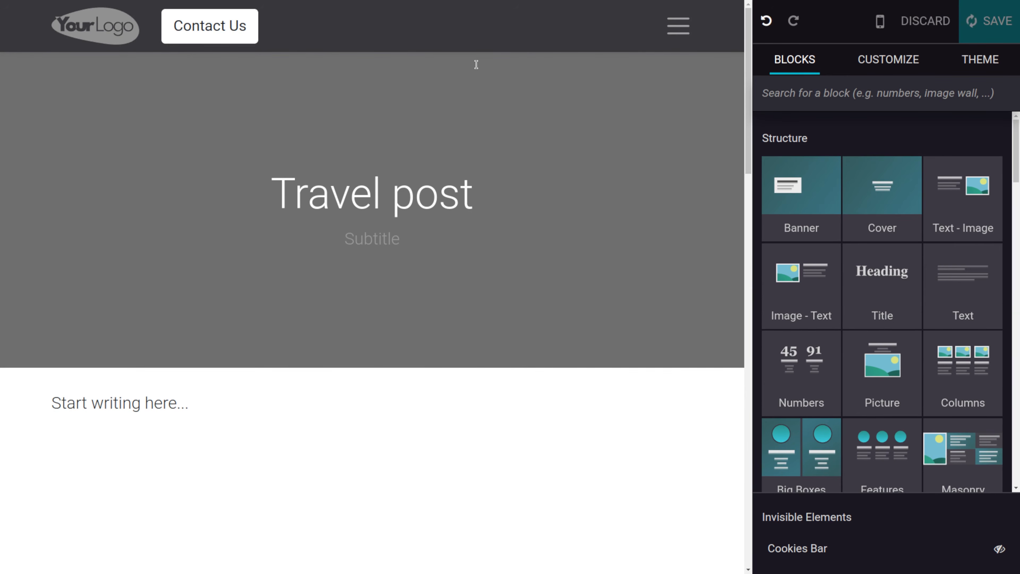